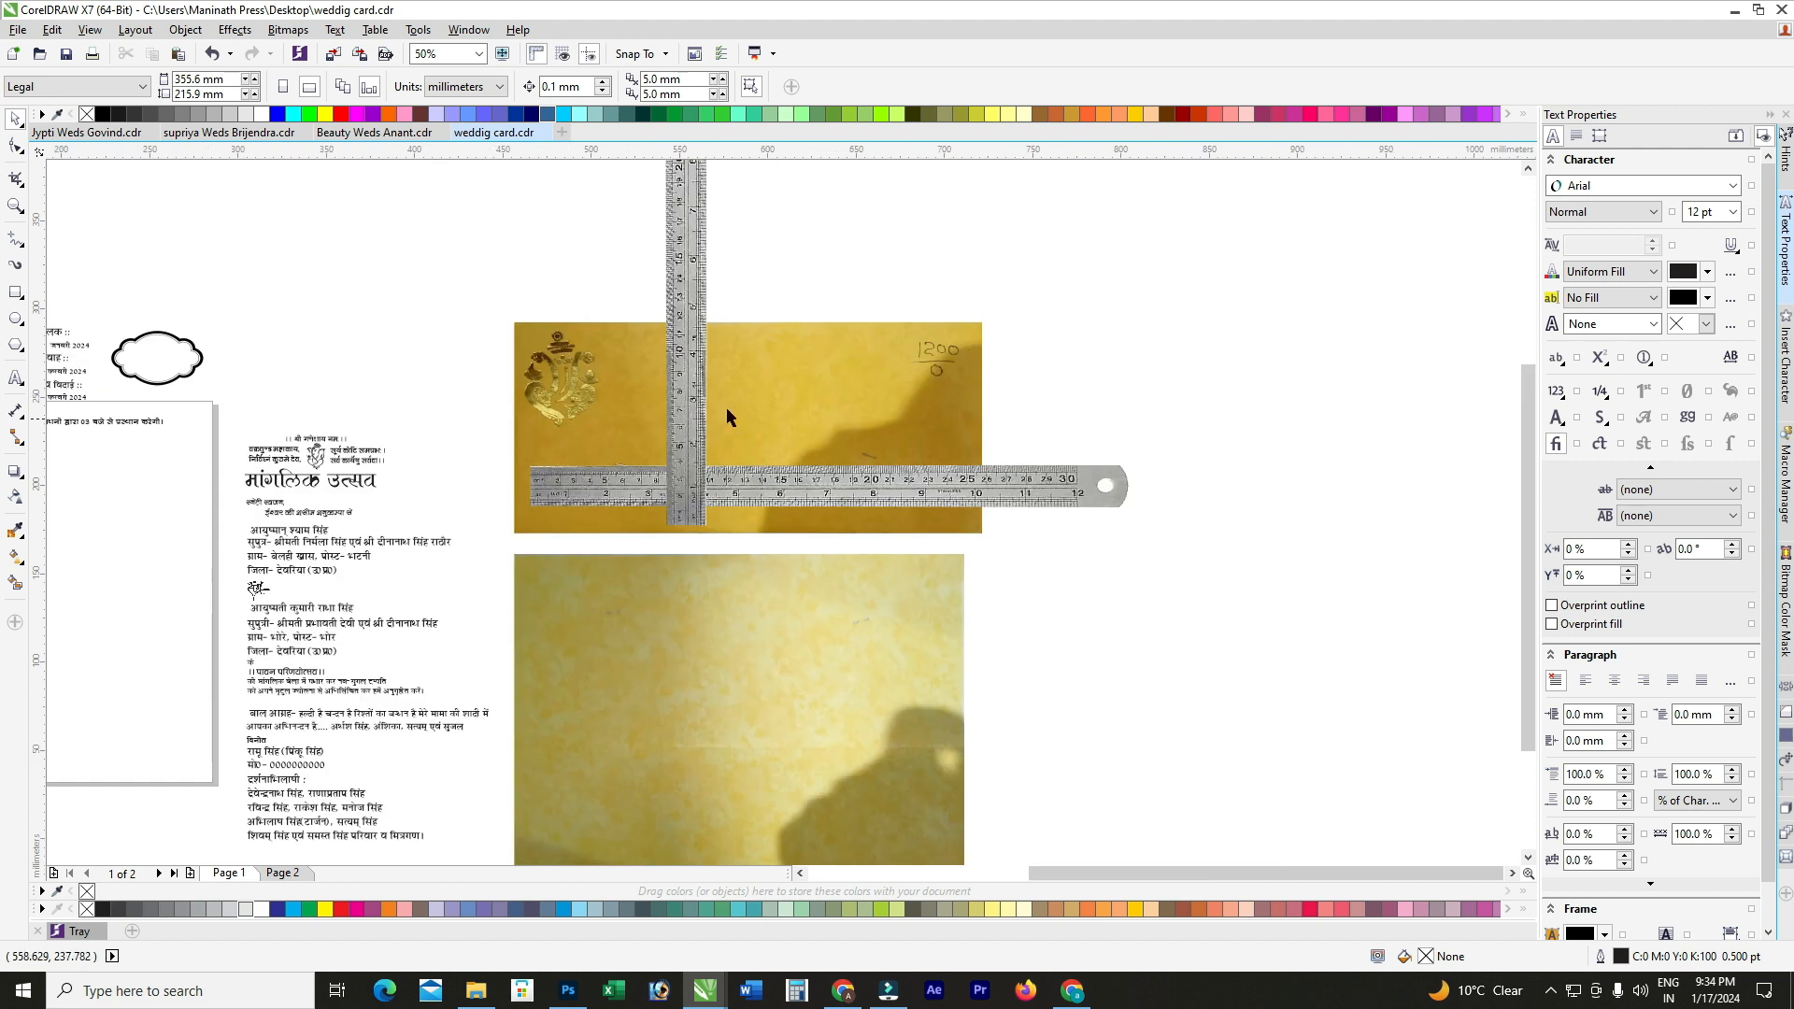
# Step: Select the reference card photo and its horizontal ruler image while inspecting the layout
pyautogui.click(753, 400)
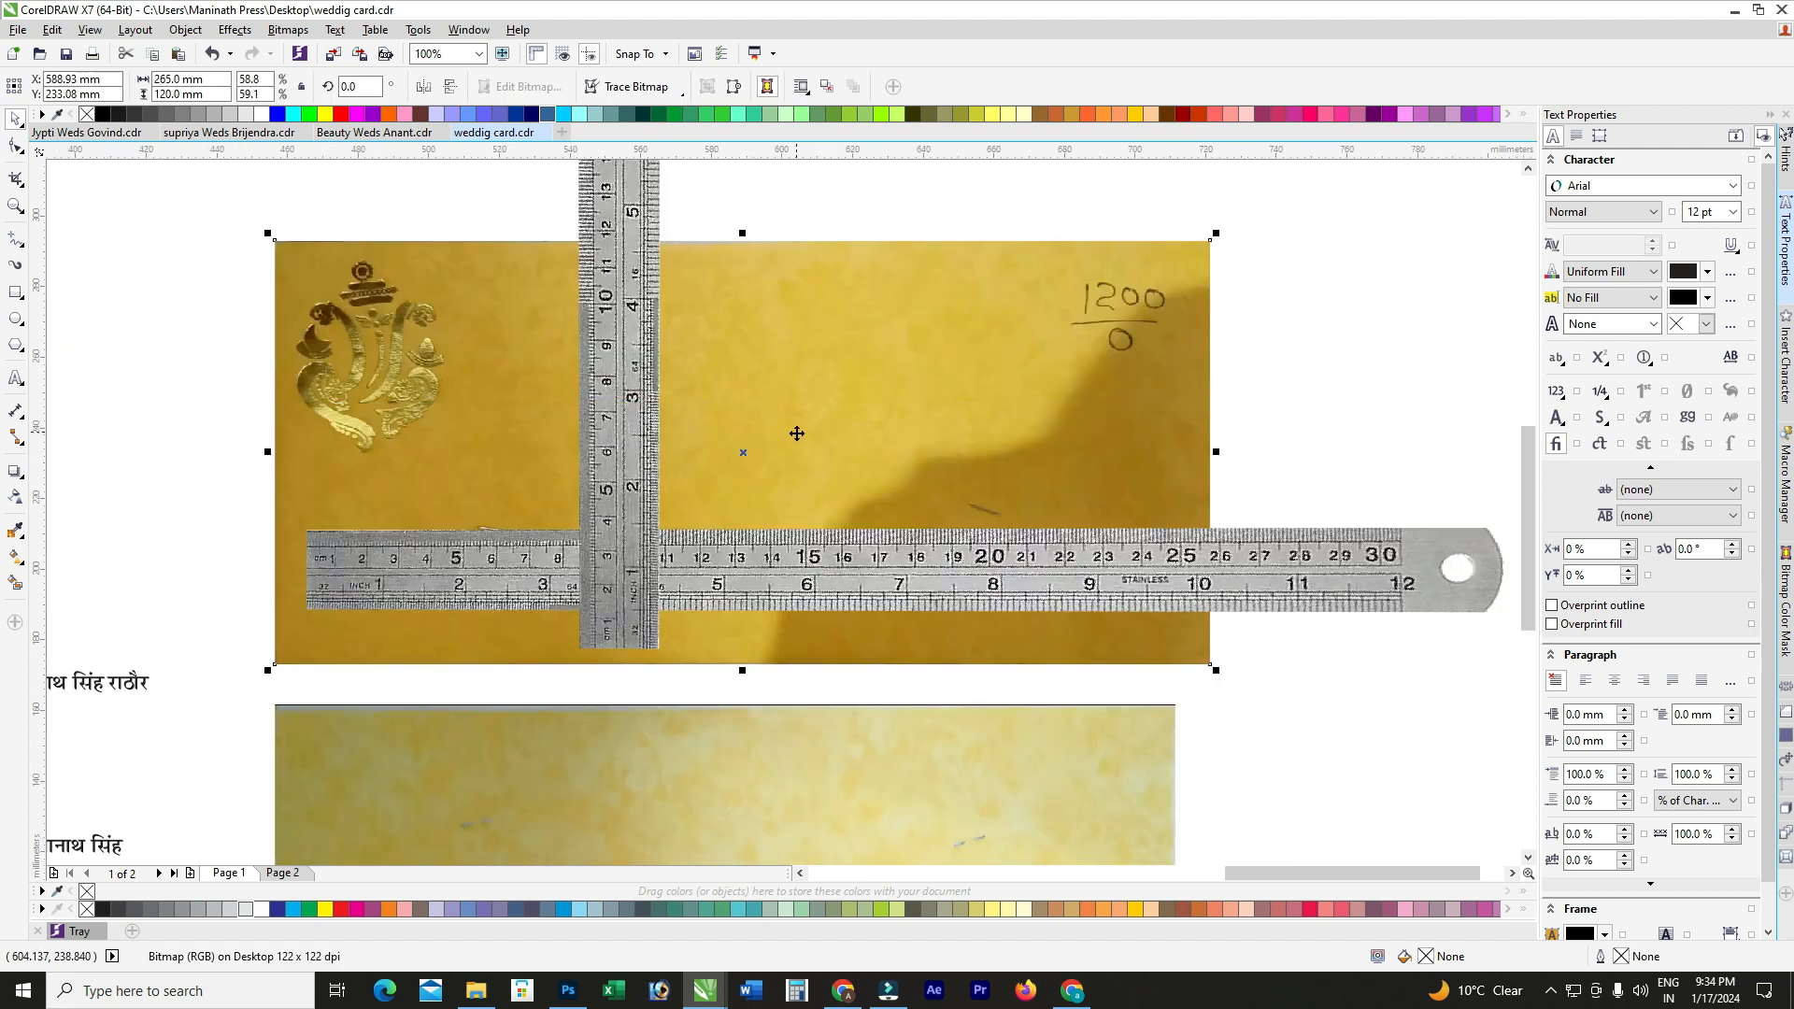
pyautogui.click(1343, 442)
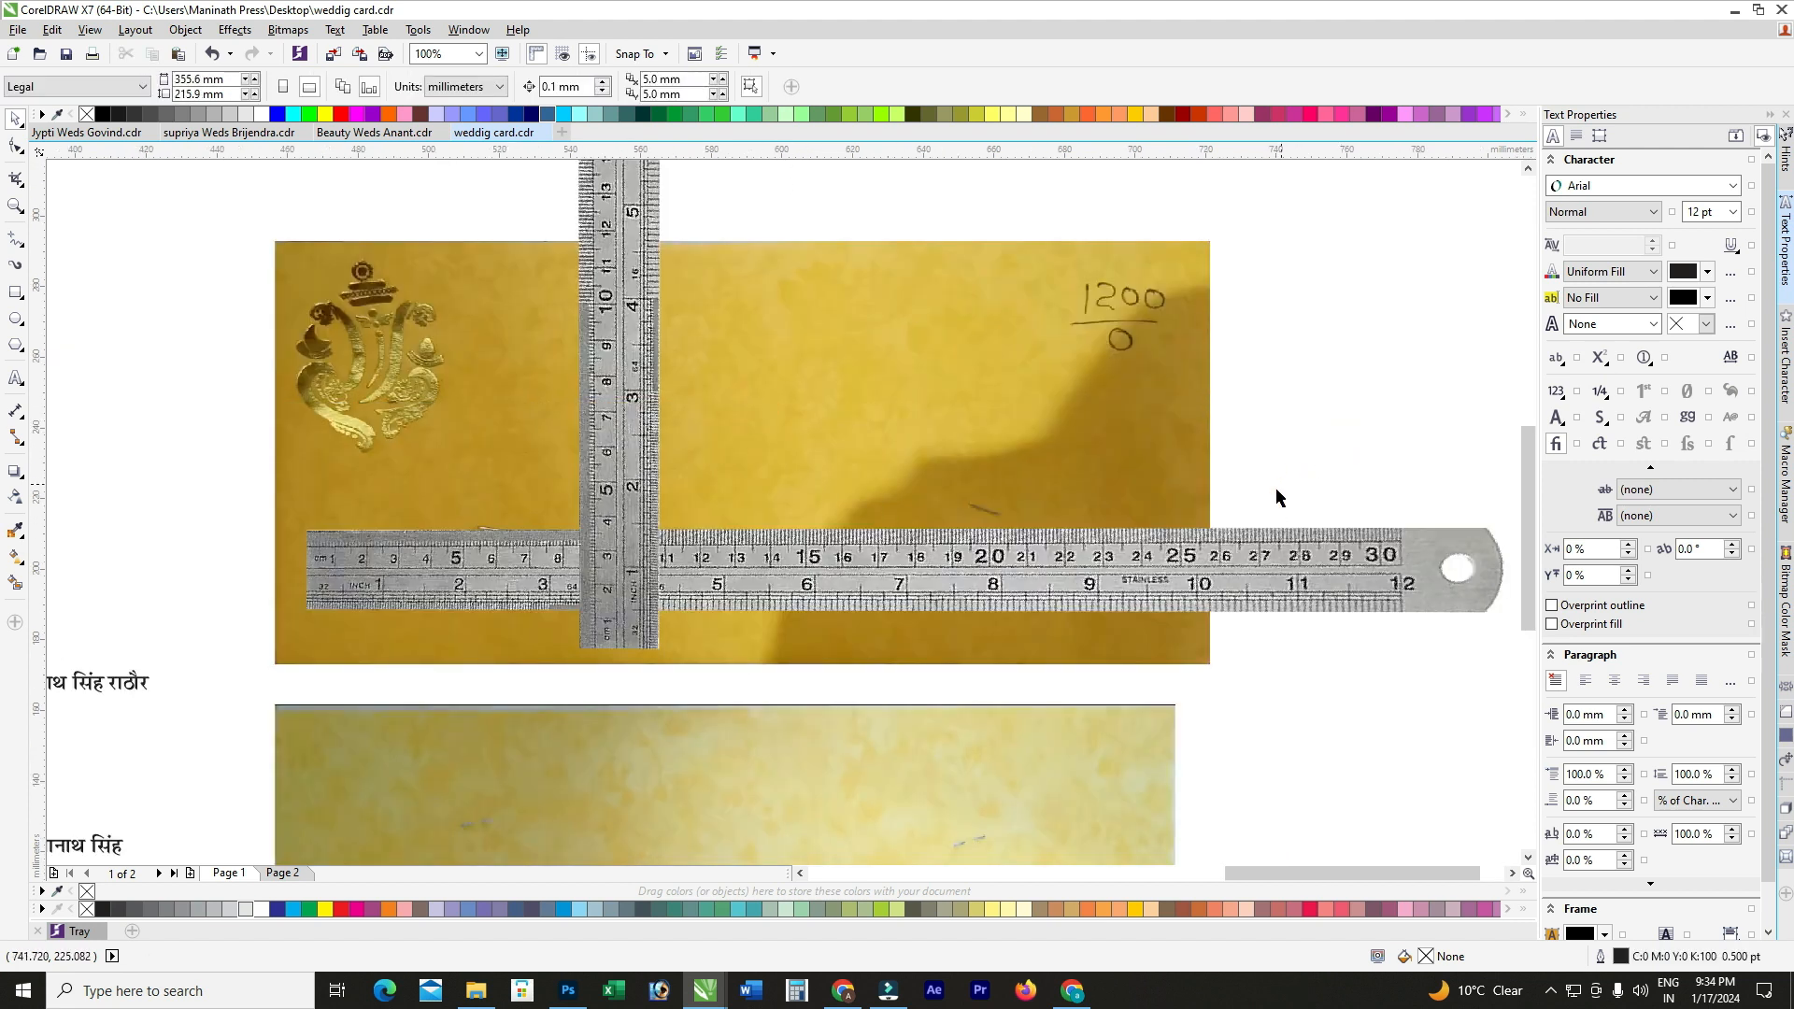
pyautogui.click(1214, 558)
pyautogui.scroll(2, 308, 451)
pyautogui.scroll(-2, 308, 451)
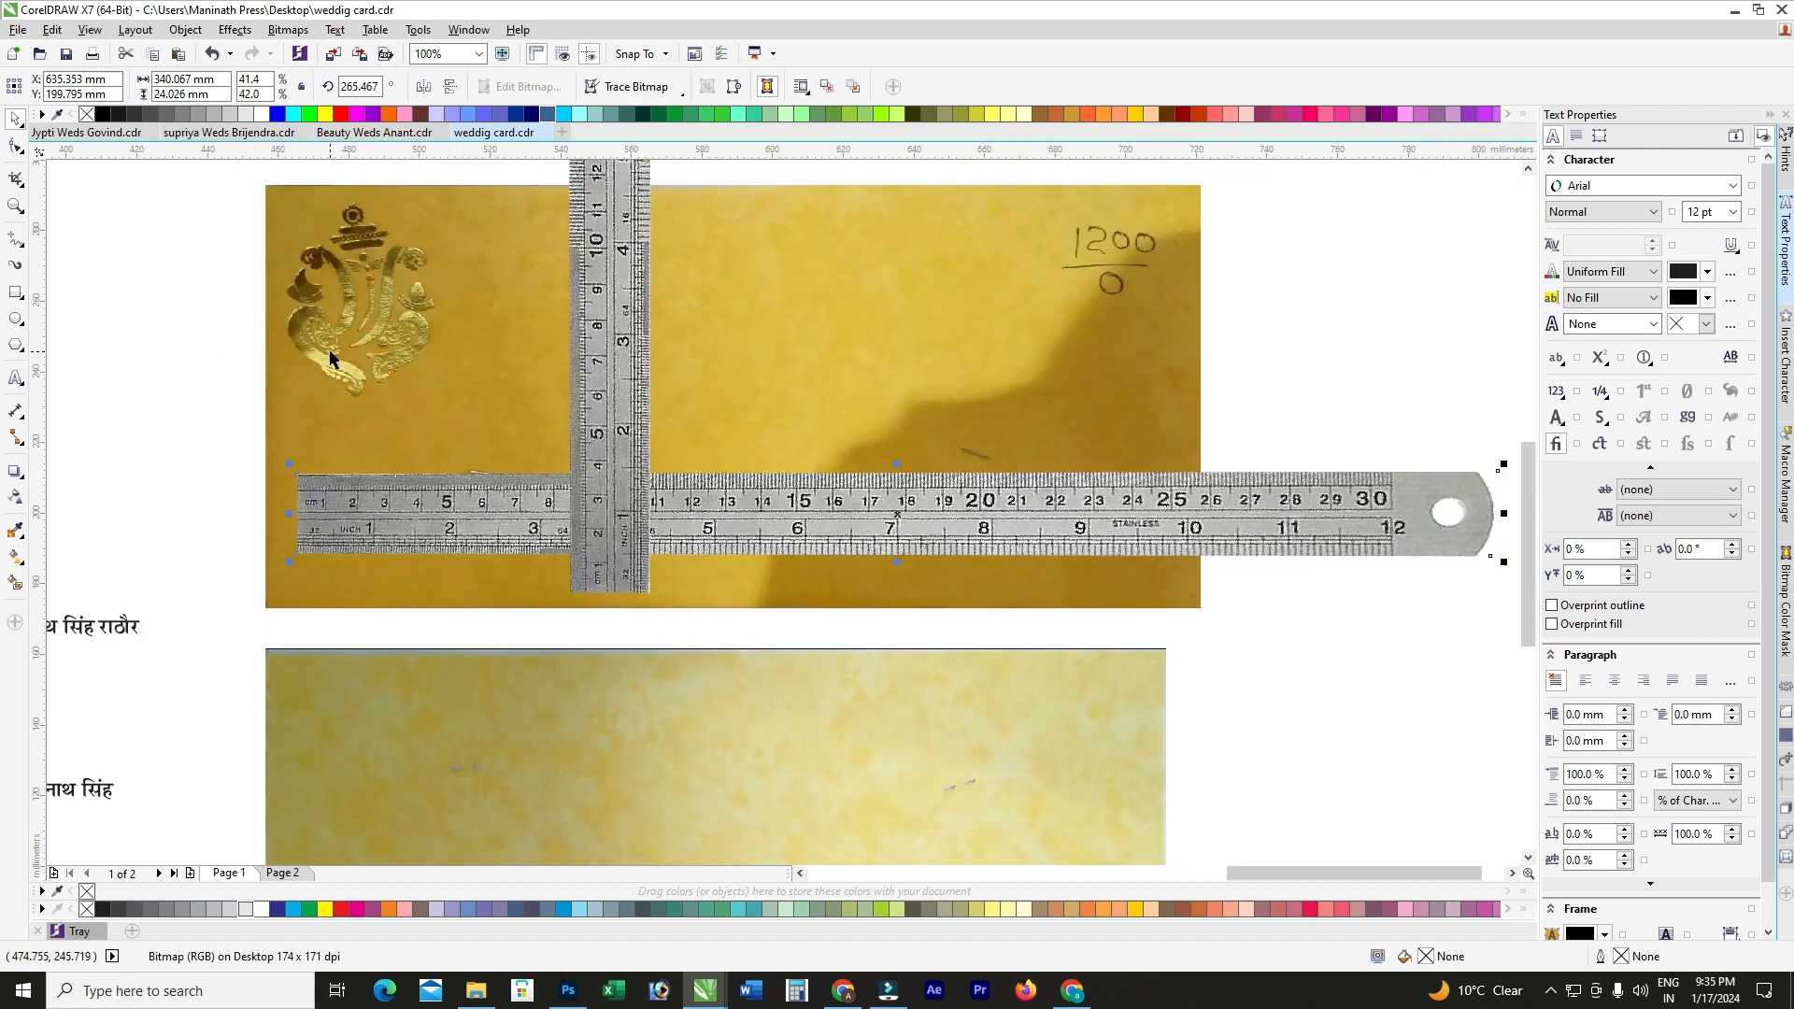
pyautogui.scroll(1, 288, 518)
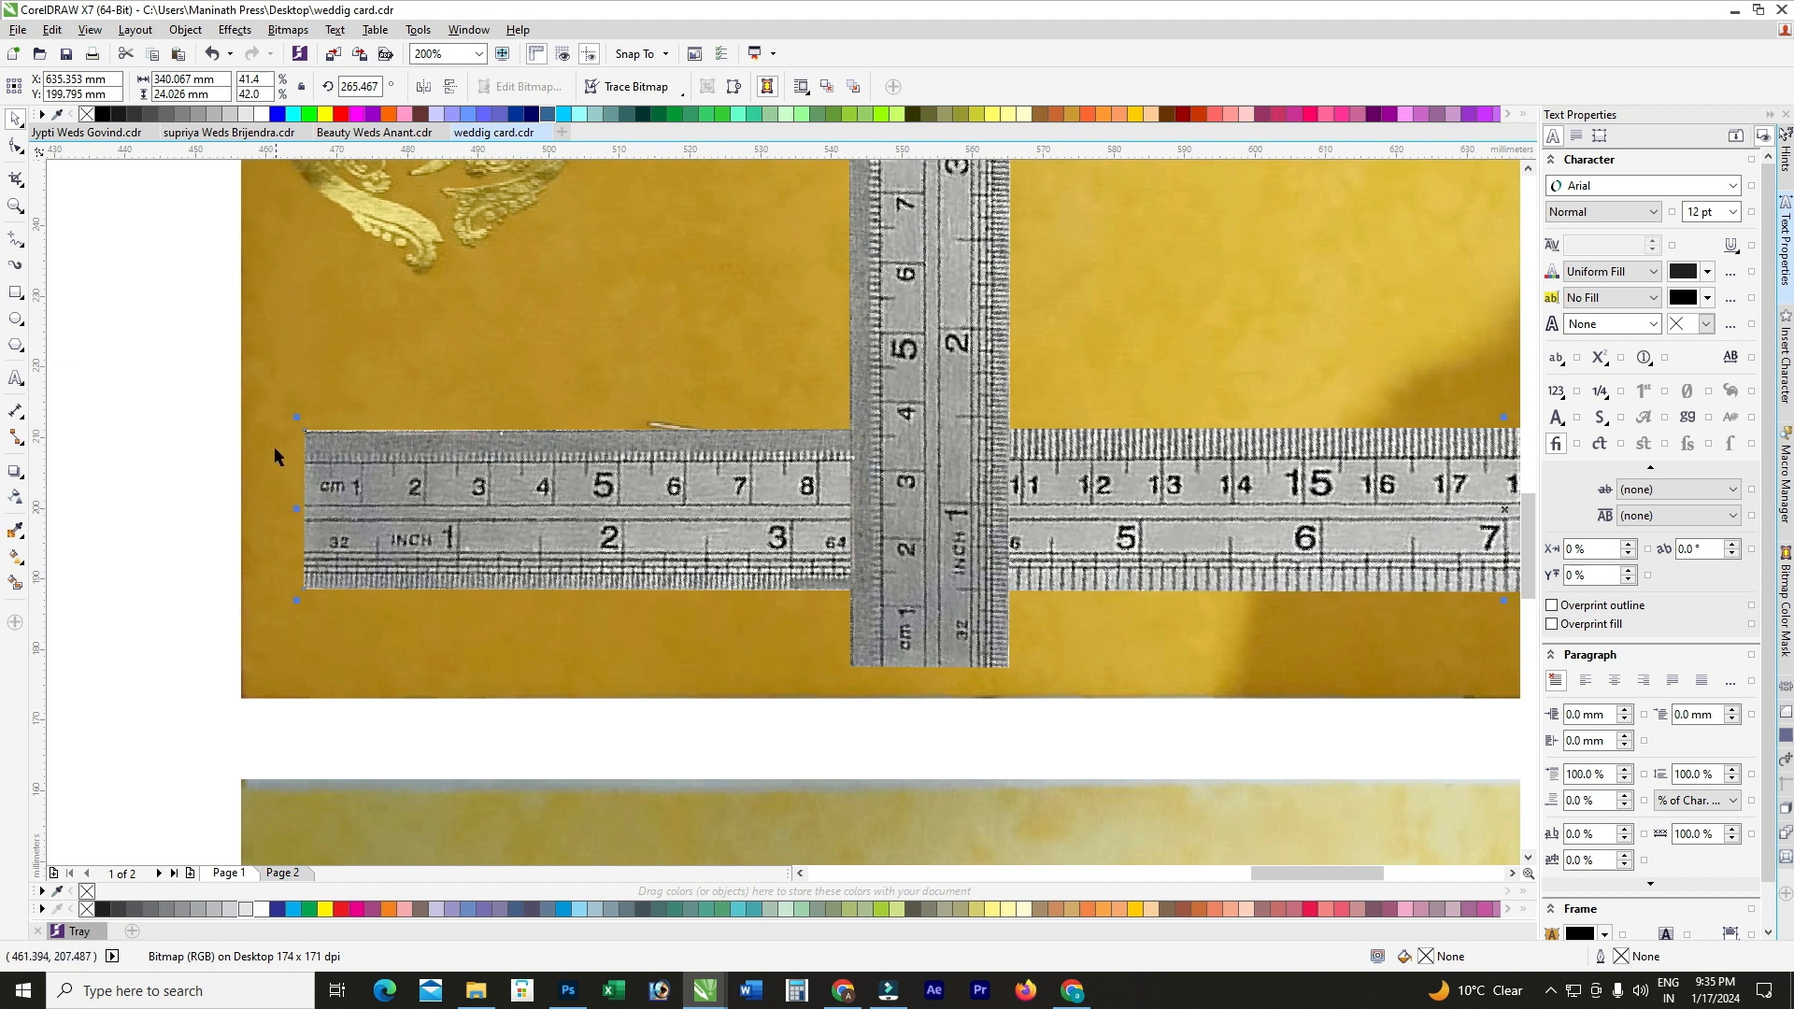
pyautogui.scroll(1, 272, 445)
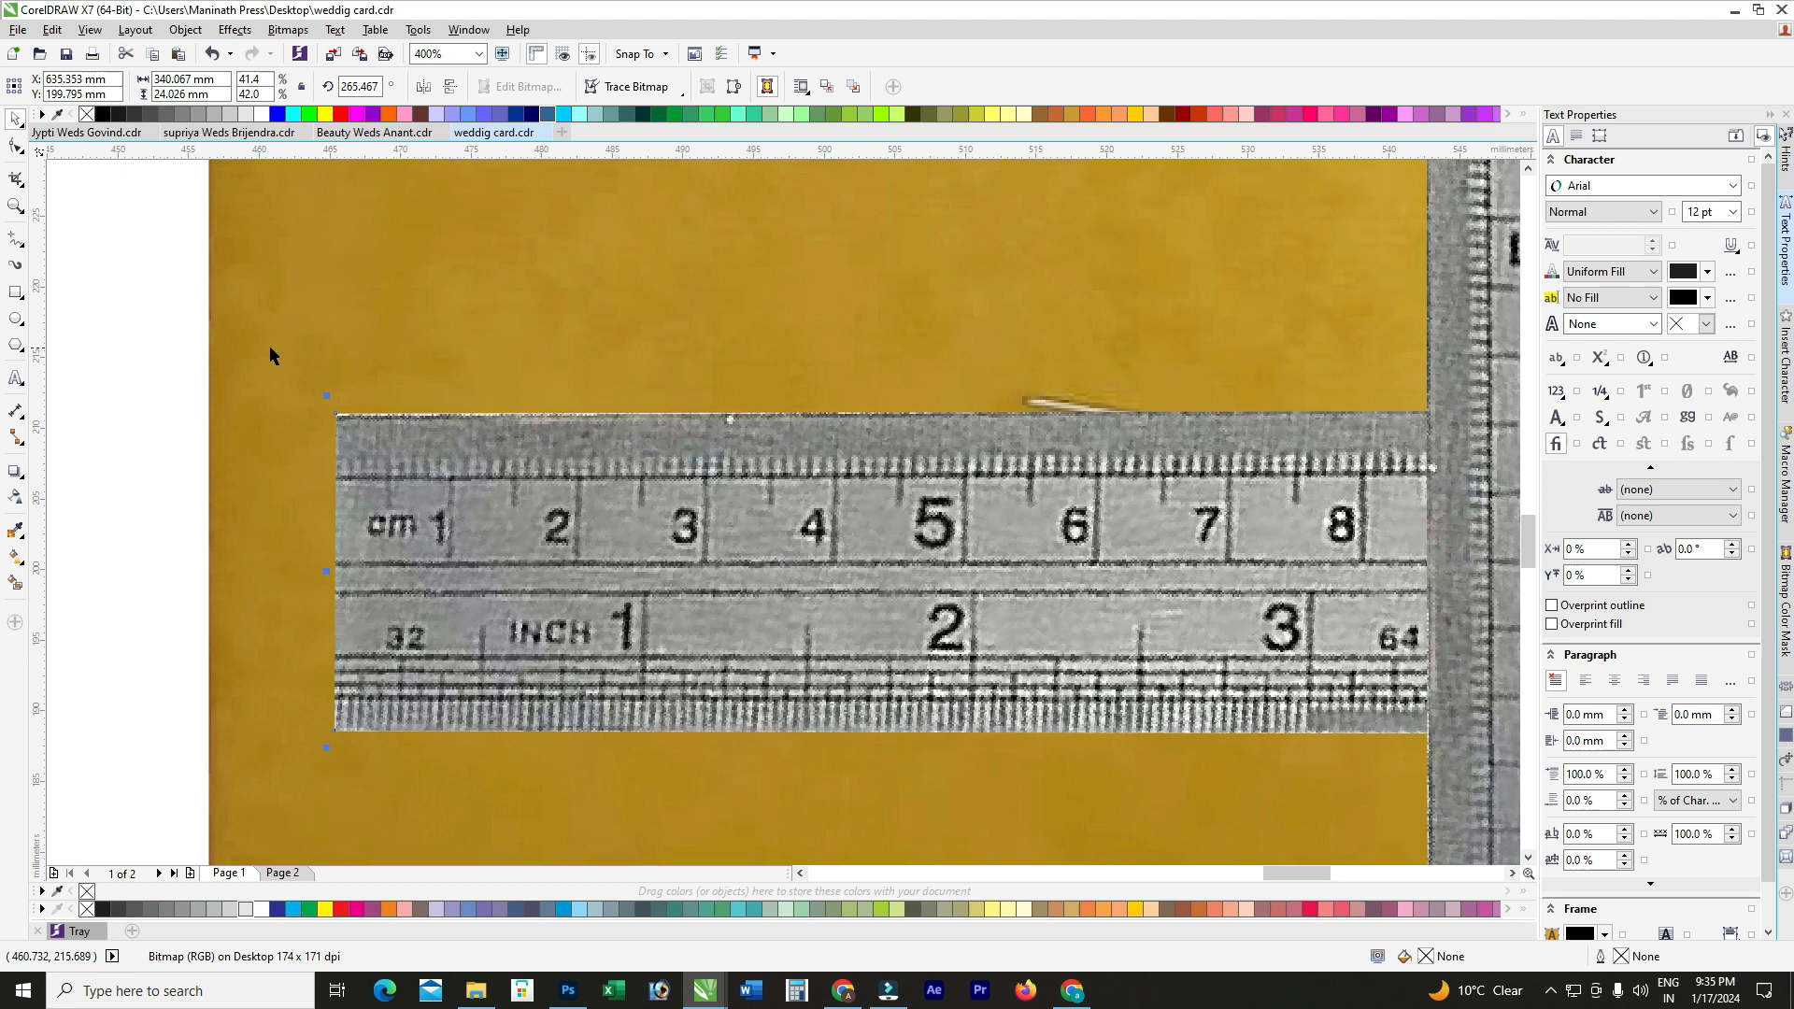
pyautogui.scroll(-1, 320, 643)
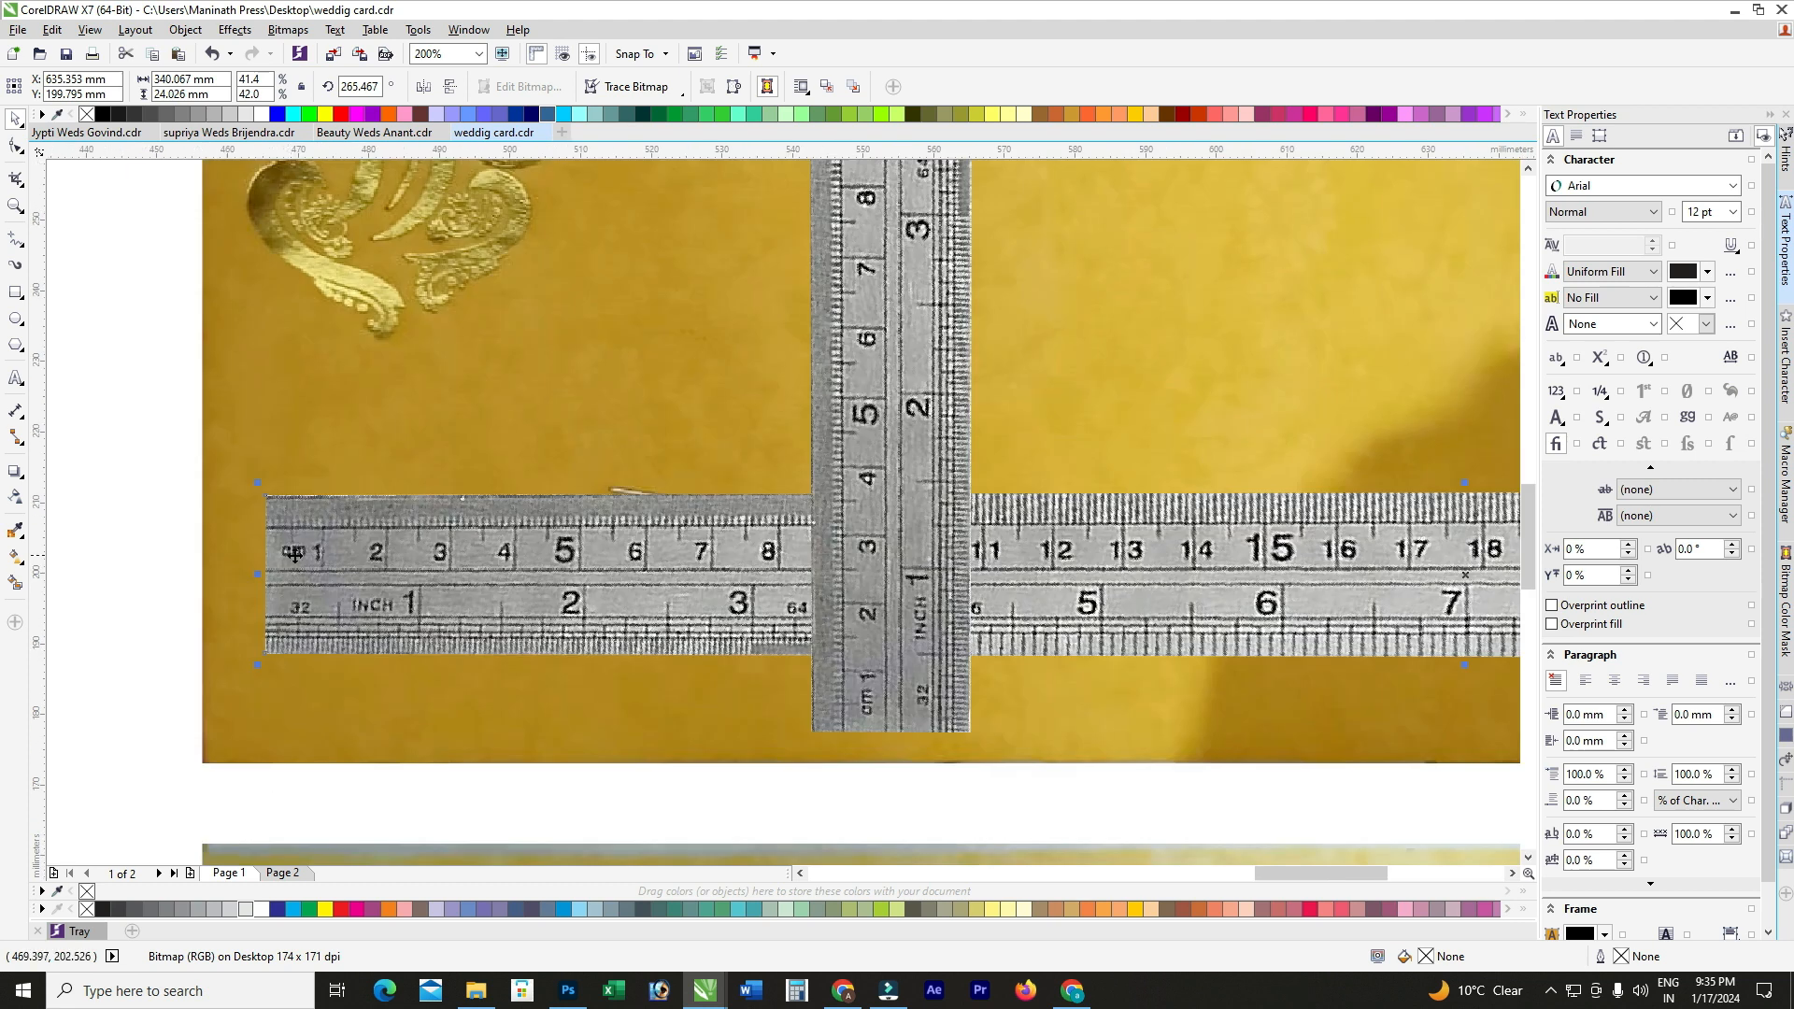
pyautogui.scroll(-1, 600, 543)
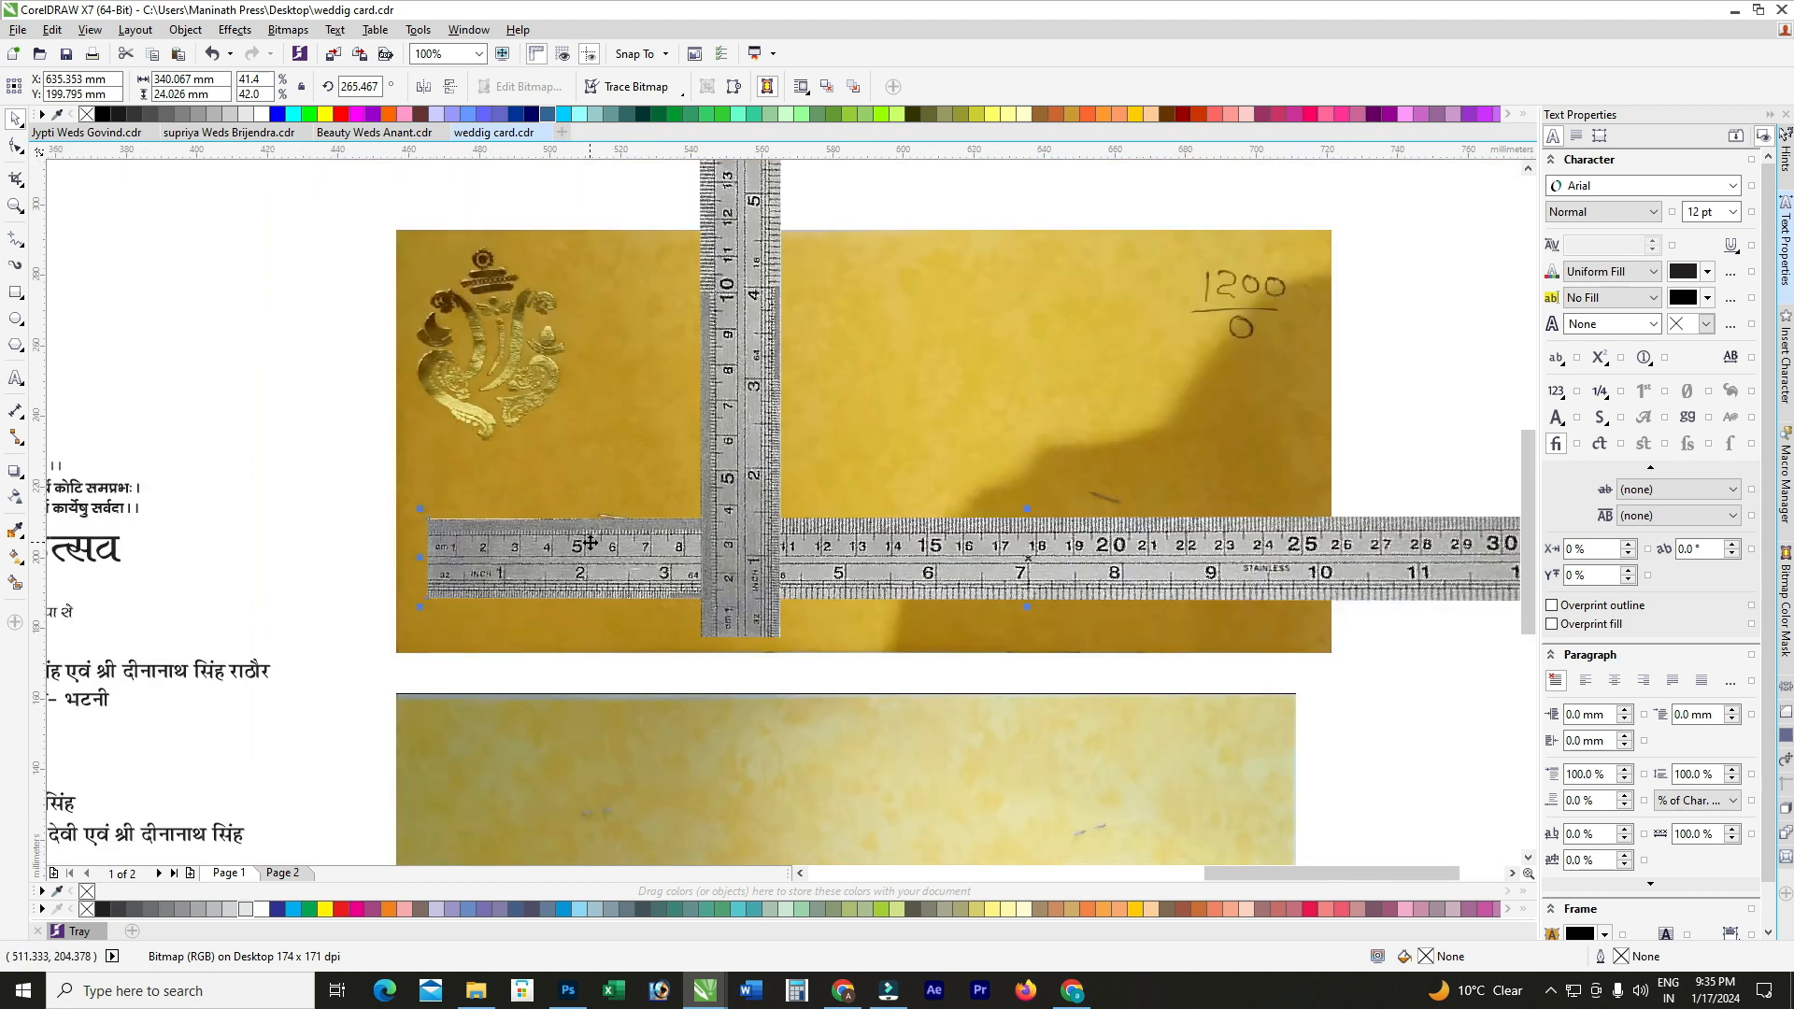
pyautogui.scroll(1, 1340, 555)
pyautogui.scroll(-1, 1205, 555)
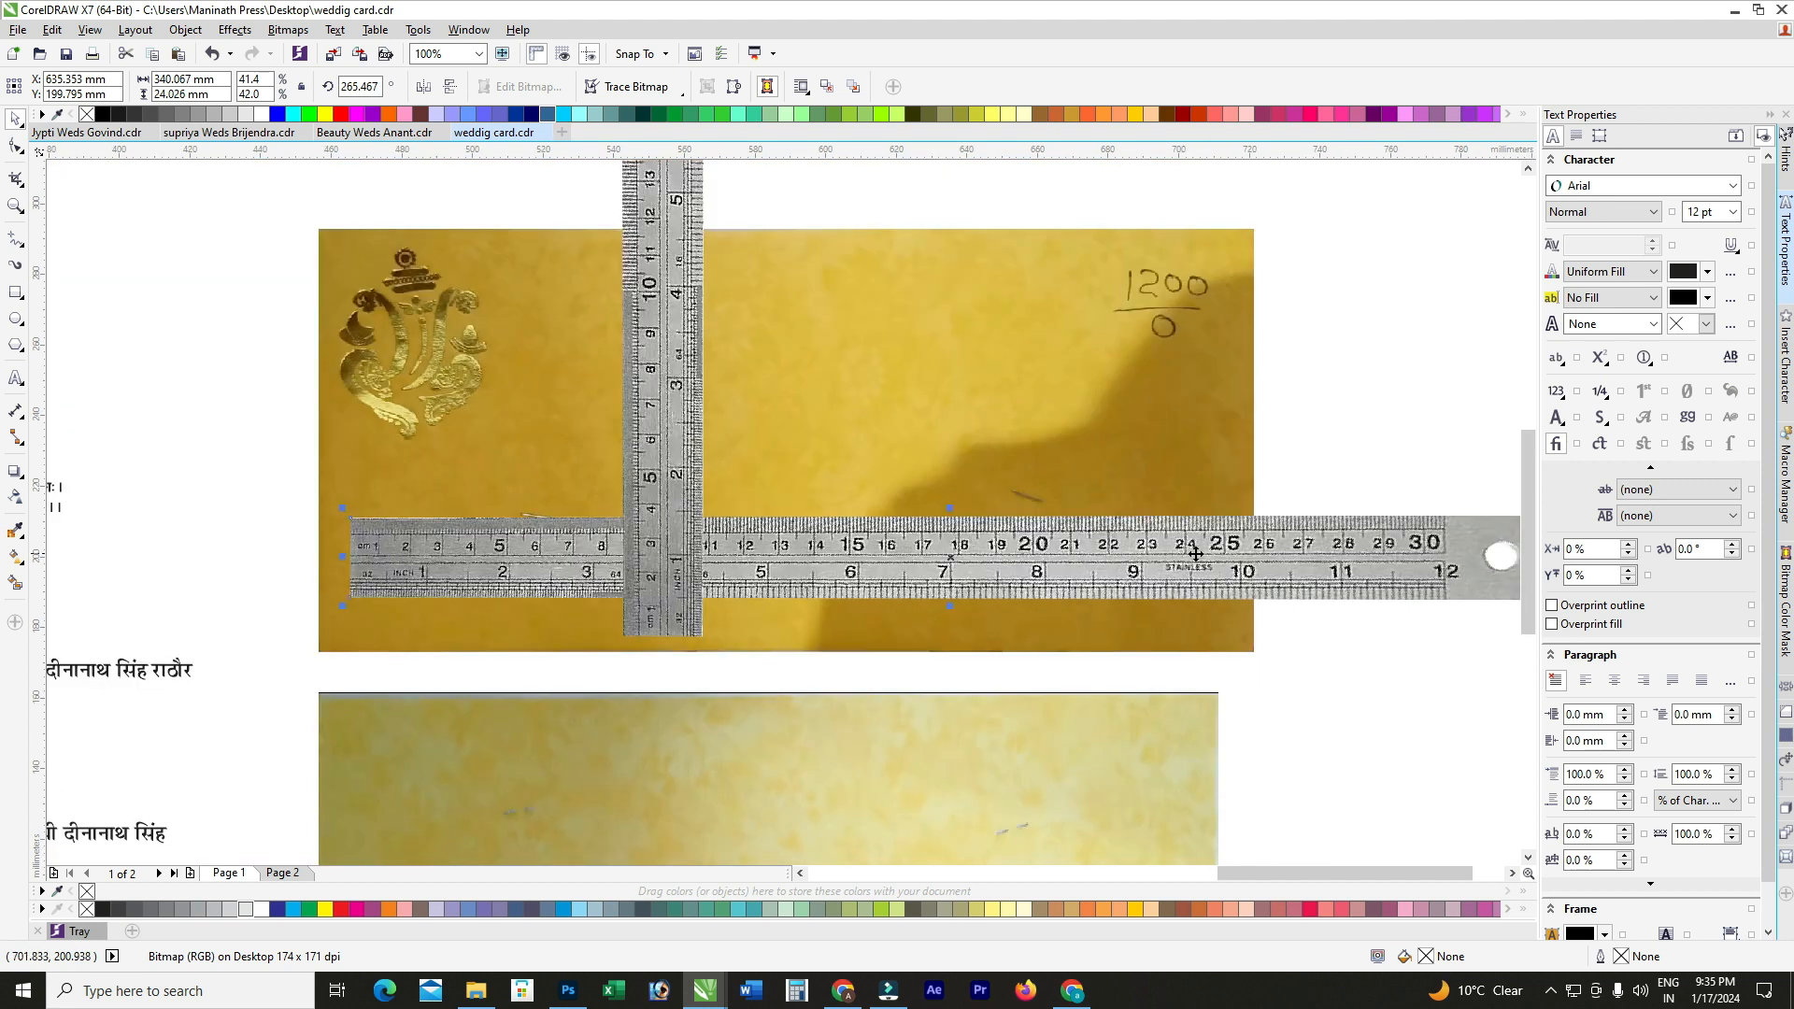
pyautogui.scroll(1, 1420, 555)
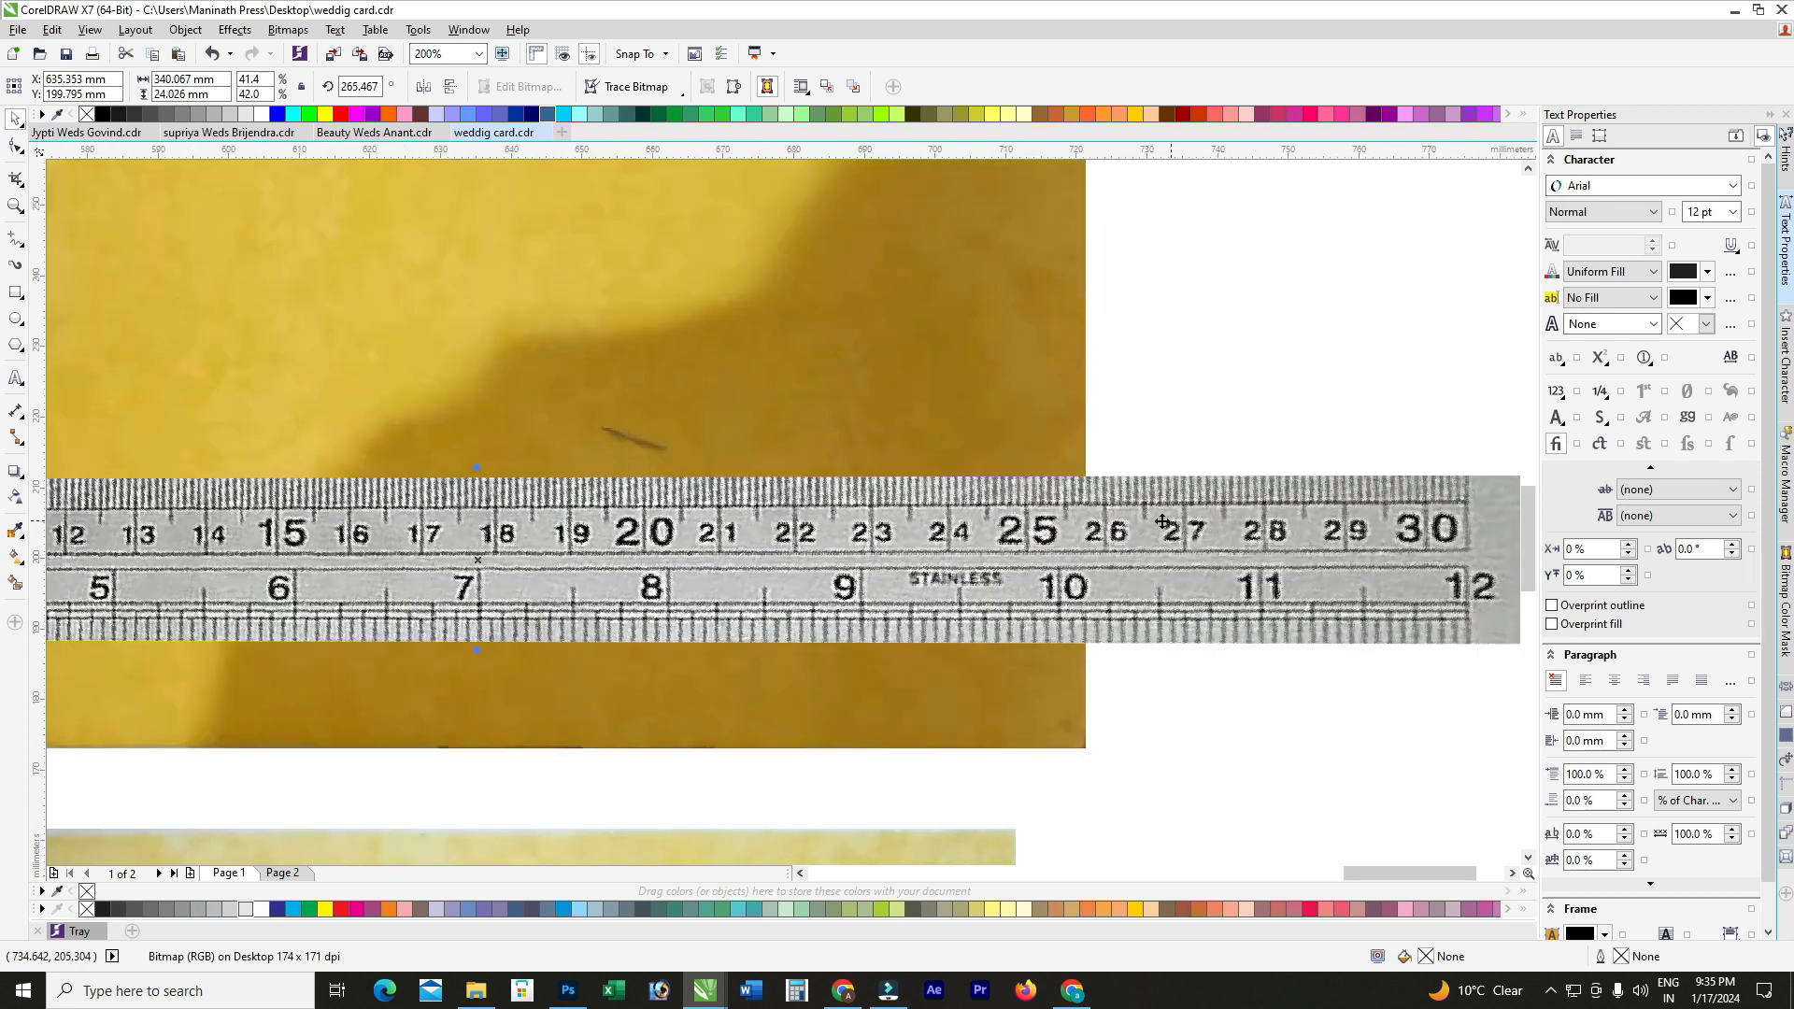
pyautogui.scroll(-1, 1163, 522)
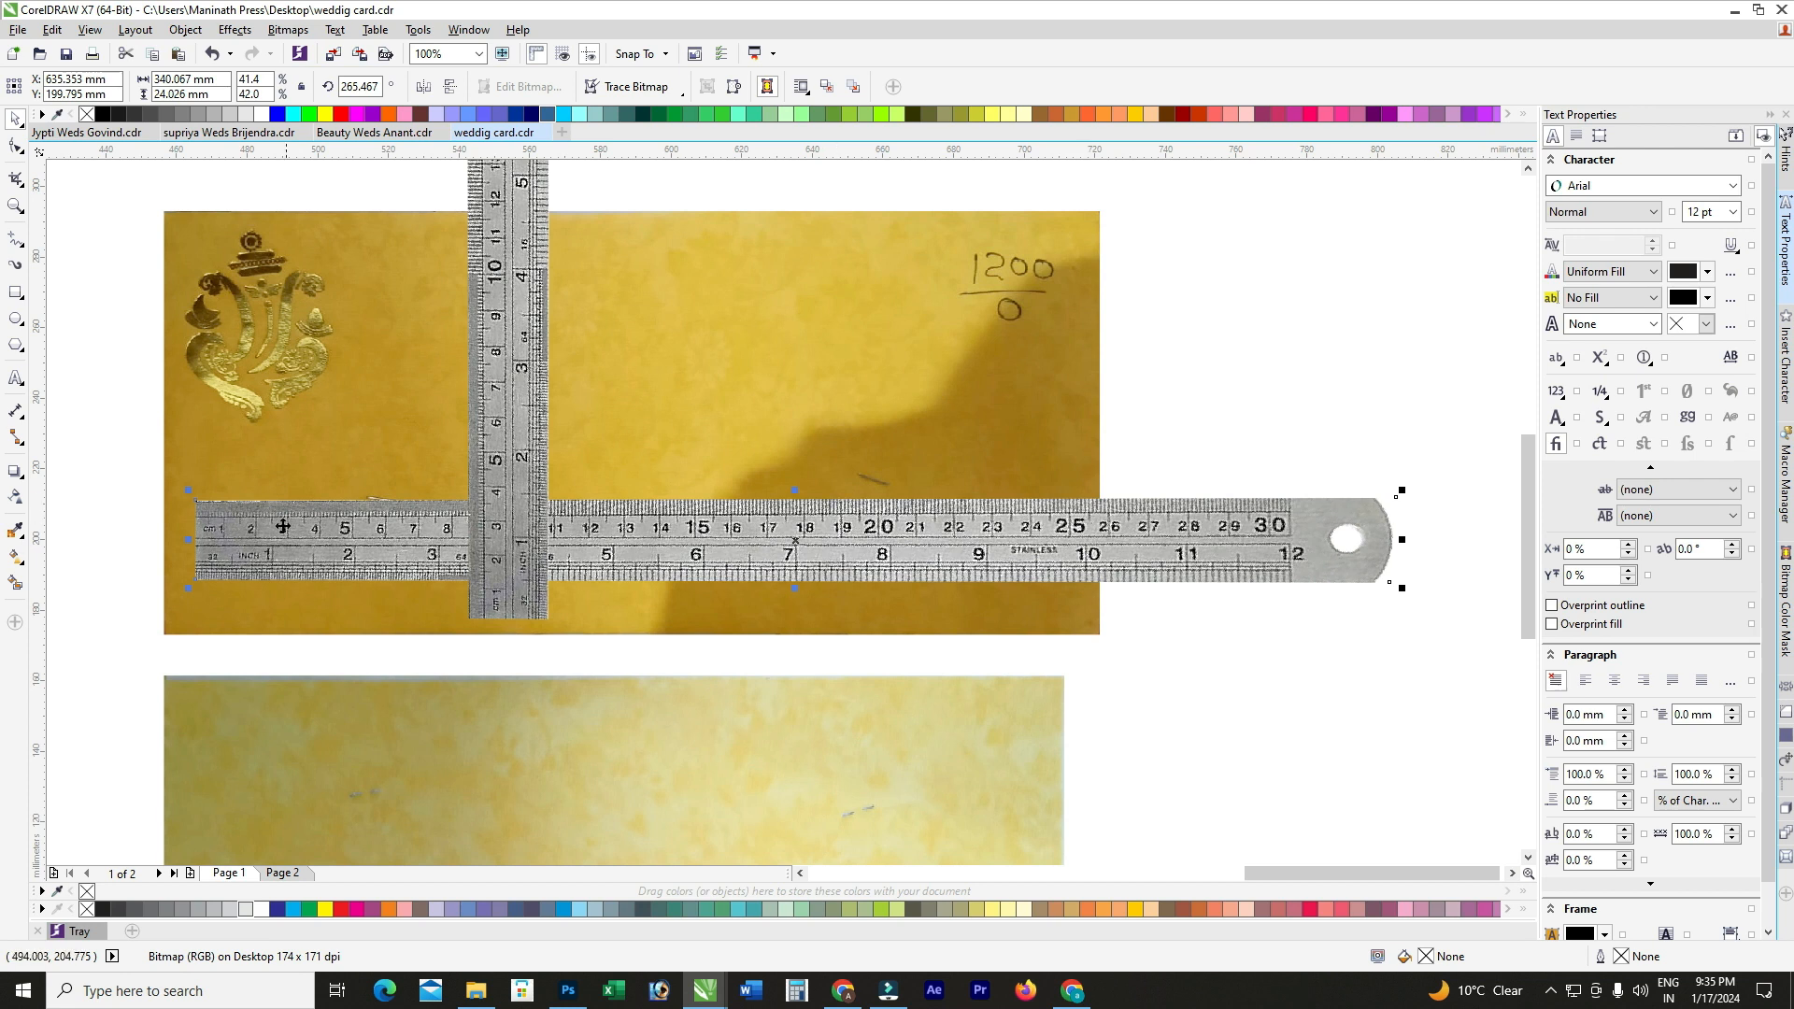
pyautogui.scroll(1, 226, 531)
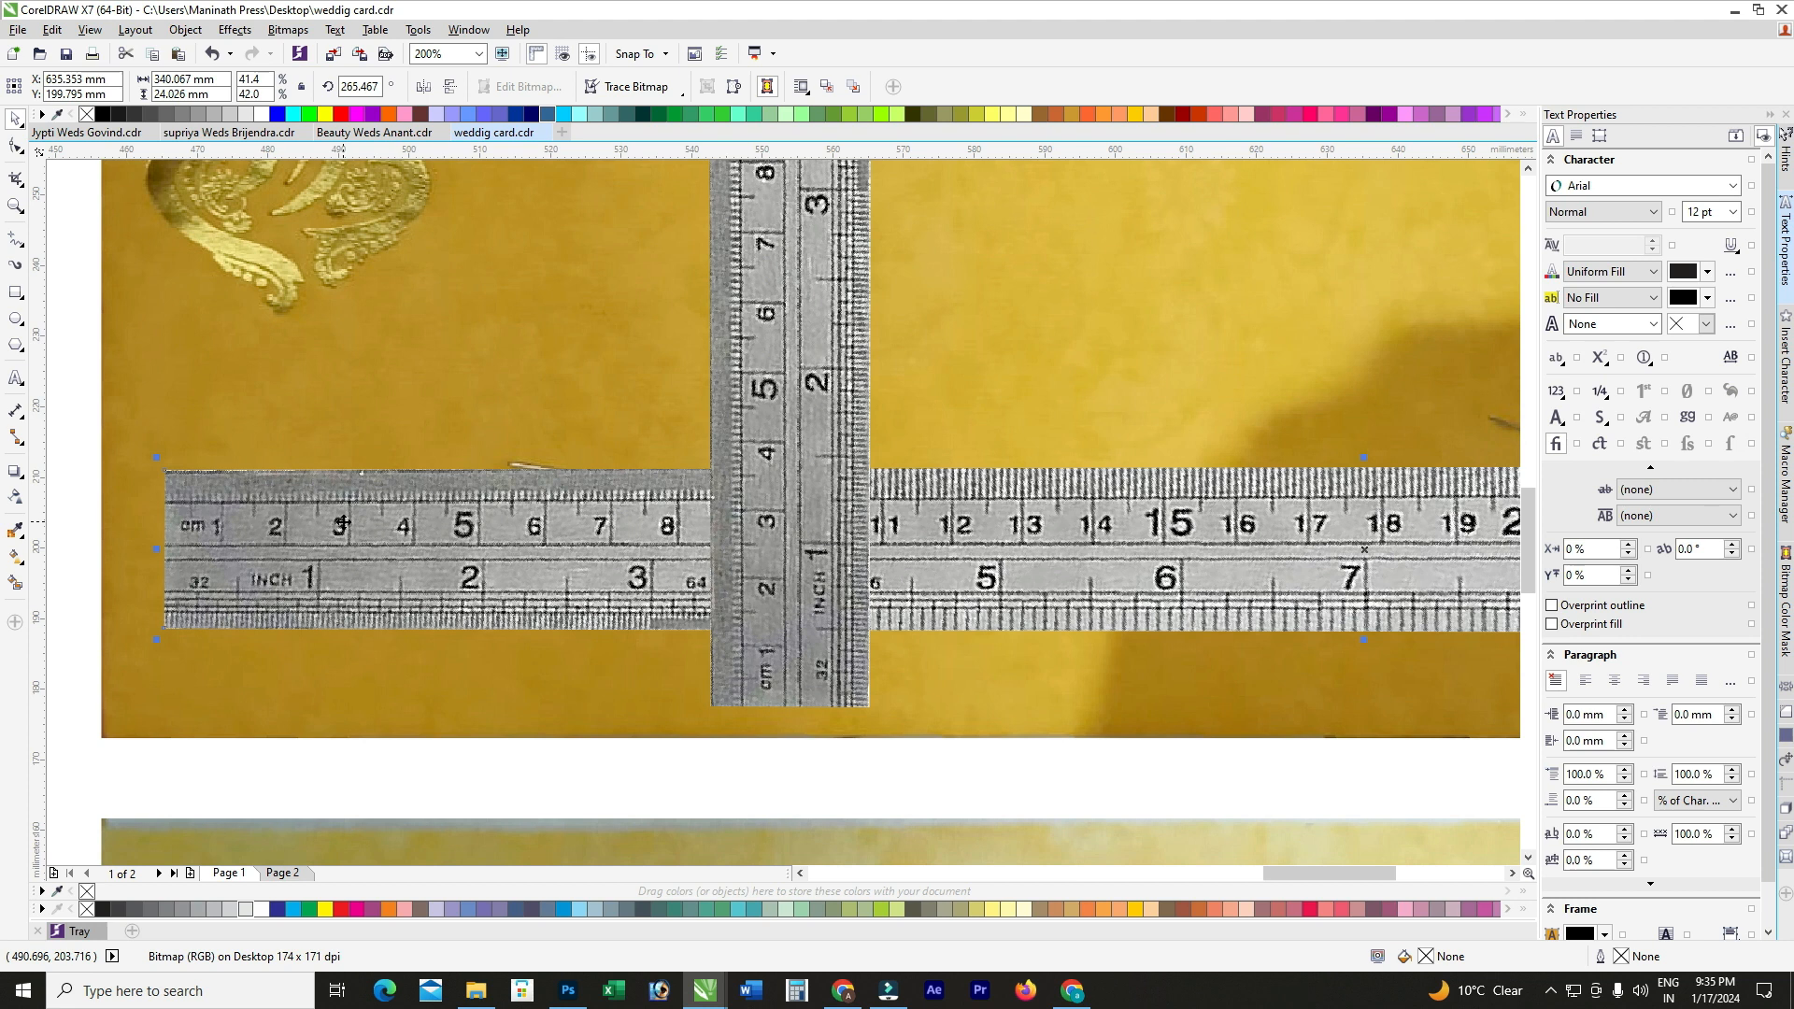
pyautogui.scroll(-1, 342, 523)
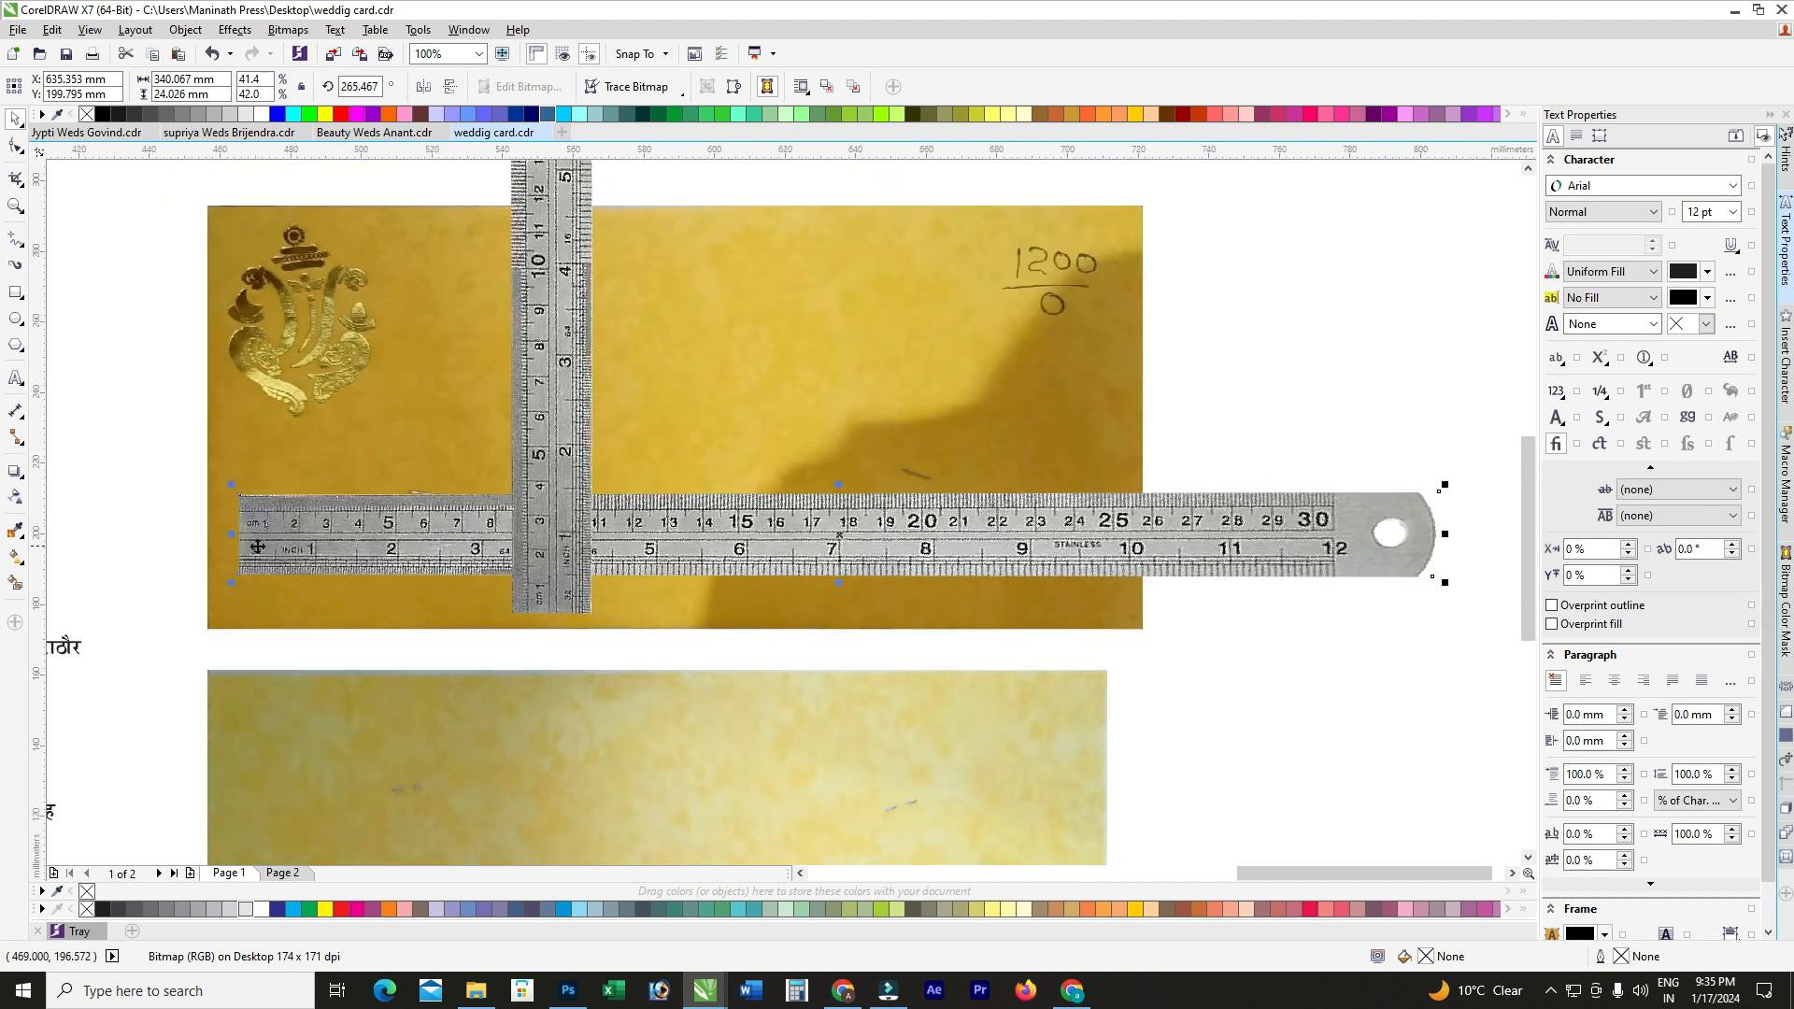
pyautogui.scroll(1, 1139, 502)
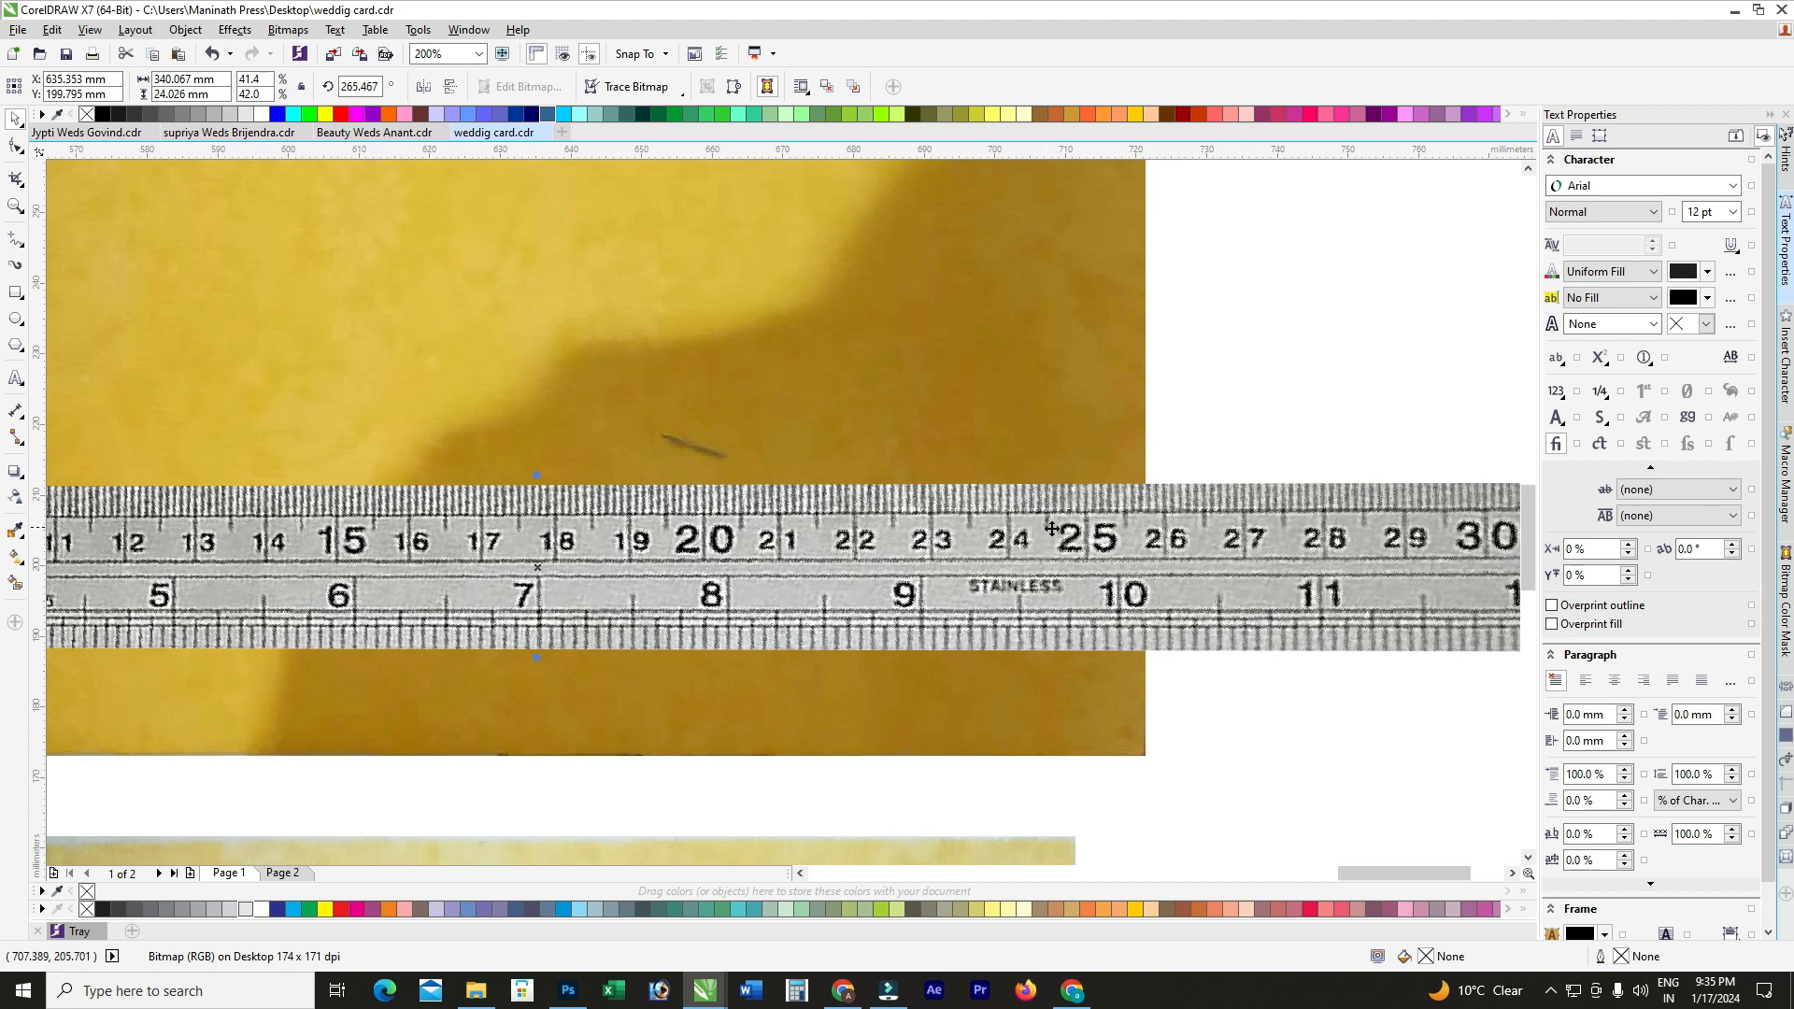
pyautogui.scroll(-2, 1052, 529)
pyautogui.scroll(-1, 1056, 528)
pyautogui.scroll(1, 612, 559)
# Step: Draw a rectangle on the card page and set its width to 245 mm
pyautogui.press('F6')
pyautogui.moveTo(284, 485)
pyautogui.mouseDown()
pyautogui.moveTo(688, 661)
pyautogui.moveTo(676, 652)
pyautogui.mouseUp()
pyautogui.click(206, 89)
pyautogui.write('245')
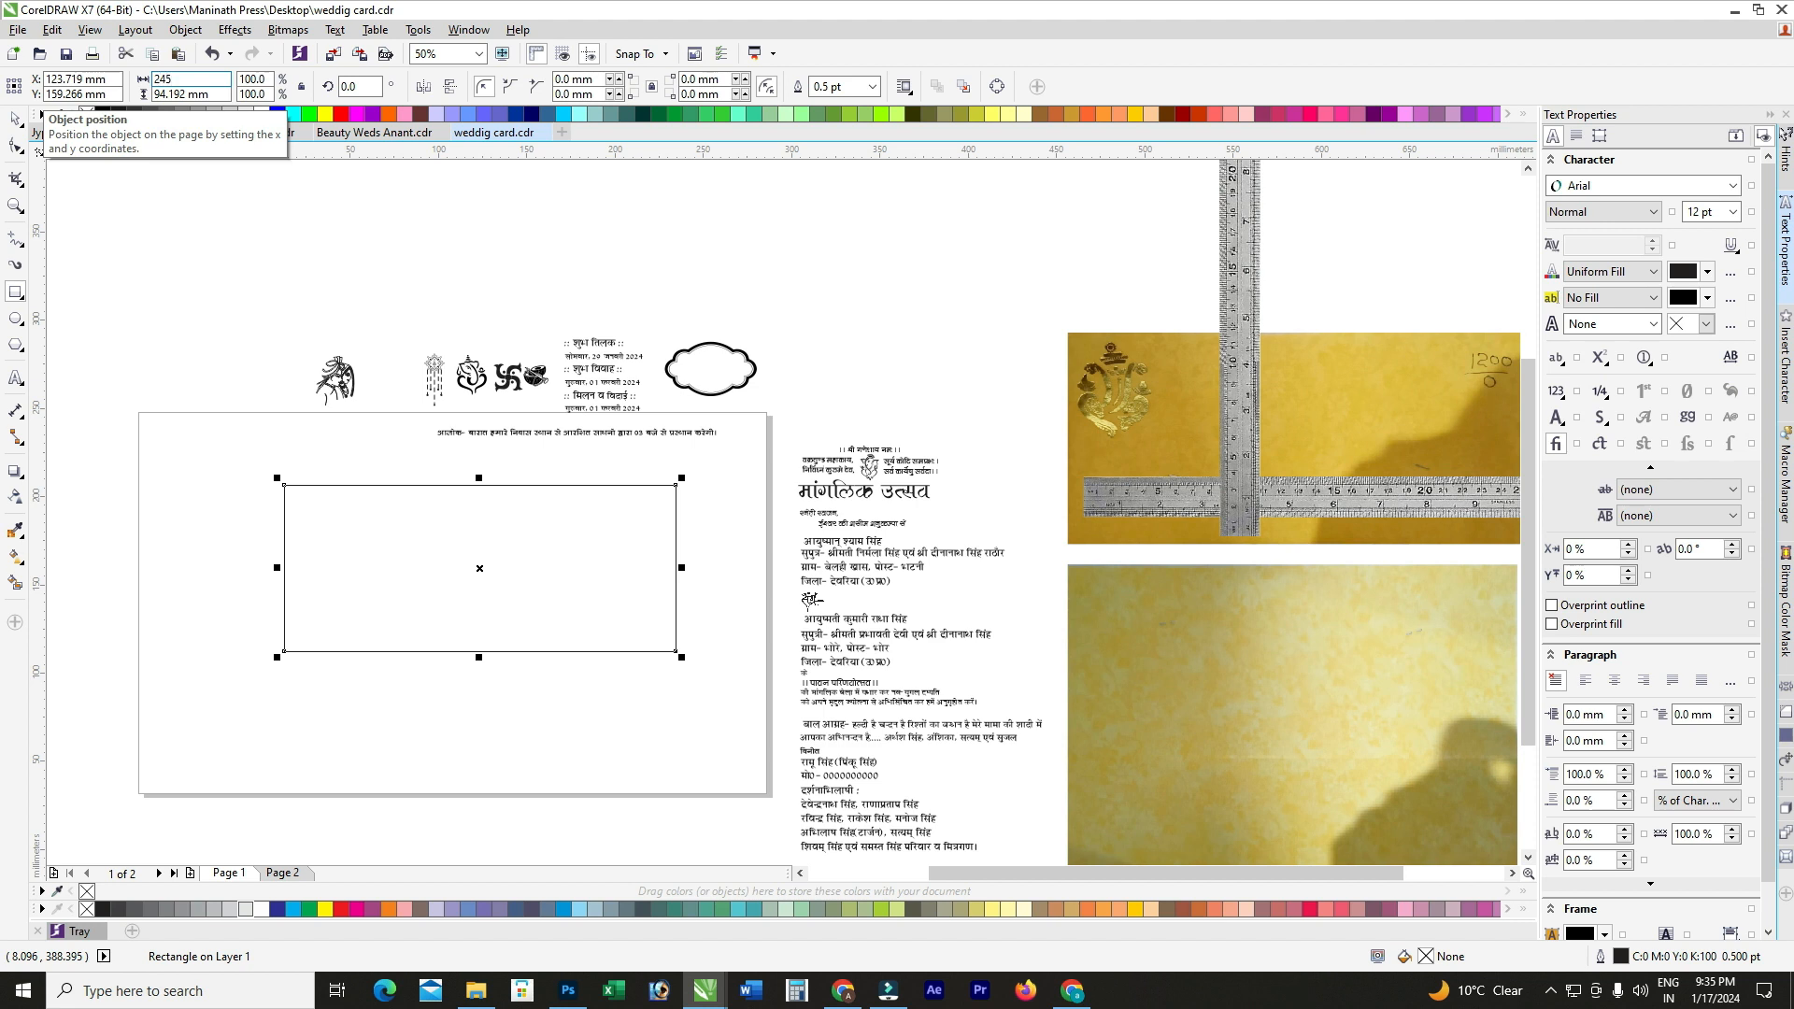
pyautogui.press('Return')
pyautogui.scroll(-1, 412, 461)
pyautogui.scroll(1, 831, 483)
pyautogui.scroll(1, 831, 483)
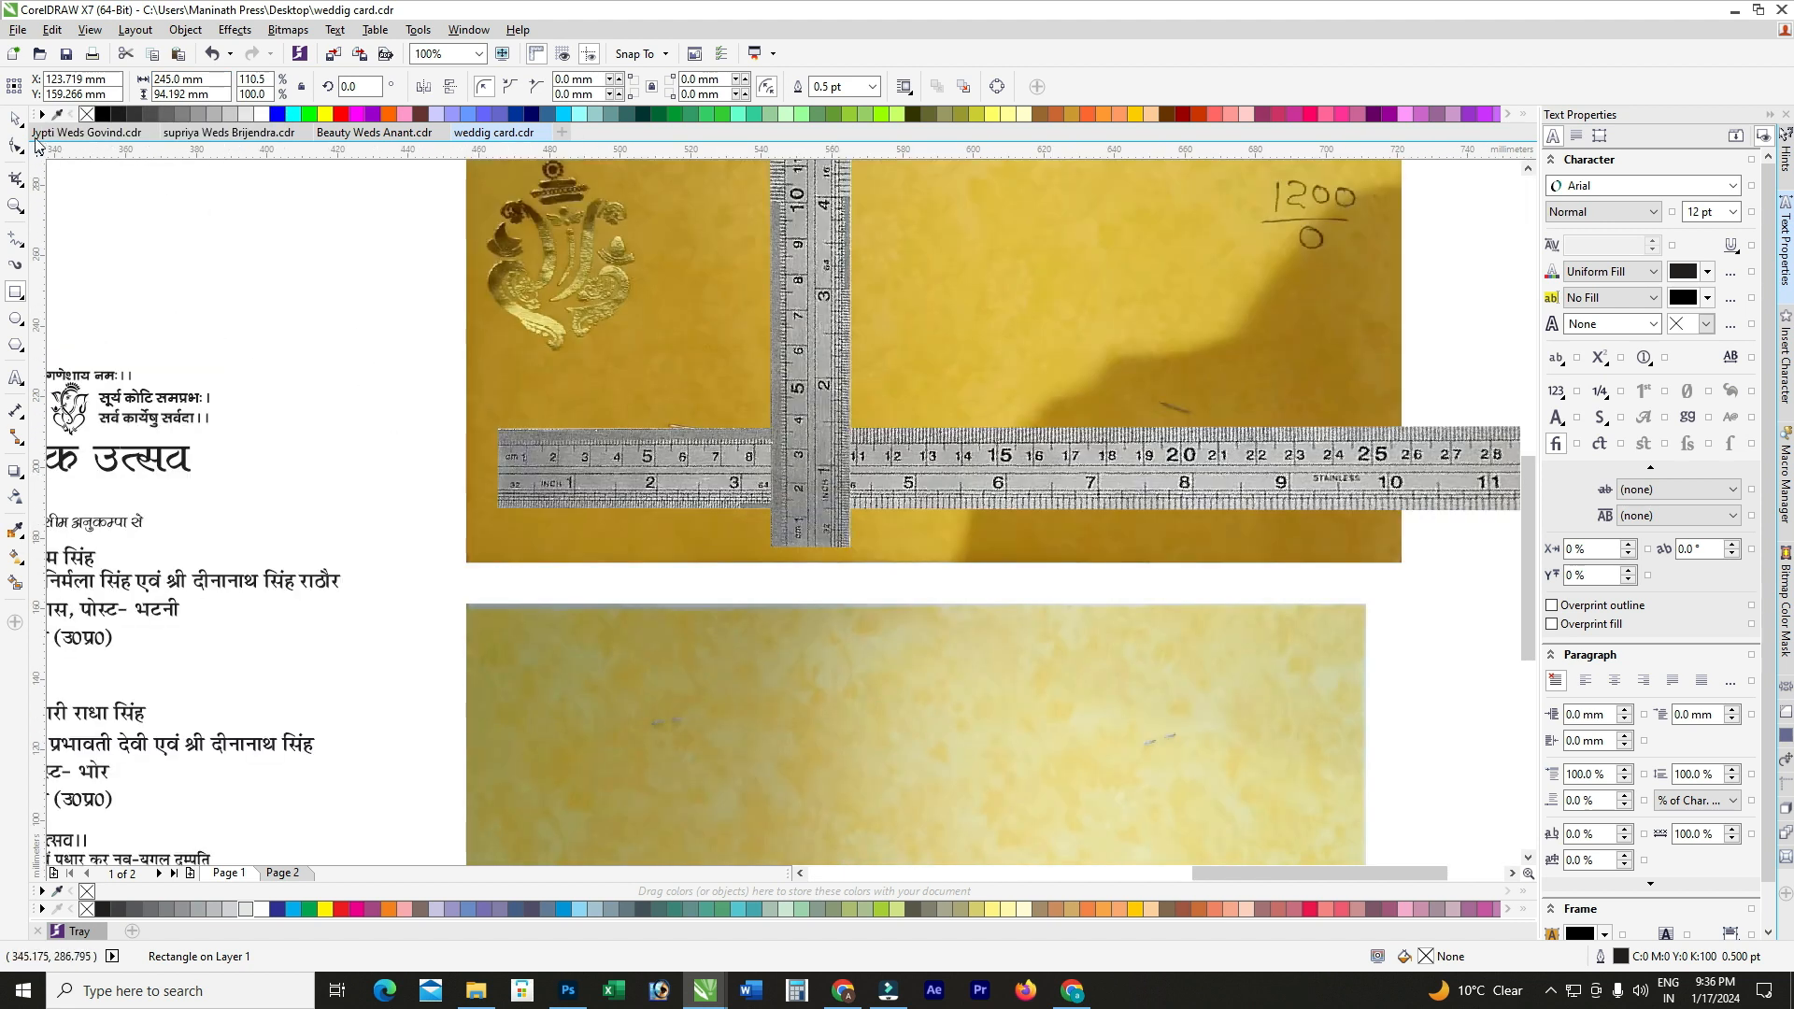
# Step: Nudge the photo's vertical ruler image slightly upward, then reselect the rectangle for its height
pyautogui.click(15, 119)
pyautogui.scroll(1, 878, 406)
pyautogui.click(763, 483)
pyautogui.moveTo(762, 483); pyautogui.dragTo(760, 485)
pyautogui.scroll(-1, 712, 505)
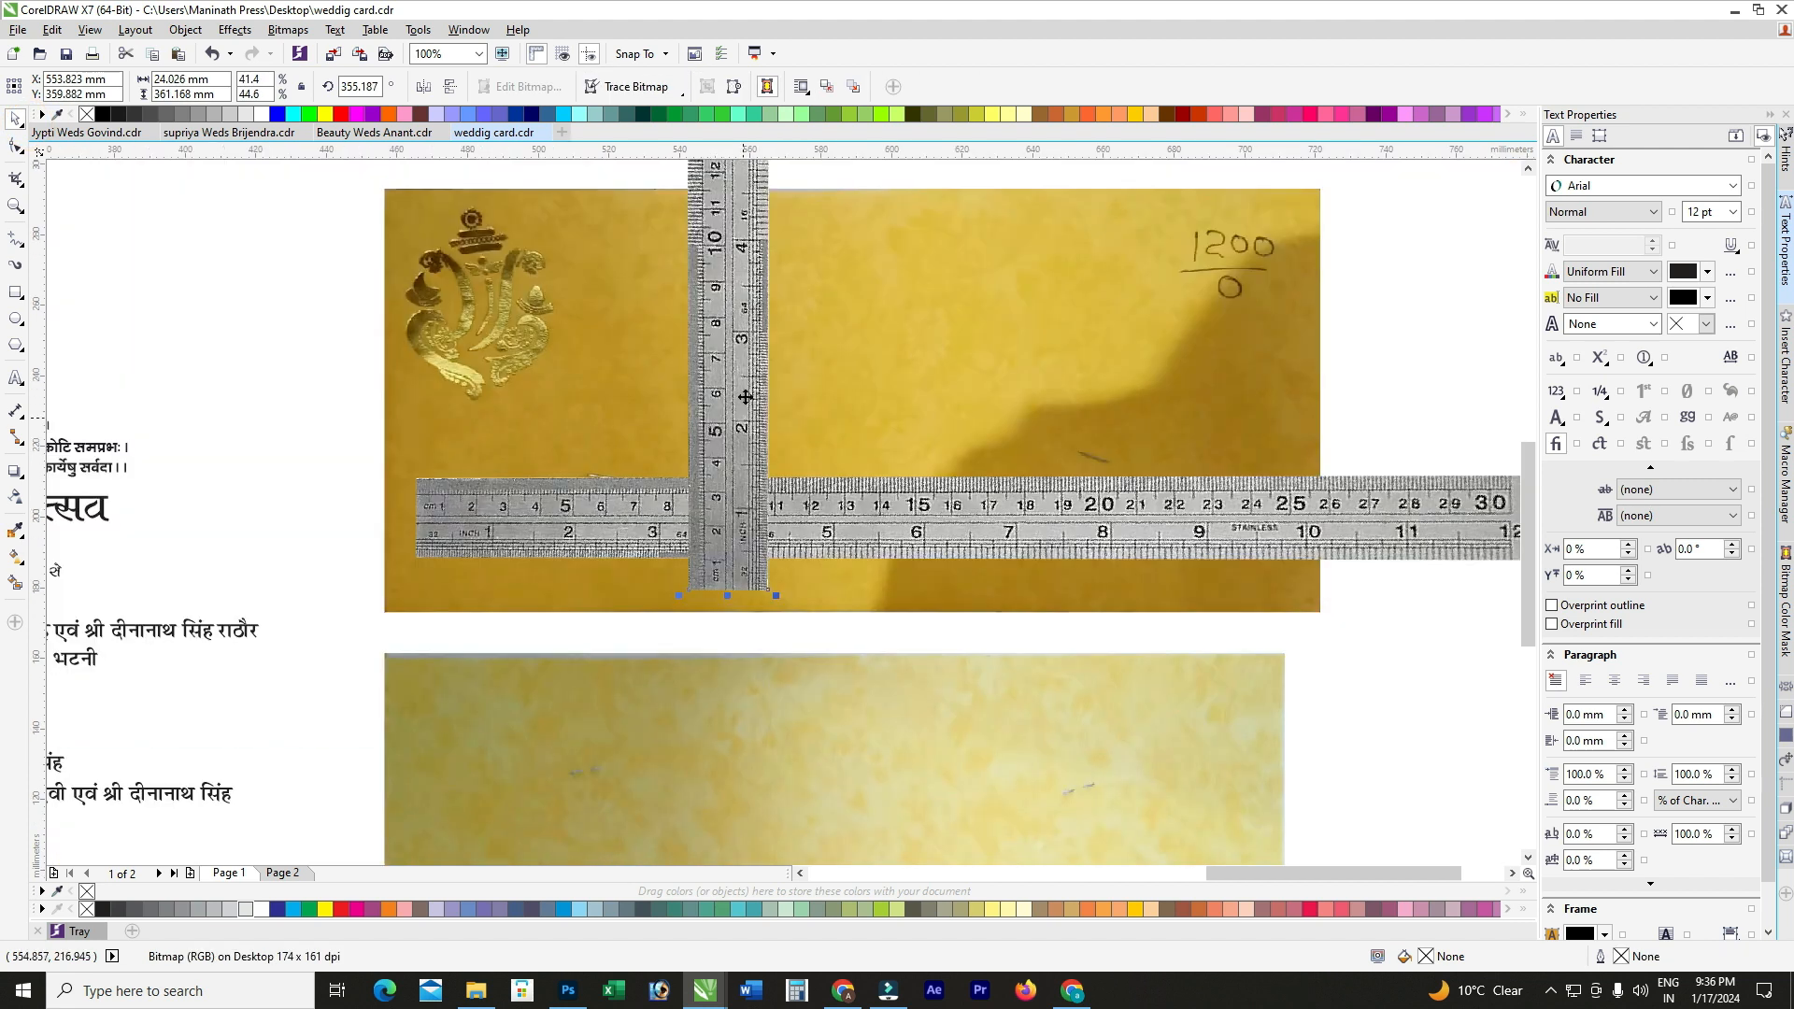
pyautogui.scroll(1, 749, 218)
pyautogui.scroll(-1, 738, 213)
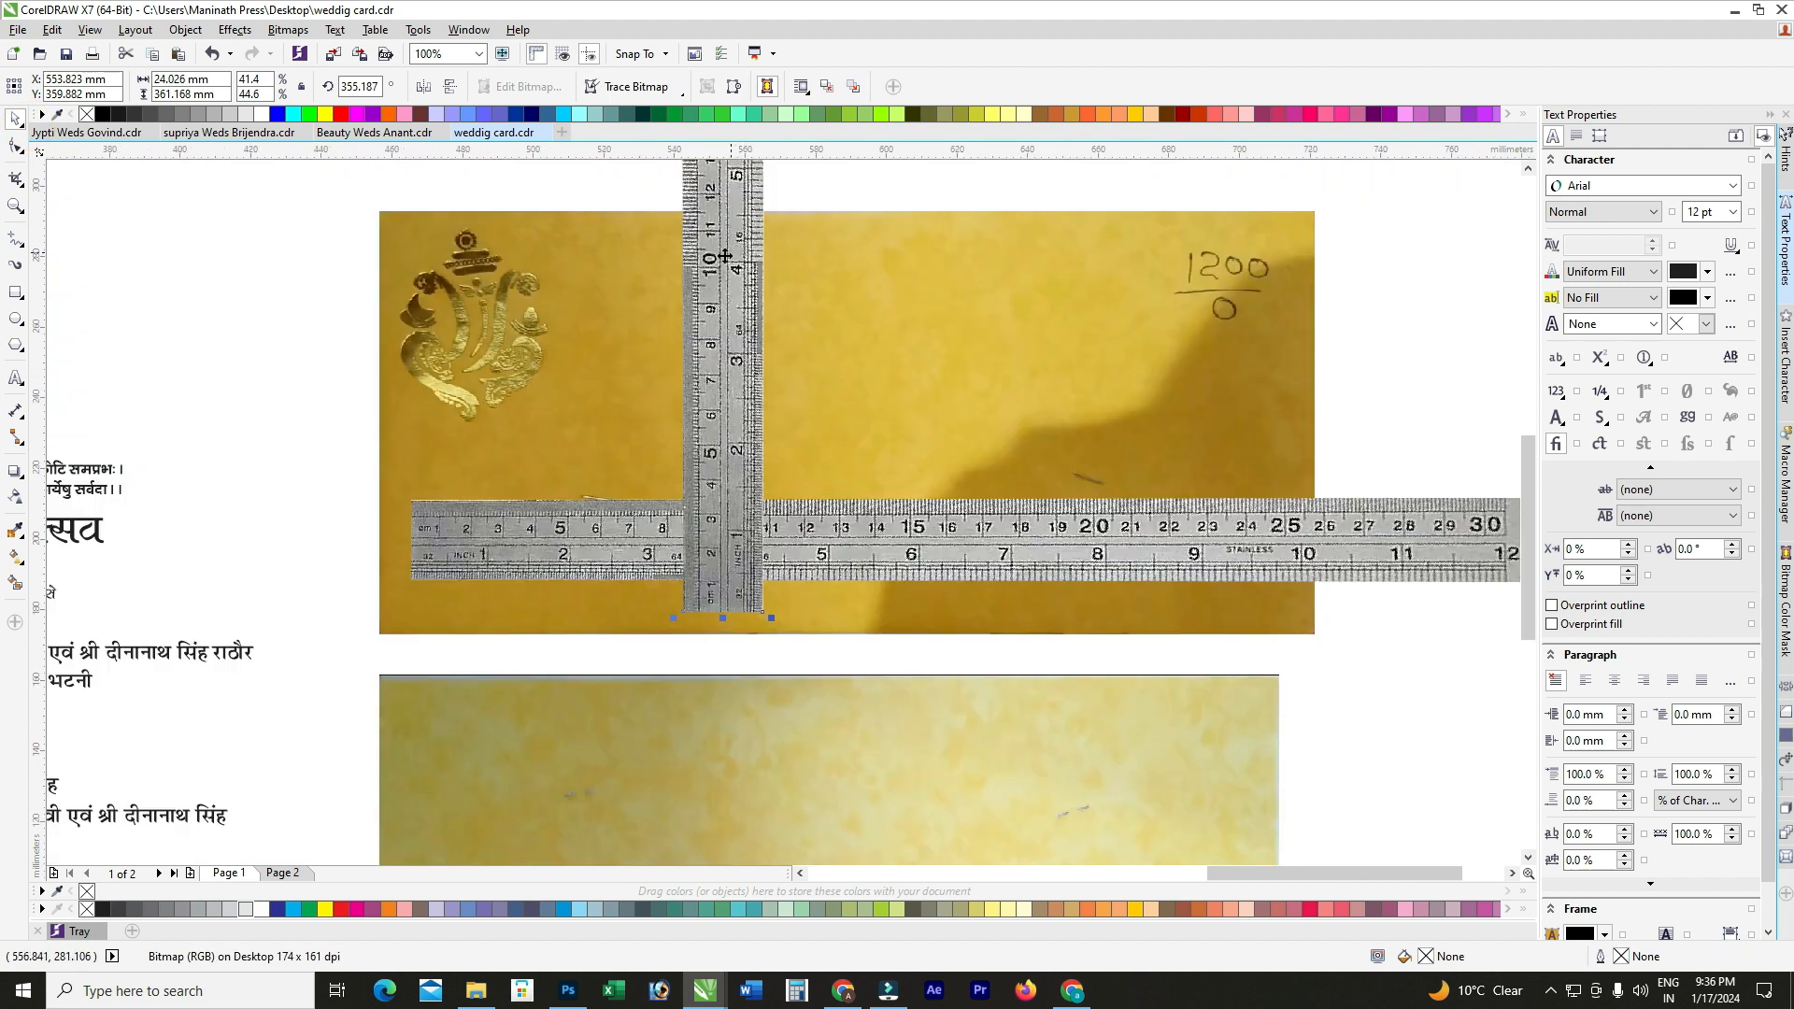
pyautogui.scroll(1, 725, 255)
pyautogui.moveTo(723, 288); pyautogui.dragTo(723, 280)
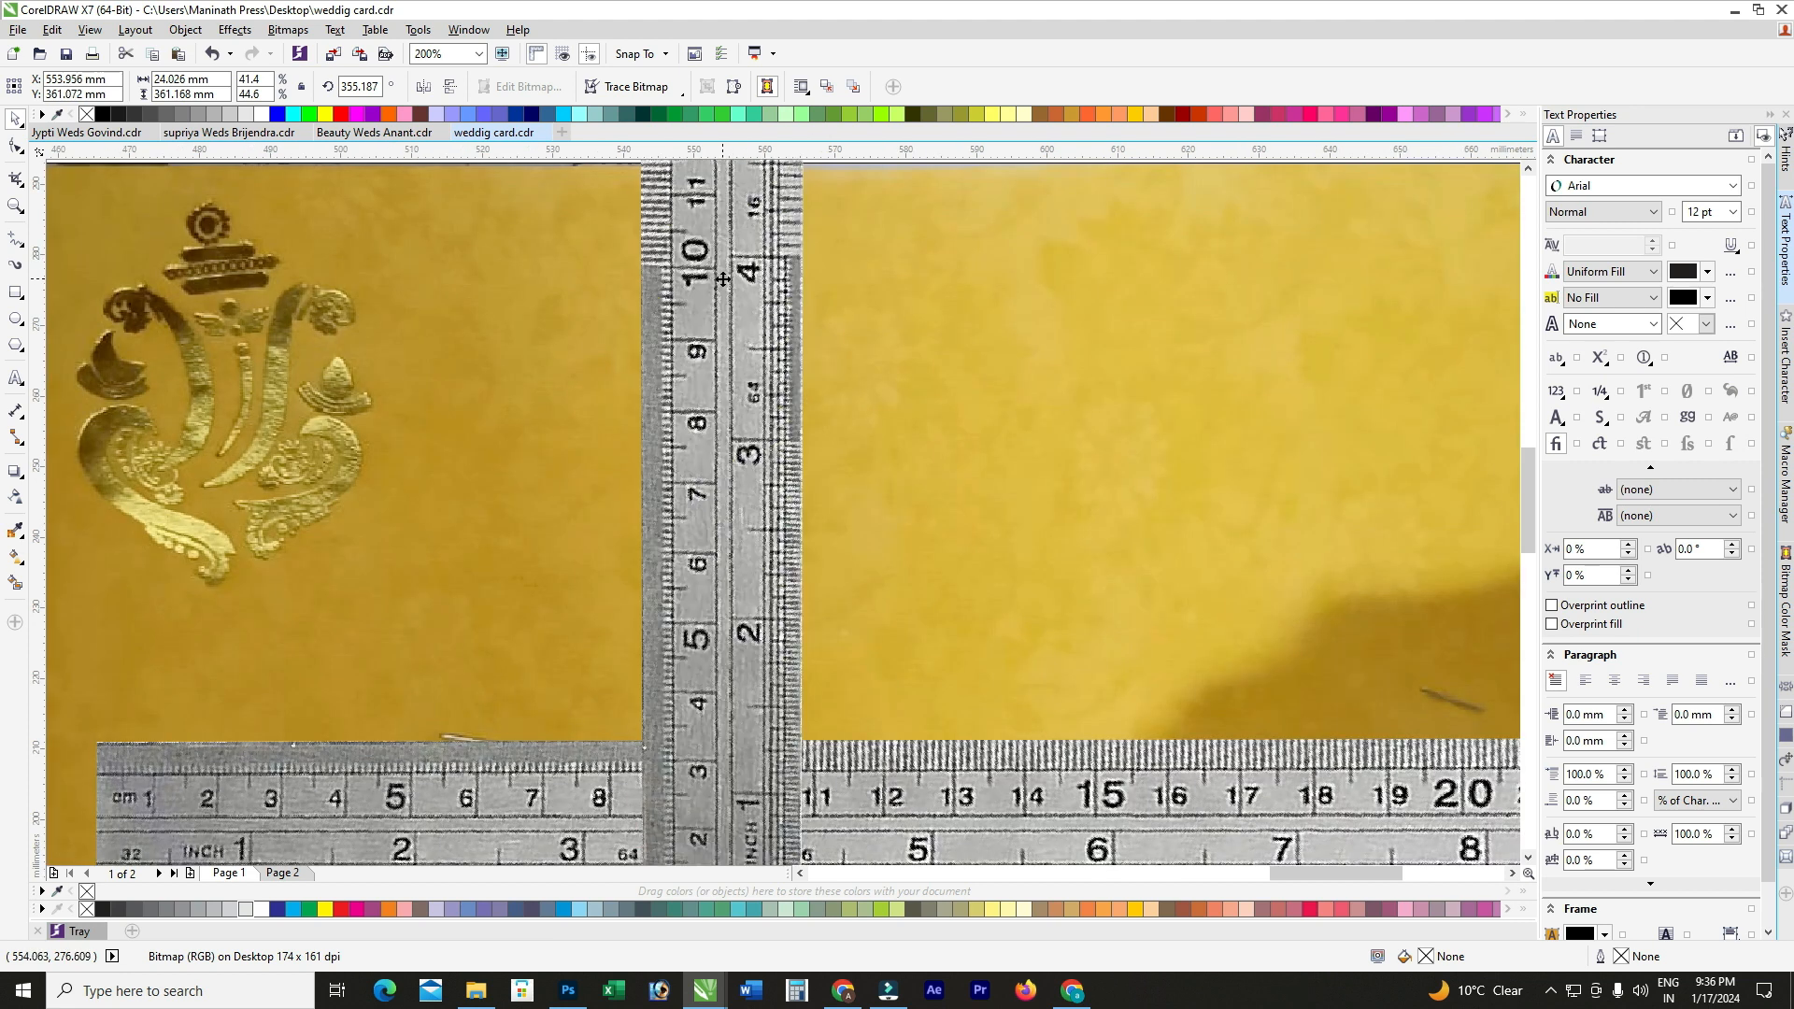
pyautogui.scroll(-1, 723, 280)
pyautogui.scroll(1, 697, 276)
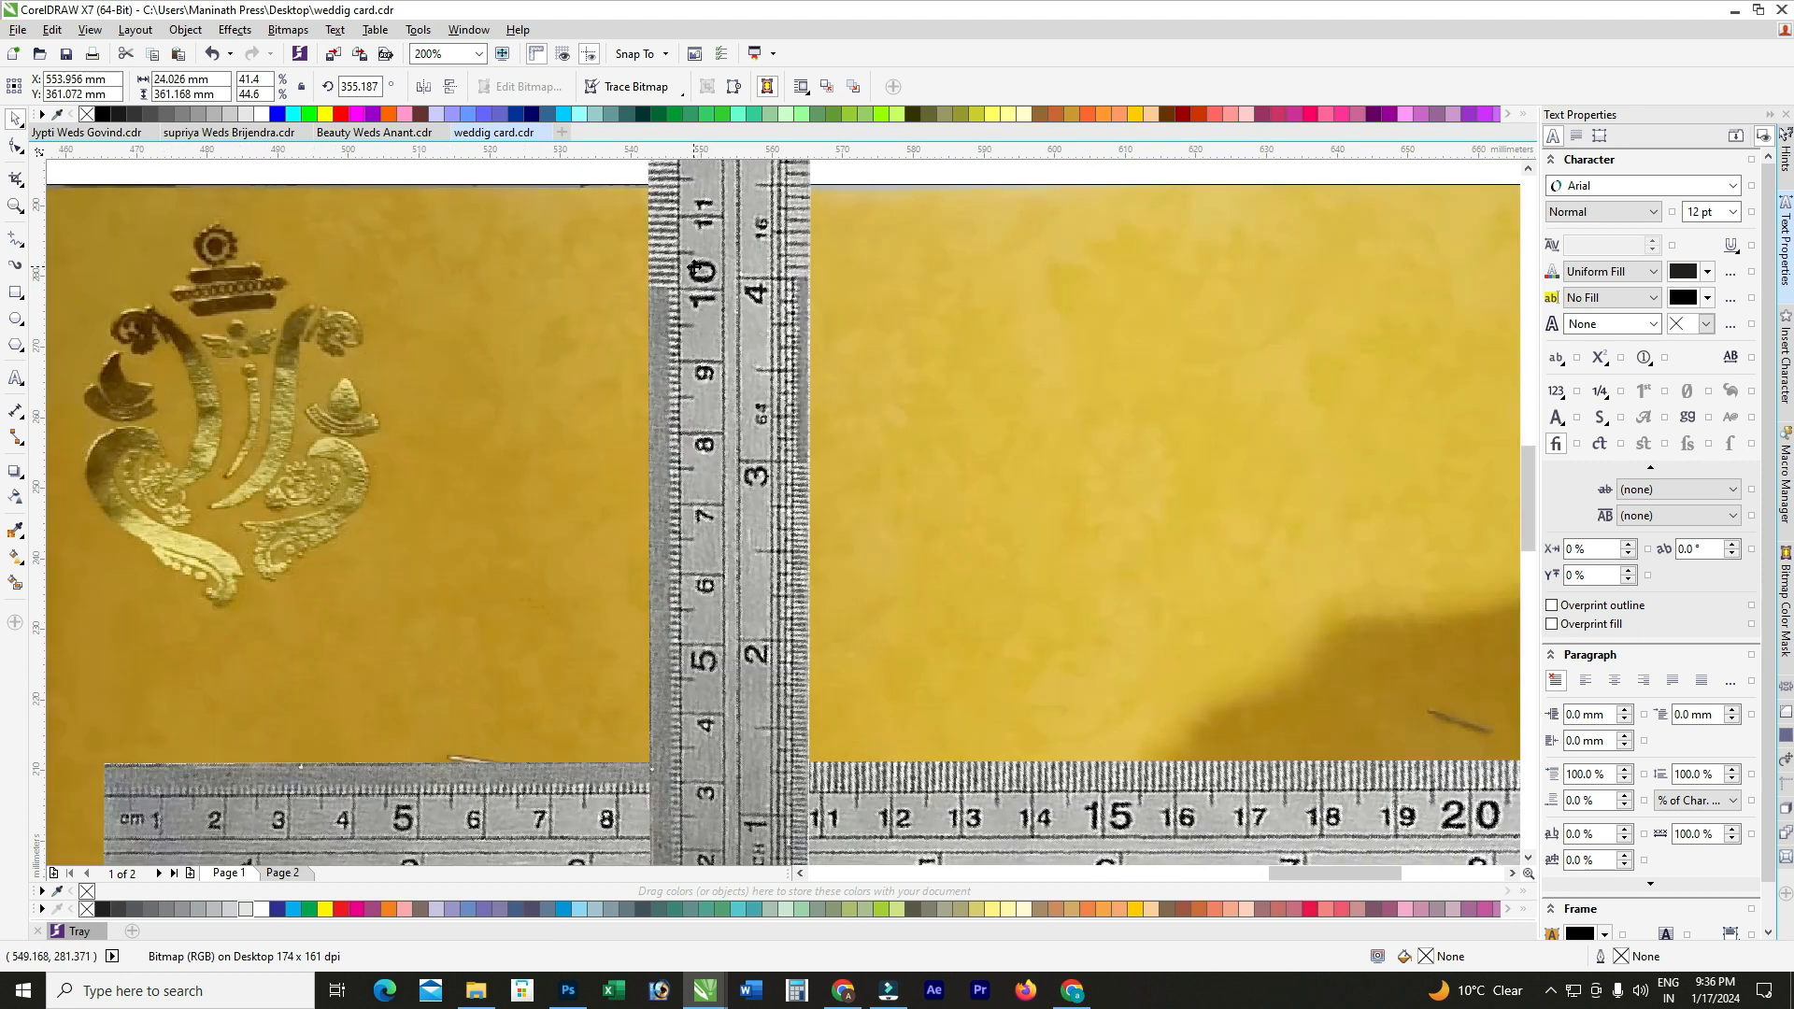
pyautogui.scroll(-2, 697, 271)
pyautogui.scroll(1, 675, 266)
pyautogui.scroll(-1, 884, 274)
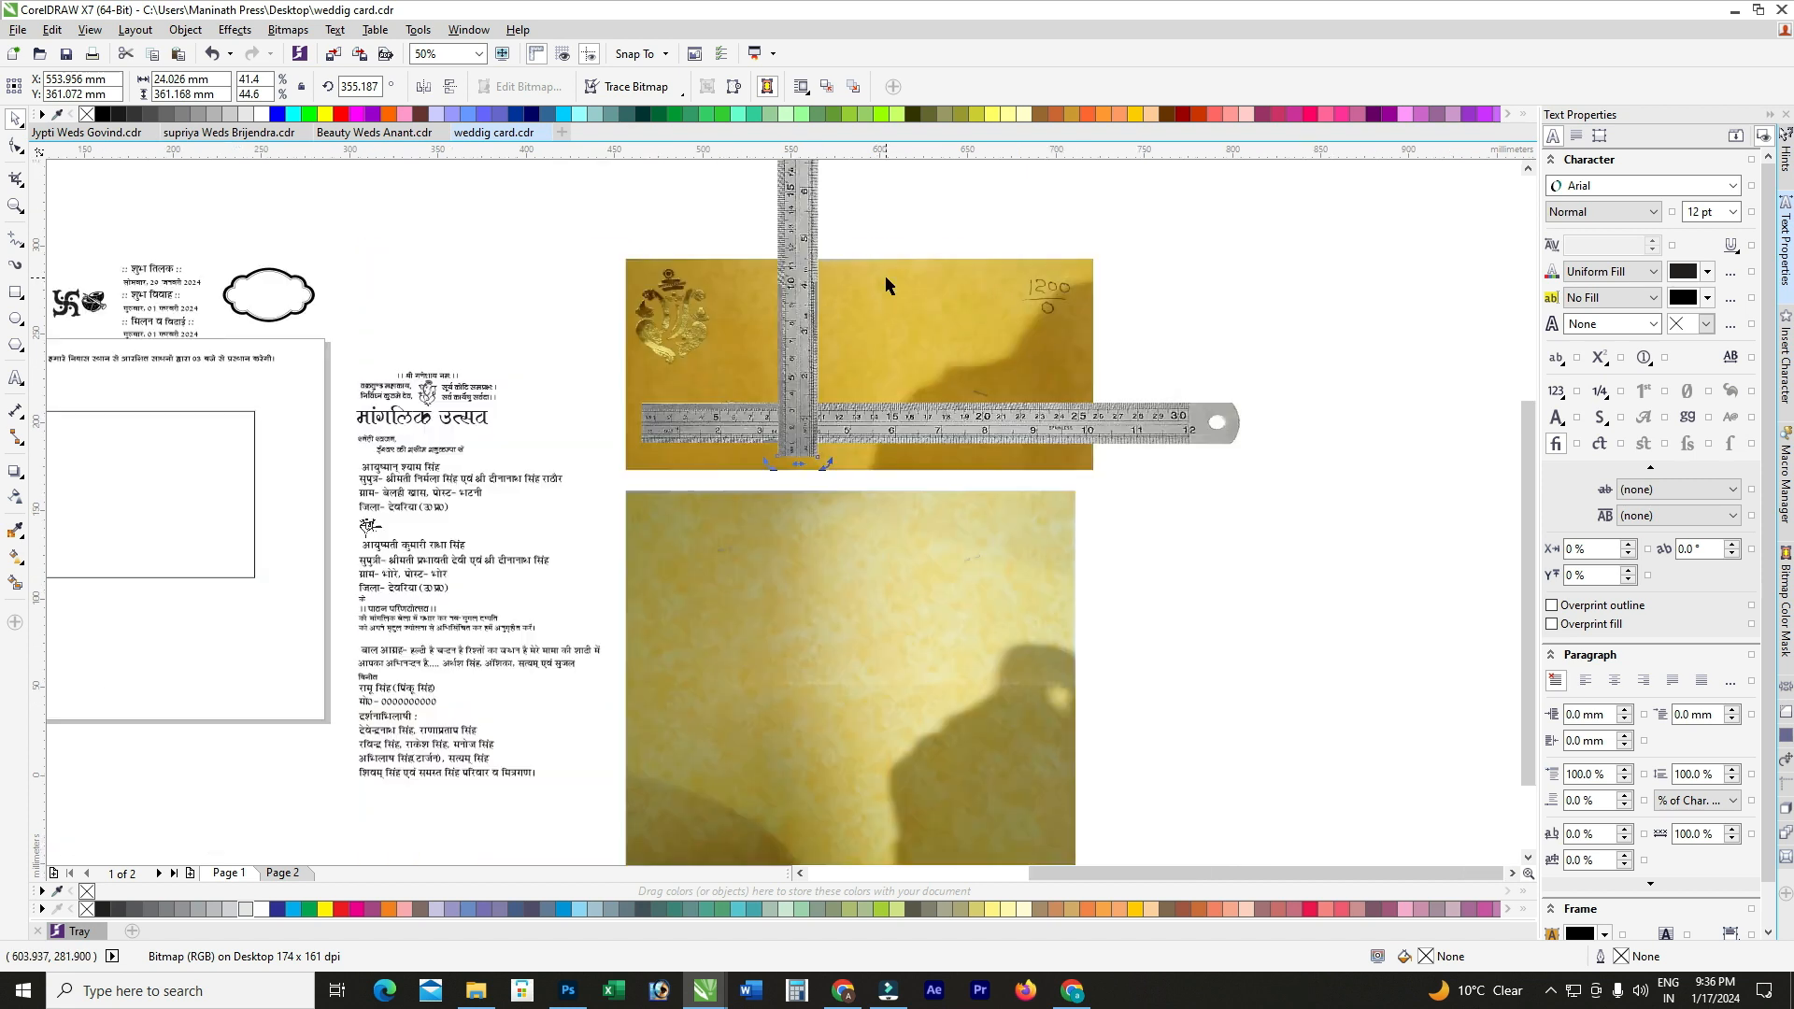
pyautogui.scroll(-1, 884, 275)
pyautogui.scroll(3, 803, 286)
pyautogui.scroll(-2, 957, 310)
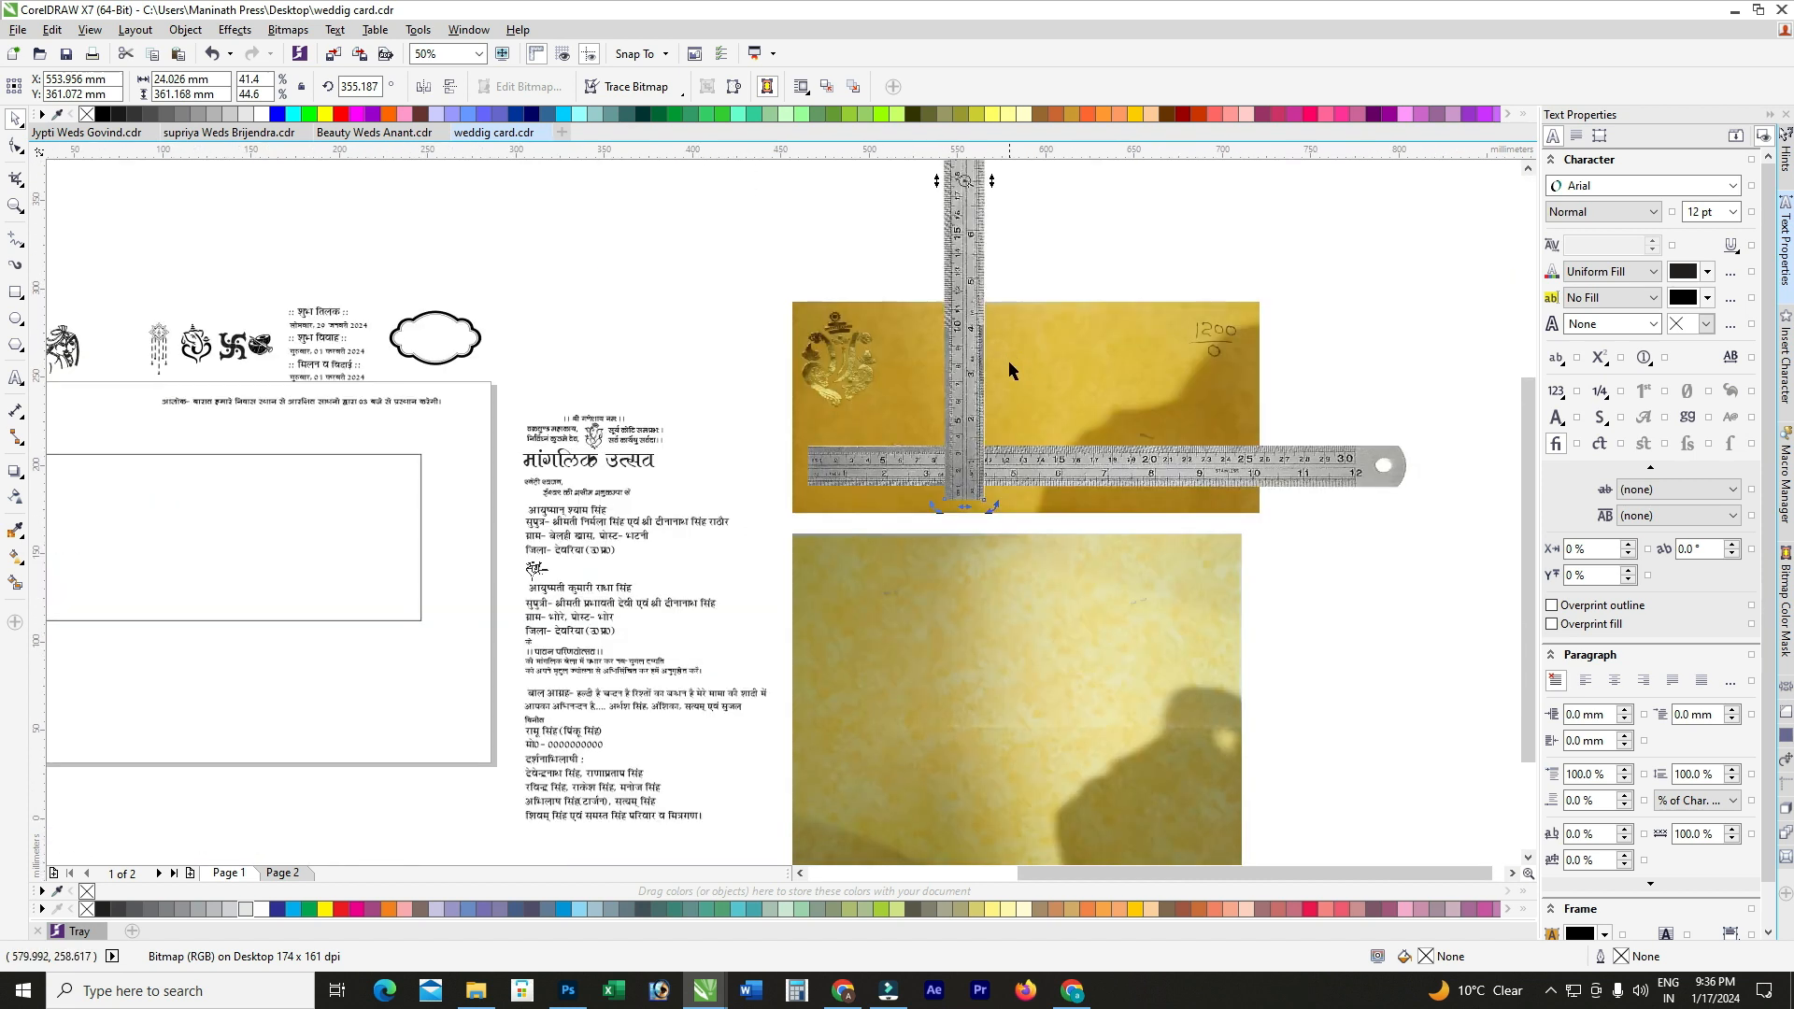
pyautogui.scroll(-1, 630, 447)
pyautogui.scroll(1, 630, 428)
pyautogui.click(630, 428)
pyautogui.click(187, 93)
# Step: Set the rectangle's height to 100 mm, replacing the 105 first entered
pyautogui.write('105')
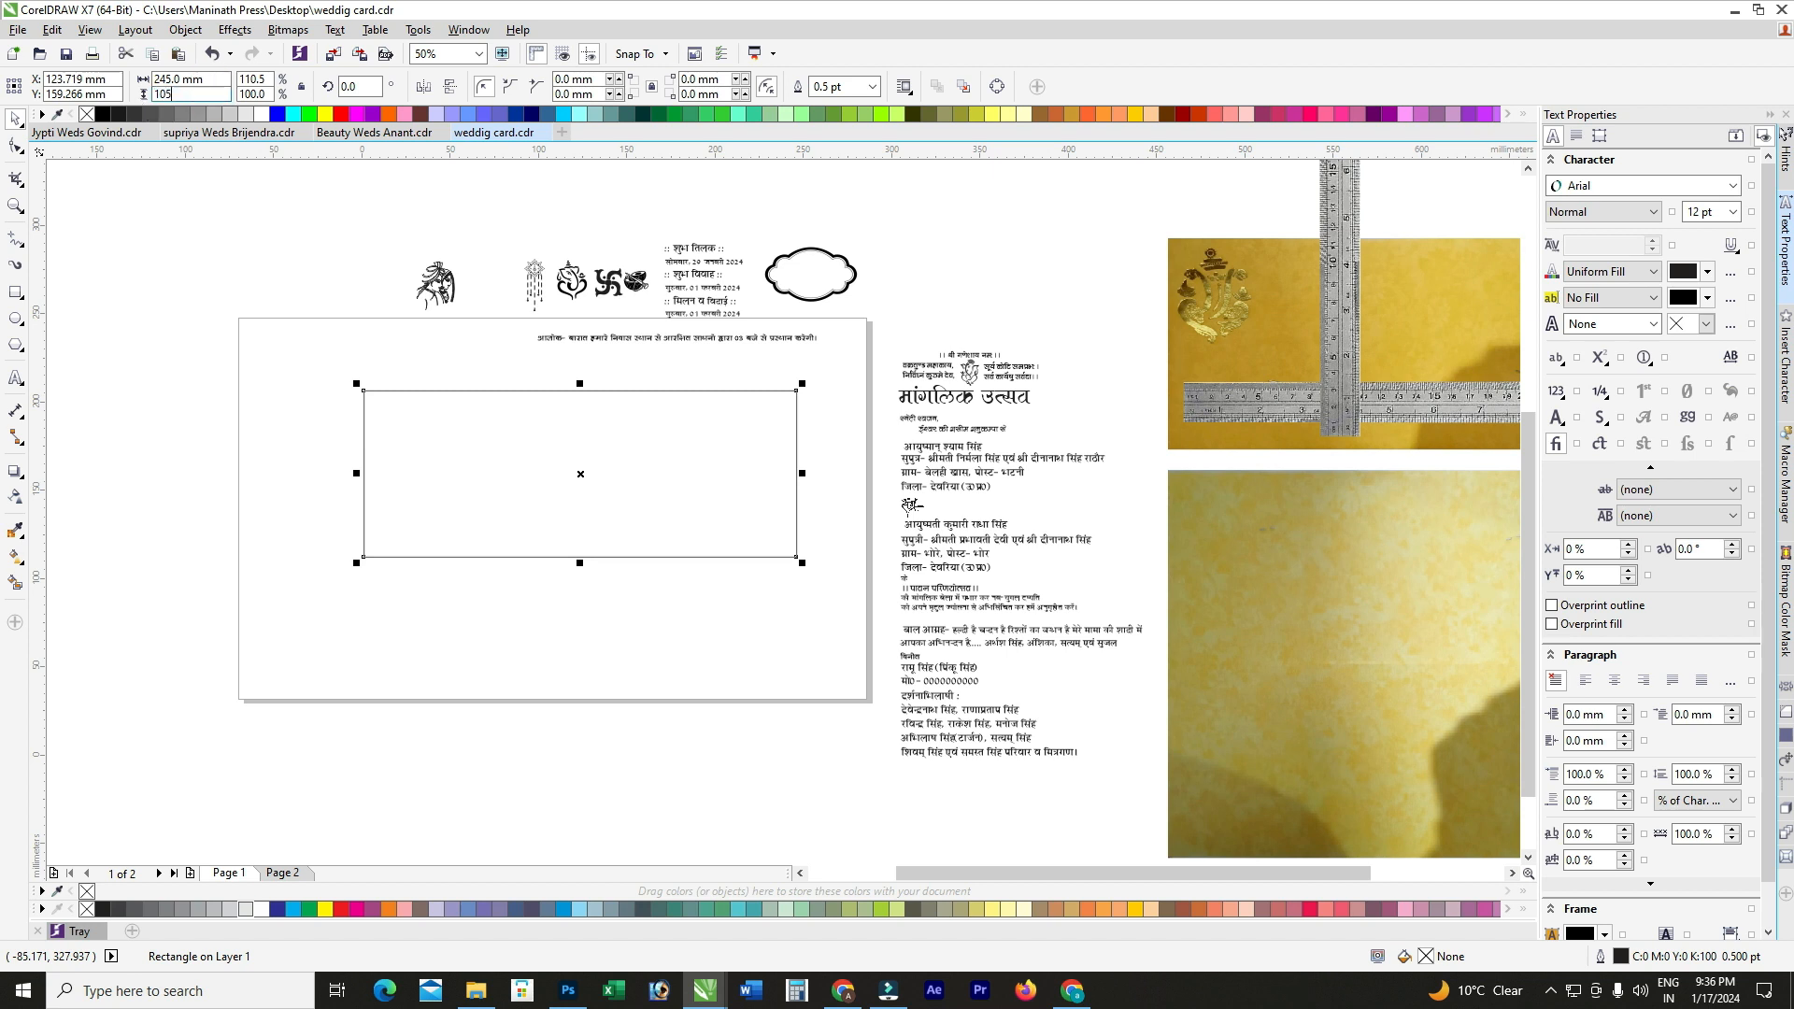
pyautogui.moveTo(184, 96); pyautogui.dragTo(118, 96)
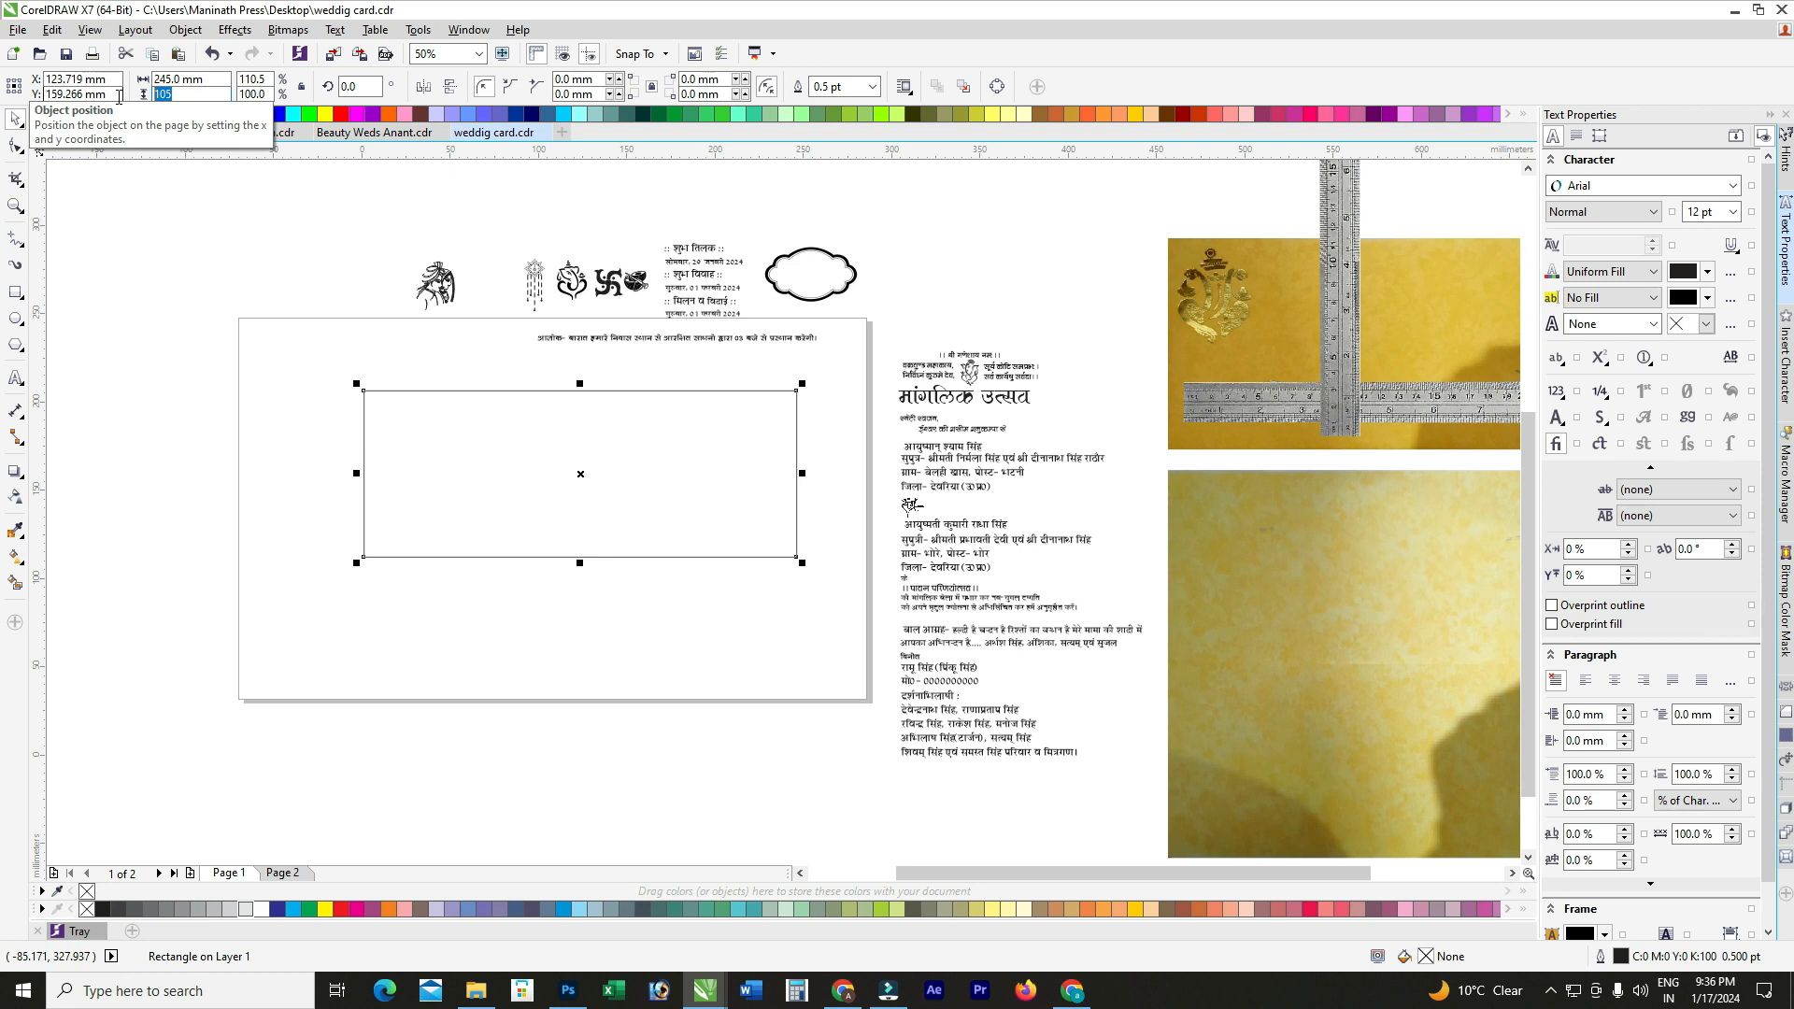
pyautogui.write('100')
pyautogui.press('Return')
# Step: Move the 245 × 100 mm rectangle to the middle of the card page
pyautogui.moveTo(652, 528); pyautogui.dragTo(625, 563)
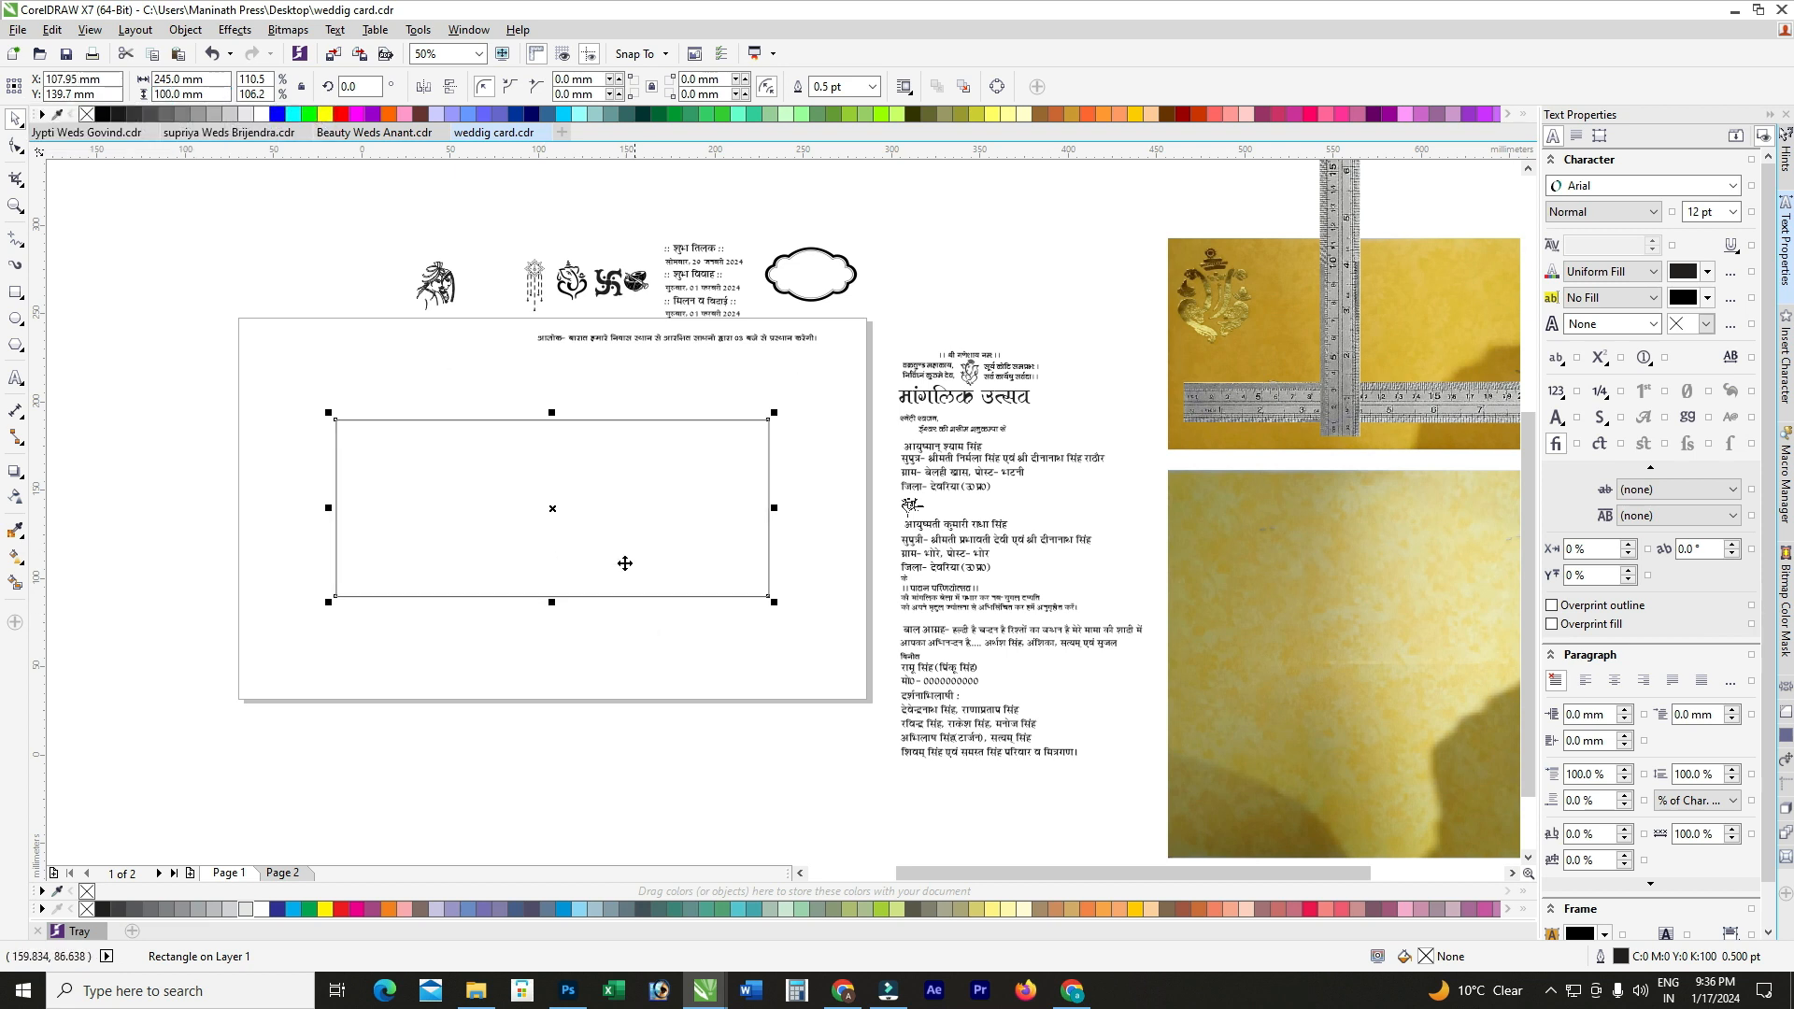
pyautogui.click(285, 365)
pyautogui.click(443, 458)
pyautogui.scroll(-1, 520, 479)
pyautogui.scroll(1, 1020, 438)
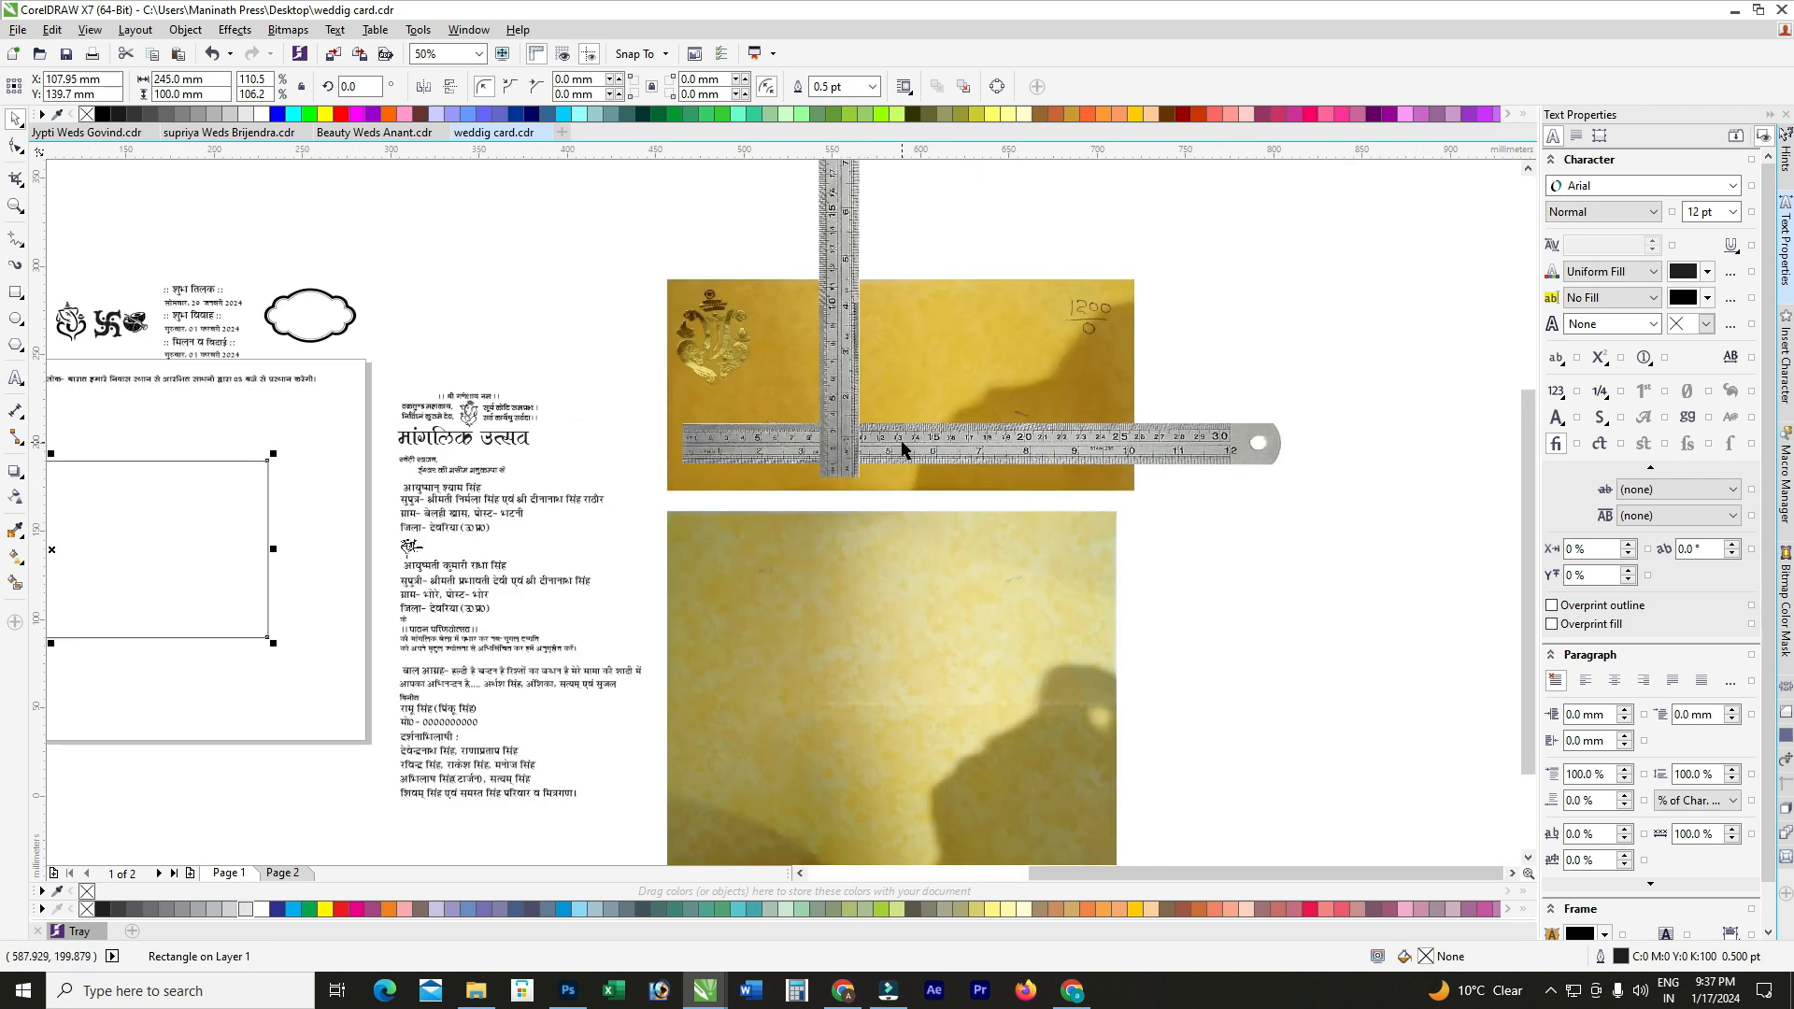
pyautogui.scroll(-1, 1033, 402)
pyautogui.scroll(1, 512, 460)
pyautogui.click(562, 508)
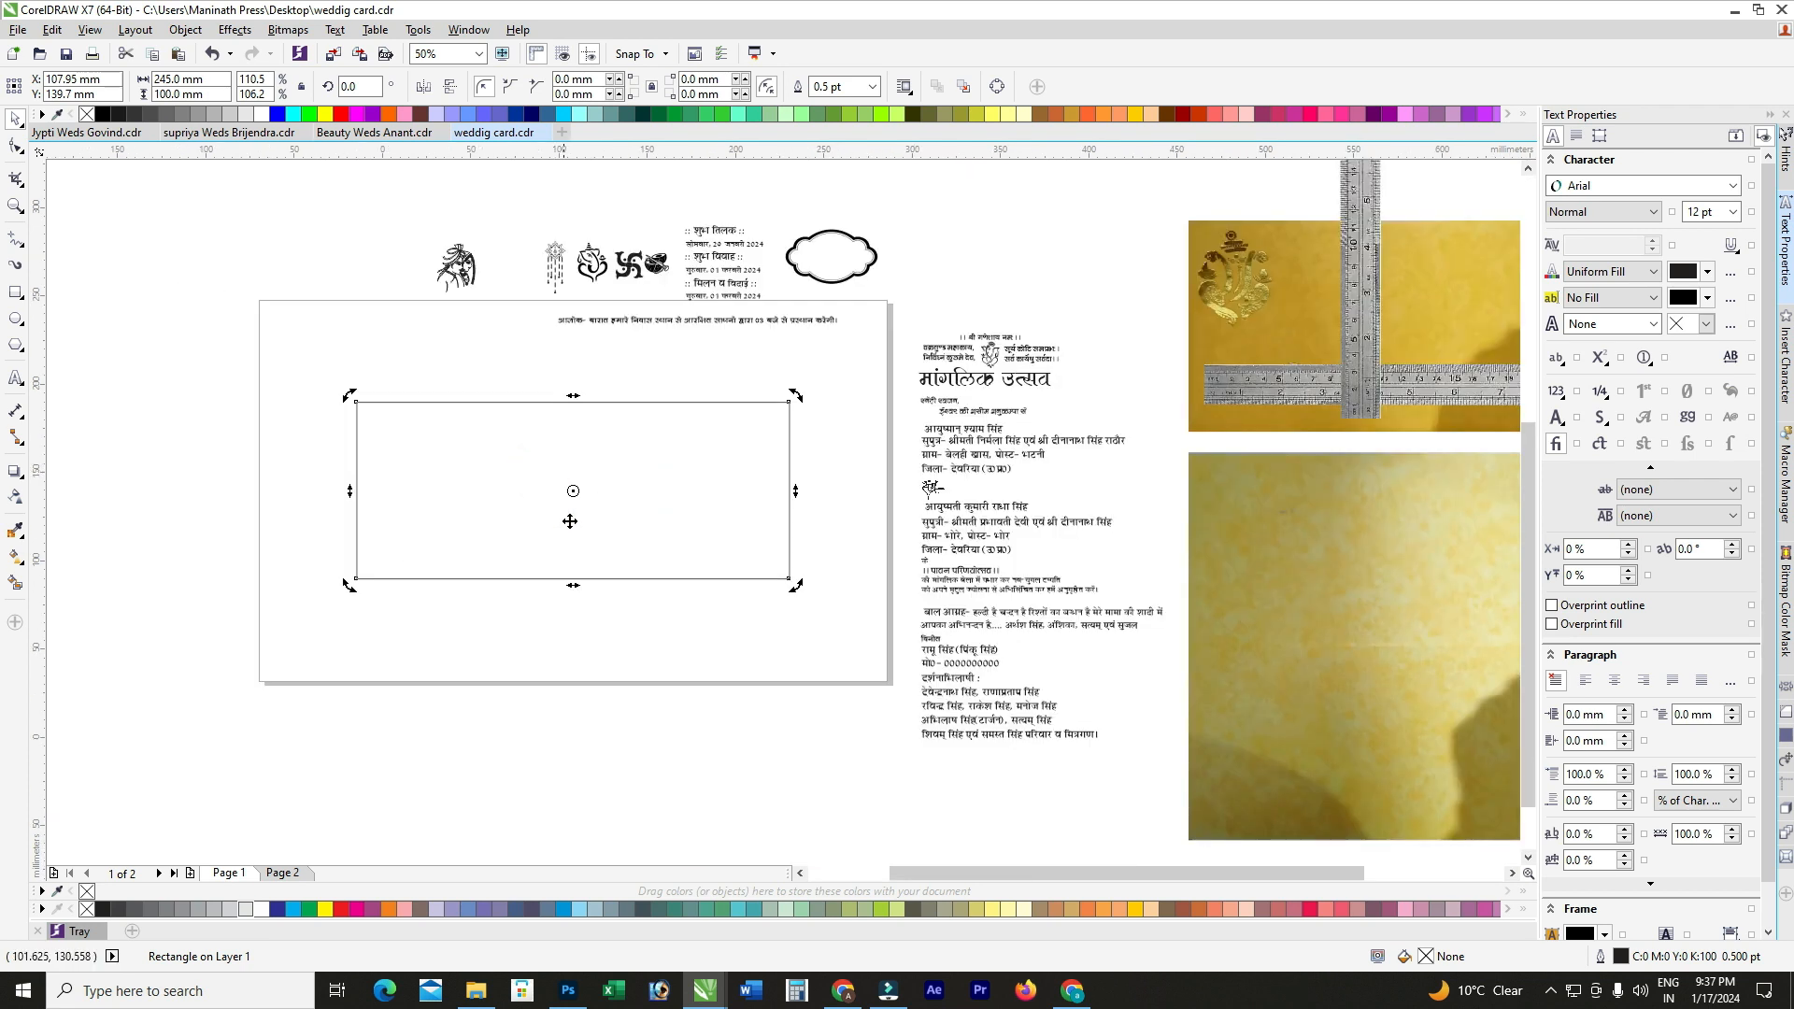
pyautogui.click(483, 359)
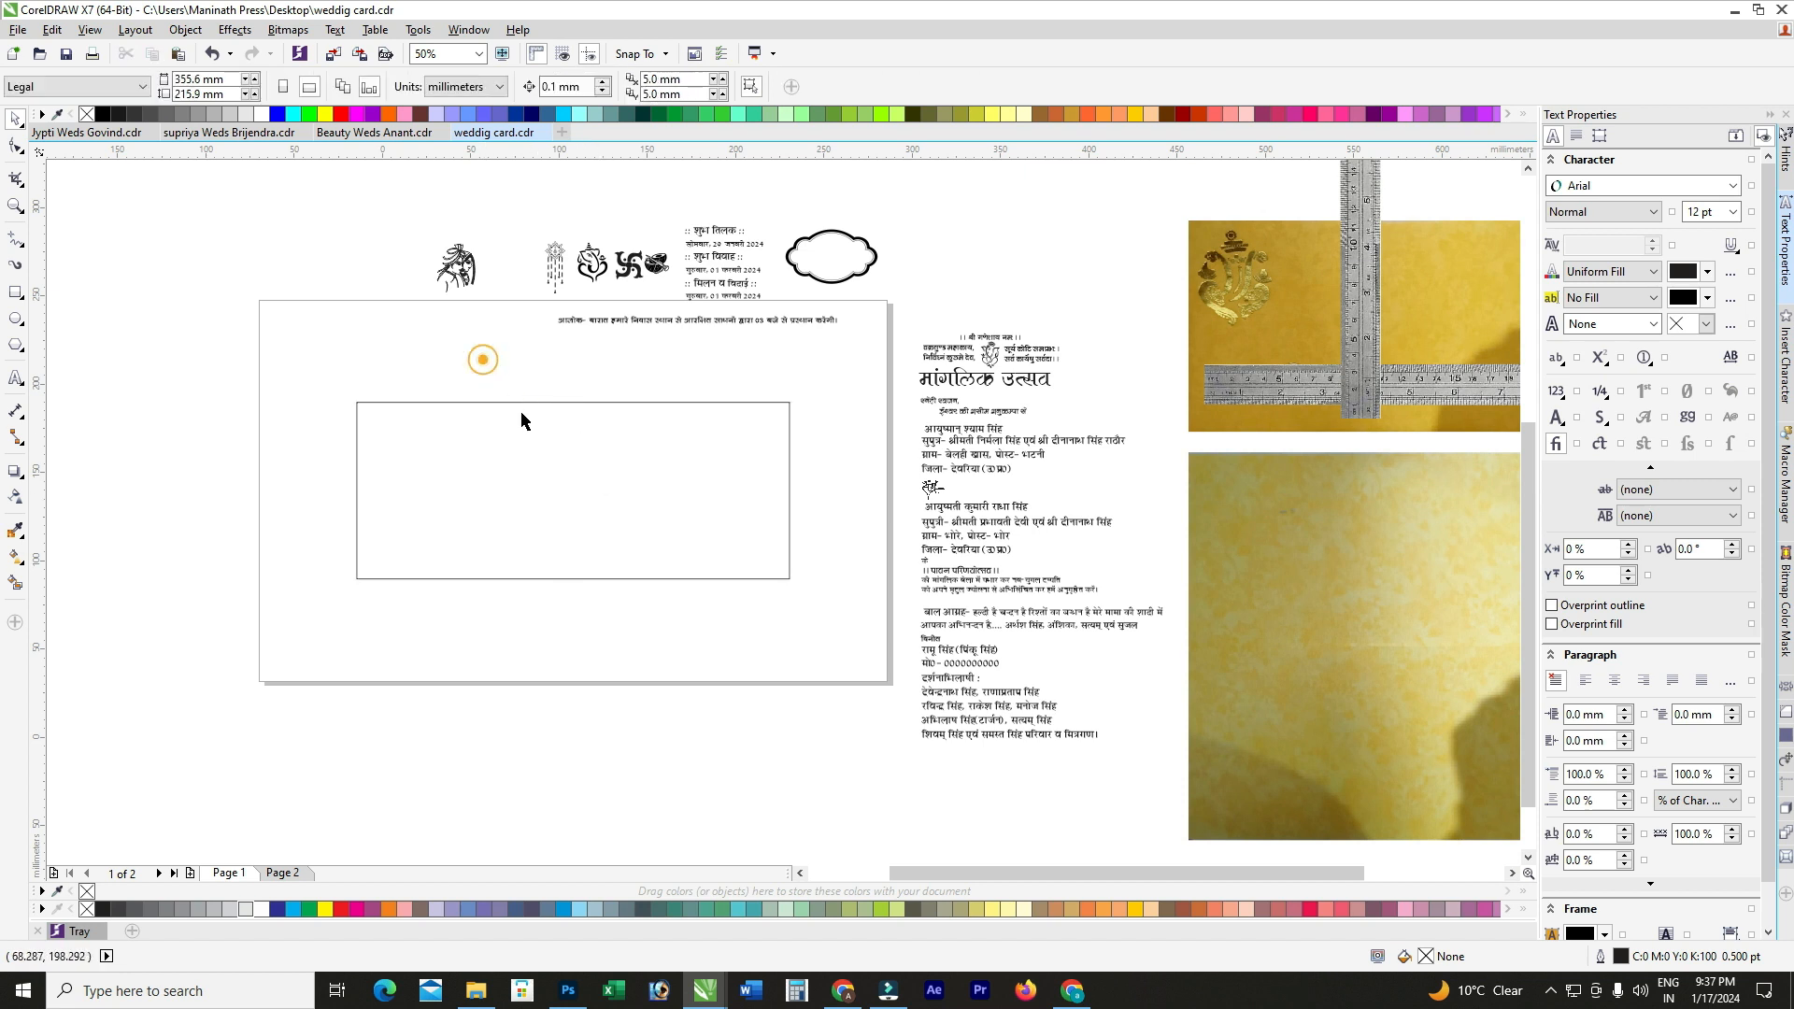
pyautogui.click(478, 451)
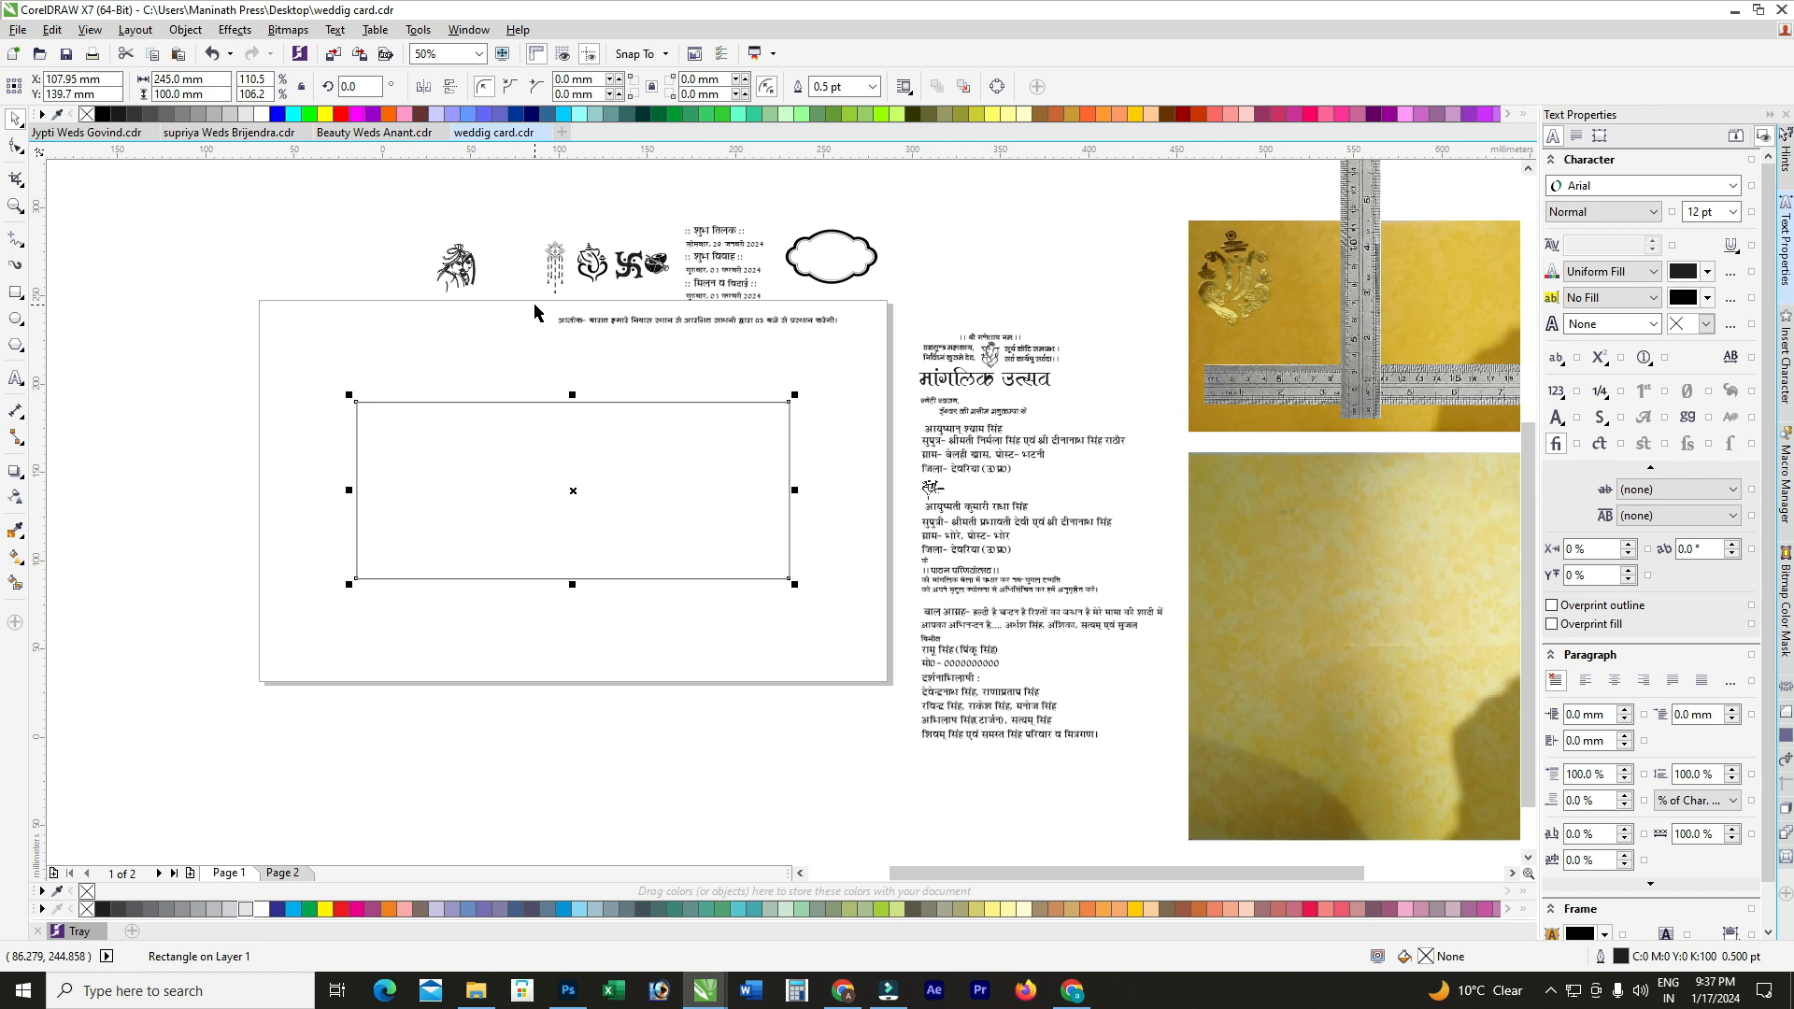
pyautogui.click(15, 292)
# Step: Draw a box over the photo's Ganesh emblem and size it 45 × 55 mm
pyautogui.scroll(2, 1299, 216)
pyautogui.moveTo(1084, 219); pyautogui.dragTo(1259, 436)
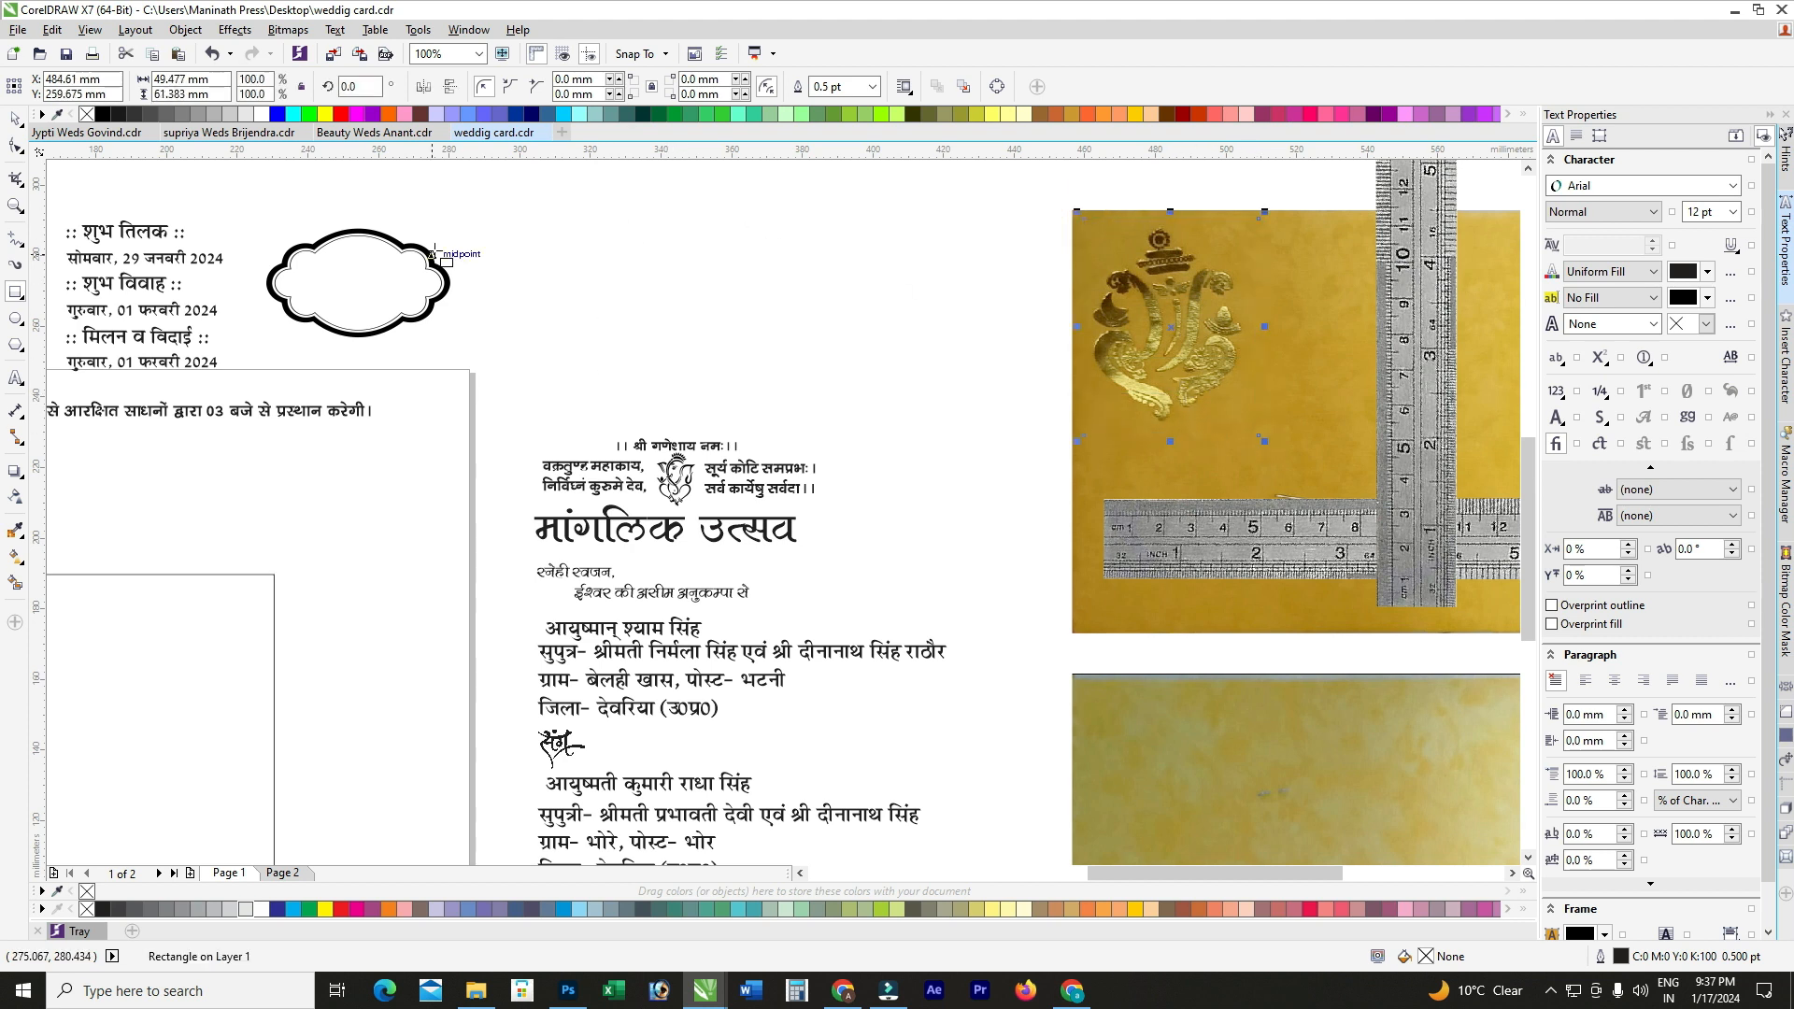
pyautogui.click(214, 82)
pyautogui.press('BackSpace')
pyautogui.press('BackSpace')
pyautogui.press('BackSpace')
pyautogui.press('BackSpace')
pyautogui.press('BackSpace')
pyautogui.press('BackSpace')
pyautogui.press('BackSpace')
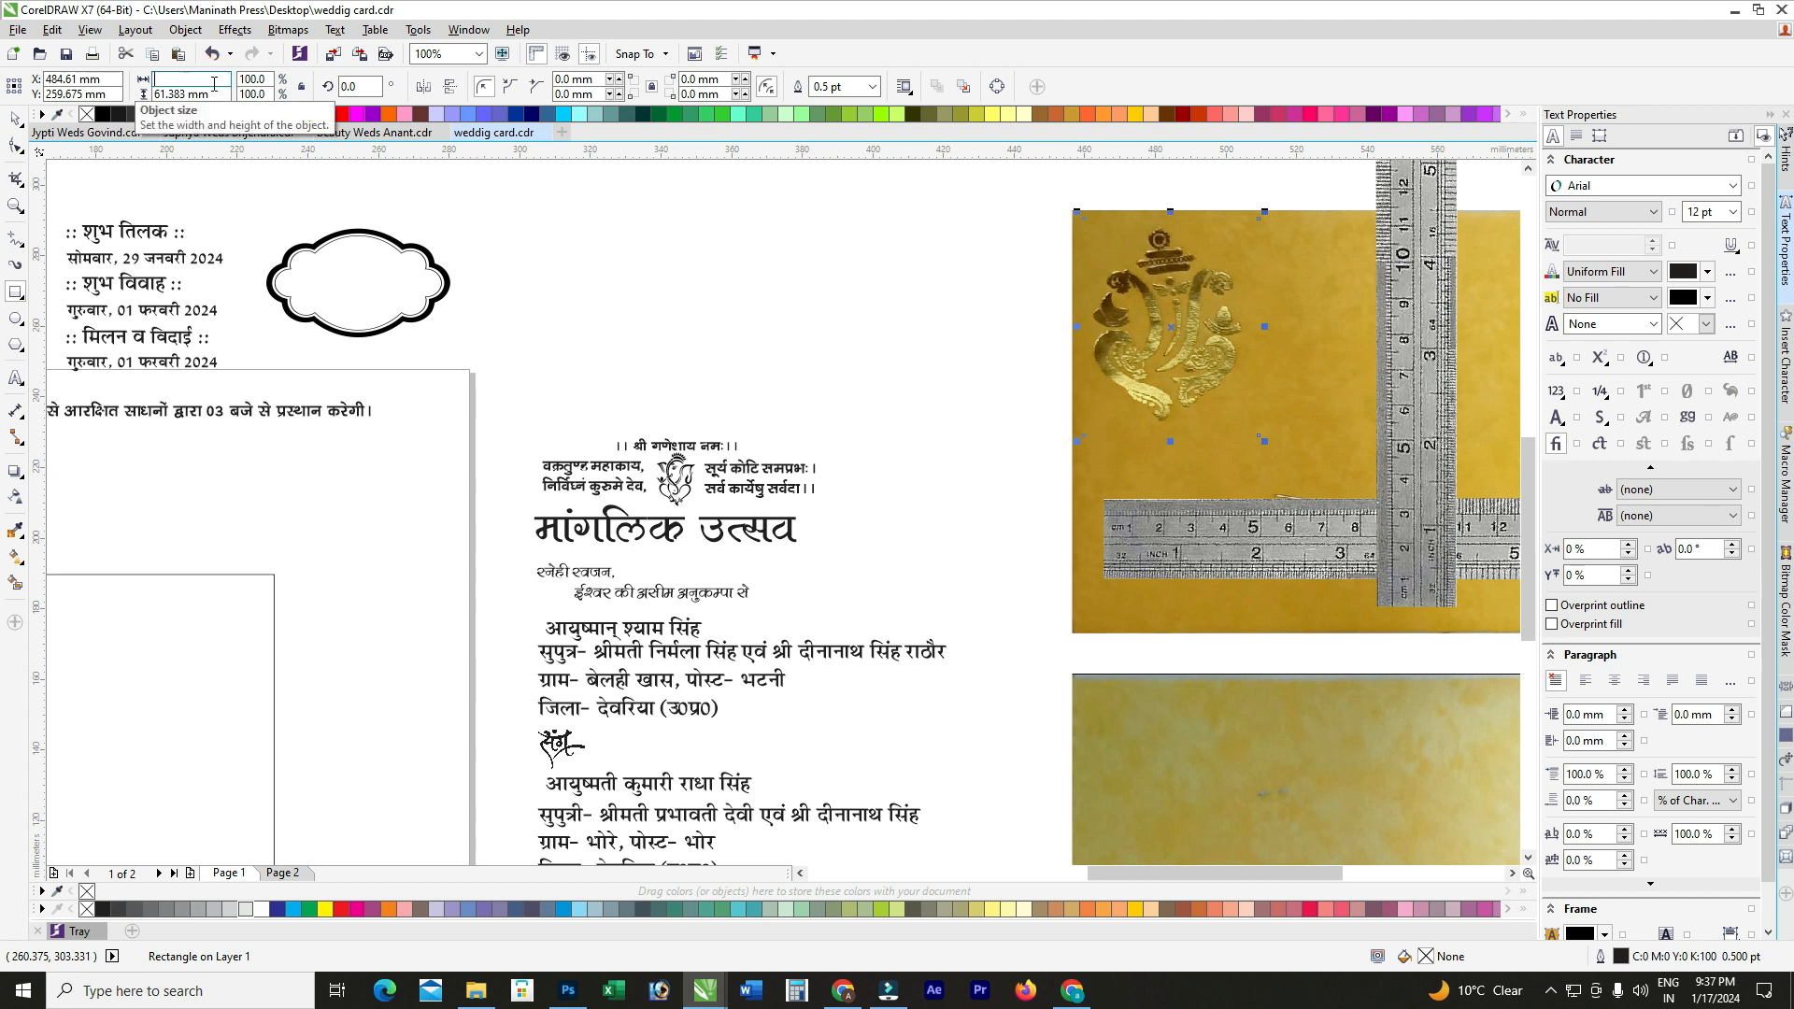
pyautogui.write('5')
pyautogui.press('Tab')
pyautogui.write('5')
pyautogui.press('Return')
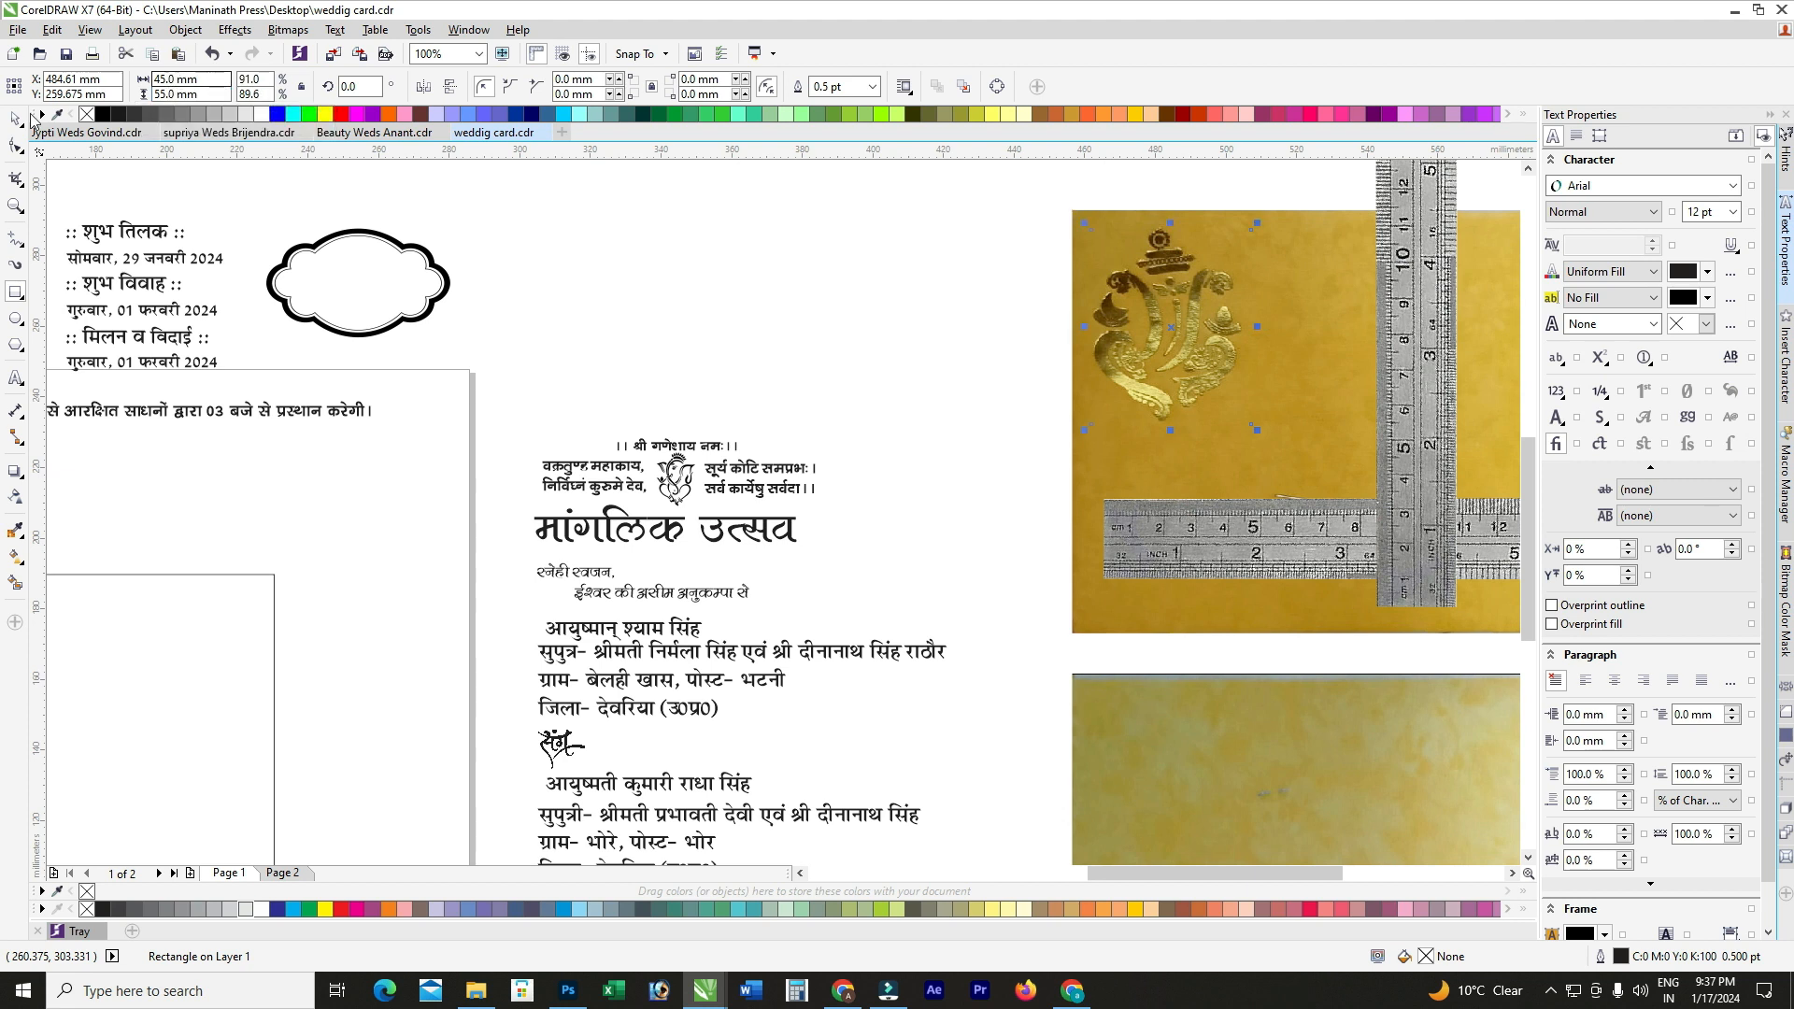
# Step: Align the 45 × 55 mm box to the large rectangle's top and left edges
pyautogui.scroll(1, 1237, 312)
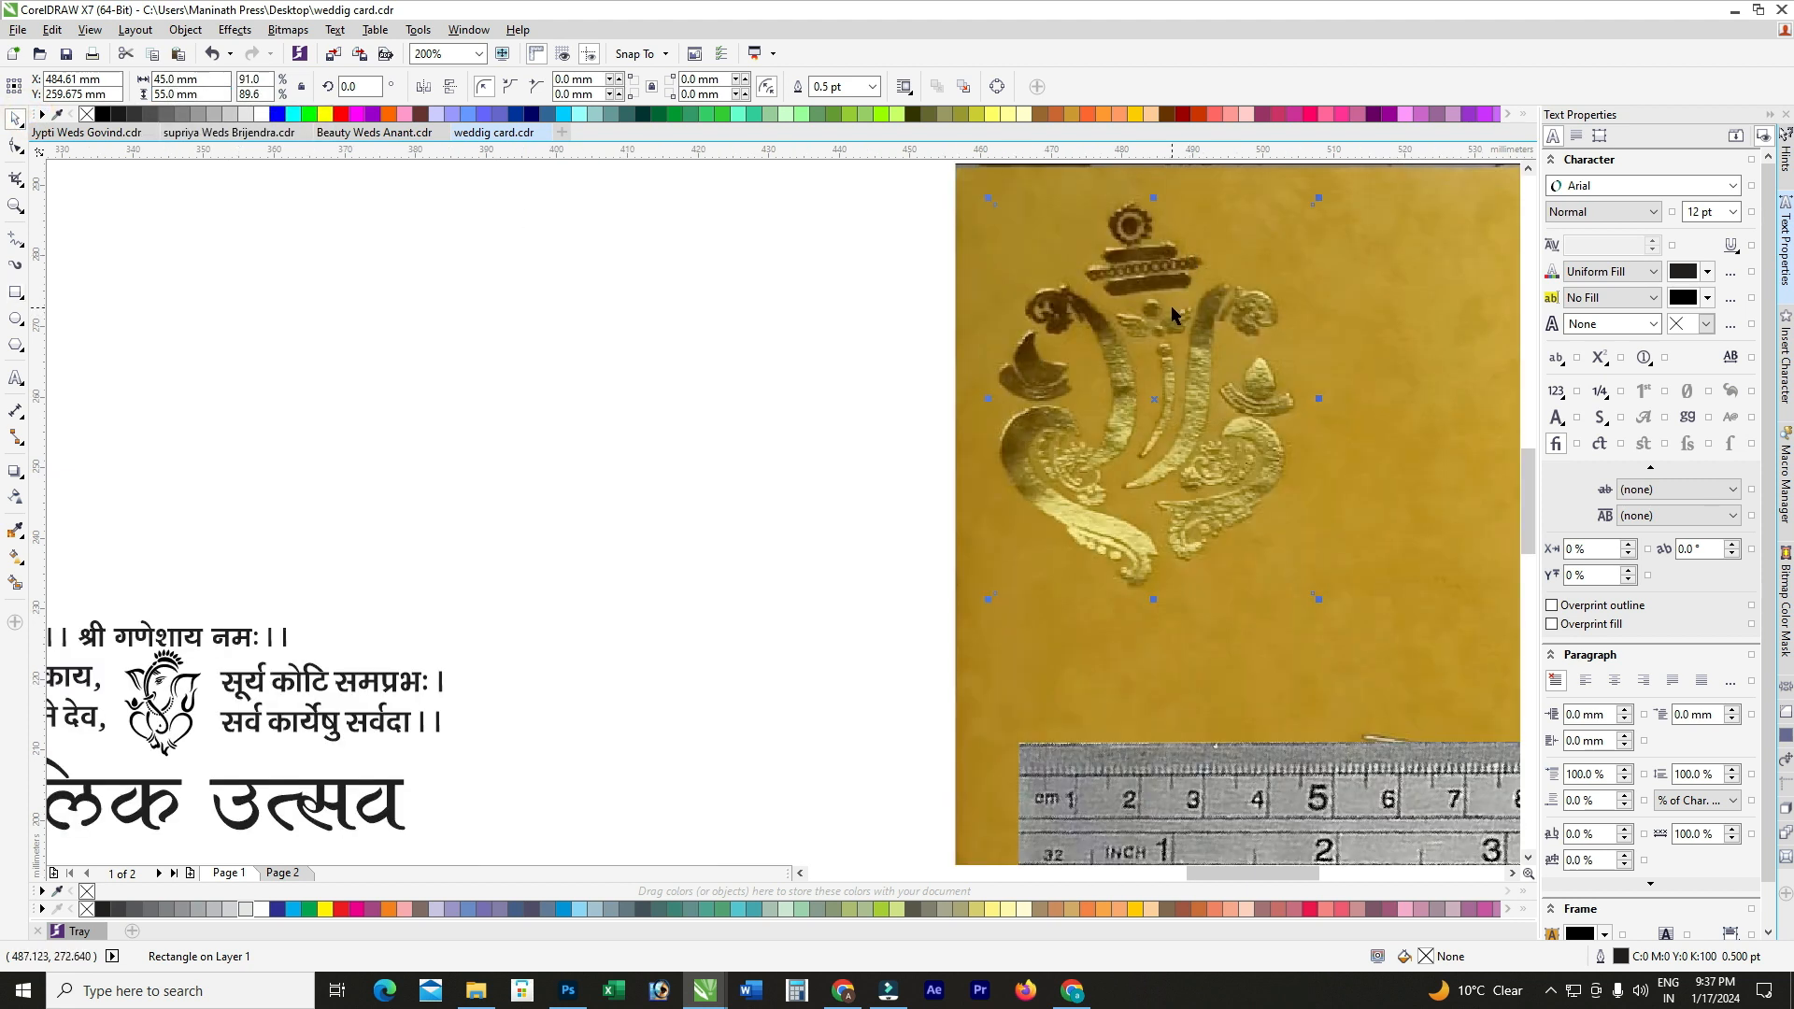
pyautogui.moveTo(1157, 400); pyautogui.dragTo(1148, 379)
pyautogui.scroll(-2, 1147, 379)
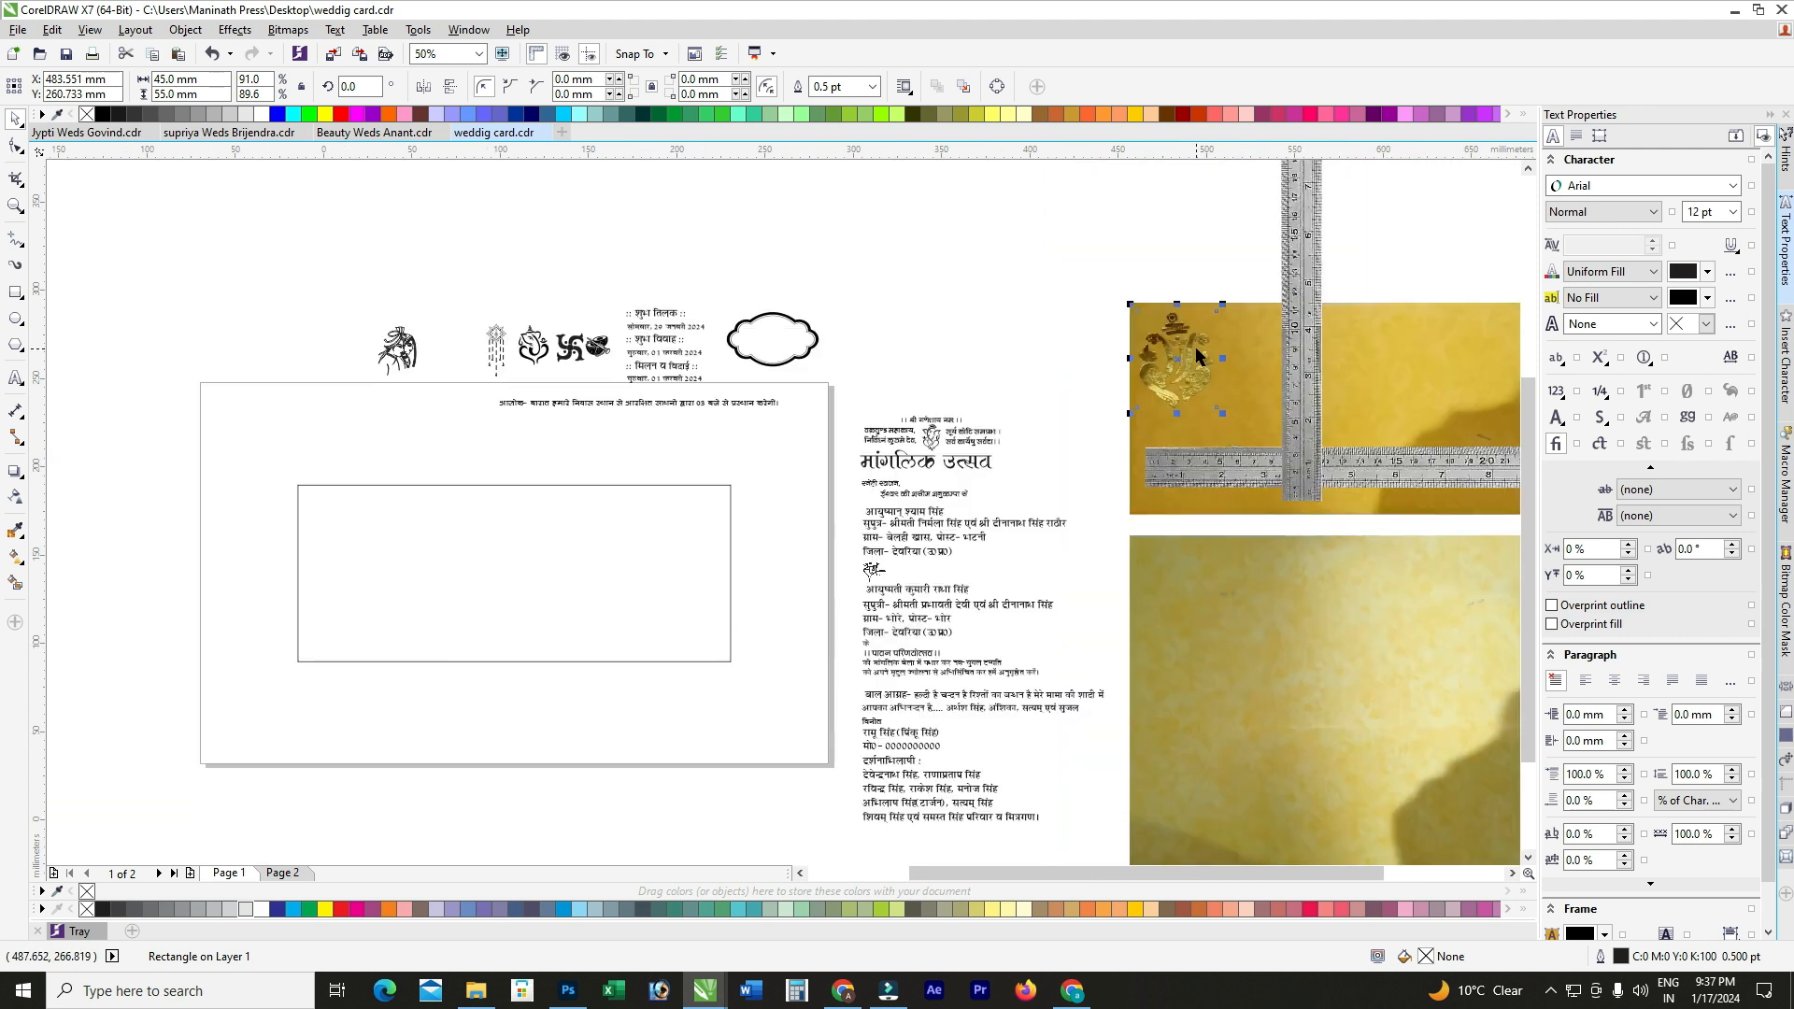
pyautogui.click(476, 569)
pyautogui.press('t')
pyautogui.press('l')
pyautogui.click(268, 402)
pyautogui.scroll(1, 347, 598)
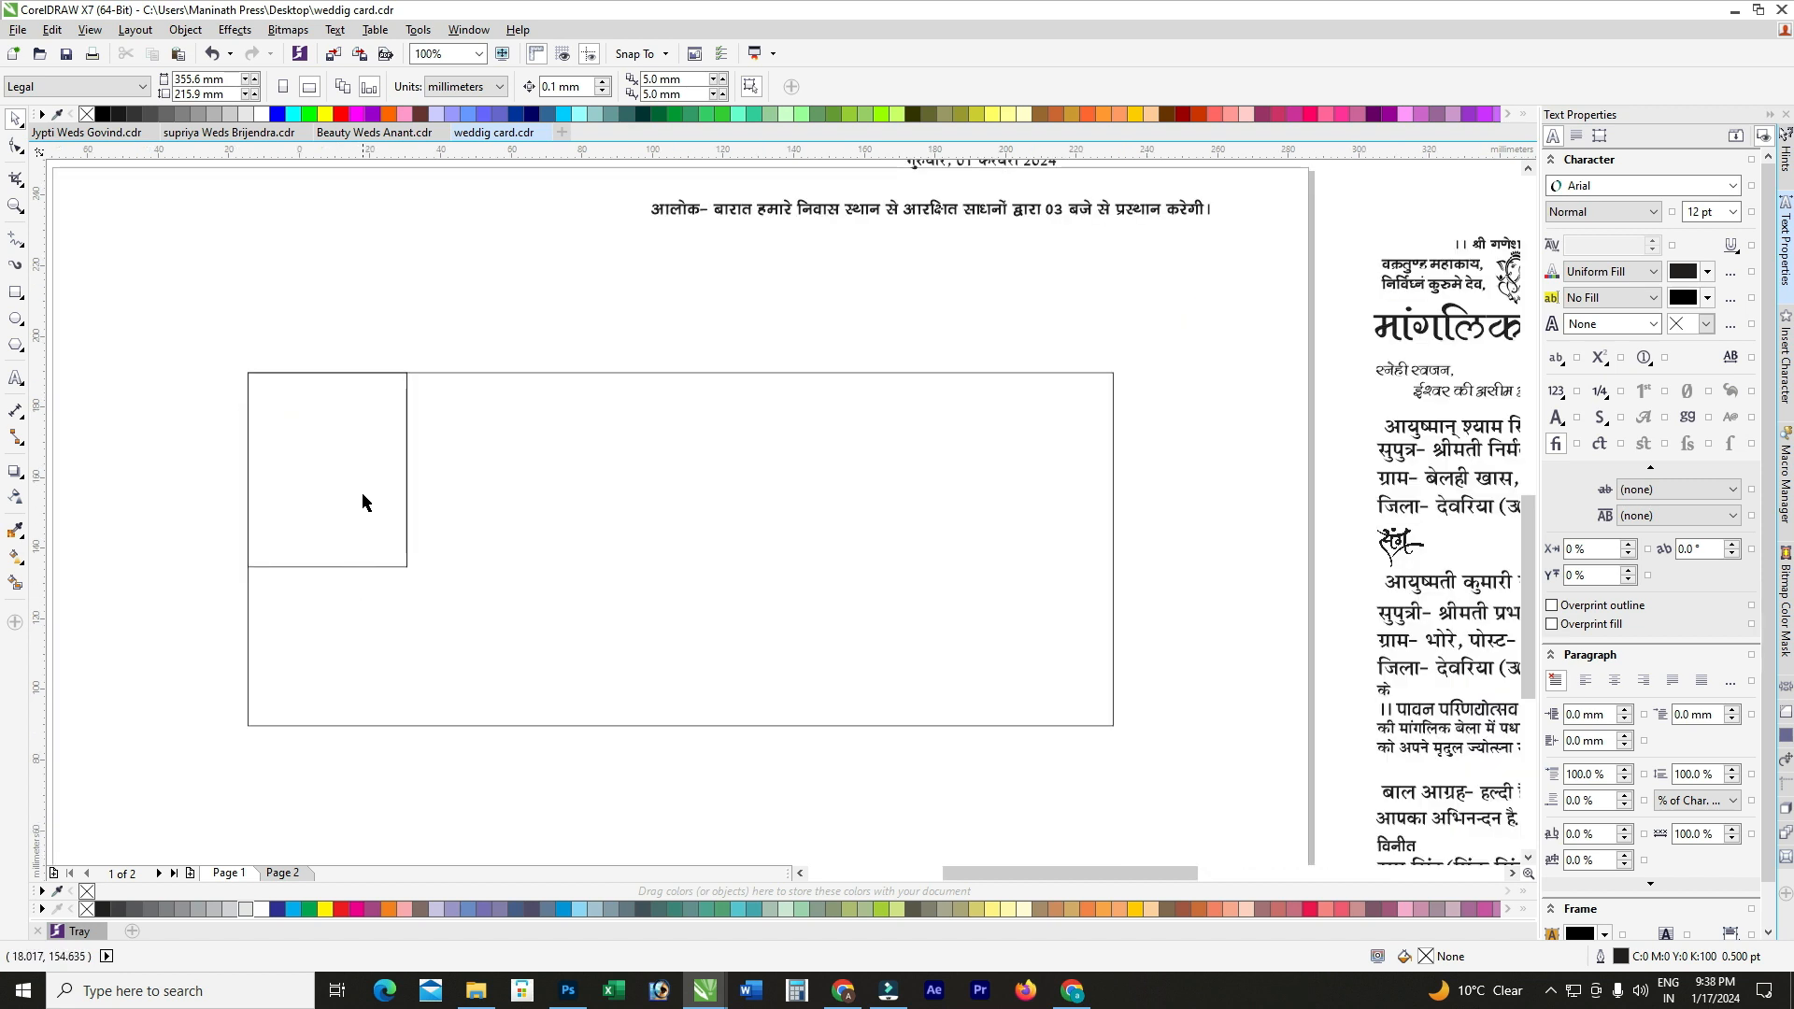
# Step: Marquee-select the शुभ तिलक and शुभ विवाह date lines and place them right of the rectangle
pyautogui.scroll(-1, 367, 493)
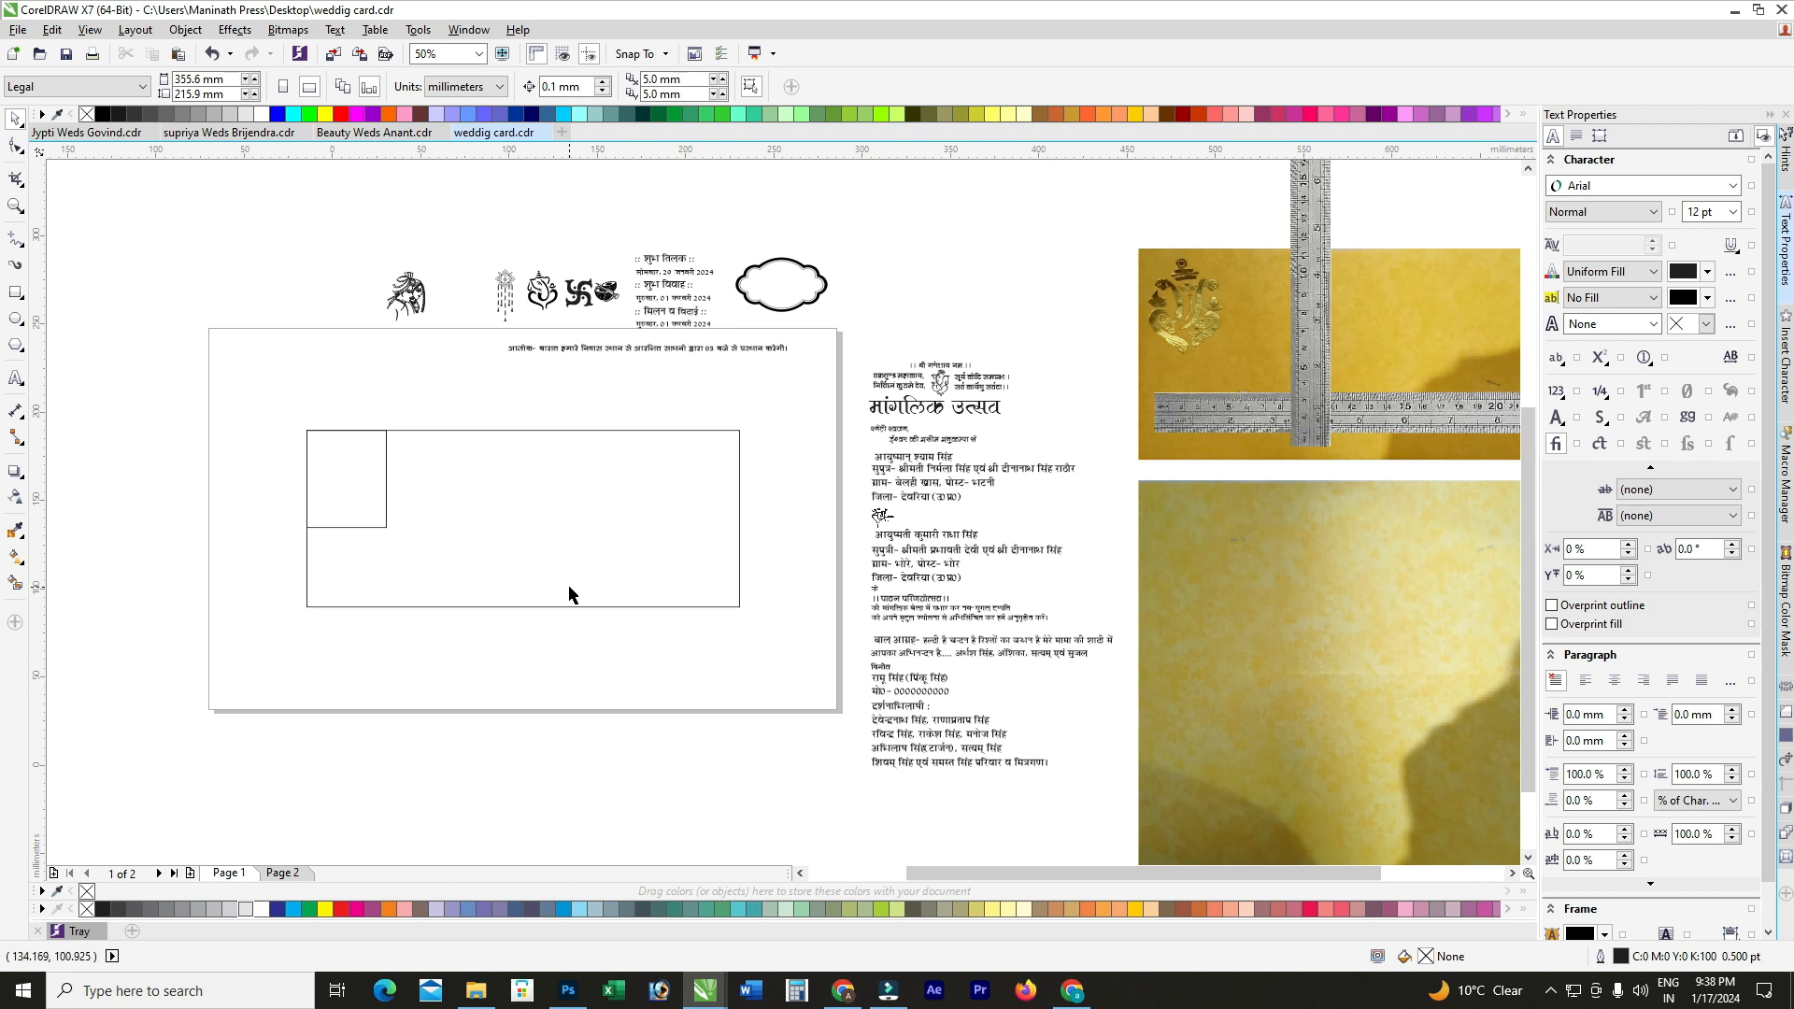
pyautogui.scroll(2, 1022, 417)
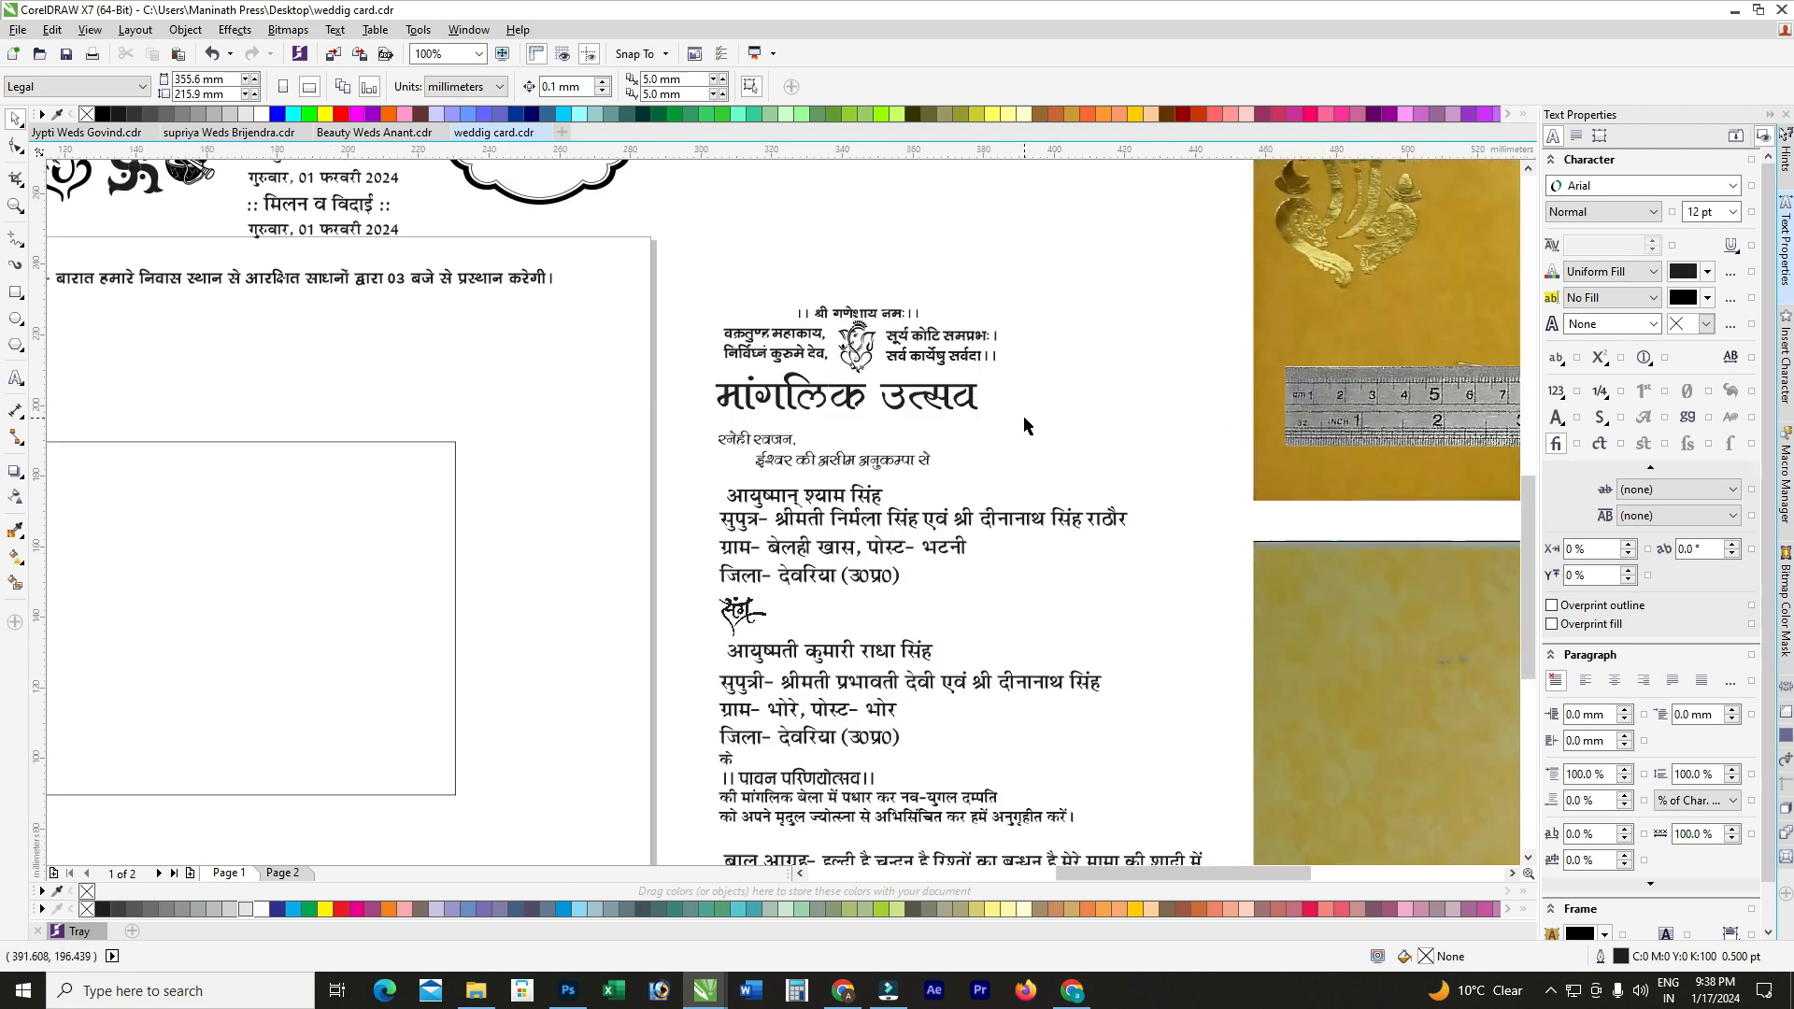
pyautogui.scroll(-2, 919, 415)
pyautogui.scroll(2, 919, 413)
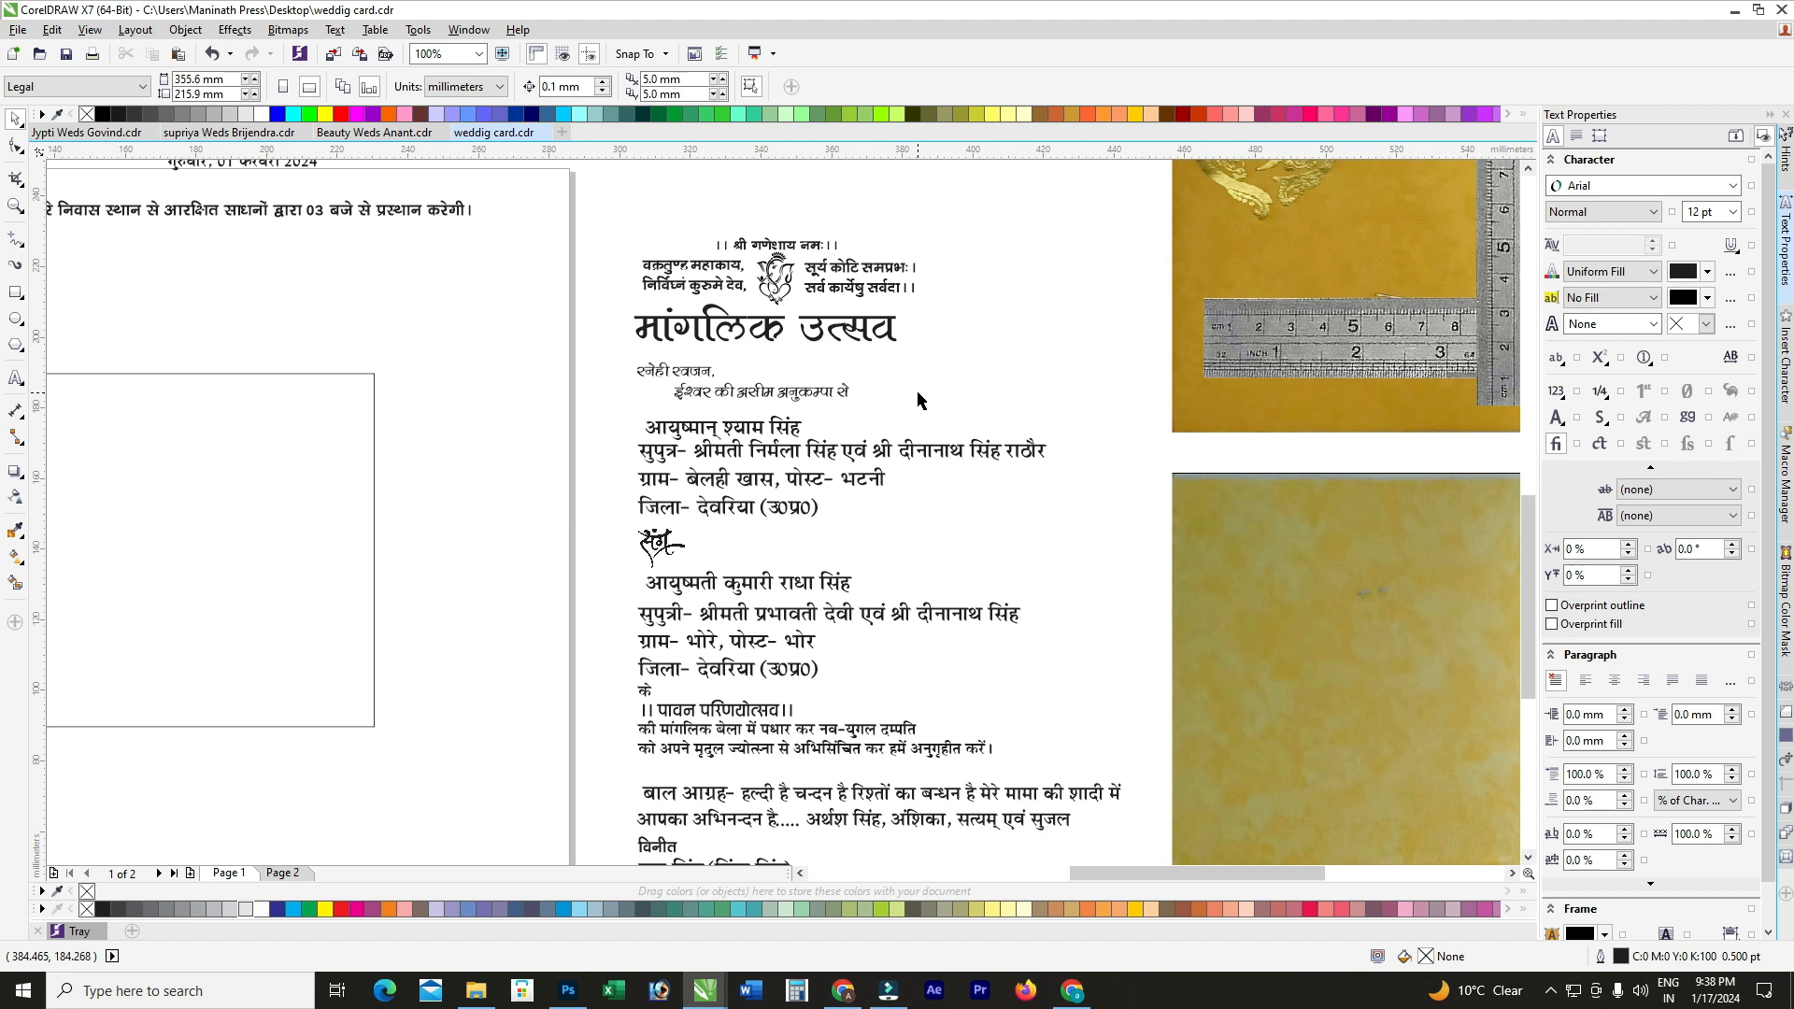
pyautogui.scroll(-2, 919, 400)
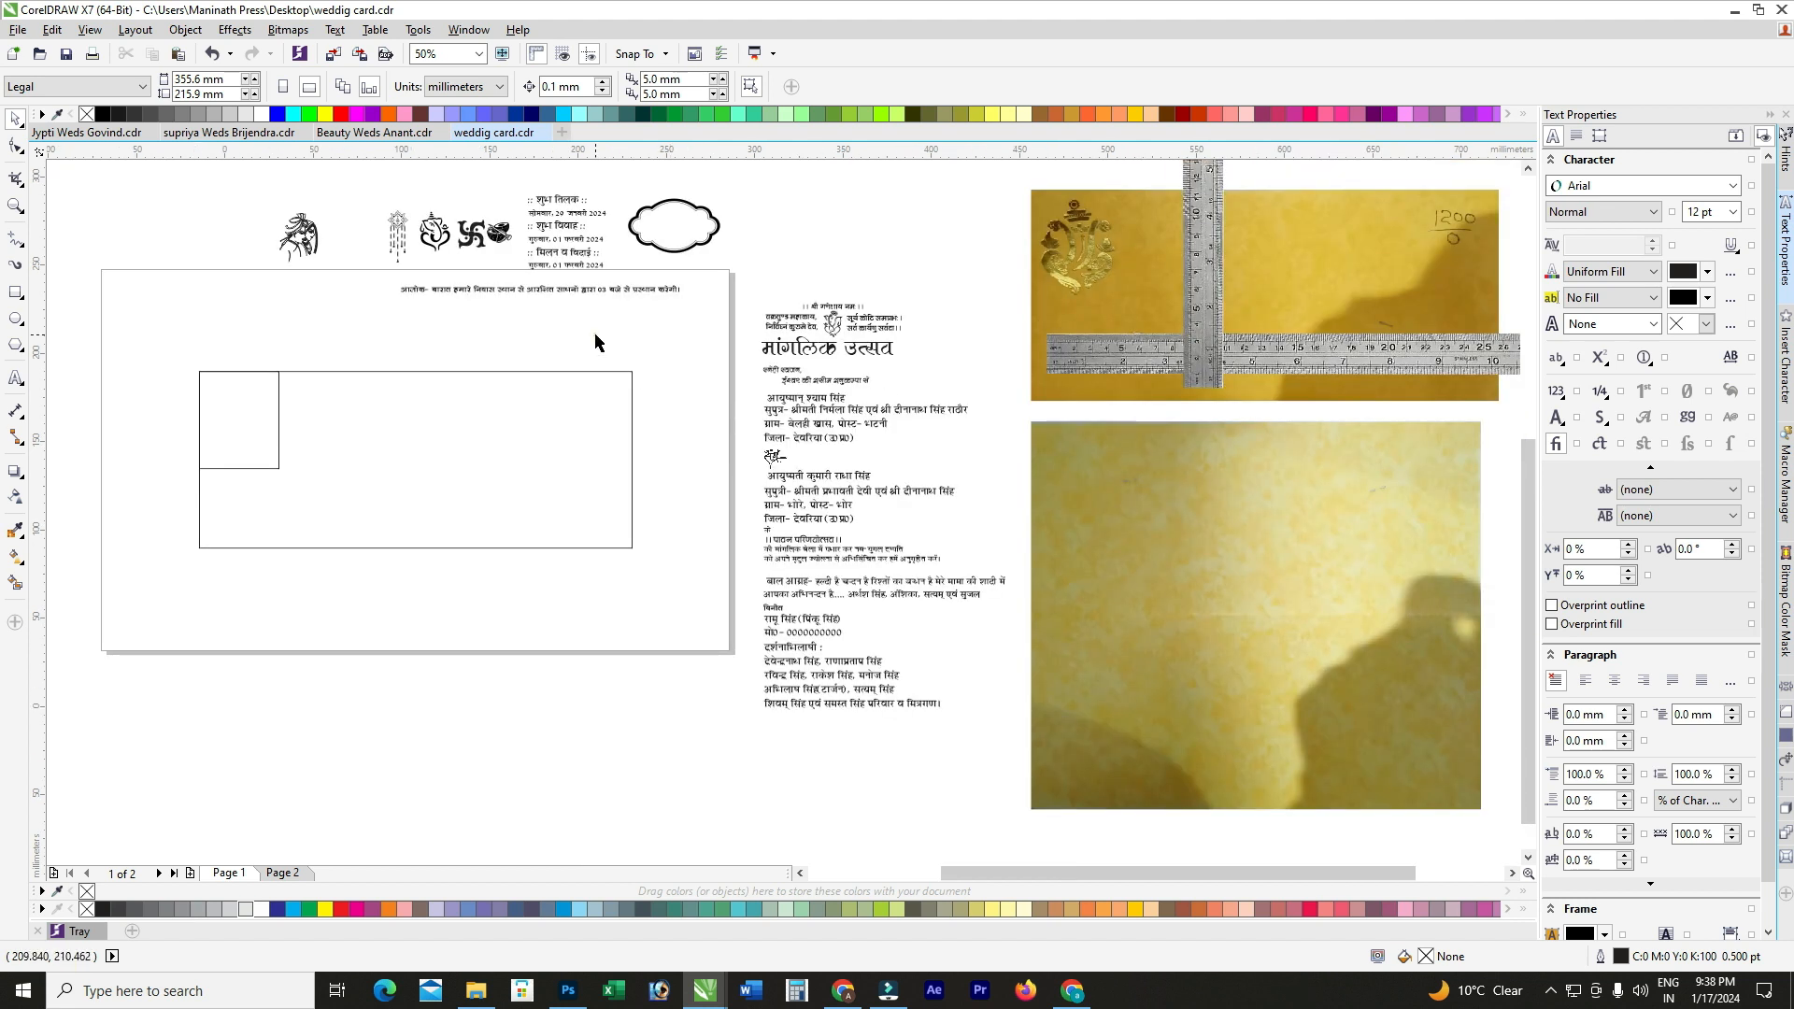
pyautogui.scroll(2, 536, 200)
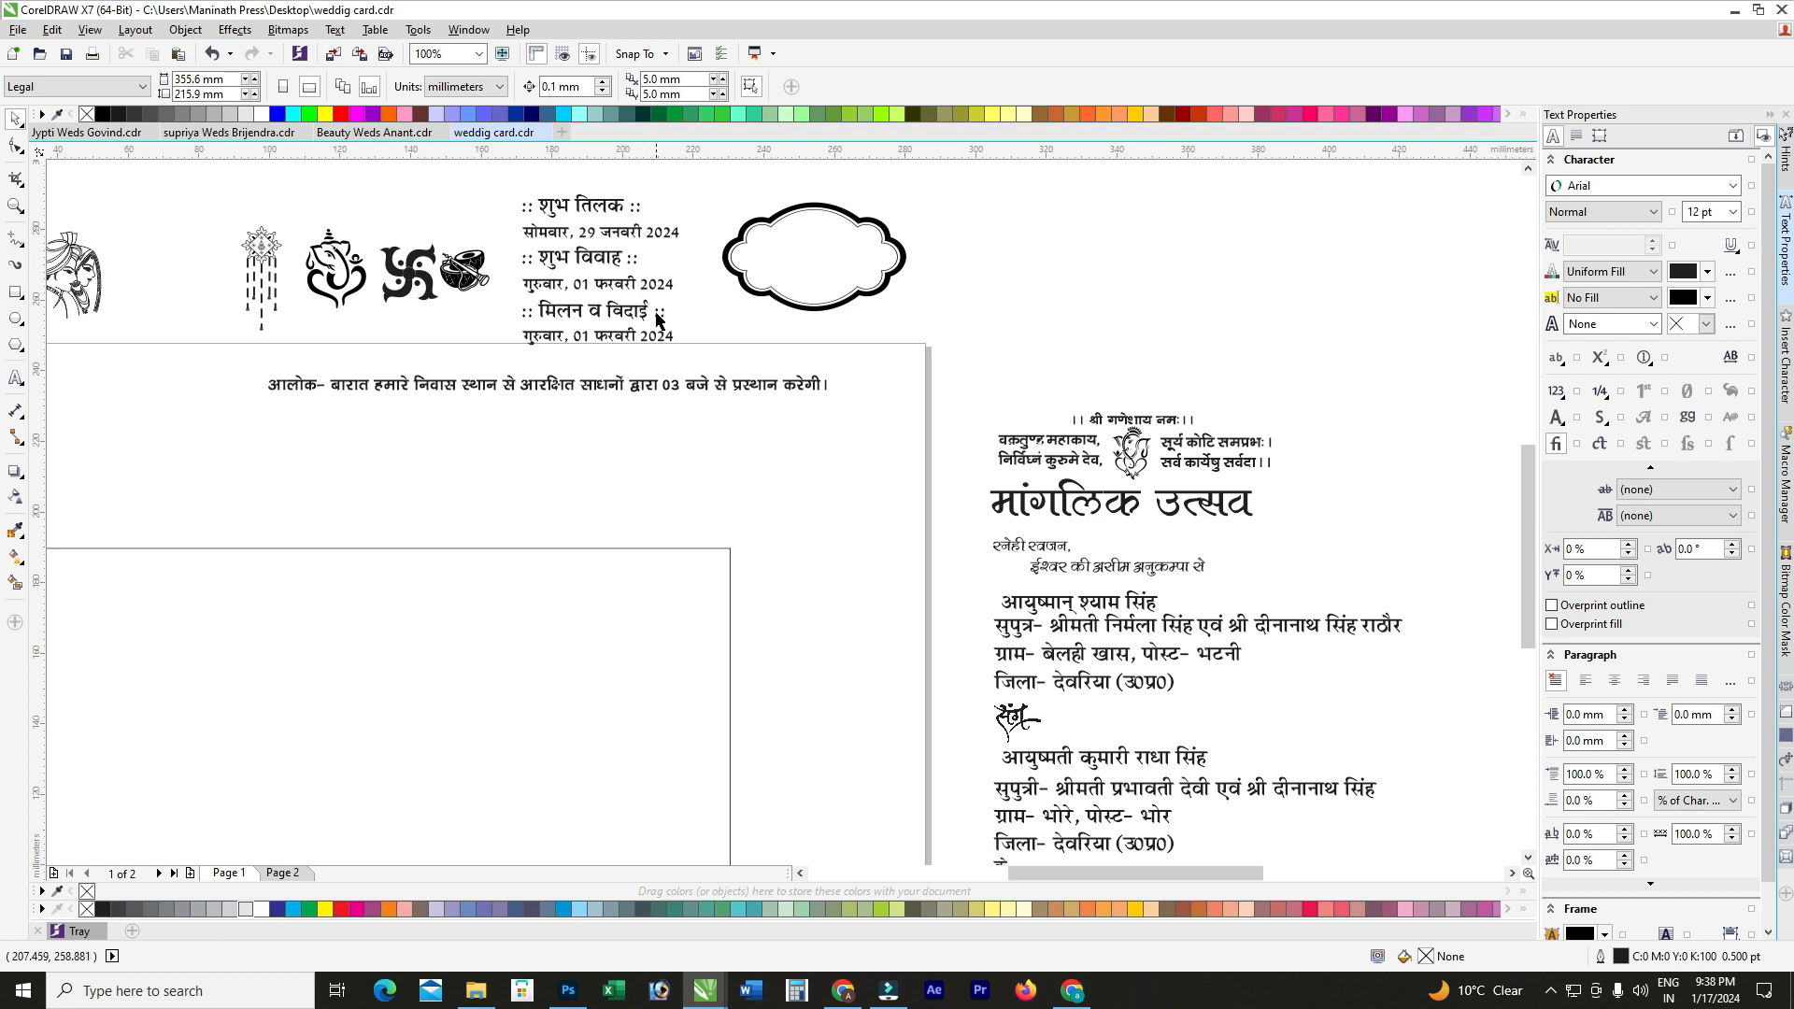
pyautogui.scroll(-2, 654, 346)
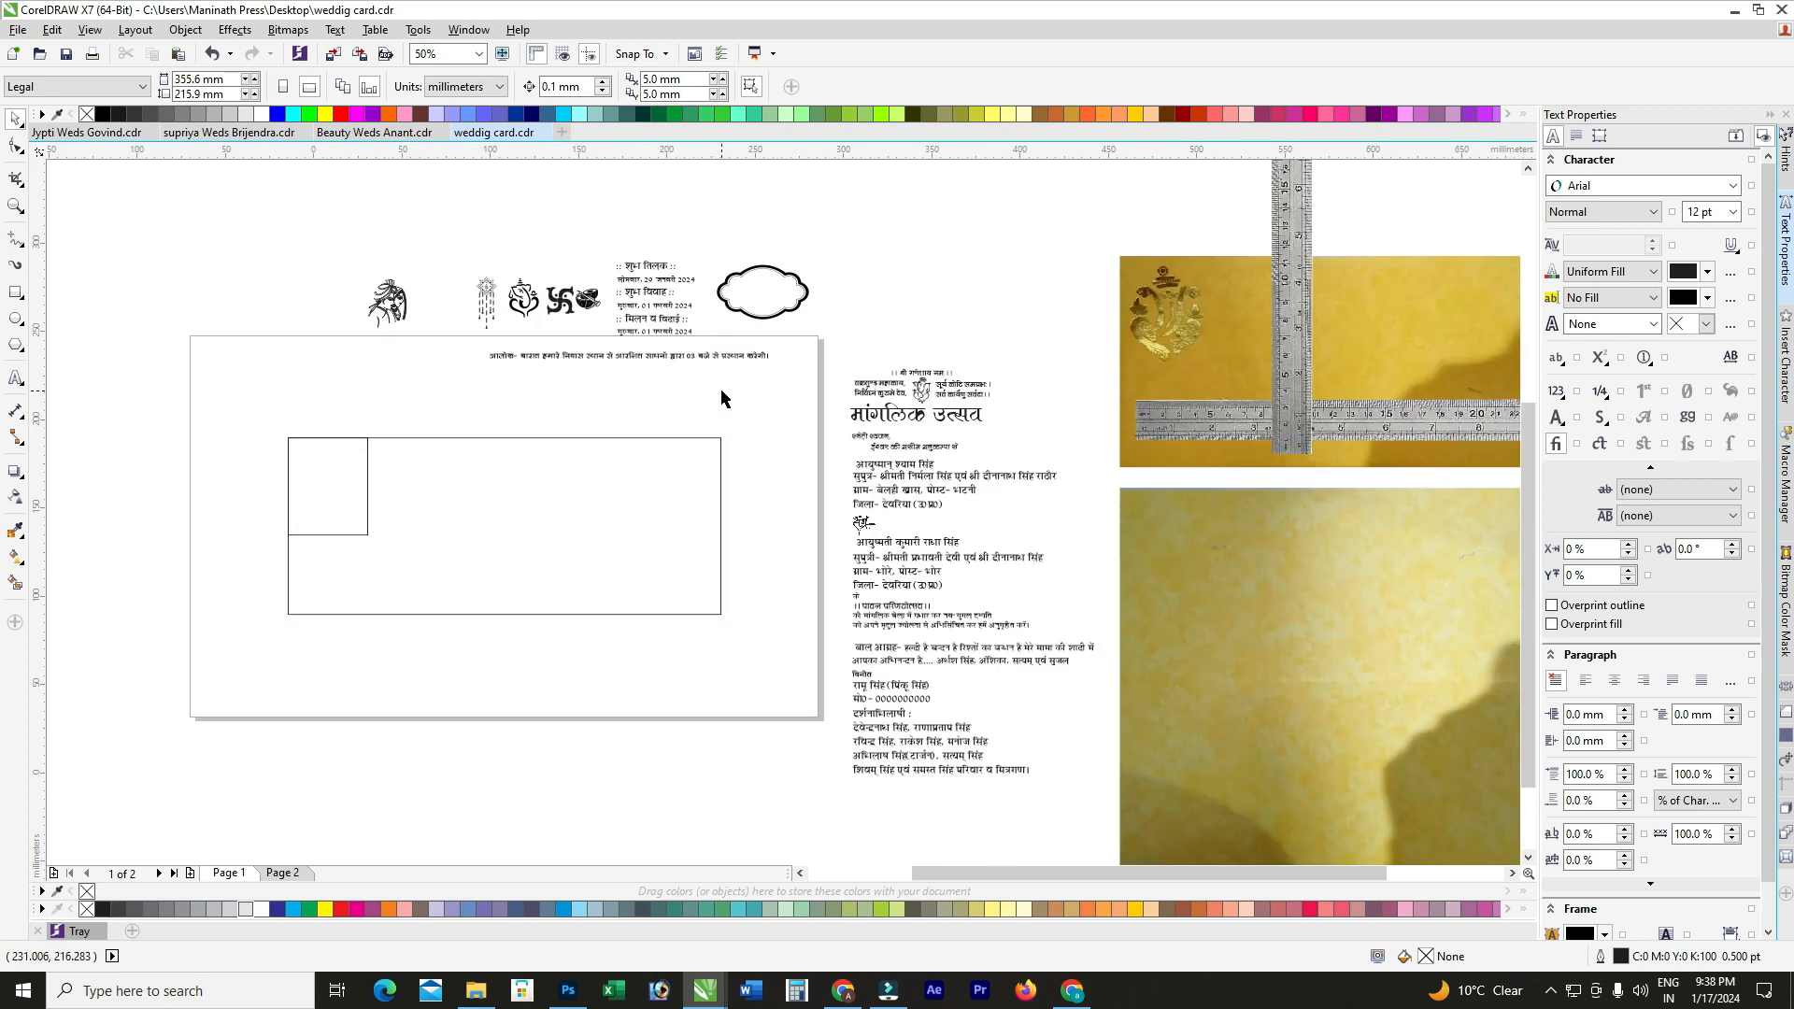
pyautogui.click(720, 390)
pyautogui.scroll(2, 665, 252)
pyautogui.moveTo(510, 201); pyautogui.dragTo(806, 500)
pyautogui.scroll(-2, 719, 355)
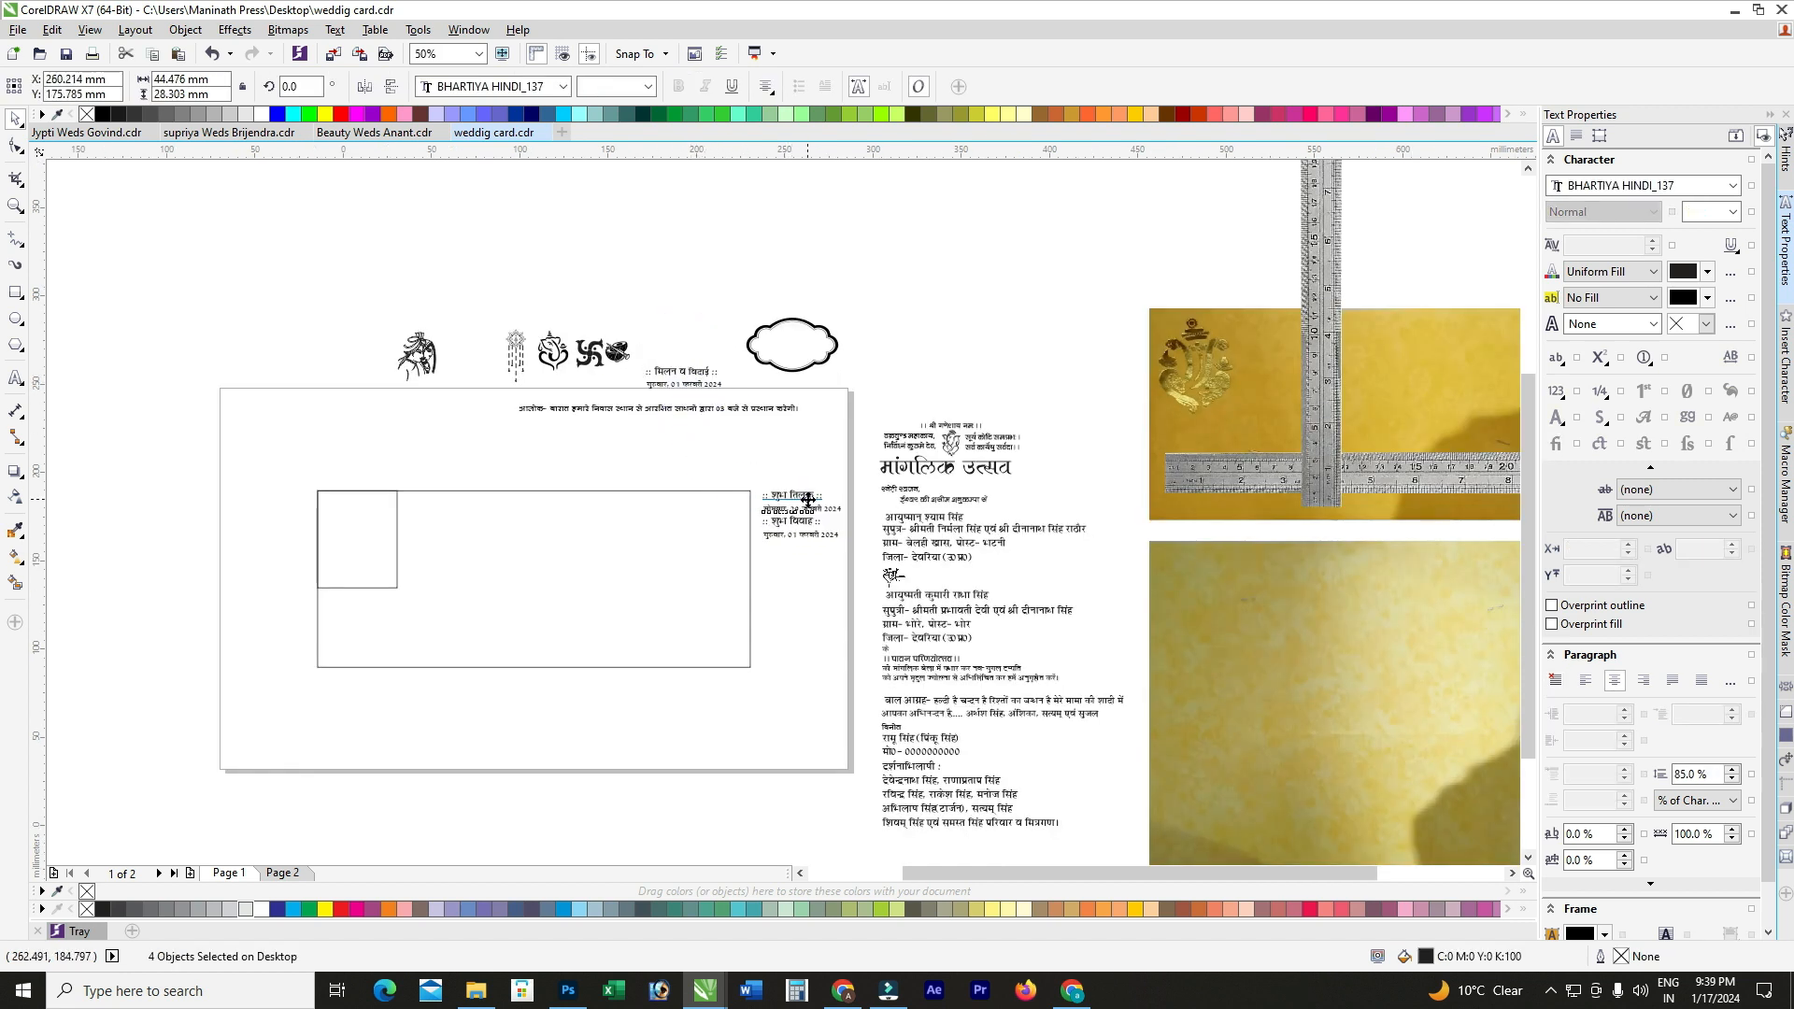
# Step: Move page 2's artwork off the page onto the desktop at the left
pyautogui.click(633, 499)
pyautogui.hotkey('ctrl', 'v')
pyautogui.scroll(-1, 658, 668)
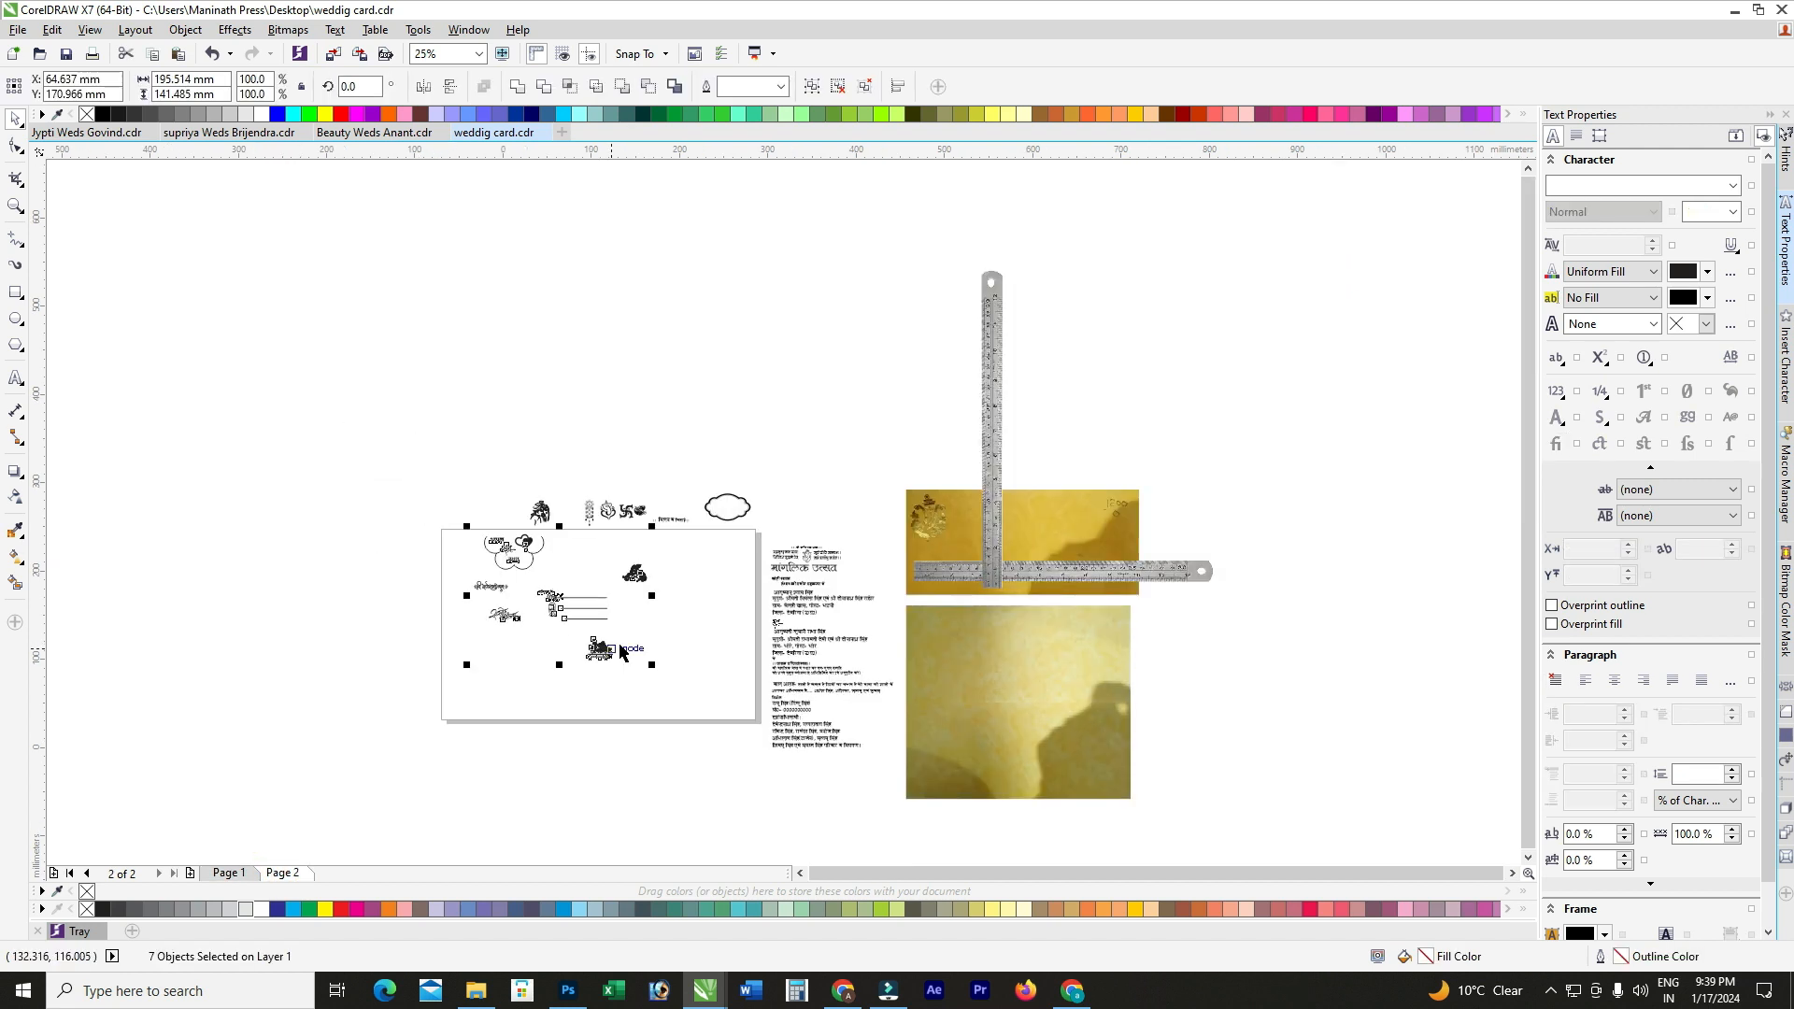
pyautogui.scroll(1, 509, 561)
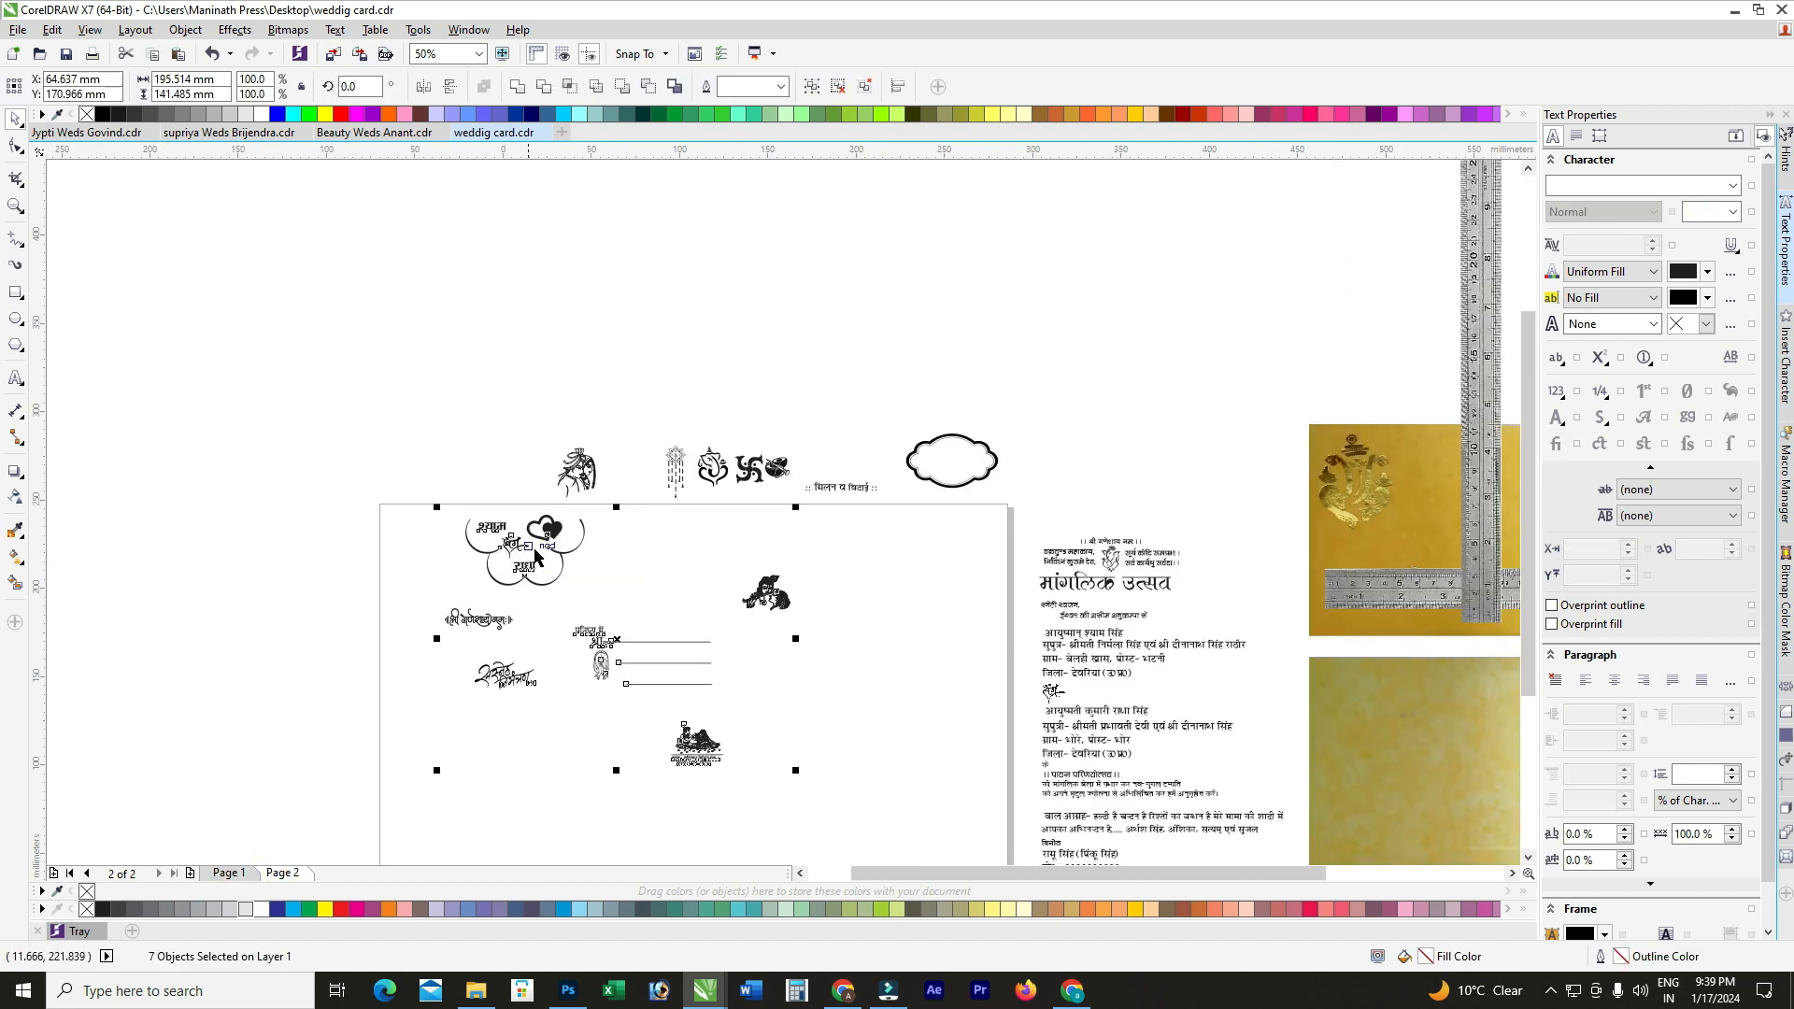
pyautogui.scroll(-1, 559, 551)
pyautogui.moveTo(551, 550); pyautogui.dragTo(325, 585)
# Step: Back on page 1, place the cloud emblem group inside the large rectangle, nudging it into position
pyautogui.press('pageup')
pyautogui.scroll(-1, 314, 552)
pyautogui.scroll(1, 237, 523)
pyautogui.moveTo(312, 490); pyautogui.dragTo(123, 645)
pyautogui.scroll(1, 158, 621)
pyautogui.scroll(-1, 212, 553)
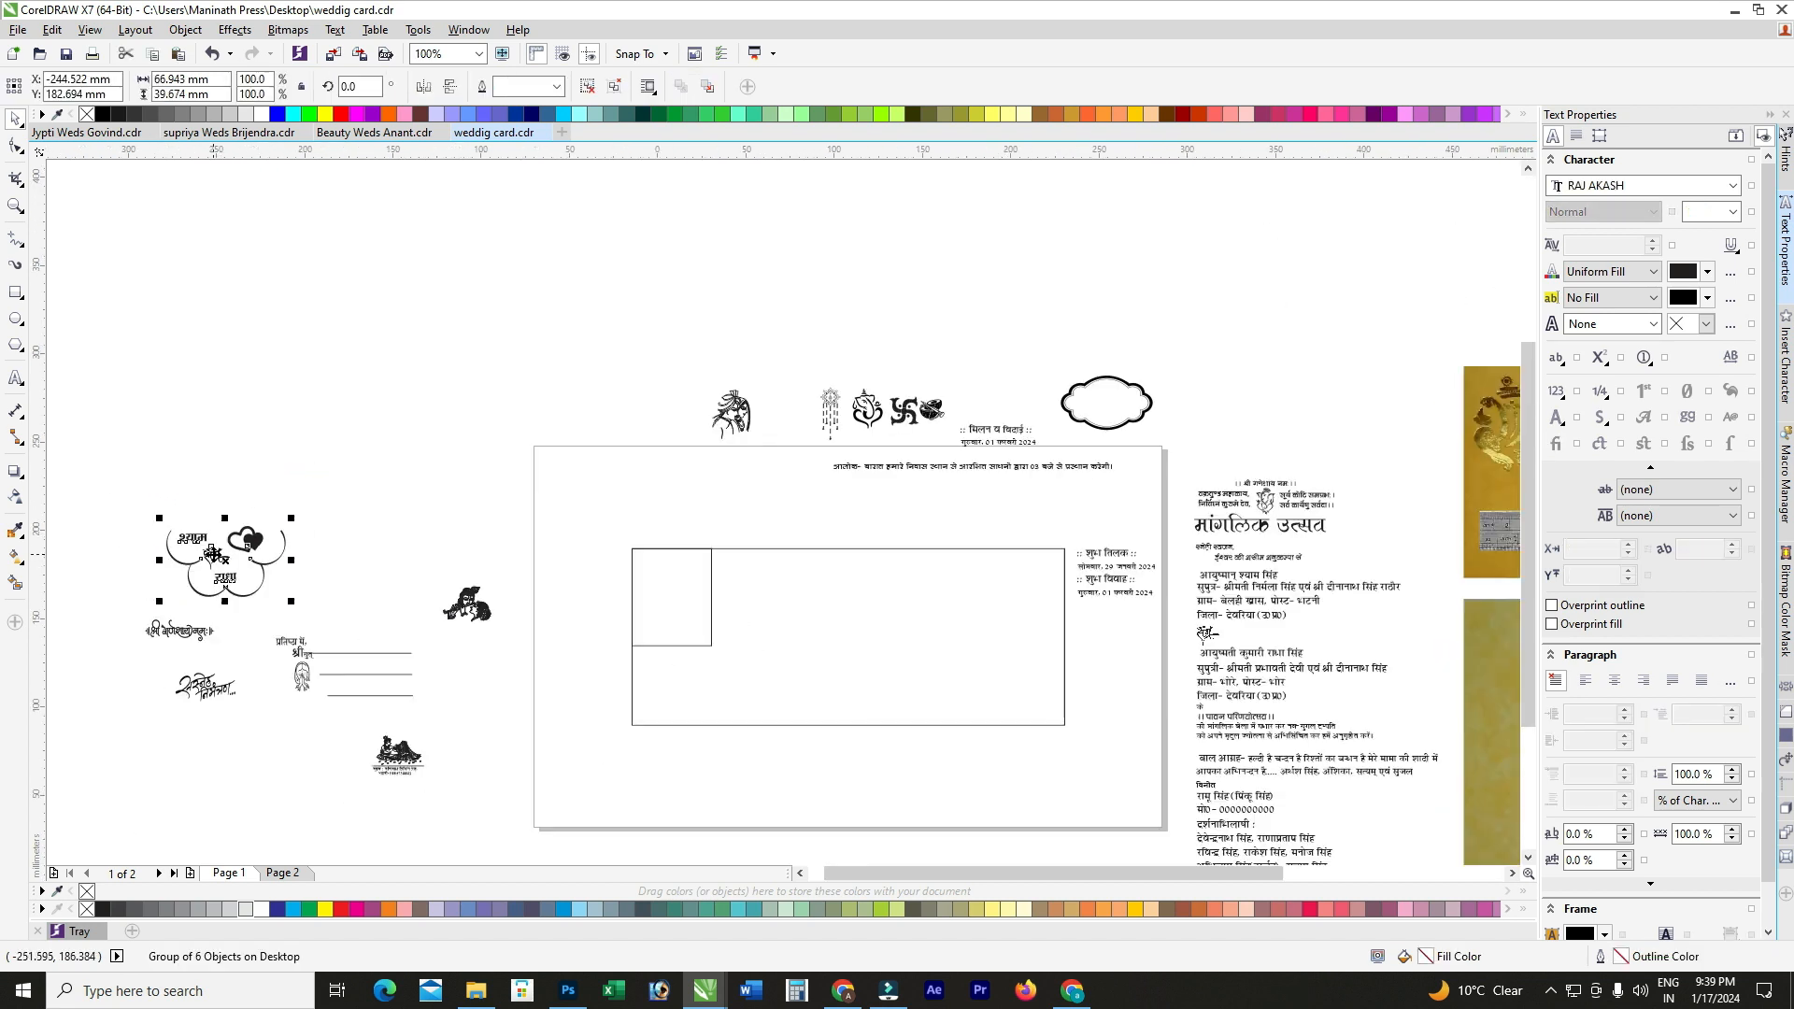
pyautogui.moveTo(211, 553); pyautogui.dragTo(782, 592)
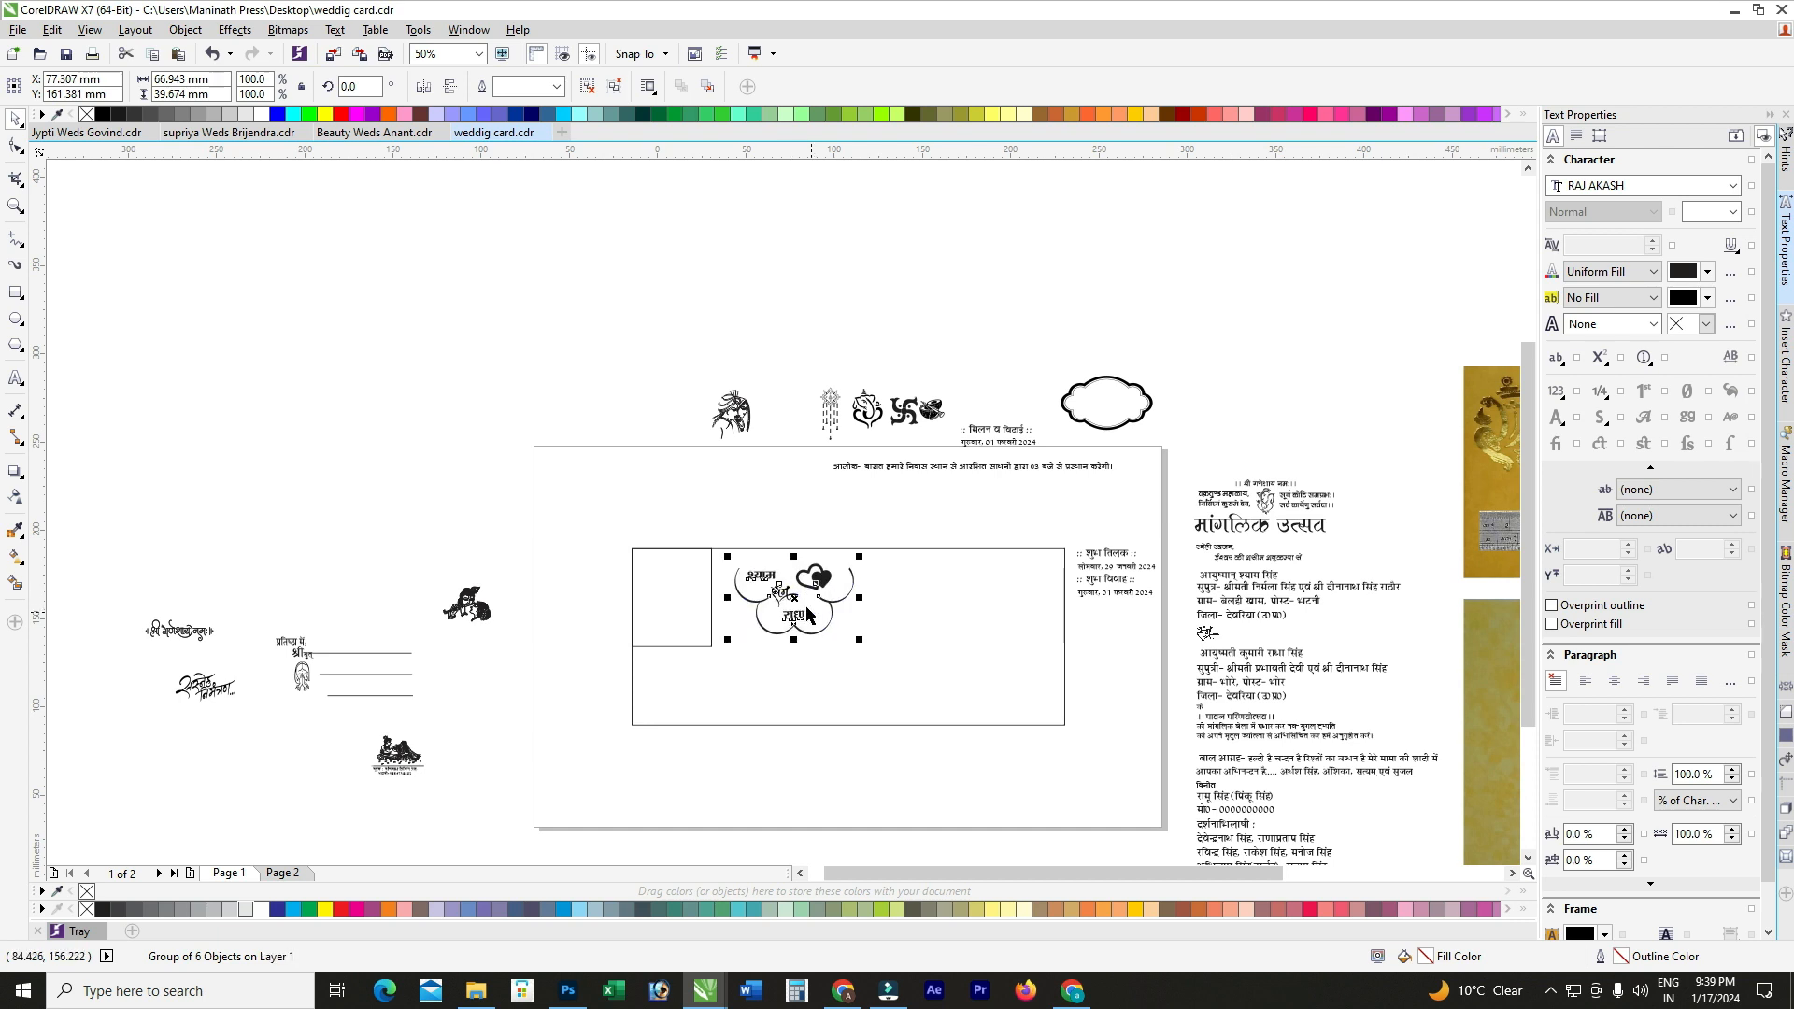
pyautogui.press('Left')
pyautogui.press('Left')
pyautogui.press('Left')
pyautogui.press('Left')
pyautogui.press('Left')
pyautogui.press('Left')
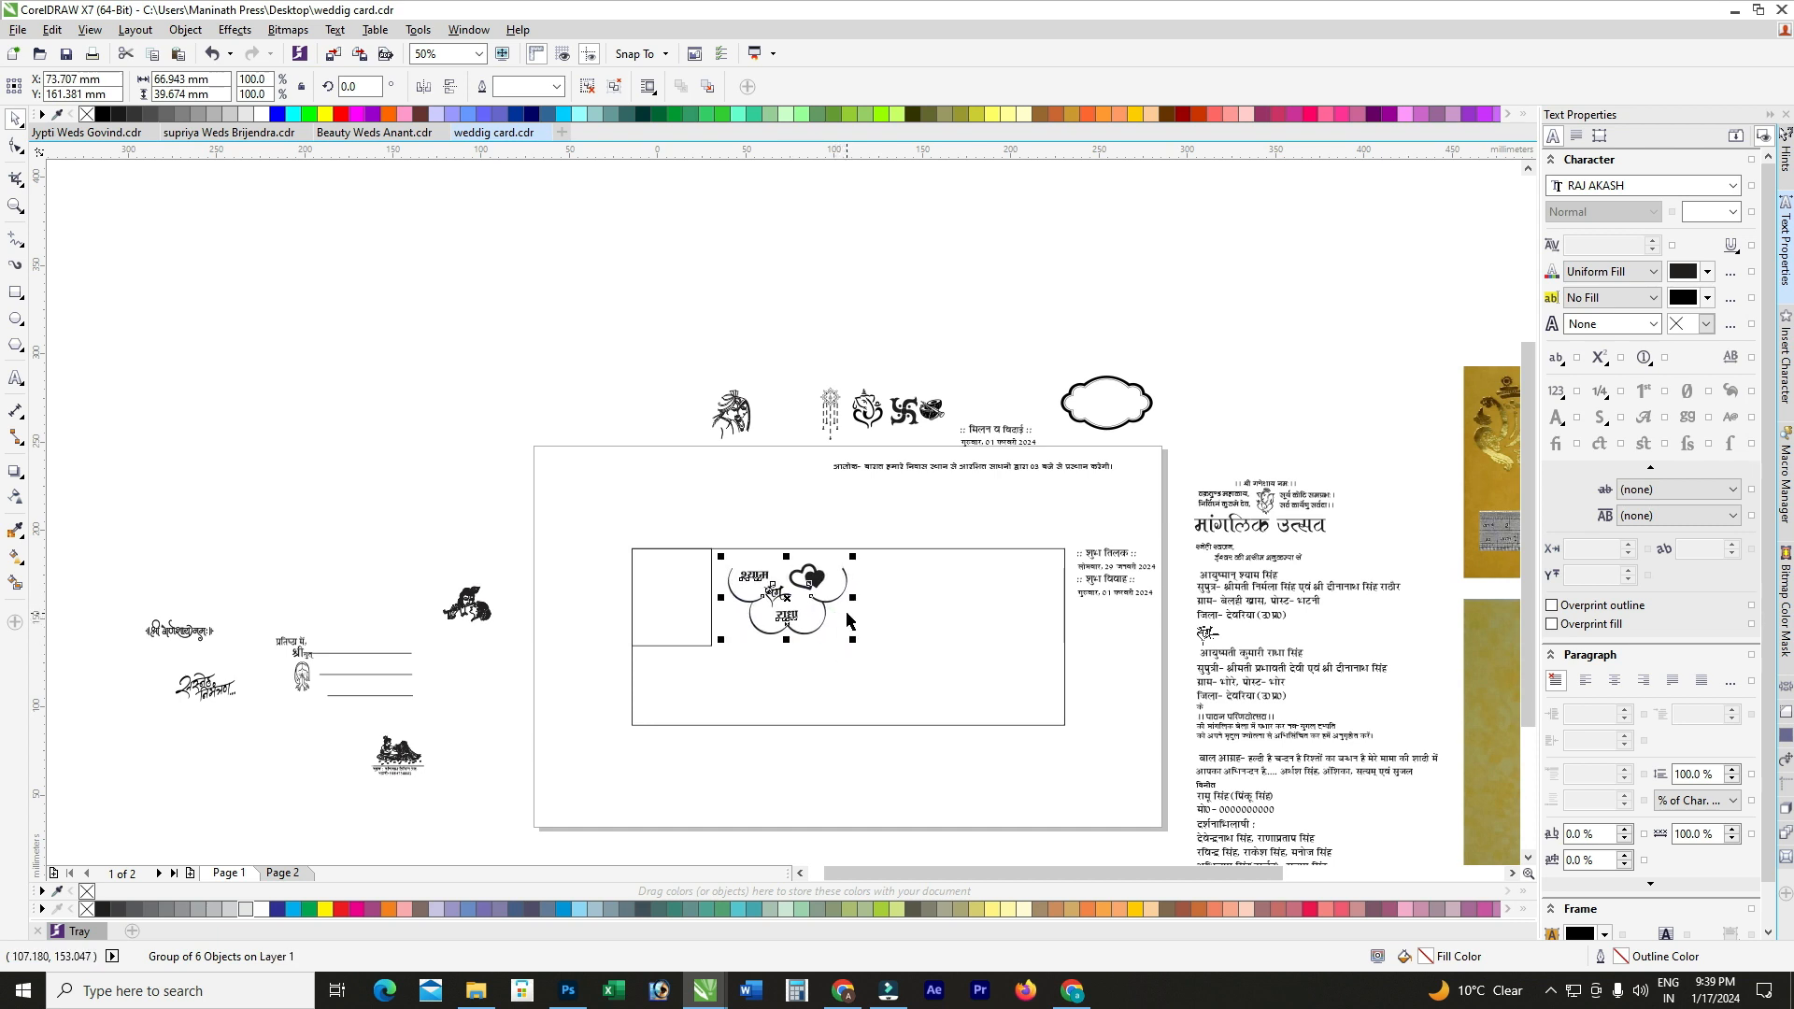
pyautogui.scroll(1, 797, 593)
pyautogui.moveTo(797, 593); pyautogui.dragTo(804, 603)
pyautogui.scroll(-1, 591, 446)
pyautogui.click(591, 447)
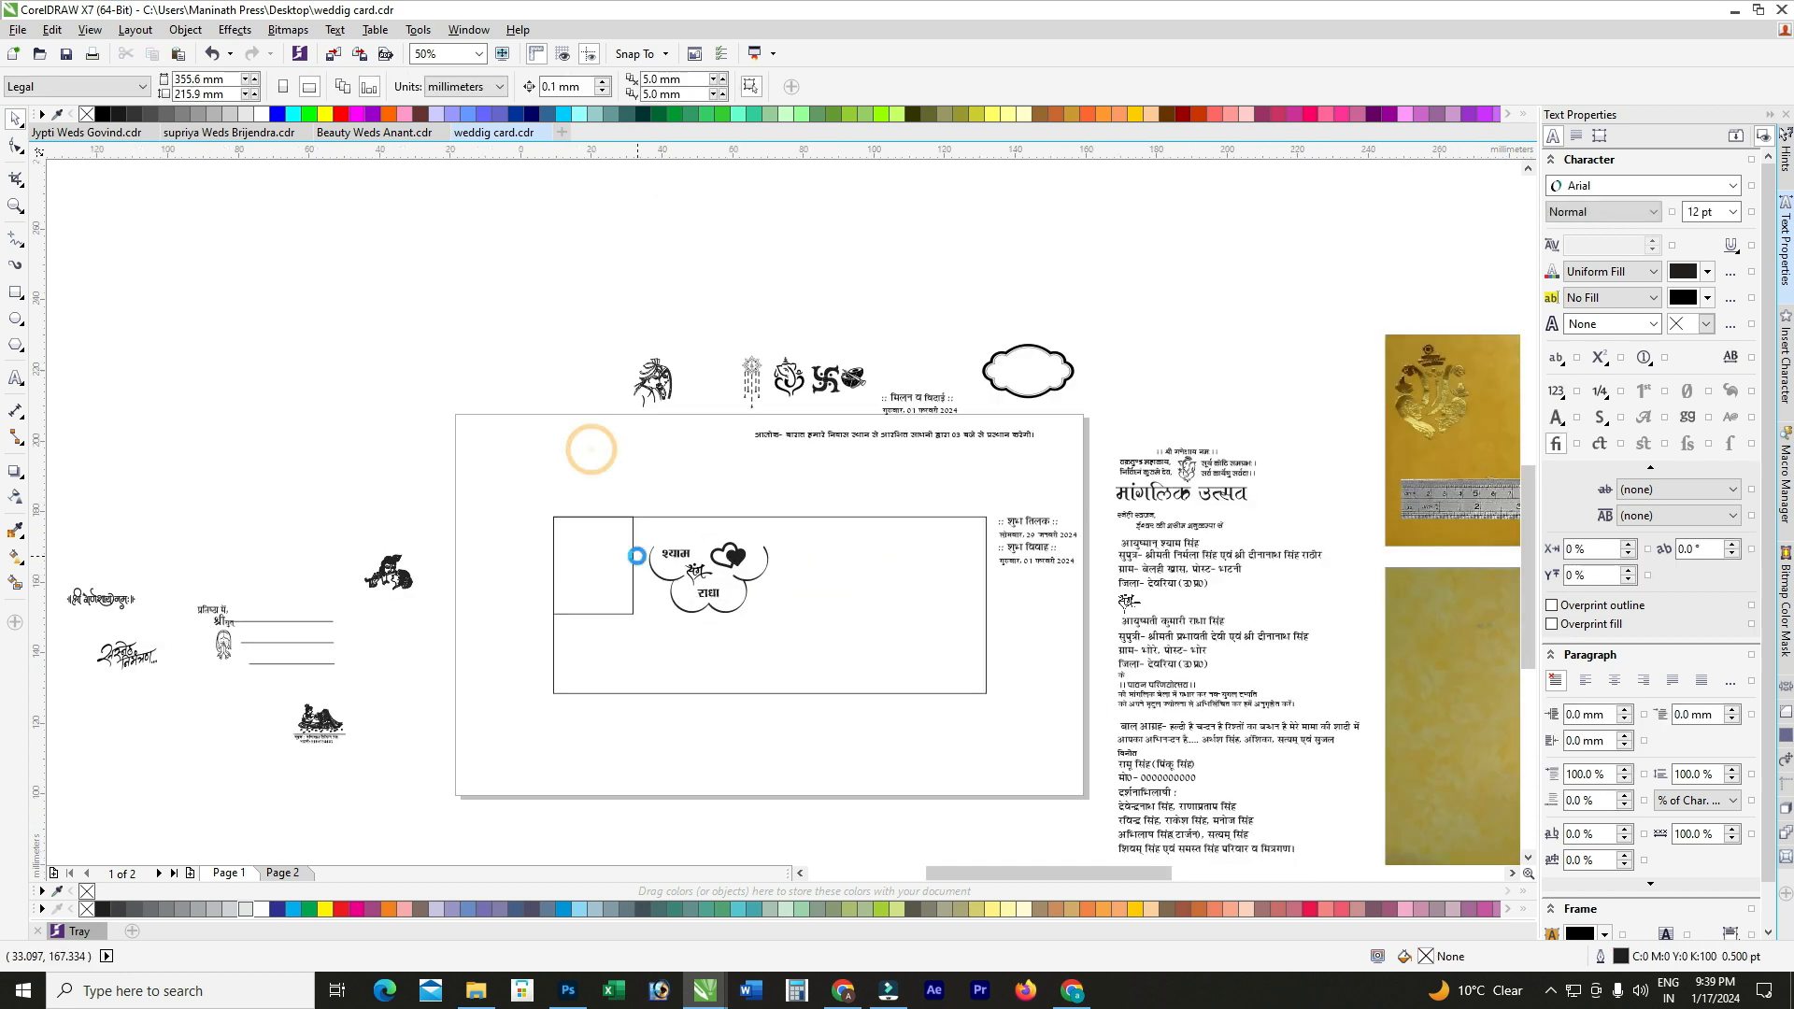
# Step: Undo an accidental small-rectangle move and select the विनीत sign-off with its name and phone lines
pyautogui.scroll(1, 571, 528)
pyautogui.moveTo(572, 528); pyautogui.dragTo(536, 546)
pyautogui.hotkey('ctrl', 'z')
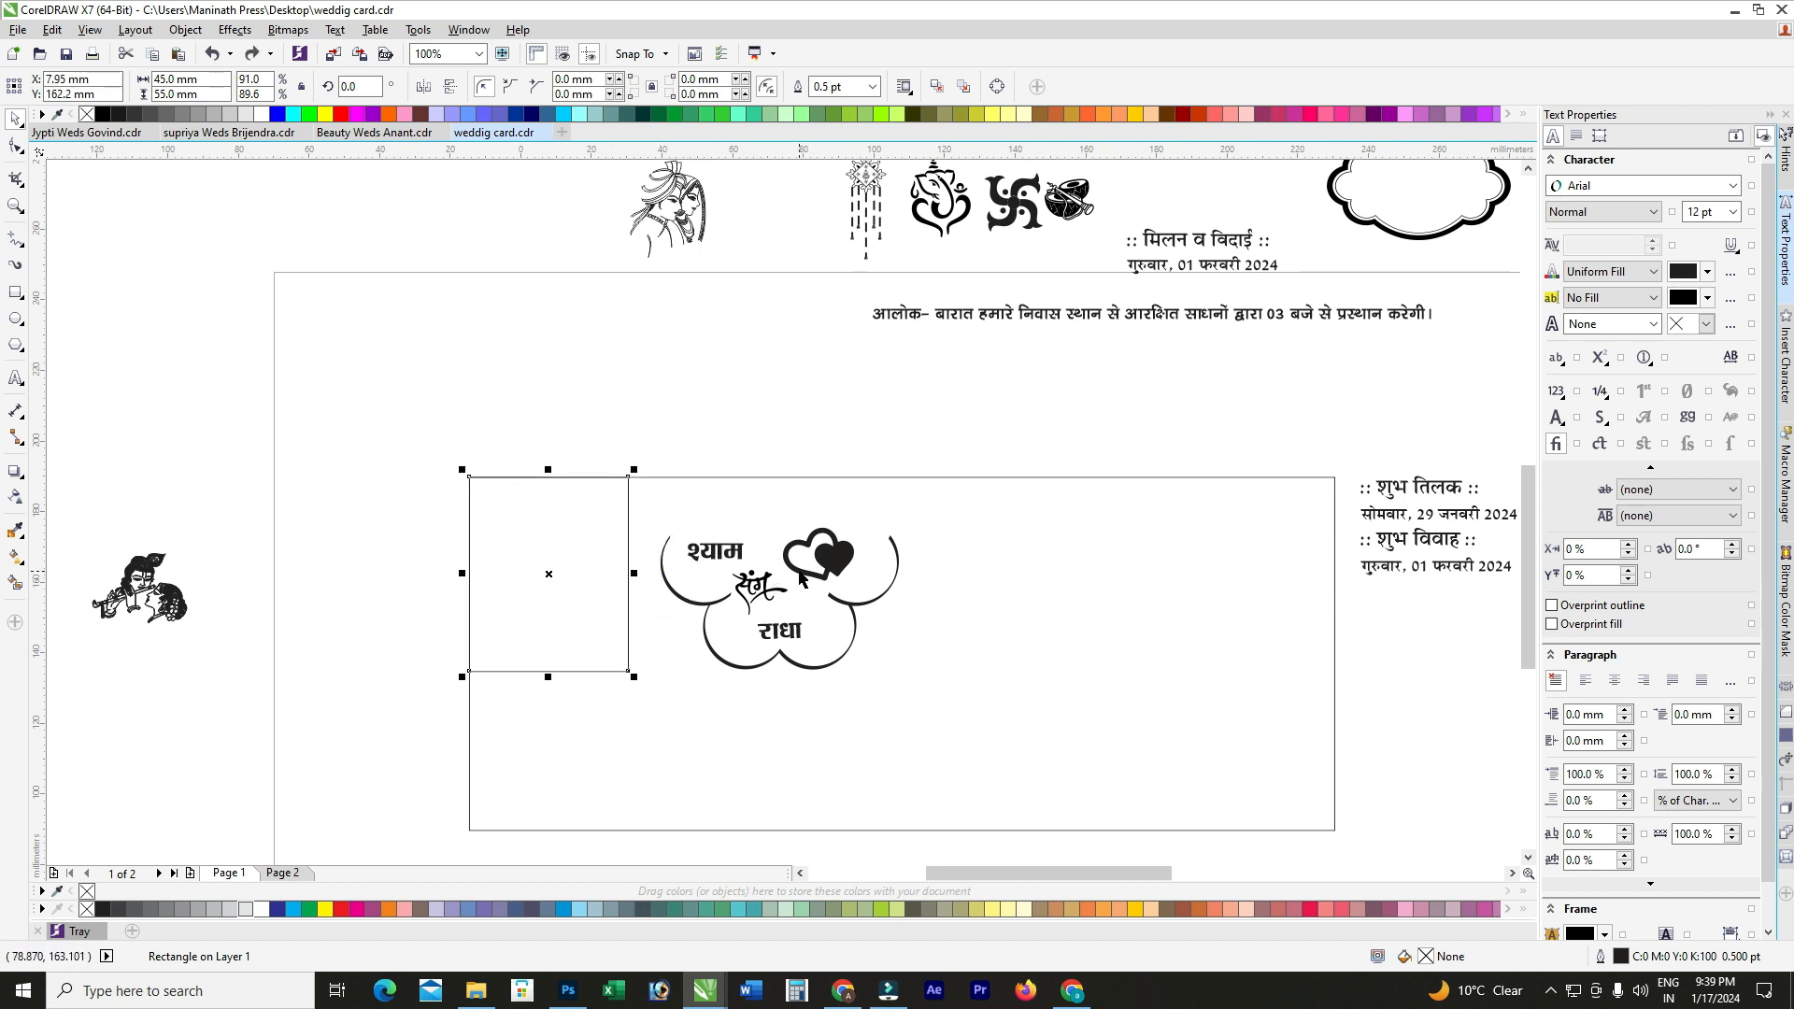
pyautogui.scroll(-1, 722, 535)
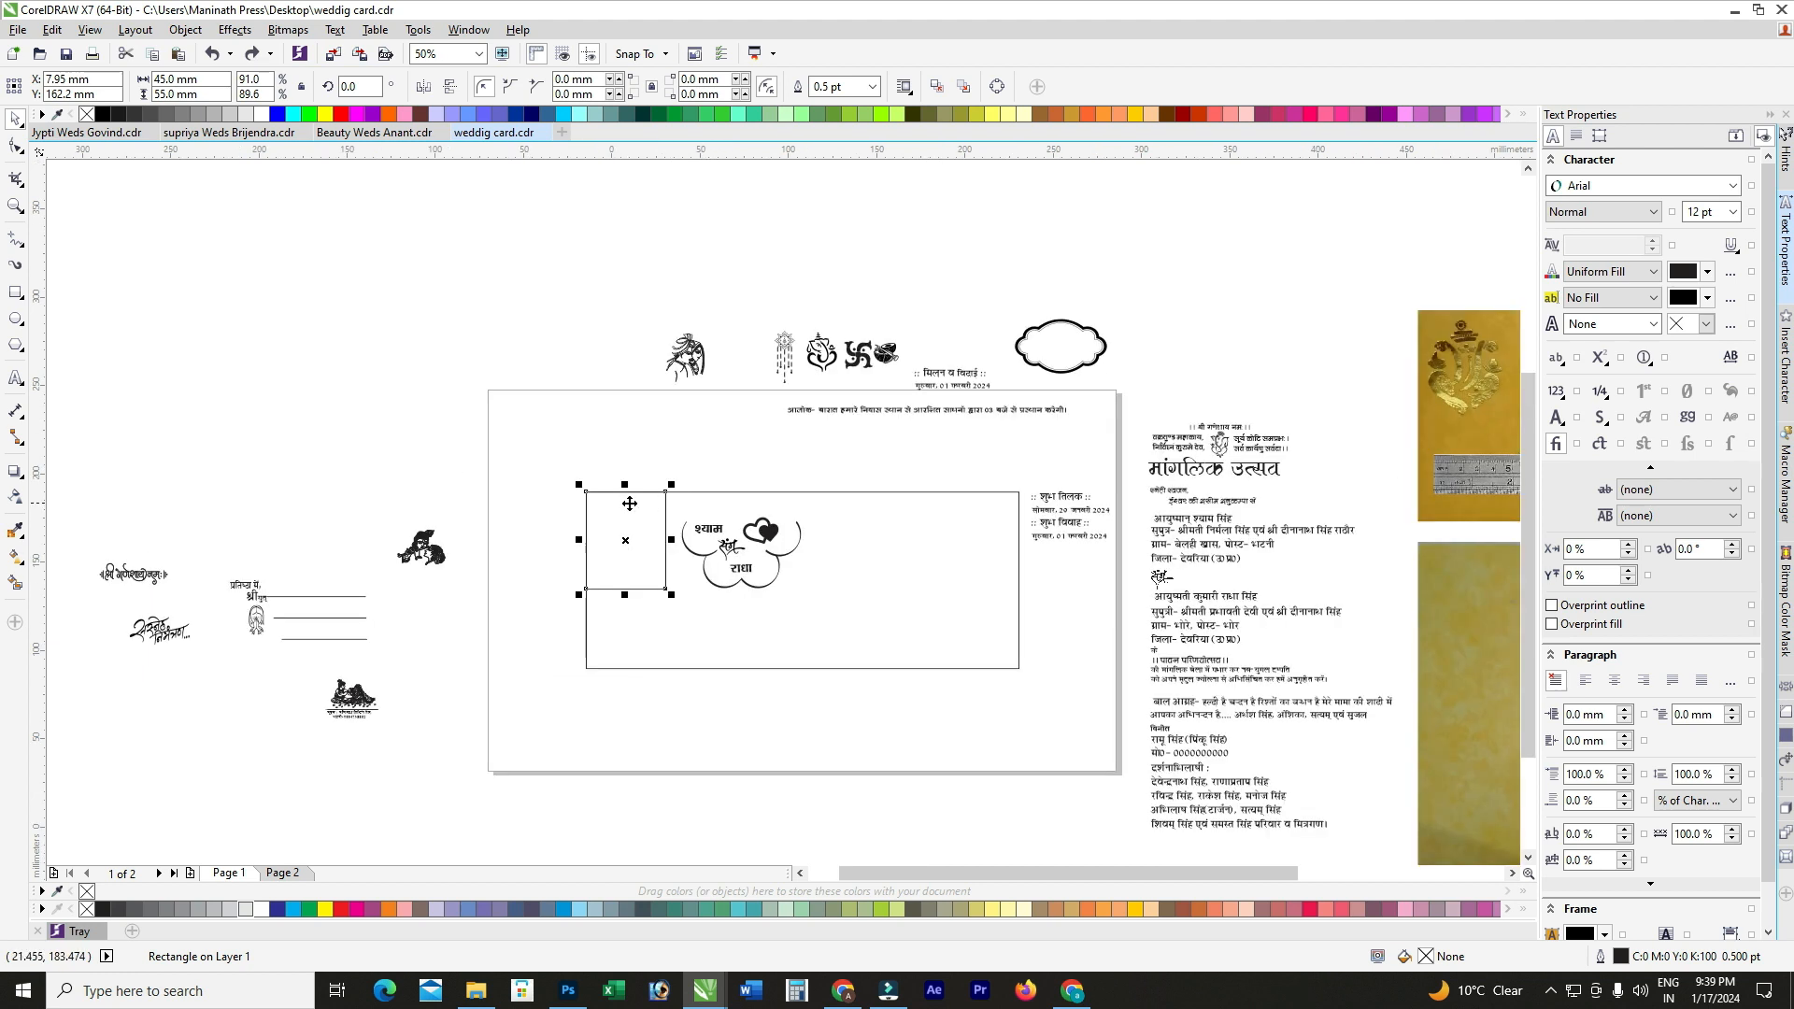
pyautogui.click(276, 411)
pyautogui.scroll(1, 1193, 738)
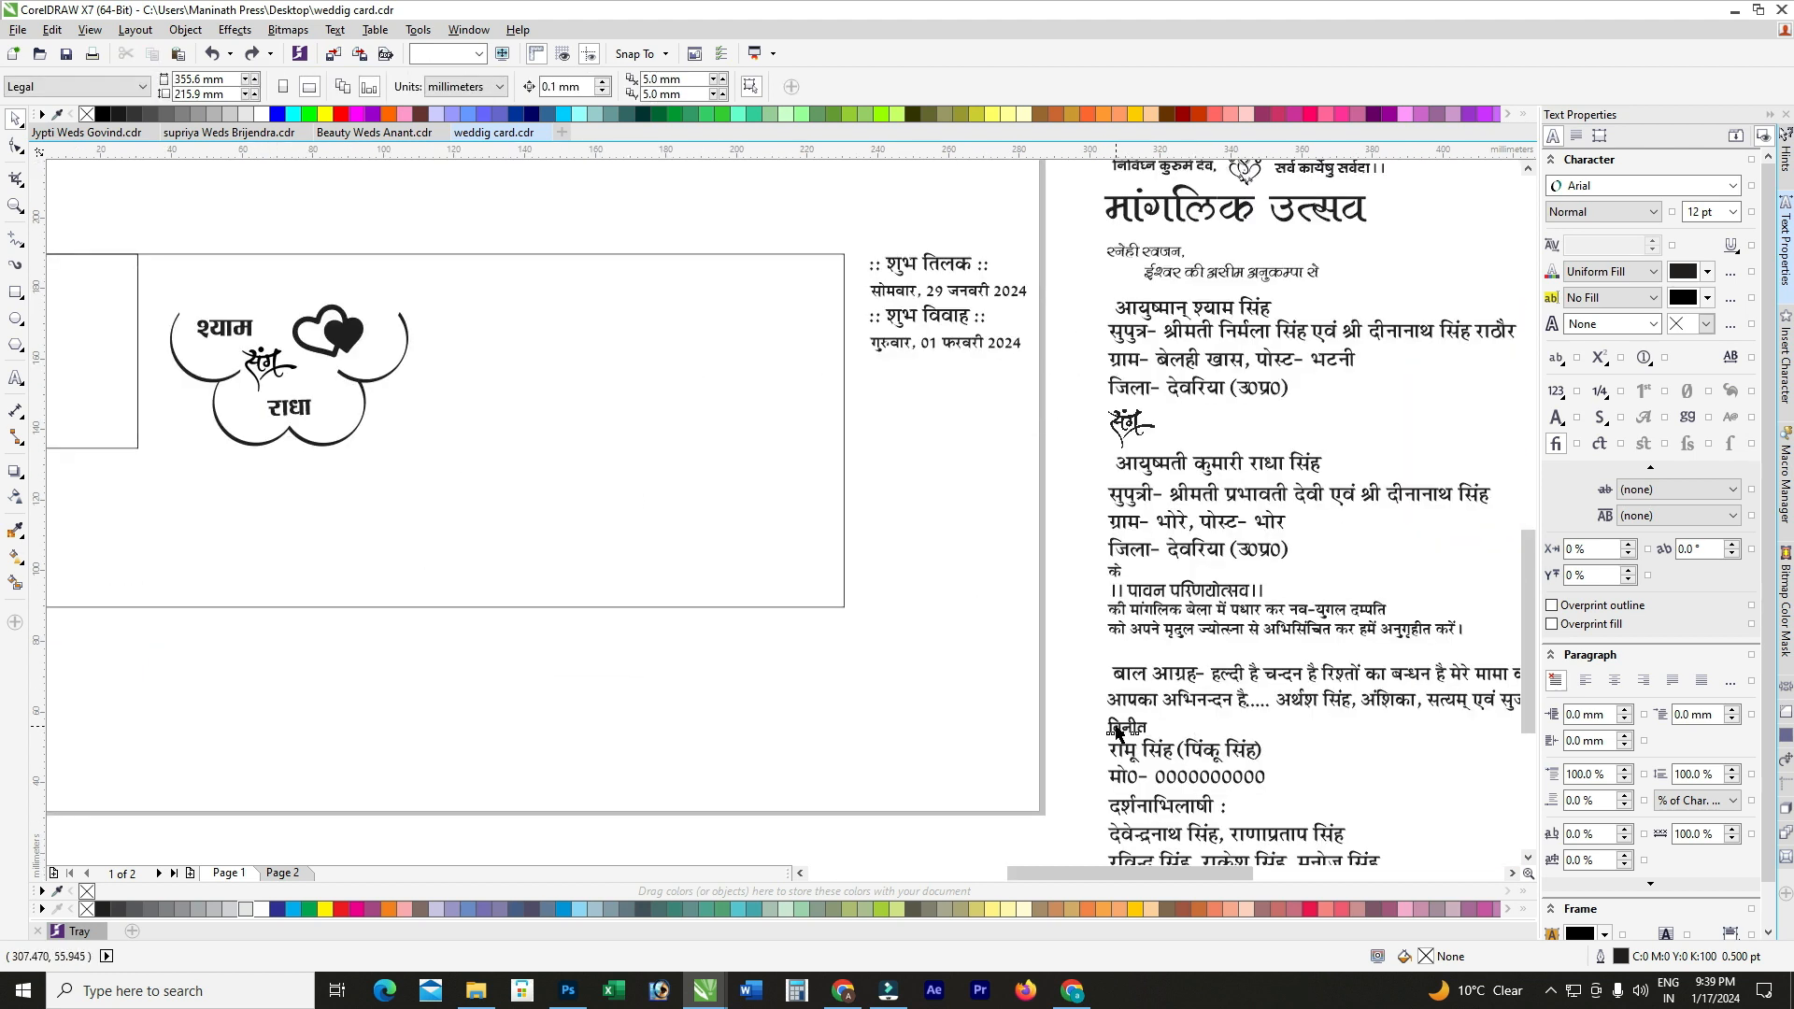
pyautogui.click(1116, 727)
pyautogui.keyDown('shift'); pyautogui.click(1162, 748); pyautogui.keyUp('shift')
# Step: Move the sign-off lines below the rectangle and type the post office name into the village address line
pyautogui.moveTo(1127, 750); pyautogui.dragTo(259, 680)
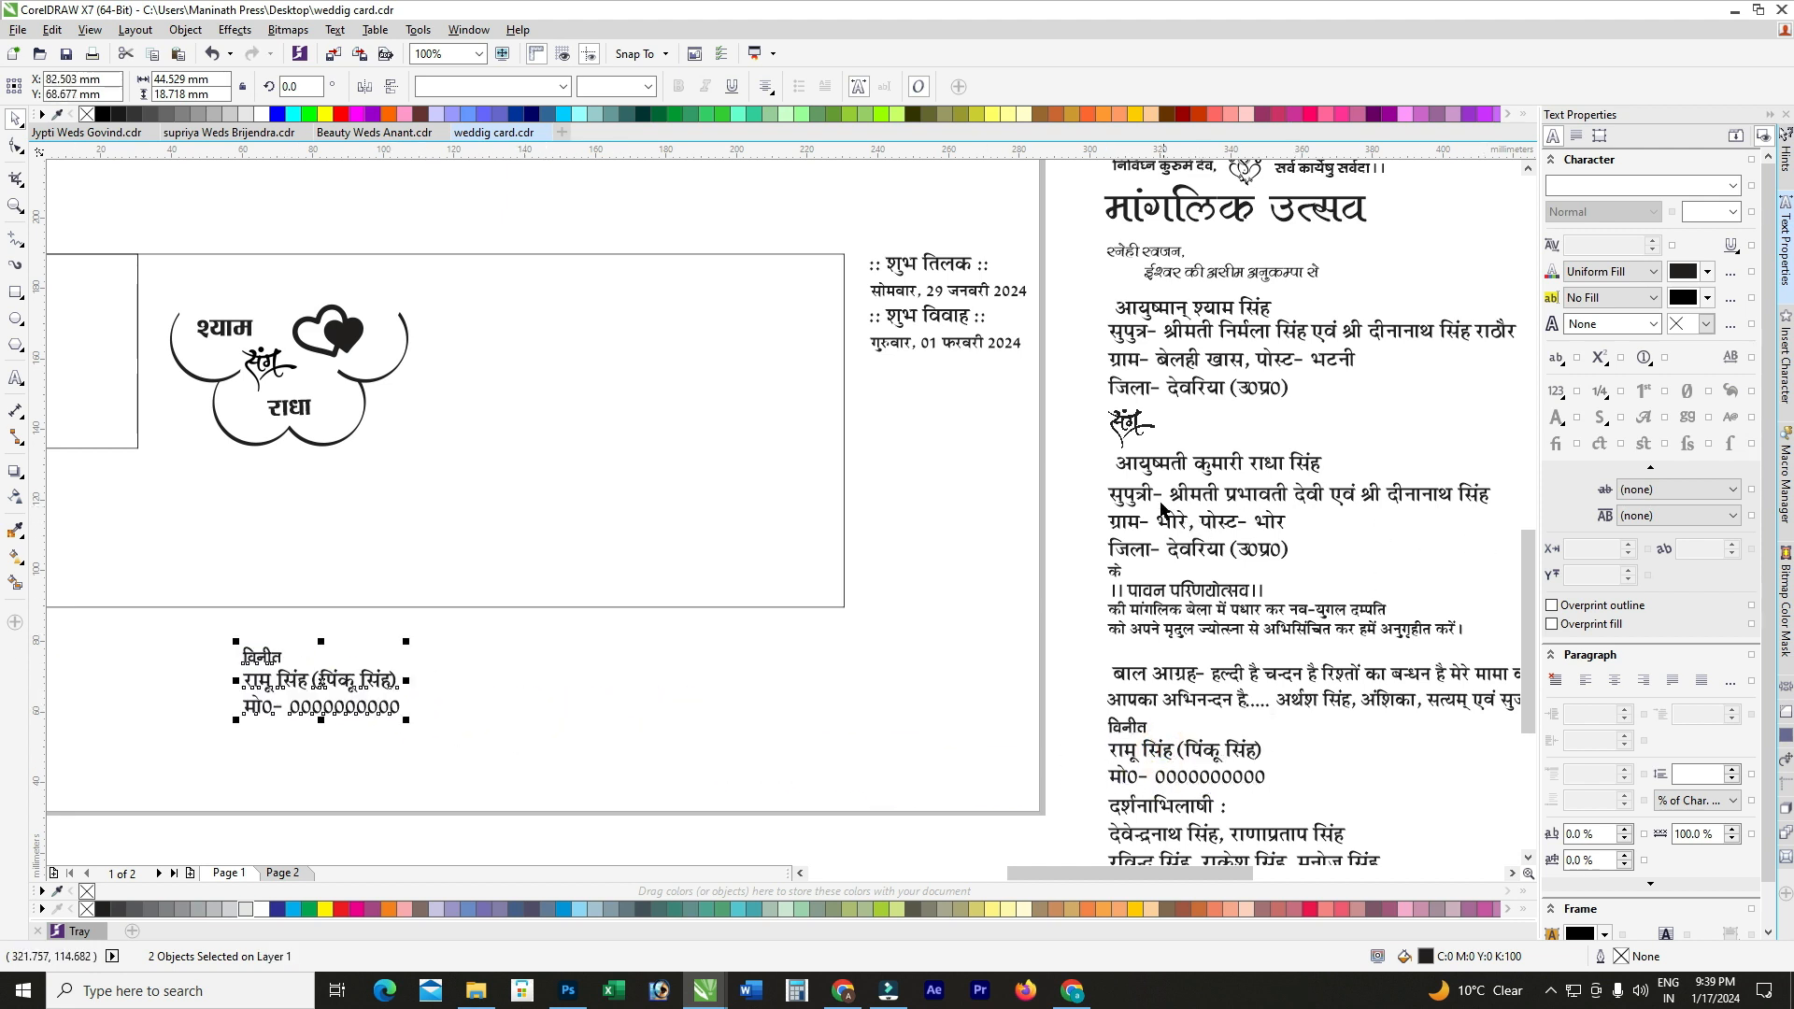
pyautogui.doubleClick(1186, 362)
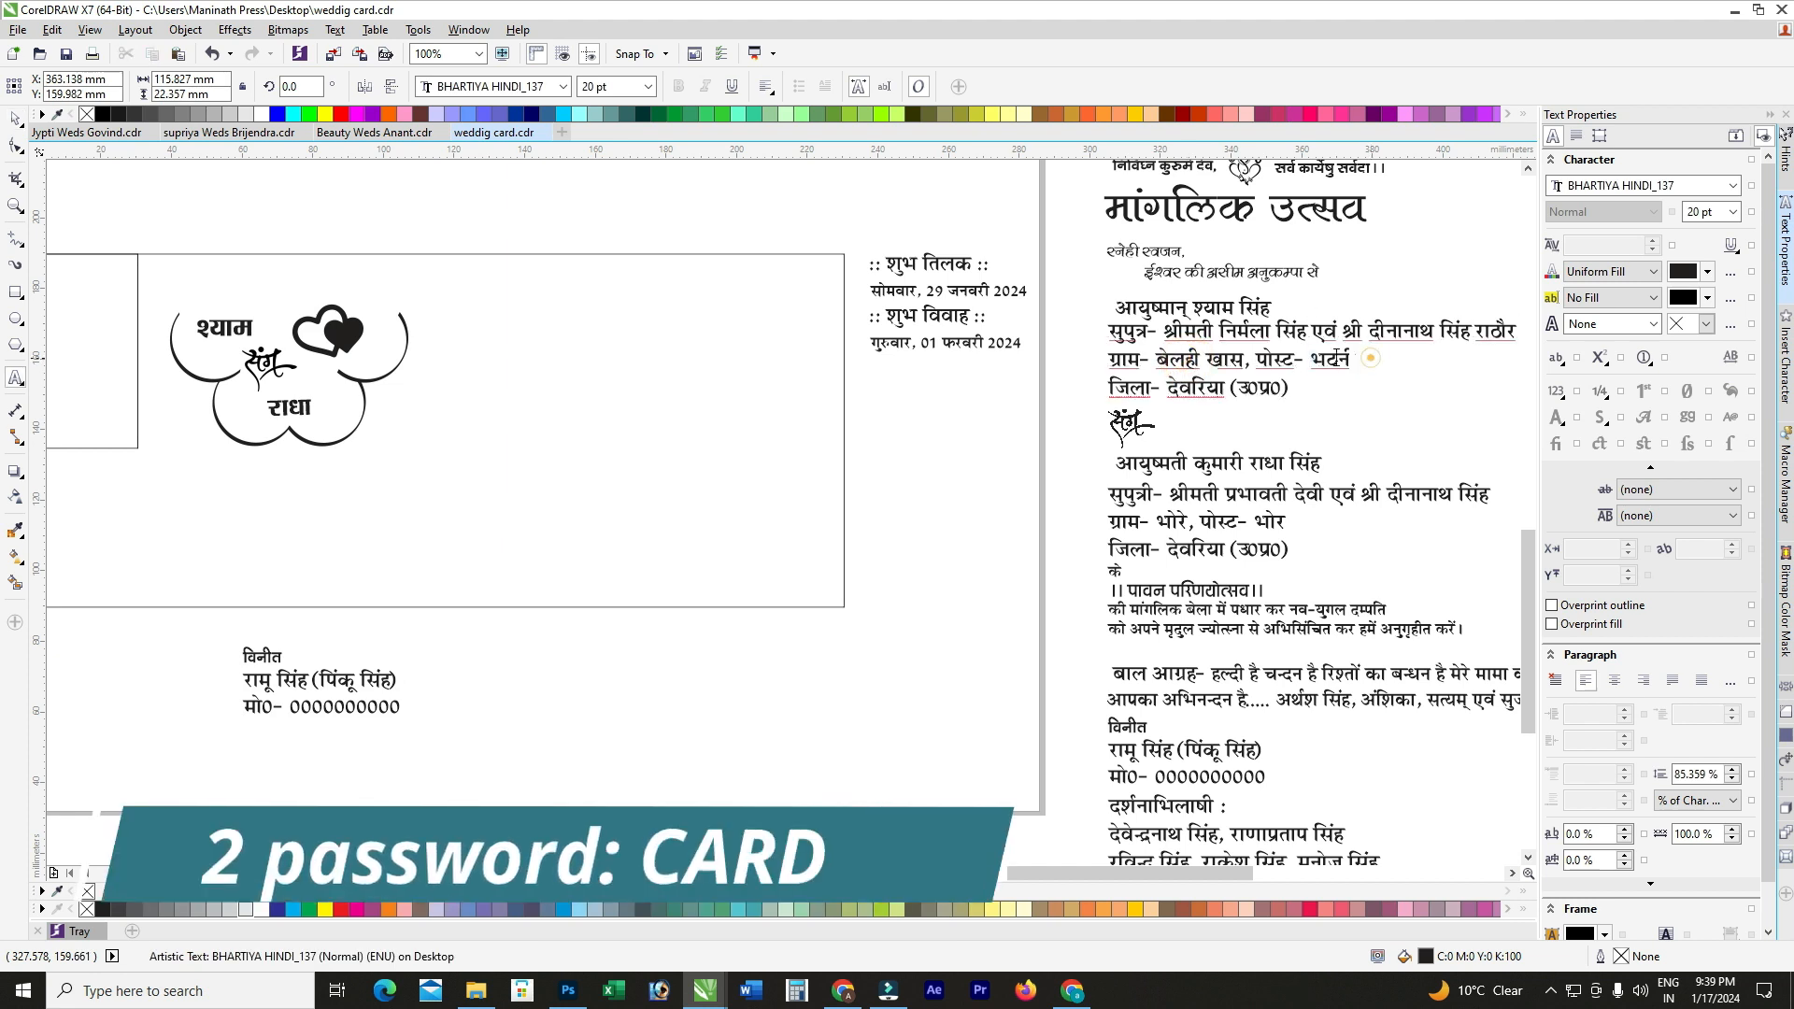
pyautogui.moveTo(1371, 360); pyautogui.dragTo(1058, 363)
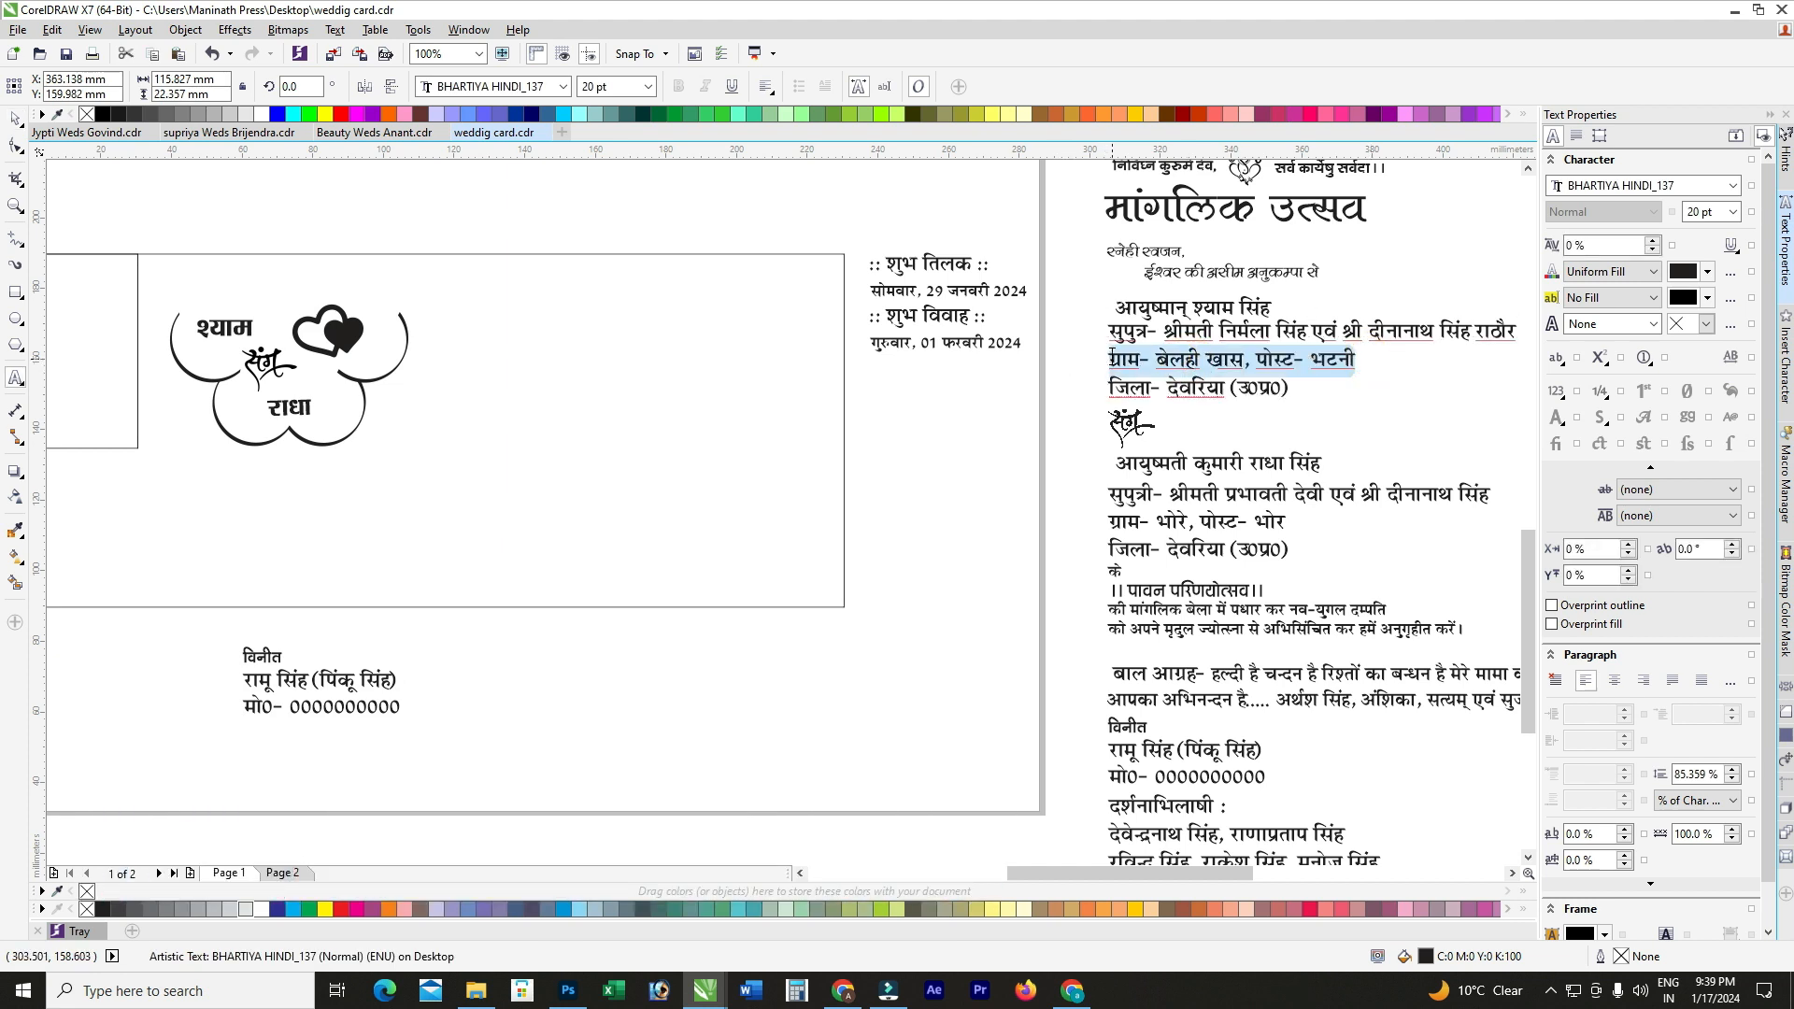
pyautogui.click(1112, 356)
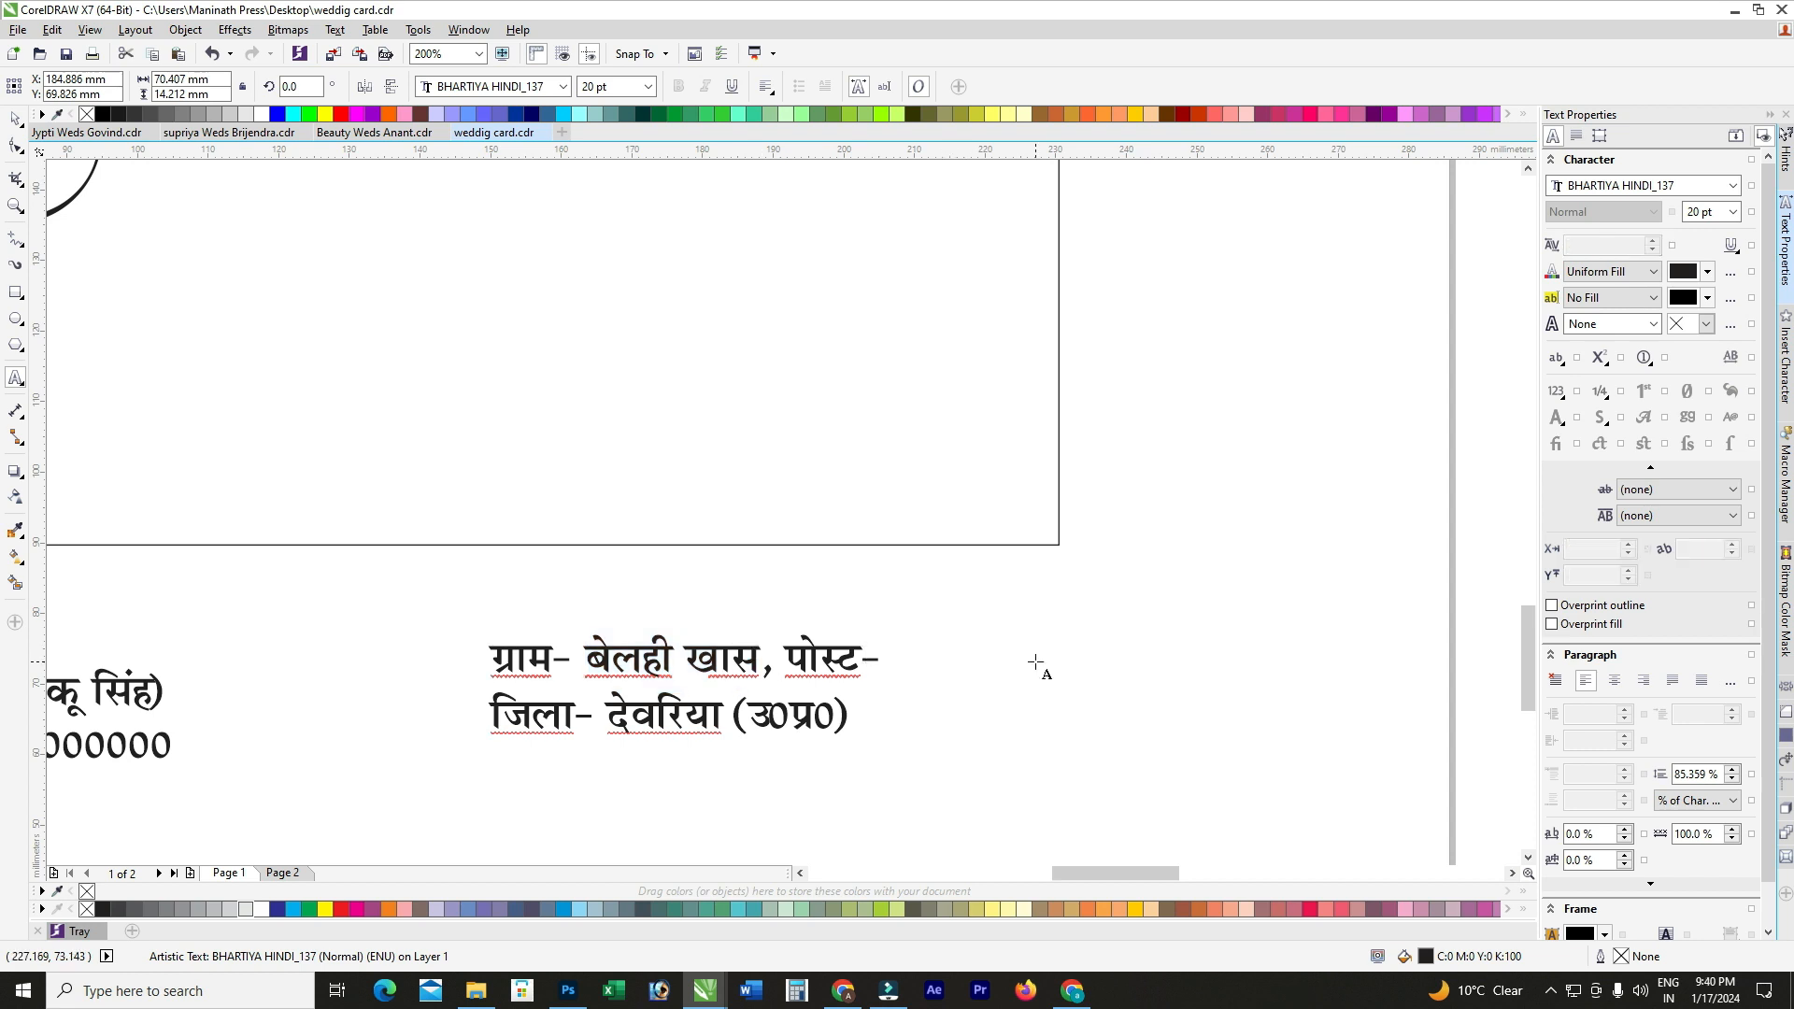
pyautogui.write('बेलही खास')
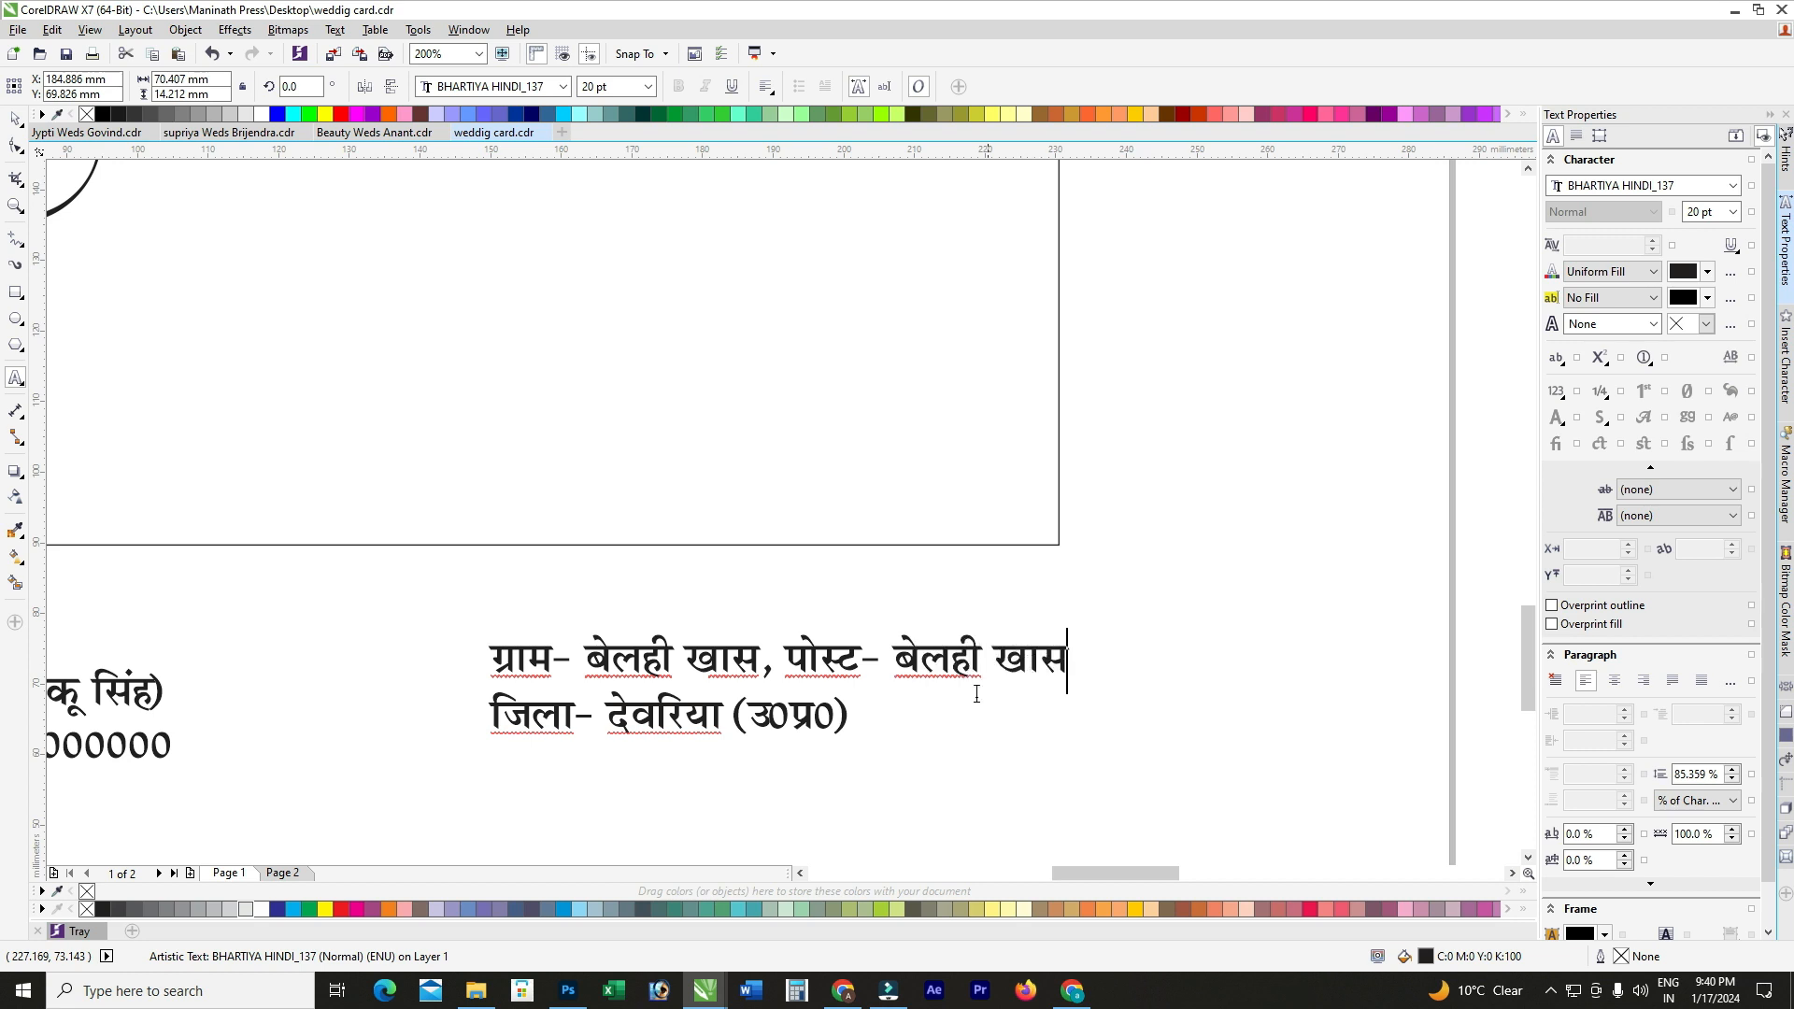
# Step: Replace the district name in the address with the new district and state
pyautogui.moveTo(609, 712); pyautogui.dragTo(920, 717)
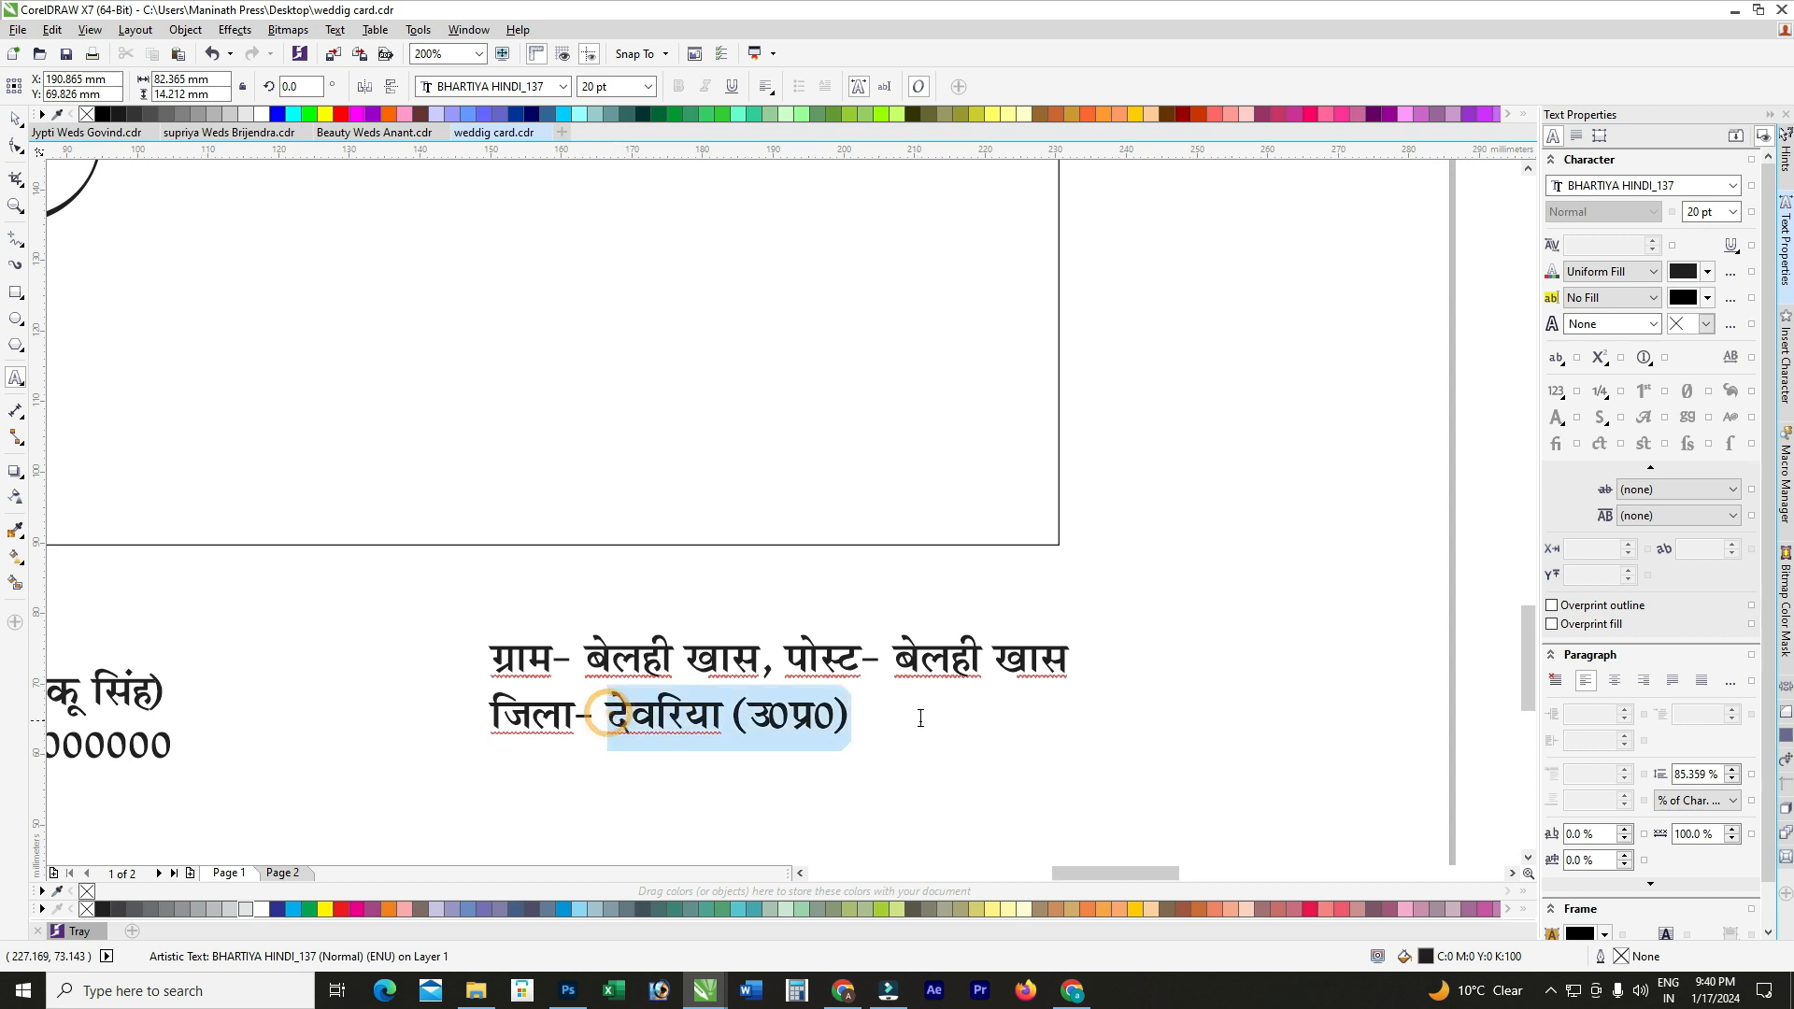
pyautogui.write('गोपालग')
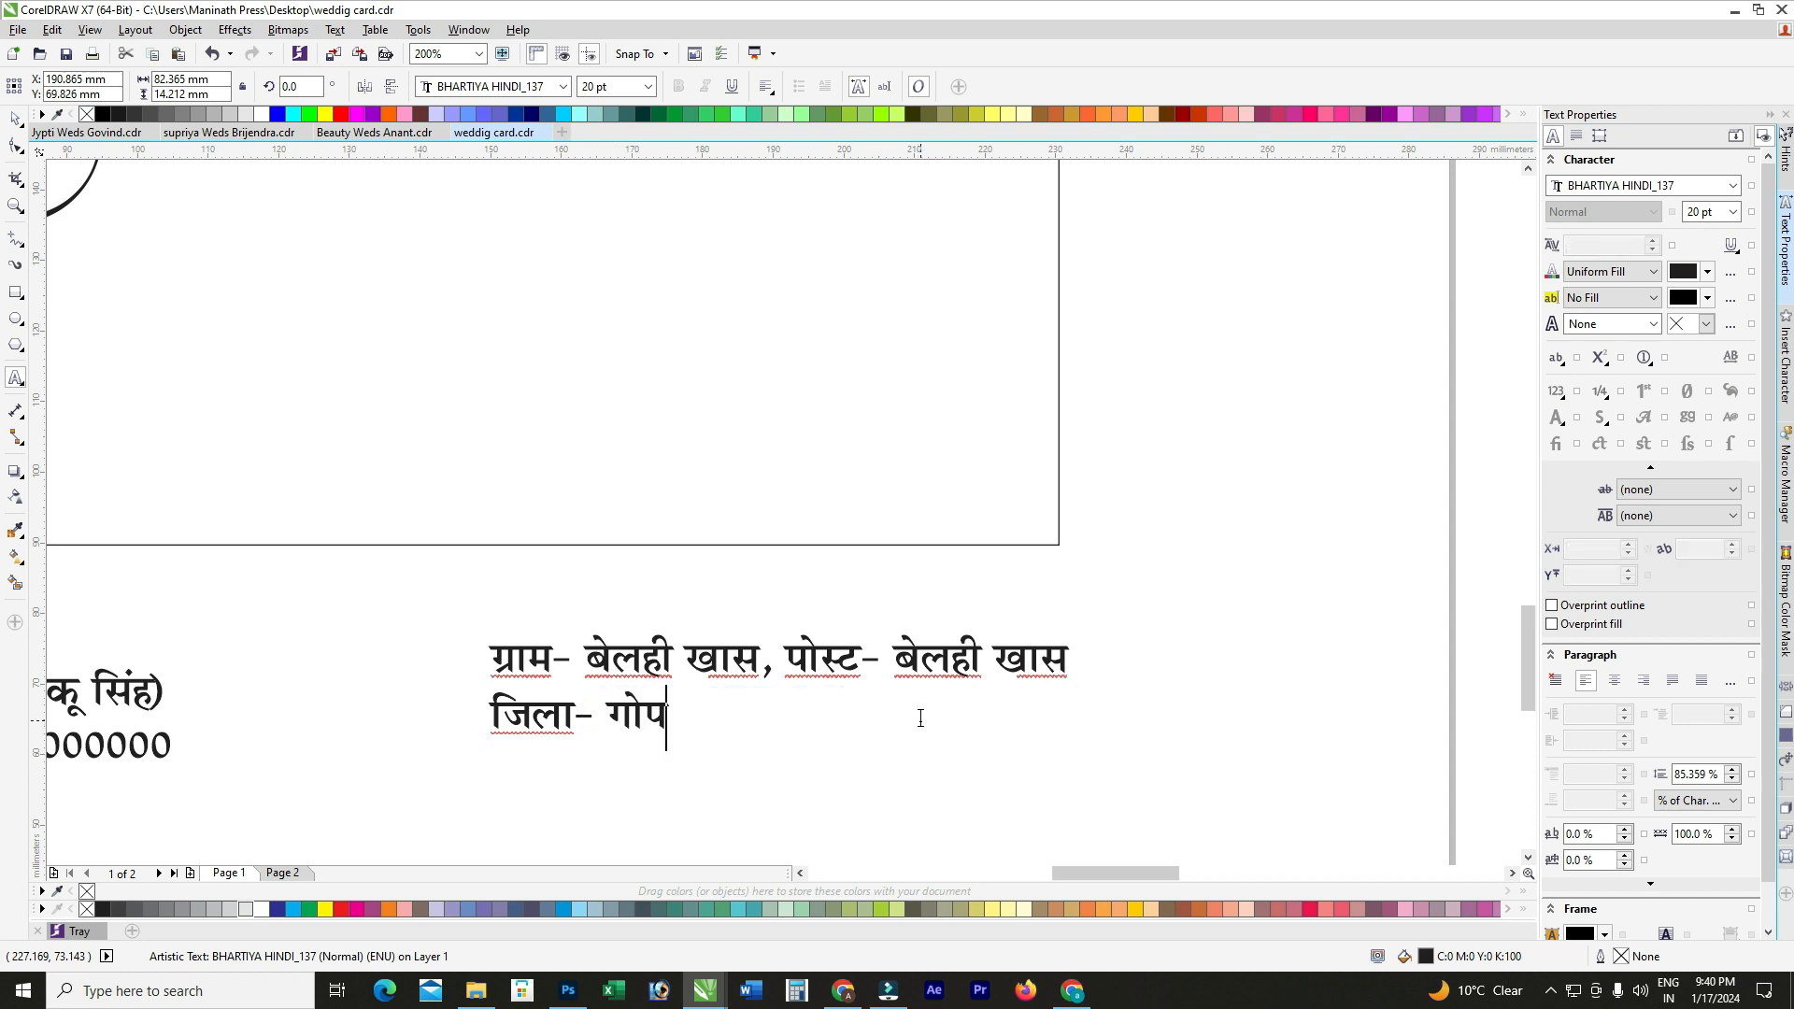
pyautogui.write('ंज ')
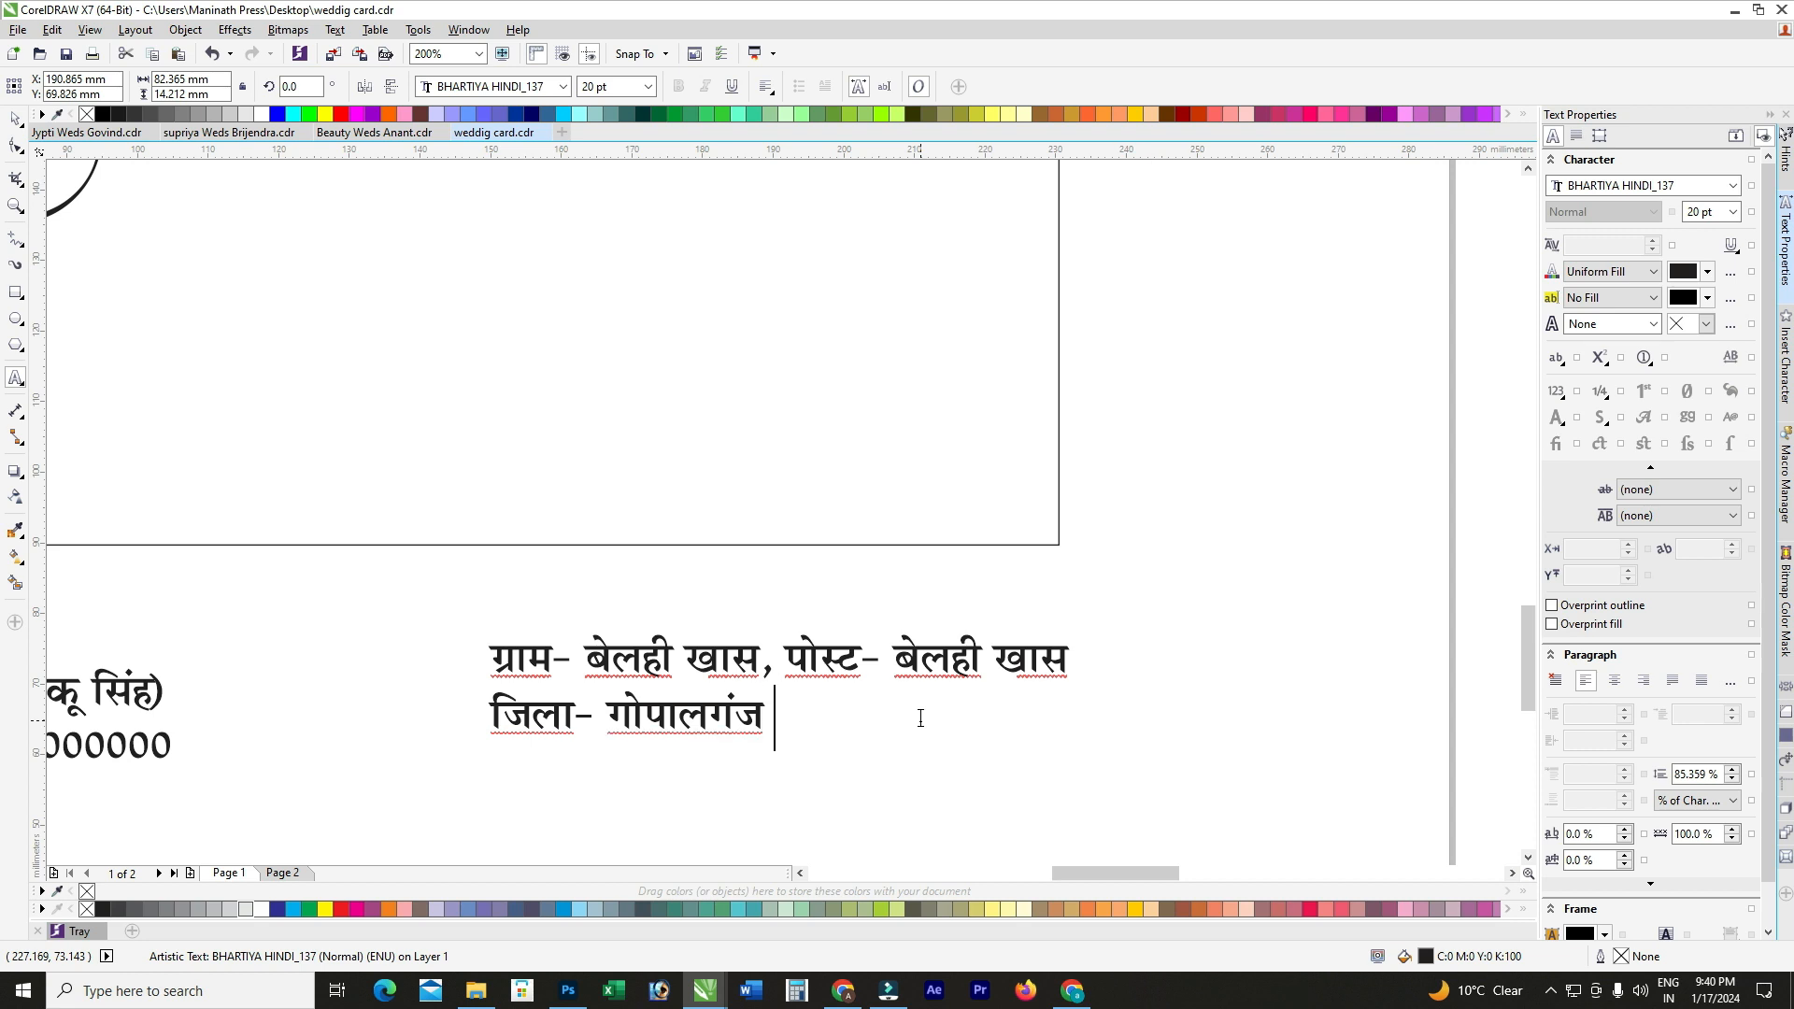
pyautogui.write('(बिहार)')
pyautogui.scroll(-2, 920, 717)
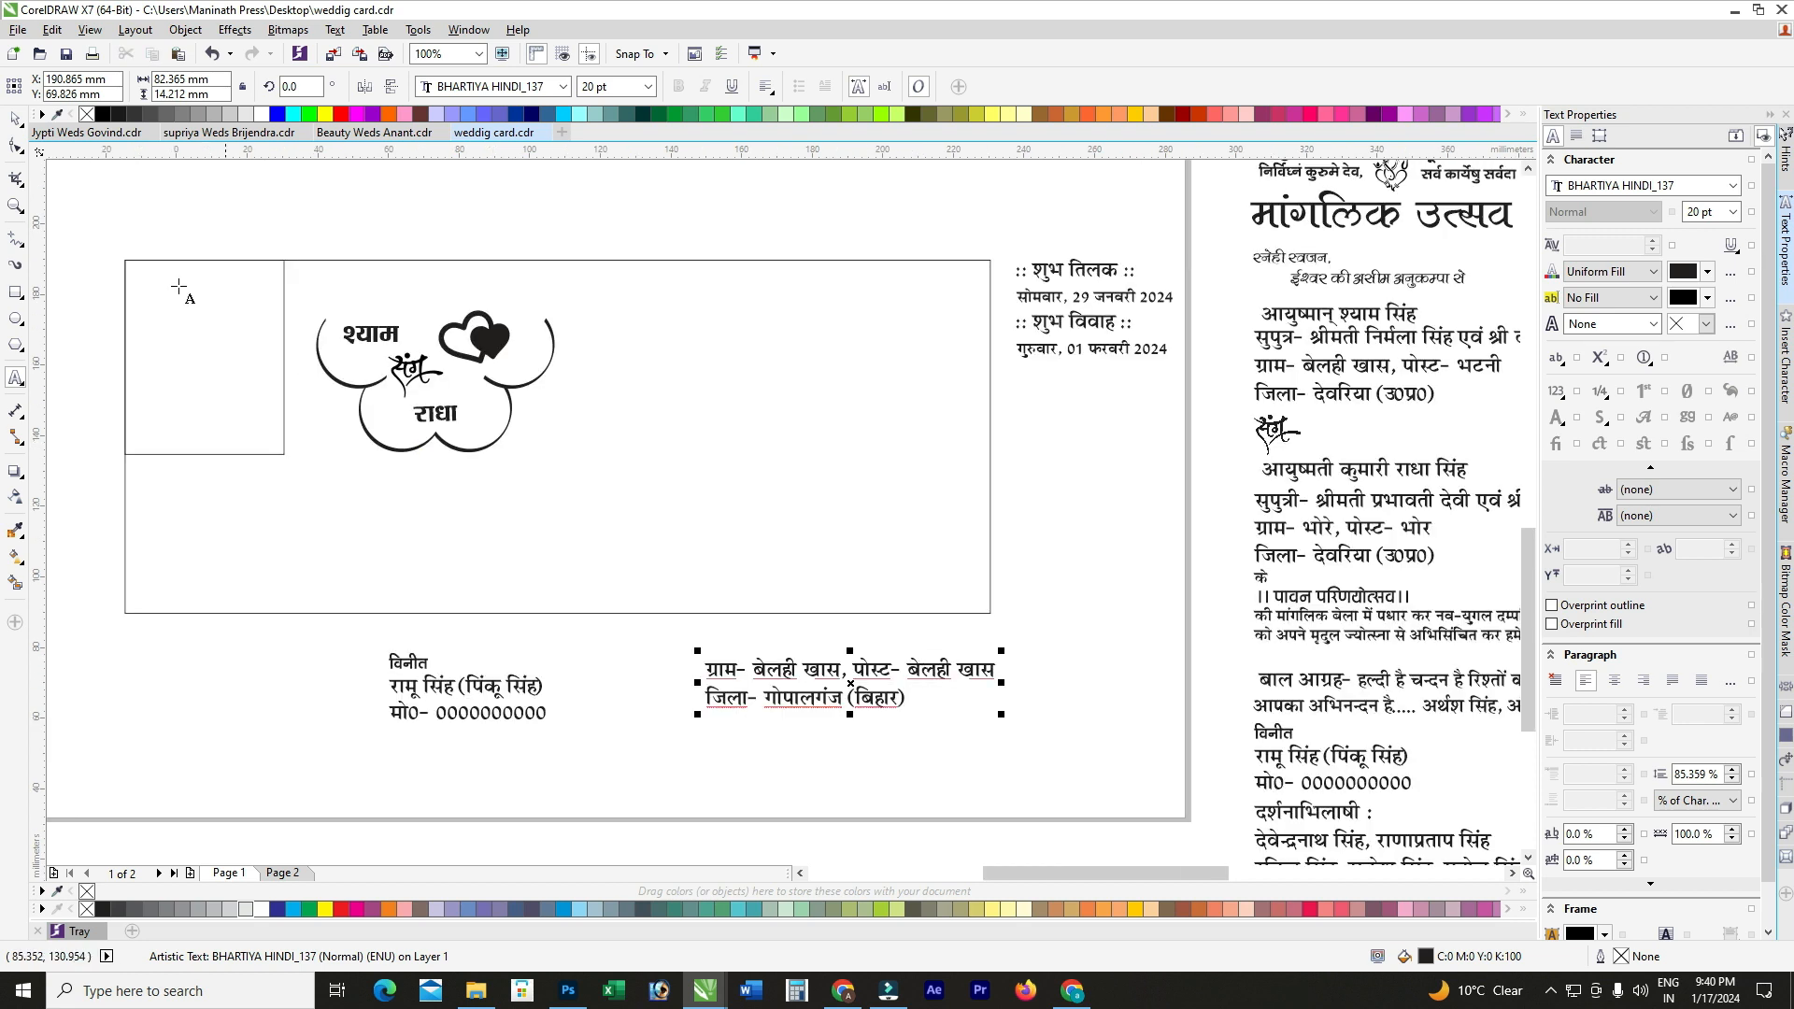
# Step: Move the address lines lower and delete the mobile-number line from the copied sender text
pyautogui.click(14, 120)
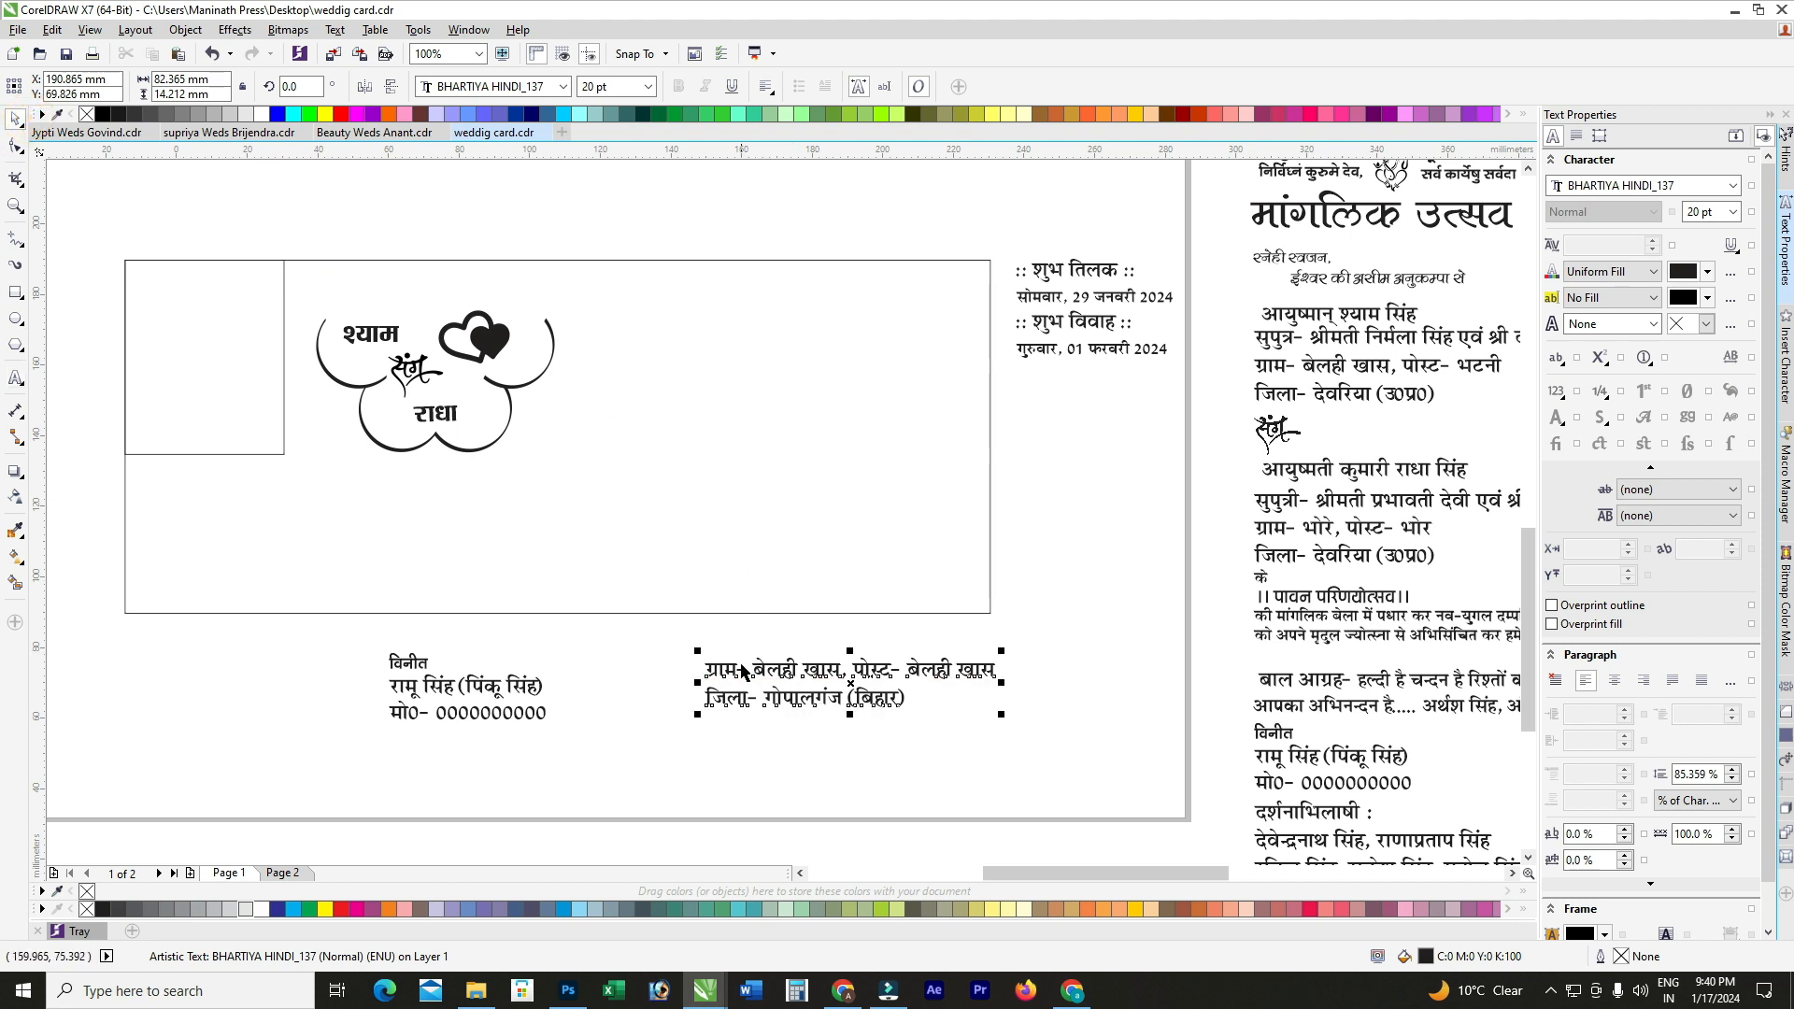
pyautogui.moveTo(747, 669); pyautogui.dragTo(464, 728)
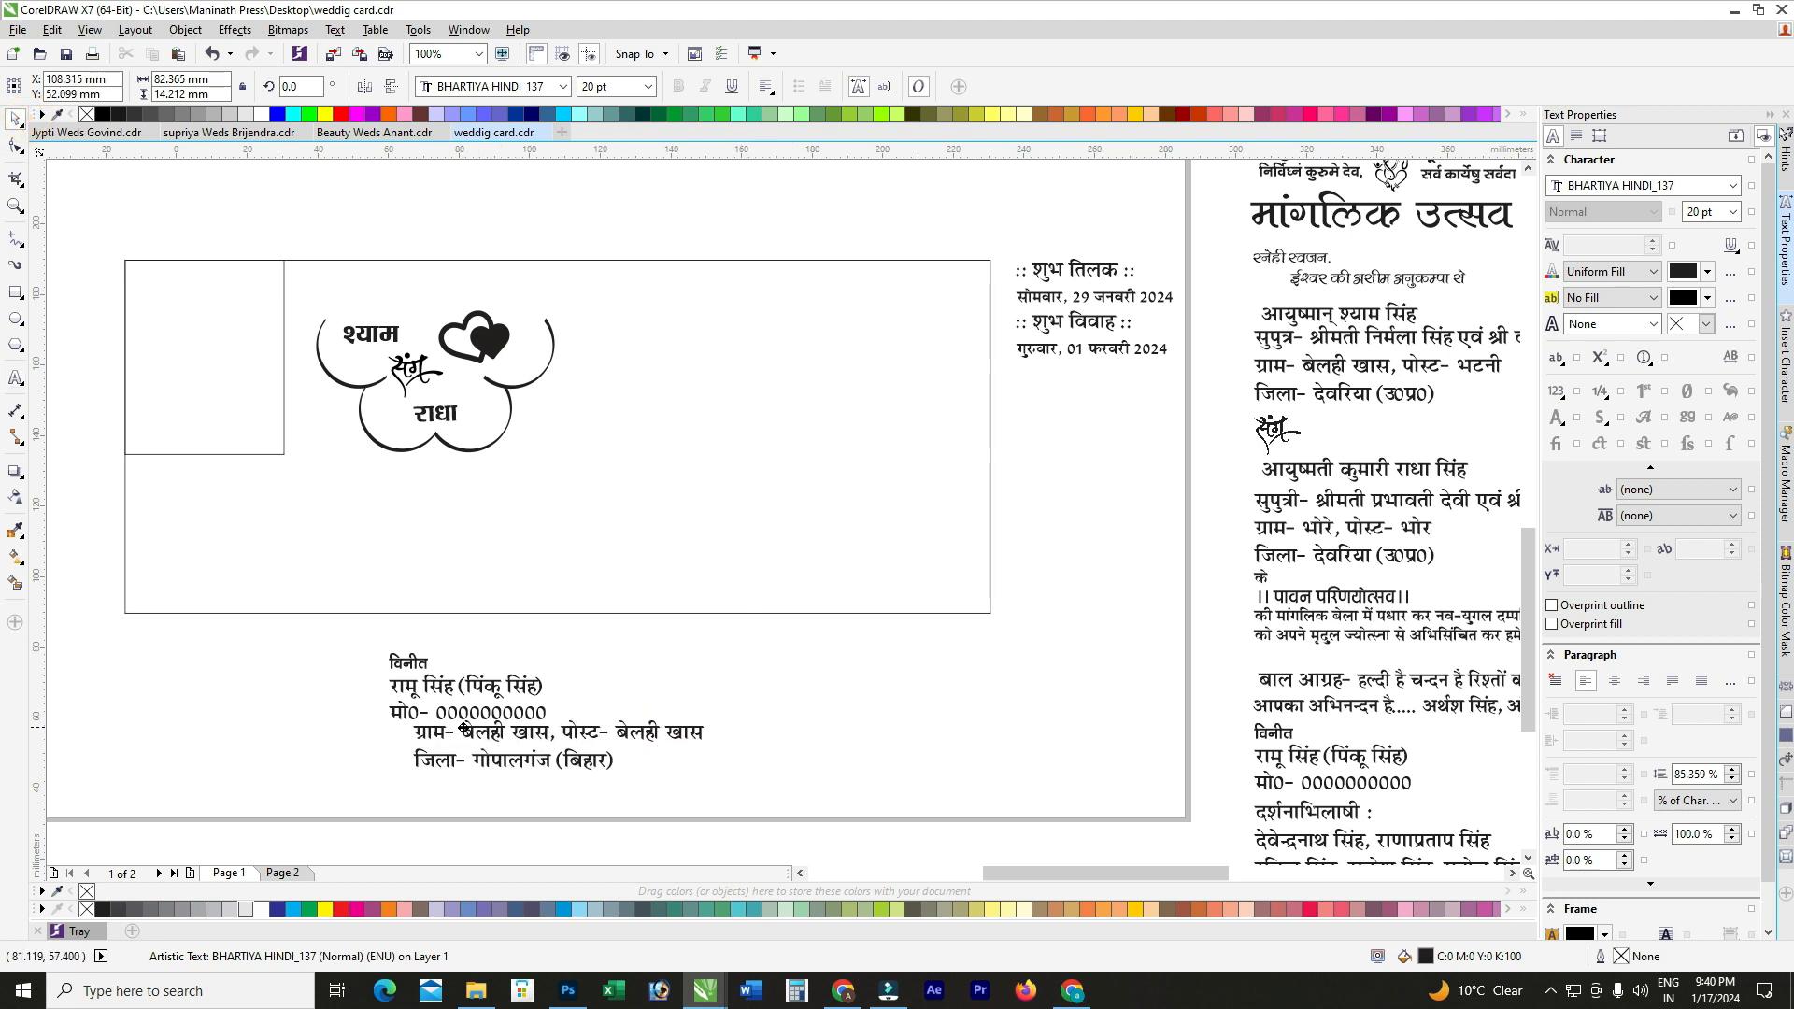
pyautogui.click(464, 716)
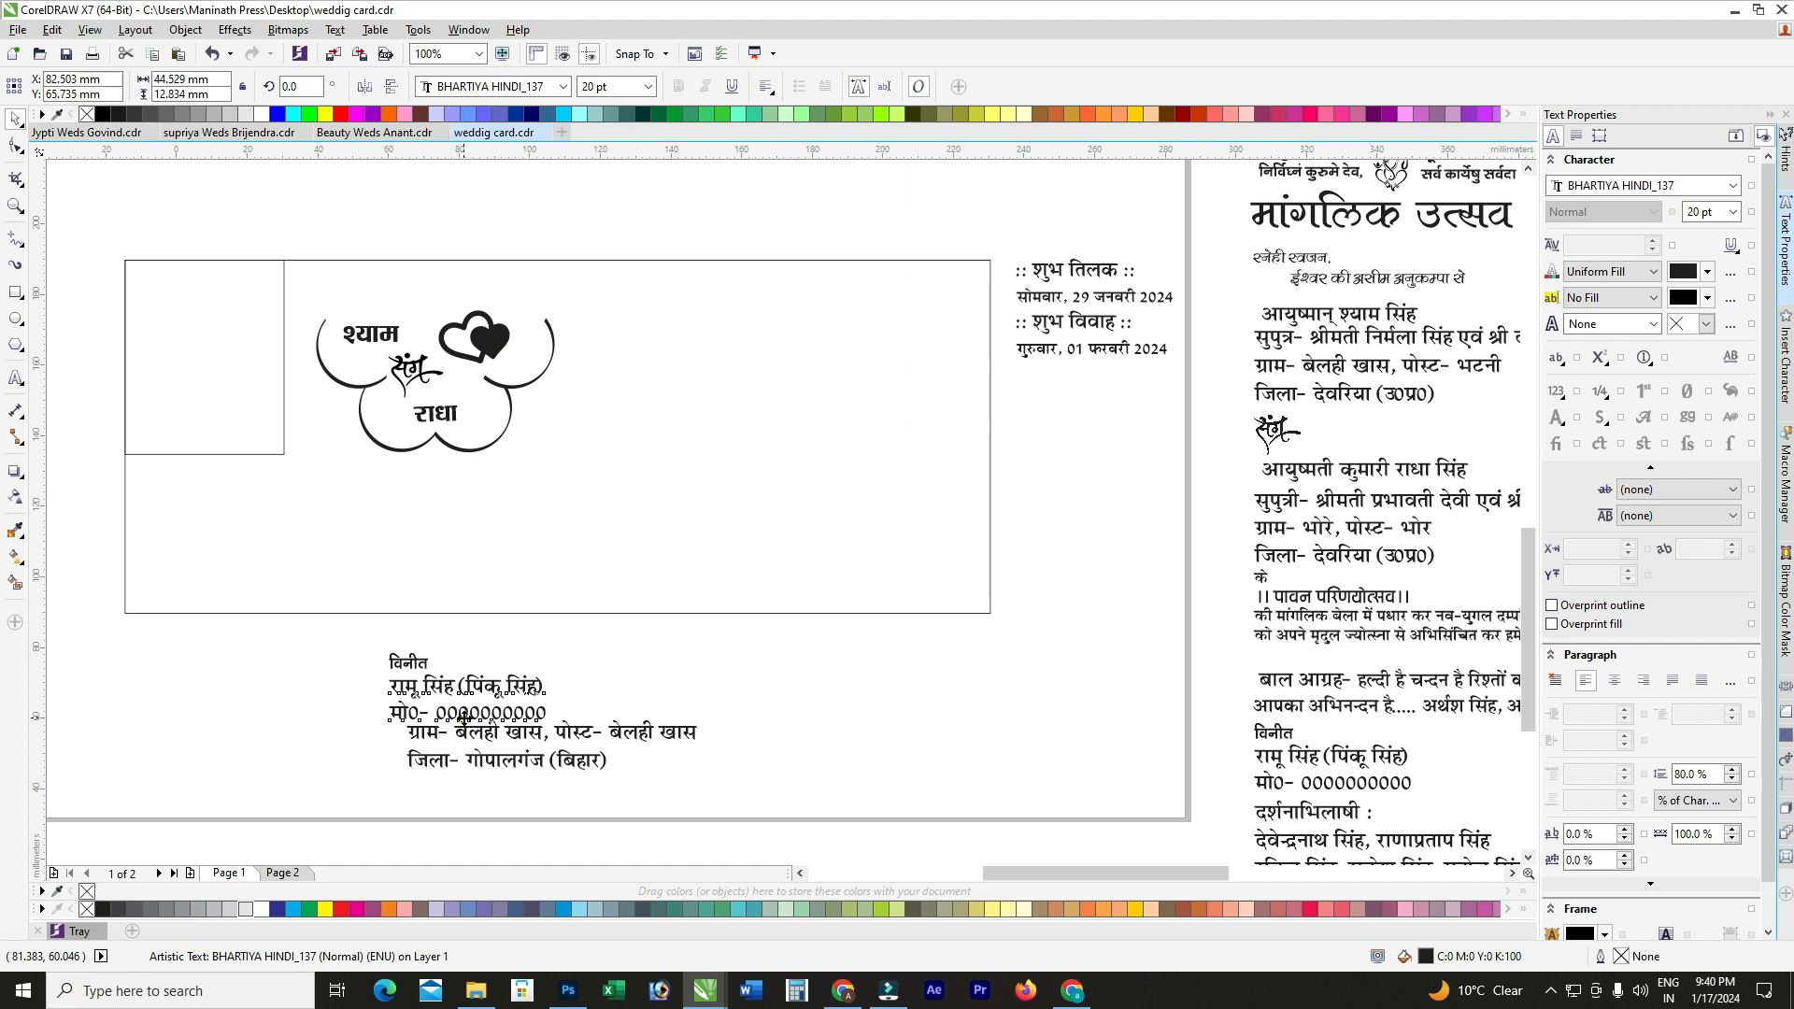
pyautogui.scroll(2, 465, 716)
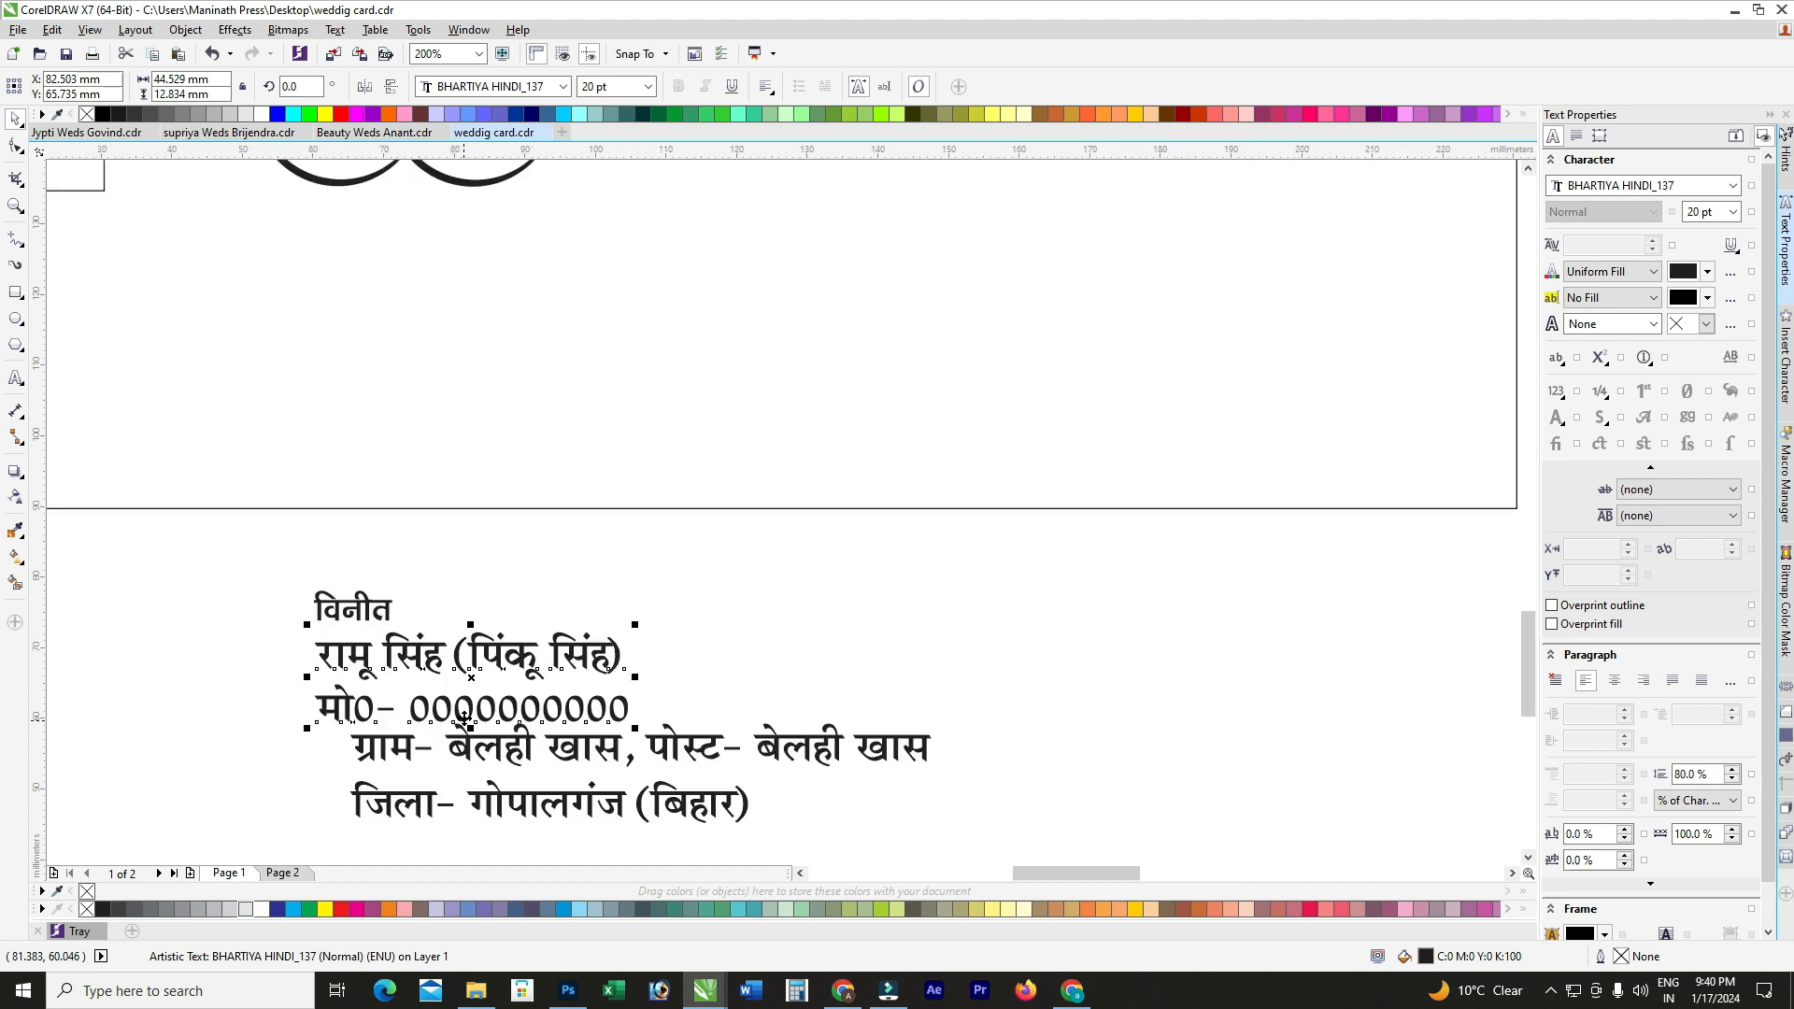
pyautogui.doubleClick(591, 696)
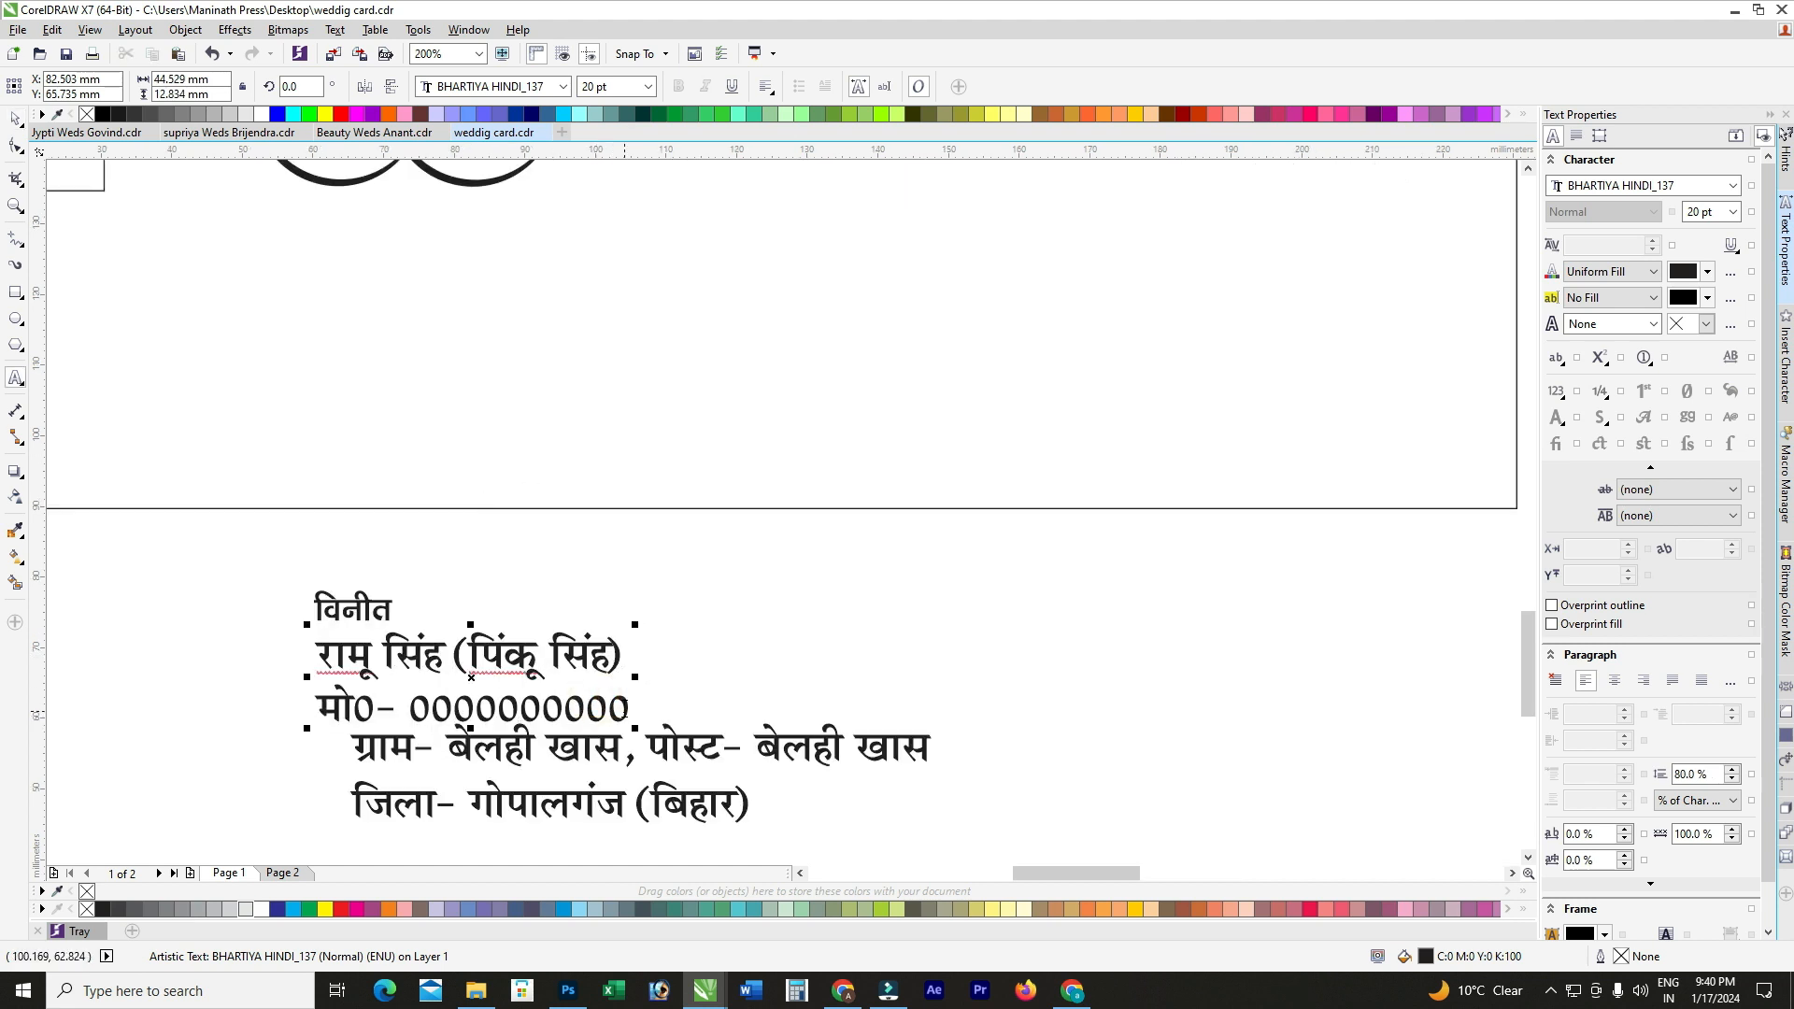
pyautogui.moveTo(635, 707); pyautogui.dragTo(280, 702)
pyautogui.press('Delete')
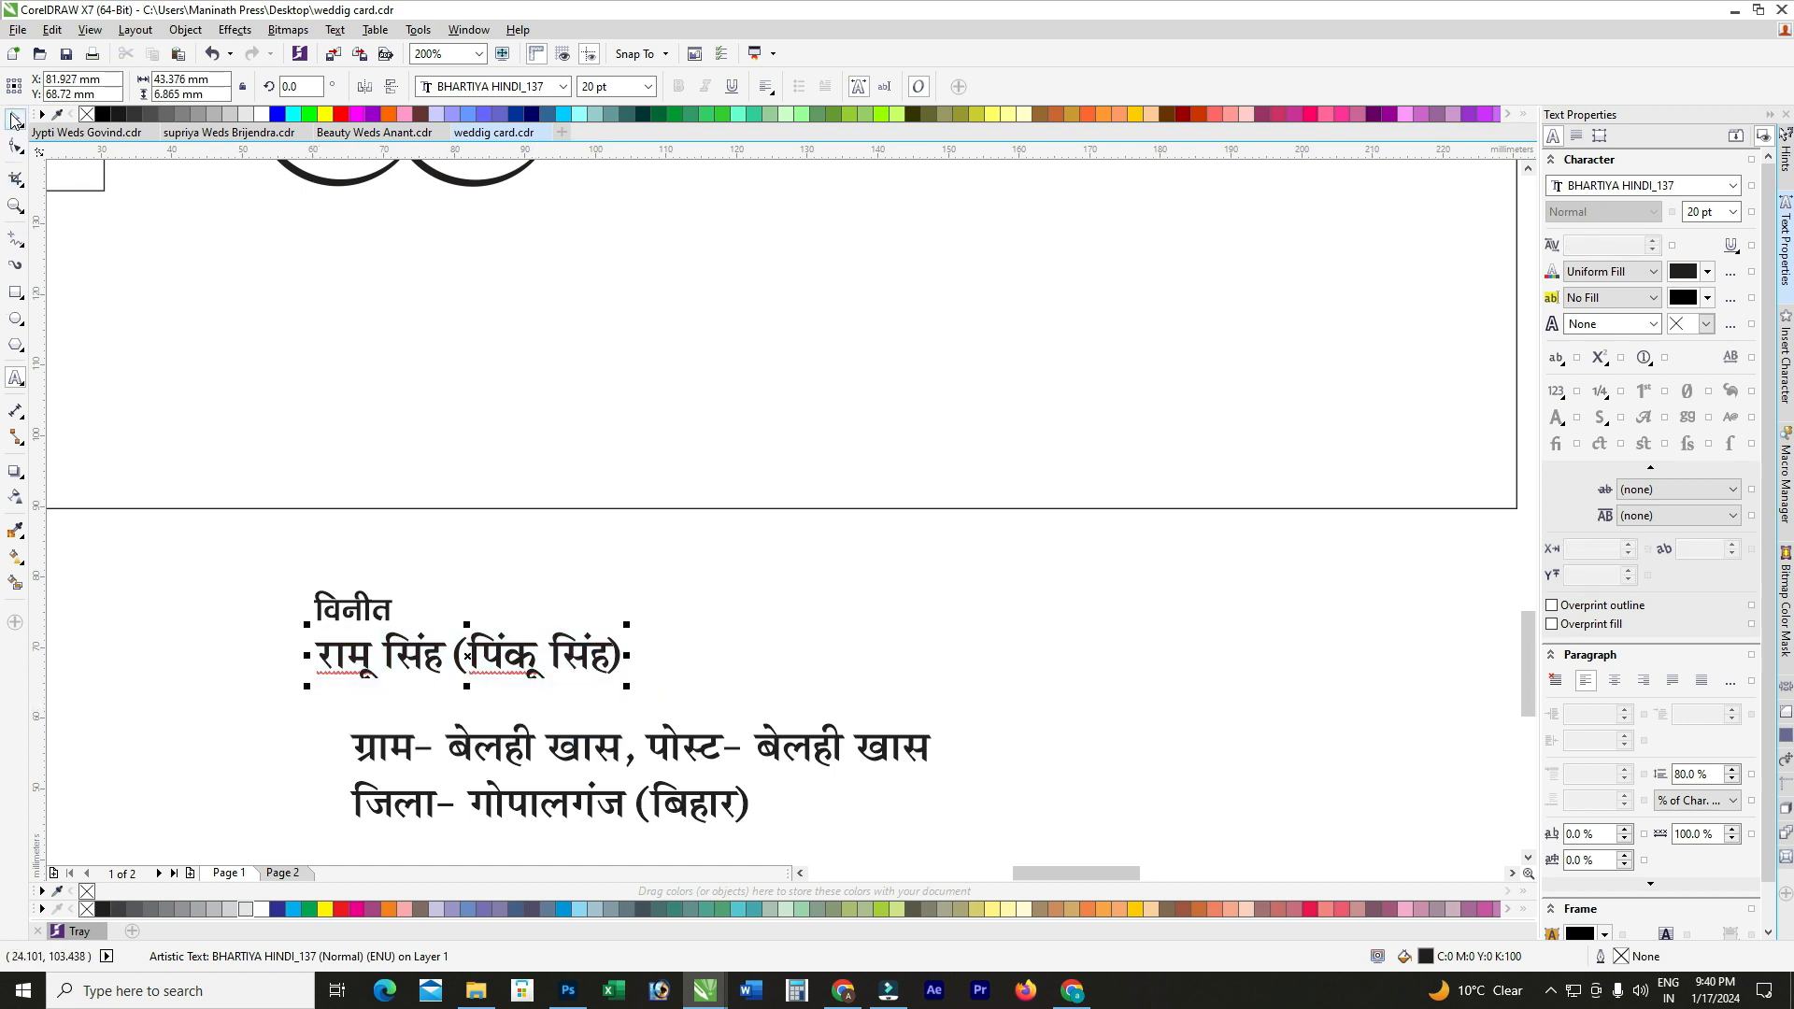
pyautogui.click(15, 120)
# Step: Reduce the word विनीत from about 16.8 pt to 14 pt
pyautogui.scroll(-1, 559, 470)
pyautogui.moveTo(836, 731); pyautogui.dragTo(255, 480)
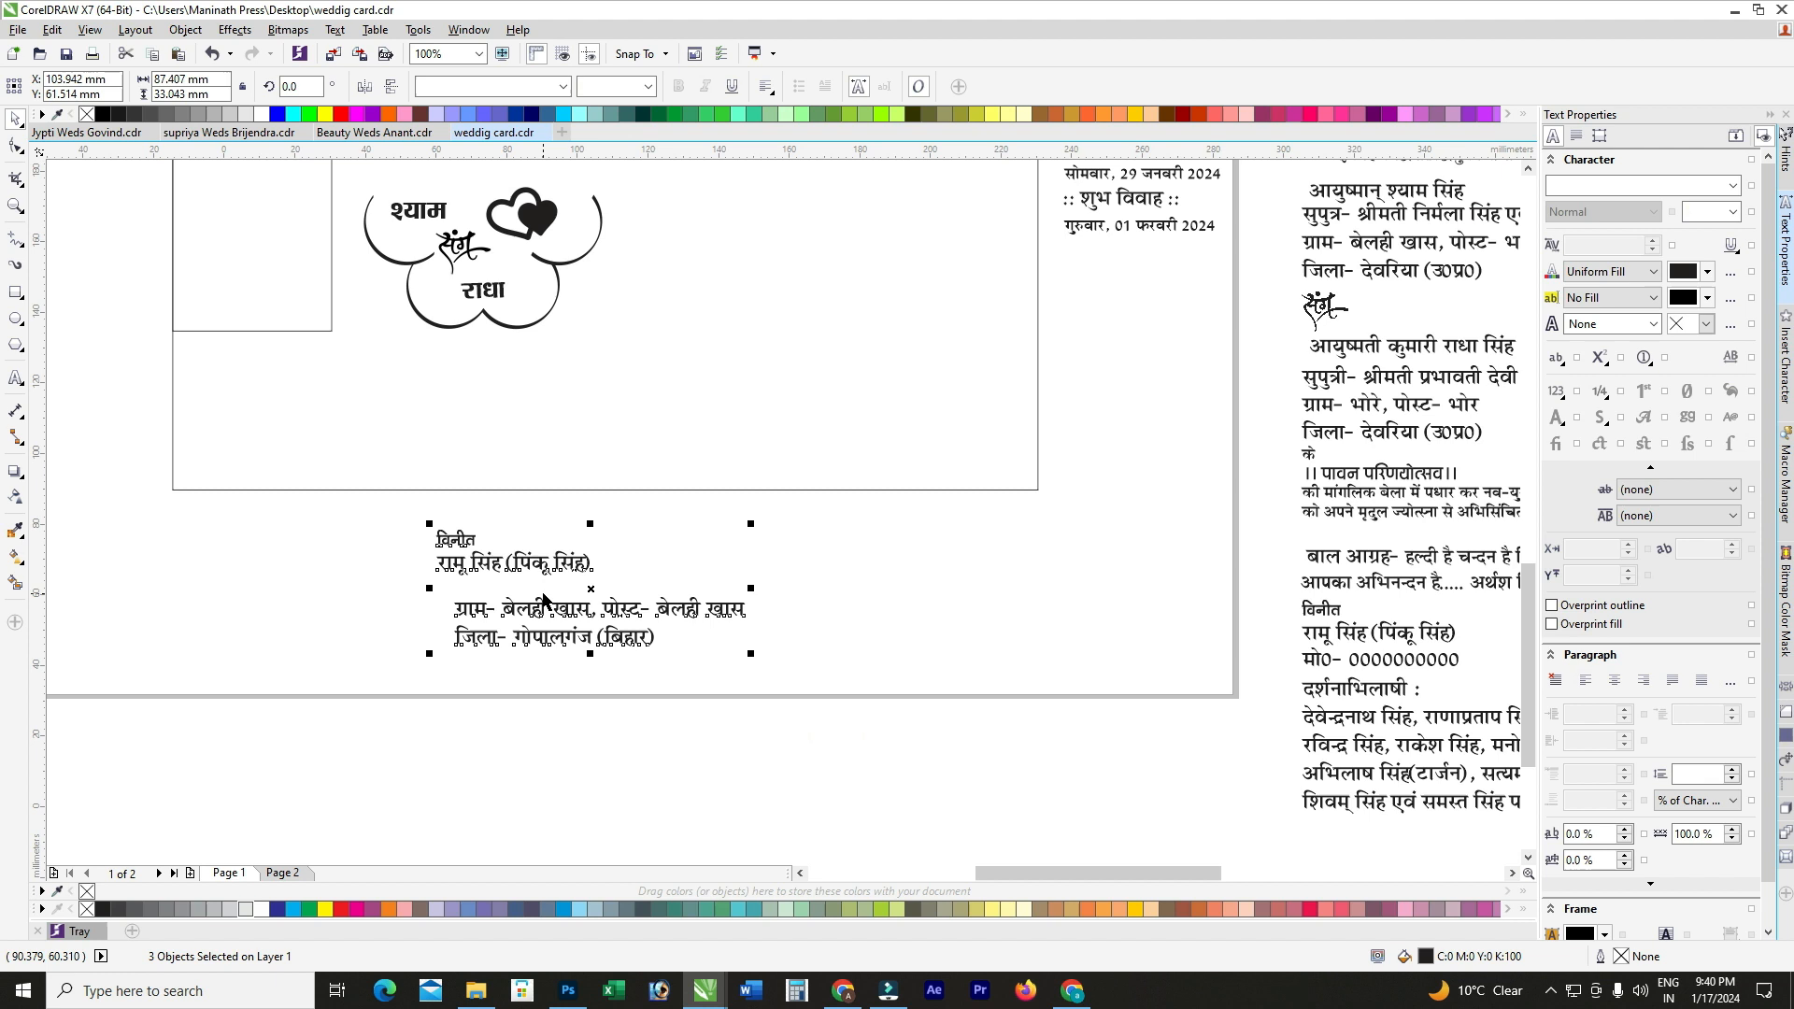
pyautogui.moveTo(535, 560); pyautogui.dragTo(360, 500)
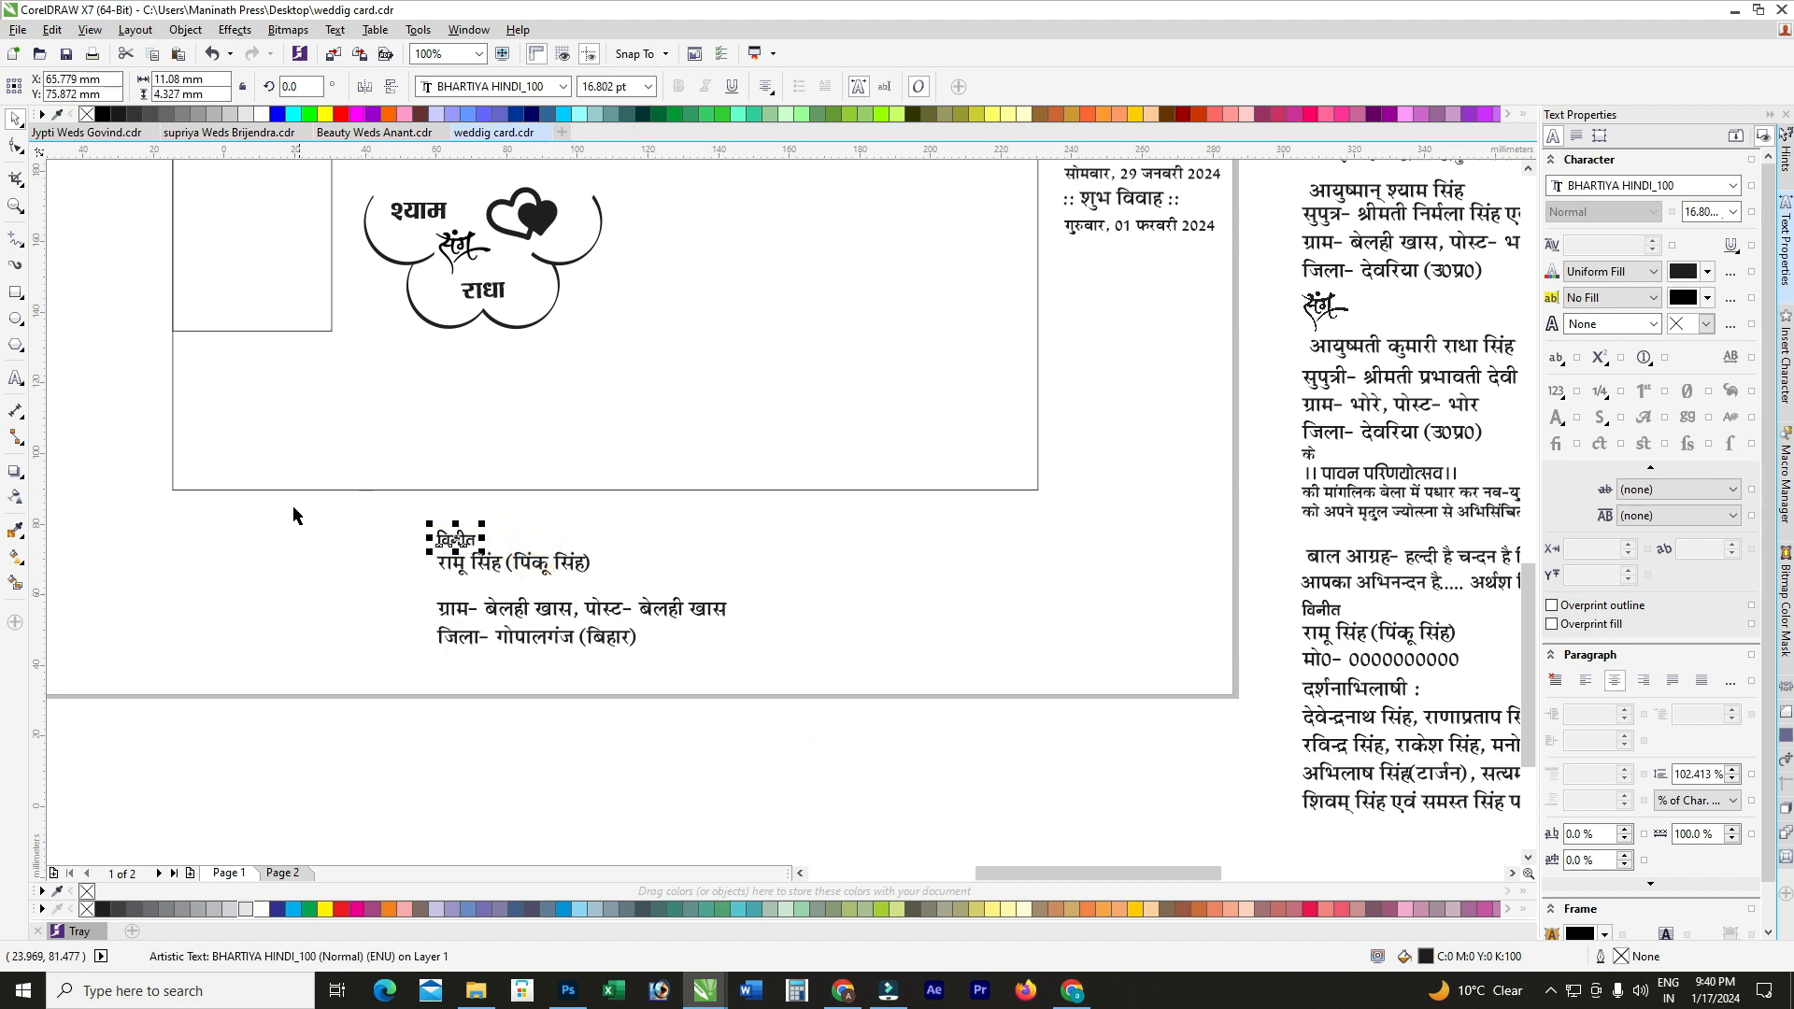
pyautogui.scroll(-1, 288, 398)
pyautogui.scroll(1, 238, 393)
pyautogui.click(371, 620)
pyautogui.scroll(1, 499, 541)
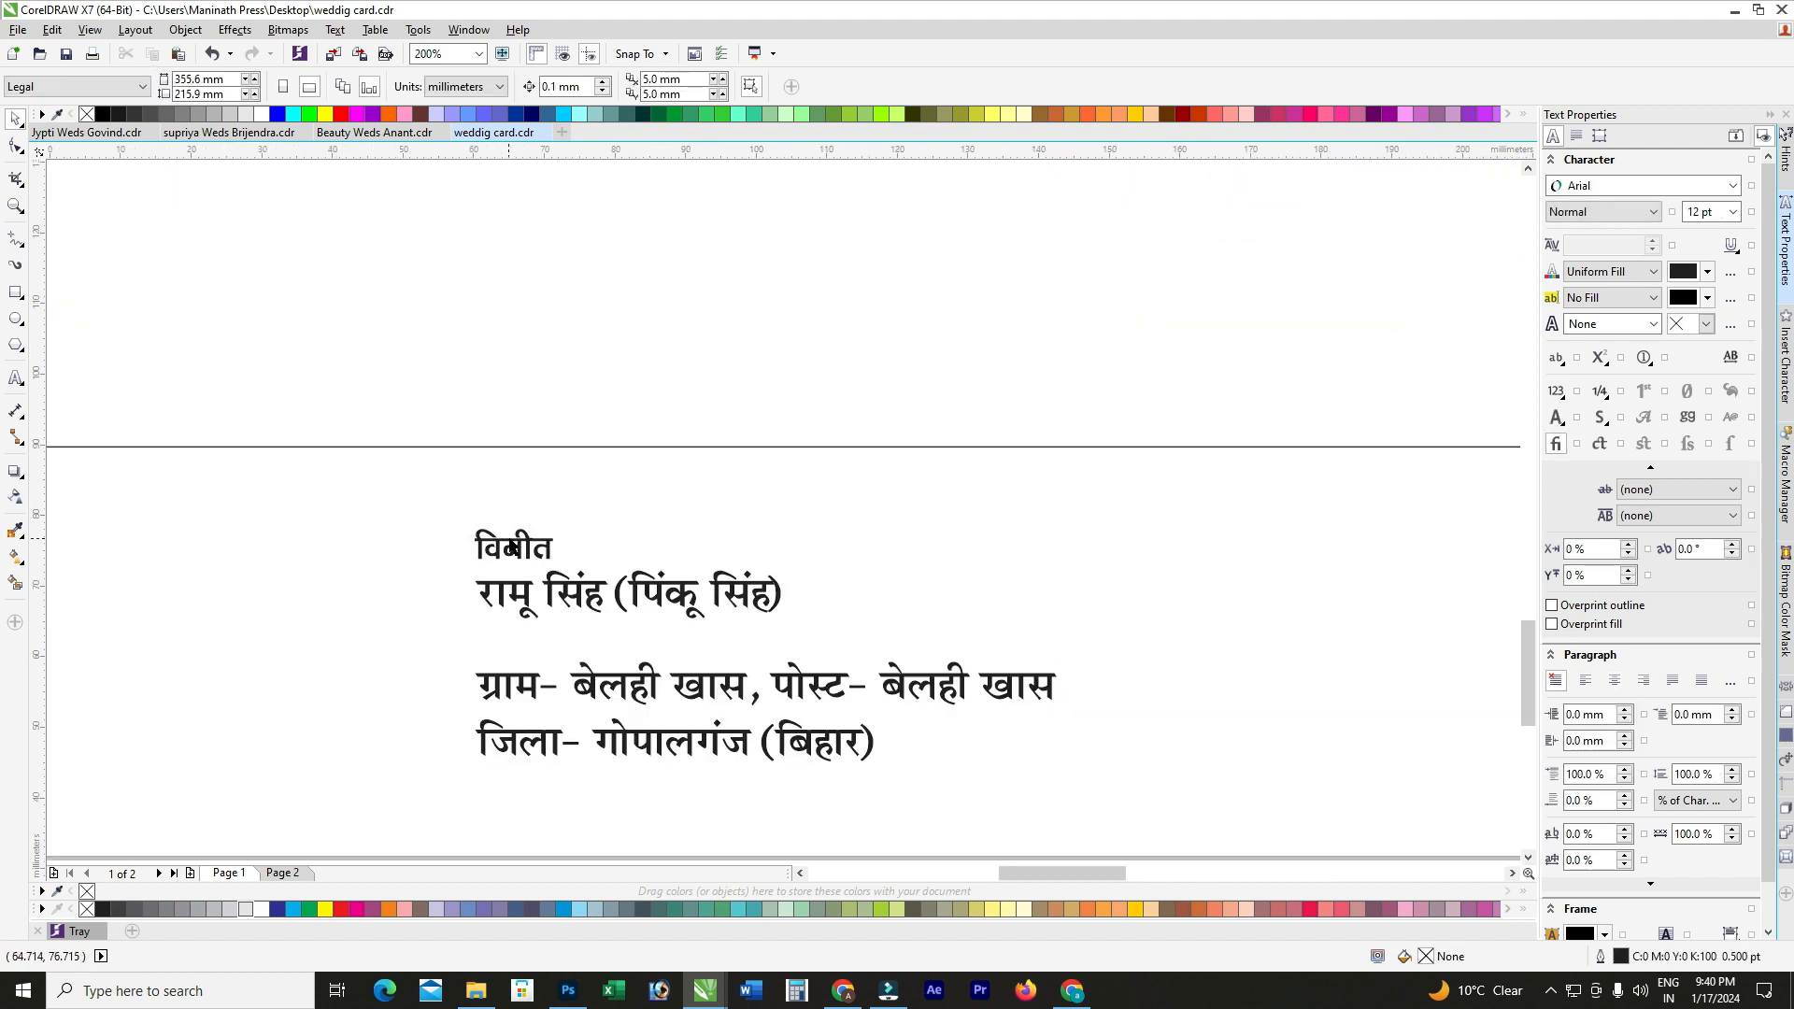
pyautogui.click(521, 540)
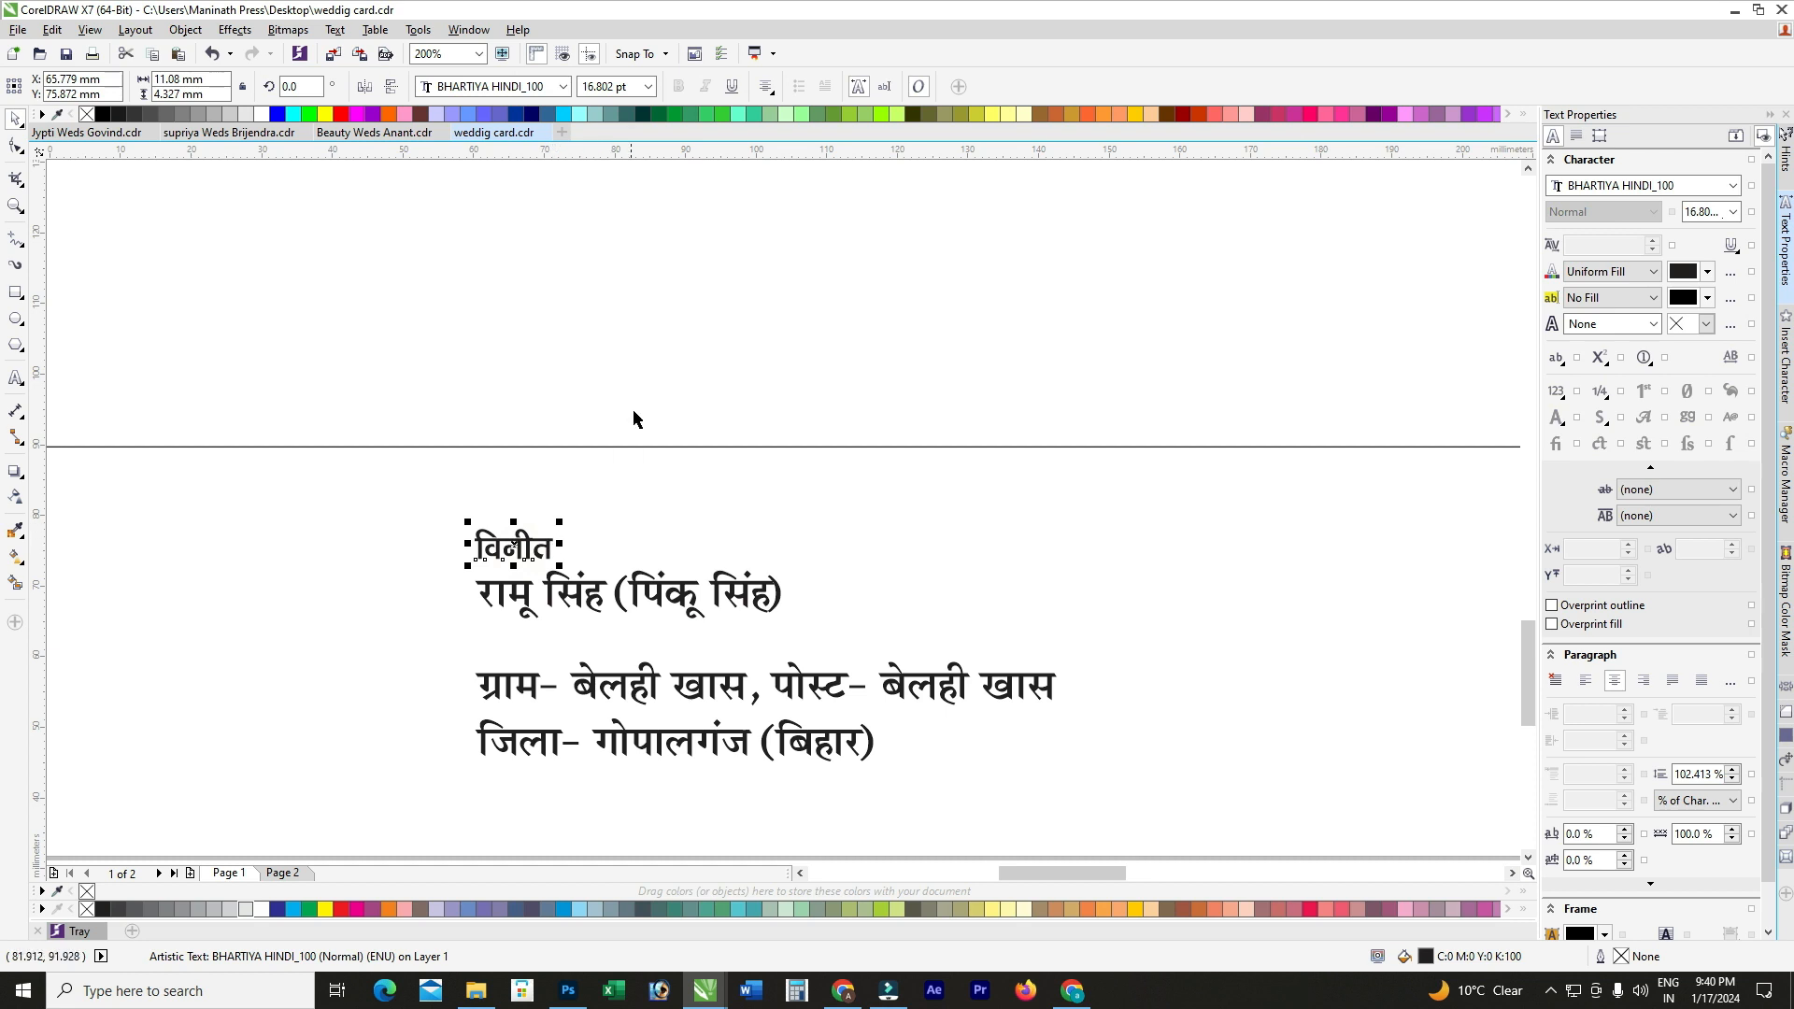
pyautogui.click(634, 87)
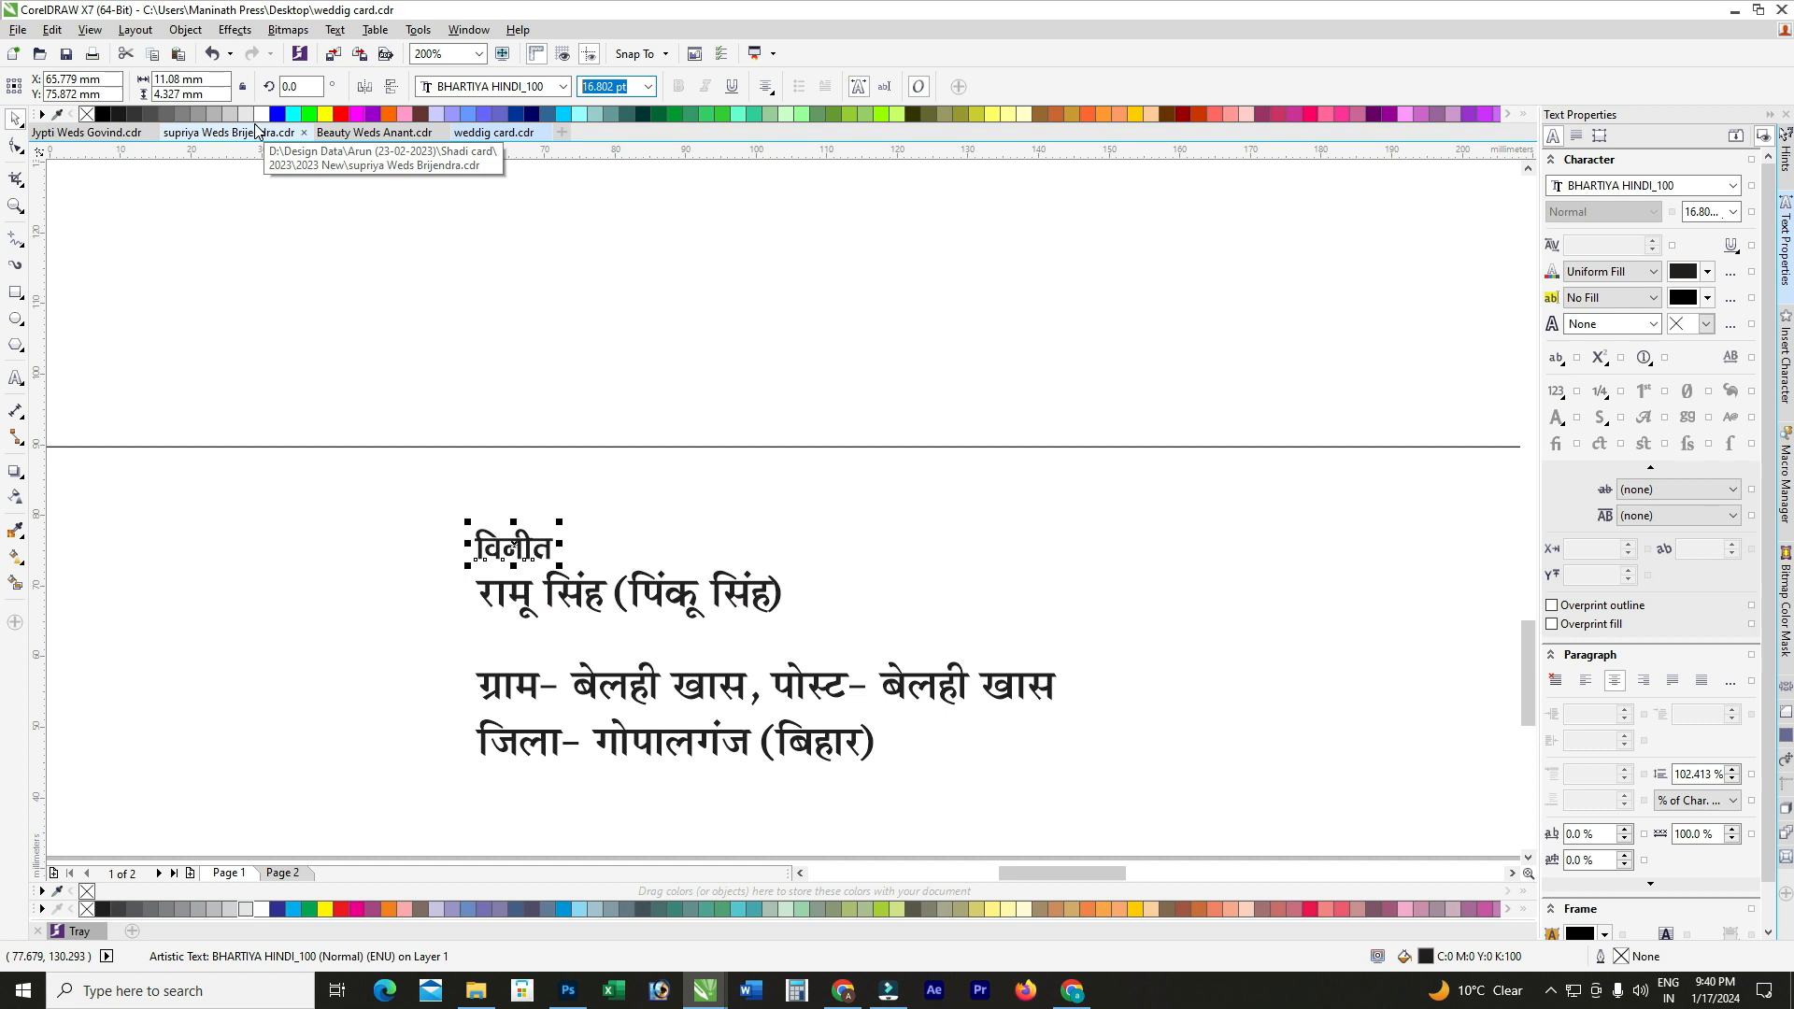
pyautogui.write('14')
pyautogui.press('Return')
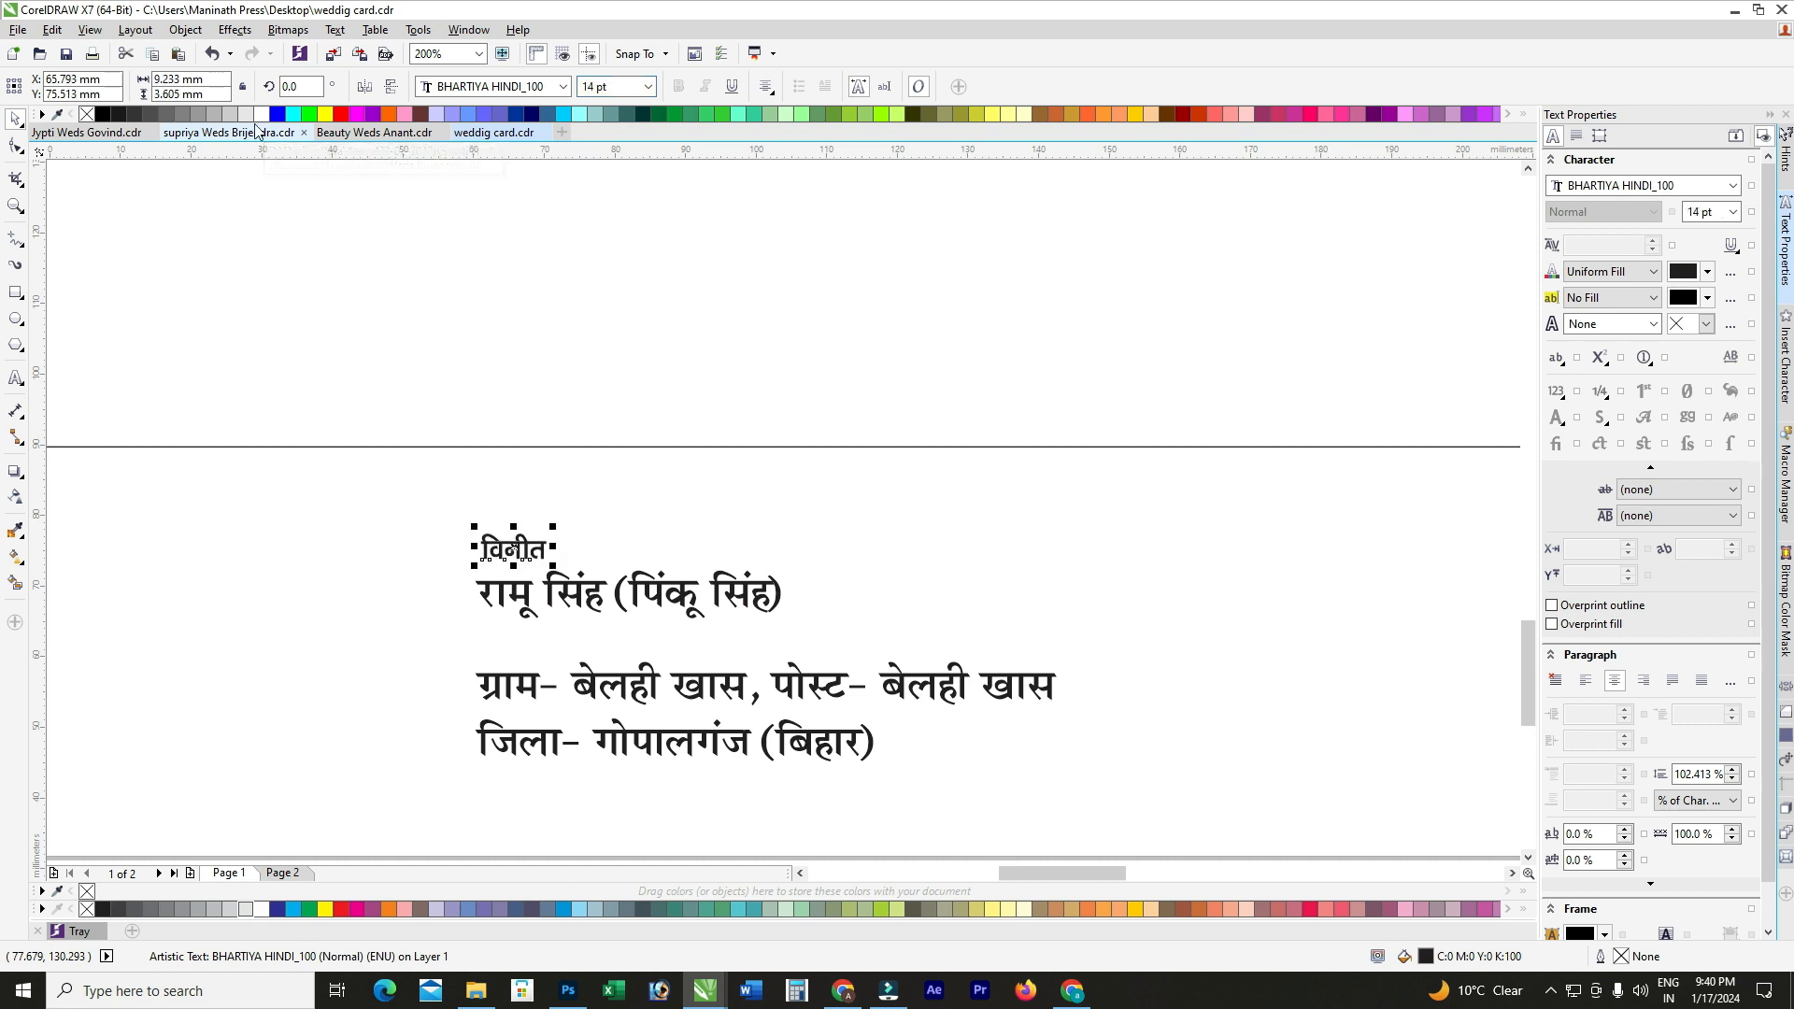
pyautogui.scroll(1, 542, 552)
pyautogui.doubleClick(544, 537)
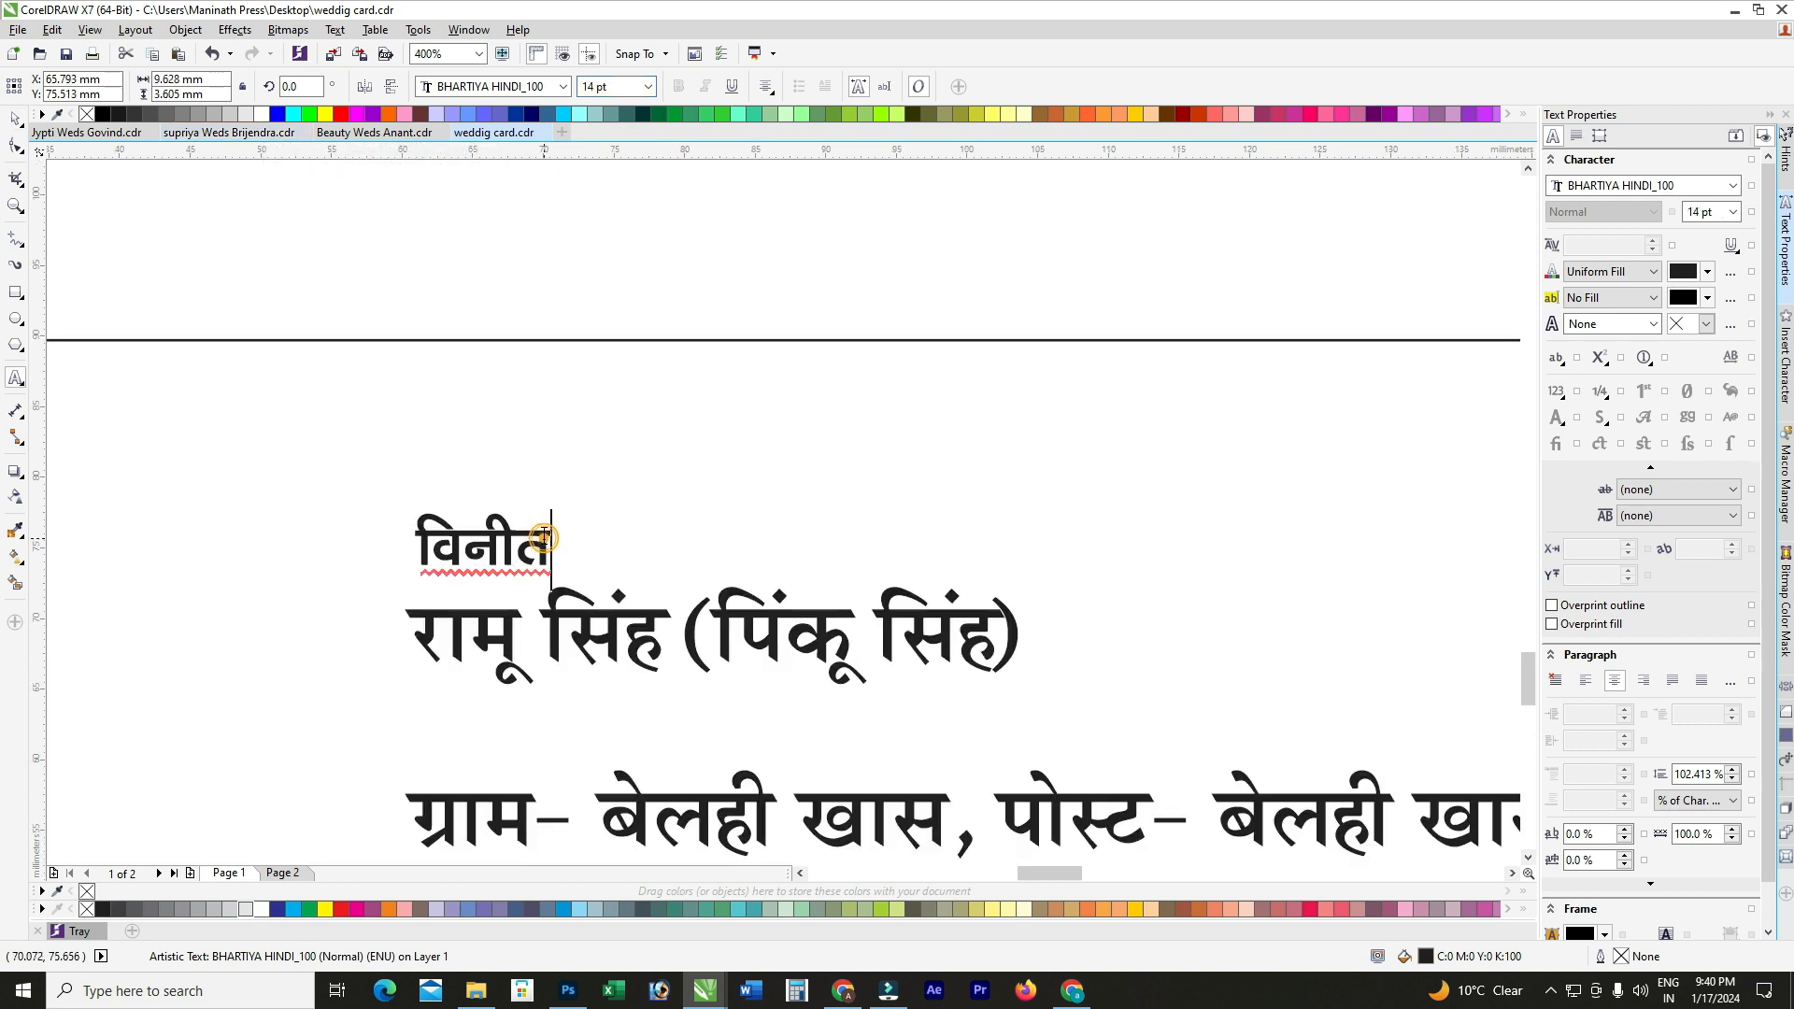
# Step: Change the heading विनीत to प्रेषक-
pyautogui.doubleClick(543, 533)
pyautogui.write("प्रेषक'")
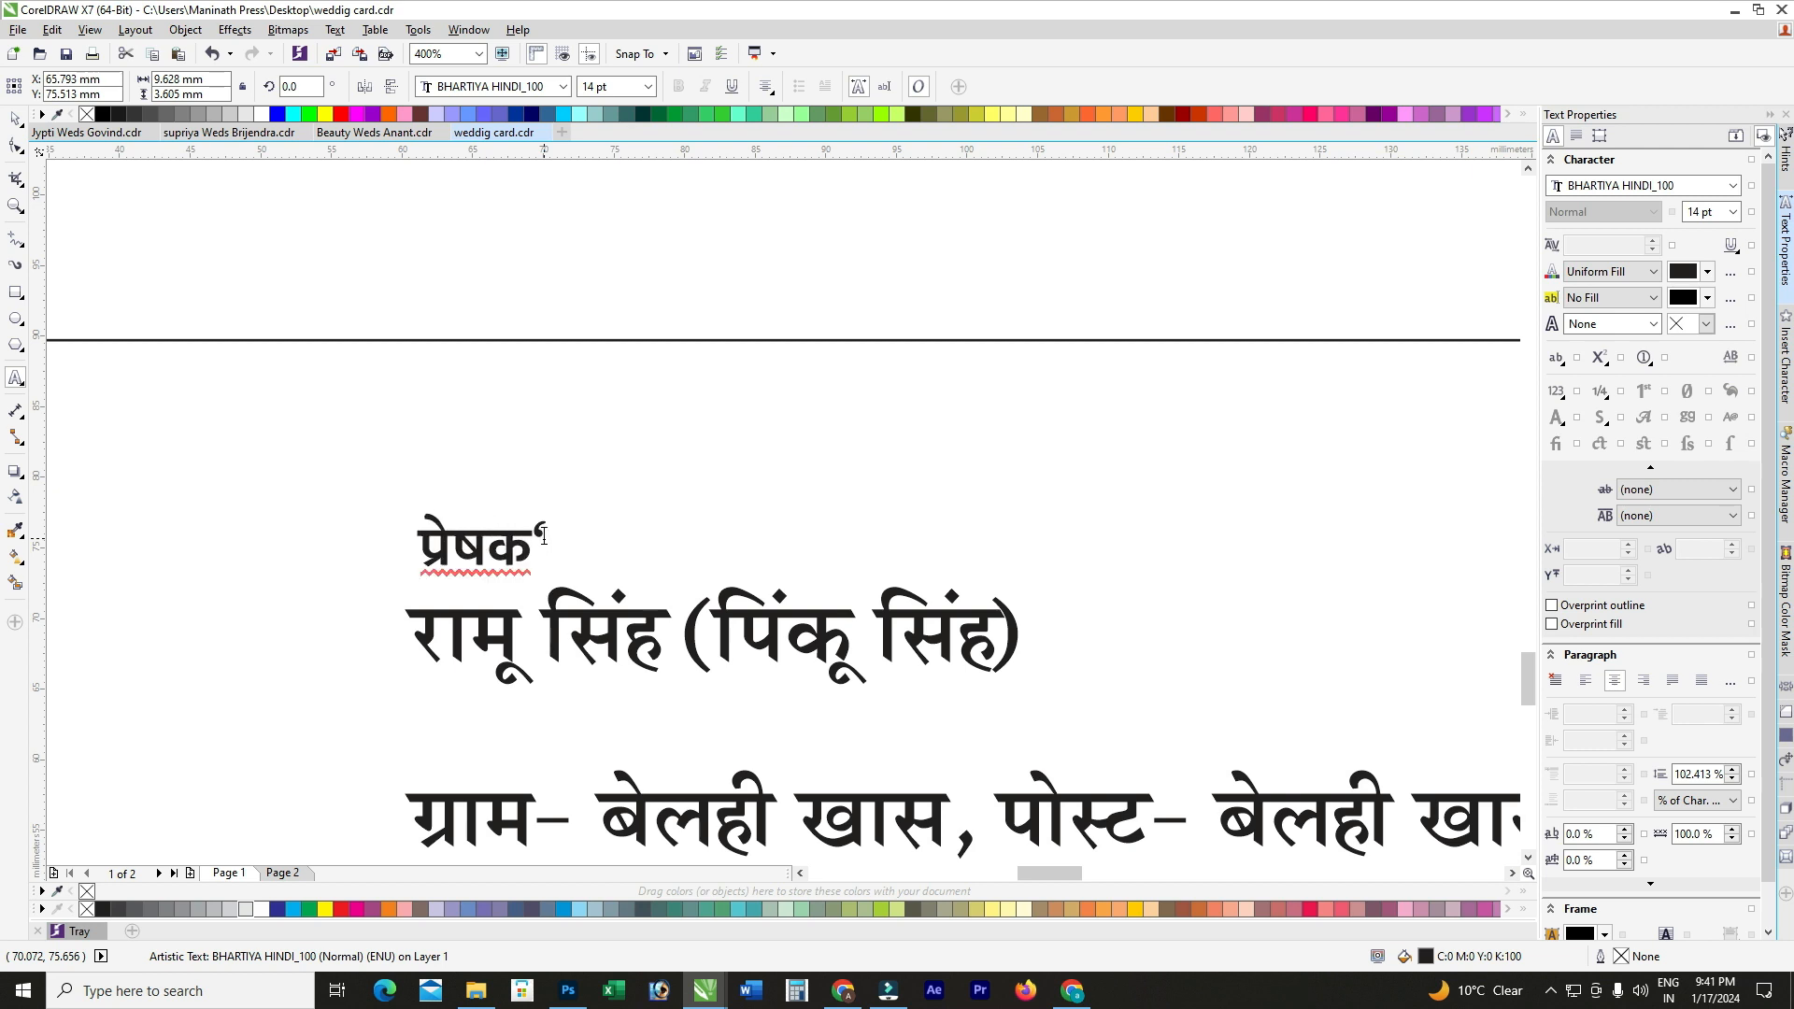
pyautogui.press('BackSpace')
pyautogui.write('-')
pyautogui.press('Escape')
# Step: Retype the name line as the sender's name in the BHARTIYA HINDI_053 font
pyautogui.click(573, 646)
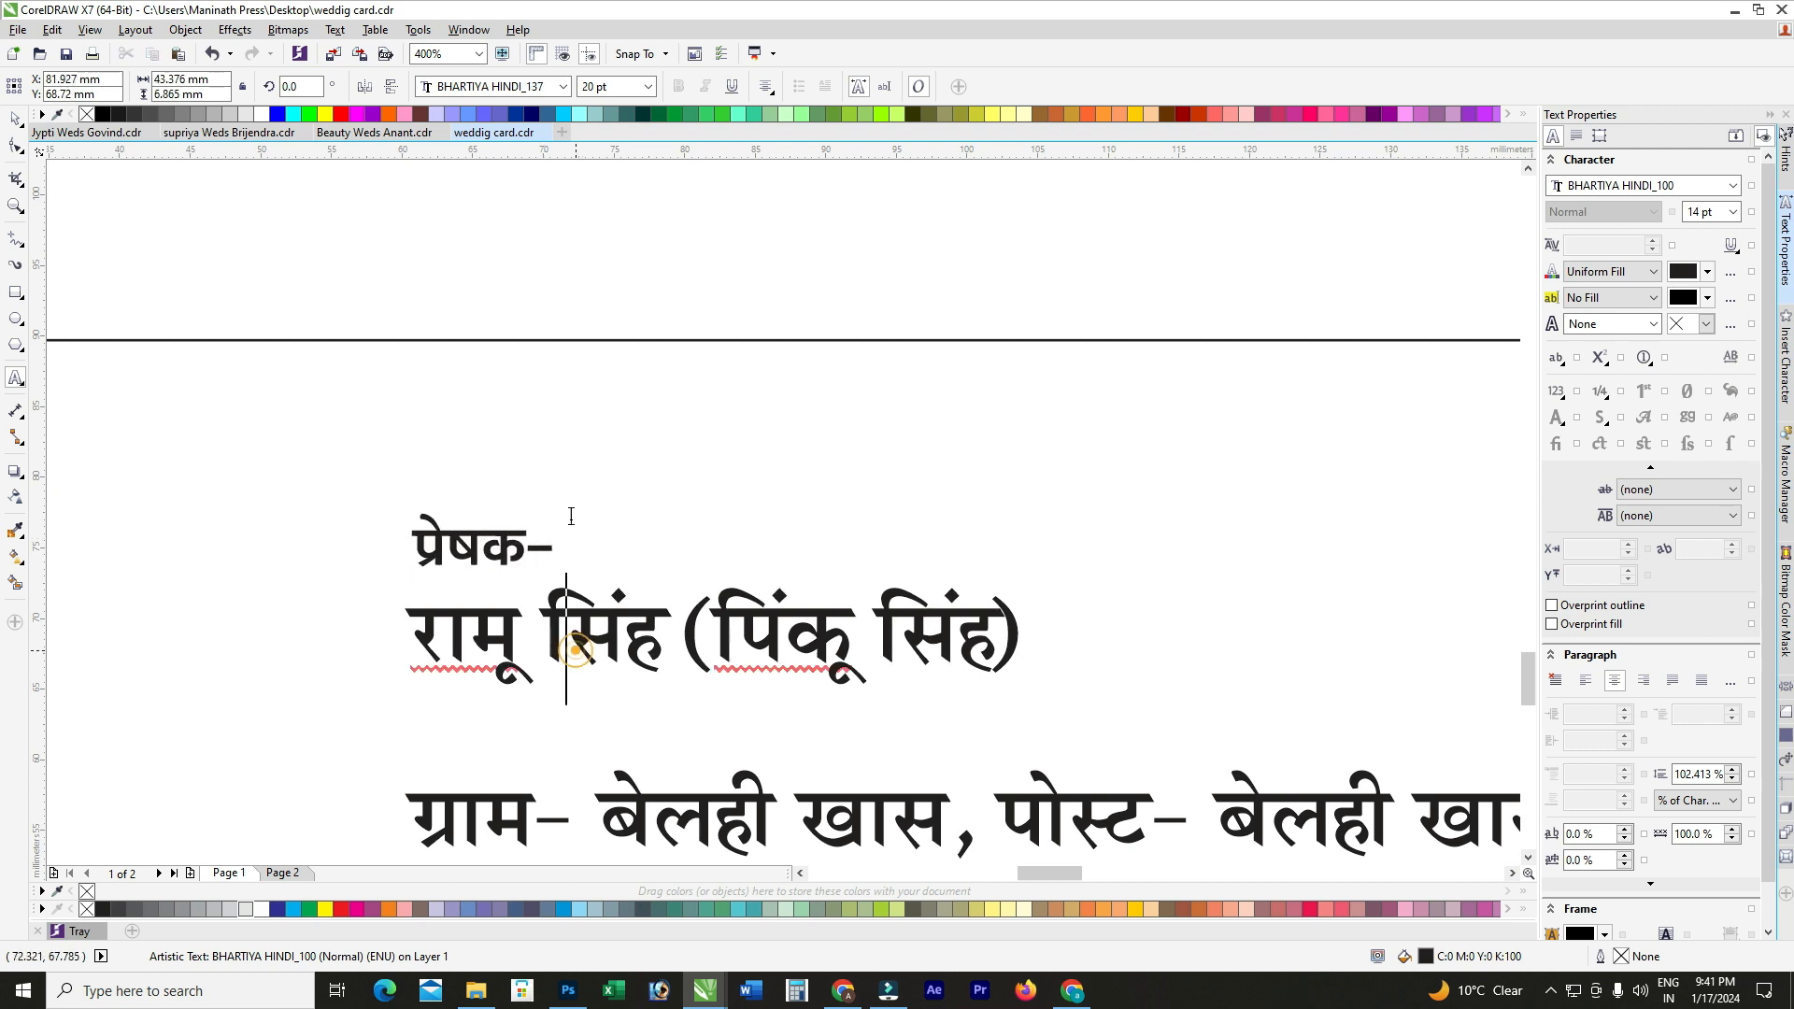
pyautogui.scroll(-1, 571, 517)
pyautogui.scroll(1, 679, 561)
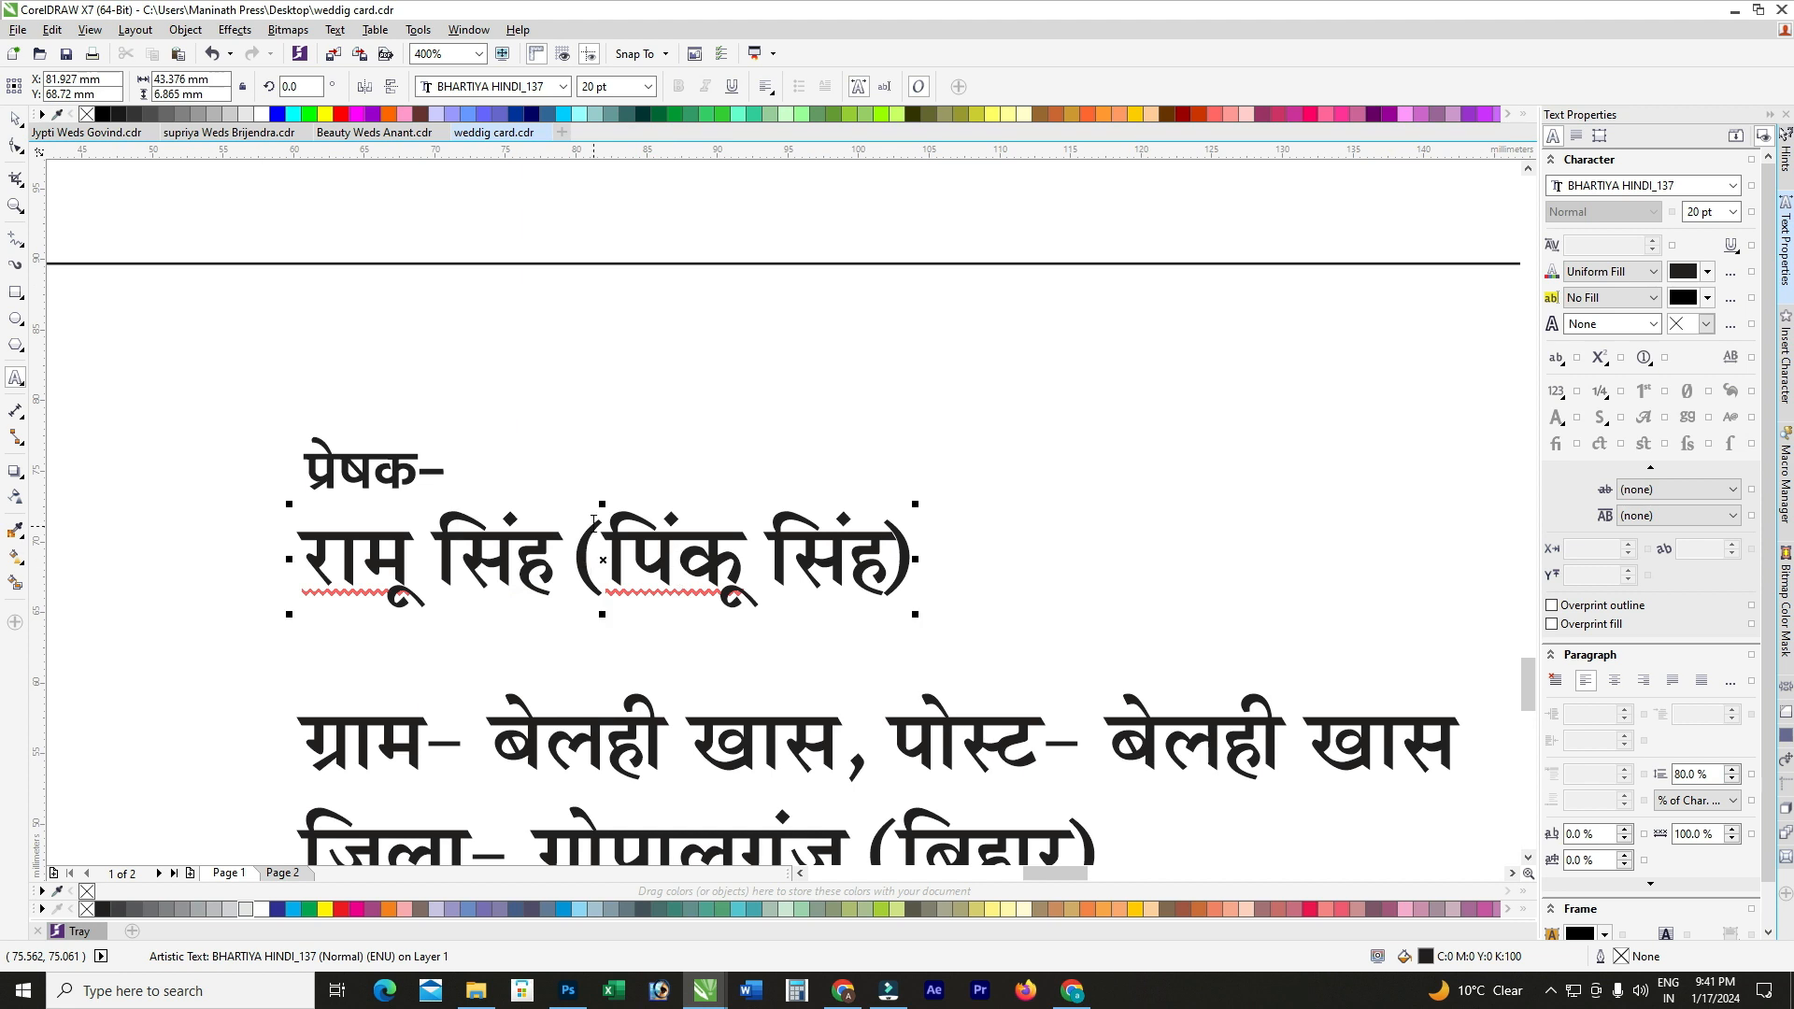
pyautogui.scroll(-1, 594, 520)
pyautogui.hotkey('ctrl', 'a')
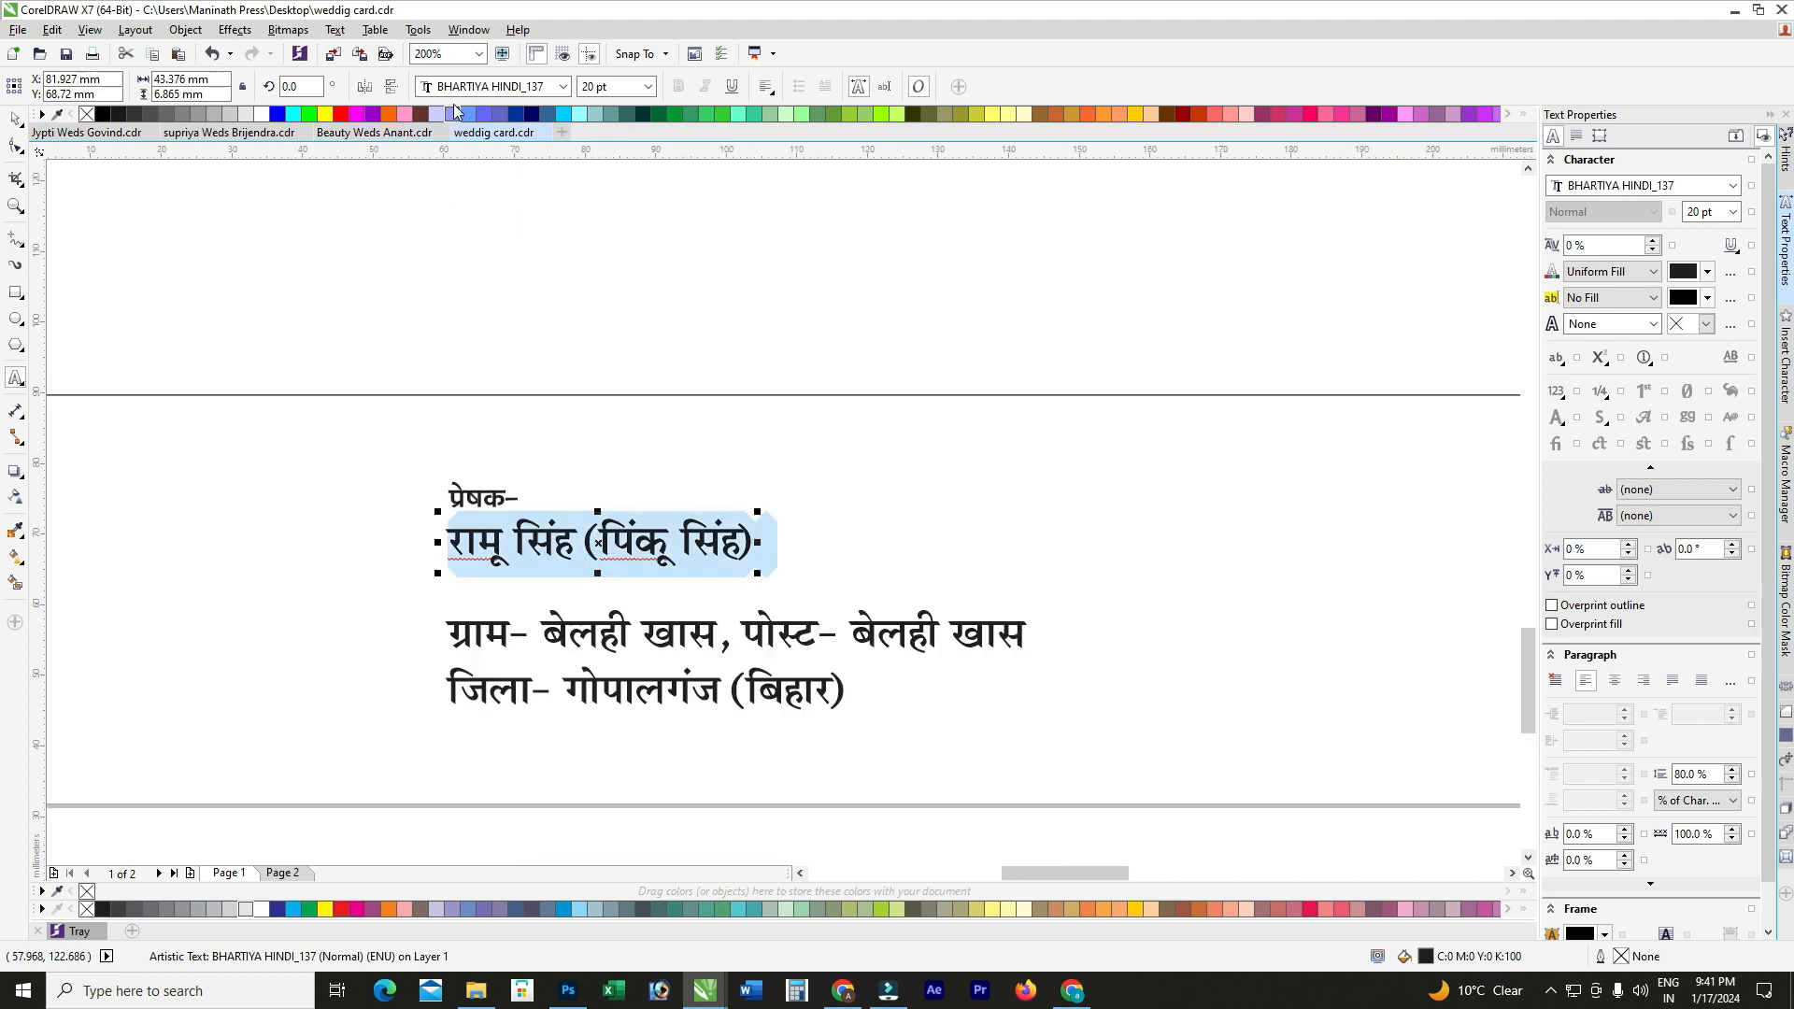
pyautogui.click(459, 87)
pyautogui.click(510, 200)
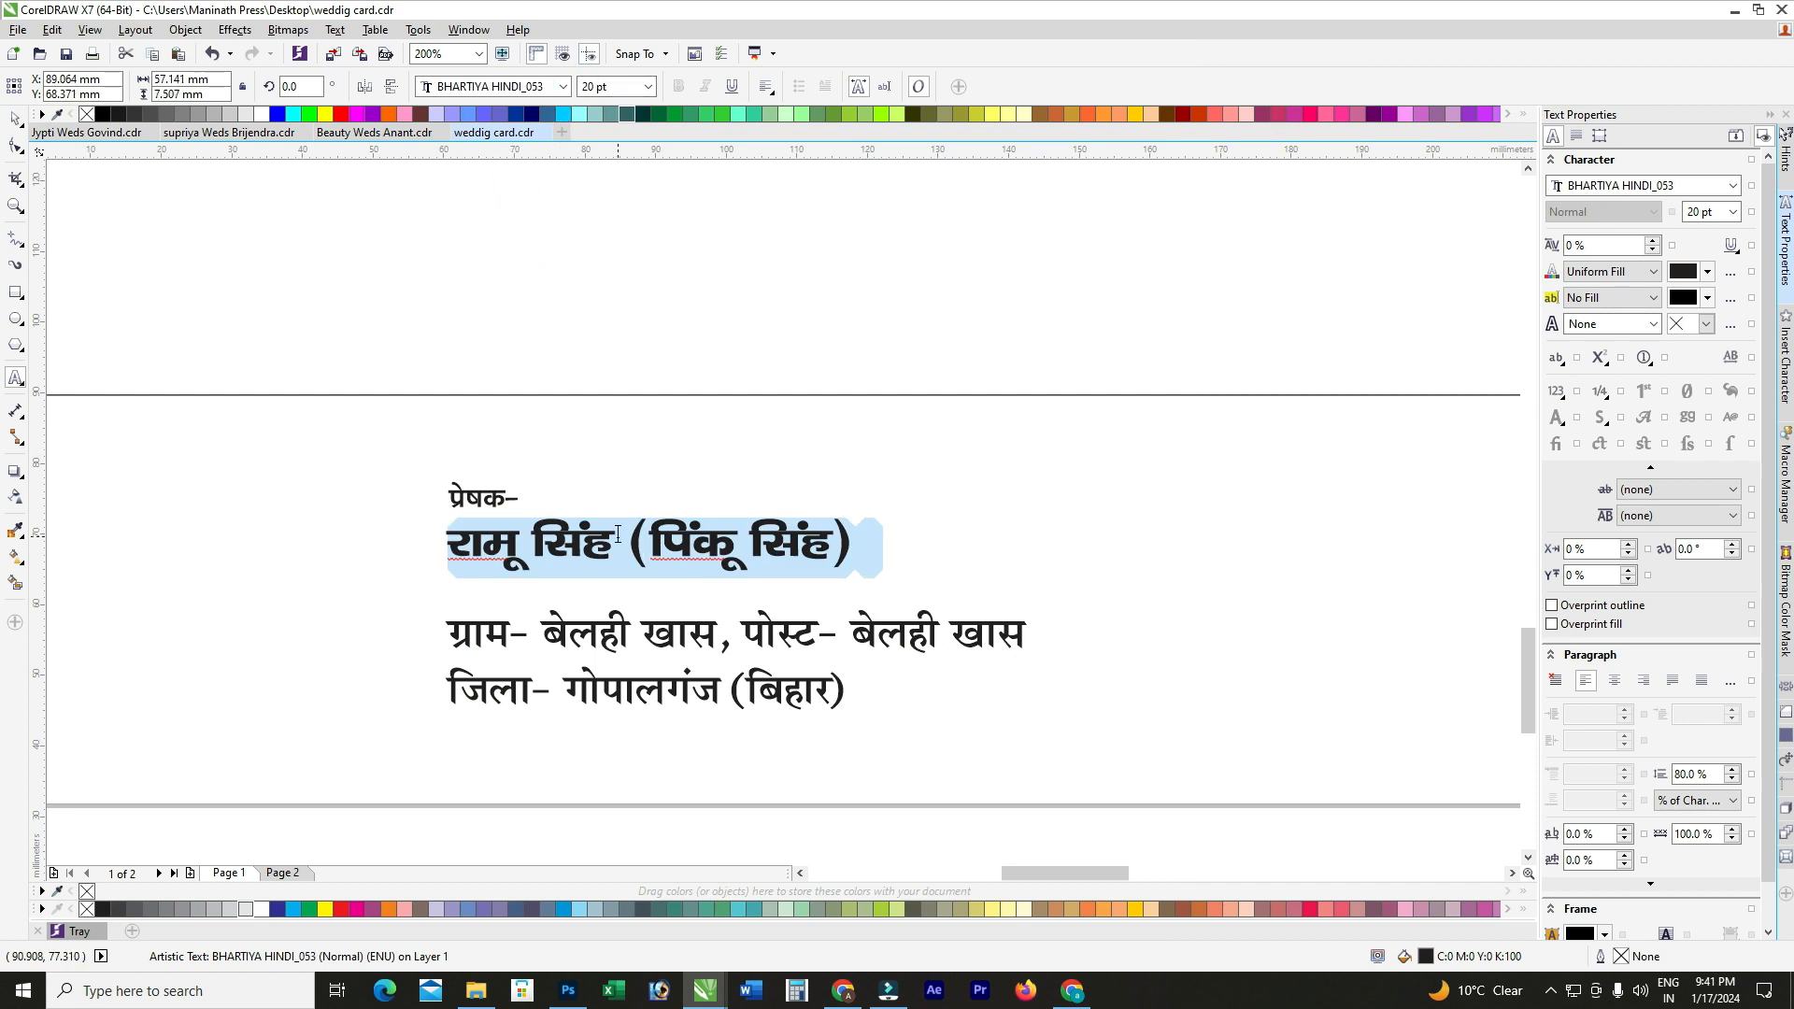
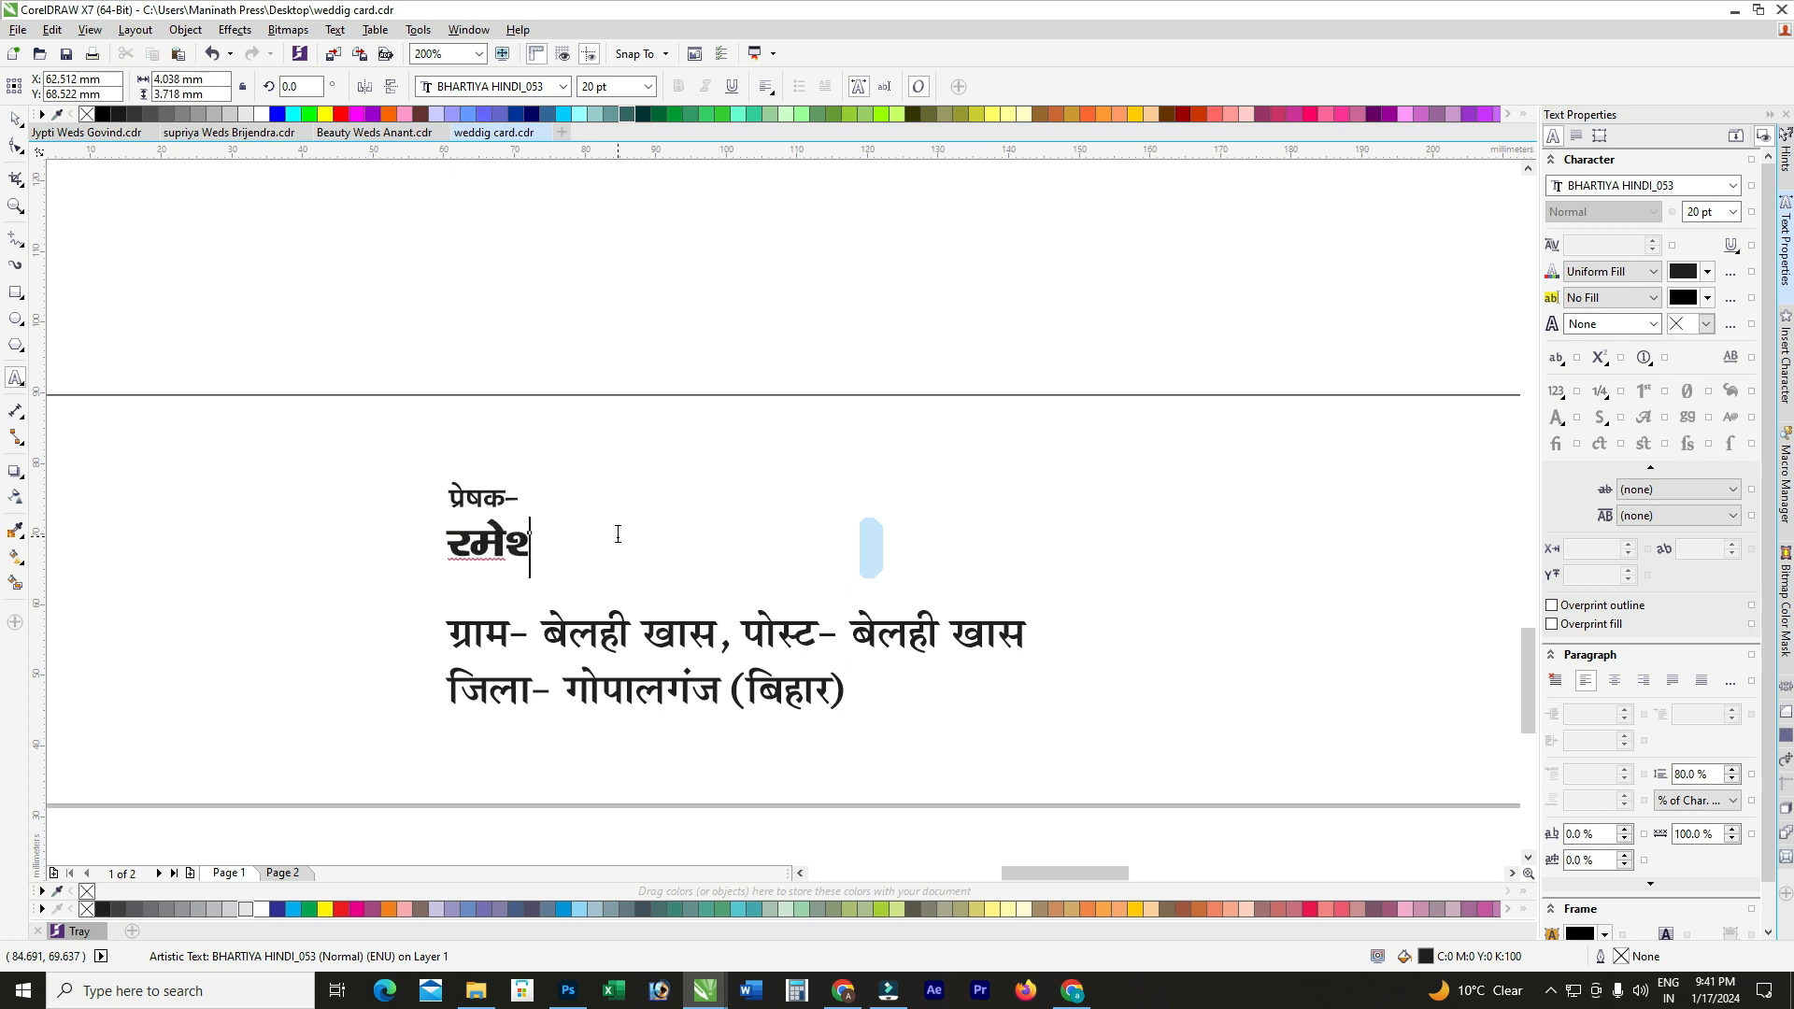
pyautogui.hotkey('ctrl', 'space')
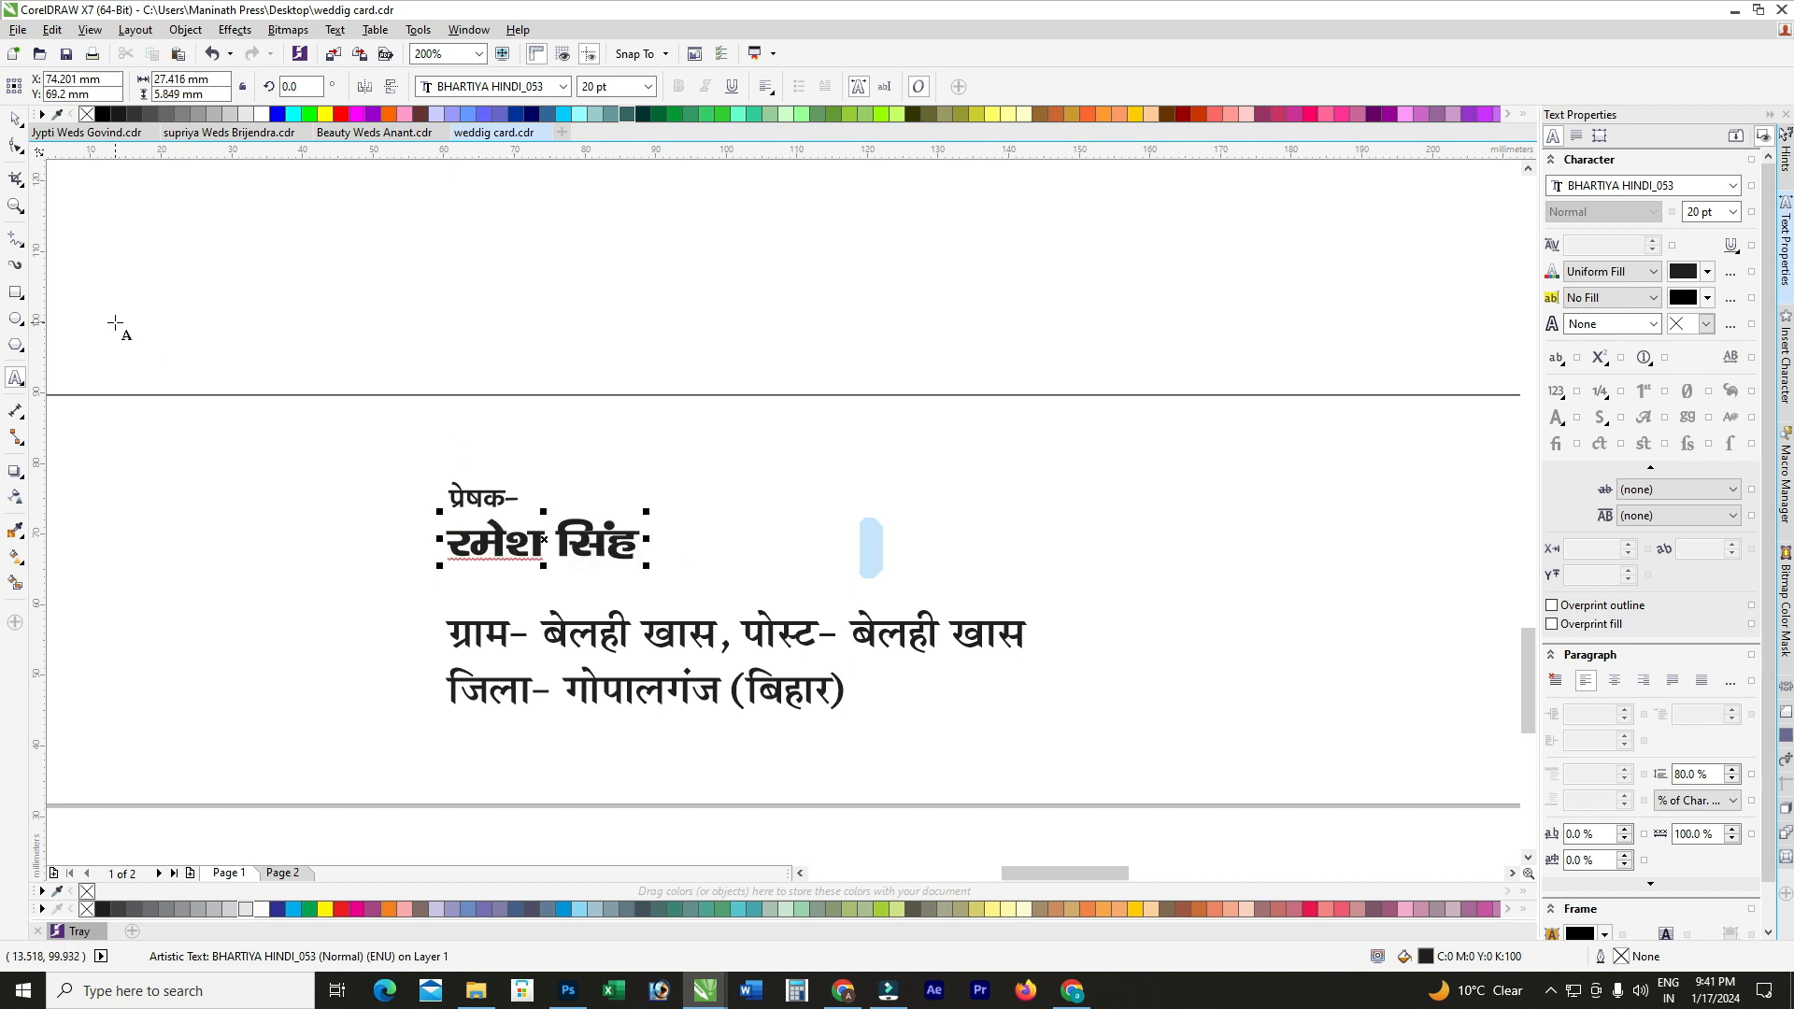
# Step: Enlarge the sender's name to 22 pt
pyautogui.scroll(2, 632, 514)
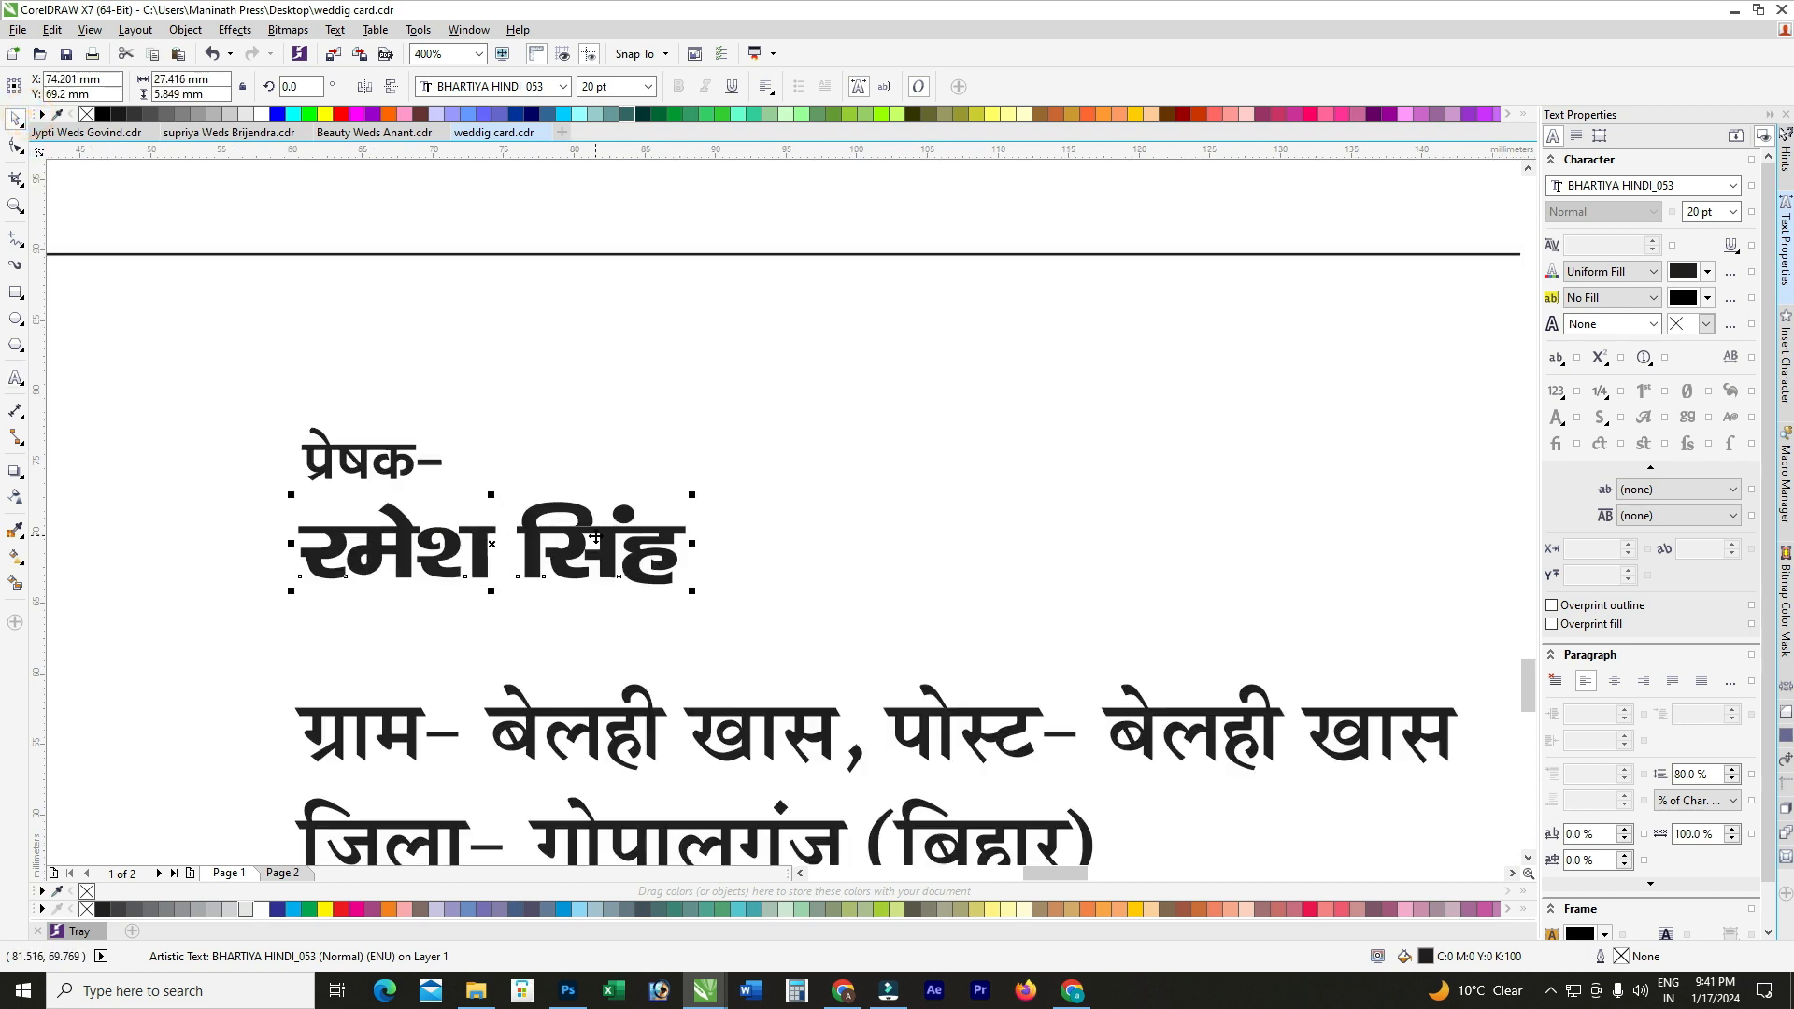
pyautogui.click(606, 86)
pyautogui.press('Return')
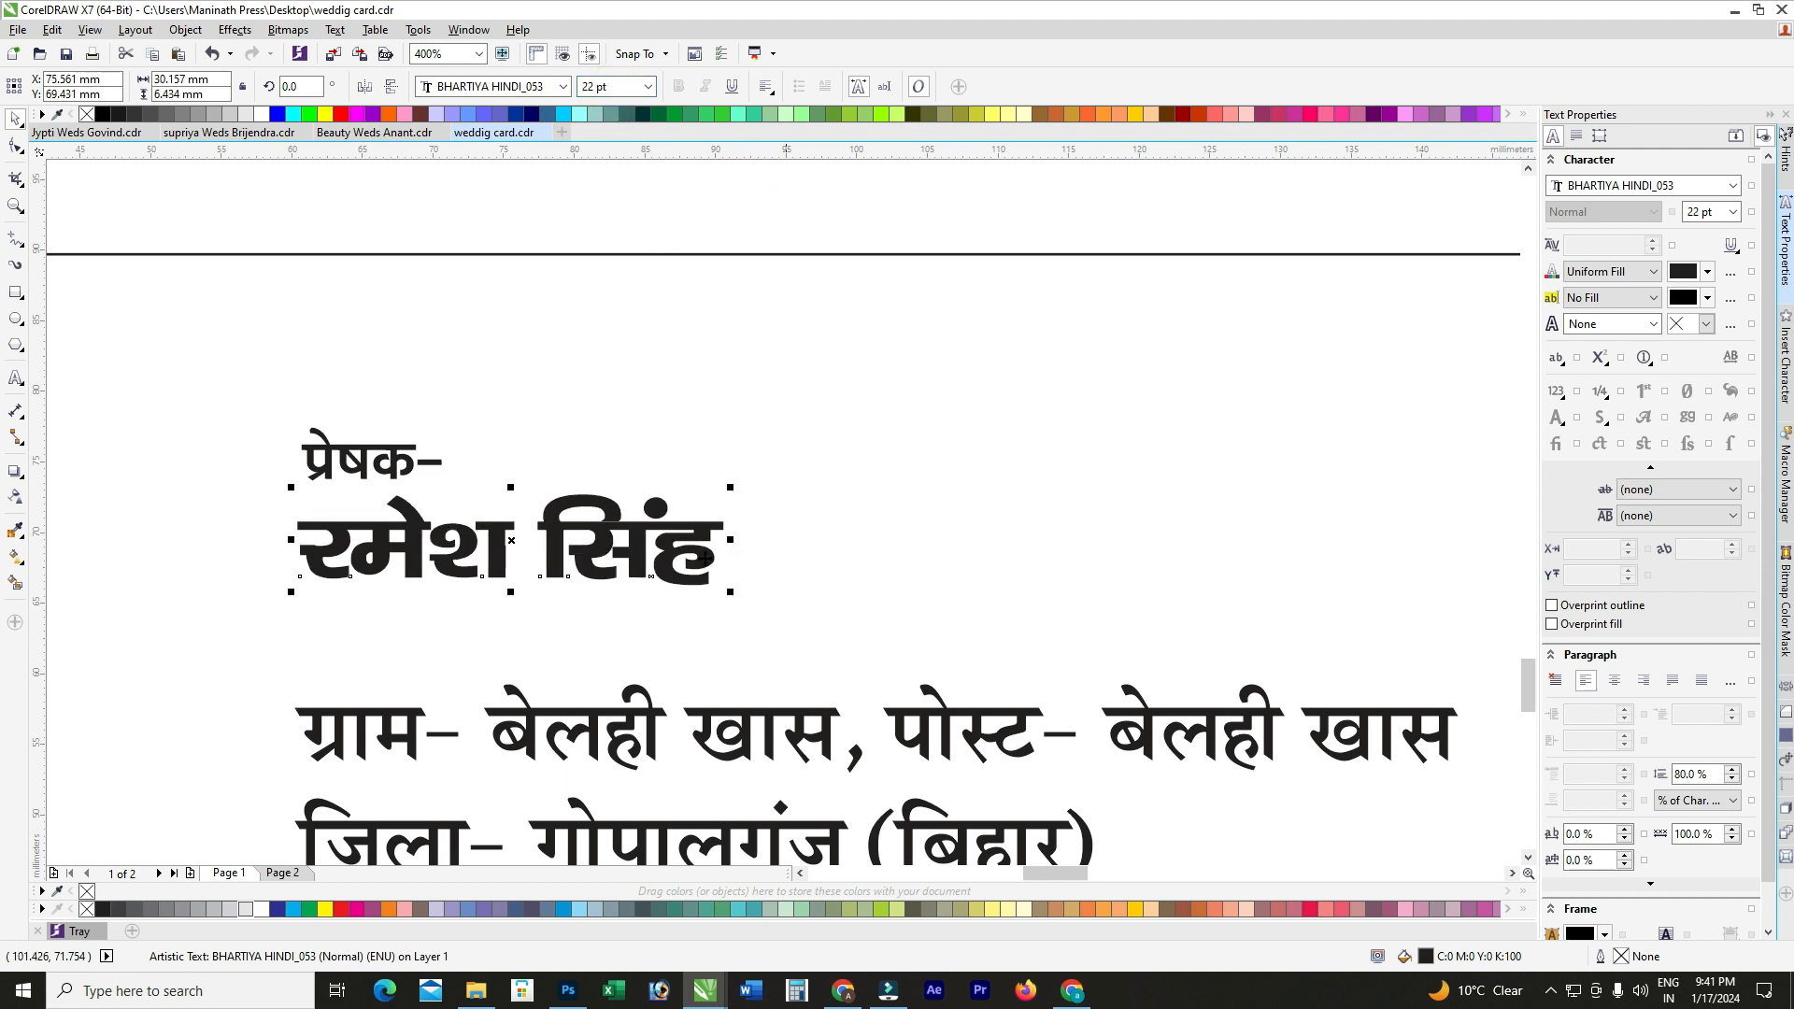
pyautogui.keyDown('shift'); pyautogui.click(400, 461); pyautogui.keyUp('shift')
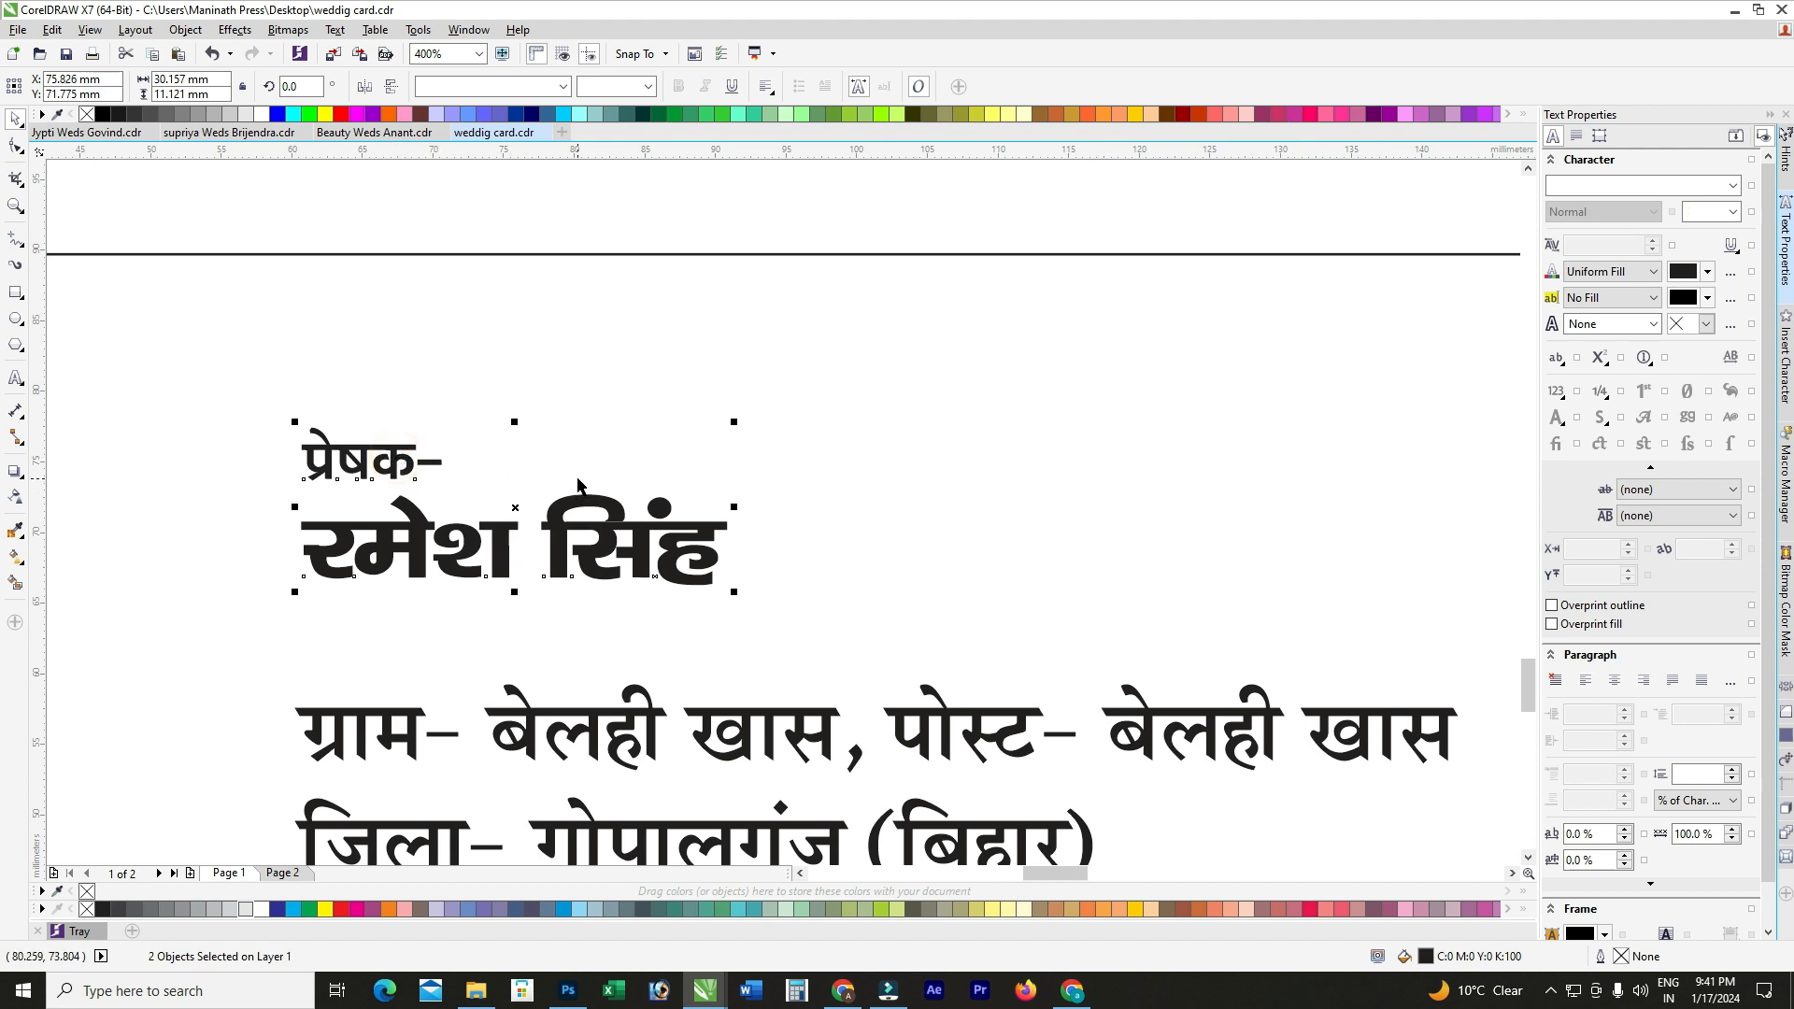
pyautogui.scroll(-2, 616, 579)
pyautogui.click(654, 611)
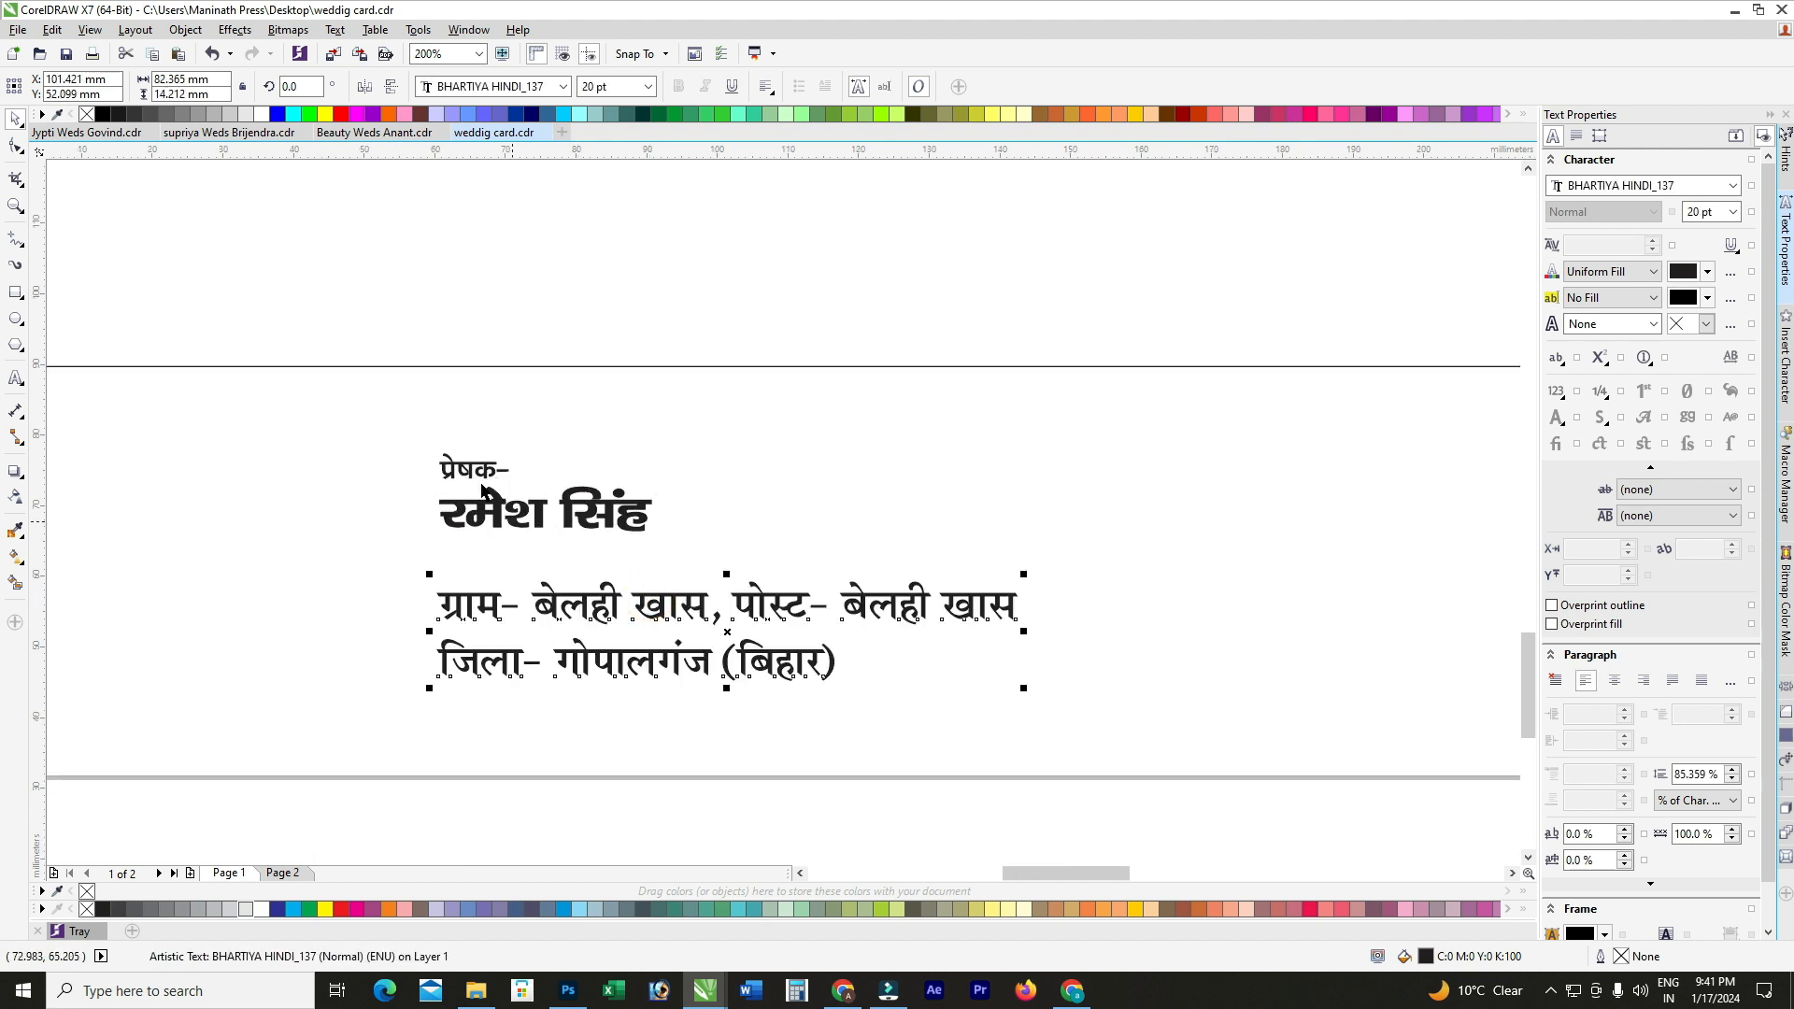
# Step: Move the address up under the name and set it to 15 pt
pyautogui.moveTo(606, 608); pyautogui.dragTo(602, 575)
pyautogui.click(609, 86)
pyautogui.write('15')
pyautogui.press('Return')
# Step: Distribute the three sender lines evenly, then bring the name and प्रेषक- closer to the address
pyautogui.moveTo(358, 420); pyautogui.dragTo(989, 744)
pyautogui.hotkey('shift', 'a')
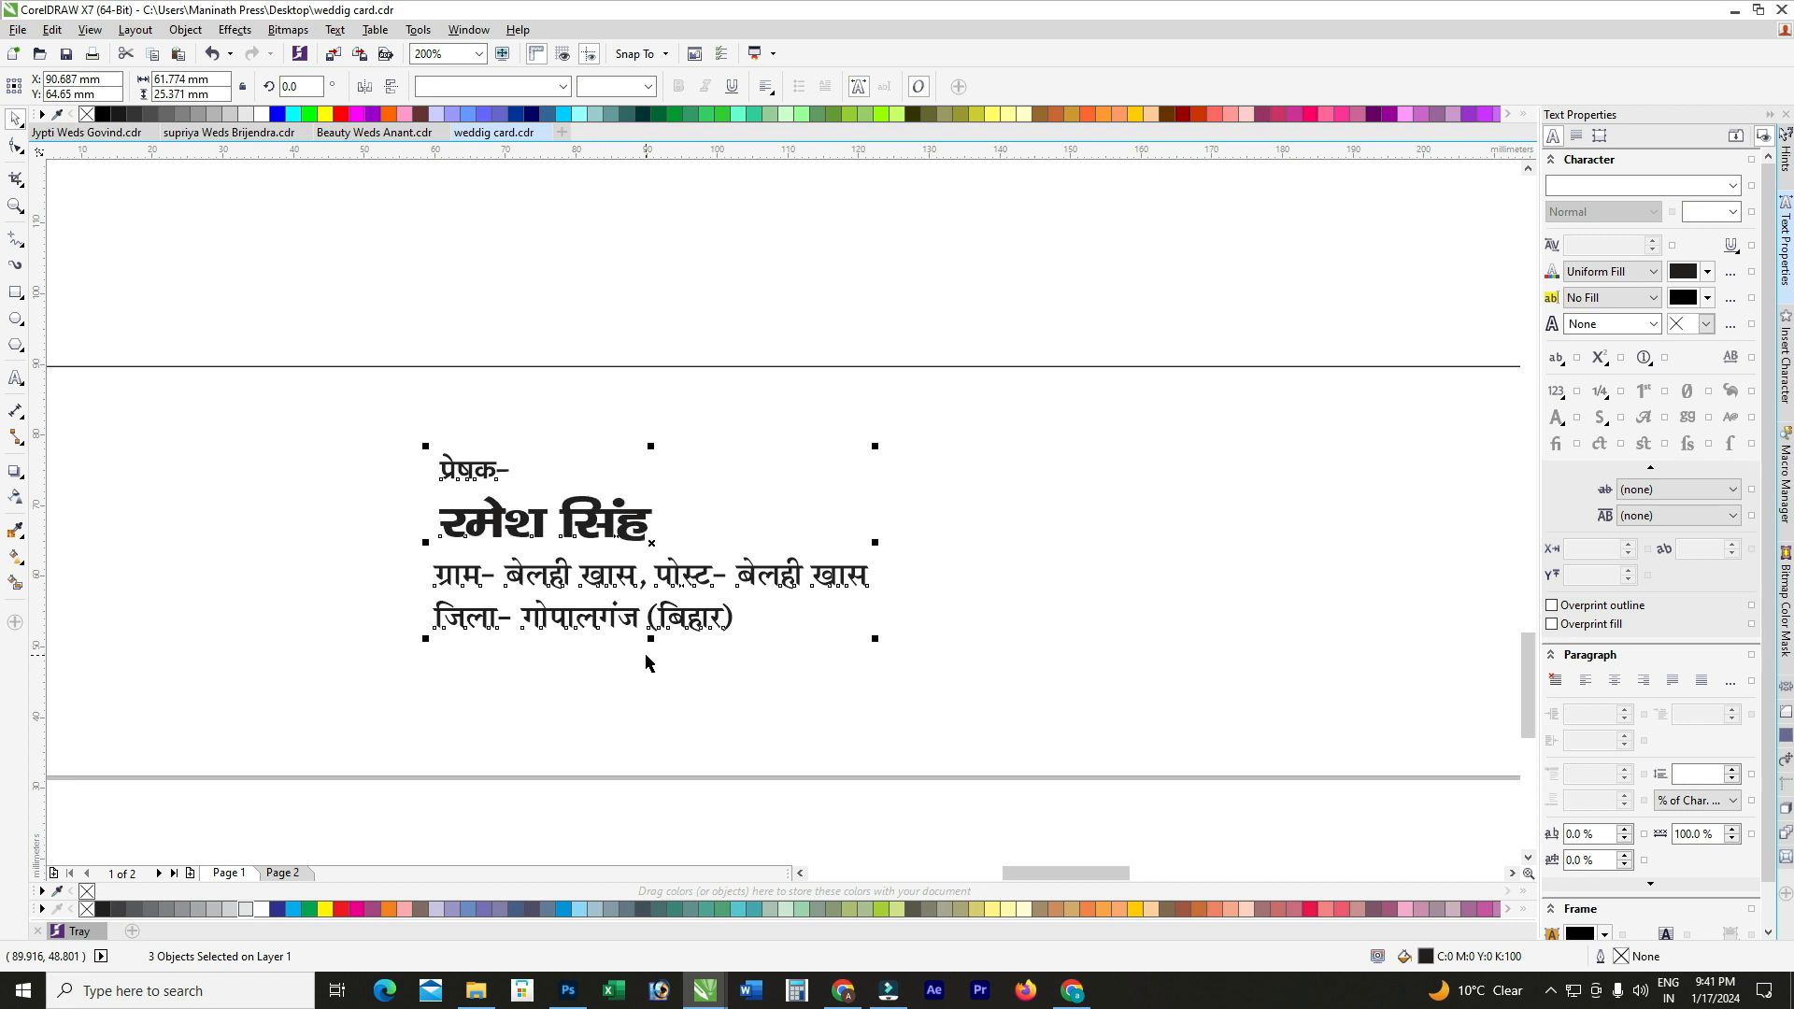
pyautogui.click(643, 690)
pyautogui.scroll(2, 565, 561)
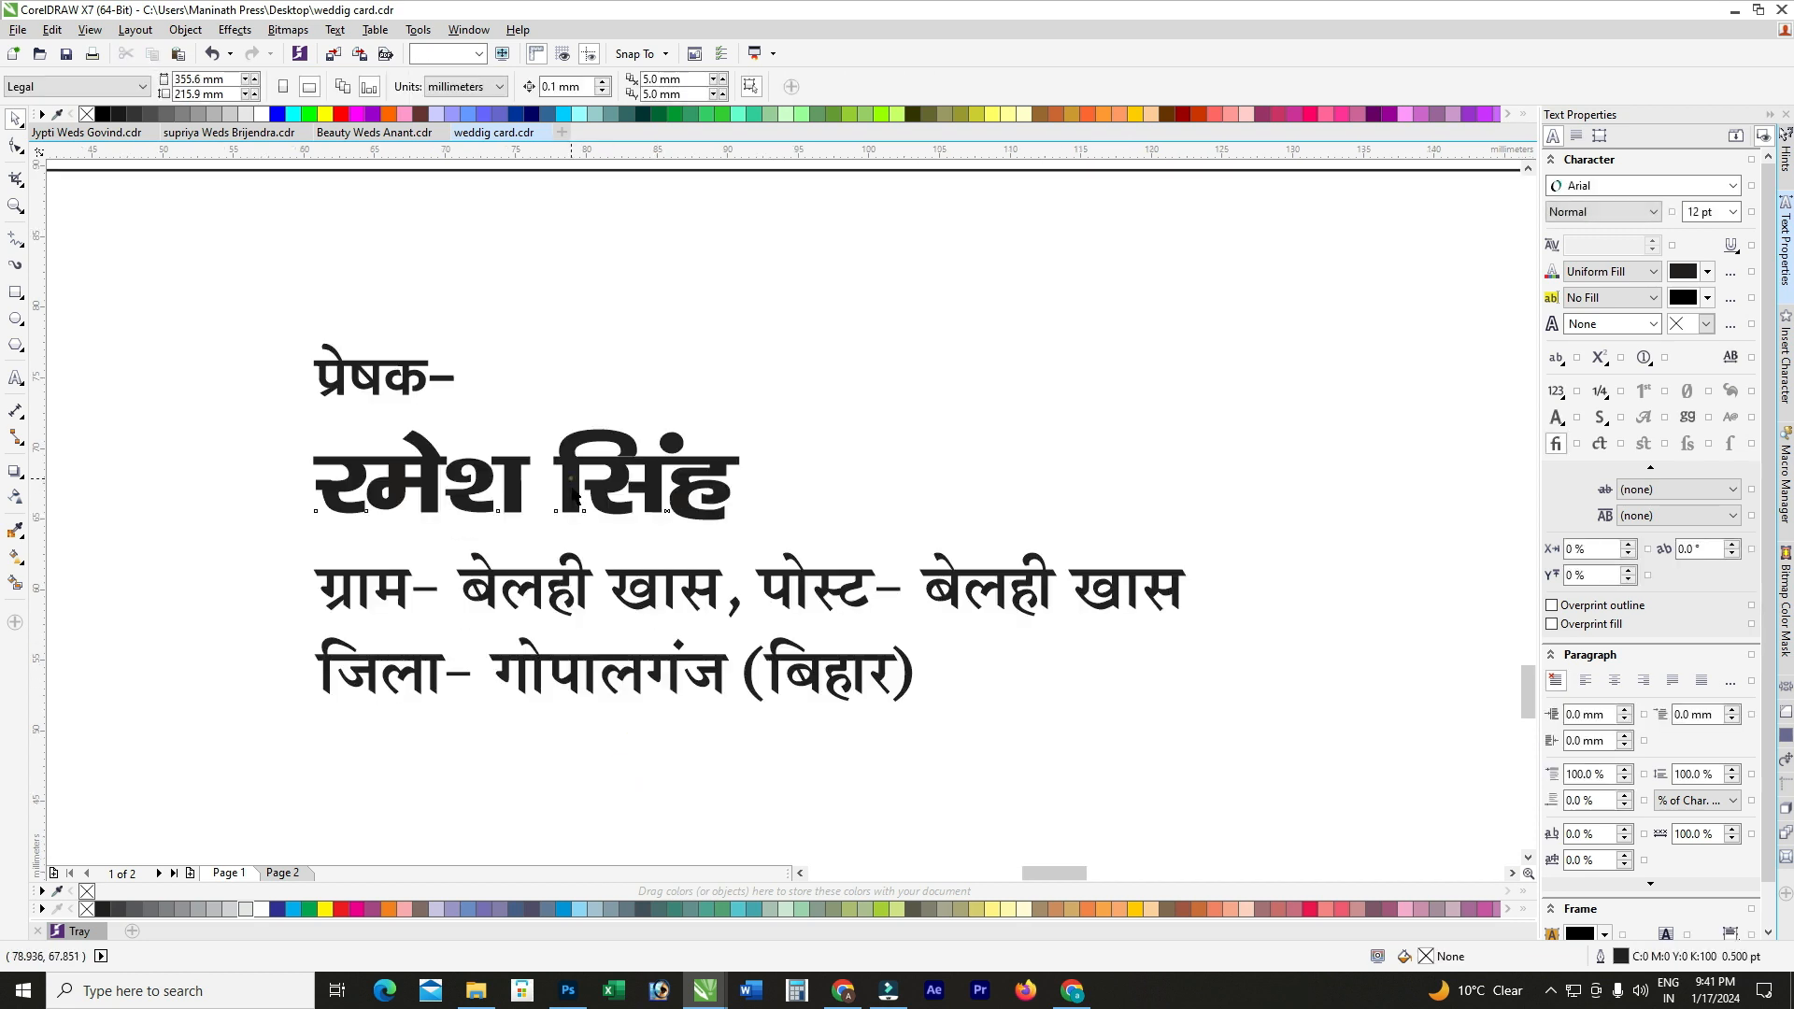
pyautogui.moveTo(573, 495); pyautogui.dragTo(573, 522)
pyautogui.click(411, 371)
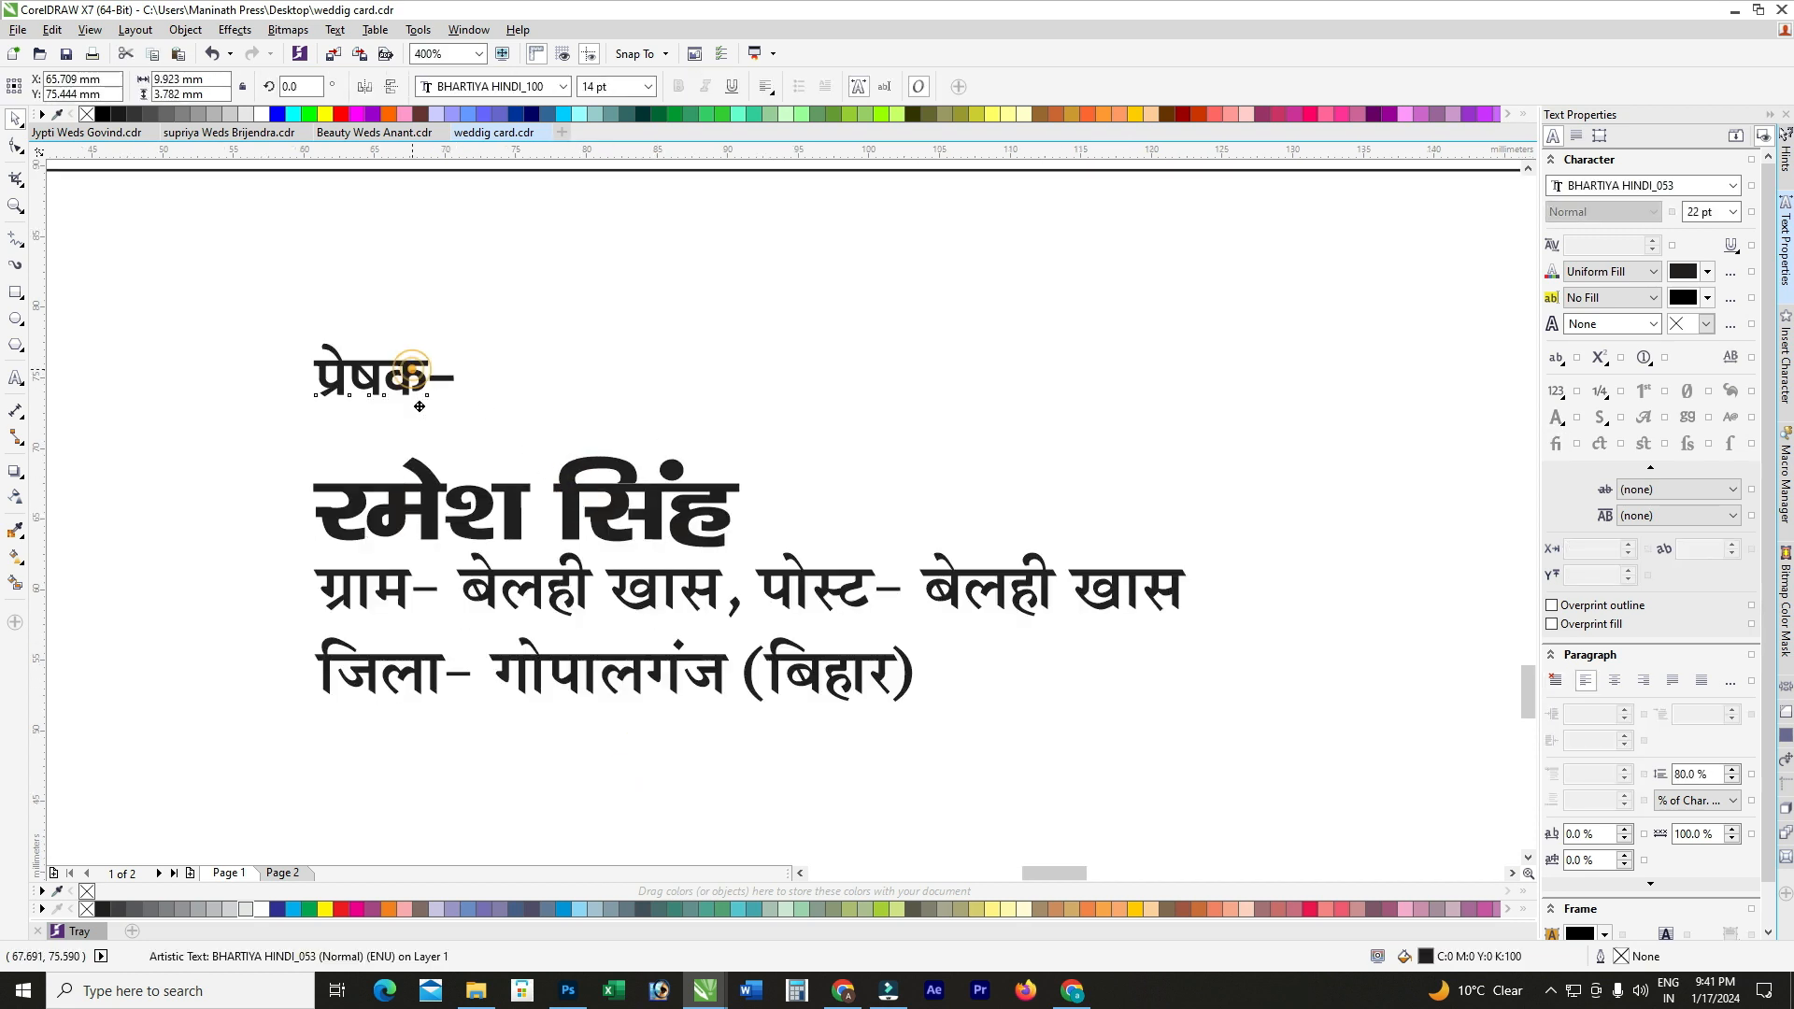
pyautogui.moveTo(419, 406); pyautogui.dragTo(420, 453)
pyautogui.click(613, 680)
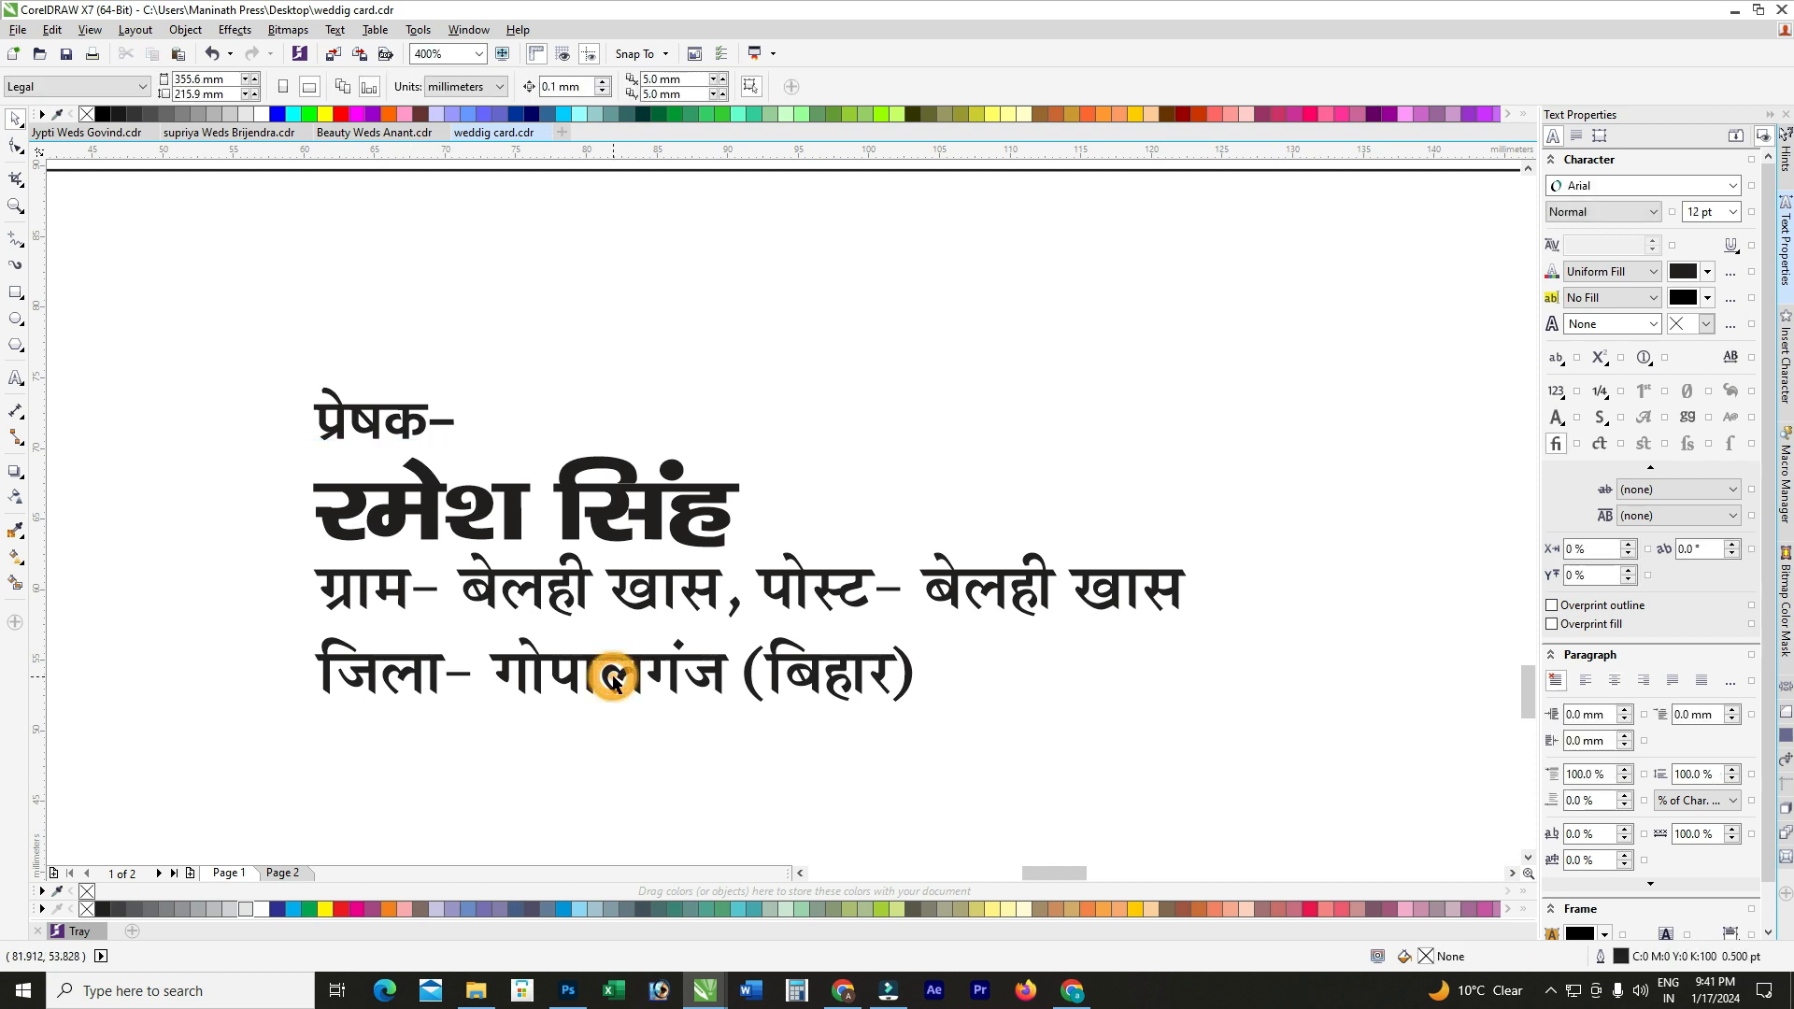
# Step: Add a मो0- line with a placeholder number at the end of the address
pyautogui.doubleClick(613, 678)
pyautogui.press('End')
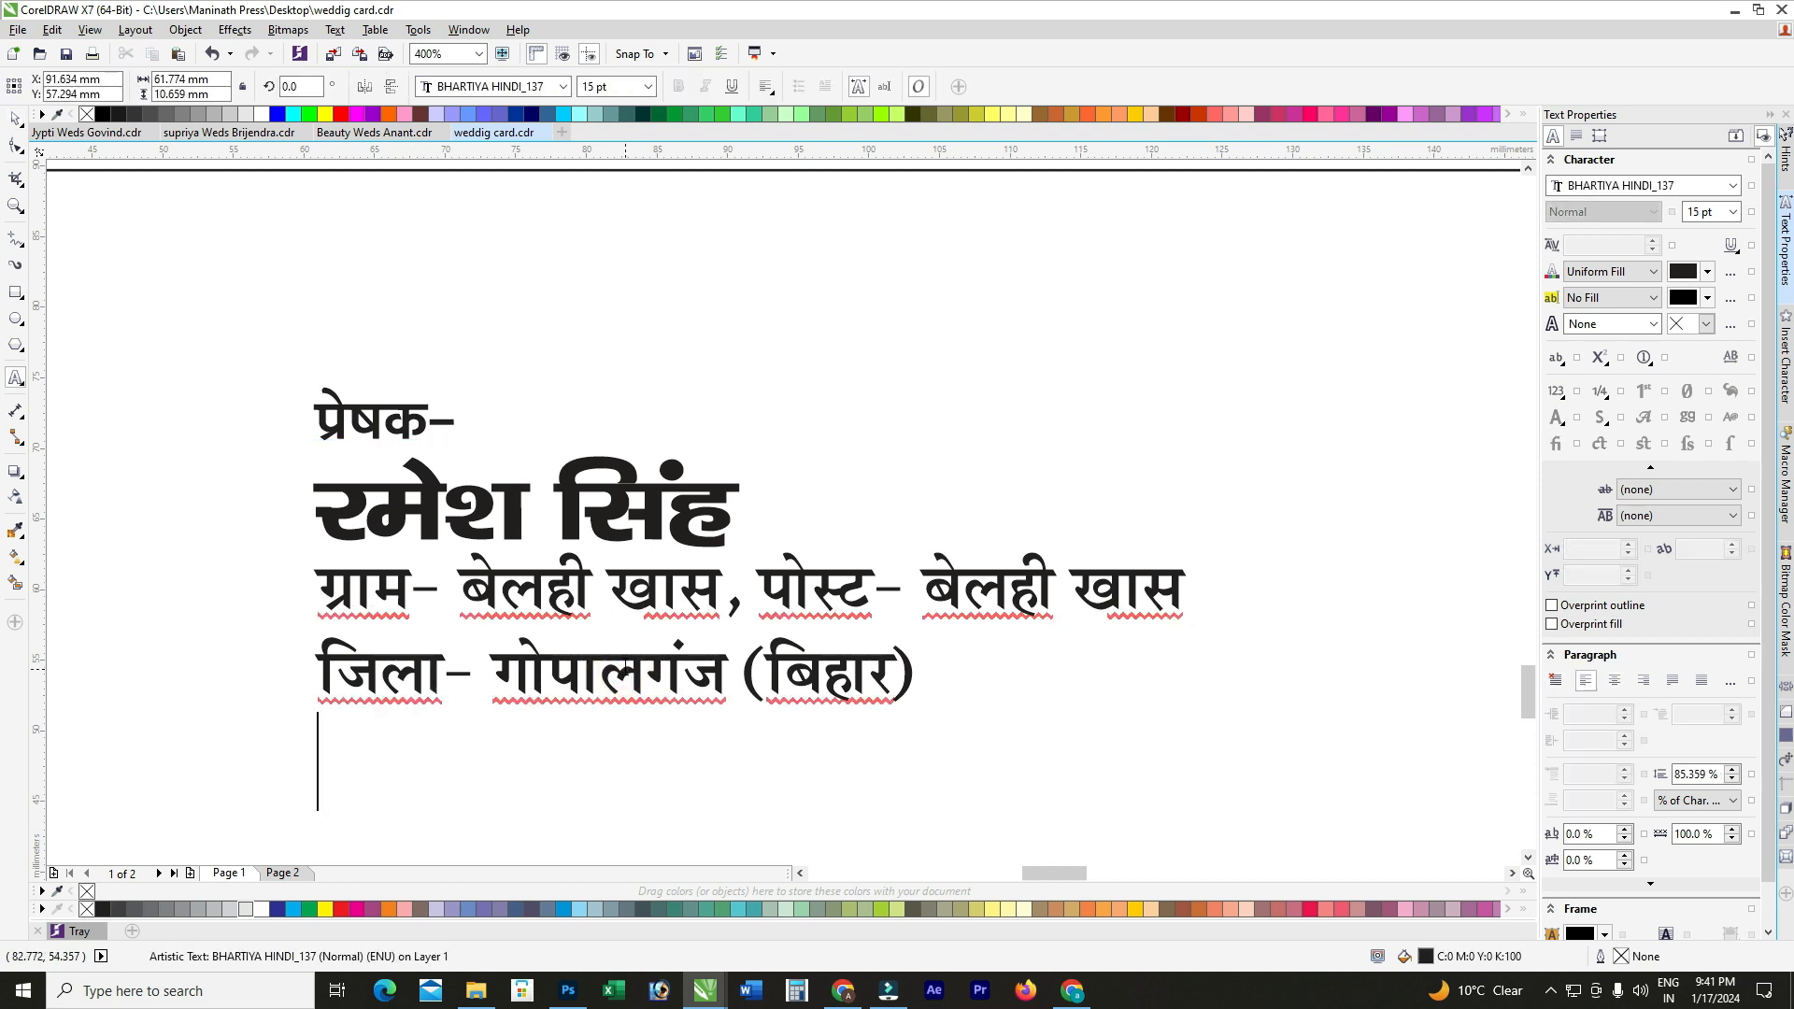
pyautogui.write('मो0- ')
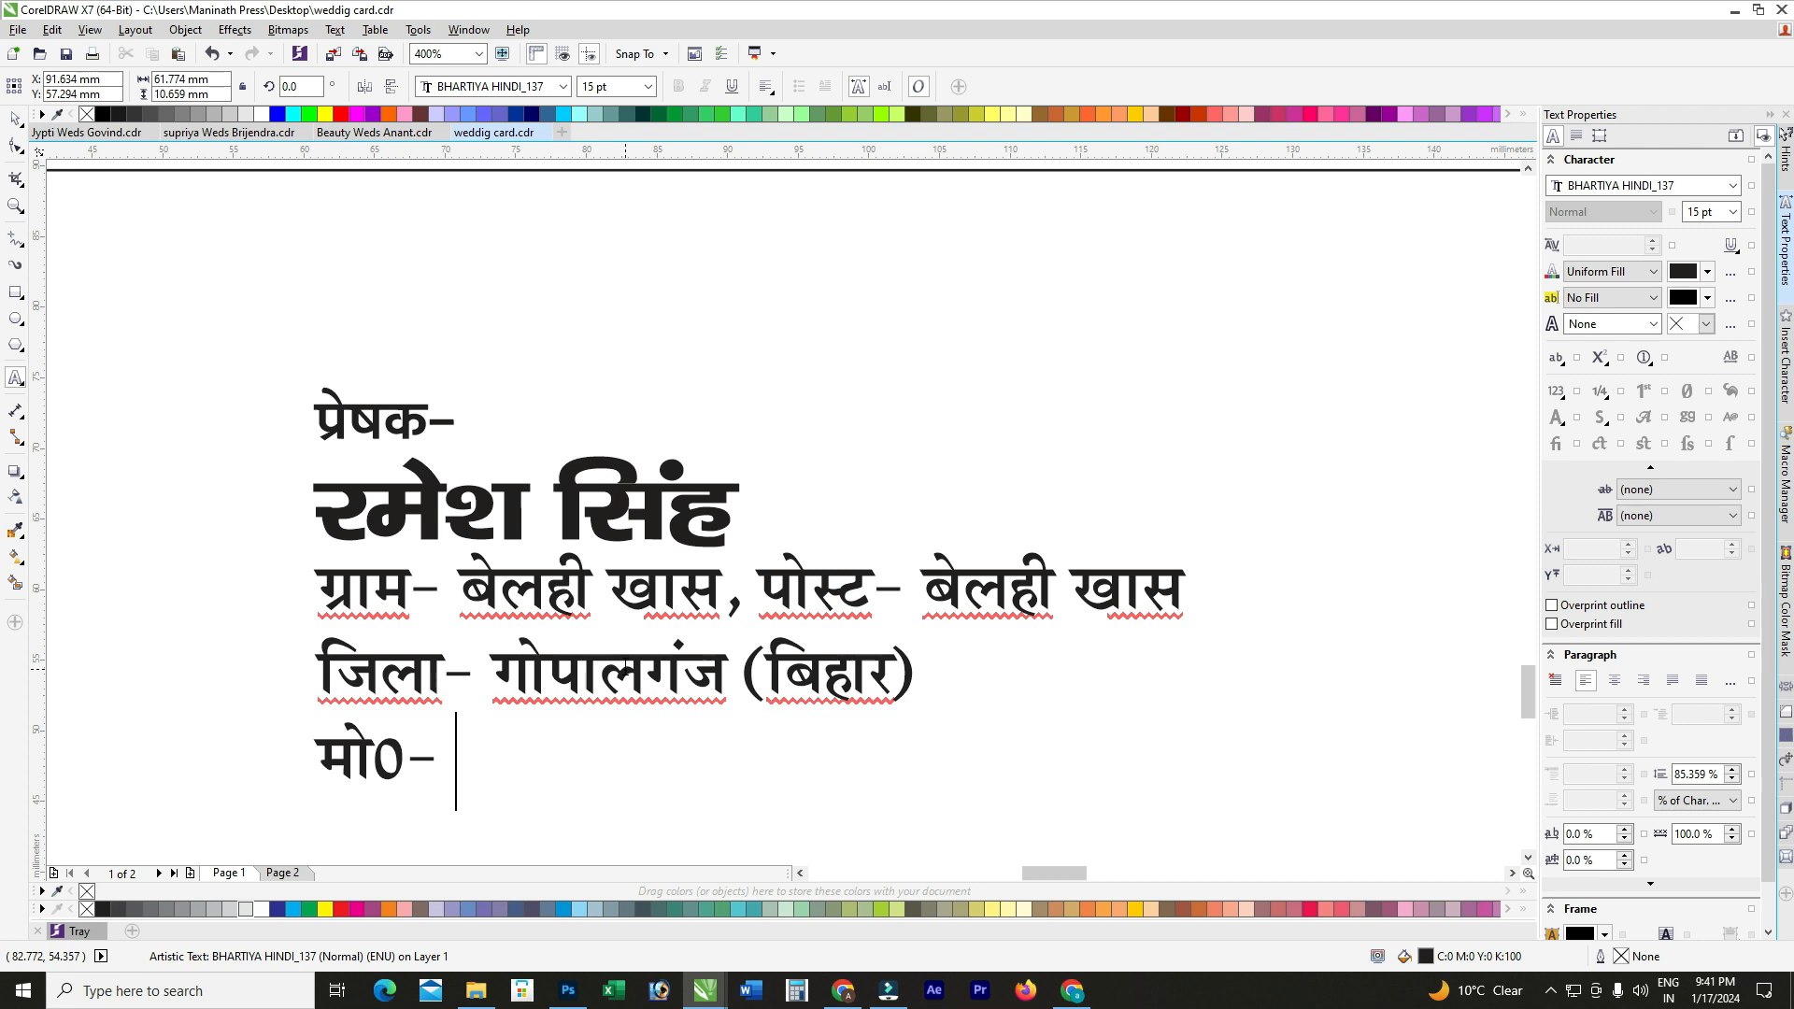
pyautogui.write('000000000000')
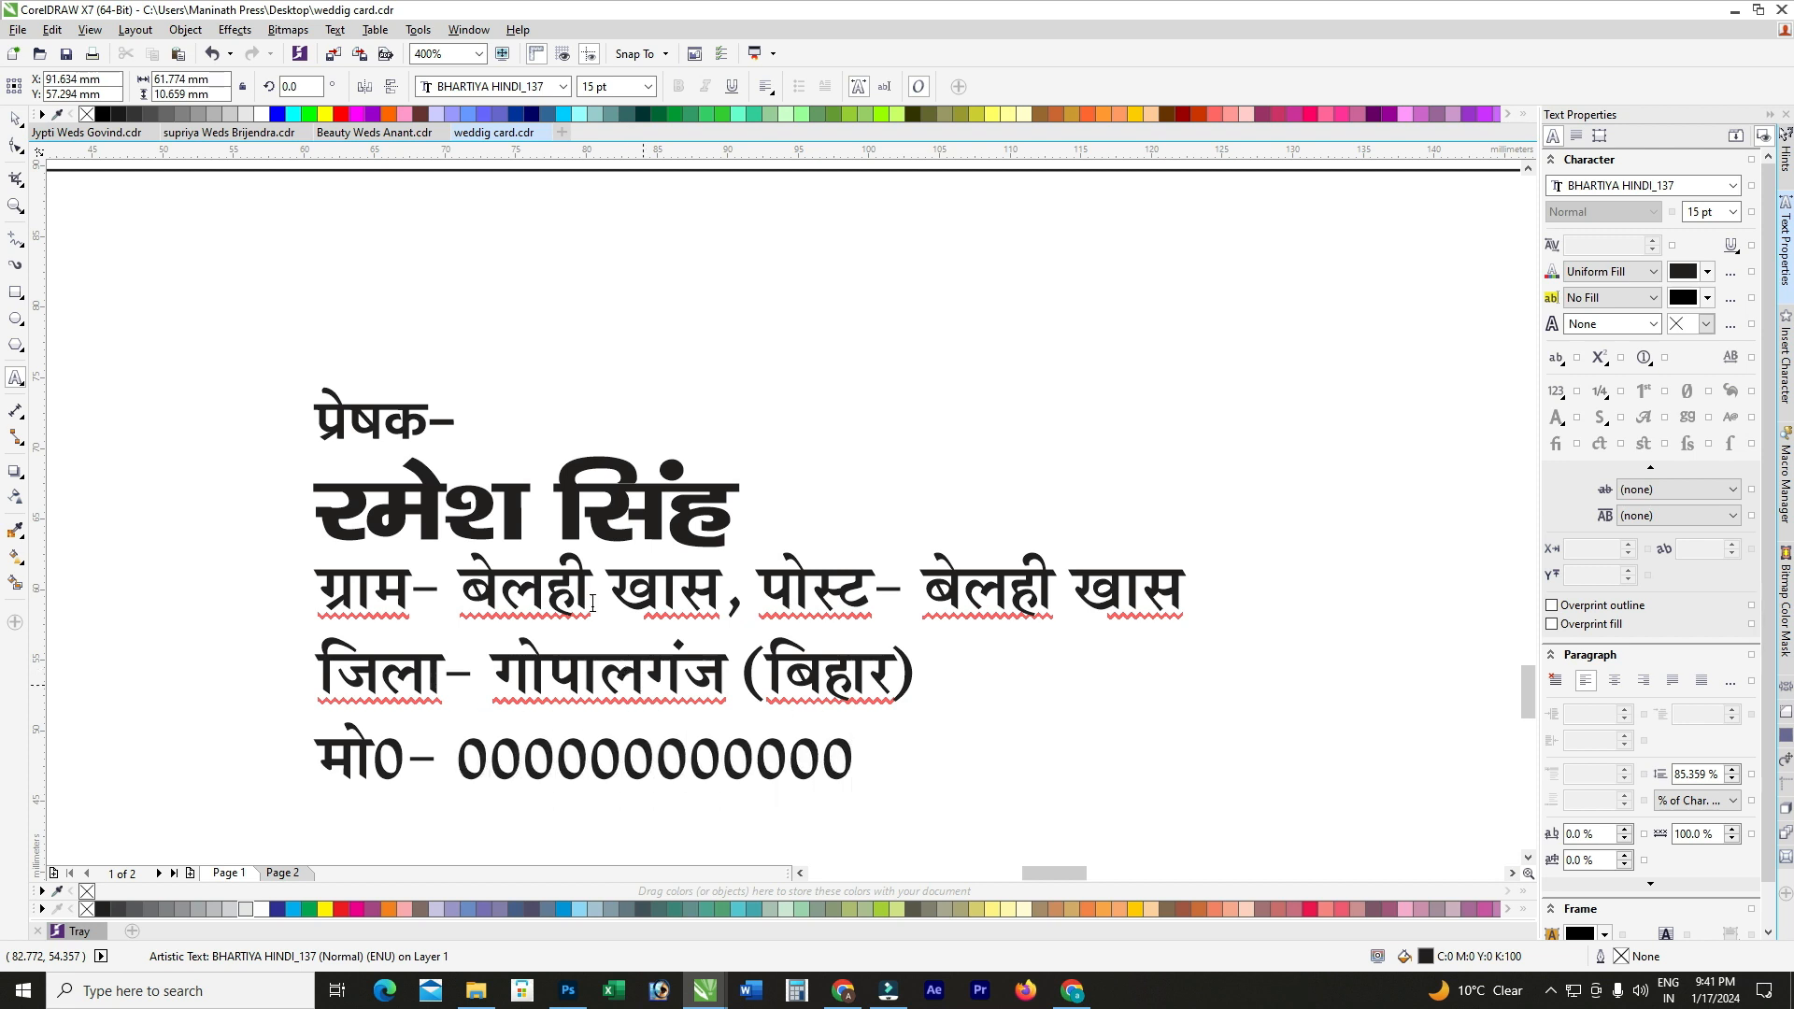
# Step: Group the sender text and align it to the card rectangle's bottom and left edges
pyautogui.scroll(-1, 593, 603)
pyautogui.click(16, 123)
pyautogui.scroll(-1, 786, 501)
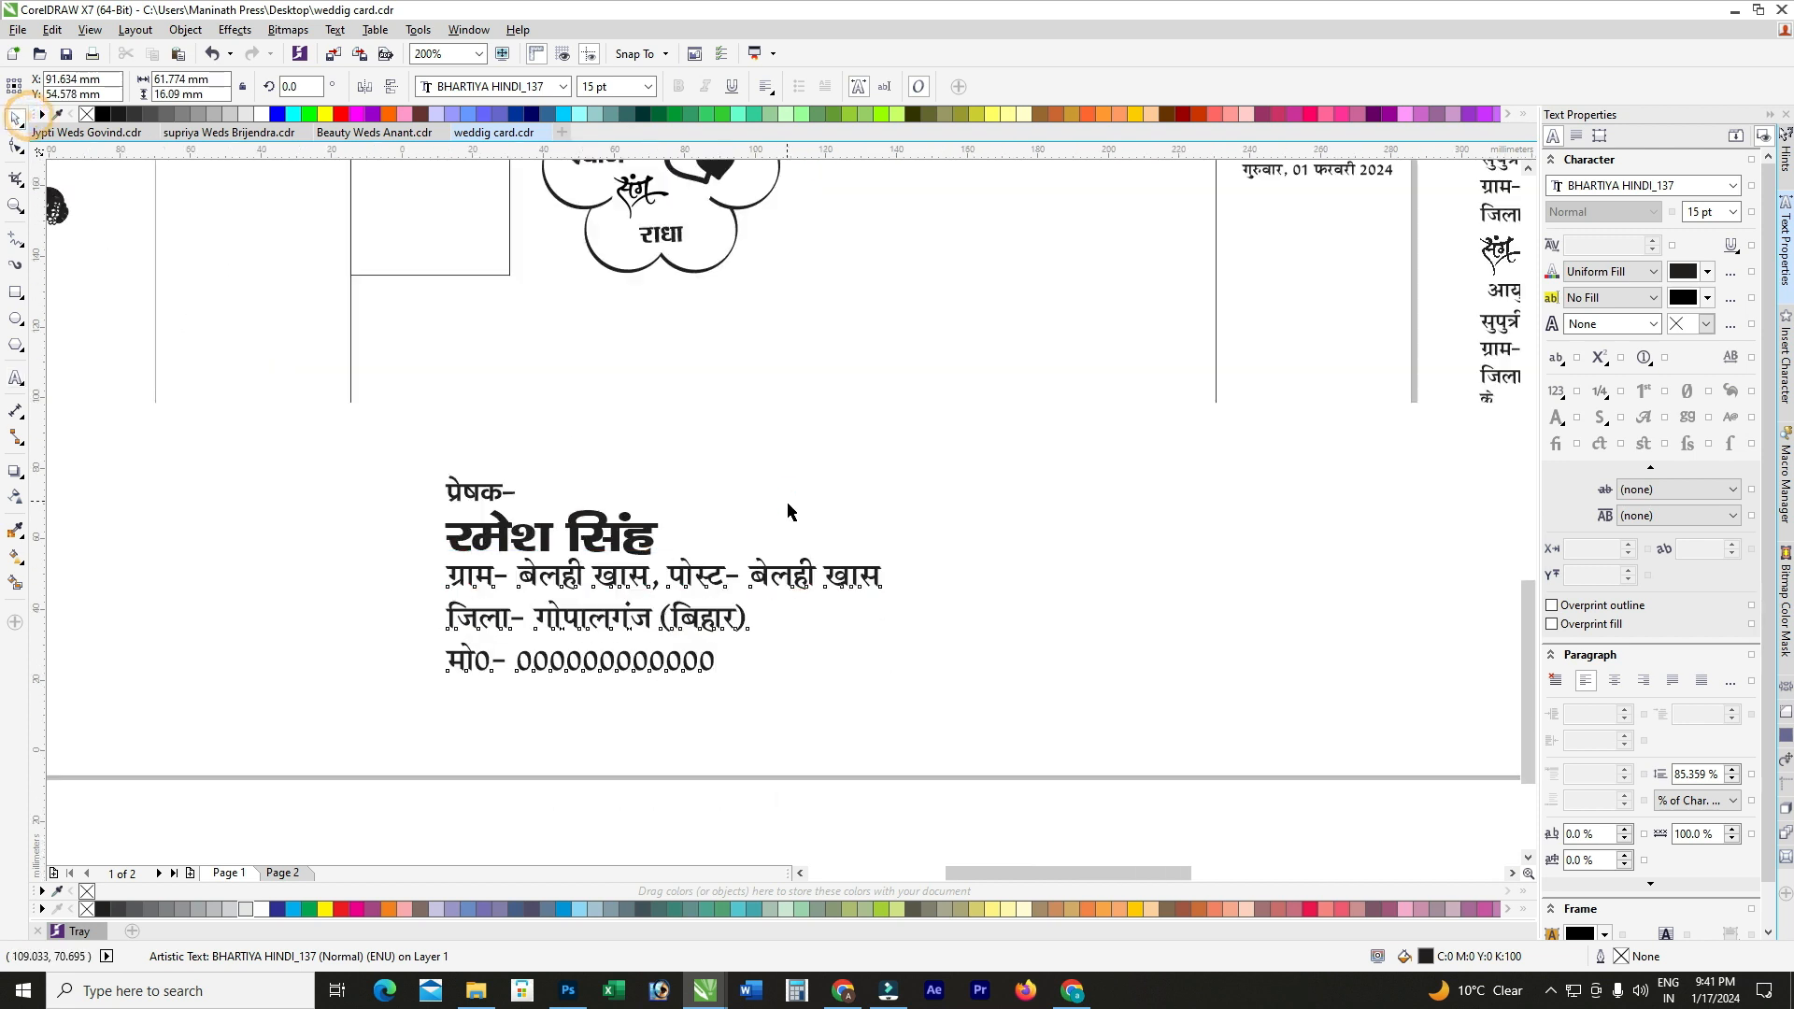
pyautogui.moveTo(940, 685); pyautogui.dragTo(471, 455)
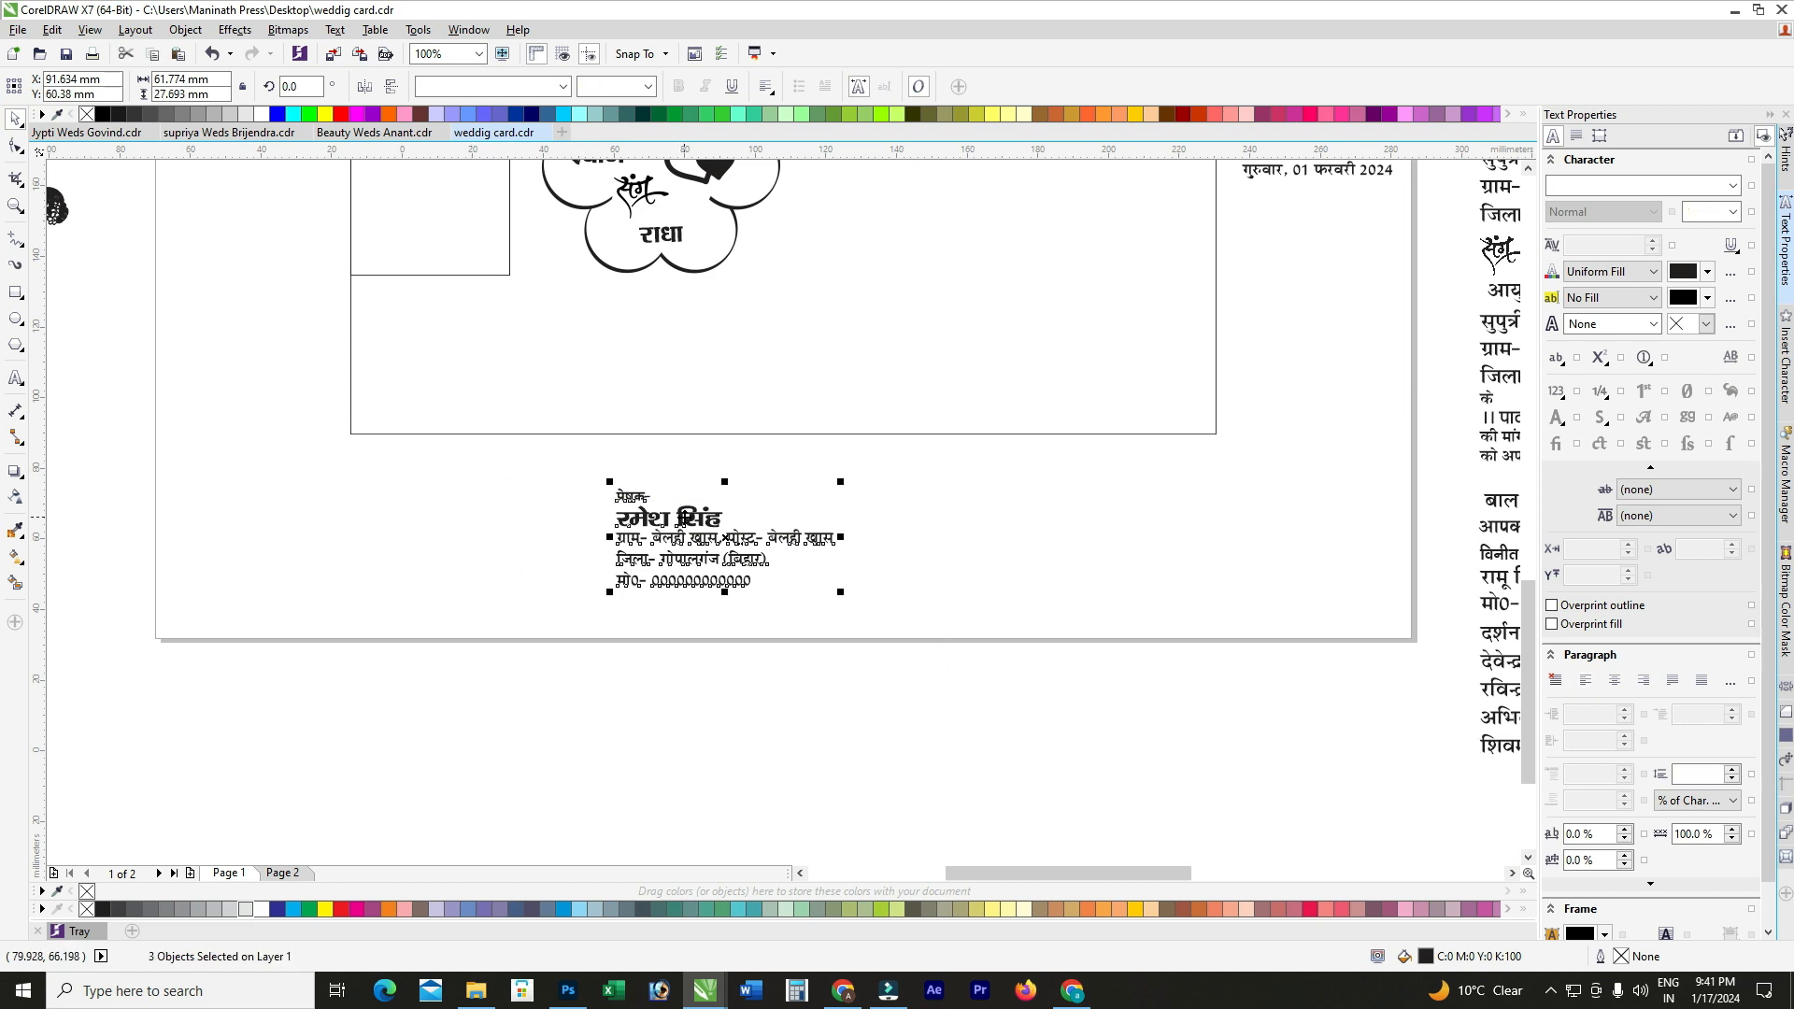
pyautogui.hotkey('ctrl', 'g')
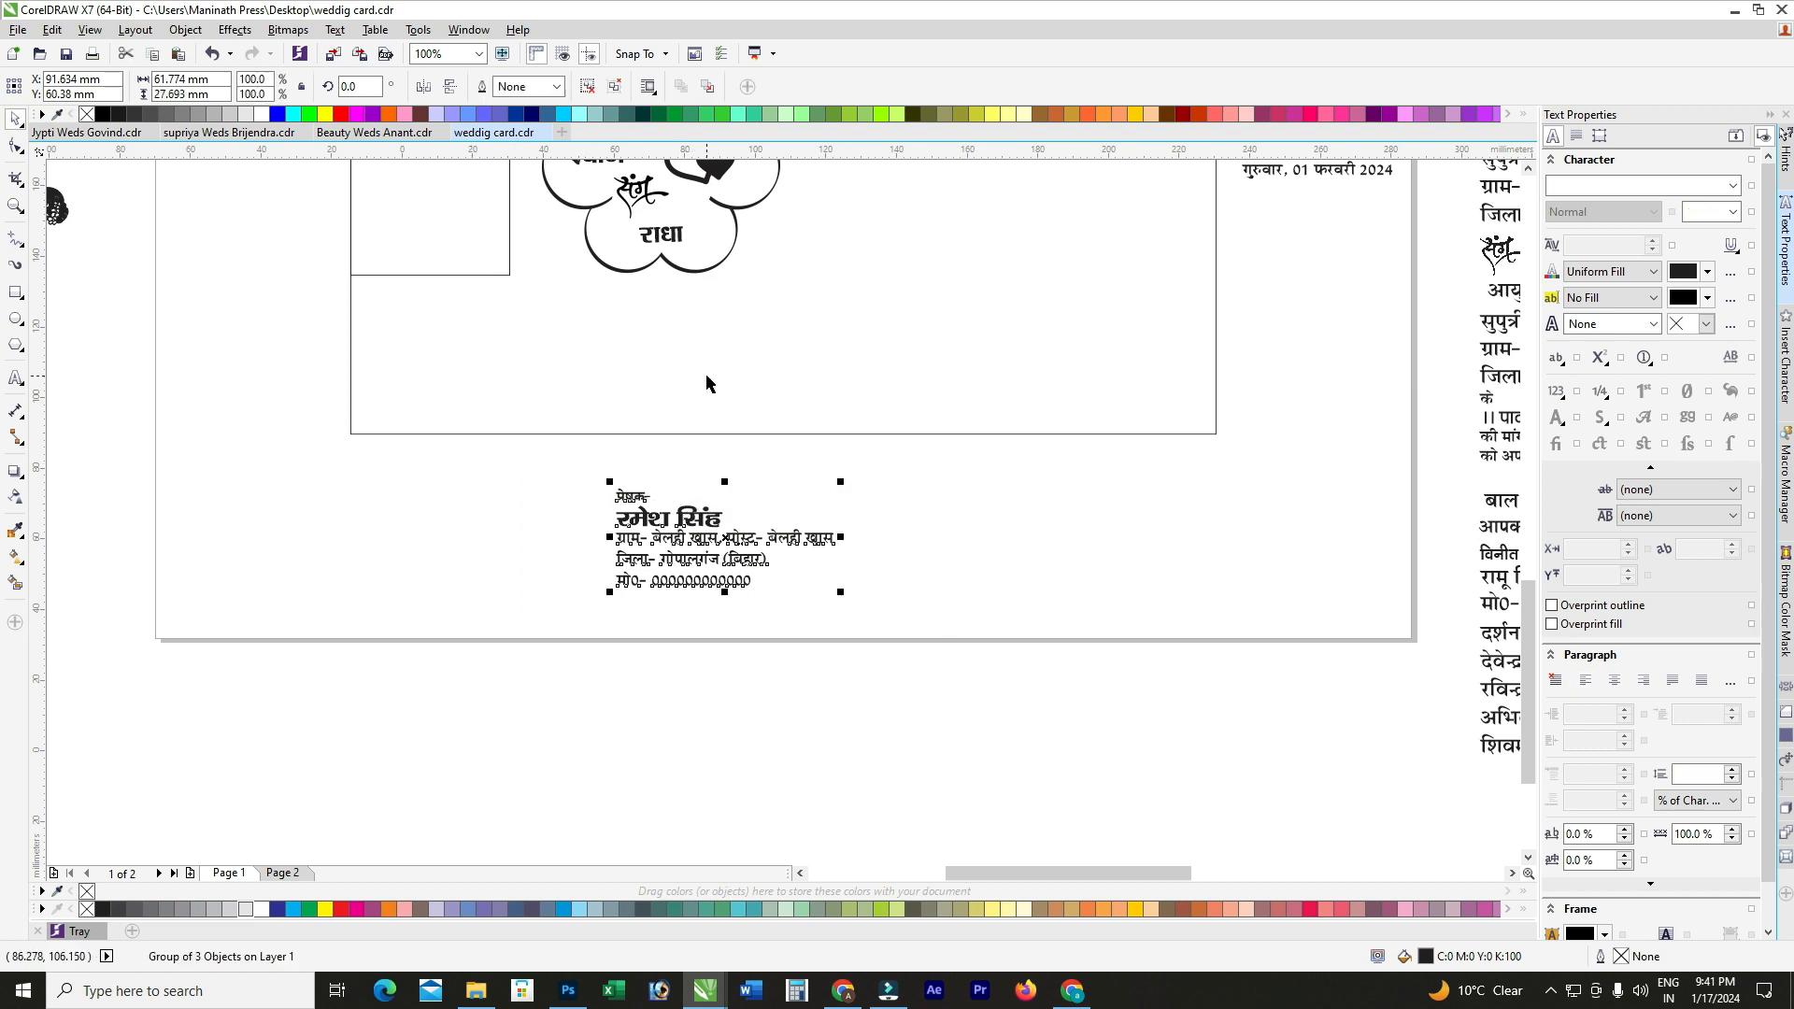
pyautogui.keyDown('shift'); pyautogui.click(759, 372); pyautogui.keyUp('shift')
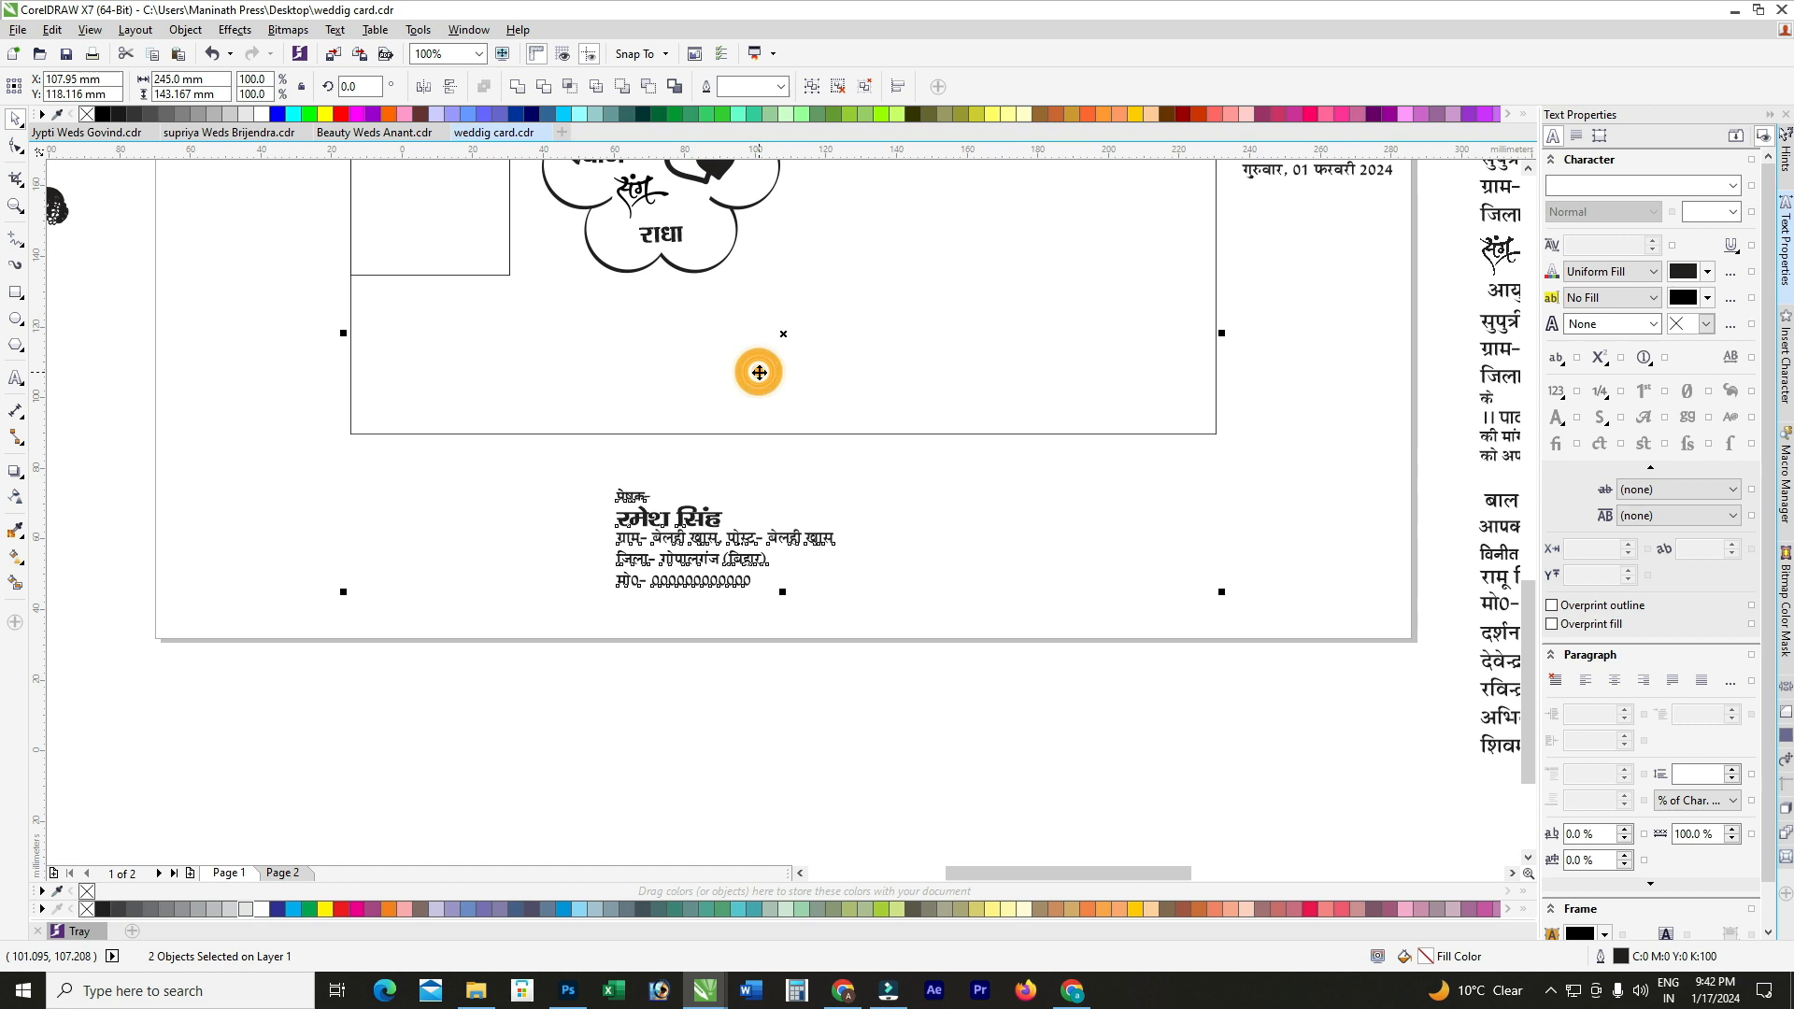
pyautogui.press('b')
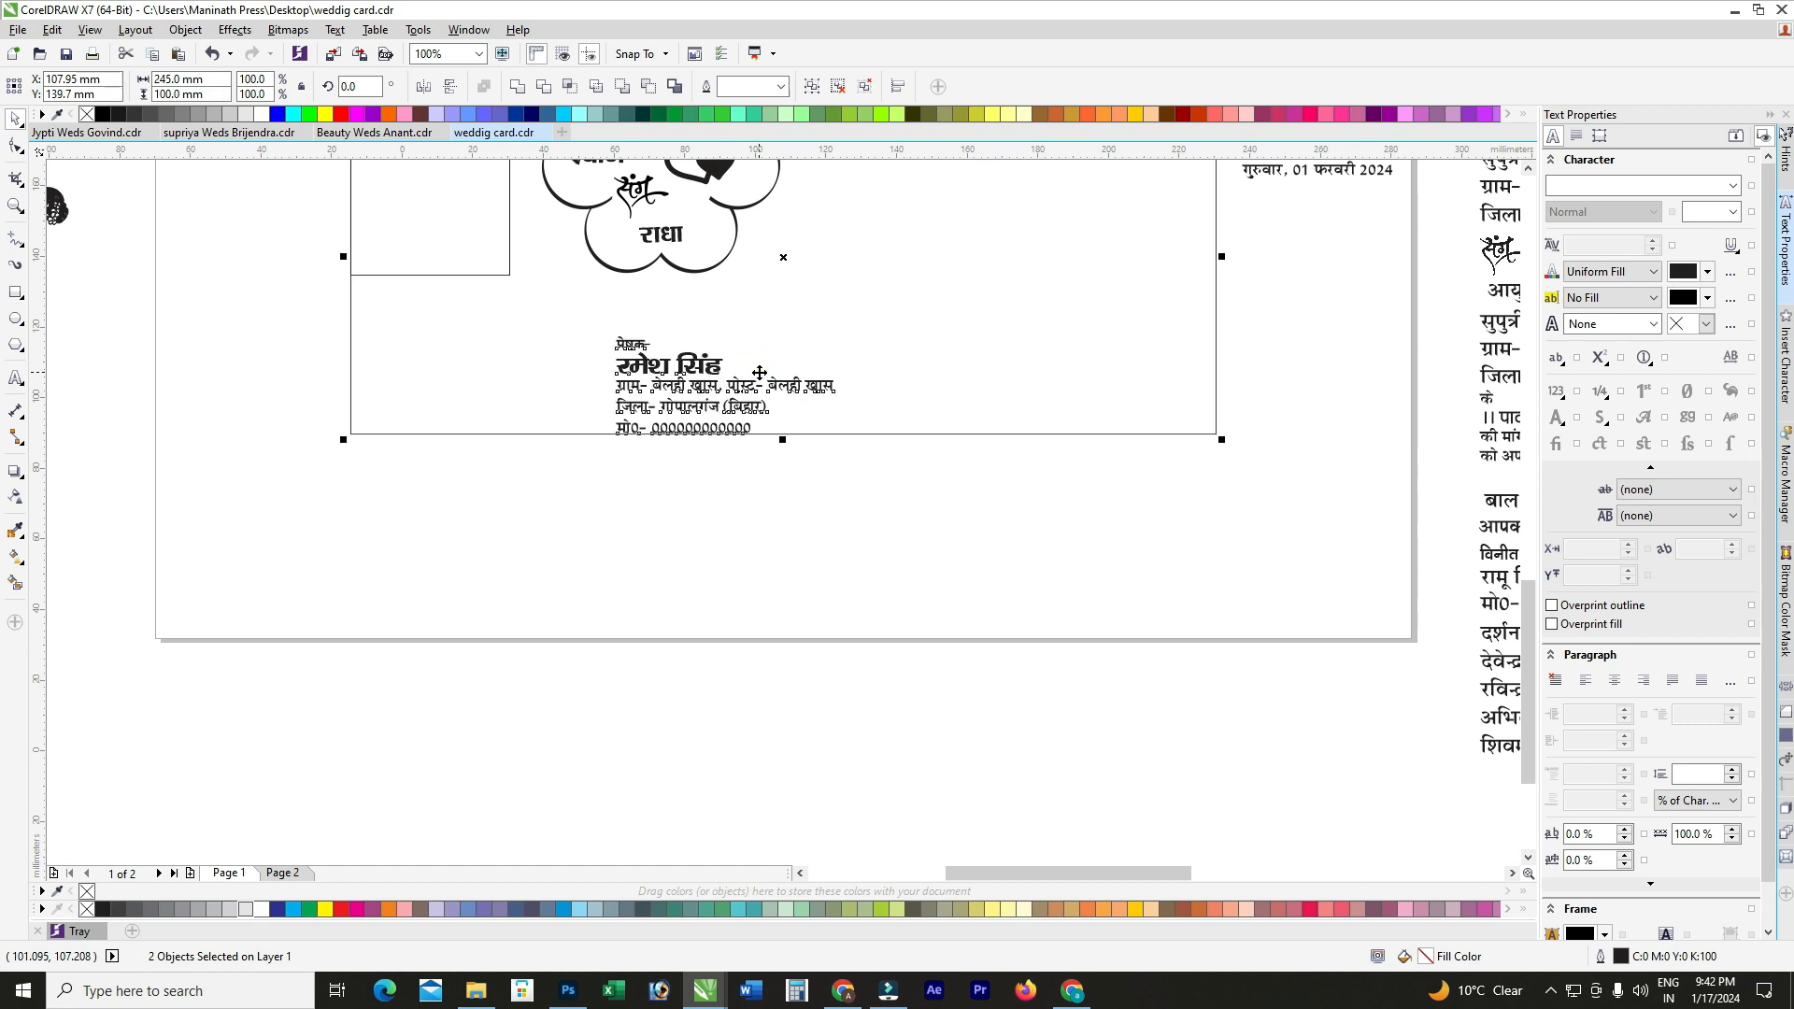
pyautogui.press('l')
pyautogui.click(624, 535)
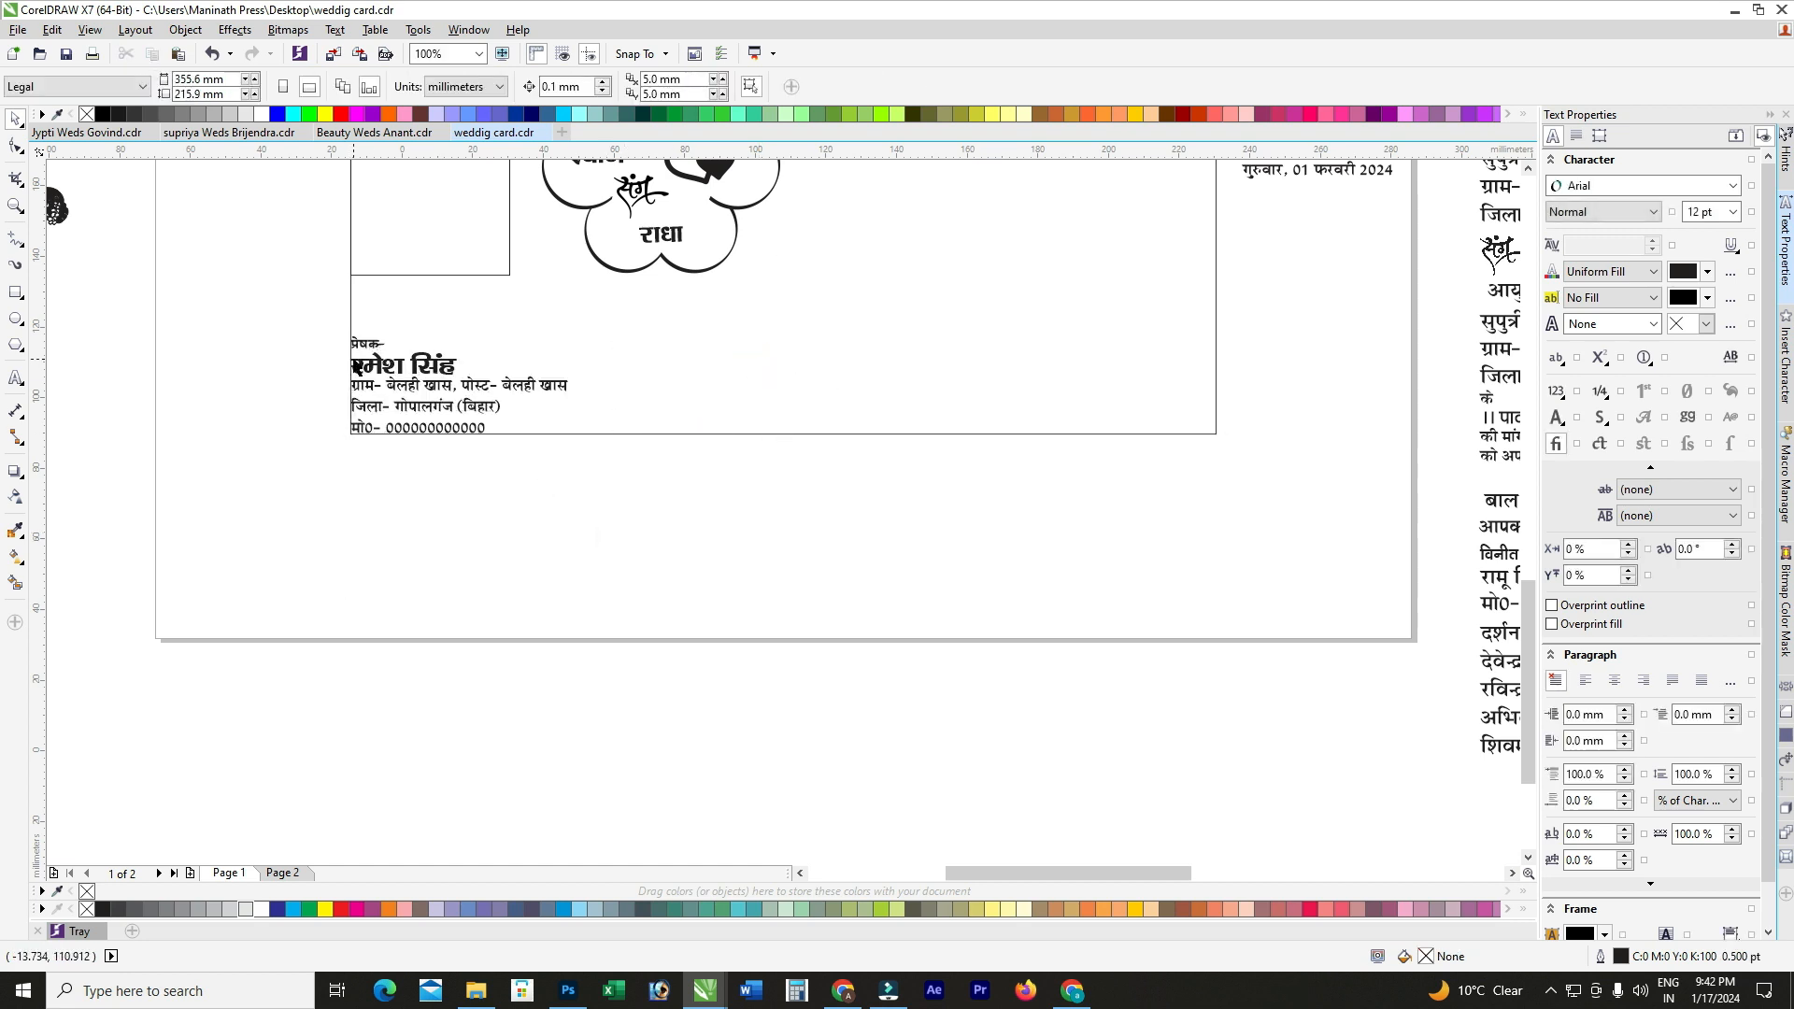
pyautogui.scroll(1, 355, 365)
pyautogui.click(421, 388)
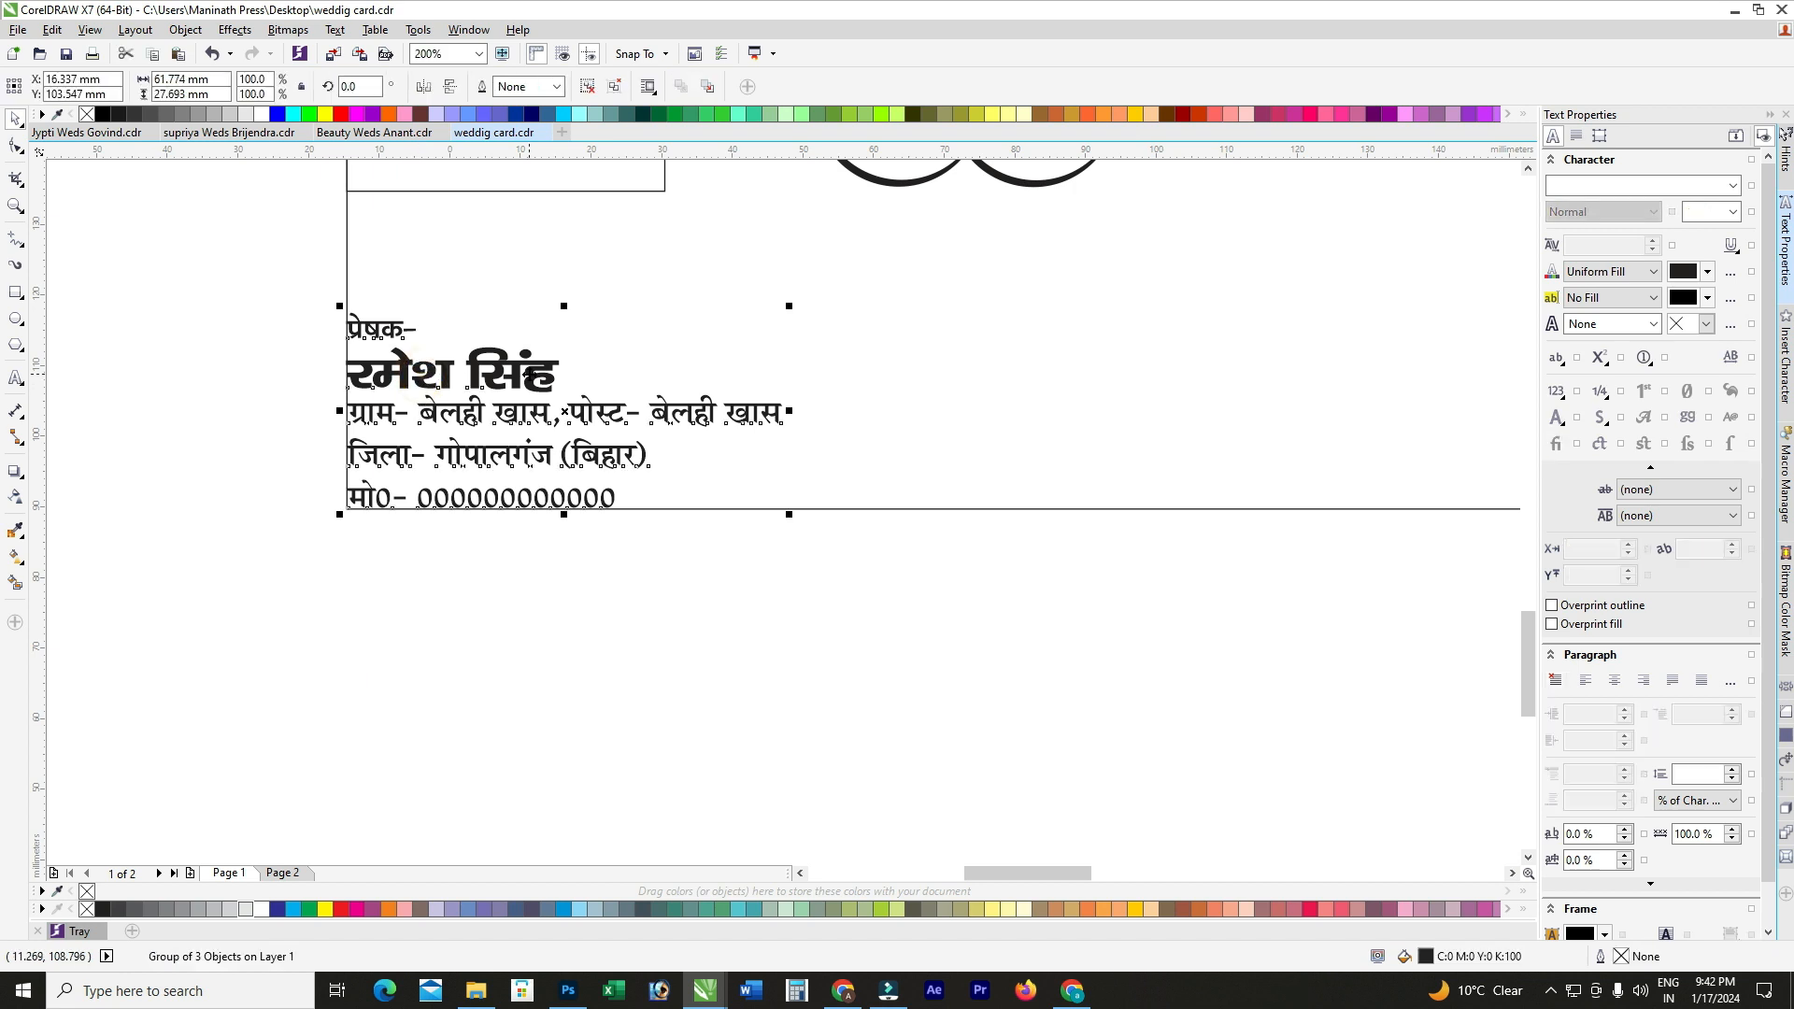
pyautogui.scroll(-1, 523, 369)
pyautogui.click(565, 517)
pyautogui.scroll(1, 461, 348)
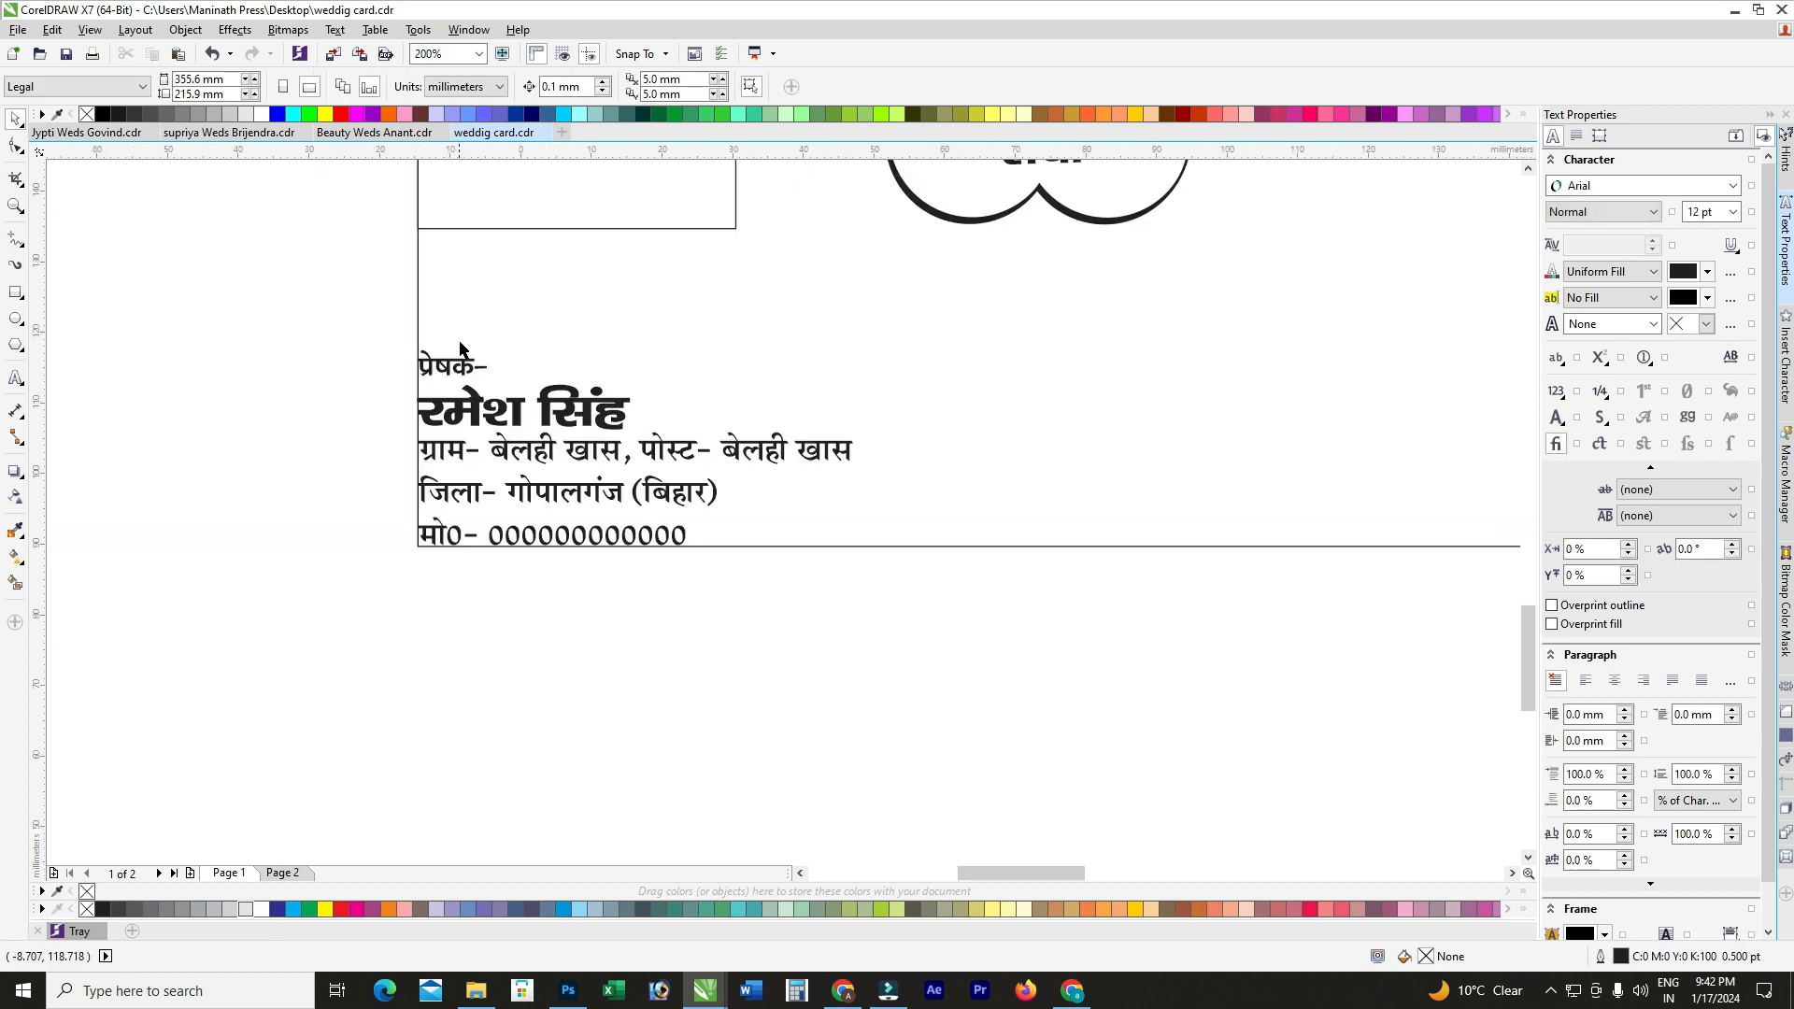
# Step: Set the प्रेषक- heading to 15 pt
pyautogui.click(17, 380)
pyautogui.click(455, 373)
pyautogui.scroll(1, 455, 372)
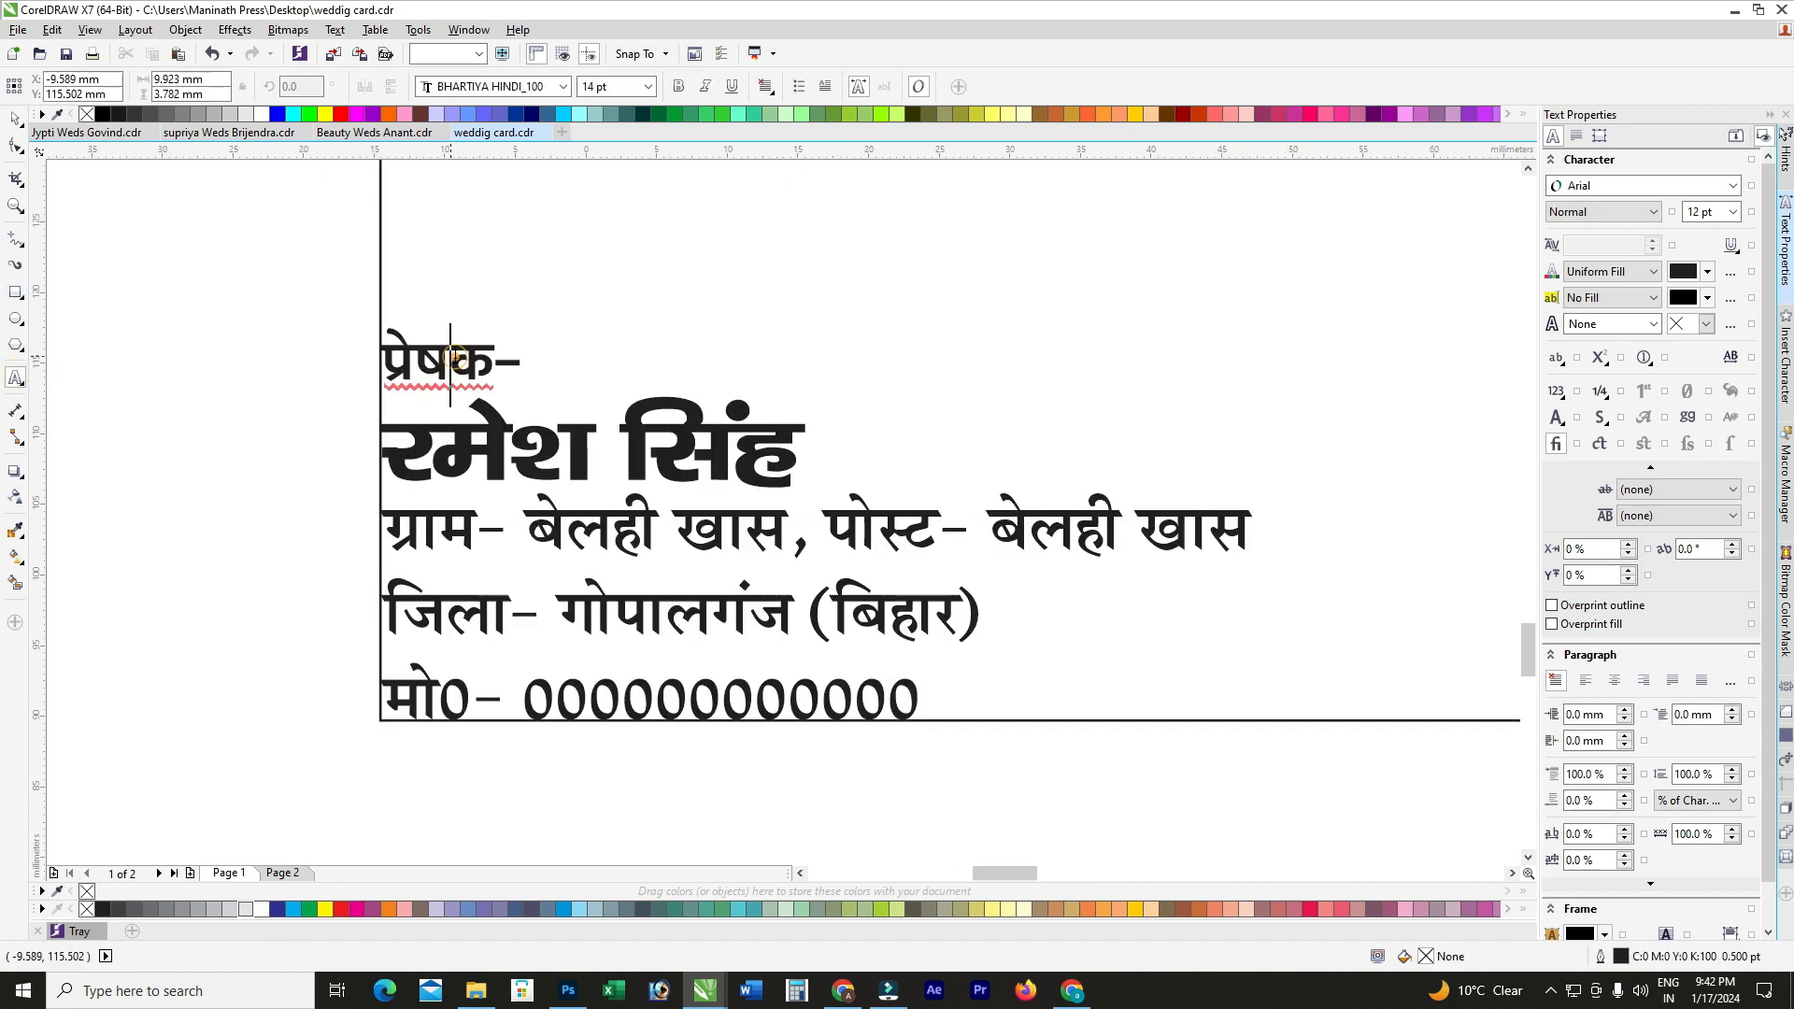
pyautogui.hotkey('ctrl', 'a')
pyautogui.moveTo(625, 86); pyautogui.dragTo(429, 86)
pyautogui.write('15')
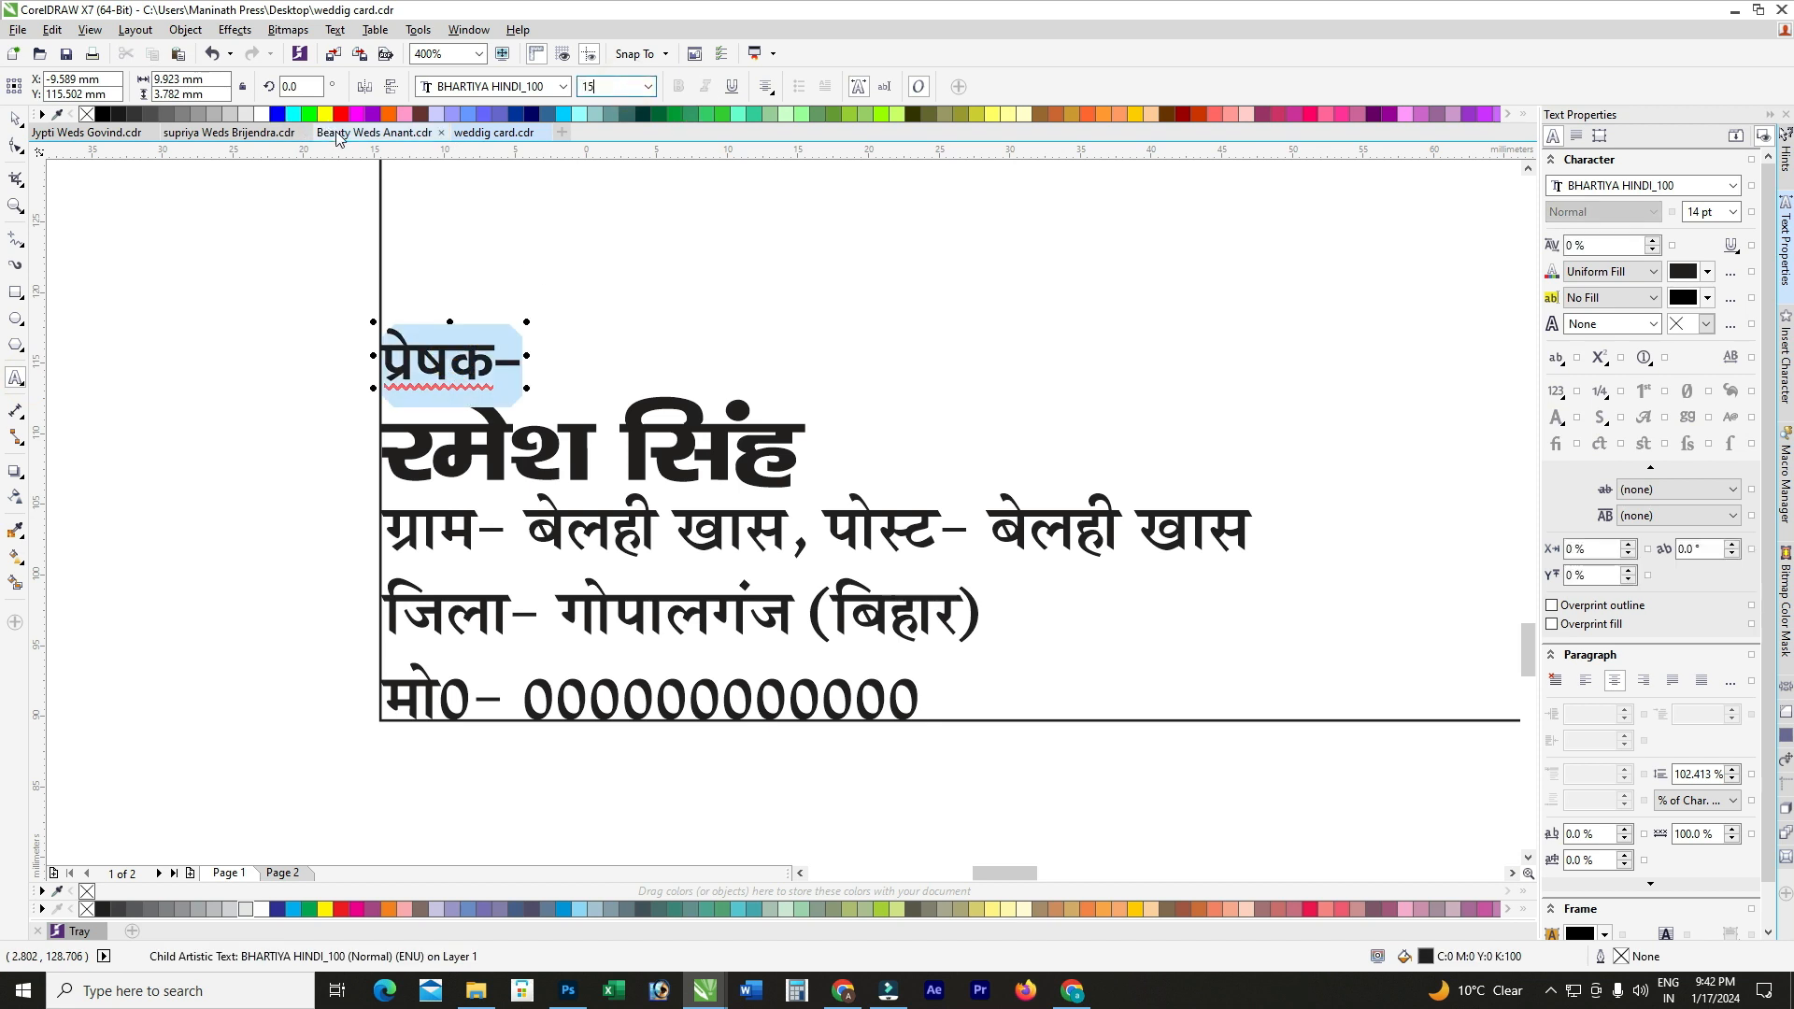
pyautogui.press('Return')
pyautogui.click(15, 119)
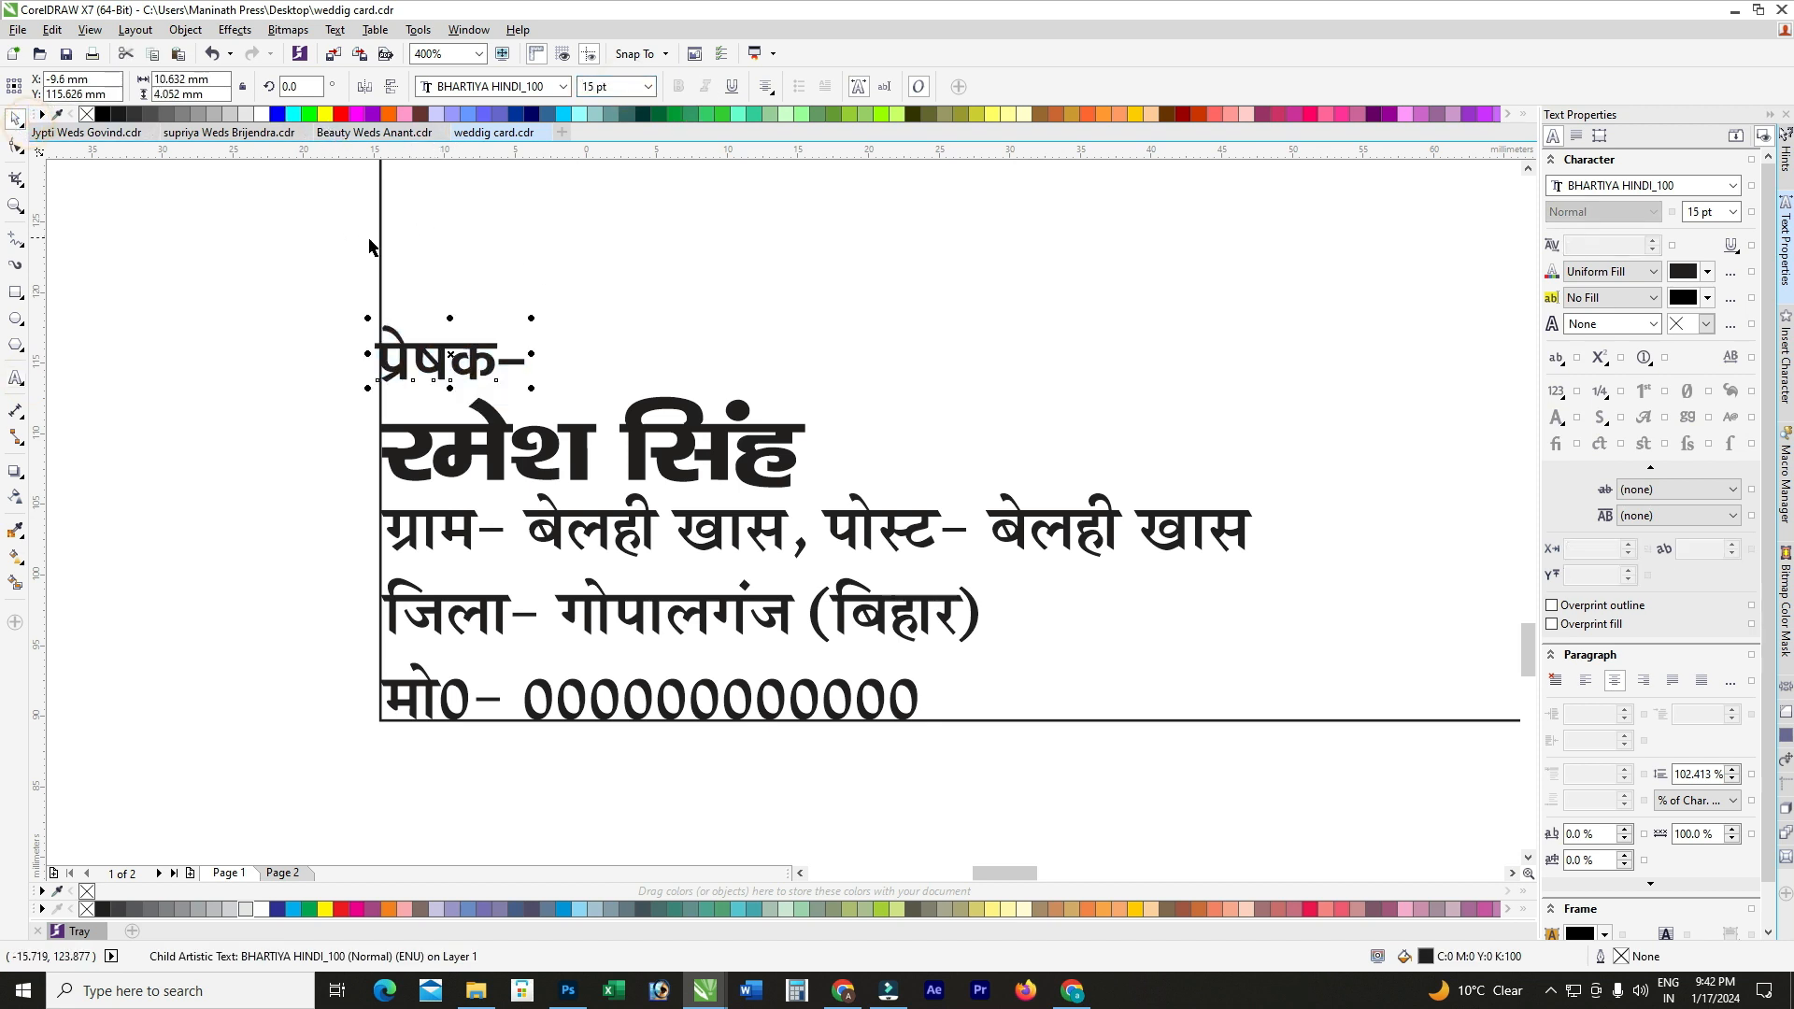
# Step: Tighten the line spacing of the address lines with the Shape tool
pyautogui.scroll(-1, 521, 331)
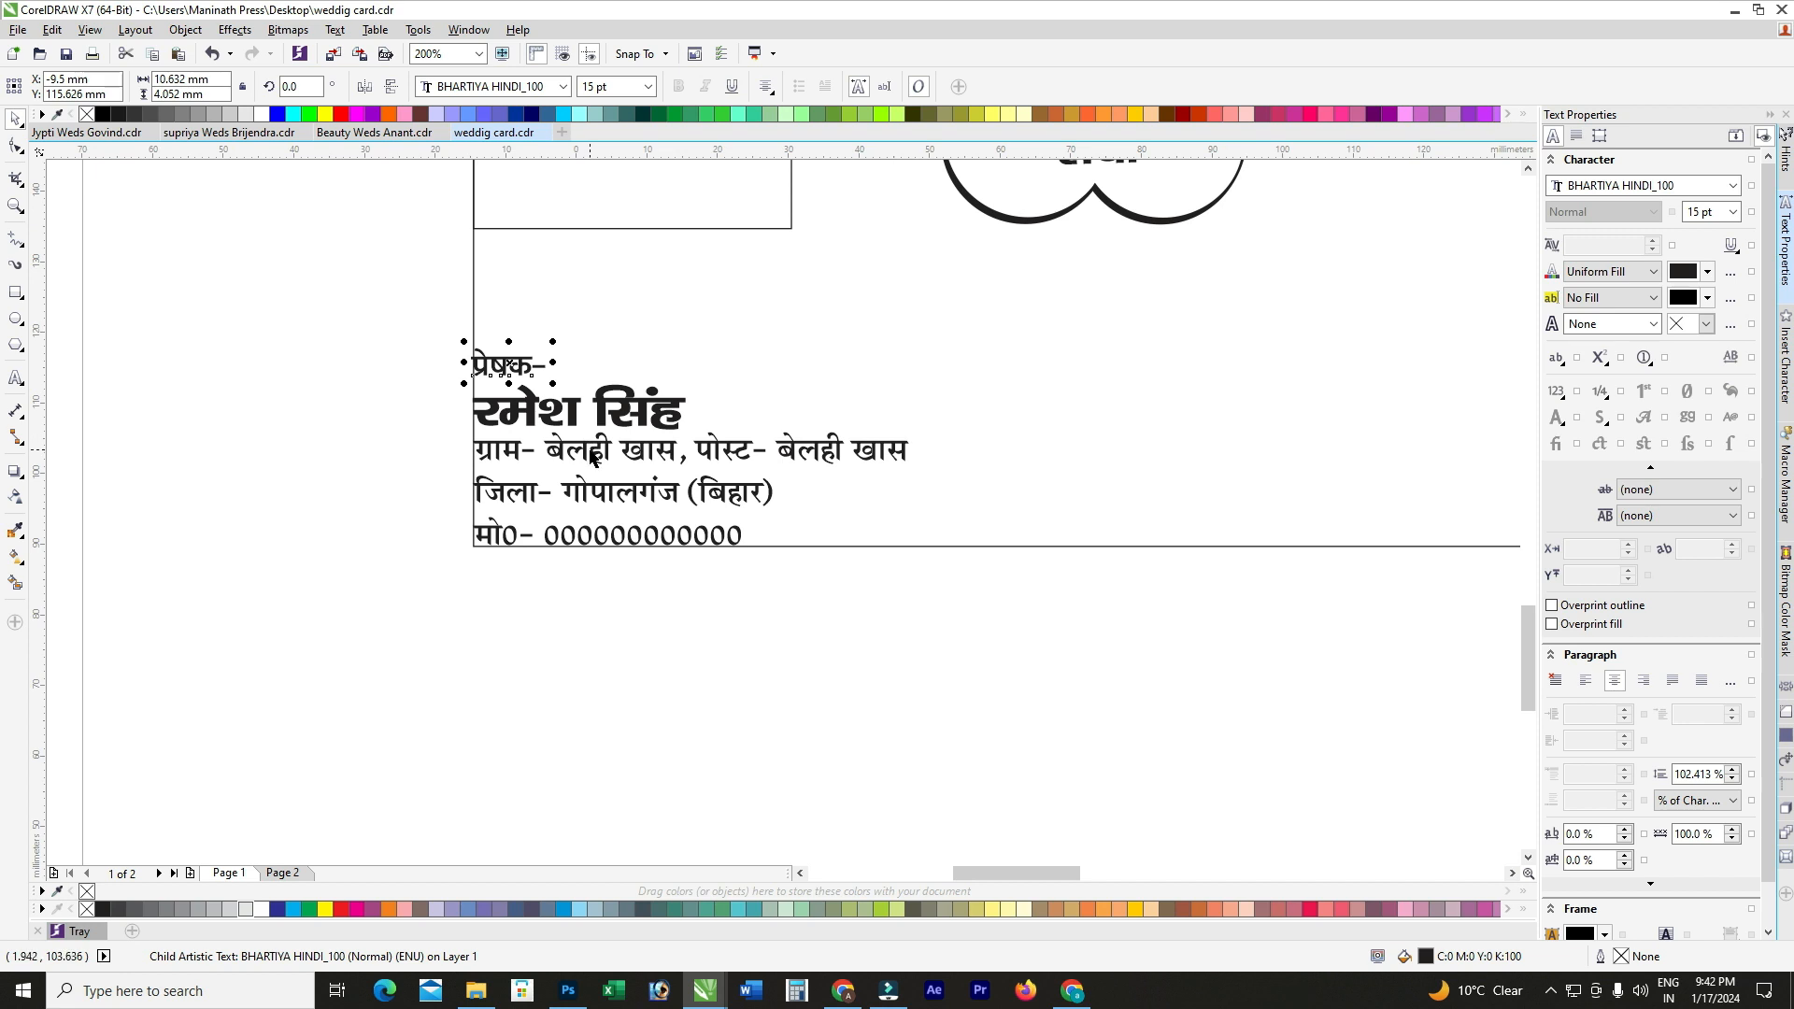
pyautogui.click(598, 500)
pyautogui.scroll(1, 598, 489)
pyautogui.keyDown('ctrl'); pyautogui.click(598, 487); pyautogui.keyUp('ctrl')
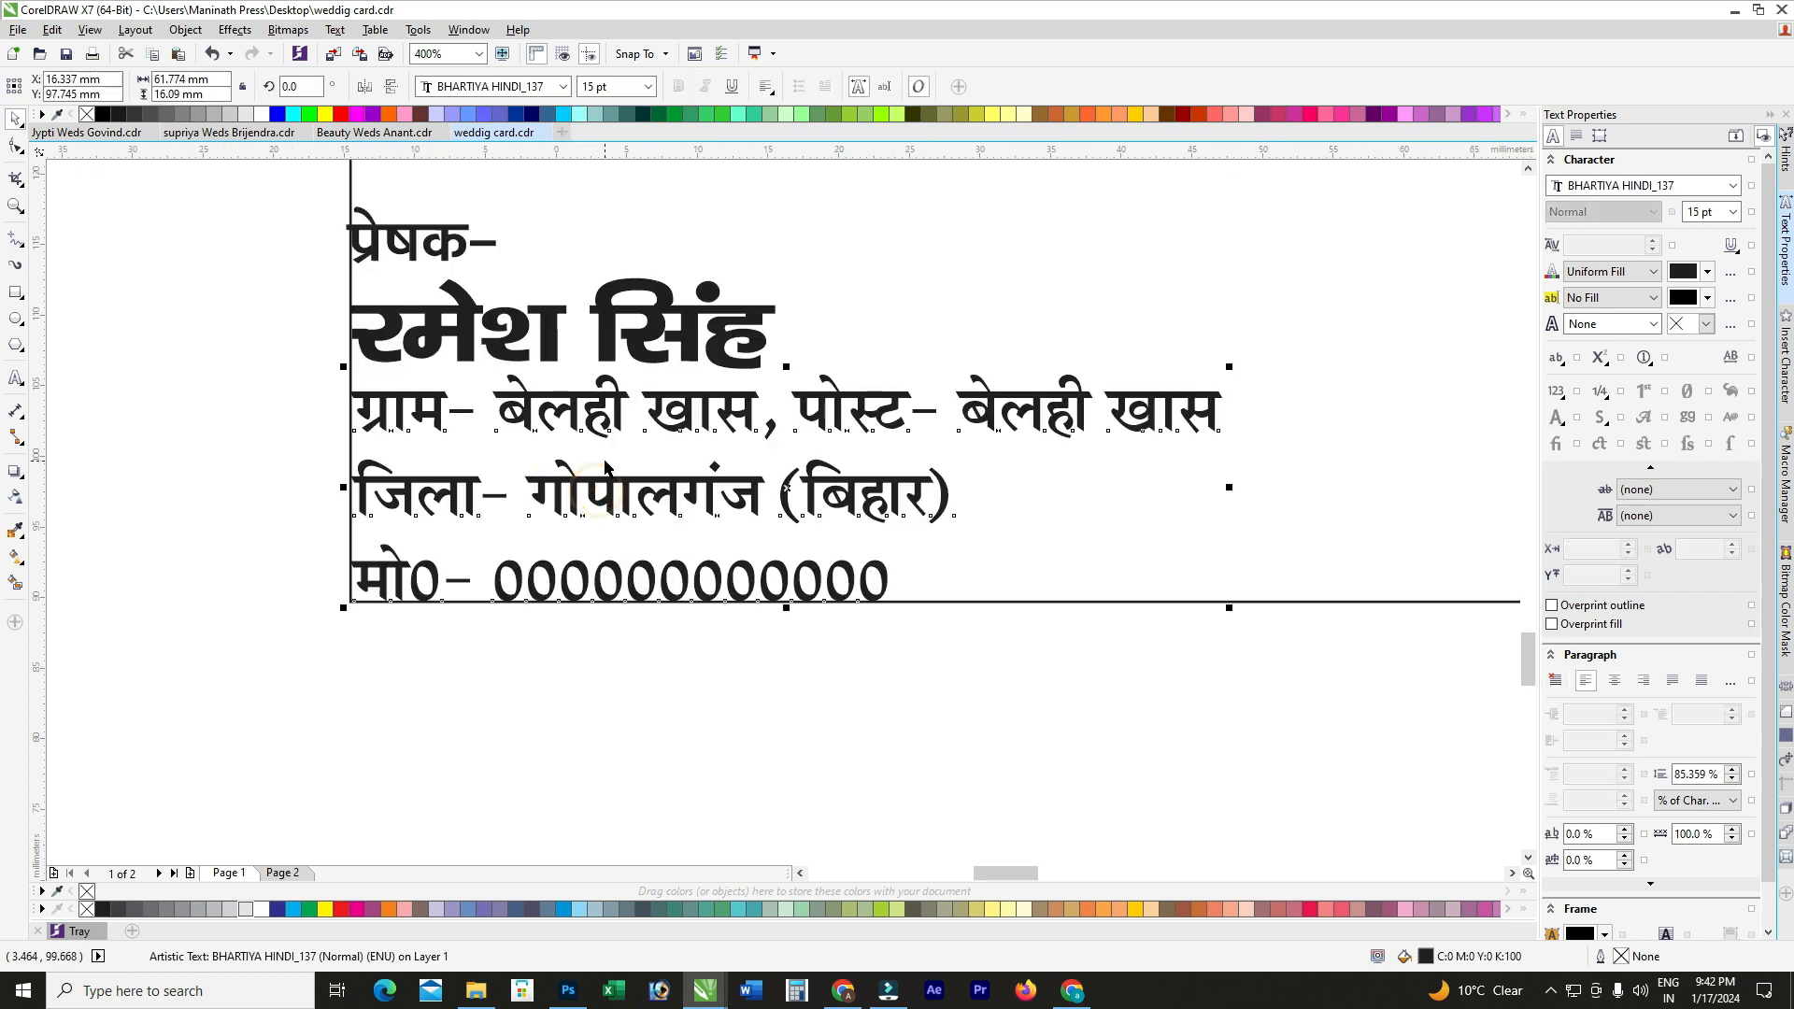
pyautogui.click(16, 146)
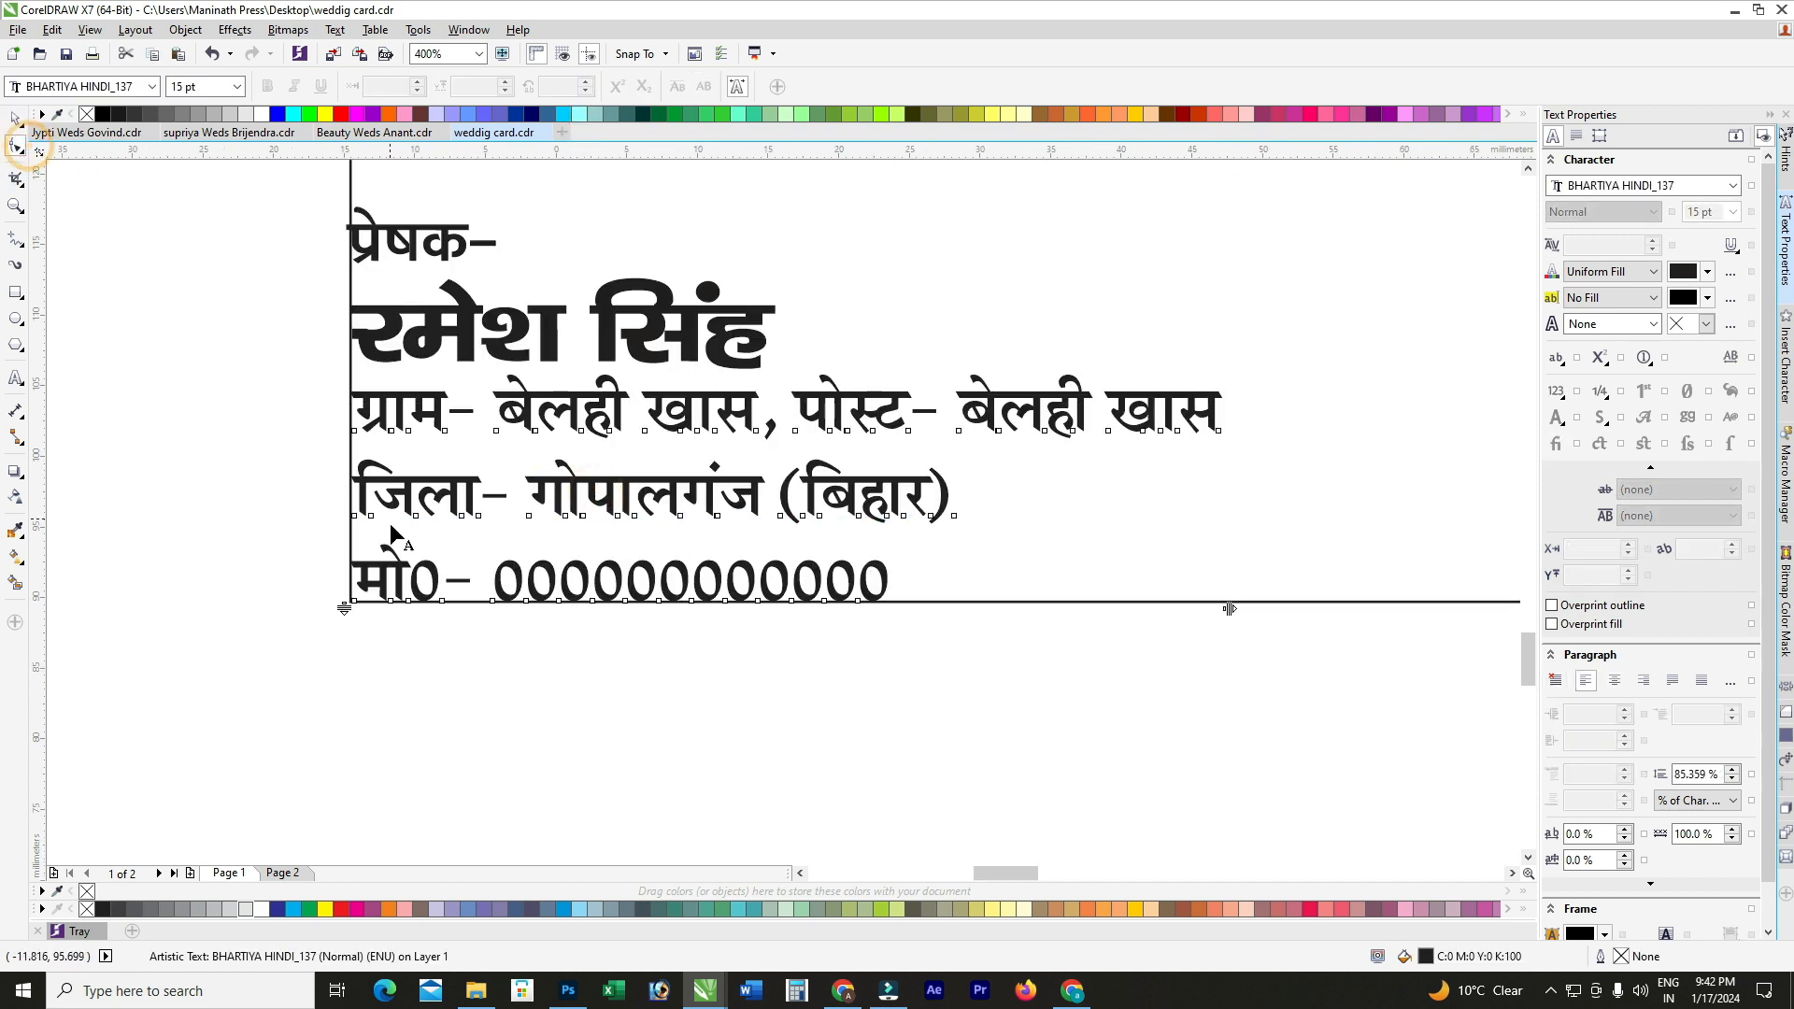
pyautogui.moveTo(344, 608); pyautogui.dragTo(346, 552)
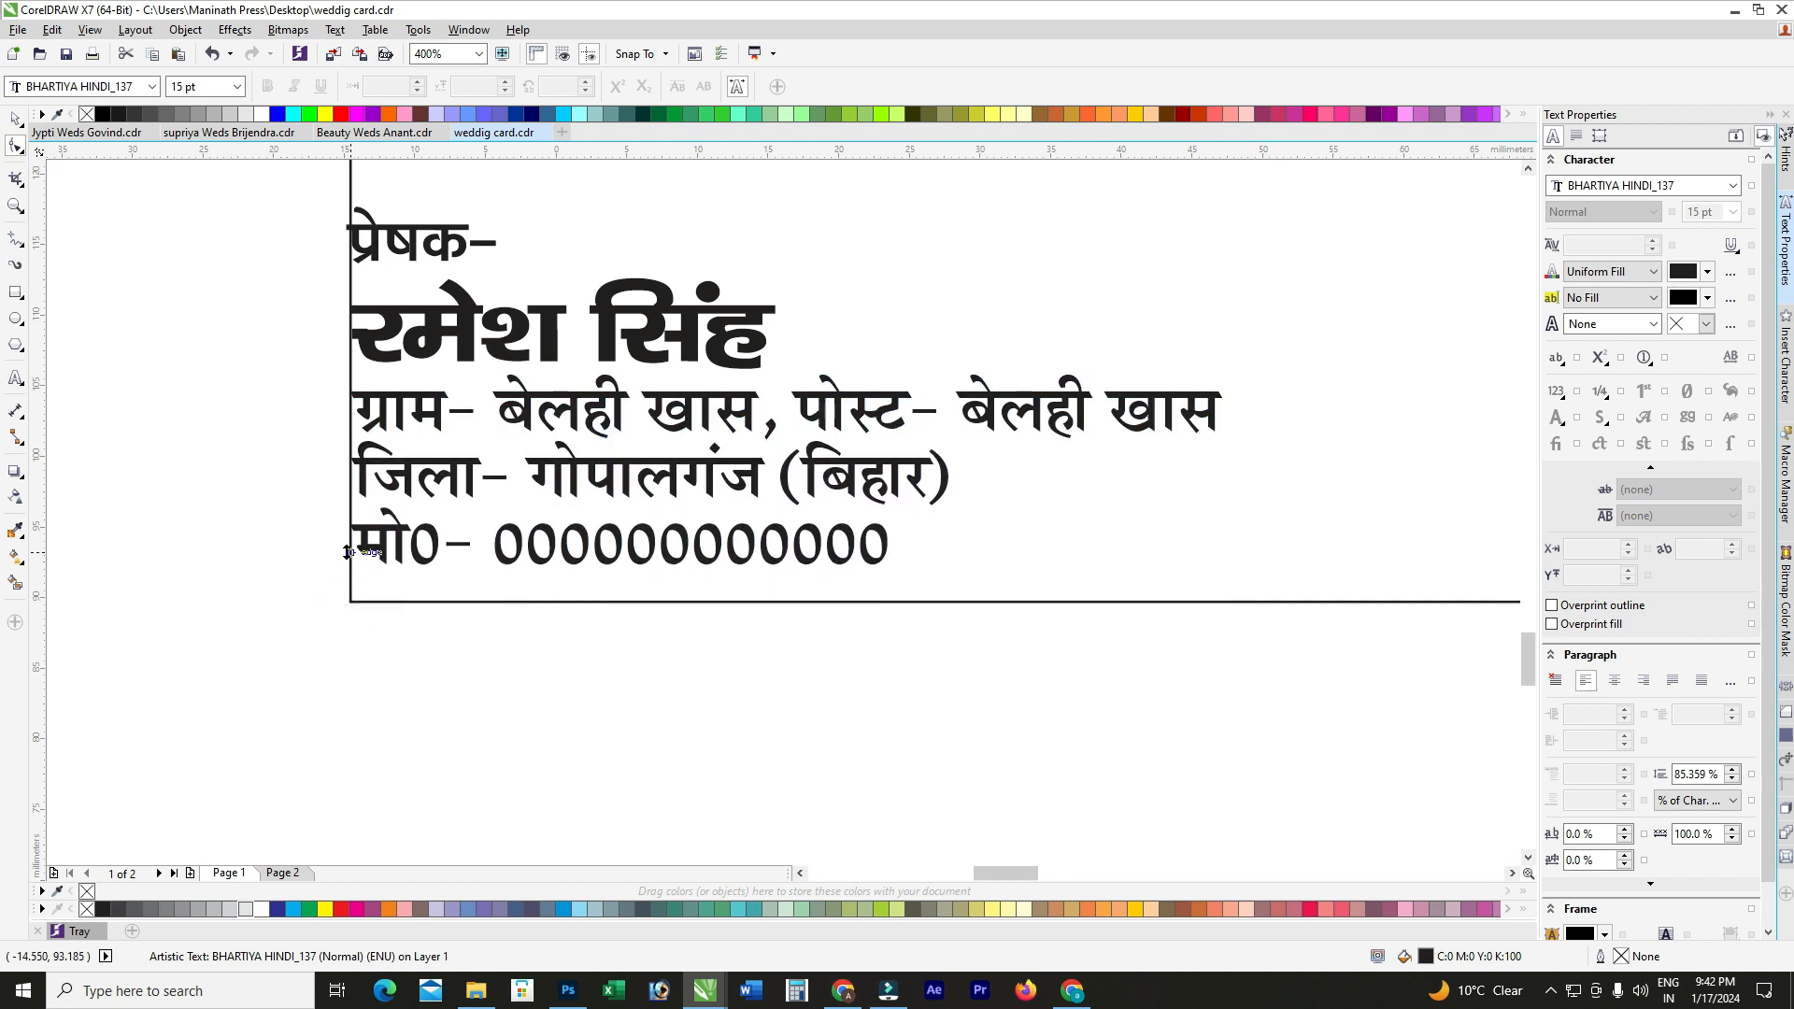
pyautogui.click(16, 118)
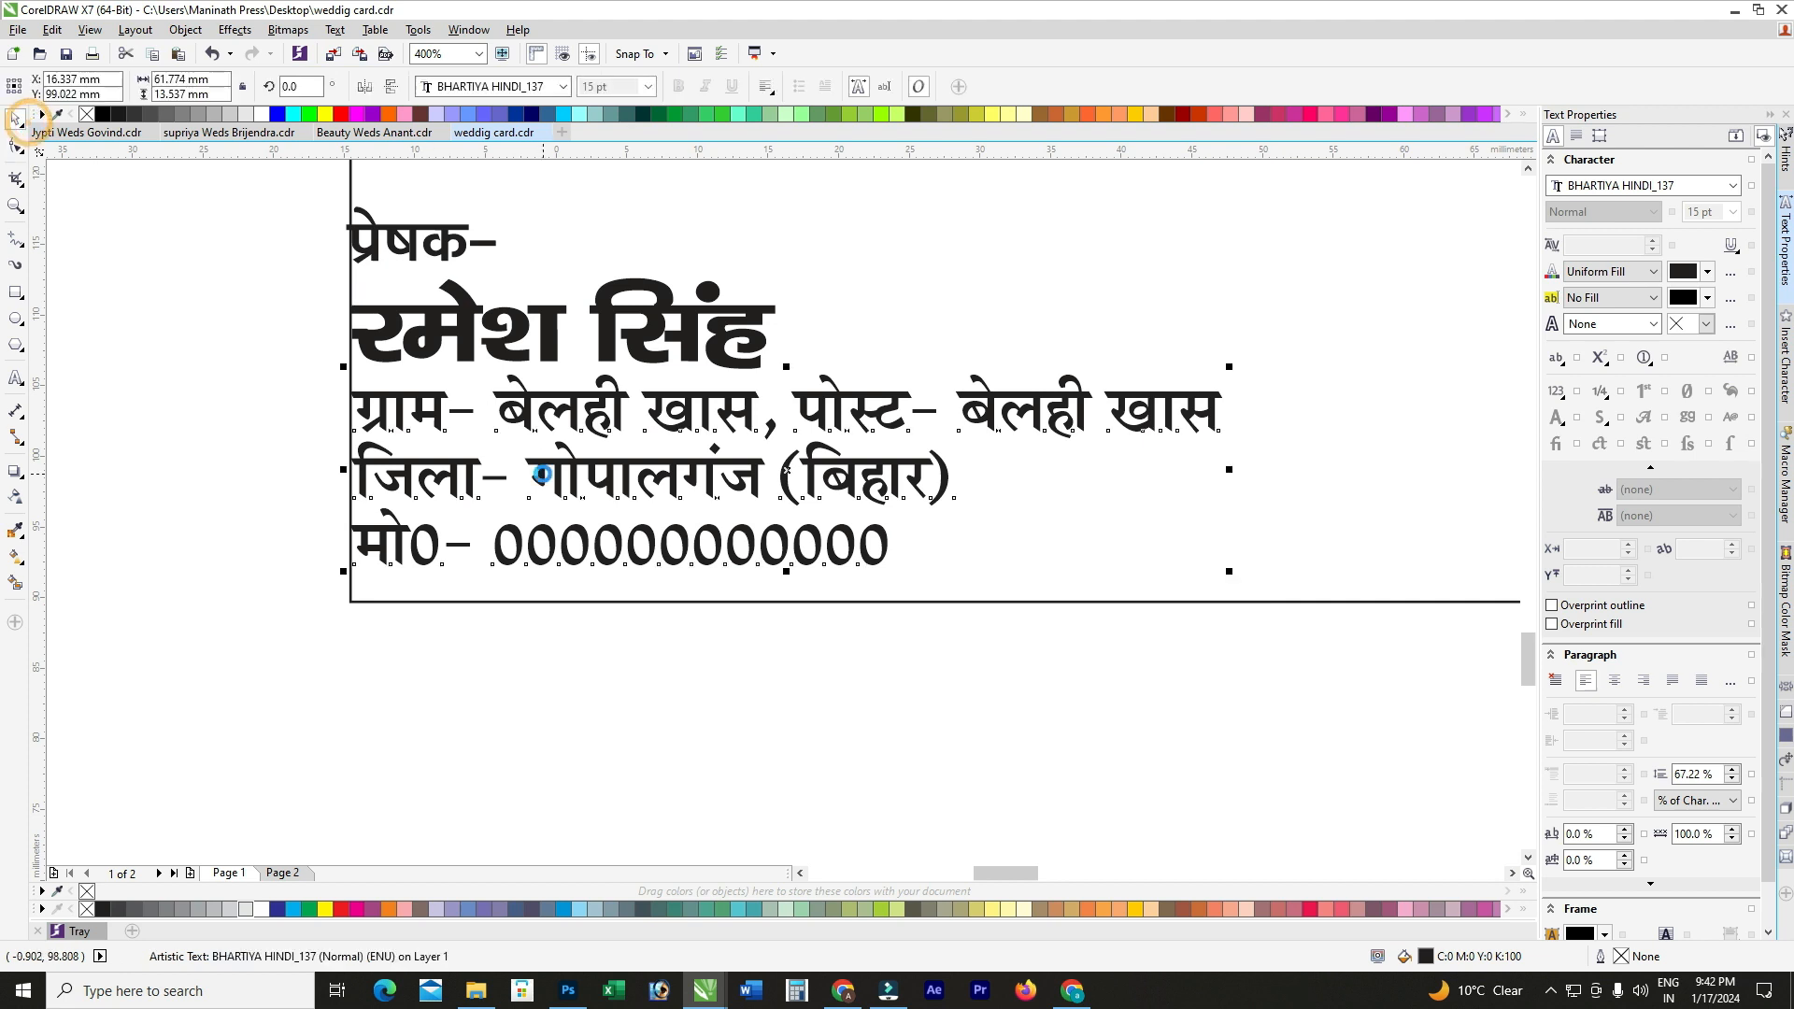
# Step: Regroup the sender text and align it to the card's bottom edge
pyautogui.scroll(-1, 543, 473)
pyautogui.moveTo(323, 310); pyautogui.dragTo(983, 679)
pyautogui.hotkey('ctrl', 'g')
pyautogui.keyDown('shift'); pyautogui.click(952, 439); pyautogui.keyUp('shift')
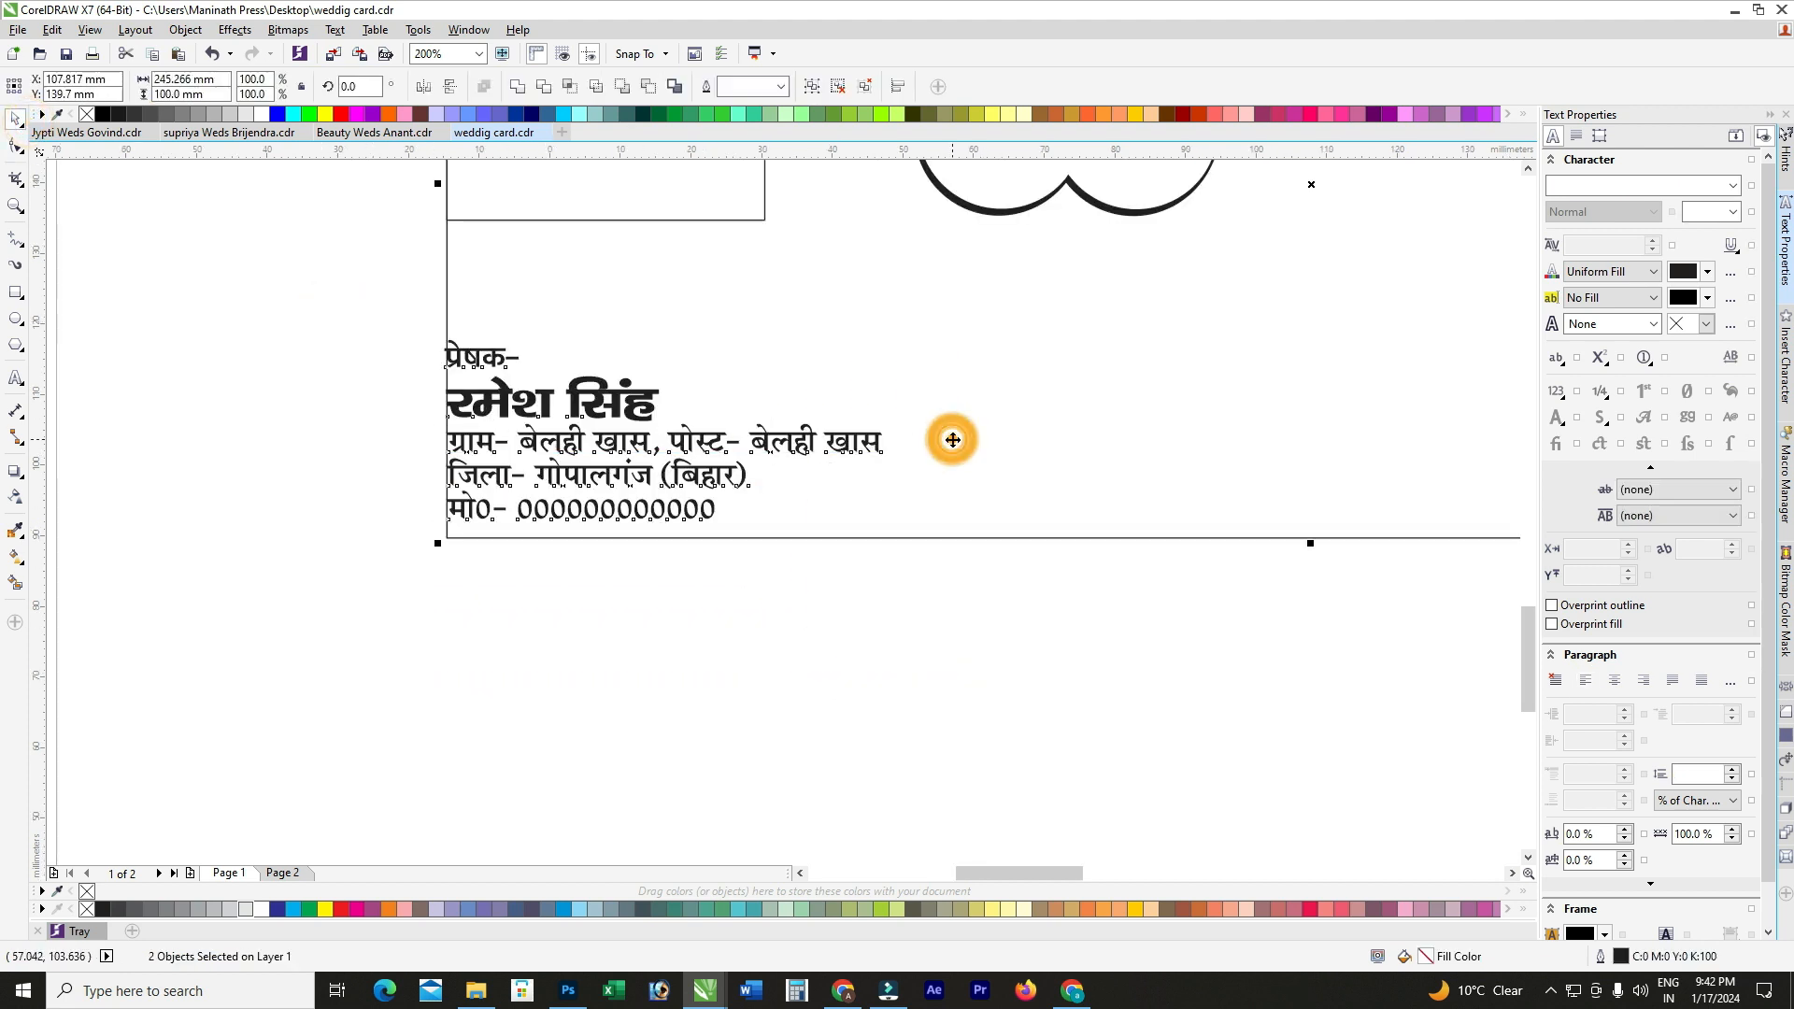
pyautogui.press('b')
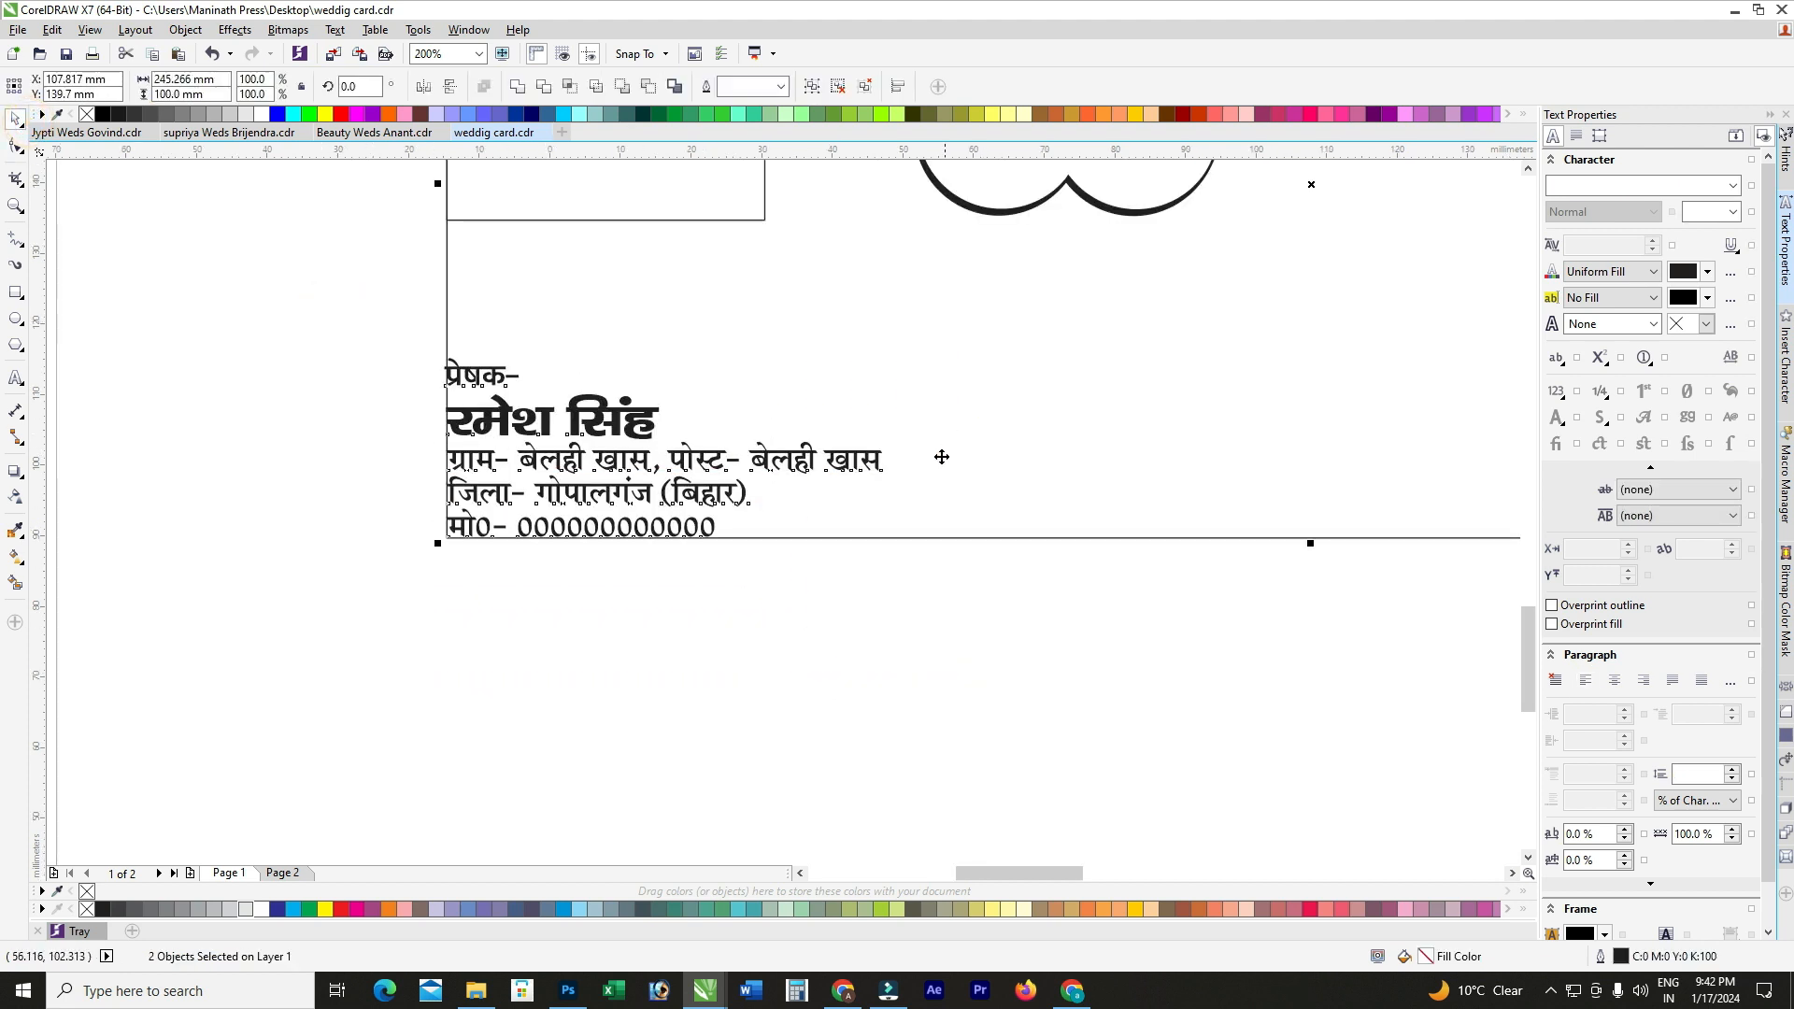
pyautogui.click(822, 650)
pyautogui.scroll(-1, 561, 523)
pyautogui.scroll(1, 630, 495)
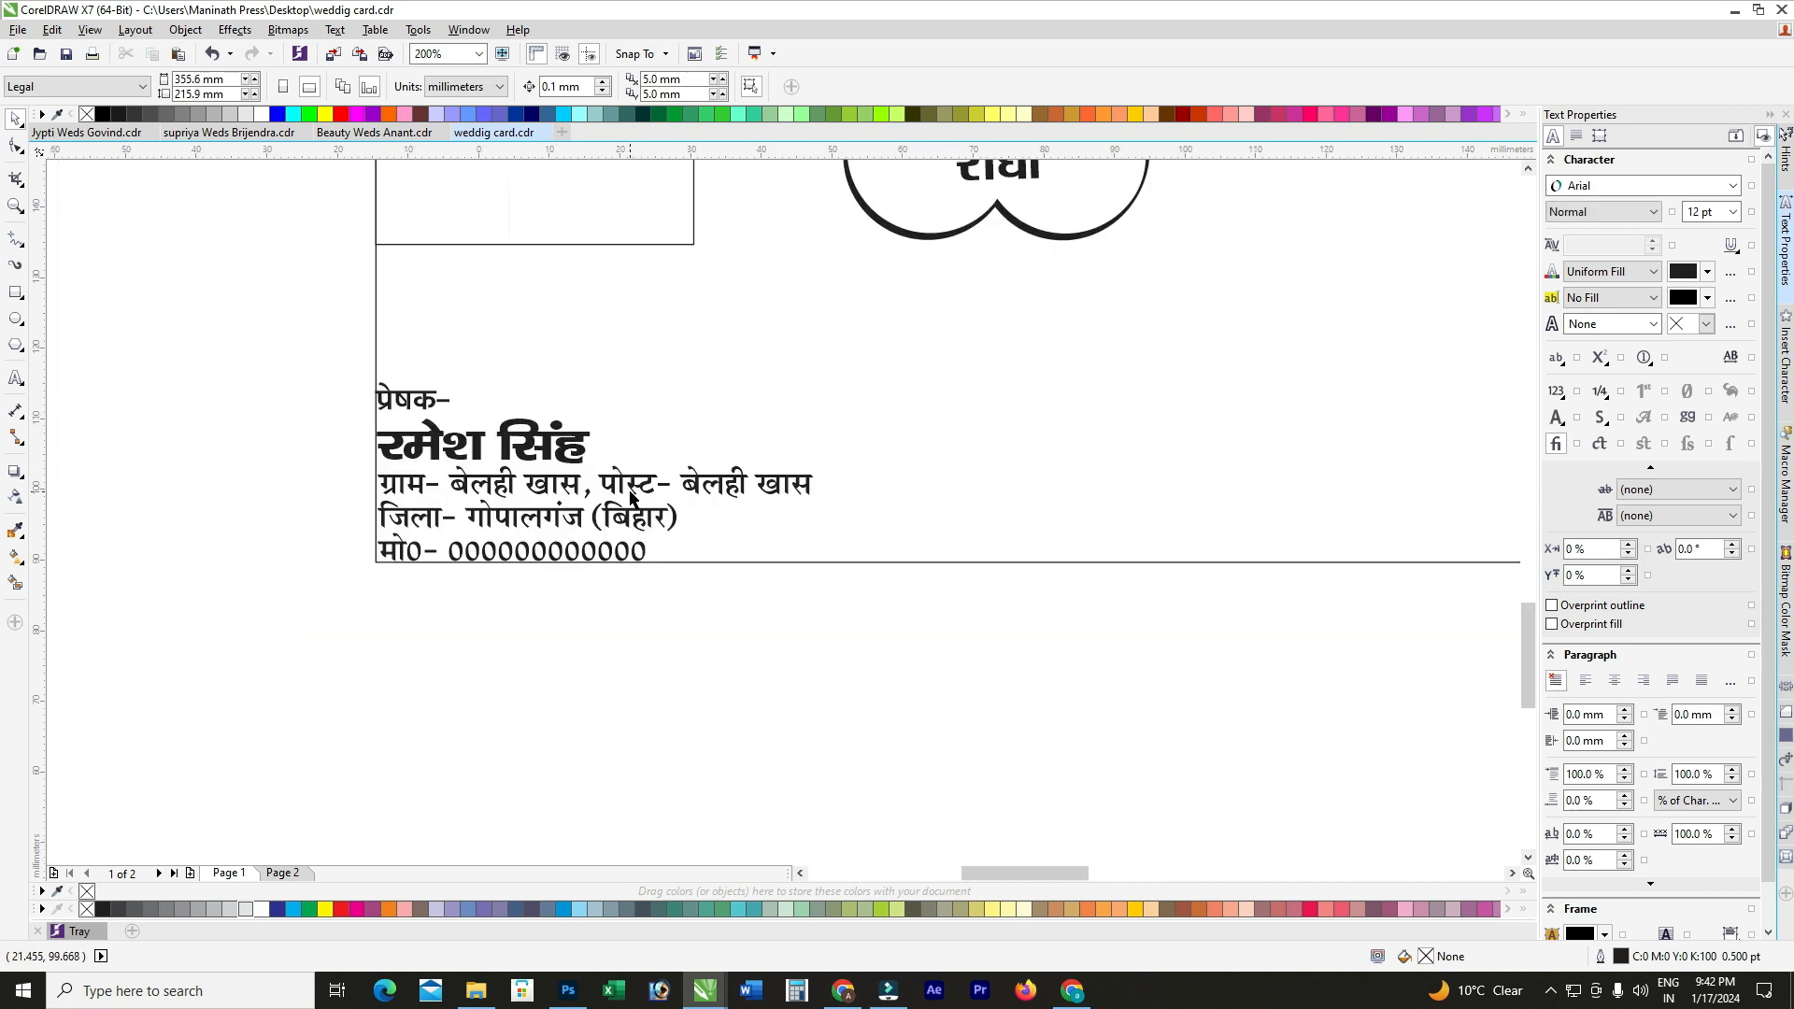
# Step: Move the couple illustration onto the card beside the sender address and enlarge it
pyautogui.scroll(-1, 639, 532)
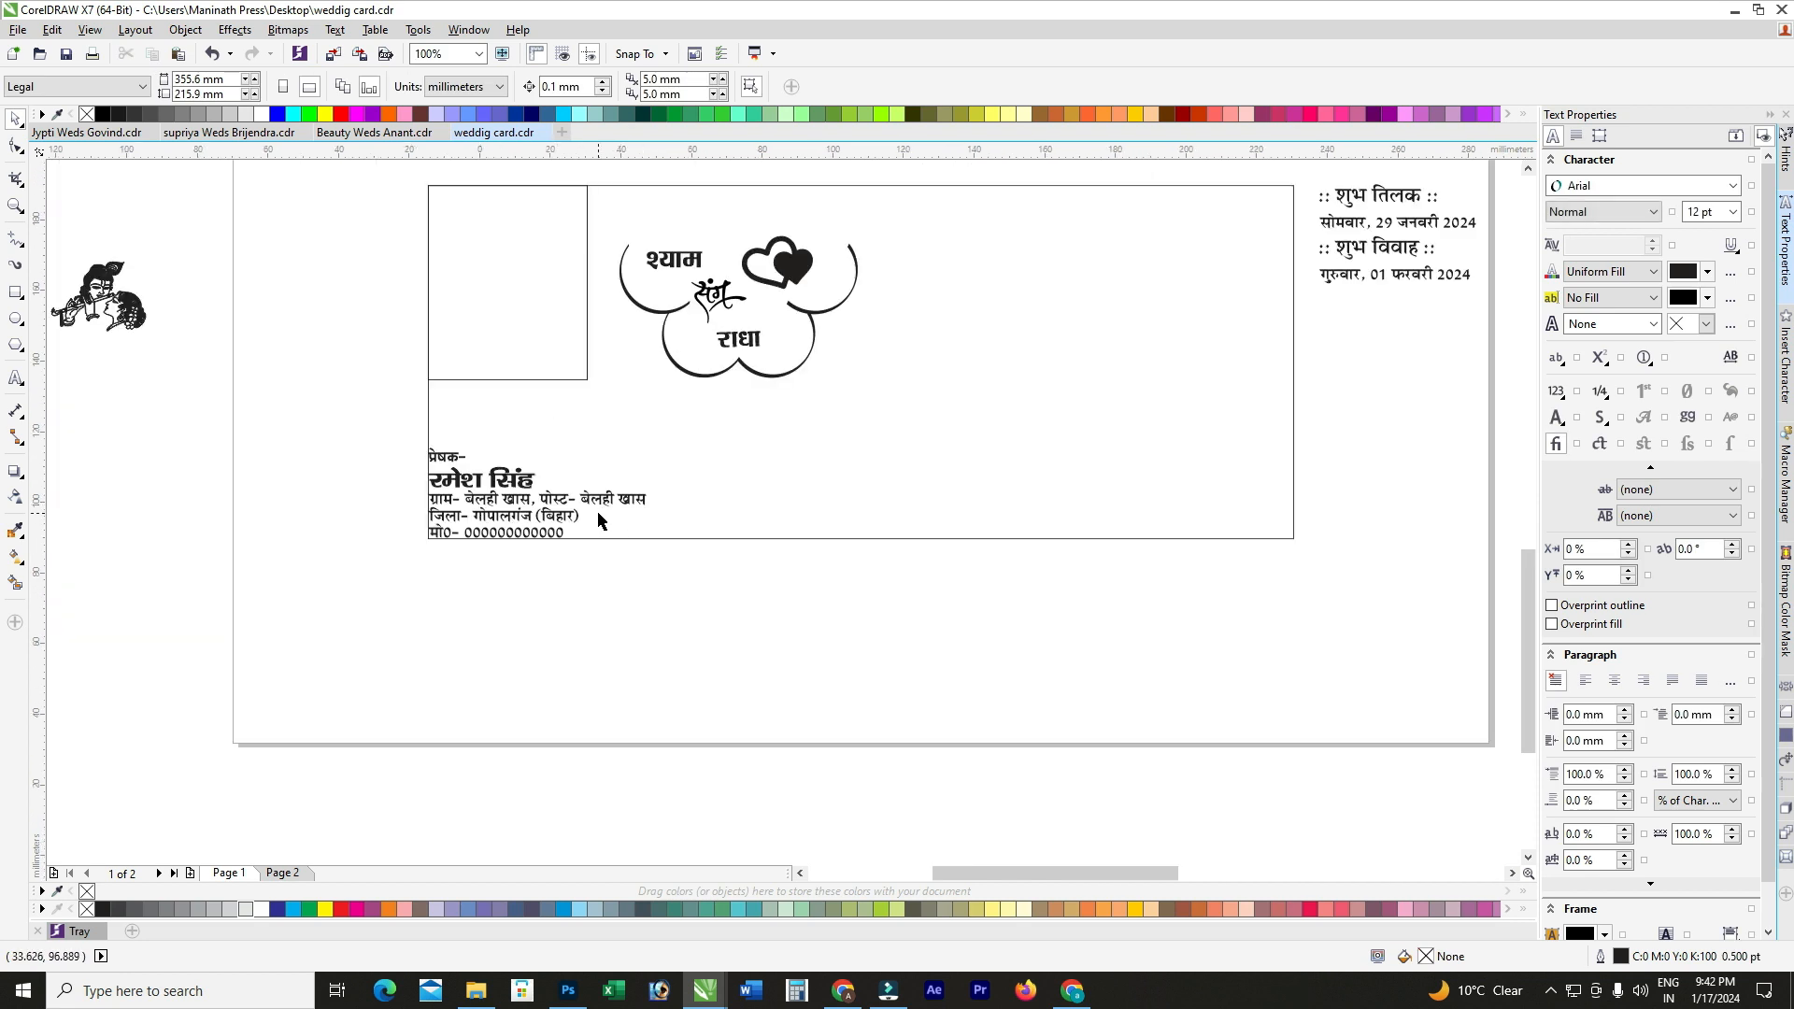
pyautogui.scroll(-1, 598, 514)
pyautogui.scroll(1, 250, 573)
pyautogui.moveTo(330, 523); pyautogui.dragTo(613, 432)
pyautogui.moveTo(552, 529); pyautogui.dragTo(613, 539)
pyautogui.scroll(-1, 621, 451)
pyautogui.moveTo(502, 496); pyautogui.dragTo(788, 457)
pyautogui.scroll(1, 788, 457)
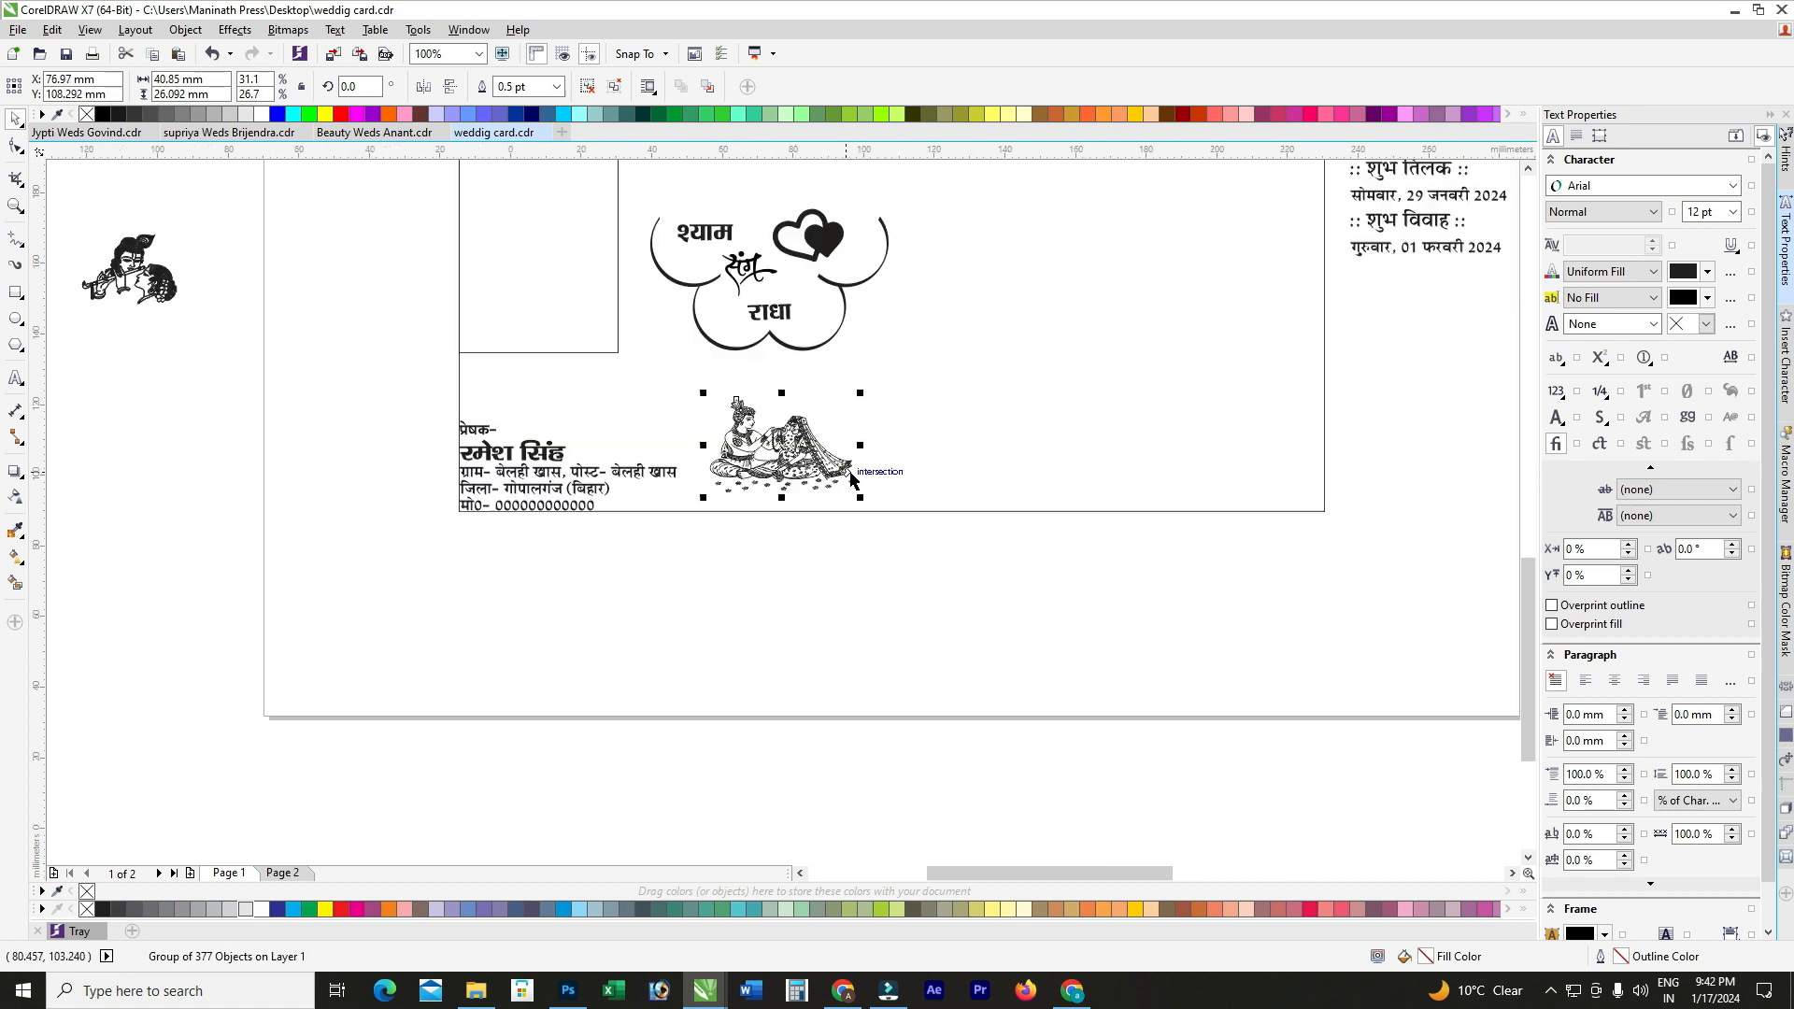
pyautogui.moveTo(861, 495); pyautogui.dragTo(895, 517)
# Step: Centre the couple illustration horizontally on the card
pyautogui.keyDown('shift'); pyautogui.click(921, 458); pyautogui.keyUp('shift')
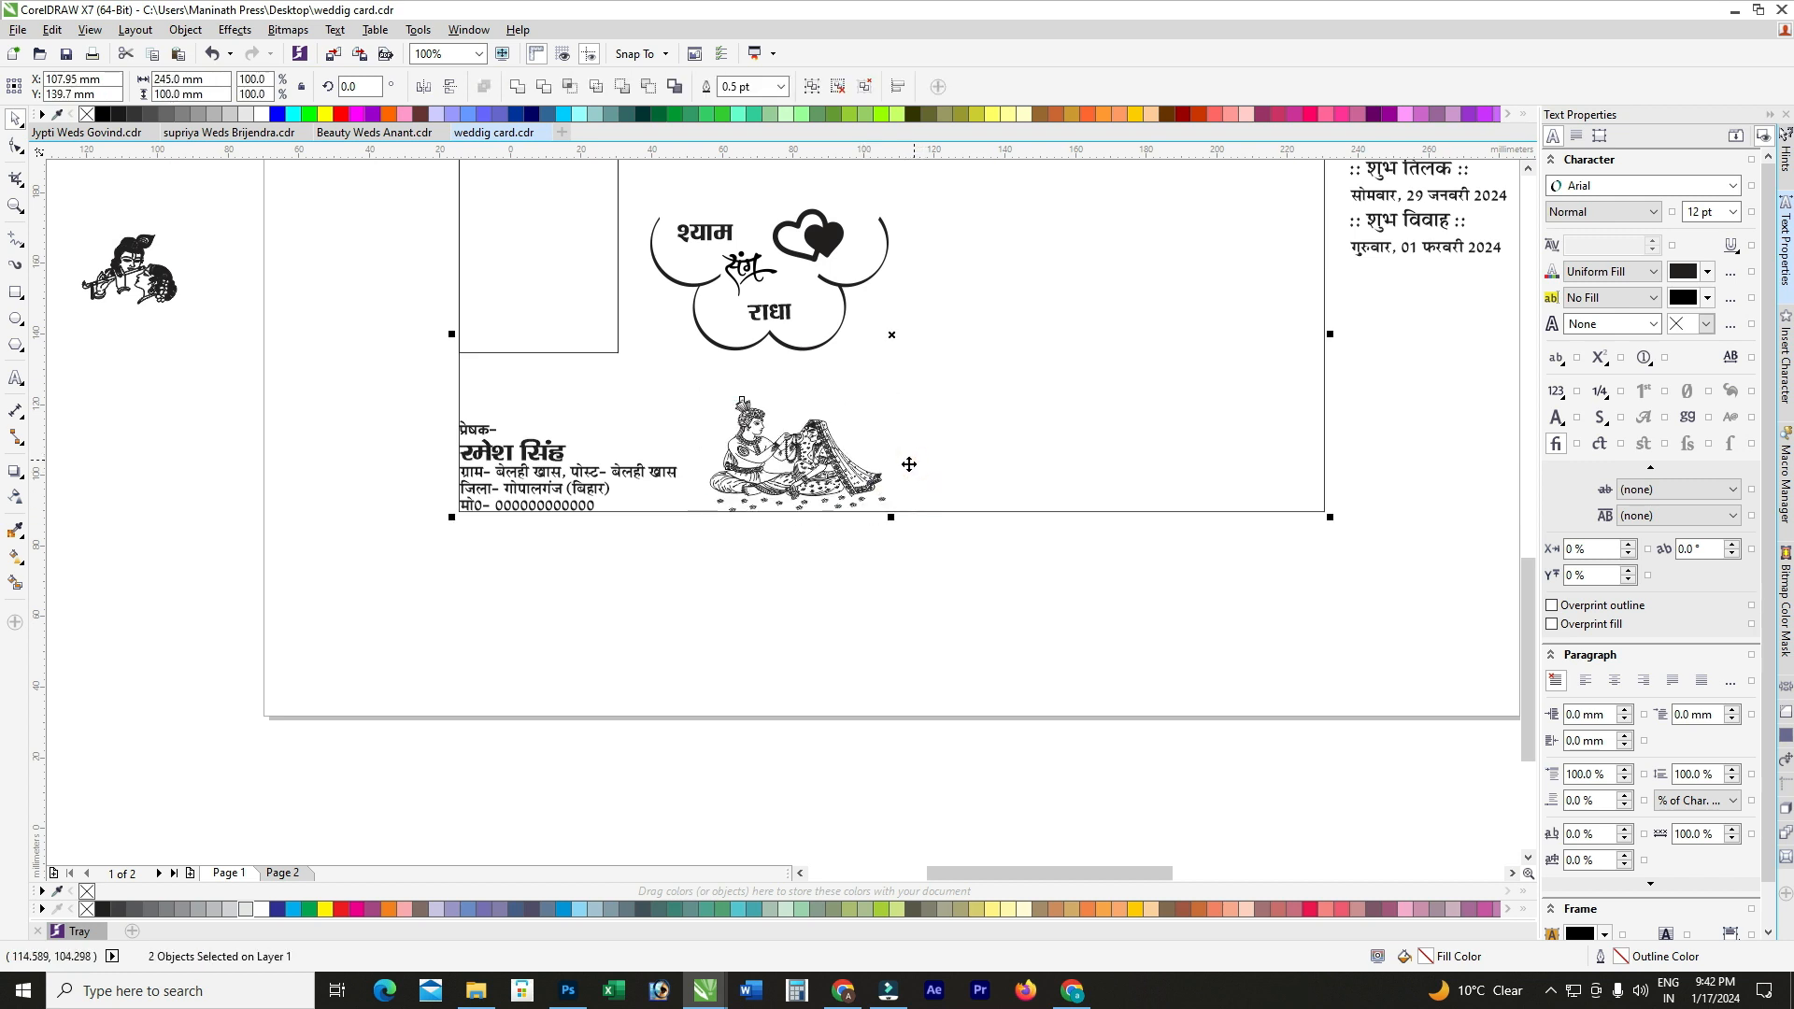
pyautogui.press('c')
pyautogui.click(854, 681)
pyautogui.click(846, 475)
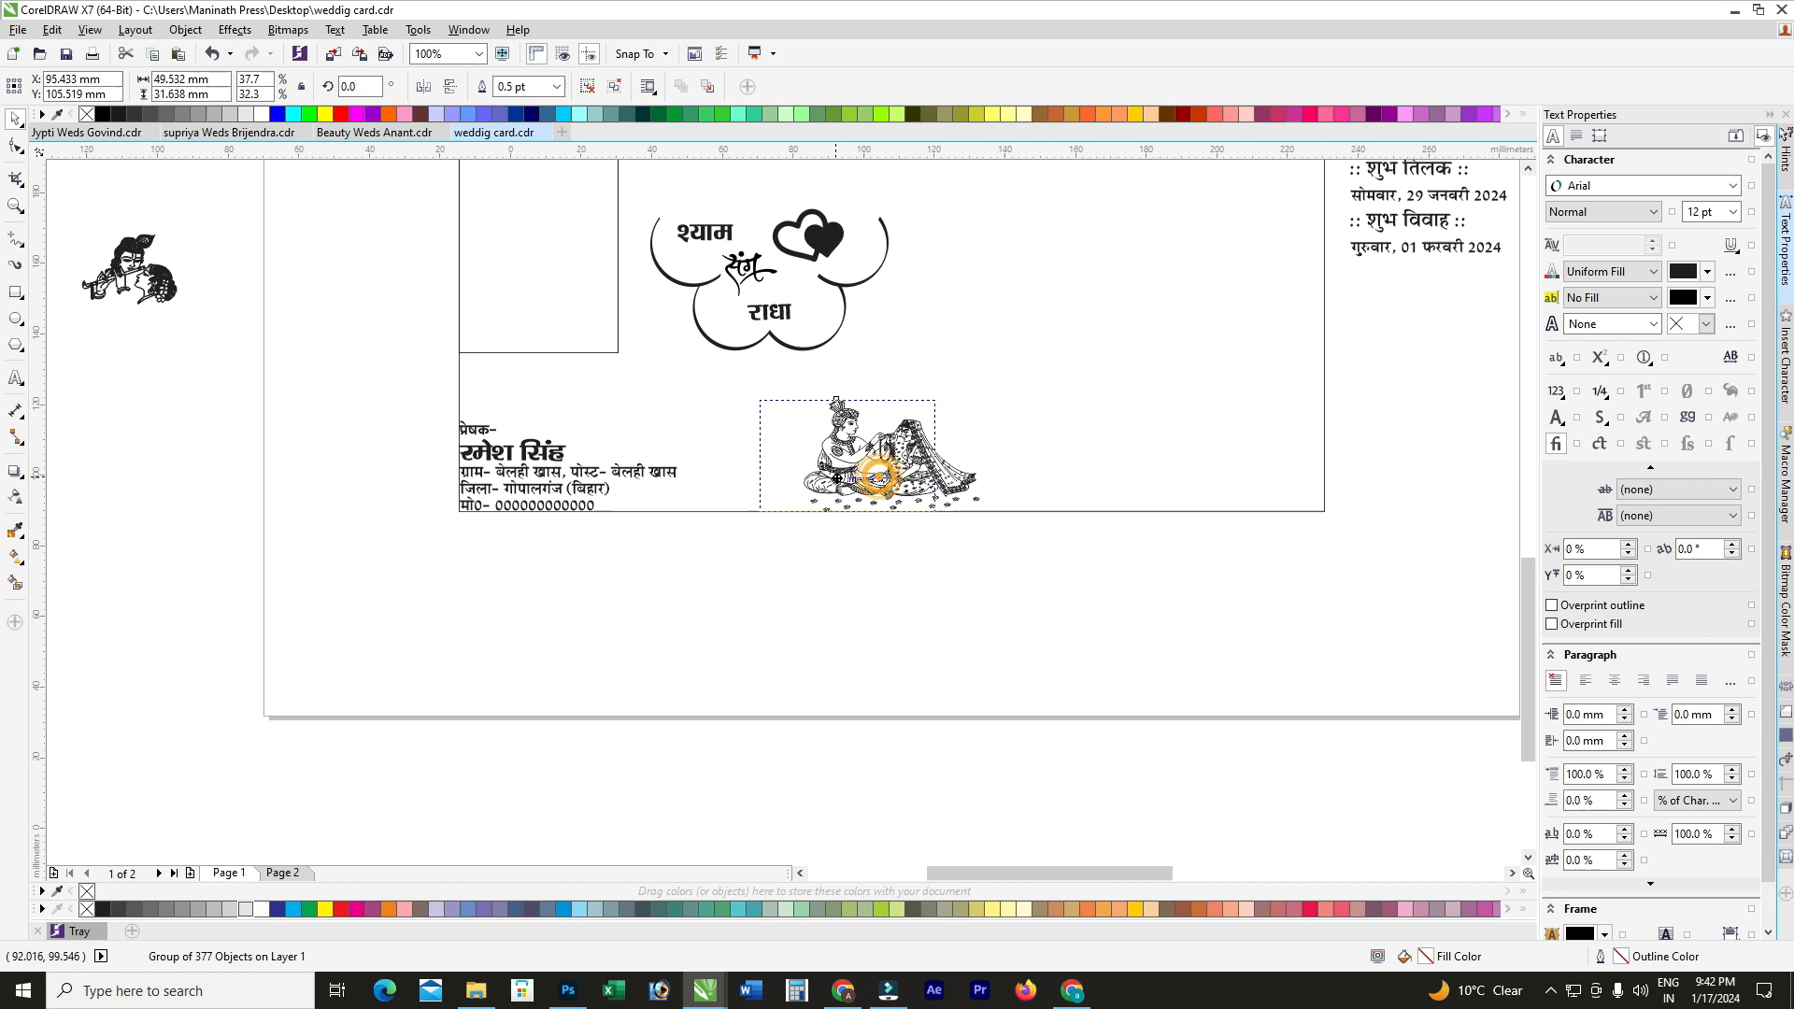
pyautogui.click(814, 581)
pyautogui.scroll(-2, 815, 581)
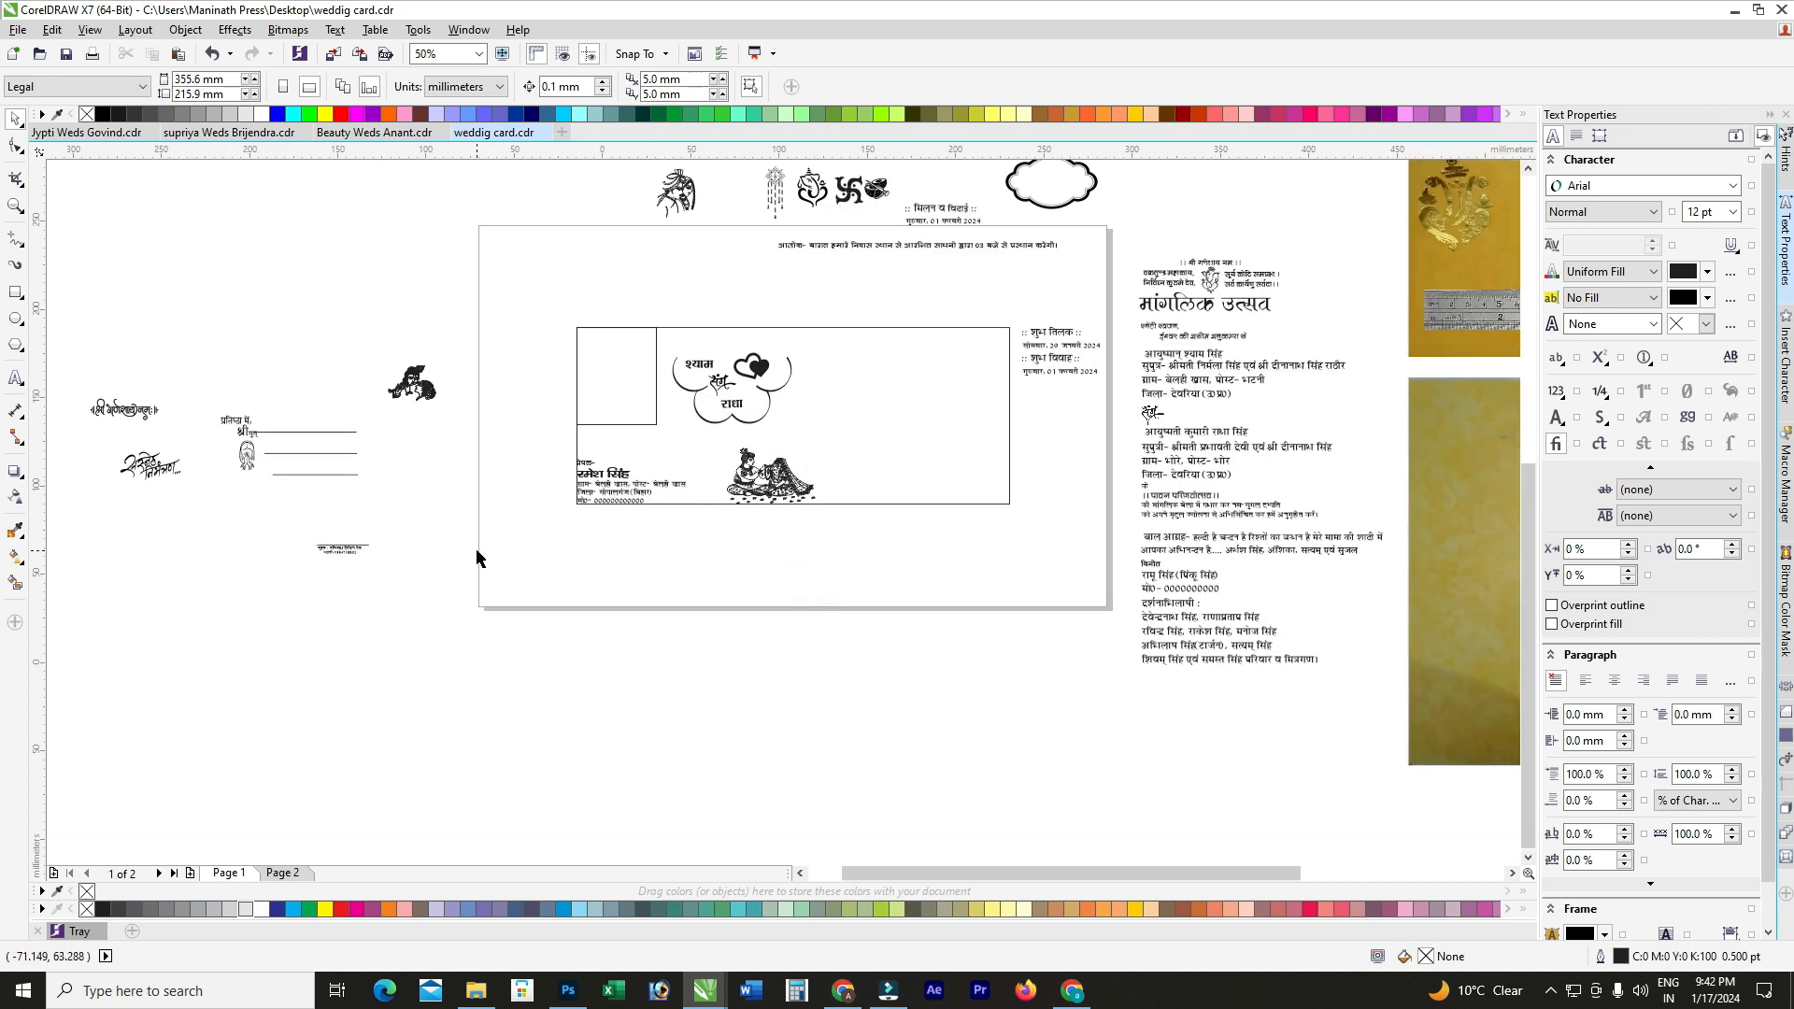
# Step: Move the प्रतिष्ठा में addressee block onto the card, enlarge it, and align it right
pyautogui.click(249, 452)
pyautogui.scroll(2, 250, 449)
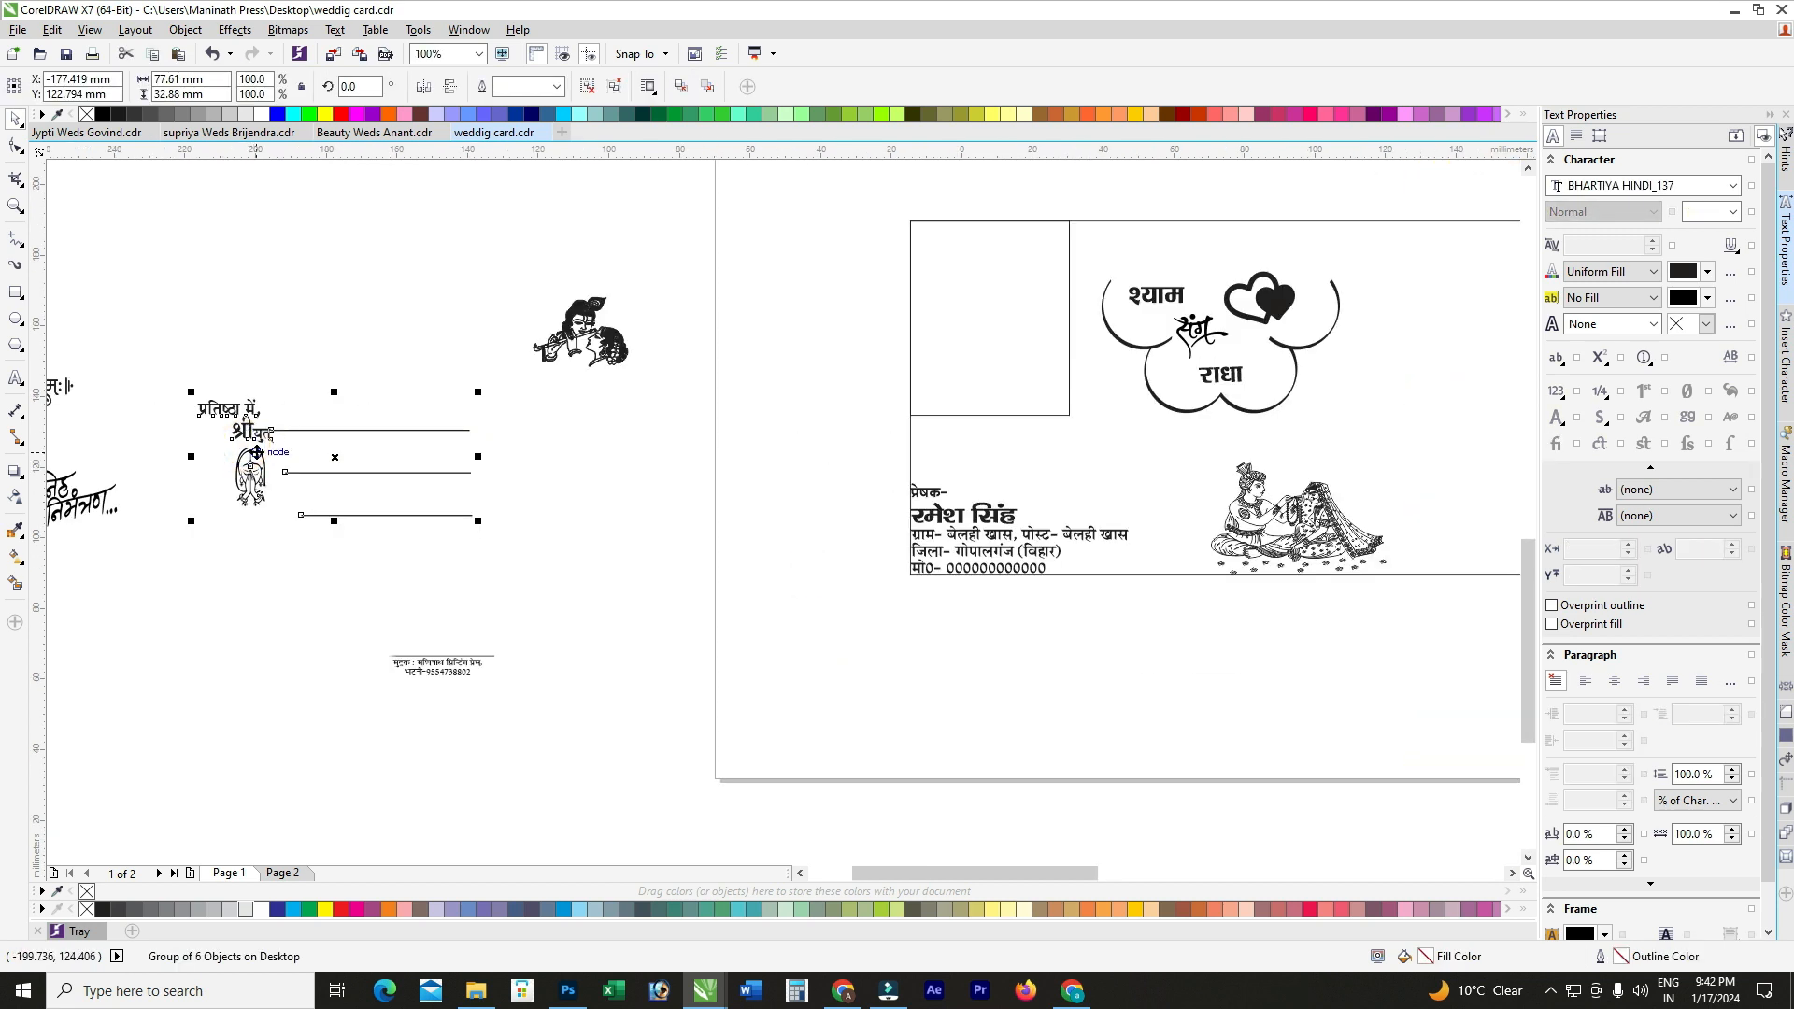
pyautogui.scroll(-2, 254, 456)
pyautogui.moveTo(253, 462); pyautogui.dragTo(887, 462)
pyautogui.scroll(2, 887, 467)
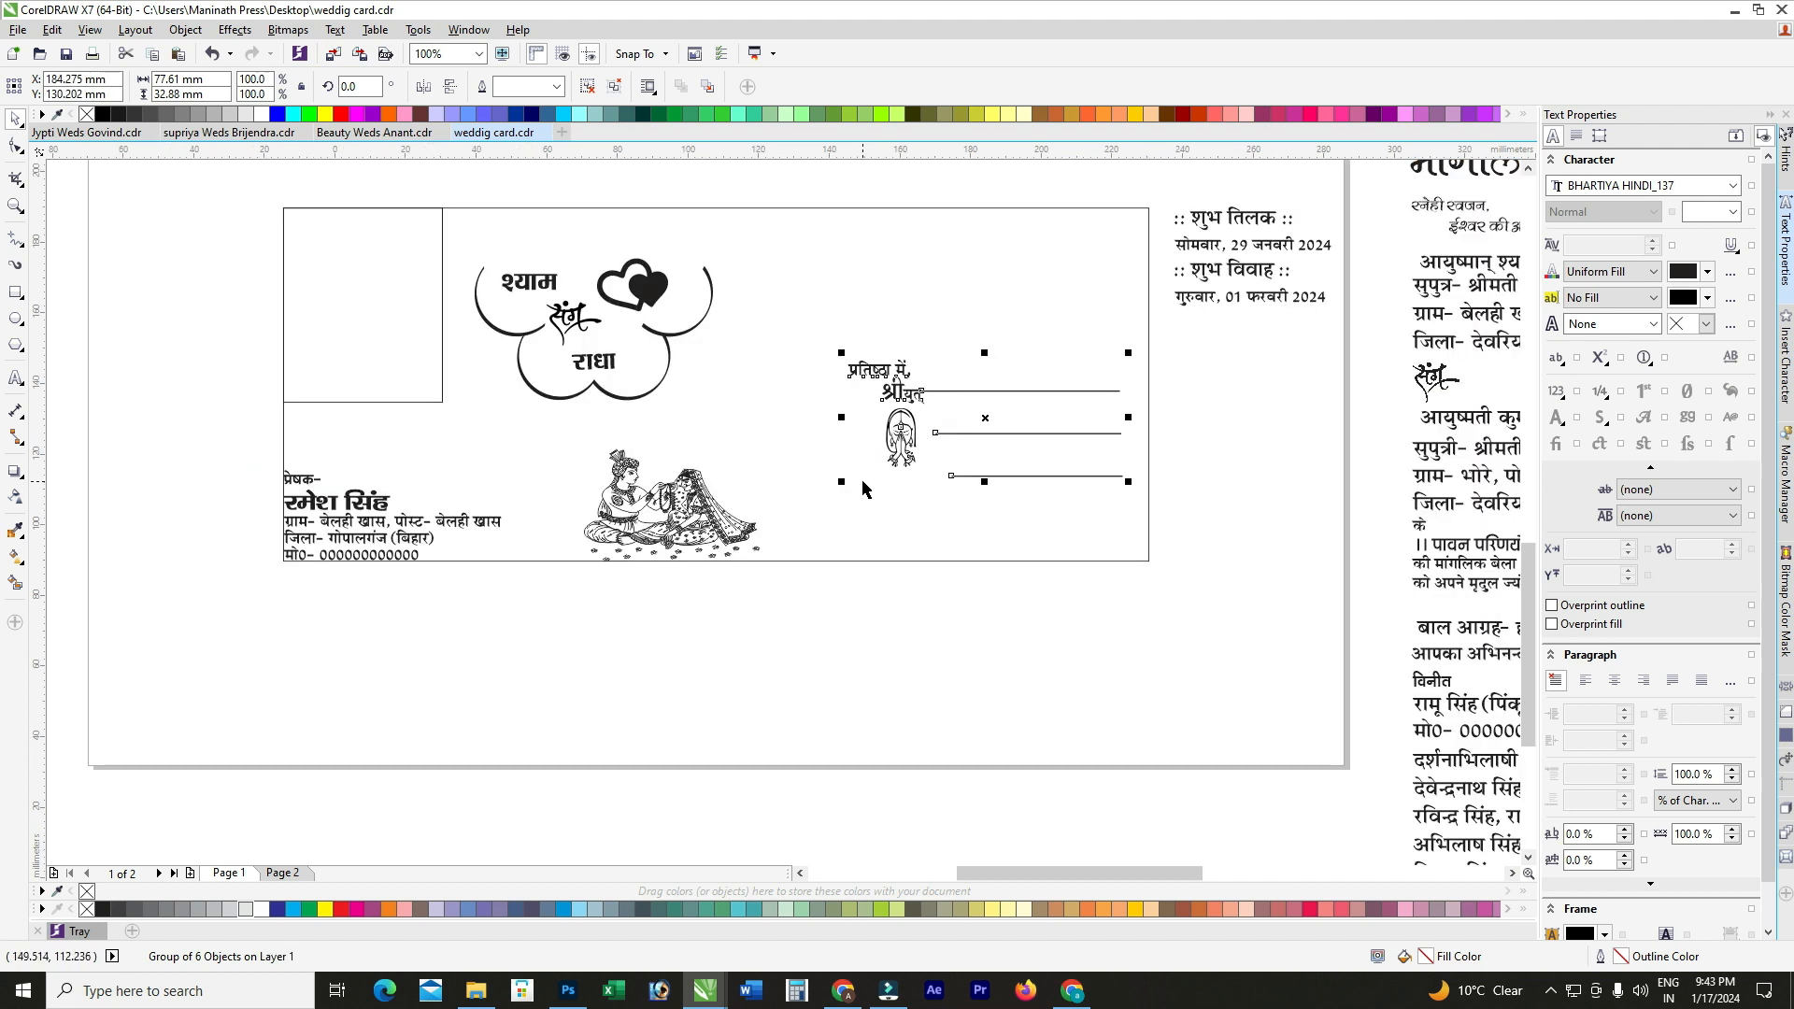
pyautogui.moveTo(839, 484)
pyautogui.mouseDown()
pyautogui.moveTo(813, 478)
pyautogui.moveTo(814, 495)
pyautogui.mouseUp()
pyautogui.keyDown('shift'); pyautogui.click(850, 502); pyautogui.keyUp('shift')
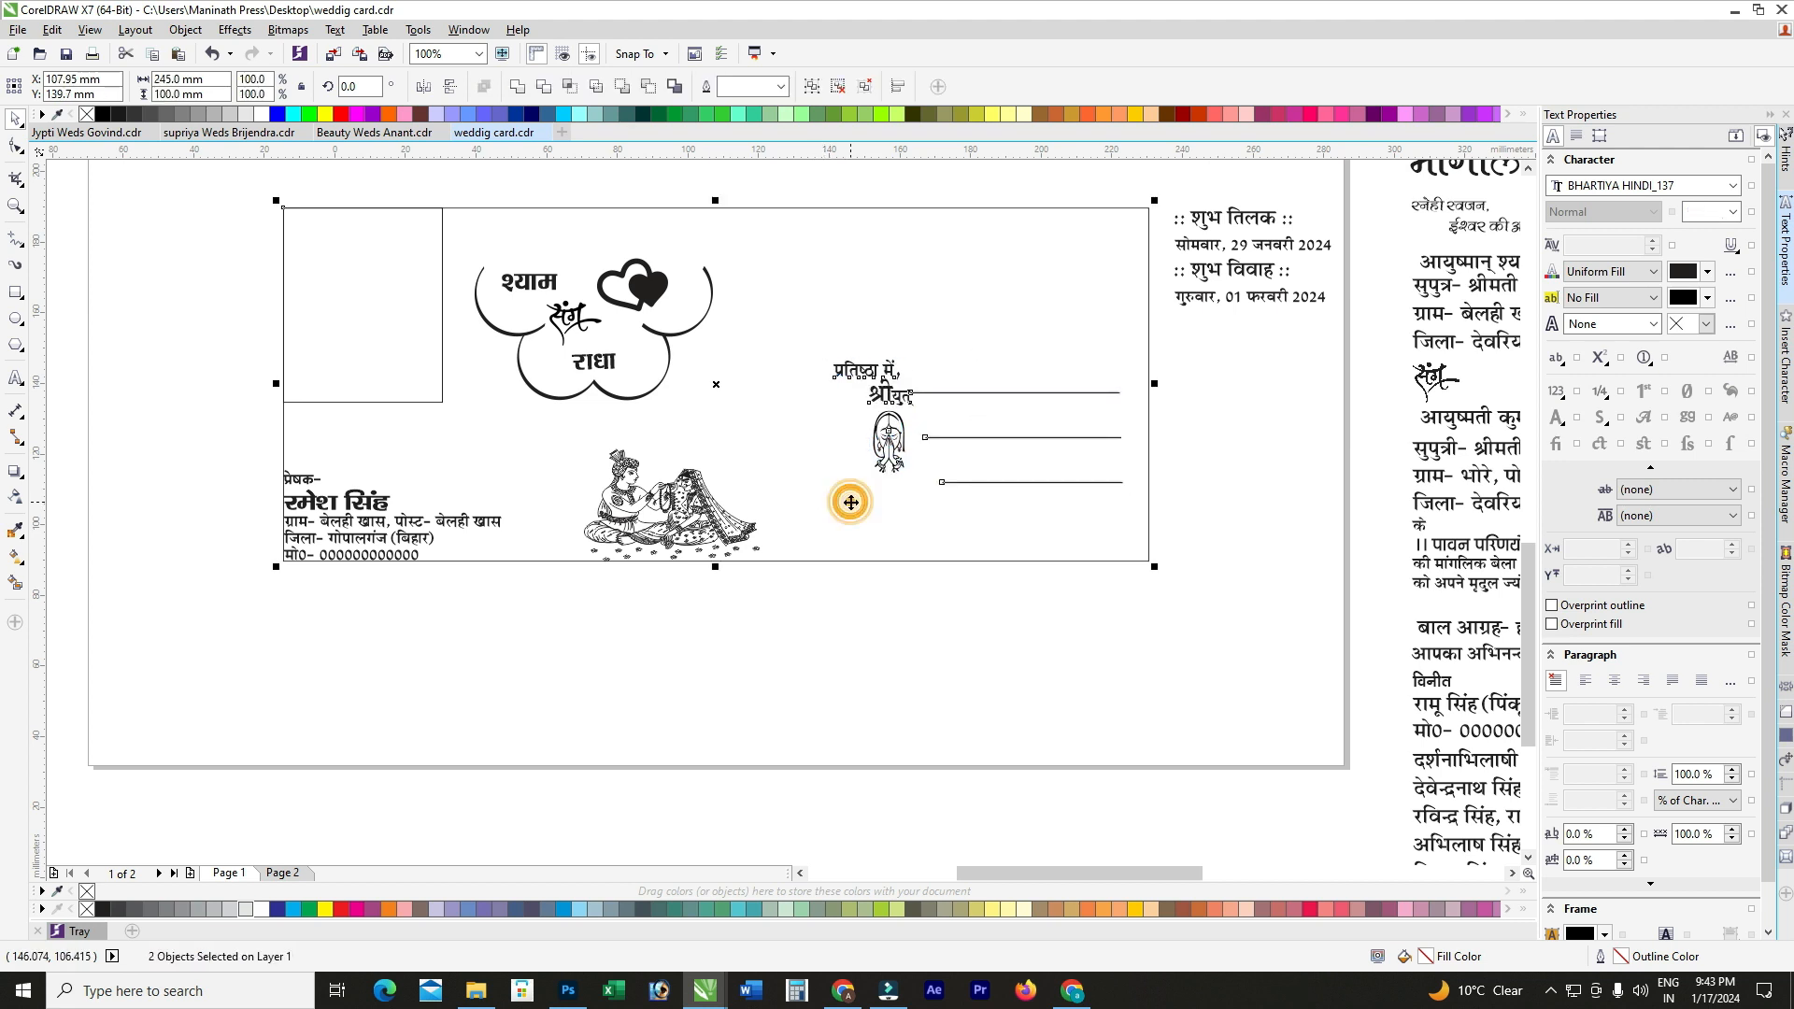
pyautogui.press('r')
pyautogui.click(921, 621)
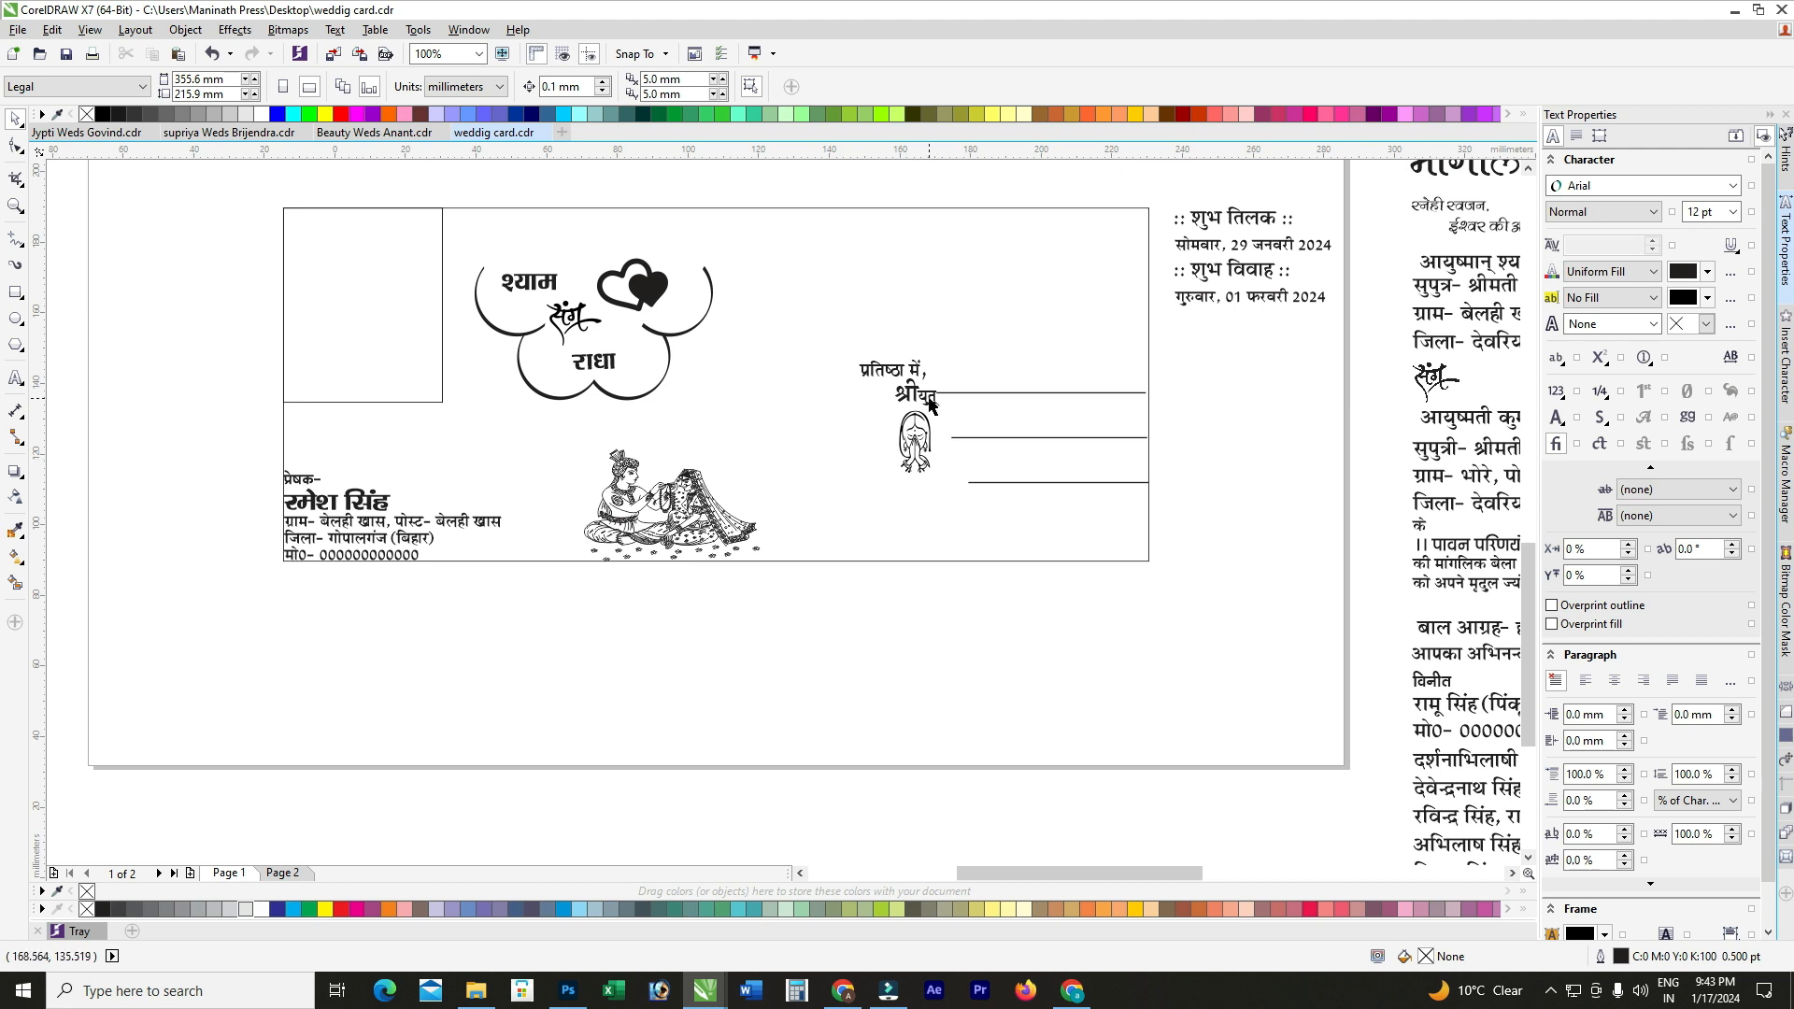
# Step: Nudge the addressee block slightly, then try enlarging the couple illustration and undo it
pyautogui.click(913, 435)
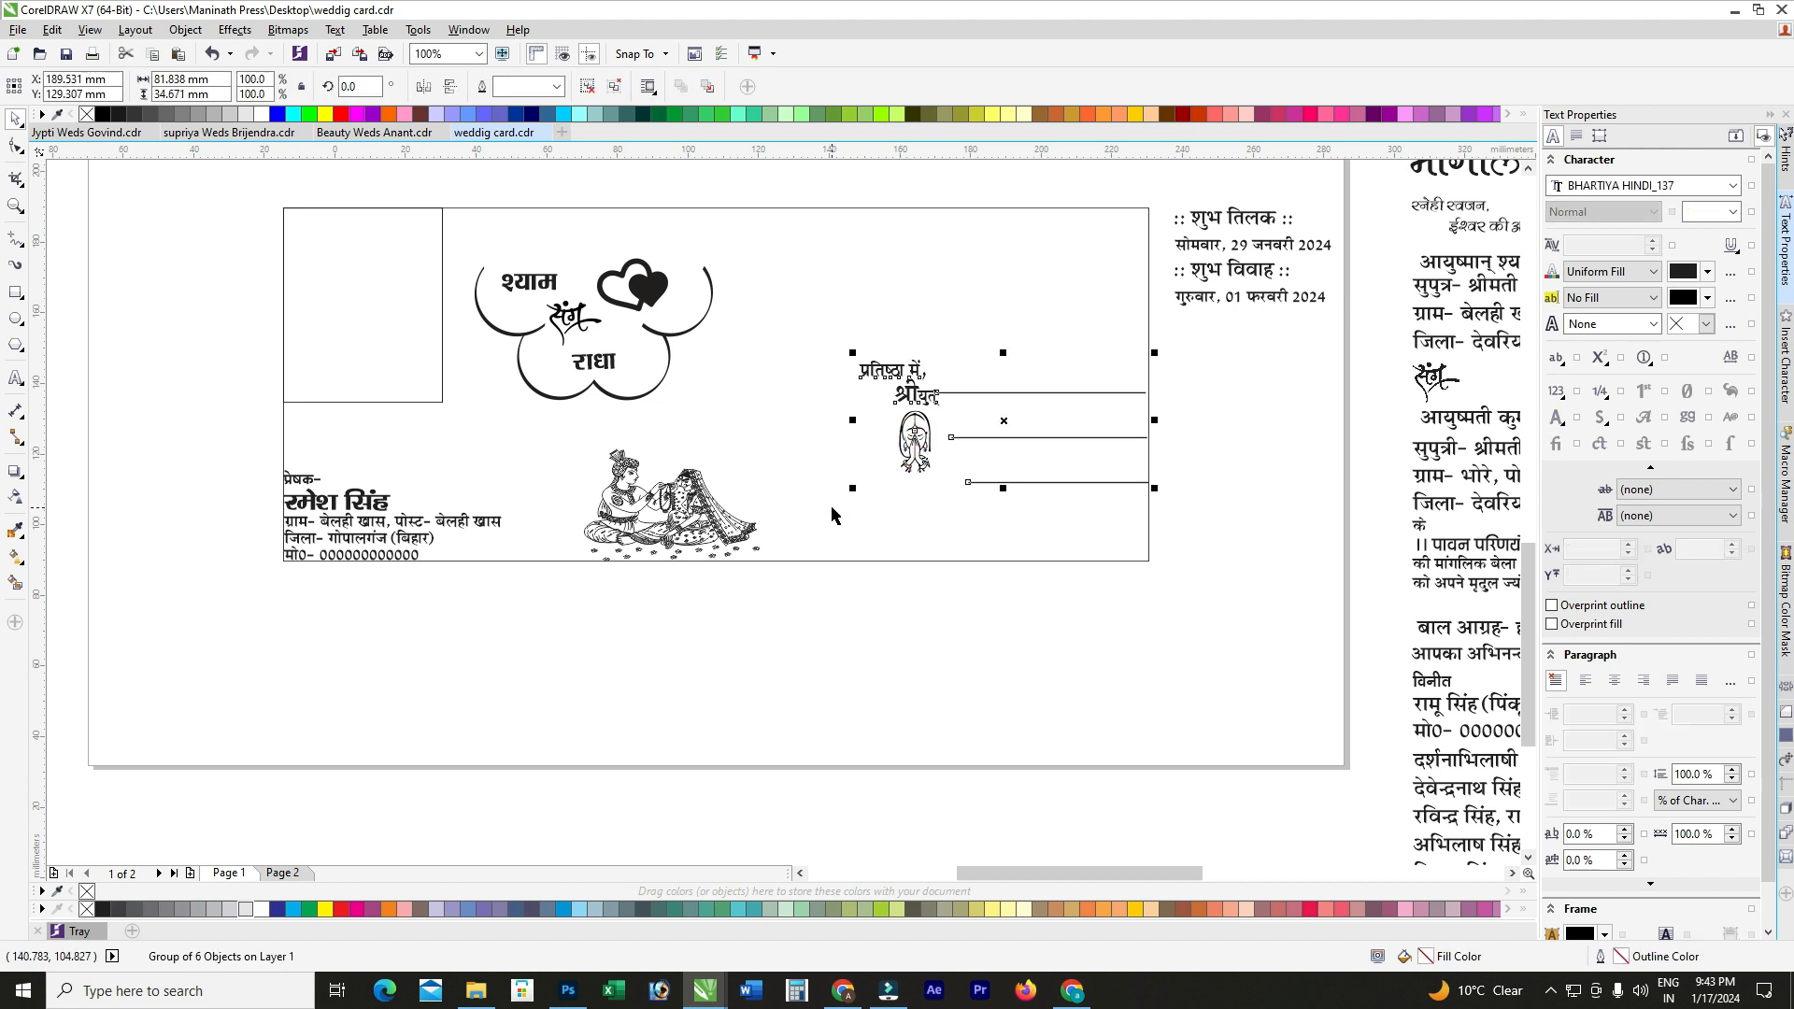
pyautogui.moveTo(849, 486); pyautogui.dragTo(844, 488)
pyautogui.click(728, 560)
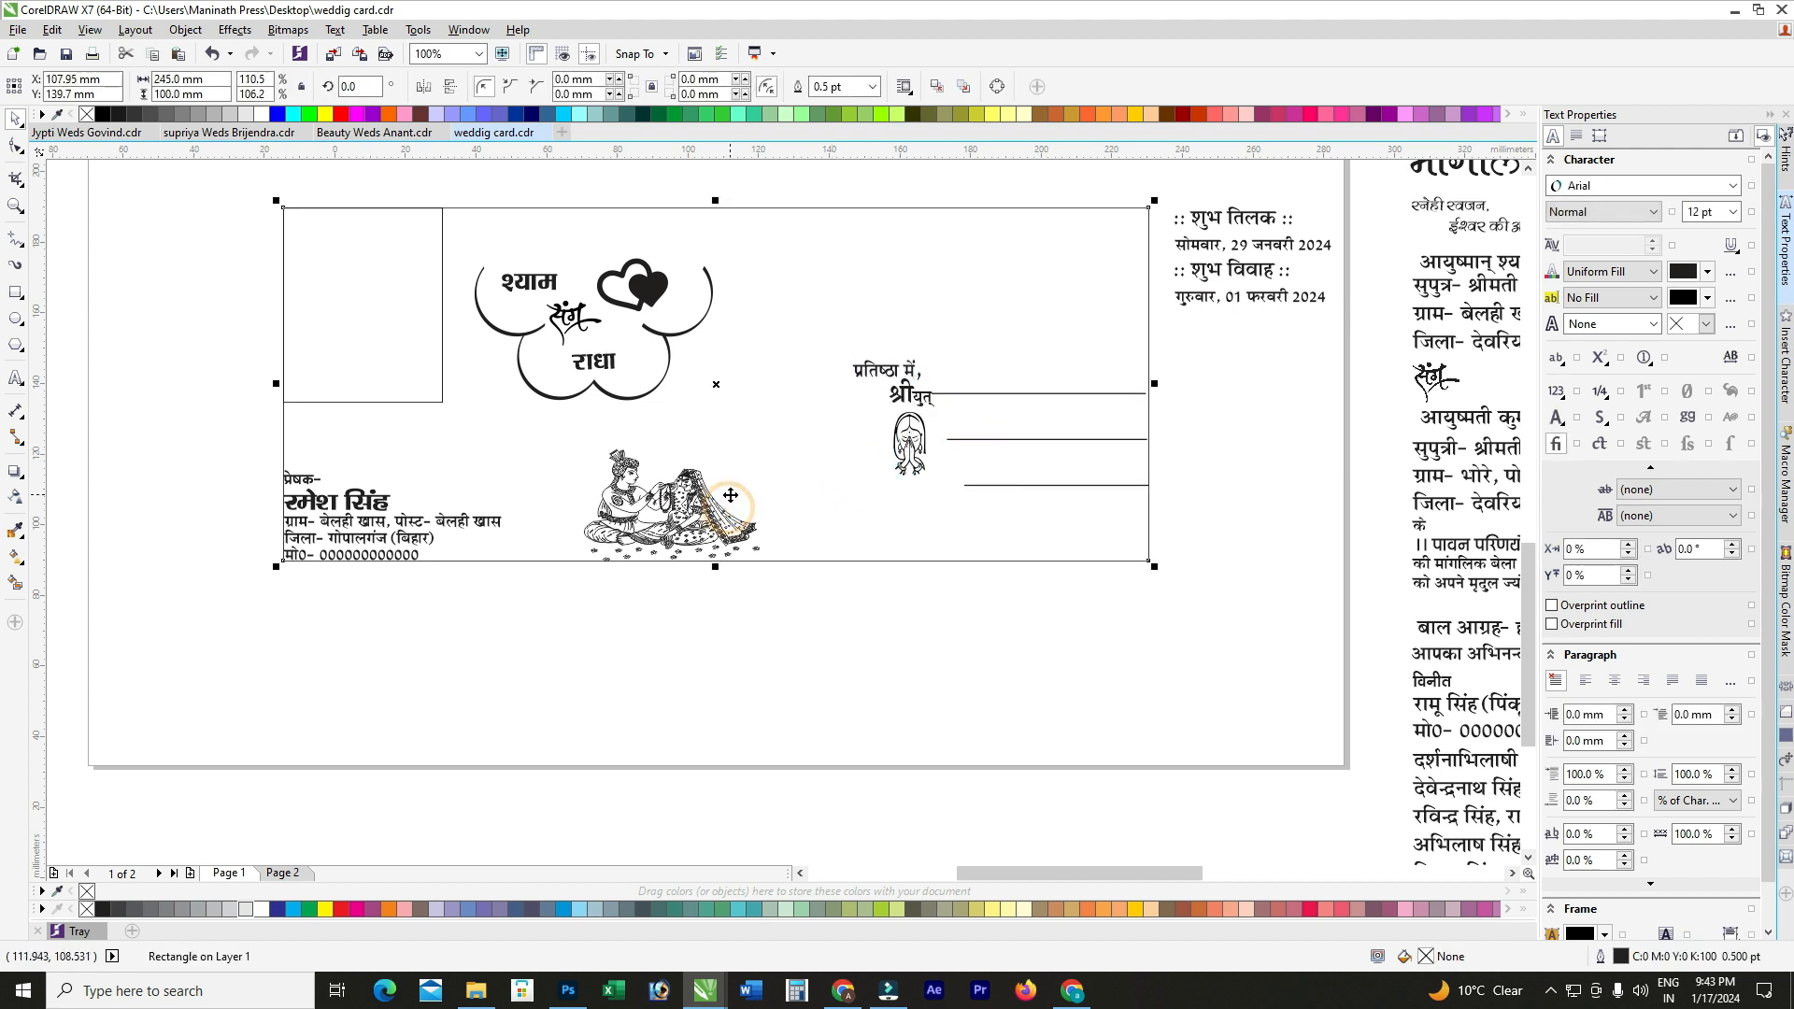
pyautogui.click(674, 555)
pyautogui.moveTo(767, 446); pyautogui.dragTo(794, 422)
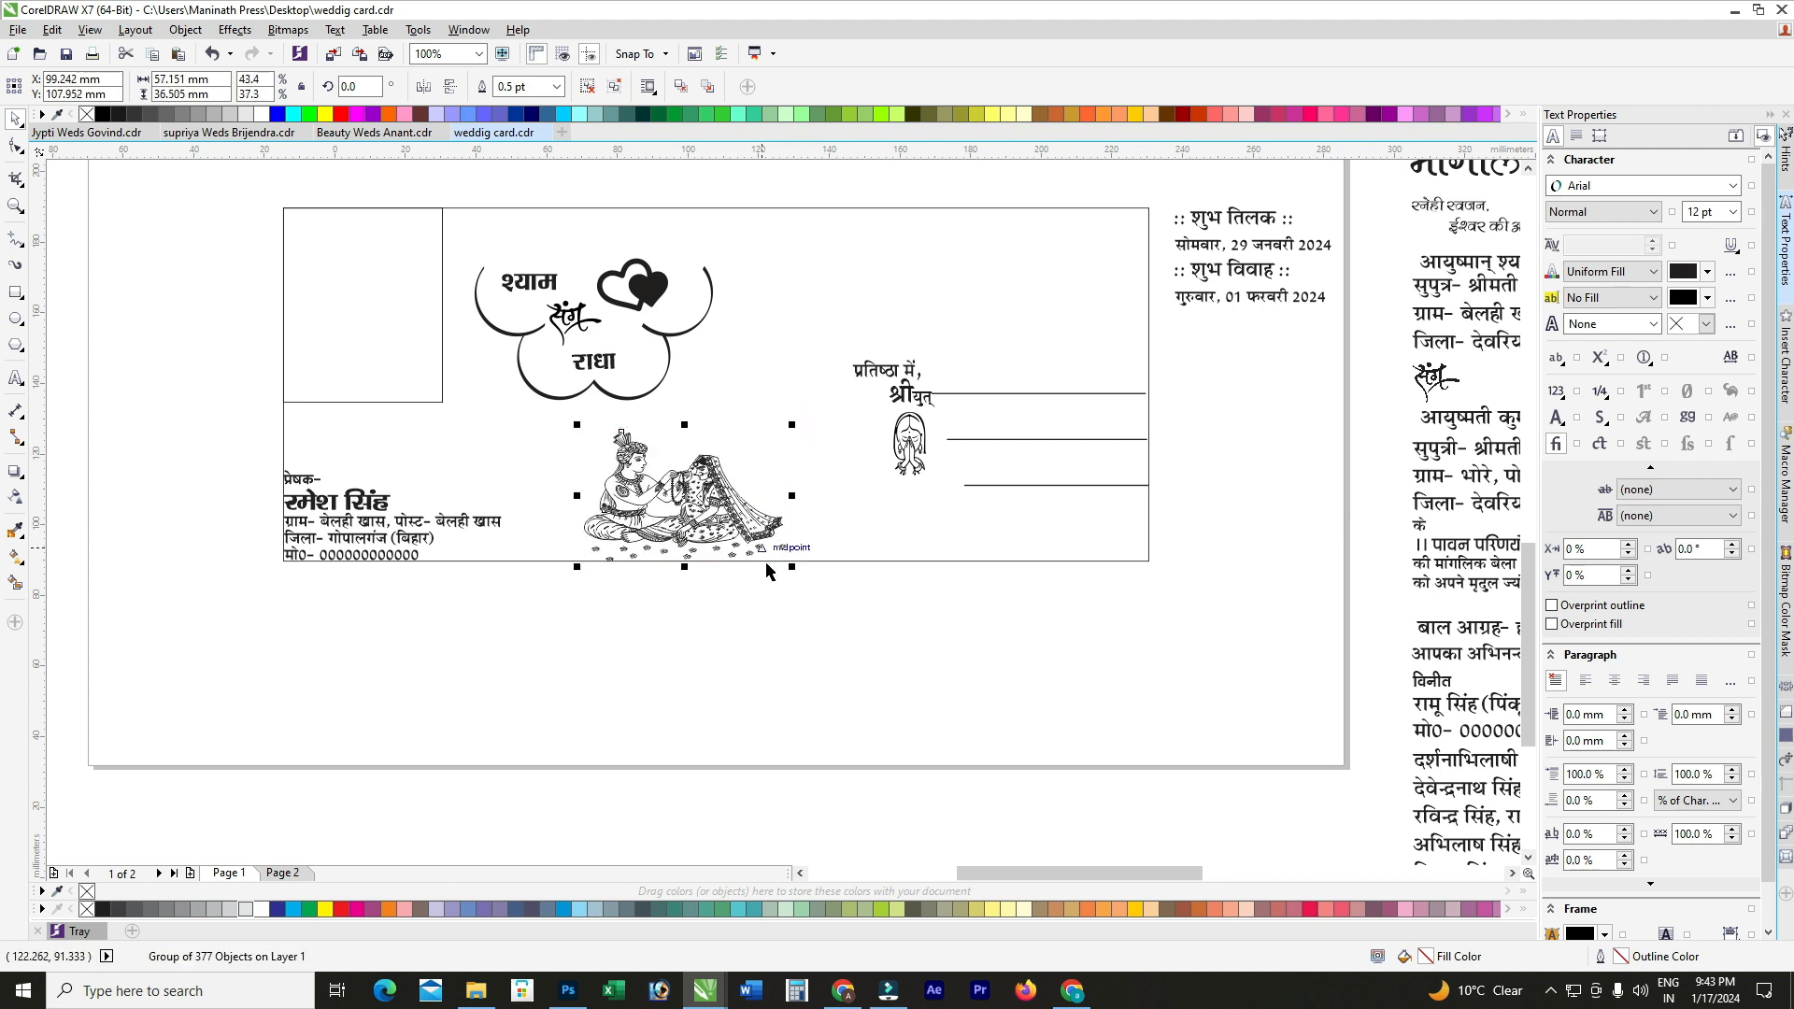
pyautogui.hotkey('ctrl', 'z')
pyautogui.click(762, 665)
pyautogui.scroll(-2, 757, 658)
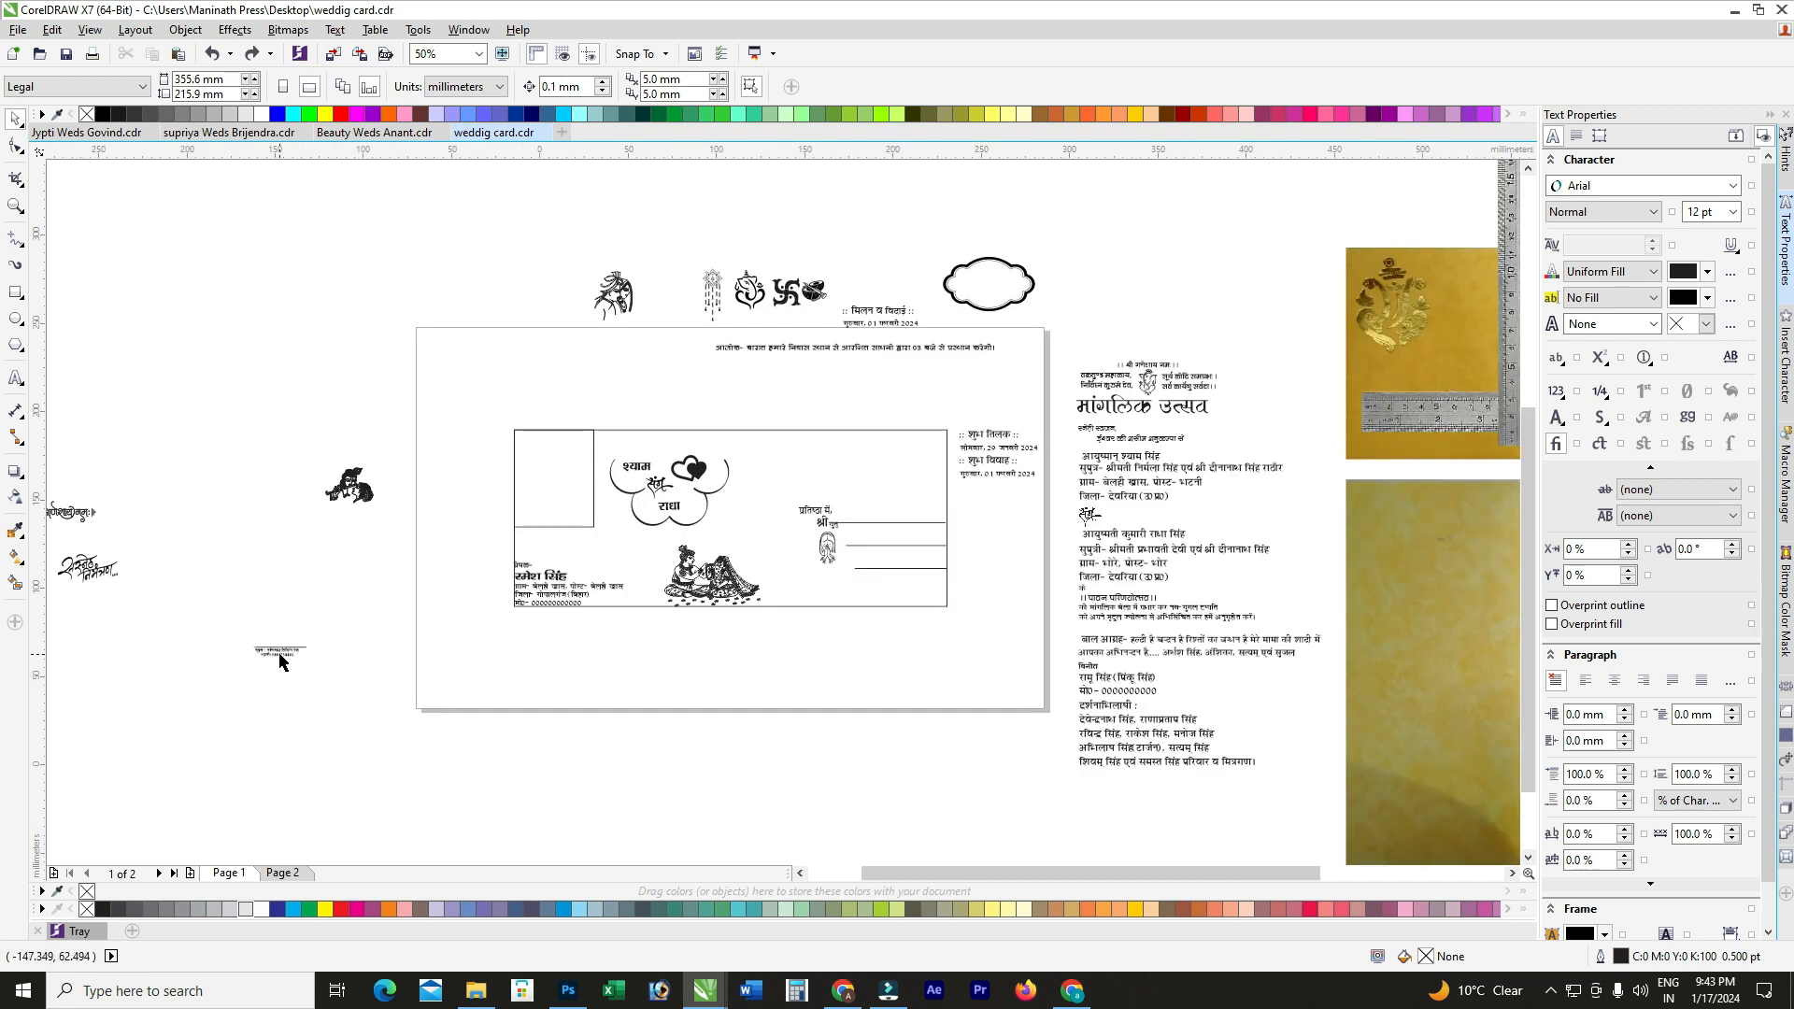
# Step: Right-align the lines of the printer's credit text
pyautogui.scroll(3, 281, 661)
pyautogui.click(295, 665)
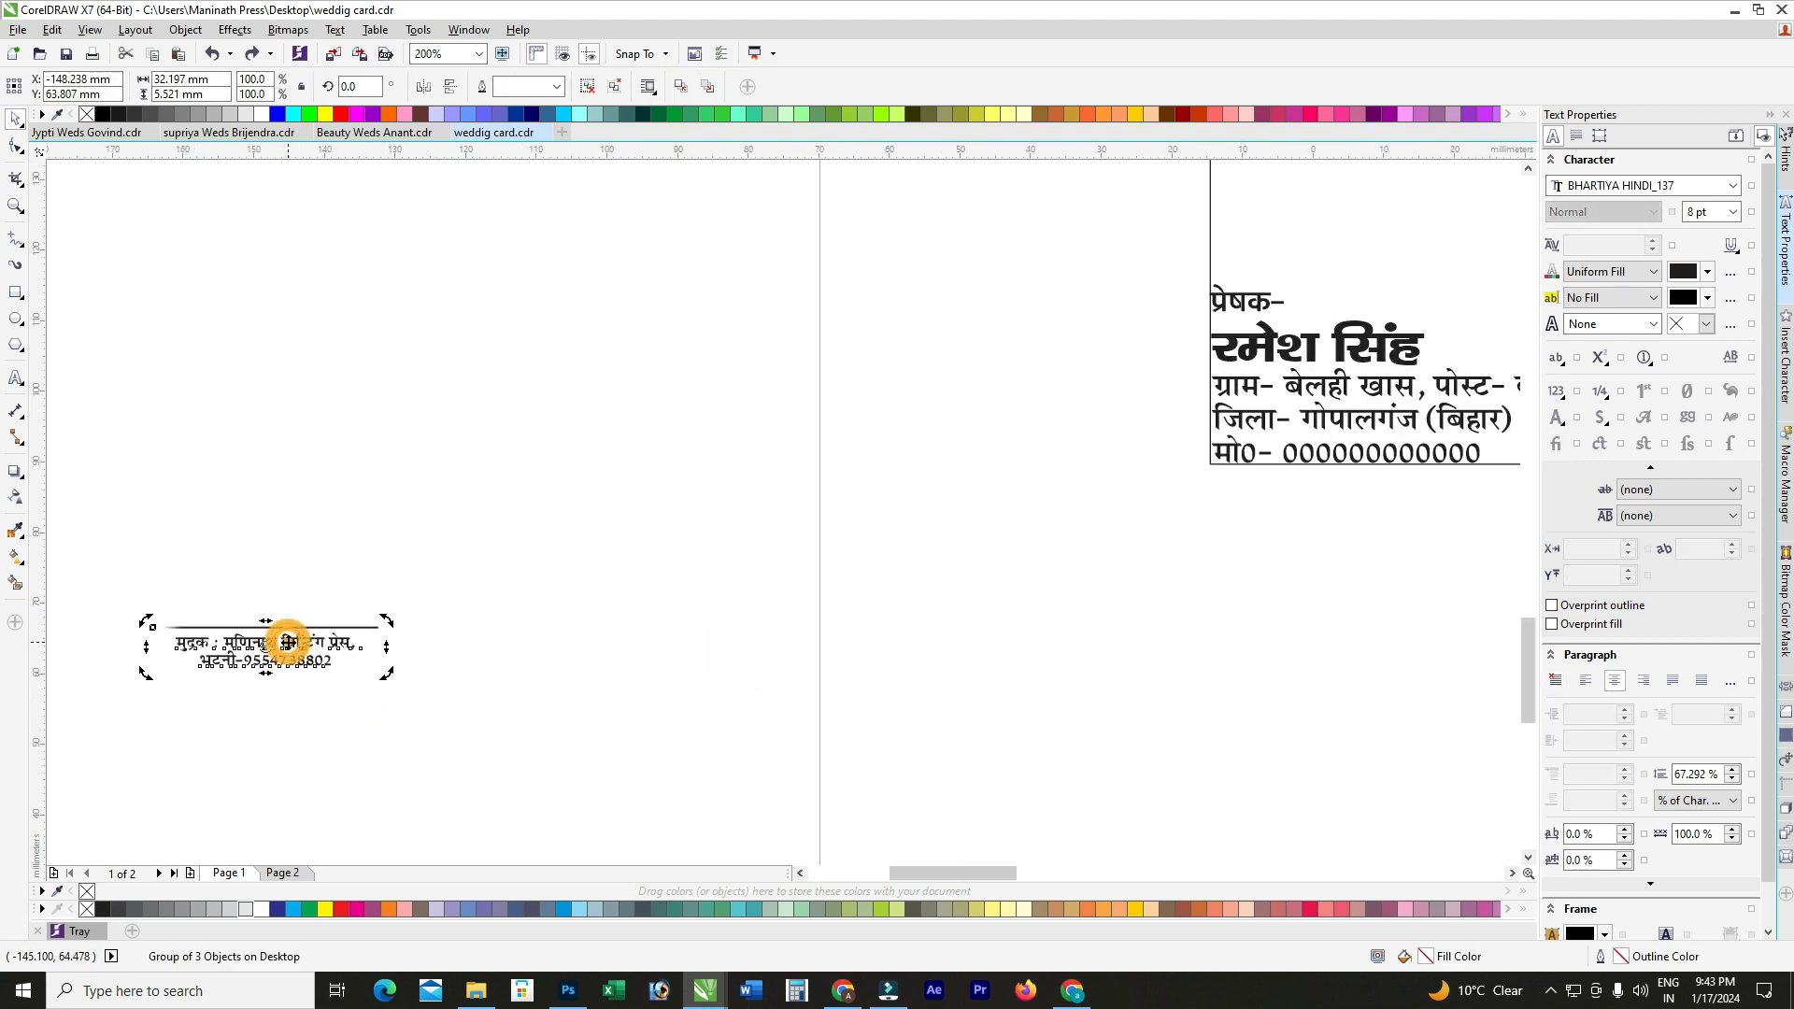
pyautogui.click(685, 608)
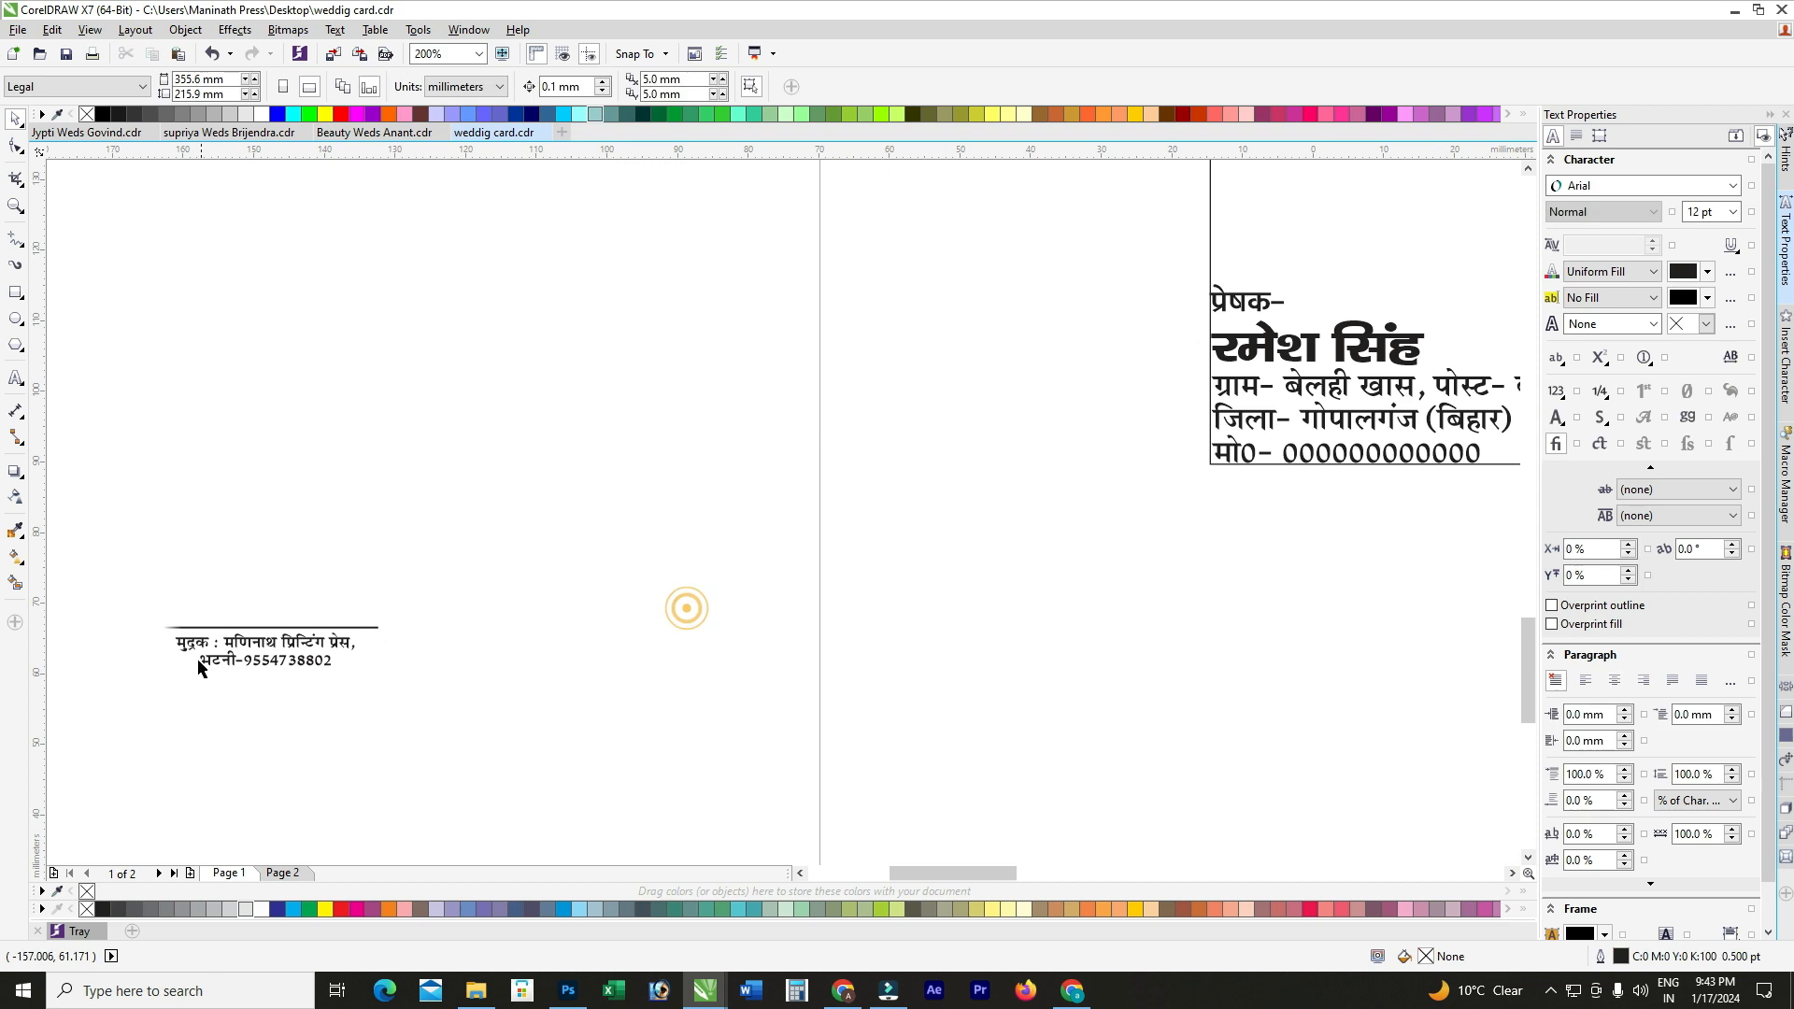
pyautogui.doubleClick(231, 643)
pyautogui.hotkey('ctrl', 'a')
pyautogui.hotkey('ctrl', 'r')
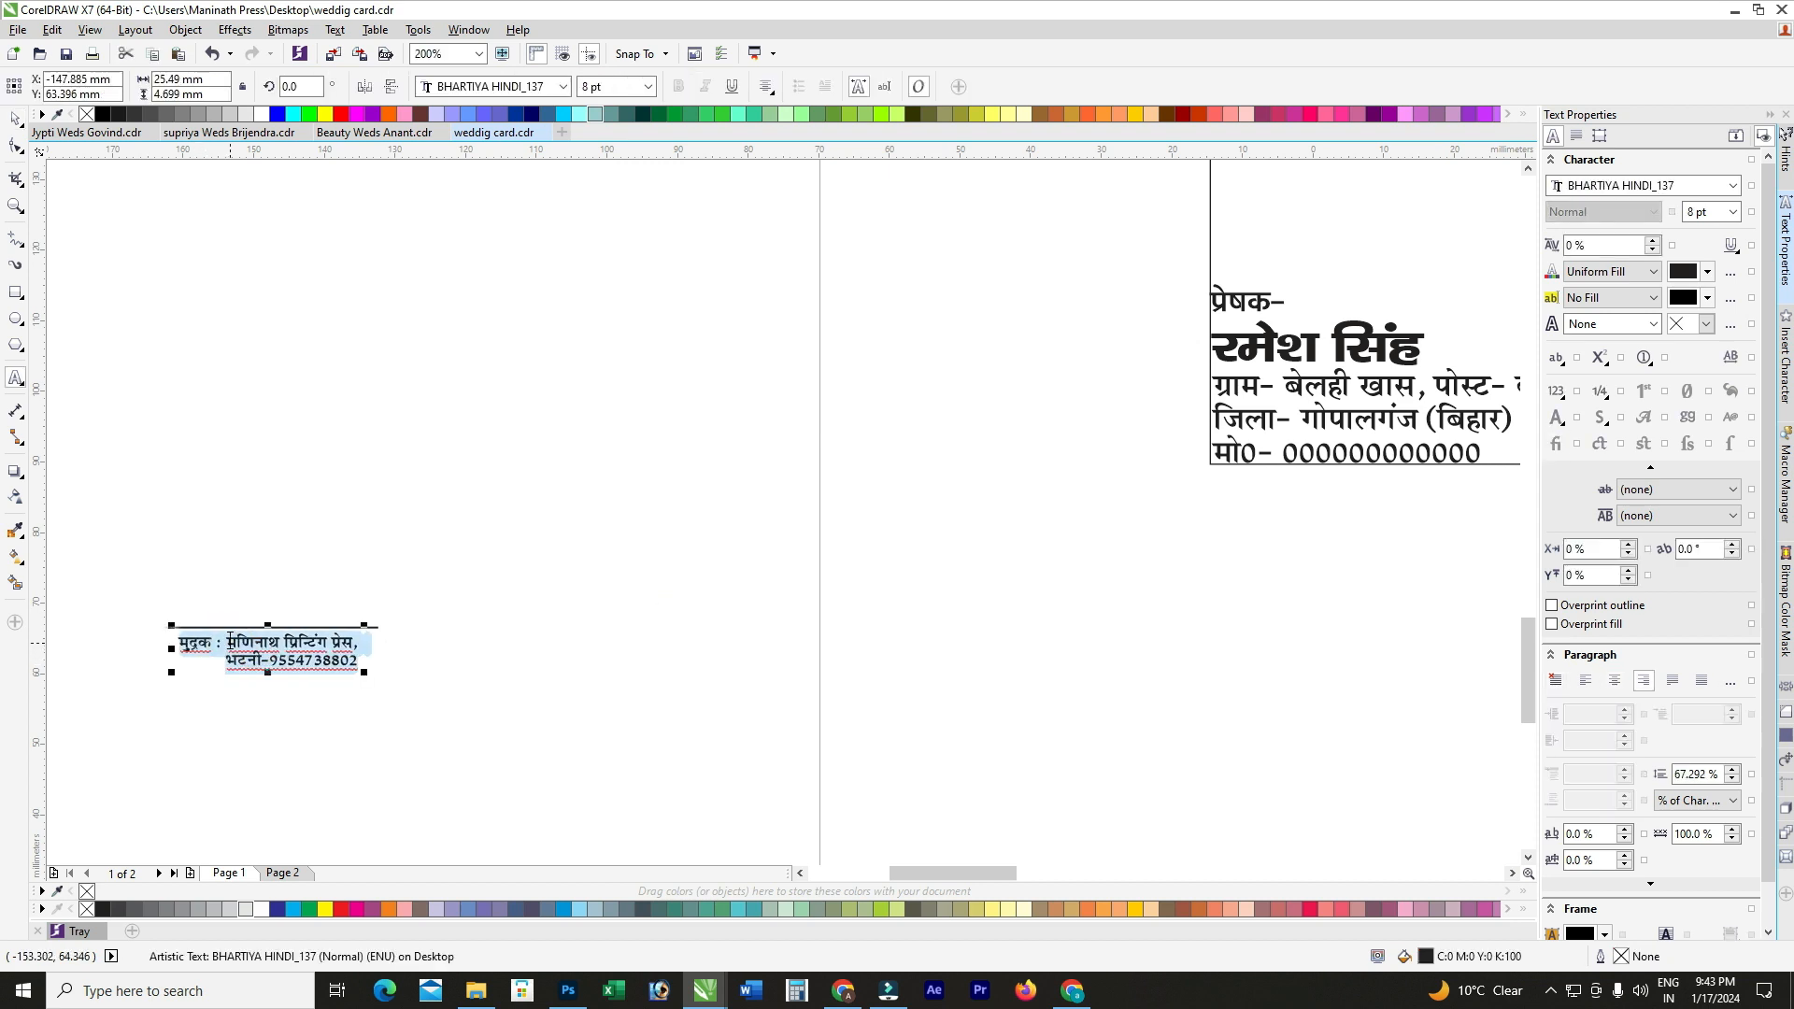
pyautogui.scroll(1, 223, 669)
pyautogui.click(15, 119)
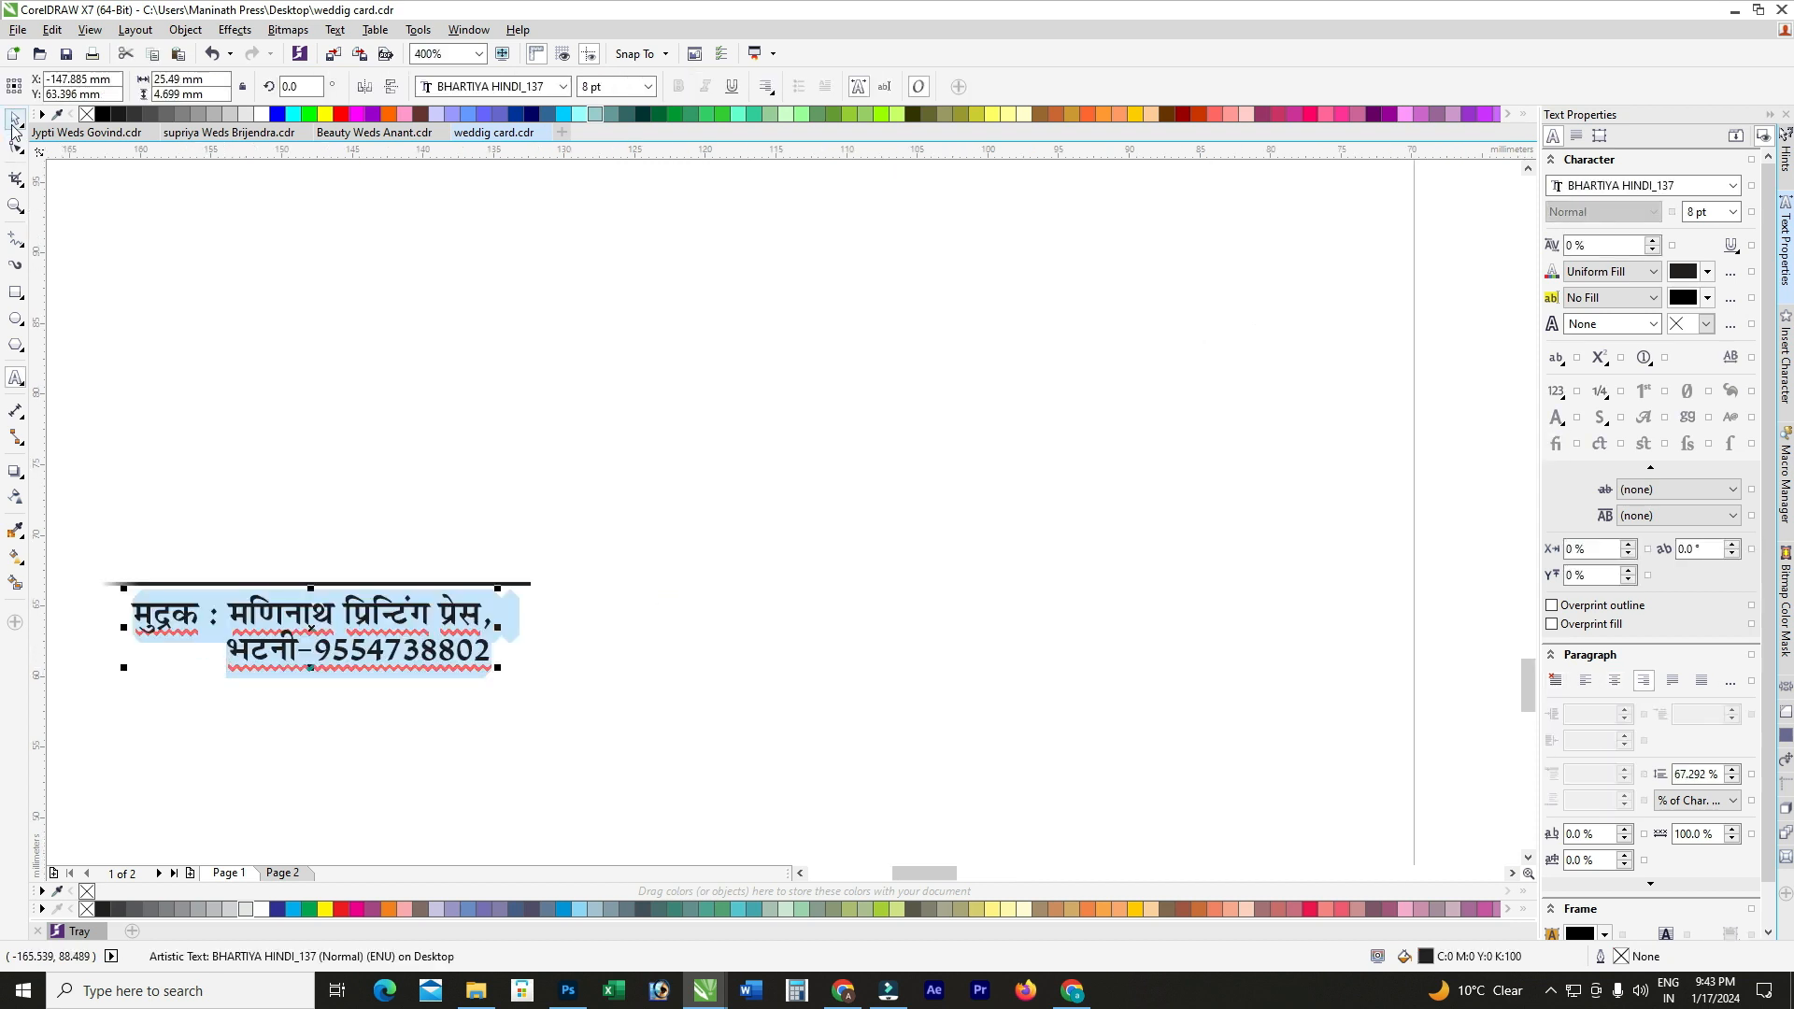
# Step: Group the credit text with its line and align it to the card's bottom-right corner
pyautogui.scroll(-1, 339, 234)
pyautogui.moveTo(534, 337); pyautogui.dragTo(101, 553)
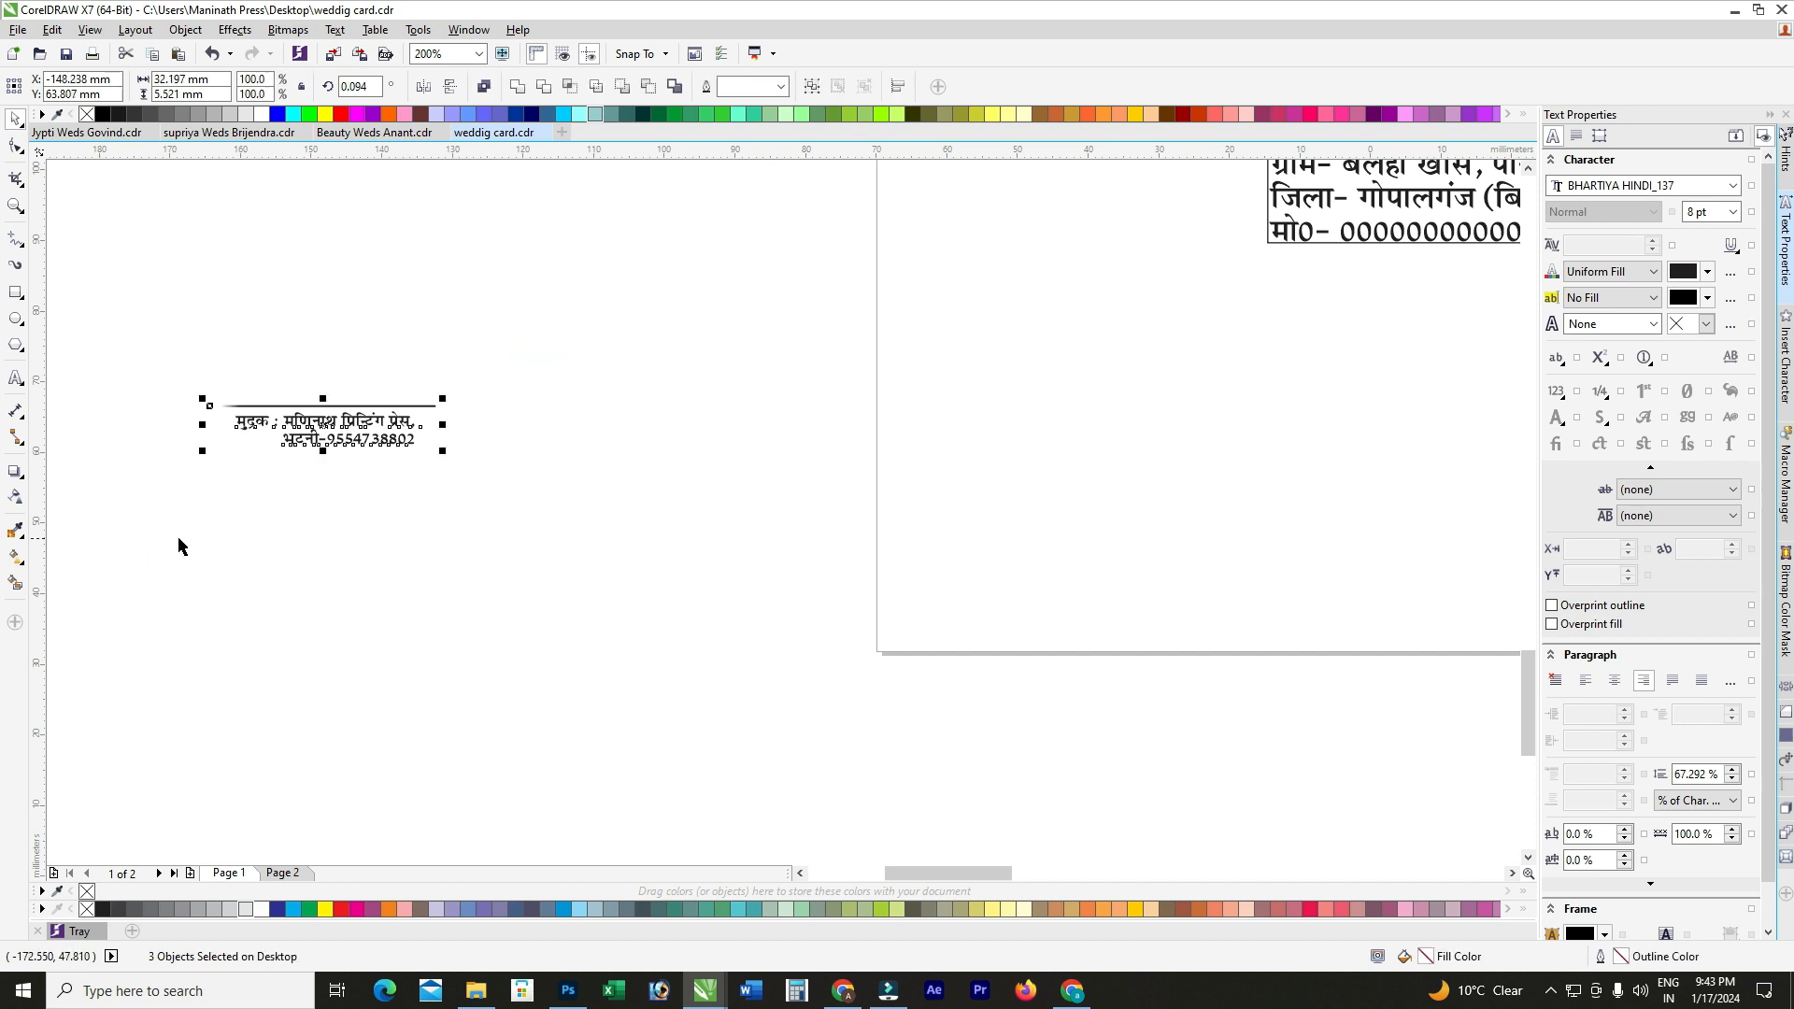
pyautogui.press('r')
pyautogui.hotkey('ctrl', 'g')
pyautogui.scroll(-2, 379, 459)
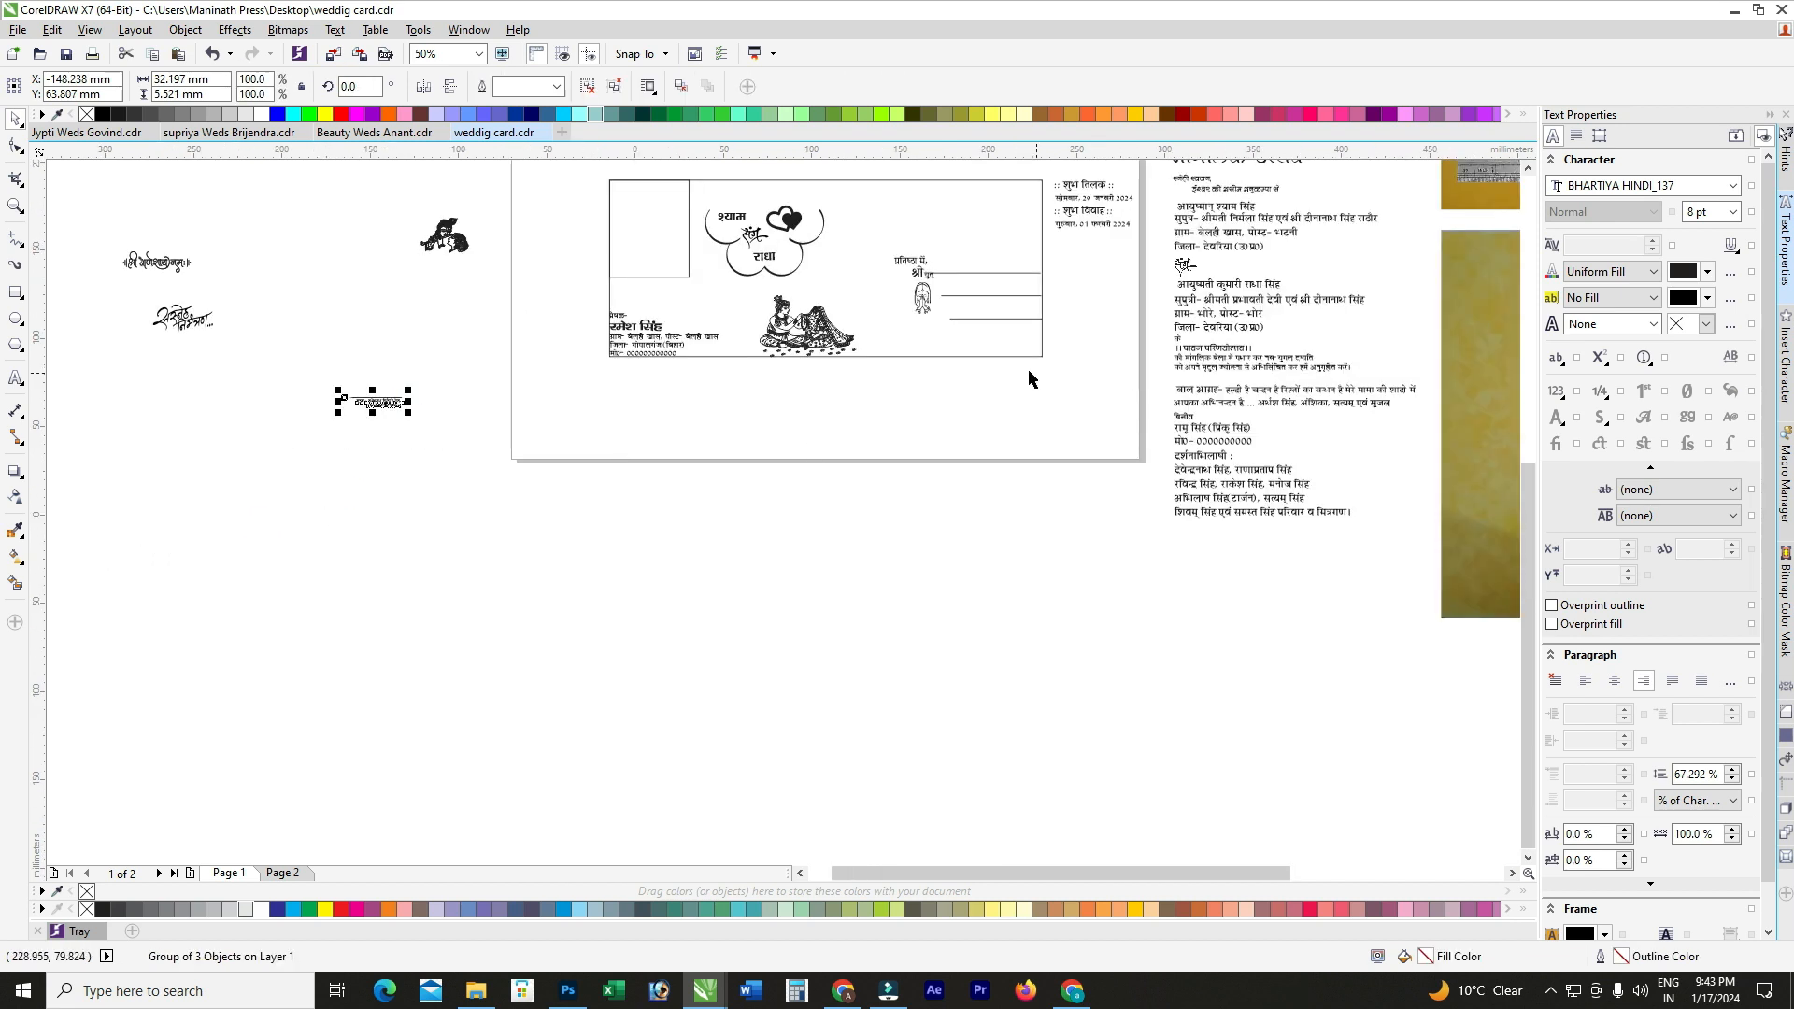
pyautogui.keyDown('shift'); pyautogui.click(1019, 356); pyautogui.keyUp('shift')
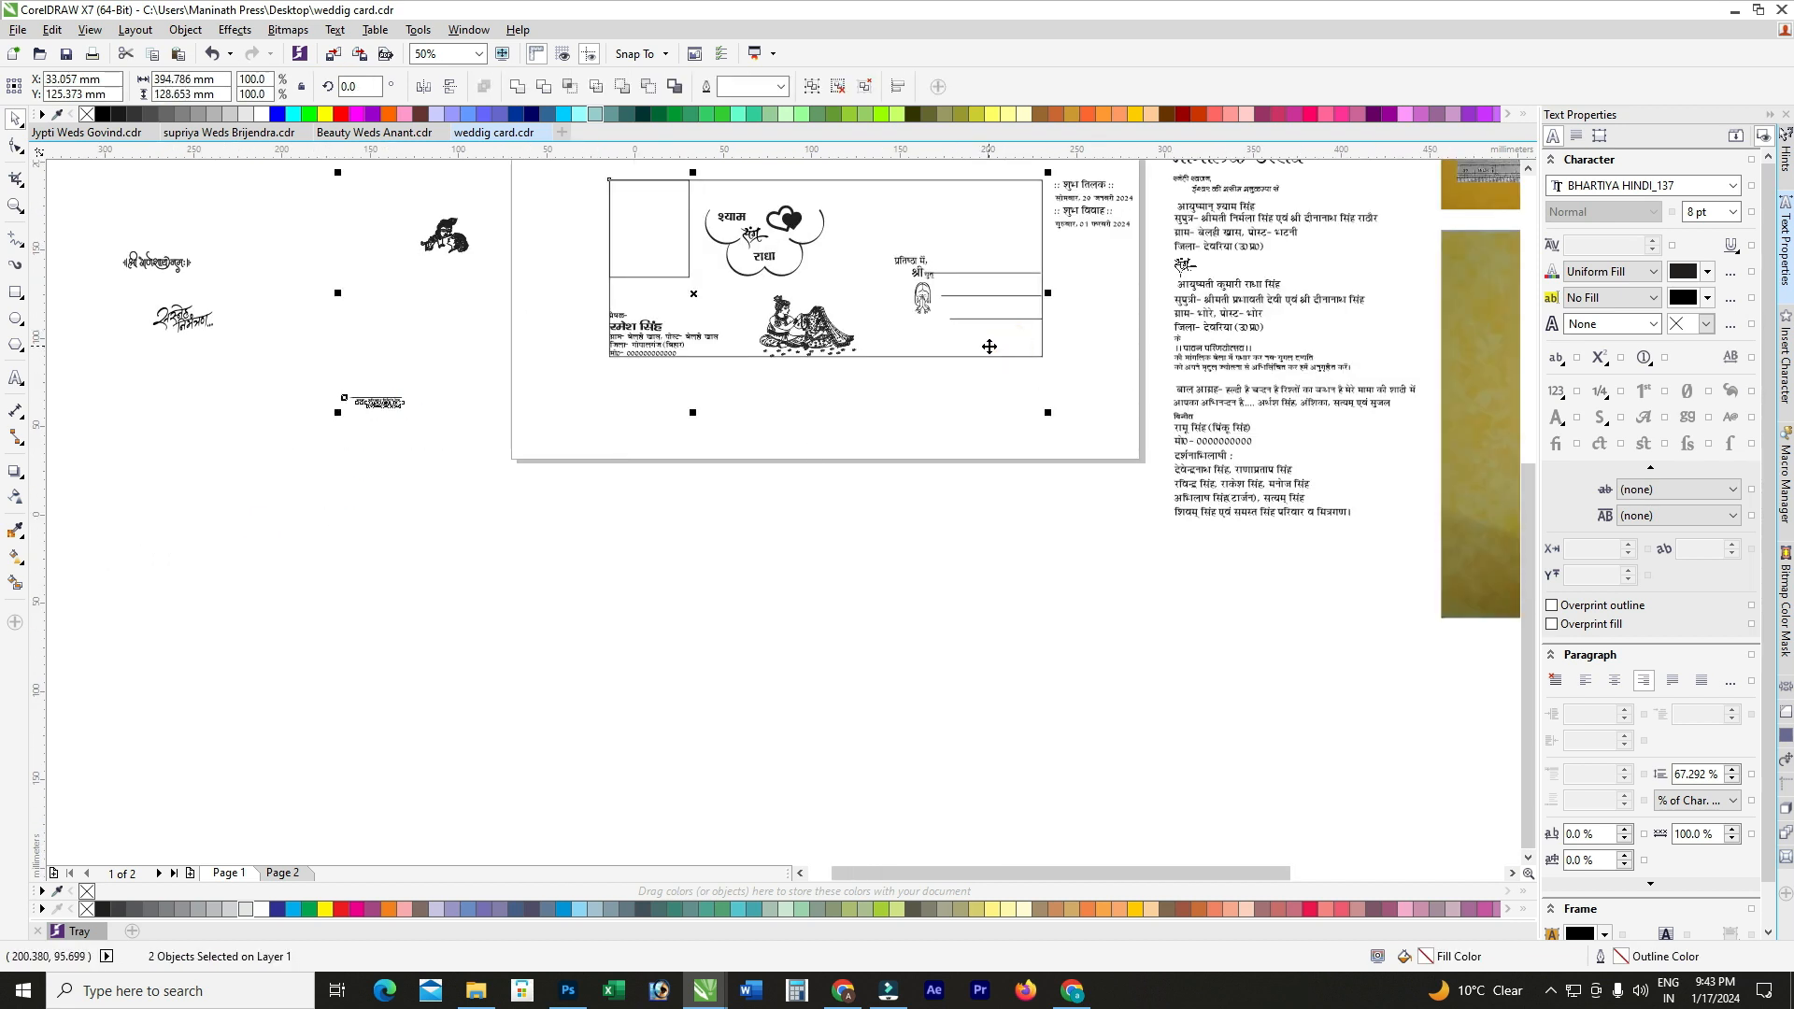
pyautogui.press('b')
pyautogui.press('r')
pyautogui.scroll(1, 1049, 352)
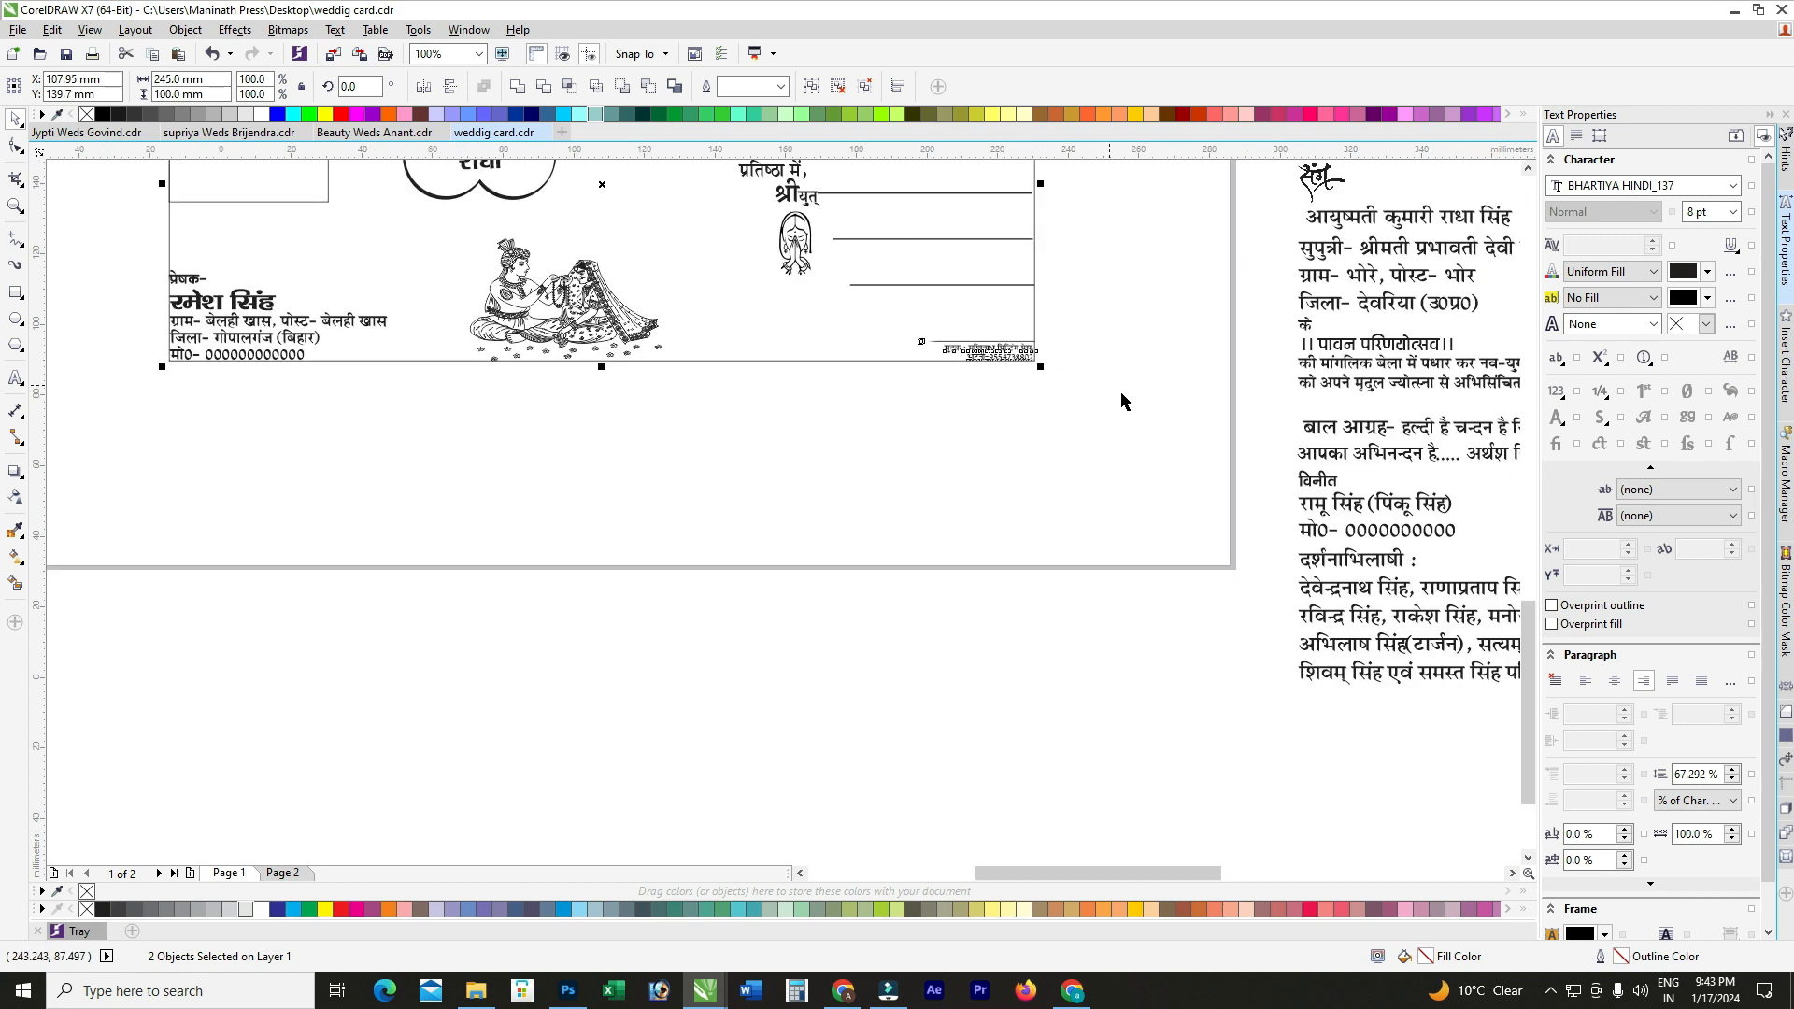
pyautogui.press('Escape')
# Step: Bring the small drum ornament onto the page beside the printer's credit line
pyautogui.moveTo(1128, 420); pyautogui.dragTo(793, 280)
pyautogui.scroll(1, 921, 340)
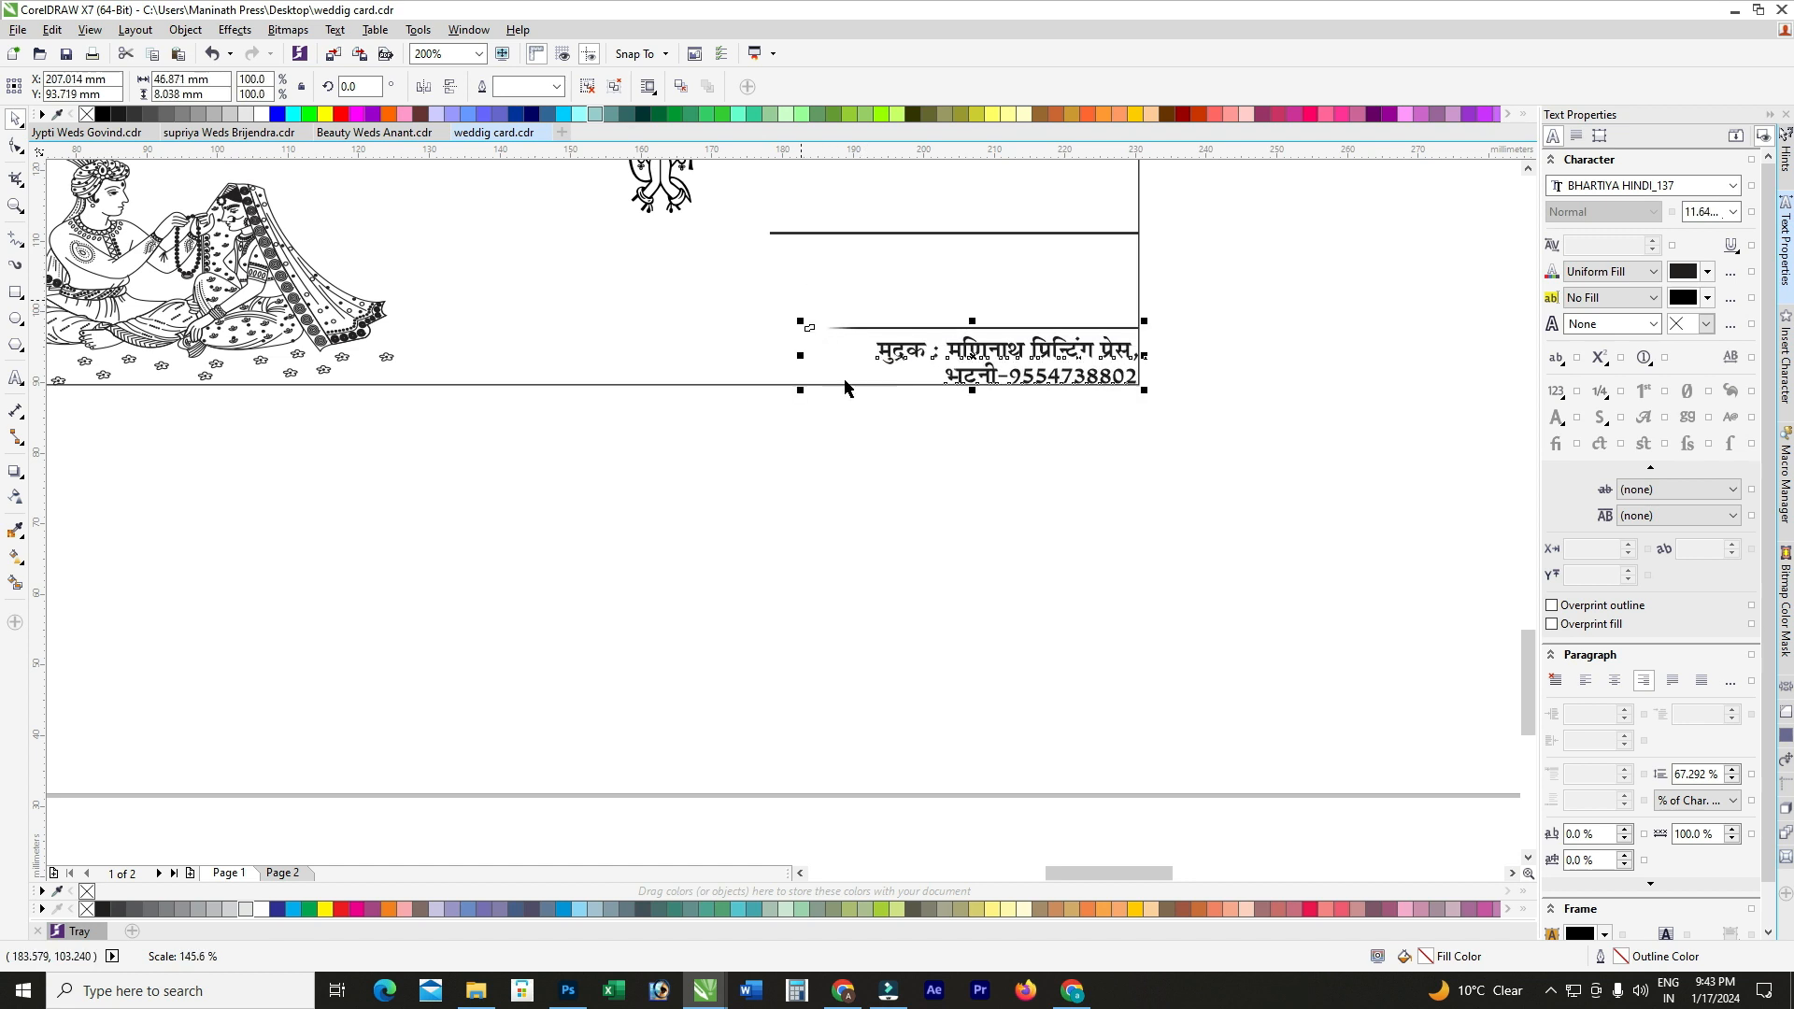
pyautogui.scroll(-2, 906, 547)
pyautogui.click(907, 539)
pyautogui.scroll(-1, 480, 432)
pyautogui.scroll(1, 651, 307)
pyautogui.moveTo(673, 281); pyautogui.dragTo(842, 609)
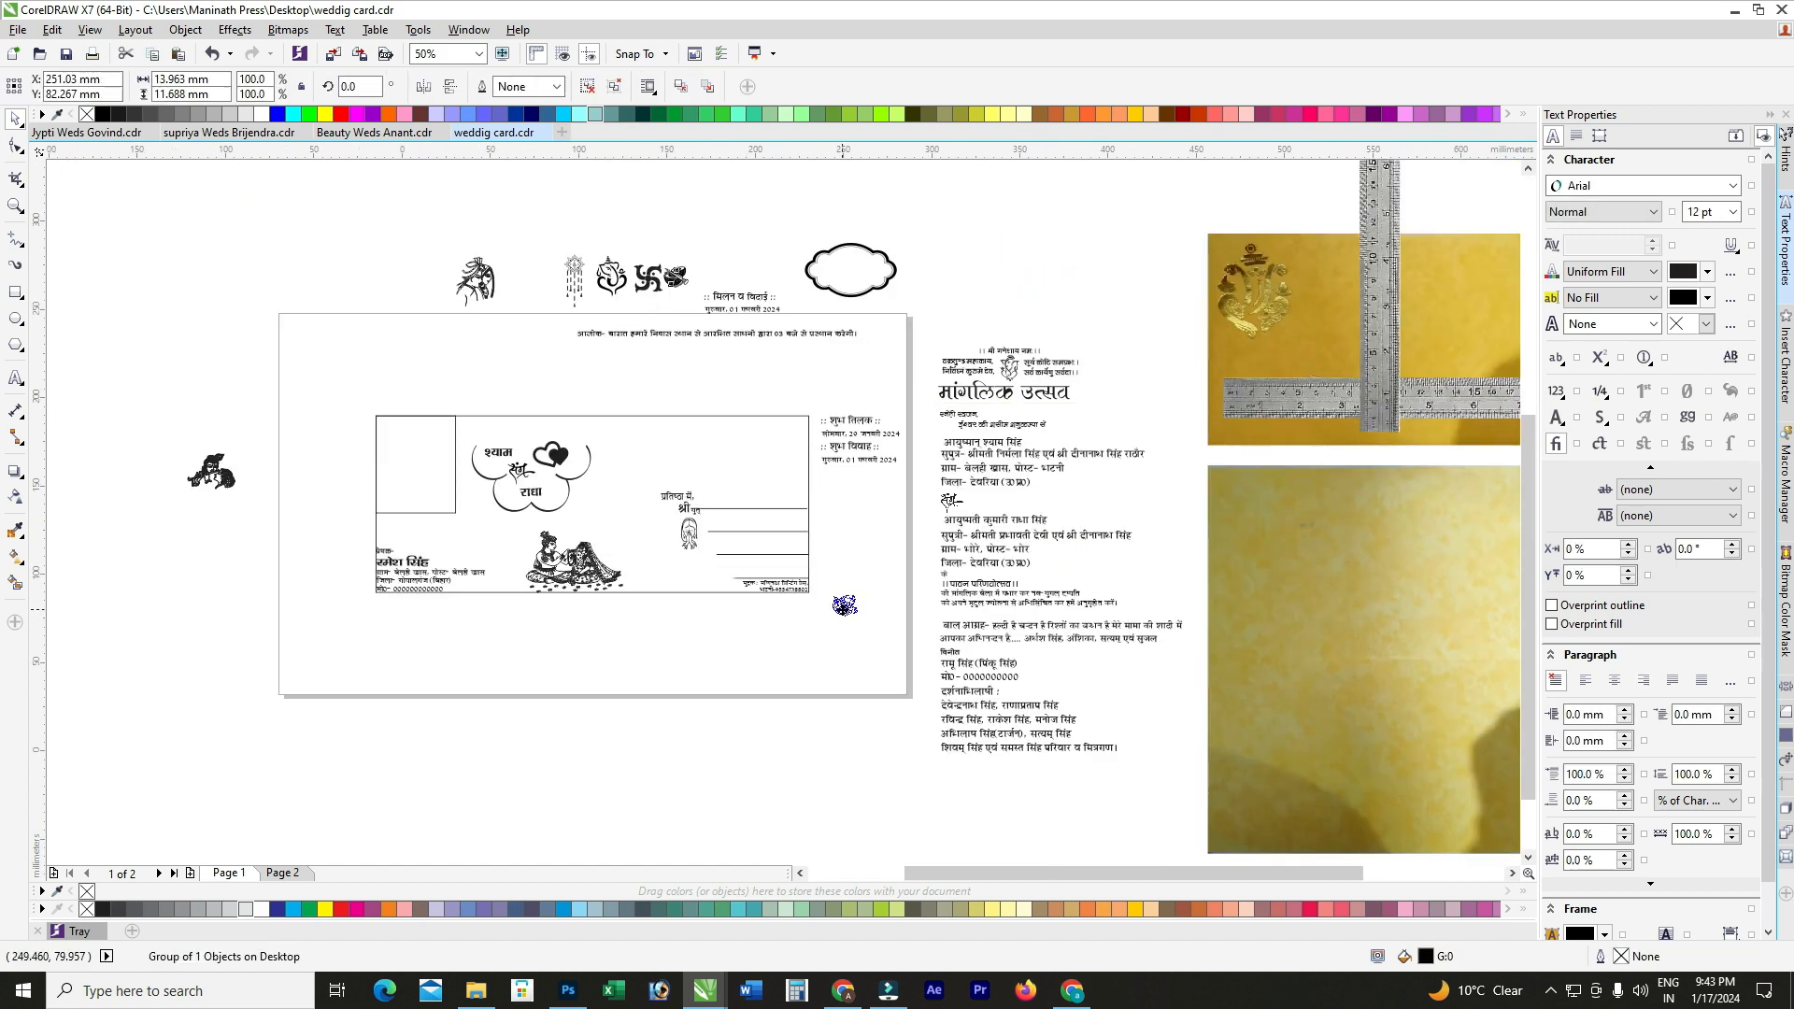
pyautogui.scroll(1, 842, 603)
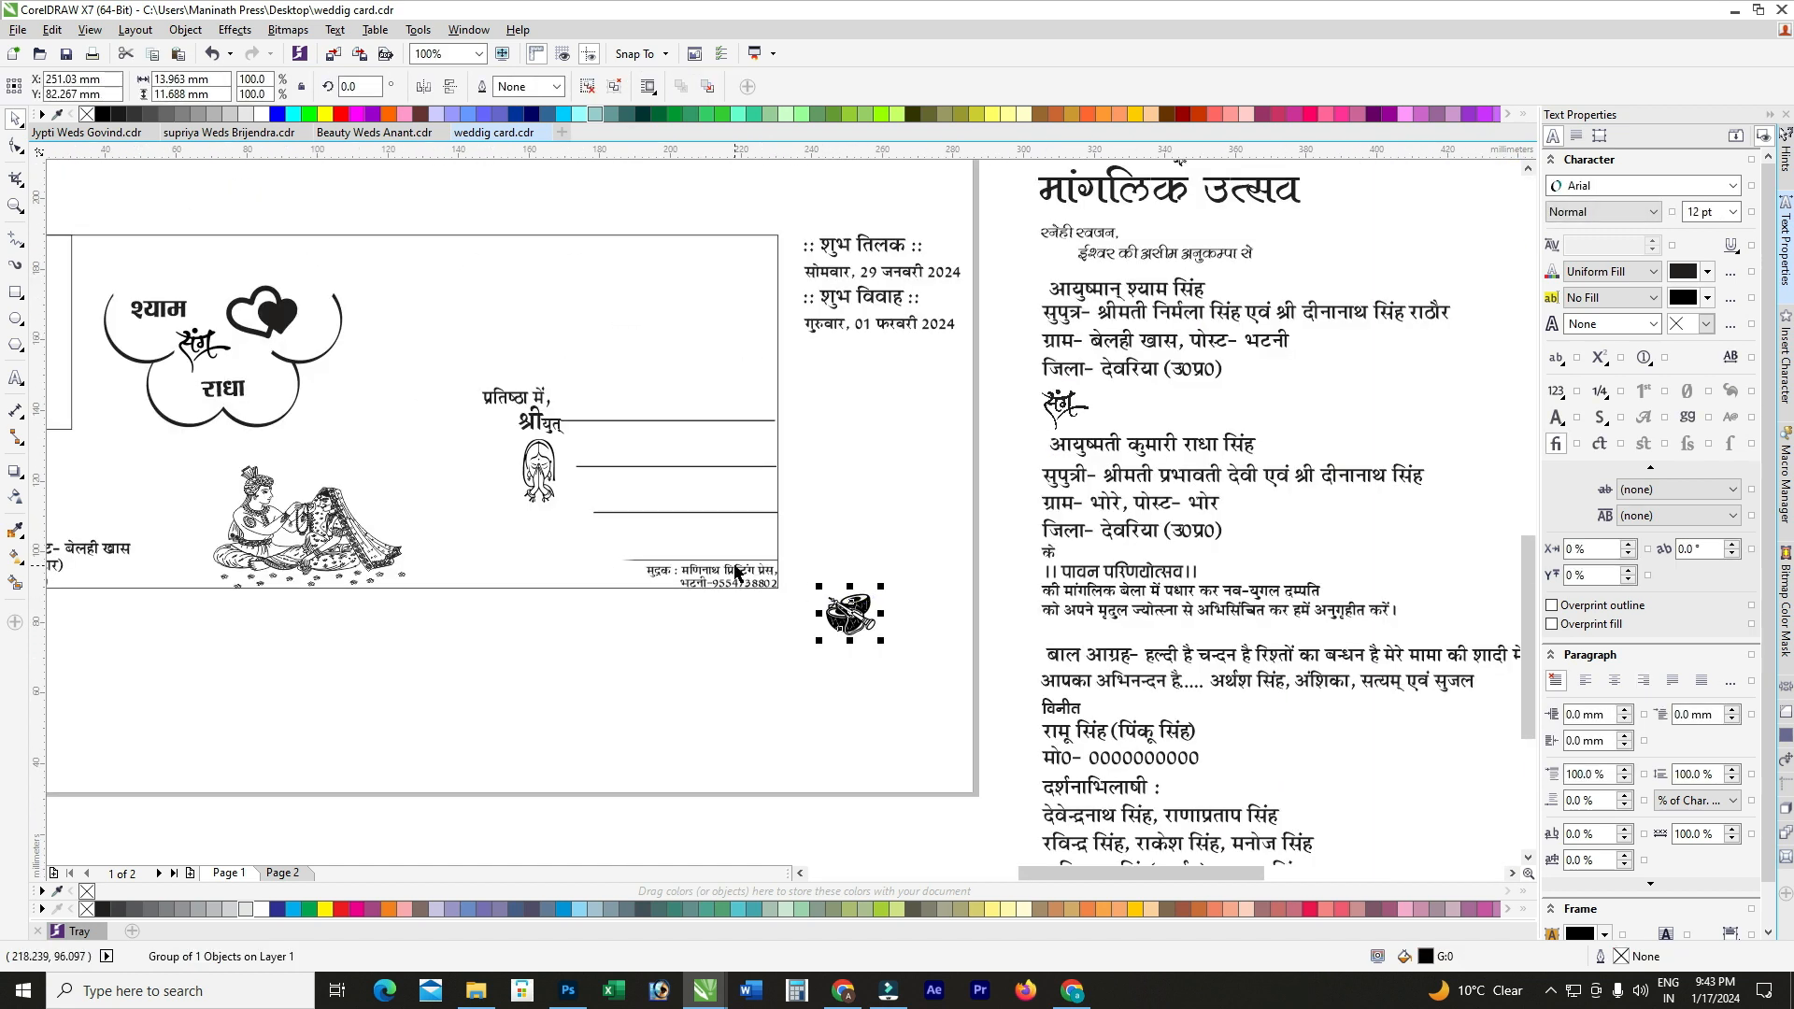
pyautogui.moveTo(853, 616); pyautogui.dragTo(746, 575)
pyautogui.scroll(1, 745, 575)
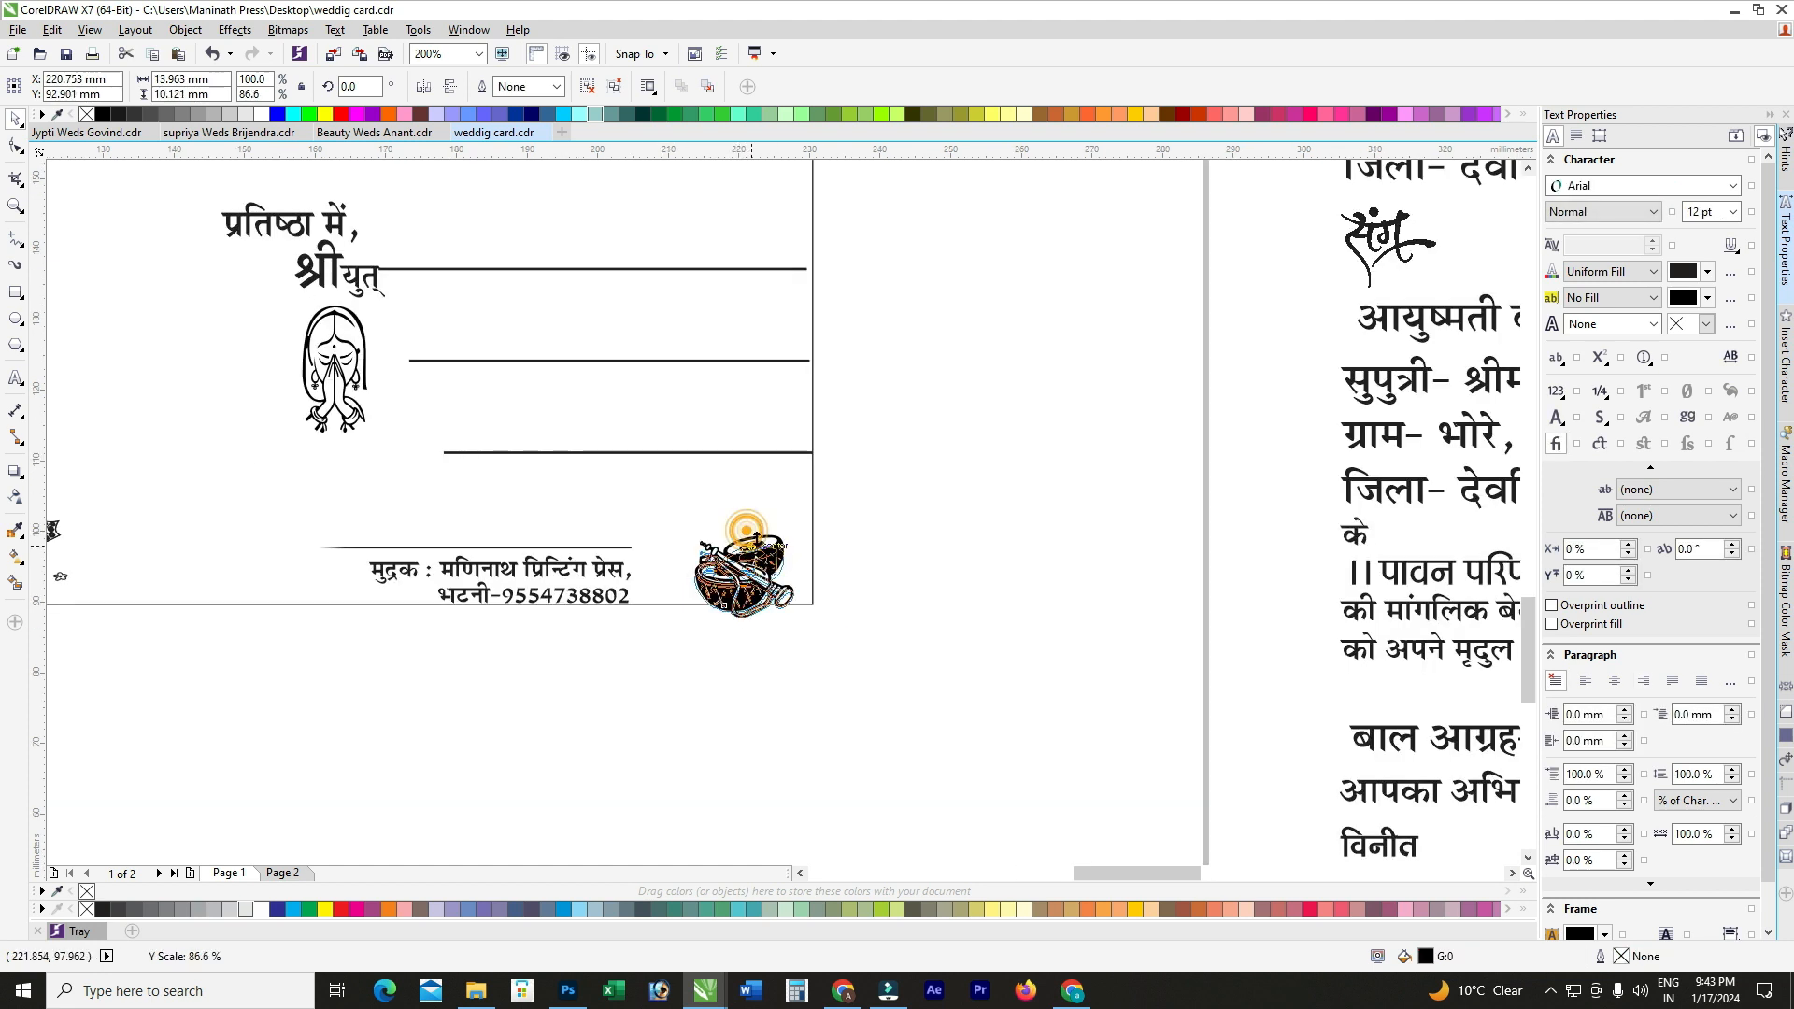
# Step: Align the ornament to the card's bottom-right corner
pyautogui.keyDown('shift'); pyautogui.click(742, 524); pyautogui.keyUp('shift')
pyautogui.press('b')
pyautogui.press('r')
pyautogui.click(961, 576)
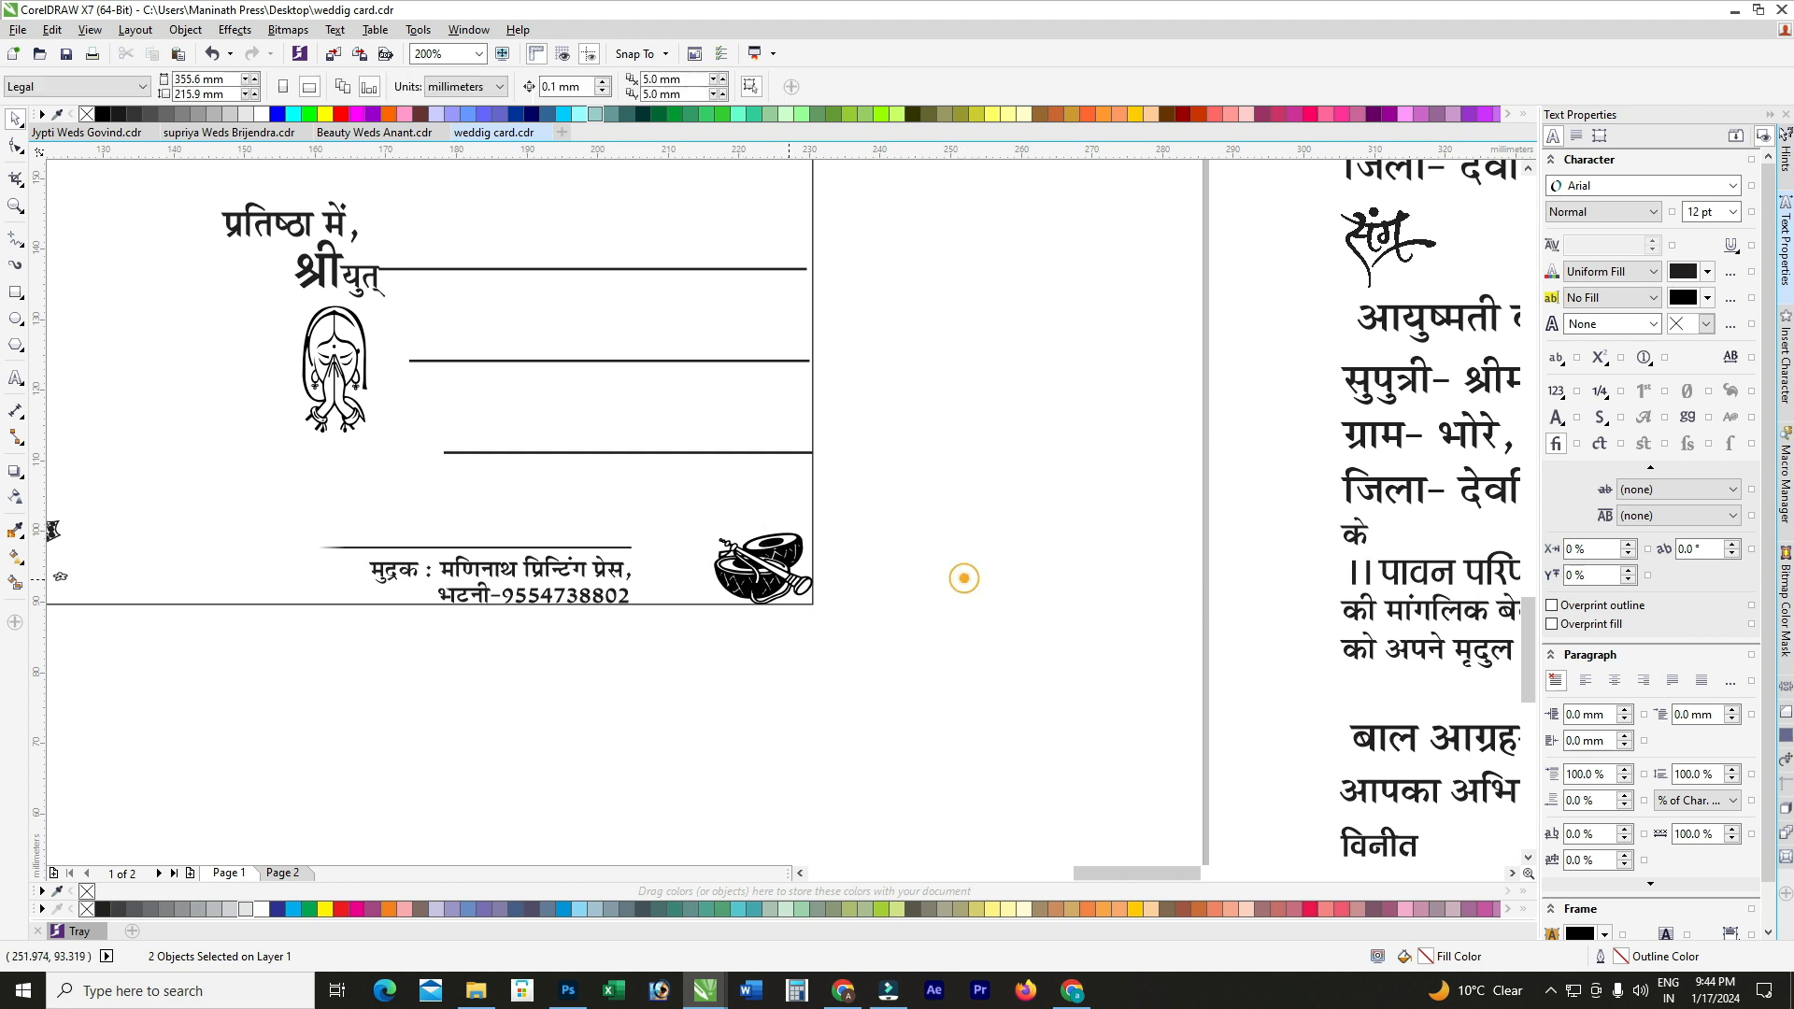
pyautogui.scroll(1, 644, 577)
# Step: Shift the printer's credit right, toward the ornament
pyautogui.moveTo(594, 565); pyautogui.dragTo(743, 561)
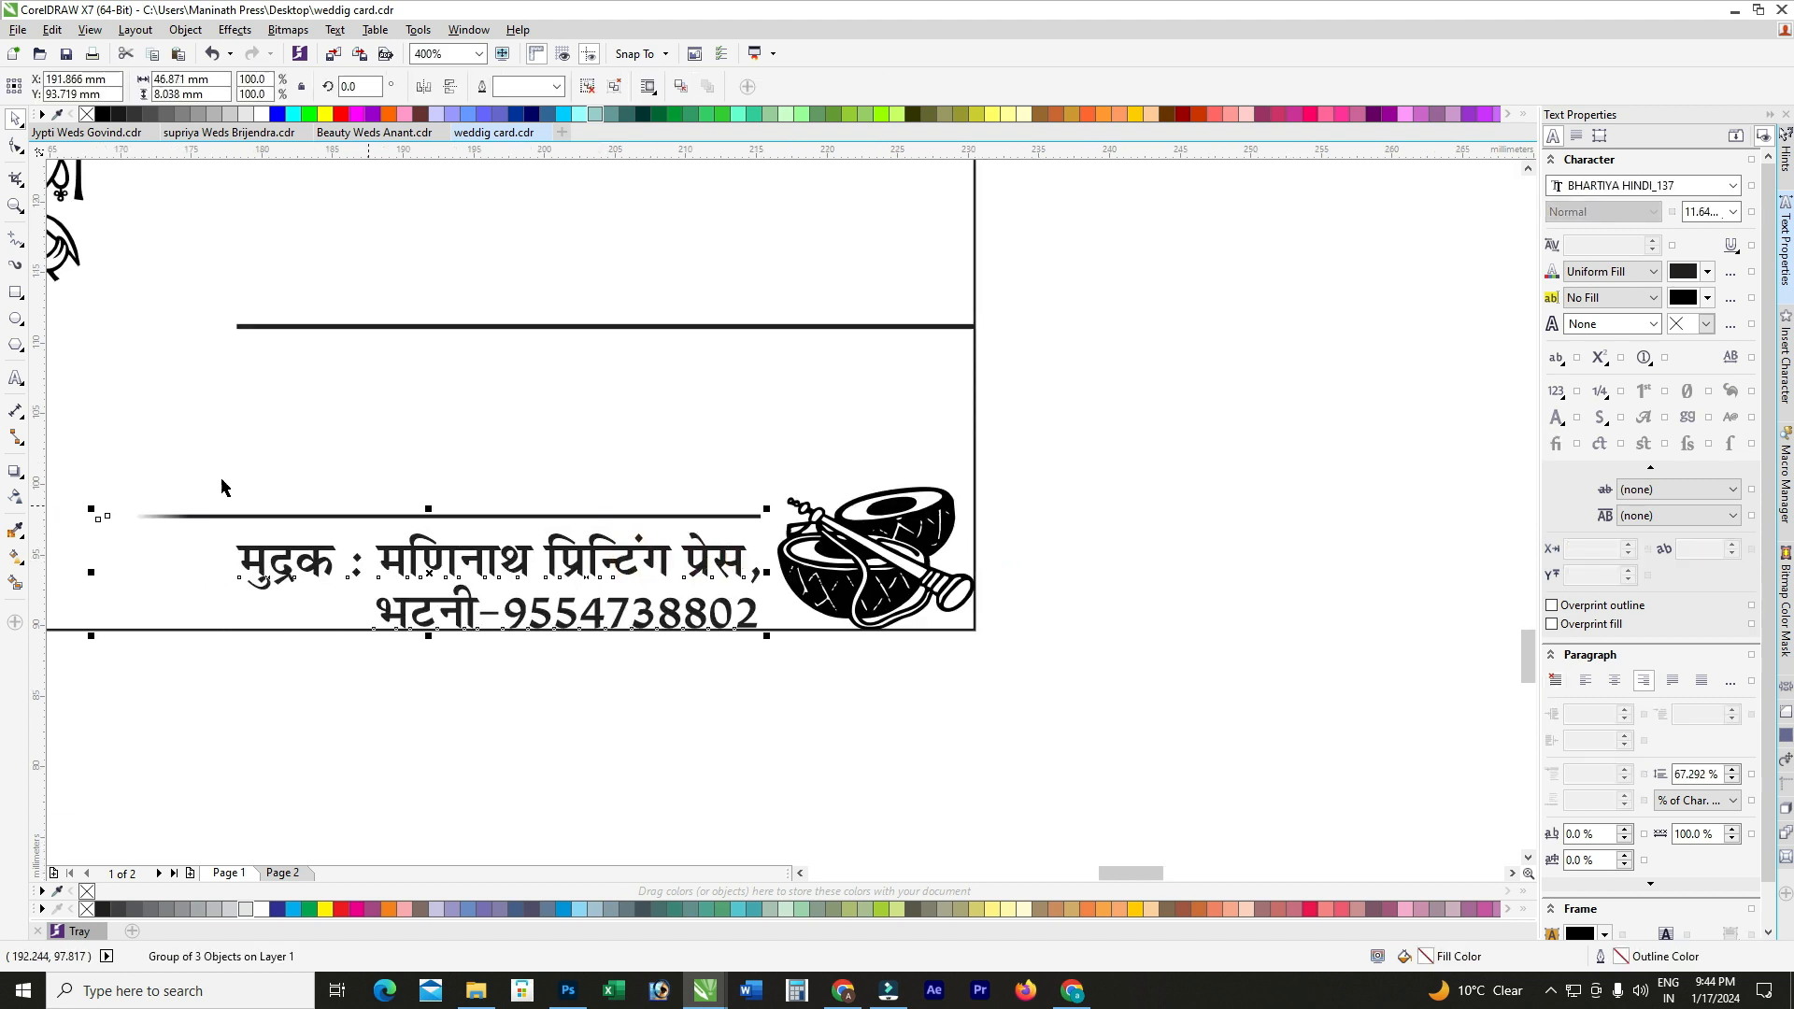
pyautogui.scroll(-2, 1039, 666)
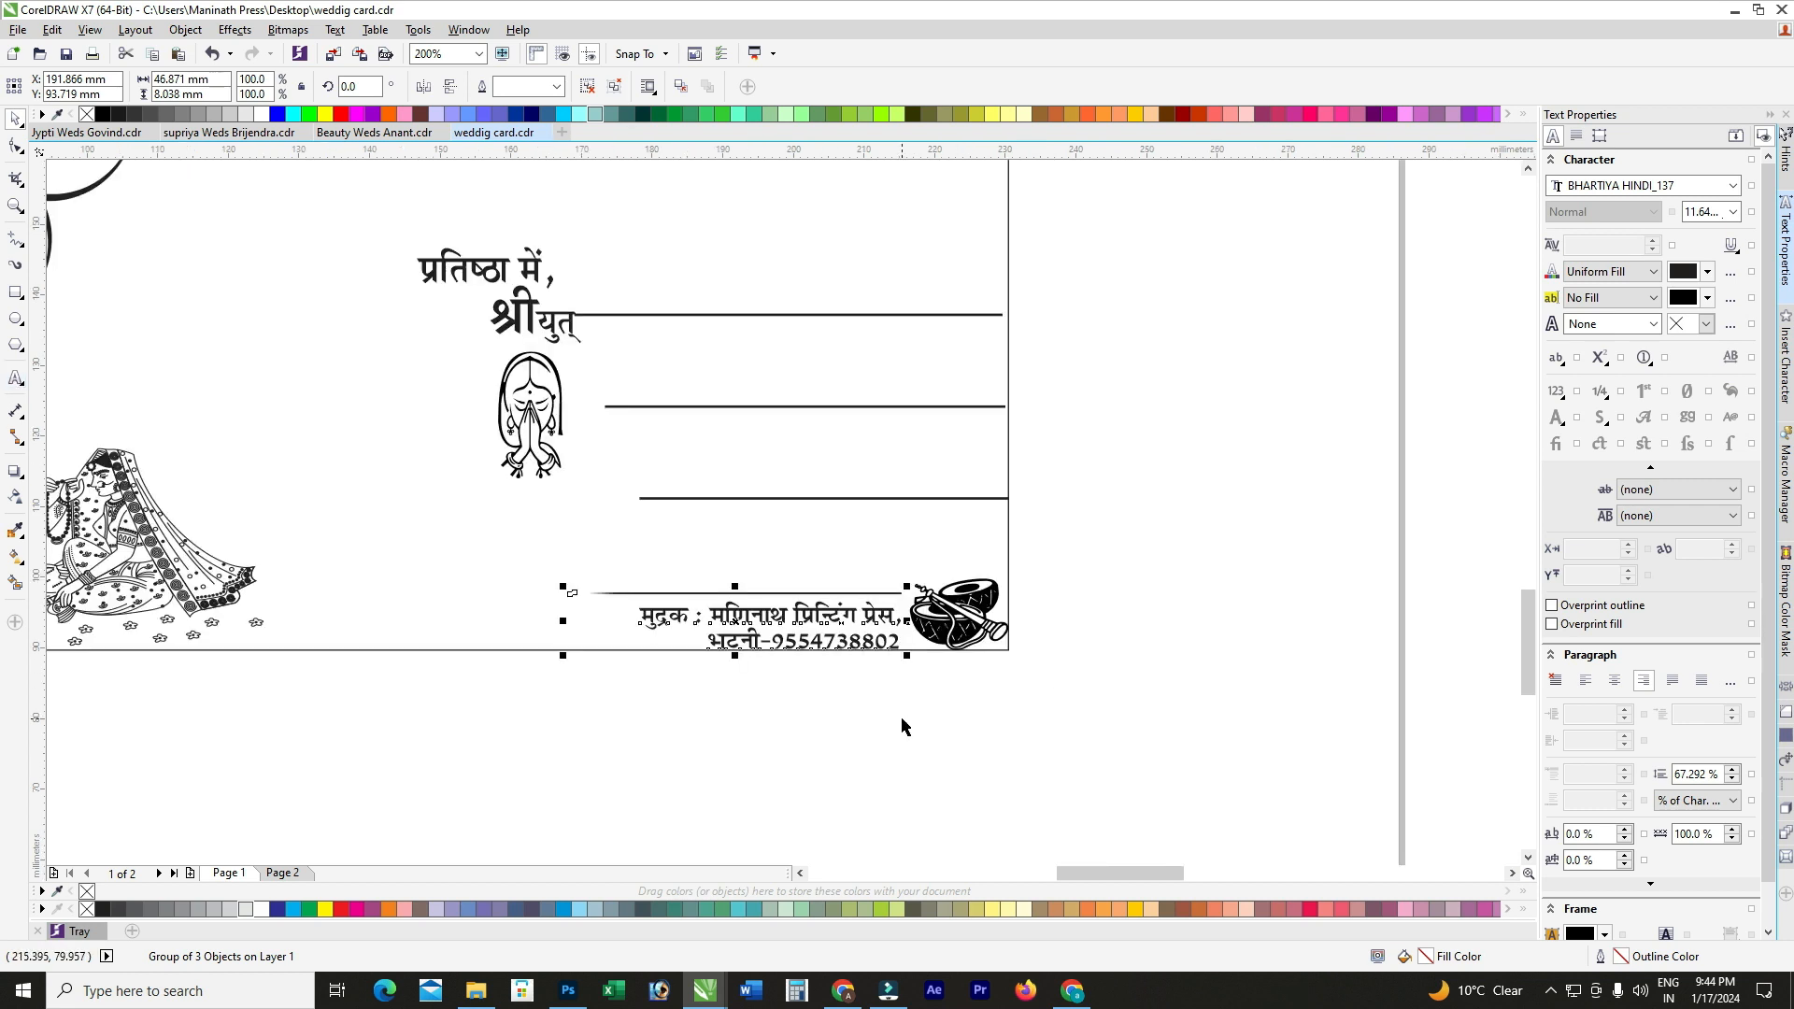
pyautogui.click(900, 725)
pyautogui.click(699, 564)
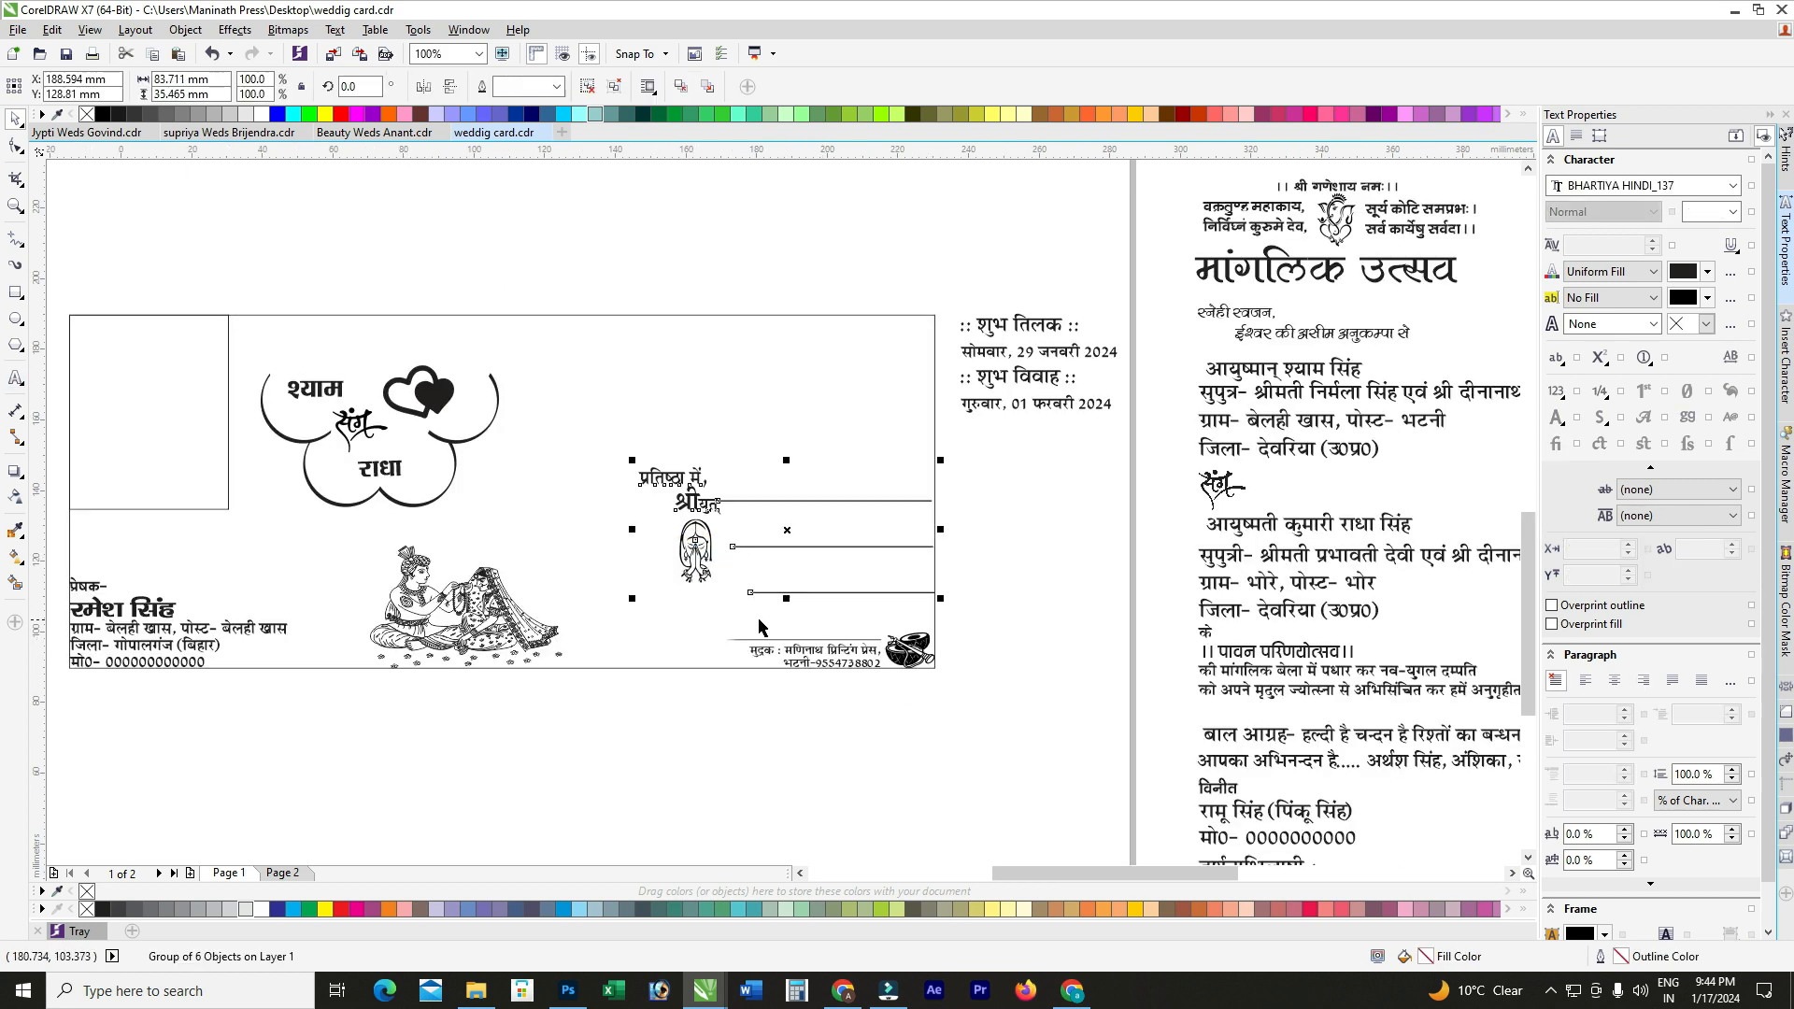
pyautogui.click(831, 738)
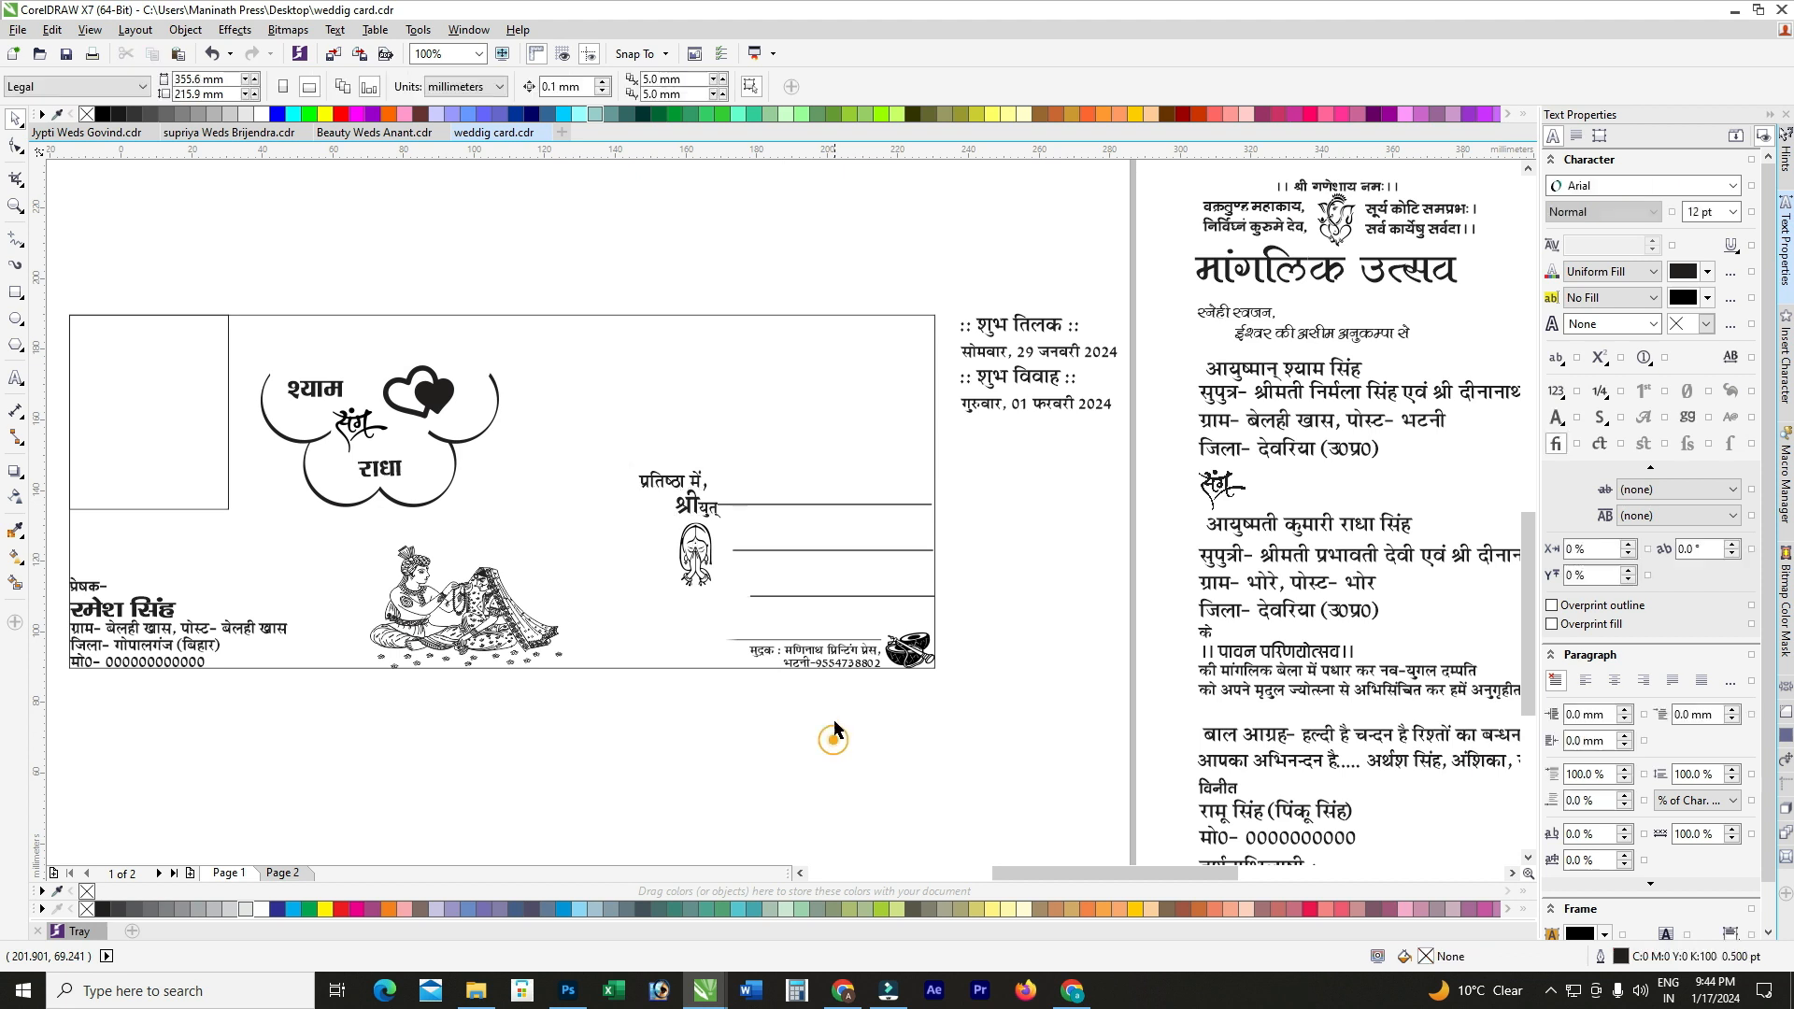
pyautogui.scroll(-1, 755, 481)
pyautogui.scroll(1, 666, 448)
# Step: Enlarge the whole cloud design group slightly by its corner handle
pyautogui.moveTo(314, 286); pyautogui.dragTo(645, 564)
pyautogui.moveTo(599, 396); pyautogui.dragTo(609, 384)
pyautogui.click(456, 264)
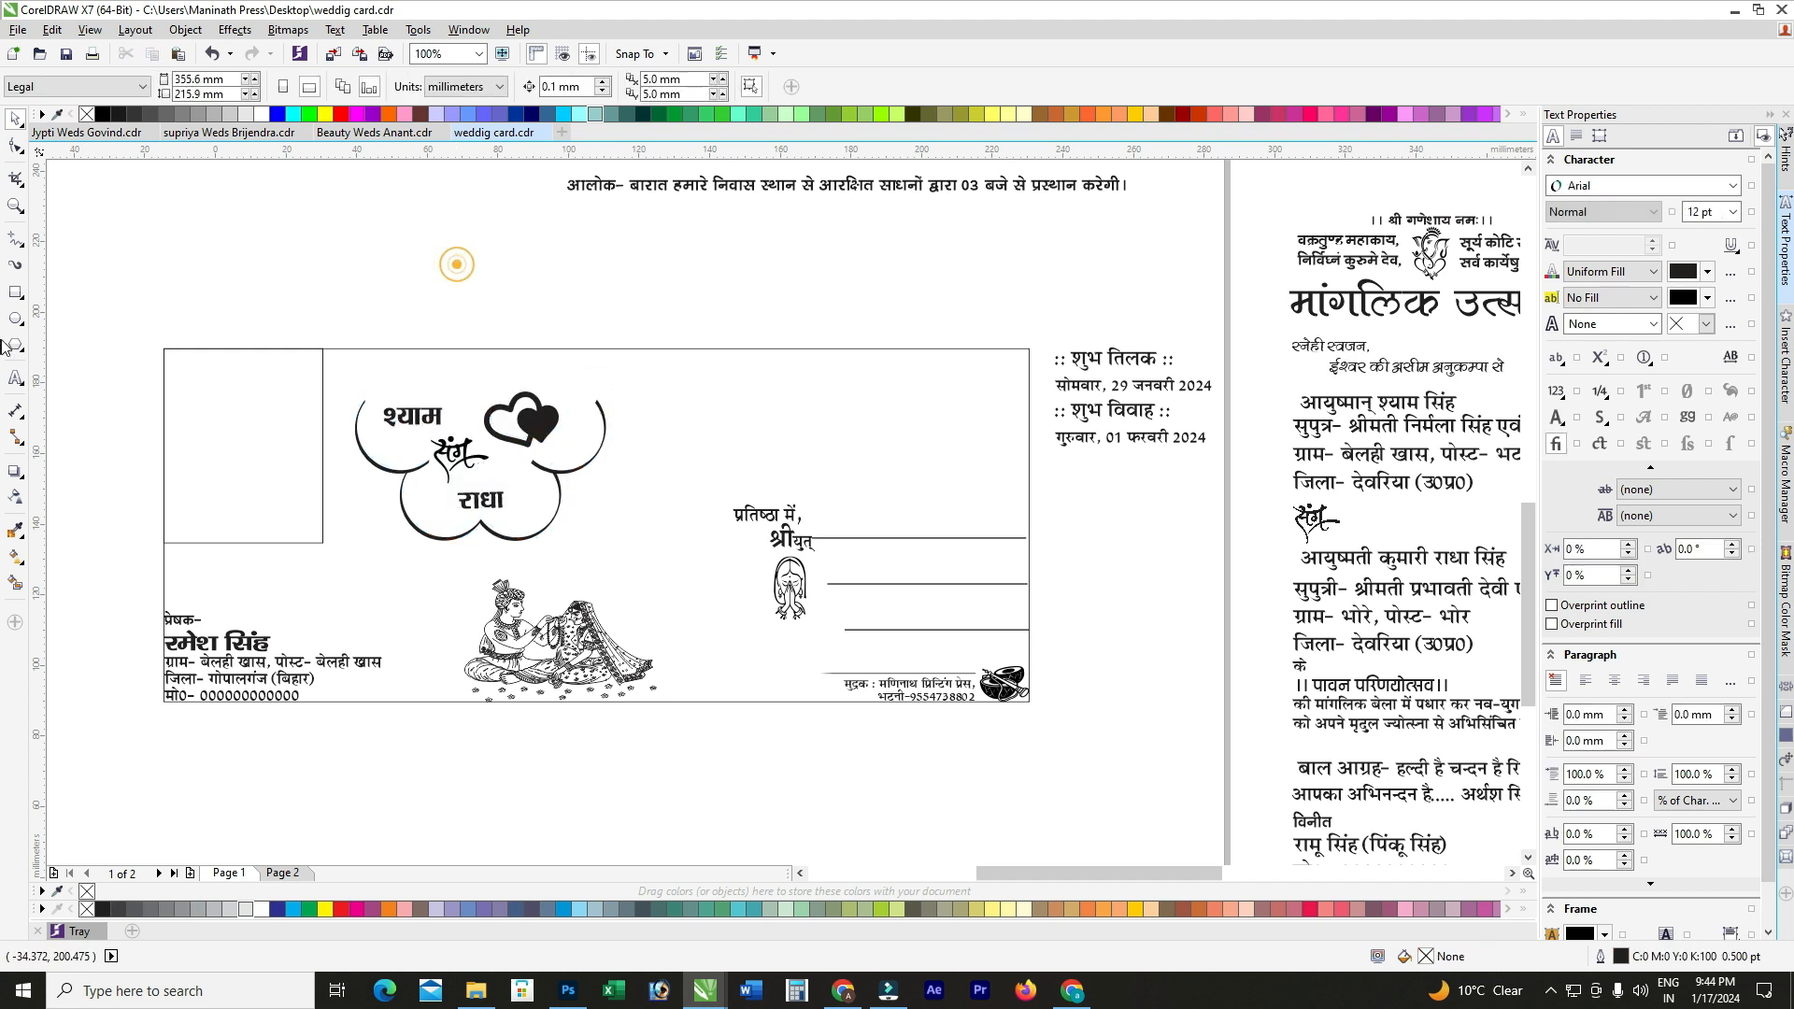
# Step: Set the name श्याम to 26 pt
pyautogui.click(15, 377)
pyautogui.scroll(1, 421, 418)
pyautogui.click(421, 415)
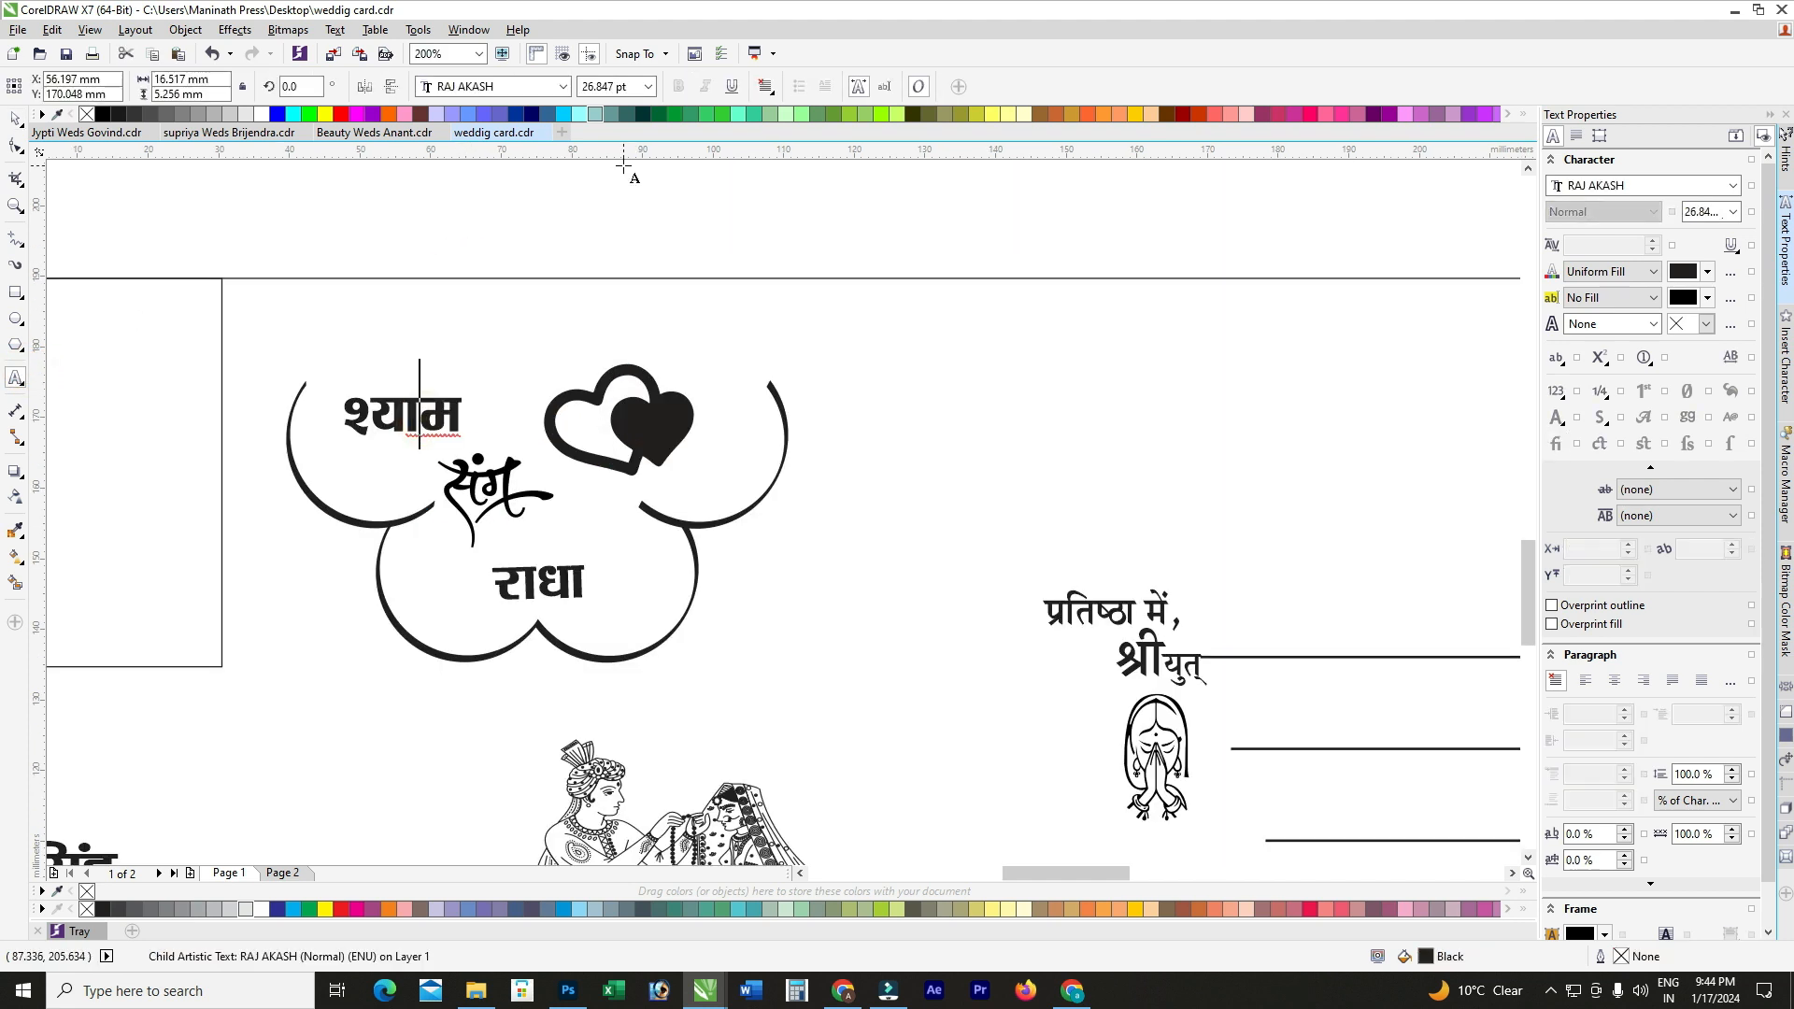
pyautogui.hotkey('ctrl', 'a')
pyautogui.click(640, 87)
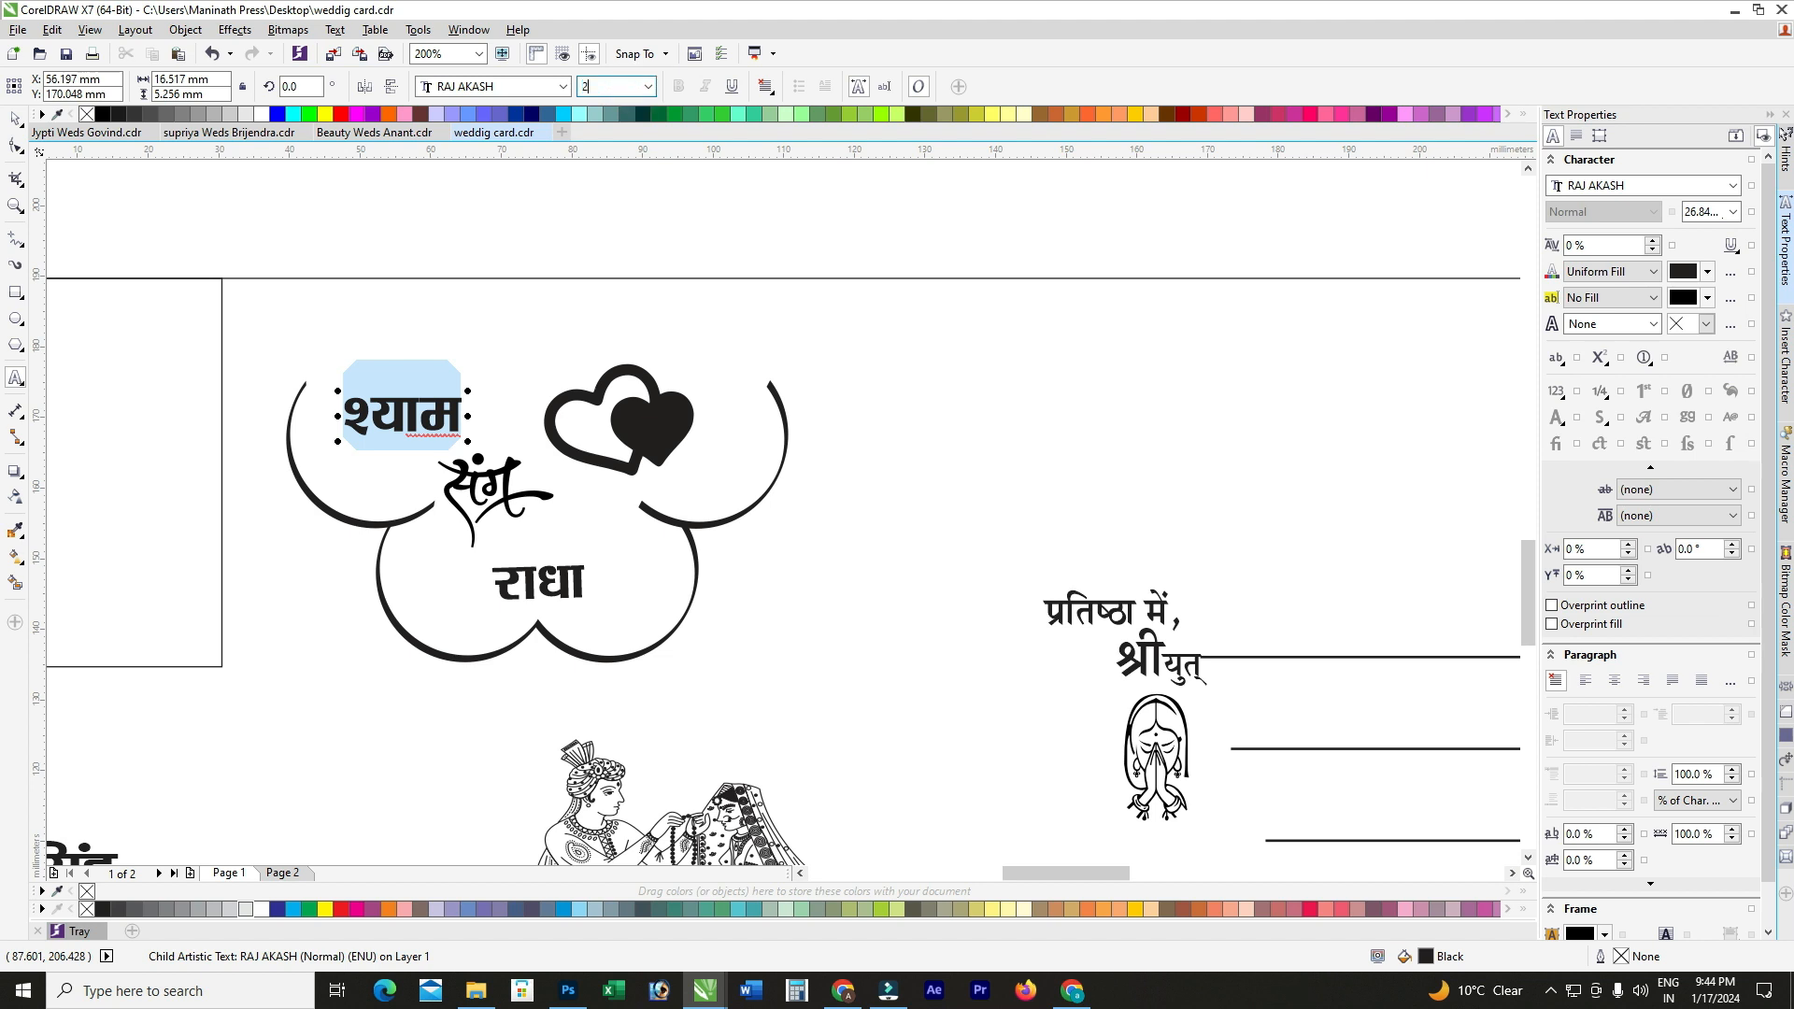
# Step: Set the name राधा to 26 pt, undoing an accidental 6 pt size
pyautogui.click(543, 579)
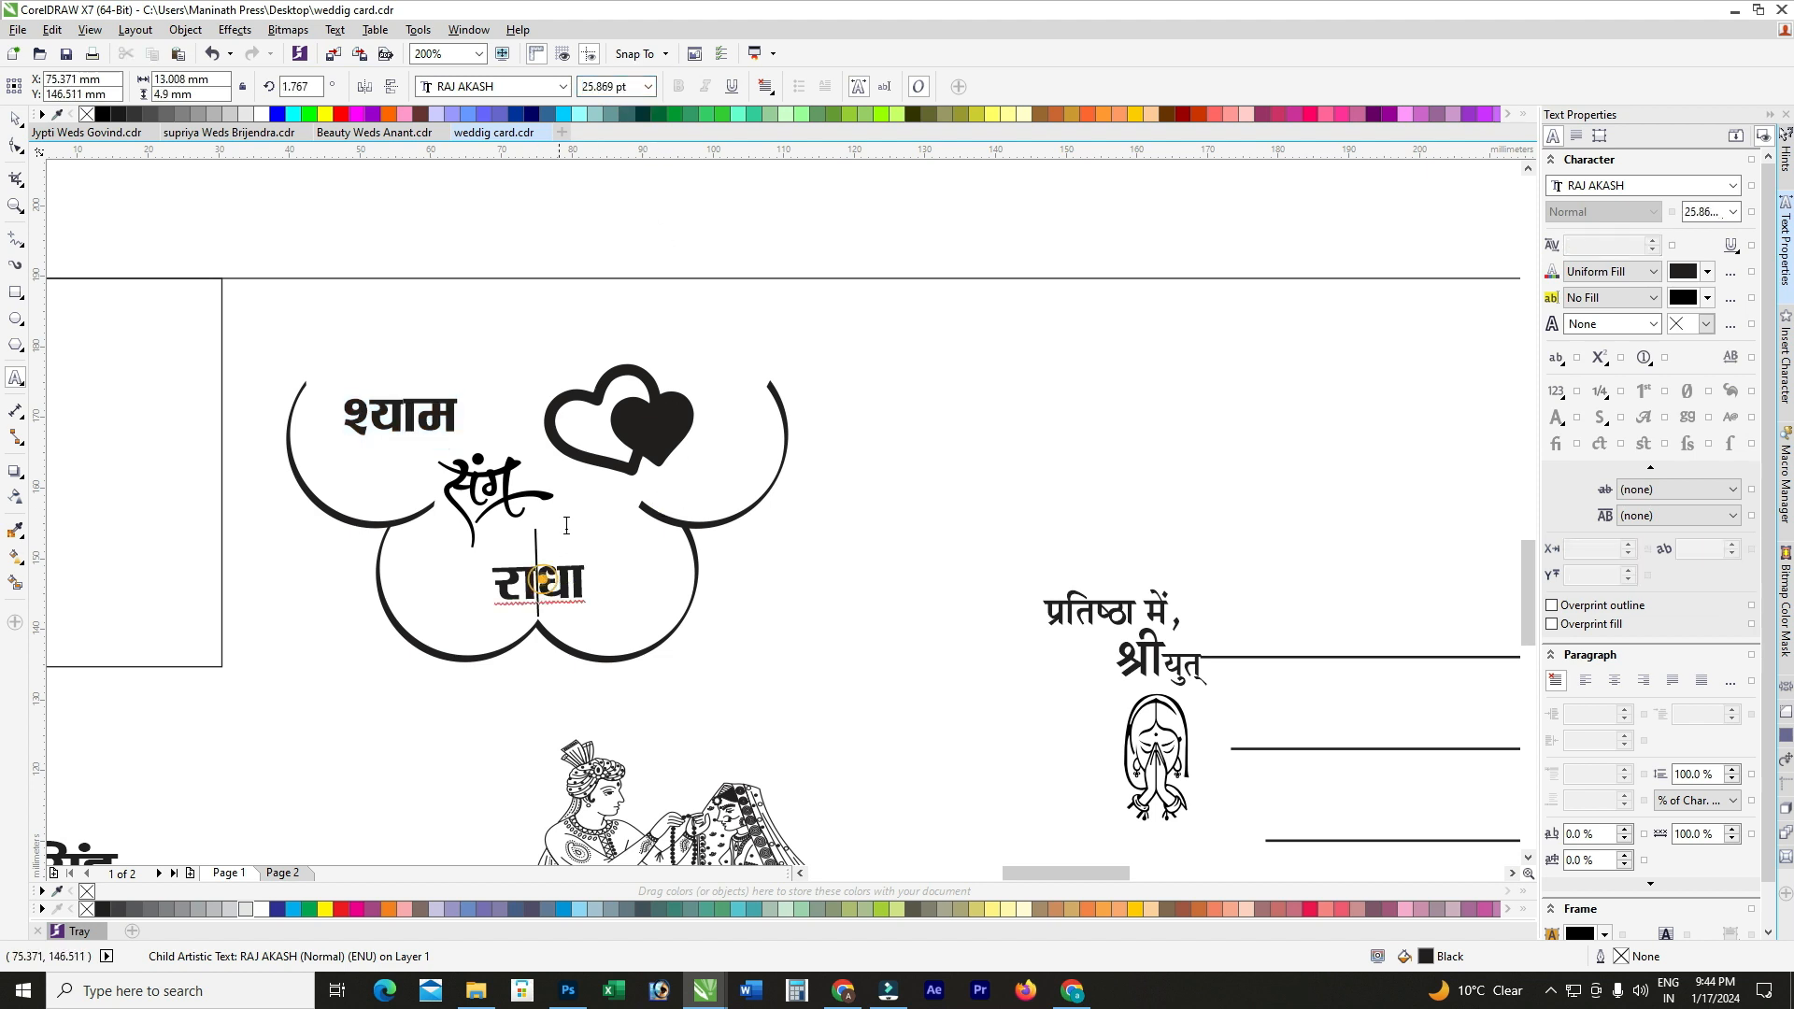
pyautogui.hotkey('ctrl', 'a')
pyautogui.click(612, 86)
pyautogui.write('6')
pyautogui.press('Return')
pyautogui.hotkey('ctrl', 'z')
pyautogui.click(628, 86)
pyautogui.write('26')
pyautogui.press('Return')
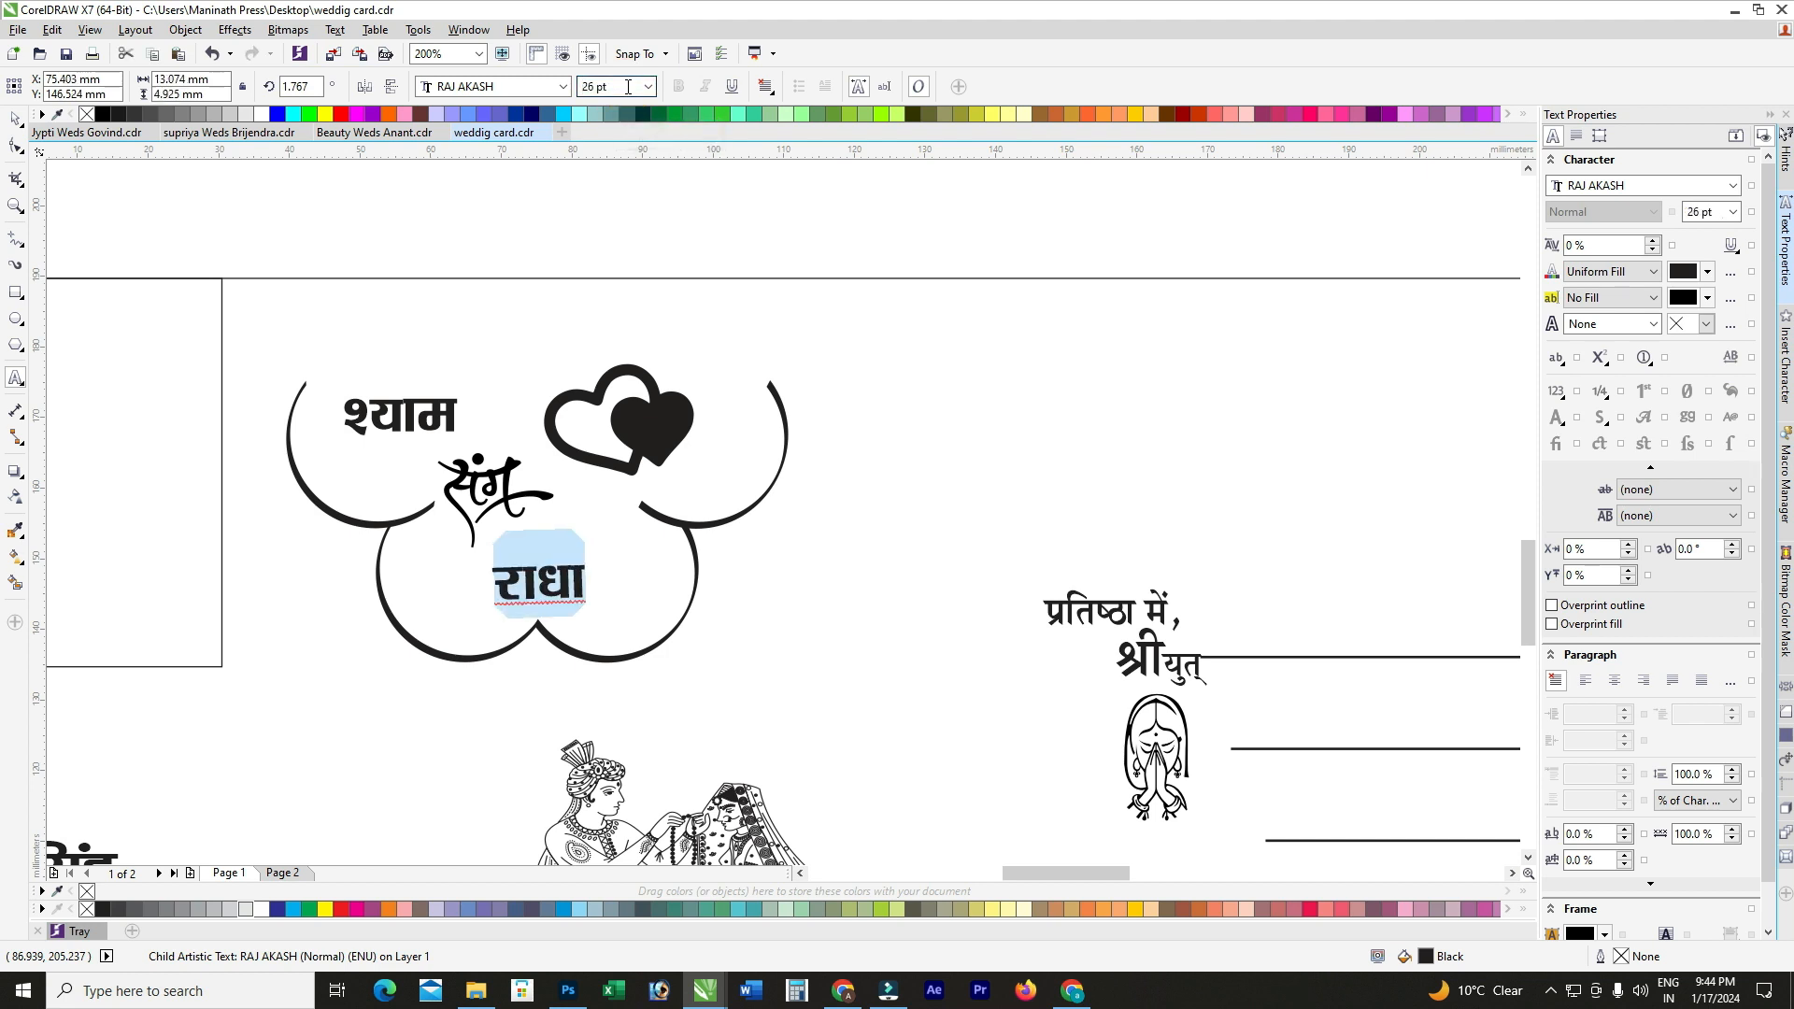
# Step: Nudge the name राधा slightly to the right inside the cloud
pyautogui.click(423, 418)
pyautogui.scroll(2, 433, 415)
pyautogui.scroll(-1, 433, 412)
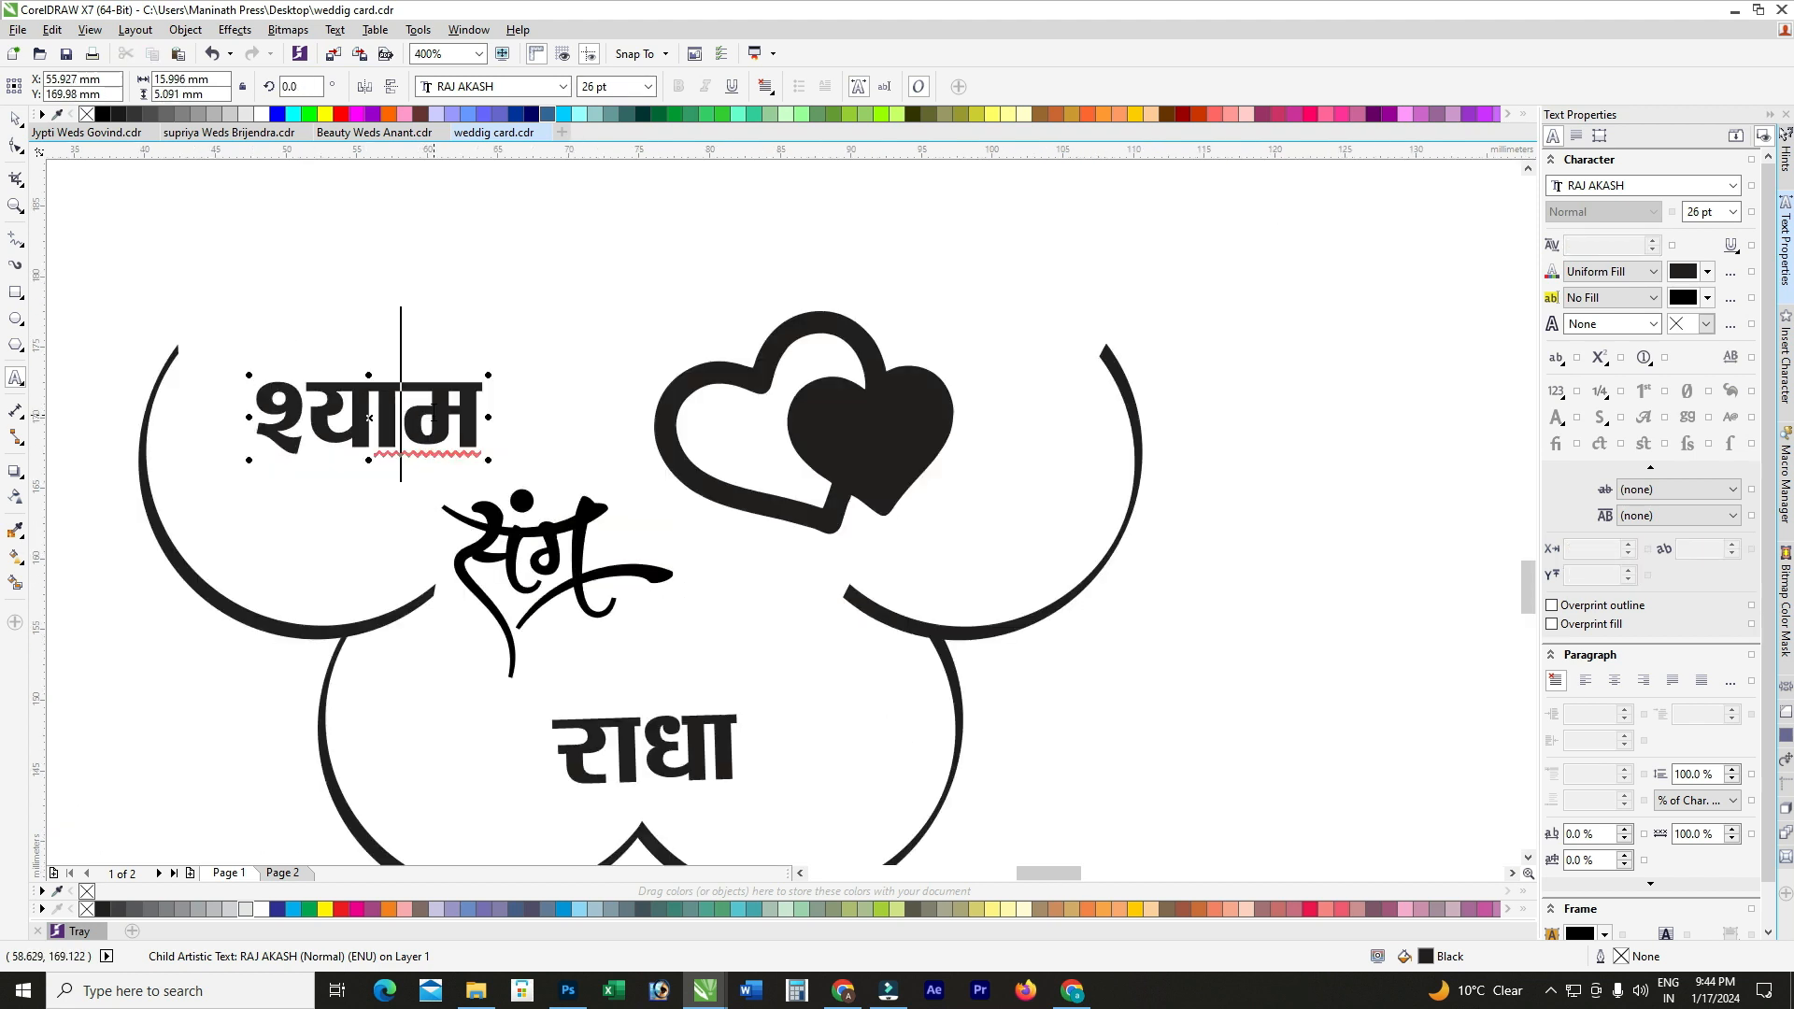
pyautogui.click(681, 747)
pyautogui.hotkey('ctrl', 'space')
pyautogui.scroll(-1, 692, 663)
pyautogui.scroll(1, 675, 695)
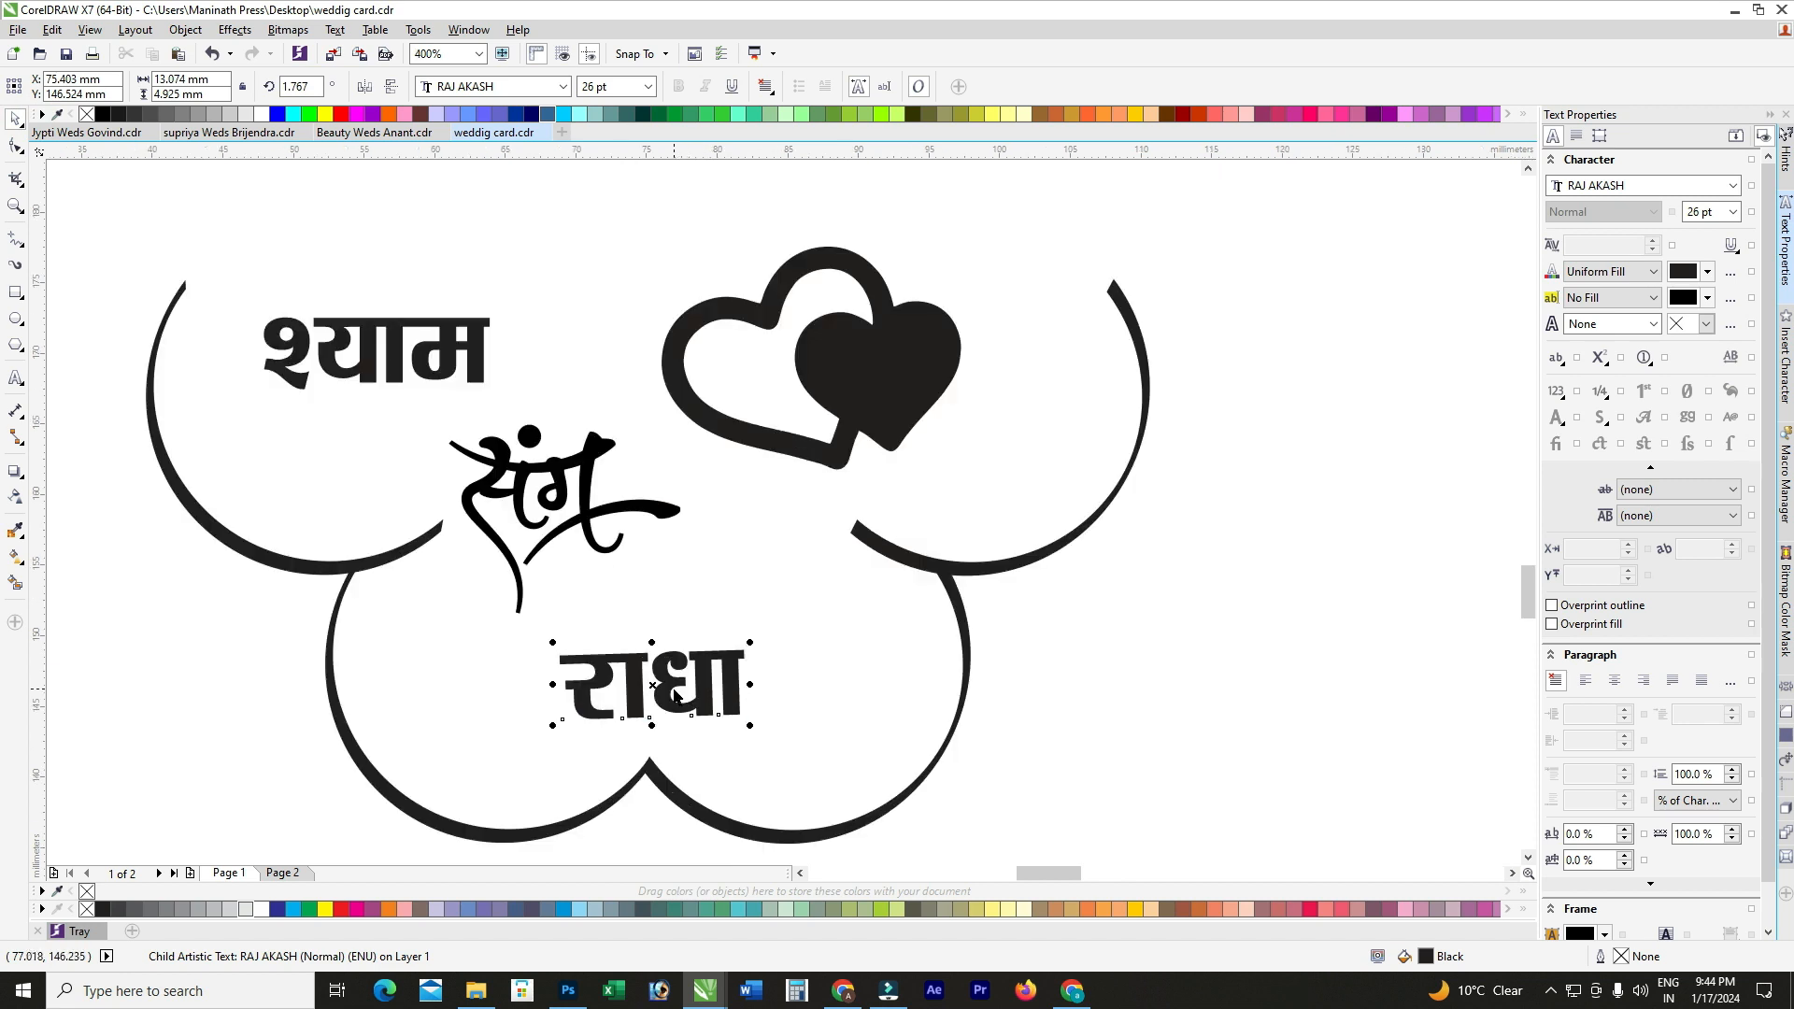
pyautogui.moveTo(653, 685); pyautogui.dragTo(687, 686)
pyautogui.scroll(-1, 691, 565)
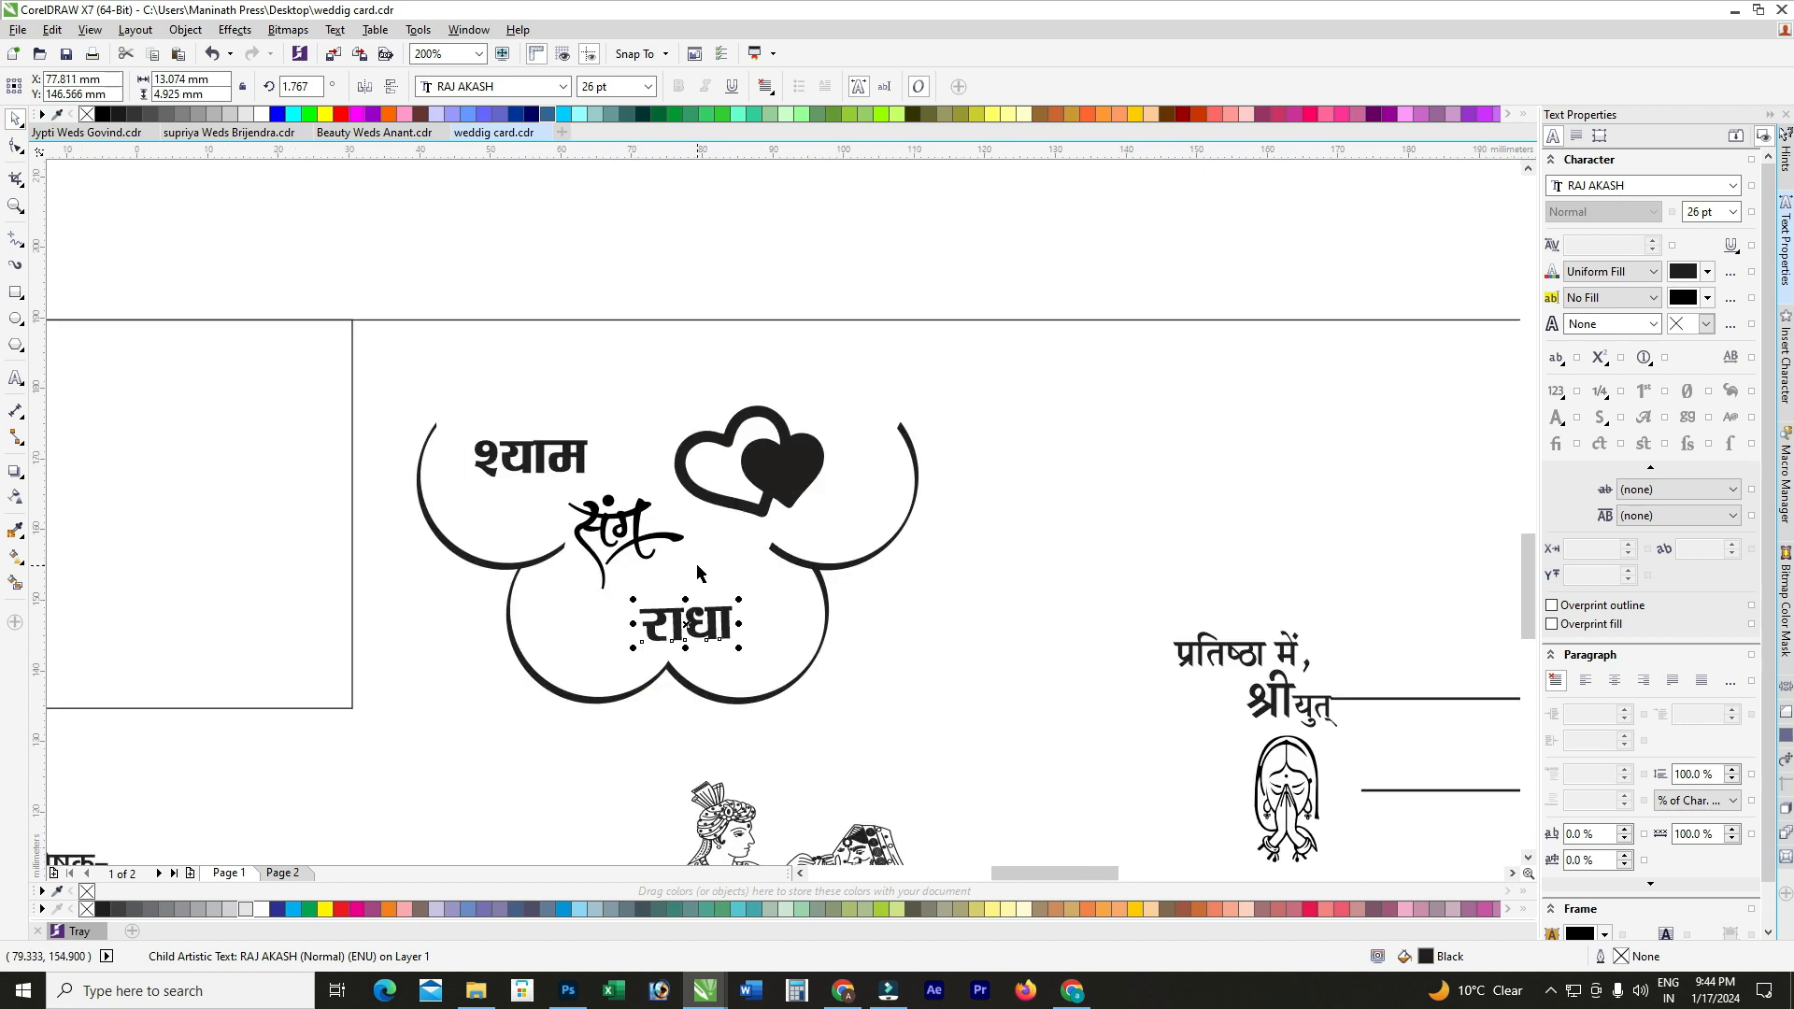
pyautogui.scroll(-1, 504, 571)
pyautogui.scroll(1, 478, 530)
pyautogui.click(481, 519)
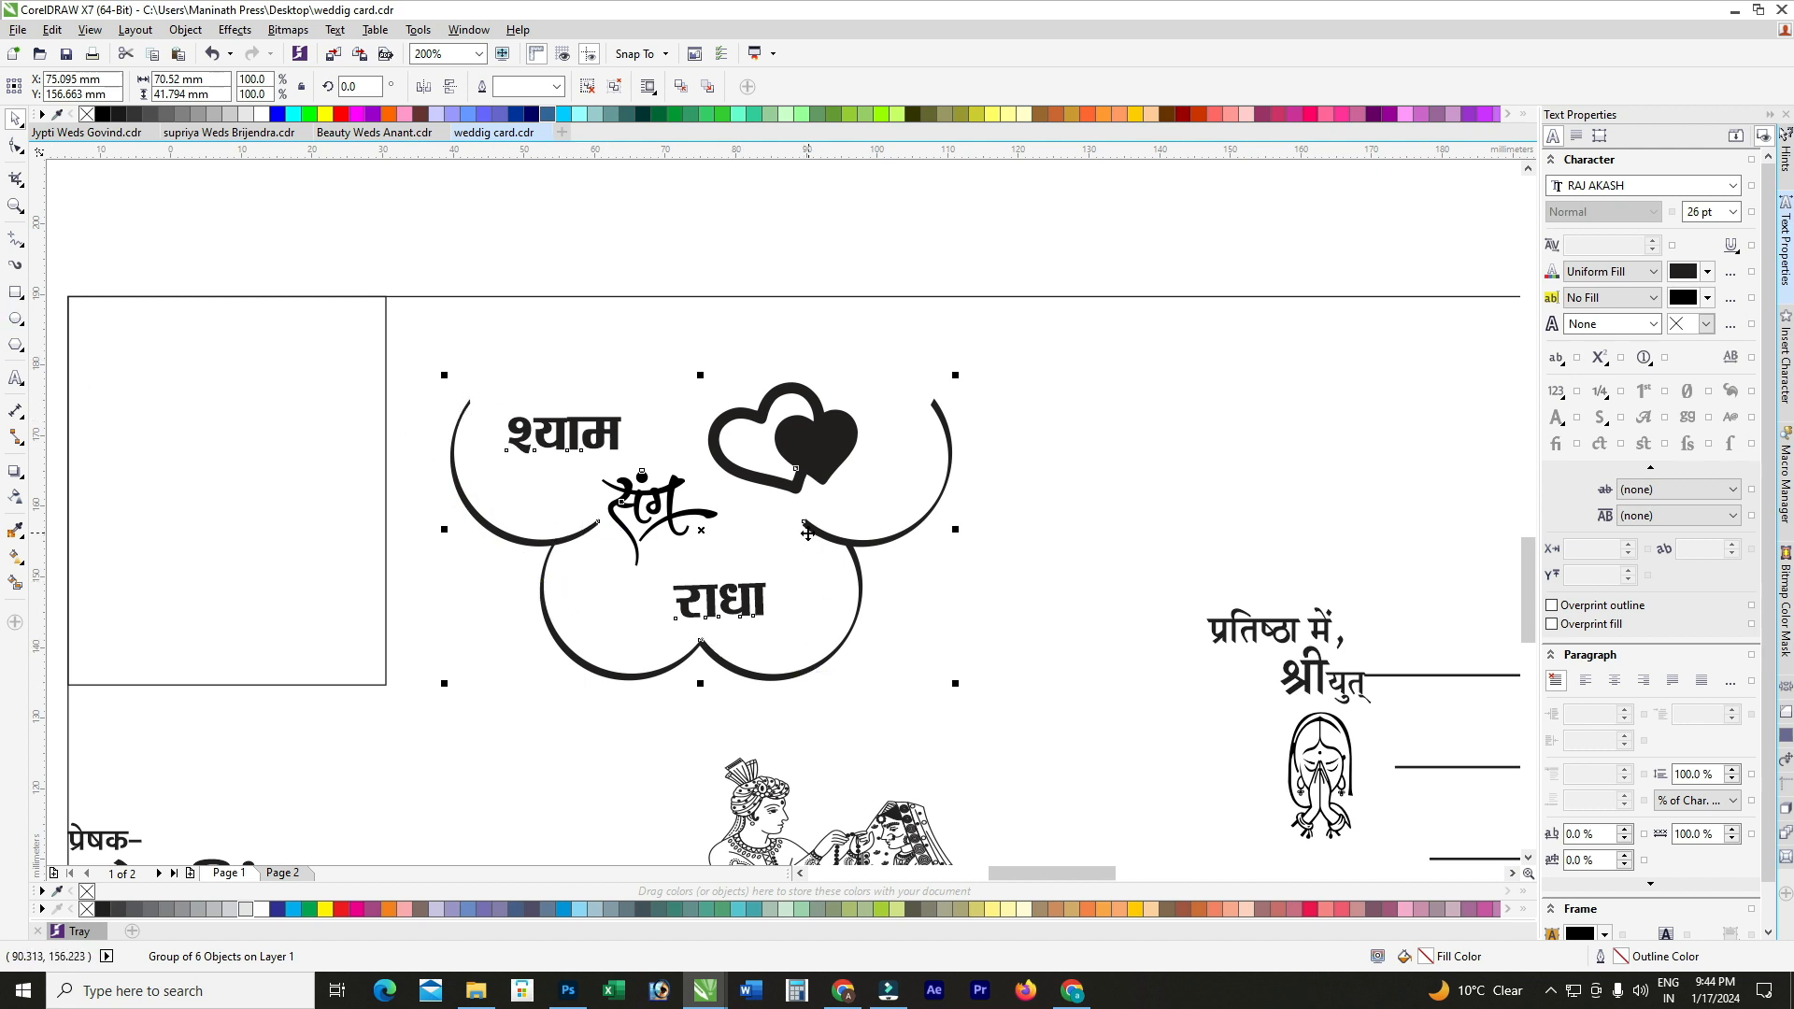
# Step: Move श्री गणेशाय नमः to the top of the cloud, undoing a card-top alignment
pyautogui.scroll(-2, 799, 546)
pyautogui.click(733, 447)
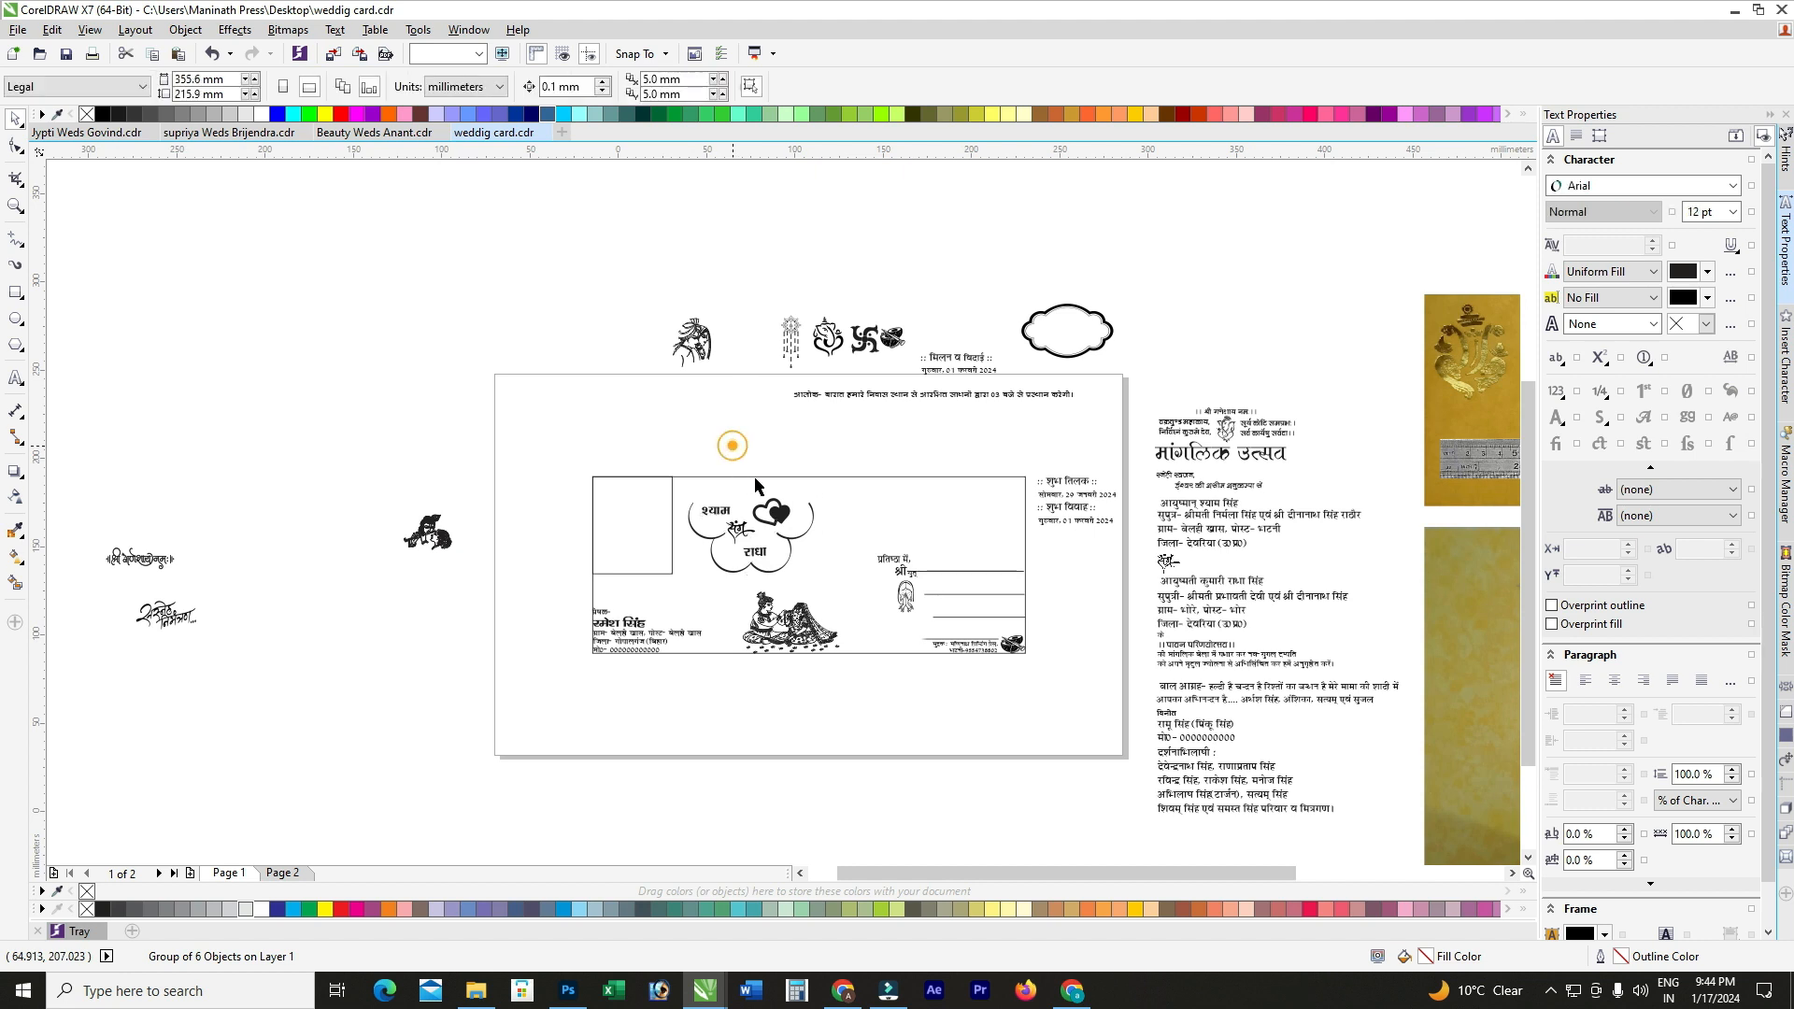
pyautogui.scroll(1, 787, 507)
pyautogui.scroll(-1, 788, 507)
pyautogui.moveTo(133, 574); pyautogui.dragTo(794, 508)
pyautogui.scroll(1, 762, 496)
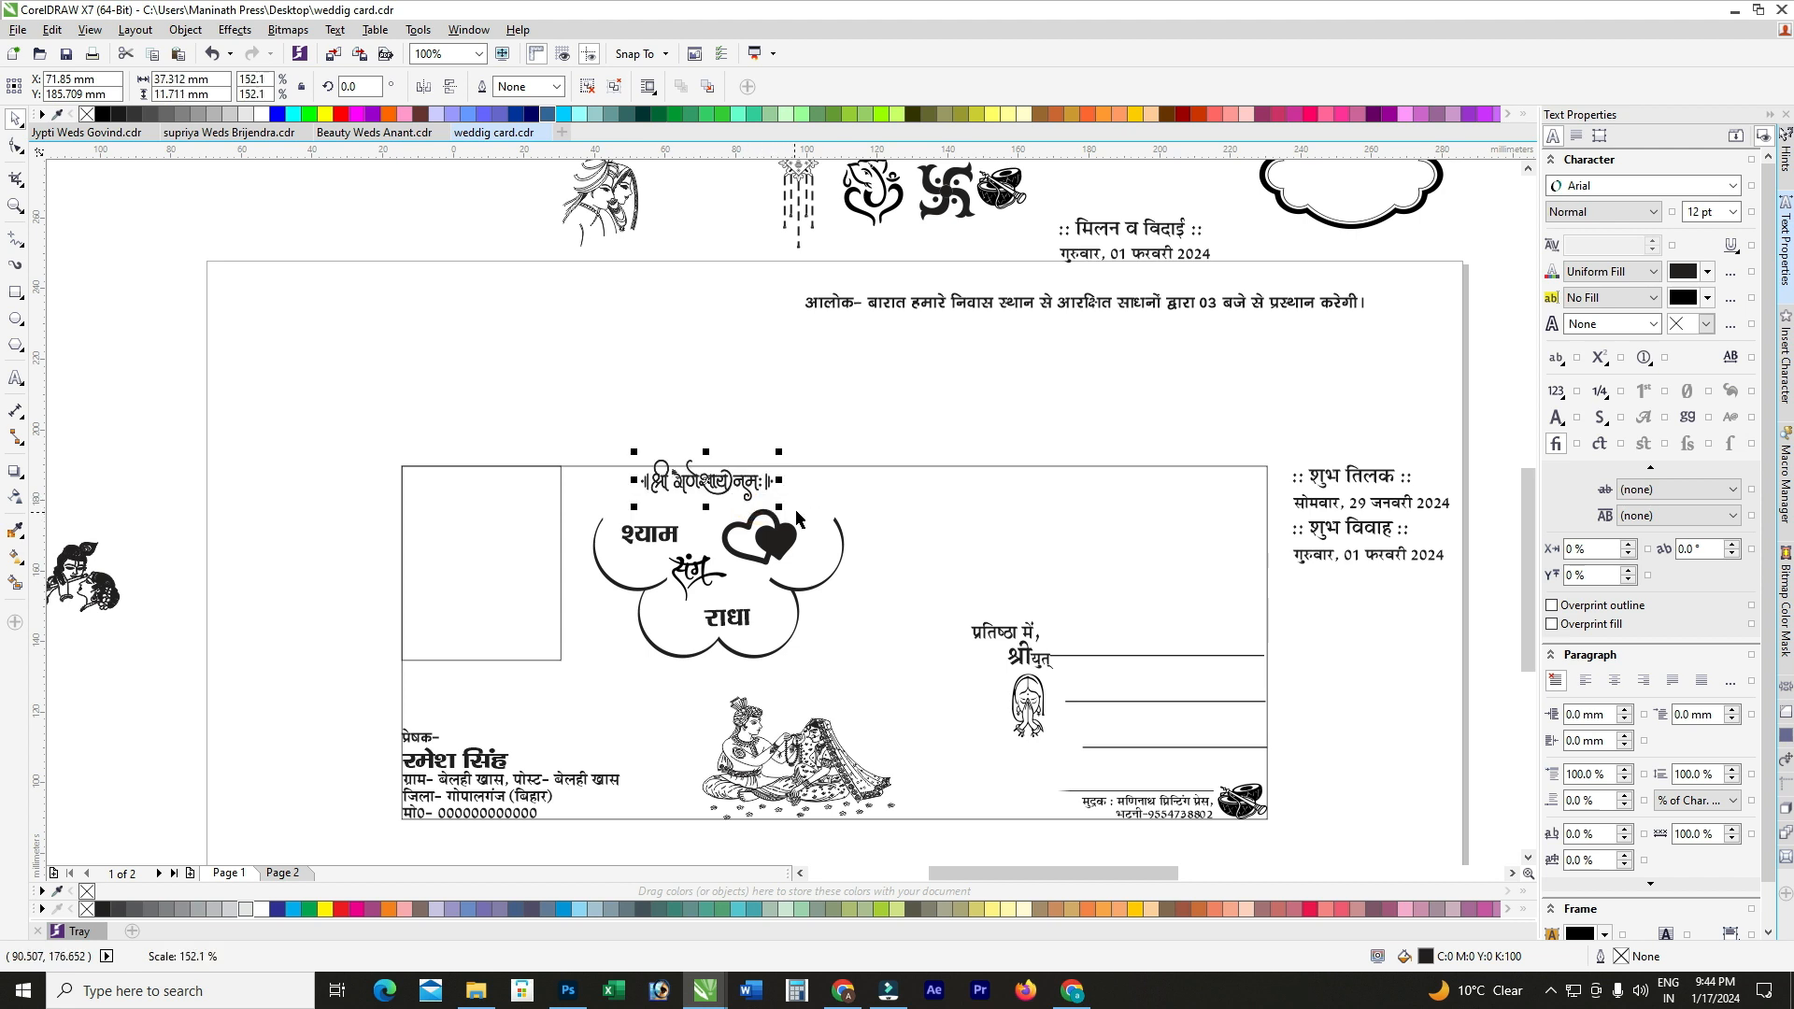
pyautogui.keyDown('shift'); pyautogui.click(811, 479); pyautogui.keyUp('shift')
pyautogui.press('t')
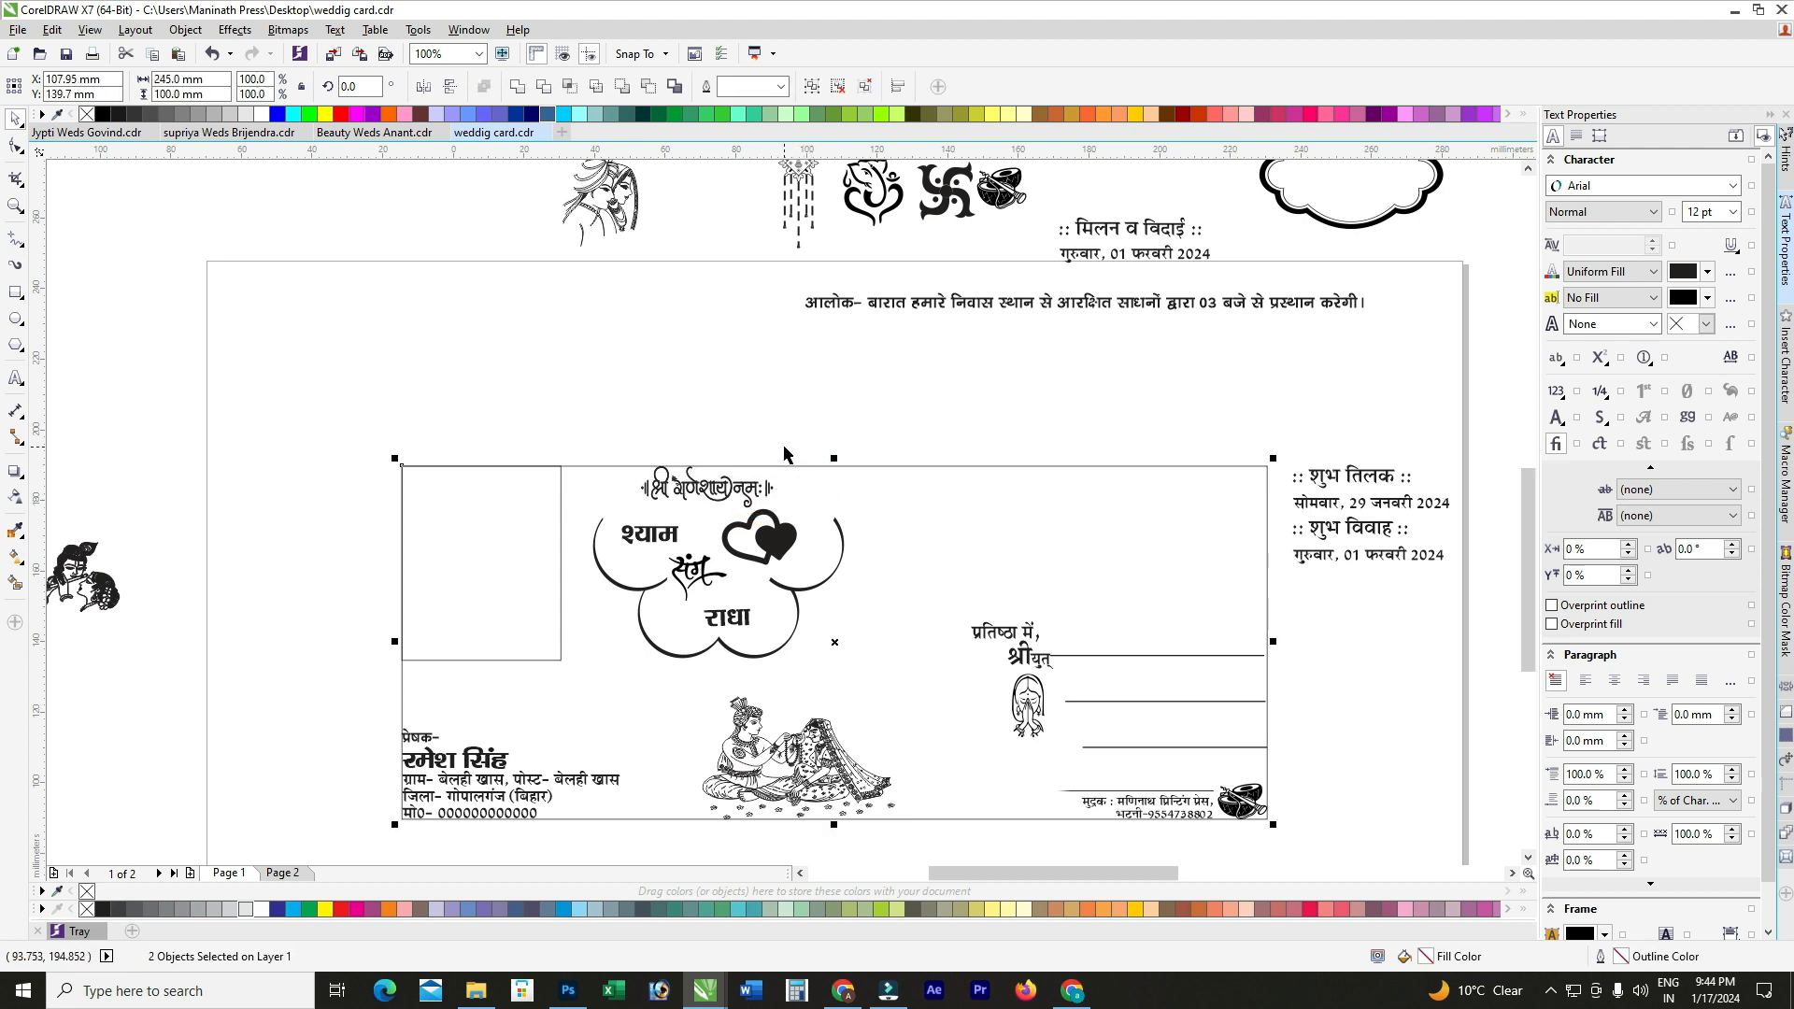
pyautogui.press('c')
pyautogui.click(720, 363)
pyautogui.hotkey('ctrl', 'z')
# Step: Lower the cloud design slightly and centre श्री गणेशाय नमः over it
pyautogui.click(763, 549)
pyautogui.moveTo(762, 550); pyautogui.dragTo(800, 540)
pyautogui.click(758, 487)
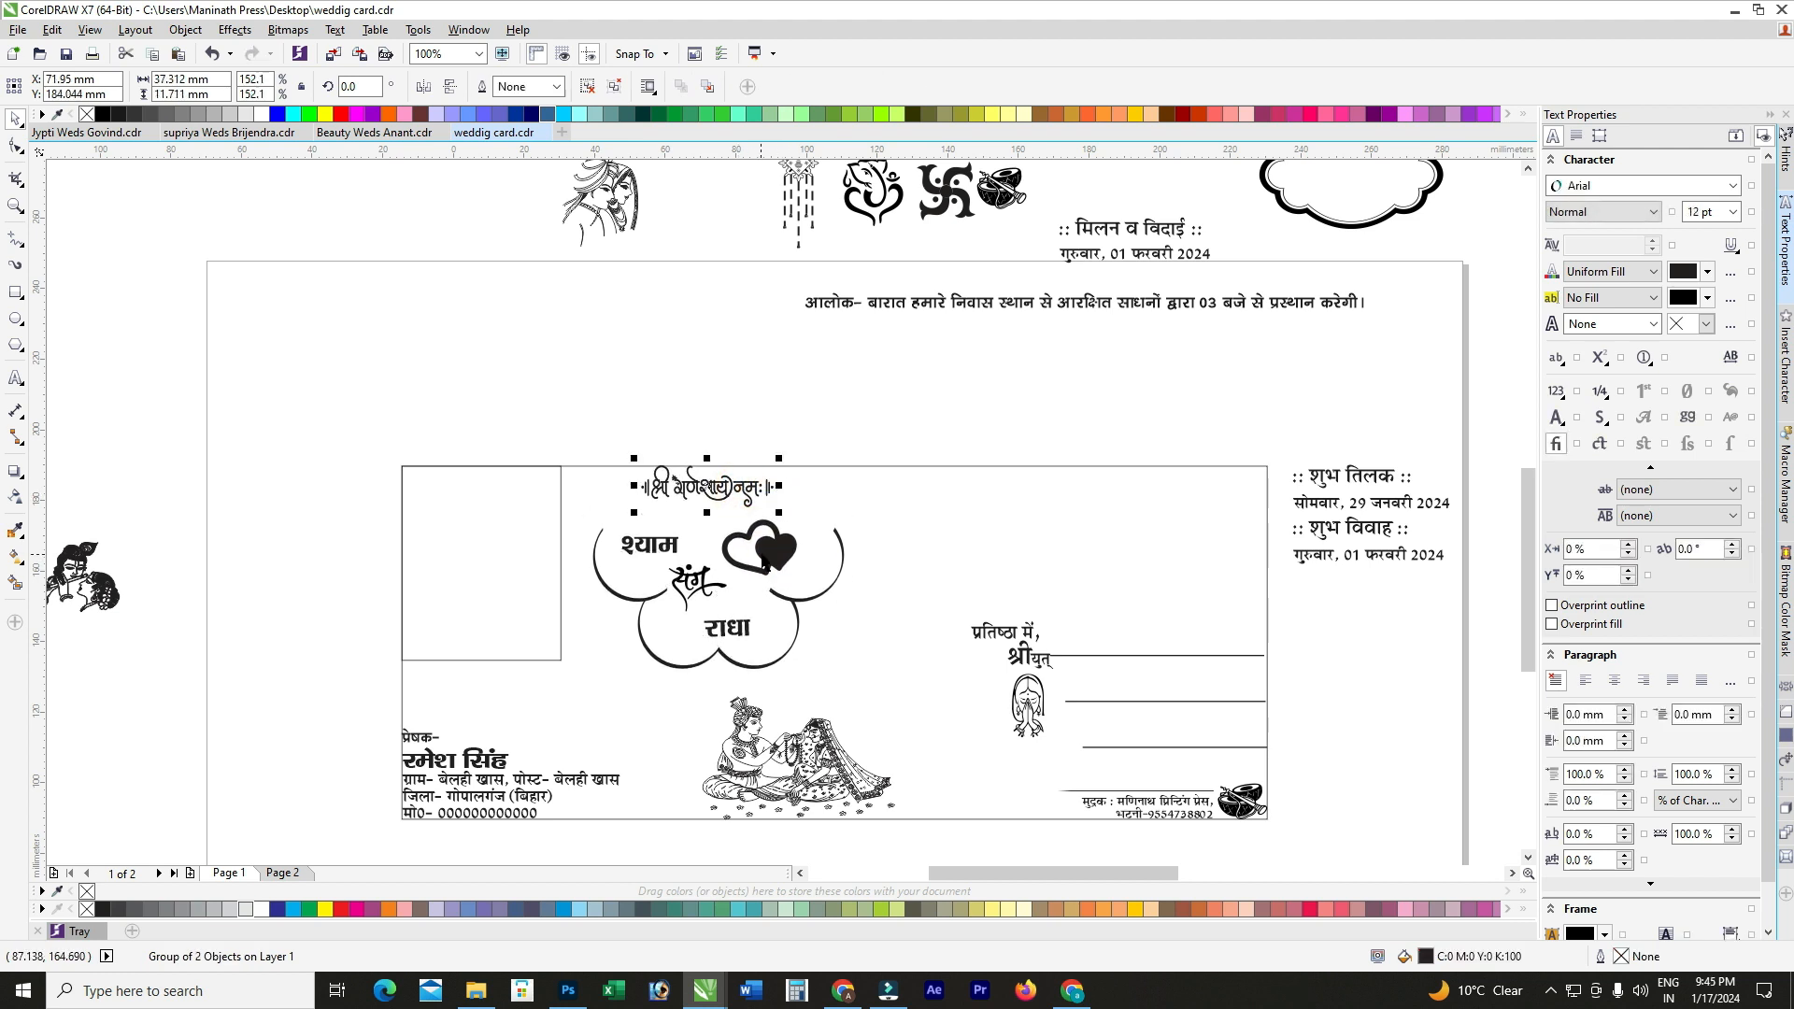
pyautogui.keyDown('shift'); pyautogui.click(764, 561); pyautogui.keyUp('shift')
pyautogui.press('c')
pyautogui.click(750, 363)
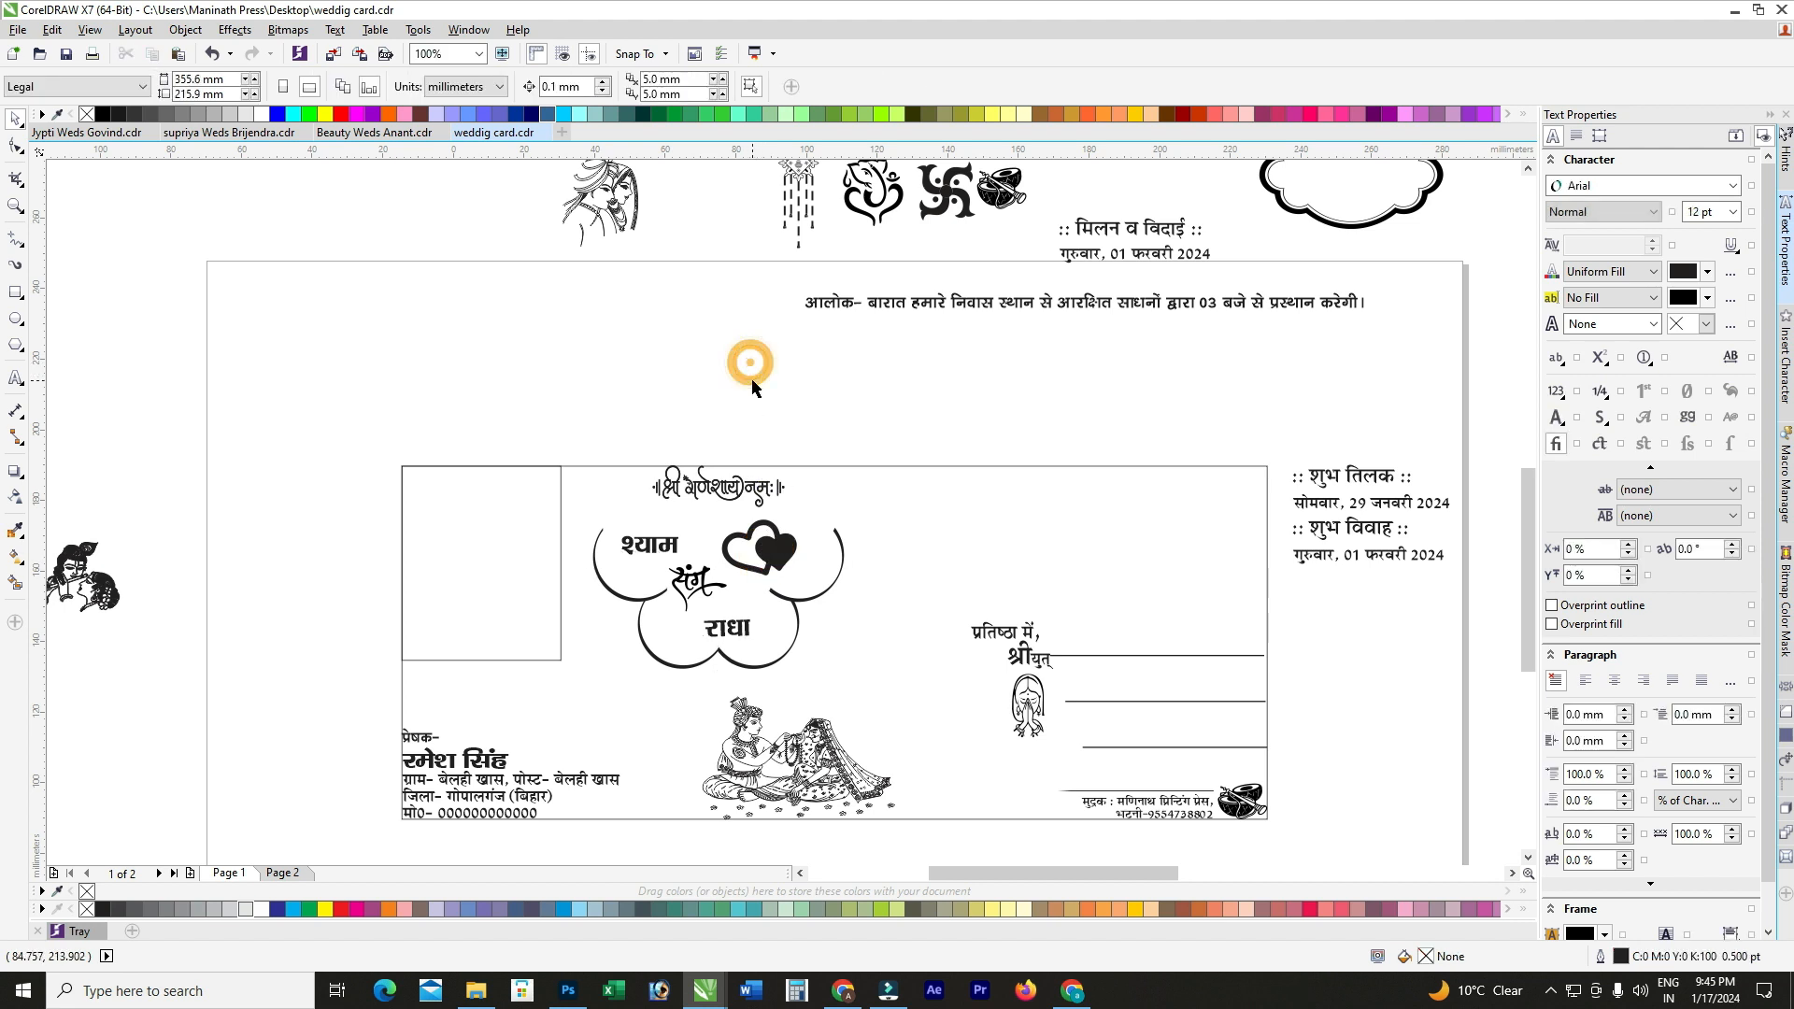
# Step: Place the सस्नेह निमंत्रण lettering on the card below the cloud and resize it
pyautogui.scroll(-1, 609, 523)
pyautogui.scroll(1, 92, 638)
pyautogui.moveTo(88, 637); pyautogui.dragTo(921, 521)
pyautogui.scroll(-1, 333, 614)
pyautogui.scroll(1, 899, 578)
pyautogui.moveTo(921, 620); pyautogui.dragTo(908, 624)
pyautogui.click(795, 716)
pyautogui.click(391, 646)
pyautogui.scroll(-1, 391, 645)
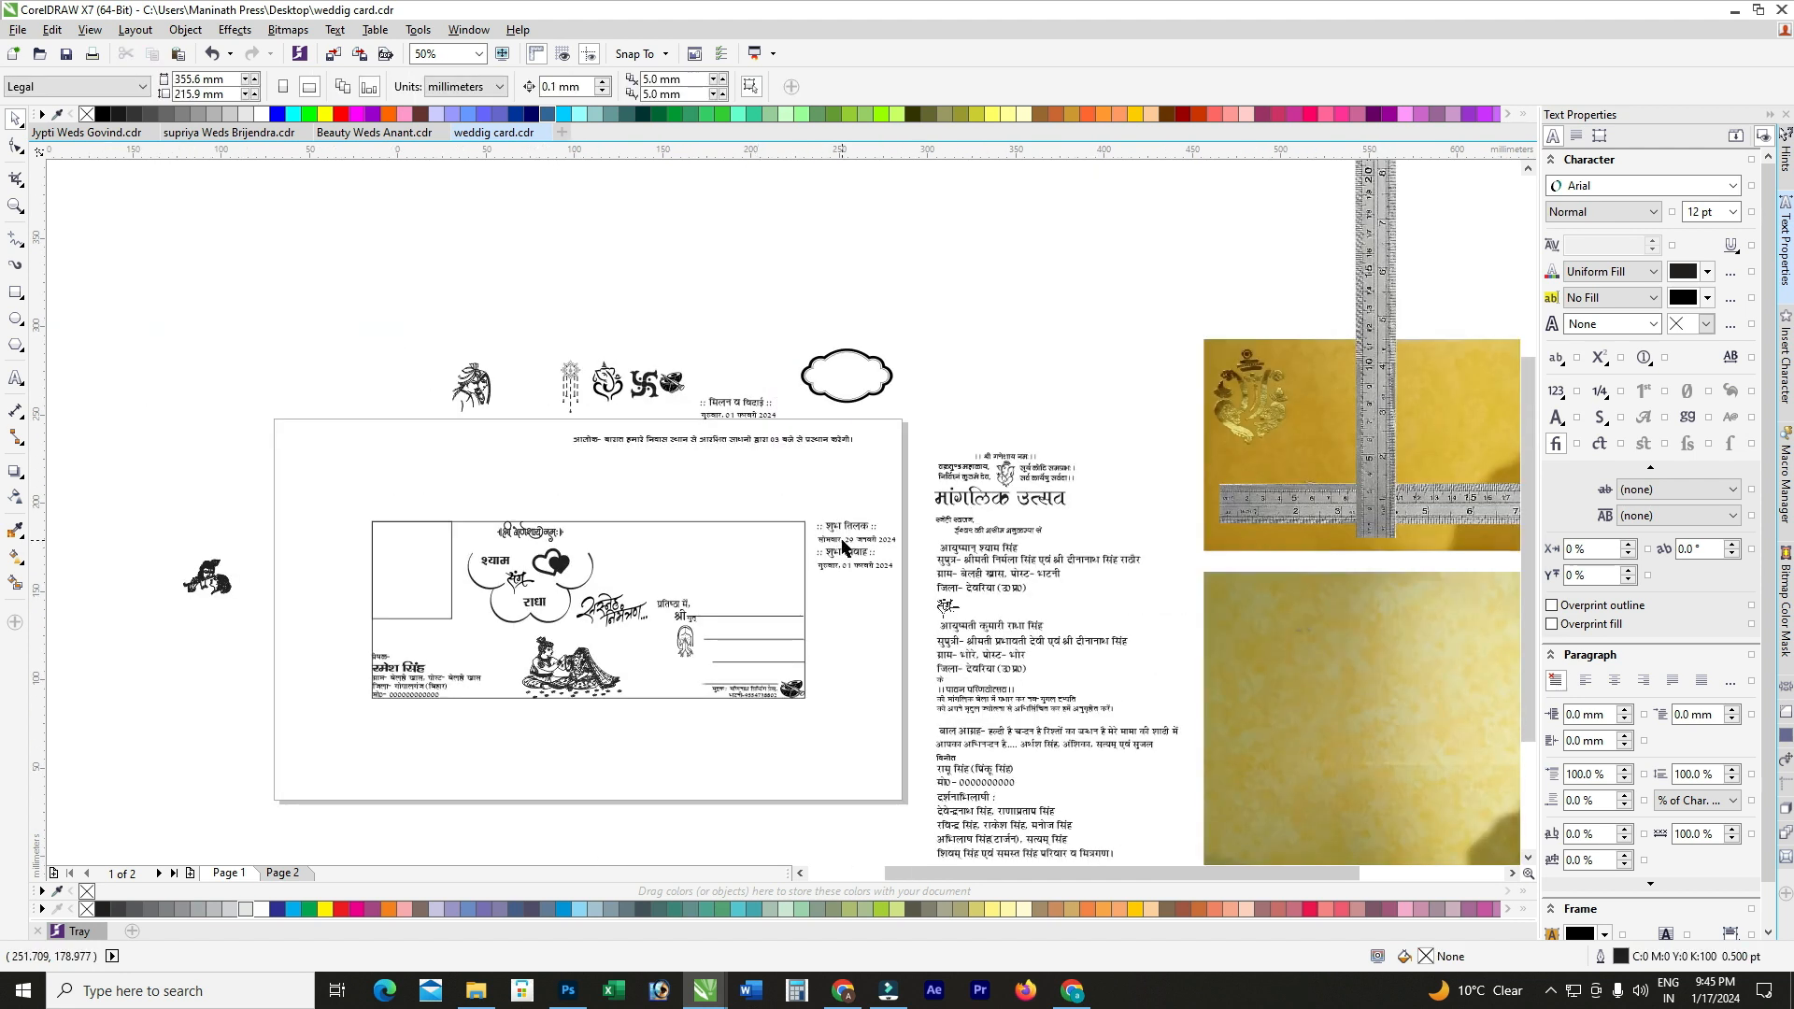
pyautogui.scroll(3, 843, 547)
pyautogui.click(850, 521)
# Step: Centre the शुभ तिलक heading over its date line
pyautogui.scroll(2, 850, 521)
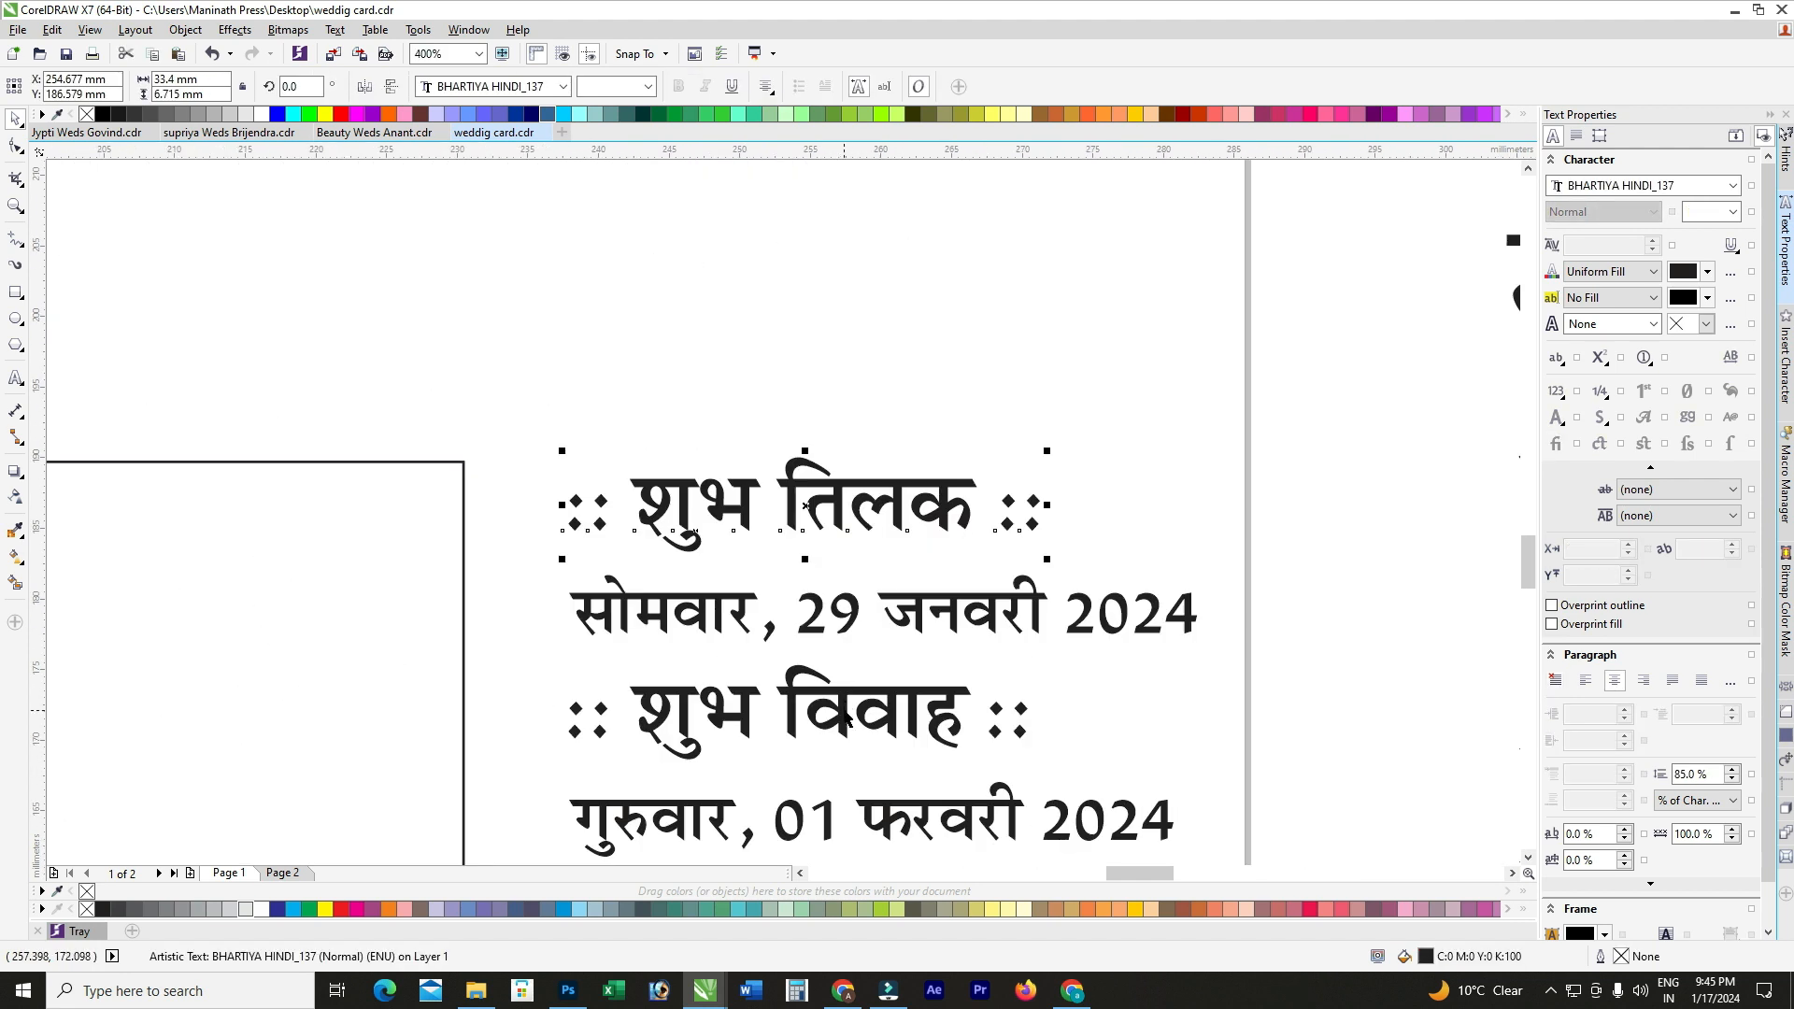
pyautogui.keyDown('shift'); pyautogui.click(899, 617); pyautogui.keyUp('shift')
pyautogui.press('c')
pyautogui.click(861, 349)
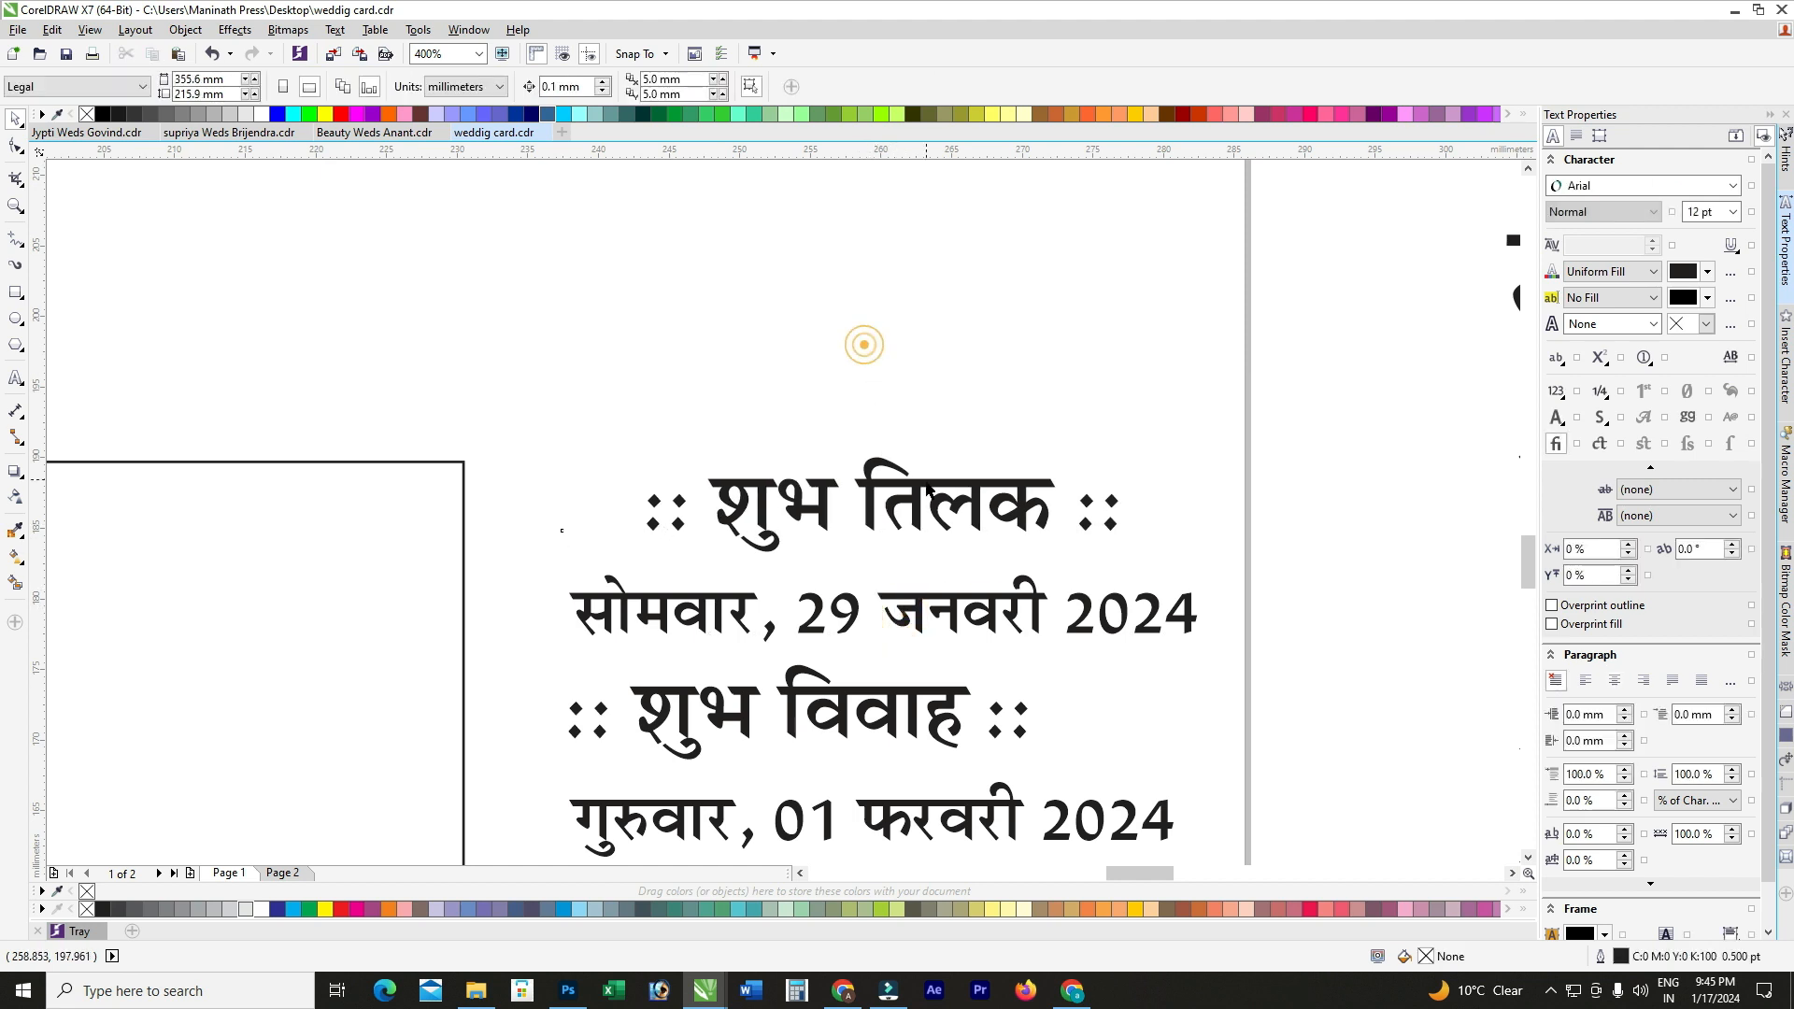
# Step: Set the शुभ तिलक heading to BHARTIYA HINDI_053 at 22 pt
pyautogui.click(918, 507)
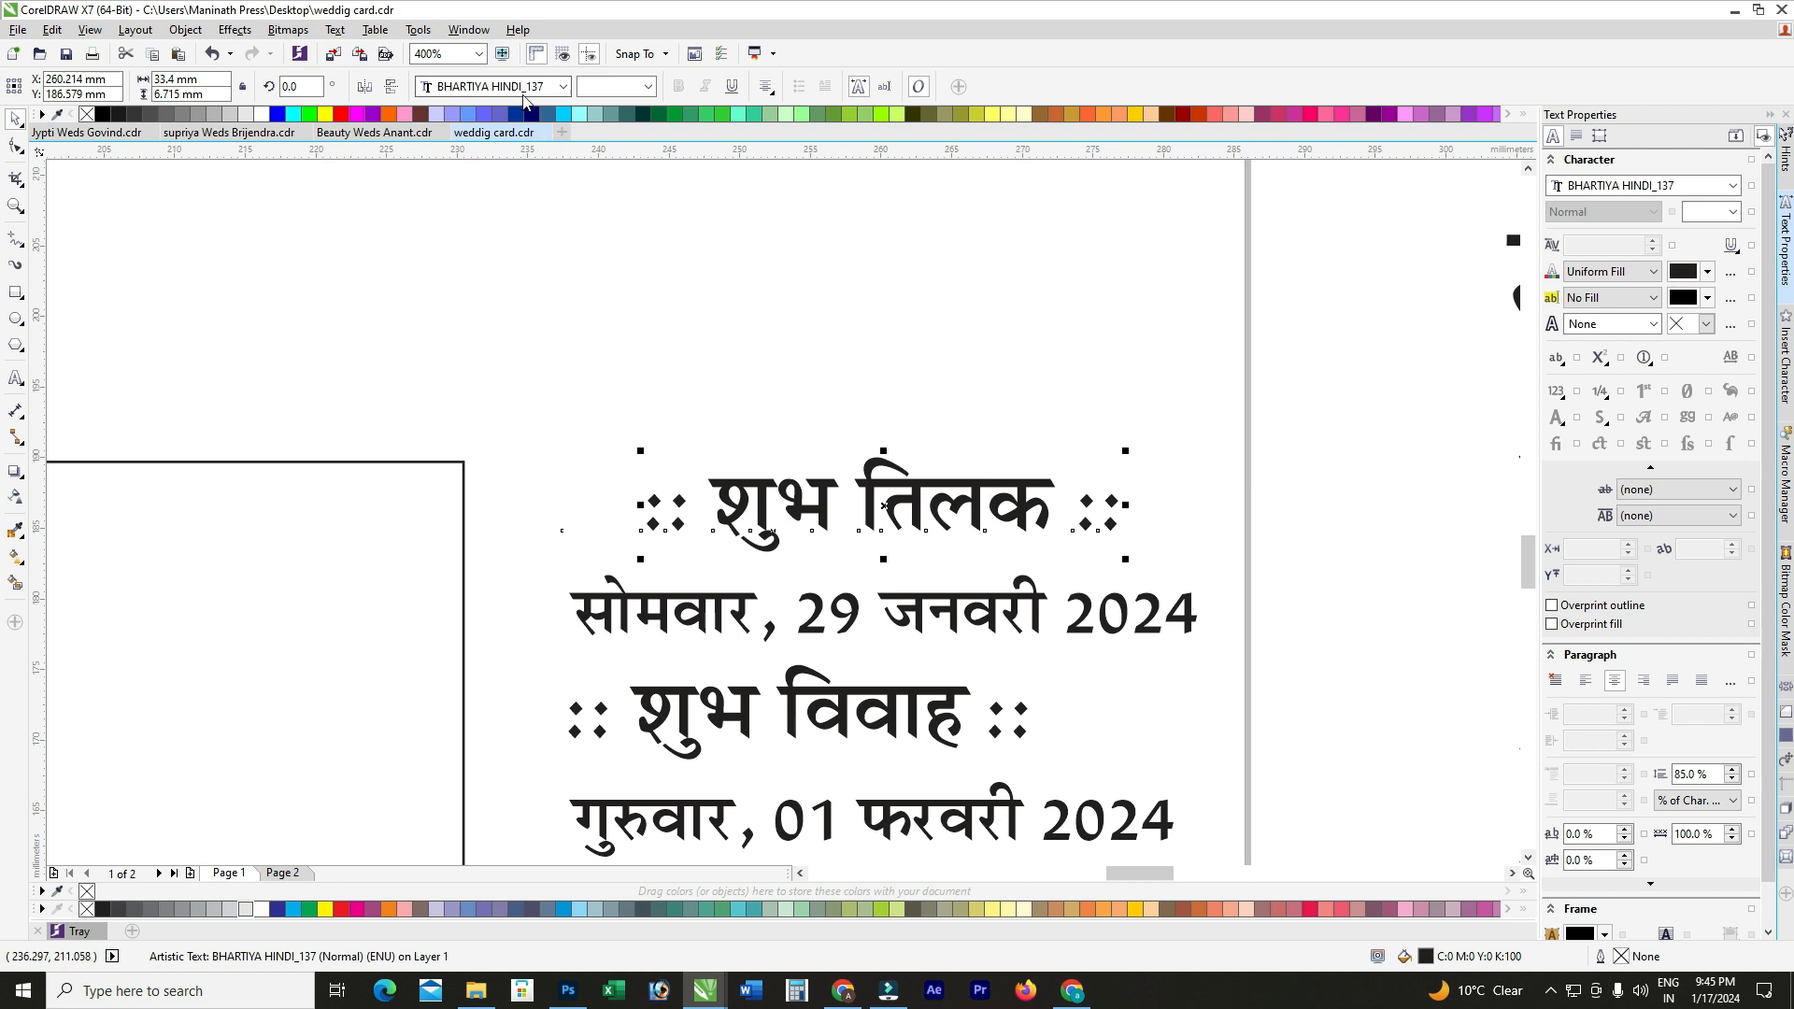
pyautogui.click(504, 86)
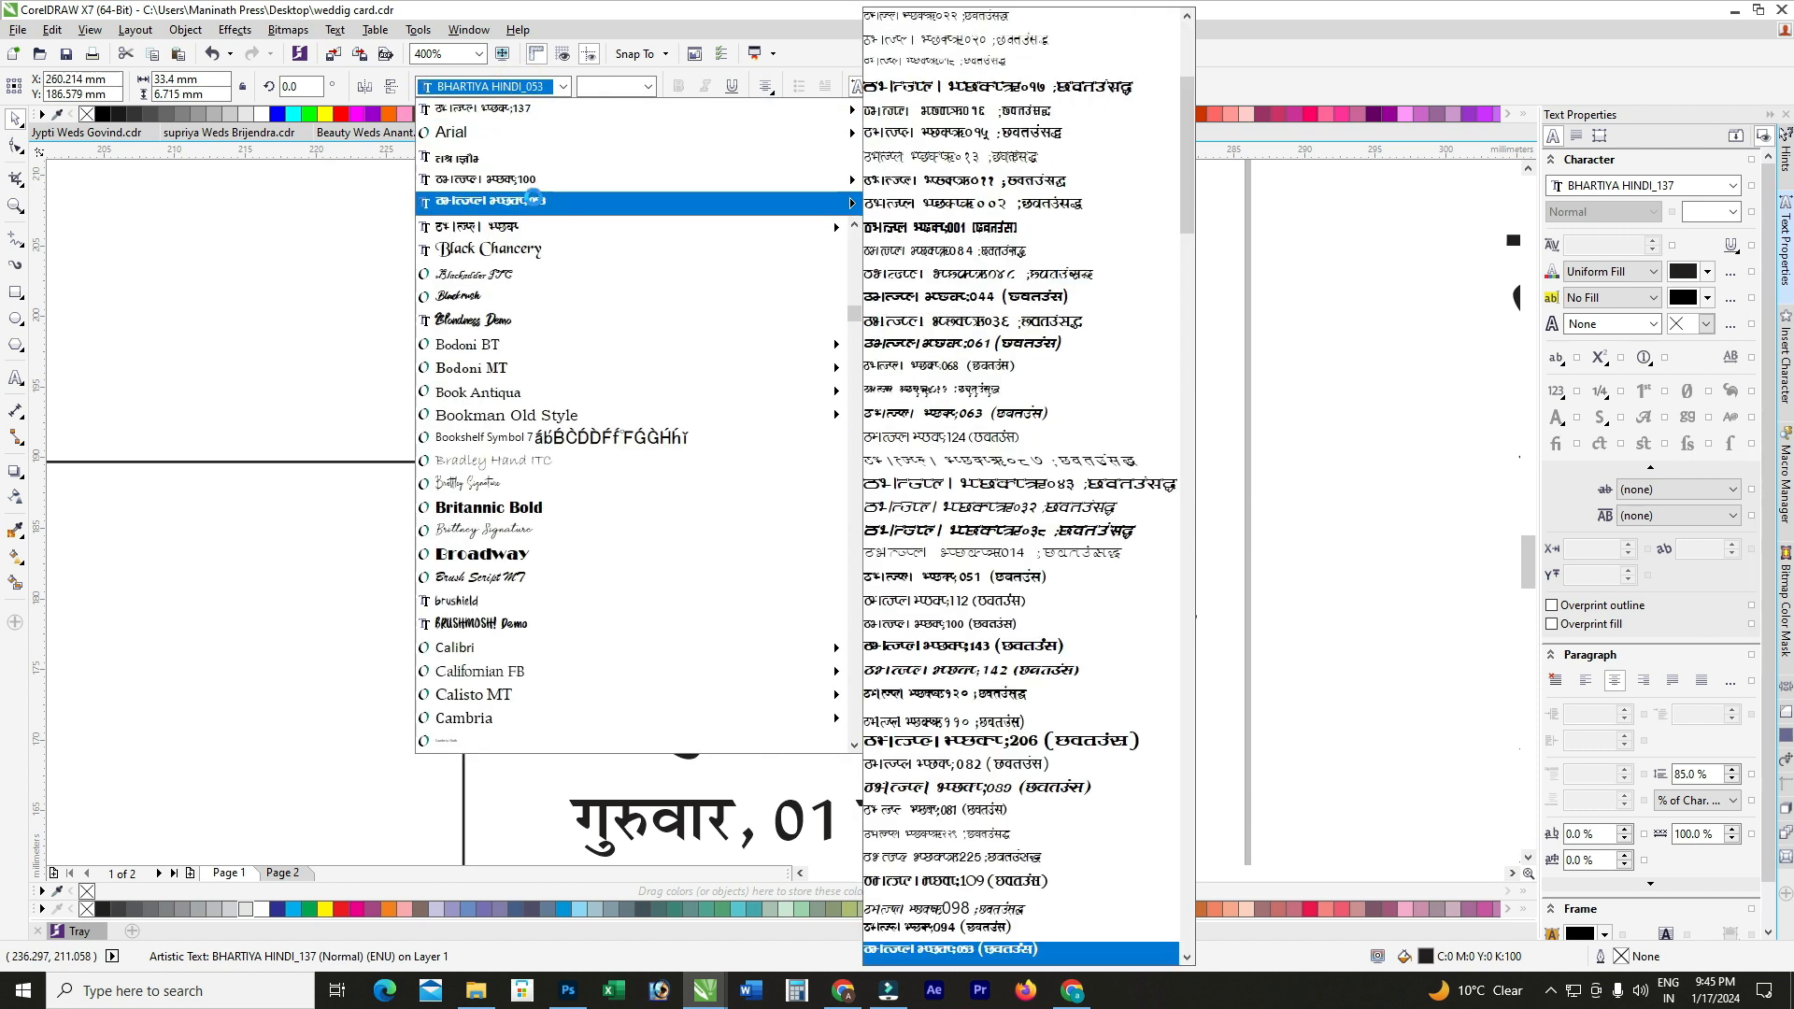
pyautogui.click(537, 205)
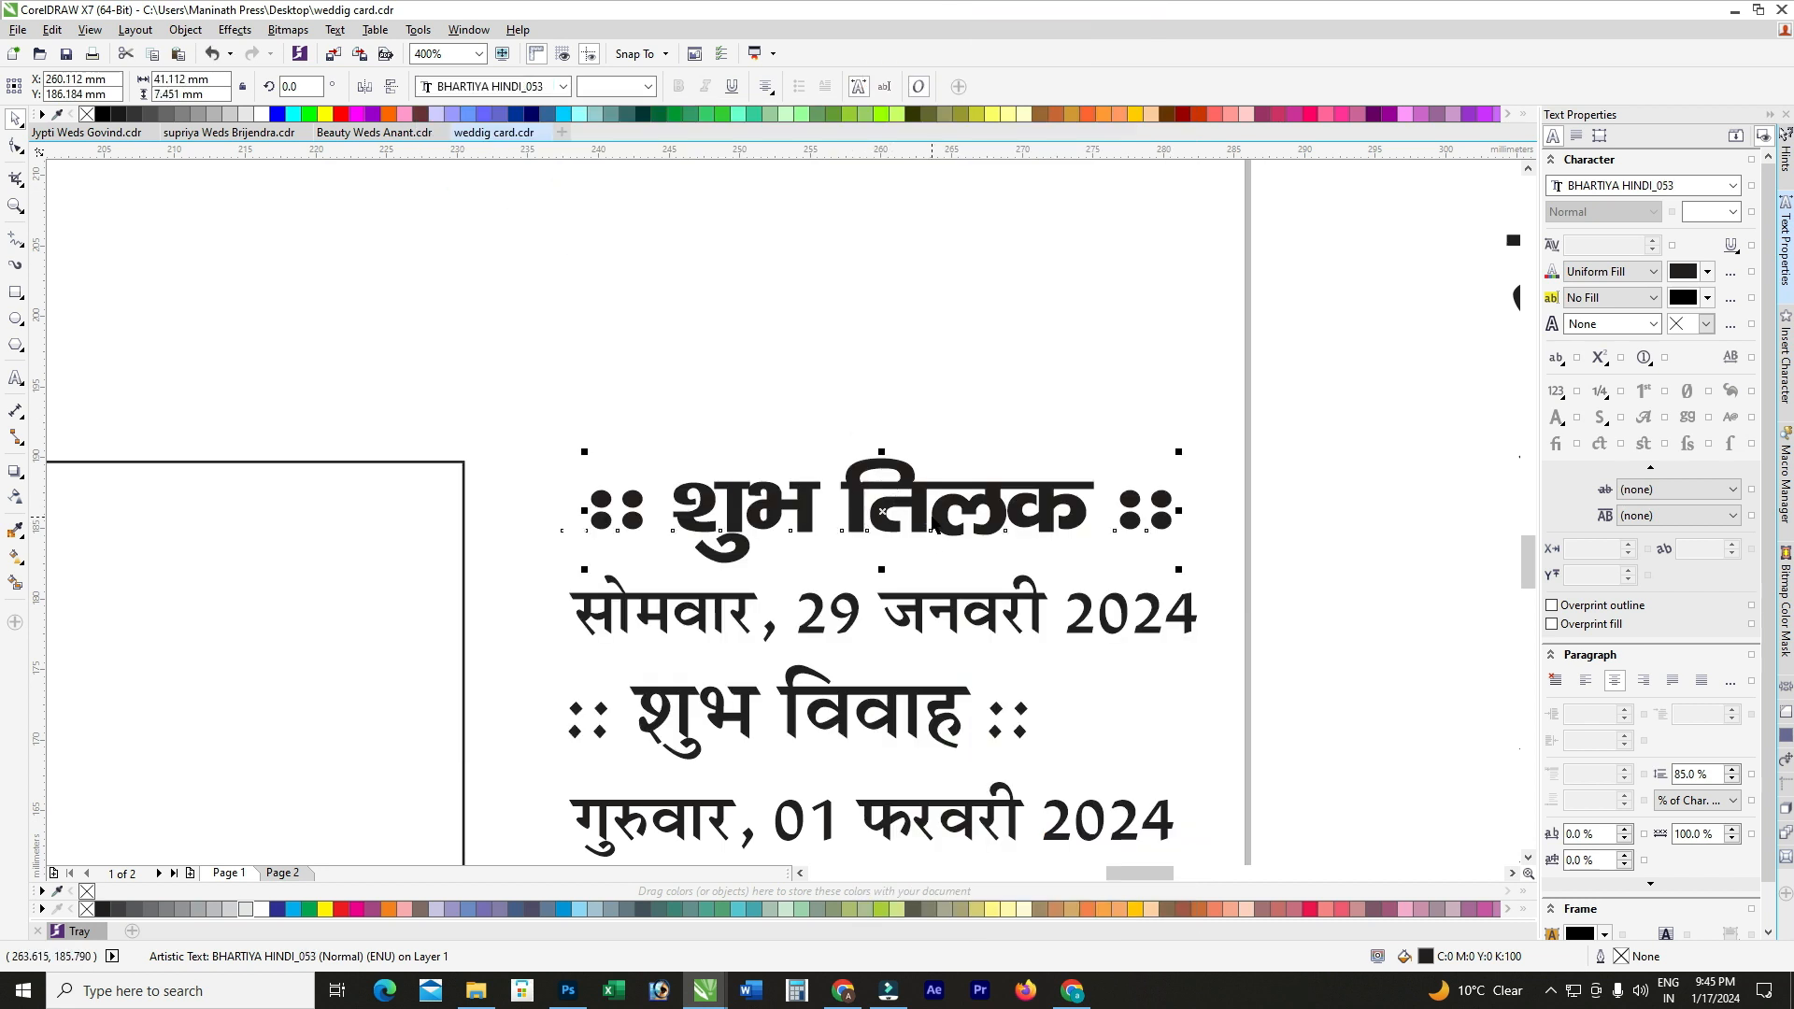
pyautogui.write('22')
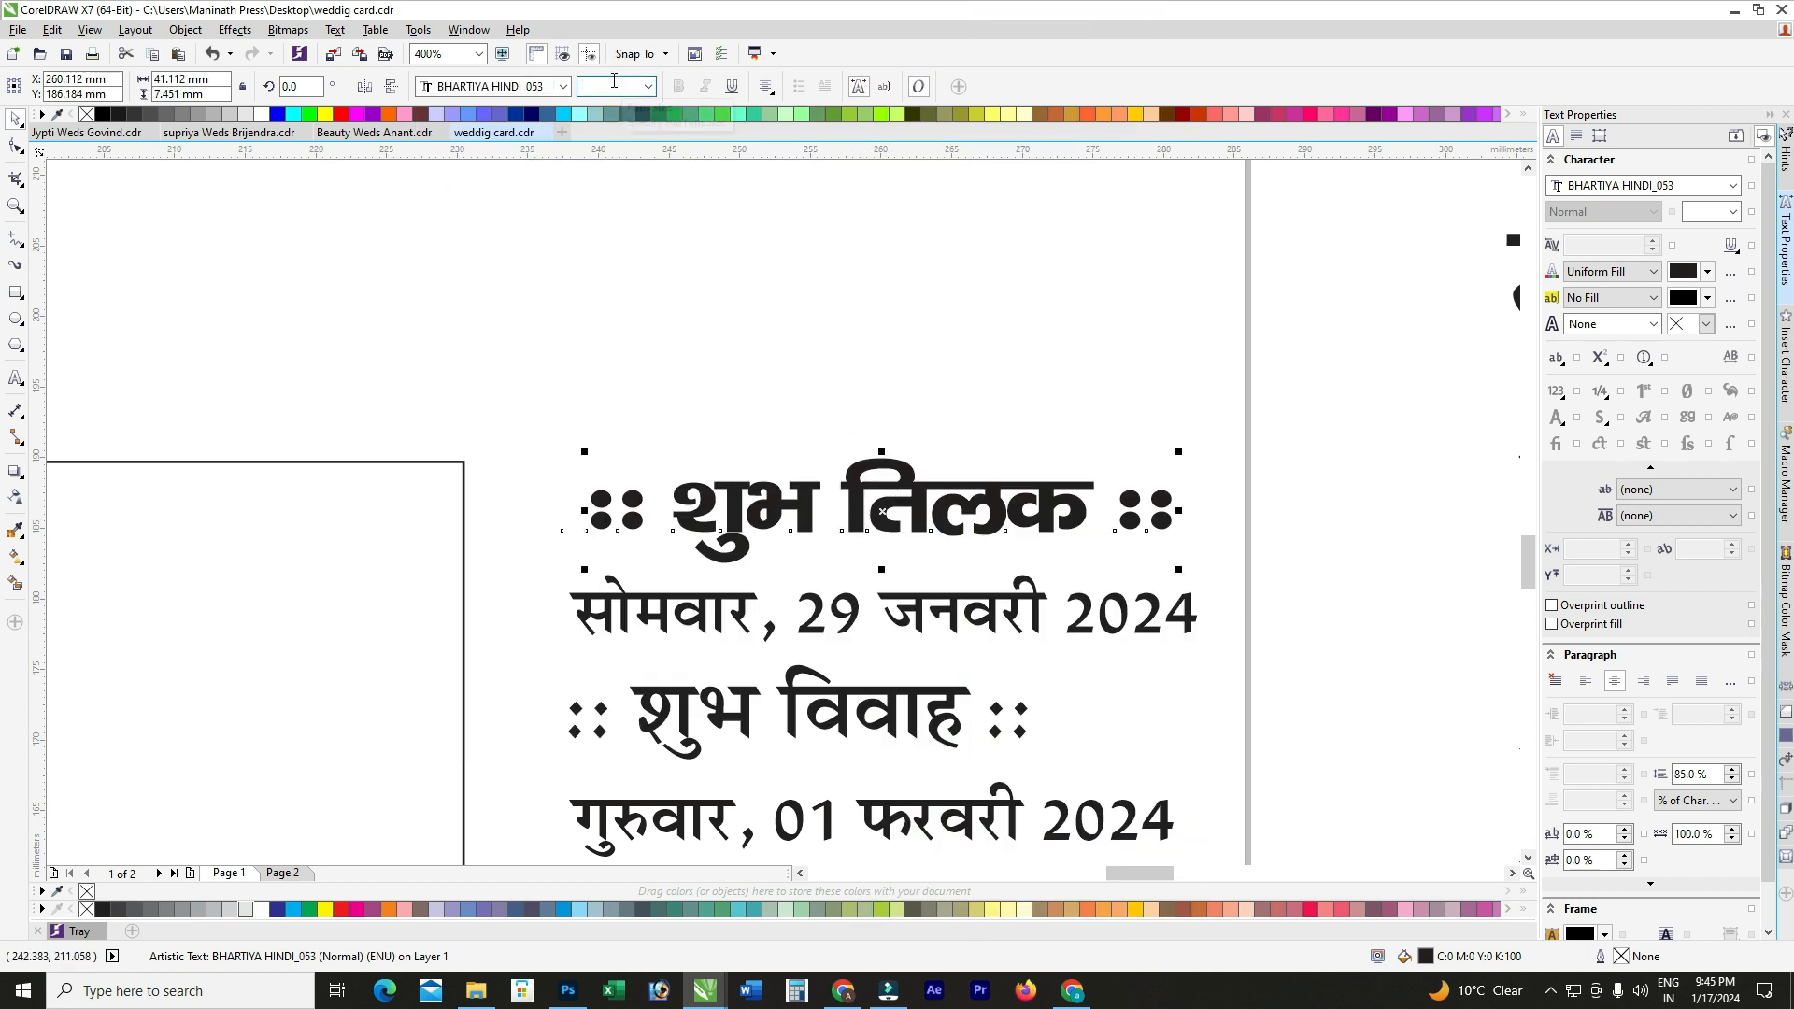
pyautogui.press('Return')
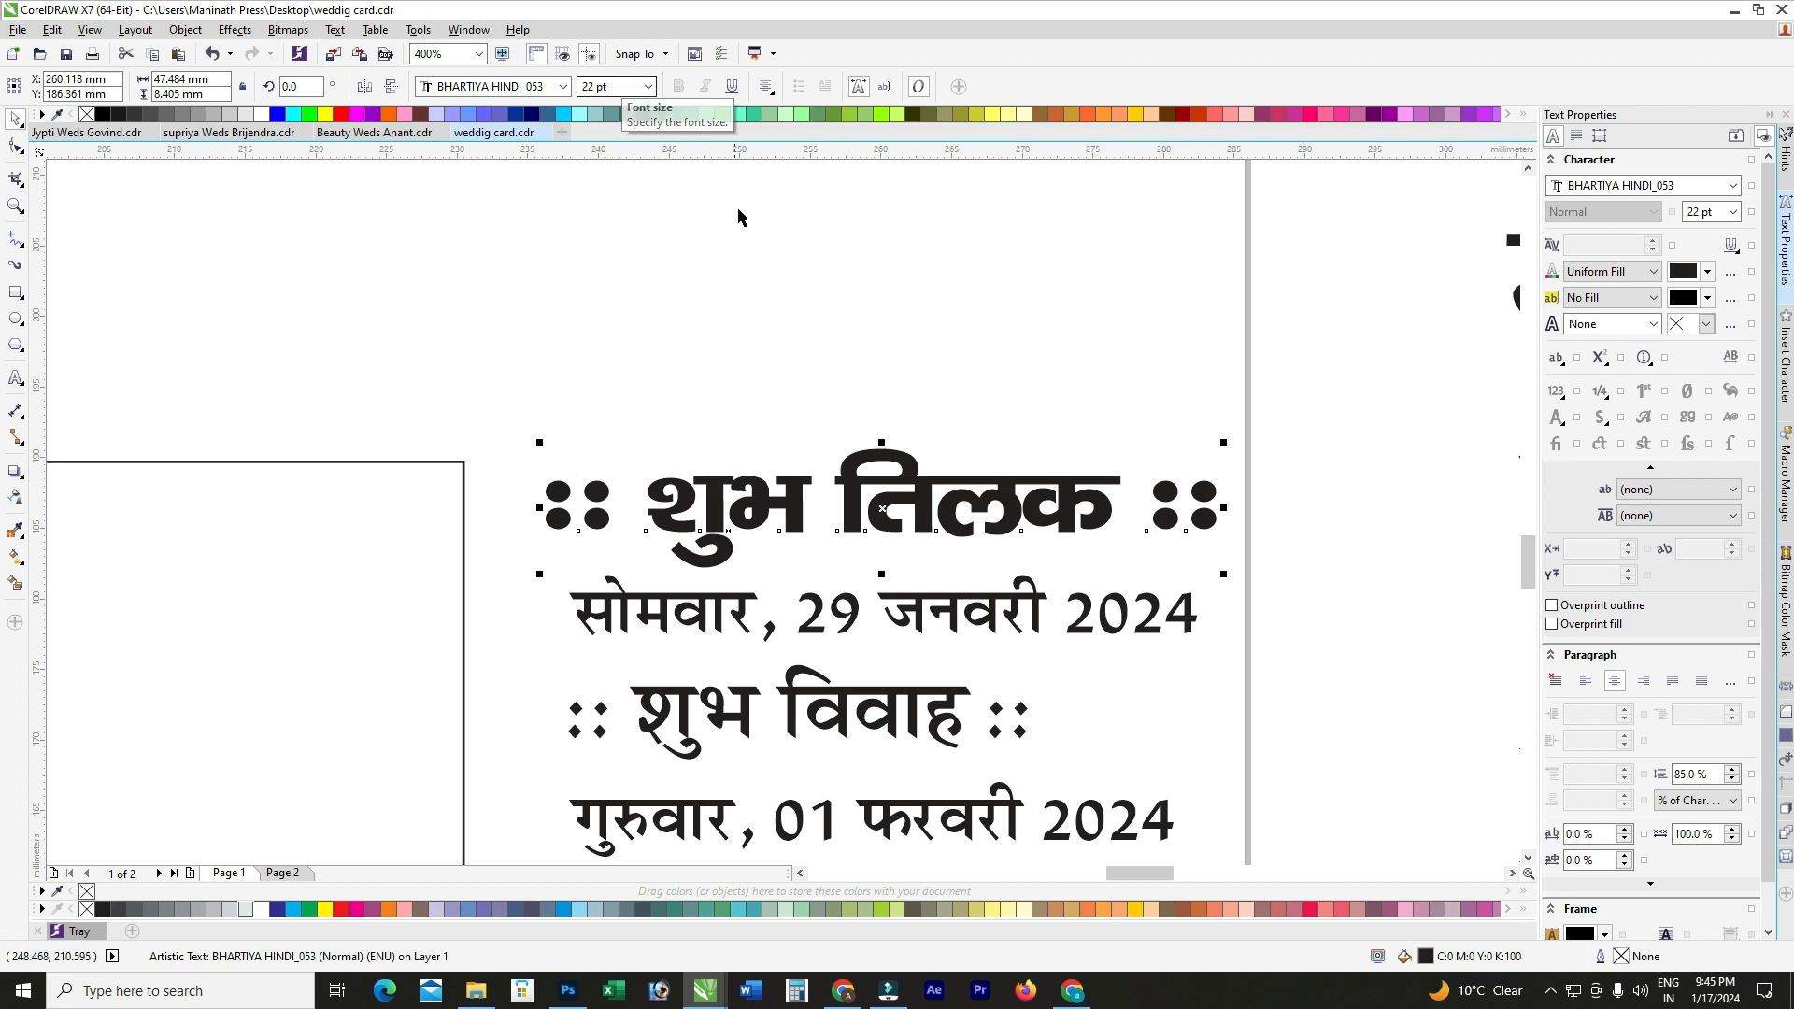
# Step: Set the सोमवार, 29 जनवरी 2024 date line to 16 pt
pyautogui.click(914, 612)
pyautogui.click(582, 86)
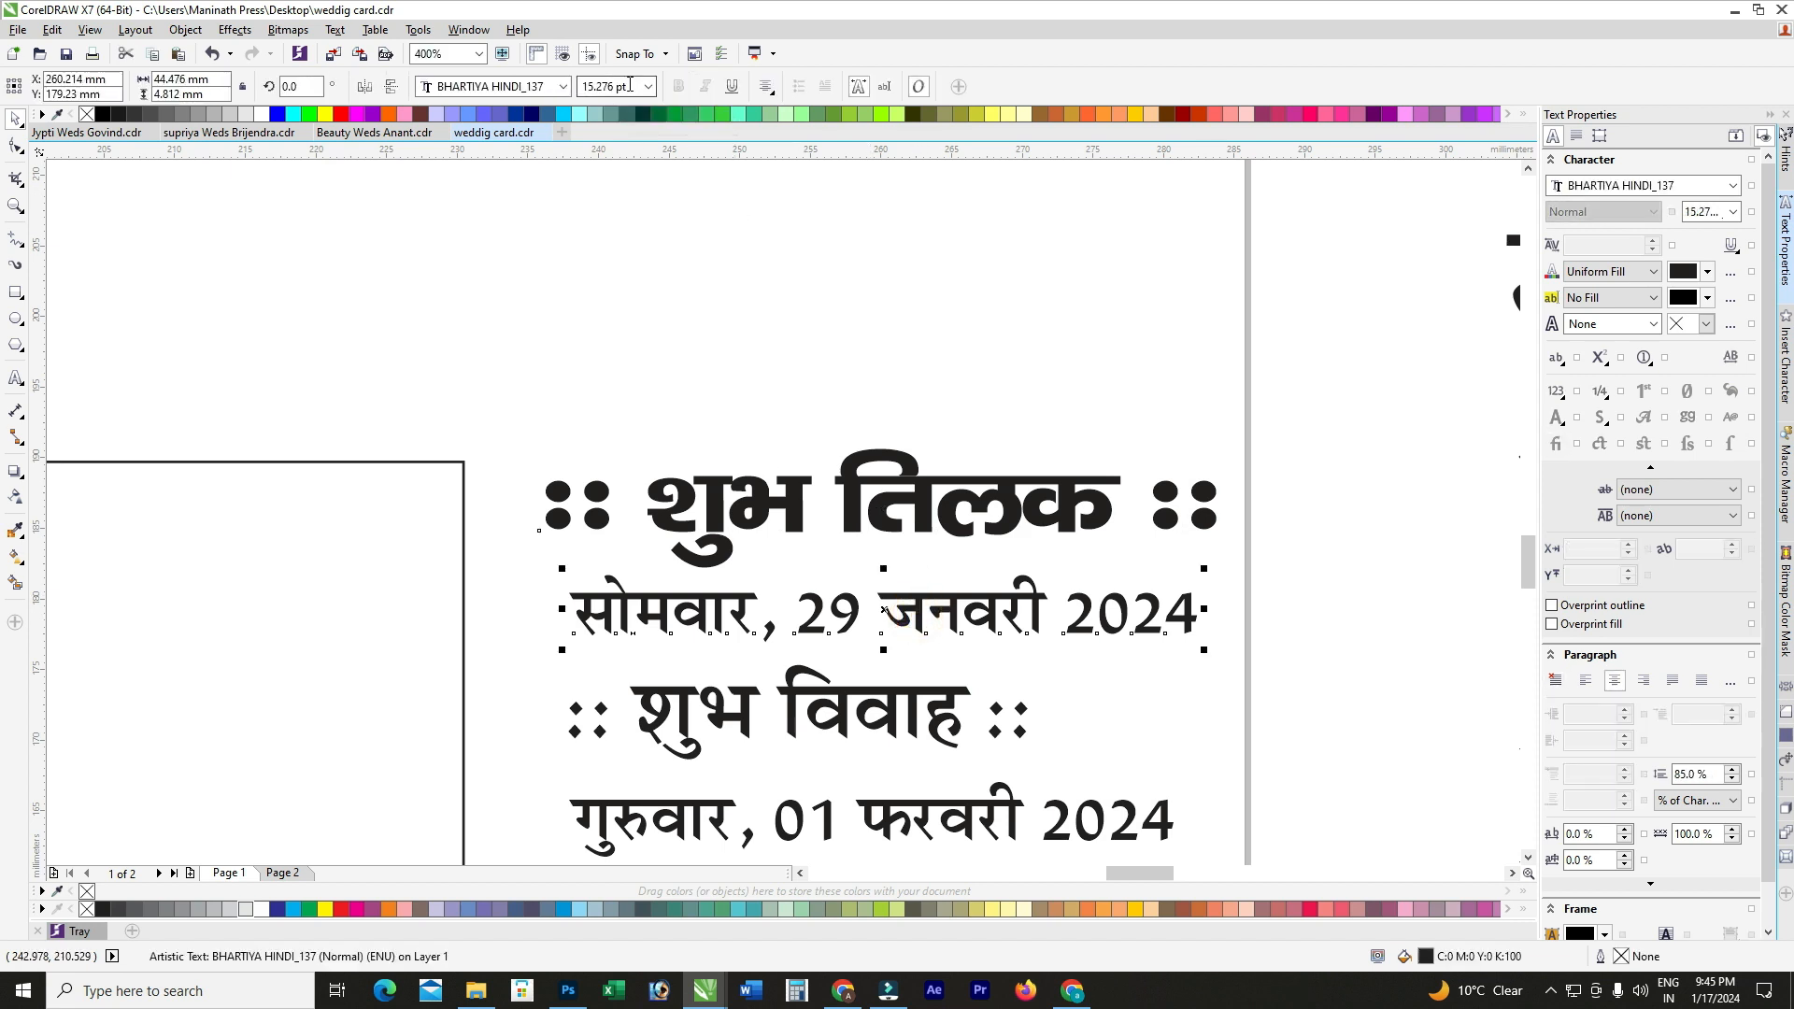
pyautogui.write('16')
pyautogui.press('Return')
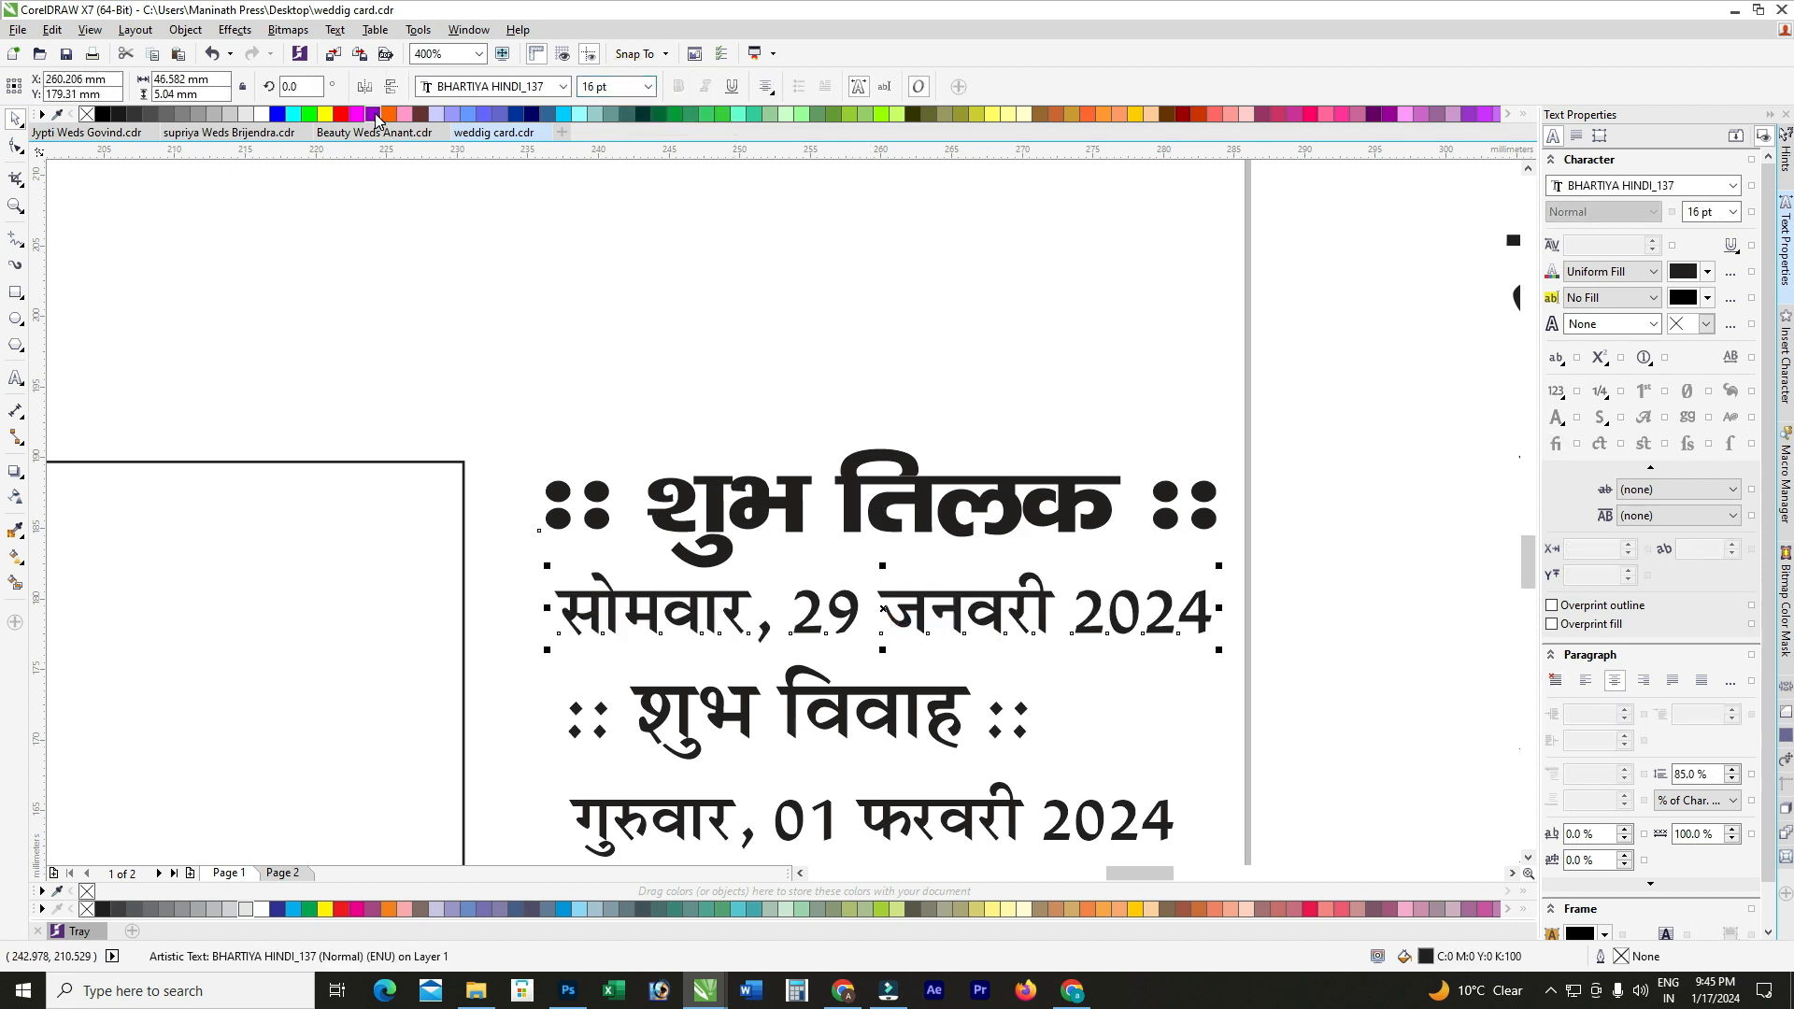
pyautogui.keyDown('shift'); pyautogui.click(756, 526); pyautogui.keyUp('shift')
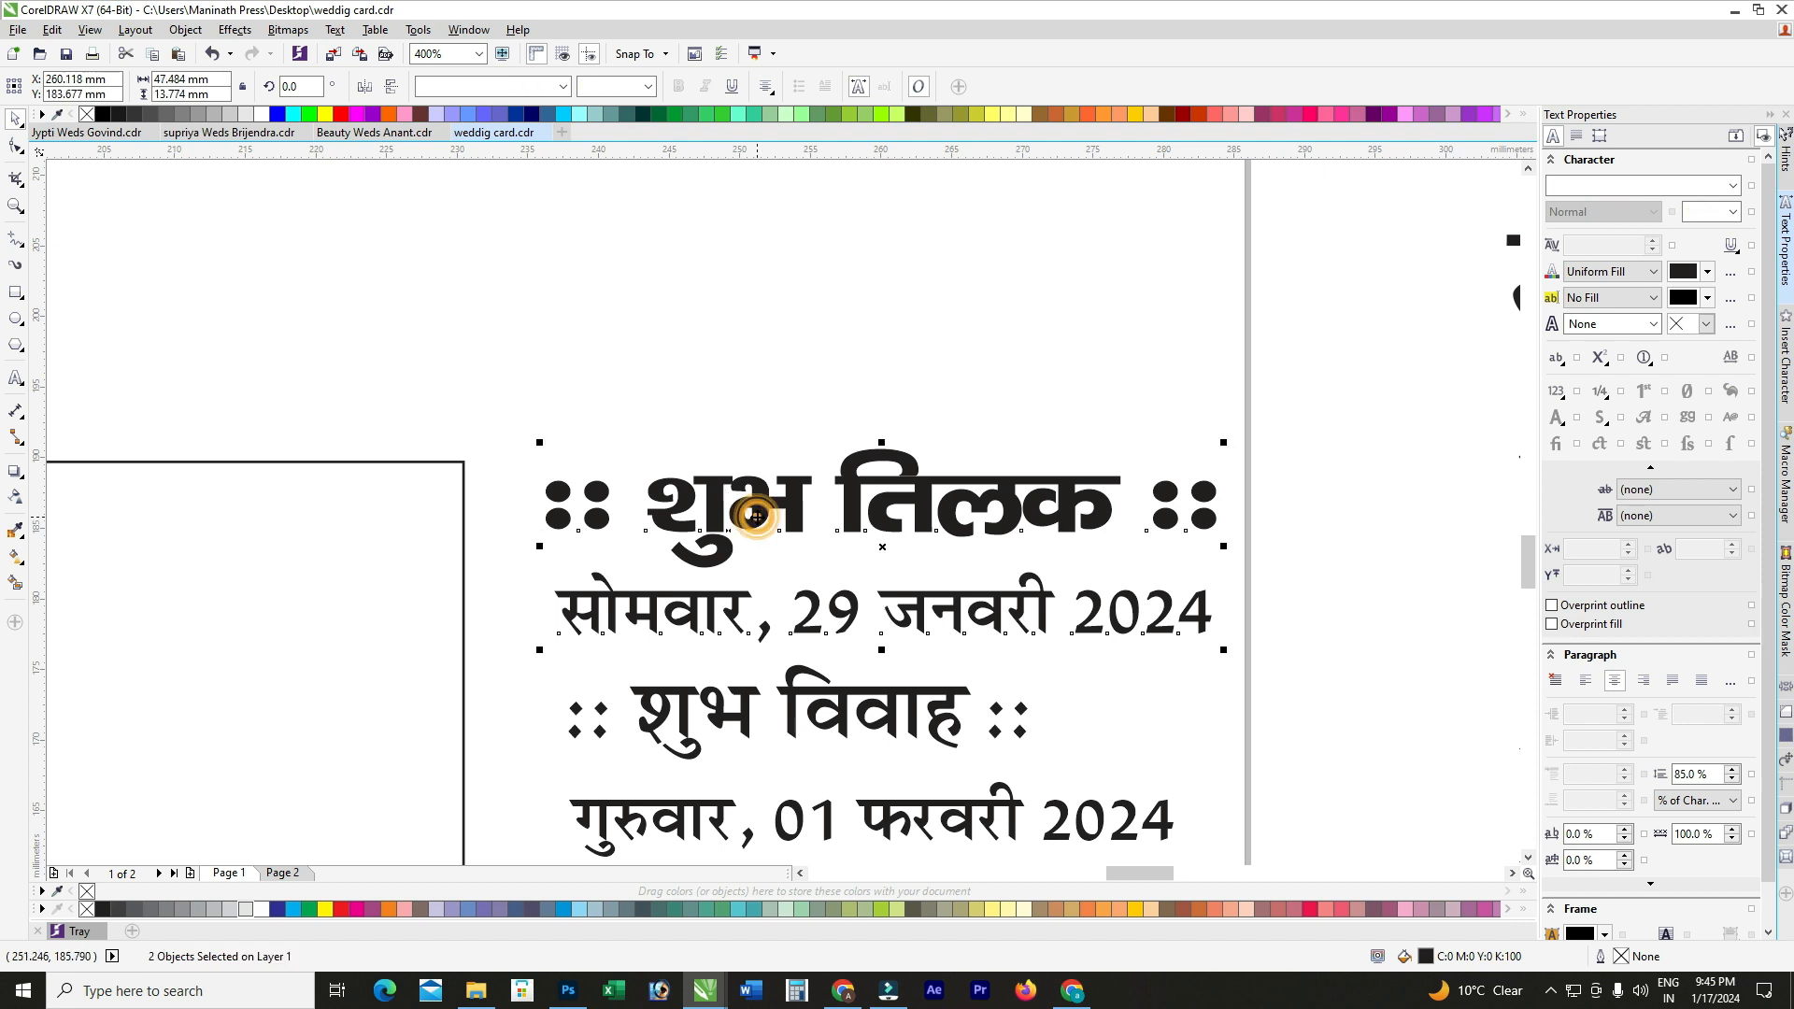
pyautogui.scroll(-1, 763, 409)
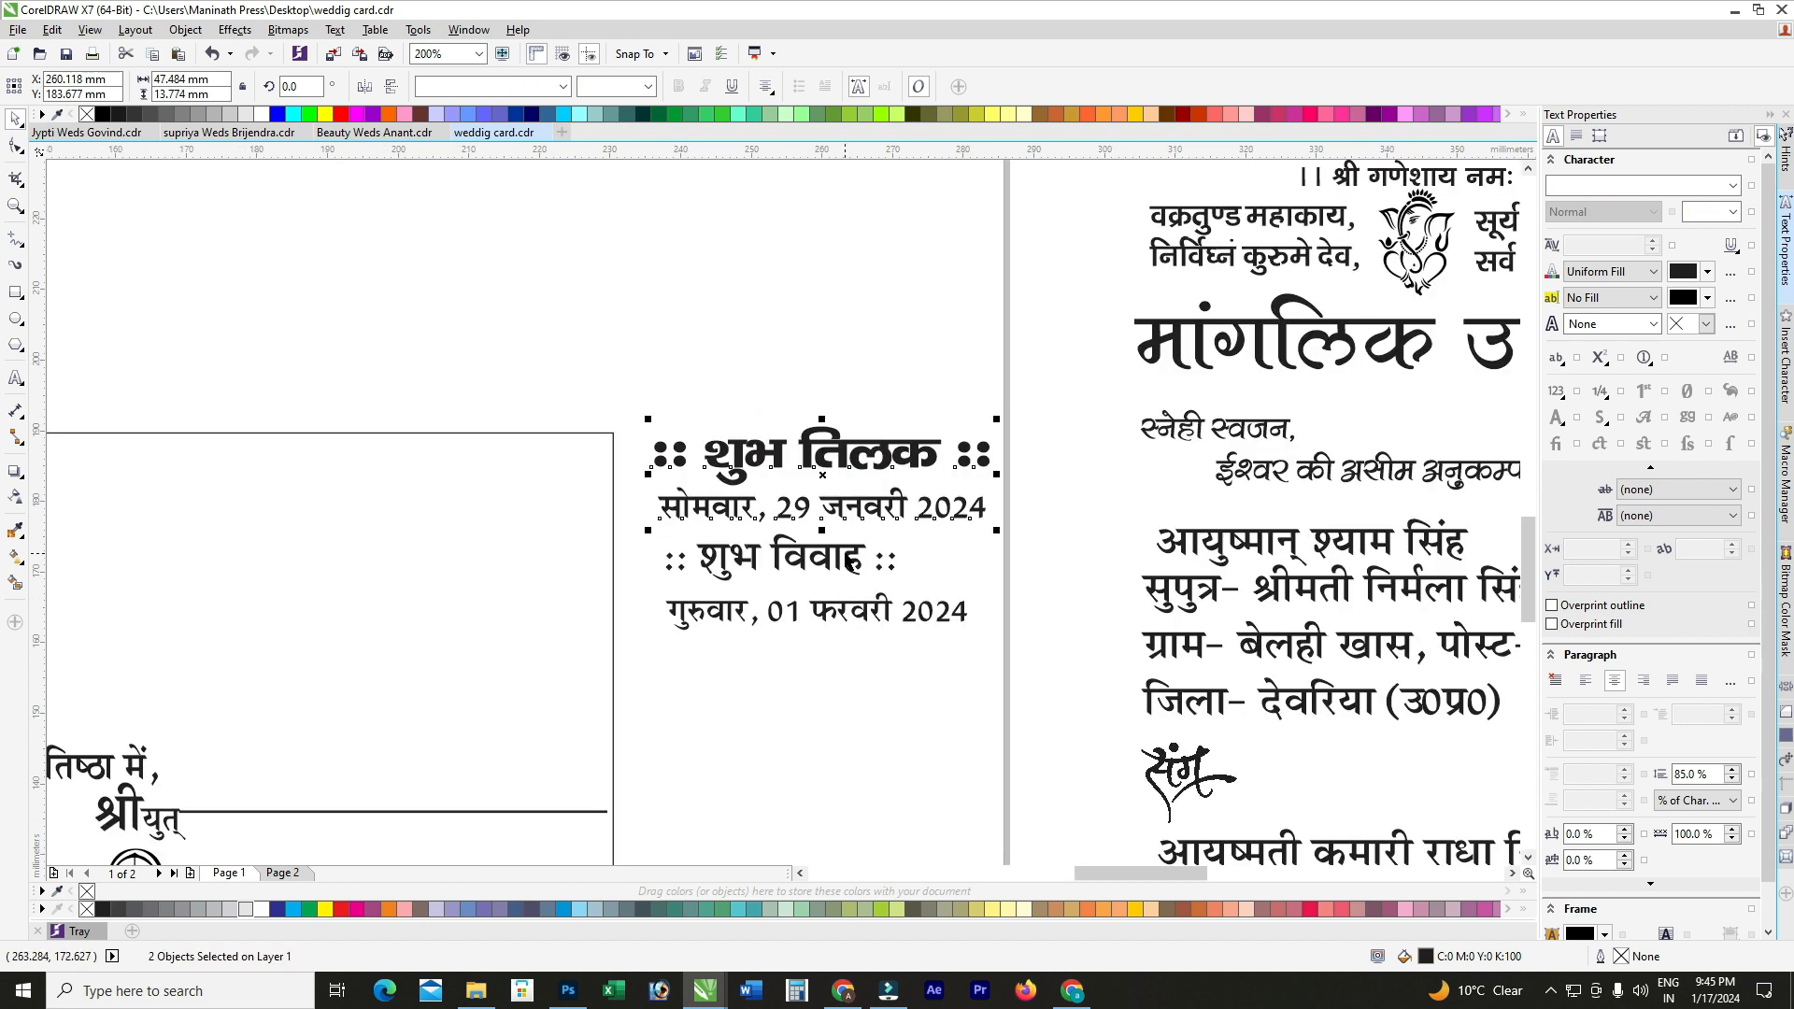
pyautogui.scroll(1, 849, 565)
pyautogui.click(852, 570)
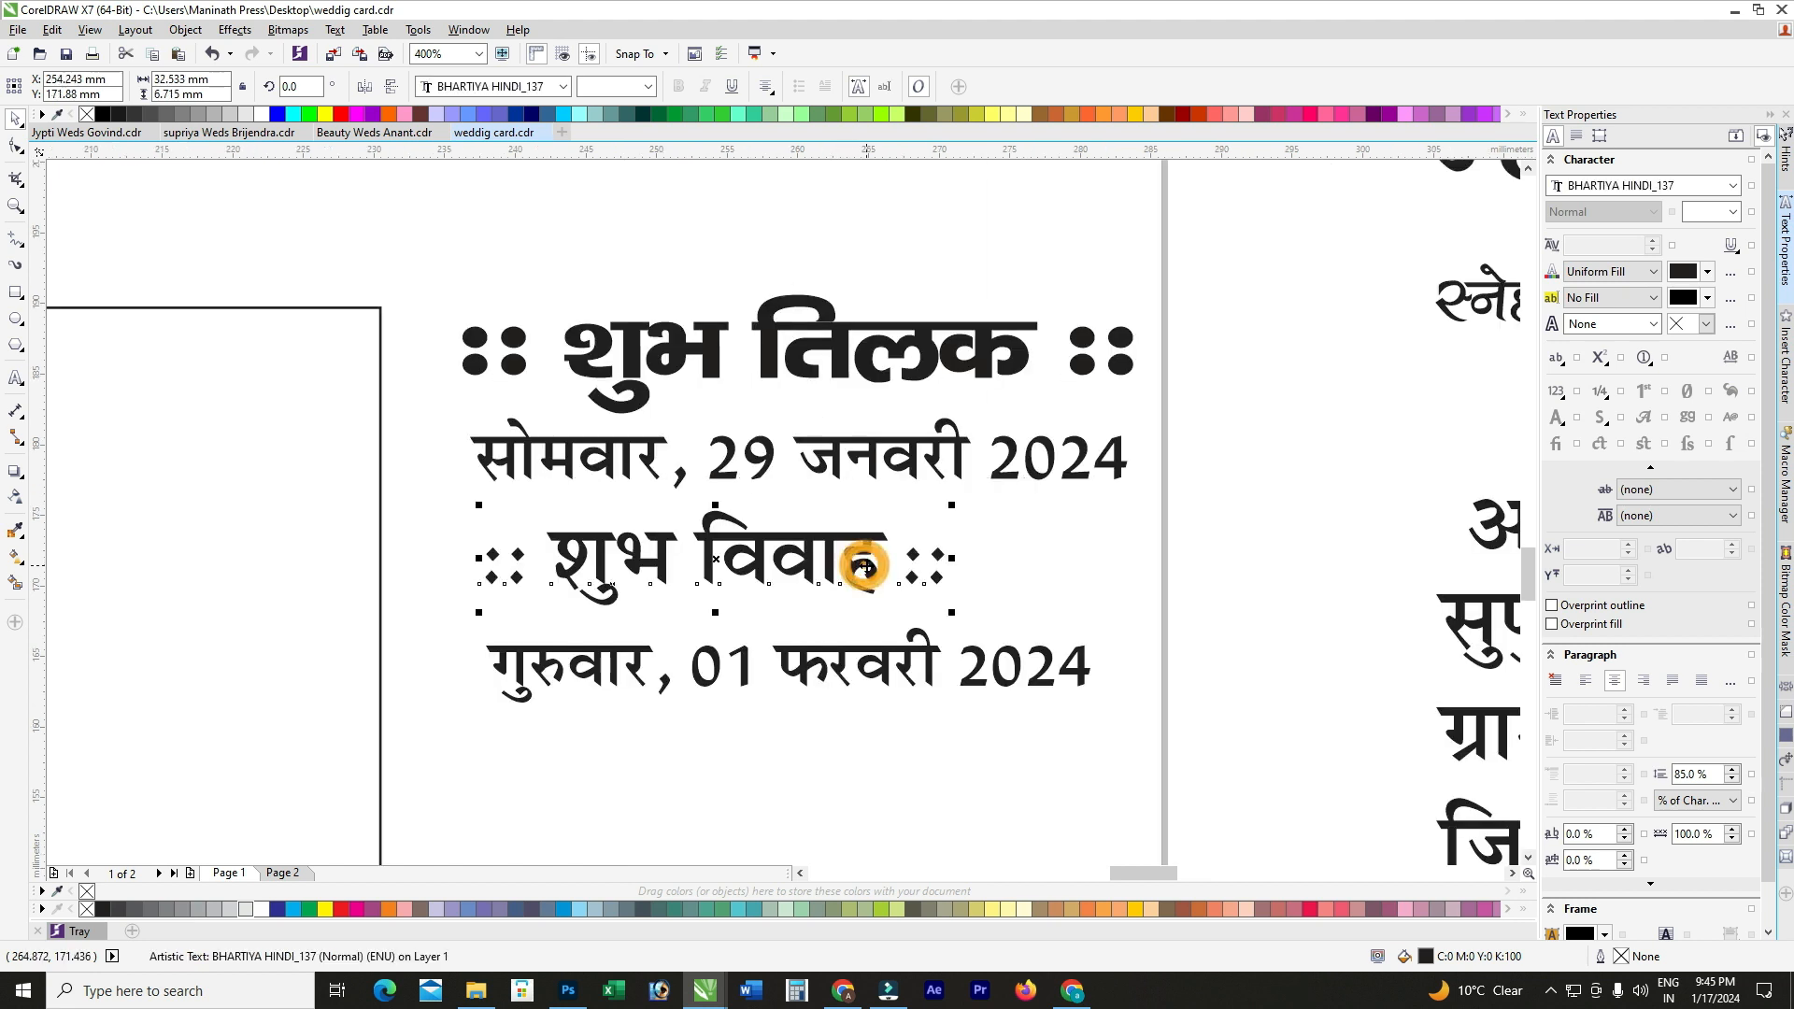
pyautogui.click(805, 357)
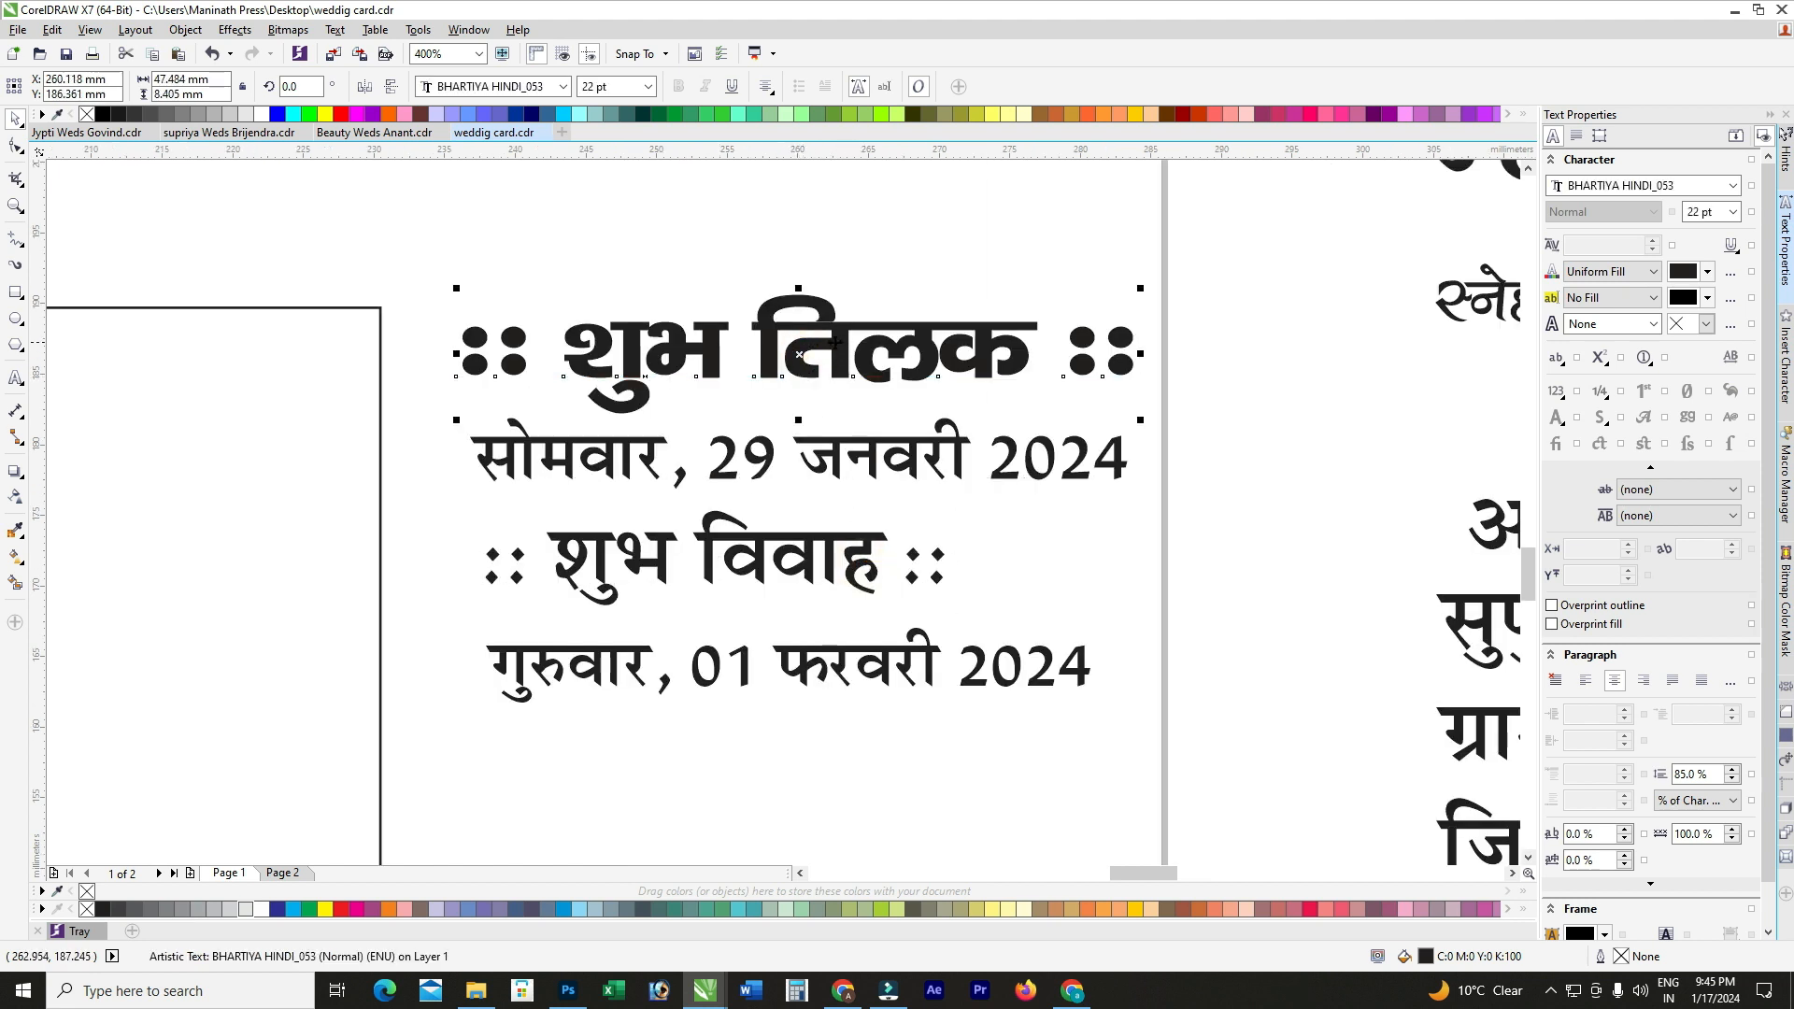
# Step: Set the शुभ विवाह heading to BHARTIYA HINDI_053 at 22 pt
pyautogui.click(865, 568)
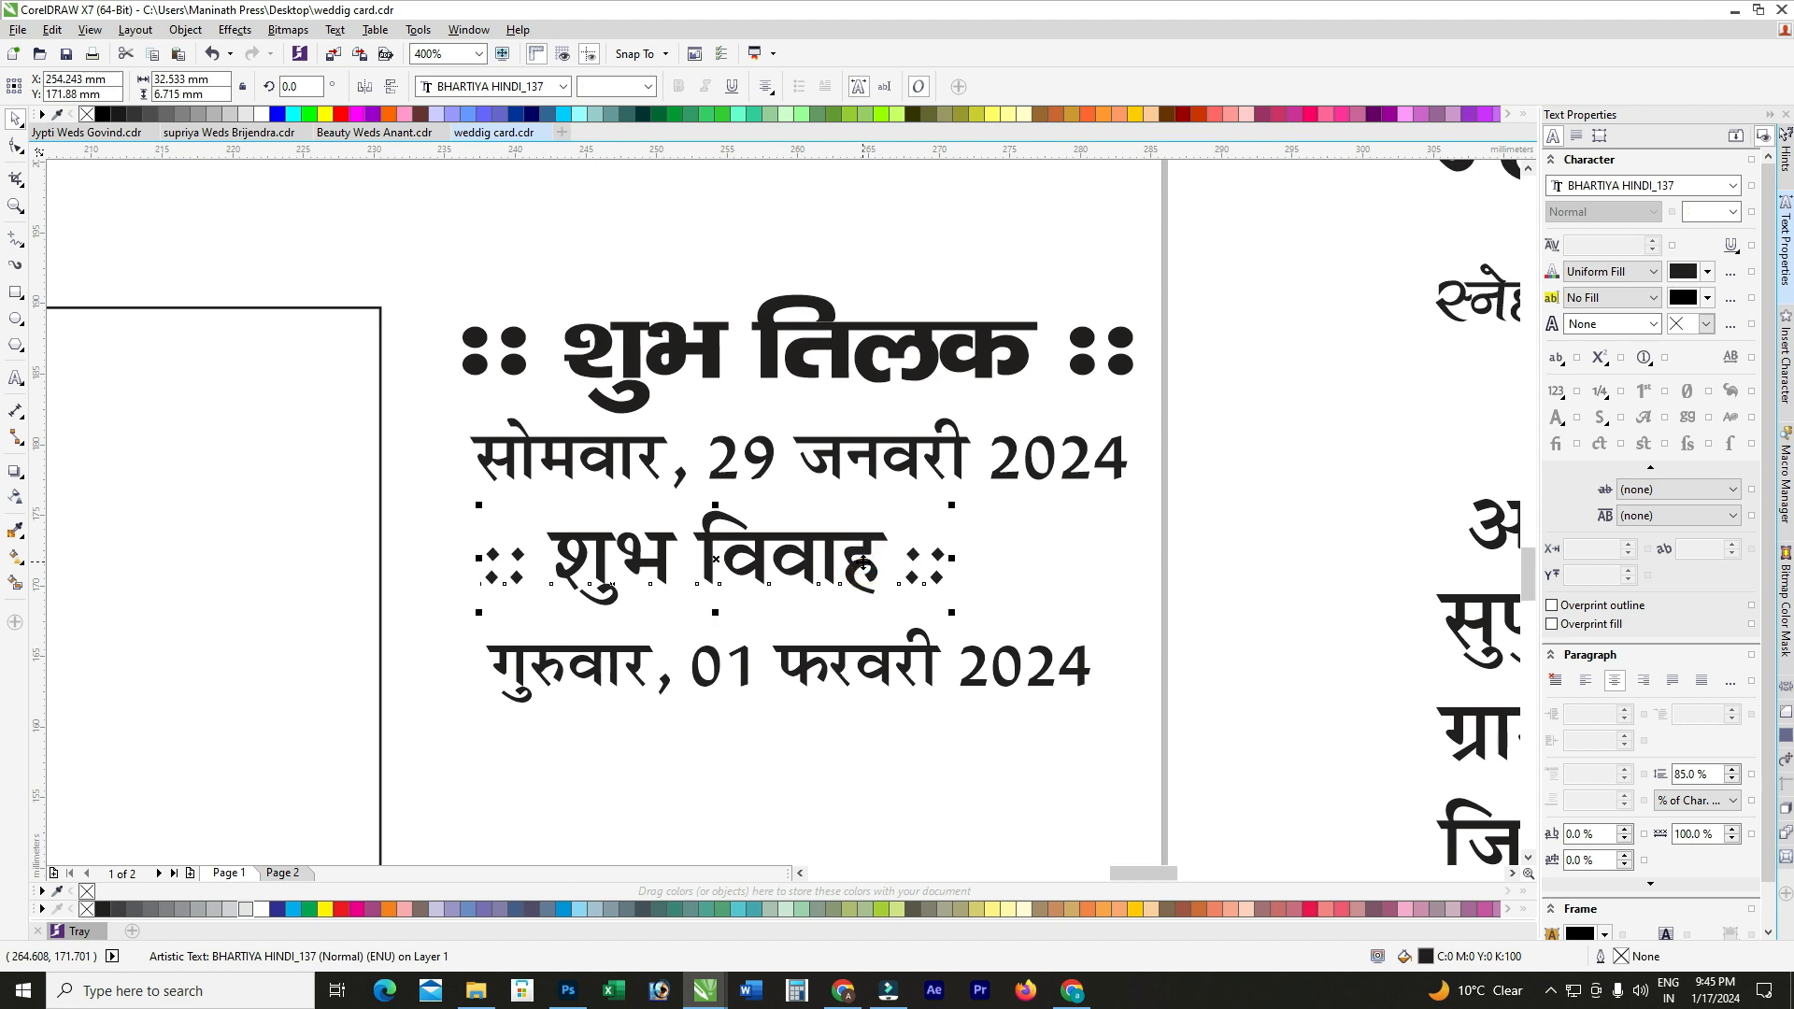
pyautogui.click(563, 86)
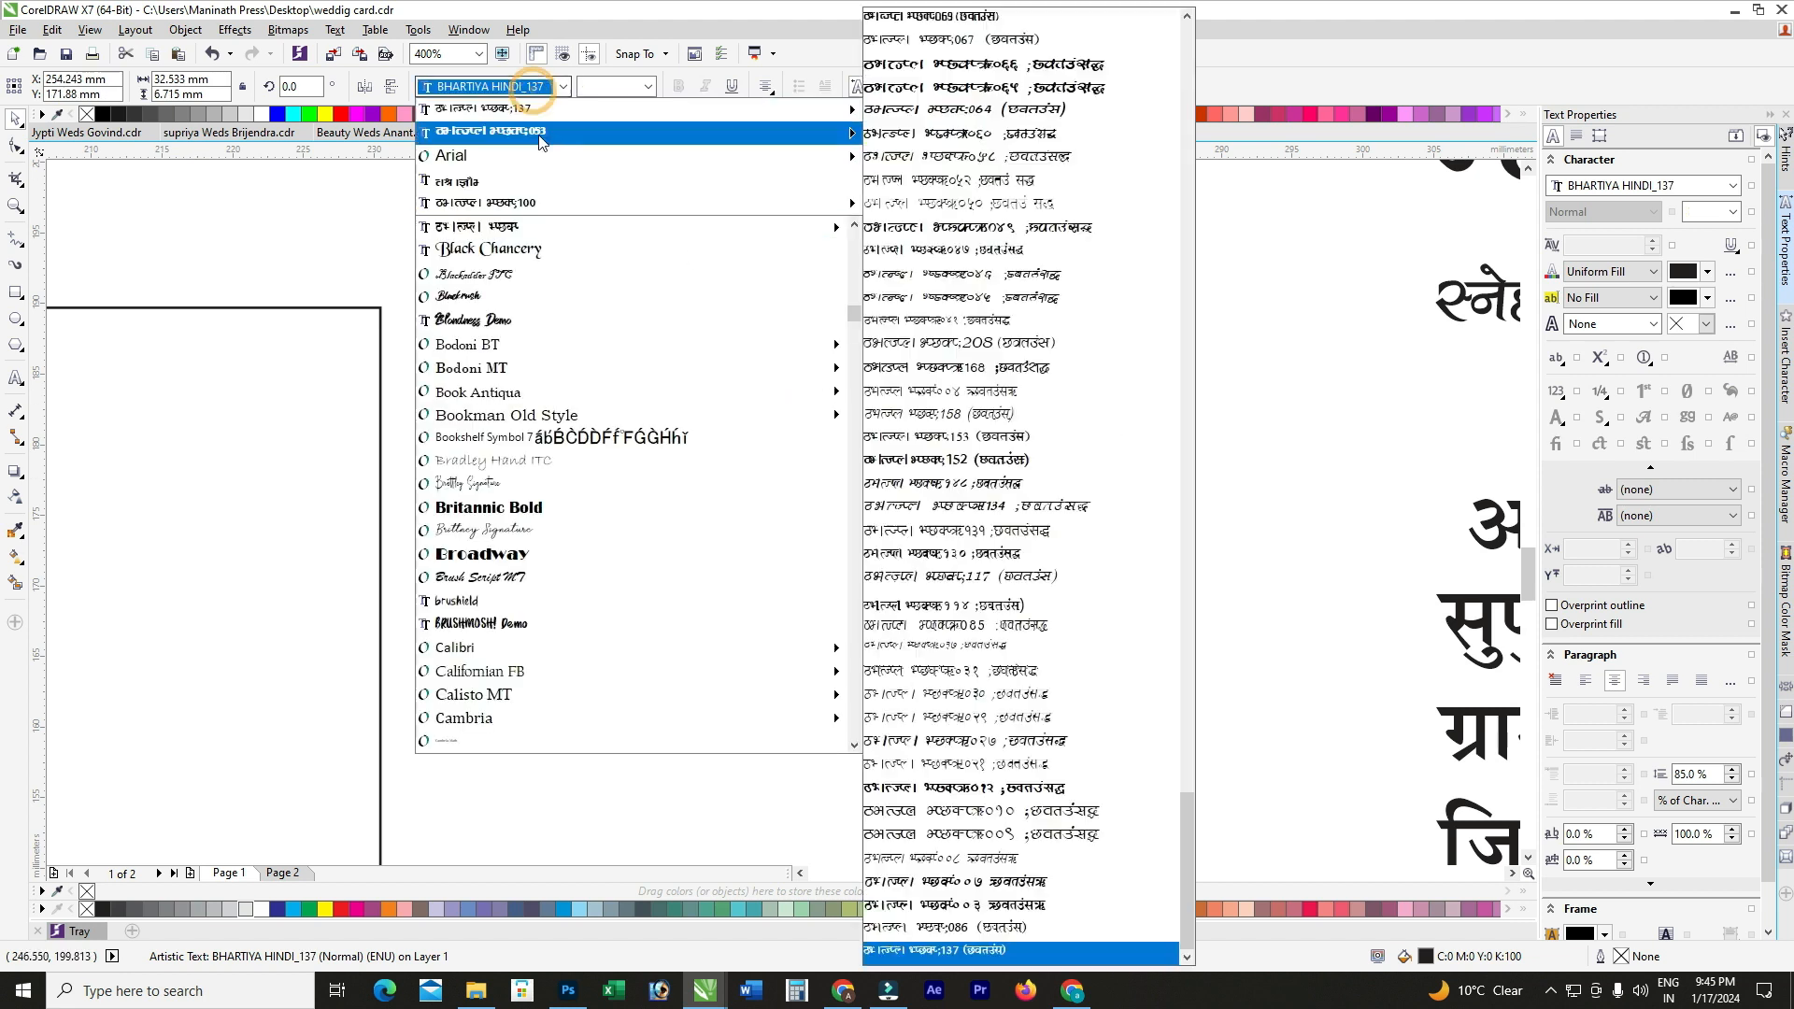
pyautogui.click(836, 498)
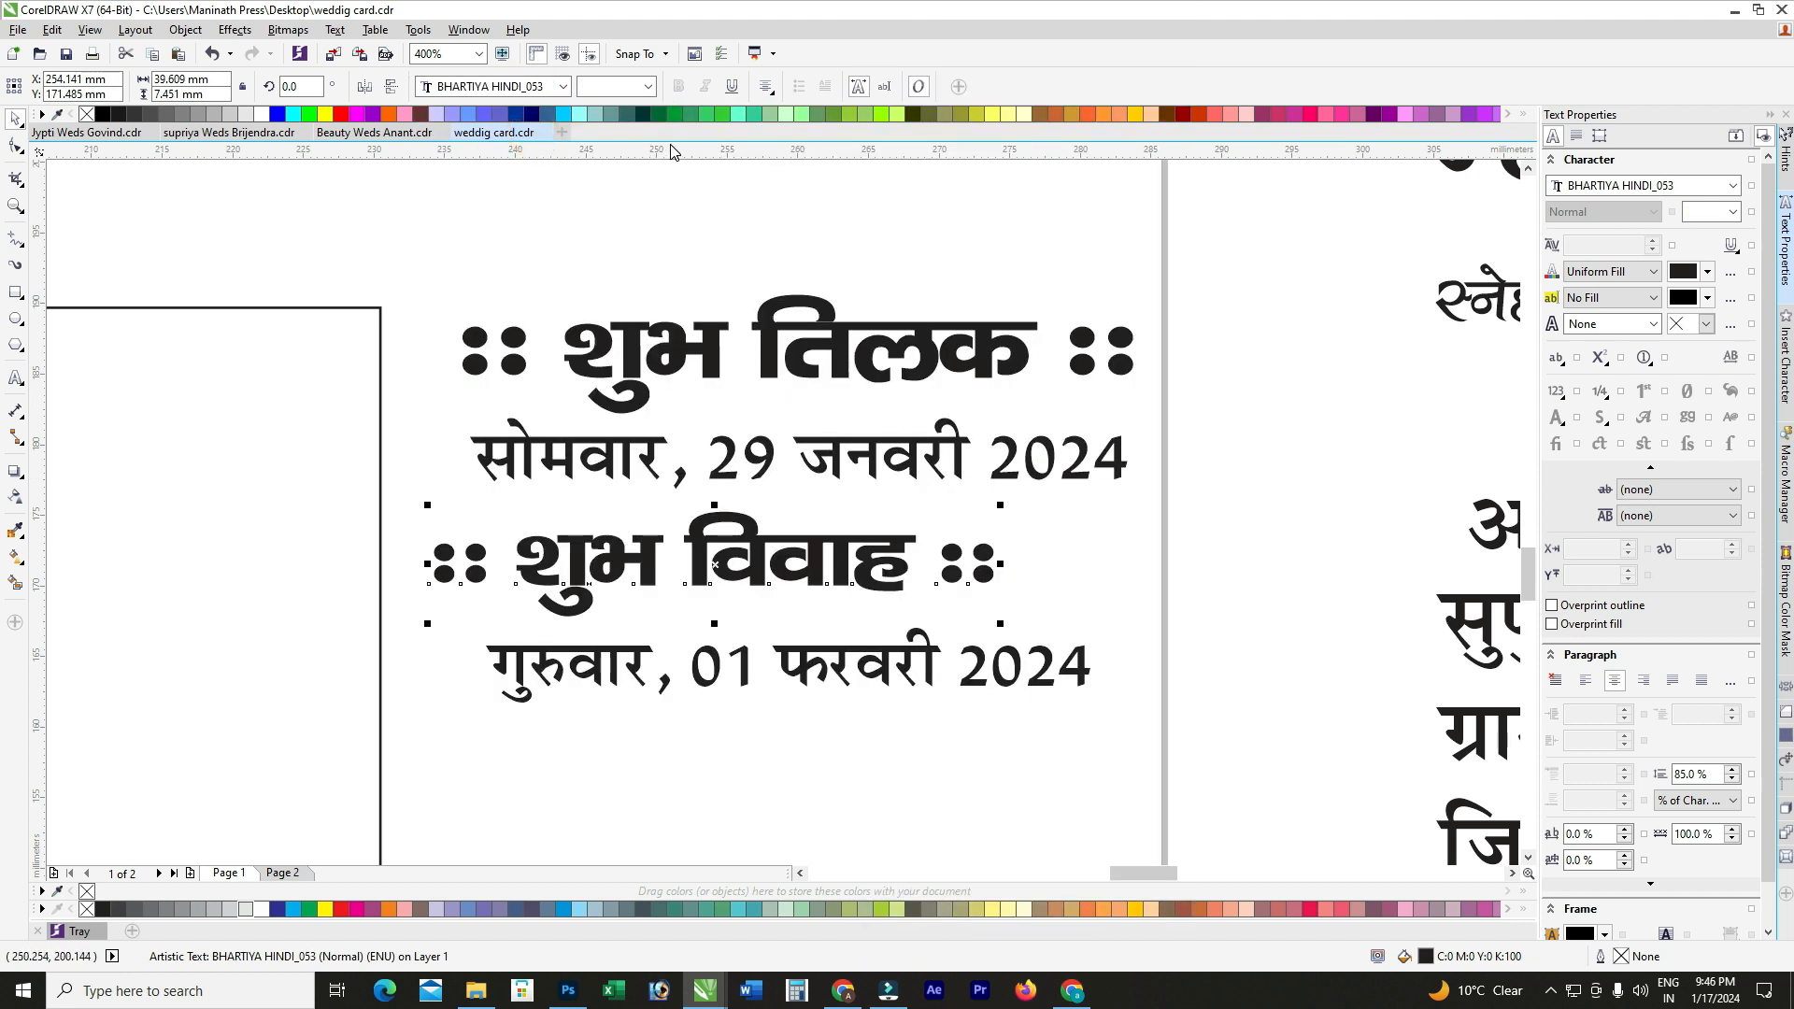
pyautogui.write('22')
pyautogui.press('Return')
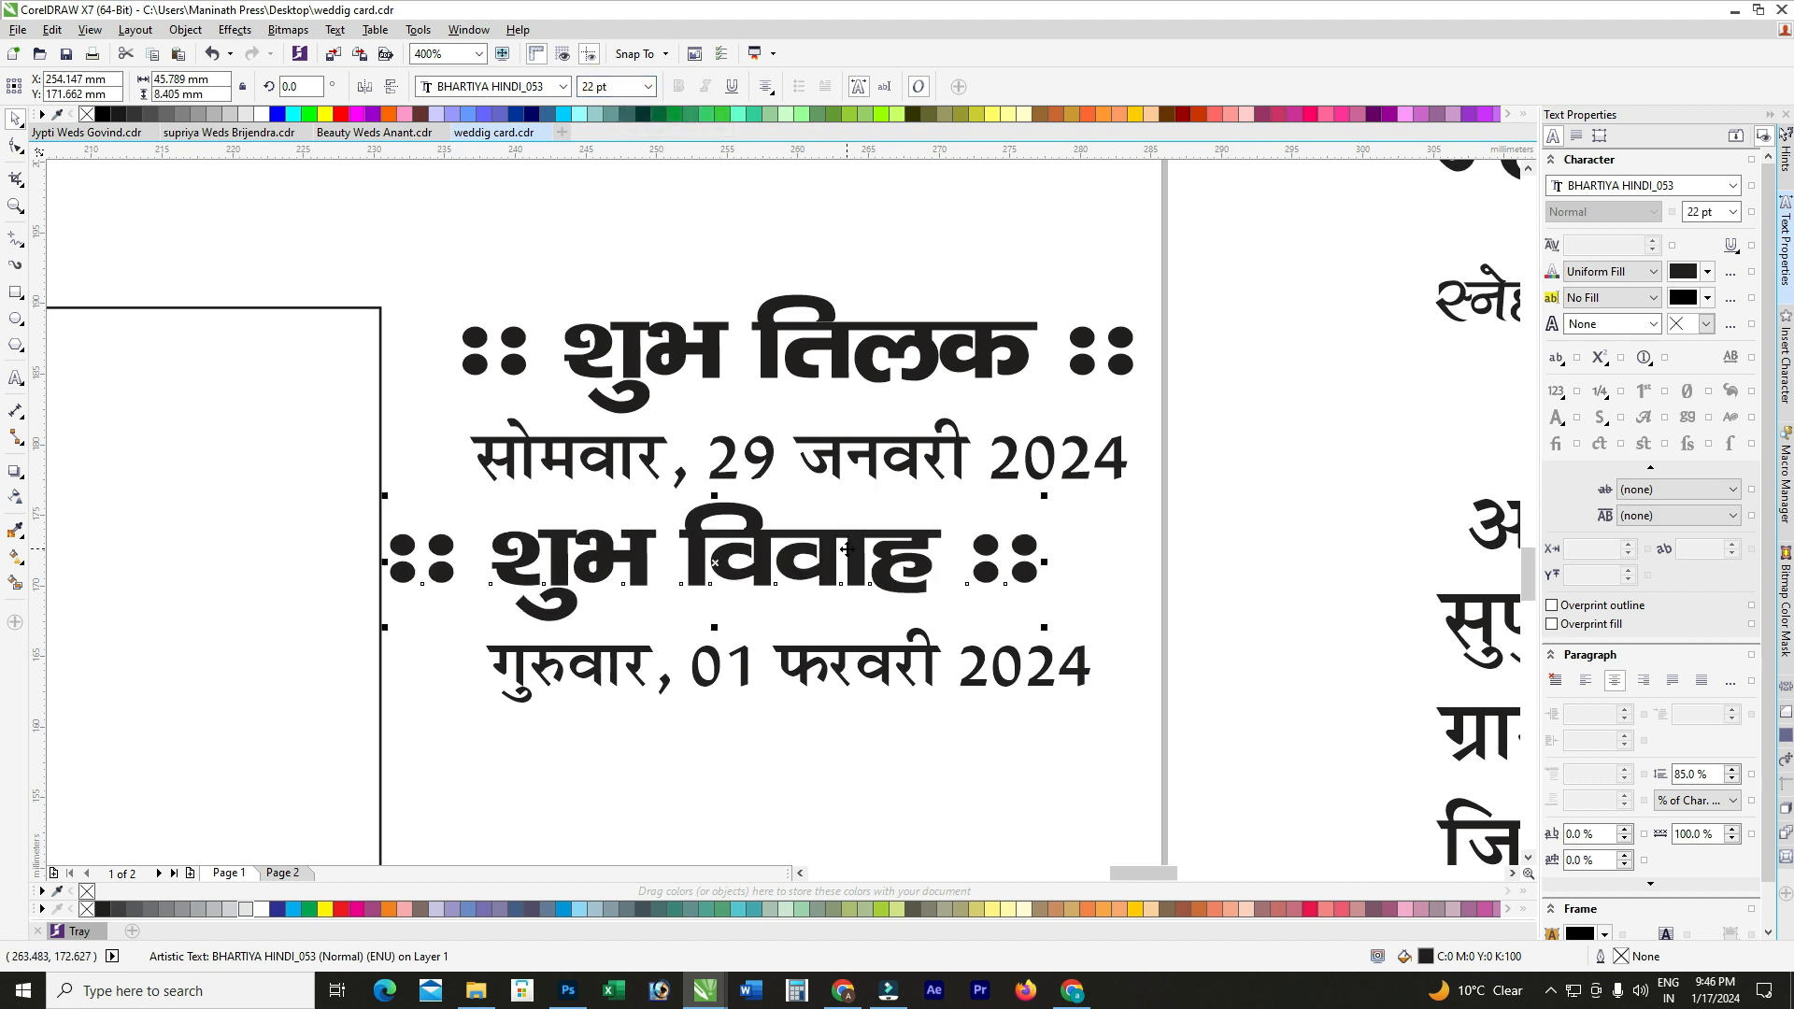
# Step: Make the गुरुवार, 01 फरवरी 2024 line 16 pt and left-align it with शुभ विवाह
pyautogui.click(829, 676)
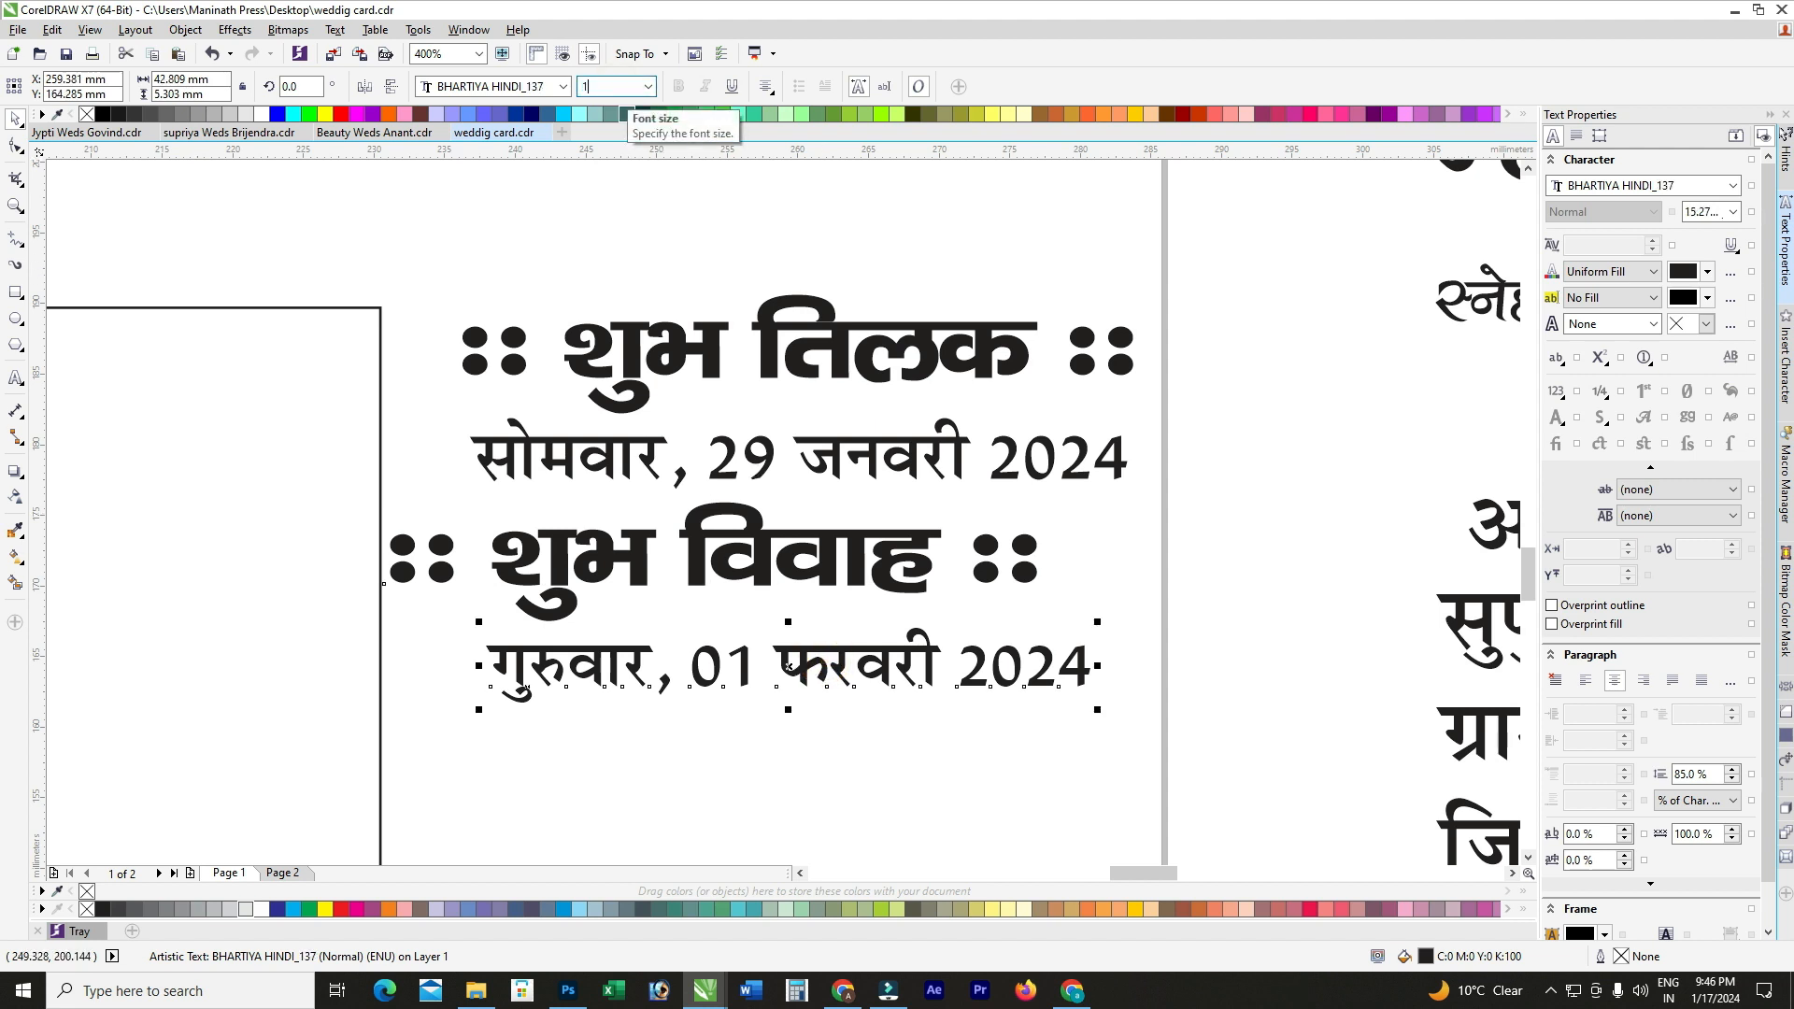
pyautogui.click(616, 87)
pyautogui.write('16')
pyautogui.press('Return')
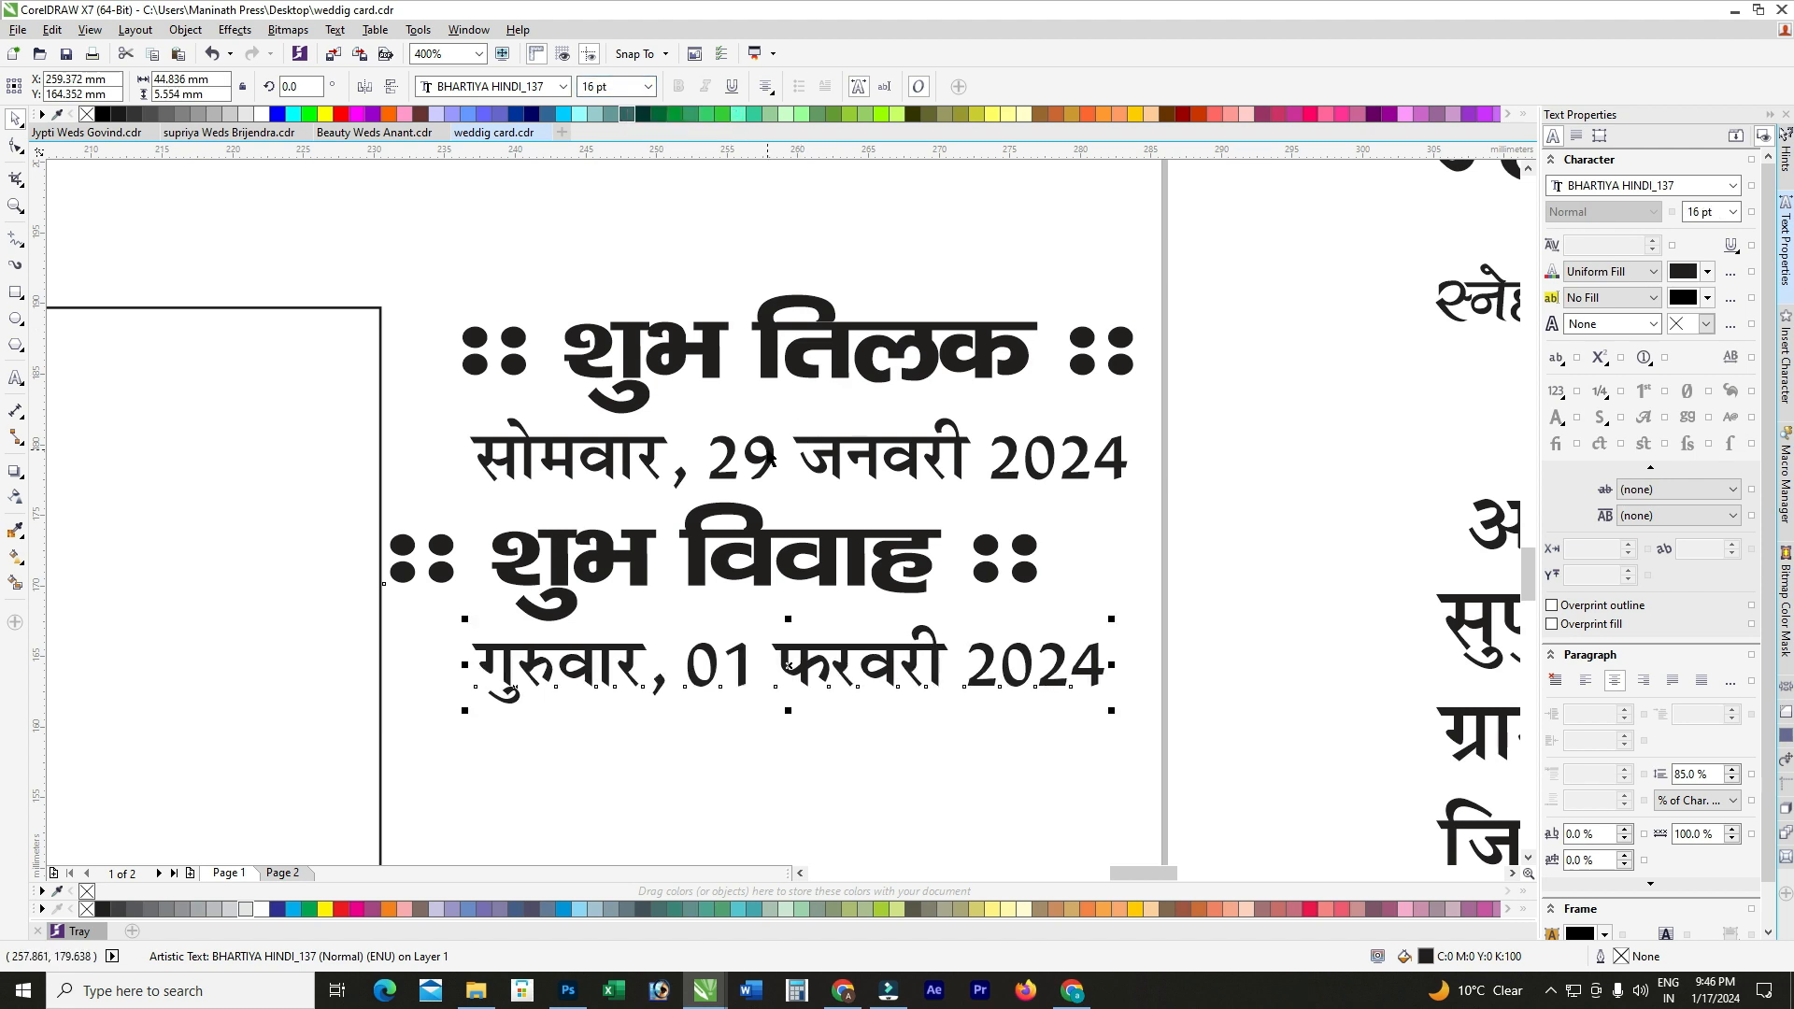
pyautogui.press('Up')
pyautogui.press('Up')
pyautogui.press('Up')
pyautogui.press('Up')
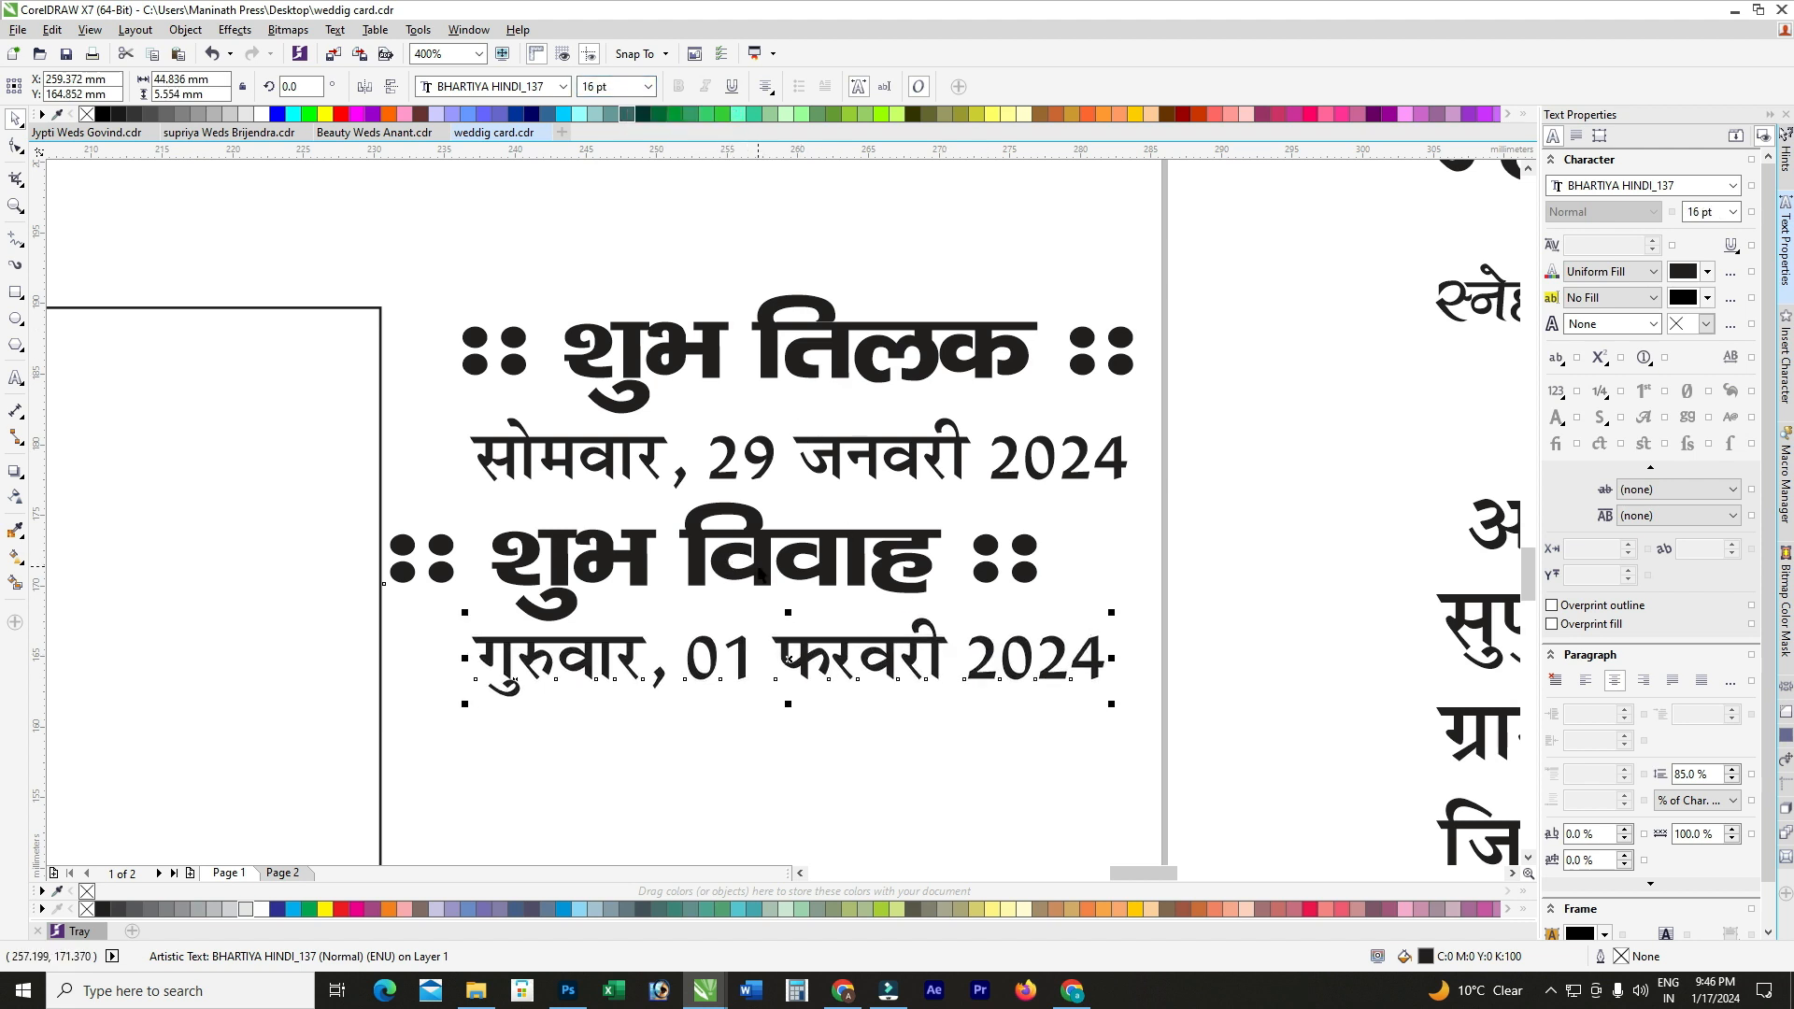
pyautogui.keyDown('shift'); pyautogui.click(761, 573); pyautogui.keyUp('shift')
pyautogui.press('l')
pyautogui.press('F3')
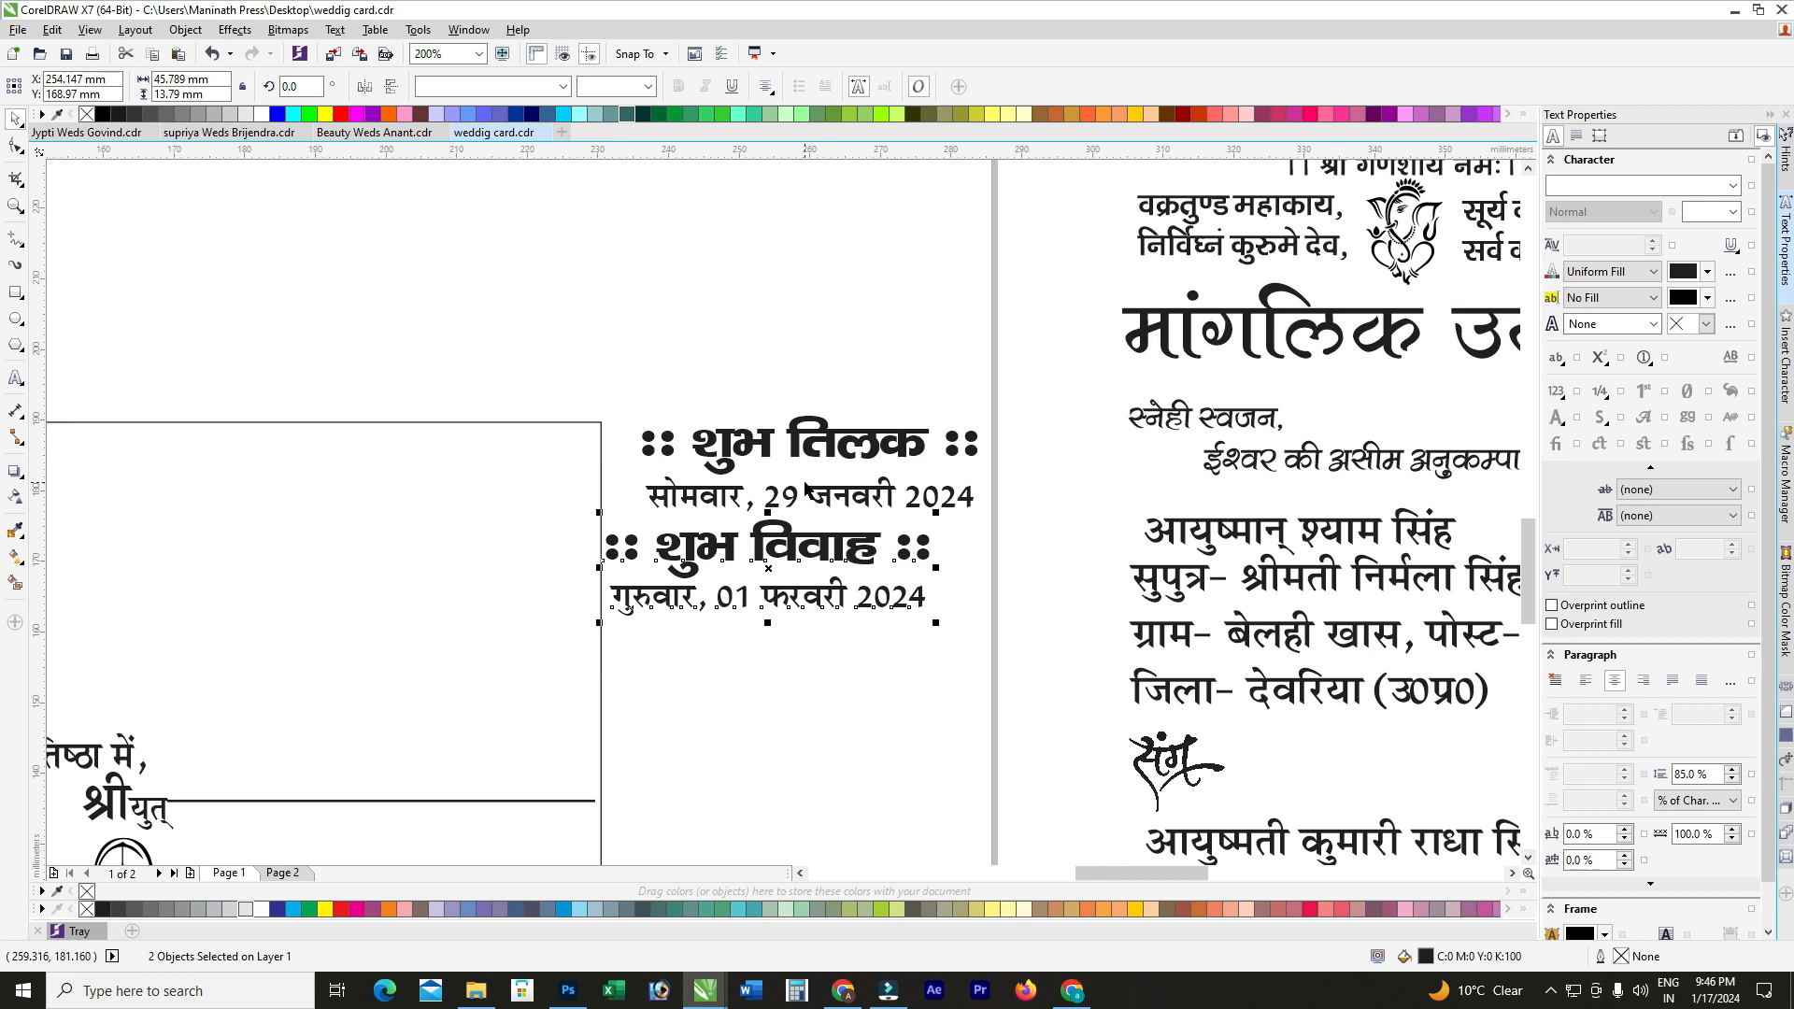
# Step: Move the शुभ तिलक heading and date left, then place the शुभ विवाह block beside it
pyautogui.click(806, 487)
pyautogui.keyDown('shift'); pyautogui.click(850, 443); pyautogui.keyUp('shift')
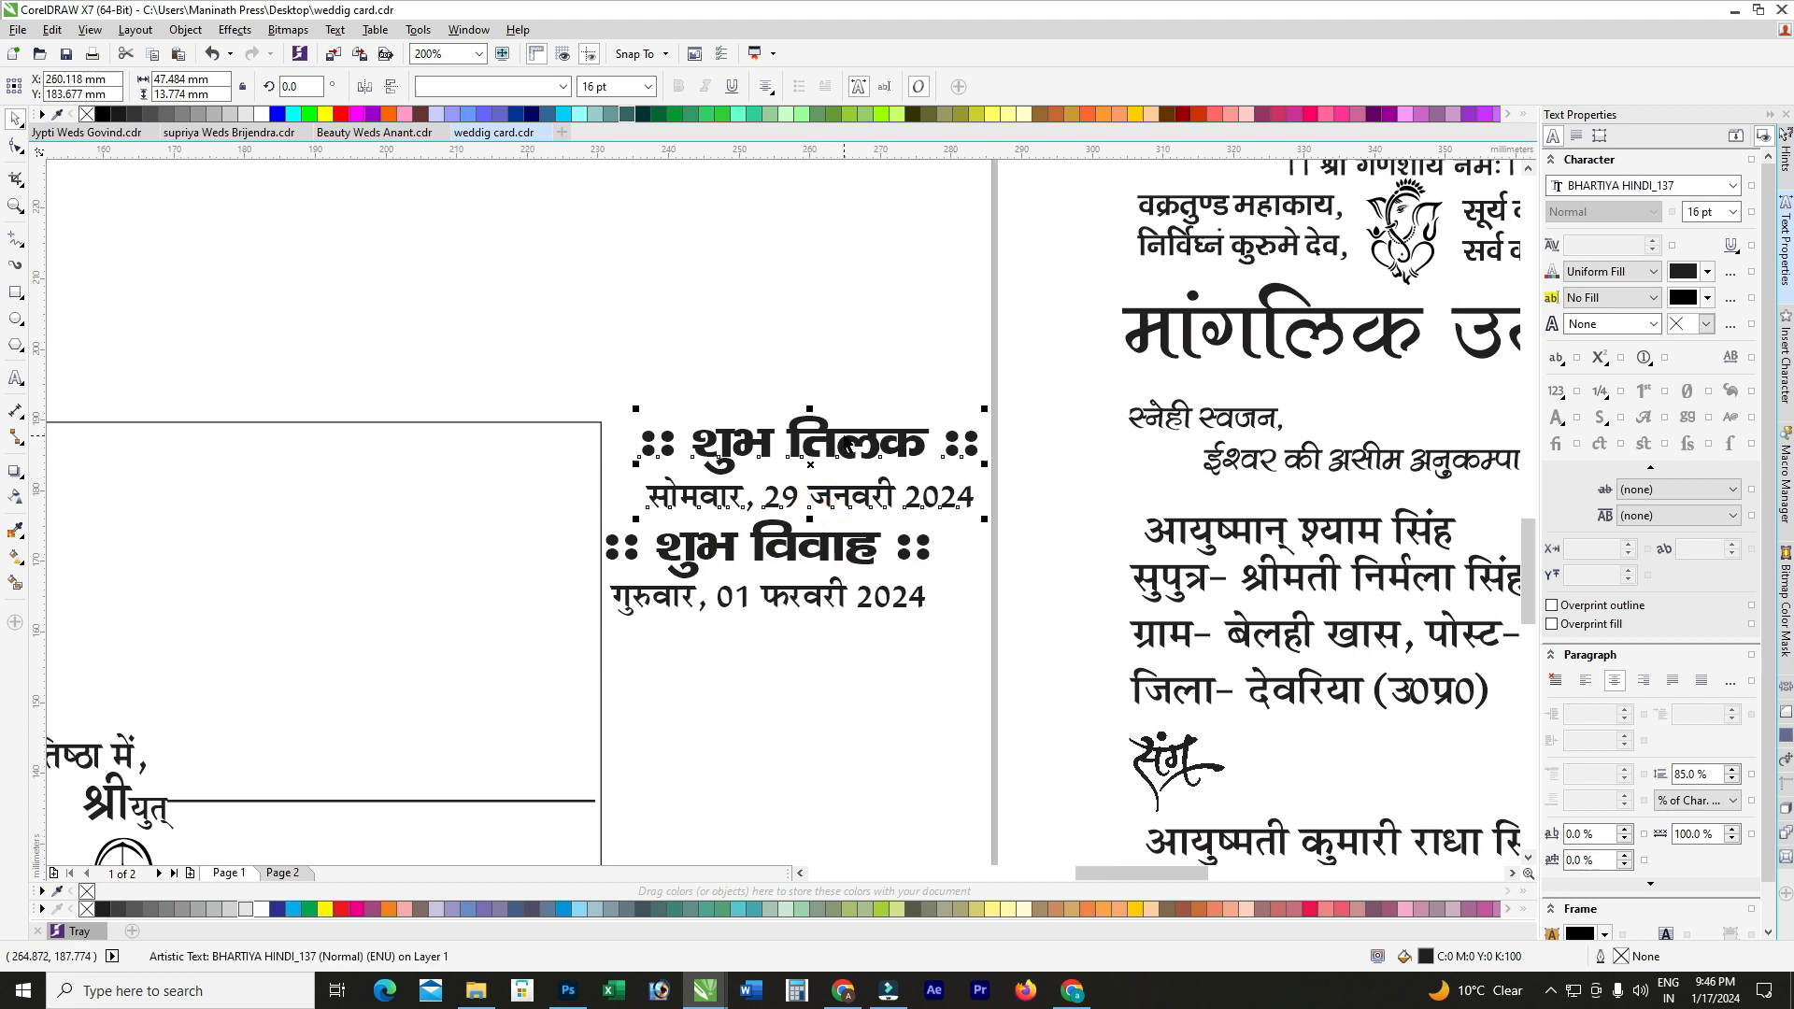
pyautogui.moveTo(850, 443); pyautogui.dragTo(240, 465)
pyautogui.moveTo(967, 502); pyautogui.dragTo(513, 689)
pyautogui.moveTo(667, 534); pyautogui.dragTo(470, 470)
pyautogui.moveTo(991, 466); pyautogui.dragTo(525, 697)
pyautogui.moveTo(767, 560); pyautogui.dragTo(598, 462)
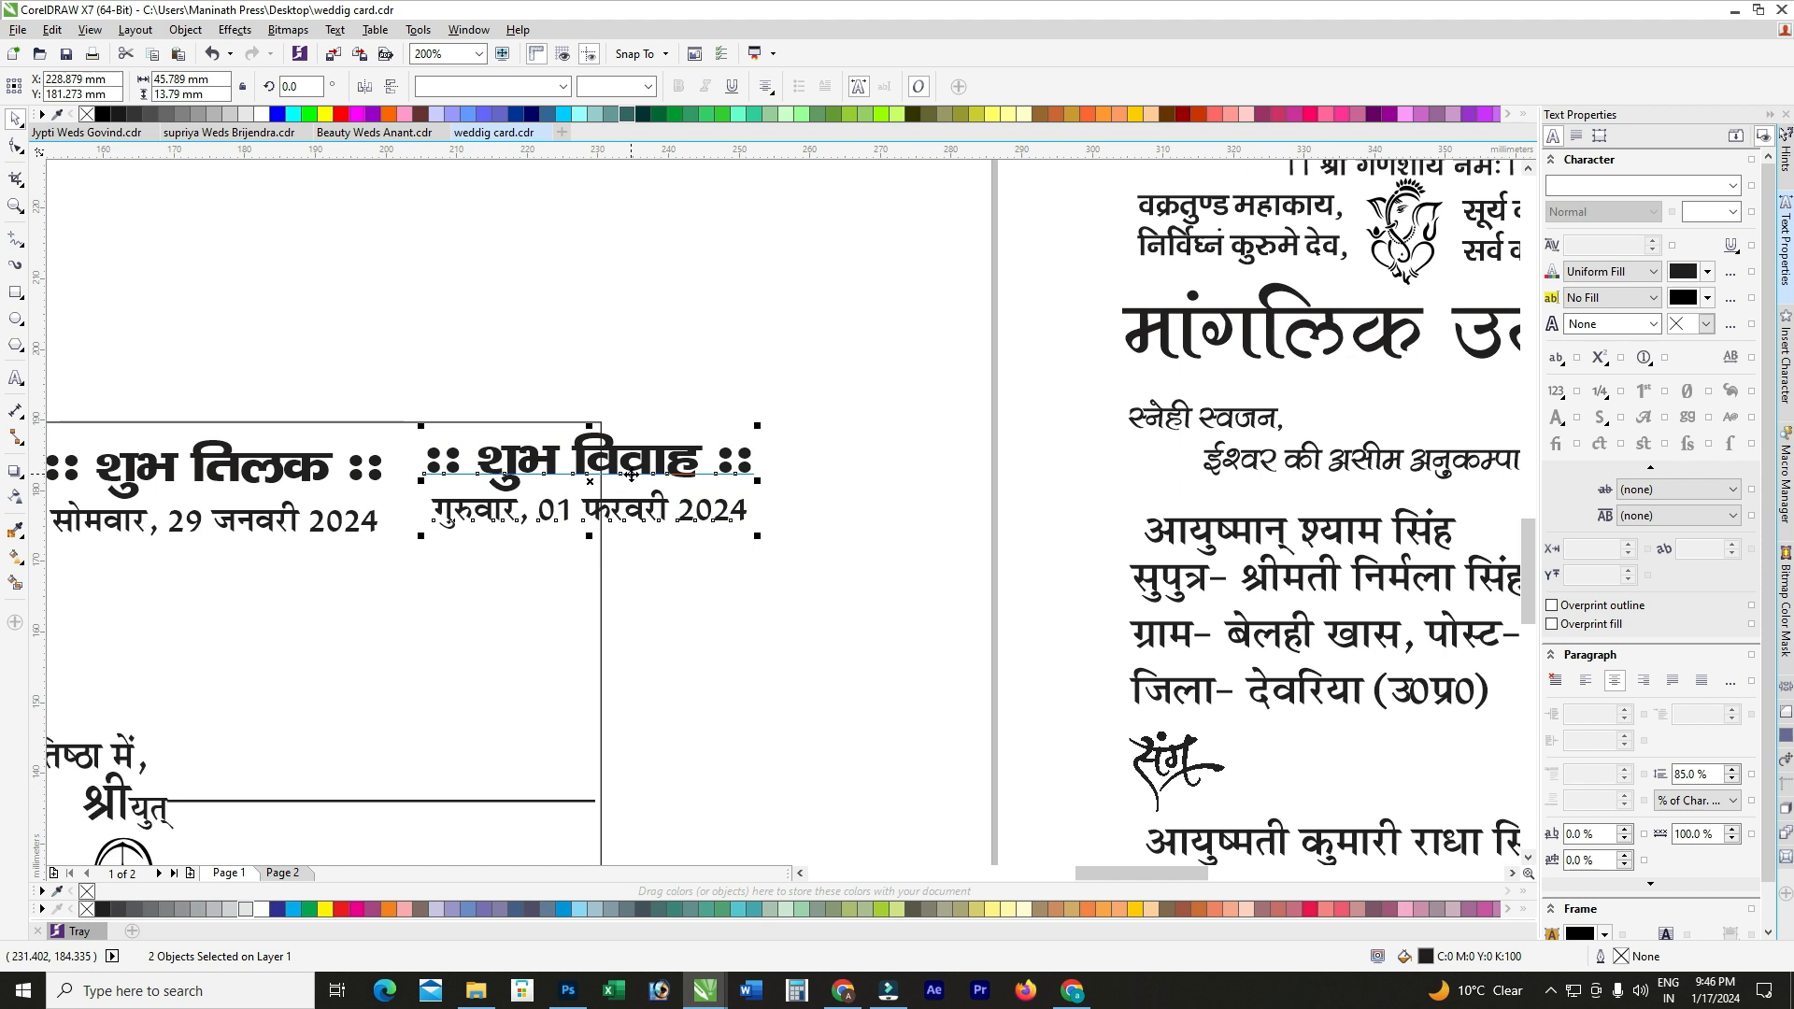
# Step: Align the two headings with each other, then align the two date lines
pyautogui.scroll(-1, 781, 416)
pyautogui.scroll(1, 421, 410)
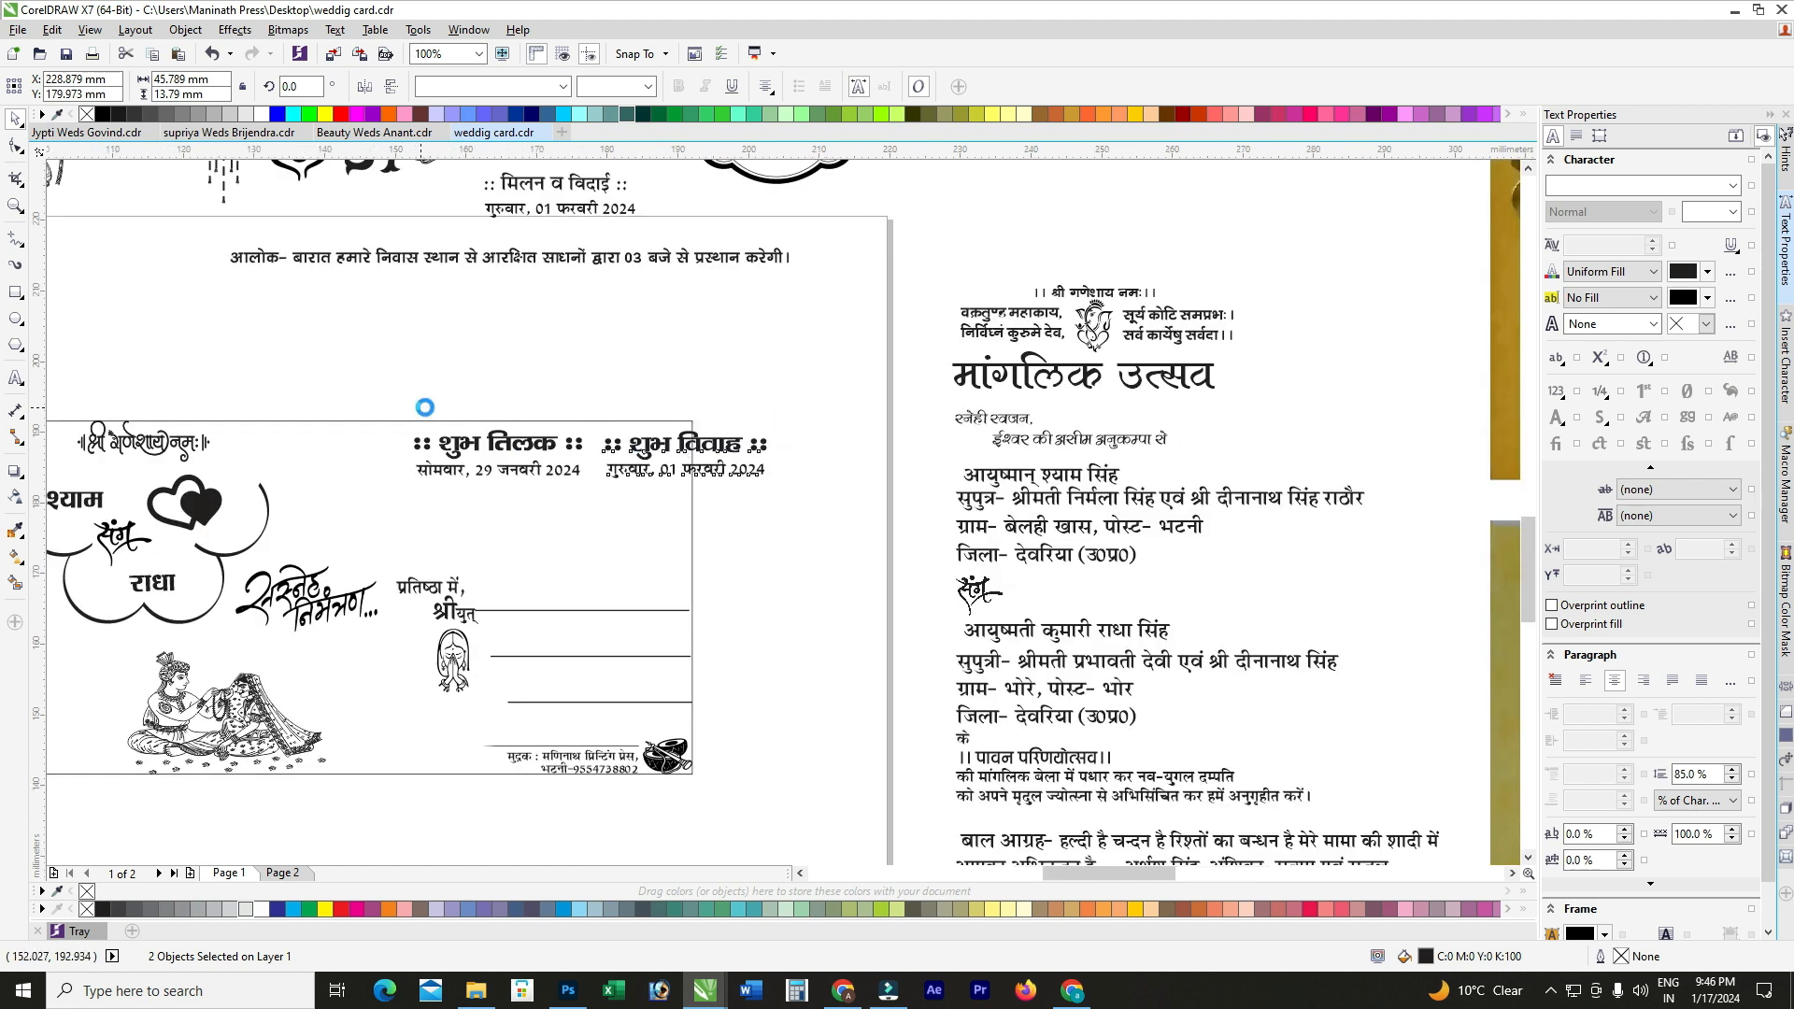
pyautogui.click(598, 381)
pyautogui.click(637, 482)
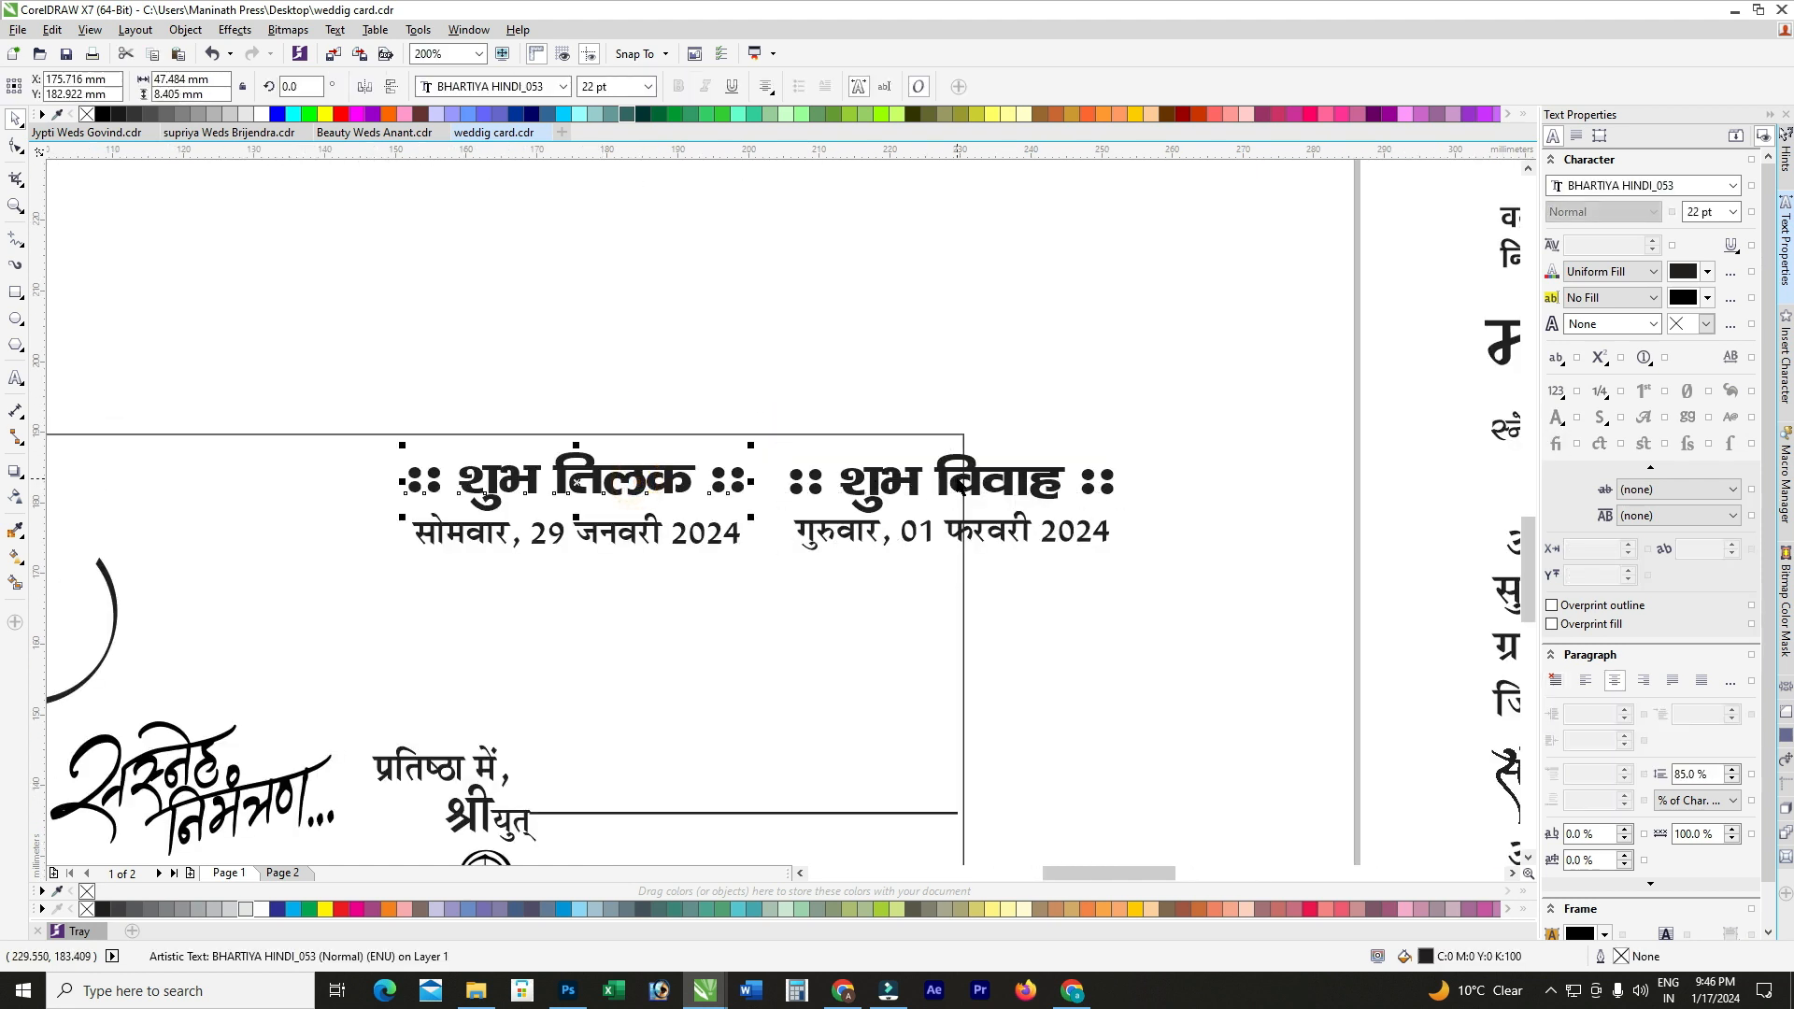
pyautogui.keyDown('shift'); pyautogui.click(953, 483); pyautogui.keyUp('shift')
pyautogui.press('c')
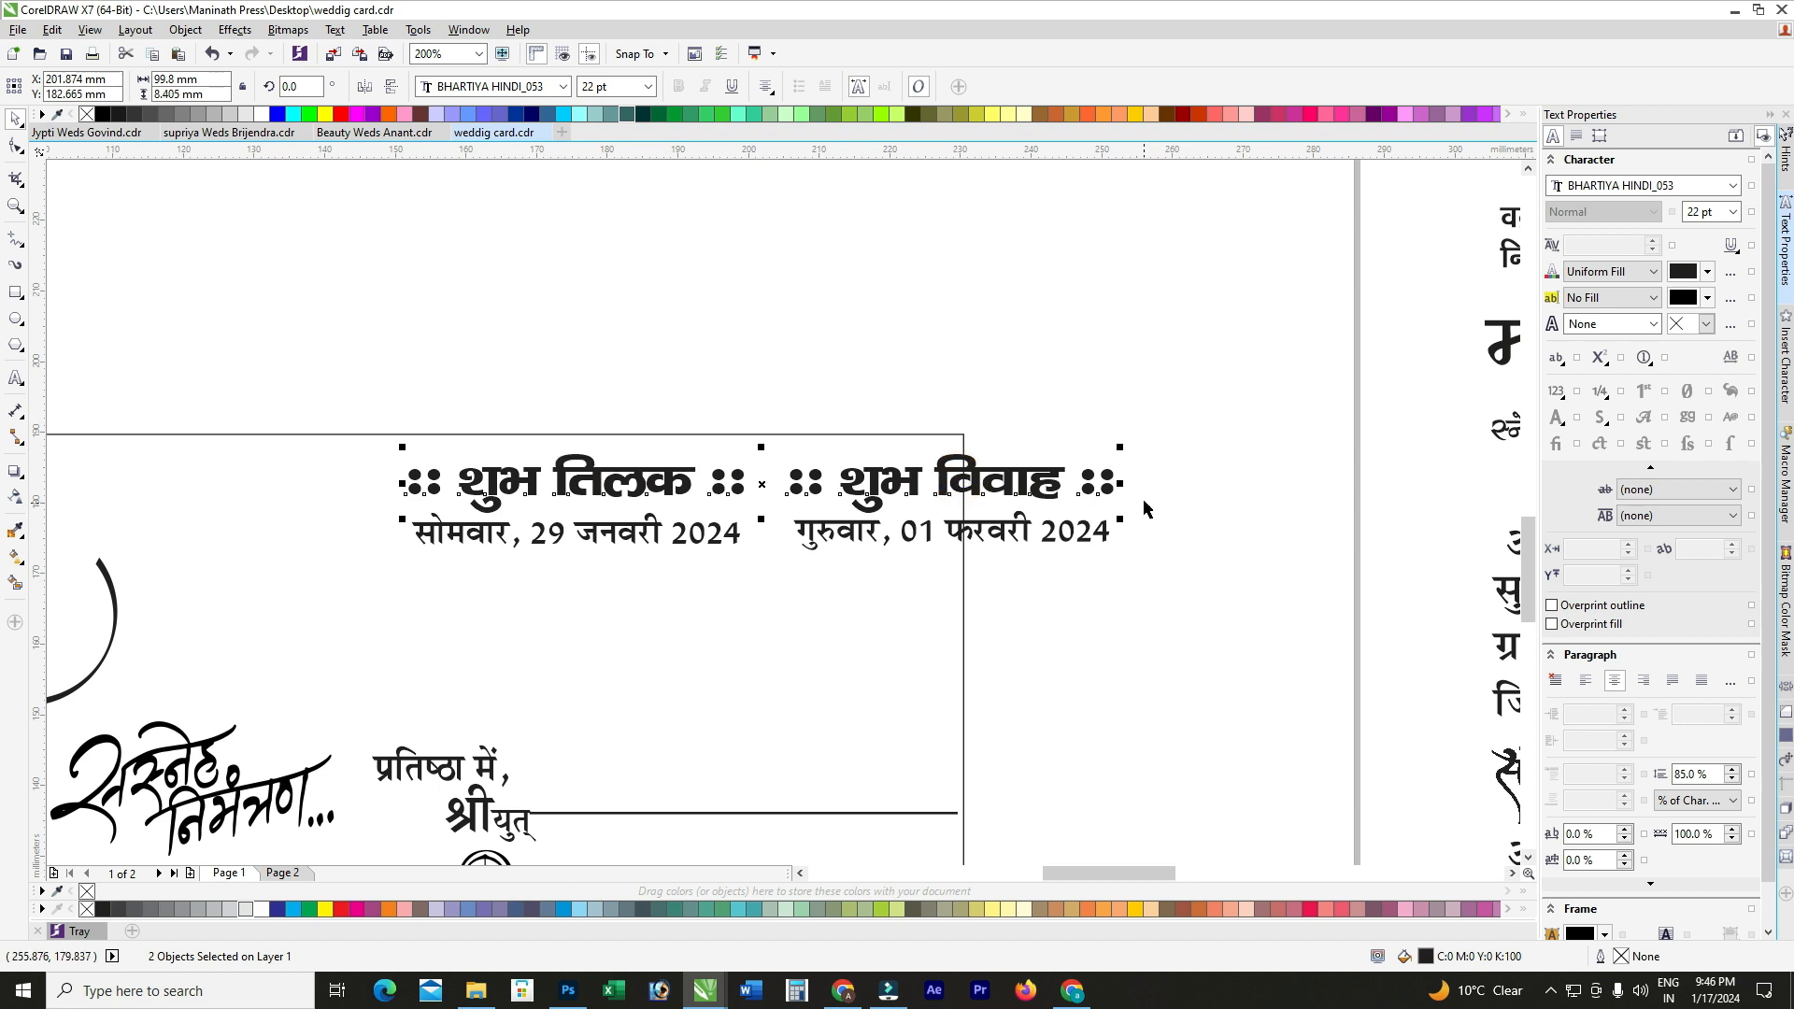
pyautogui.moveTo(1176, 489); pyautogui.dragTo(444, 630)
pyautogui.press('c')
pyautogui.click(1188, 418)
# Step: Shift all four texts left across the card, then move शुभ विवाह right to widen the gap
pyautogui.scroll(-1, 1192, 417)
pyautogui.moveTo(1219, 410); pyautogui.dragTo(693, 540)
pyautogui.scroll(1, 910, 453)
pyautogui.moveTo(911, 460); pyautogui.dragTo(728, 485)
pyautogui.press('Right')
pyautogui.press('Right')
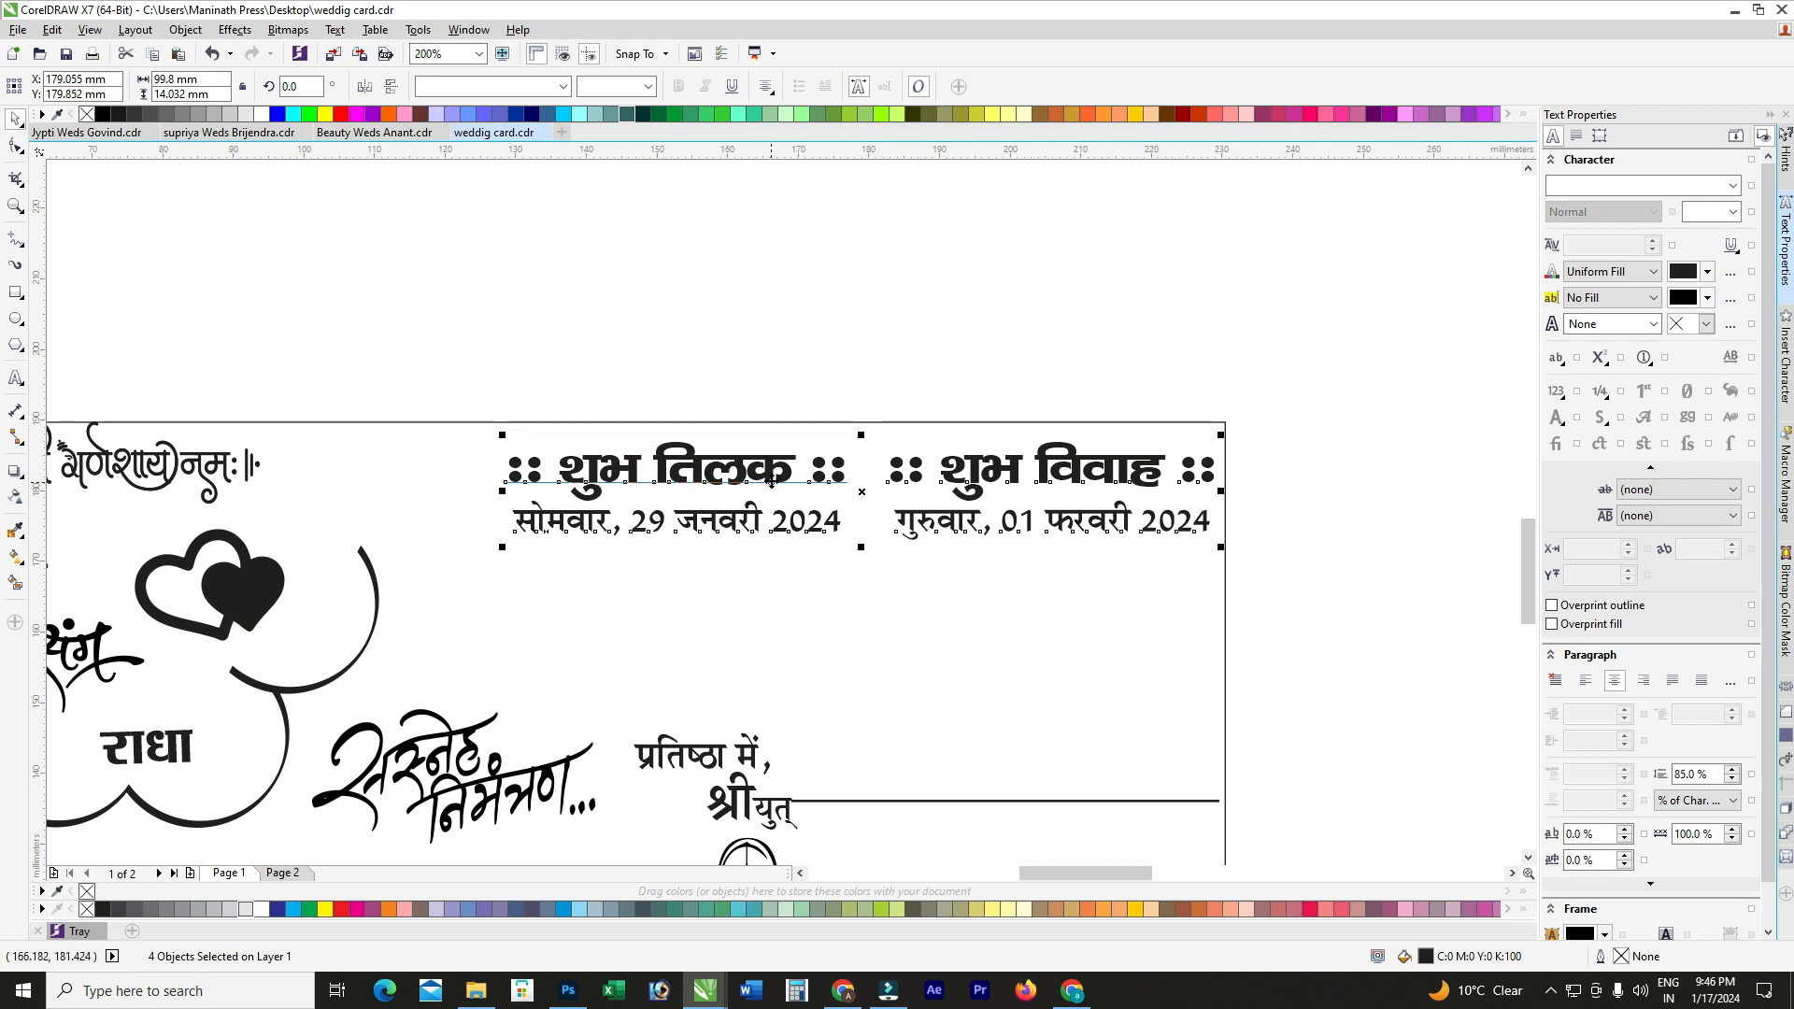
pyautogui.hscroll(2, 770, 481)
pyautogui.moveTo(882, 468); pyautogui.dragTo(772, 469)
pyautogui.scroll(-1, 1032, 536)
pyautogui.click(933, 435)
pyautogui.scroll(-1, 989, 508)
pyautogui.scroll(1, 1022, 500)
pyautogui.moveTo(1023, 427); pyautogui.dragTo(728, 557)
pyautogui.scroll(1, 851, 503)
pyautogui.moveTo(840, 492); pyautogui.dragTo(885, 491)
pyautogui.click(813, 392)
pyautogui.scroll(-1, 700, 517)
pyautogui.scroll(-1, 501, 357)
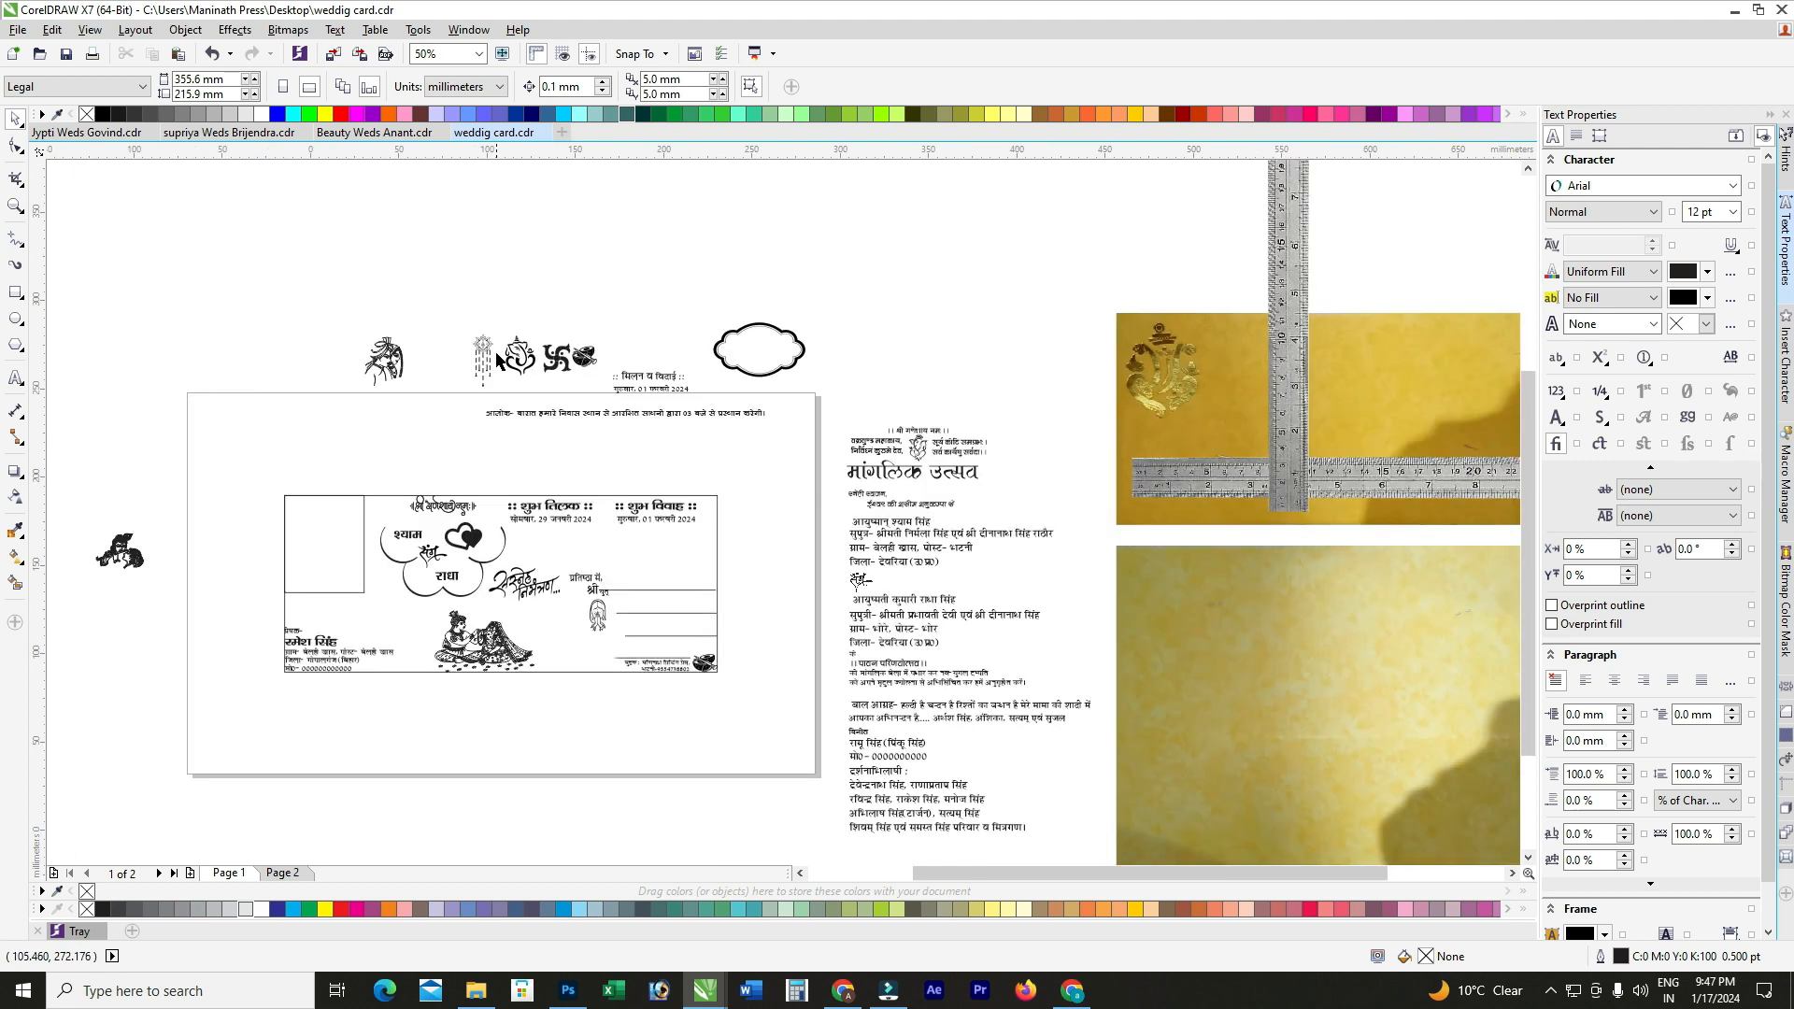
# Step: Bring the hanging ornament onto the card, ungroup it twice and pull the kalash free
pyautogui.scroll(1, 535, 412)
pyautogui.moveTo(435, 280); pyautogui.dragTo(742, 489)
pyautogui.scroll(2, 744, 486)
pyautogui.click(587, 86)
pyautogui.click(710, 491)
pyautogui.click(589, 91)
pyautogui.click(974, 438)
pyautogui.moveTo(721, 487); pyautogui.dragTo(379, 547)
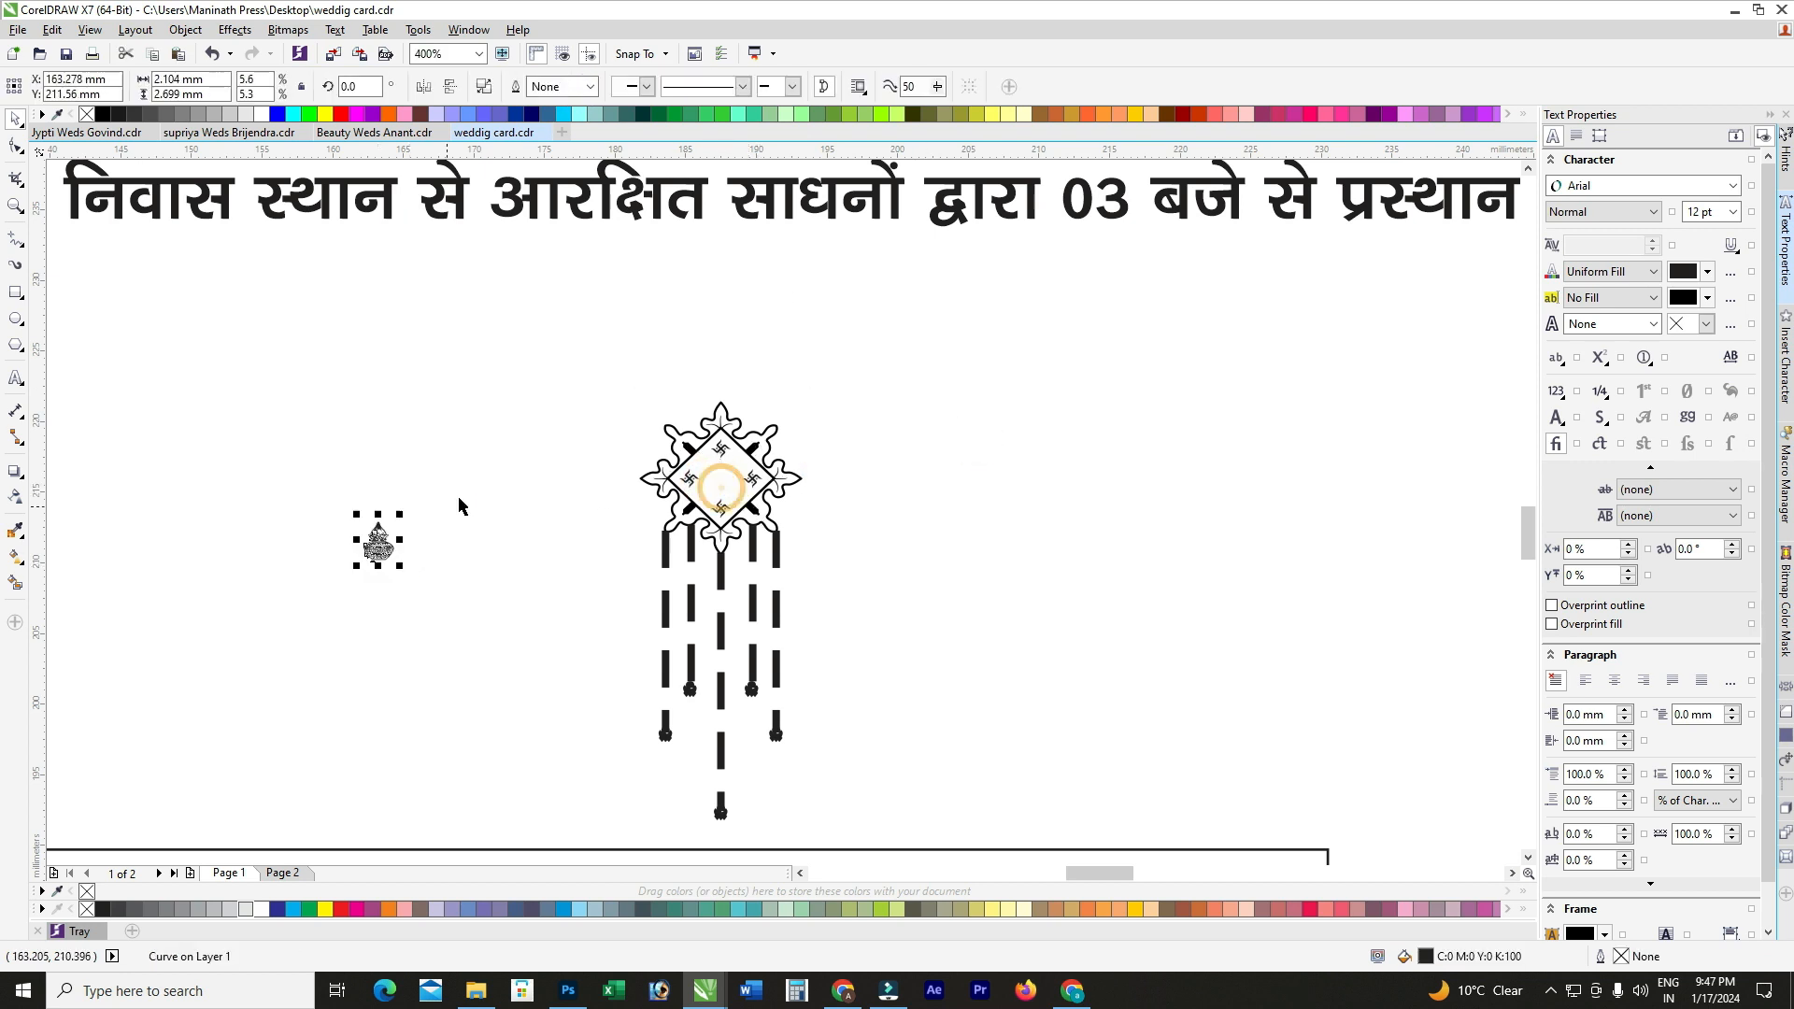
pyautogui.scroll(-2, 462, 504)
pyautogui.click(654, 539)
pyautogui.scroll(-1, 653, 539)
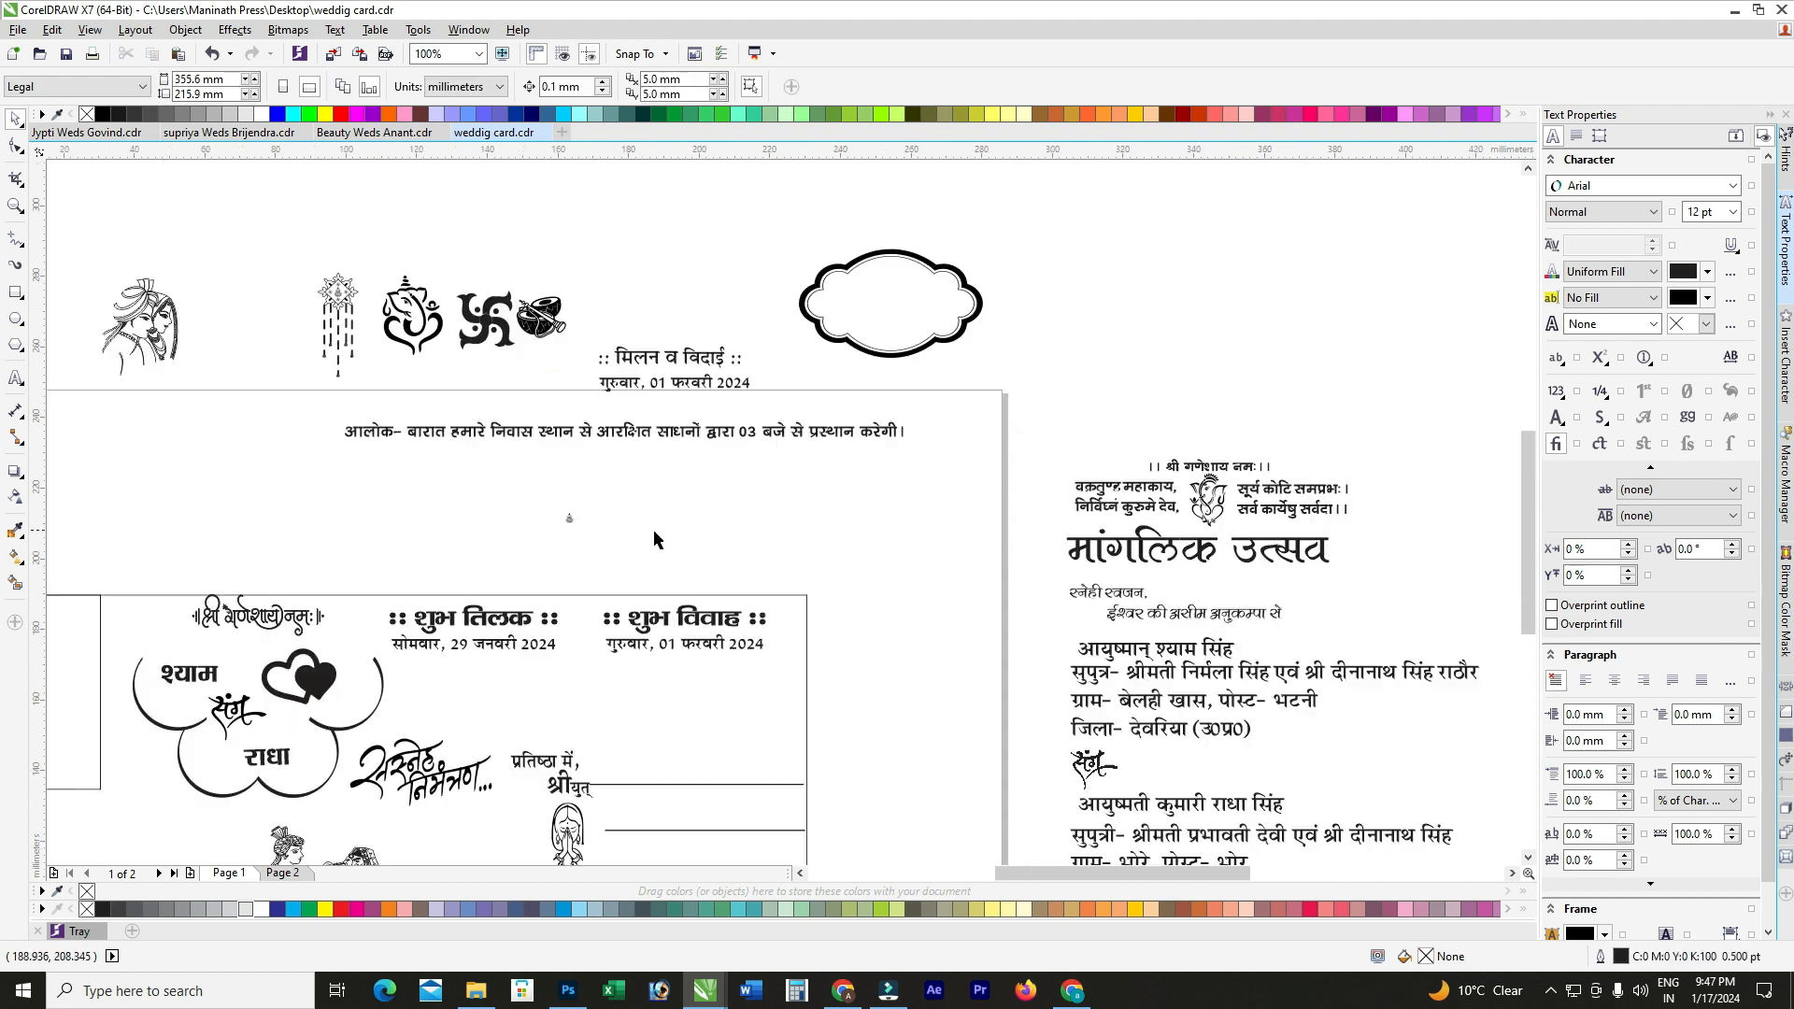
pyautogui.scroll(1, 573, 550)
# Step: Put the kalash between the headings, scaled to about 9 × 12 mm, and nudge the right heading over
pyautogui.moveTo(595, 506); pyautogui.dragTo(599, 661)
pyautogui.scroll(1, 605, 591)
pyautogui.moveTo(618, 575); pyautogui.dragTo(606, 593)
pyautogui.moveTo(554, 711); pyautogui.dragTo(549, 721)
pyautogui.scroll(-1, 501, 547)
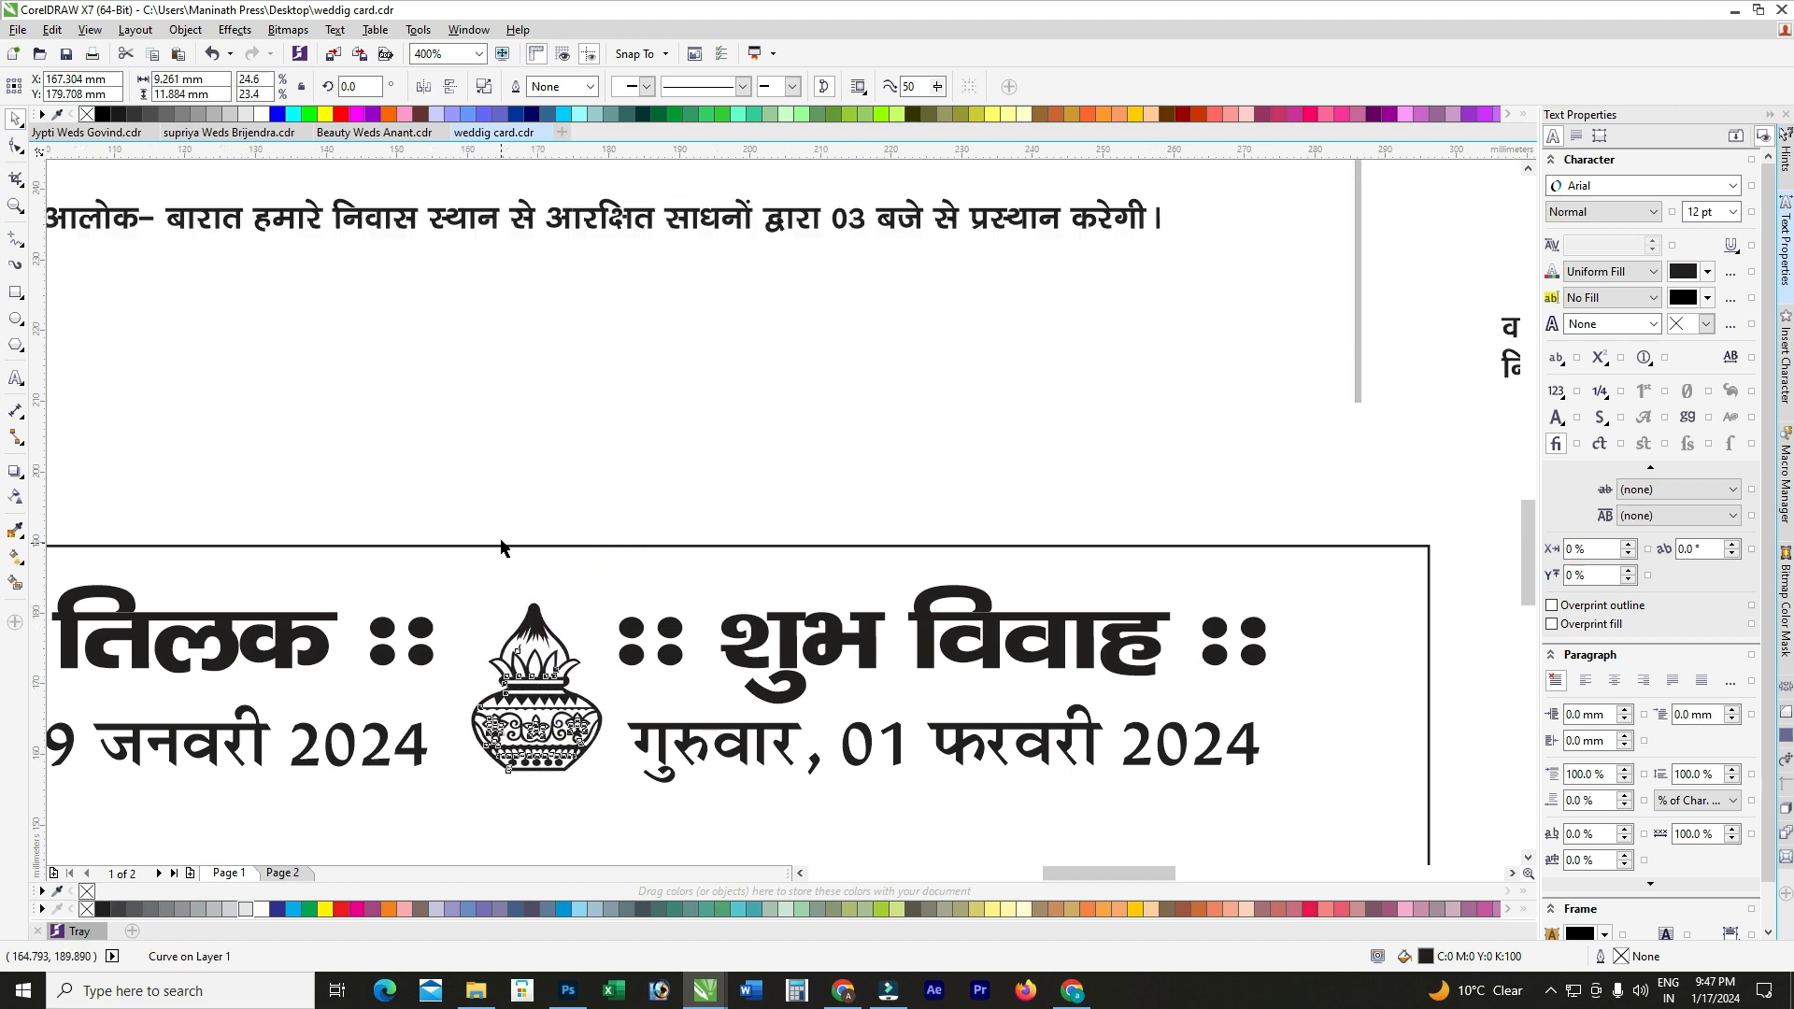
pyautogui.moveTo(971, 512); pyautogui.dragTo(546, 738)
pyautogui.press('Right')
pyautogui.press('Right')
pyautogui.press('Right')
pyautogui.press('Right')
pyautogui.press('Right')
pyautogui.press('Right')
pyautogui.press('Right')
# Step: Group both headings, dates and the kalash with Ctrl+G and nudge the group into place
pyautogui.moveTo(1058, 507); pyautogui.dragTo(168, 741)
pyautogui.hotkey('ctrl', 'g')
pyautogui.moveTo(519, 640); pyautogui.dragTo(631, 616)
pyautogui.scroll(-2, 694, 578)
pyautogui.press('Down')
pyautogui.press('Right')
pyautogui.press('Right')
pyautogui.press('Down')
pyautogui.press('Left')
pyautogui.press('Up')
pyautogui.press('Left')
pyautogui.press('Left')
pyautogui.click(974, 564)
pyautogui.scroll(-1, 727, 560)
pyautogui.scroll(1, 680, 524)
pyautogui.click(718, 523)
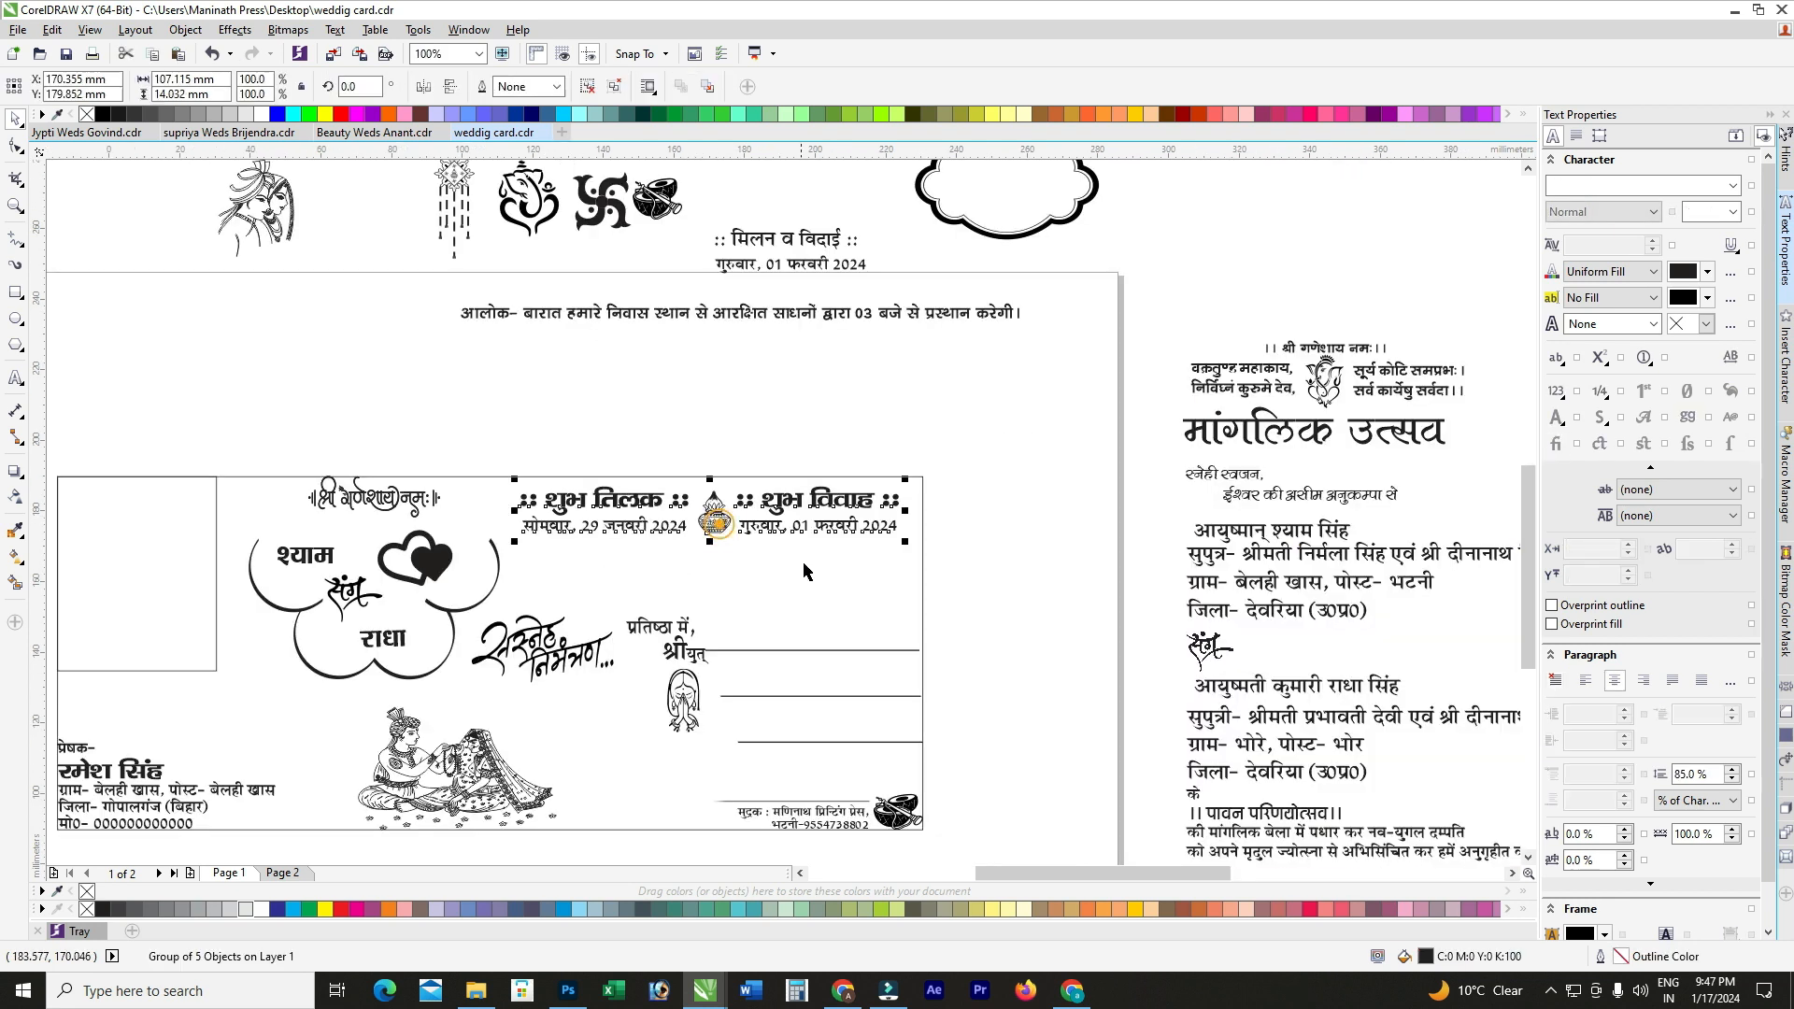
# Step: Align the headings-and-kalash group to the top and right edges of the card frame
pyautogui.keyDown('shift'); pyautogui.click(804, 565); pyautogui.keyUp('shift')
pyautogui.press('t')
pyautogui.press('r')
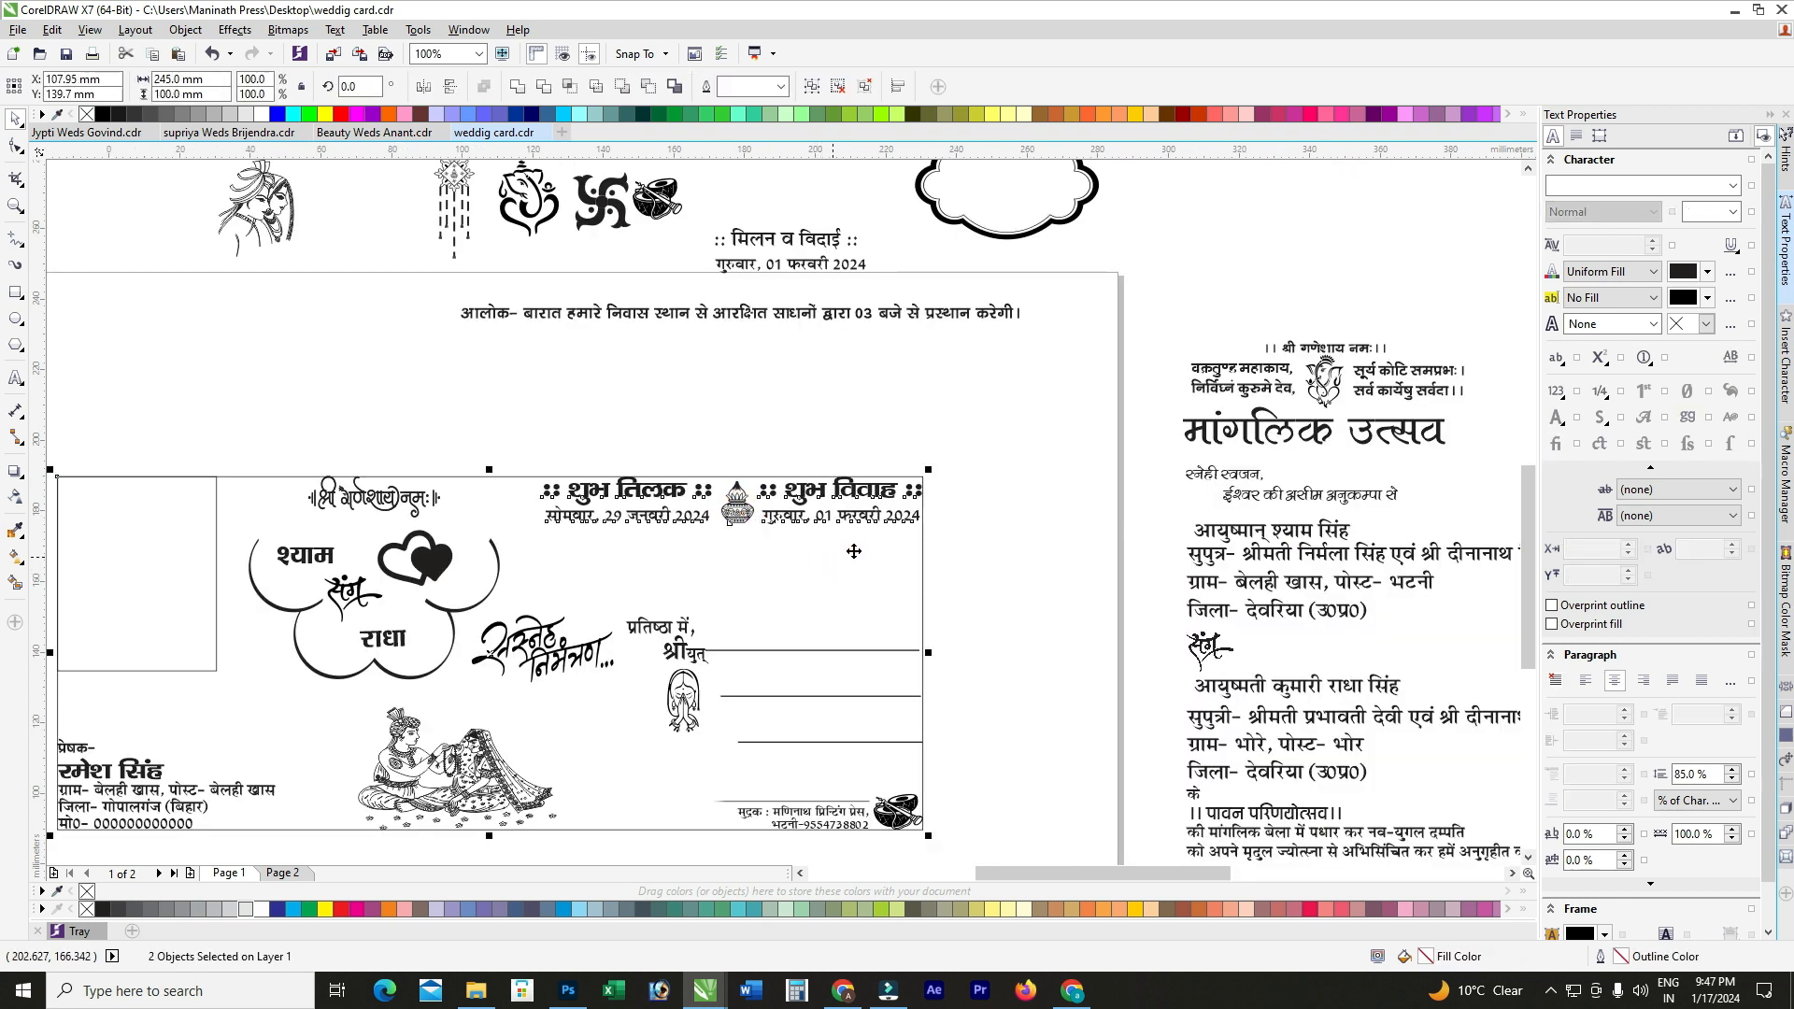
pyautogui.click(1017, 516)
pyautogui.click(732, 523)
# Step: Shift the प्रतिष्ठा में address block slightly down and right
pyautogui.scroll(-1, 731, 540)
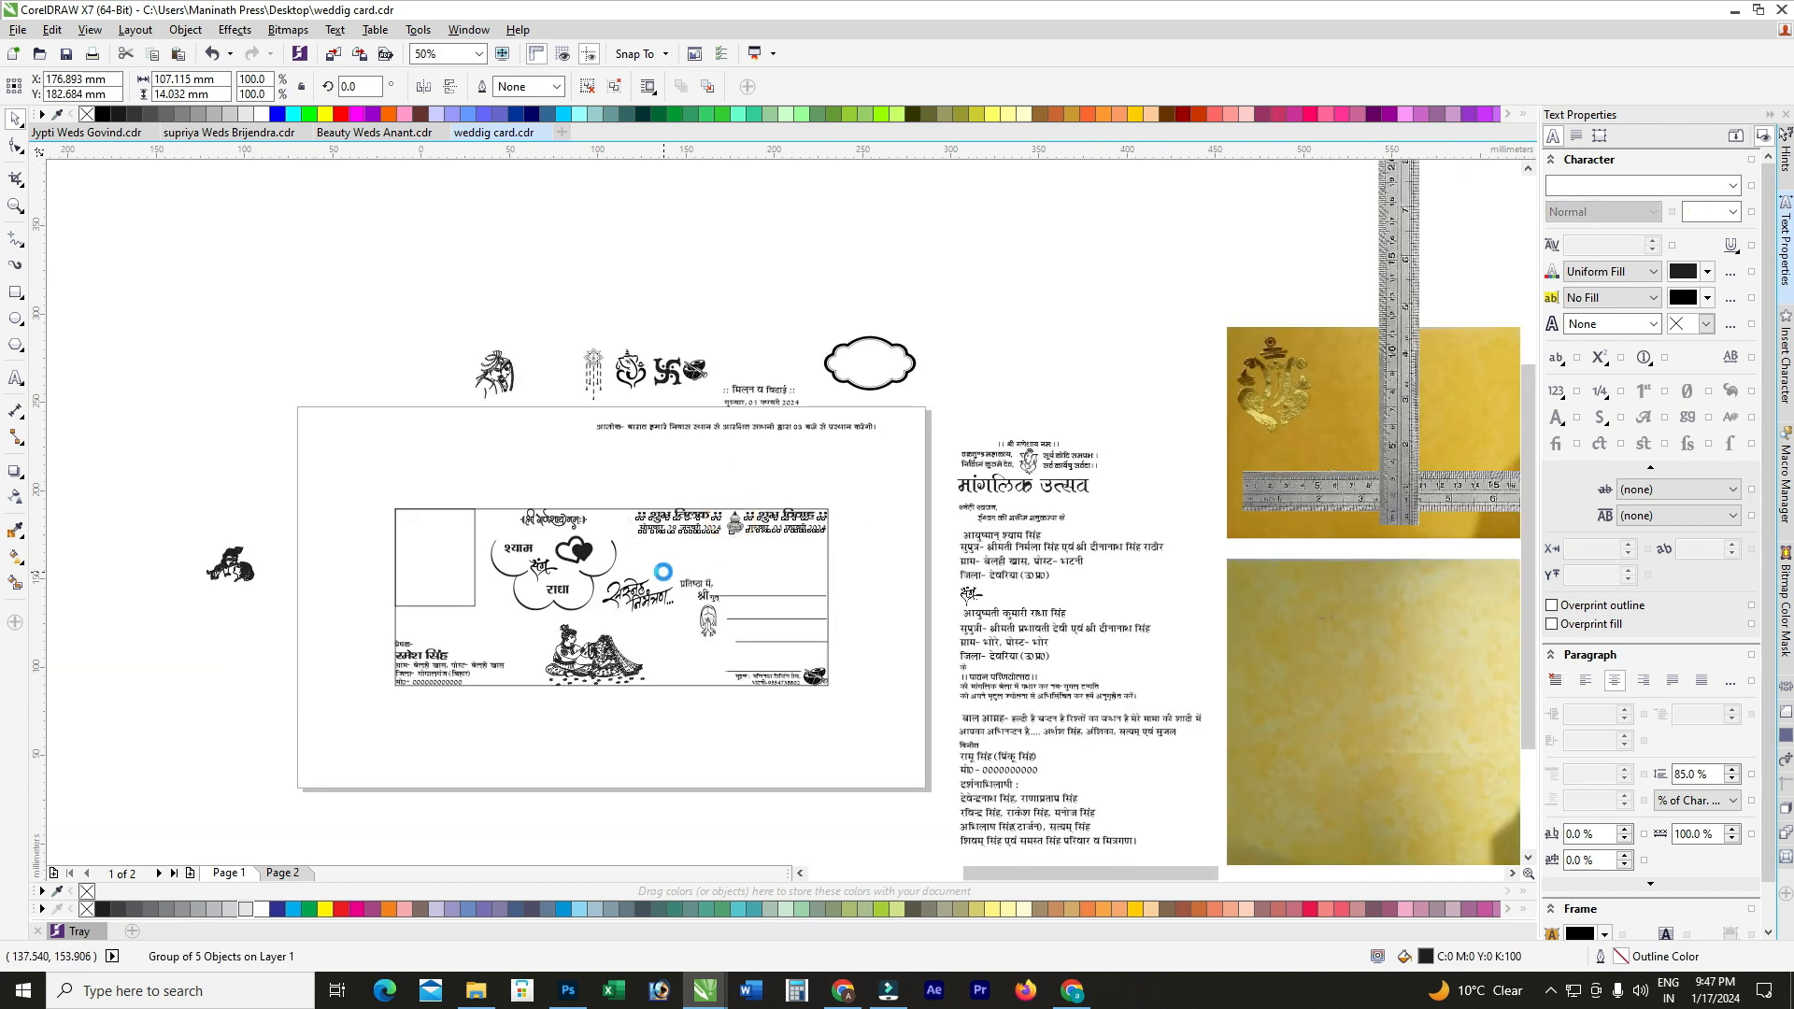
pyautogui.scroll(1, 663, 572)
pyautogui.click(653, 626)
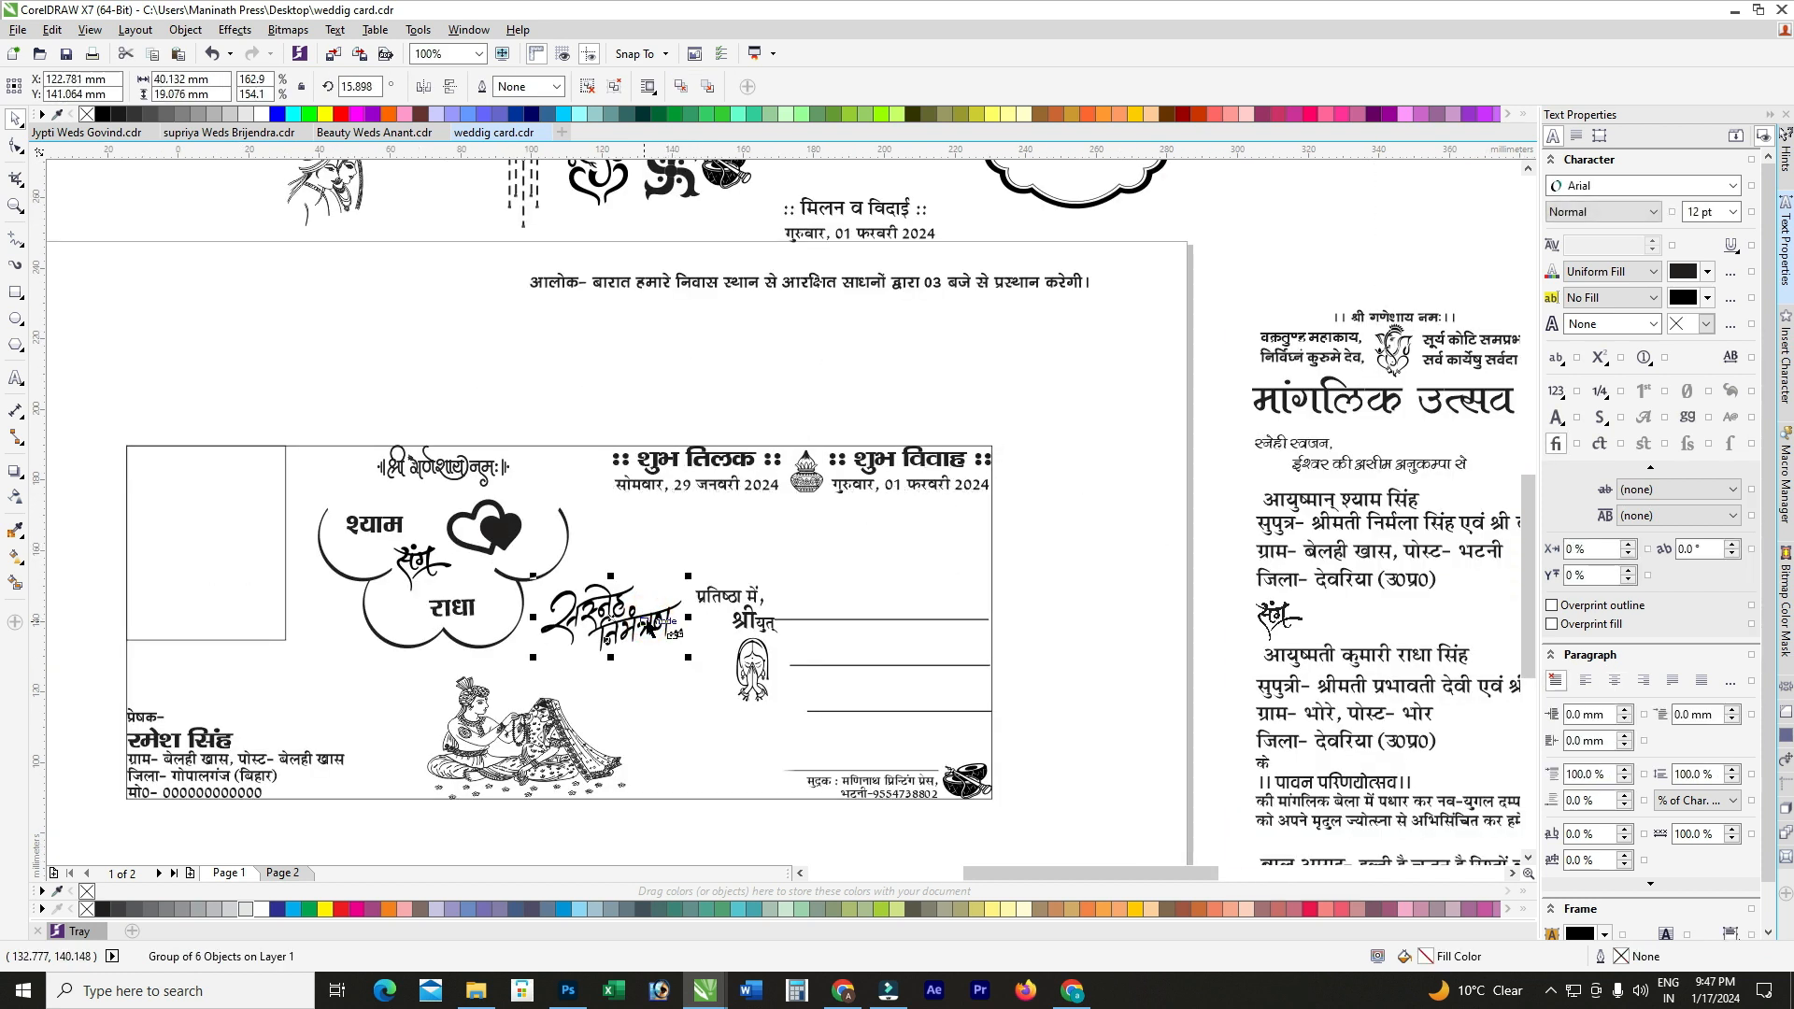
pyautogui.scroll(-1, 714, 601)
pyautogui.scroll(1, 691, 608)
pyautogui.click(788, 607)
pyautogui.moveTo(790, 607); pyautogui.dragTo(794, 611)
# Step: Select the श्याम संग राधा cloud group together with the श्री गणेशाय नमः heading
pyautogui.click(598, 761)
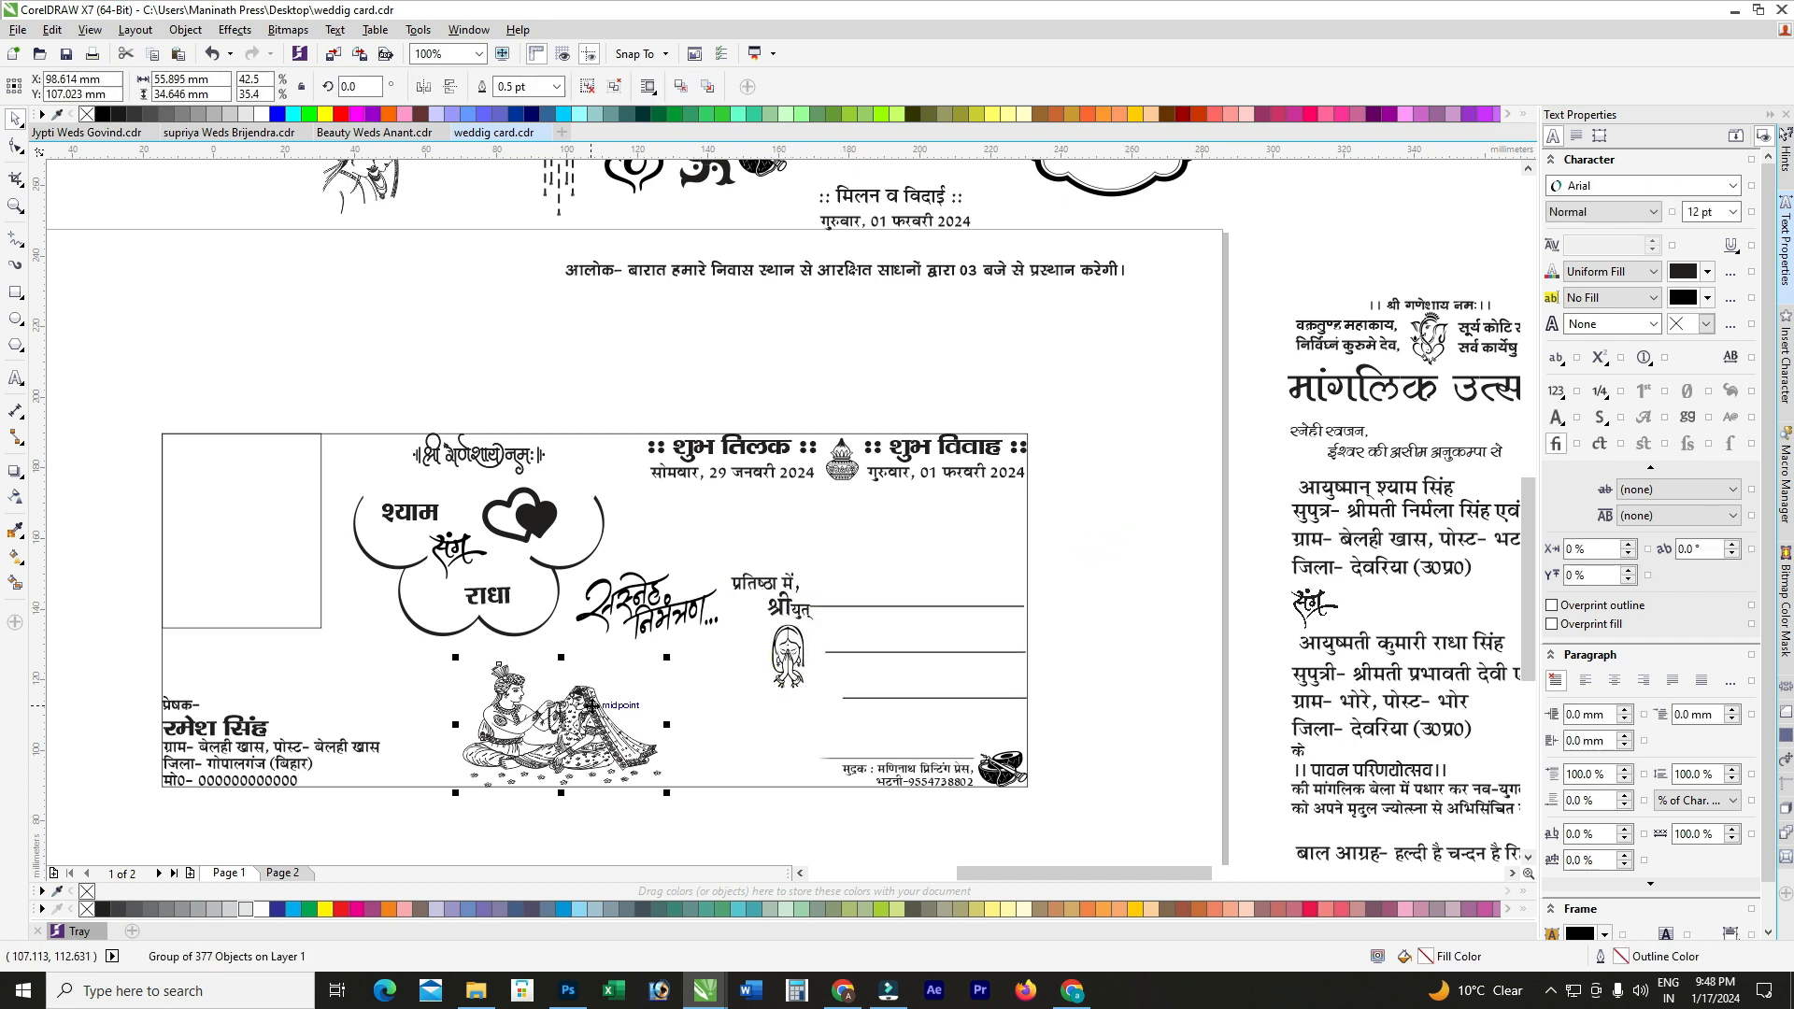
pyautogui.click(445, 570)
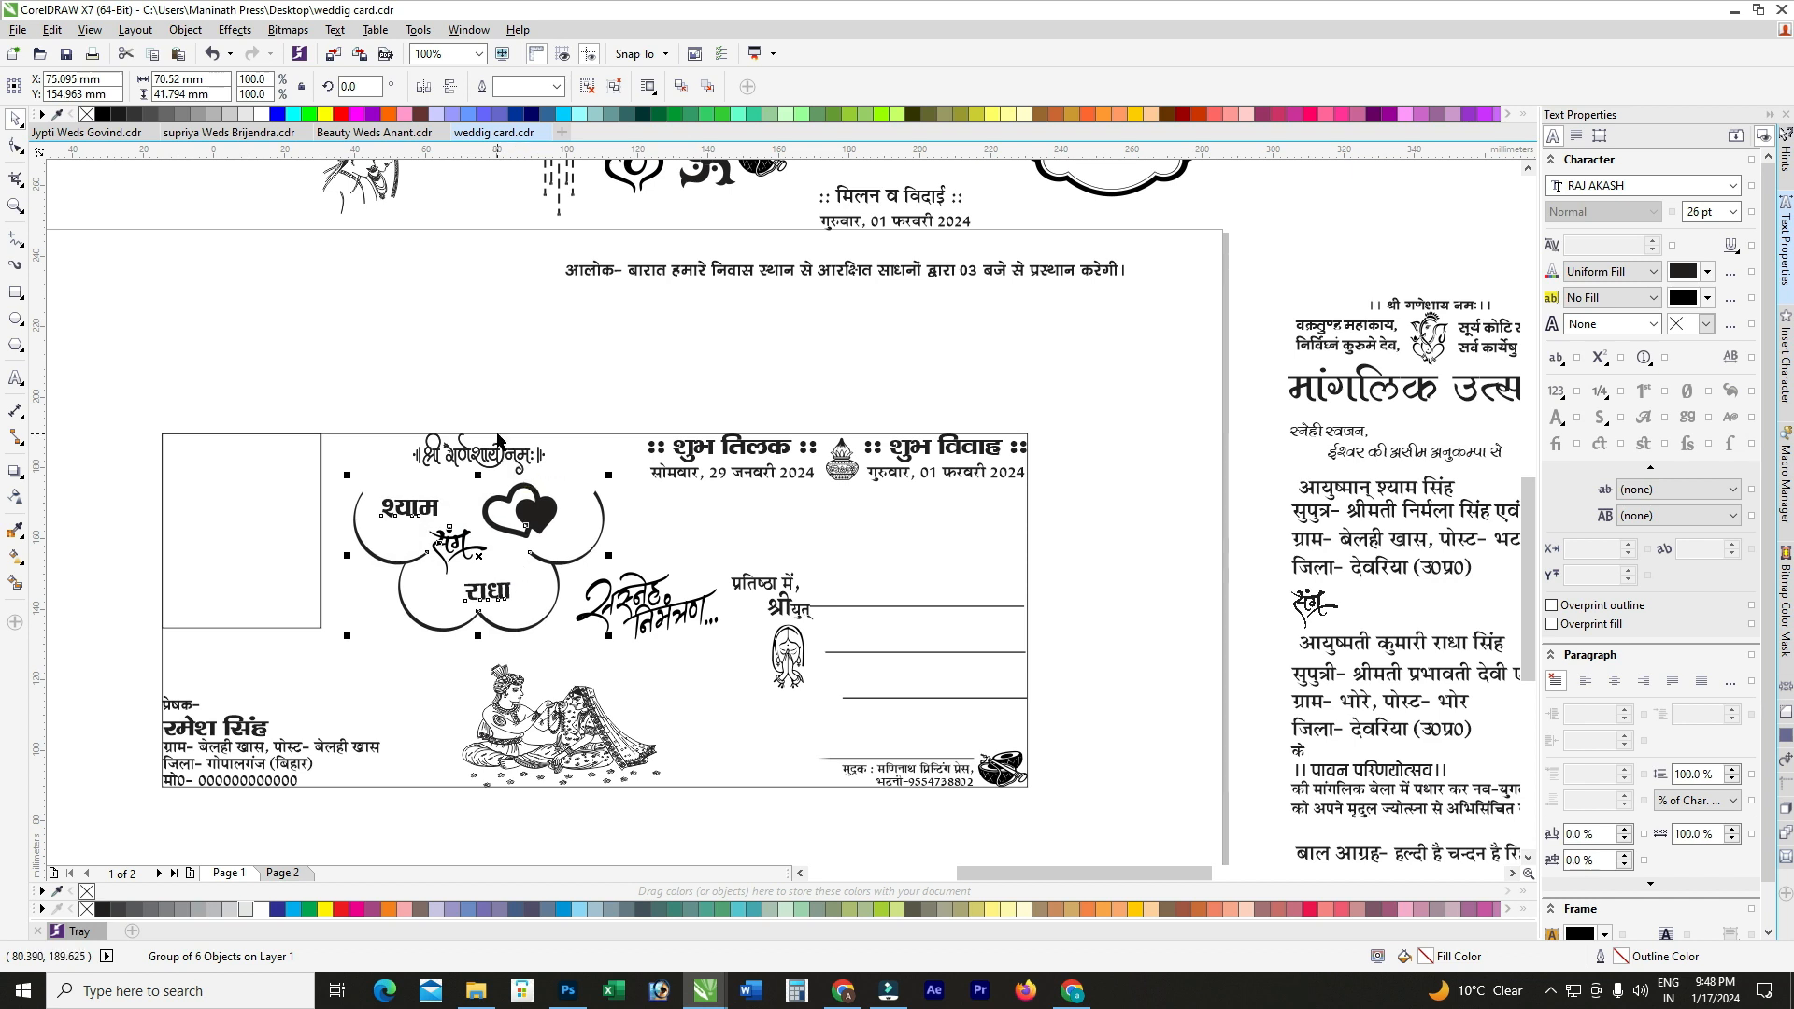
pyautogui.keyDown('shift'); pyautogui.click(493, 462); pyautogui.keyUp('shift')
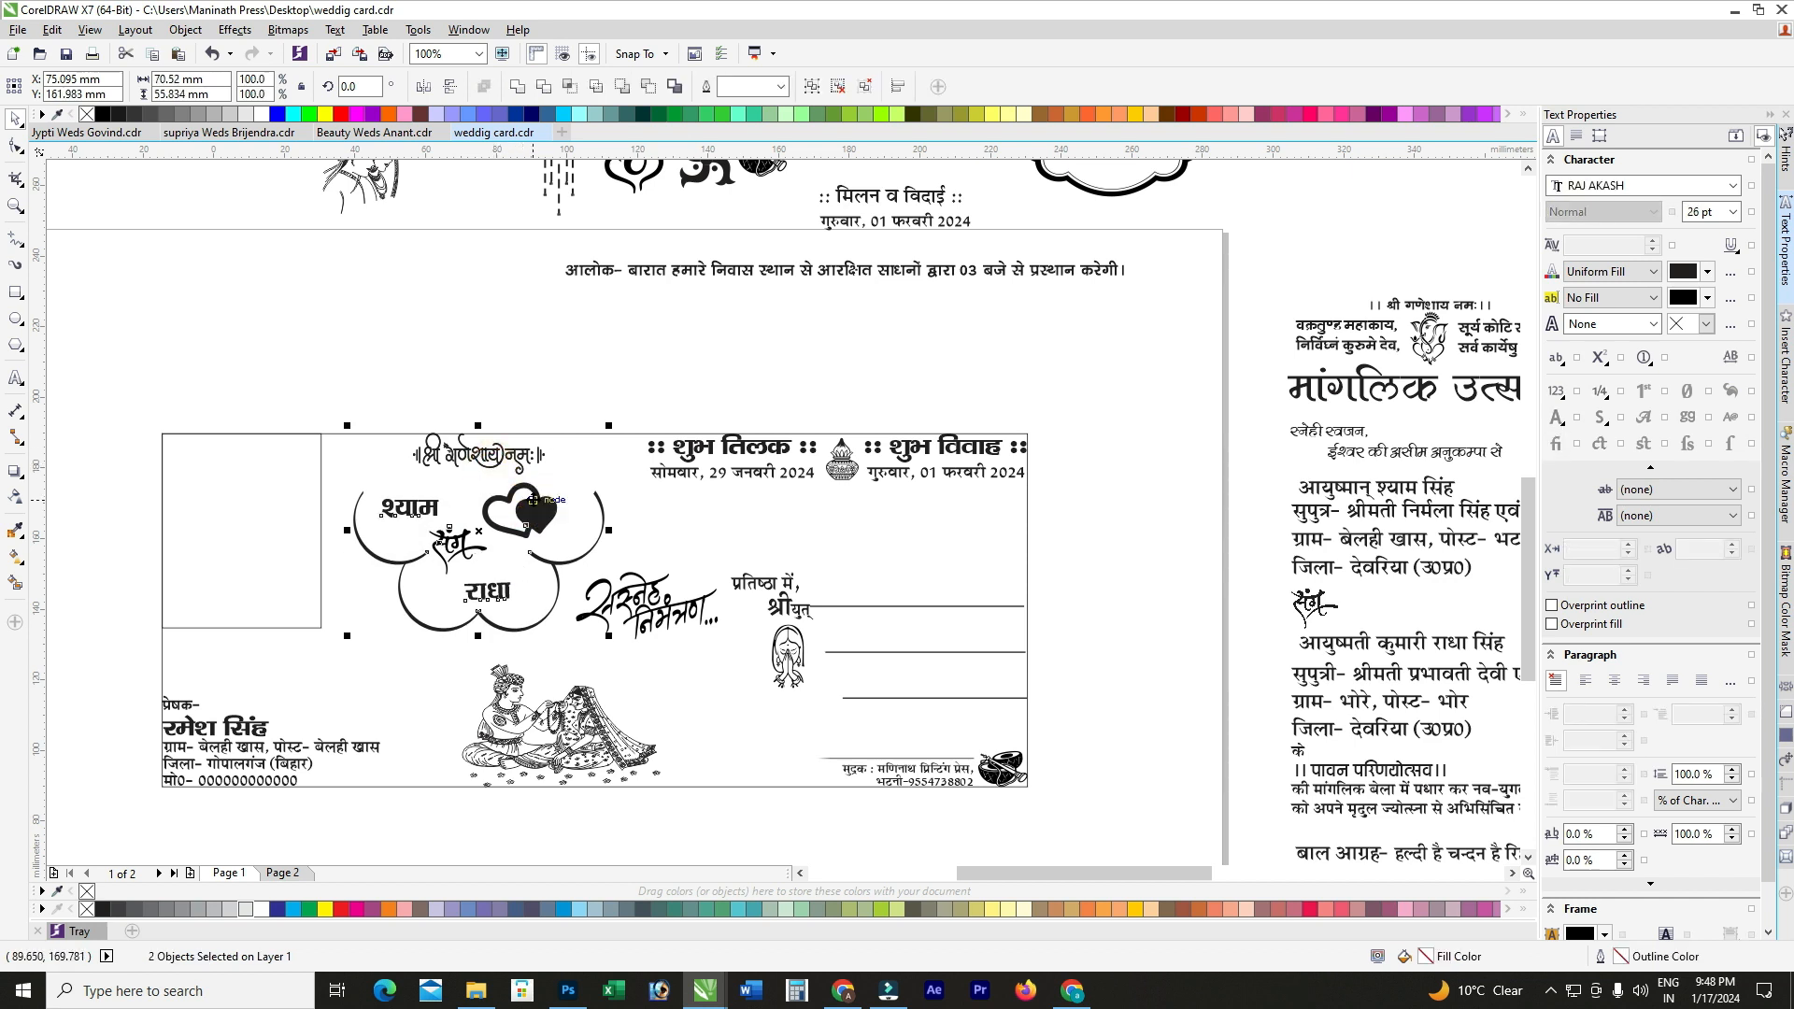
# Step: Move the horizontal ruler image down over the yellow photo
pyautogui.click(541, 360)
pyautogui.scroll(-3, 580, 447)
pyautogui.scroll(2, 803, 402)
pyautogui.moveTo(863, 376); pyautogui.dragTo(865, 605)
# Step: Nudge the ruler image slightly to the right
pyautogui.scroll(2, 873, 607)
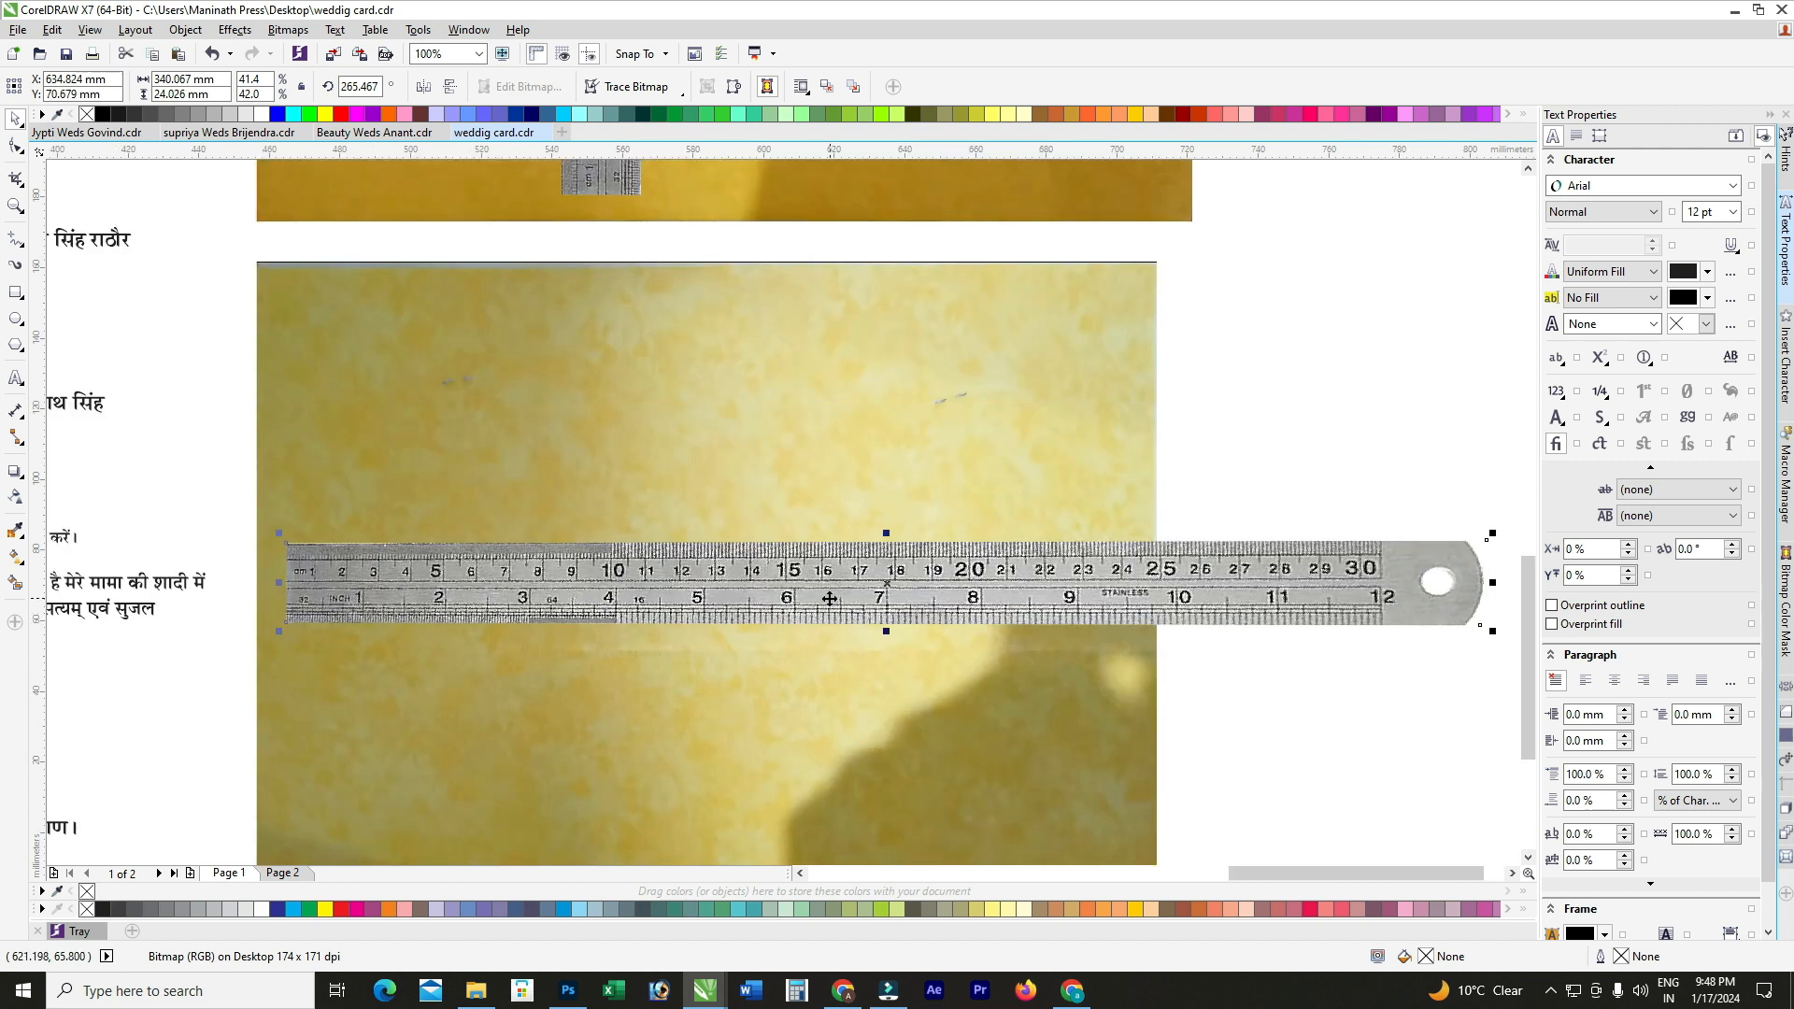
pyautogui.moveTo(531, 583); pyautogui.dragTo(538, 584)
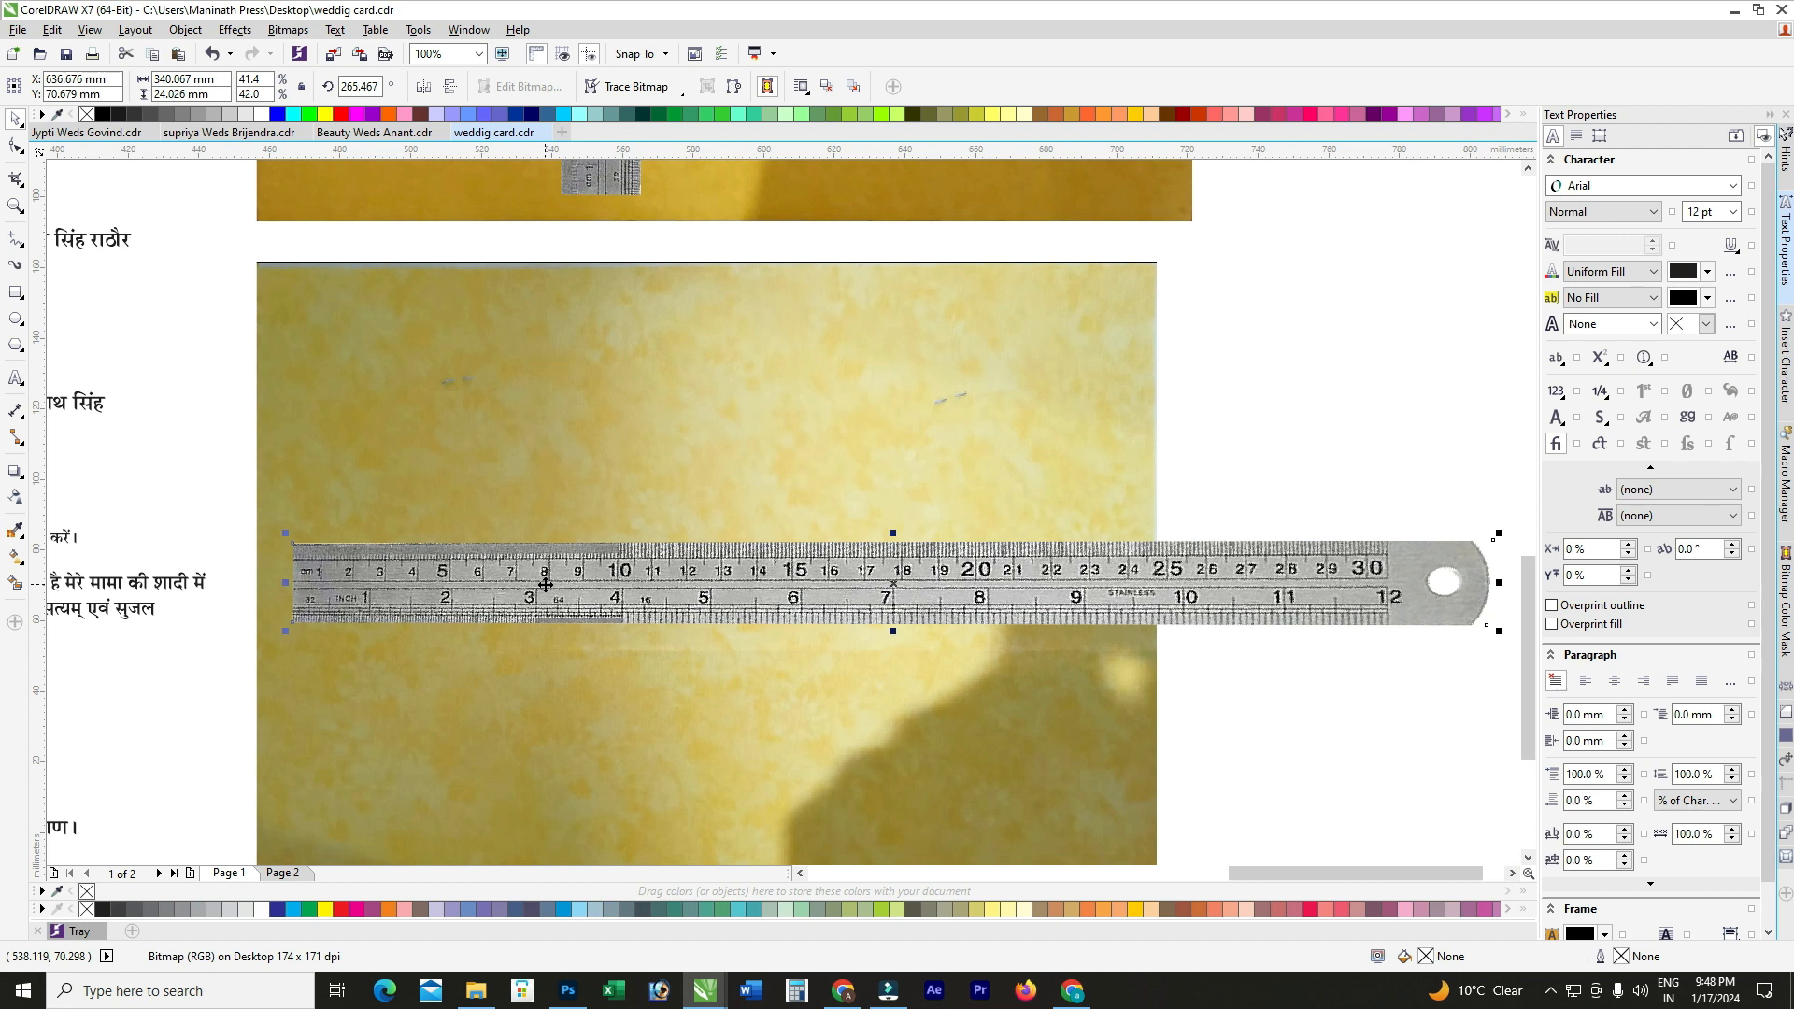
pyautogui.scroll(-2, 930, 487)
pyautogui.scroll(2, 774, 542)
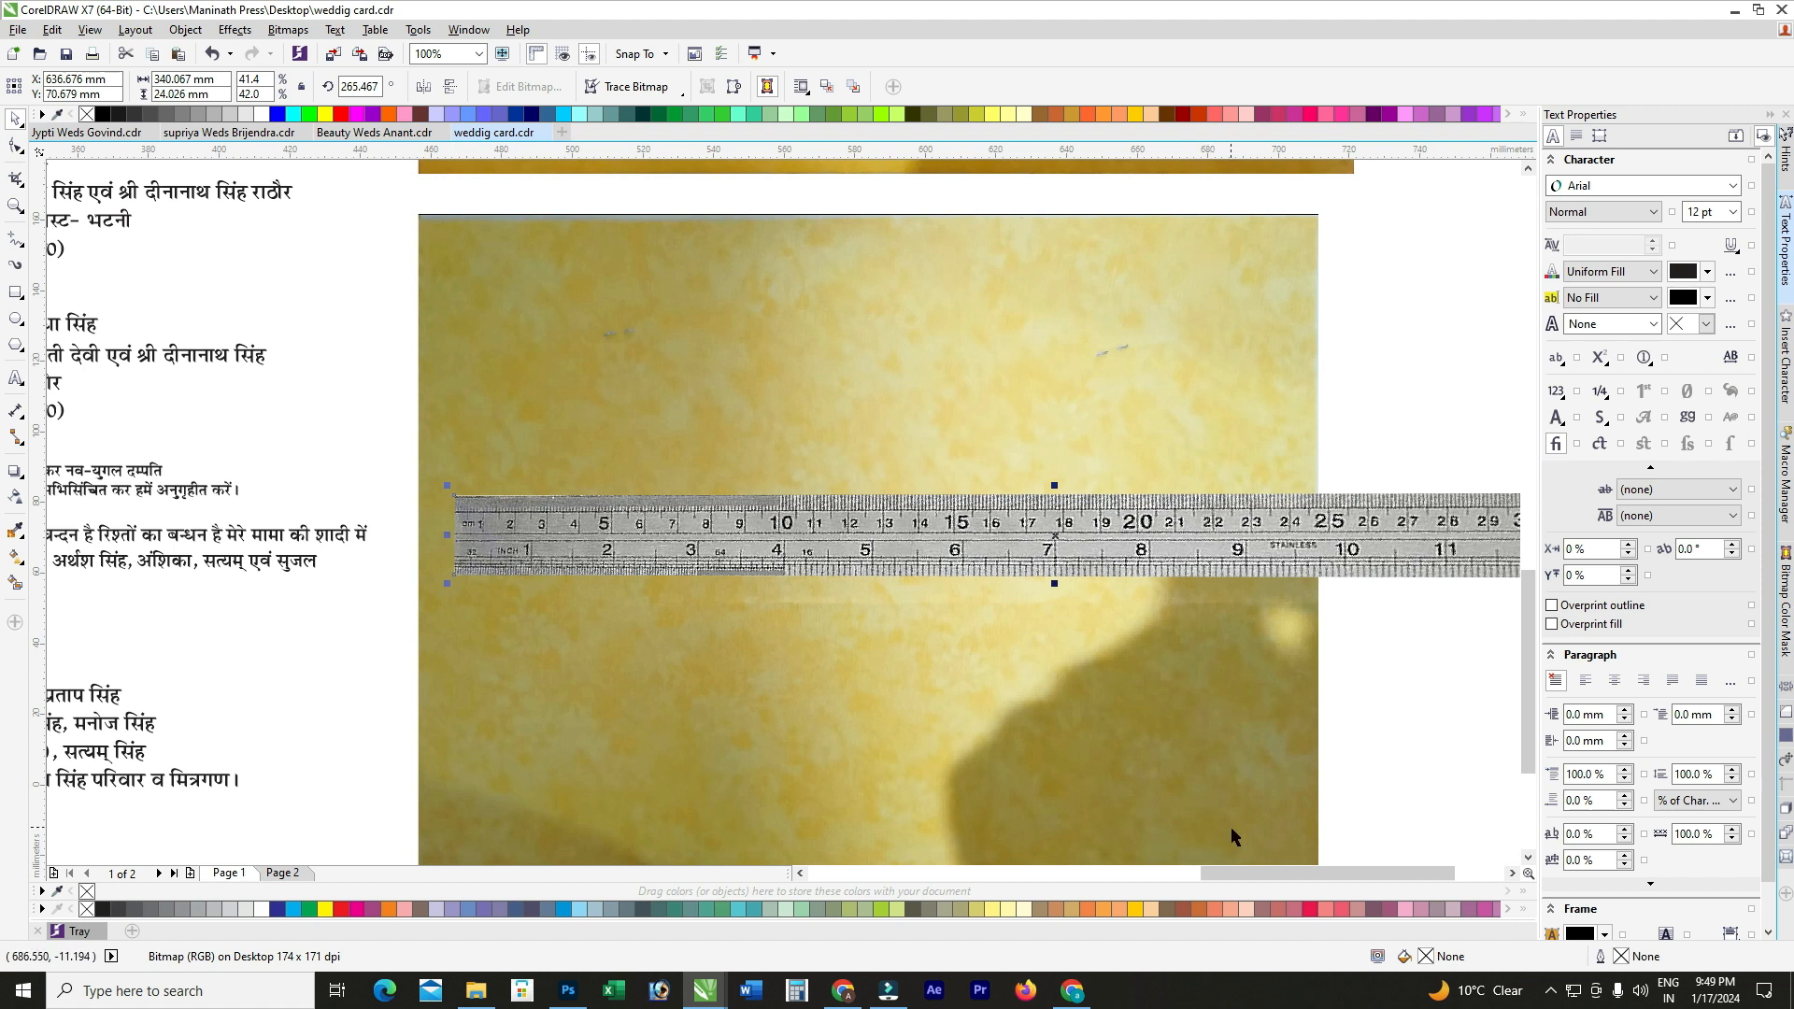
pyautogui.scroll(-2, 1051, 708)
# Step: Delete the horizontal ruler, both yellow paper photos and the vertical ruler image
pyautogui.click(1244, 645)
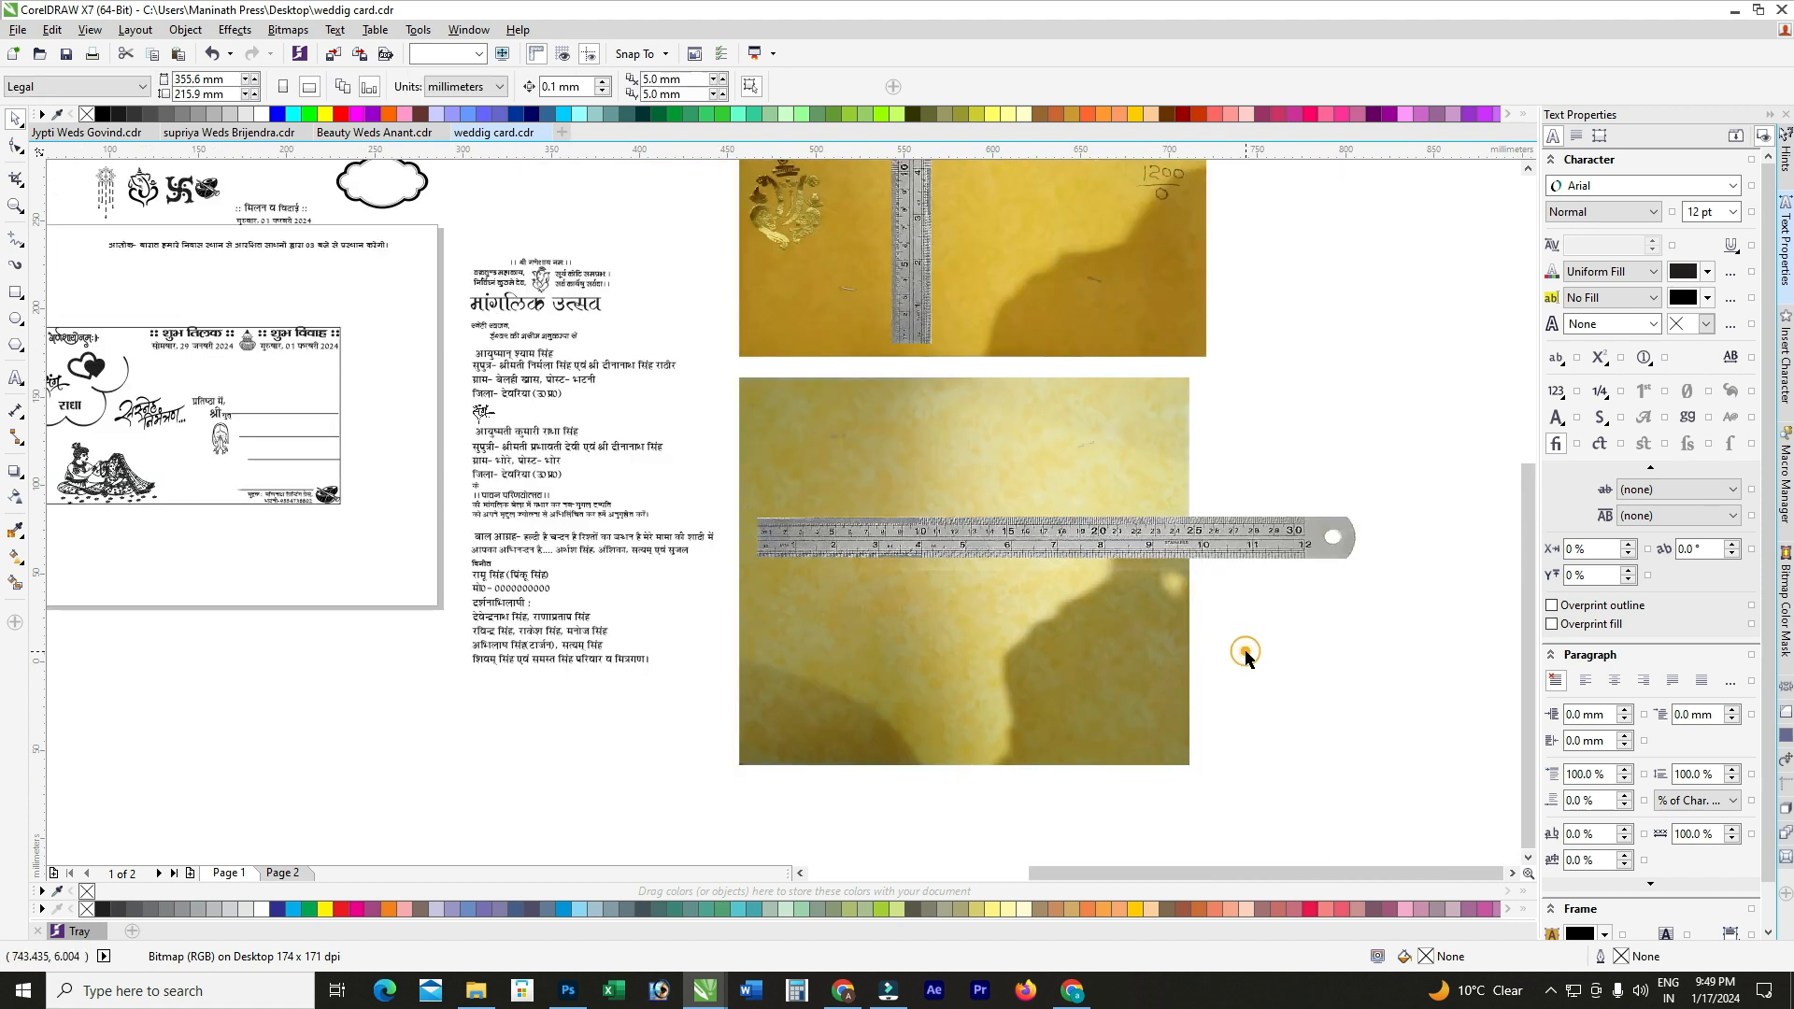
pyautogui.click(1250, 546)
pyautogui.press('Delete')
pyautogui.click(1161, 541)
pyautogui.press('Delete')
pyautogui.click(1018, 290)
pyautogui.press('Delete')
pyautogui.click(921, 297)
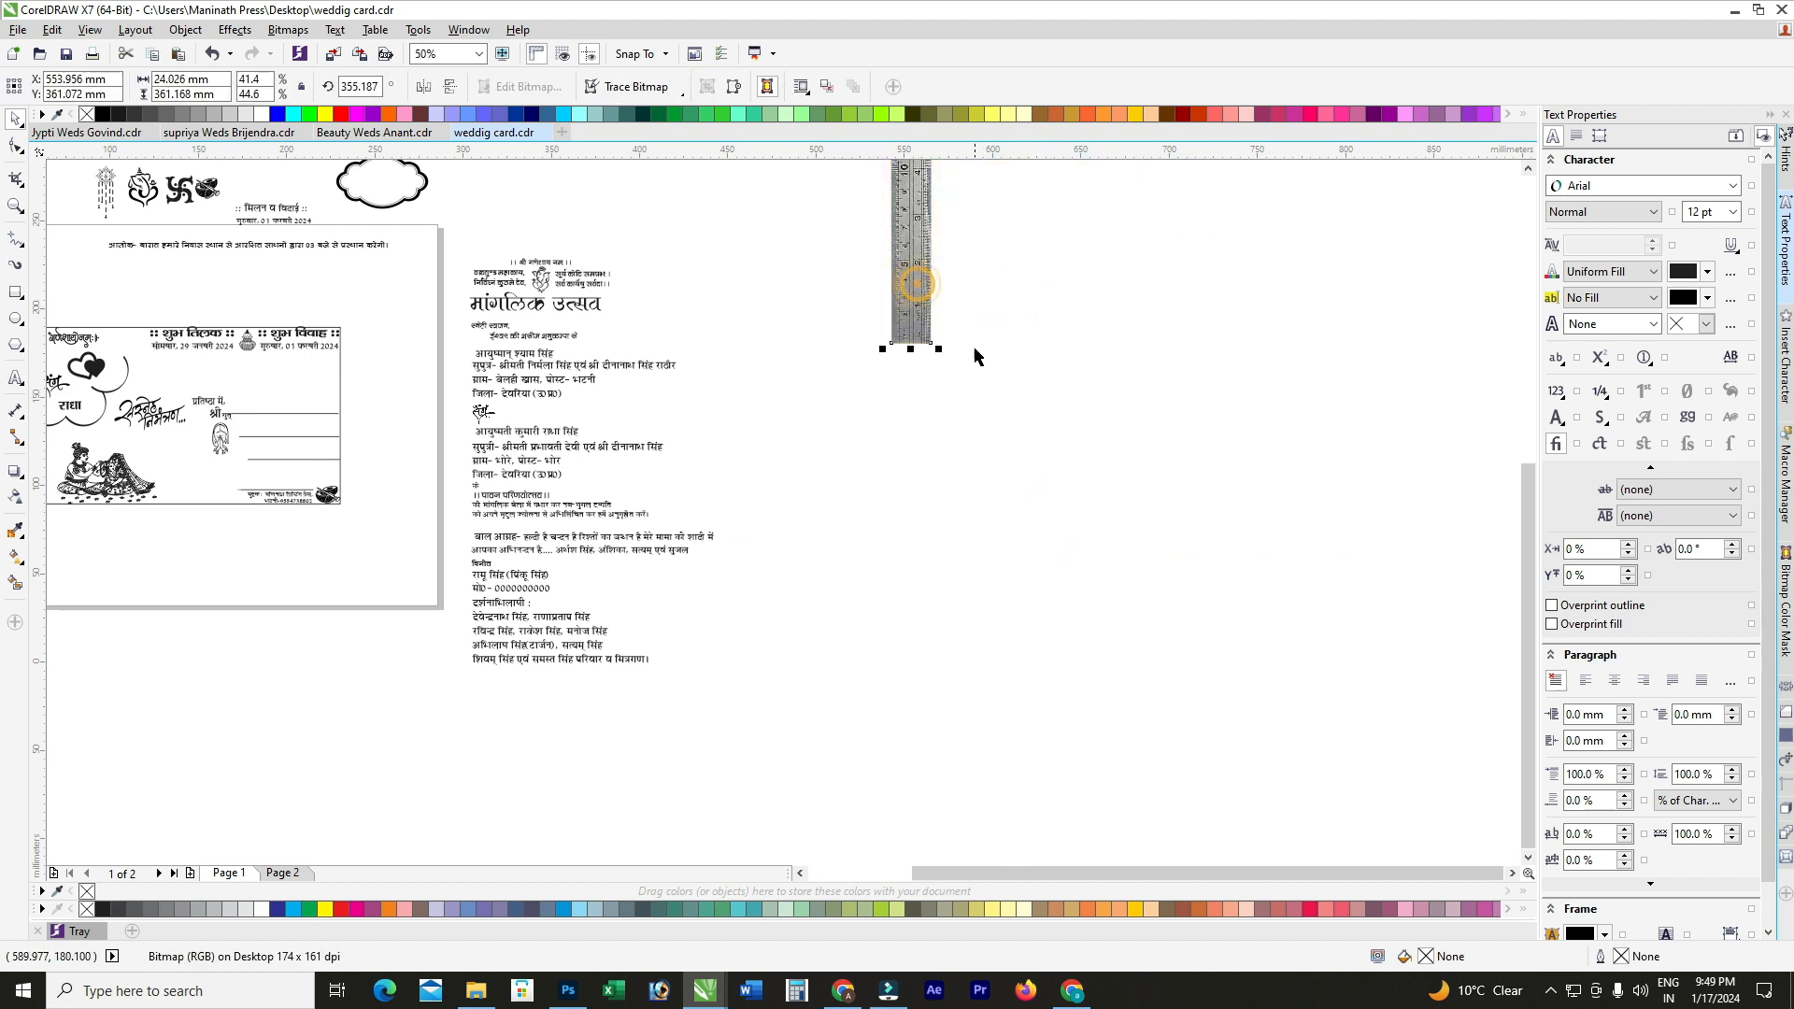
pyautogui.press('Delete')
pyautogui.scroll(-2, 973, 352)
pyautogui.scroll(1, 540, 355)
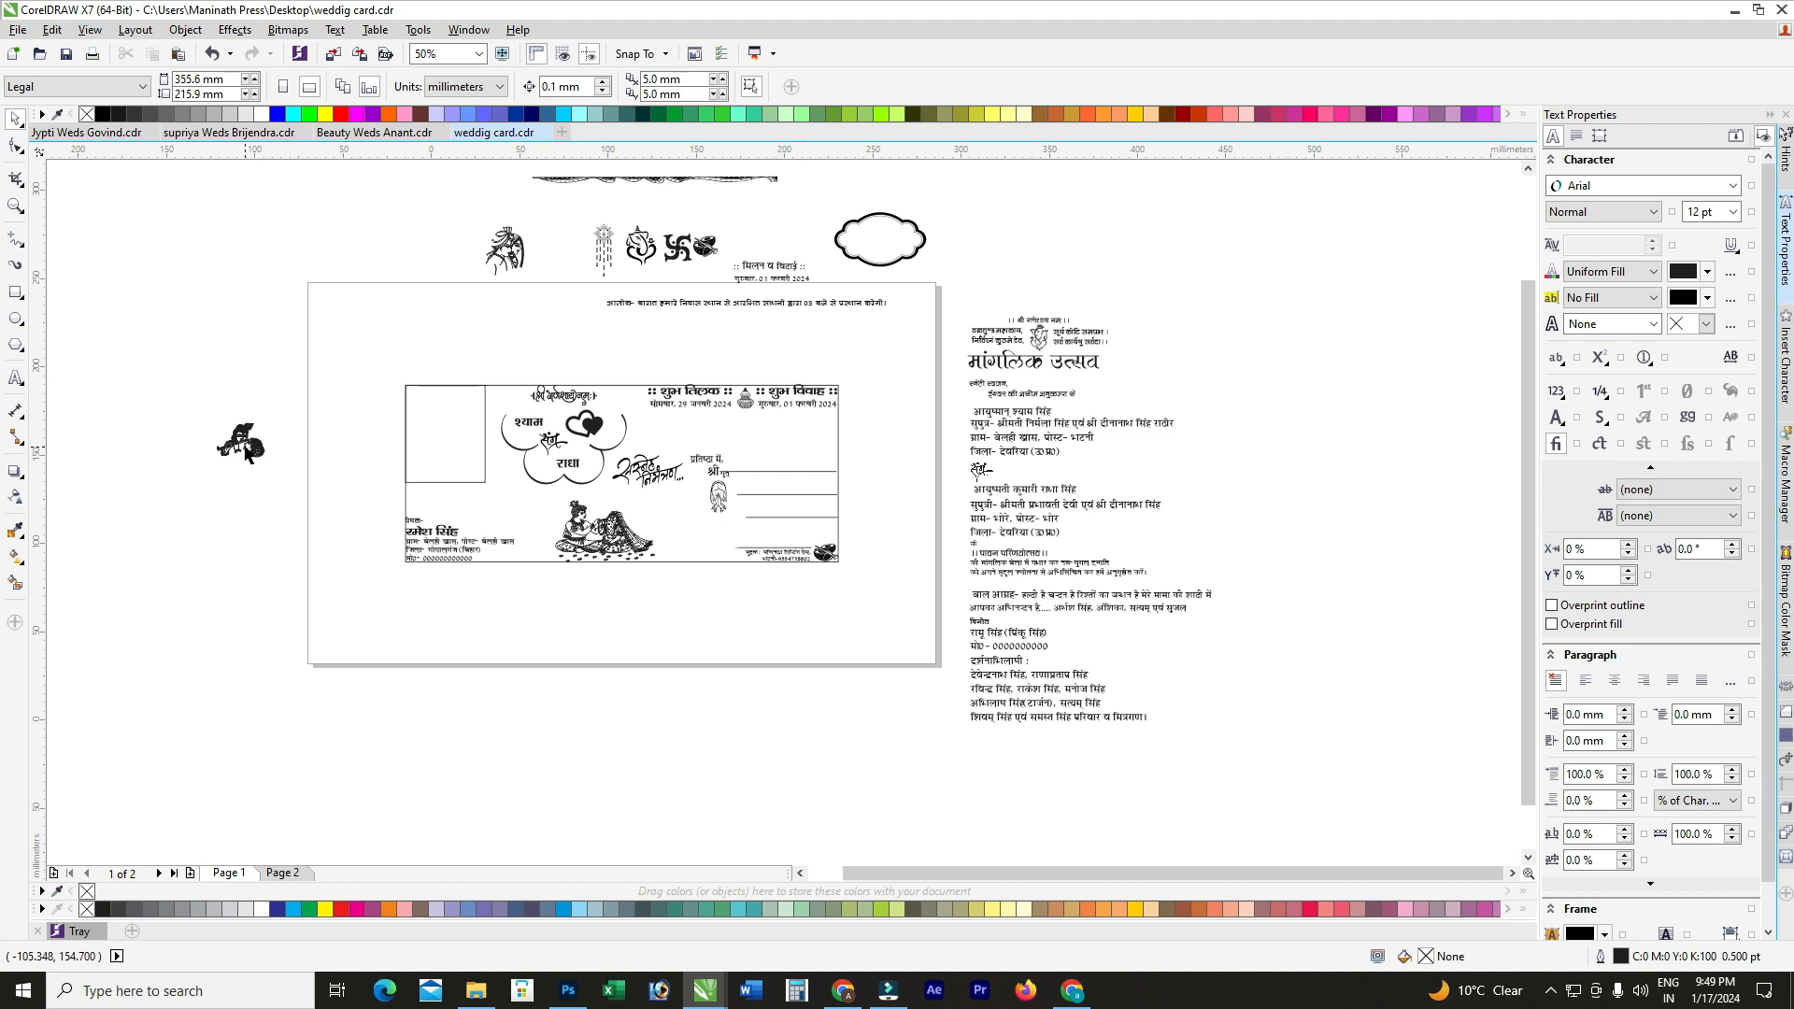
# Step: Place a shrunken Krishna flute image at the card's upper right and lower the address block
pyautogui.scroll(1, 264, 458)
pyautogui.moveTo(247, 454); pyautogui.dragTo(1333, 445)
pyautogui.moveTo(1060, 518); pyautogui.dragTo(1163, 446)
pyautogui.click(1202, 504)
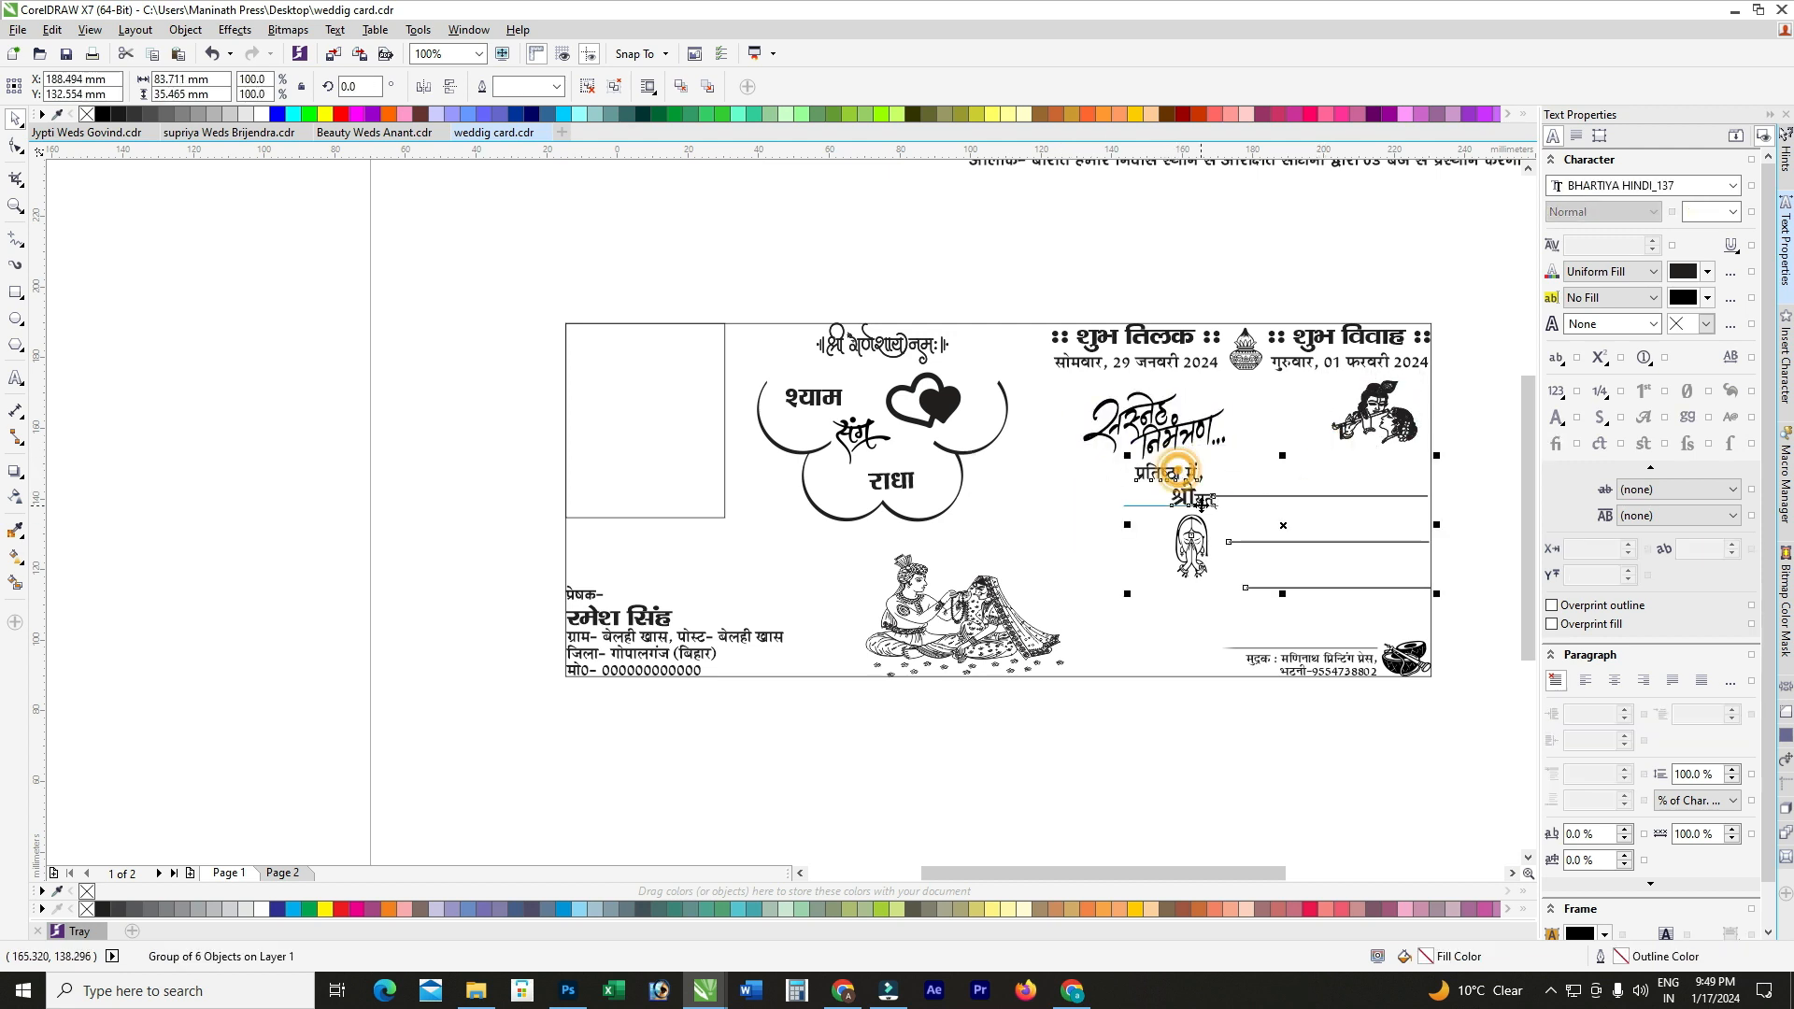
pyautogui.moveTo(1202, 505); pyautogui.dragTo(1202, 514)
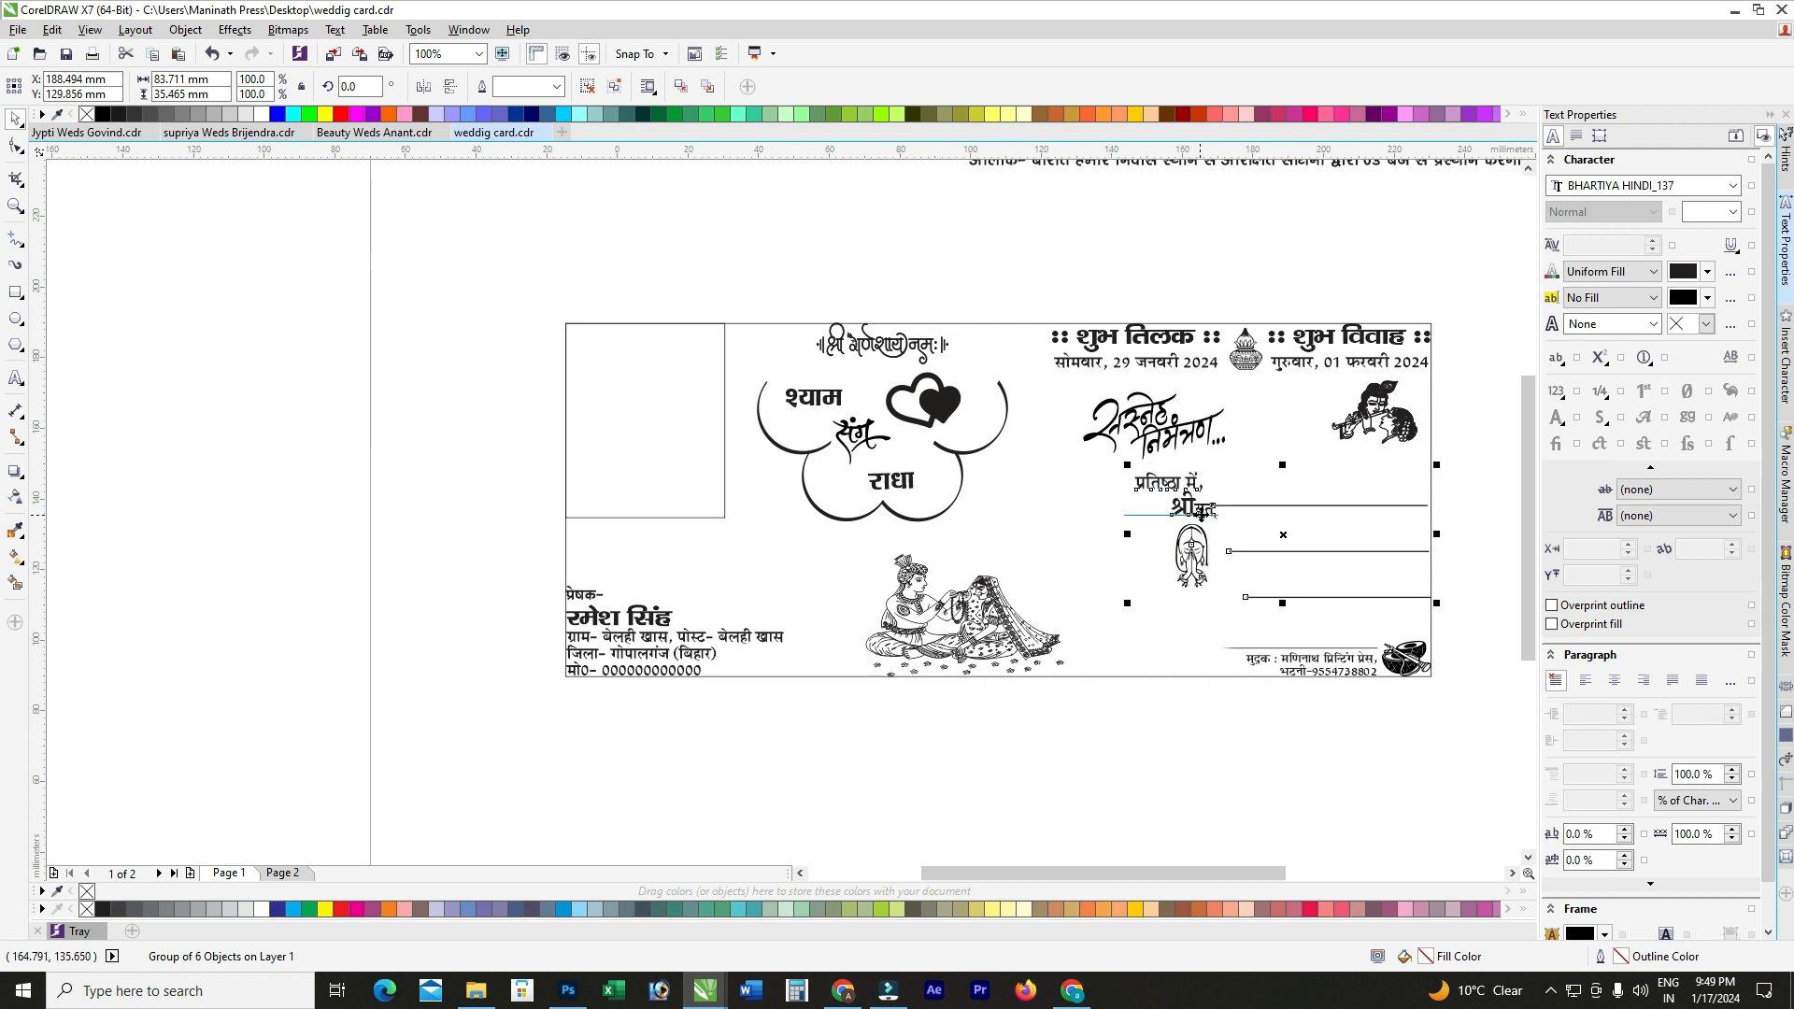
pyautogui.press('Down')
pyautogui.press('Down')
pyautogui.press('Down')
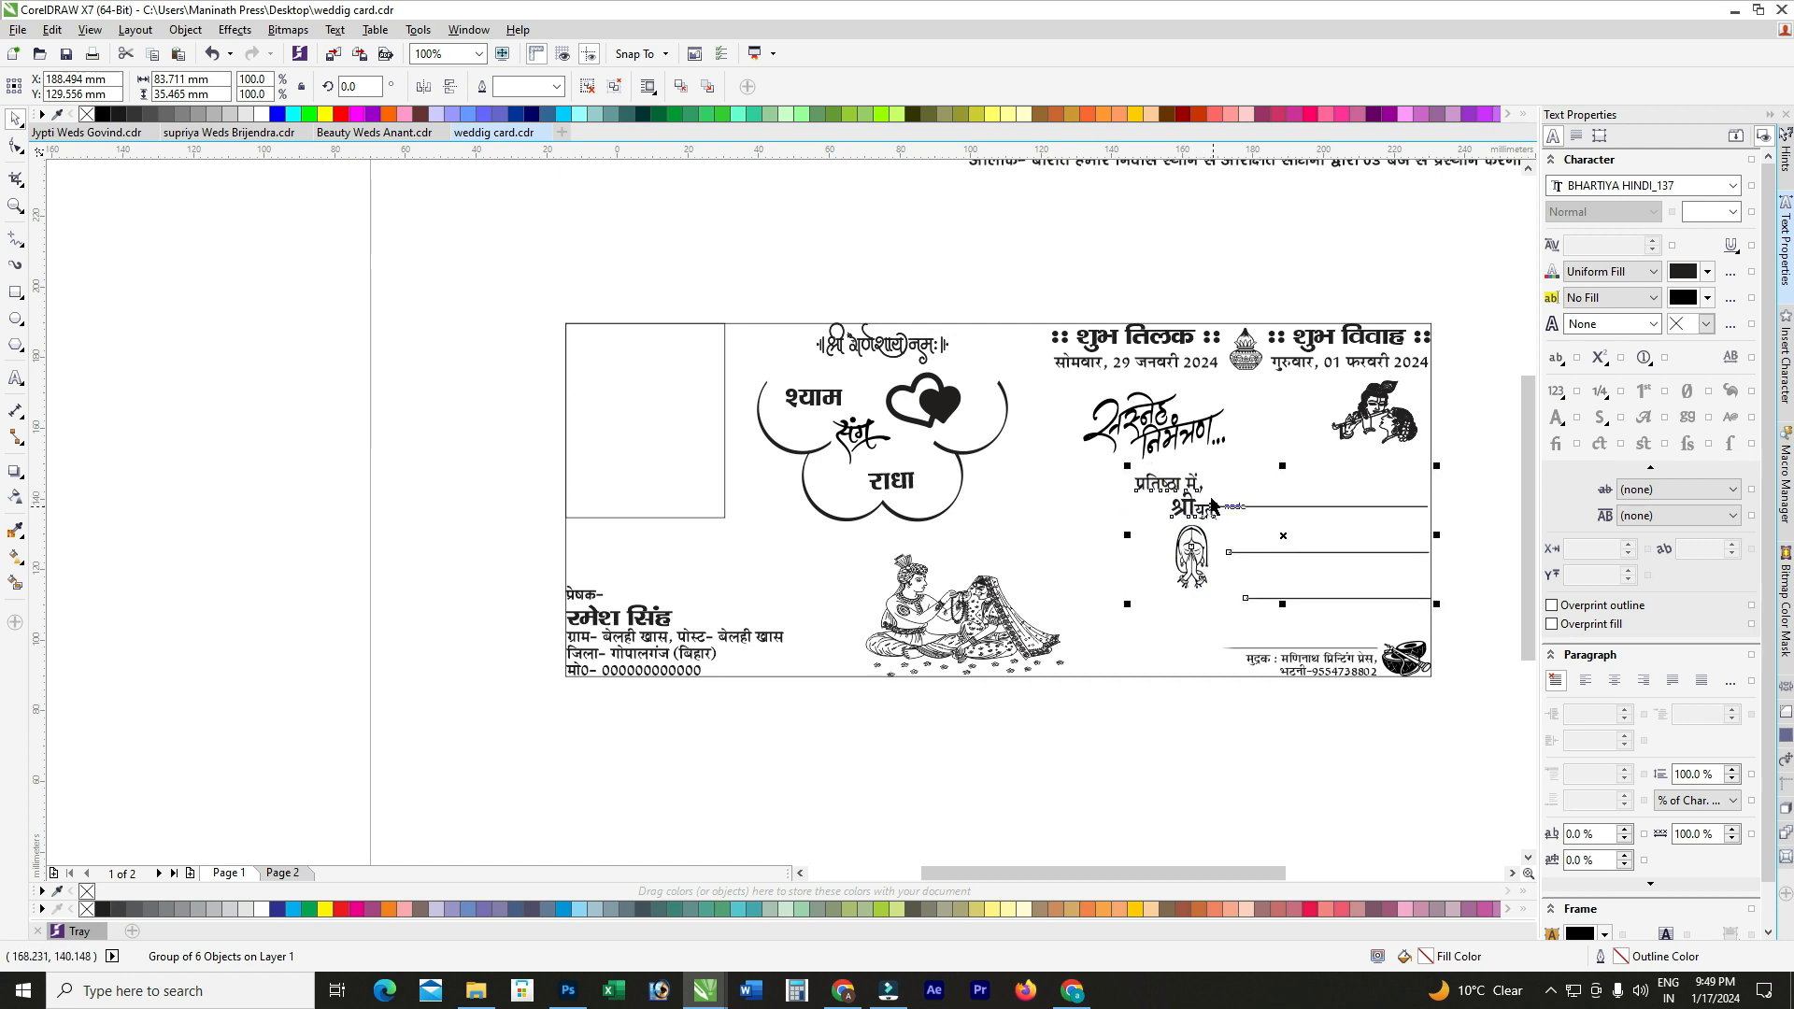
# Step: Undo those card-front changes with Ctrl+Z and go to Page 2
pyautogui.scroll(-1, 945, 454)
pyautogui.scroll(1, 1143, 458)
pyautogui.hotkey('ctrl', 'z')
pyautogui.hotkey('ctrl', 'z')
pyautogui.hotkey('ctrl', 'z')
pyautogui.hotkey('ctrl', 'z')
pyautogui.hotkey('ctrl', 'z')
pyautogui.hotkey('ctrl', 'z')
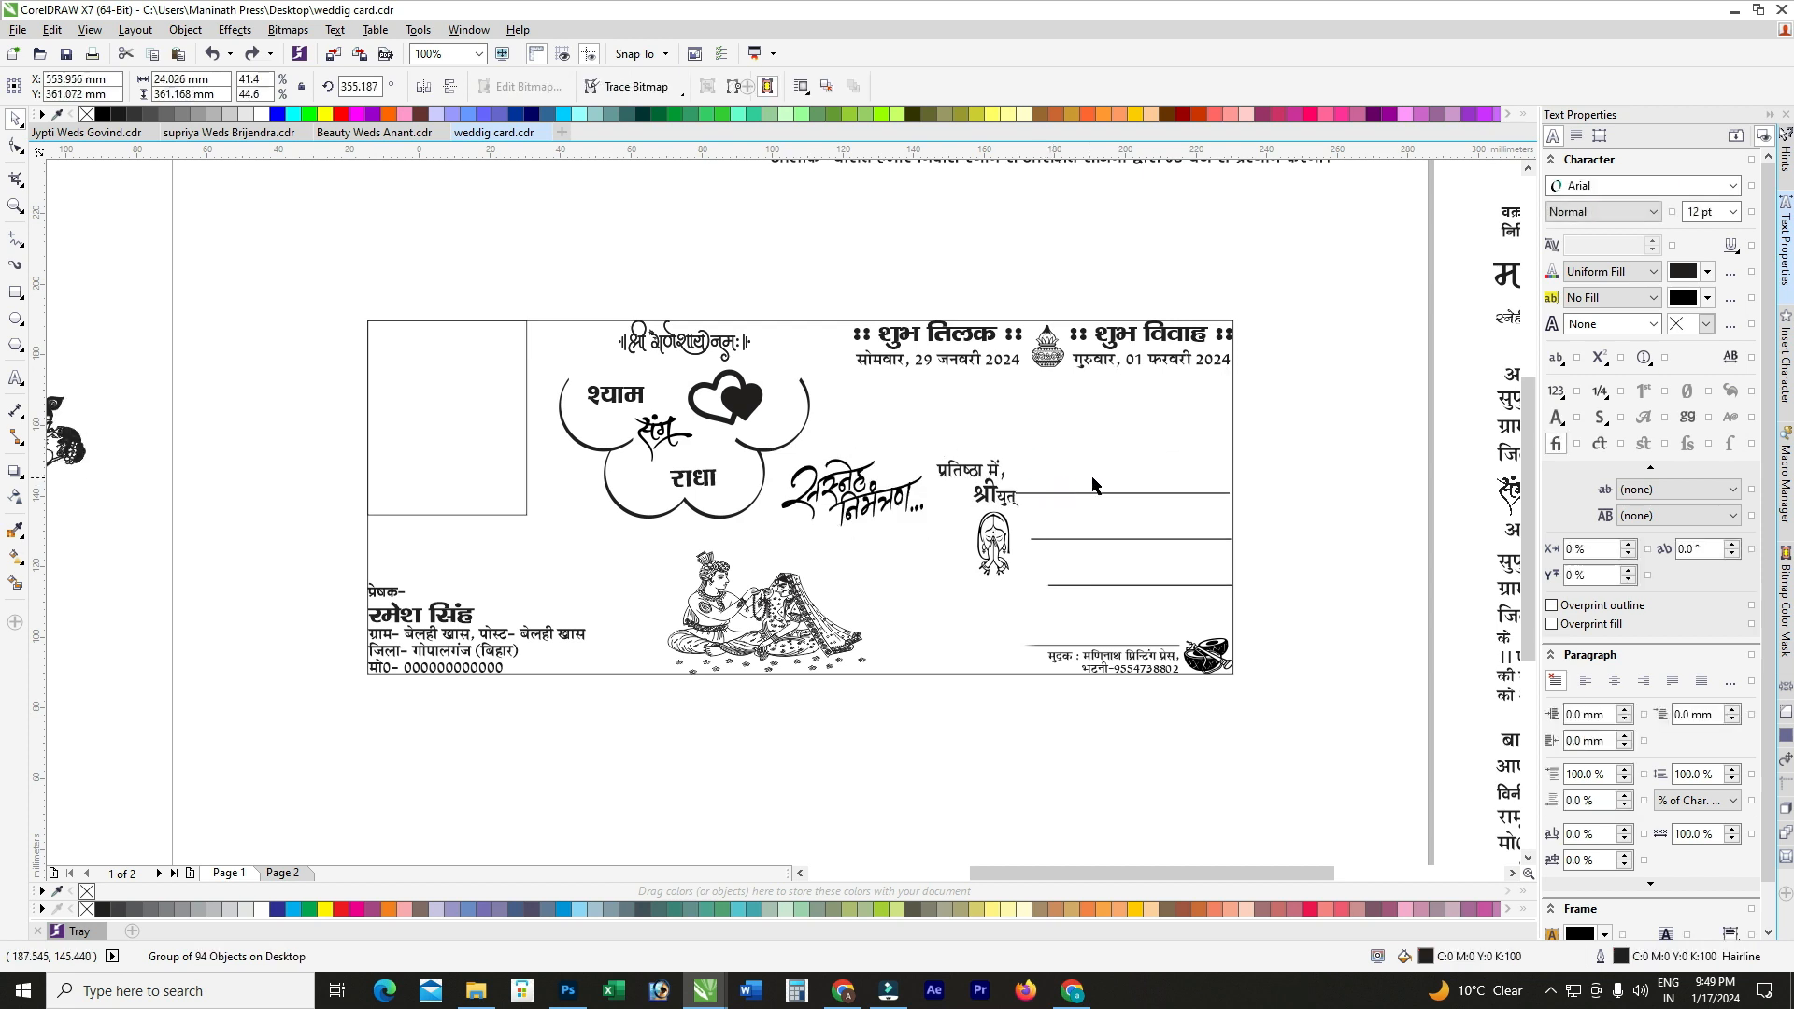
pyautogui.scroll(-1, 970, 411)
pyautogui.scroll(1, 1108, 359)
pyautogui.moveTo(1156, 338); pyautogui.dragTo(803, 405)
pyautogui.scroll(-1, 951, 412)
pyautogui.press('pagedown')
pyautogui.scroll(-1, 763, 476)
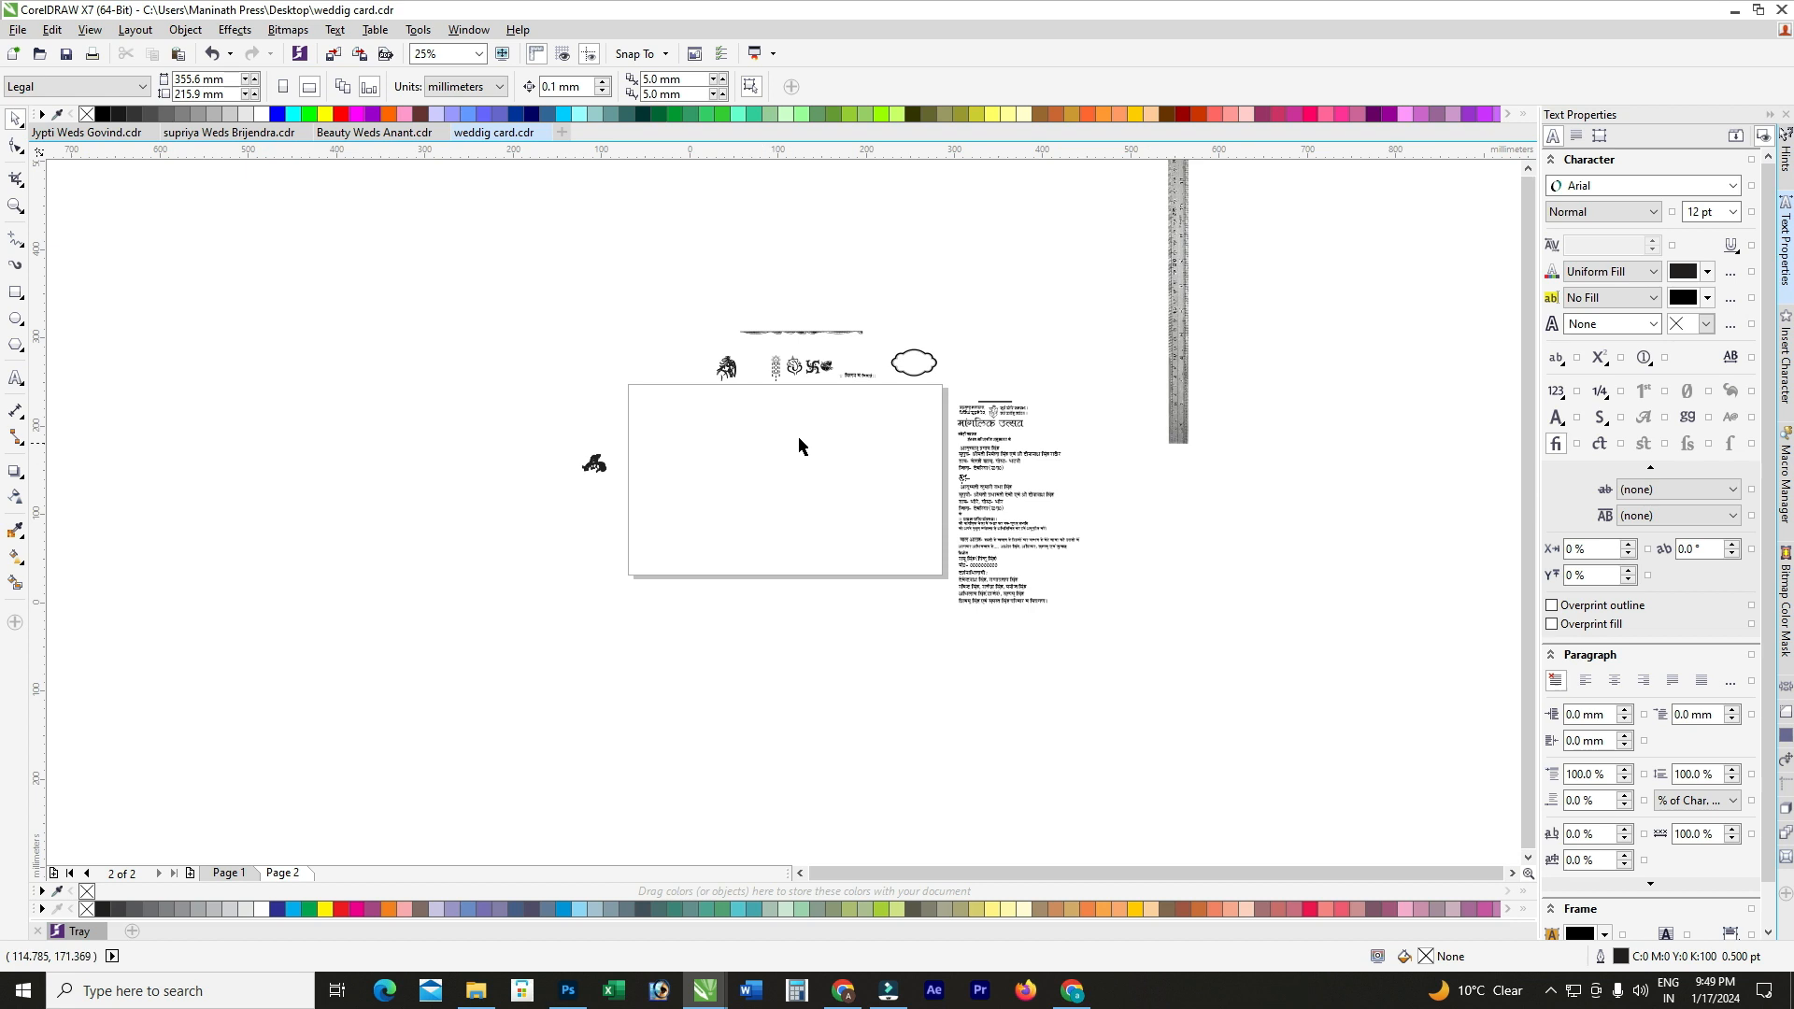
# Step: Undo the garland's earlier rotation and rotate it to lie horizontally
pyautogui.scroll(1, 809, 409)
pyautogui.click(801, 427)
pyautogui.scroll(-1, 792, 347)
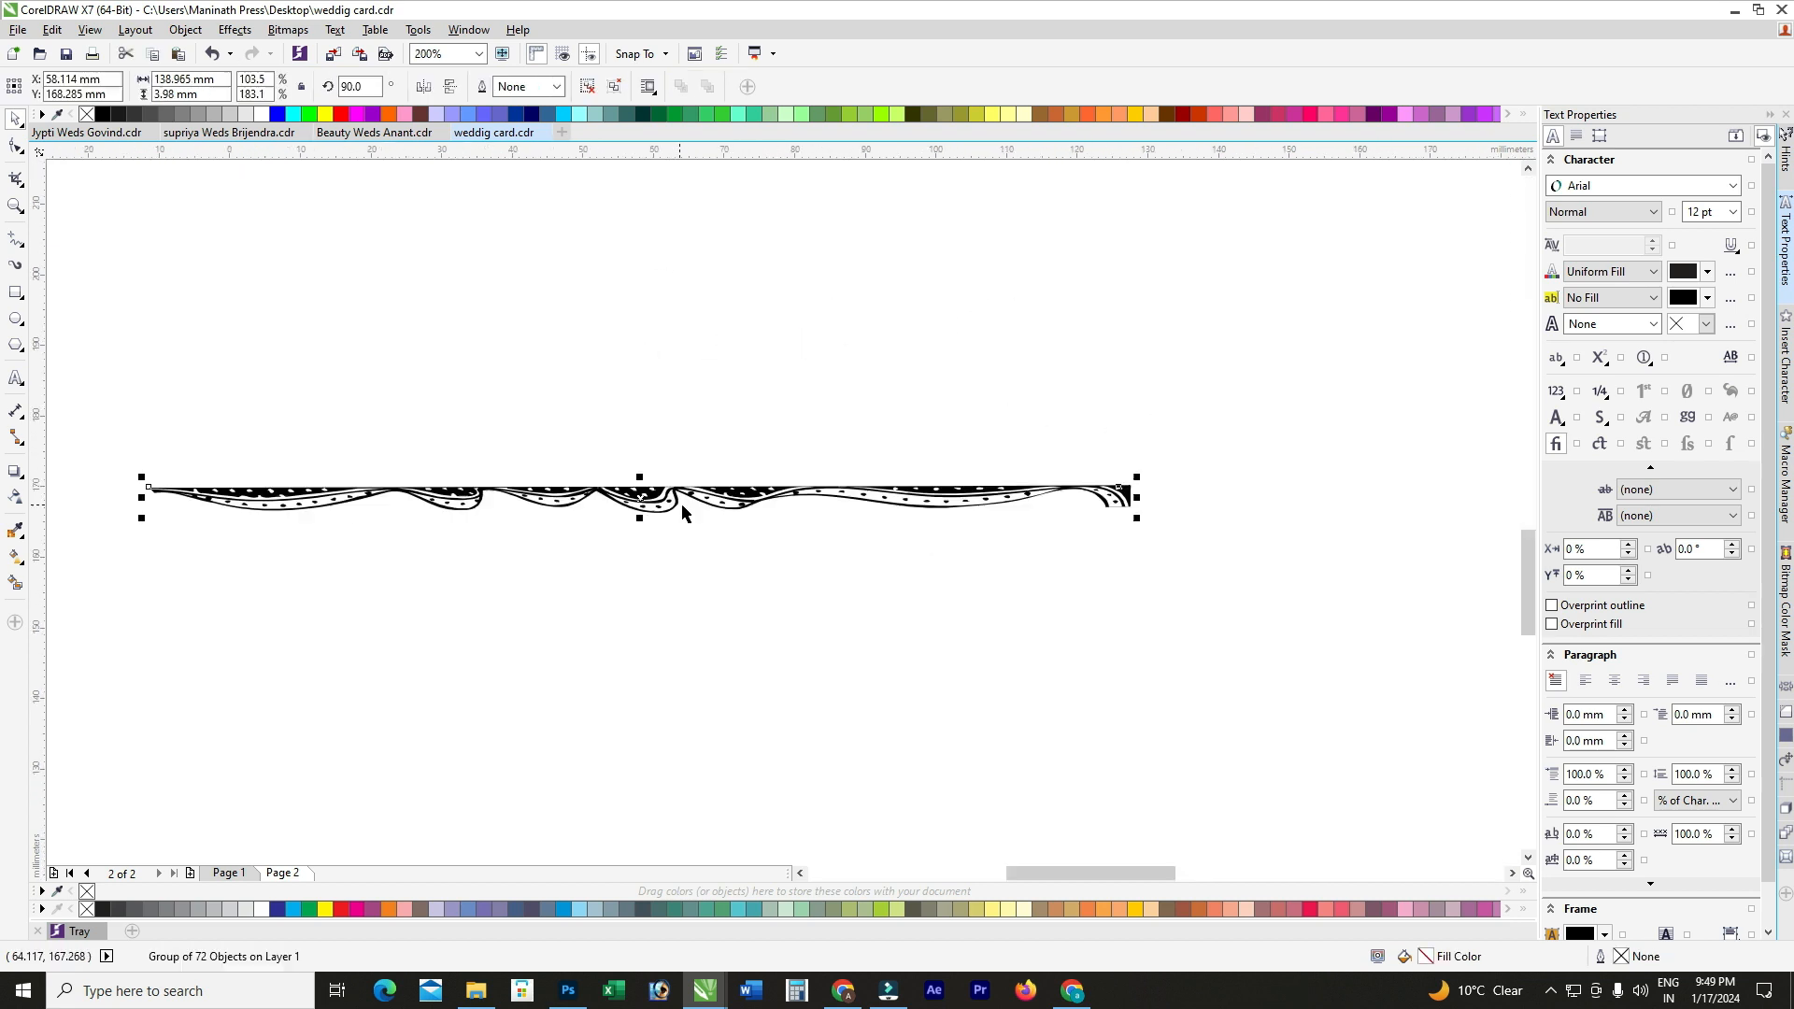
pyautogui.scroll(-1, 675, 464)
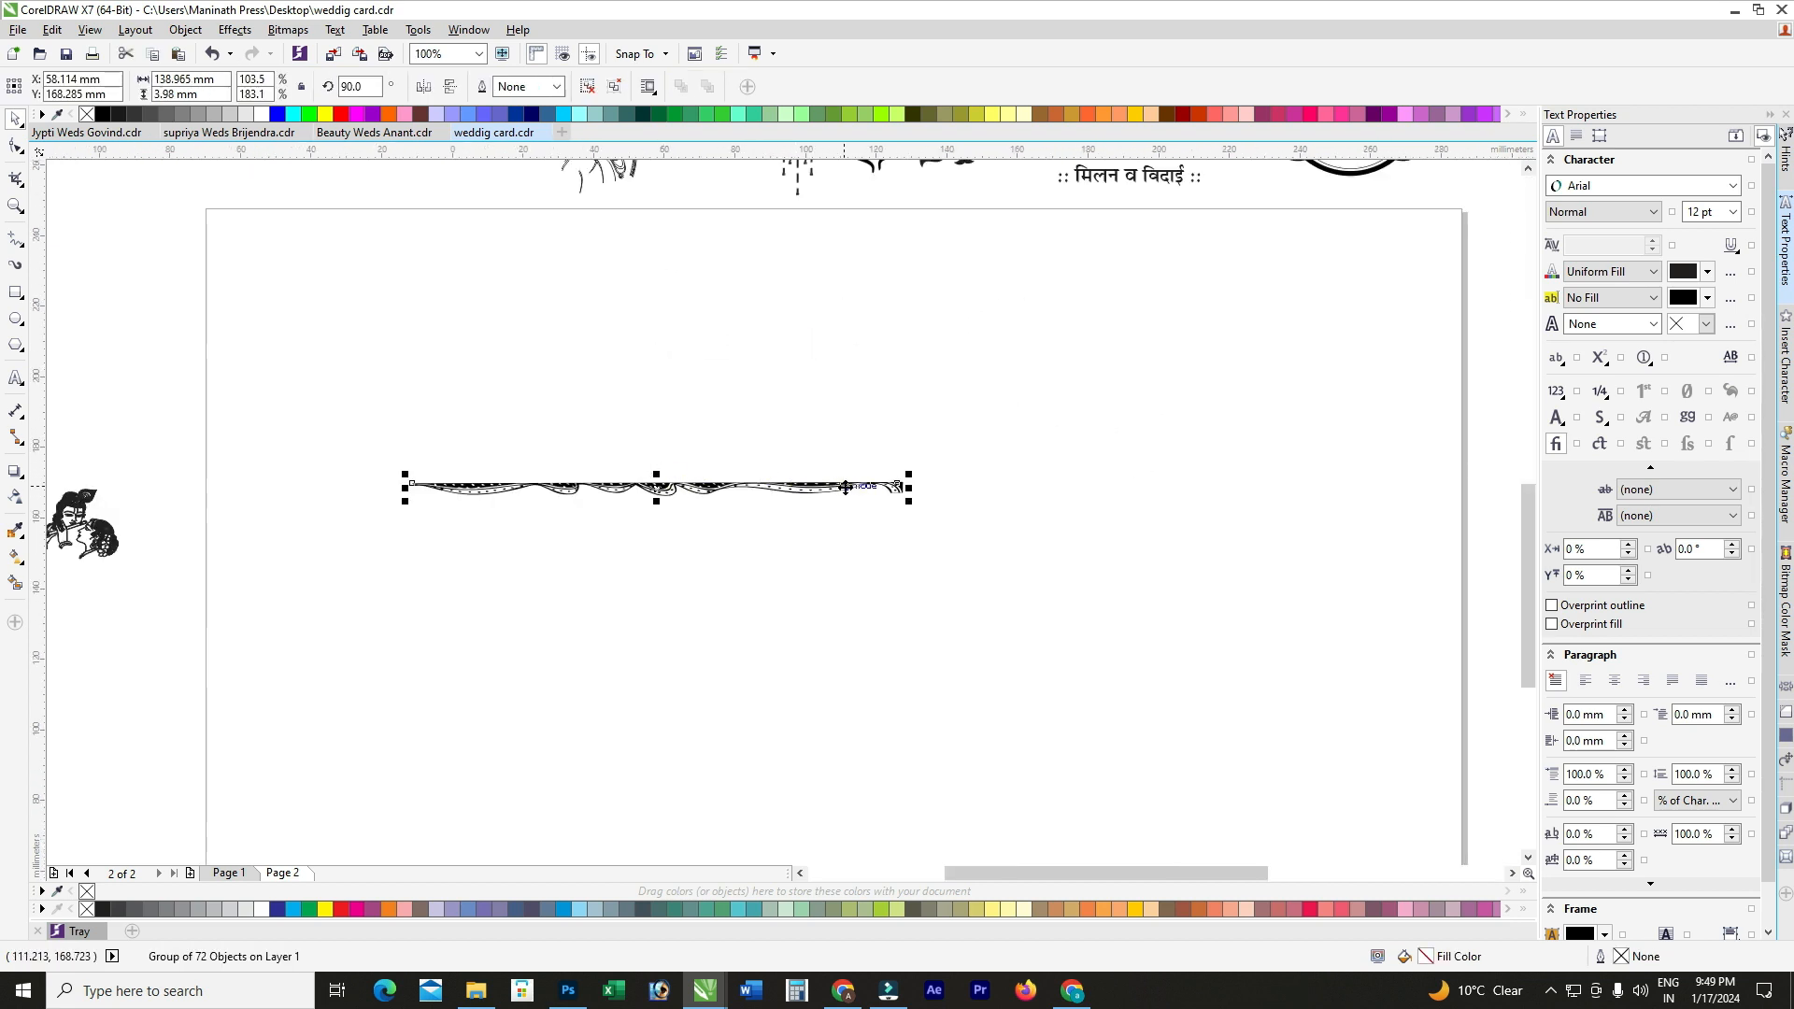
pyautogui.hotkey('ctrl', 'z')
pyautogui.click(659, 447)
pyautogui.moveTo(669, 352); pyautogui.dragTo(564, 484)
# Step: Draw a 153.458 mm-wide rectangle around the garland border strip
pyautogui.click(691, 399)
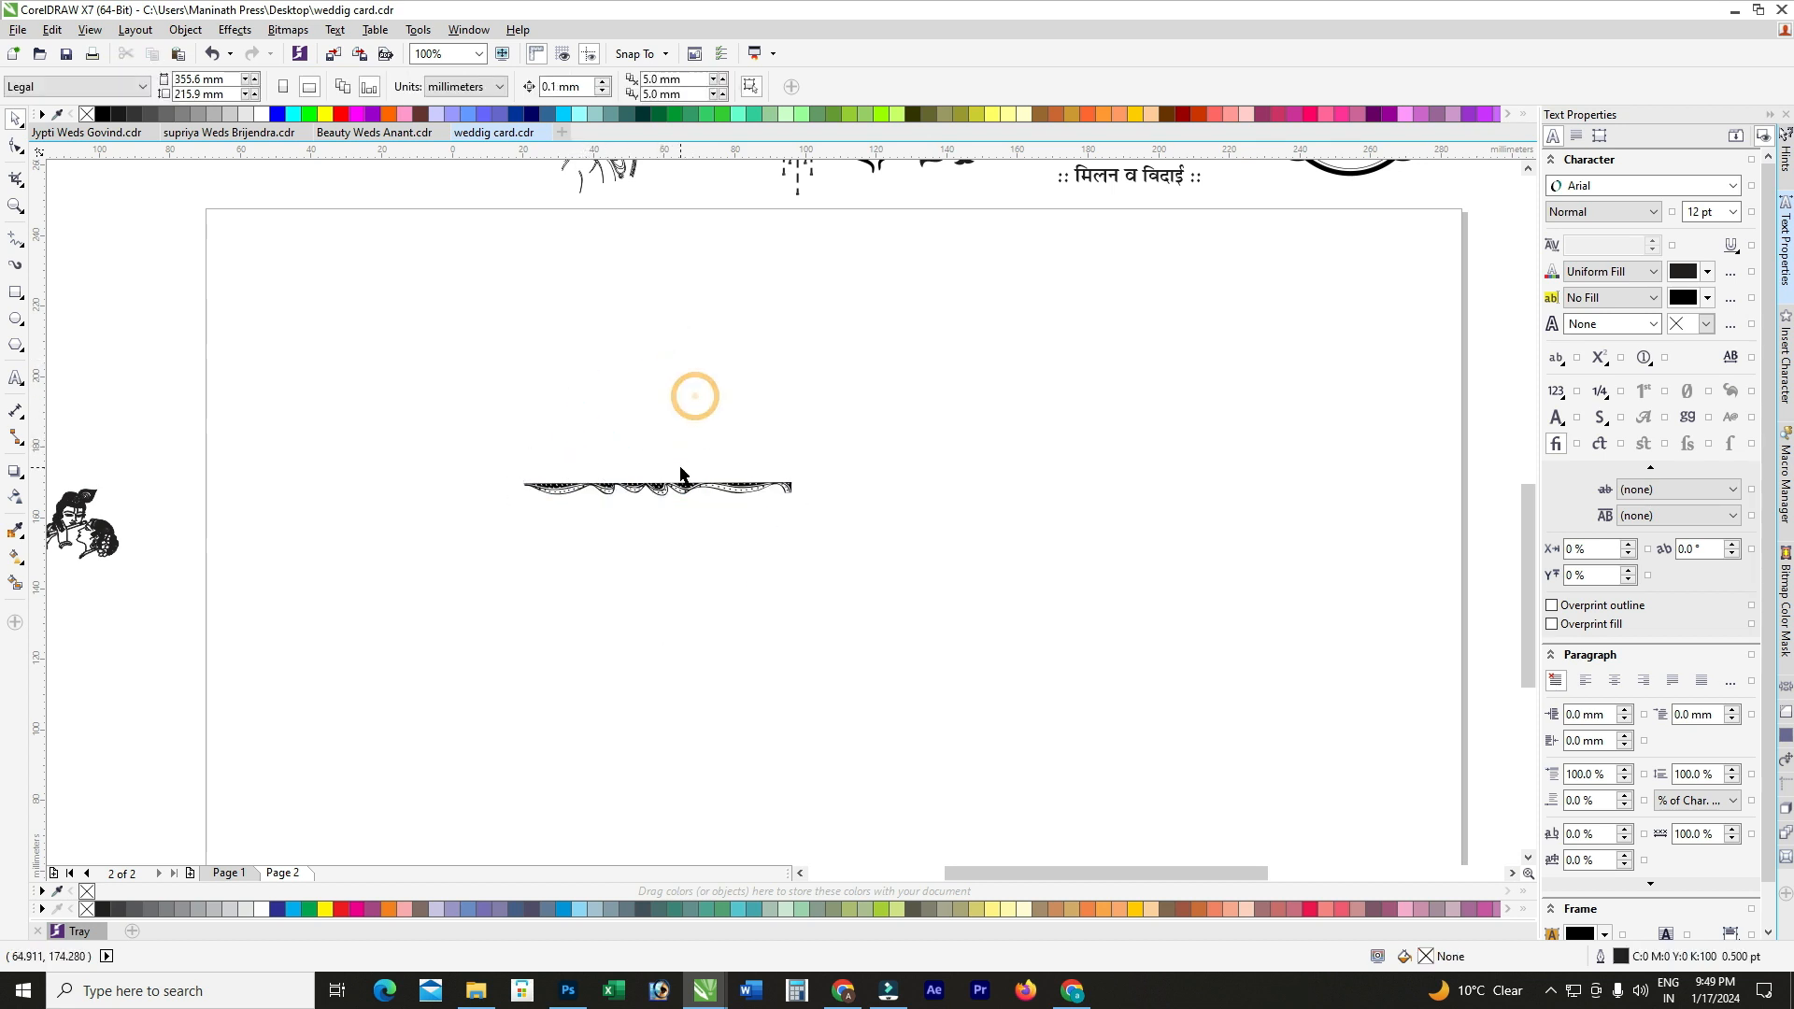
pyautogui.click(14, 295)
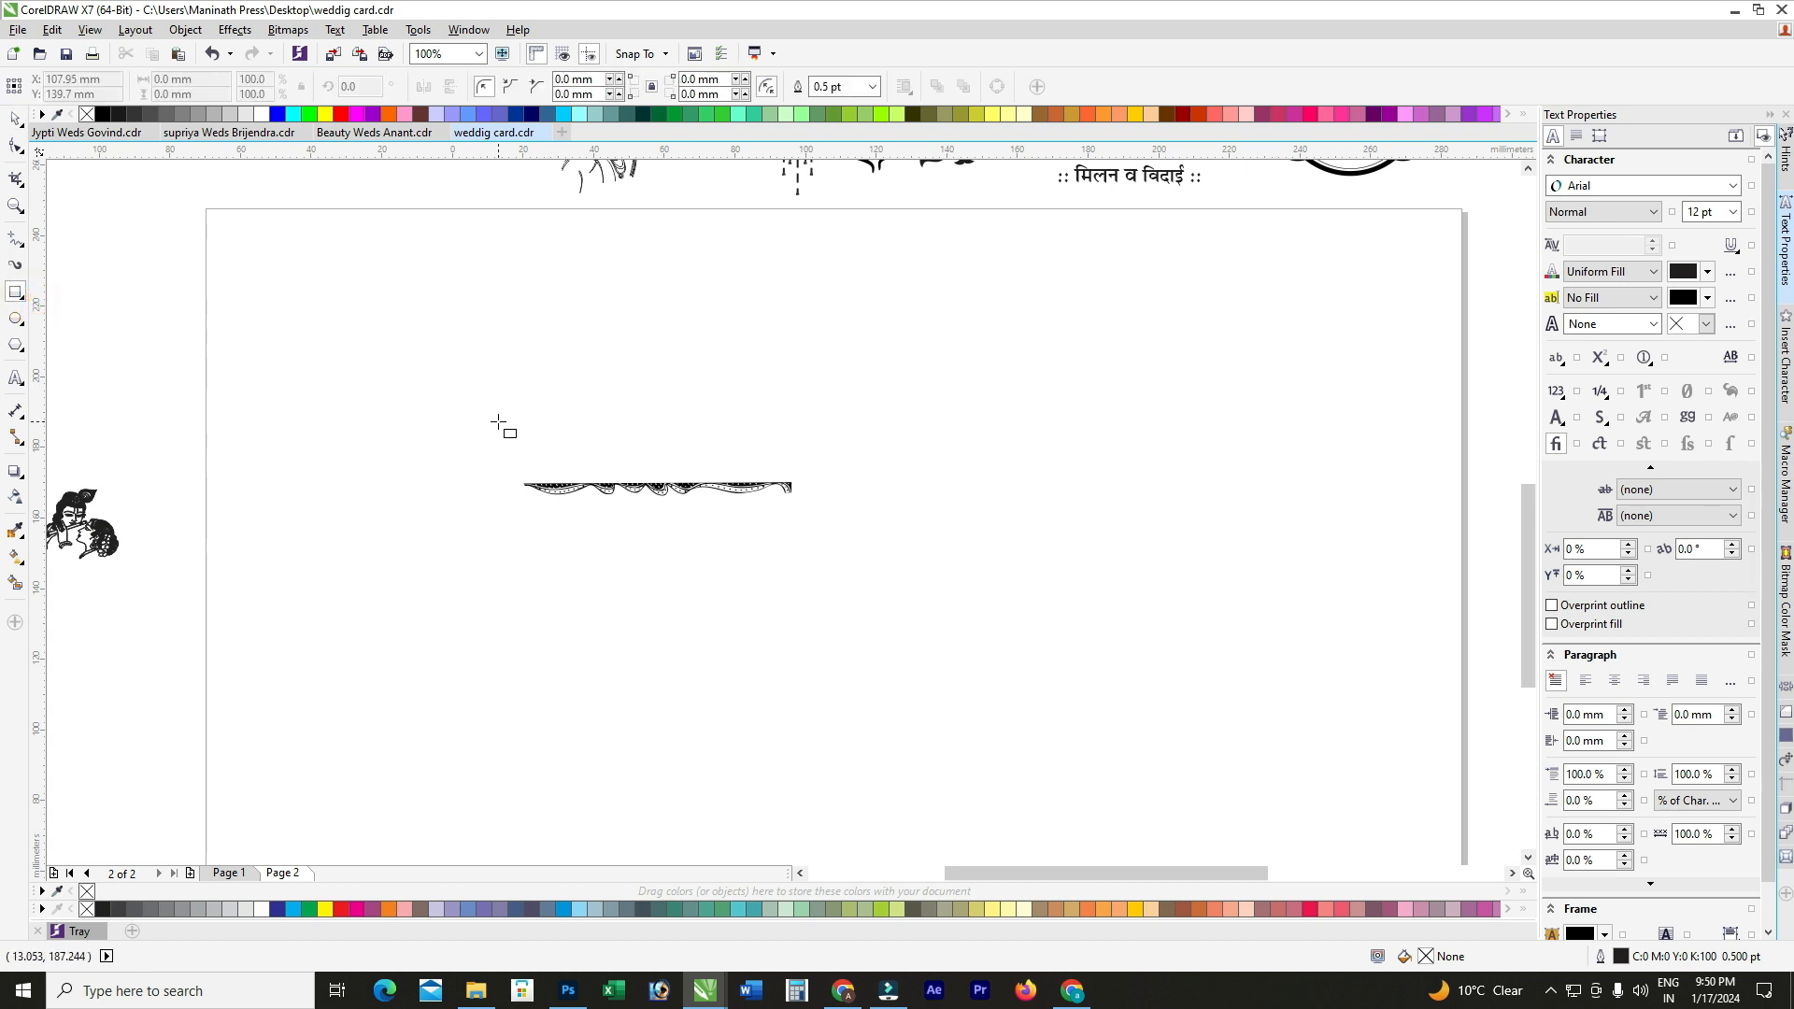
pyautogui.moveTo(403, 345); pyautogui.dragTo(945, 672)
# Step: Size the rectangle to 230 × 200 mm and centre it on the page with P
pyautogui.tripleClick(218, 94)
pyautogui.write('200')
pyautogui.tripleClick(217, 81)
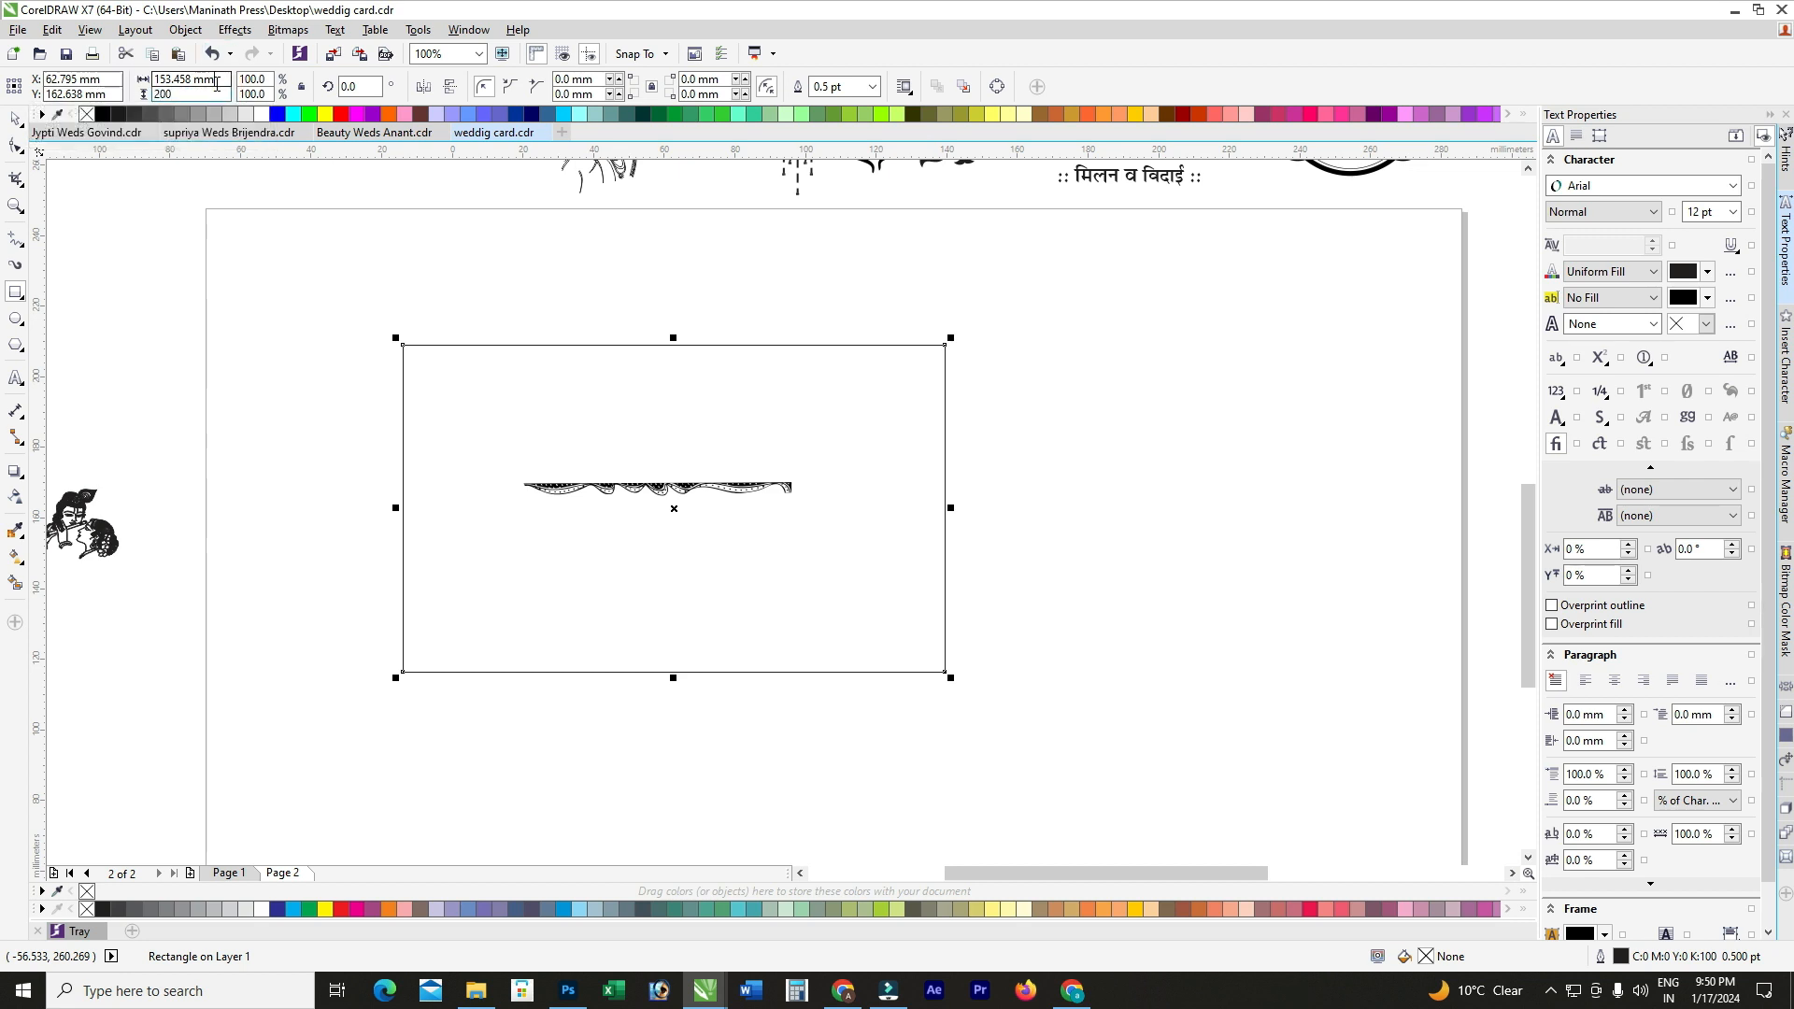
pyautogui.write('230')
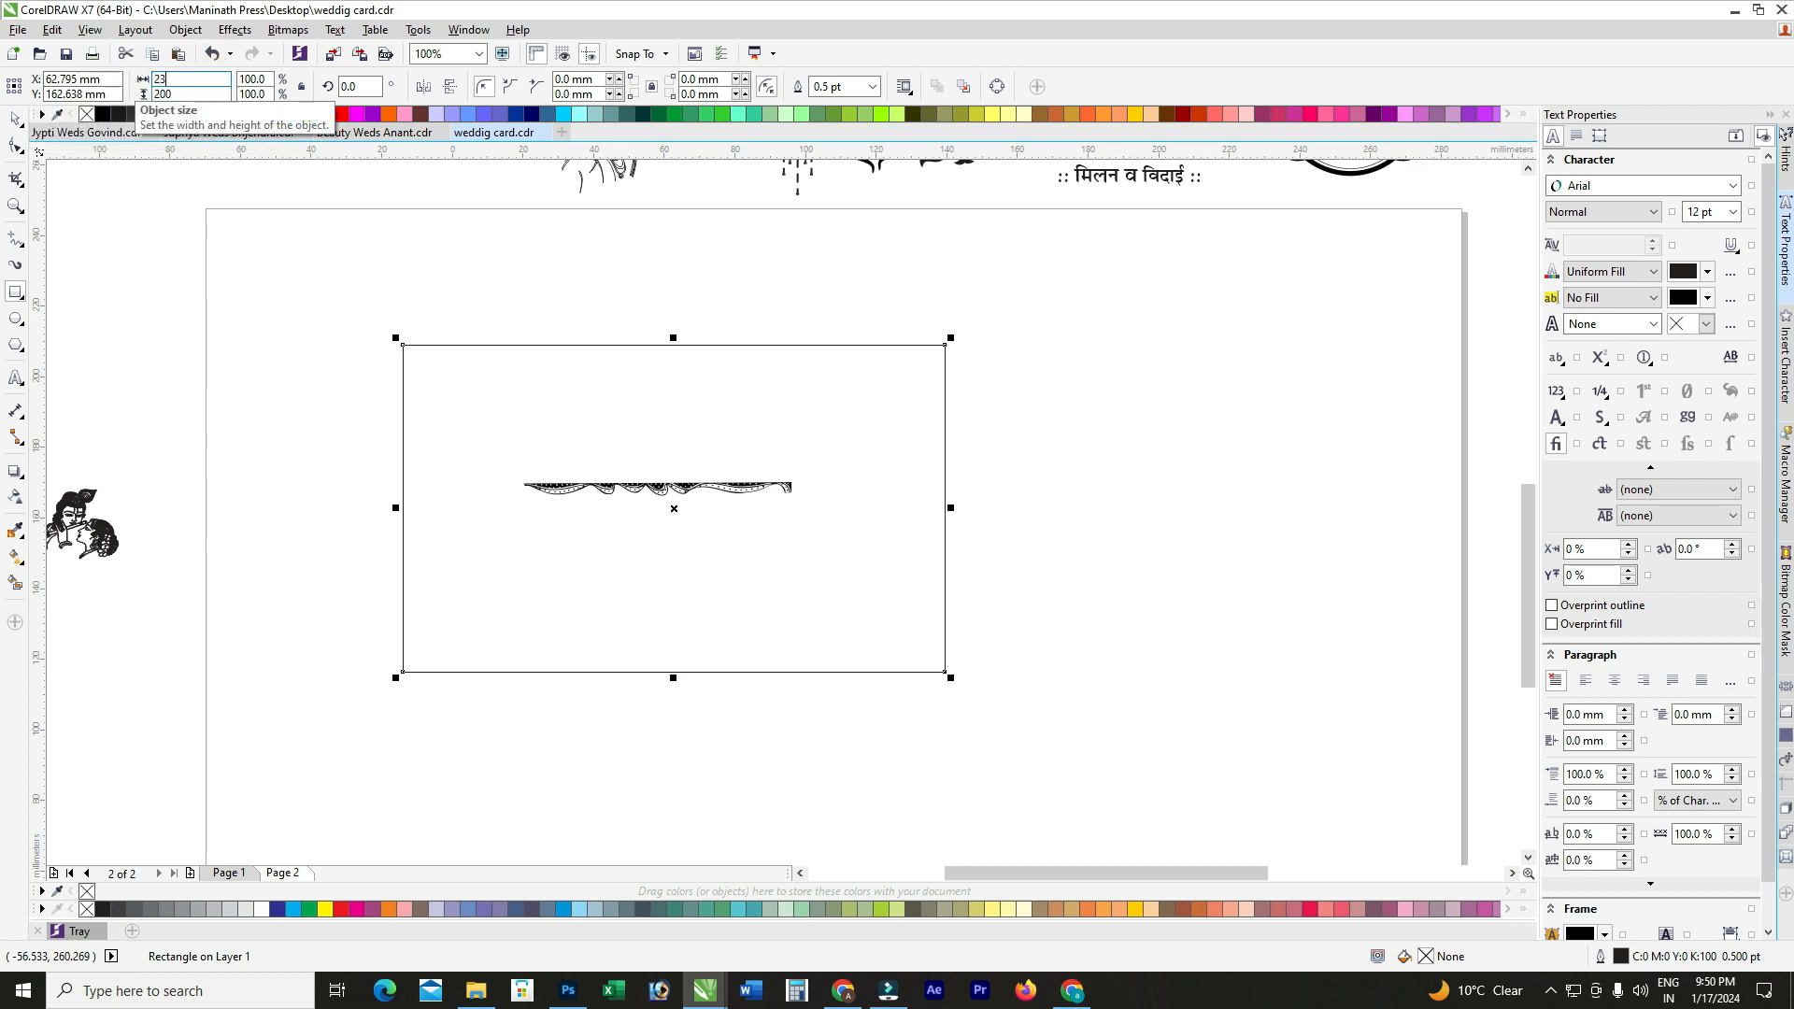
pyautogui.press('Return')
pyautogui.write('23')
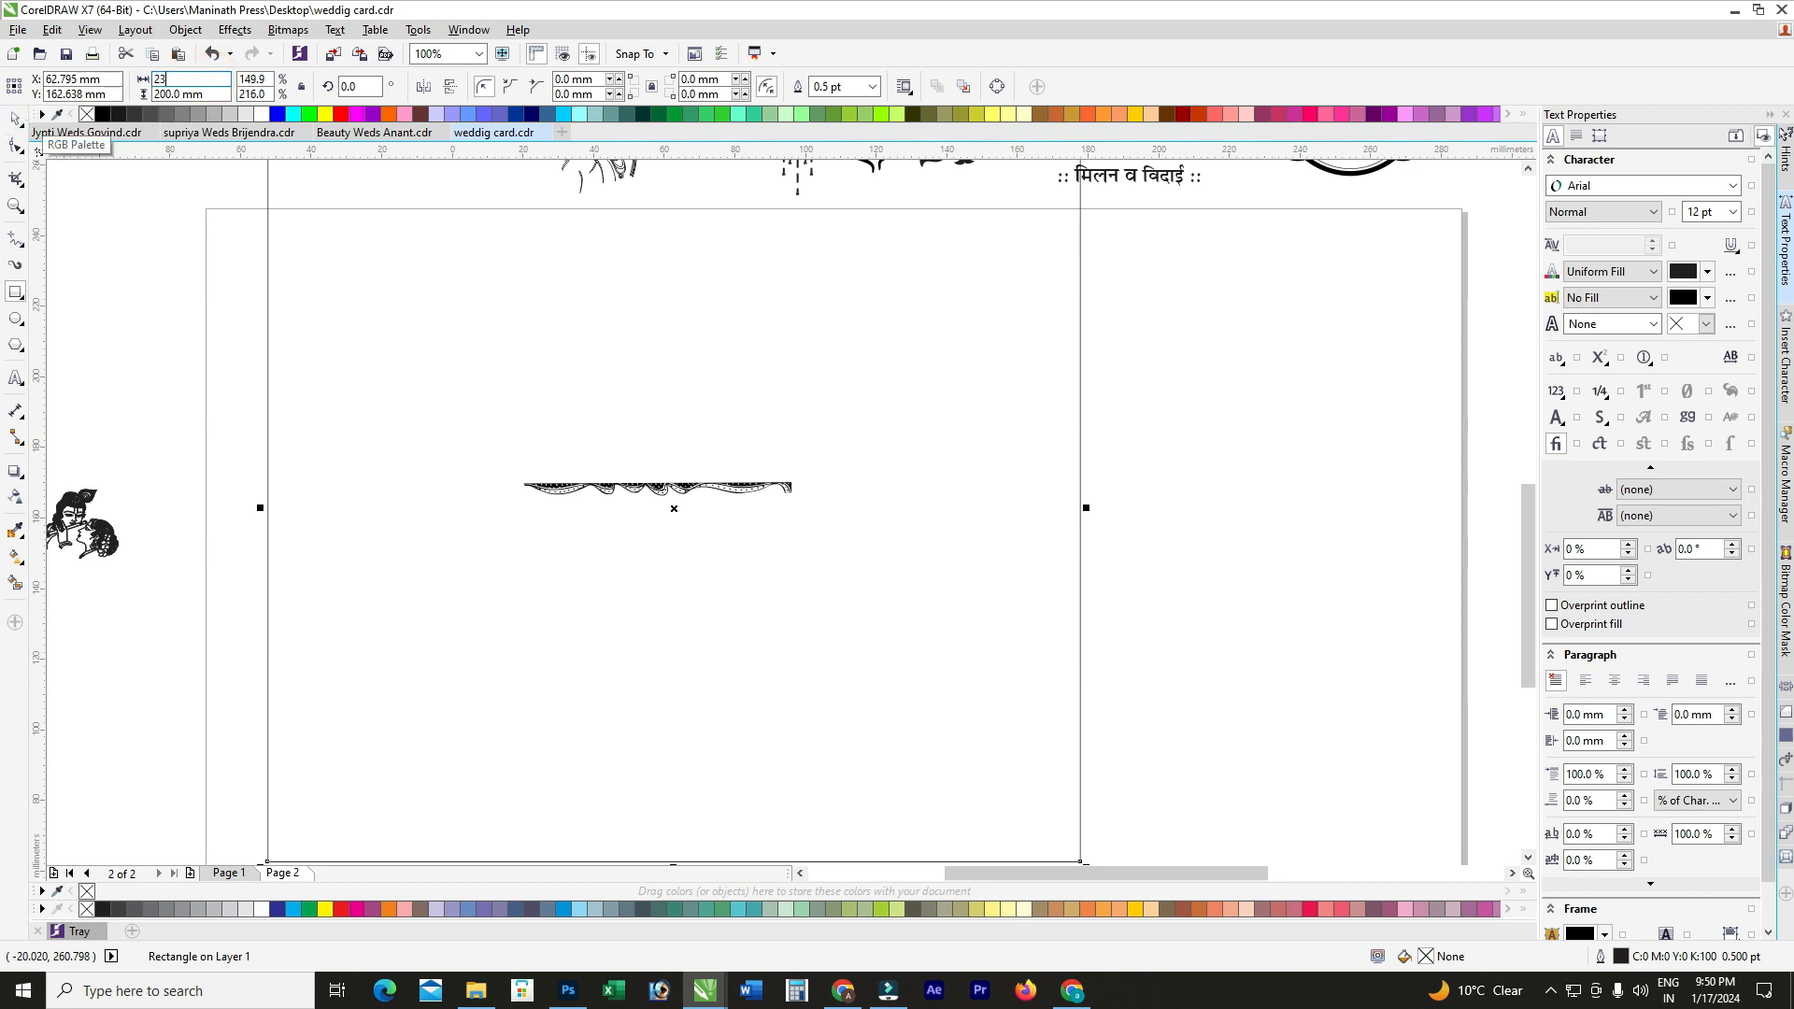
pyautogui.write('22')
pyautogui.press('Escape')
pyautogui.scroll(-1, 519, 318)
pyautogui.press('p')
# Step: Move the garland border off the page to the upper left and reselect the rectangle
pyautogui.click(912, 327)
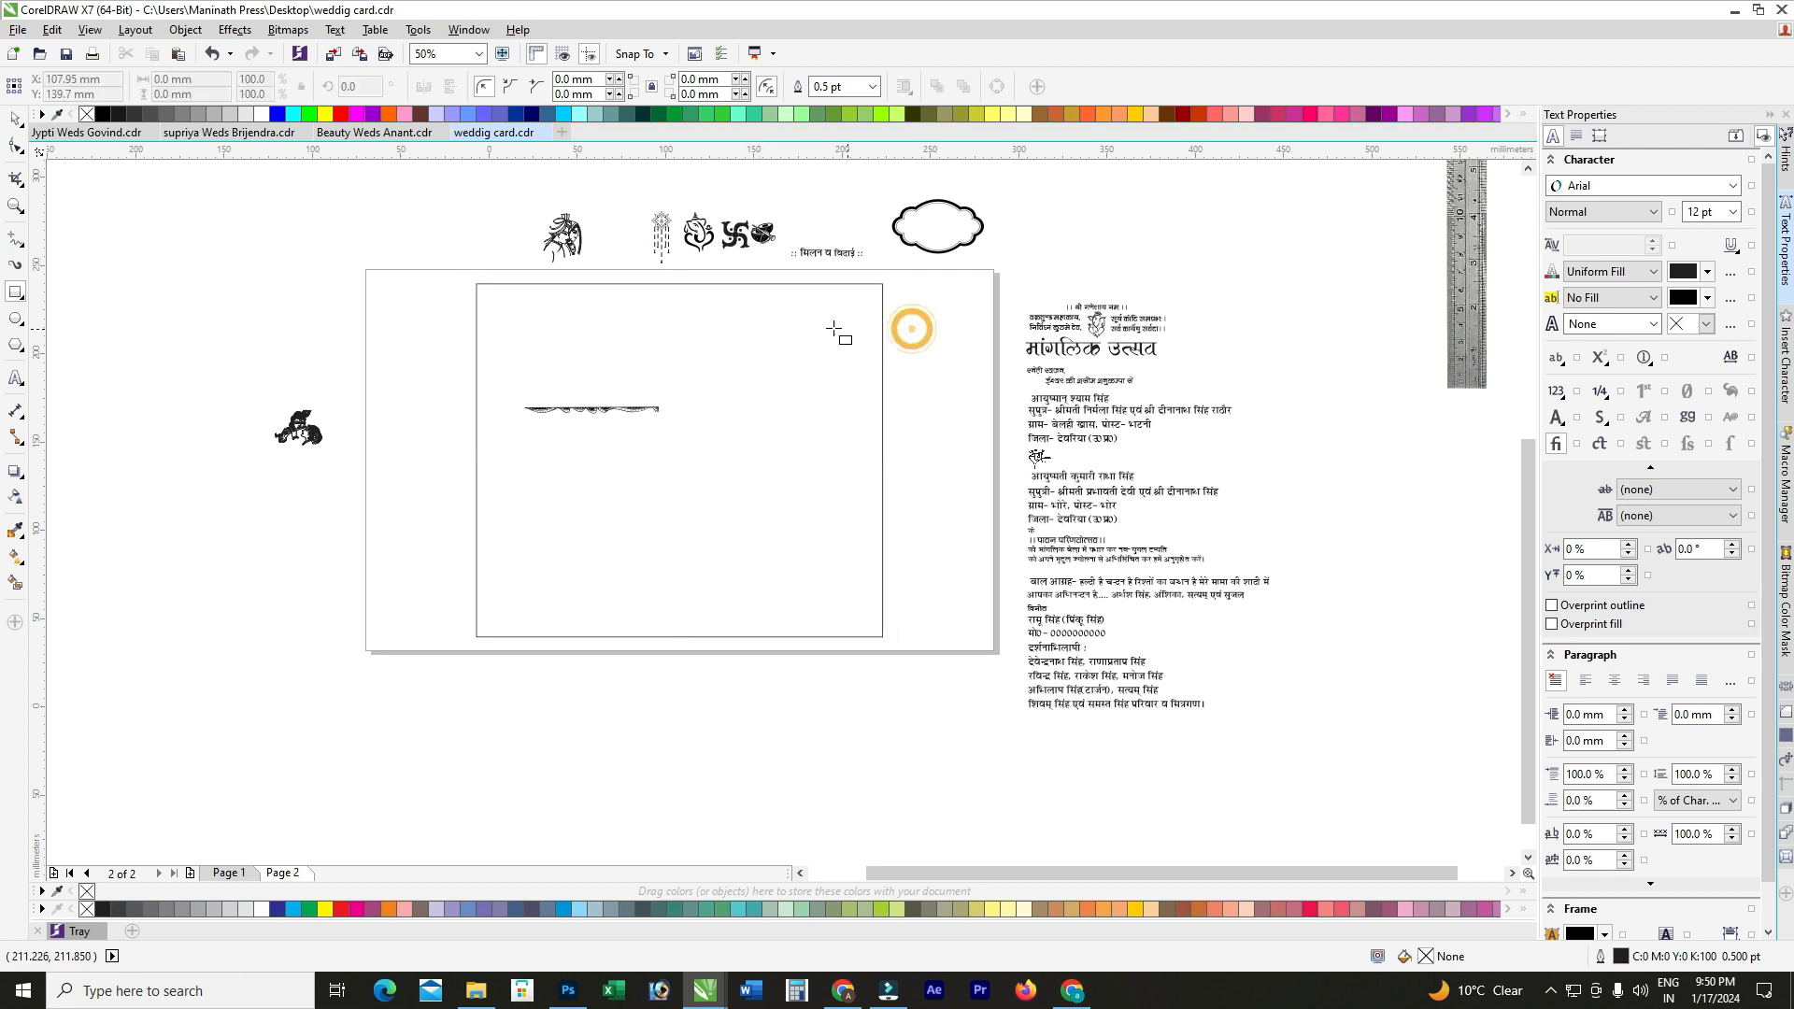
pyautogui.click(15, 118)
pyautogui.click(718, 399)
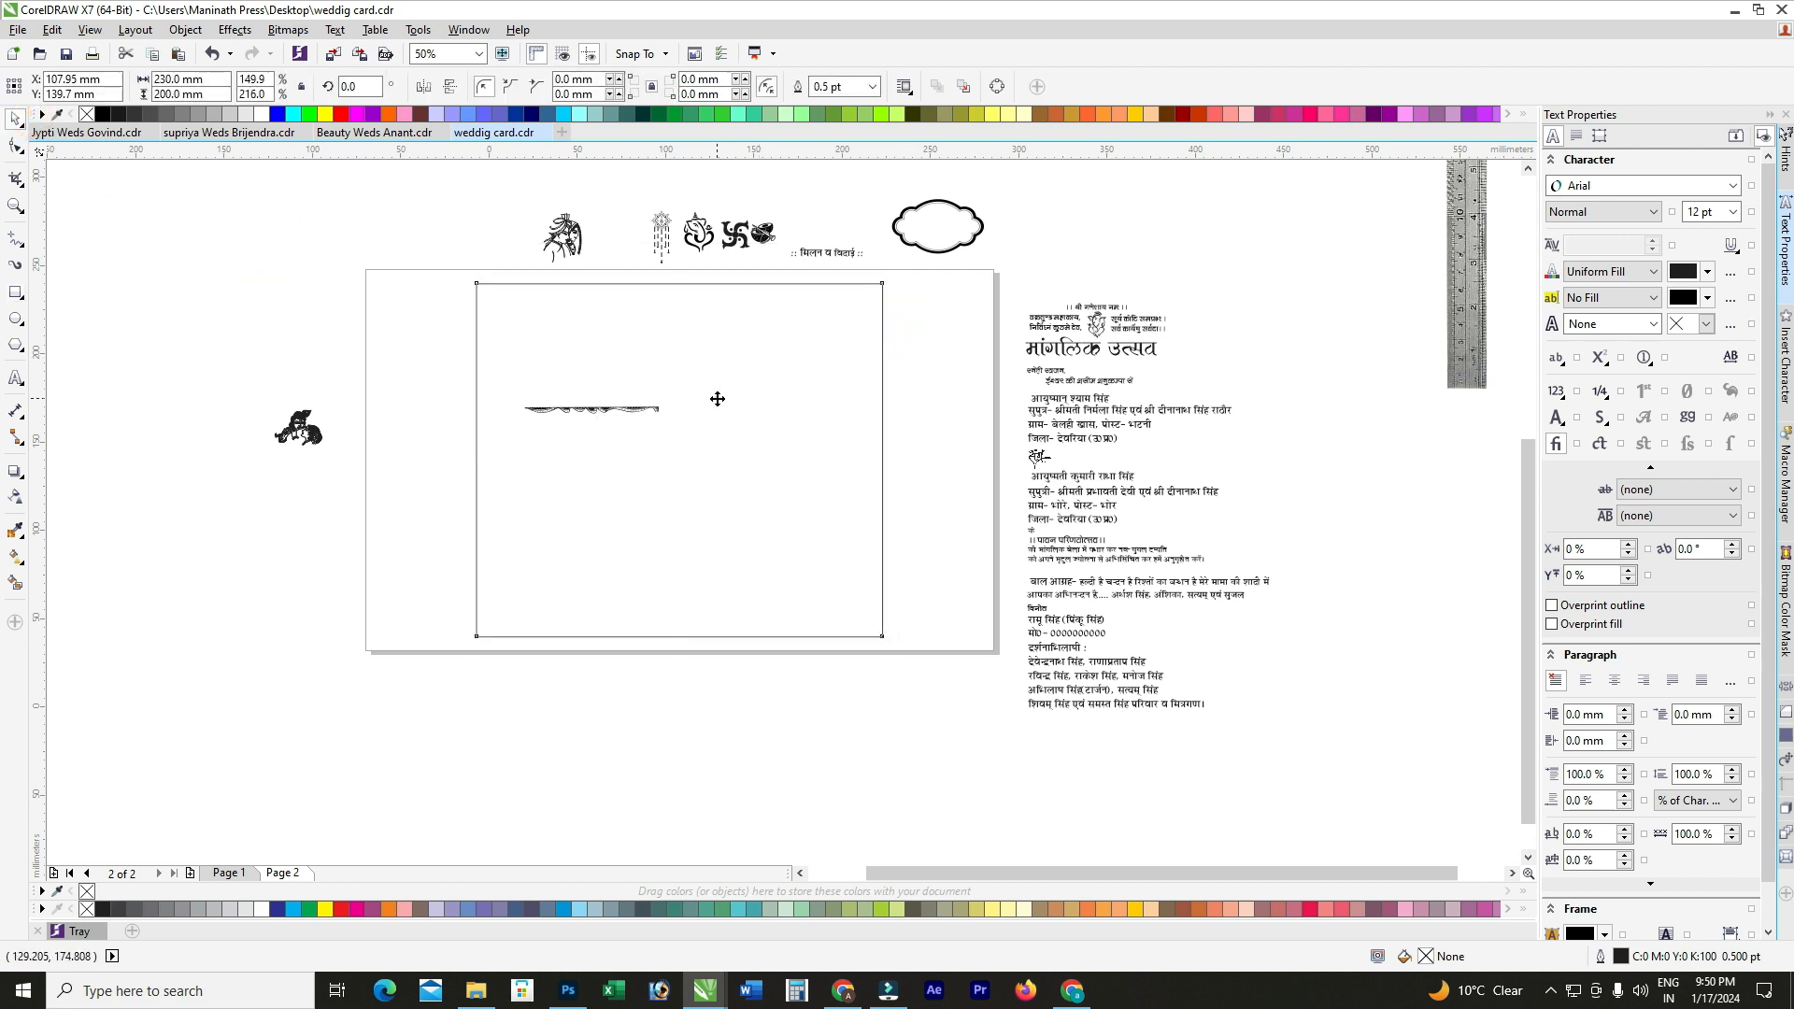
pyautogui.click(614, 408)
pyautogui.moveTo(594, 409); pyautogui.dragTo(366, 323)
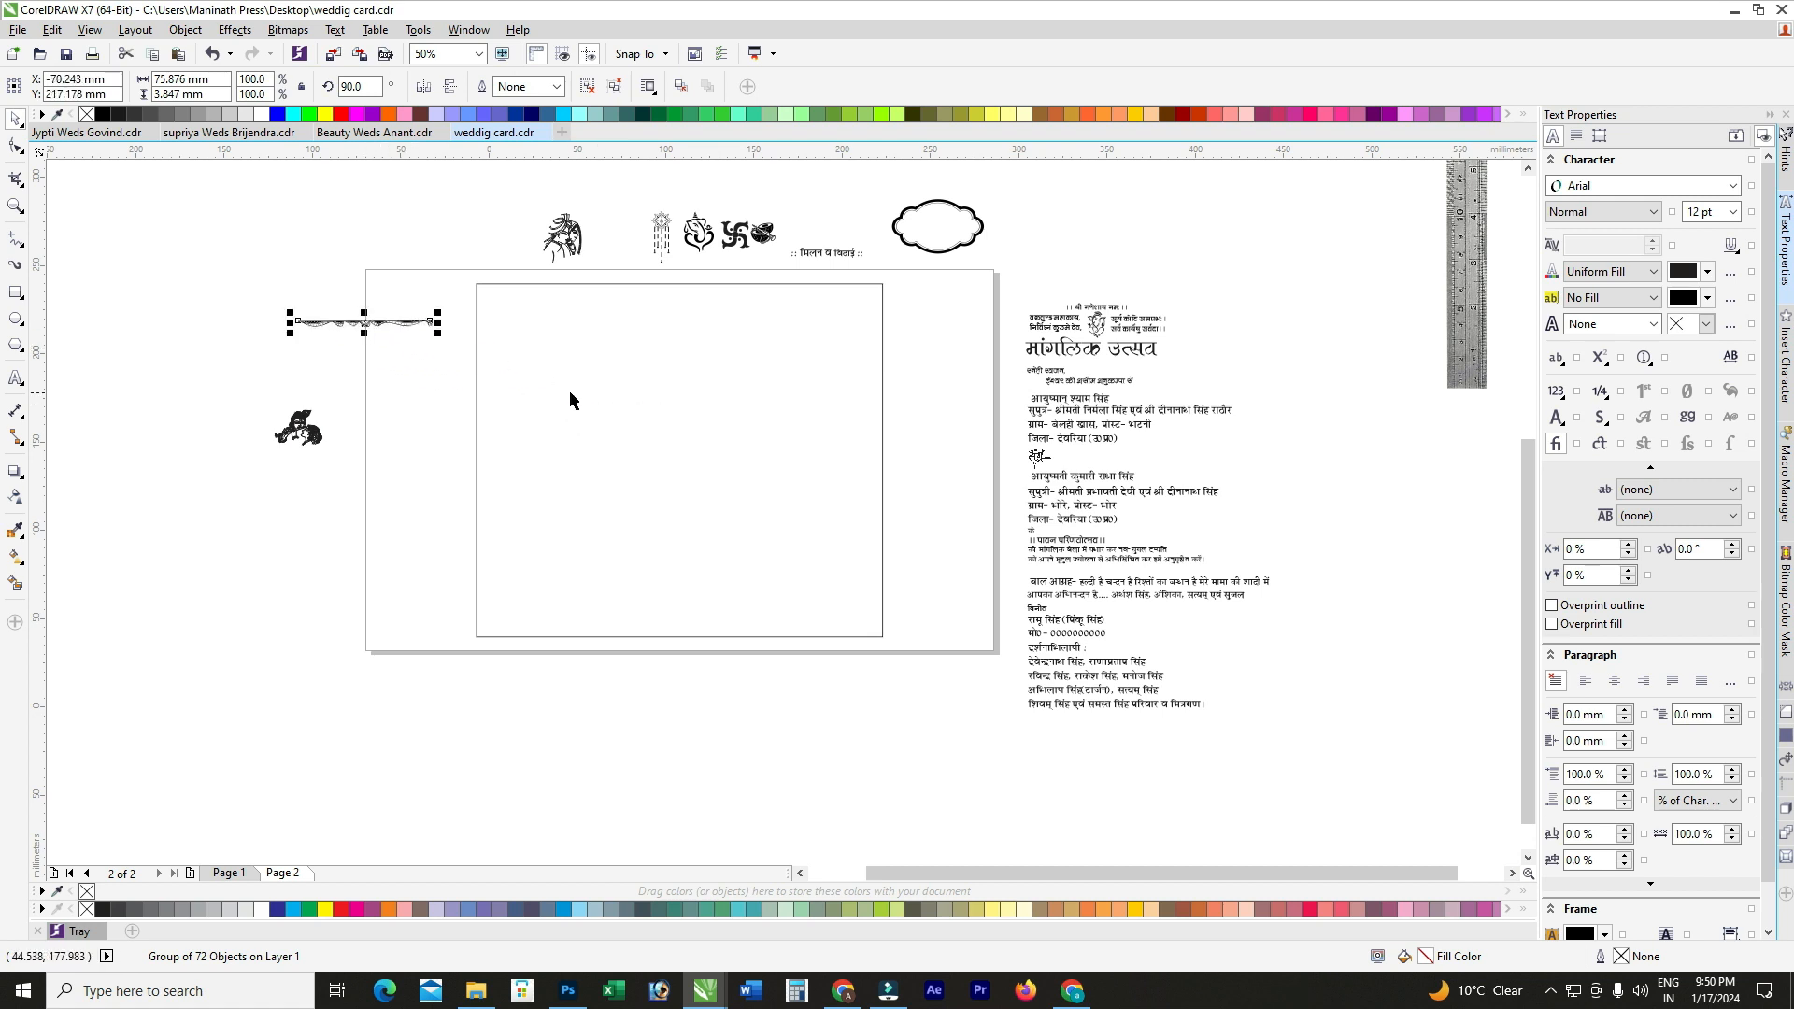
pyautogui.click(570, 400)
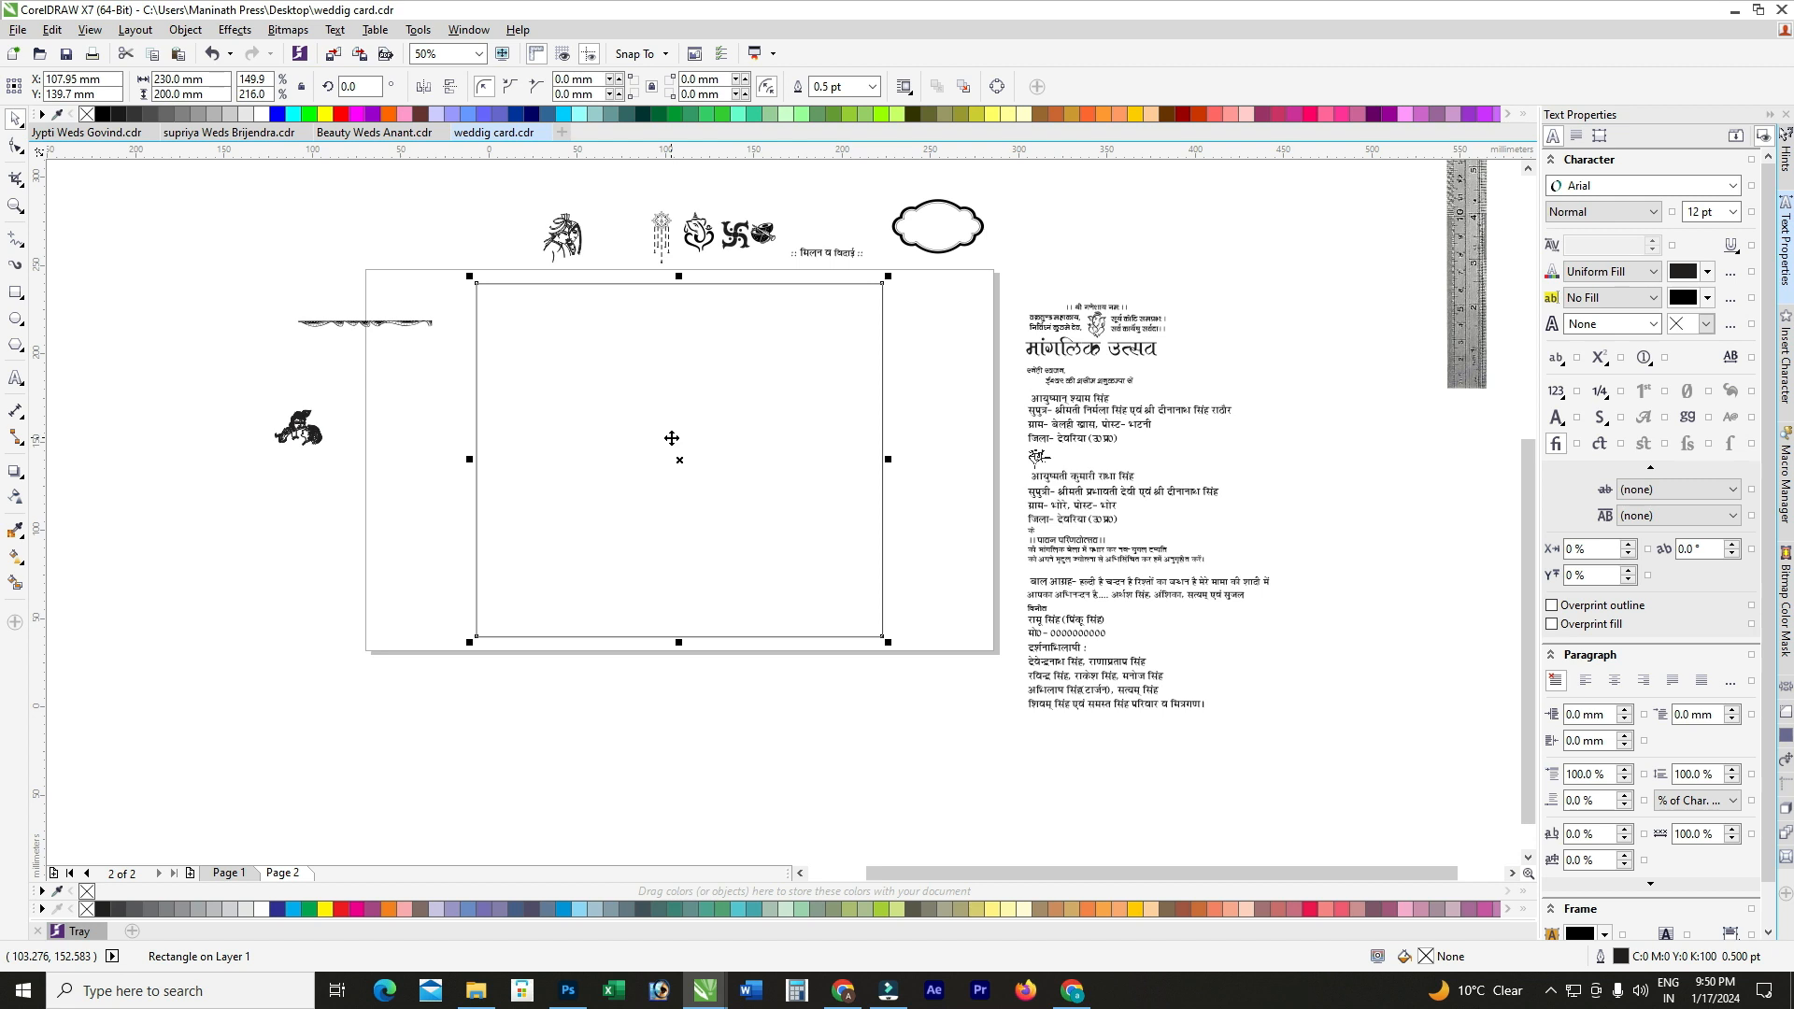
pyautogui.scroll(1, 661, 393)
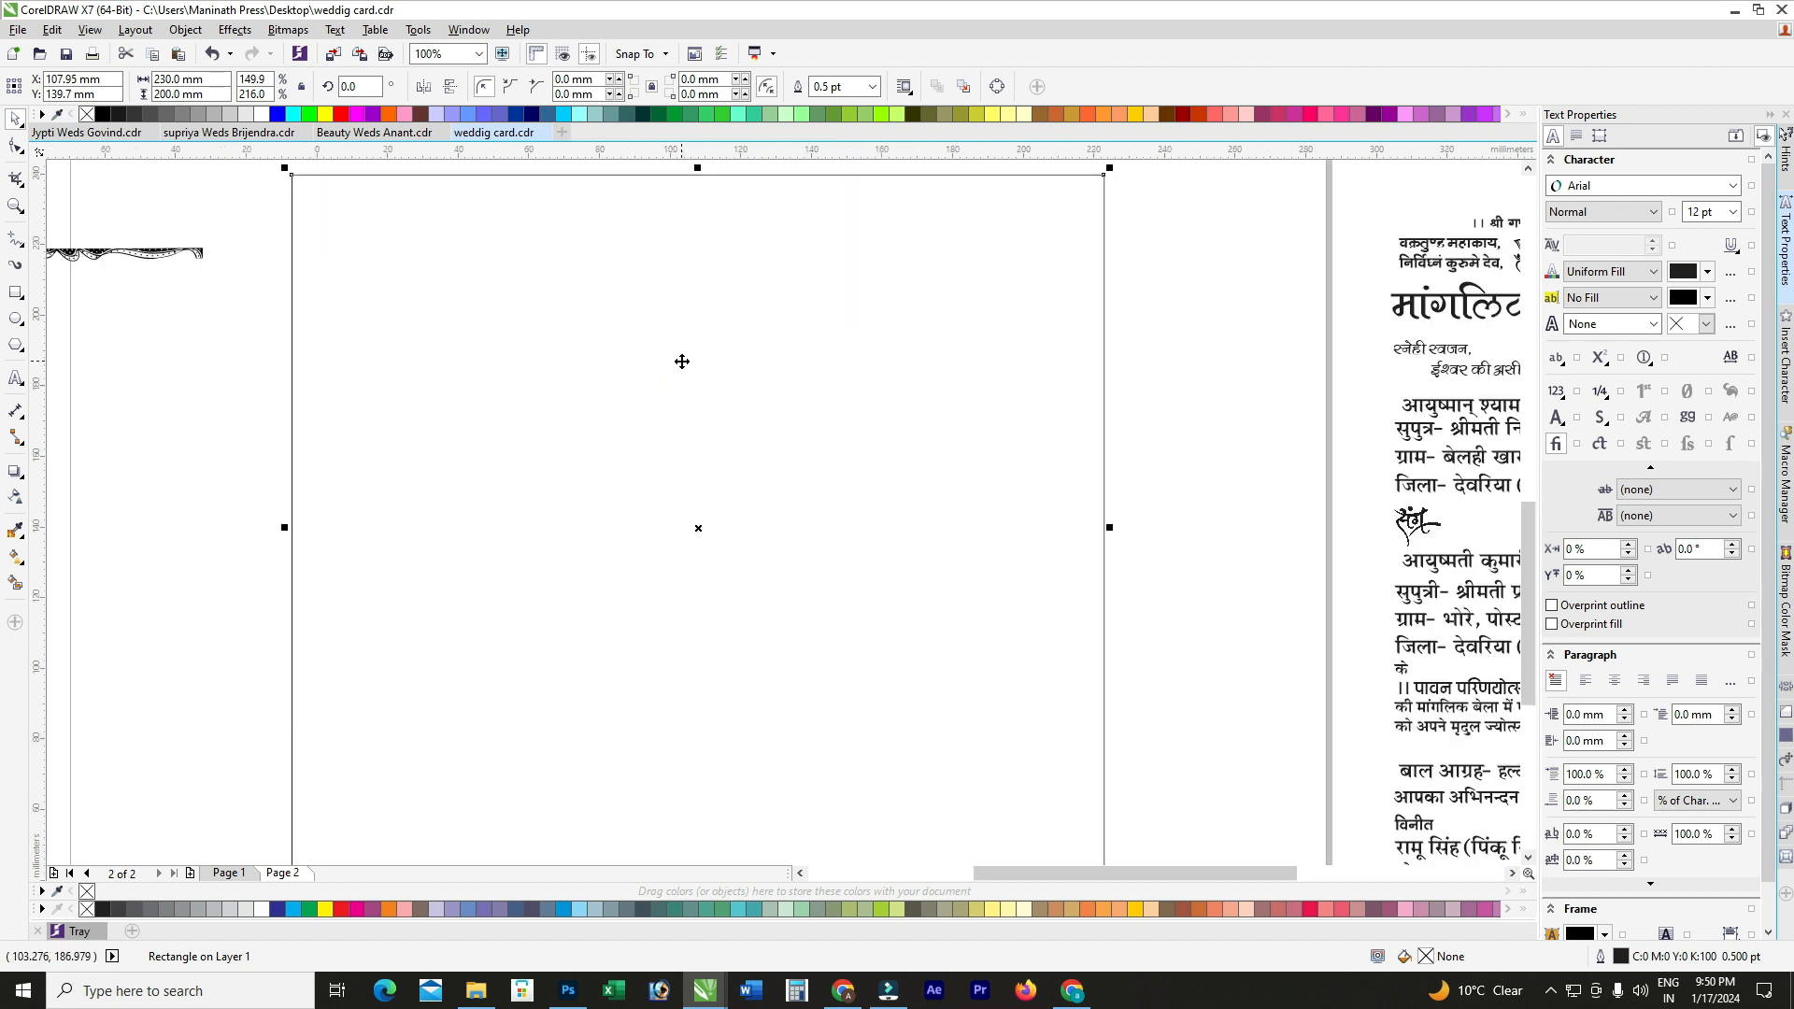
pyautogui.scroll(-1, 681, 360)
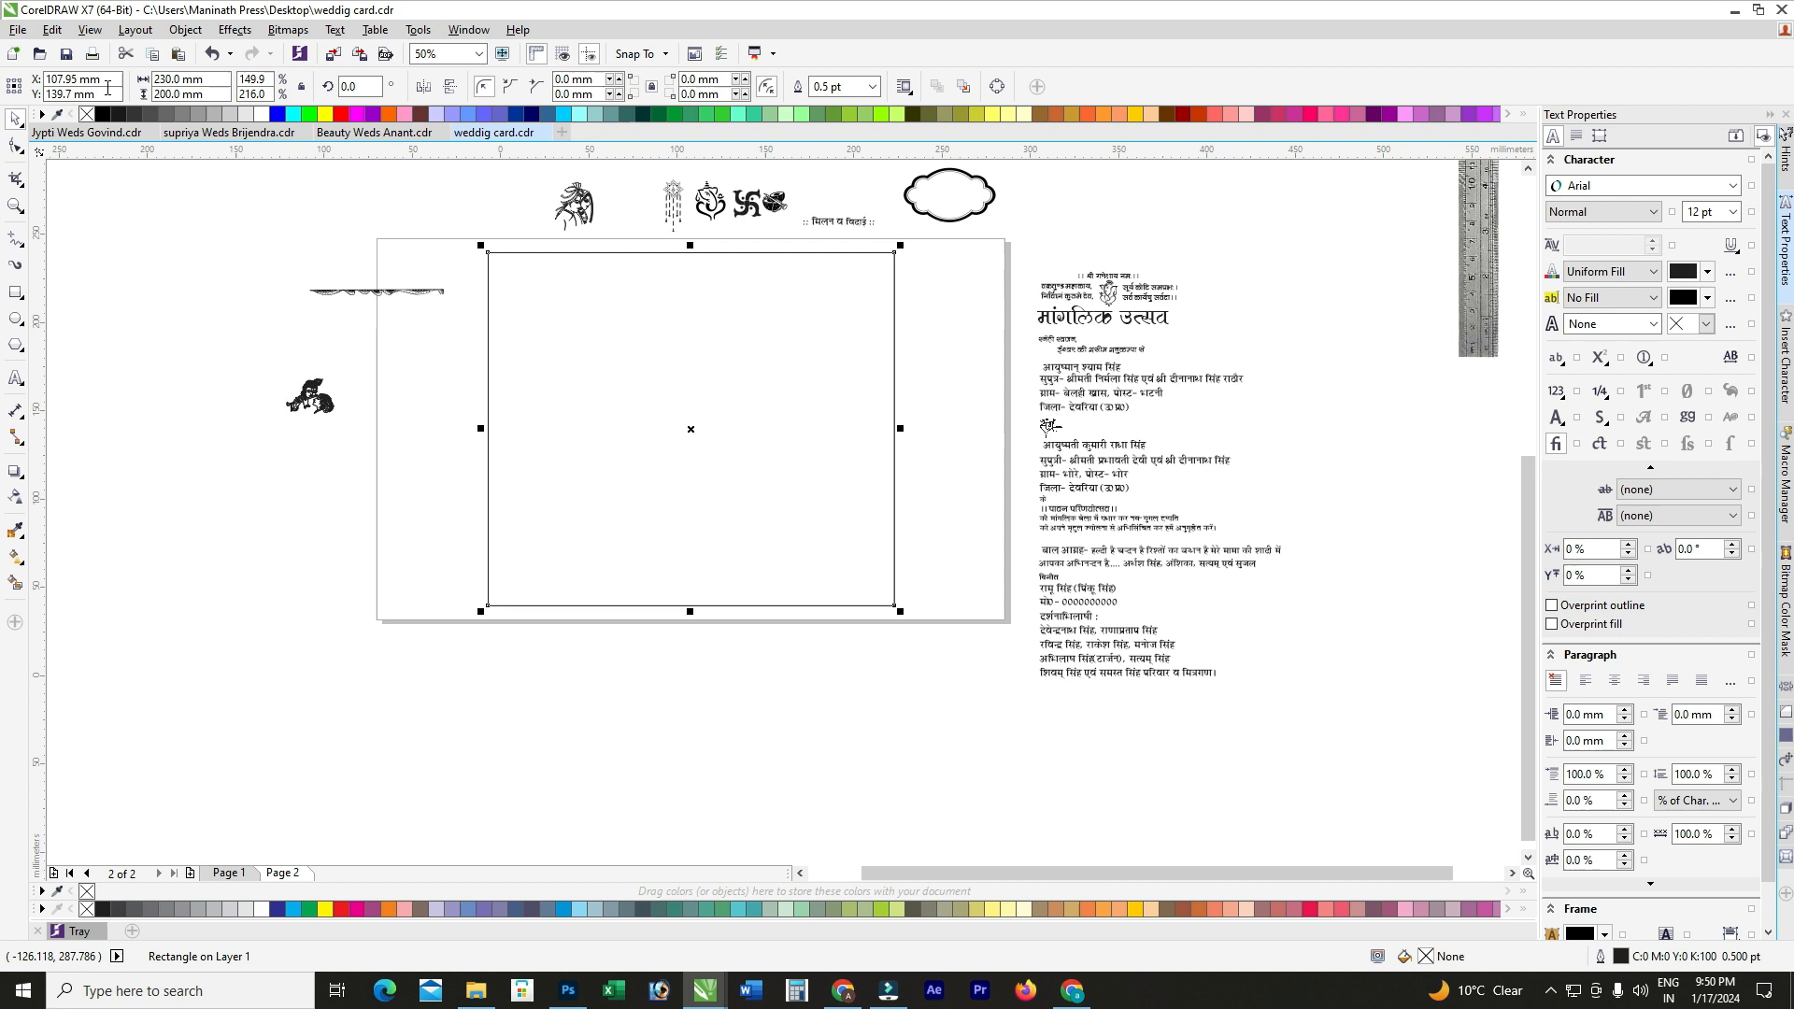
# Step: Make a 20 mm high bar and stretch it wider than the tall rectangle
pyautogui.click(208, 100)
pyautogui.hotkey('shift', 'Home')
pyautogui.write('20')
pyautogui.press('Return')
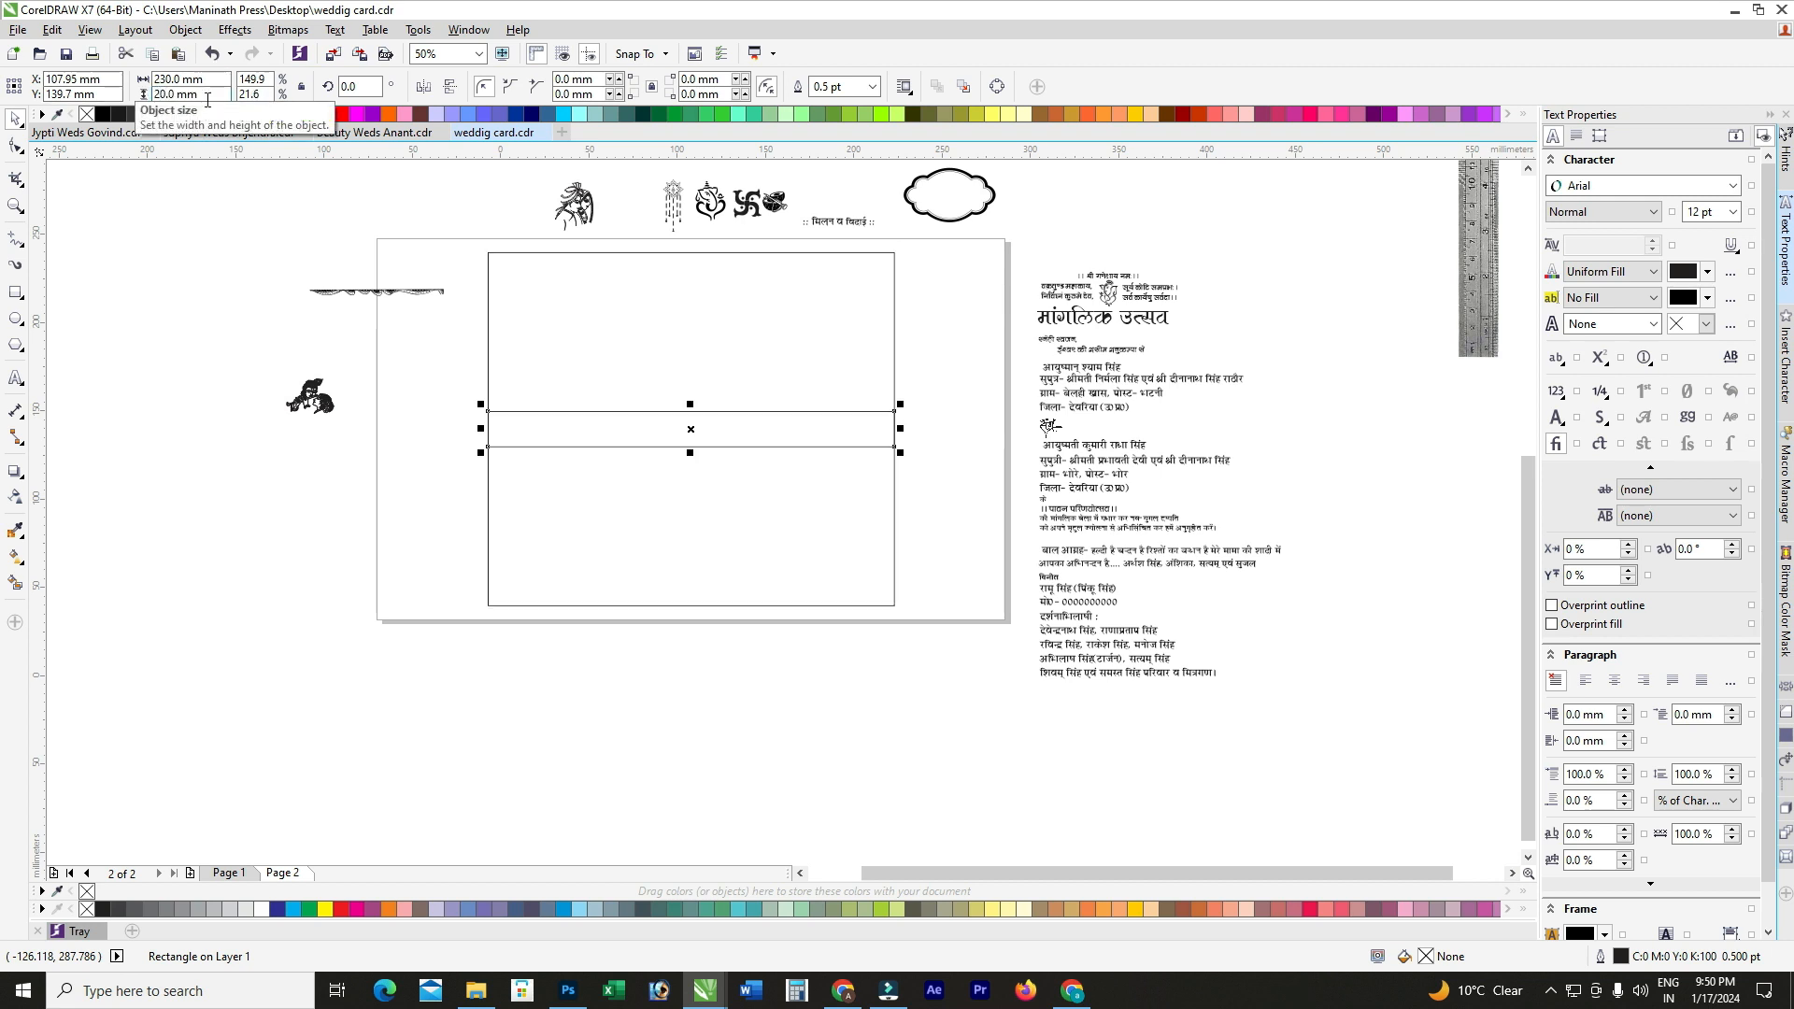
pyautogui.scroll(1, 903, 405)
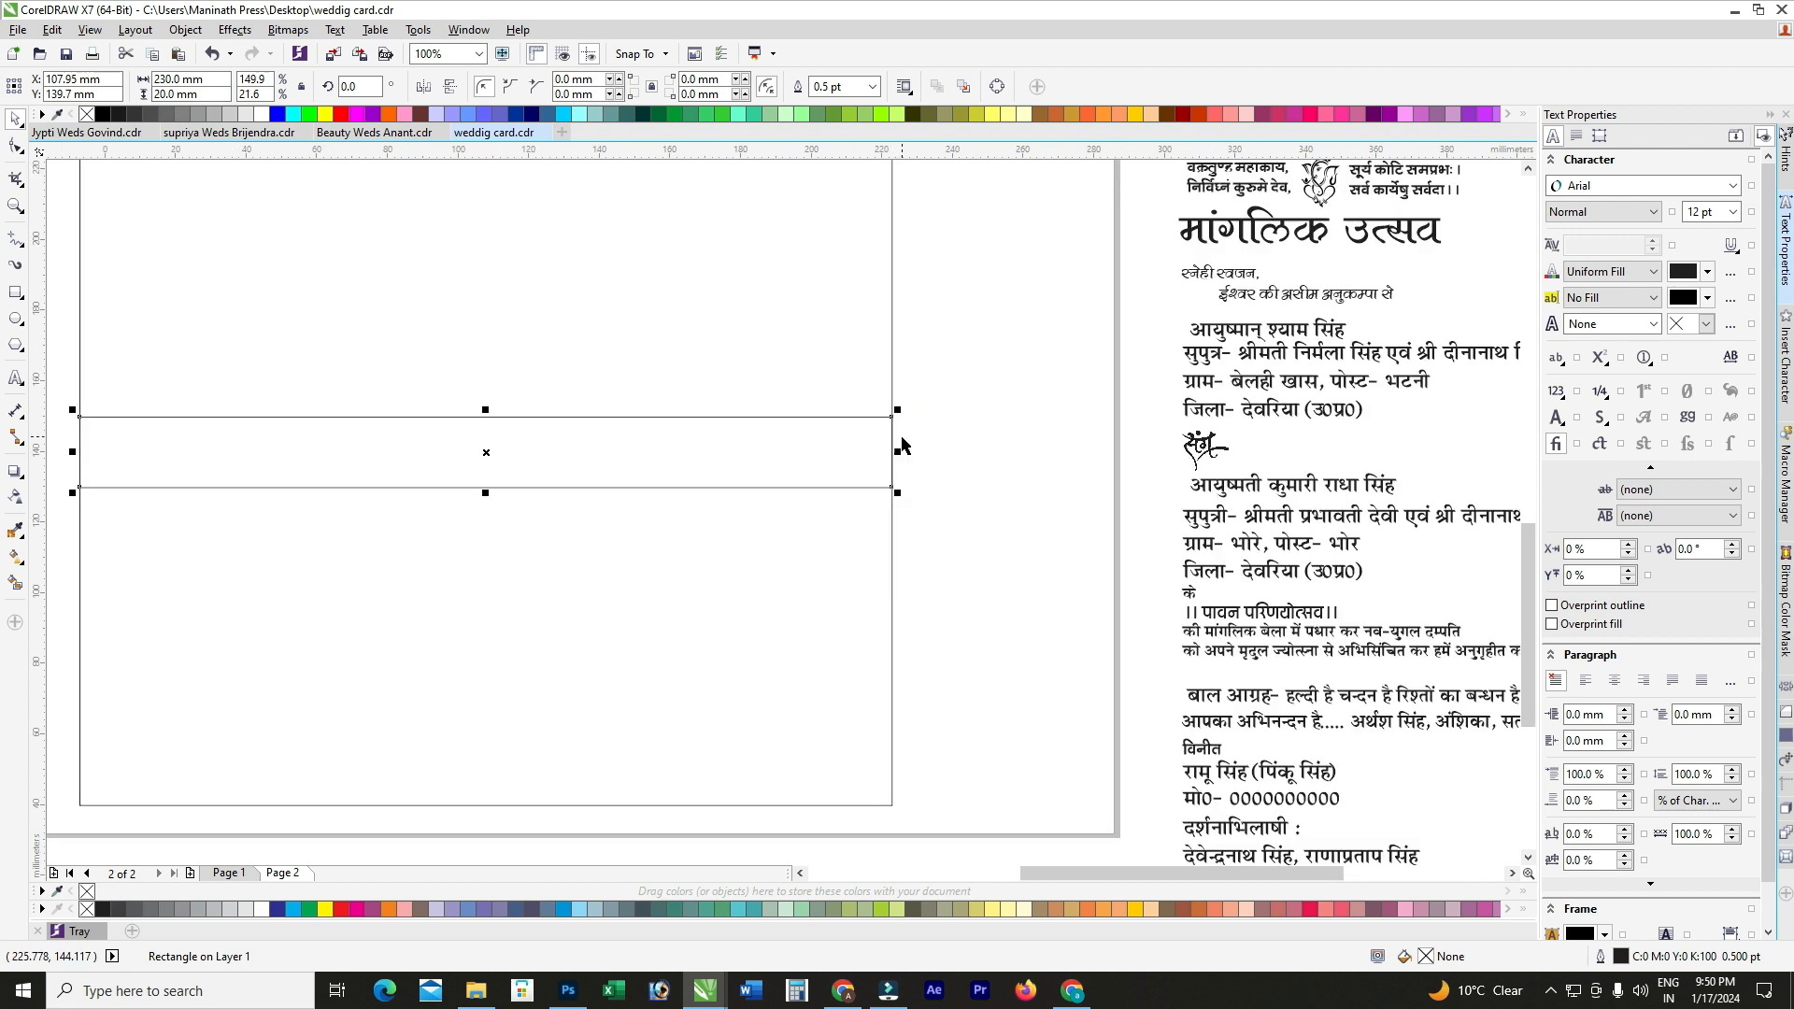
pyautogui.moveTo(902, 452); pyautogui.dragTo(1123, 467)
pyautogui.scroll(-1, 696, 441)
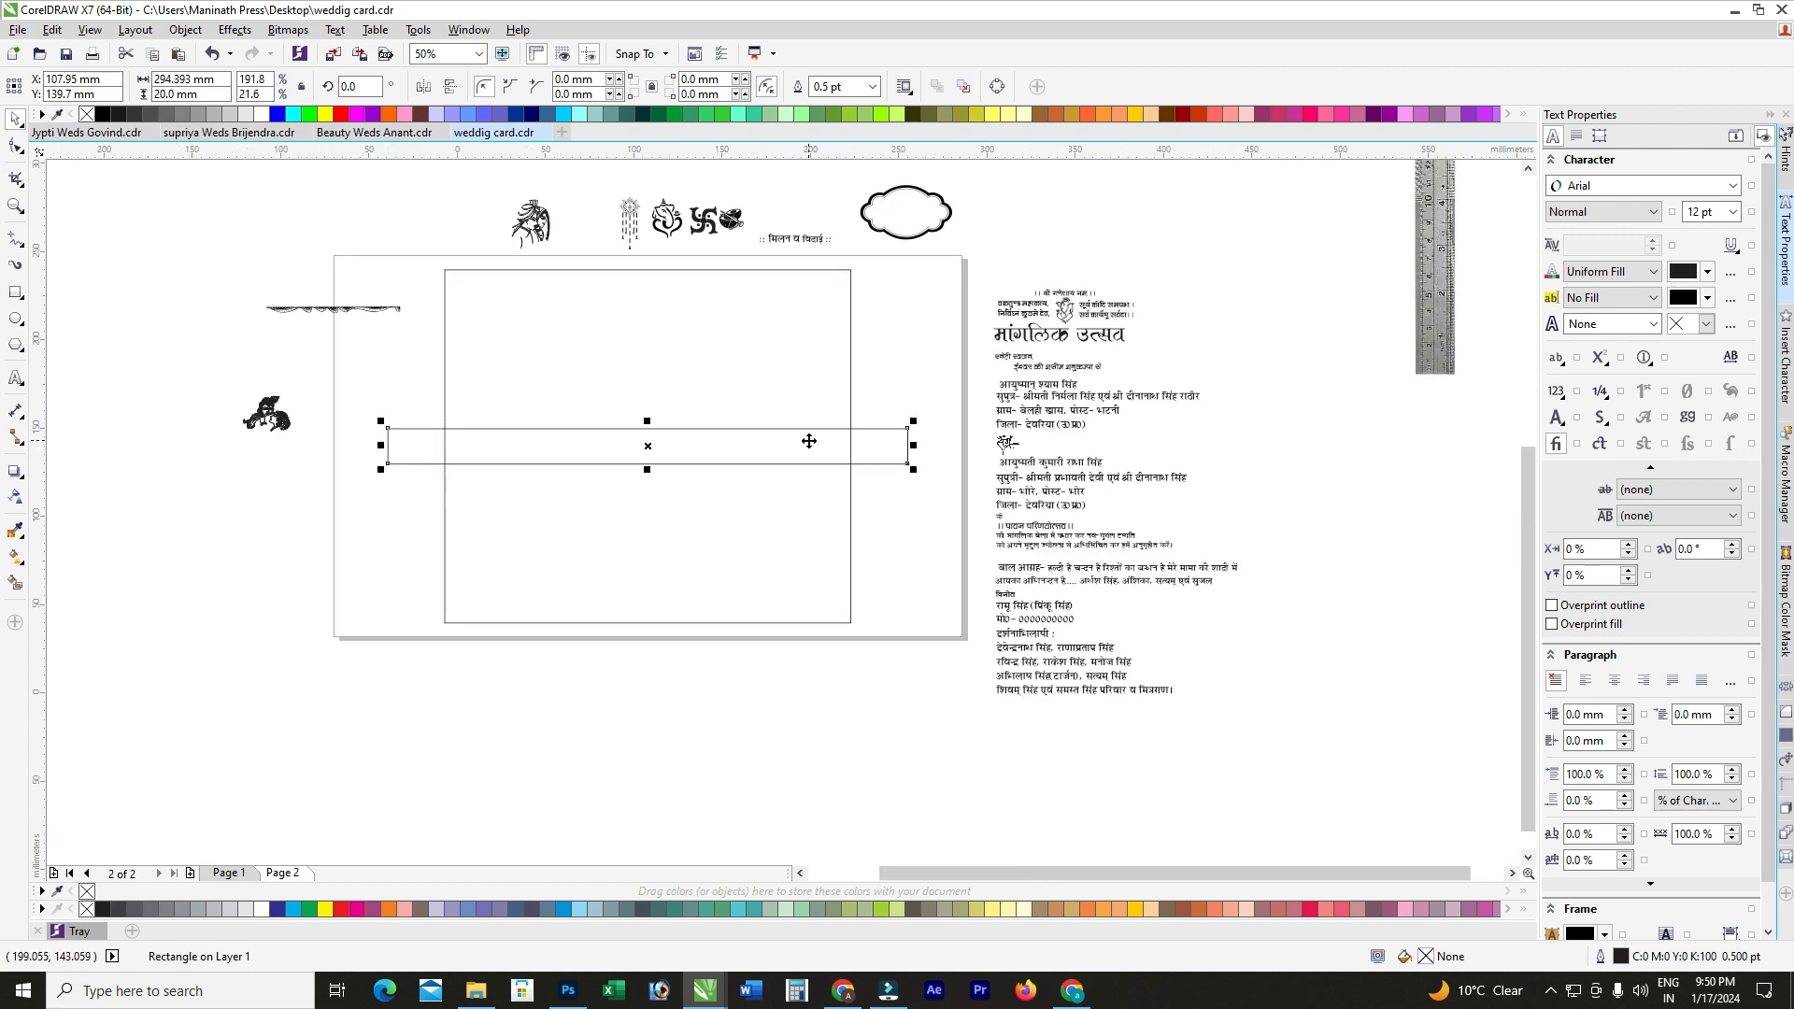
# Step: Trim the tall rectangle with the horizontal bar
pyautogui.click(722, 367)
pyautogui.click(879, 385)
pyautogui.click(888, 441)
pyautogui.keyDown('shift'); pyautogui.click(790, 362); pyautogui.keyUp('shift')
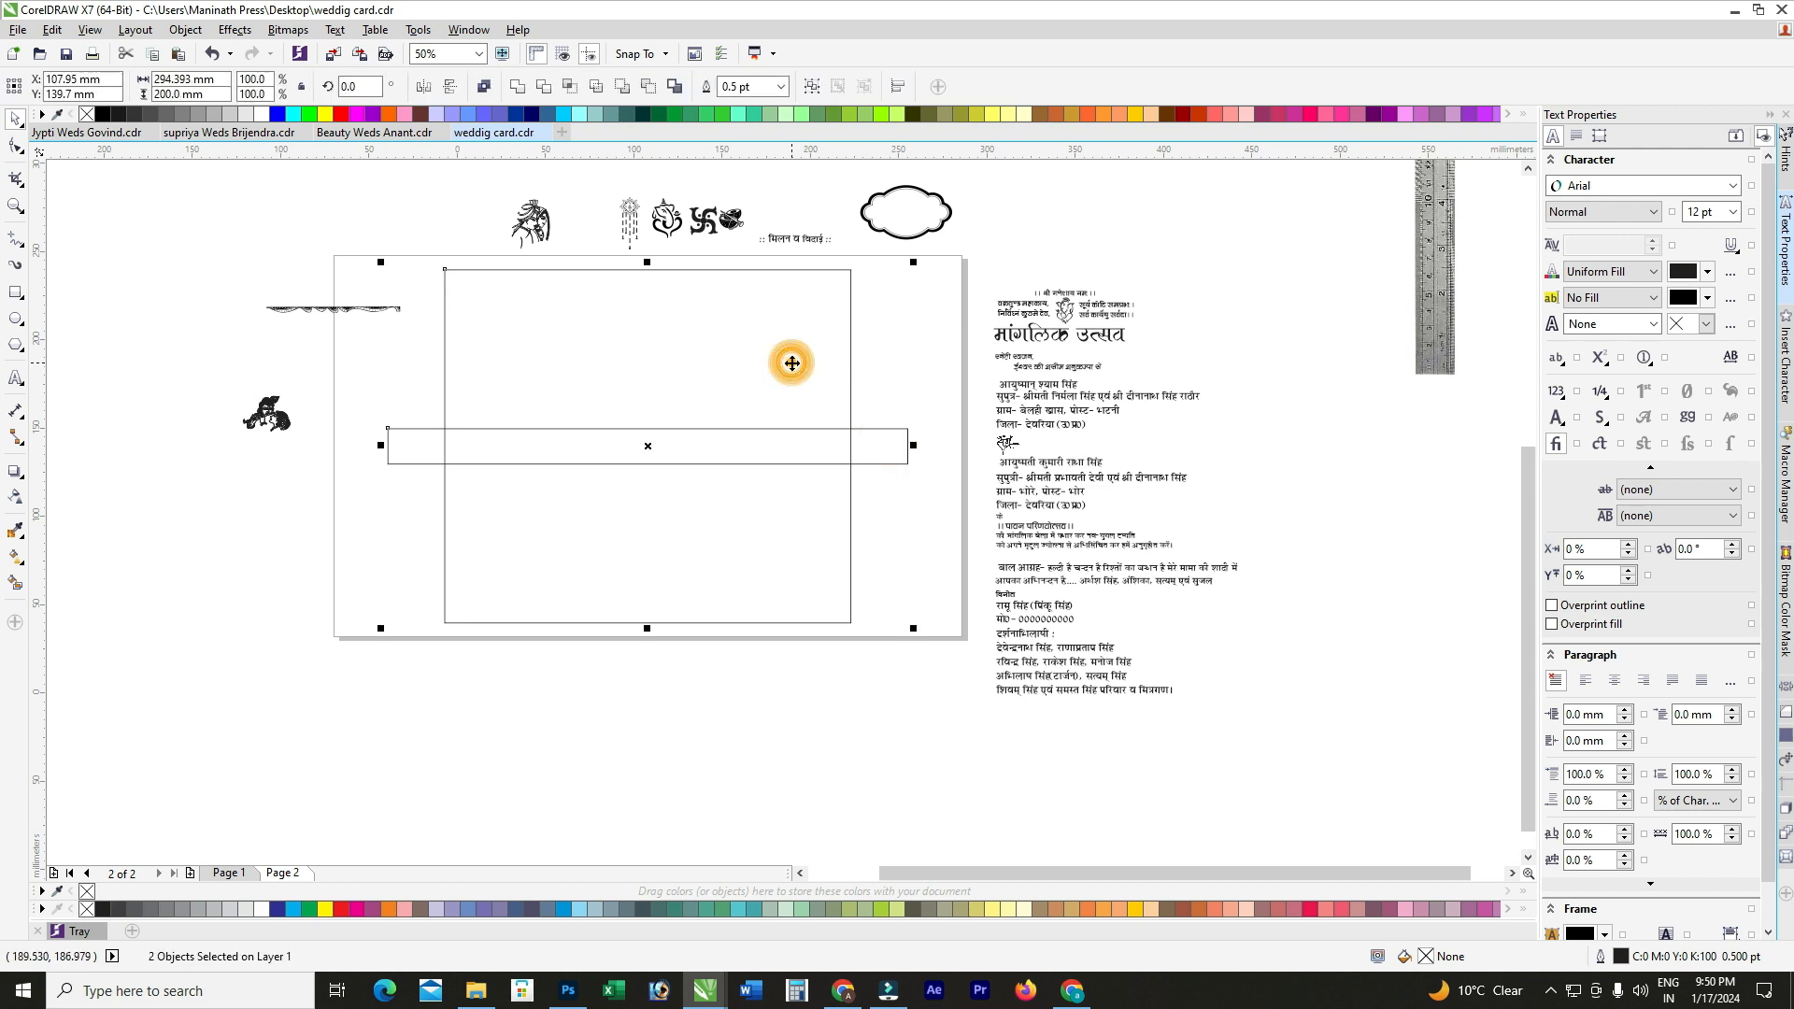
pyautogui.click(542, 87)
# Step: Delete the horizontal bar, leaving two separate panels, and select the upper panel
pyautogui.click(888, 390)
pyautogui.click(885, 443)
pyautogui.scroll(2, 869, 441)
pyautogui.press('Delete')
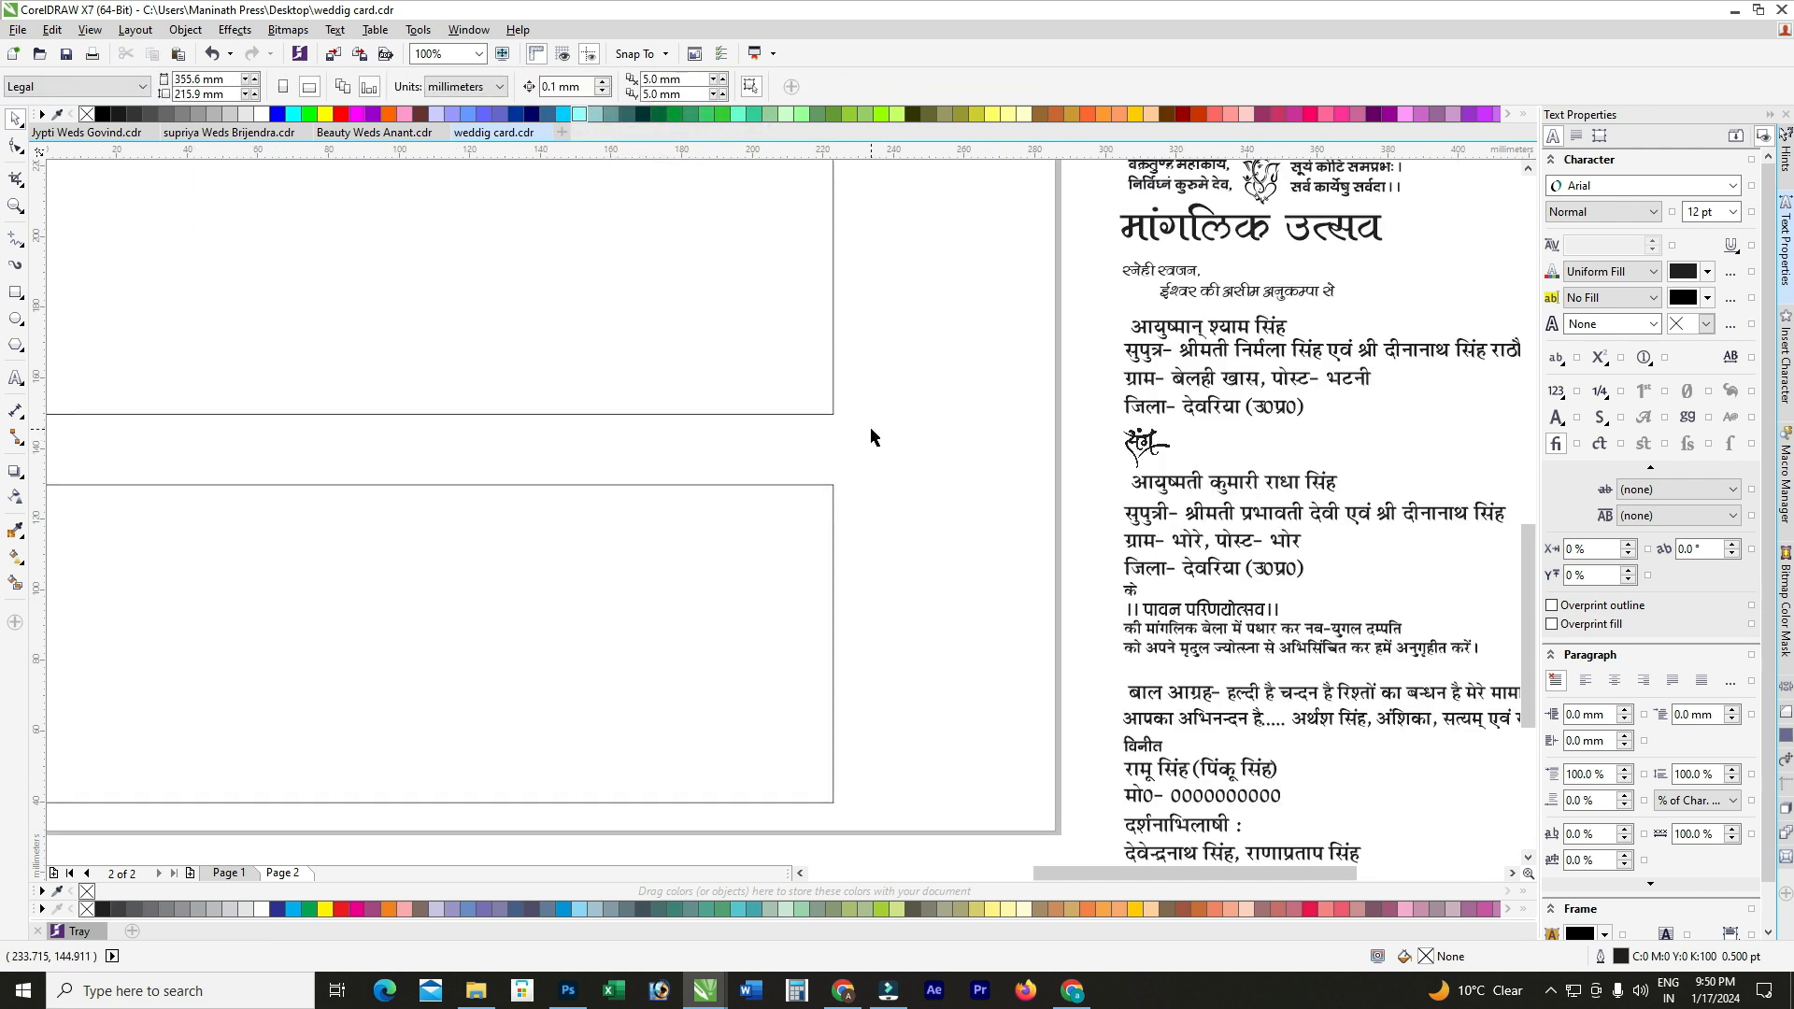
pyautogui.scroll(-2, 749, 384)
pyautogui.click(701, 340)
pyautogui.click(452, 428)
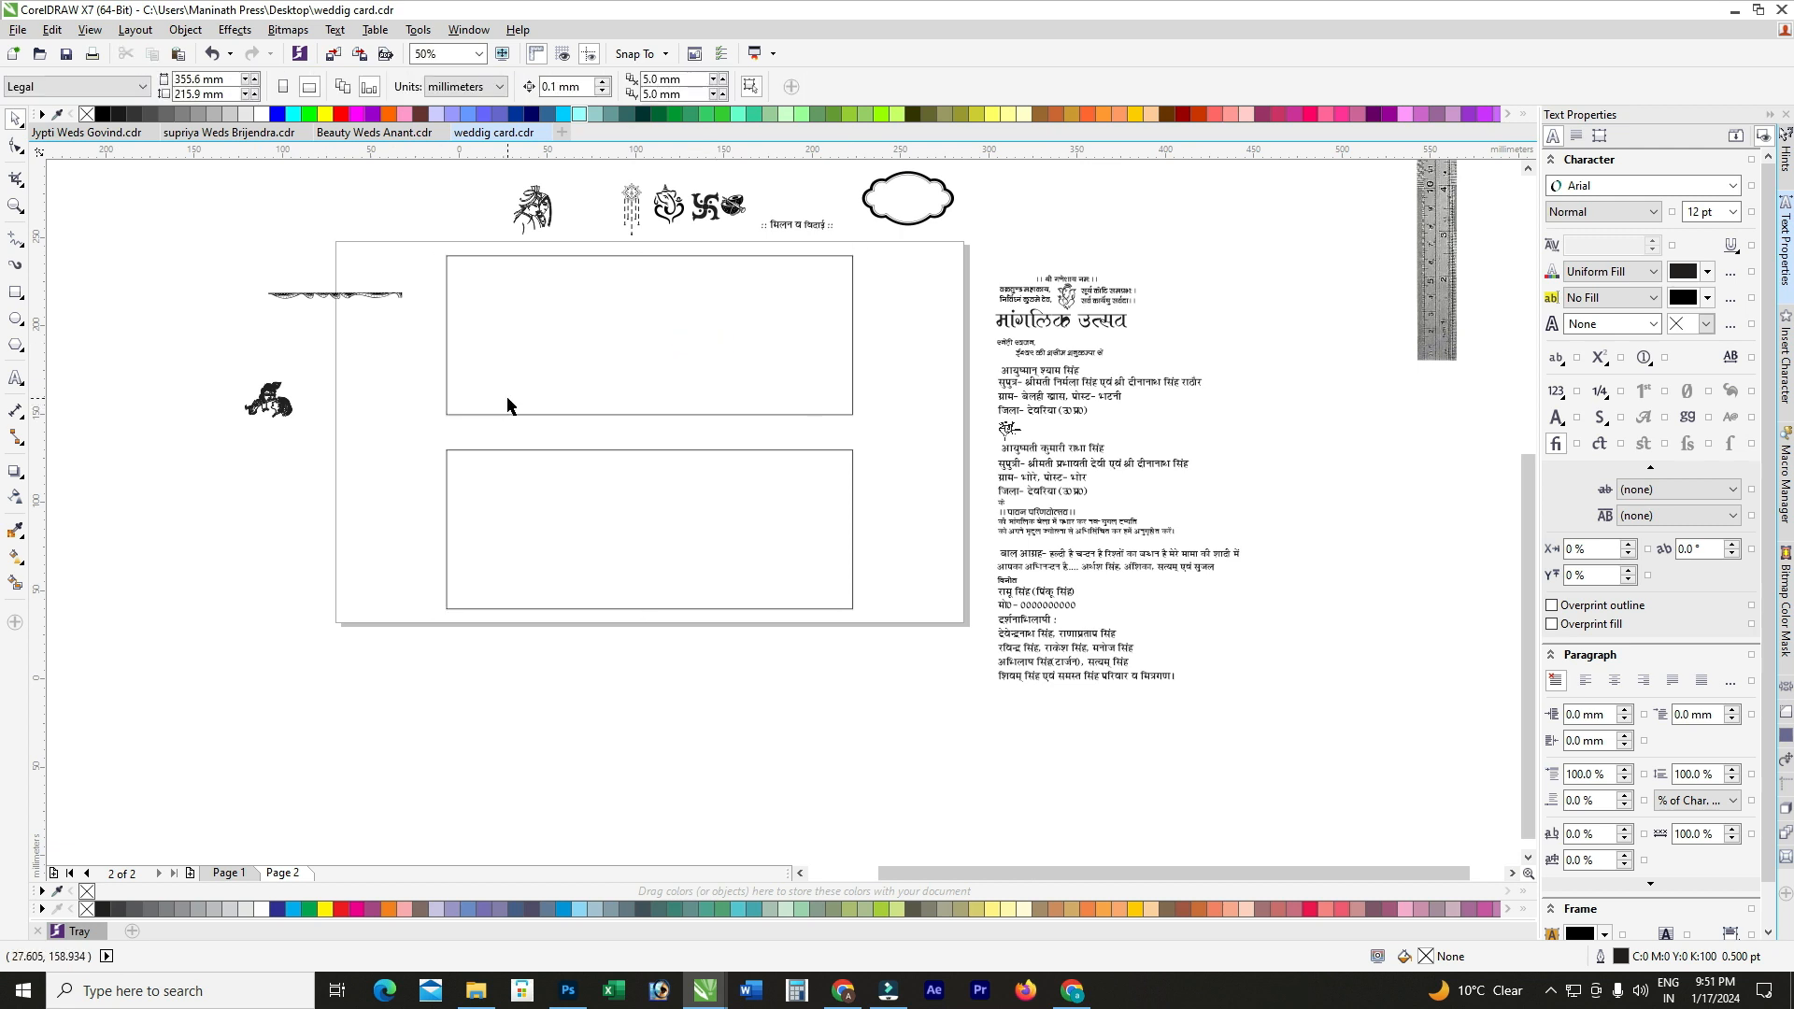
pyautogui.click(610, 357)
pyautogui.scroll(2, 462, 259)
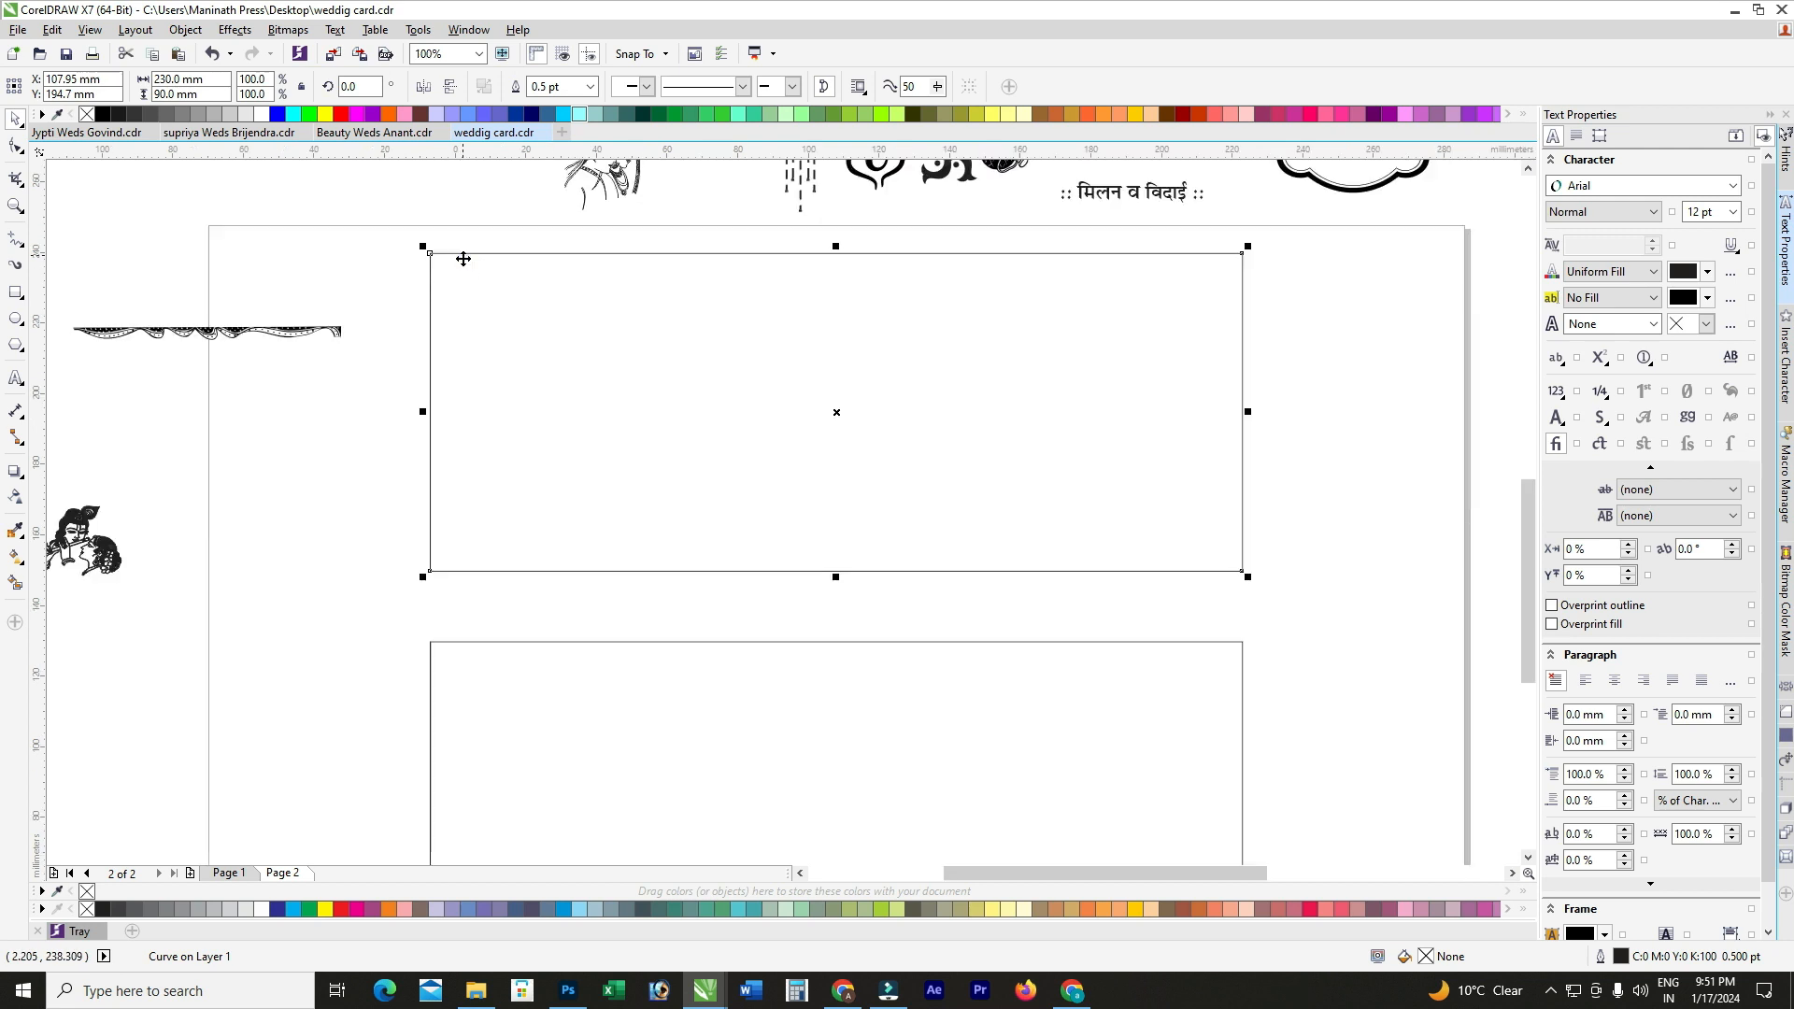
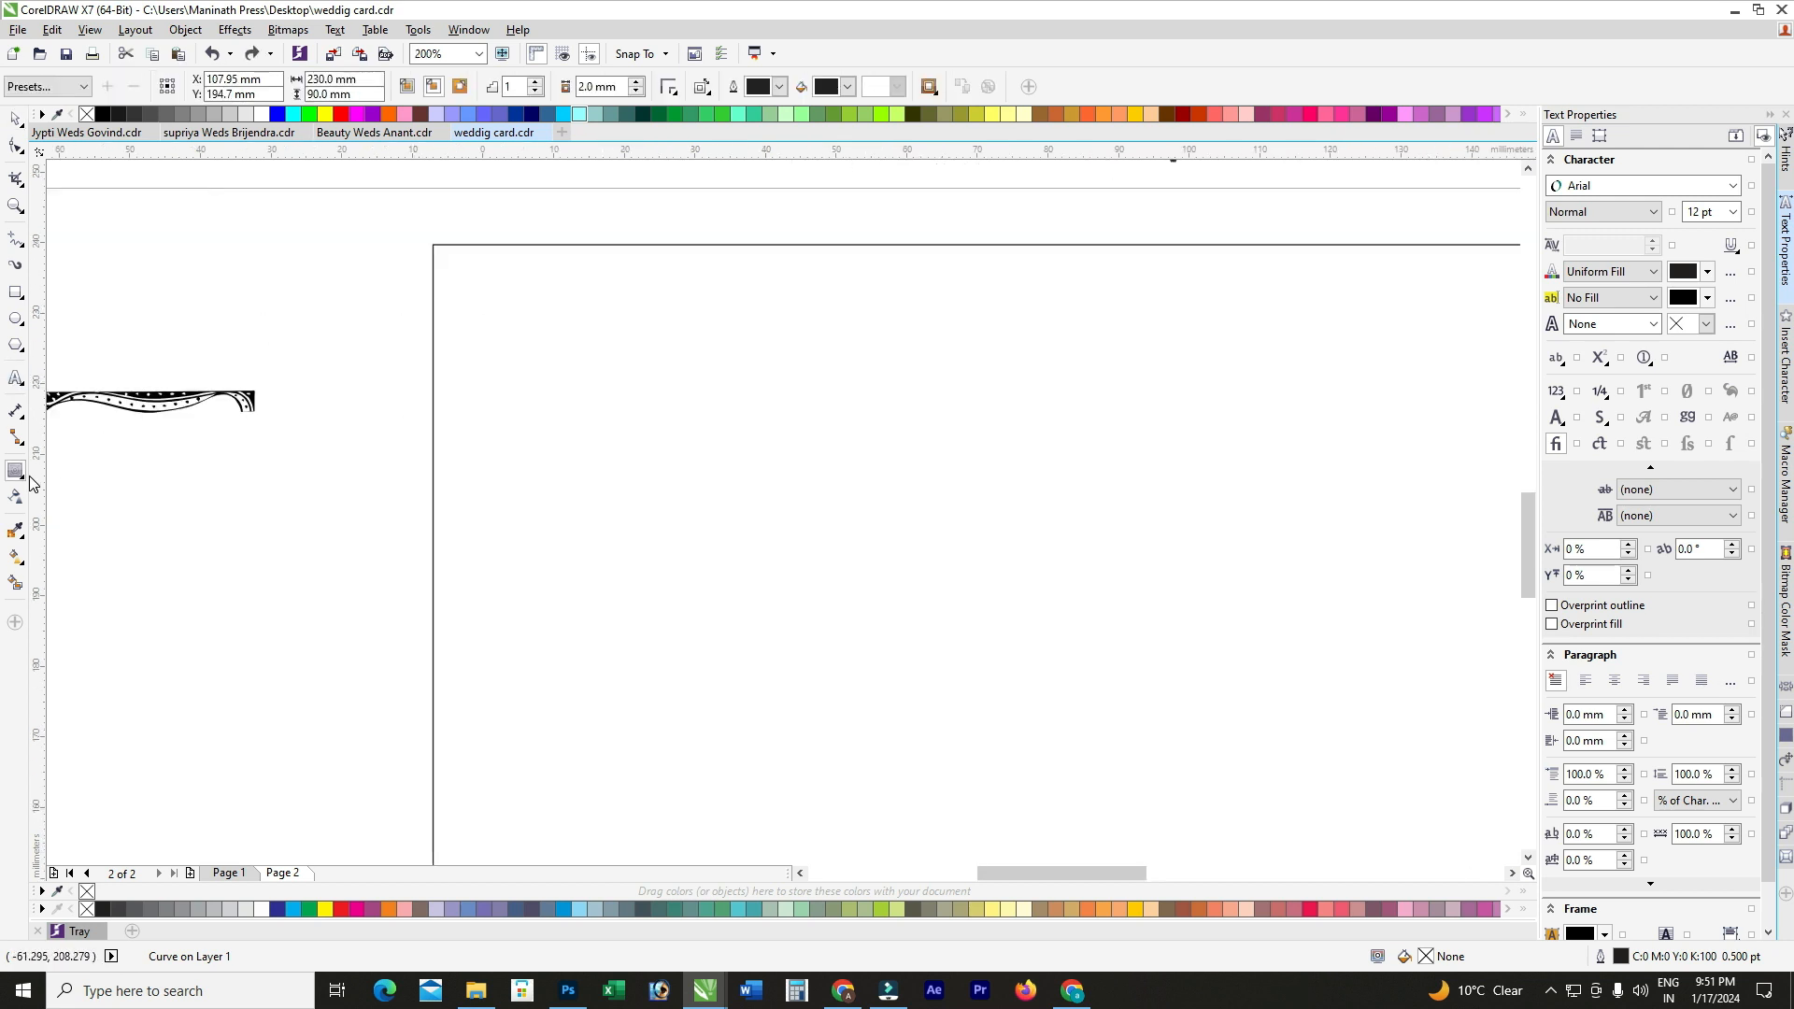
# Step: Add an inside contour line about 3.5 mm in from the panel border and break it apart
pyautogui.click(434, 247)
pyautogui.moveTo(435, 250); pyautogui.dragTo(462, 277)
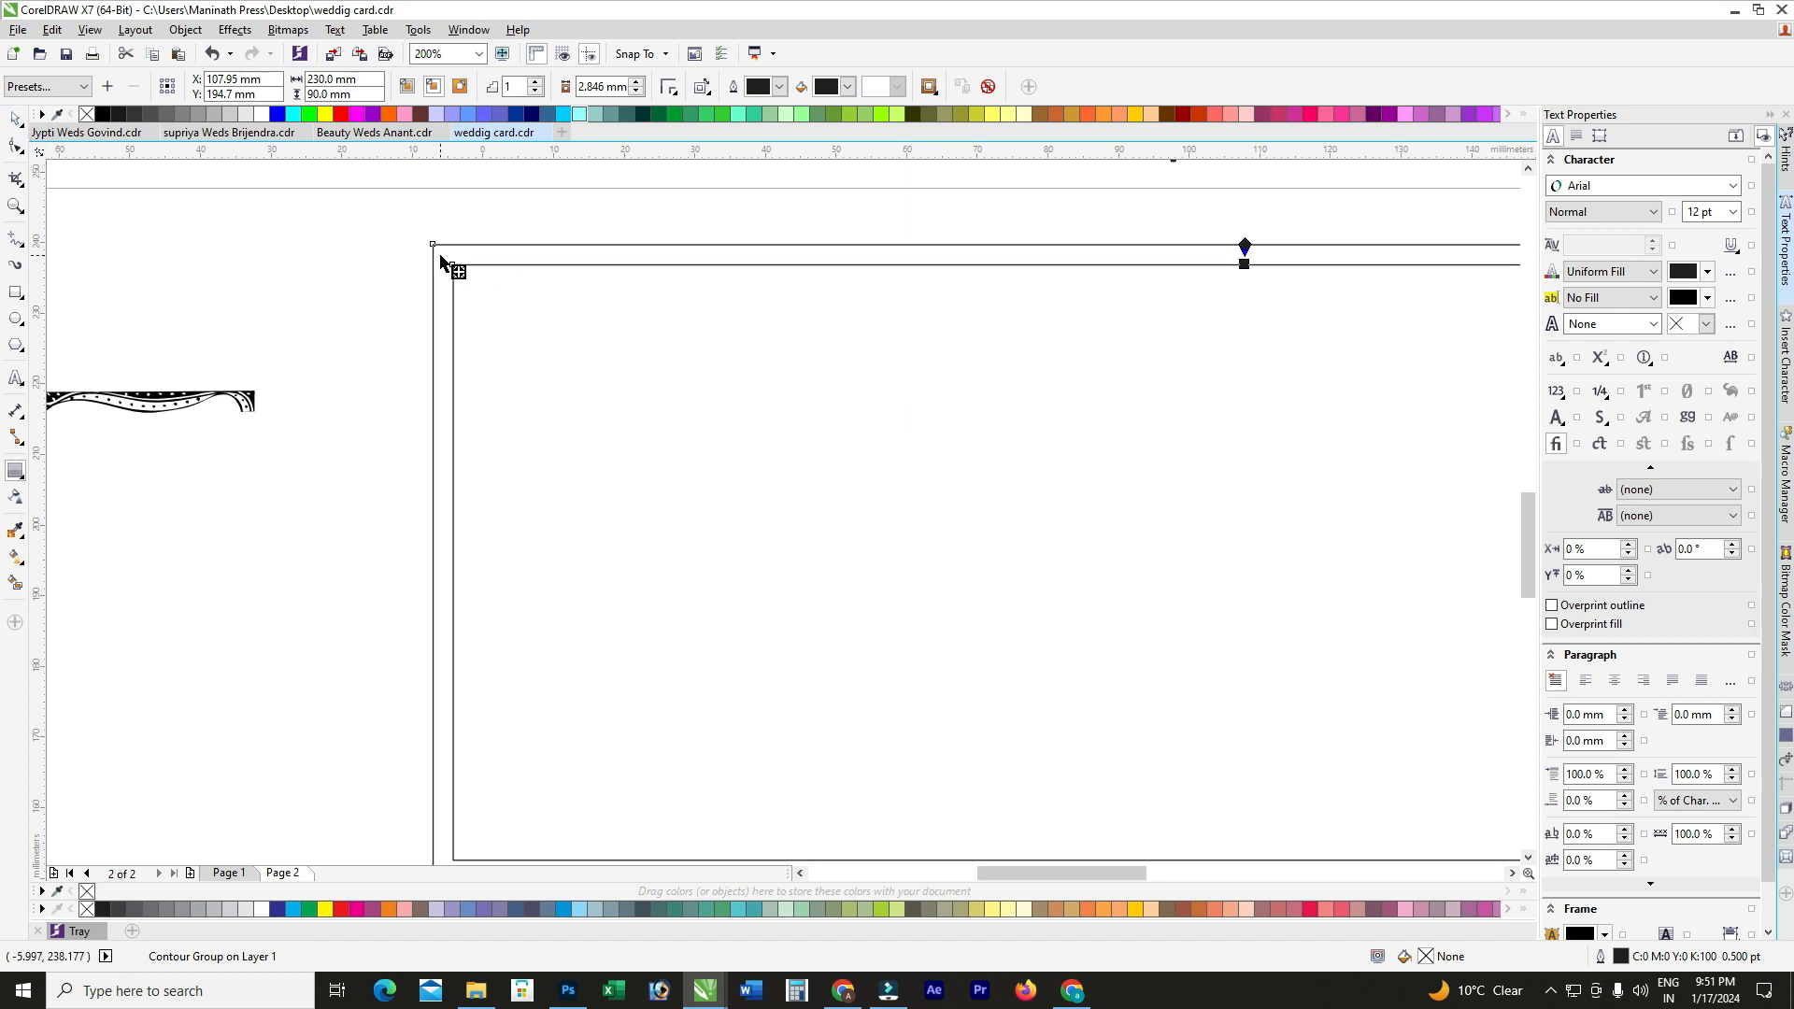
pyautogui.scroll(1, 442, 260)
pyautogui.moveTo(466, 274); pyautogui.dragTo(475, 284)
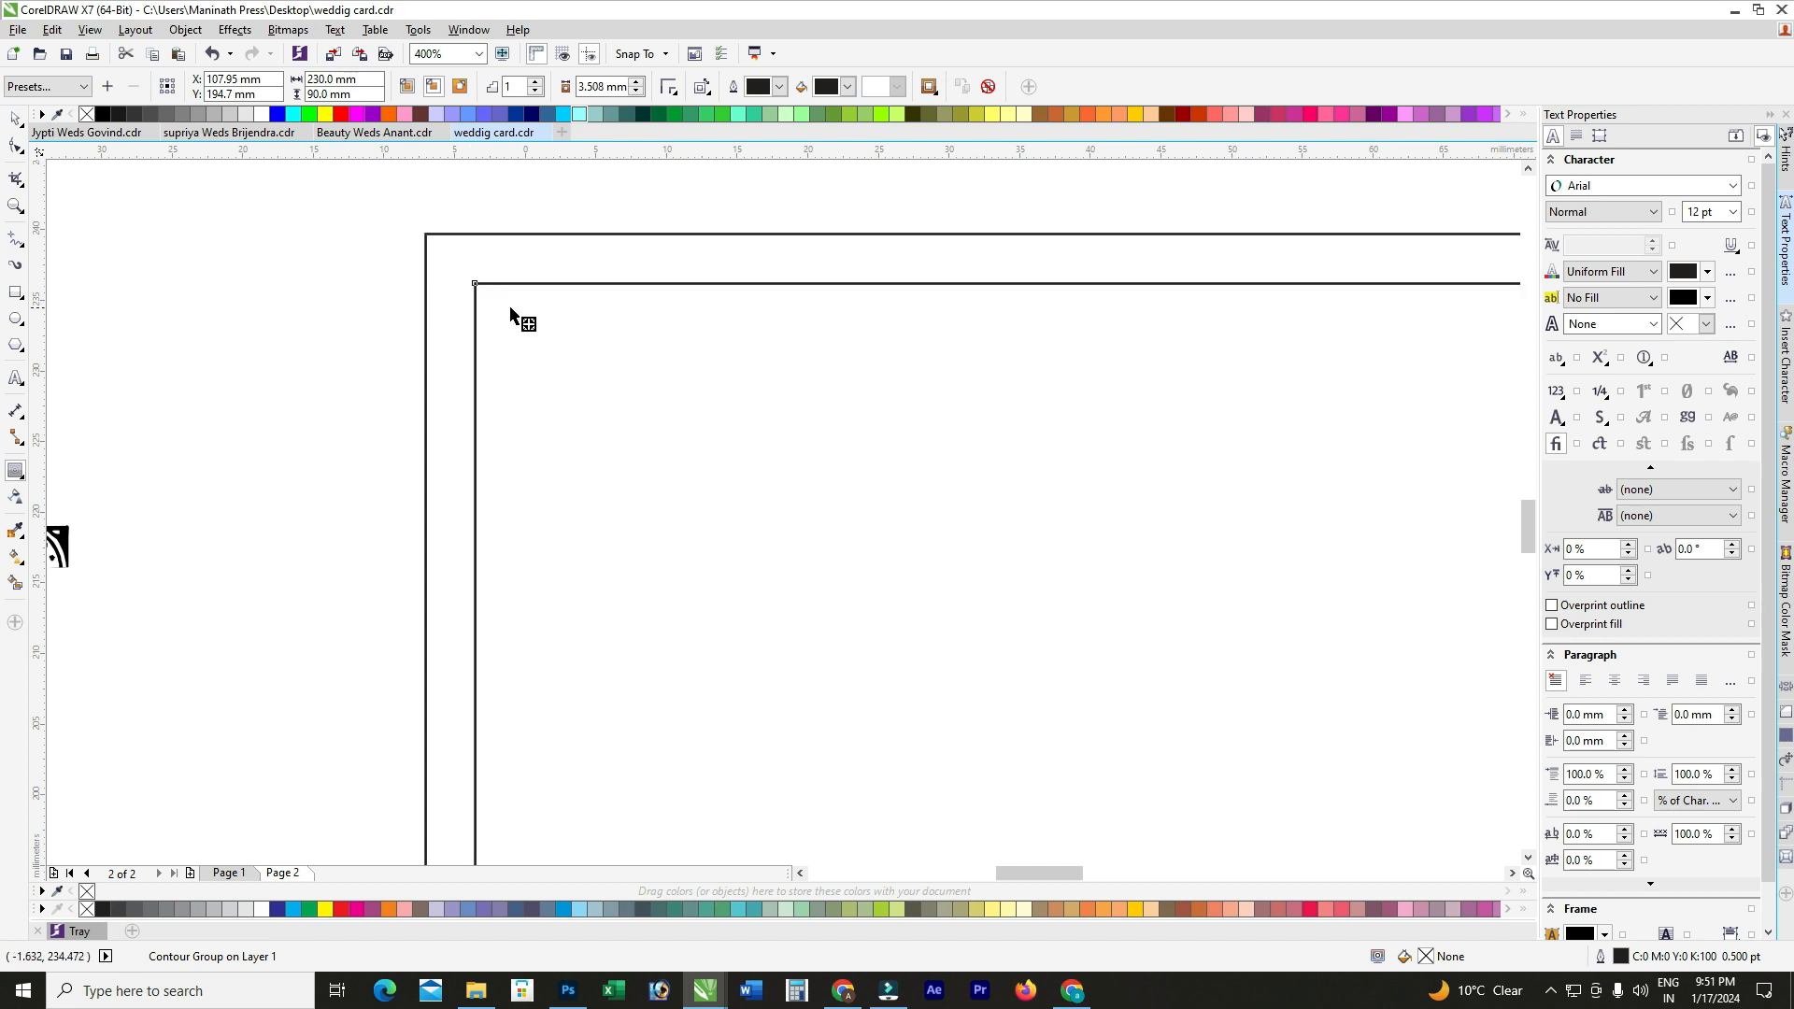
pyautogui.click(11, 121)
pyautogui.scroll(-1, 516, 387)
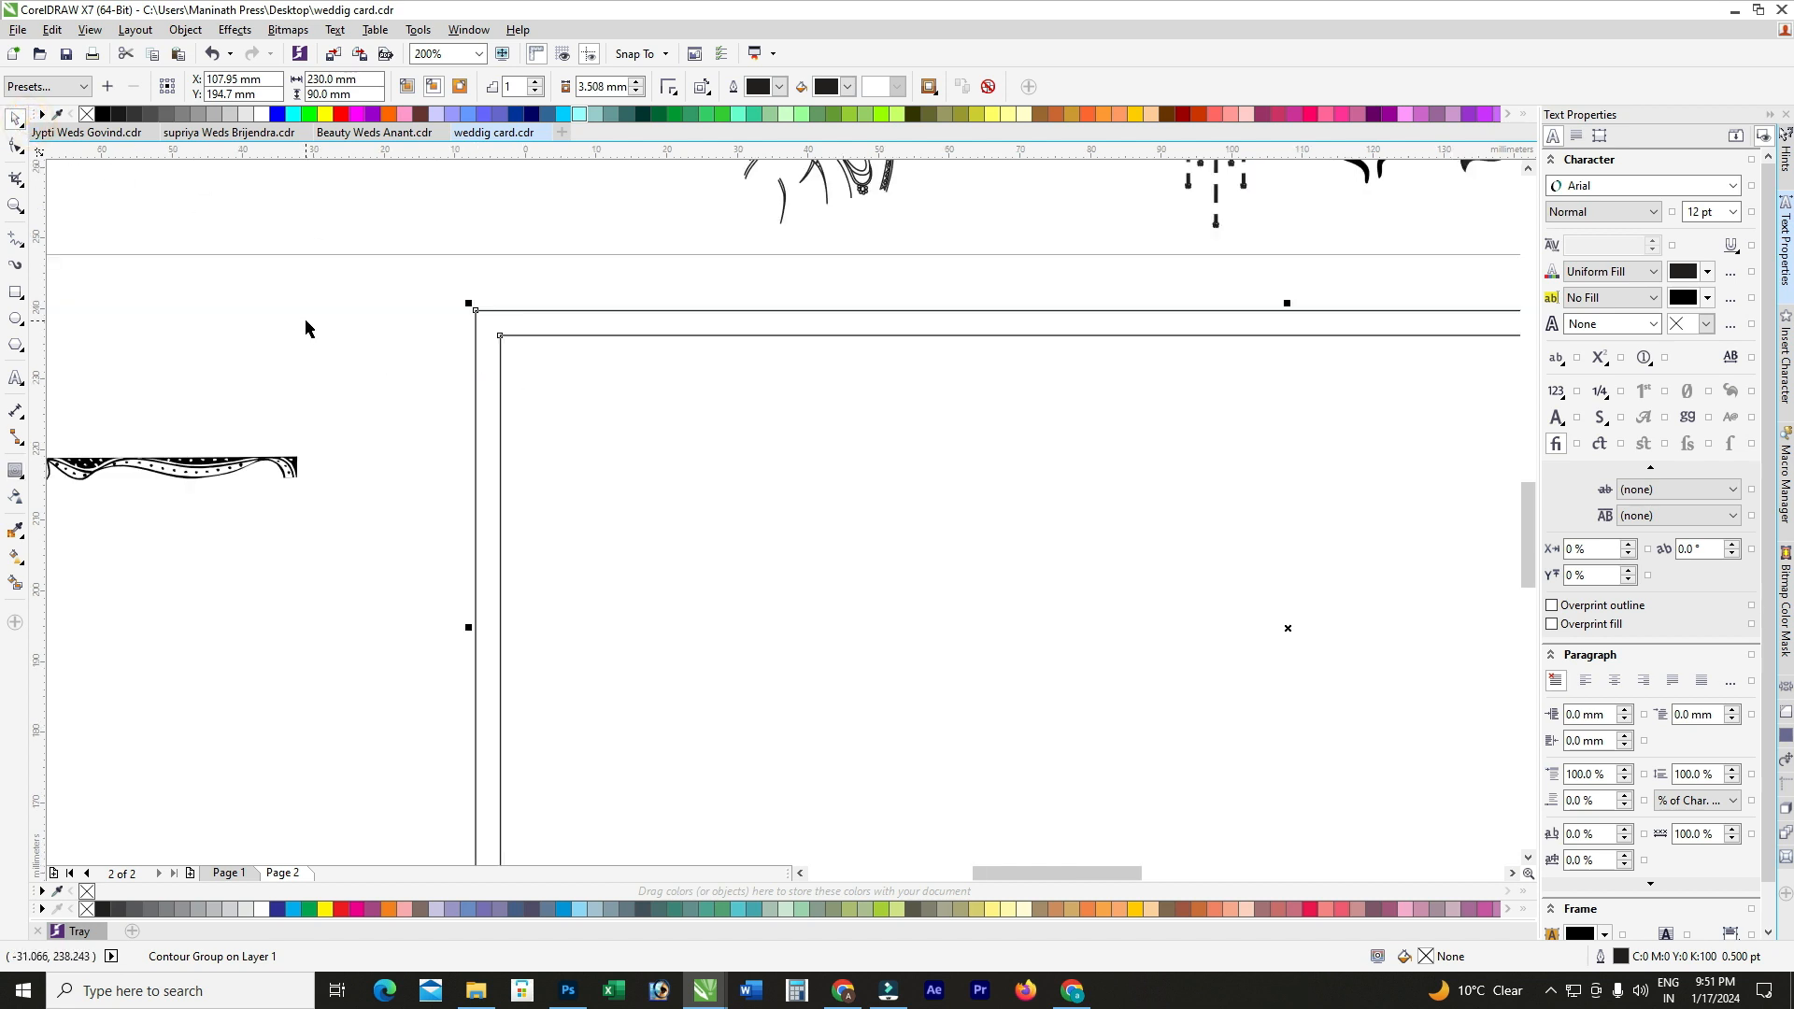
pyautogui.hotkey('ctrl', 'k')
pyautogui.click(345, 265)
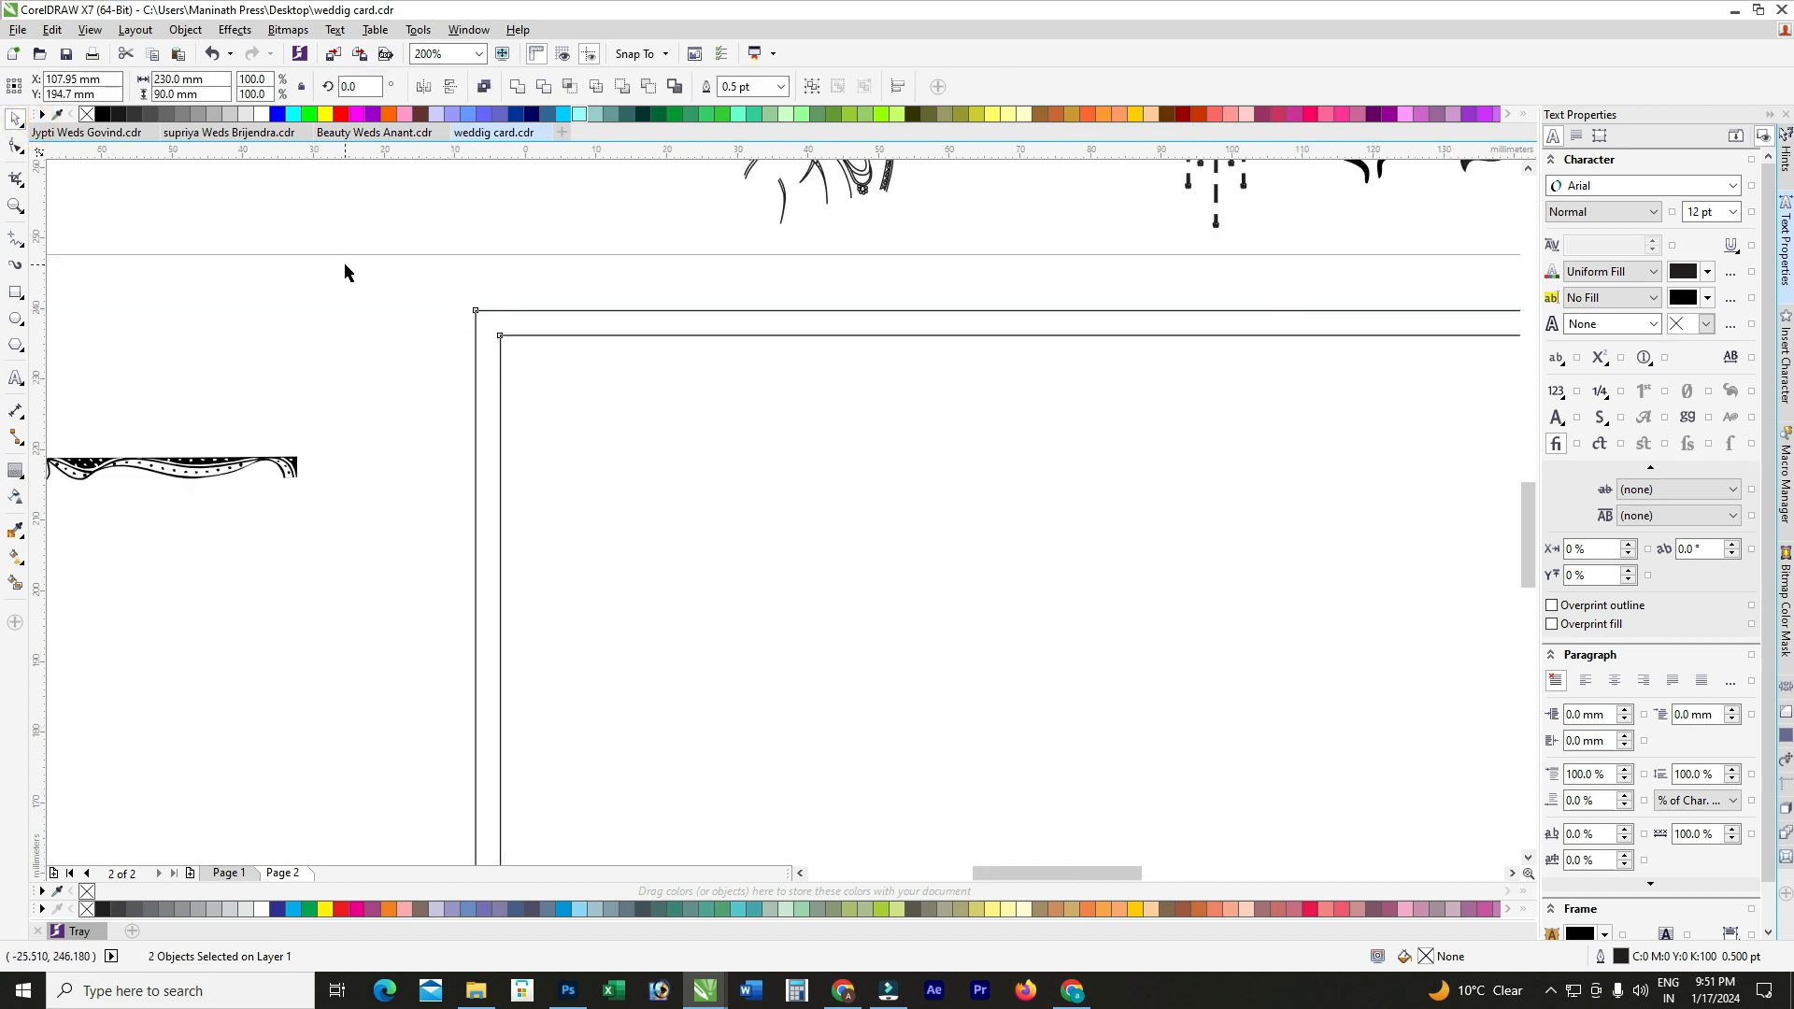
# Step: Give the outer border rectangle a 4 pt outline width
pyautogui.click(504, 314)
pyautogui.click(564, 85)
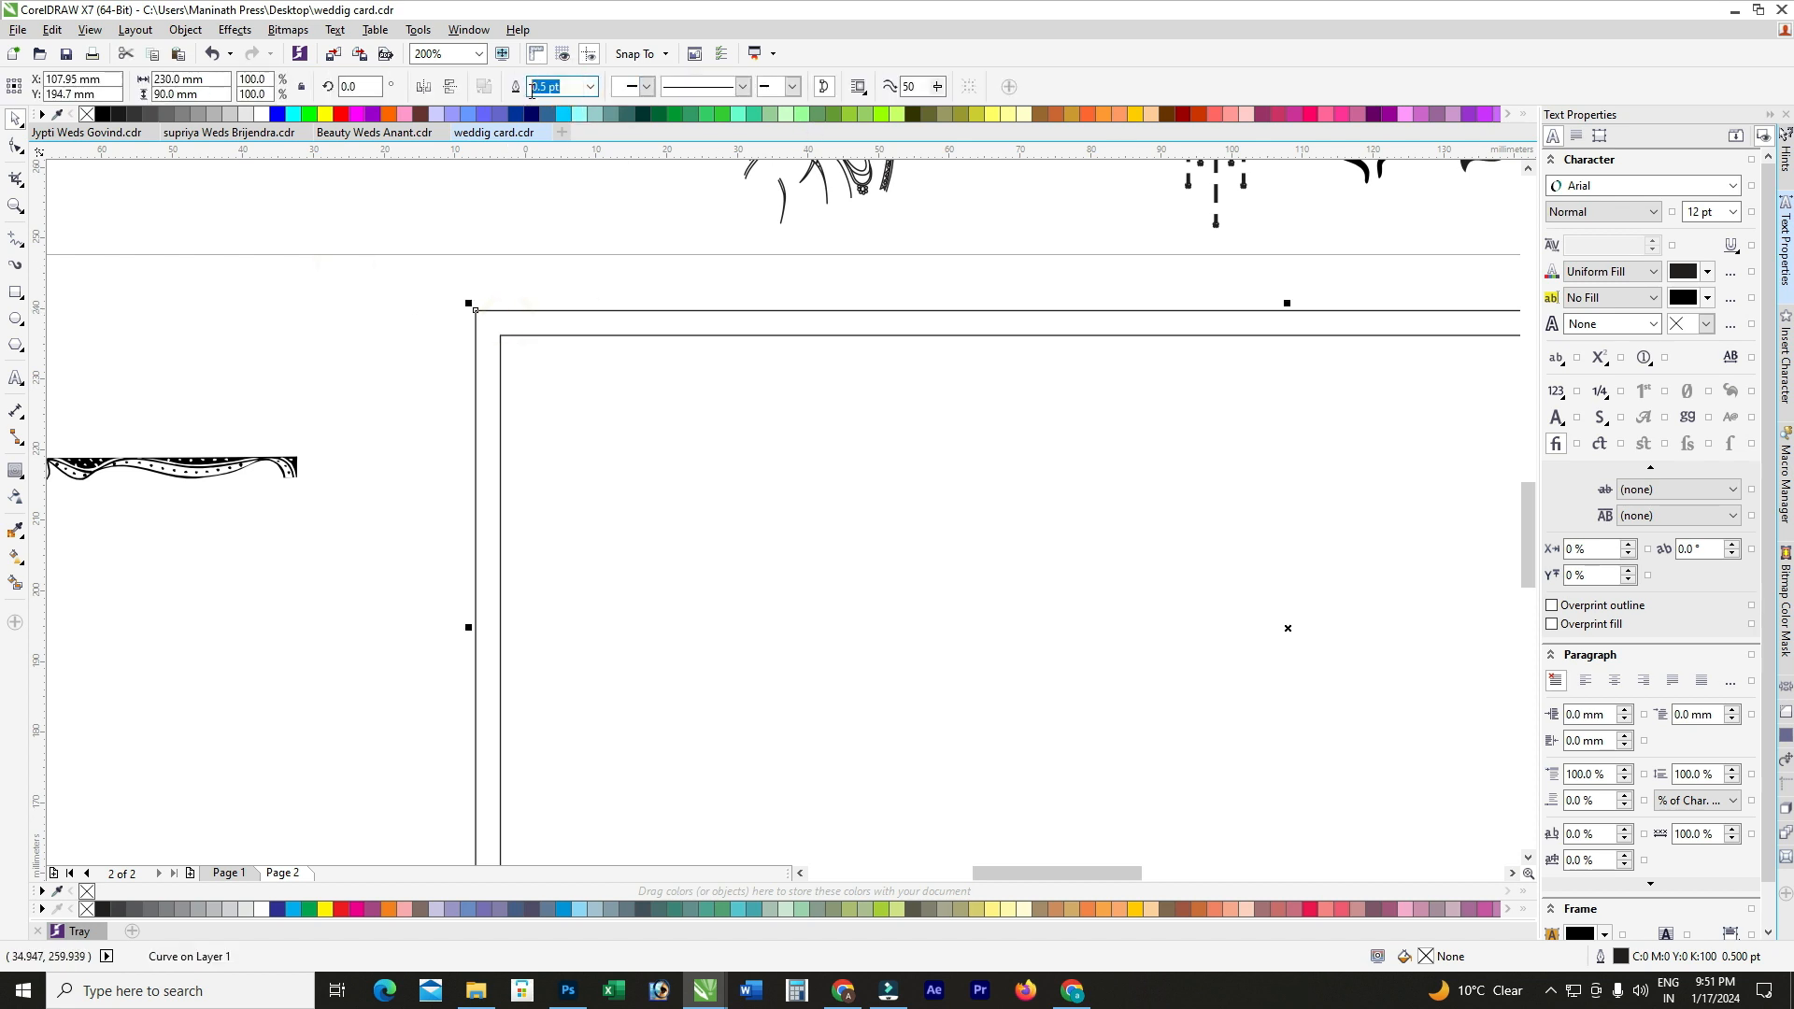
pyautogui.write('3')
pyautogui.press('Return')
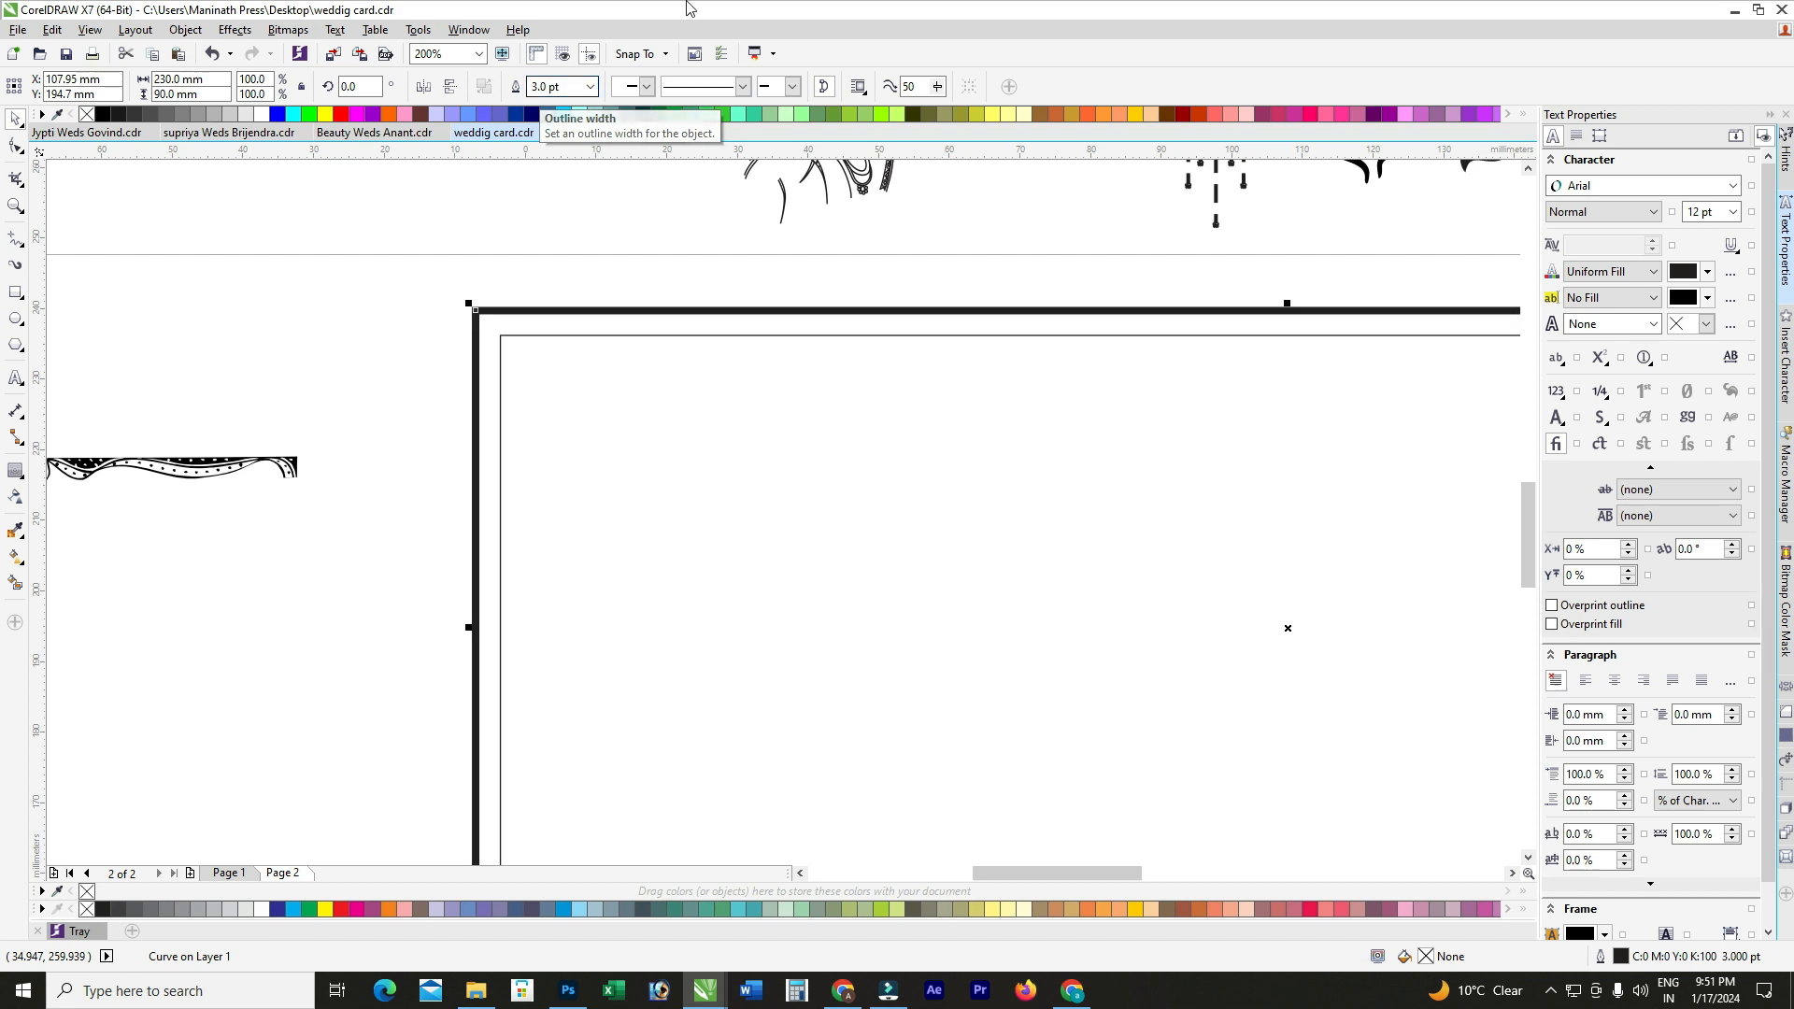
pyautogui.click(560, 86)
pyautogui.write('4')
pyautogui.press('Return')
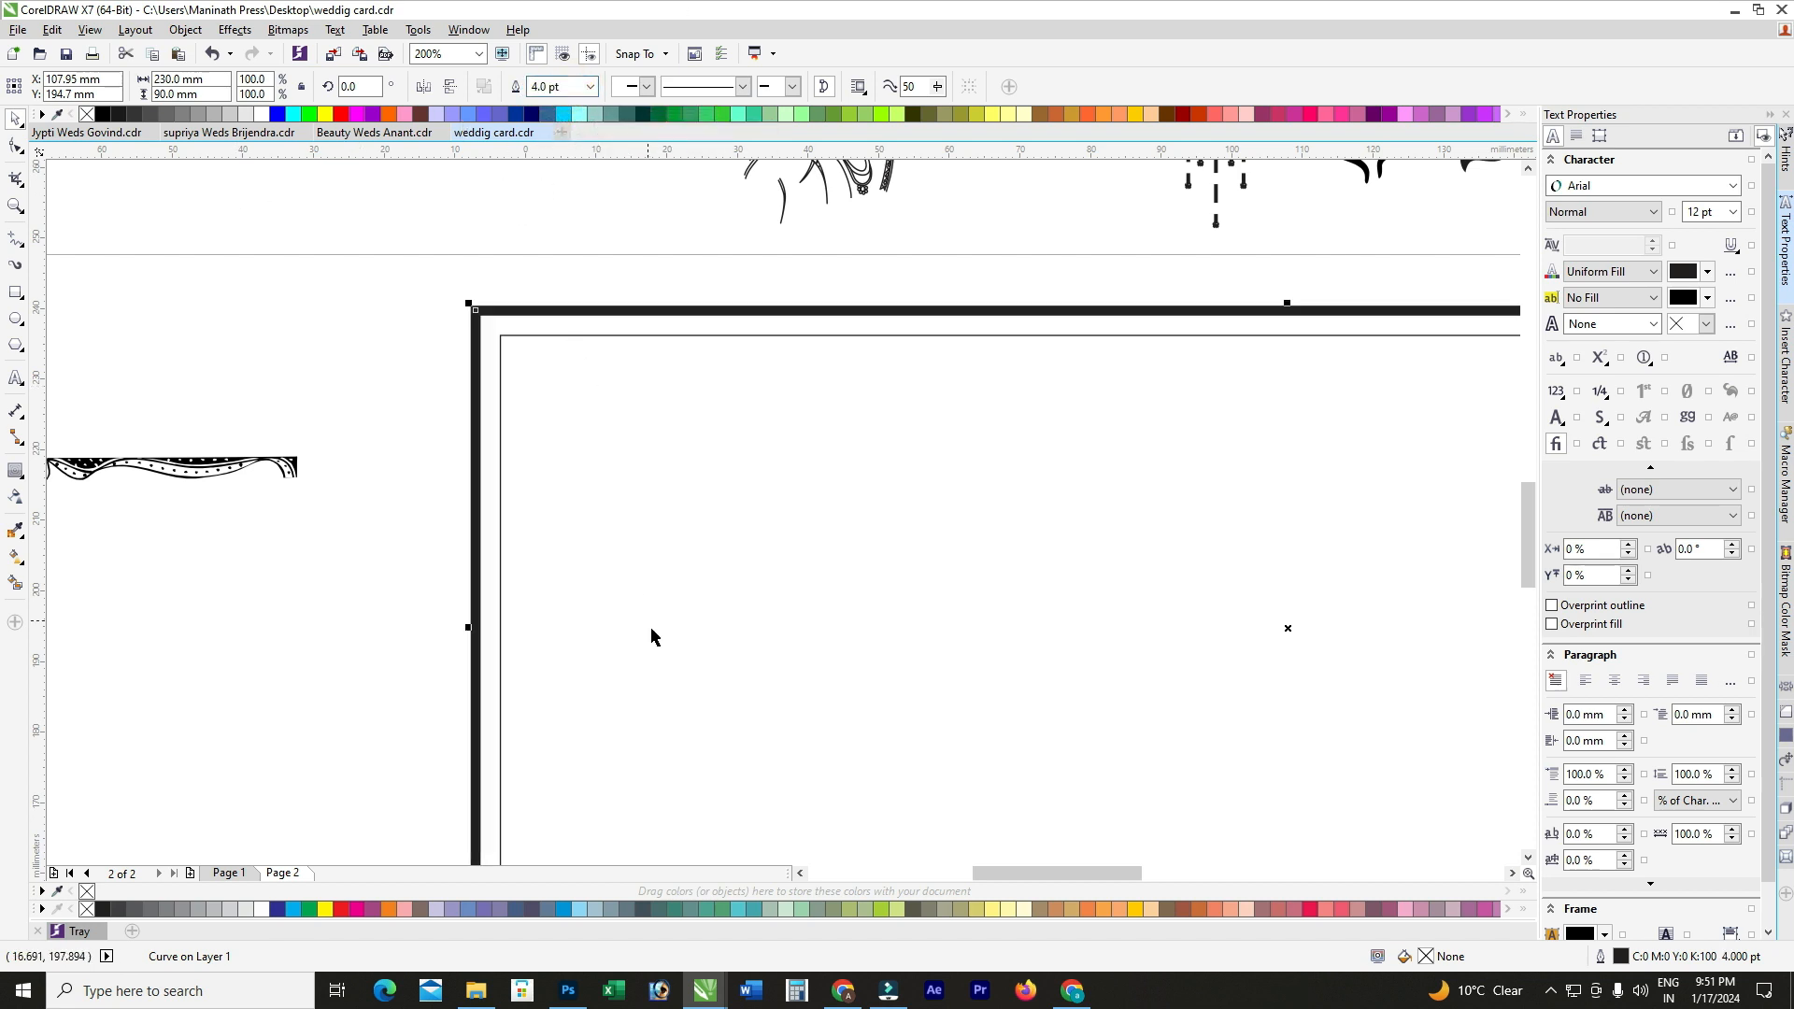
pyautogui.scroll(-1, 598, 612)
pyautogui.click(528, 363)
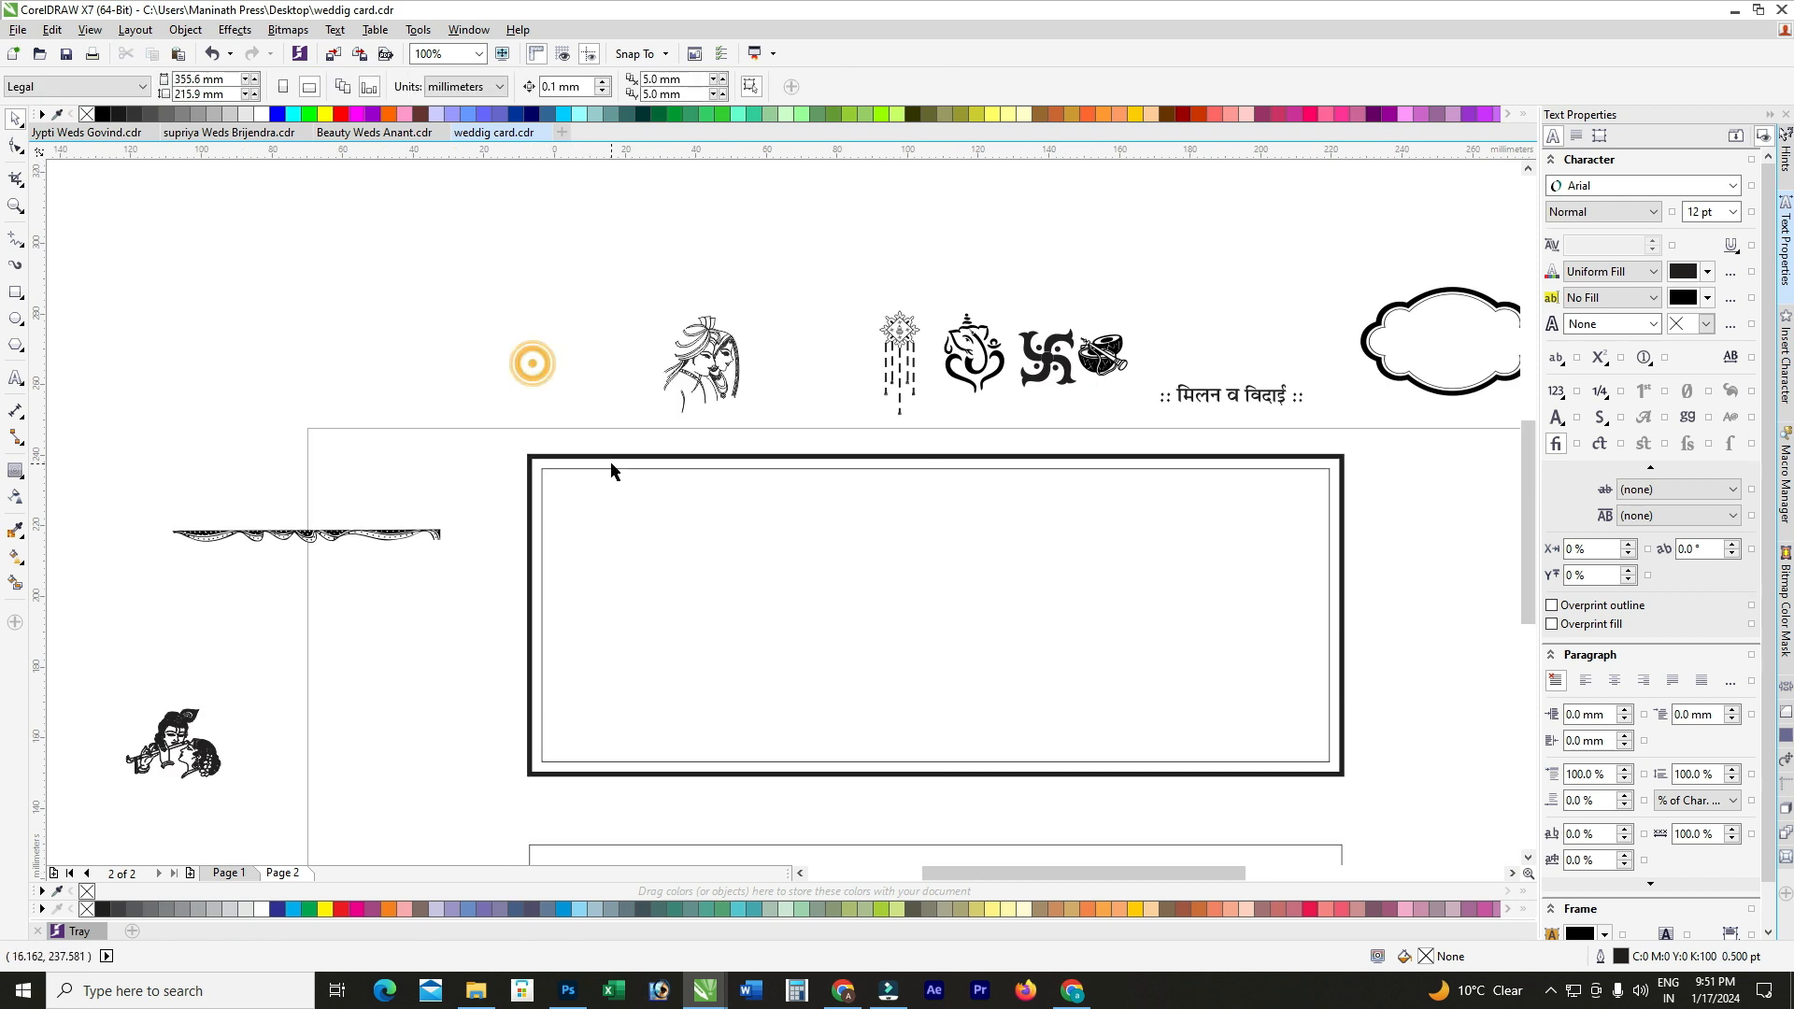
# Step: Move the drape ornament into the panel and align it to the inner frame's top-left
pyautogui.scroll(1, 608, 468)
pyautogui.click(613, 508)
pyautogui.scroll(-1, 603, 506)
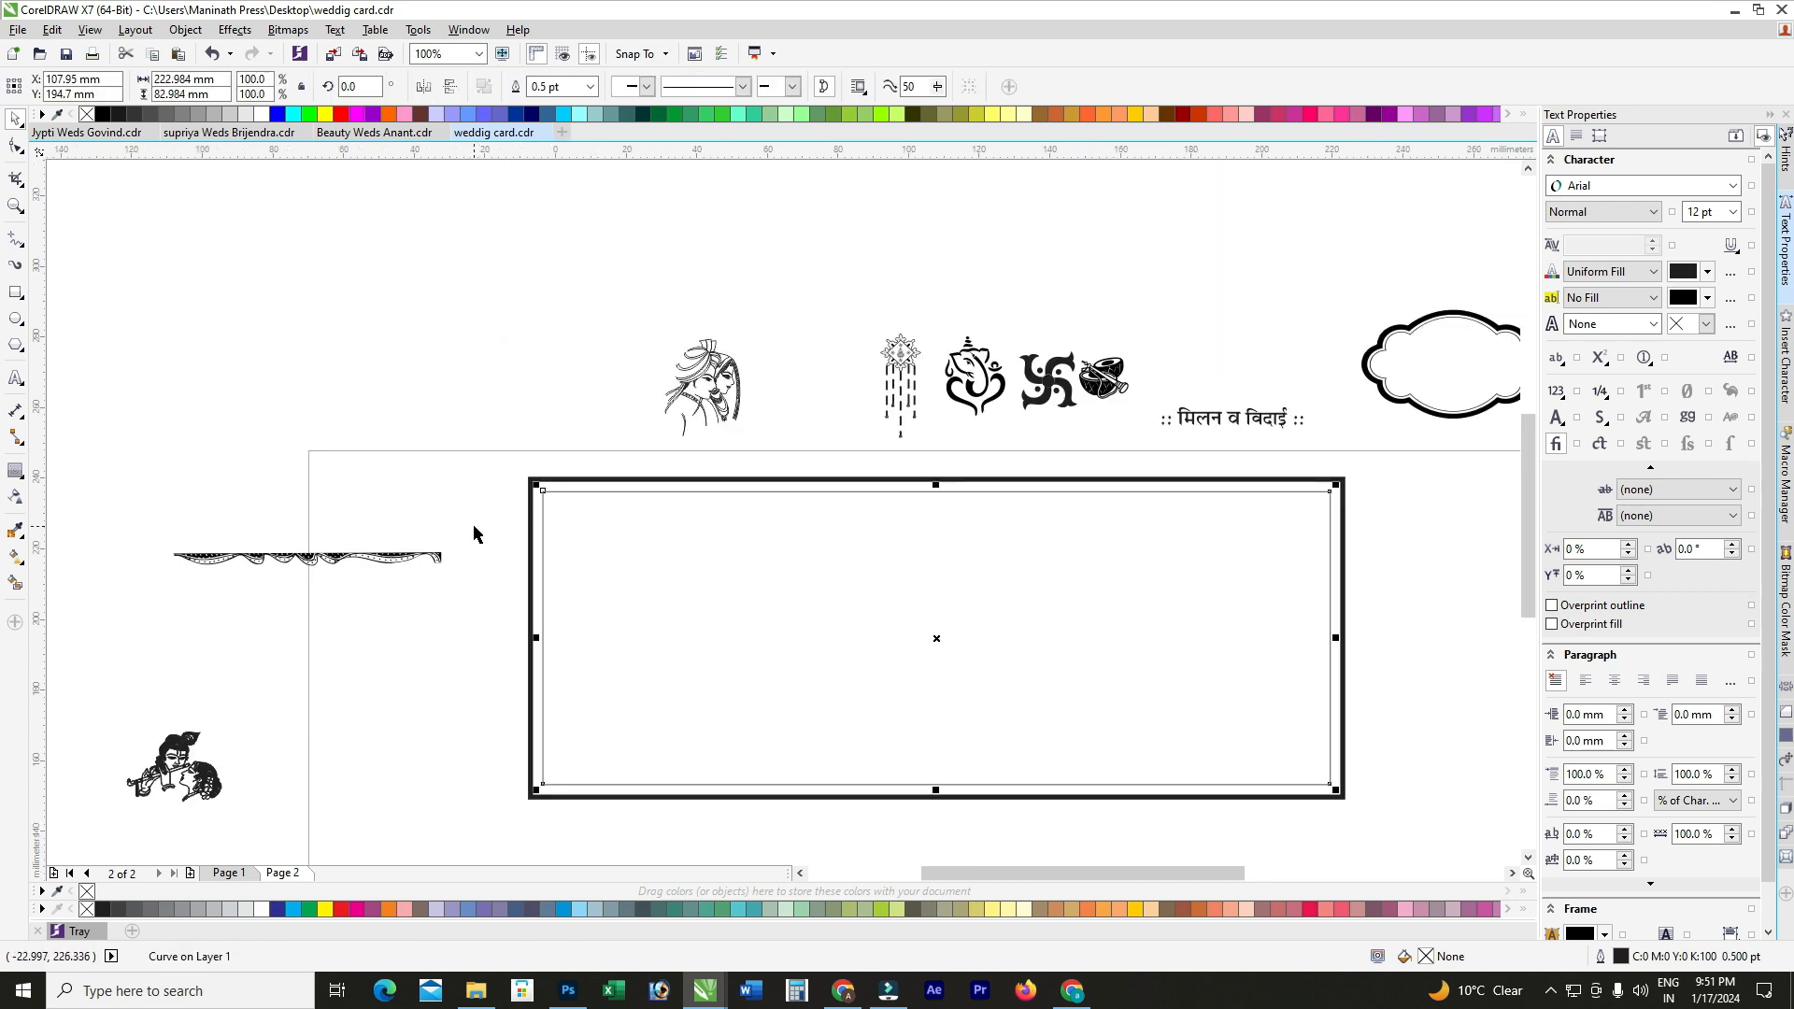
pyautogui.moveTo(372, 567); pyautogui.dragTo(775, 512)
pyautogui.scroll(1, 657, 520)
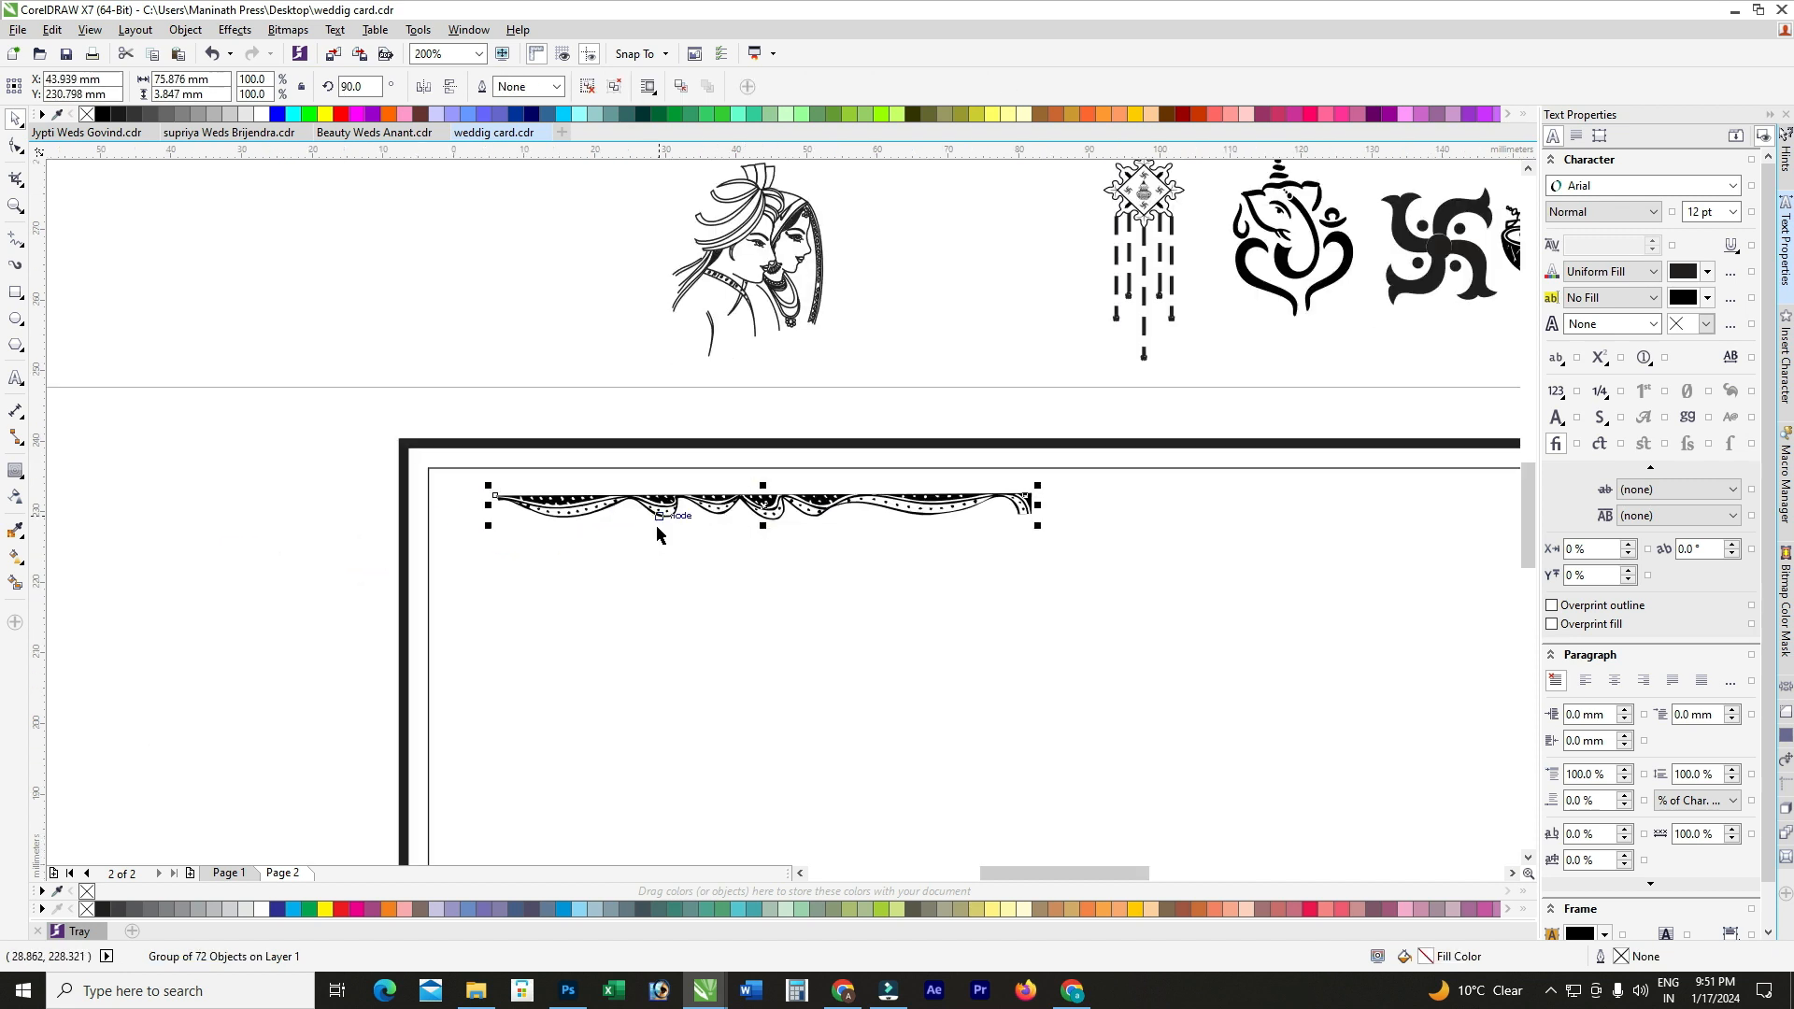
pyautogui.keyDown('shift'); pyautogui.click(657, 573); pyautogui.keyUp('shift')
pyautogui.press('t')
pyautogui.press('l')
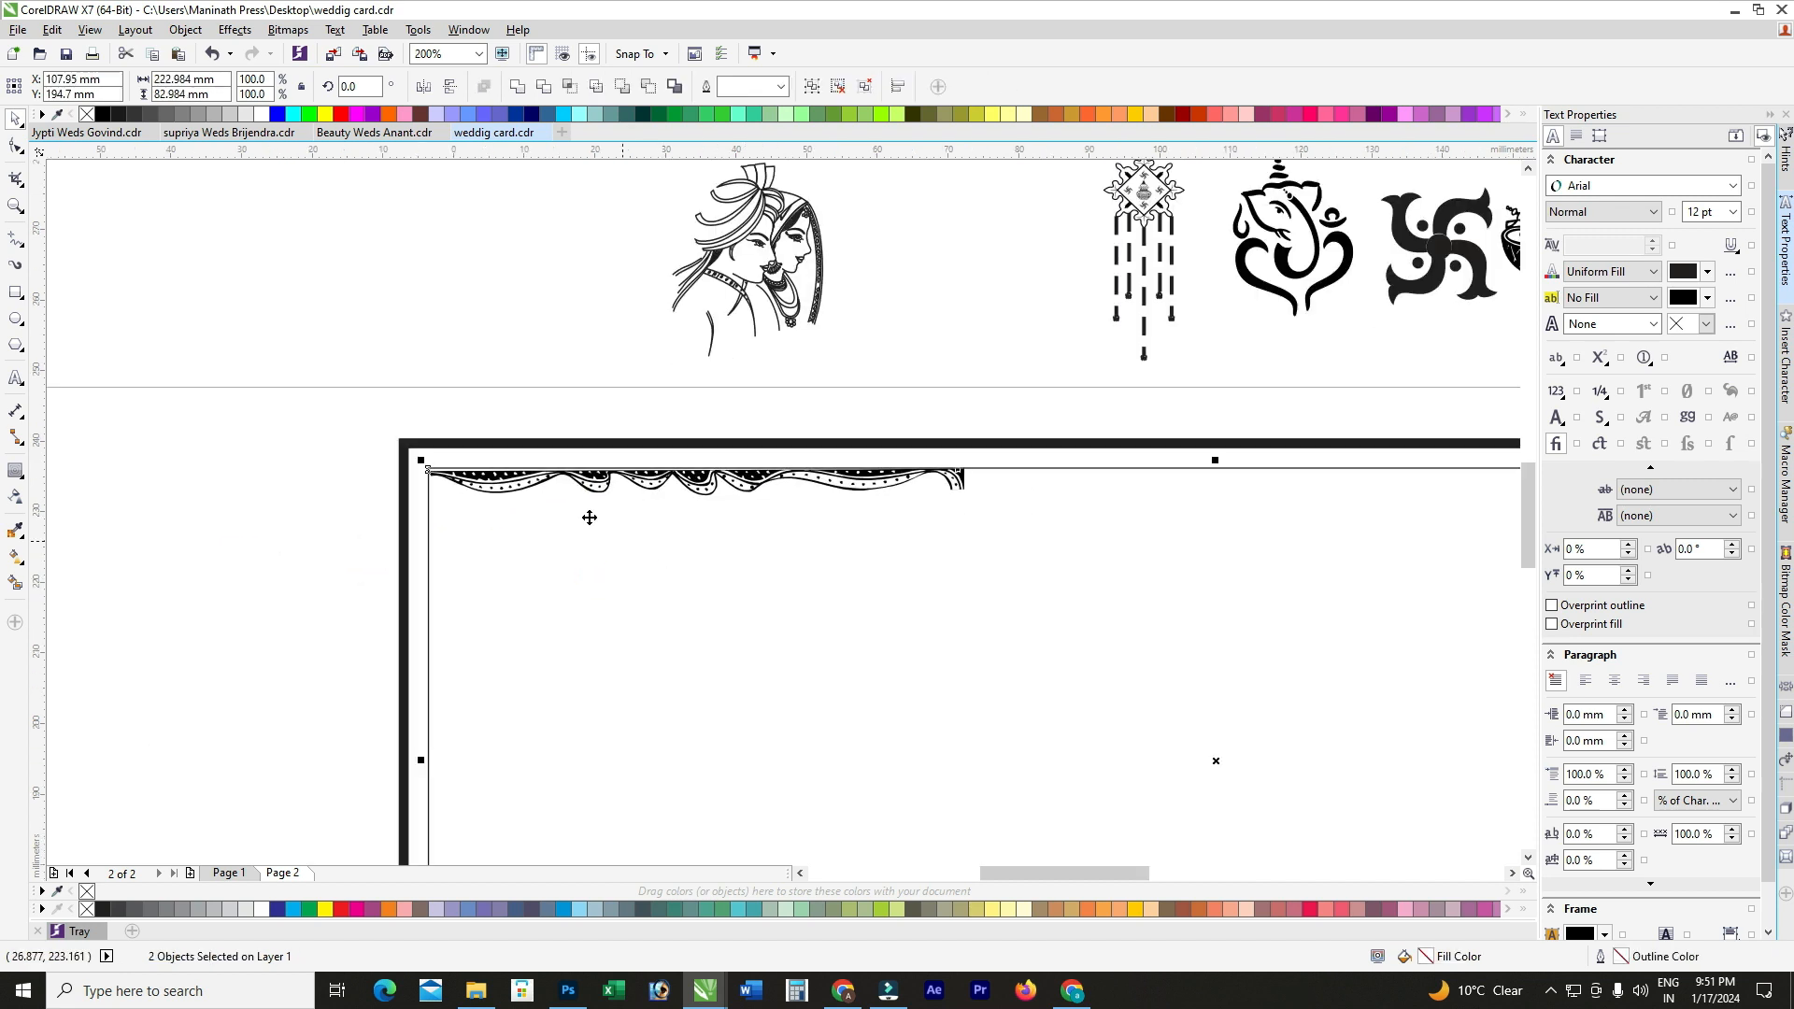
pyautogui.click(486, 386)
# Step: Inspect the inner frame line's corner nodes with the Shape tool
pyautogui.scroll(1, 702, 454)
pyautogui.click(728, 509)
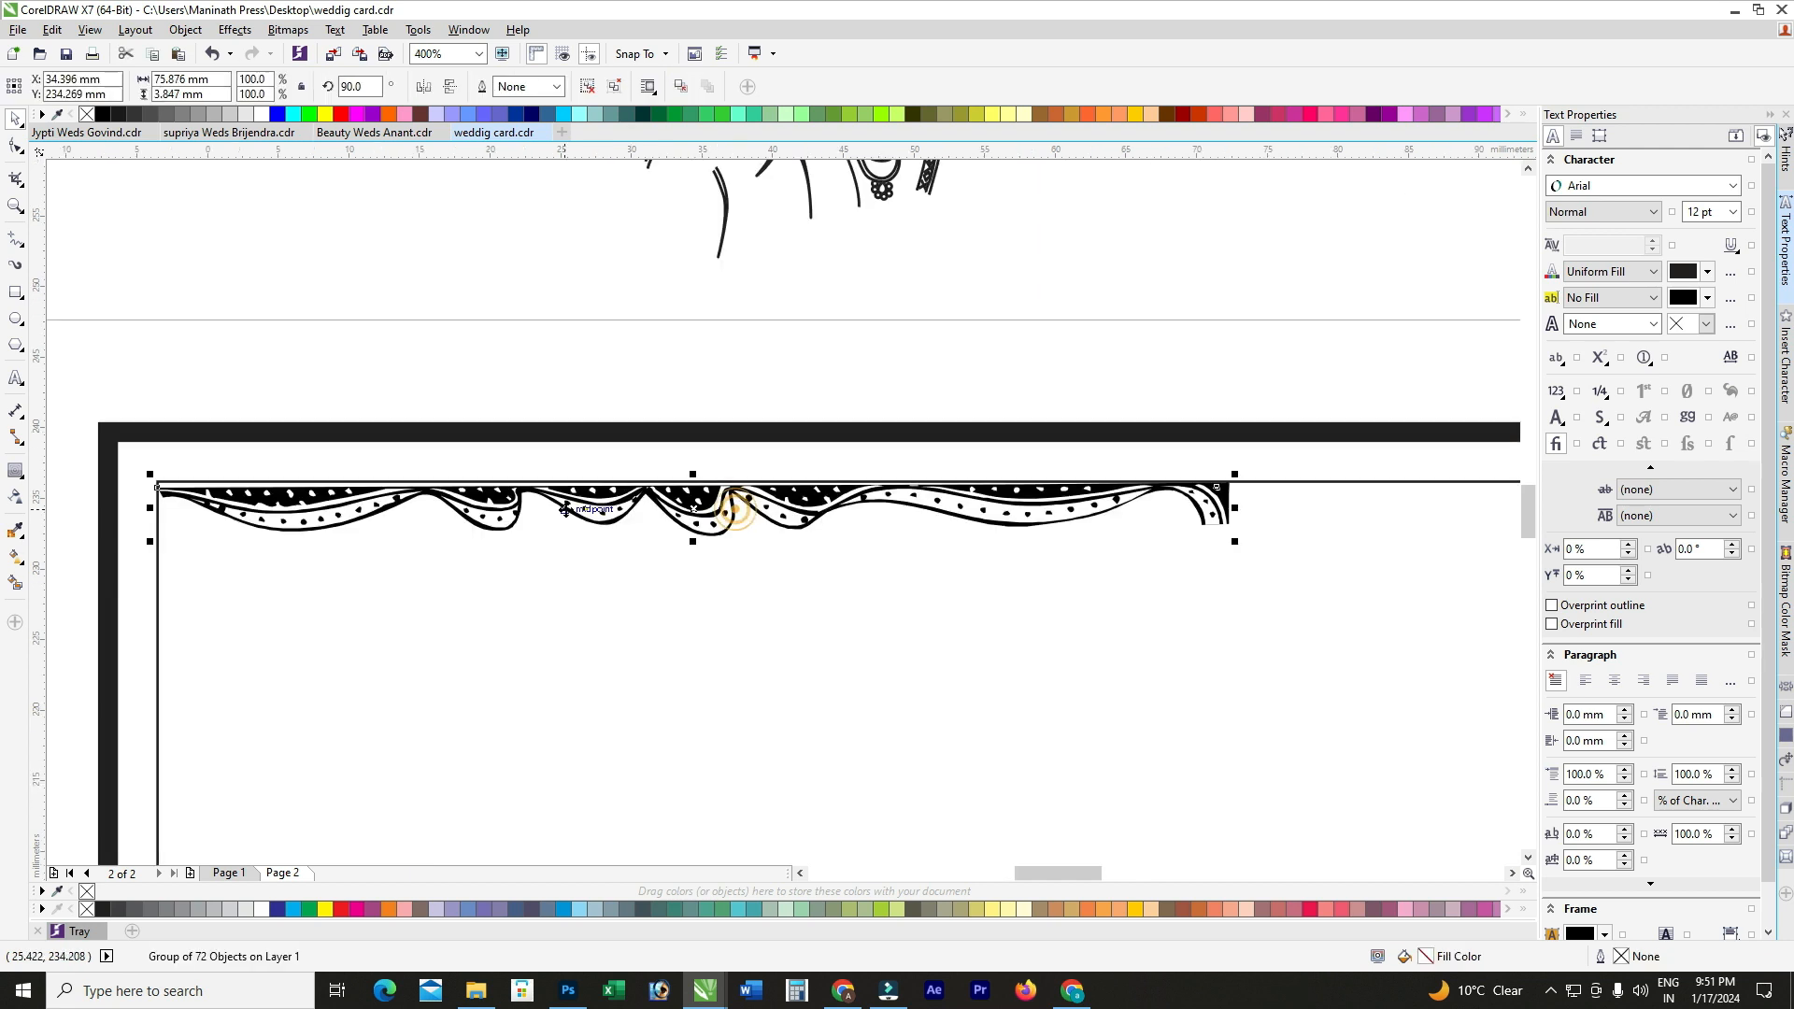
pyautogui.scroll(-1, 561, 510)
pyautogui.scroll(2, 317, 503)
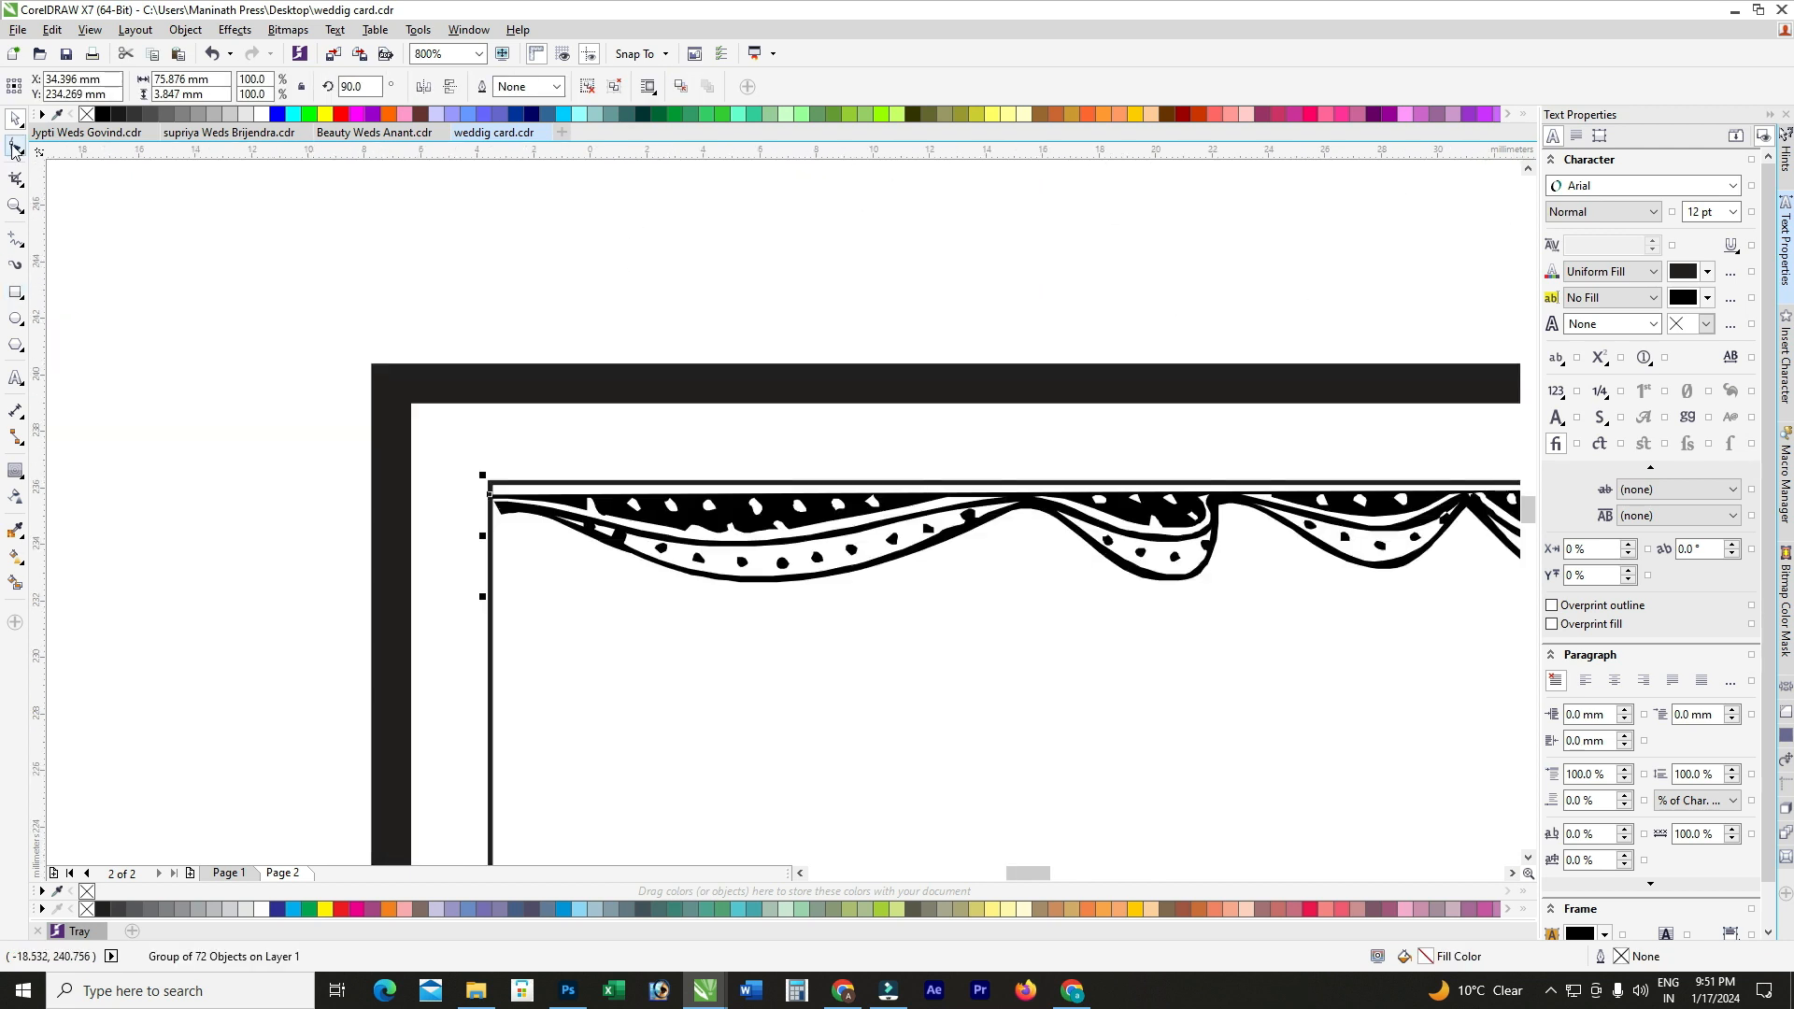
pyautogui.click(17, 147)
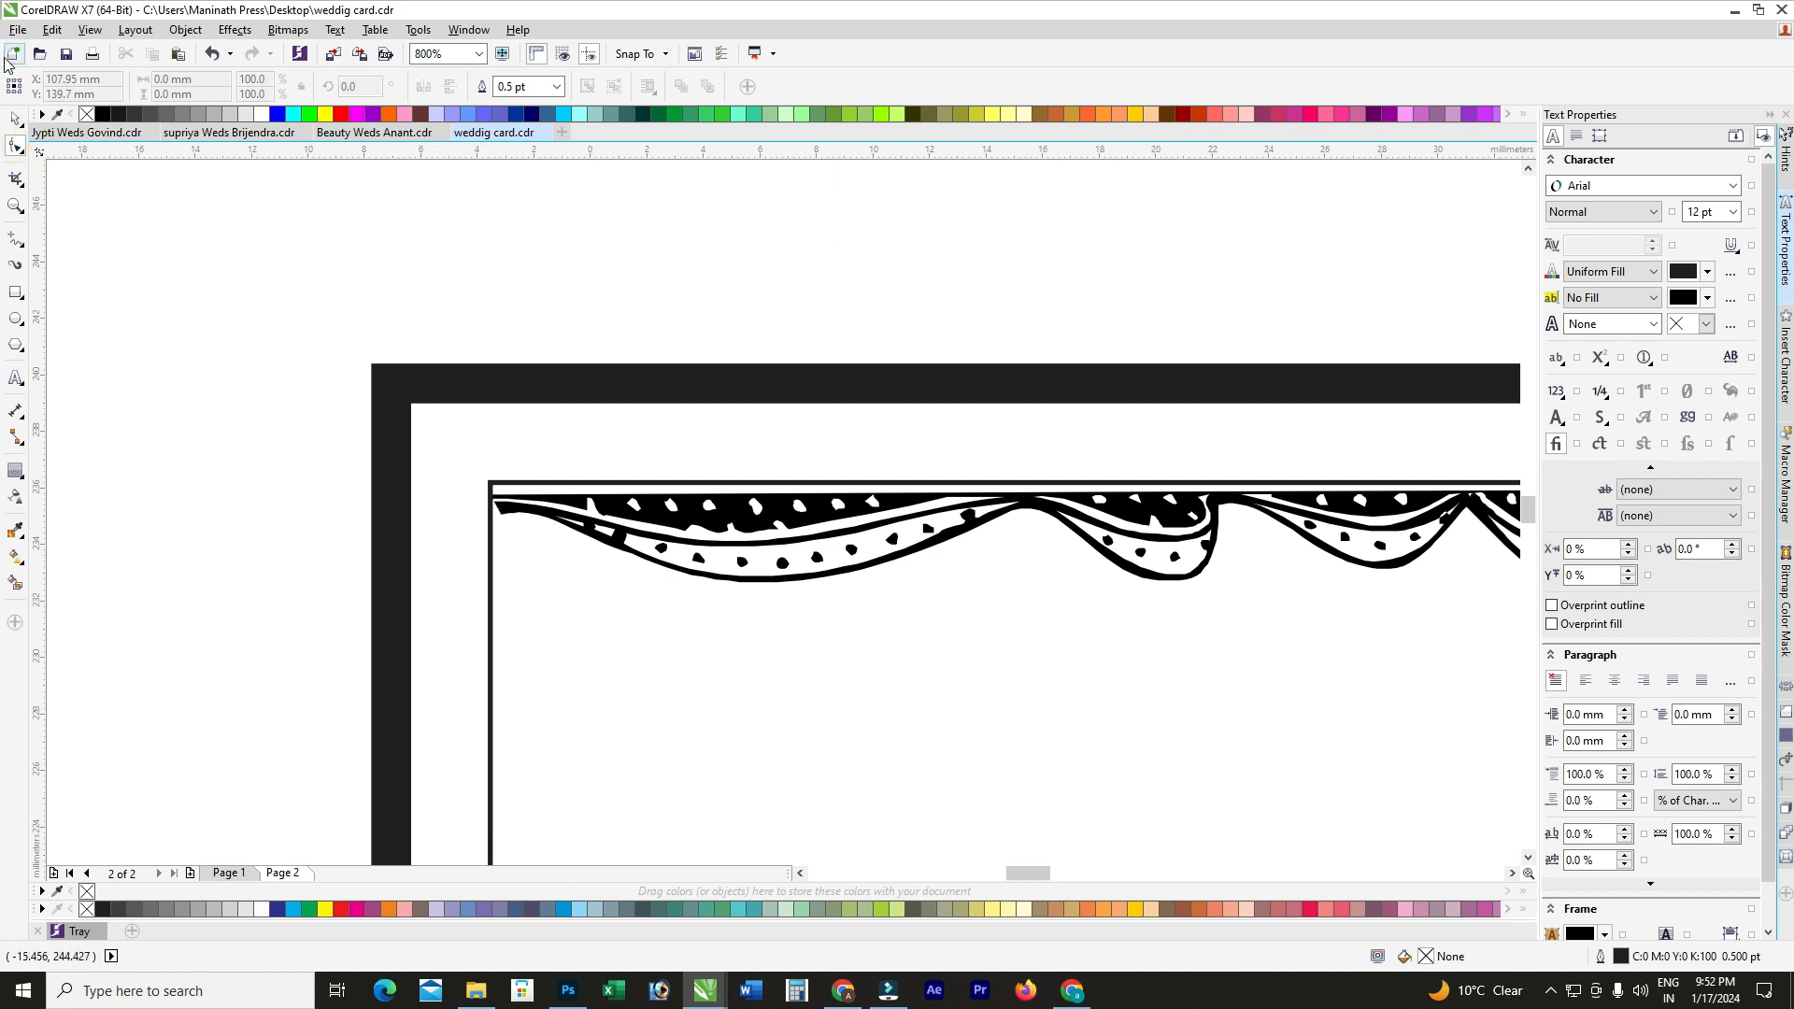
pyautogui.click(806, 523)
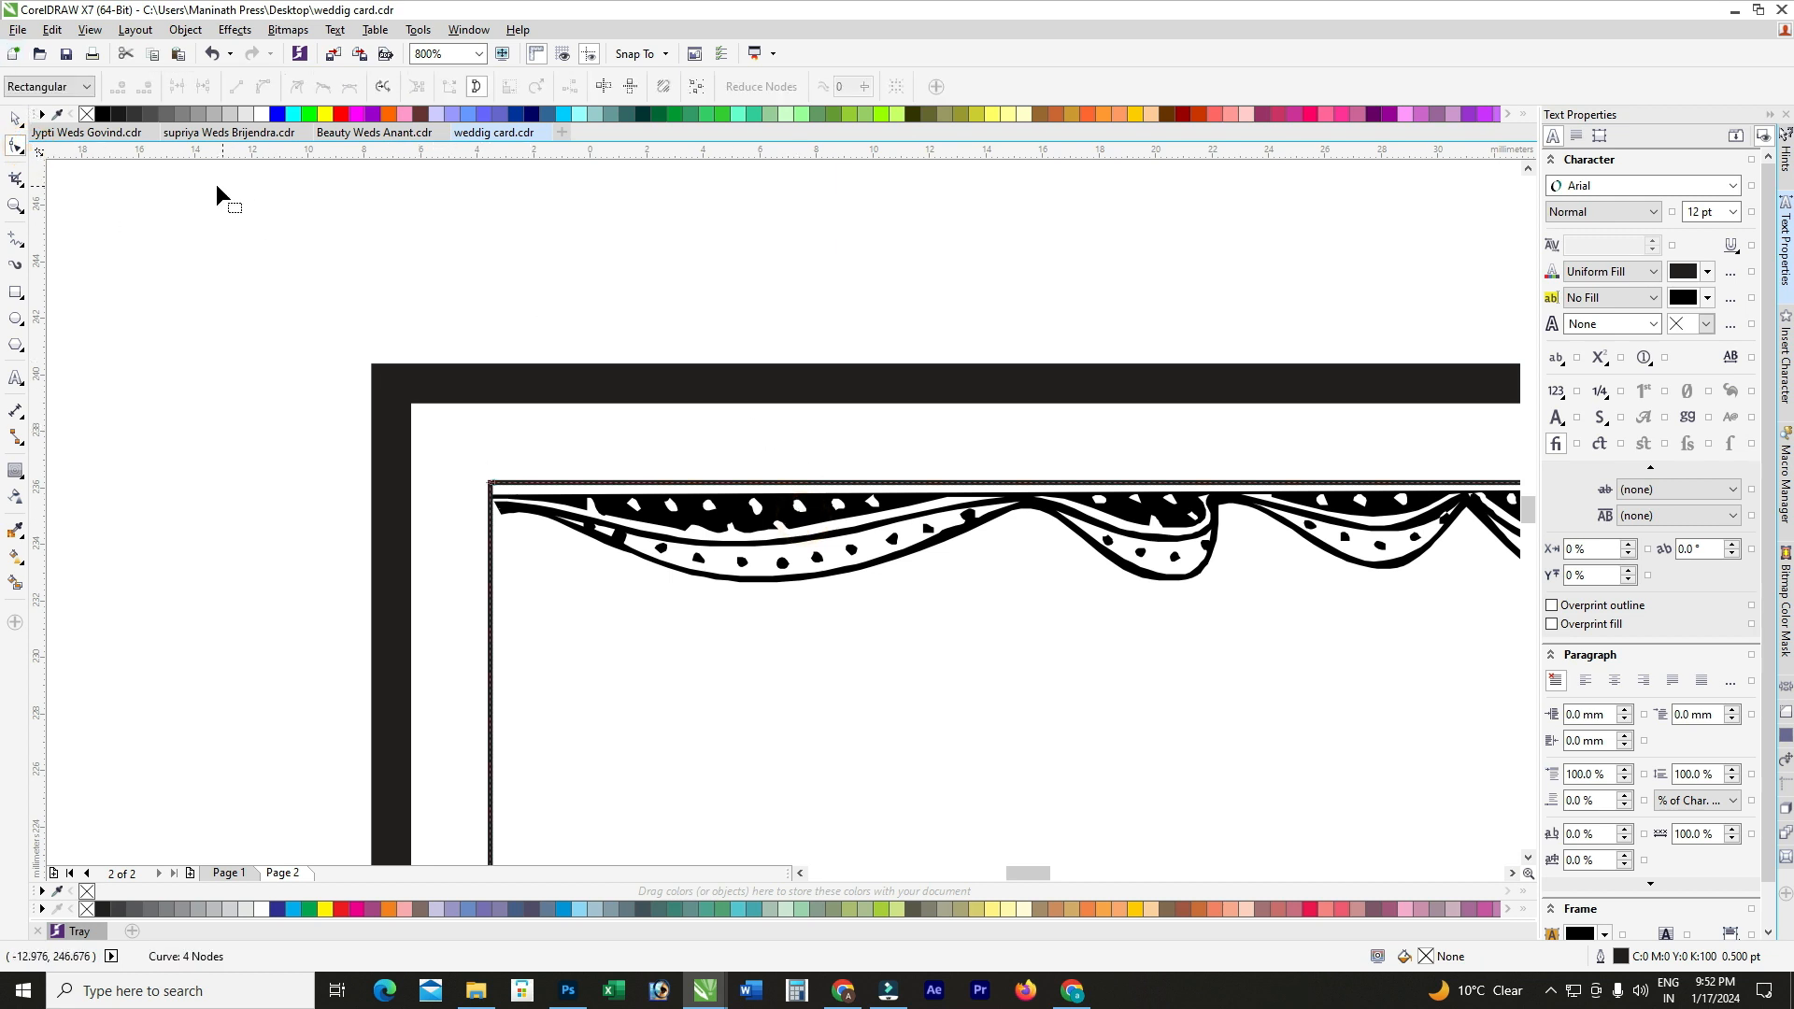
pyautogui.click(16, 118)
pyautogui.scroll(-1, 434, 403)
# Step: Slightly shorten the drape ornament and draw a small rectangle over the frame's top-left corner
pyautogui.click(605, 464)
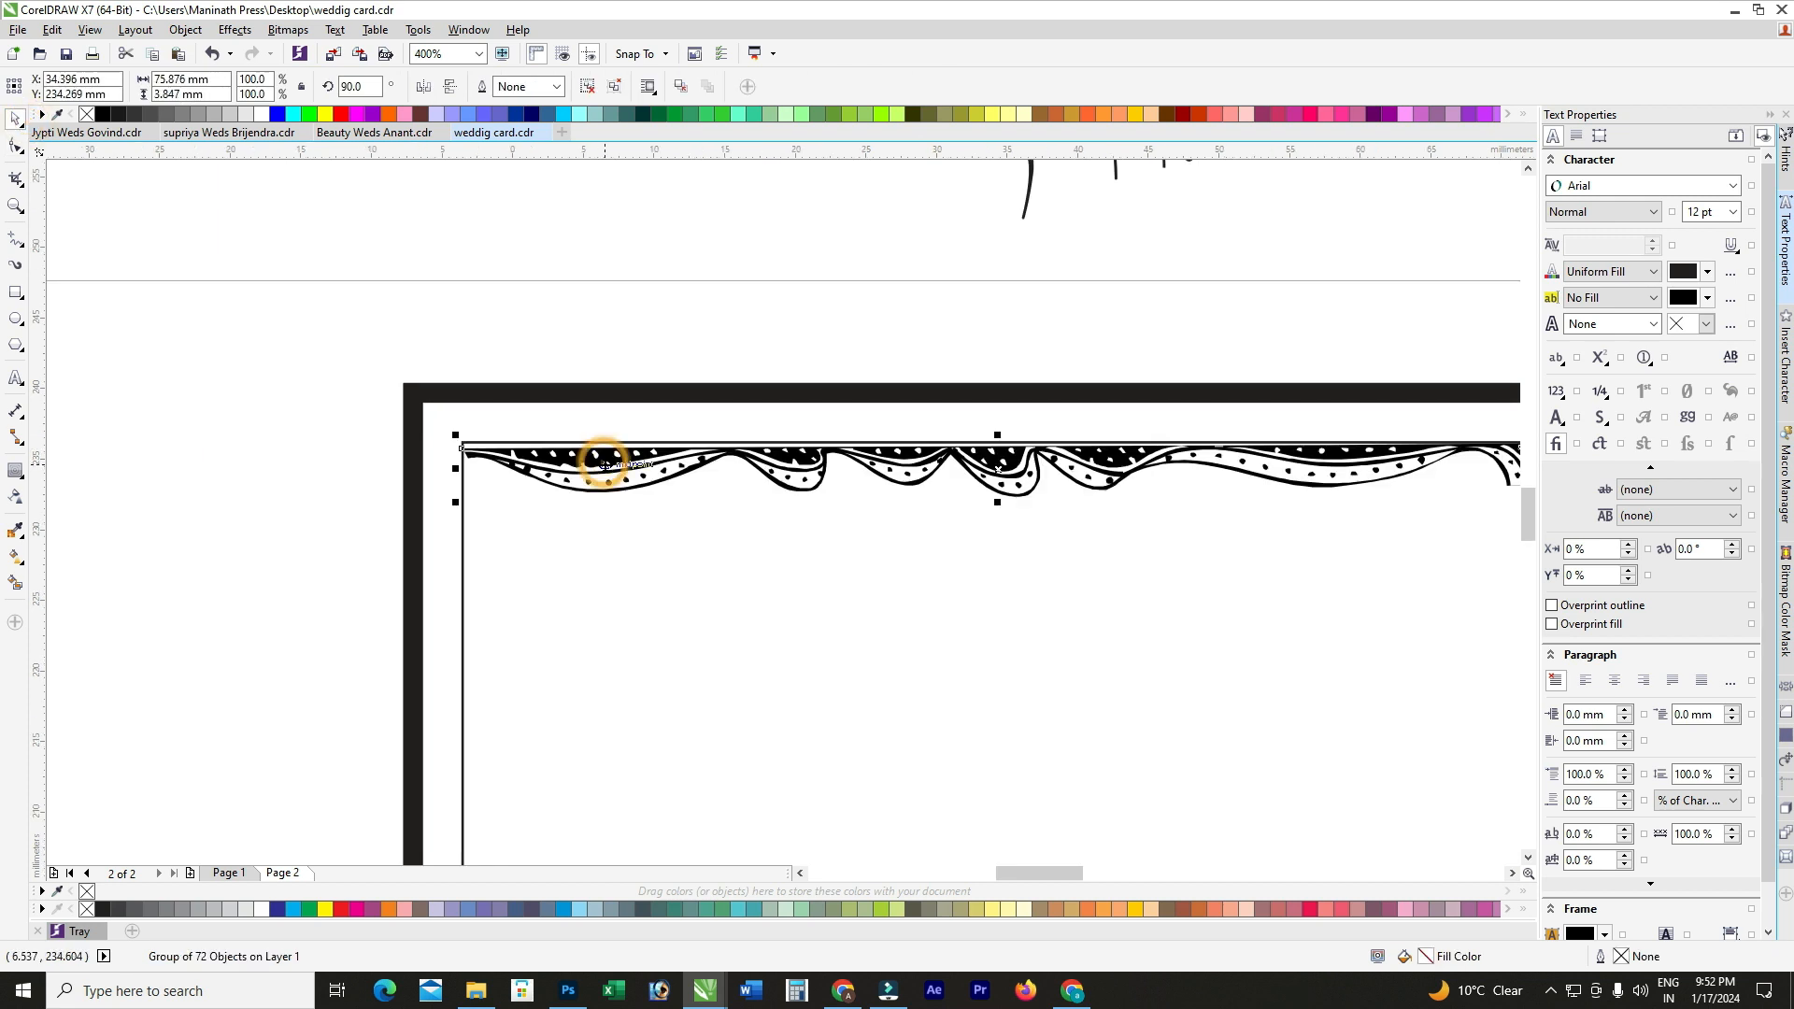
pyautogui.scroll(2, 509, 462)
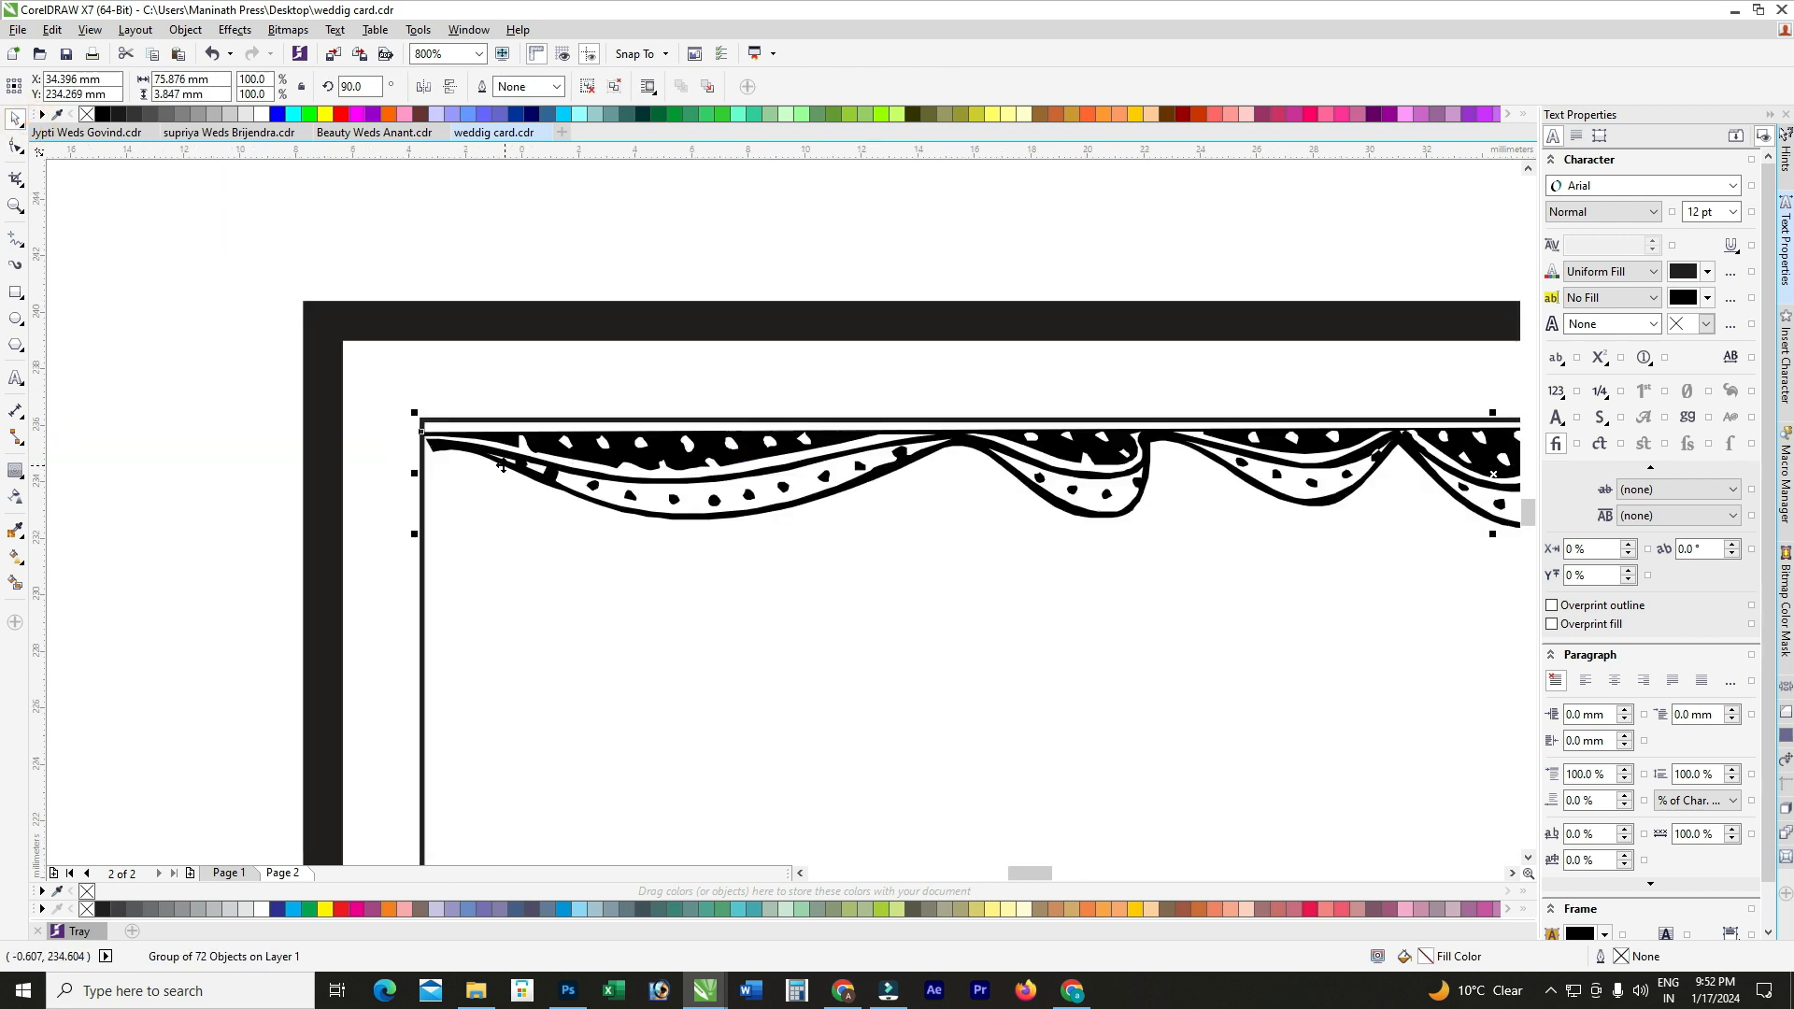
pyautogui.moveTo(403, 473); pyautogui.dragTo(405, 464)
pyautogui.scroll(-1, 416, 457)
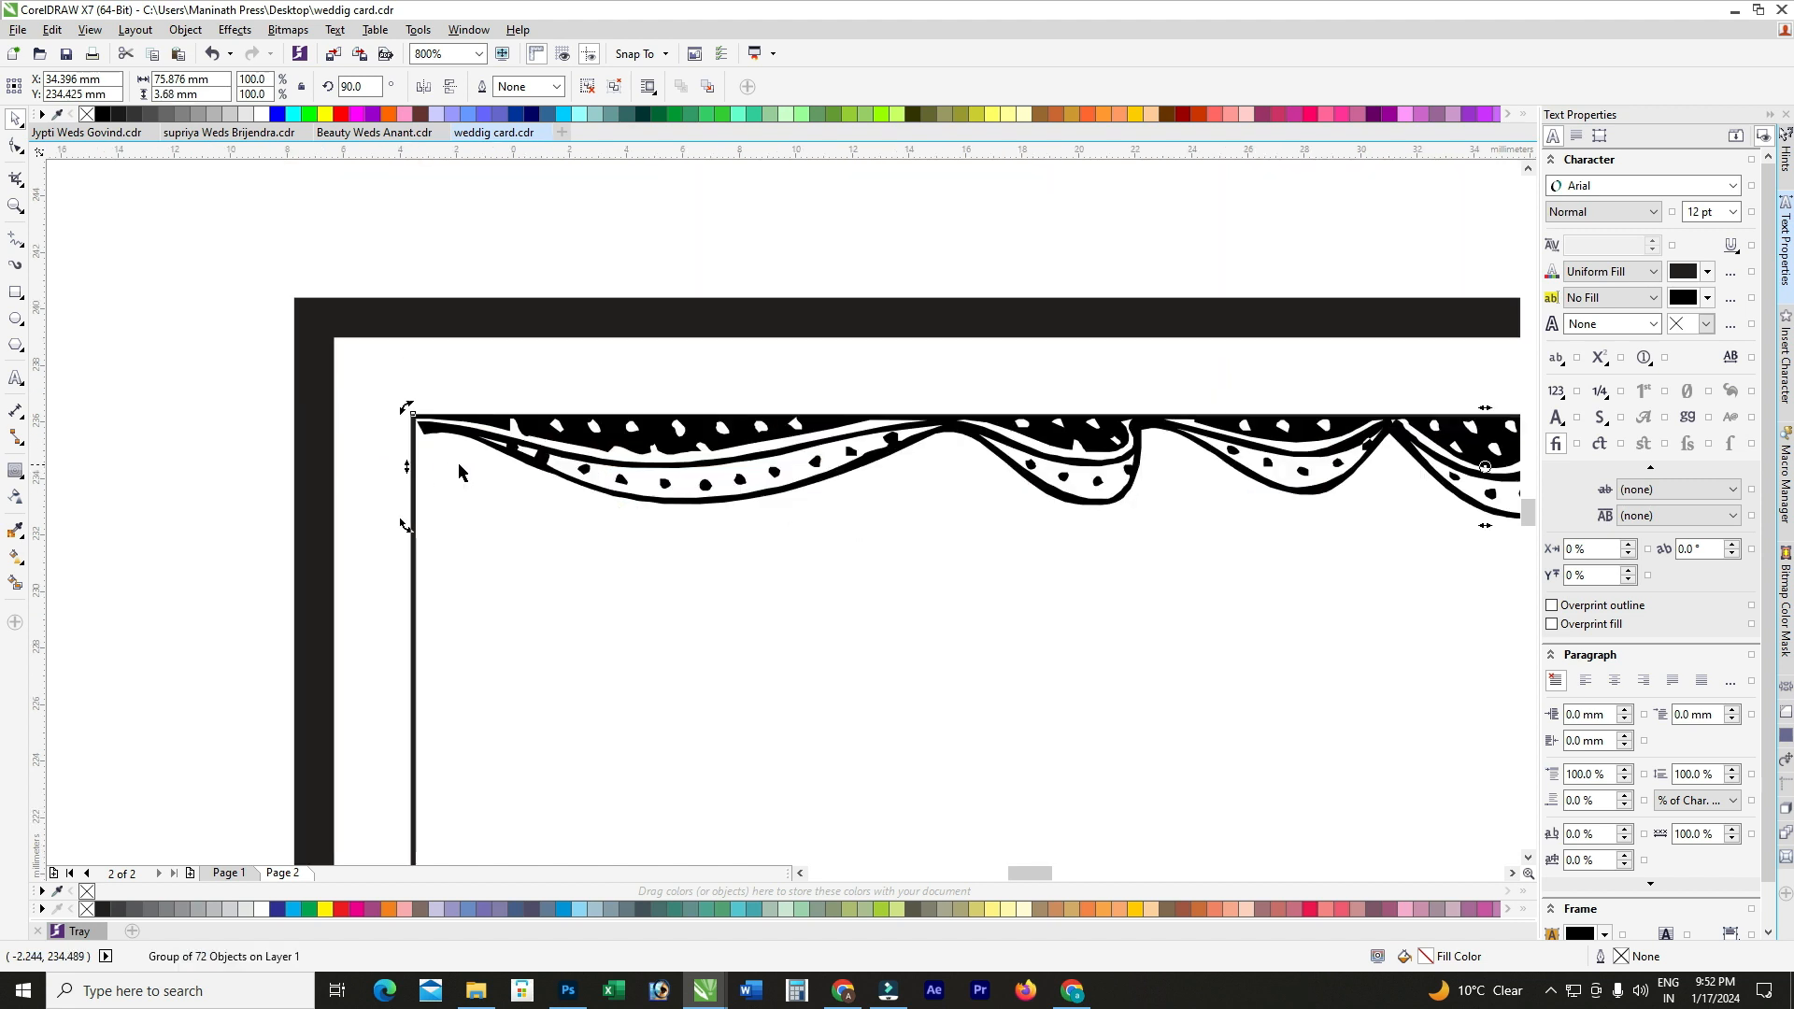
pyautogui.scroll(-2, 504, 420)
pyautogui.scroll(1, 512, 412)
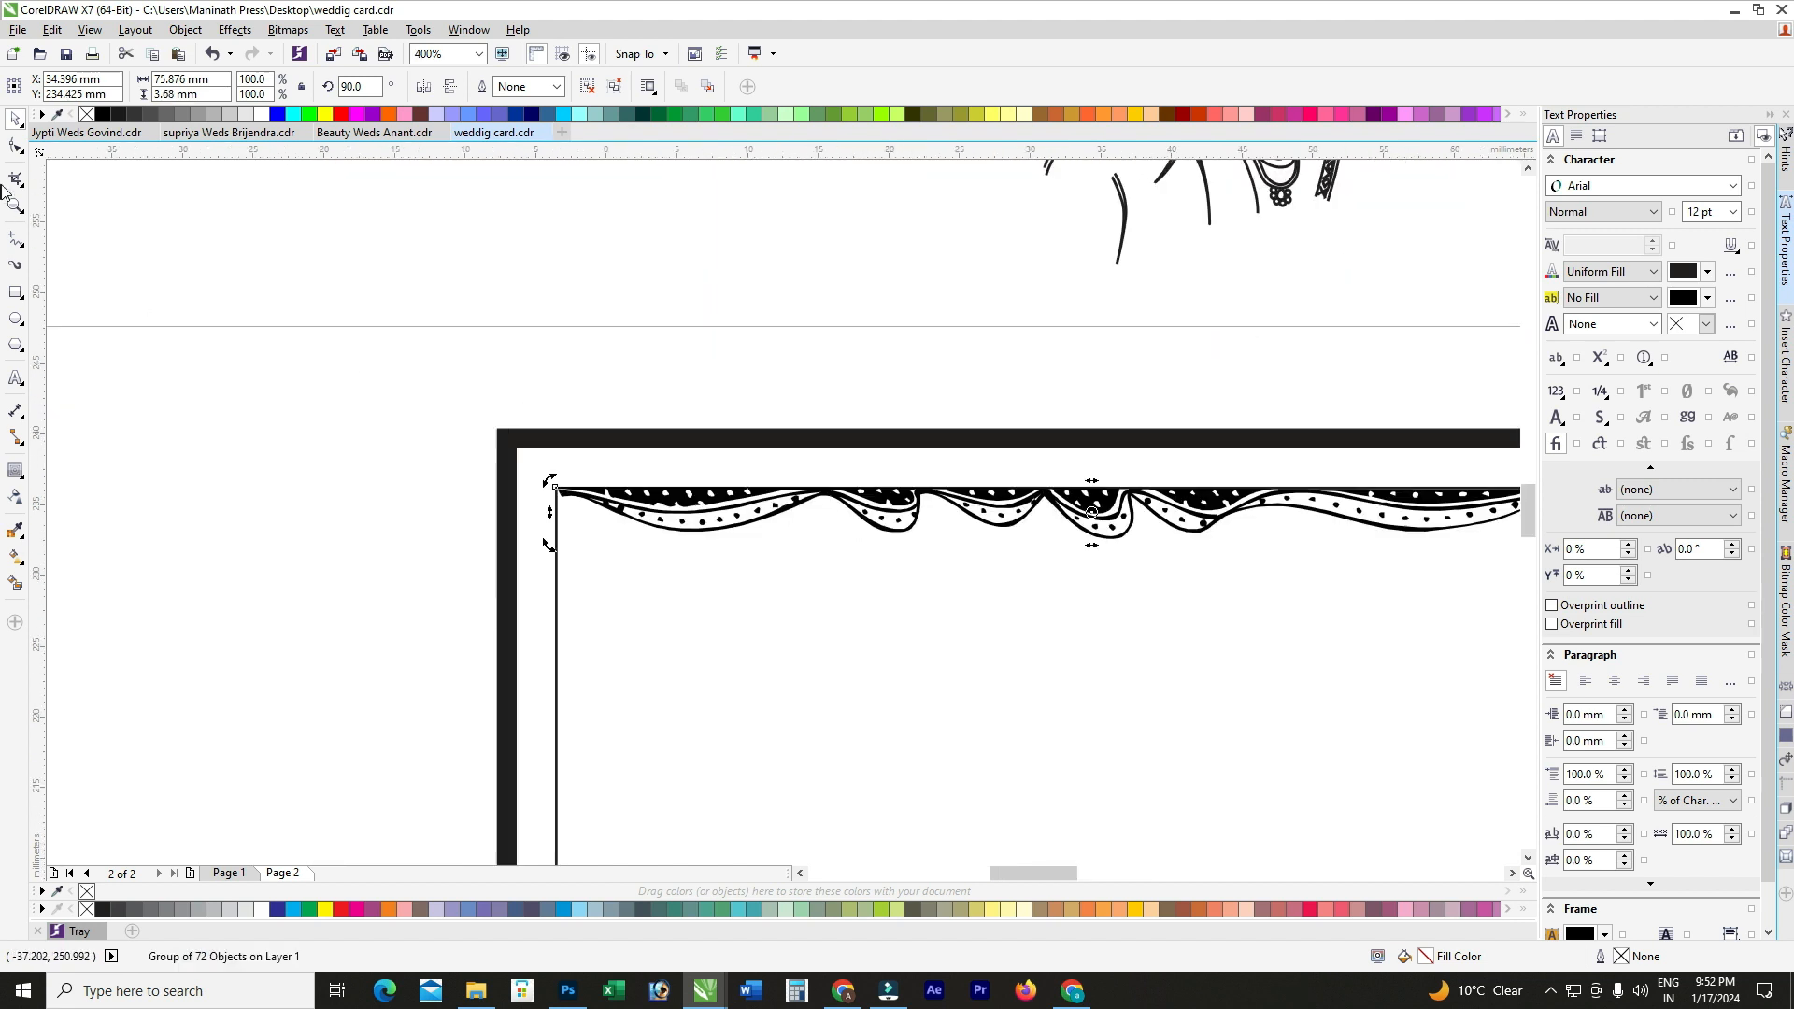
pyautogui.click(15, 292)
pyautogui.moveTo(462, 336); pyautogui.dragTo(579, 549)
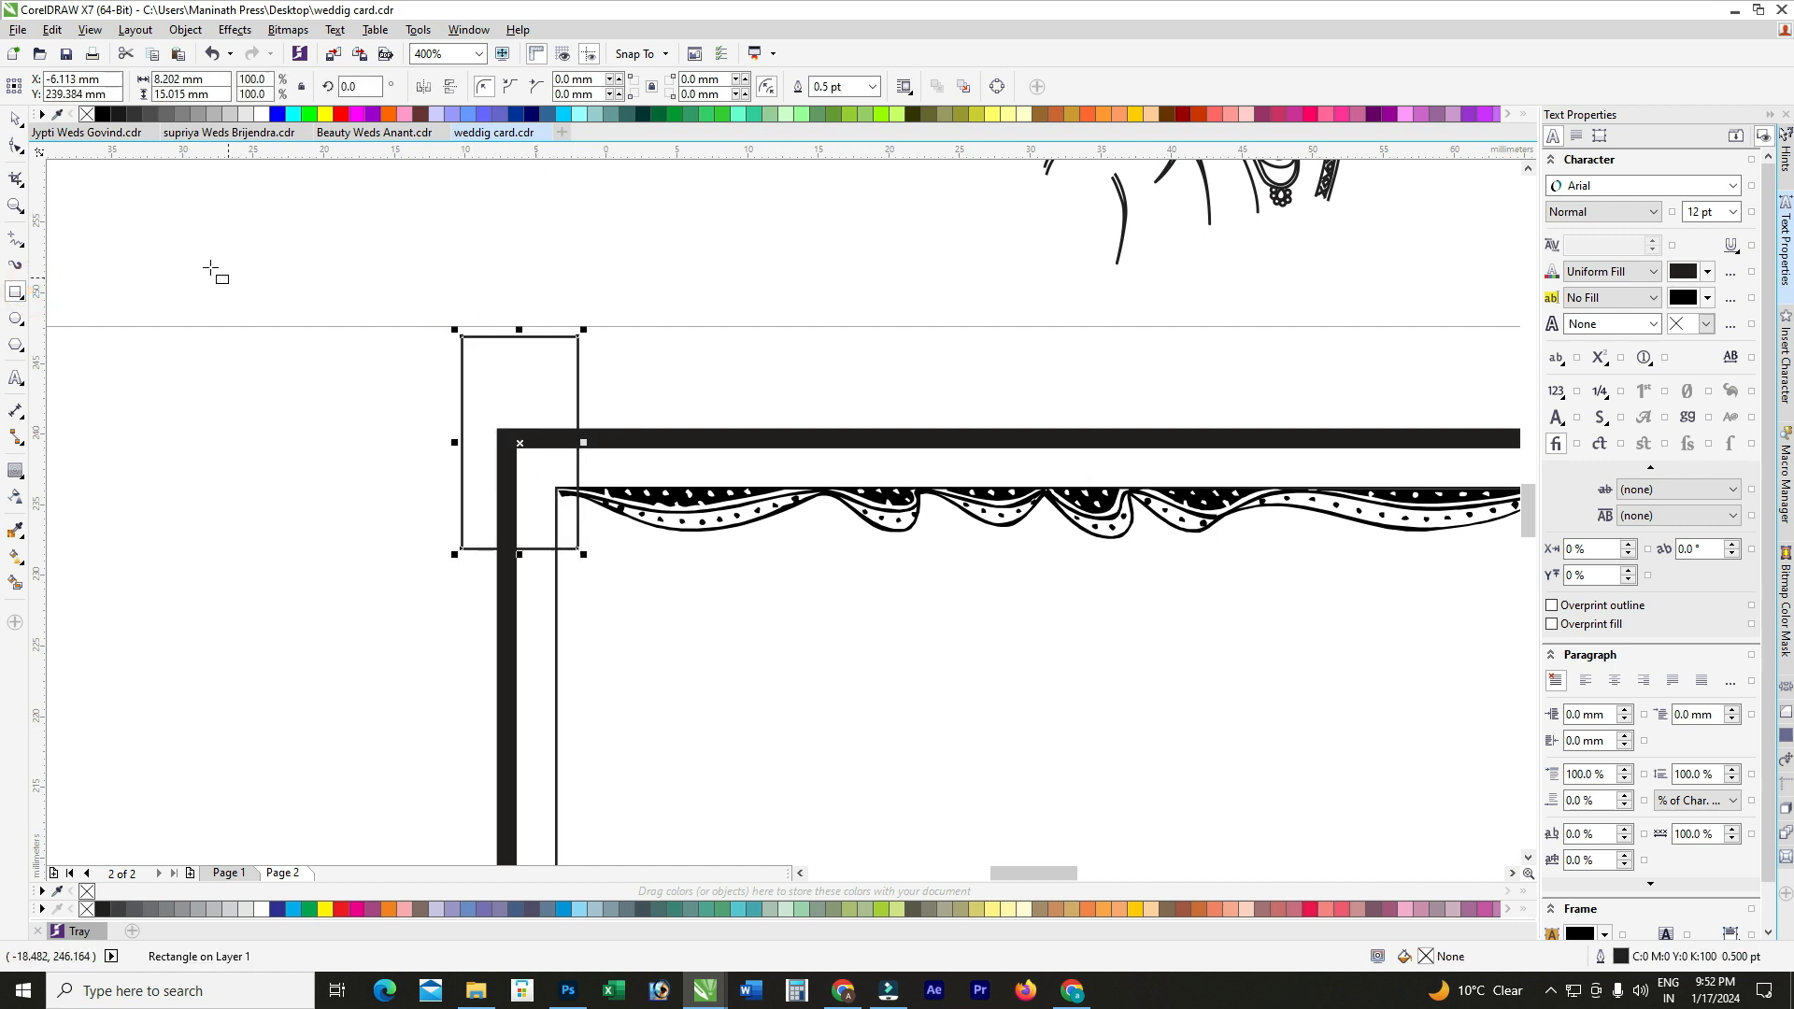
# Step: Move the drape ornament and the small rectangle off the panel together
pyautogui.click(15, 118)
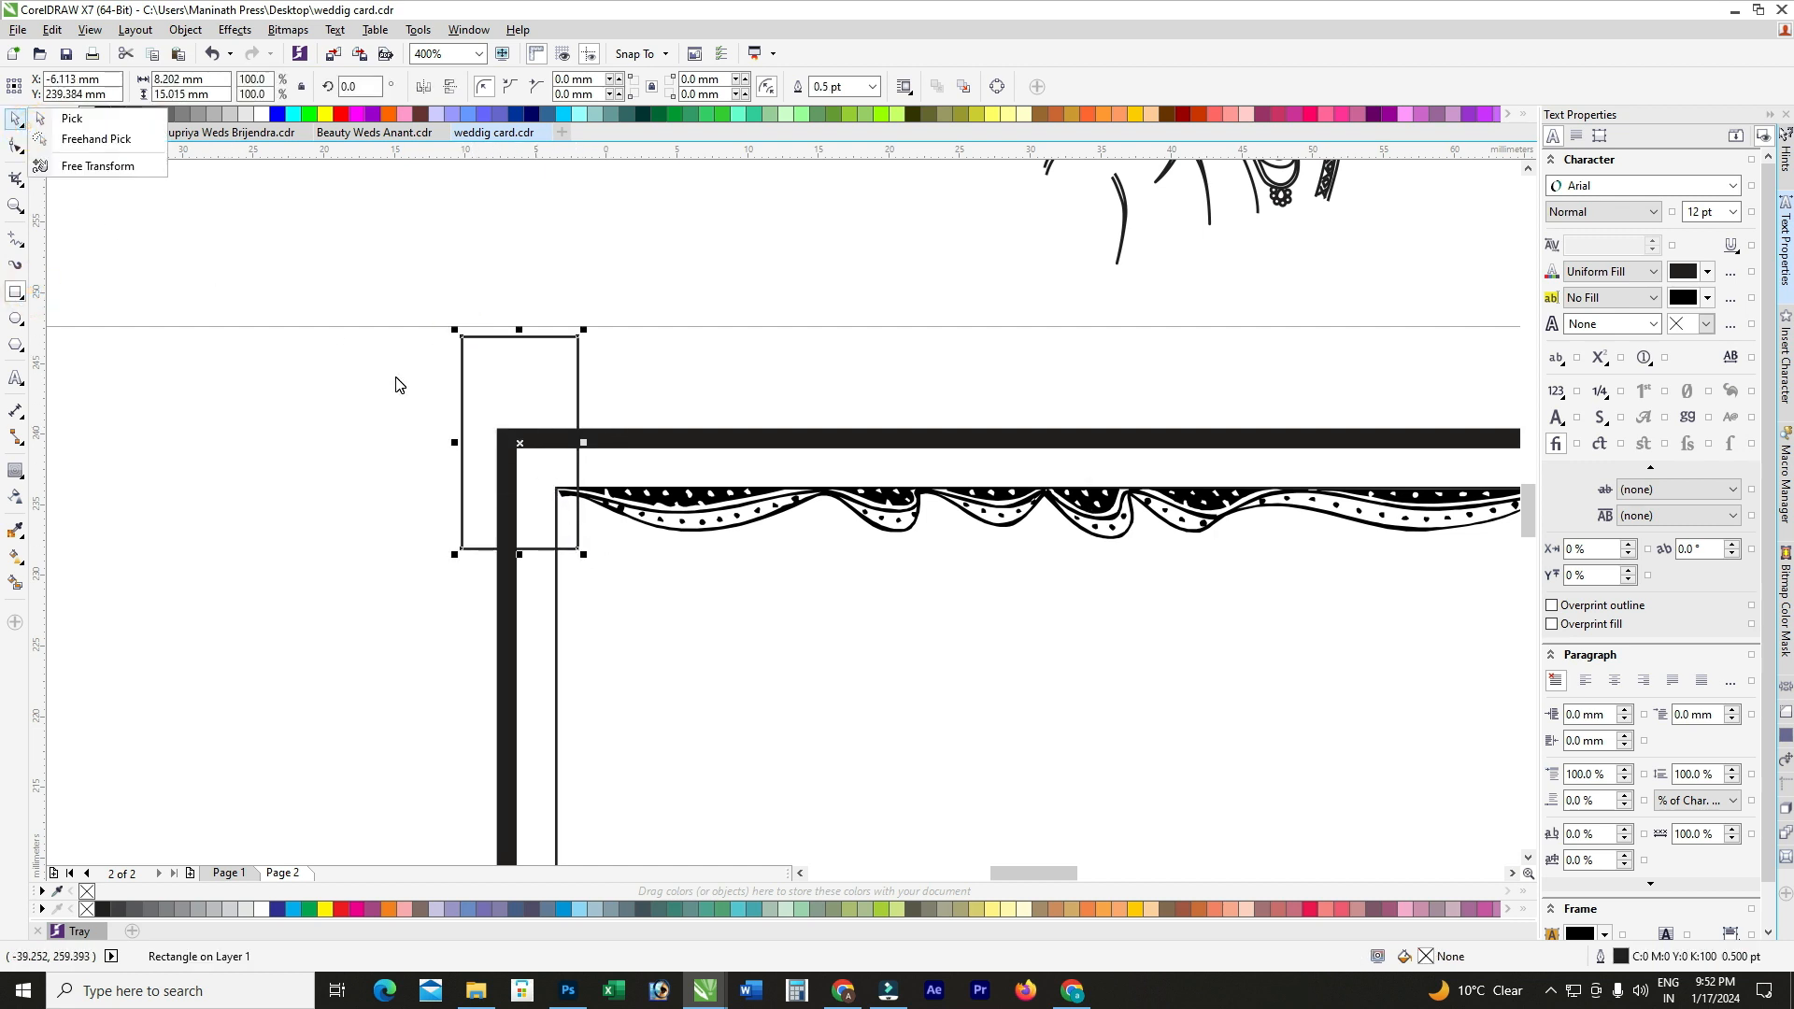
pyautogui.scroll(-2, 763, 509)
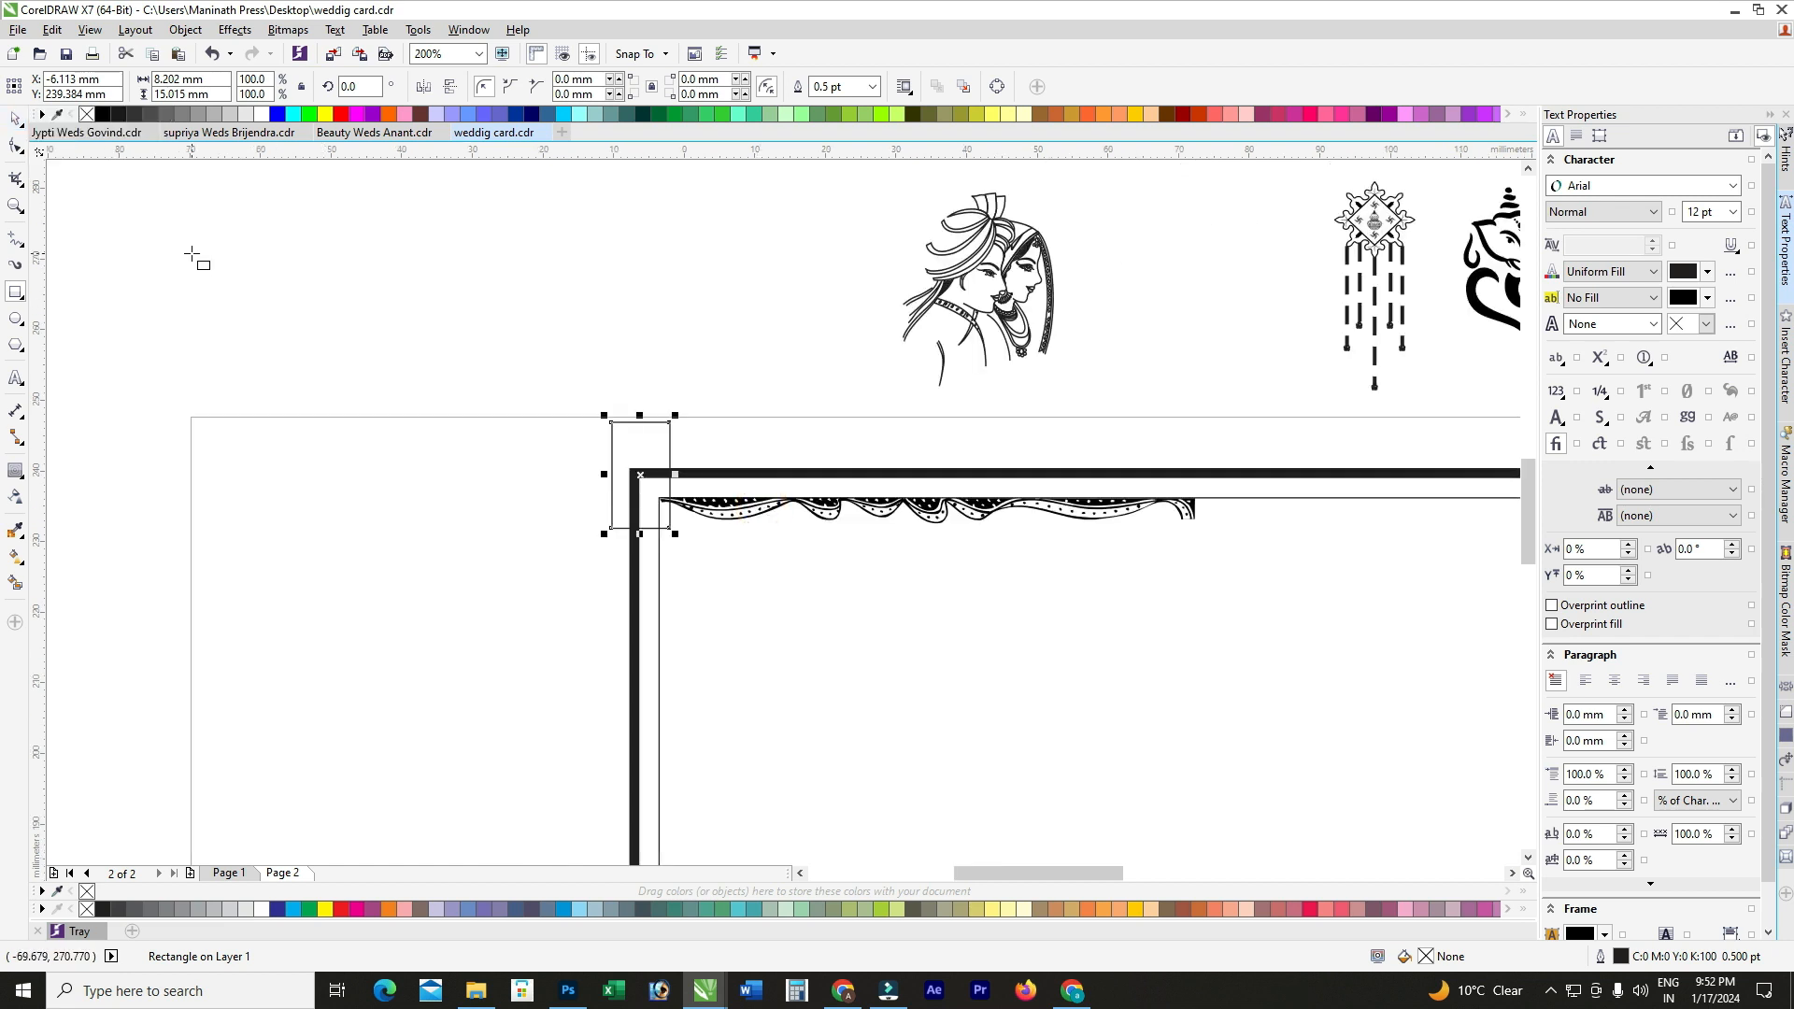
pyautogui.click(15, 118)
pyautogui.keyDown('shift'); pyautogui.click(731, 502); pyautogui.keyUp('shift')
pyautogui.moveTo(732, 502); pyautogui.dragTo(267, 421)
# Step: Trim both curled ends off the ornament using the small rectangle
pyautogui.click(185, 338)
pyautogui.scroll(1, 188, 401)
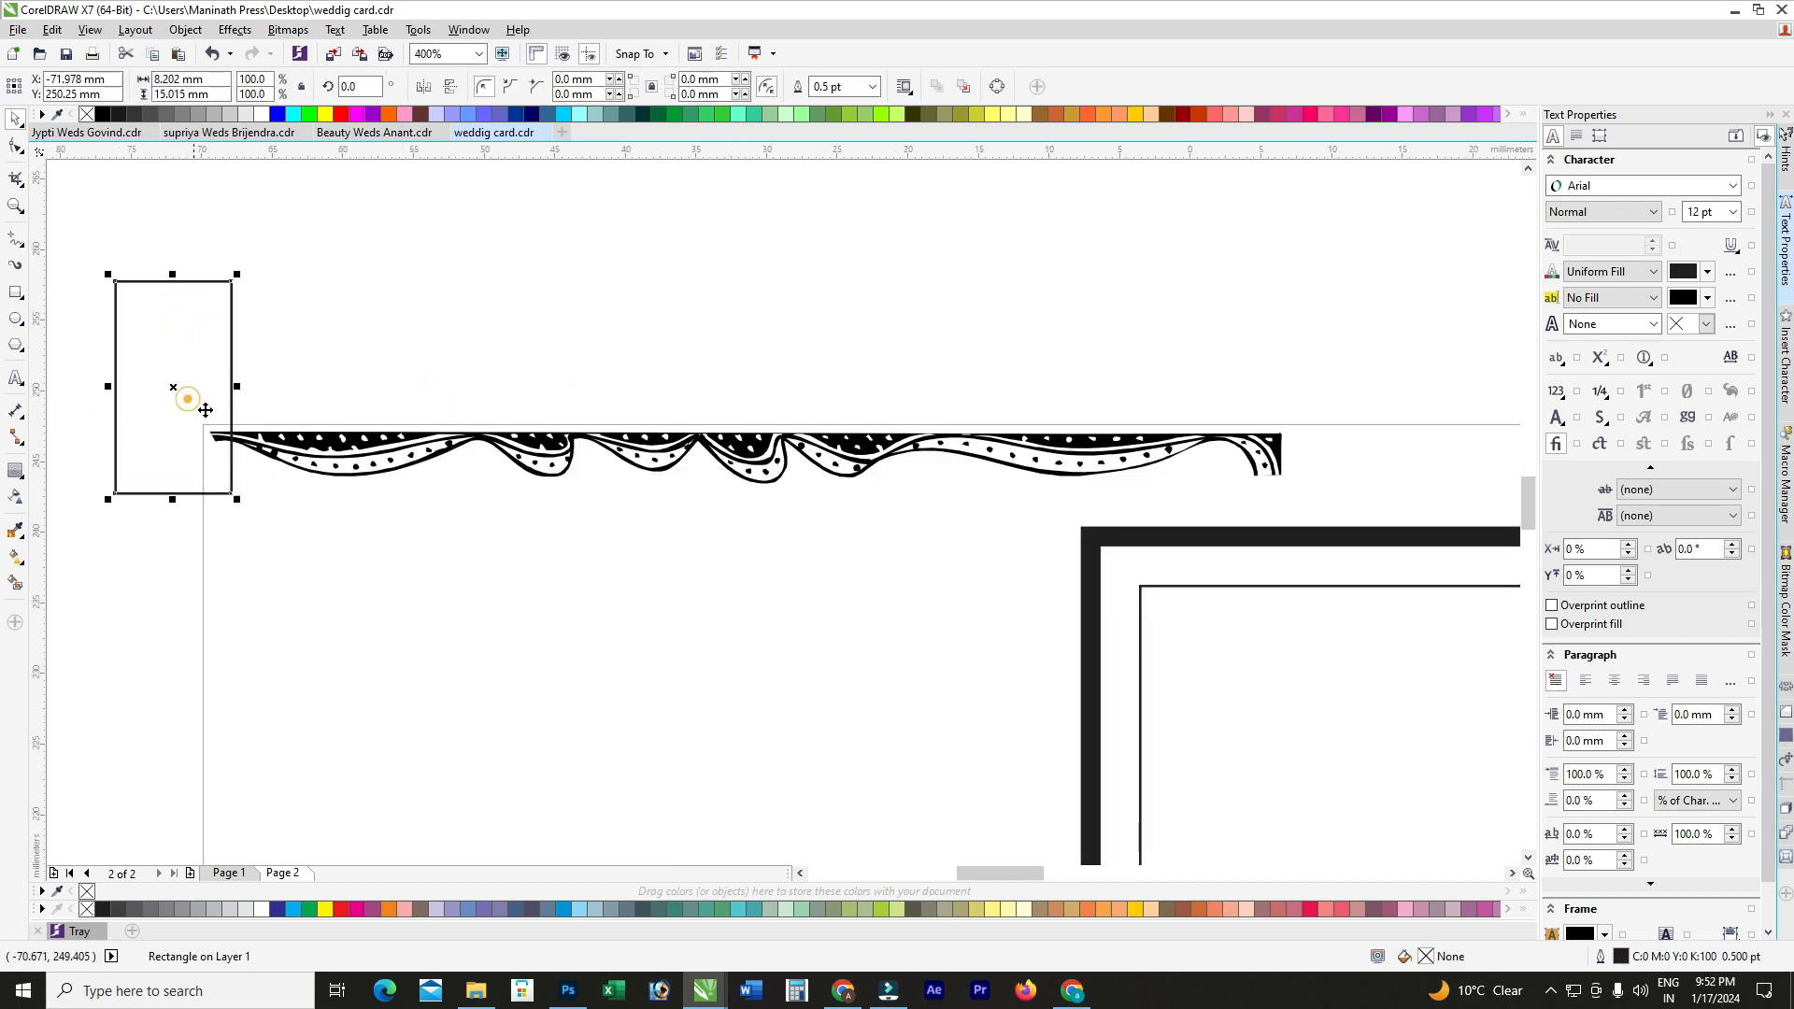
pyautogui.keyDown('shift'); pyautogui.click(320, 474); pyautogui.keyUp('shift')
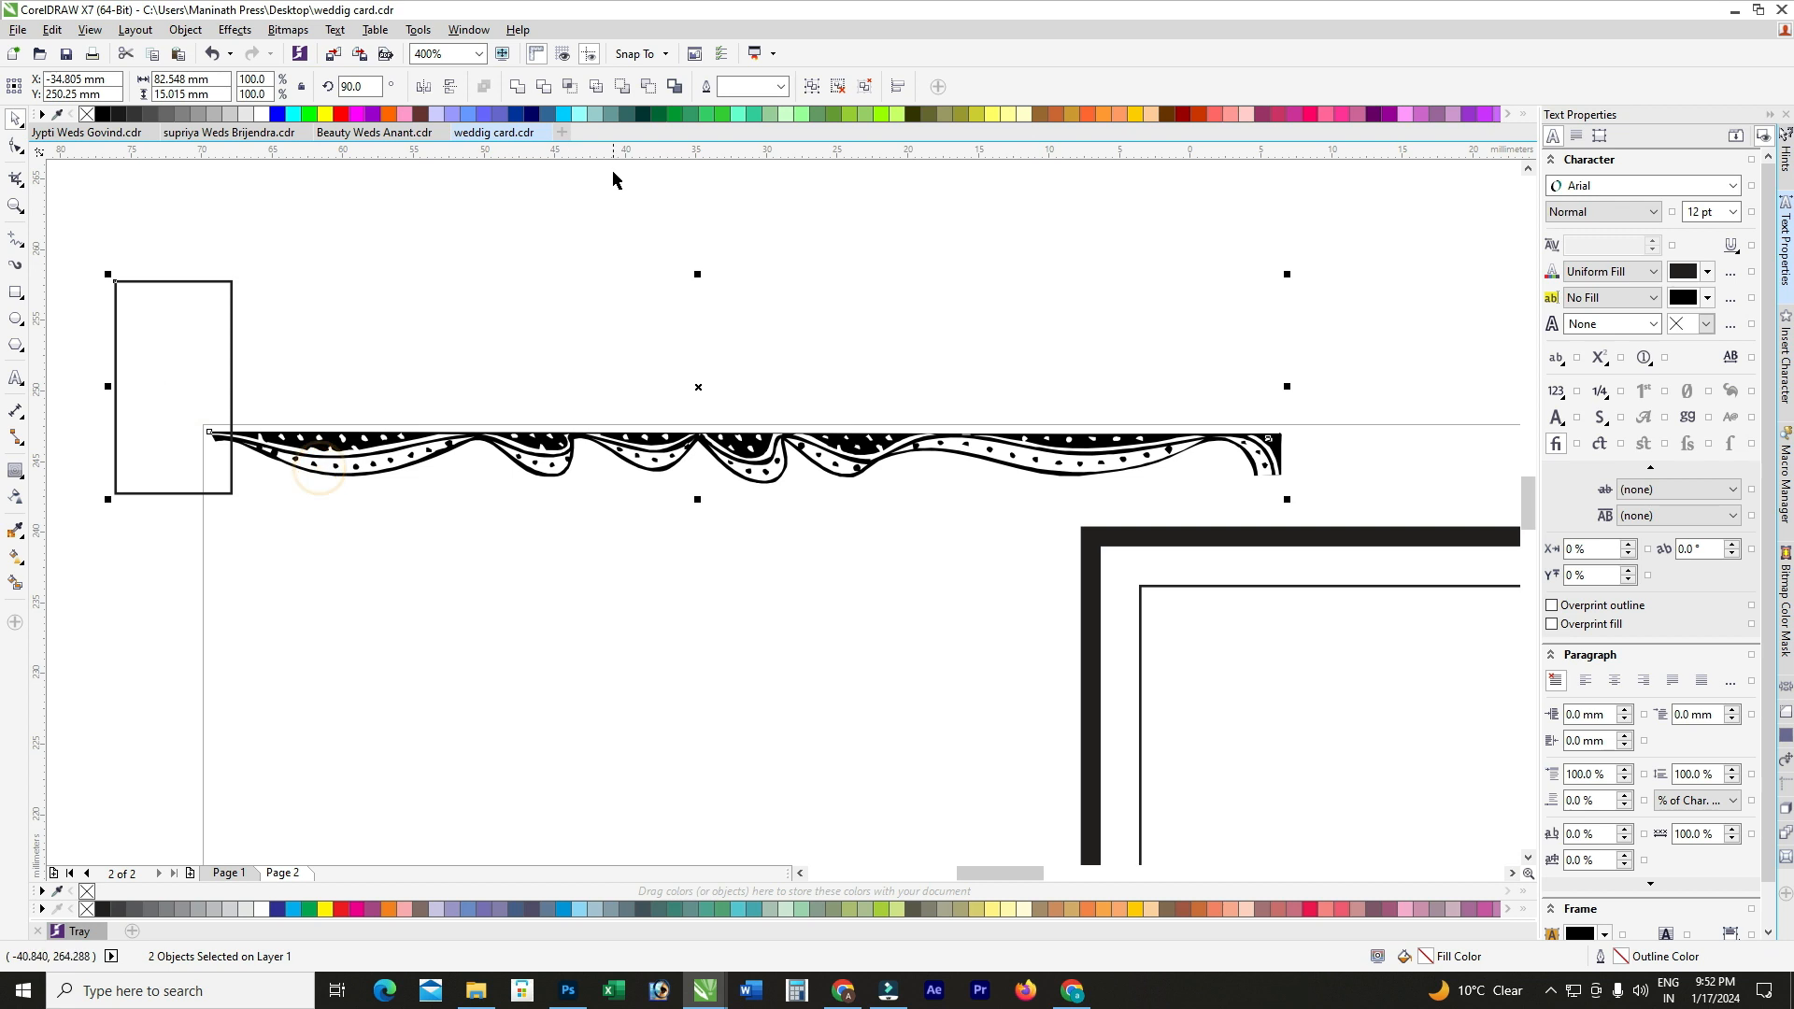
pyautogui.click(545, 87)
pyautogui.moveTo(190, 348); pyautogui.dragTo(1295, 408)
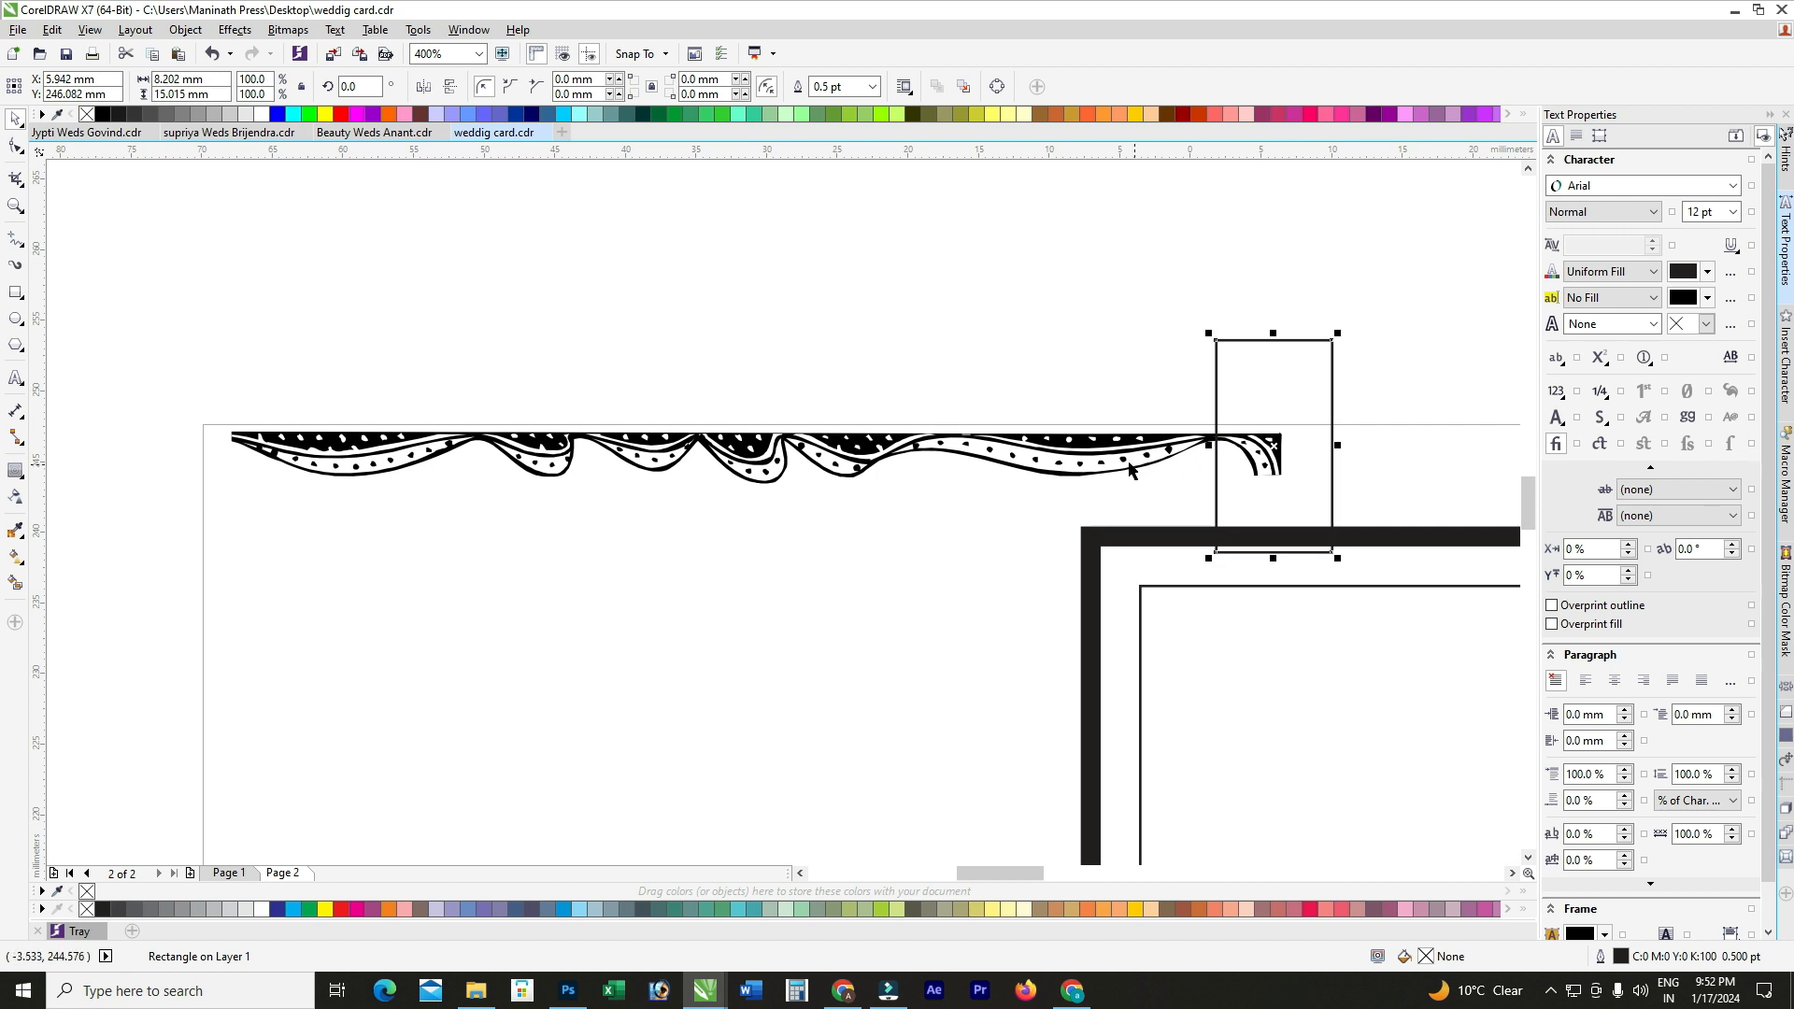
pyautogui.keyDown('shift'); pyautogui.click(1128, 469); pyautogui.keyUp('shift')
pyautogui.click(544, 87)
# Step: Delete the leftover rectangle and bring the trimmed ornament back onto the inner frame
pyautogui.click(1017, 316)
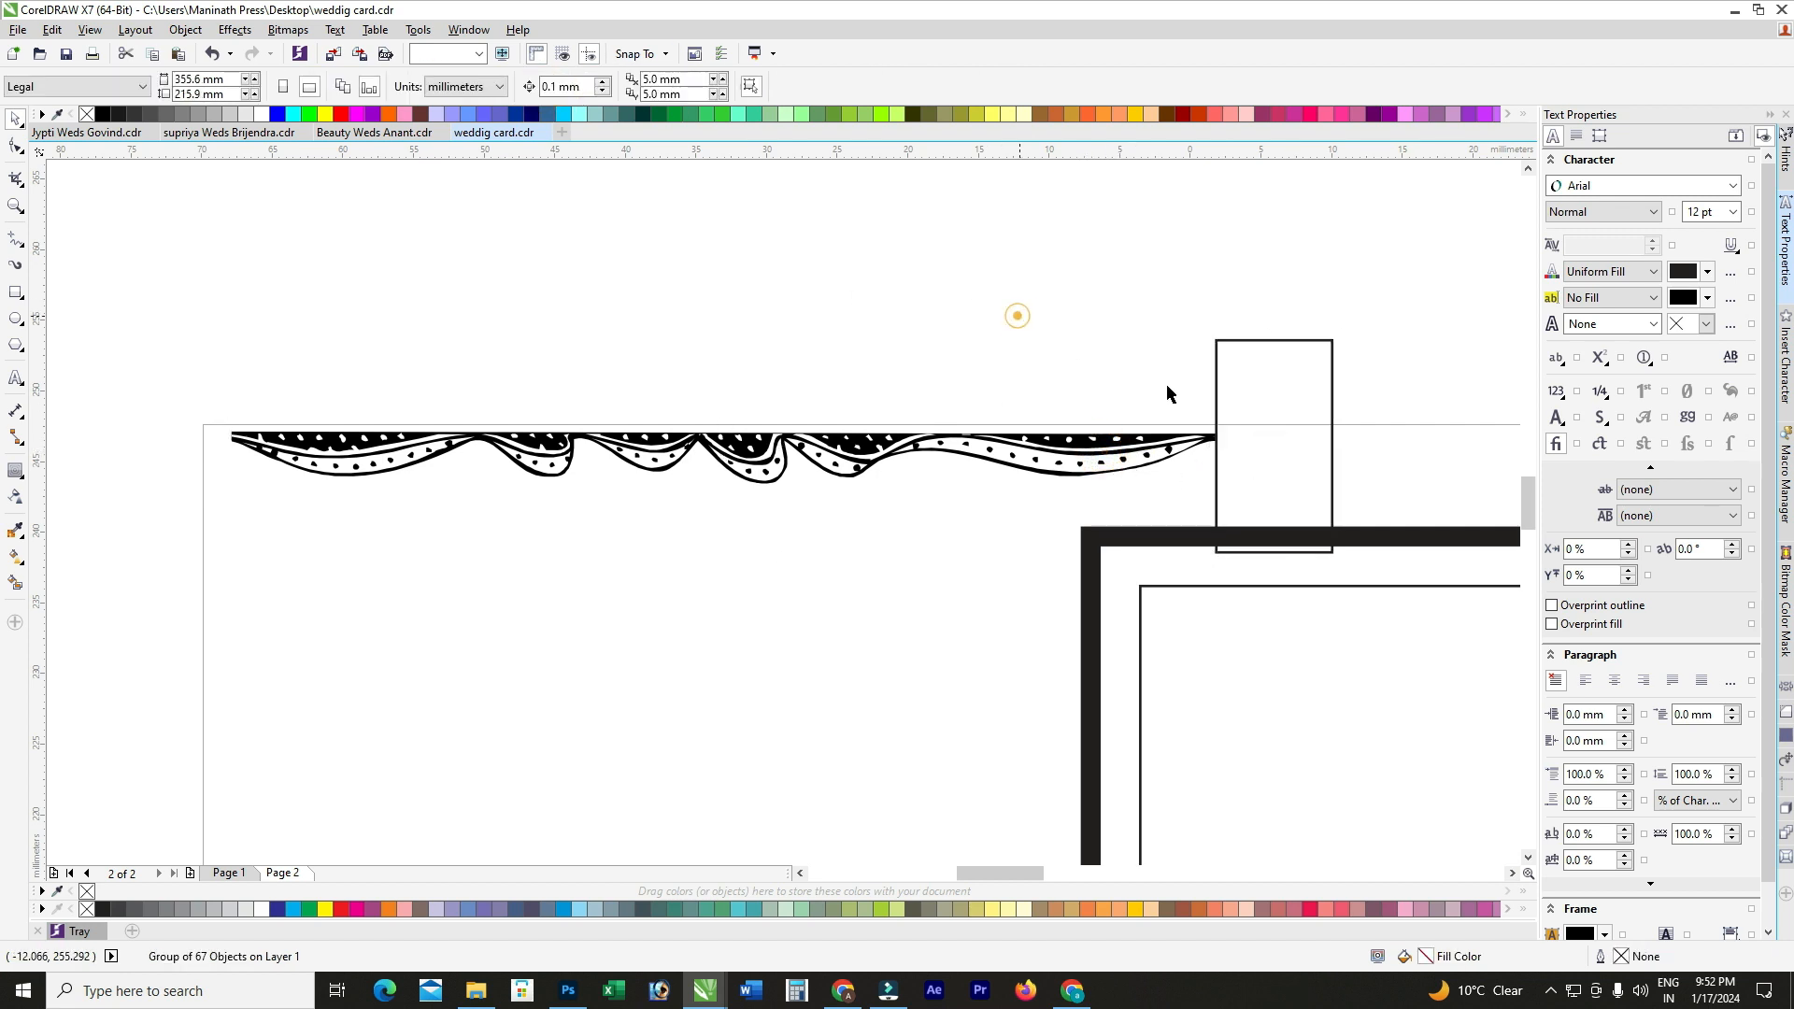
pyautogui.click(1218, 402)
pyautogui.press('Delete')
pyautogui.scroll(-1, 493, 429)
pyautogui.moveTo(509, 443); pyautogui.dragTo(930, 571)
pyautogui.keyDown('shift'); pyautogui.click(961, 621); pyautogui.keyUp('shift')
# Step: Align the trimmed ornament to the inner frame's top-left and drag a mirrored copy rightward
pyautogui.press('t')
pyautogui.press('l')
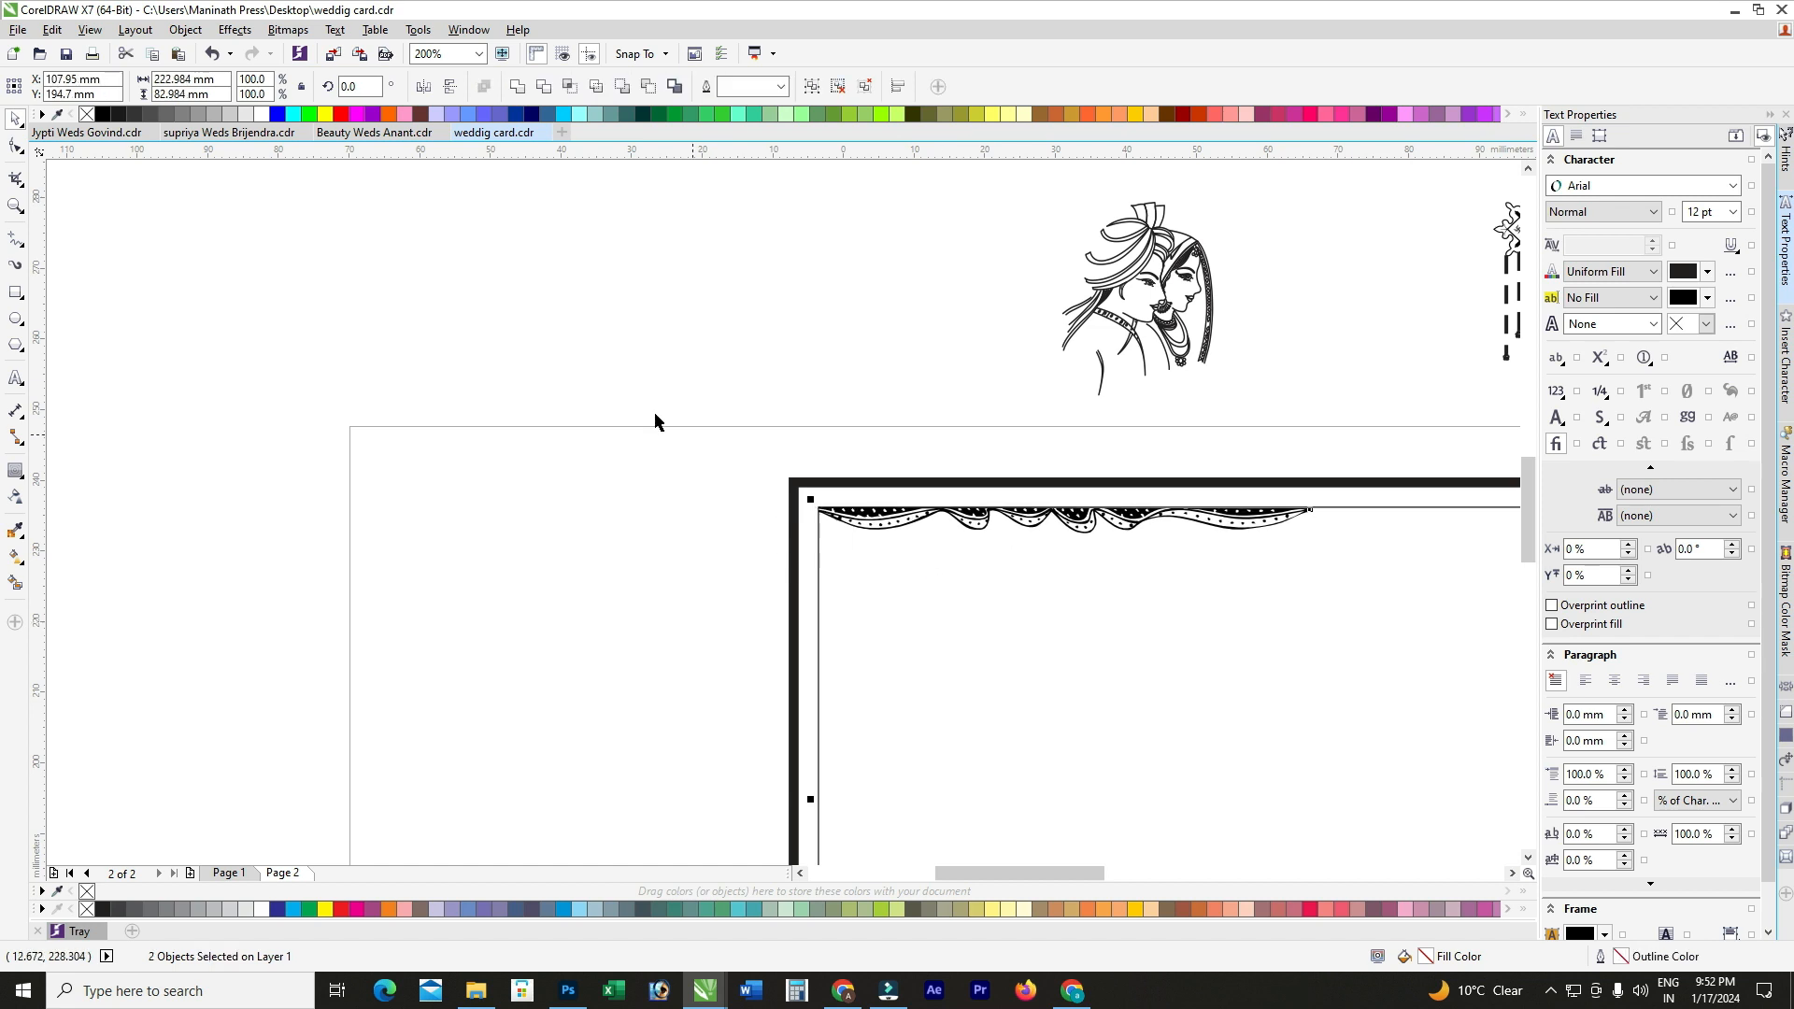
pyautogui.scroll(-1, 509, 422)
pyautogui.click(743, 454)
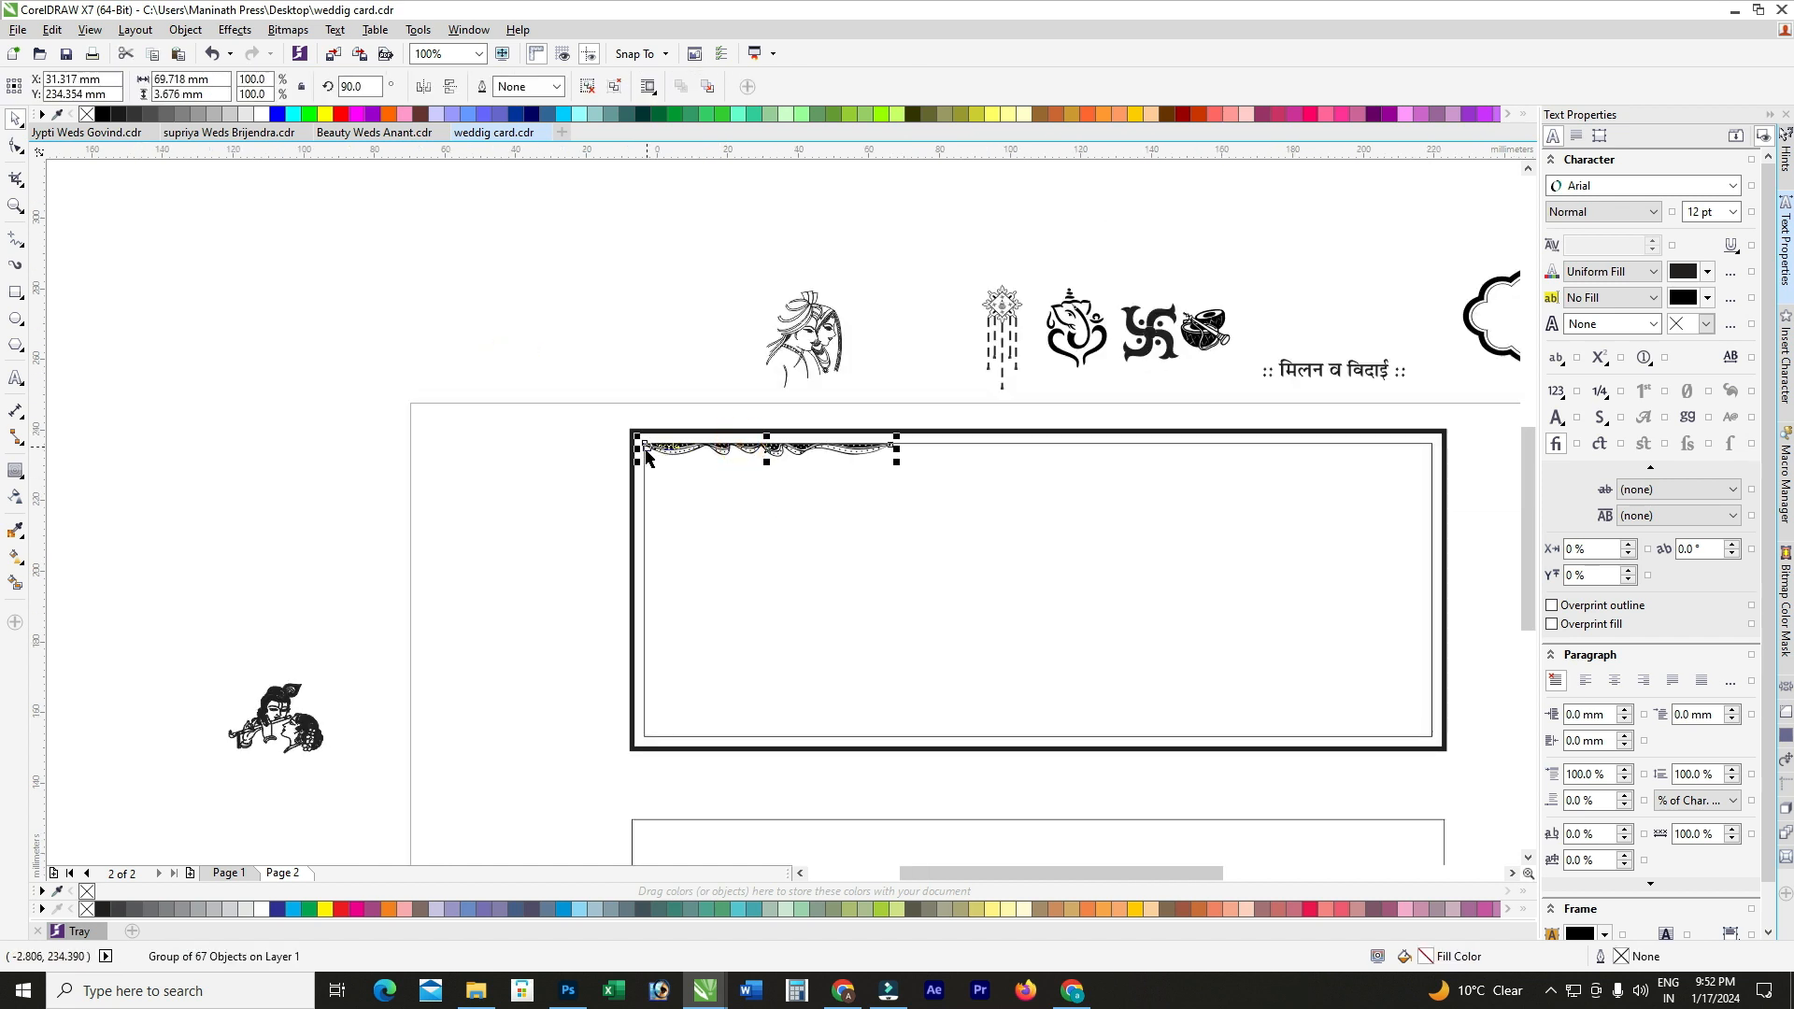
pyautogui.moveTo(639, 449); pyautogui.dragTo(986, 482)
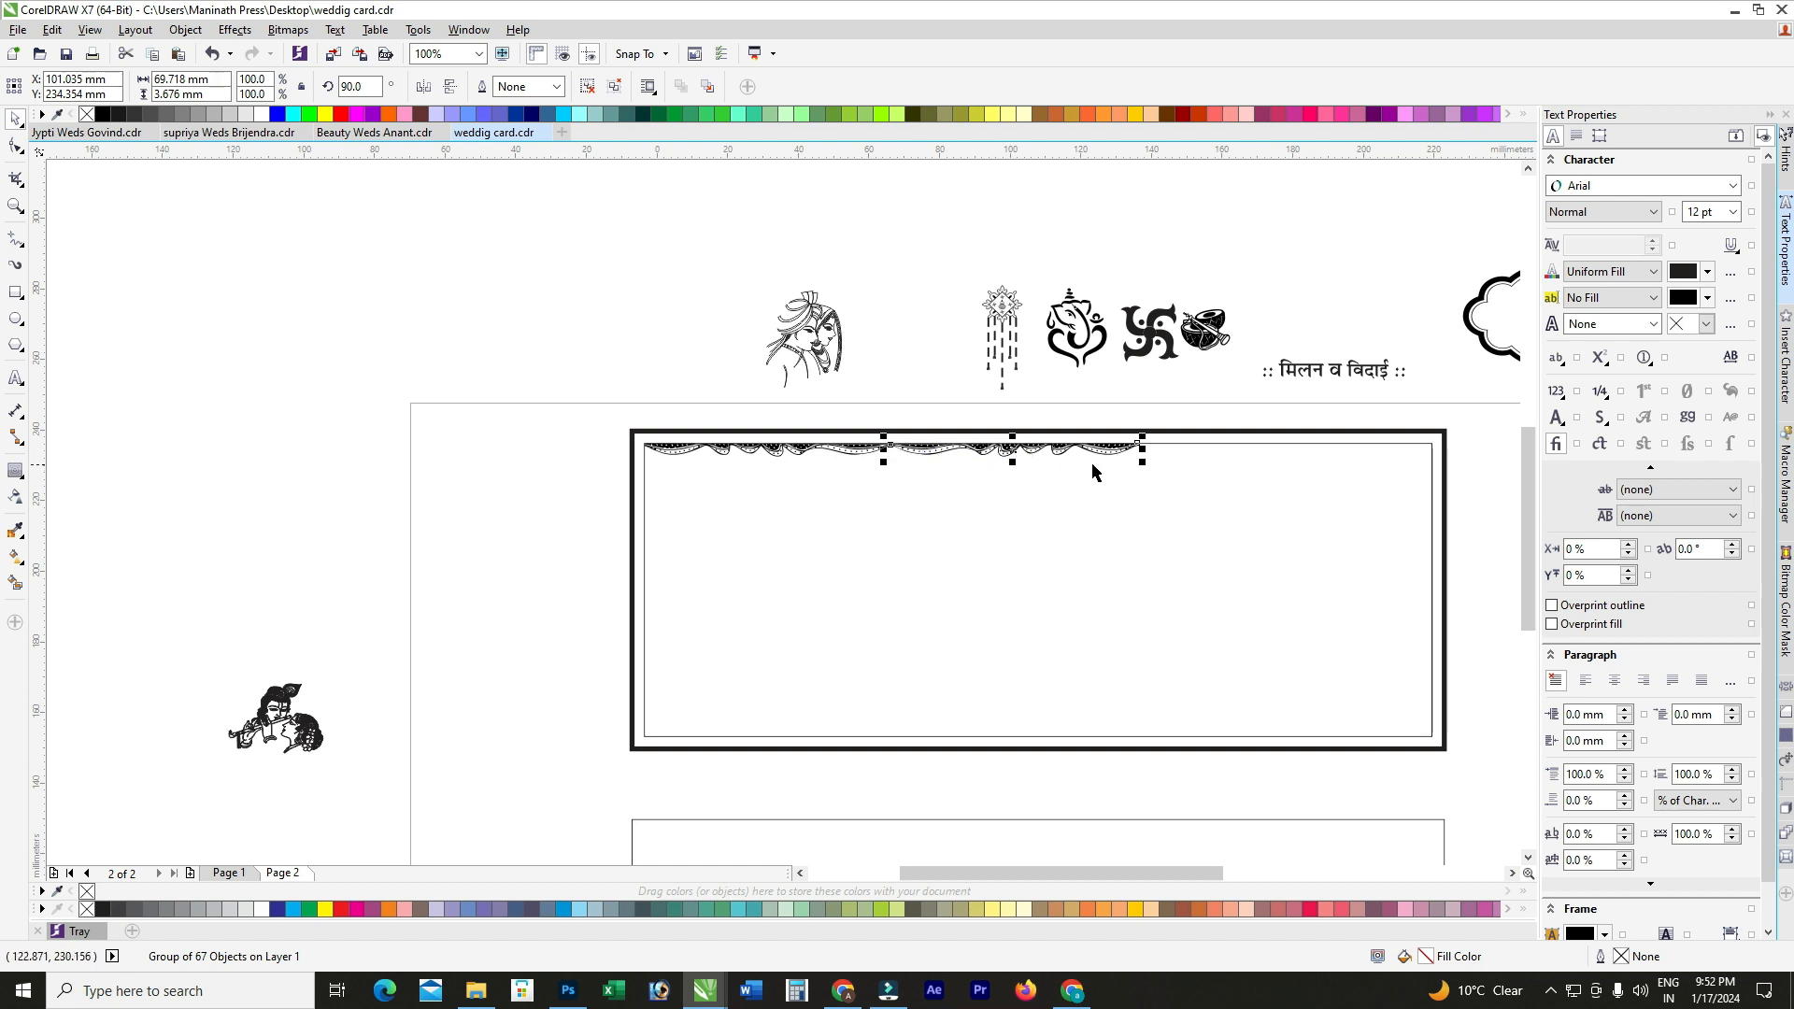
# Step: Add a third drape piece, stretch all three across the frame width, and group them
pyautogui.scroll(2, 1098, 467)
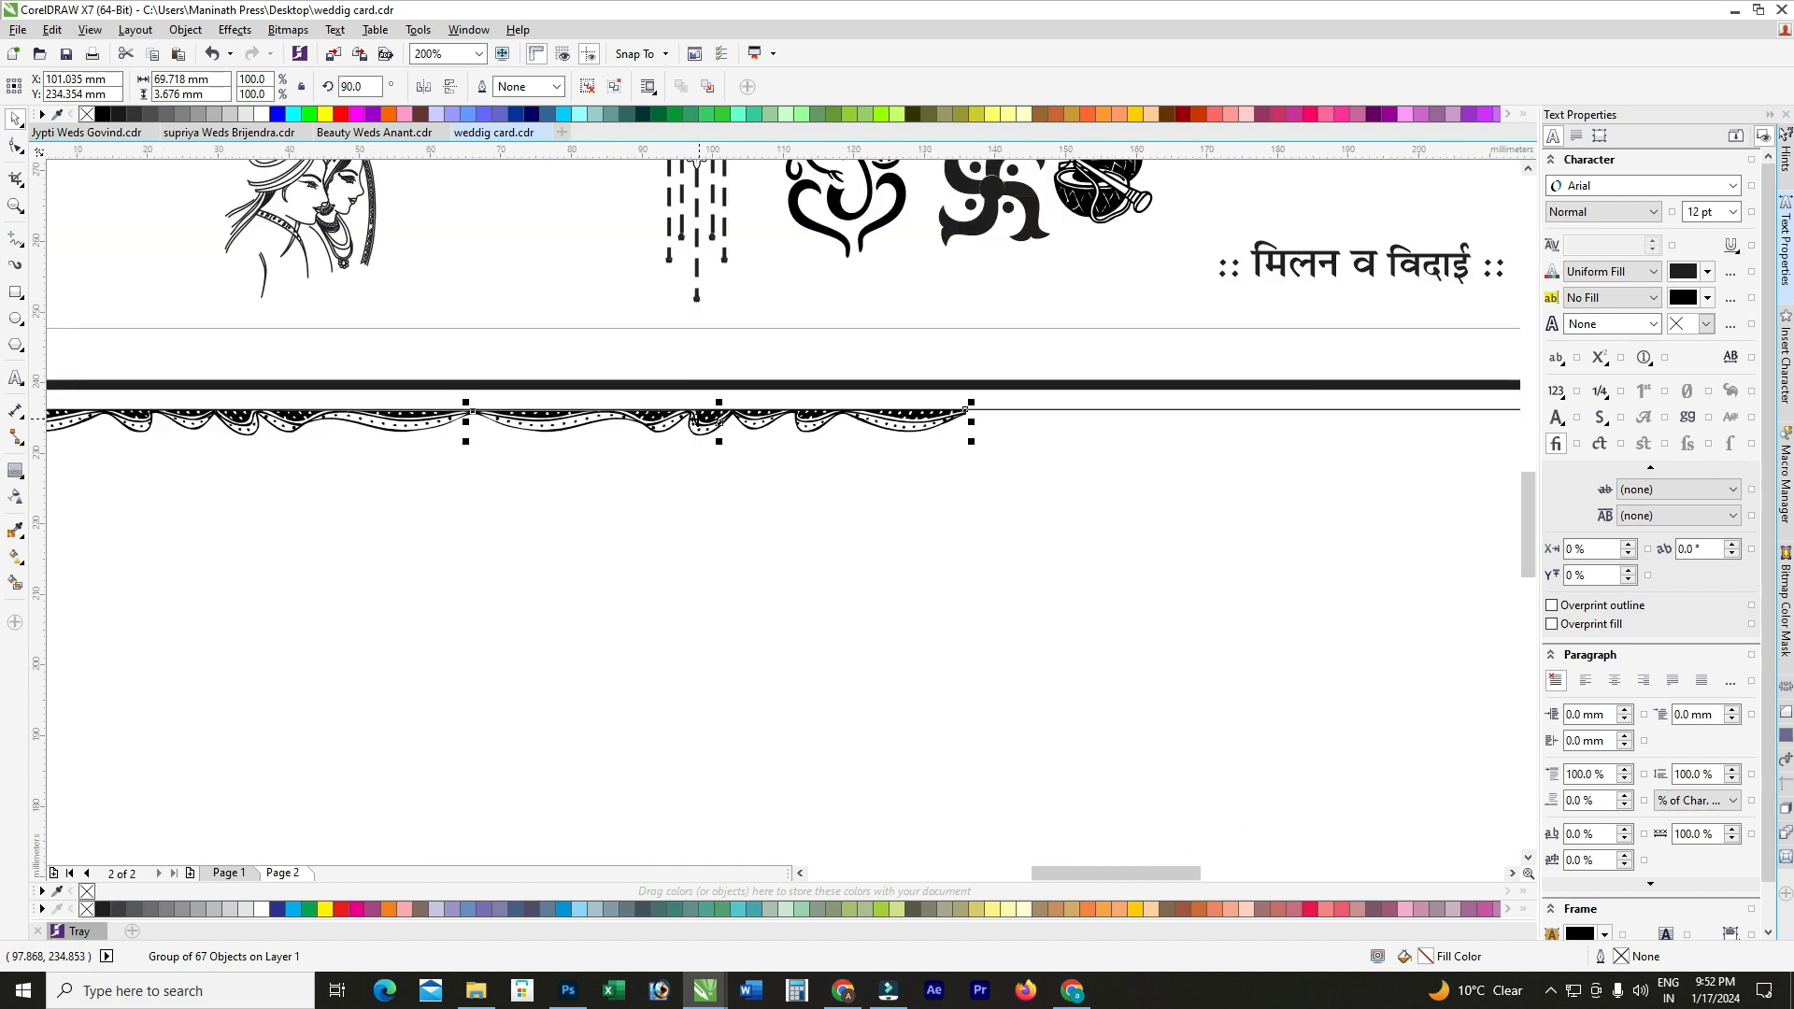
pyautogui.scroll(3, 295, 433)
pyautogui.scroll(-5, 479, 420)
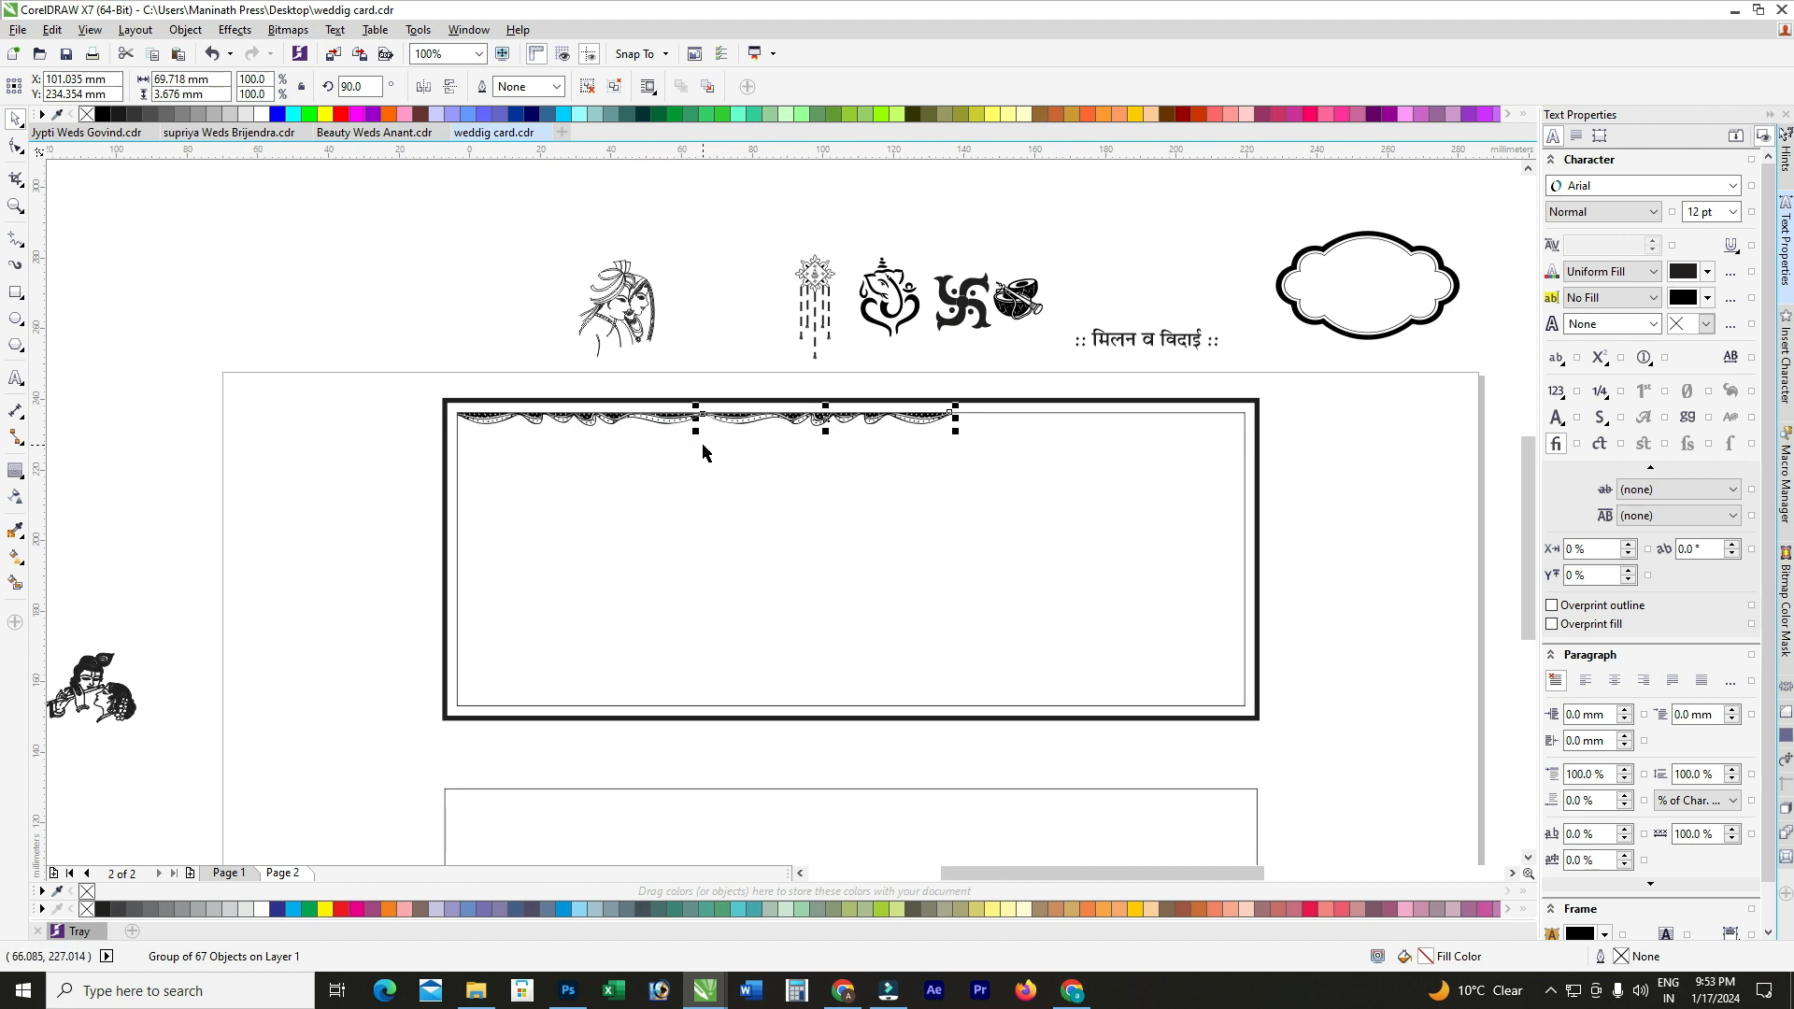
pyautogui.hotkey('ctrl', 'r')
pyautogui.moveTo(357, 386); pyautogui.dragTo(1249, 481)
pyautogui.scroll(2, 1192, 438)
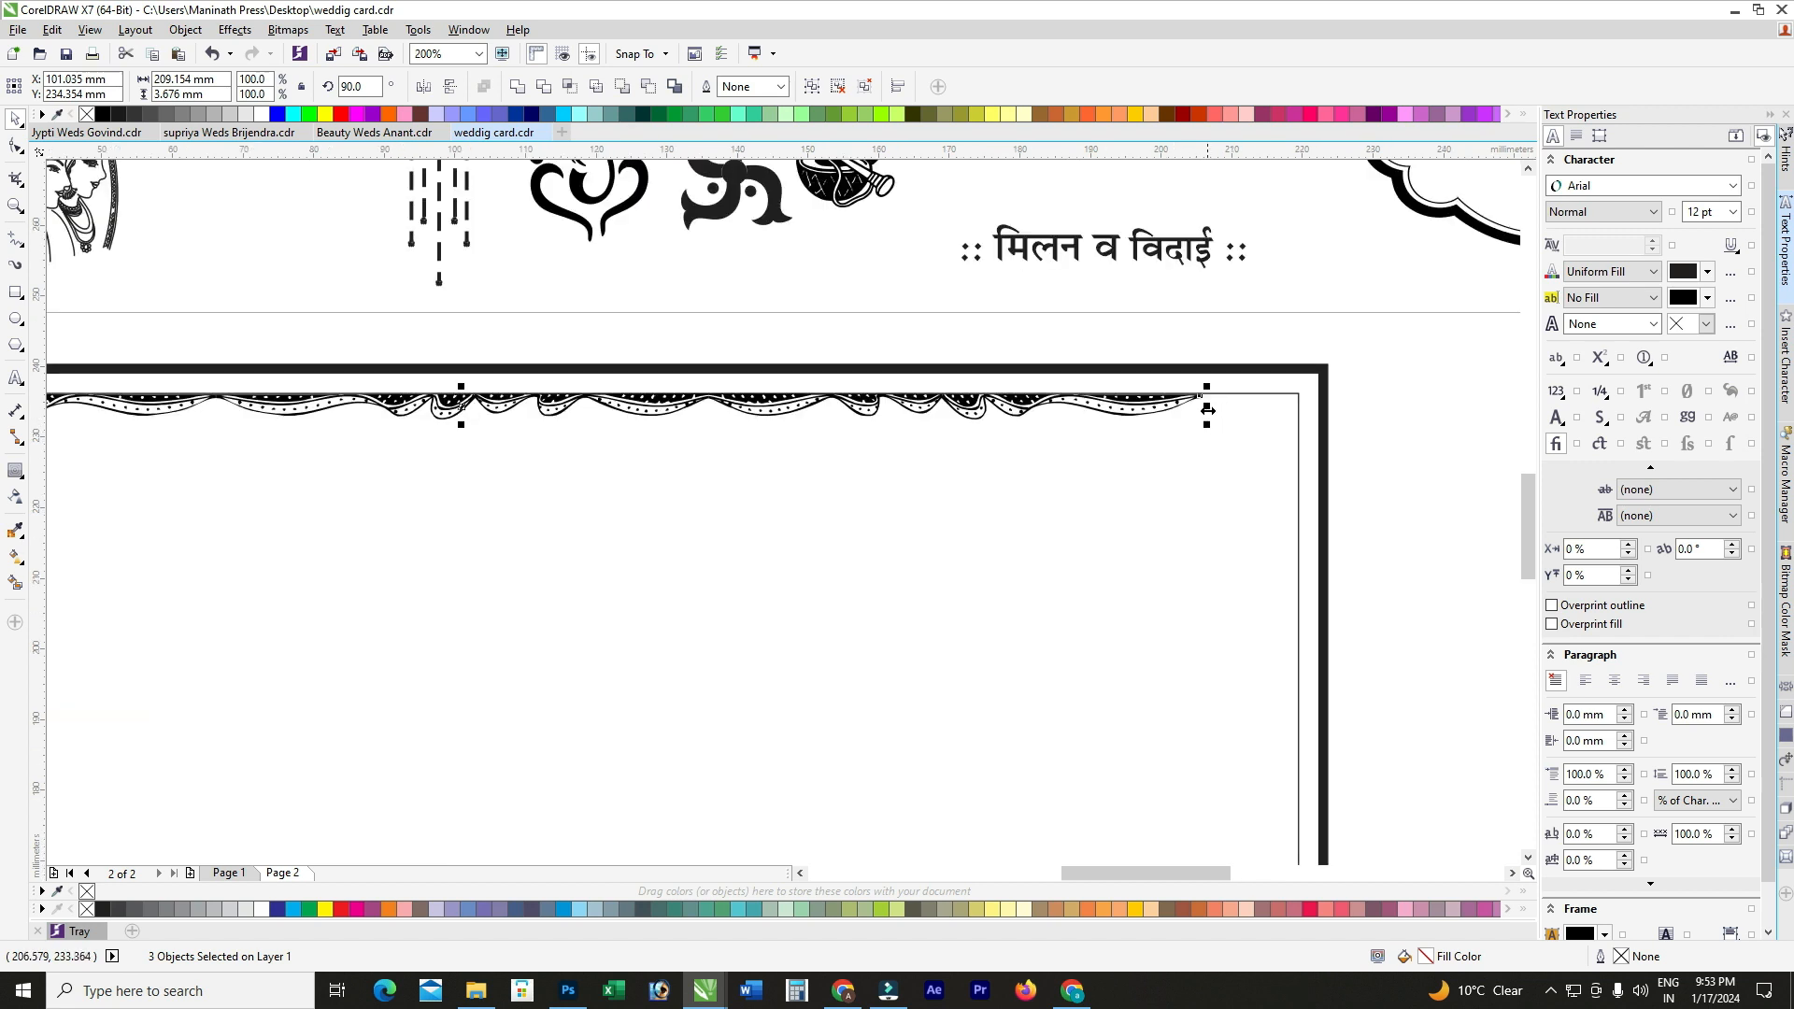
pyautogui.moveTo(1227, 411); pyautogui.dragTo(1314, 411)
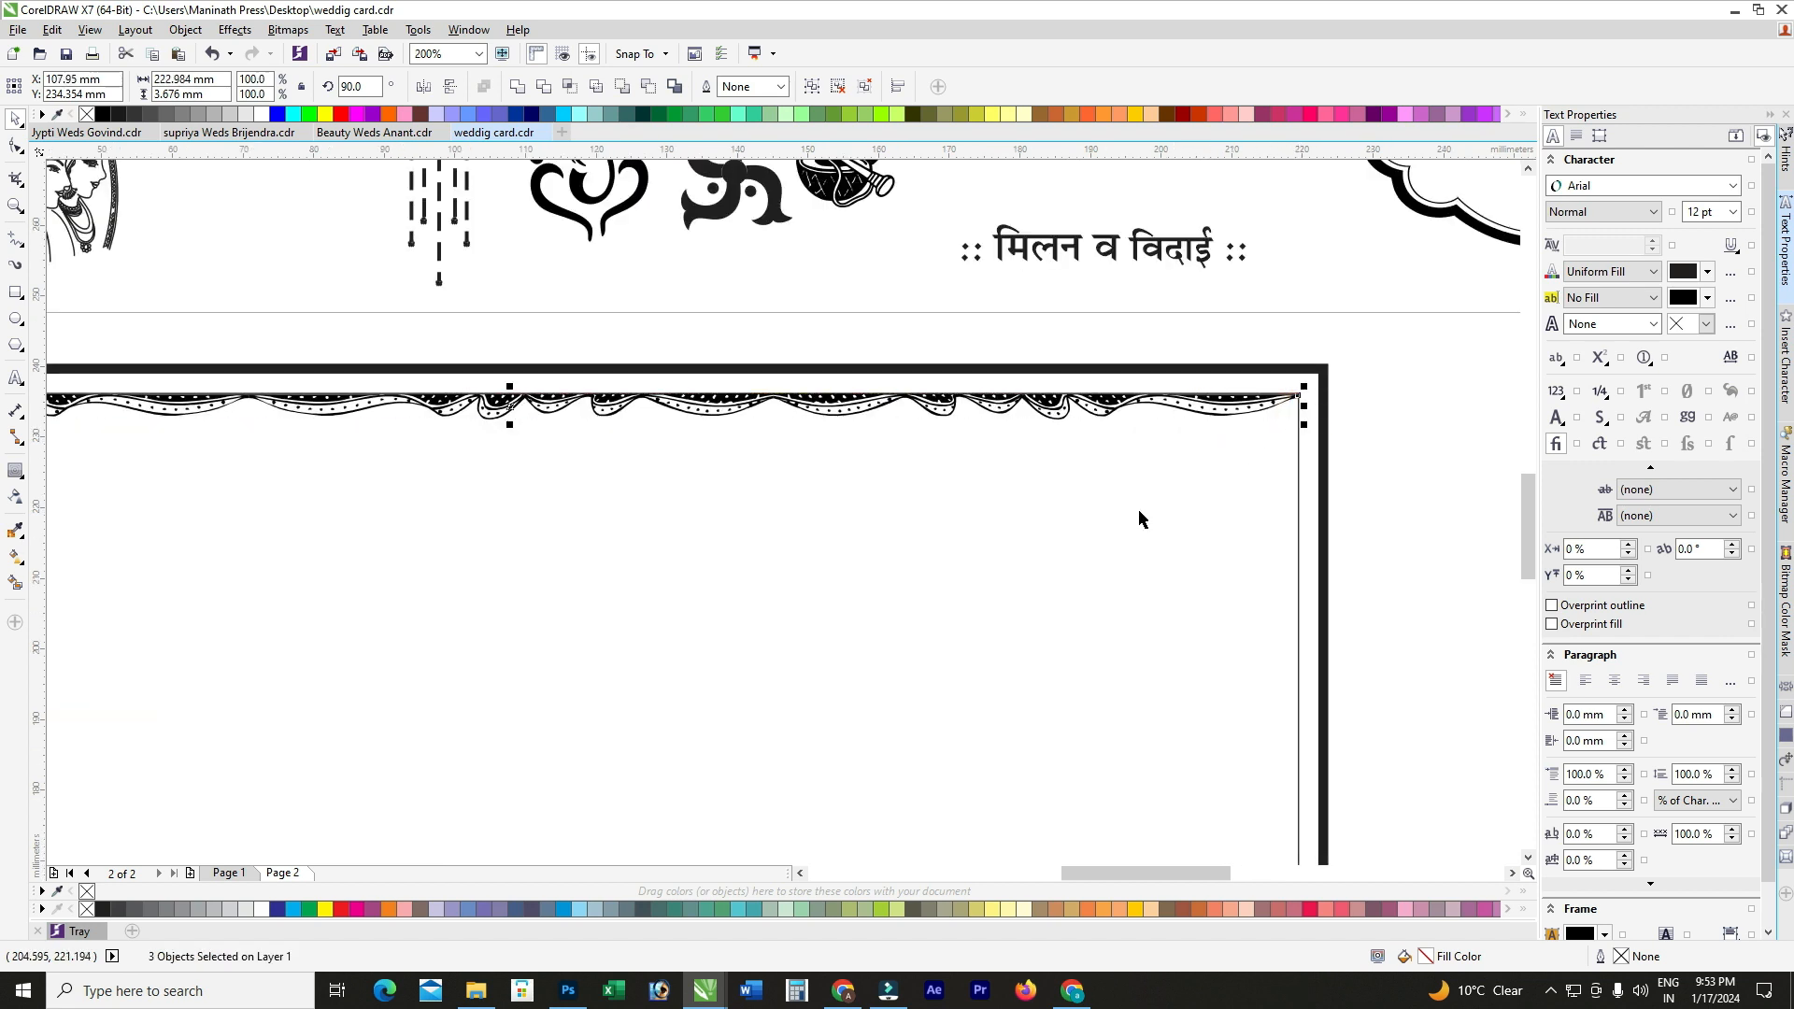
pyautogui.scroll(-2, 902, 496)
pyautogui.hotkey('ctrl', 'g')
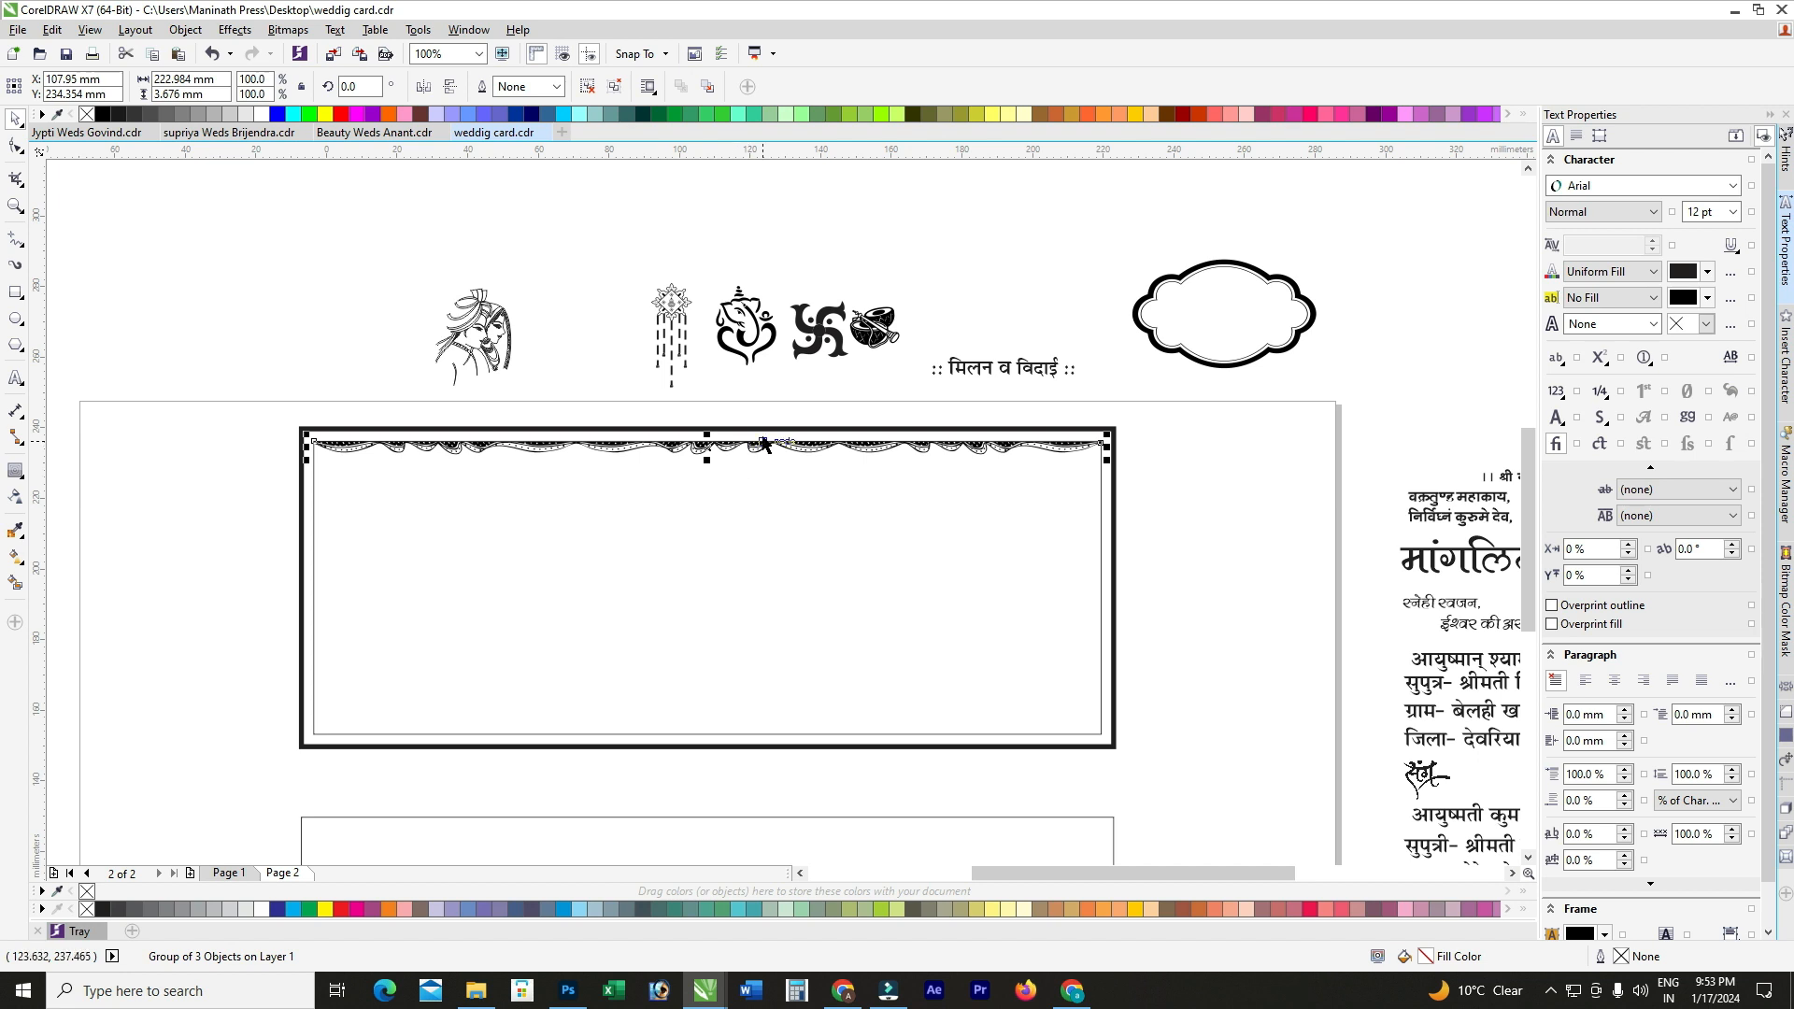
pyautogui.moveTo(764, 445); pyautogui.dragTo(758, 497)
# Step: Align a copy of the drape group to the frame's bottom edge
pyautogui.hotkey('ctrl', 'z')
pyautogui.moveTo(667, 446); pyautogui.dragTo(670, 510)
pyautogui.hotkey('ctrl', 'z')
pyautogui.keyDown('shift'); pyautogui.click(724, 624); pyautogui.keyUp('shift')
pyautogui.press('b')
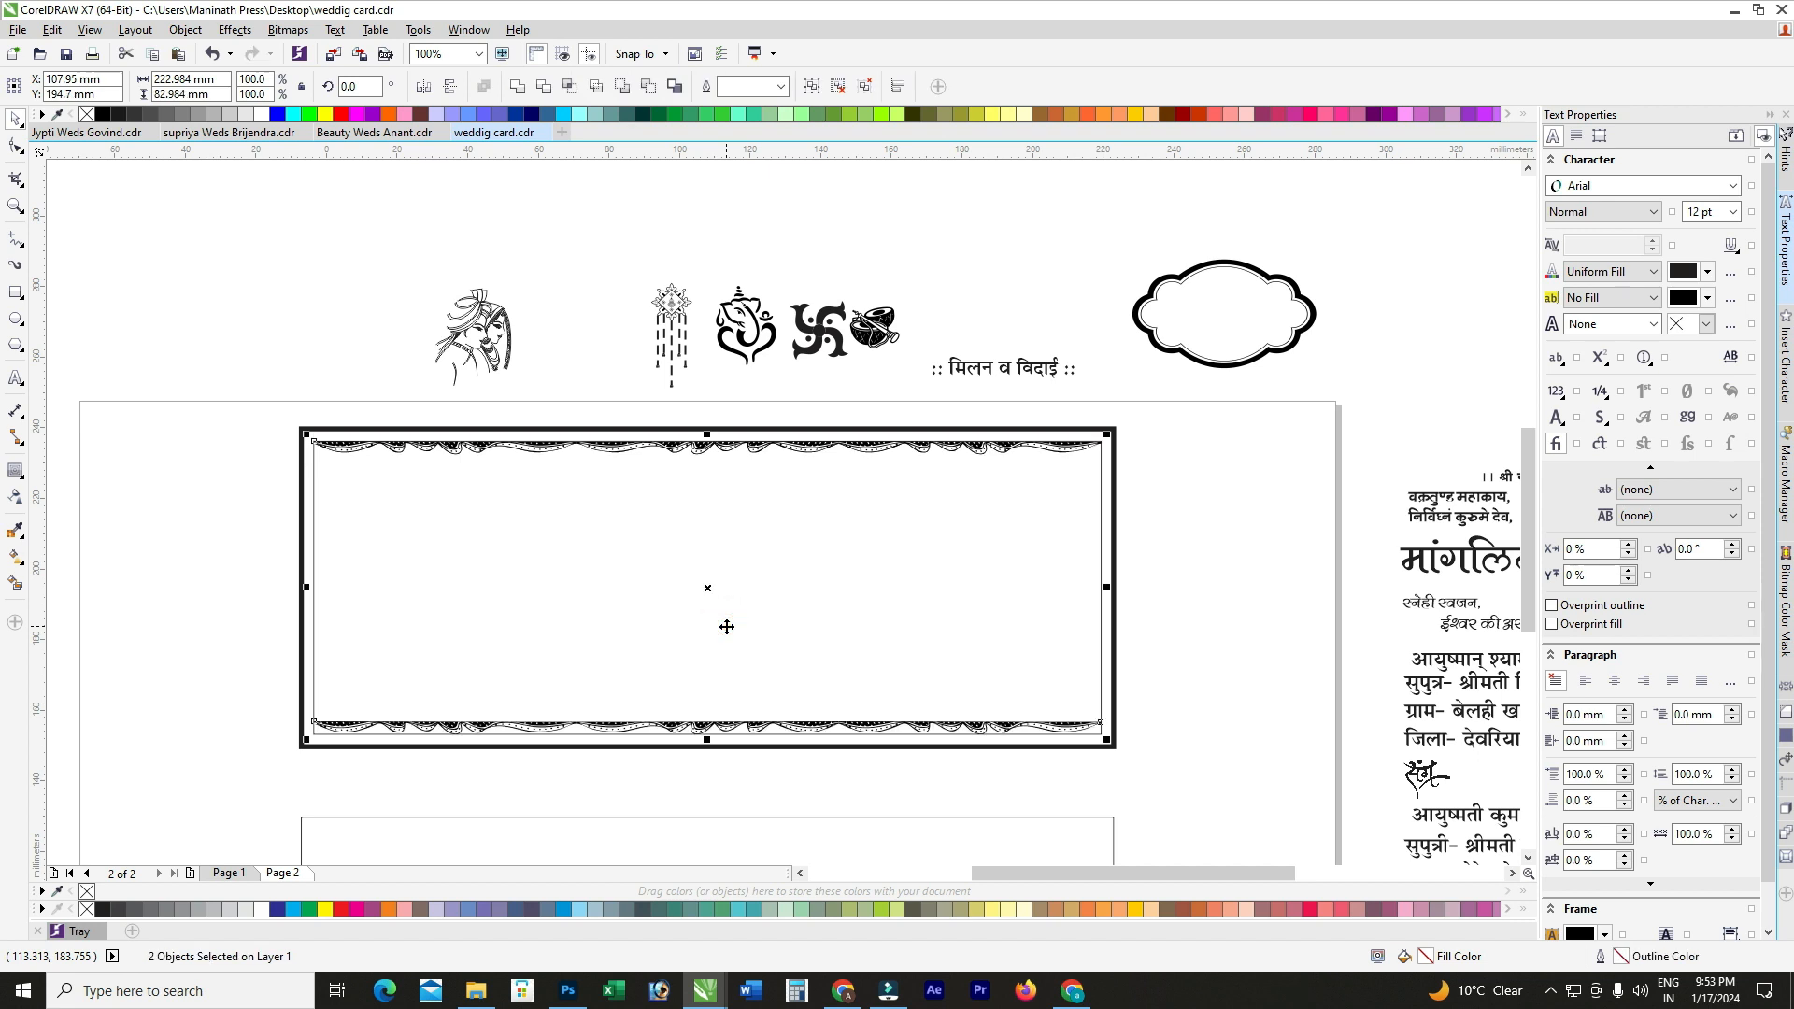
# Step: Mirror the bottom drape vertically so it hangs upside down
pyautogui.click(211, 583)
pyautogui.click(623, 726)
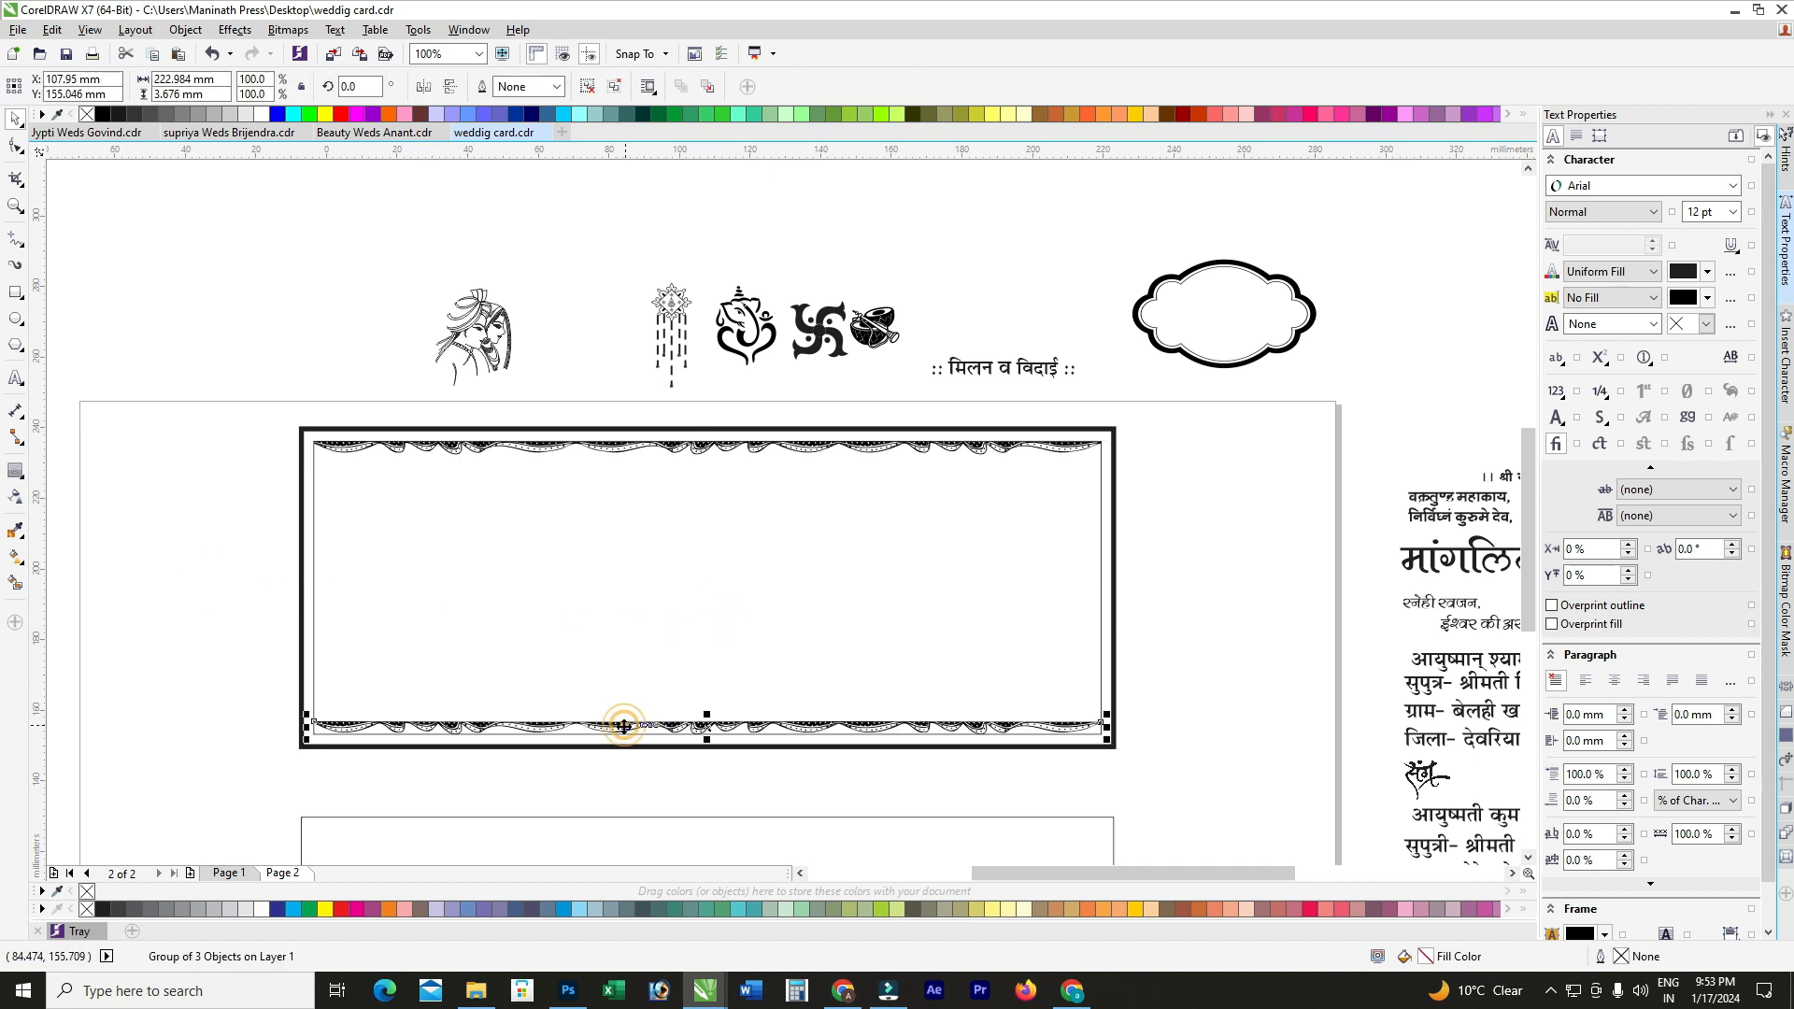
pyautogui.click(423, 87)
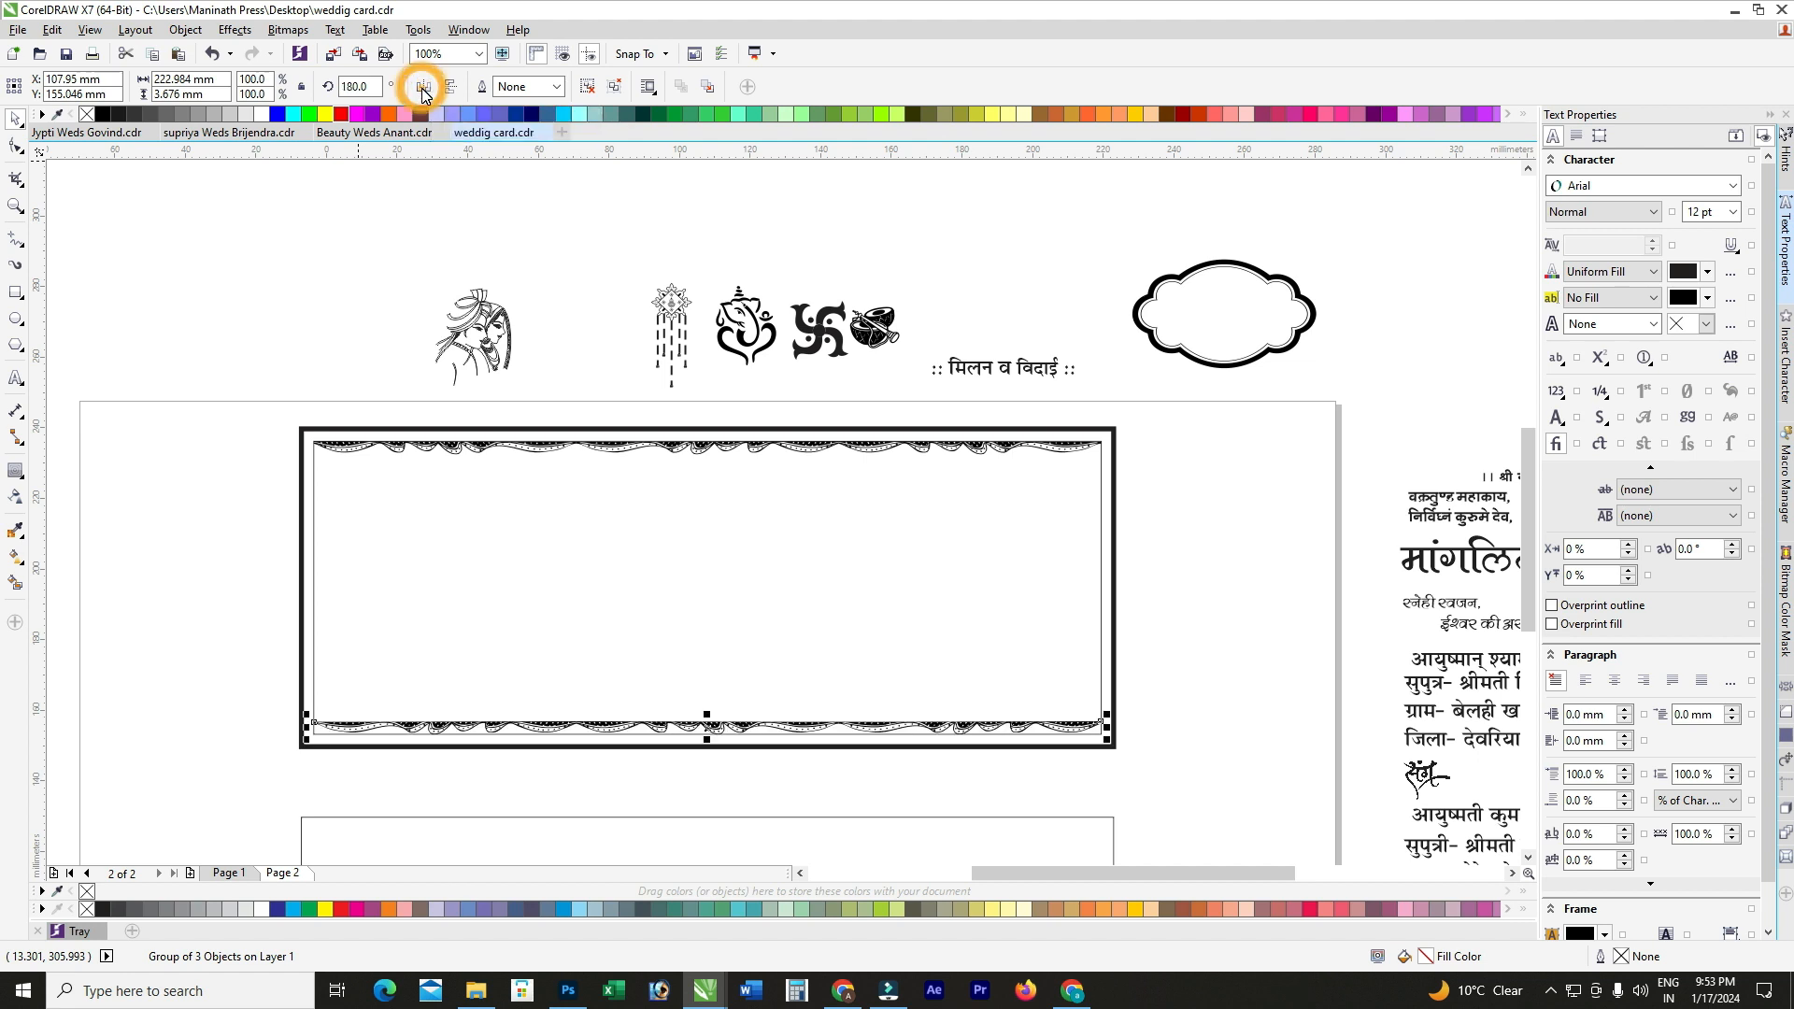
pyautogui.hotkey('ctrl', 'z')
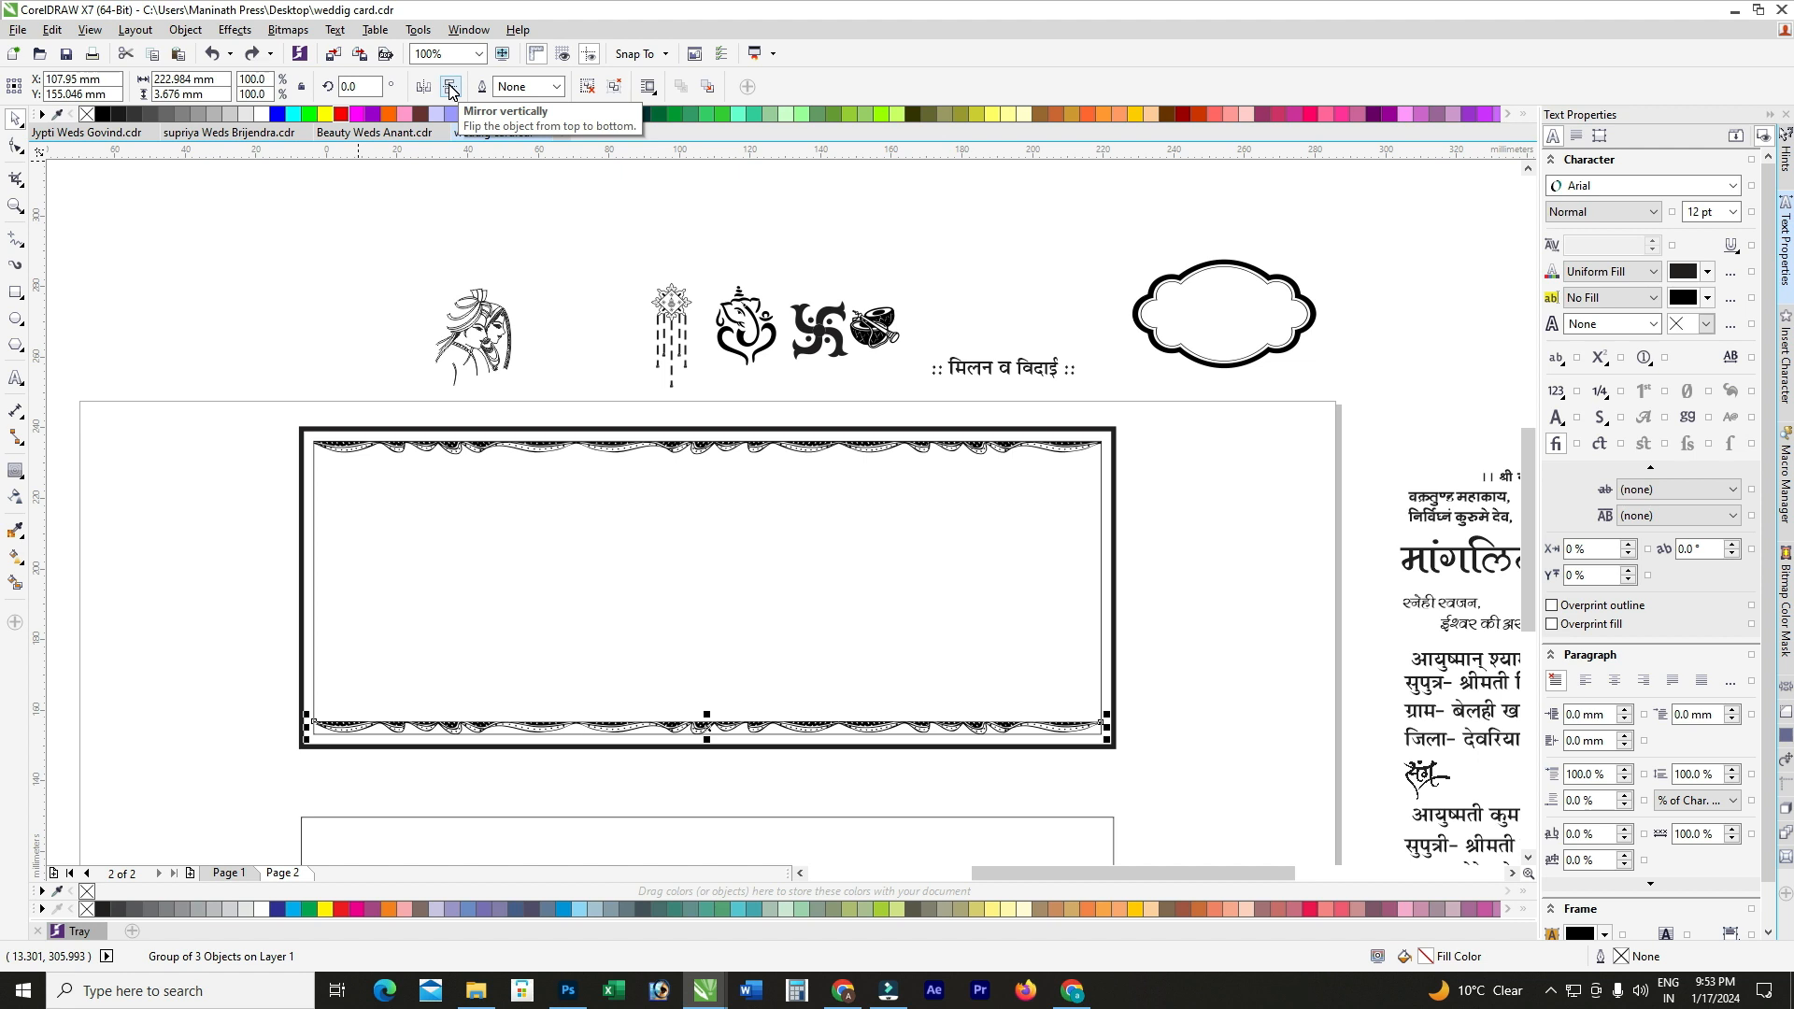
pyautogui.click(449, 87)
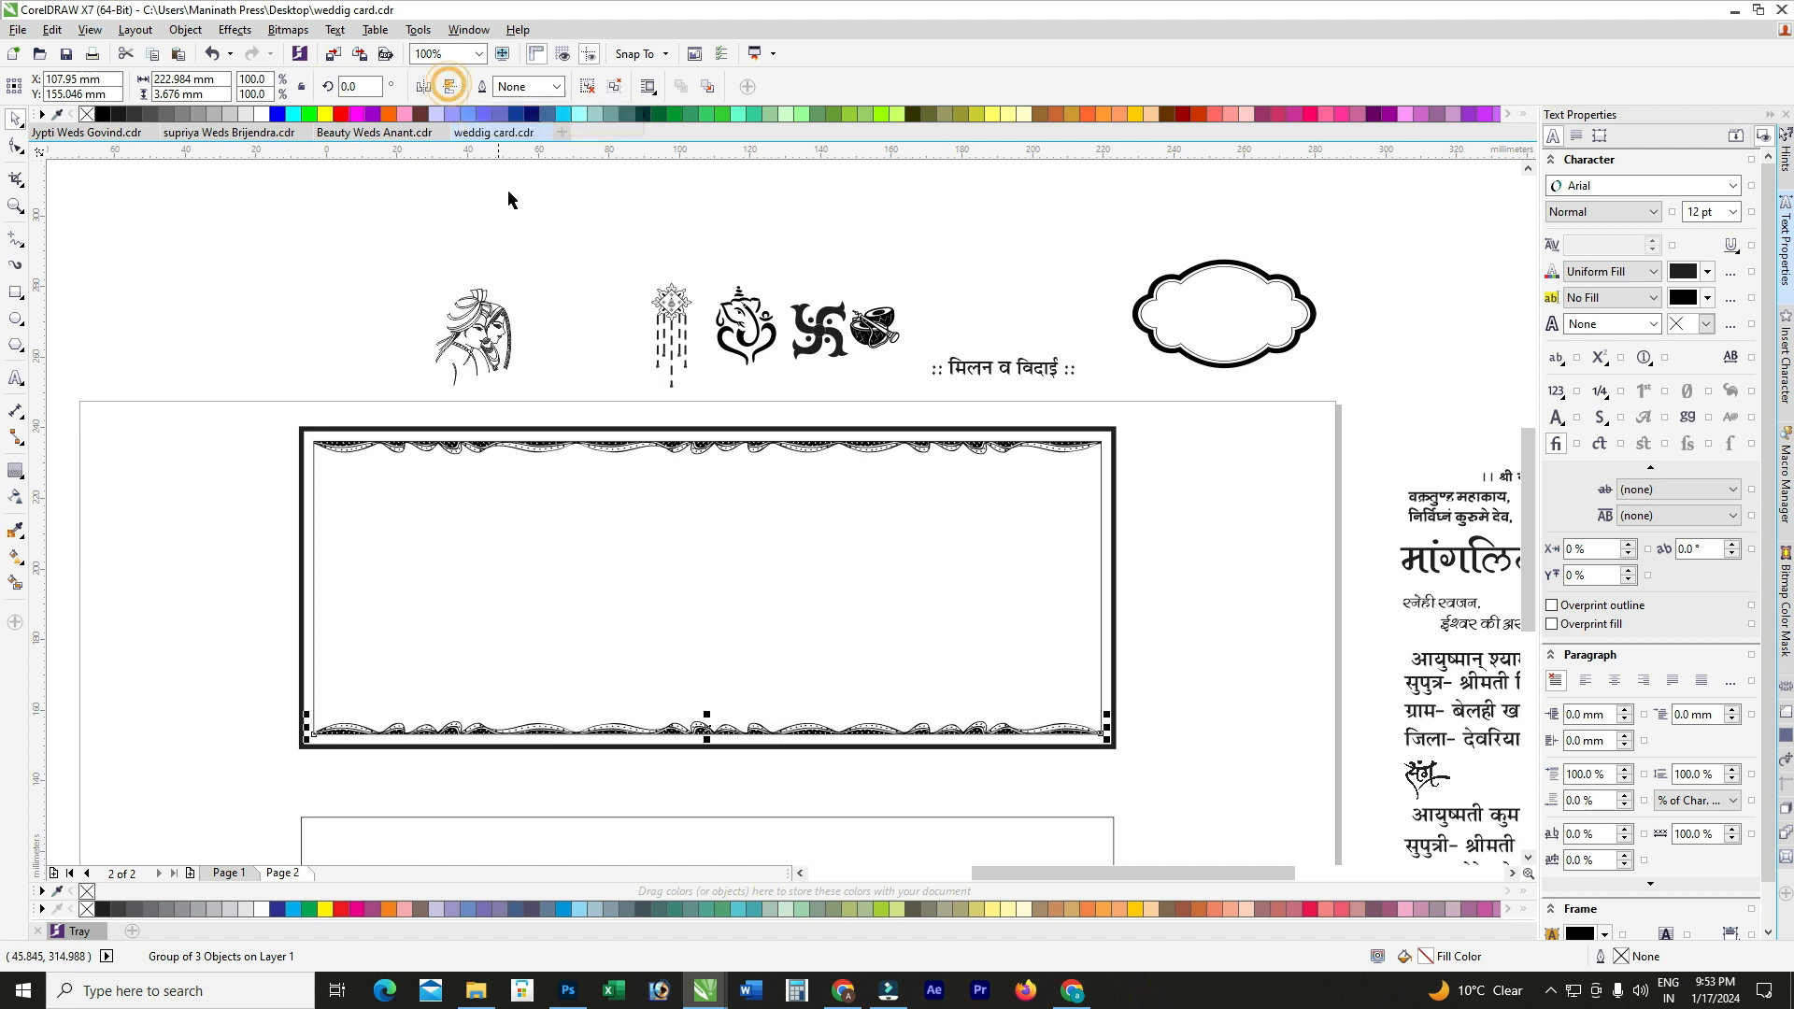
pyautogui.click(1186, 695)
pyautogui.click(516, 447)
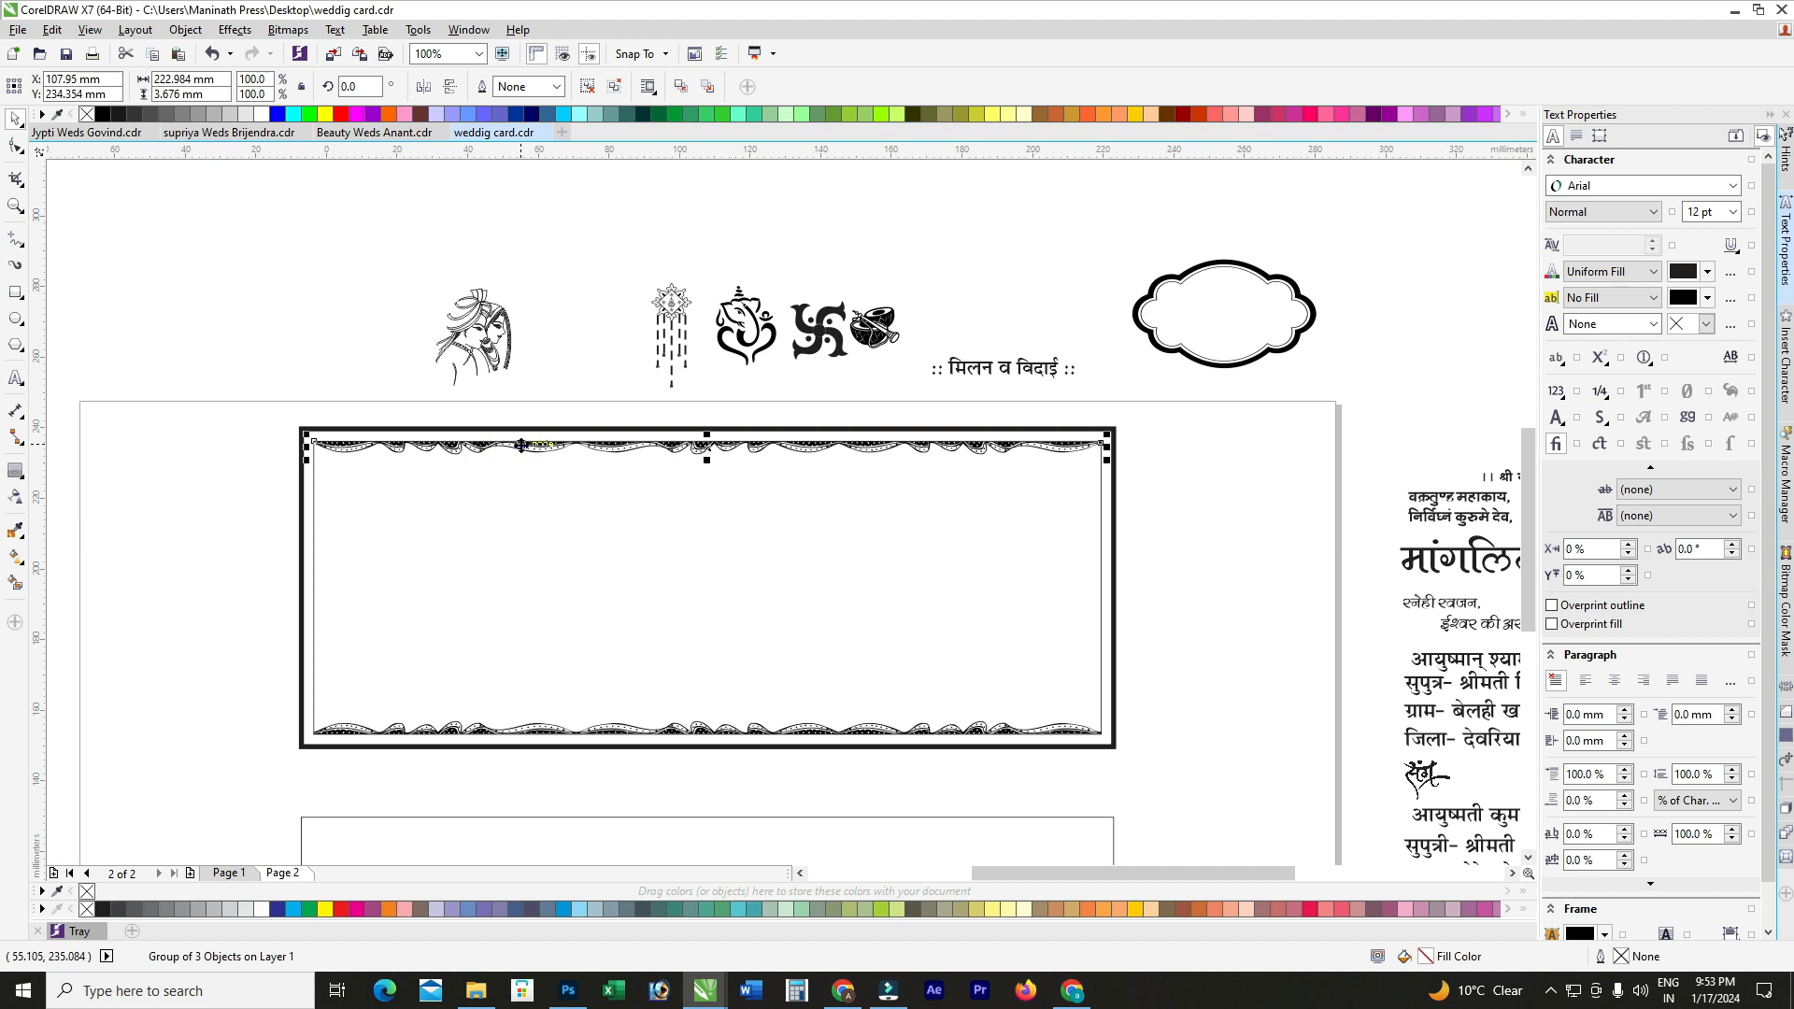
pyautogui.click(524, 445)
# Step: Rotate a drape copy 90° and align it to the frame's left and bottom edges
pyautogui.moveTo(1101, 440); pyautogui.dragTo(699, 353)
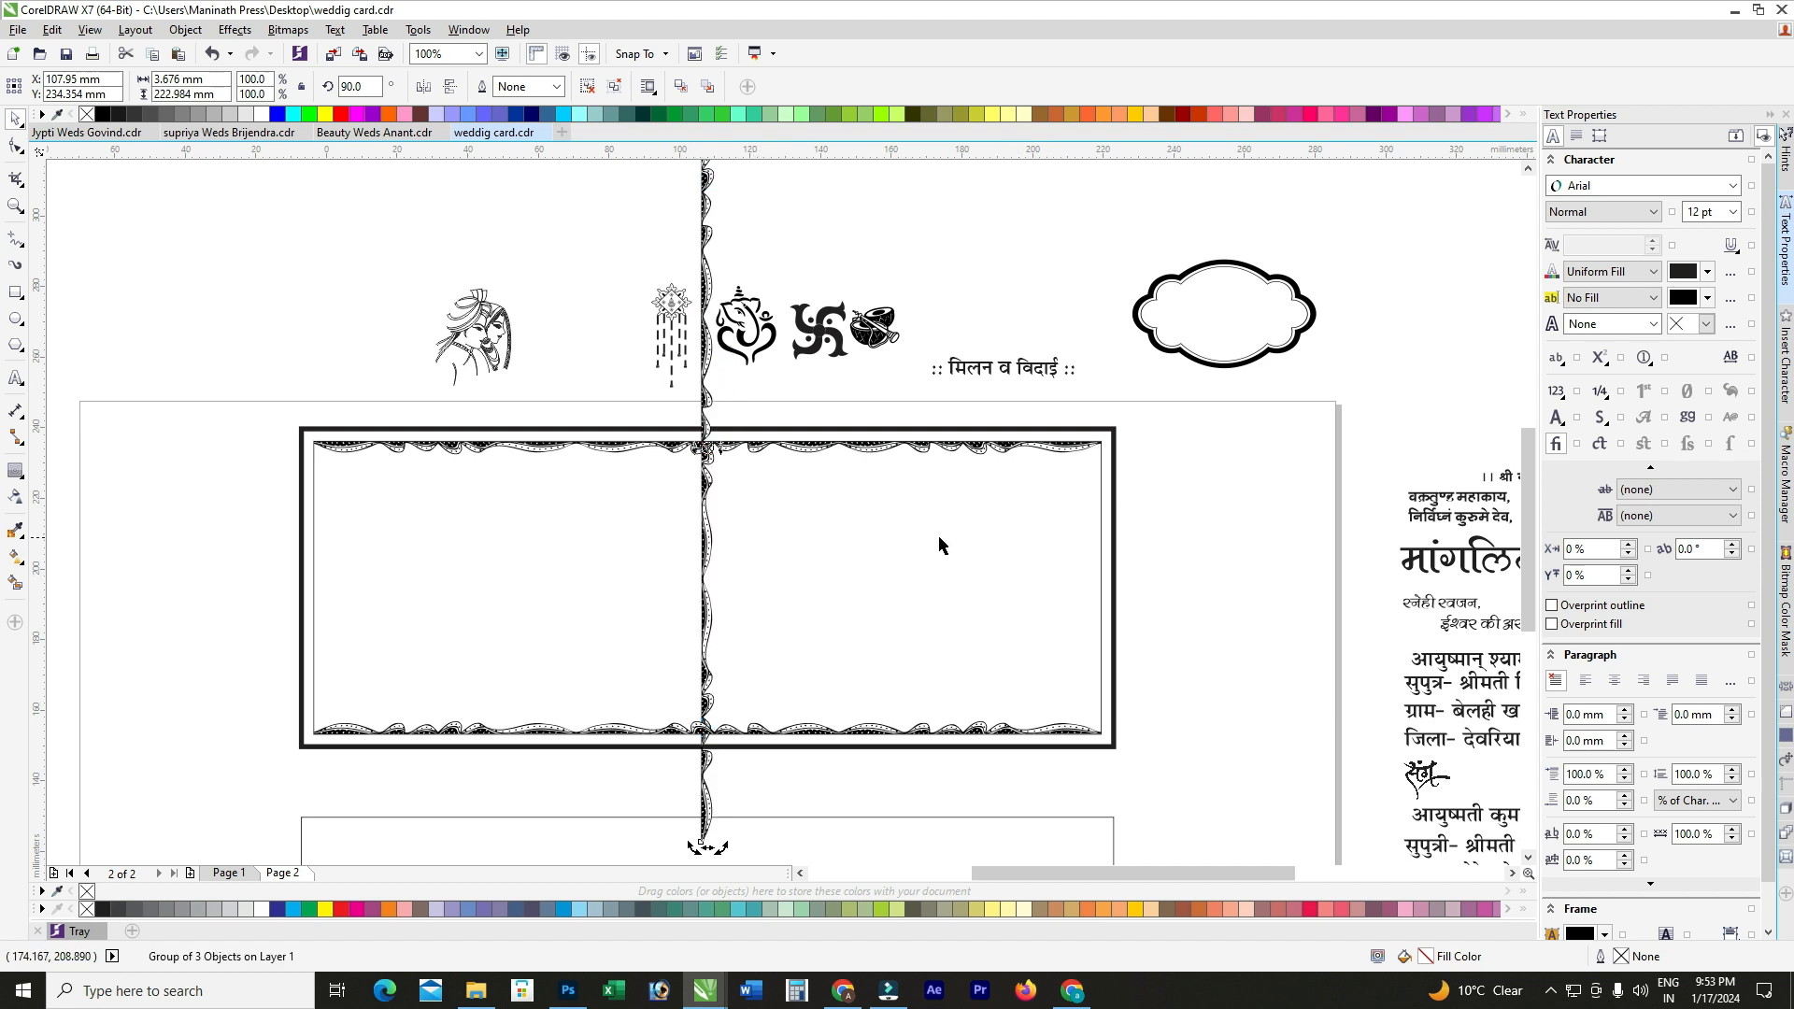
pyautogui.keyDown('shift'); pyautogui.click(901, 537); pyautogui.keyUp('shift')
pyautogui.press('l')
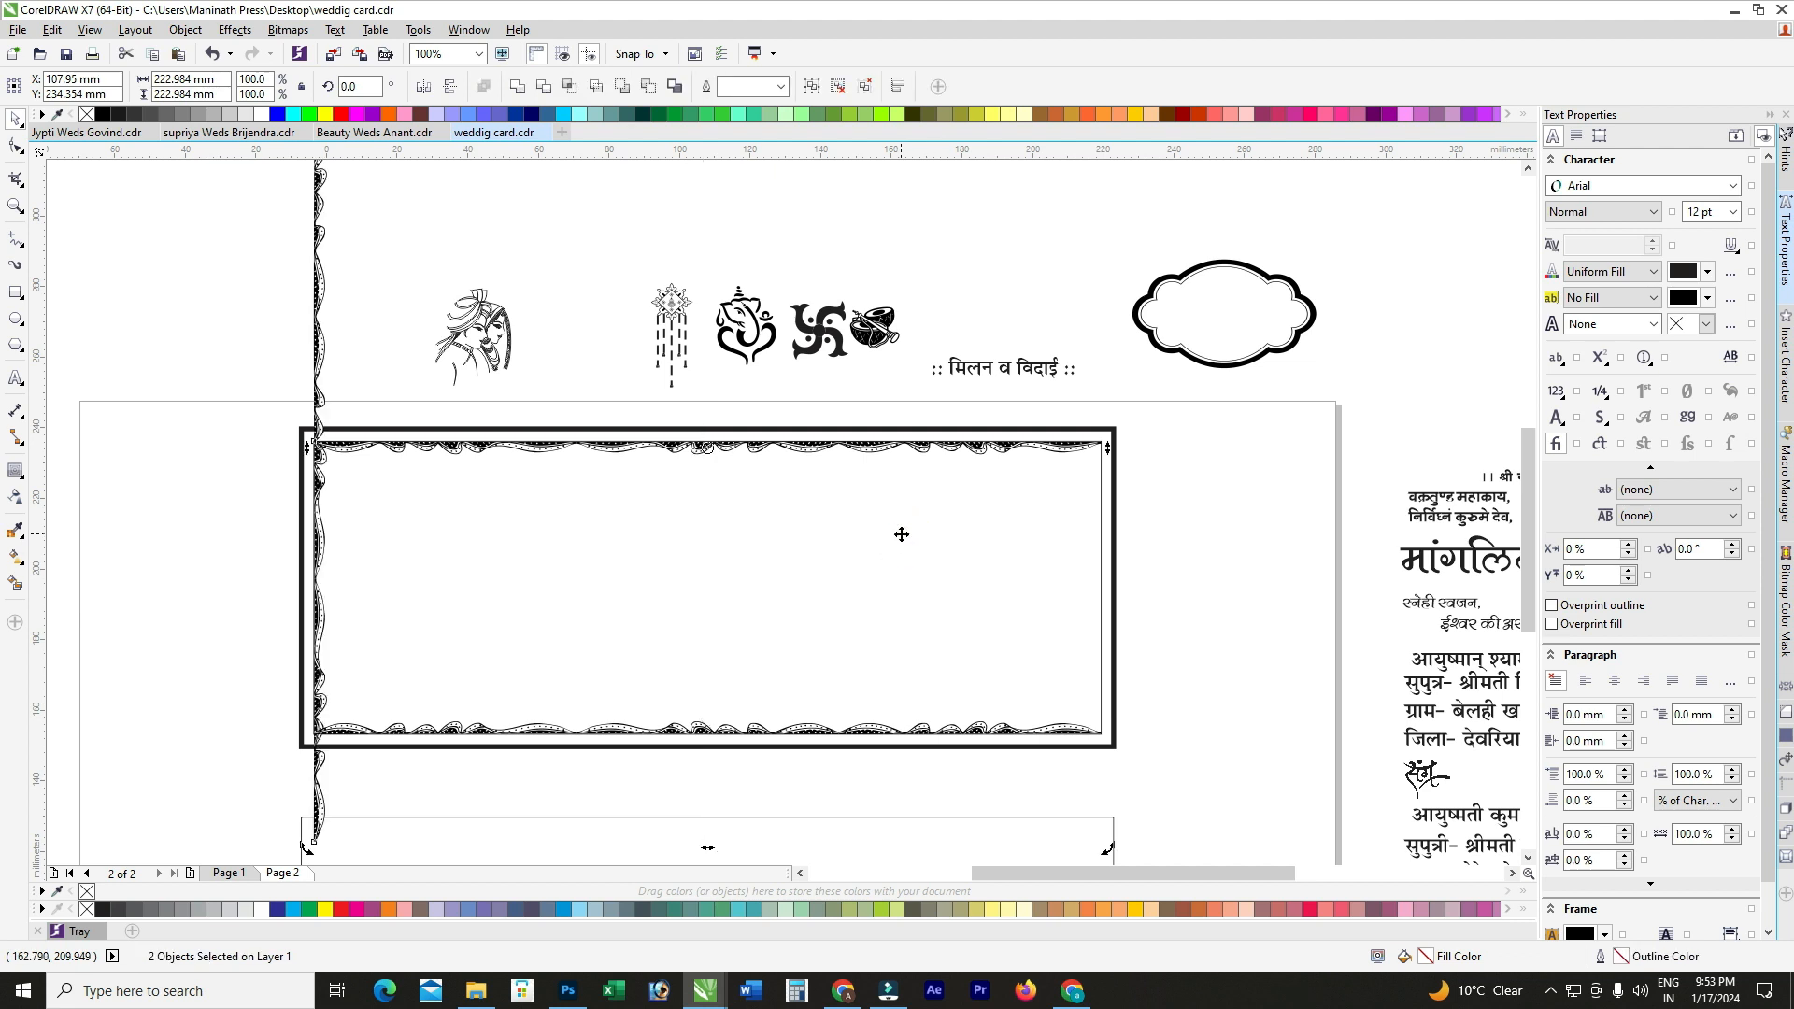
pyautogui.press('b')
pyautogui.click(188, 448)
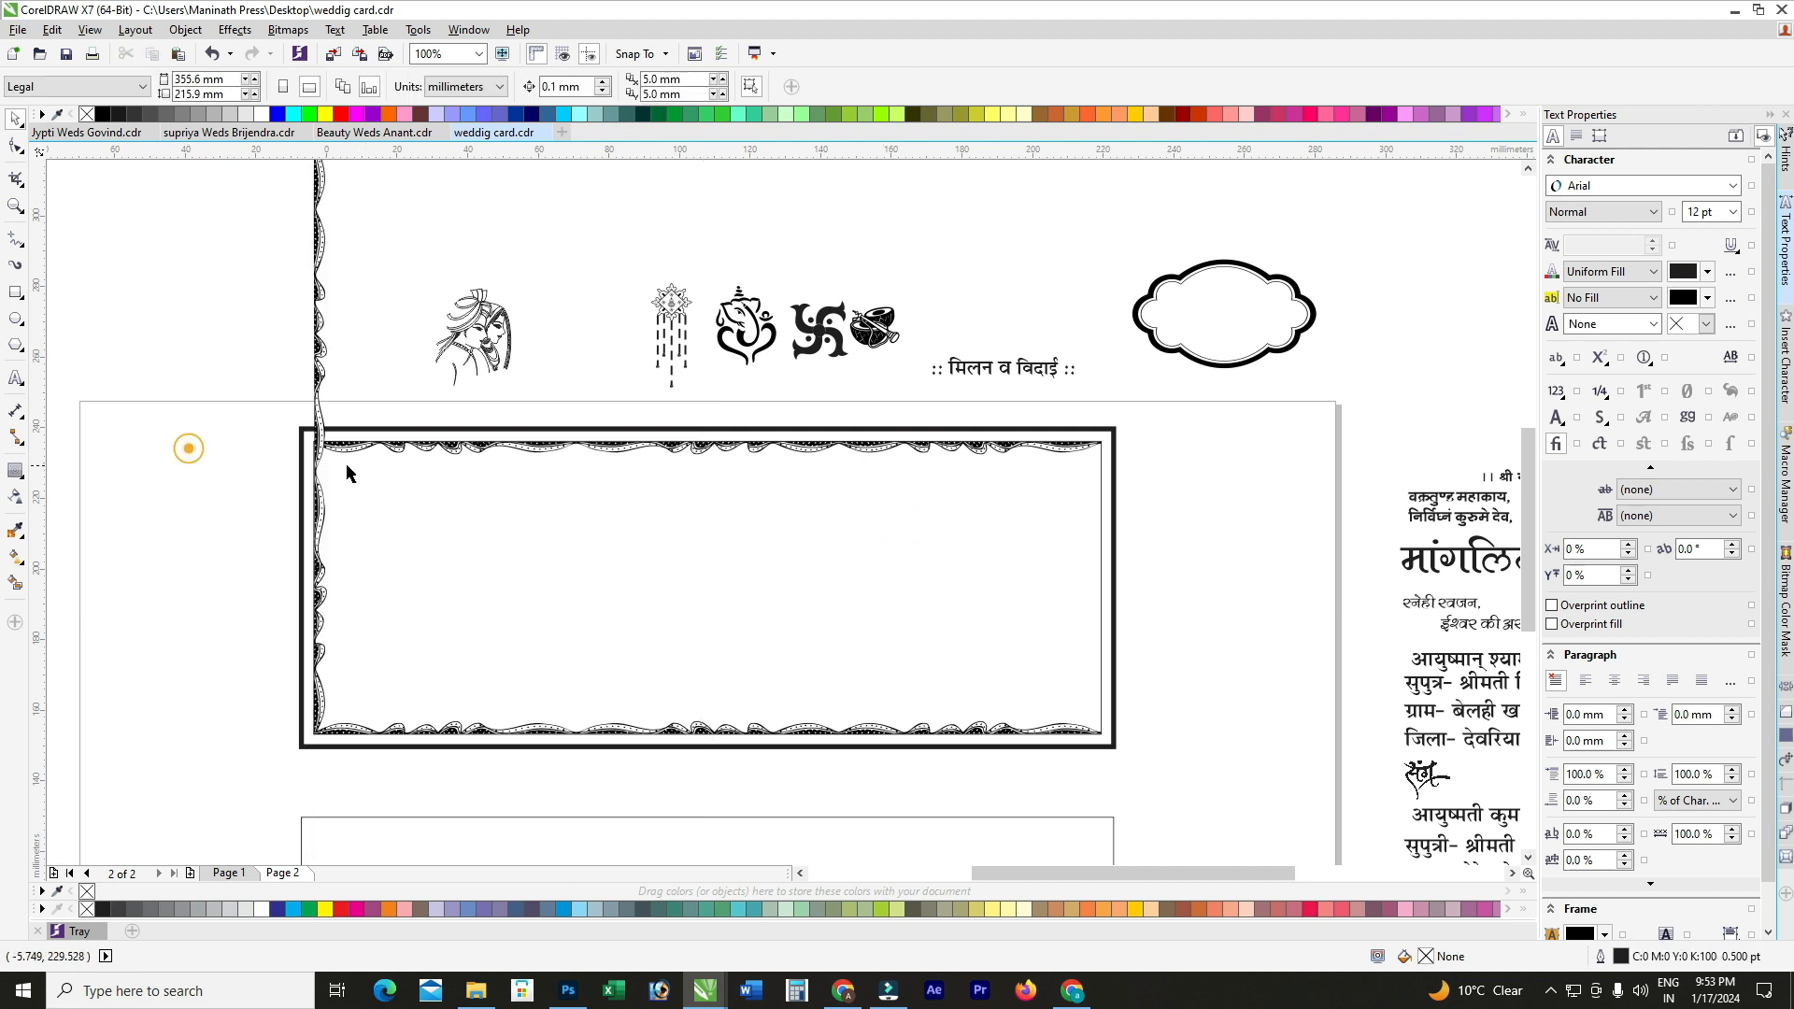
# Step: Ungroup the vertical border and delete its two excess pieces
pyautogui.scroll(-1, 418, 464)
pyautogui.scroll(1, 381, 275)
pyautogui.click(354, 250)
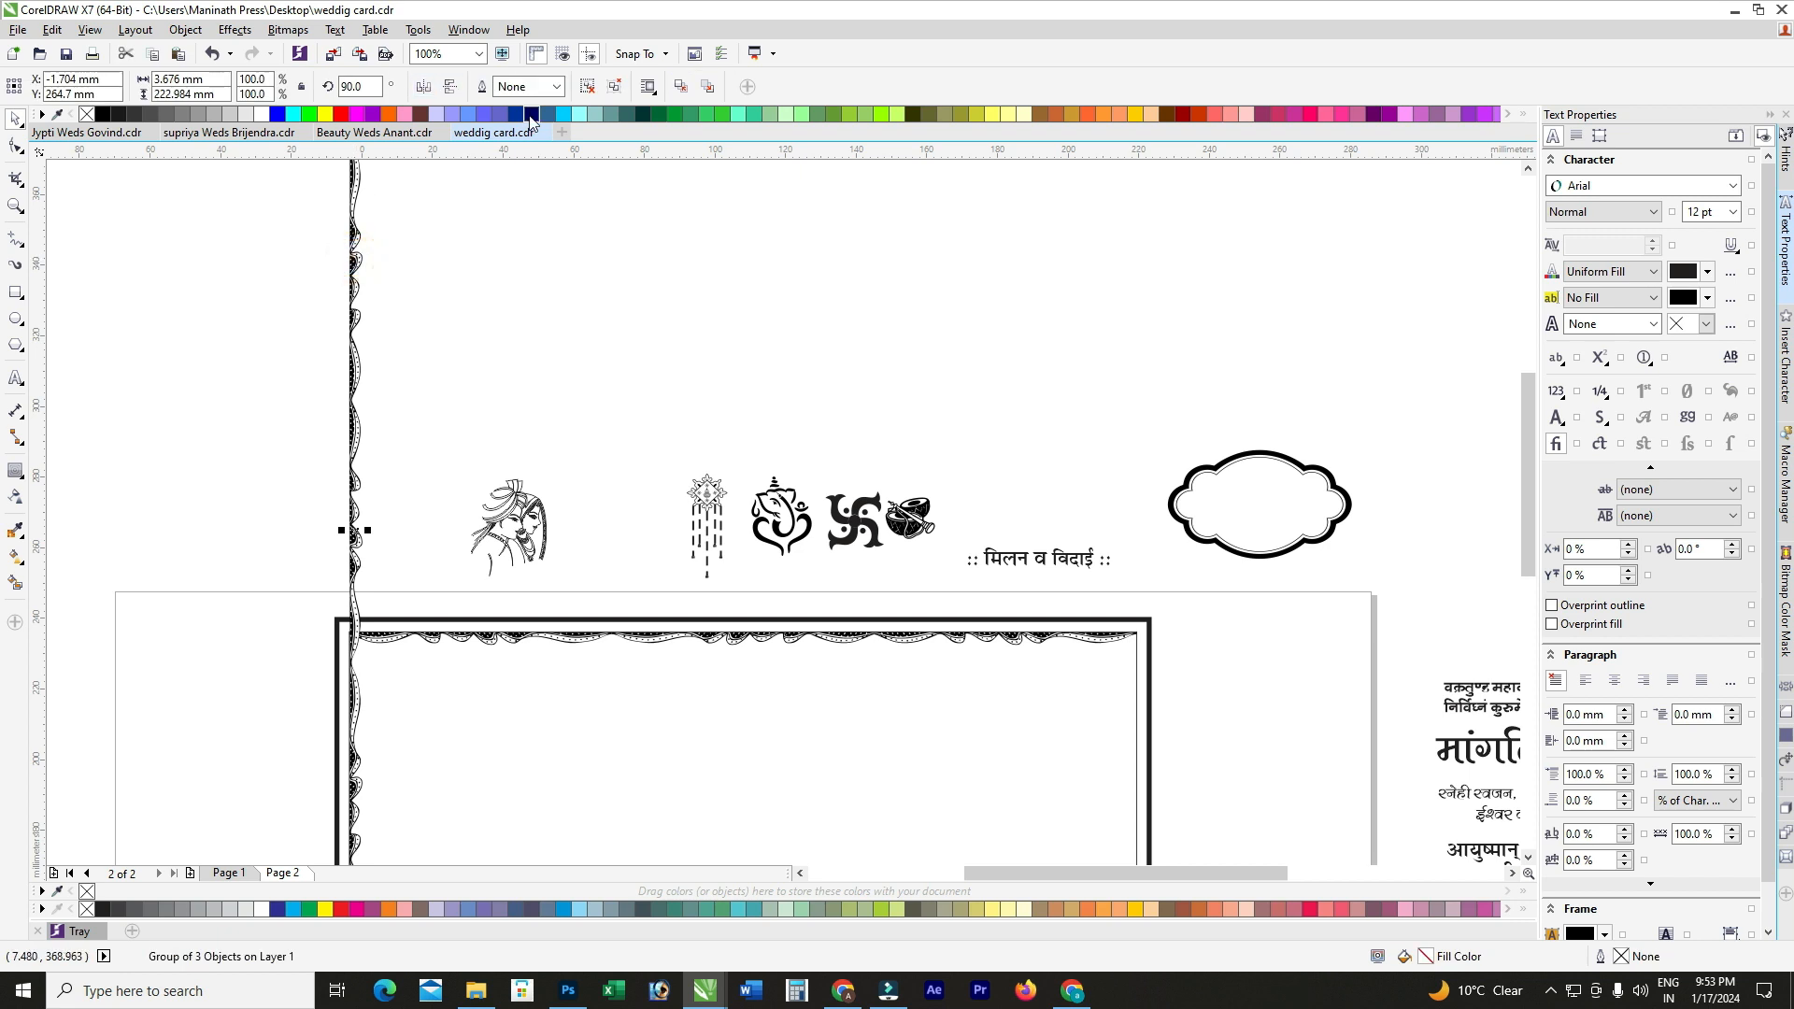
pyautogui.click(585, 94)
pyautogui.click(355, 244)
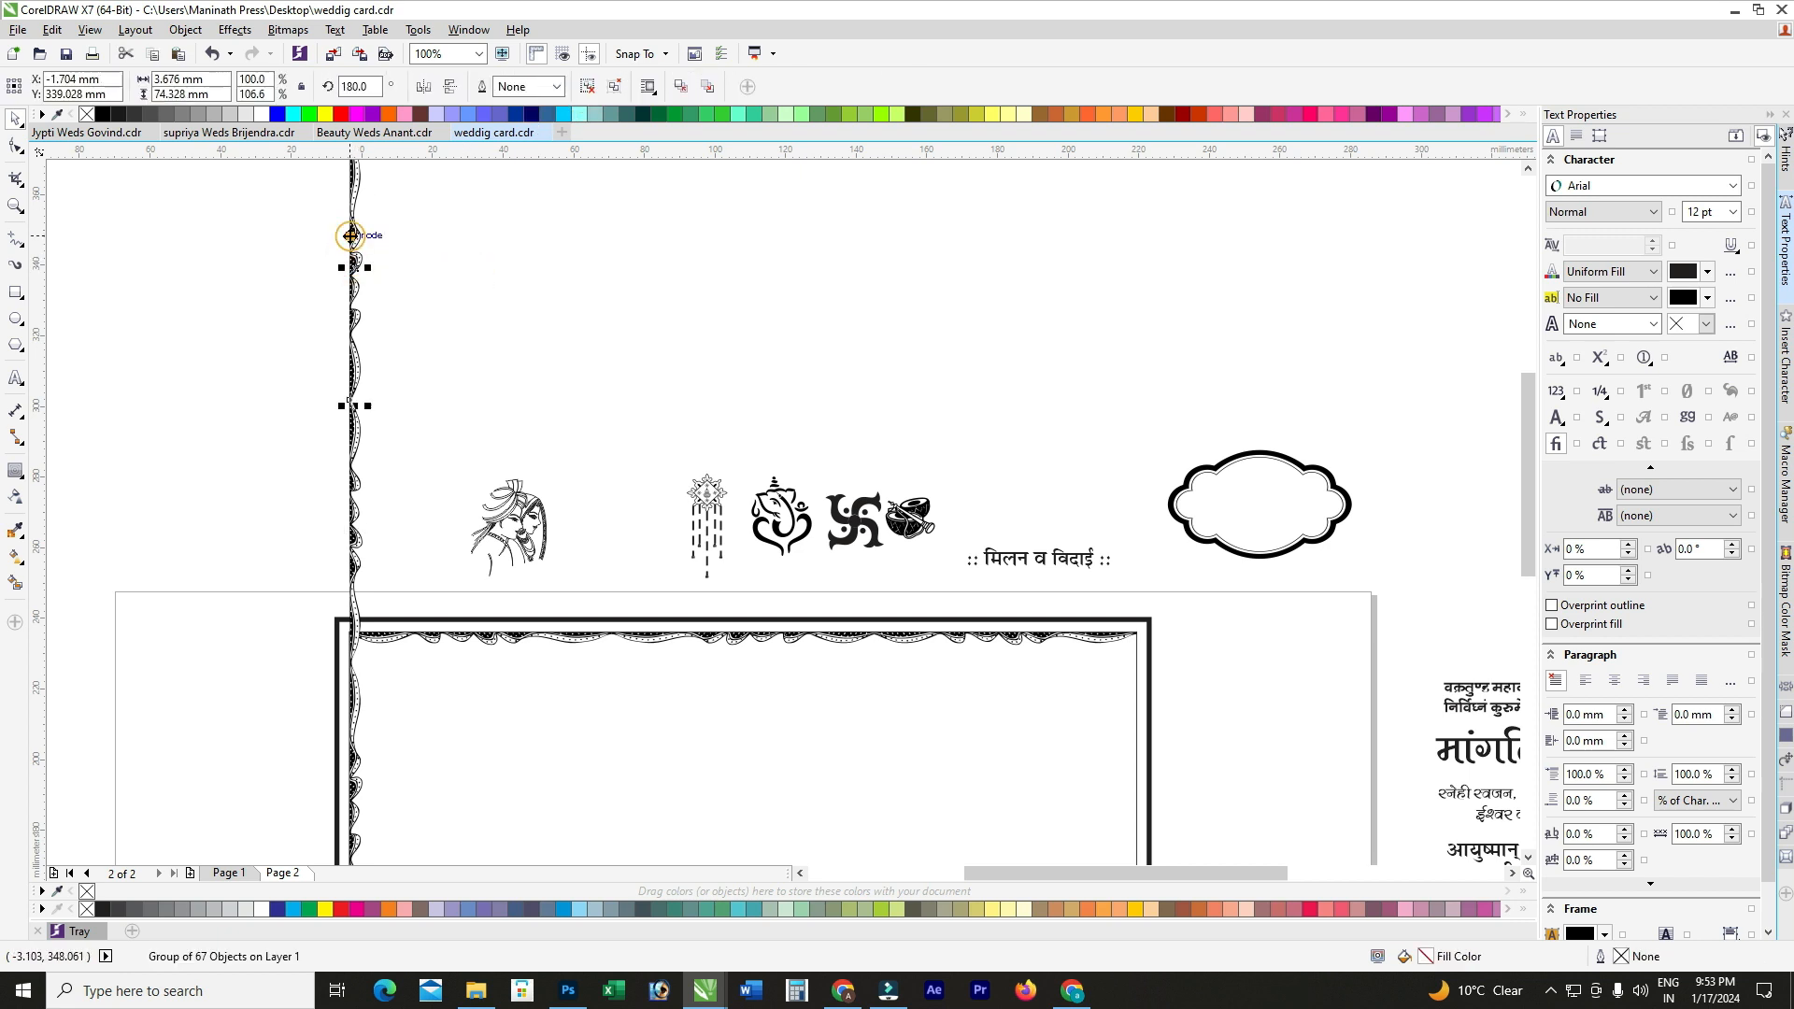
pyautogui.press('Delete')
pyautogui.click(353, 439)
pyautogui.press('Delete')
# Step: Stretch the left border piece up to meet the top drape
pyautogui.scroll(-2, 351, 445)
pyautogui.scroll(2, 323, 561)
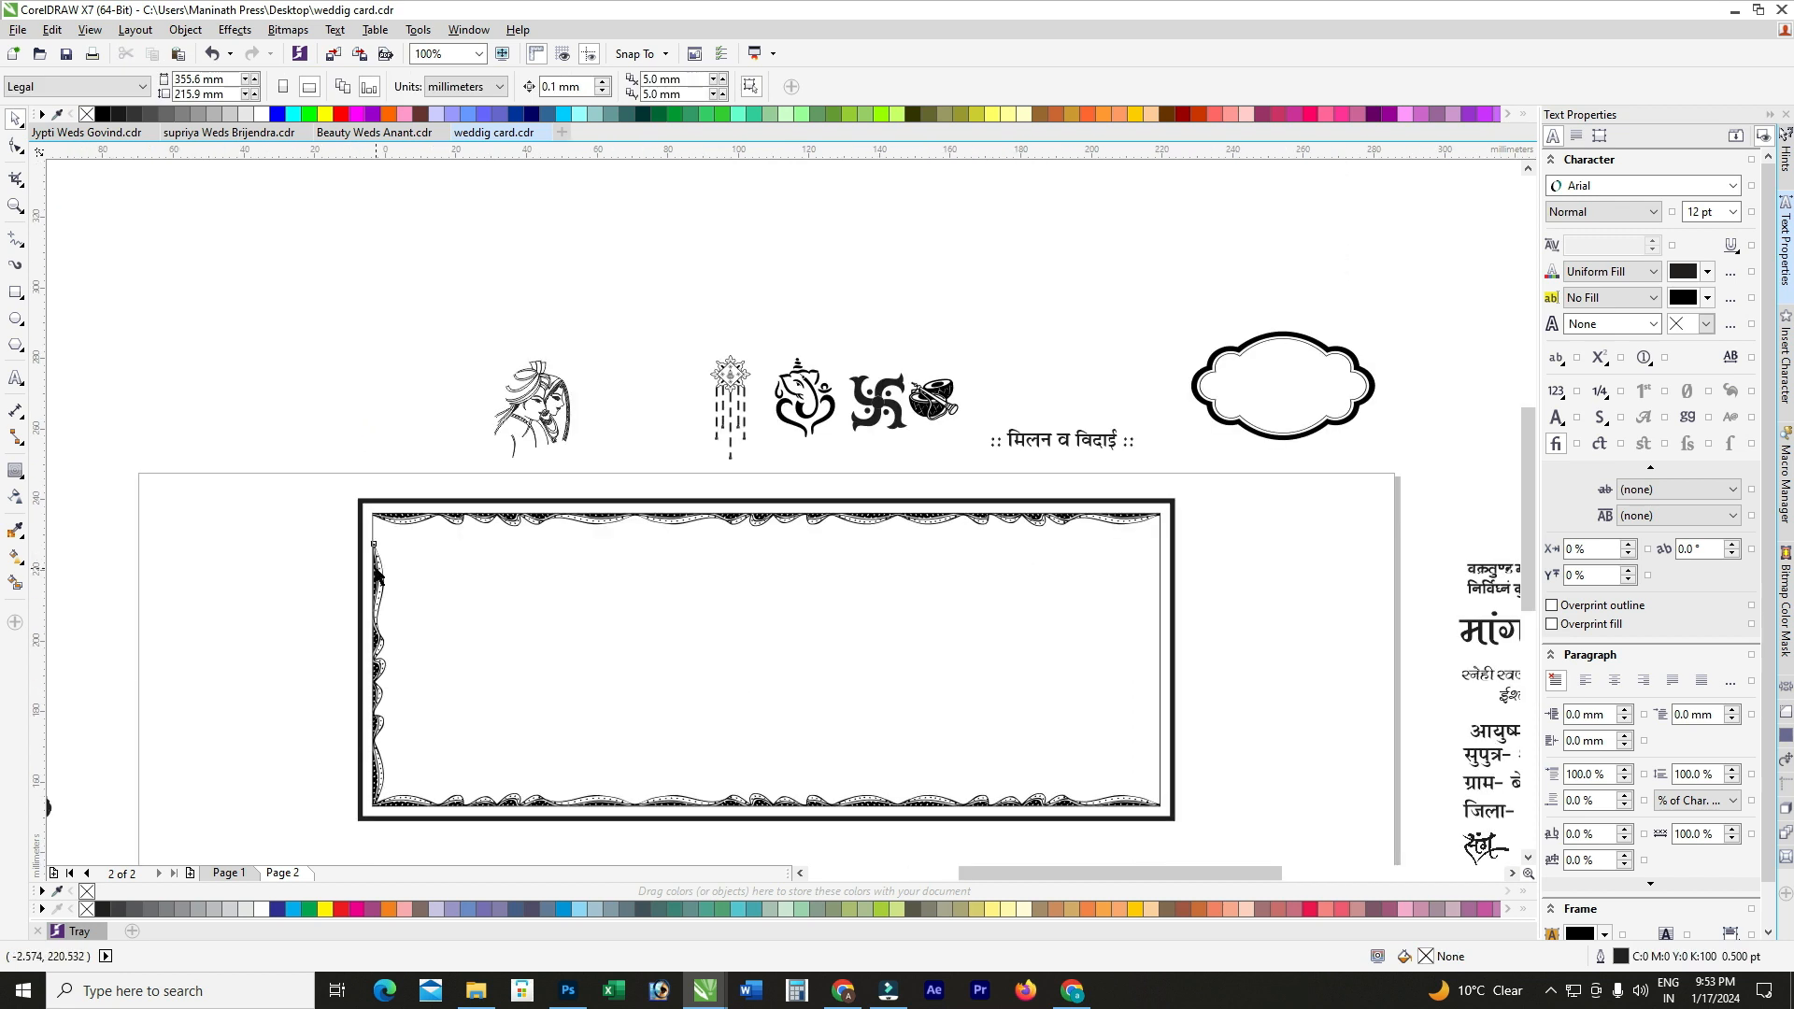
pyautogui.click(378, 574)
pyautogui.scroll(4, 378, 571)
pyautogui.moveTo(396, 536); pyautogui.dragTo(400, 423)
pyautogui.scroll(2, 387, 445)
pyautogui.scroll(2, 374, 443)
pyautogui.scroll(-4, 345, 440)
pyautogui.scroll(2, 341, 439)
pyautogui.scroll(2, 339, 439)
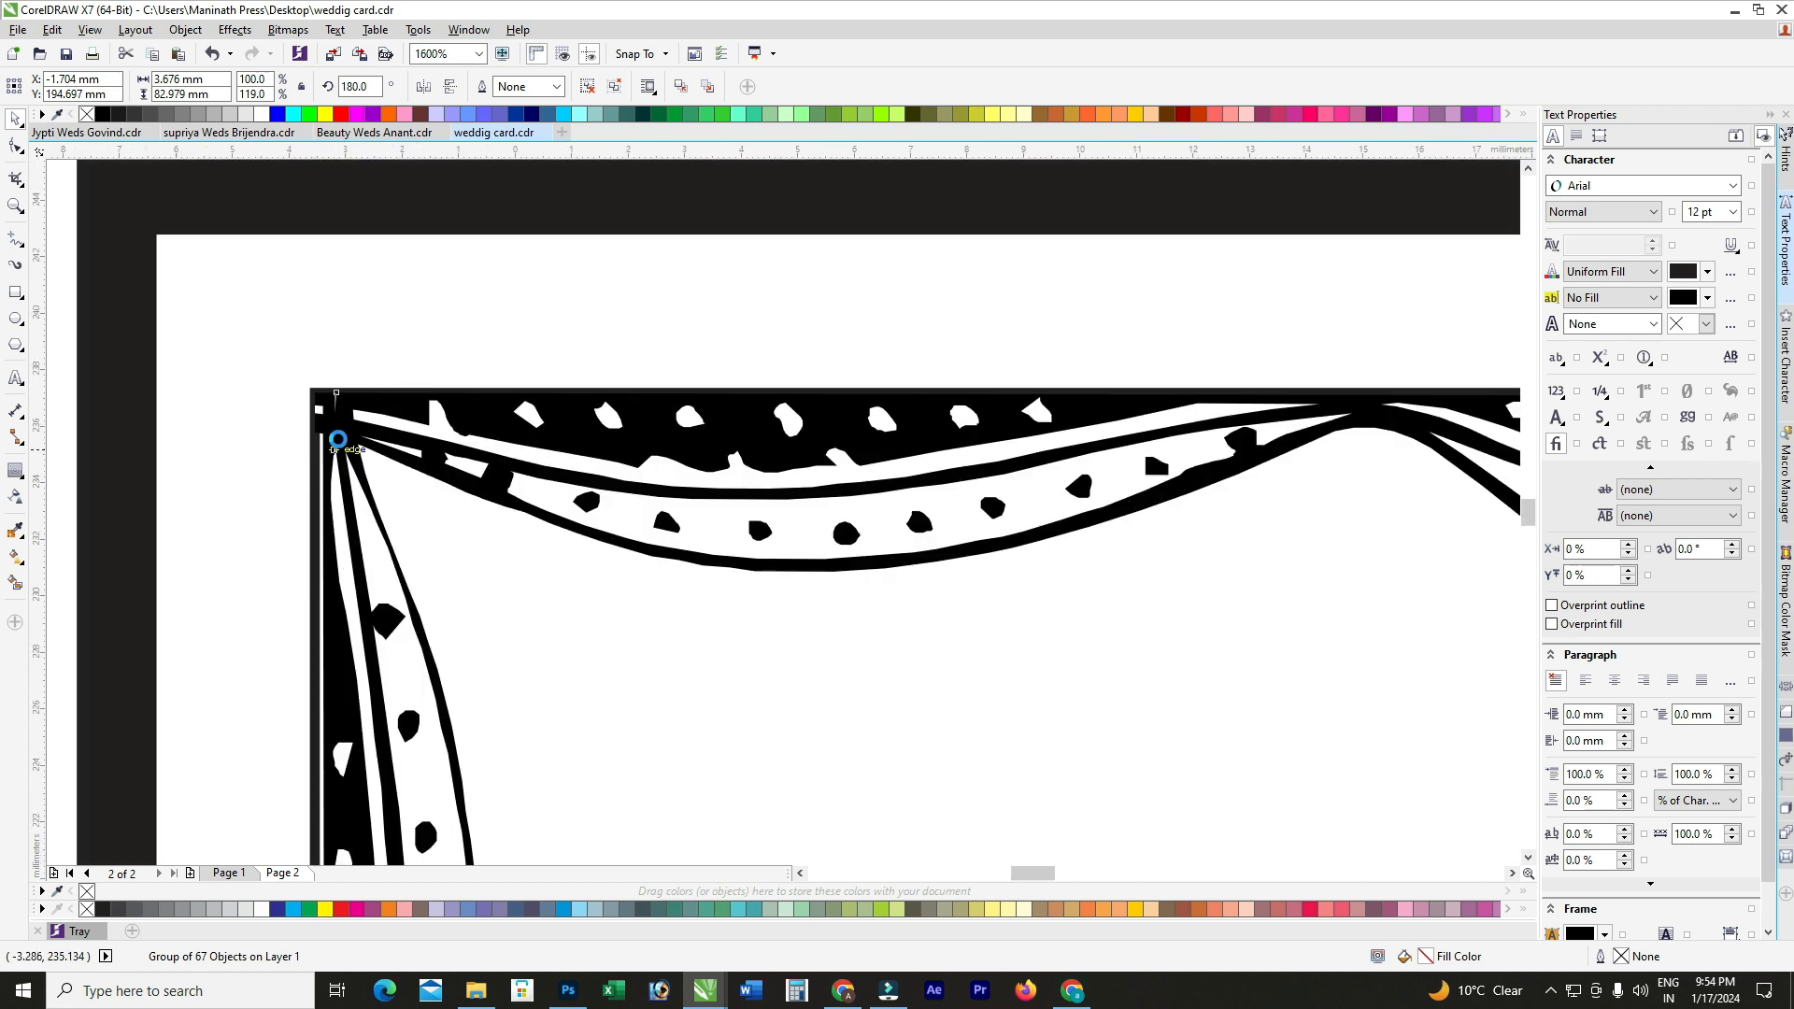
pyautogui.scroll(-6, 338, 439)
pyautogui.scroll(2, 352, 653)
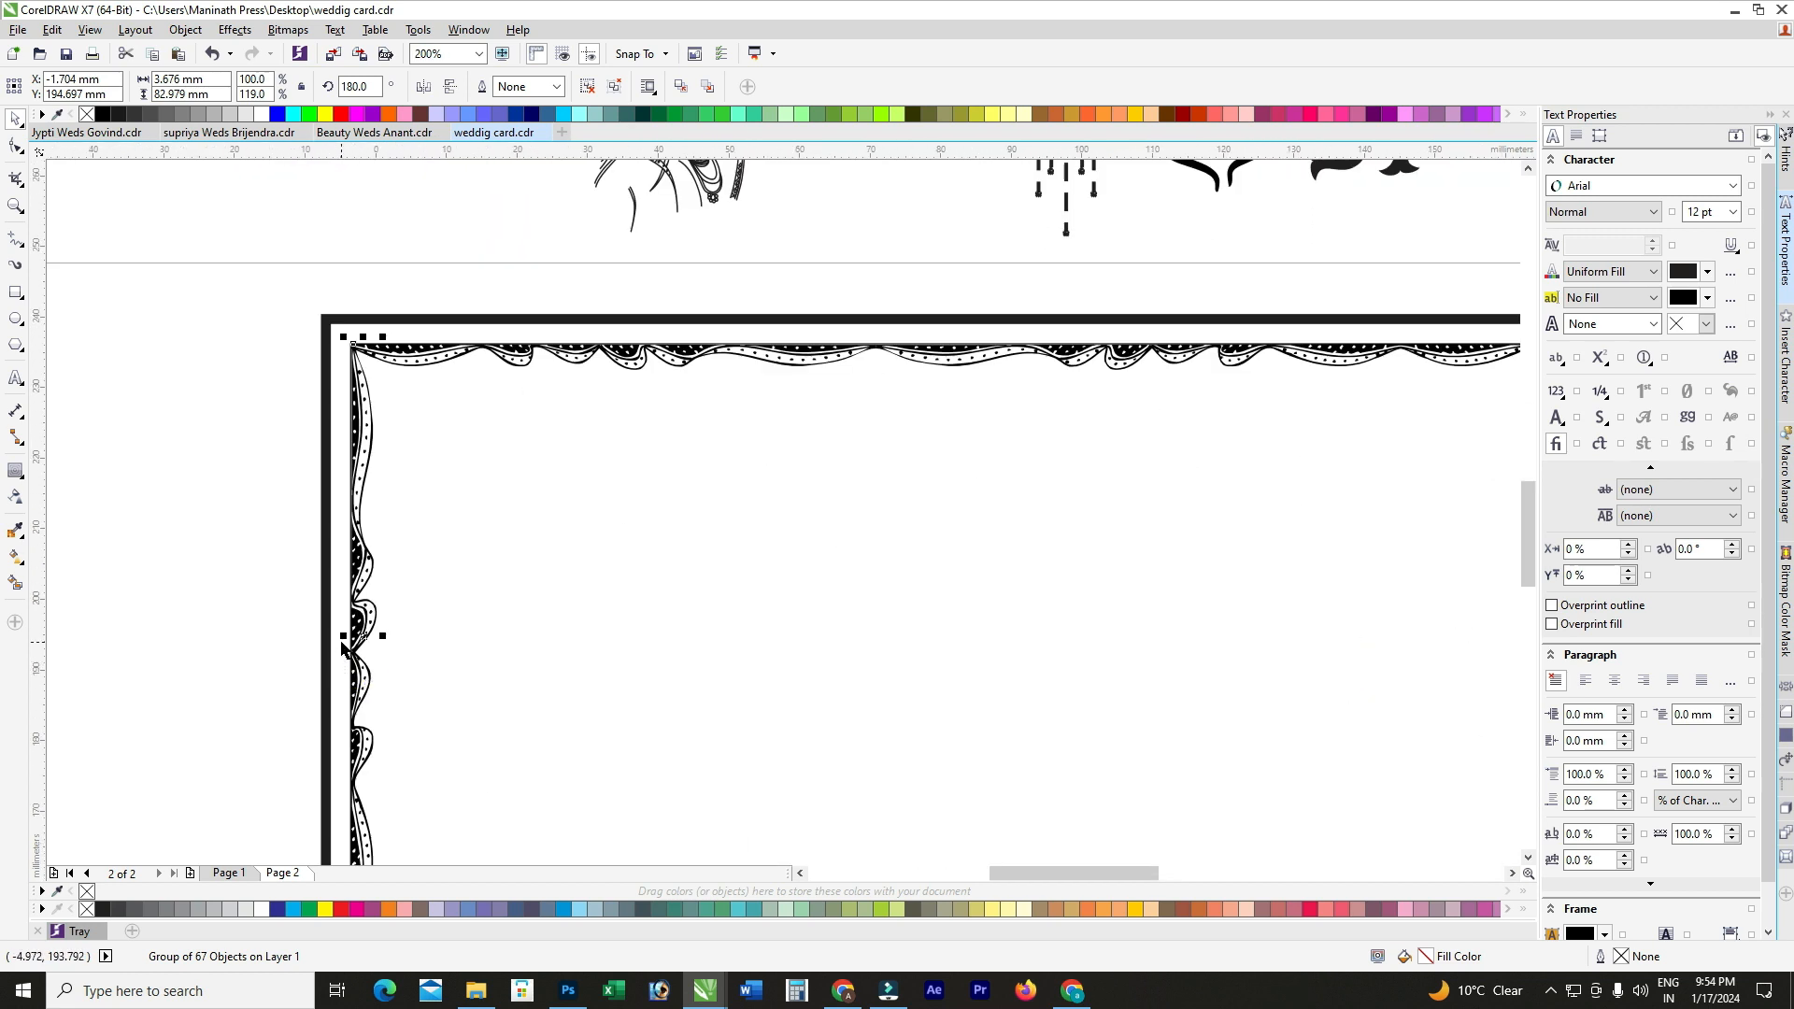
# Step: Make a mirrored copy of the left border and align it to the frame's right edge
pyautogui.moveTo(344, 637)
pyautogui.mouseDown()
pyautogui.moveTo(385, 636)
pyautogui.moveTo(355, 607)
pyautogui.mouseUp()
pyautogui.rightClick(385, 635)
pyautogui.hotkey('ctrl', 'z')
pyautogui.scroll(-1, 284, 513)
pyautogui.scroll(1, 314, 560)
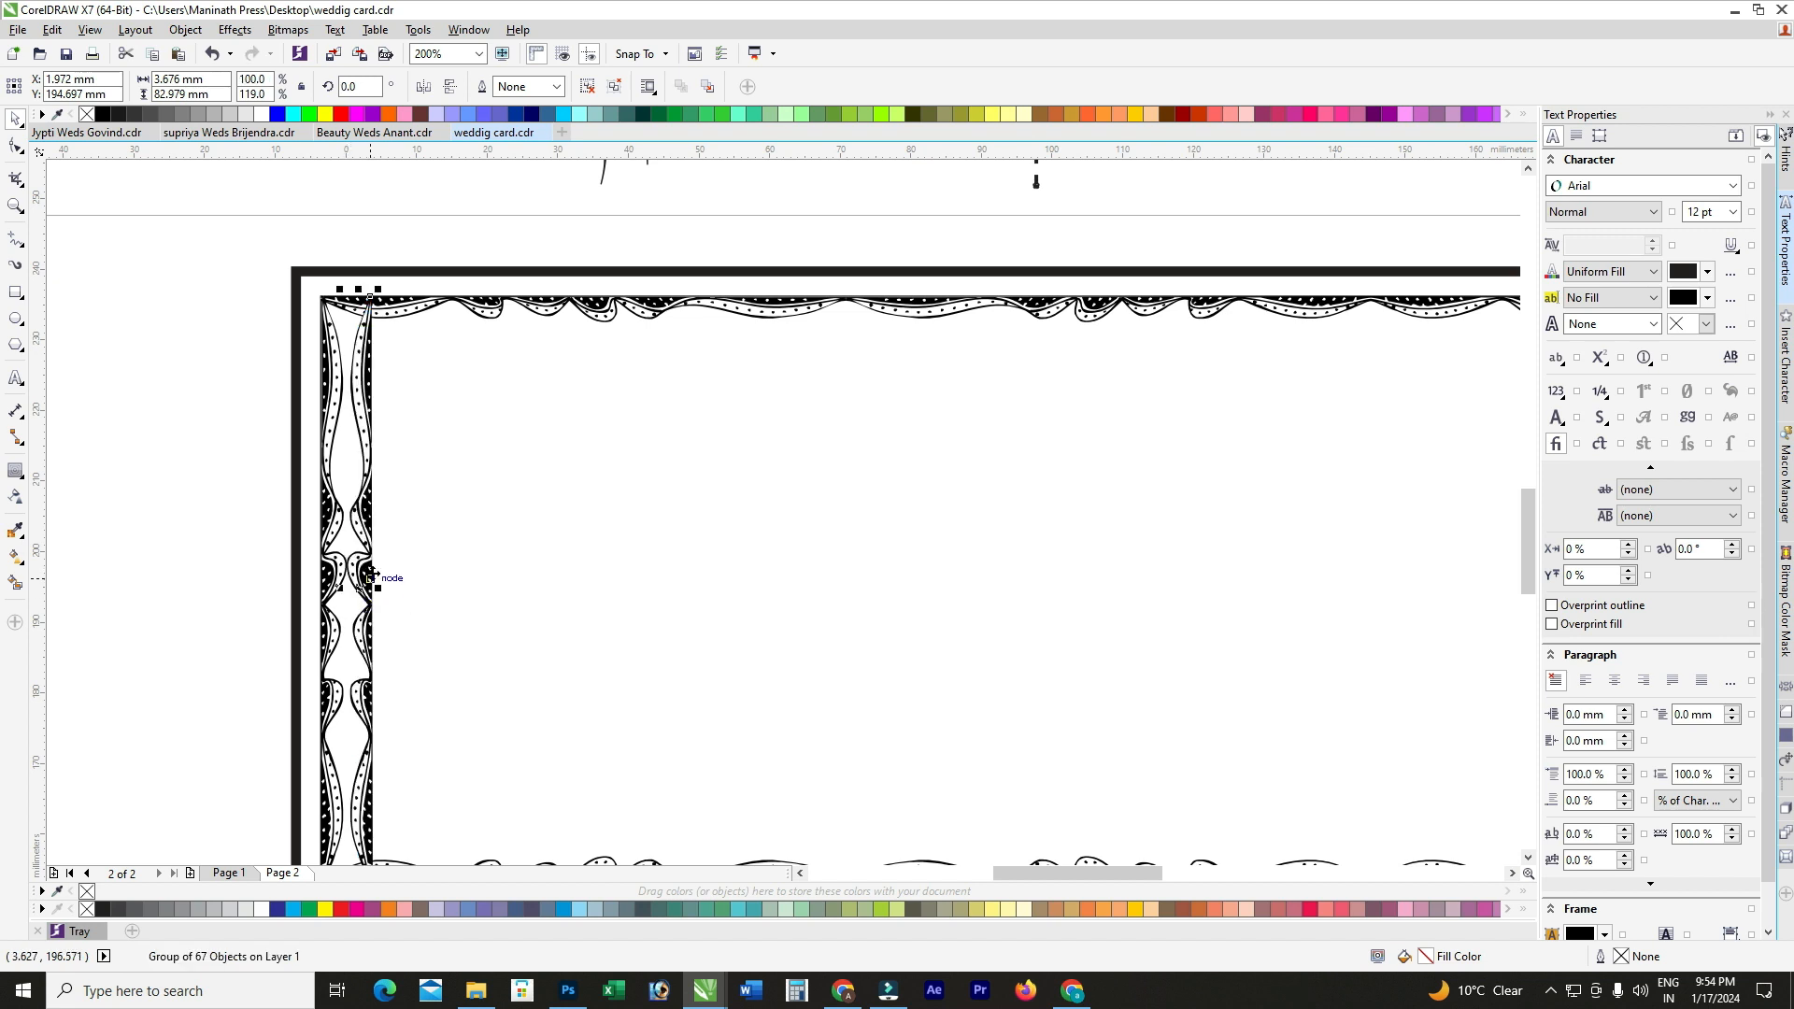
pyautogui.scroll(-1, 256, 447)
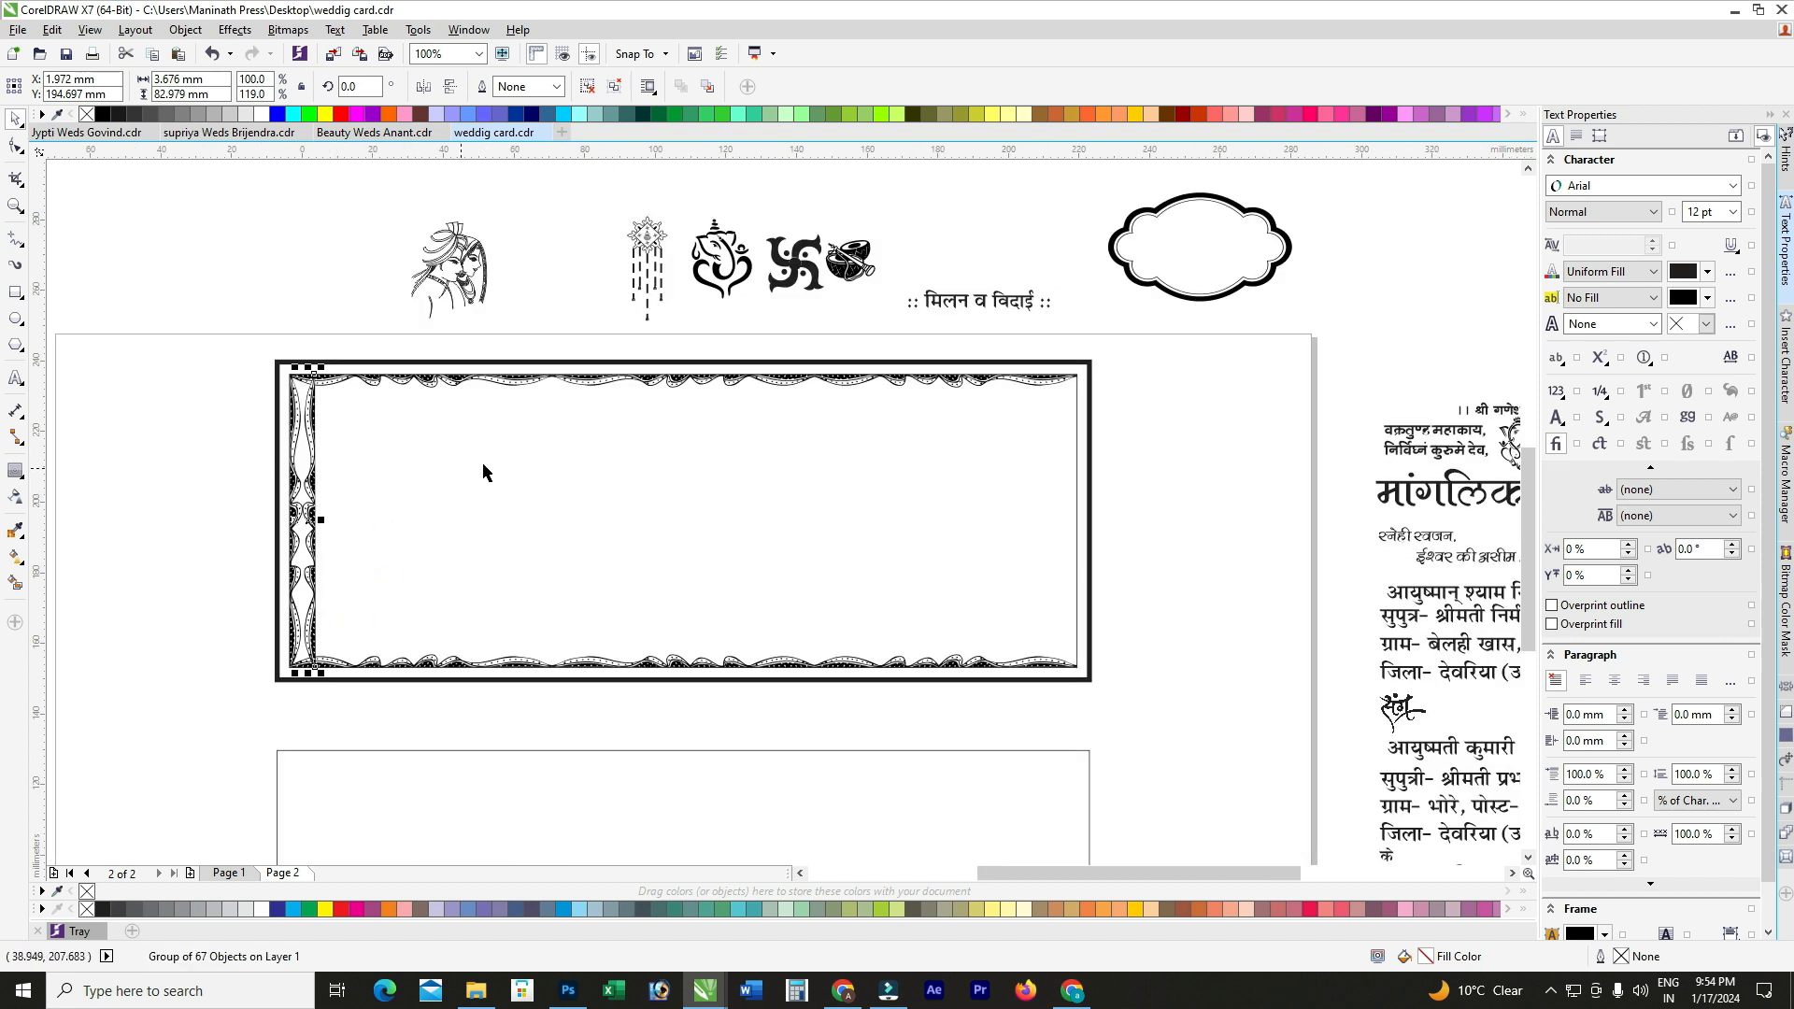
pyautogui.keyDown('shift'); pyautogui.click(469, 452); pyautogui.keyUp('shift')
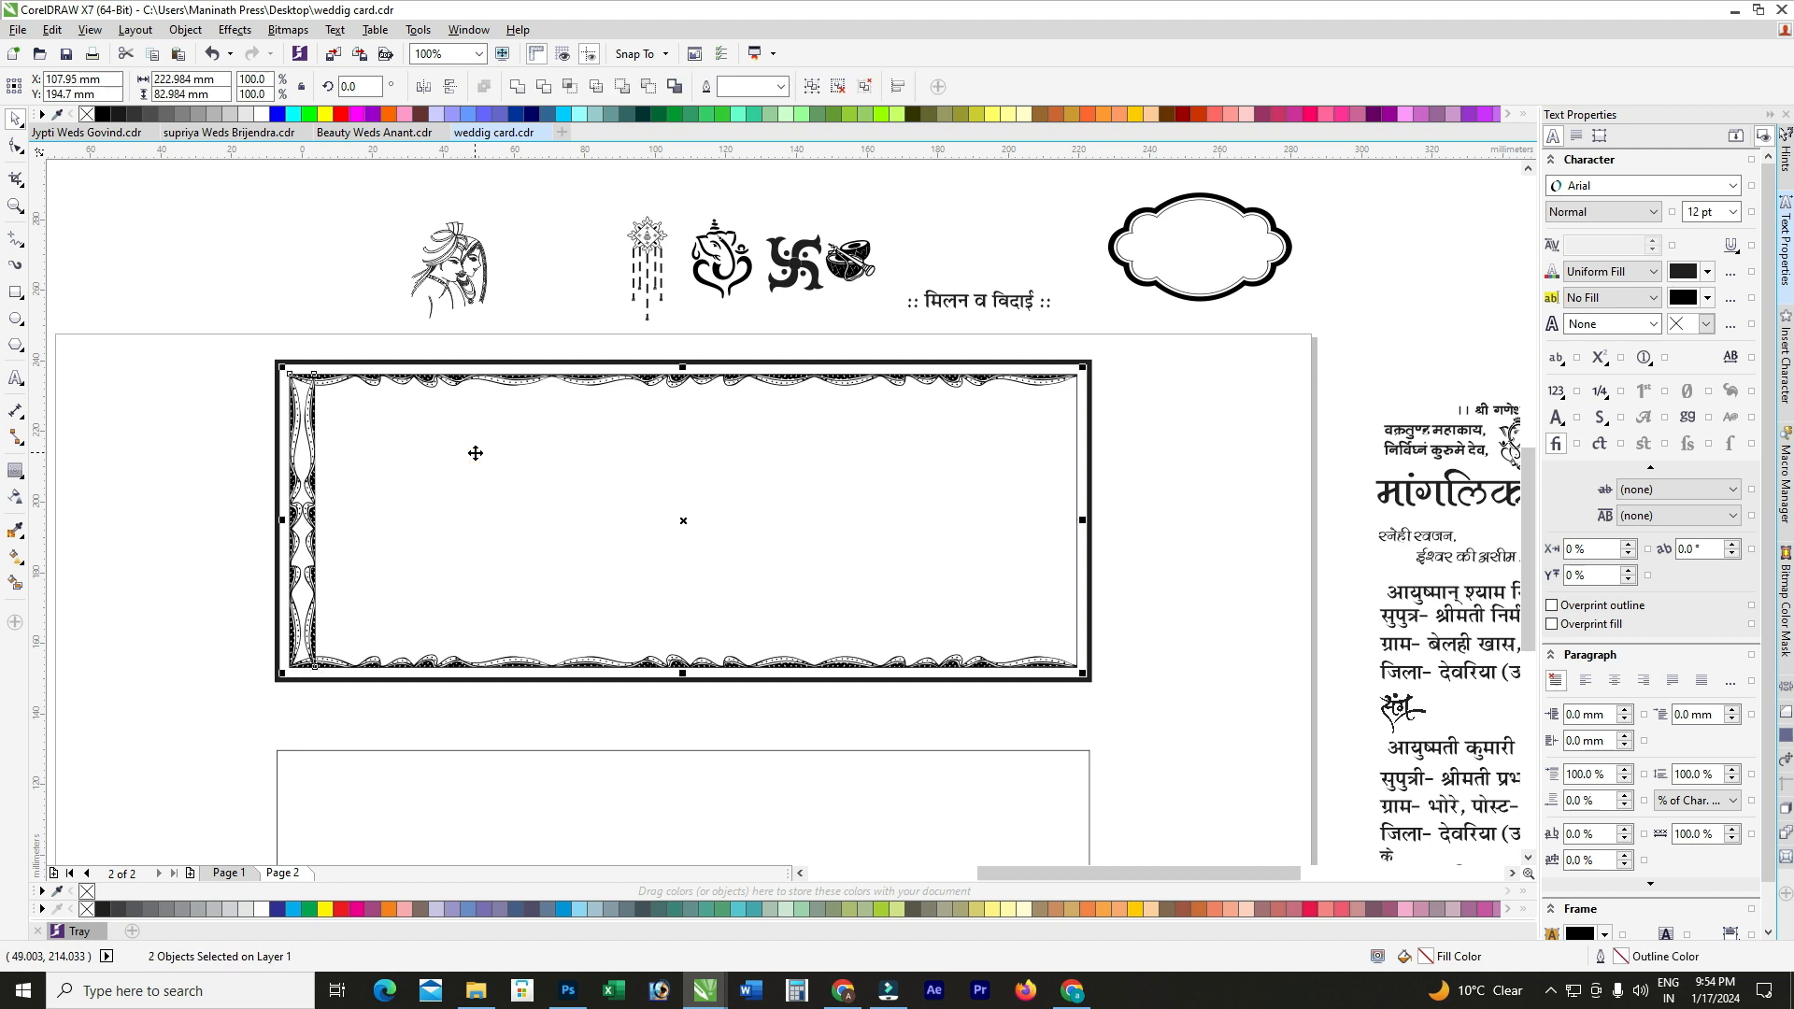
pyautogui.press('r')
pyautogui.click(1170, 433)
pyautogui.scroll(2, 1166, 415)
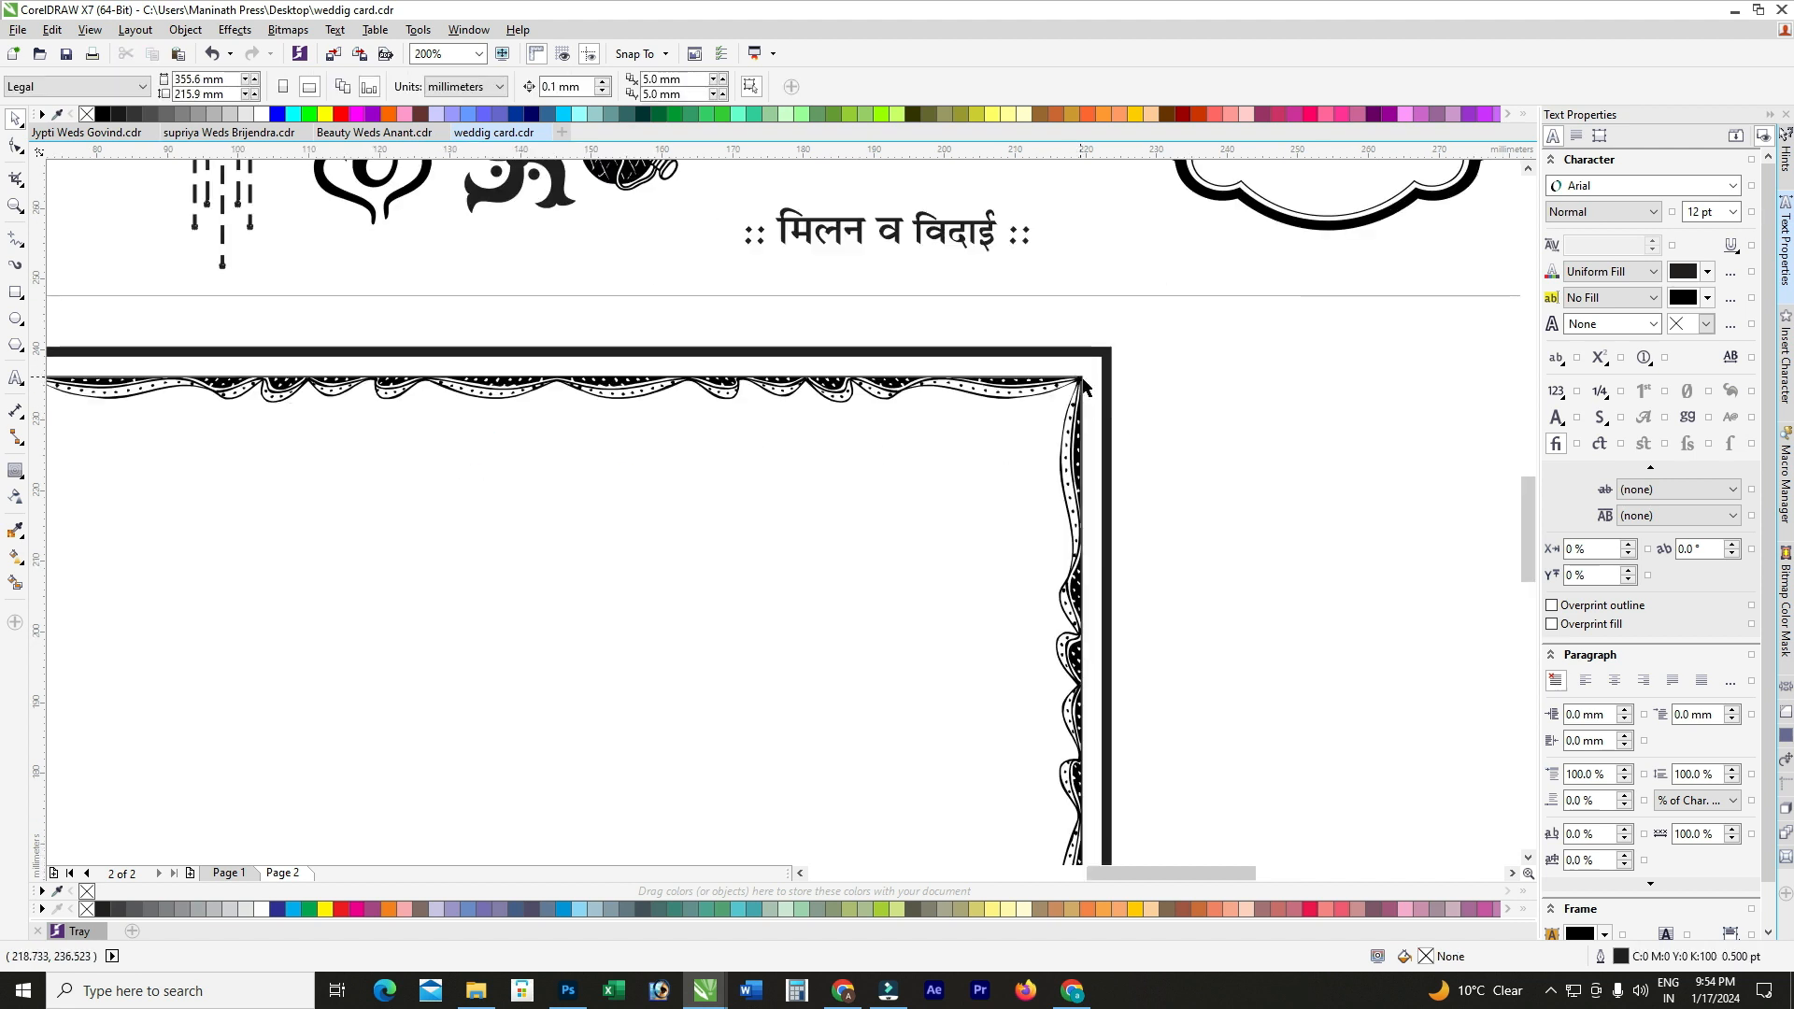
pyautogui.scroll(-2, 852, 504)
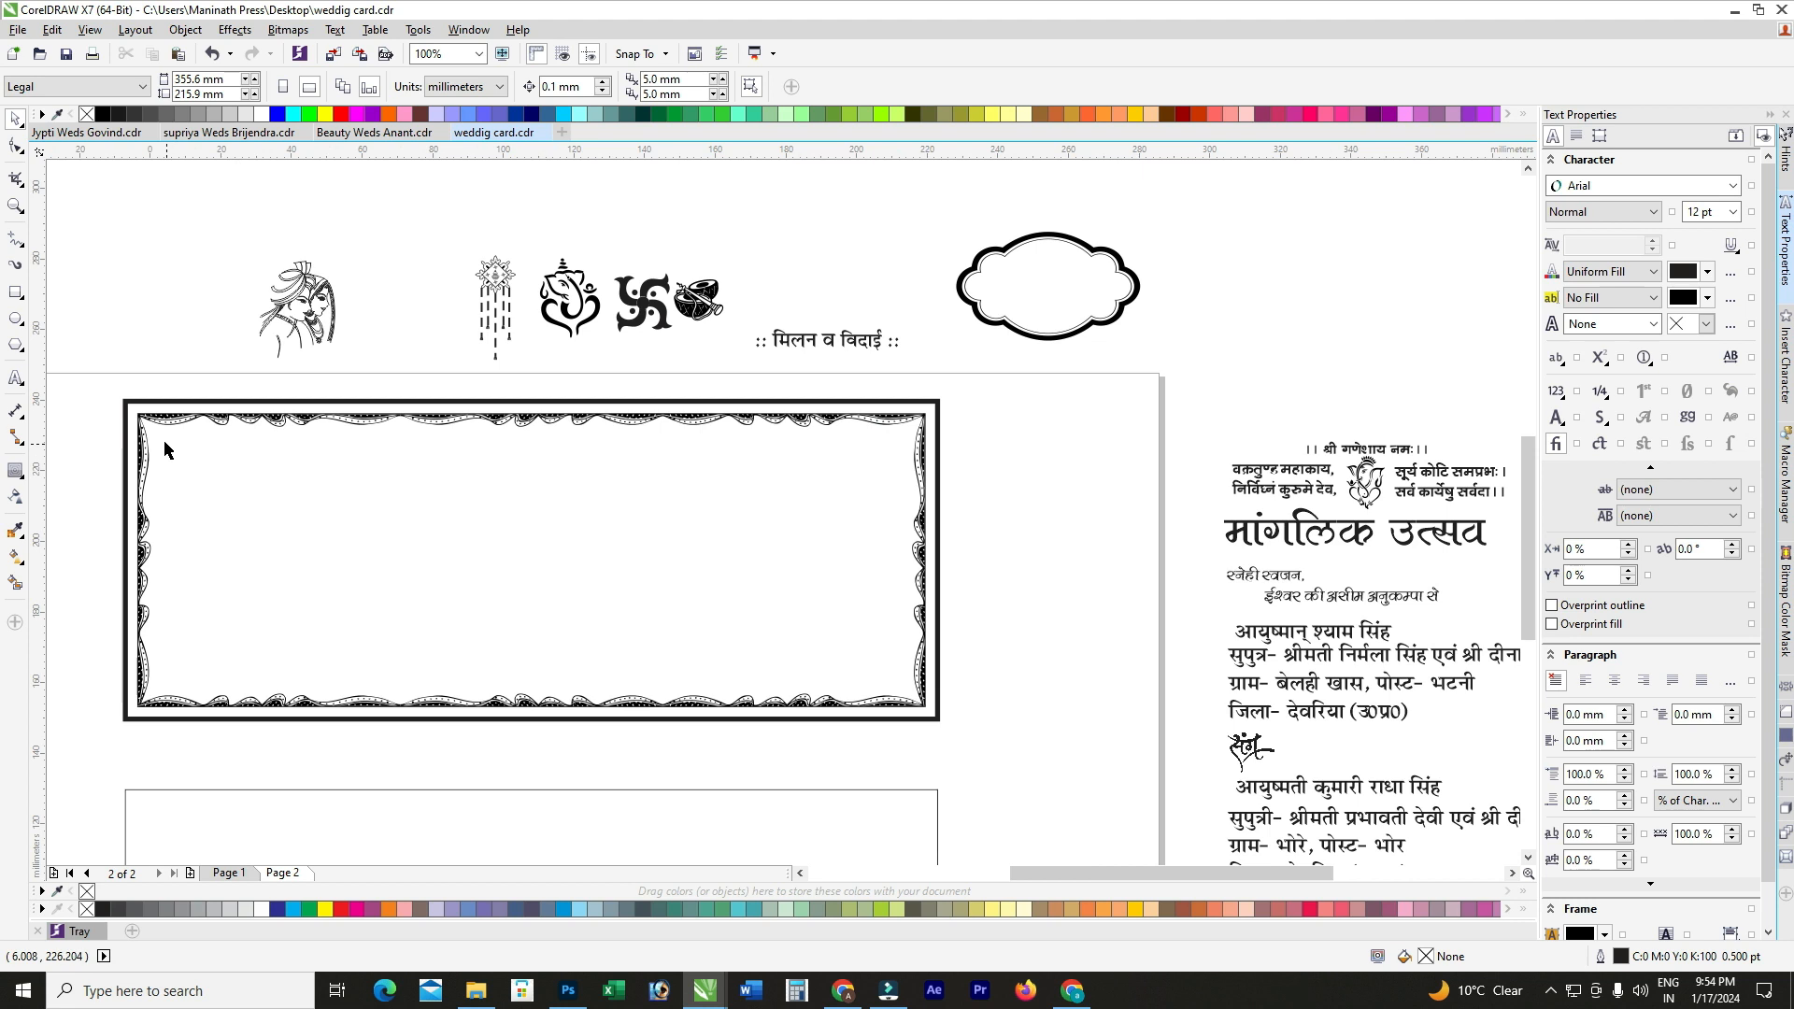
pyautogui.scroll(1, 165, 439)
pyautogui.scroll(-1, 513, 457)
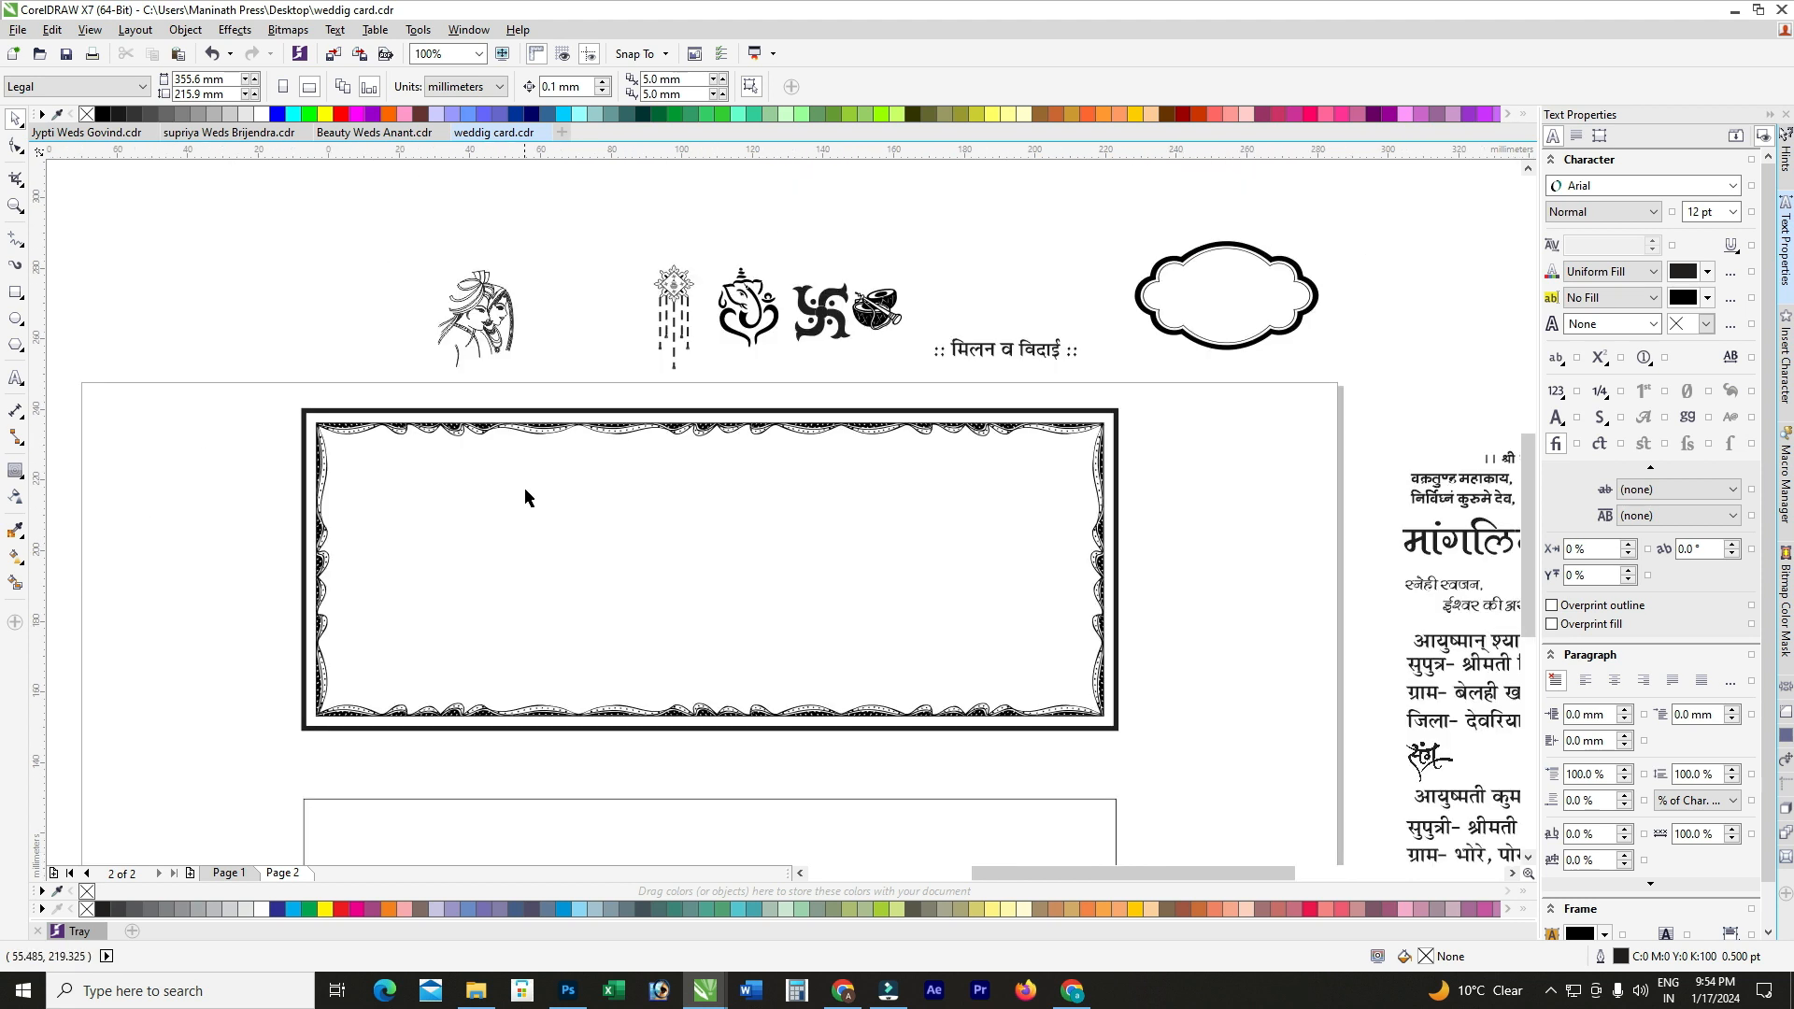
# Step: Set the ornamental frame outline width to 2 pt
pyautogui.click(401, 504)
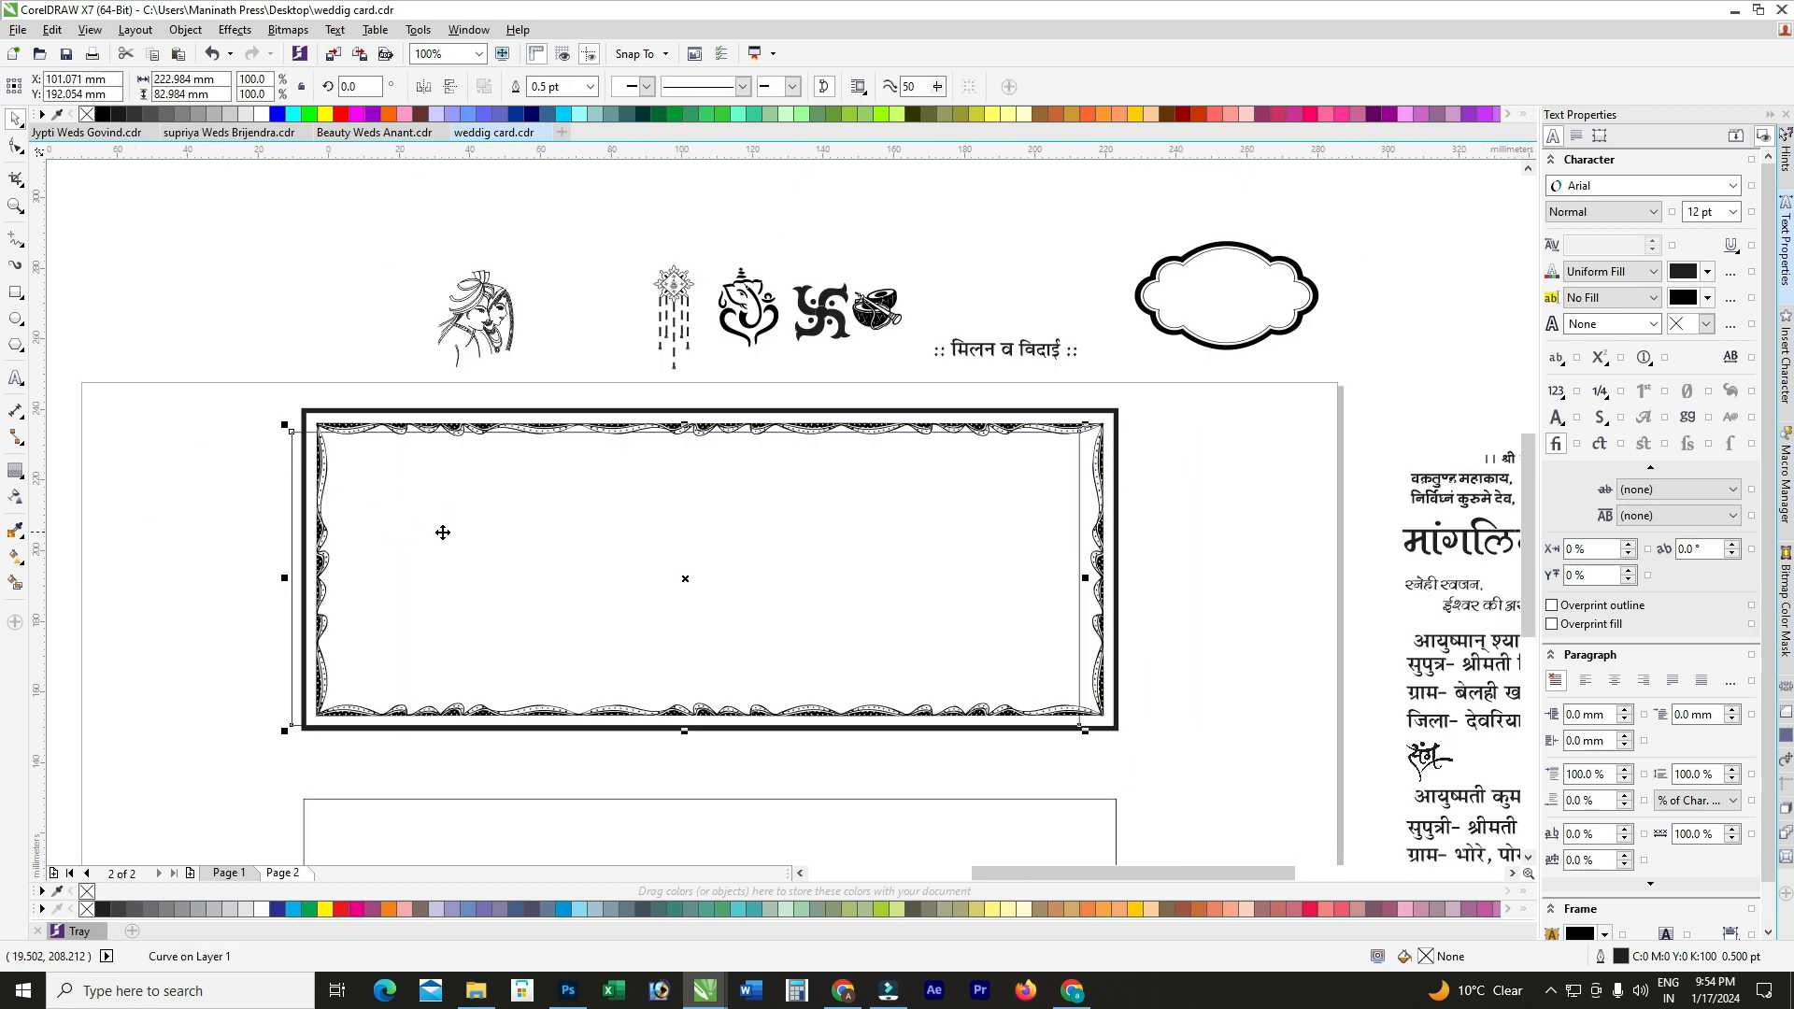
pyautogui.scroll(1, 458, 488)
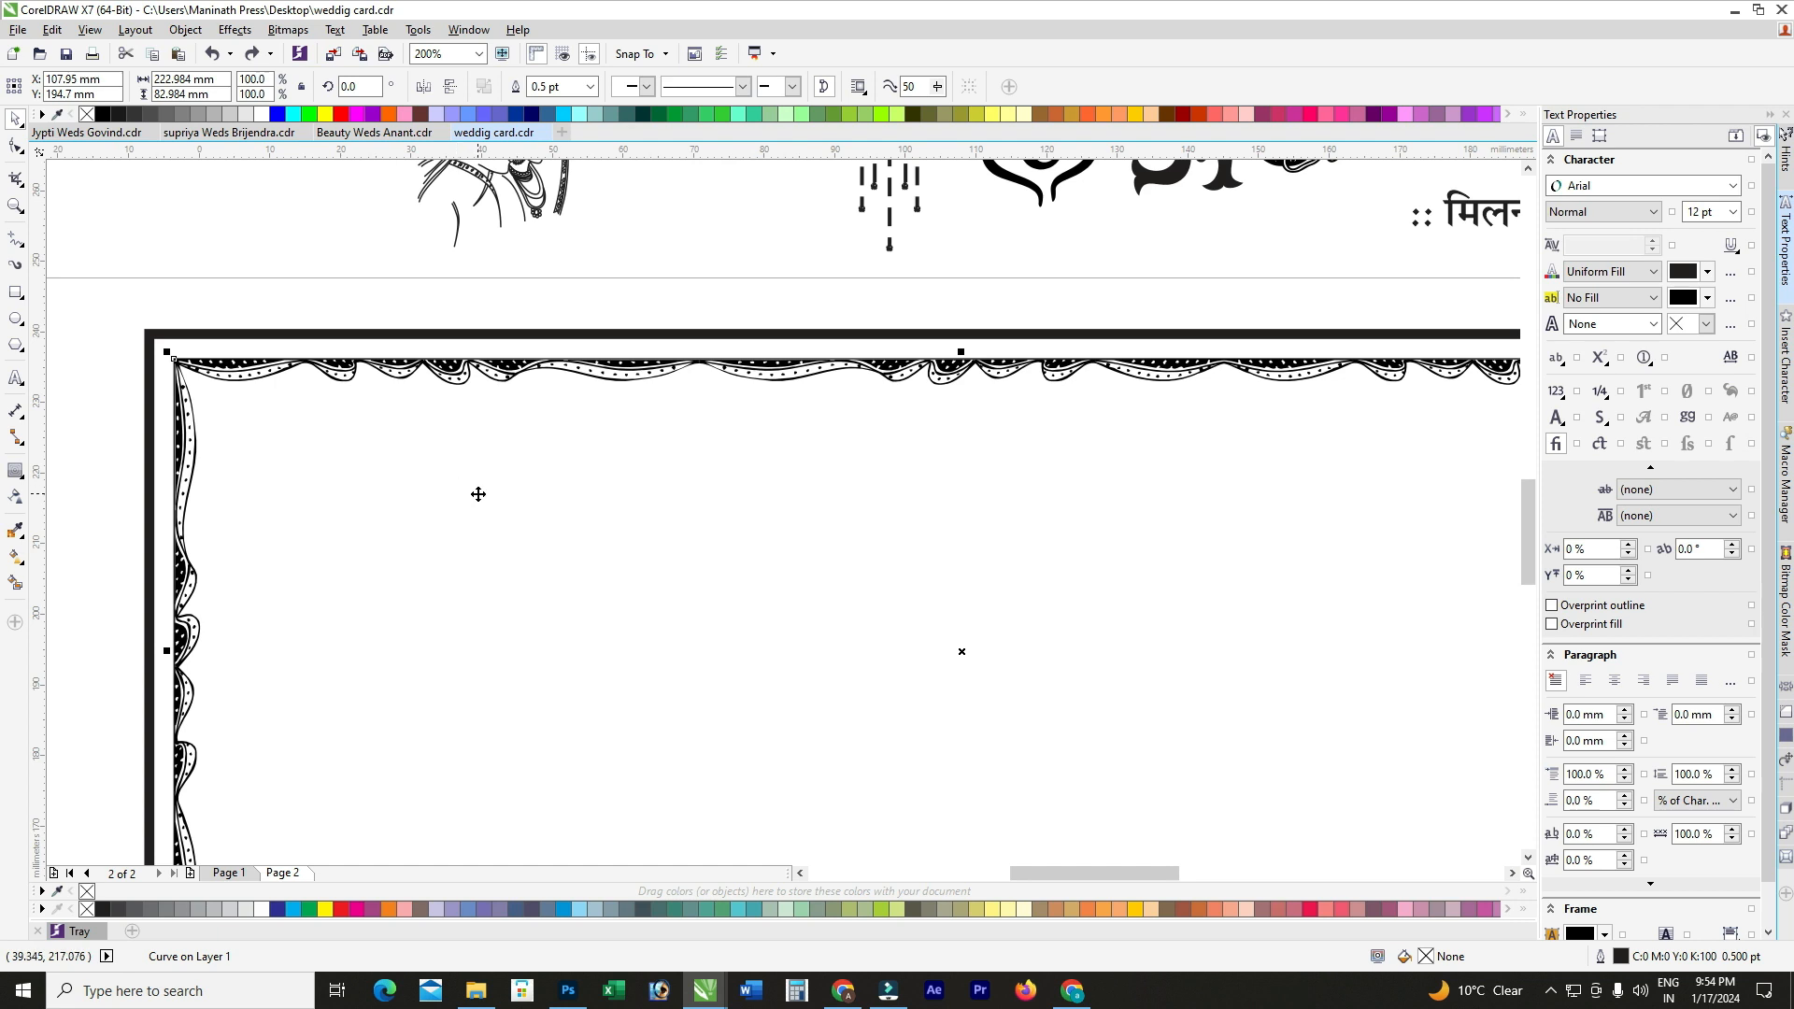
pyautogui.press('F12')
pyautogui.doubleClick(755, 375)
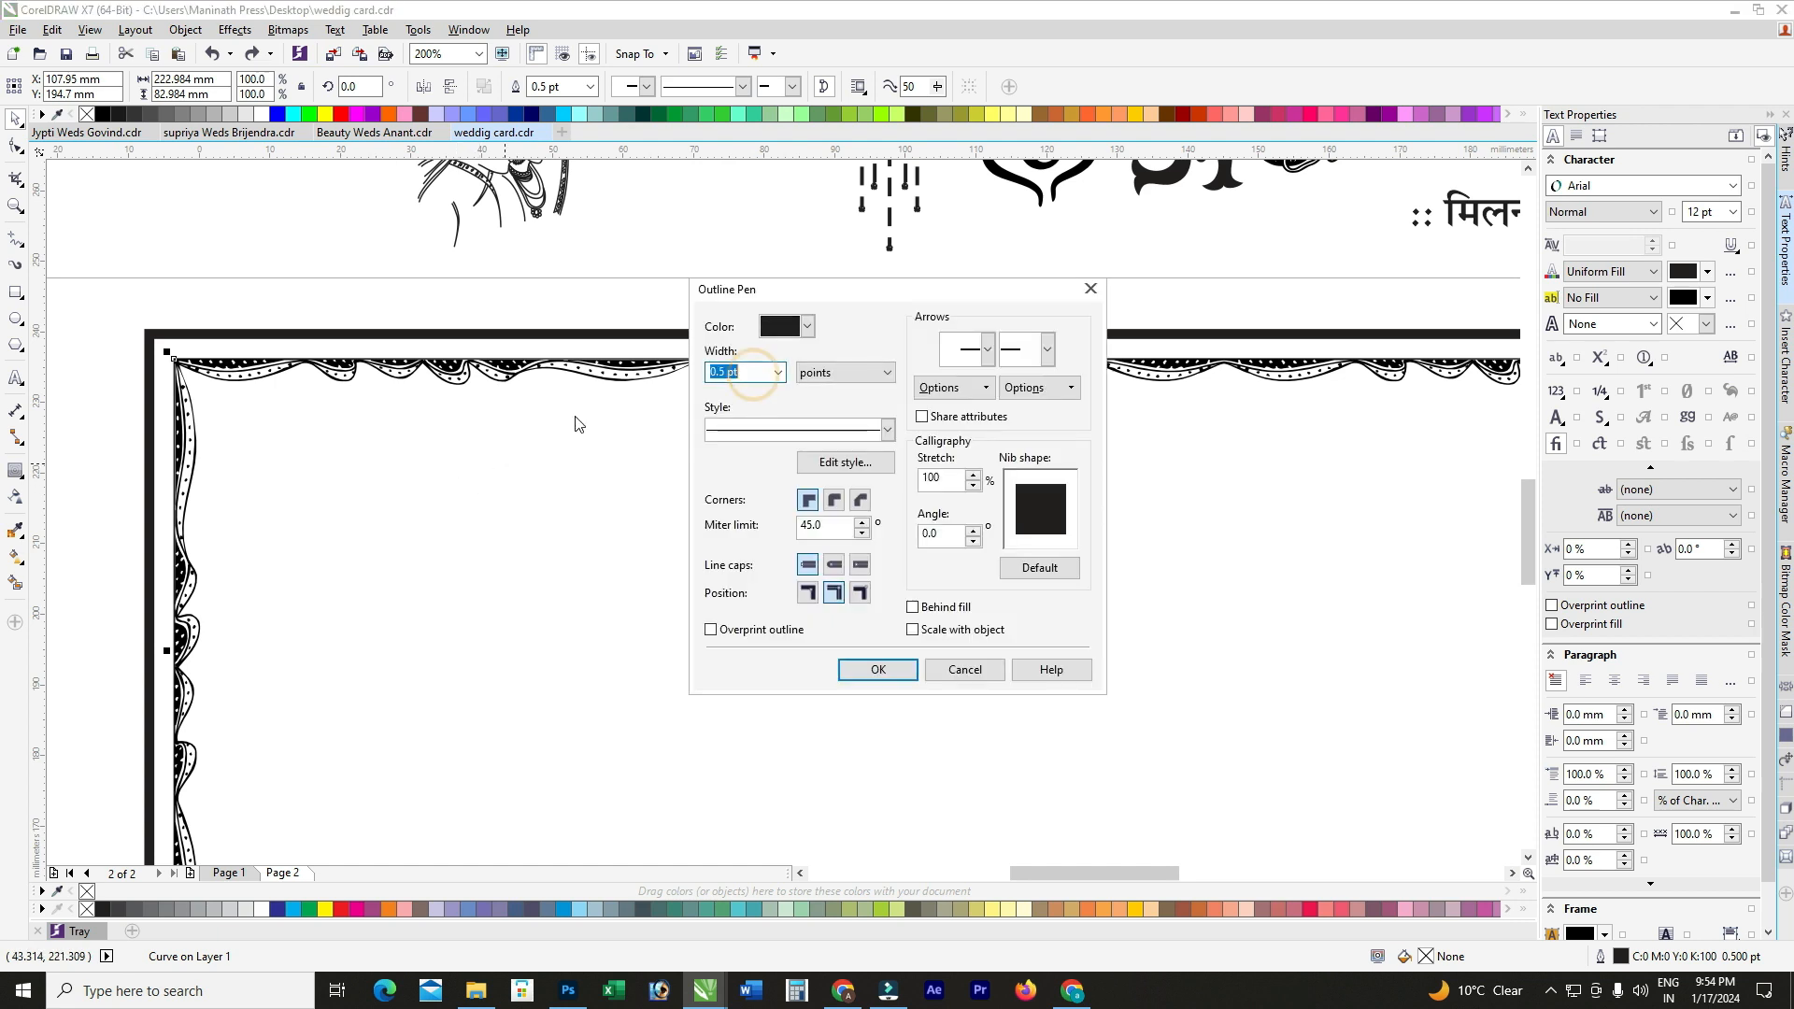
pyautogui.write('2')
pyautogui.press('Return')
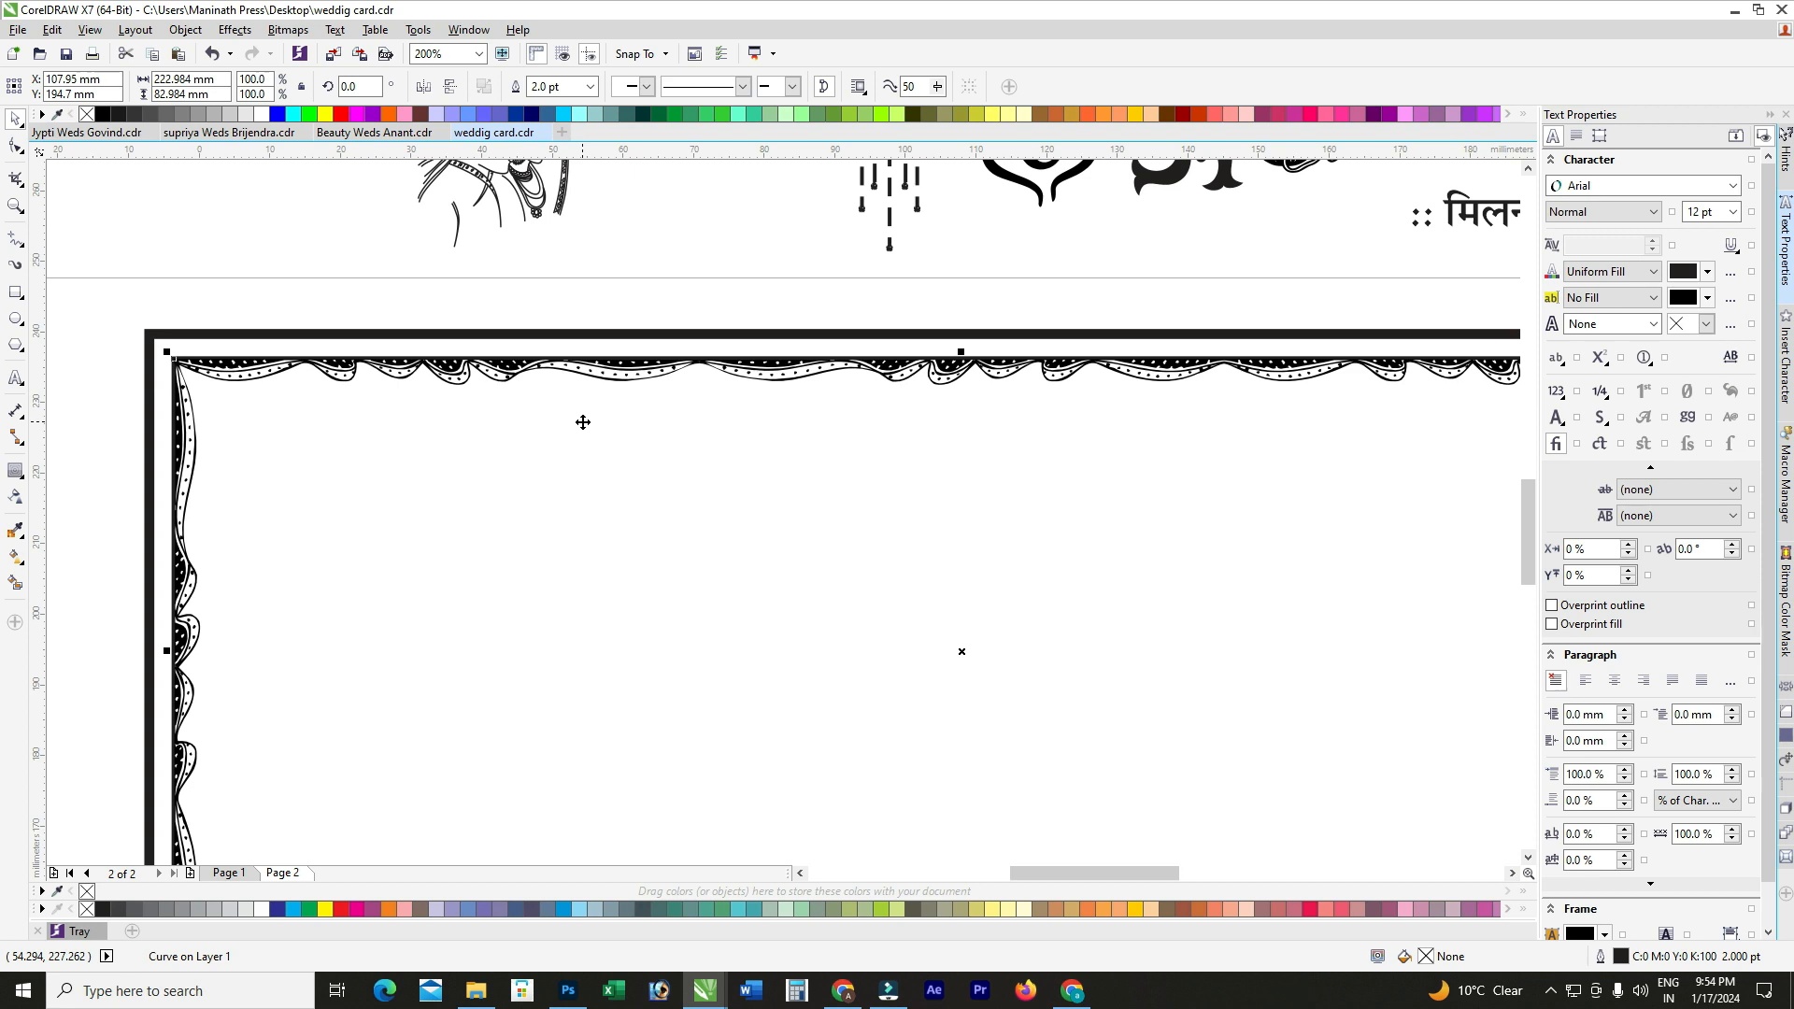
# Step: Marquee-select the five inner border pieces
pyautogui.scroll(2, 553, 389)
pyautogui.scroll(-2, 761, 366)
pyautogui.scroll(3, 339, 344)
pyautogui.scroll(-4, 290, 336)
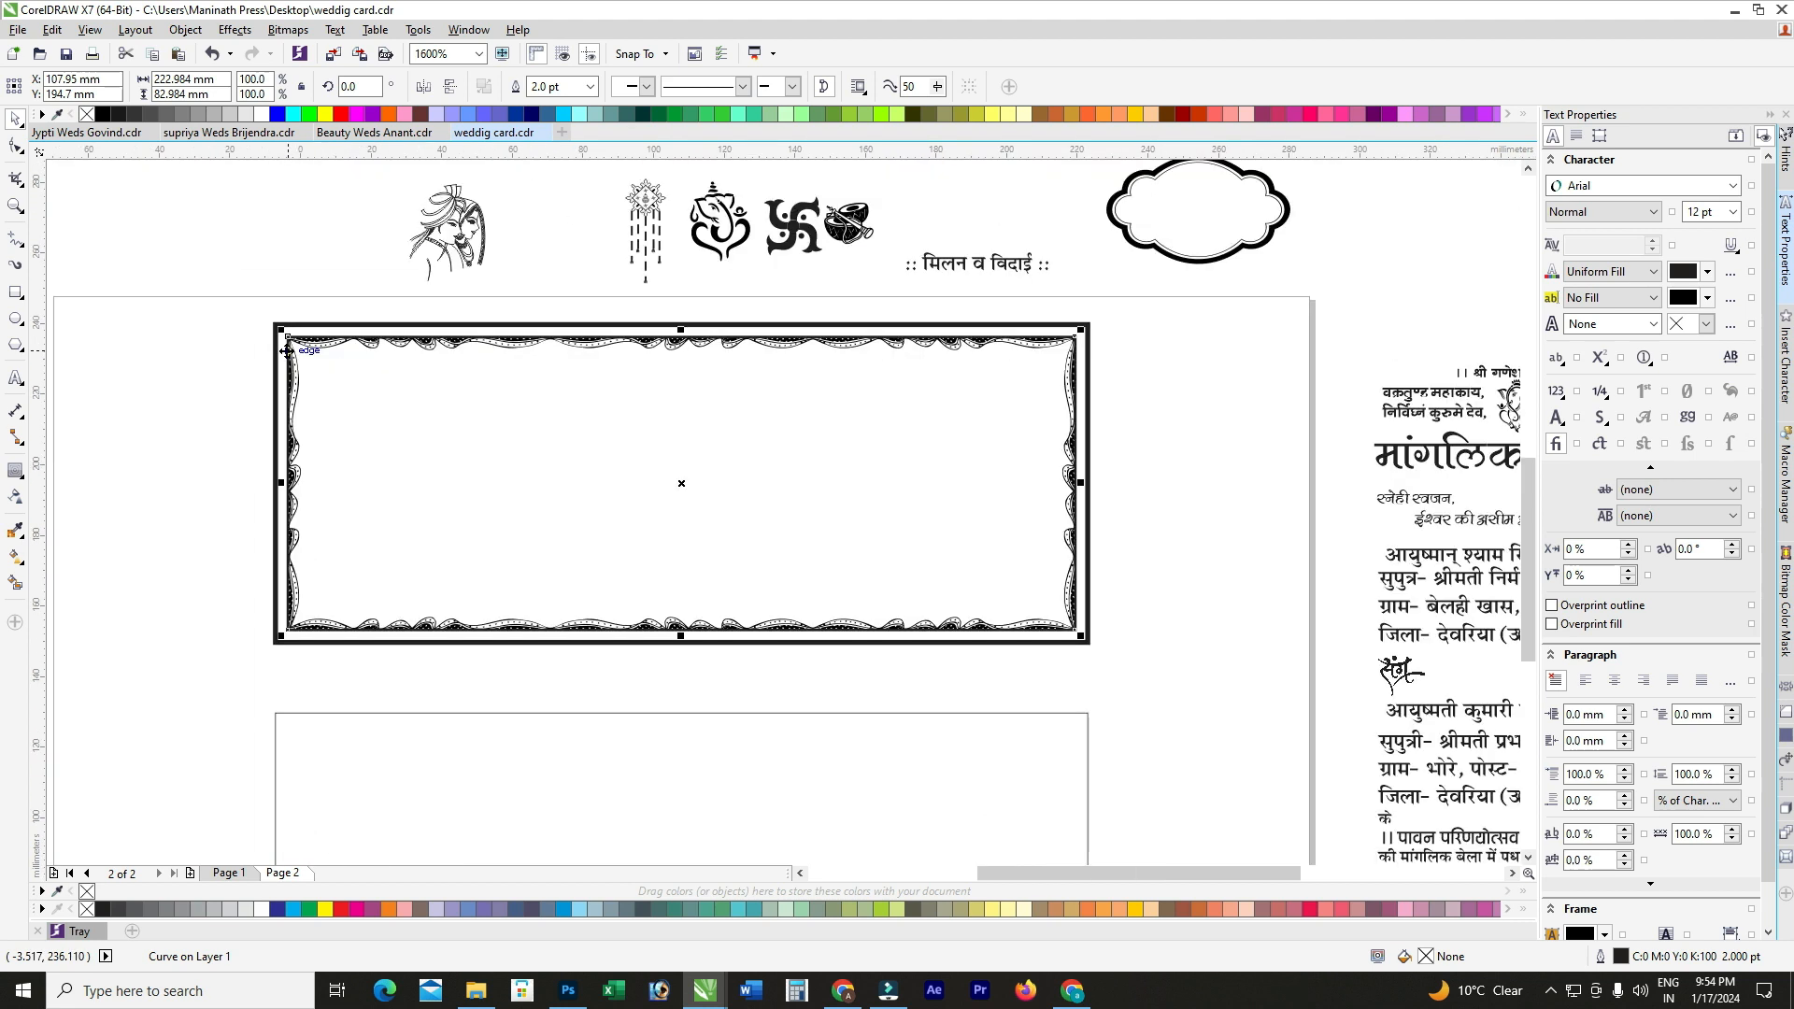
pyautogui.click(233, 336)
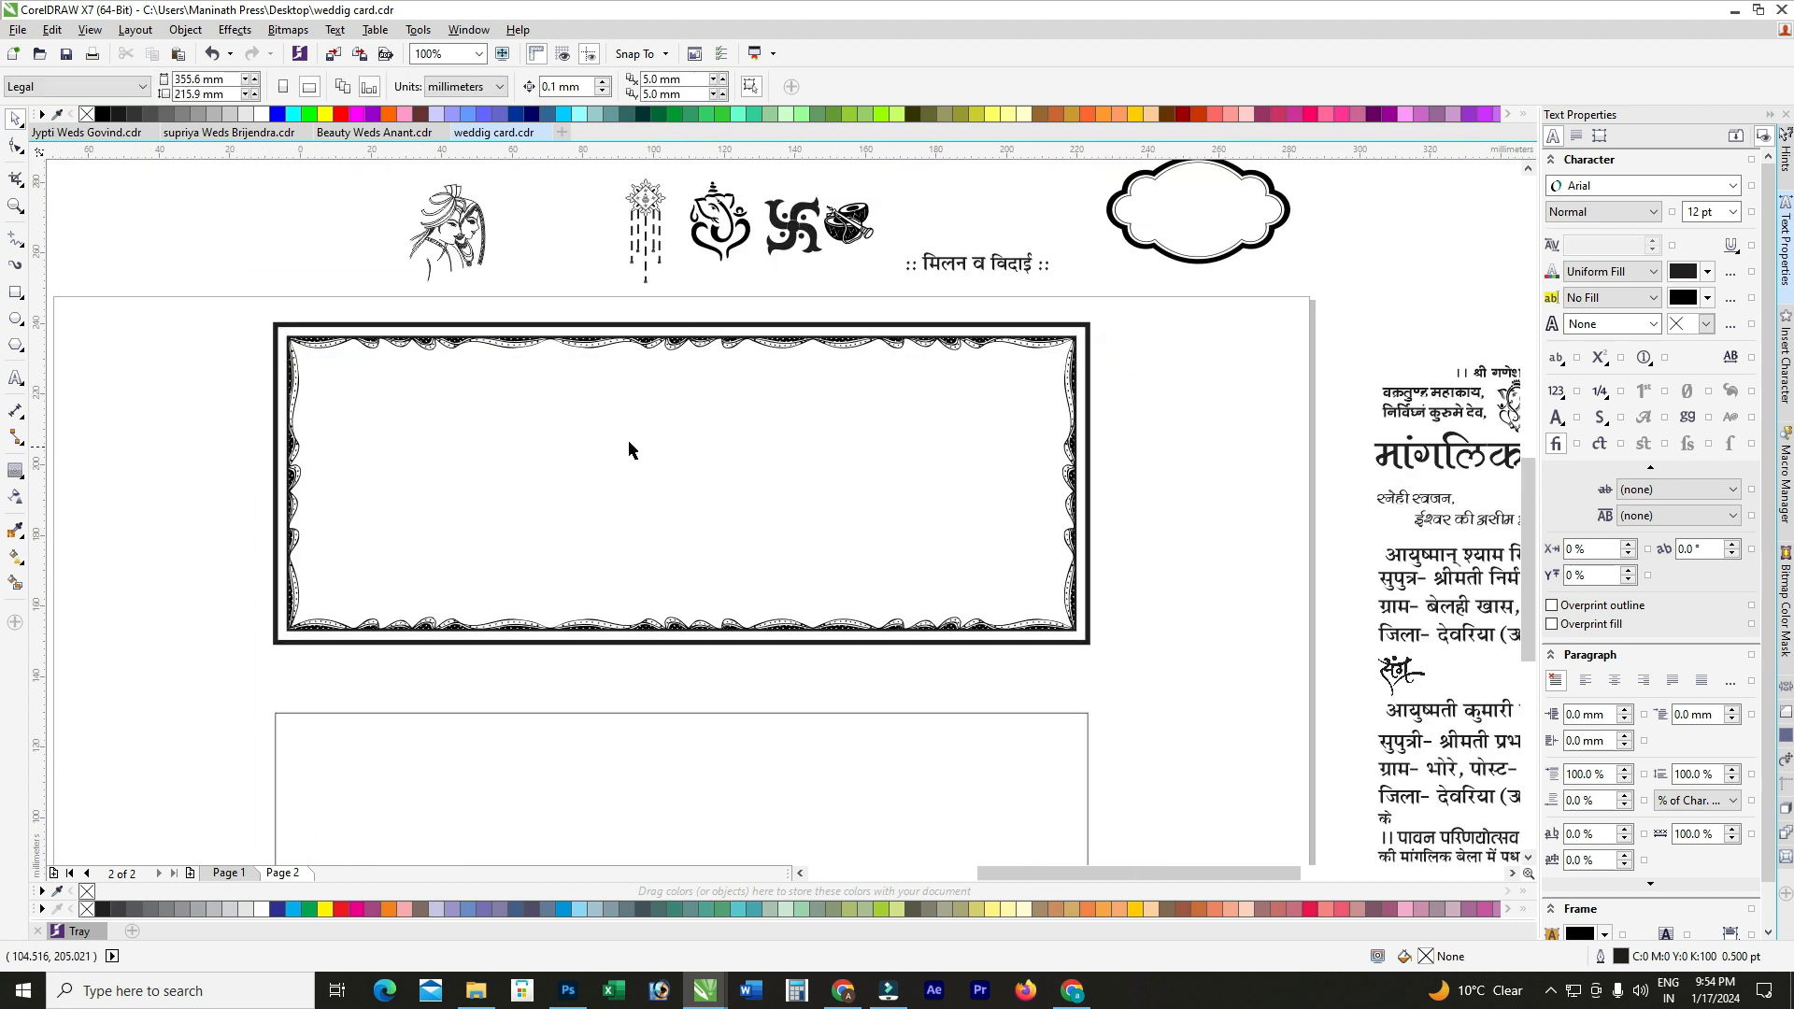
pyautogui.moveTo(1134, 346); pyautogui.dragTo(268, 703)
# Step: Marquee-select the five border pieces of the top panel and group them with Ctrl+G
pyautogui.click(187, 358)
pyautogui.moveTo(217, 301); pyautogui.dragTo(1182, 691)
pyautogui.click(1163, 431)
pyautogui.moveTo(1129, 344); pyautogui.dragTo(354, 665)
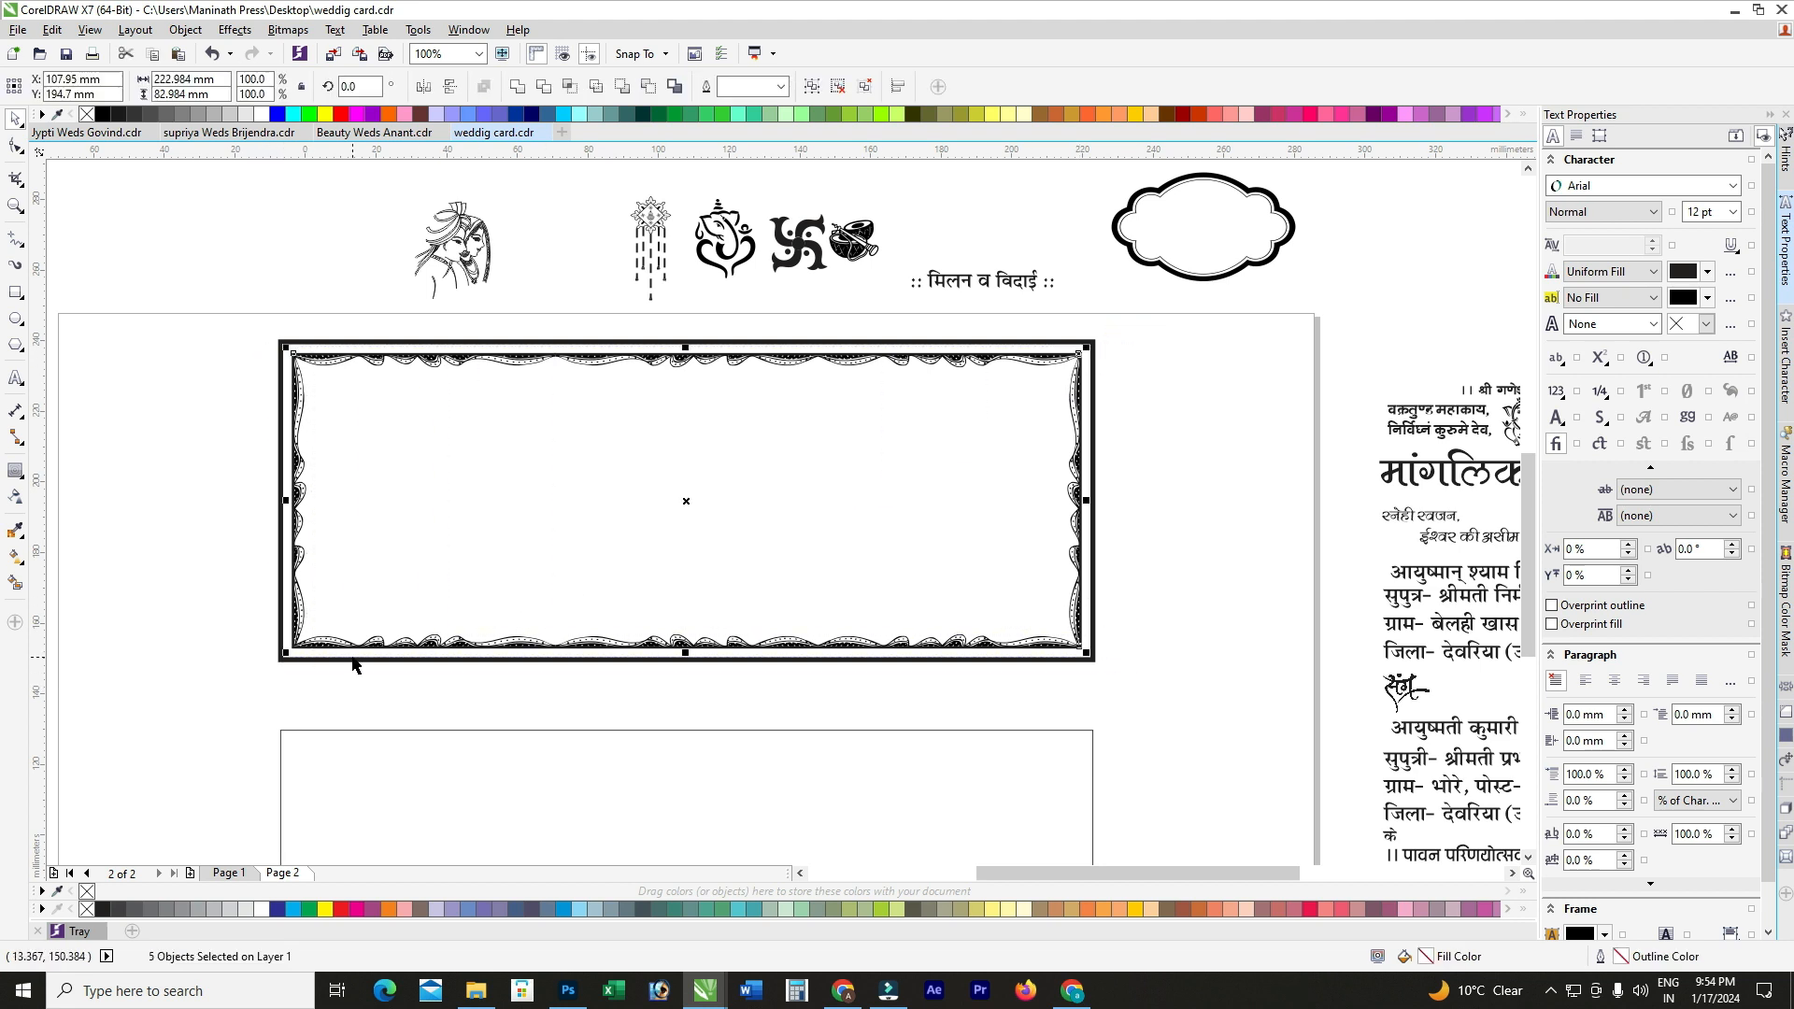
pyautogui.hotkey('ctrl', 'g')
pyautogui.click(222, 306)
# Step: Add an inward contour to the thick black frame, break it apart, and delete the outer curve
pyautogui.scroll(2, 298, 353)
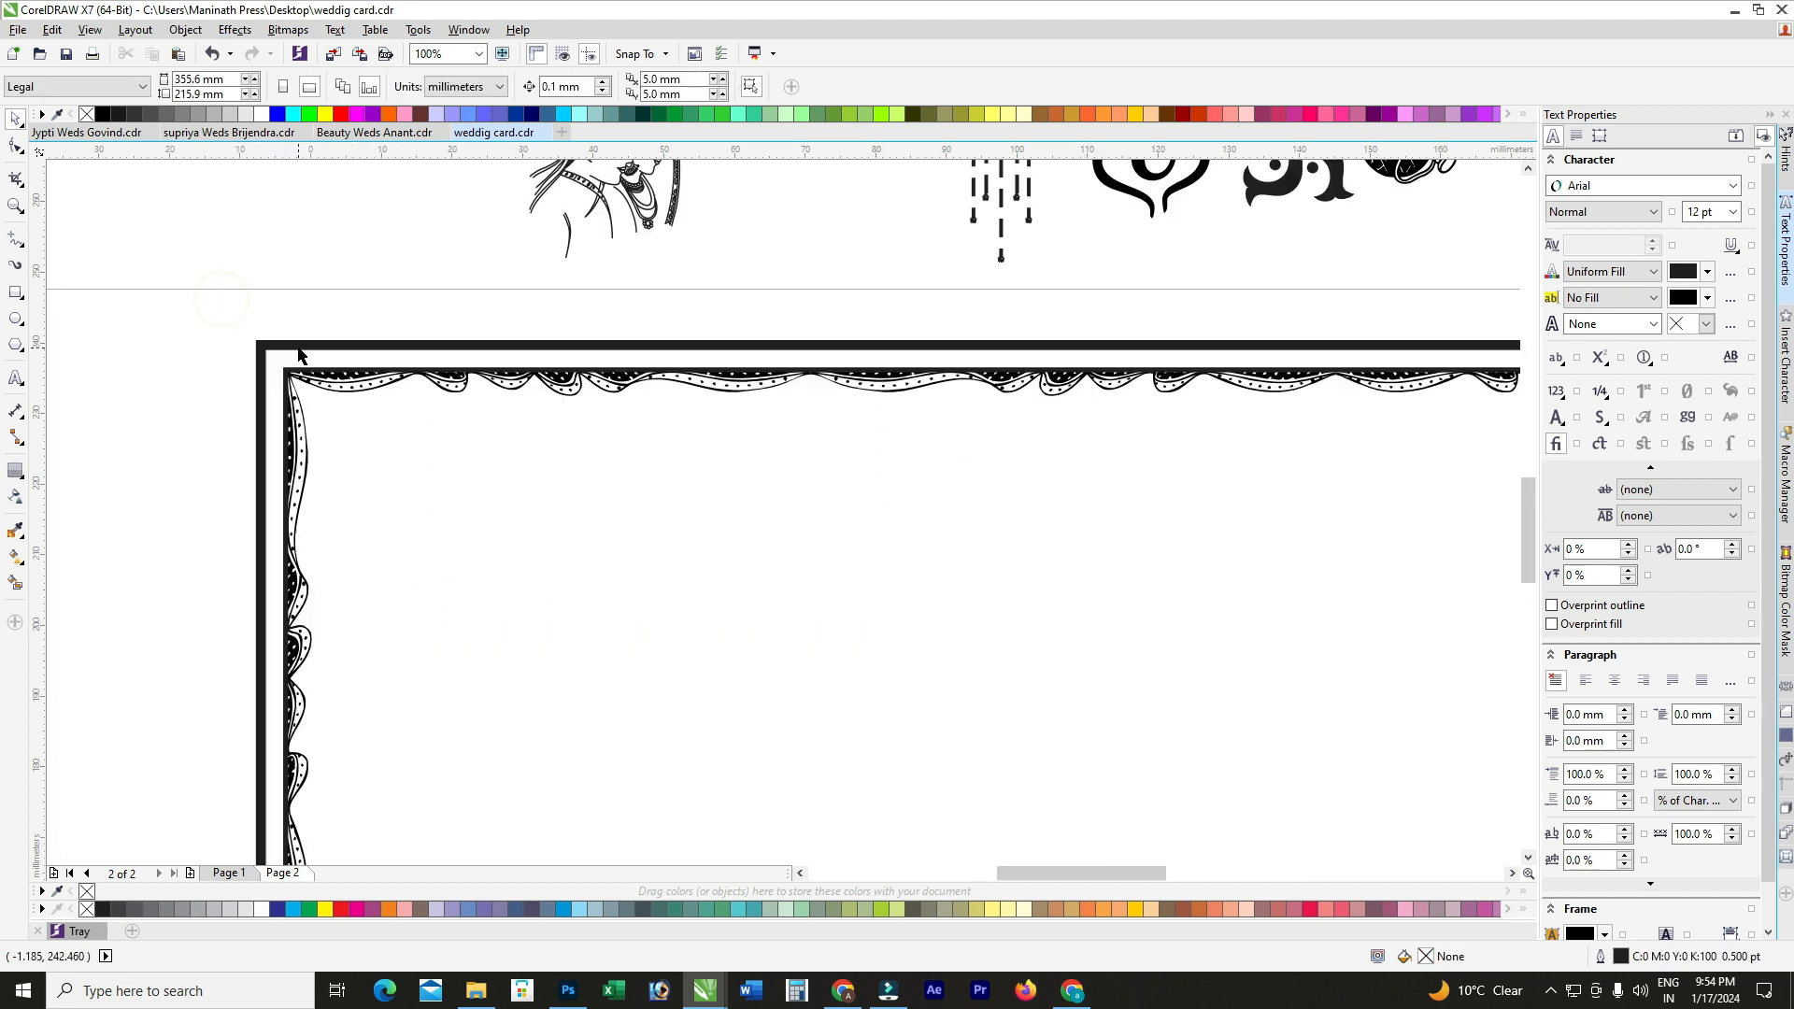
pyautogui.click(286, 352)
pyautogui.scroll(1, 280, 348)
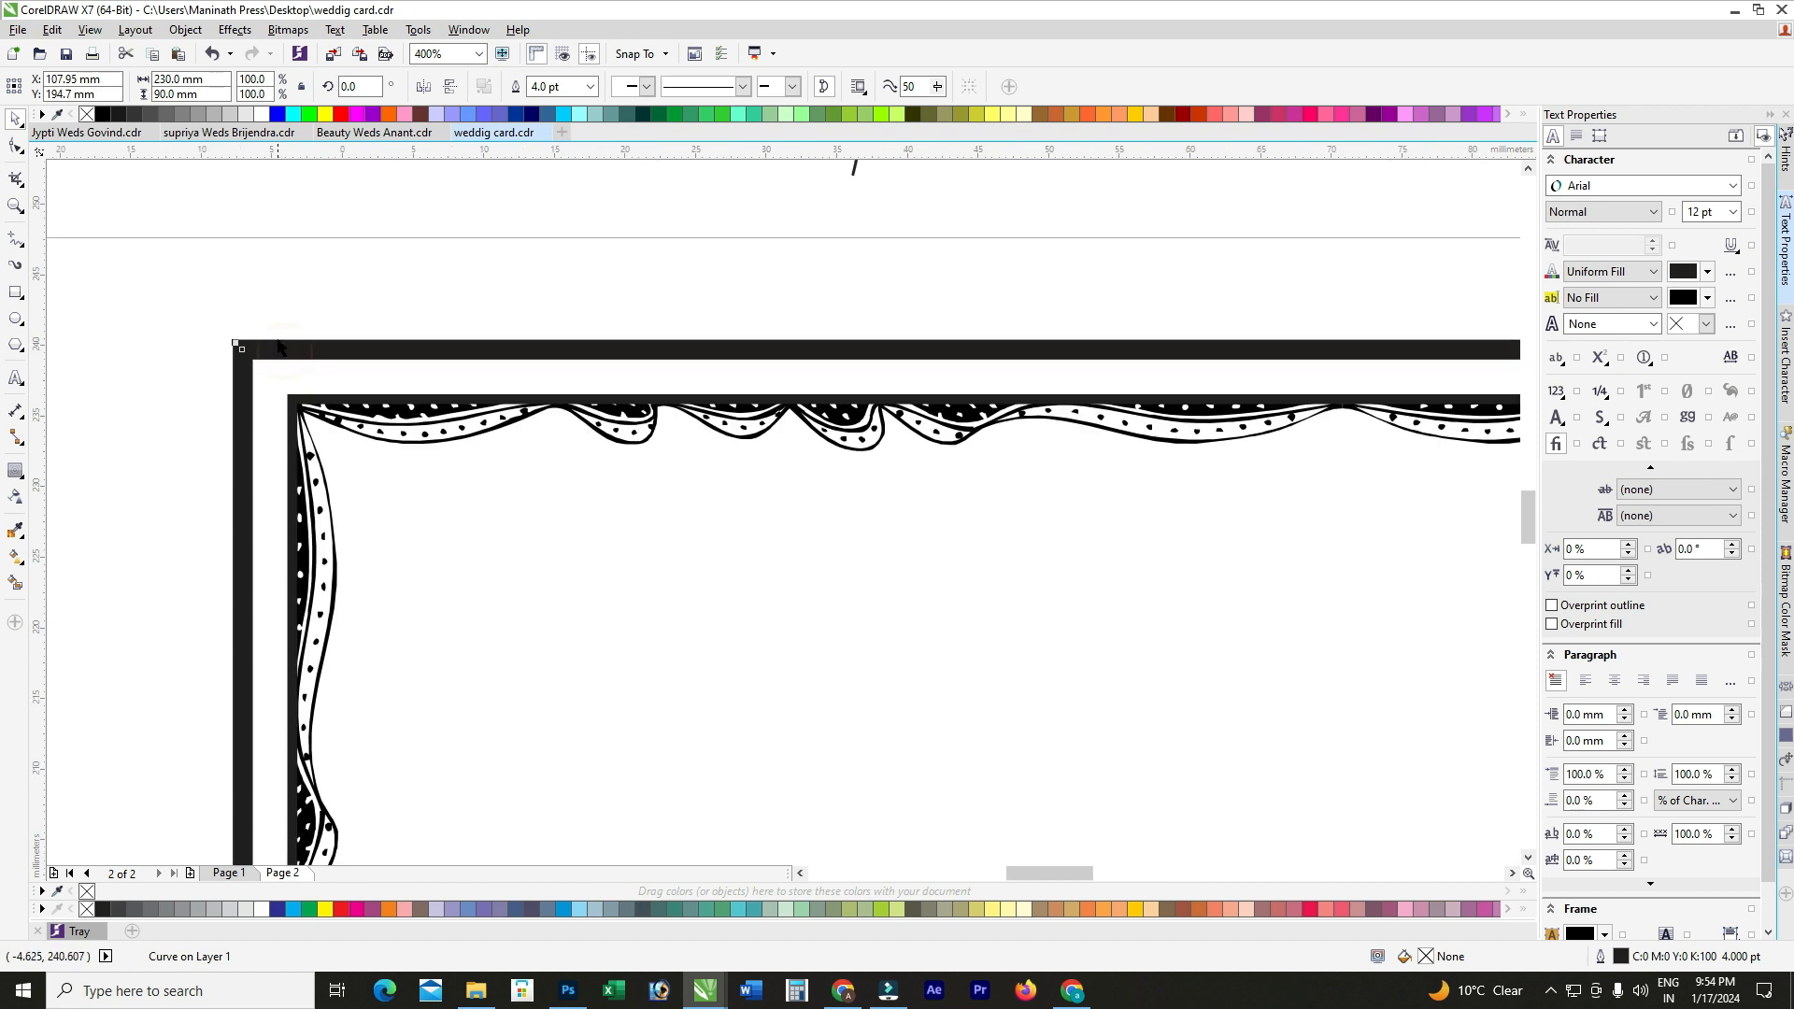
pyautogui.click(16, 471)
pyautogui.scroll(1, 254, 372)
pyautogui.moveTo(237, 345); pyautogui.dragTo(273, 381)
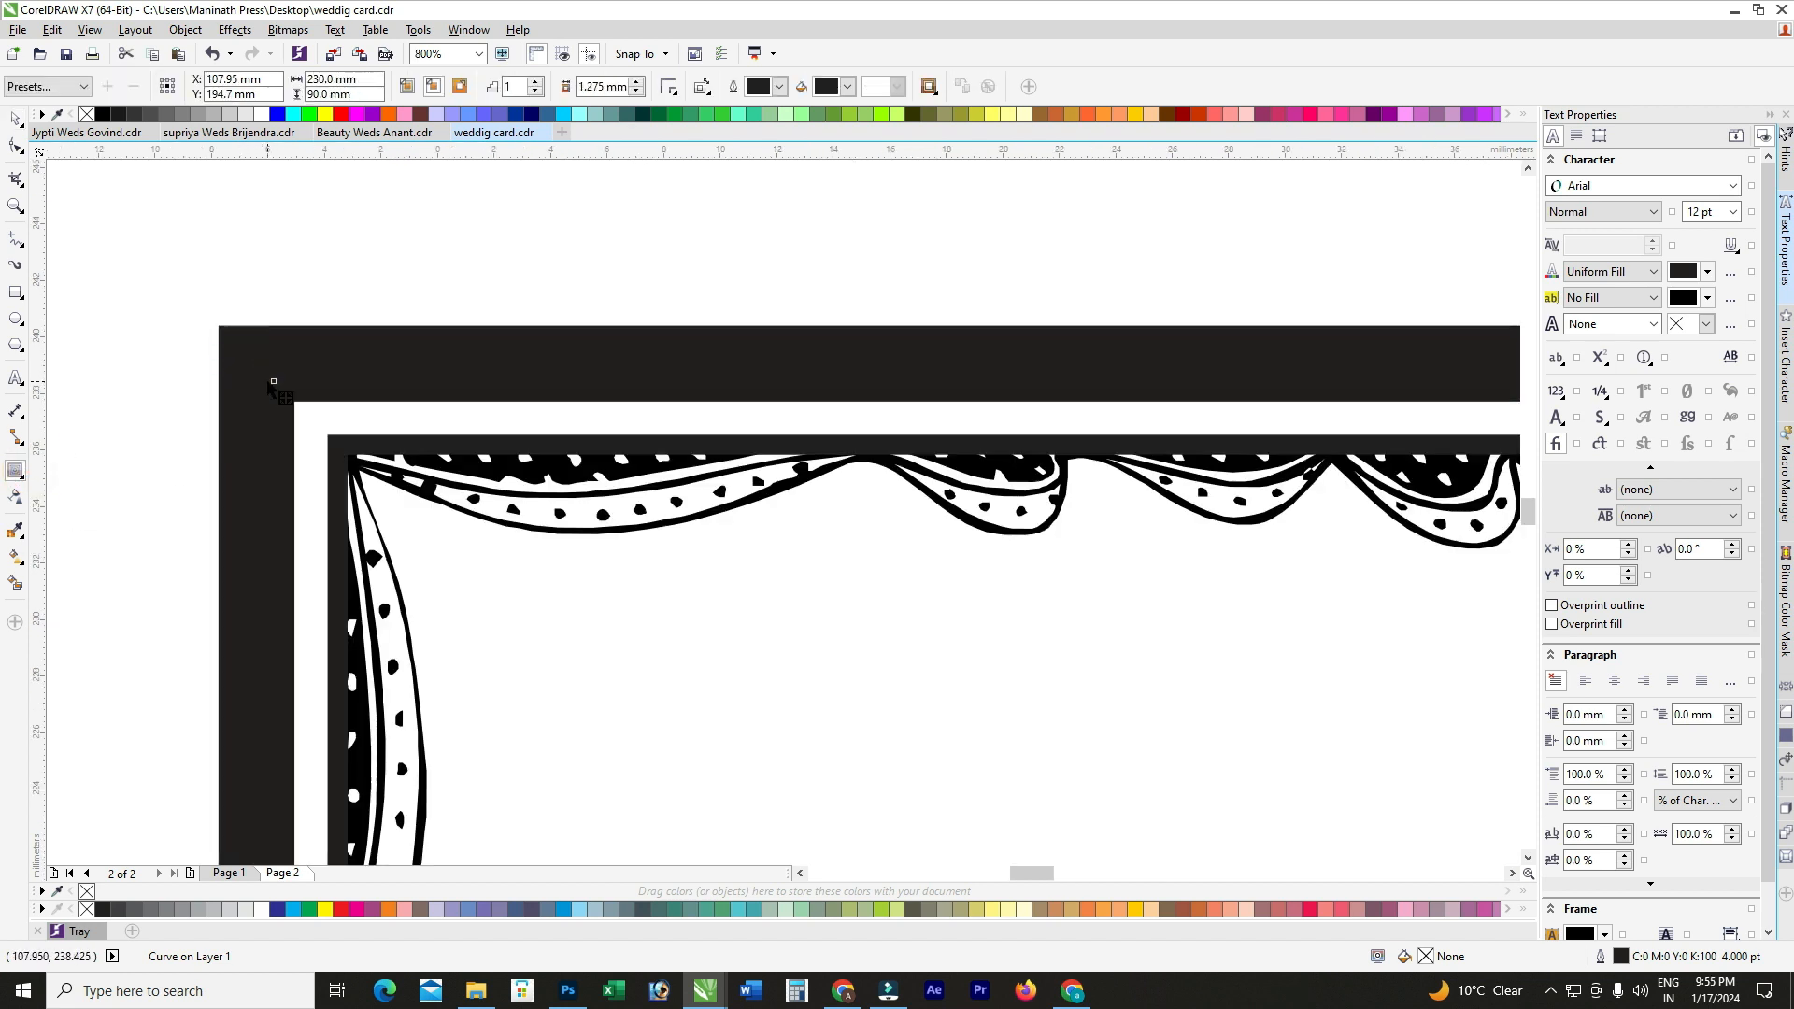
pyautogui.click(15, 119)
pyautogui.hotkey('ctrl', 'k')
pyautogui.click(435, 233)
pyautogui.moveTo(447, 334); pyautogui.dragTo(446, 324)
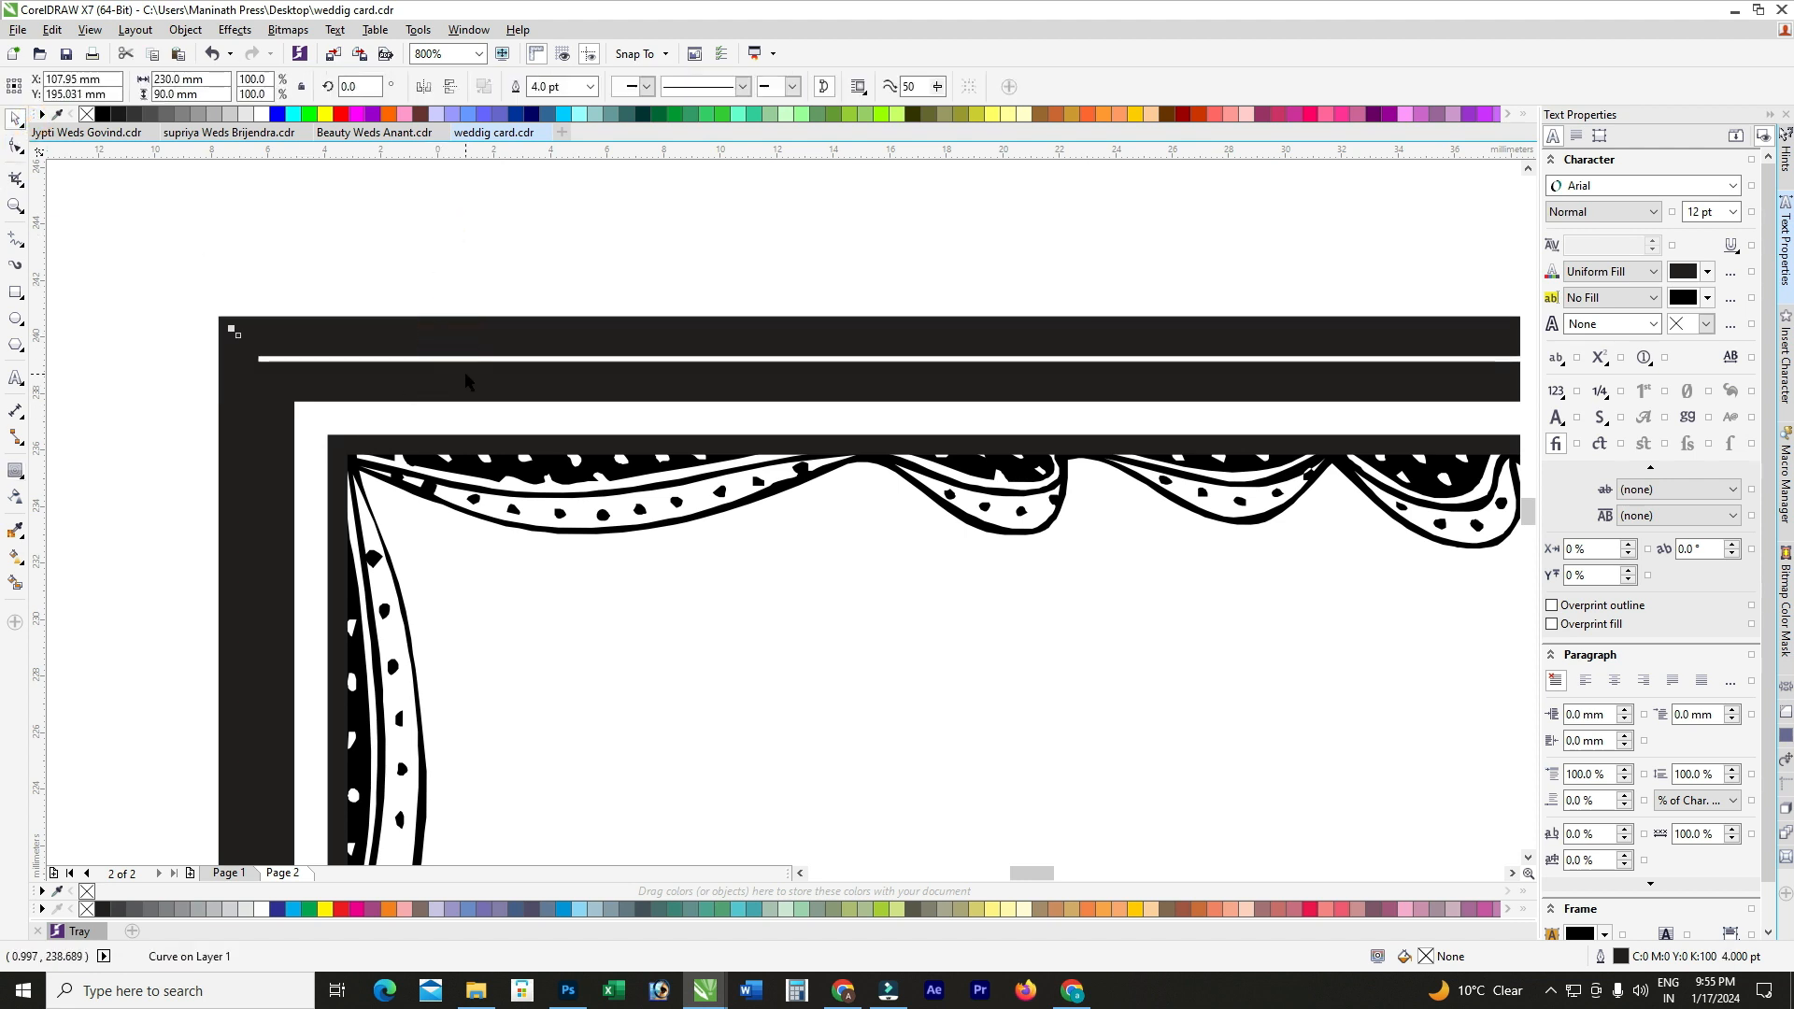
pyautogui.press('Delete')
pyautogui.scroll(-3, 317, 349)
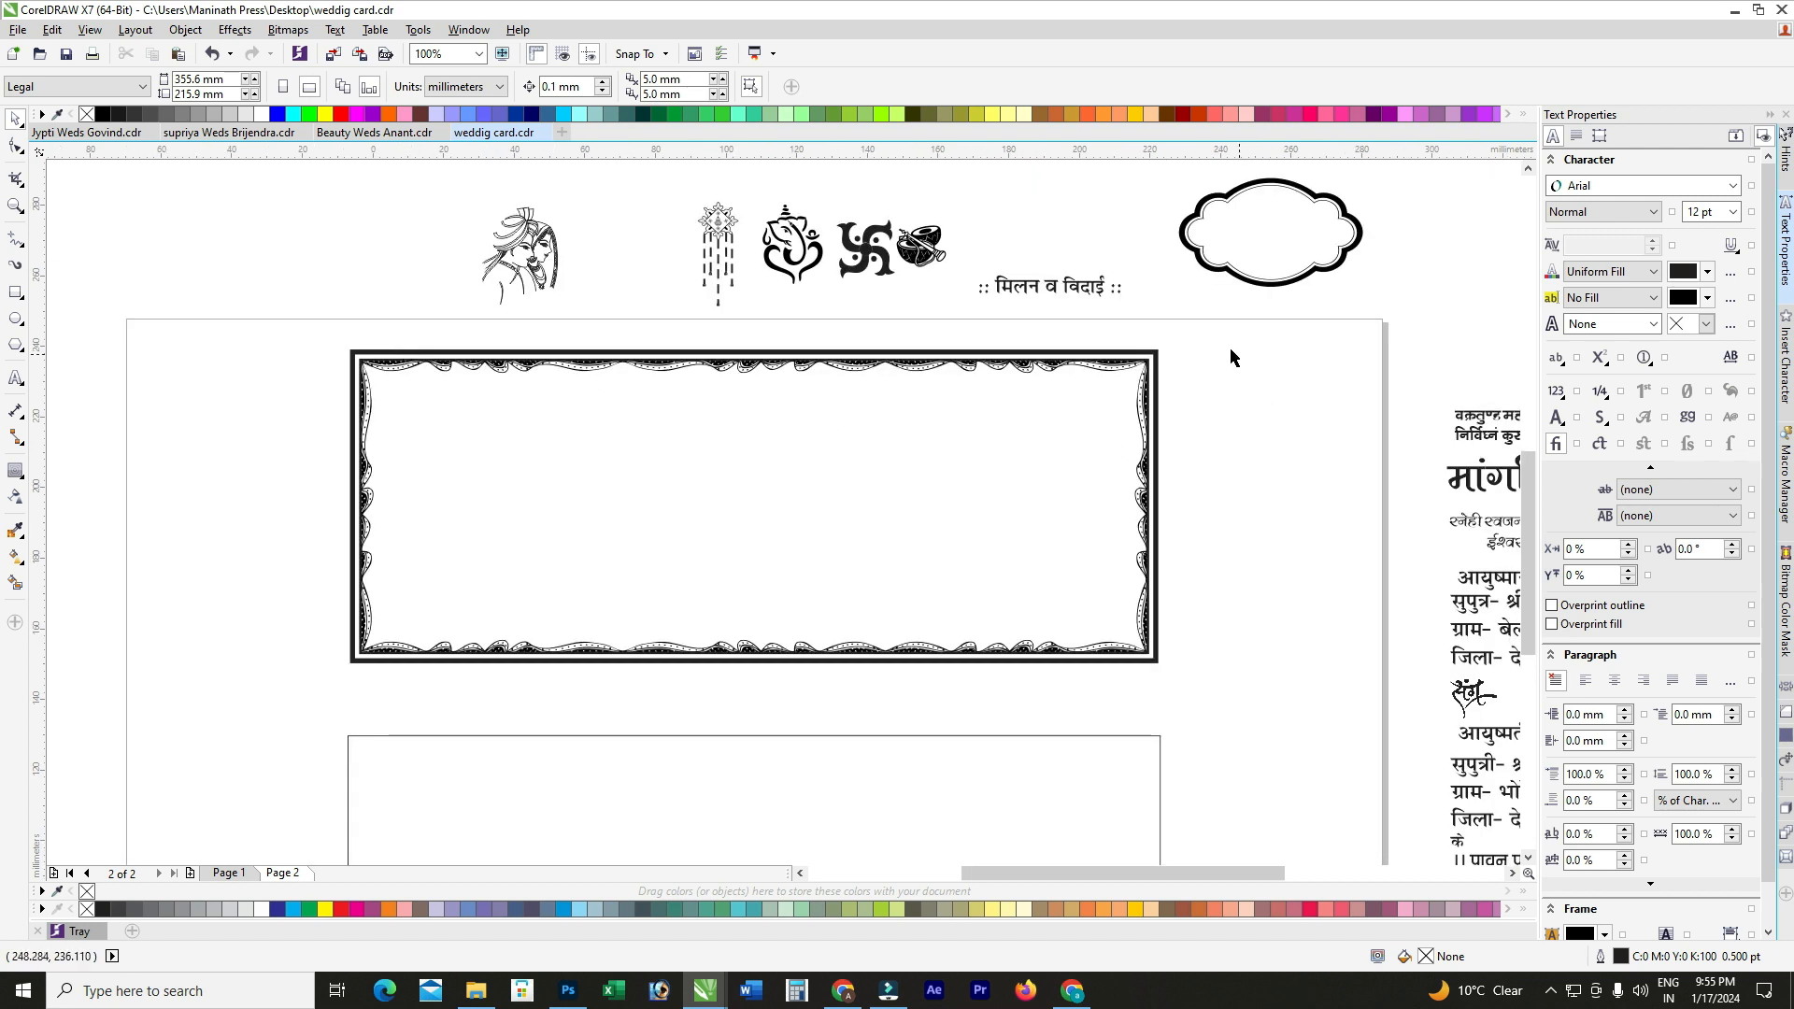
pyautogui.moveTo(1196, 321); pyautogui.dragTo(271, 694)
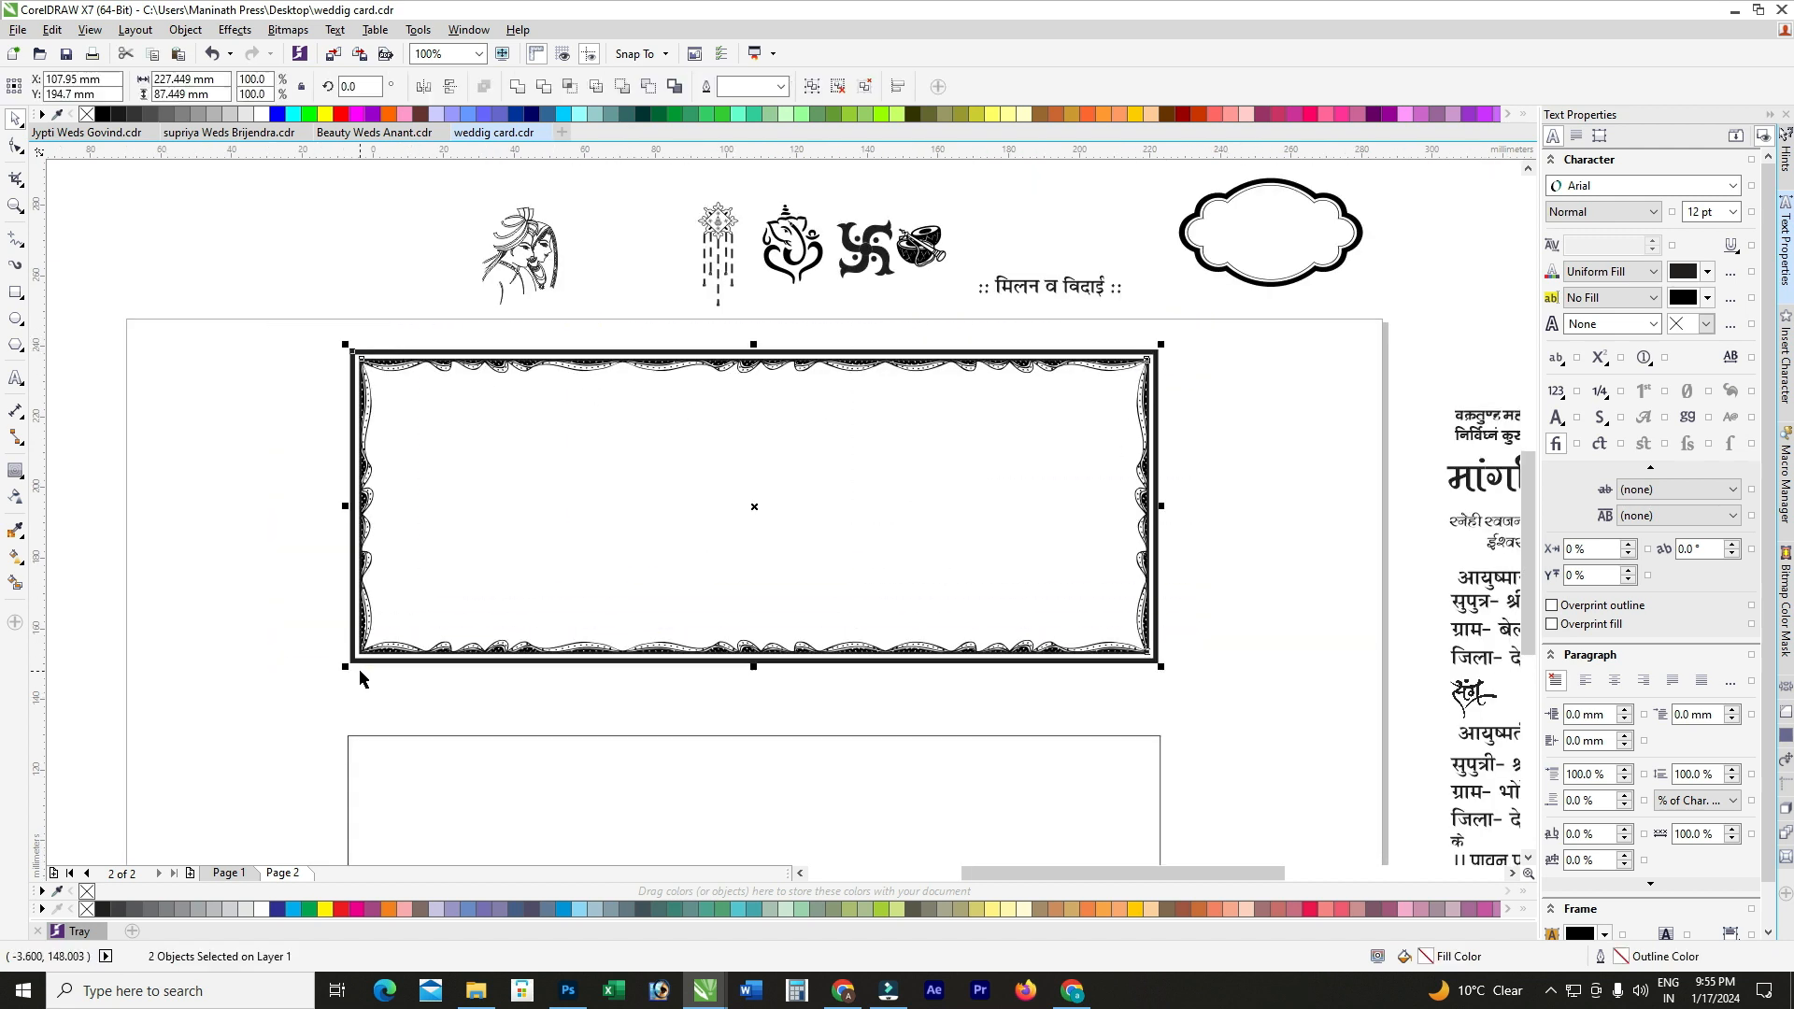
# Step: Try moving the lower panel's plain rectangle further down, then undo the move
pyautogui.click(249, 521)
pyautogui.click(473, 604)
pyautogui.click(494, 801)
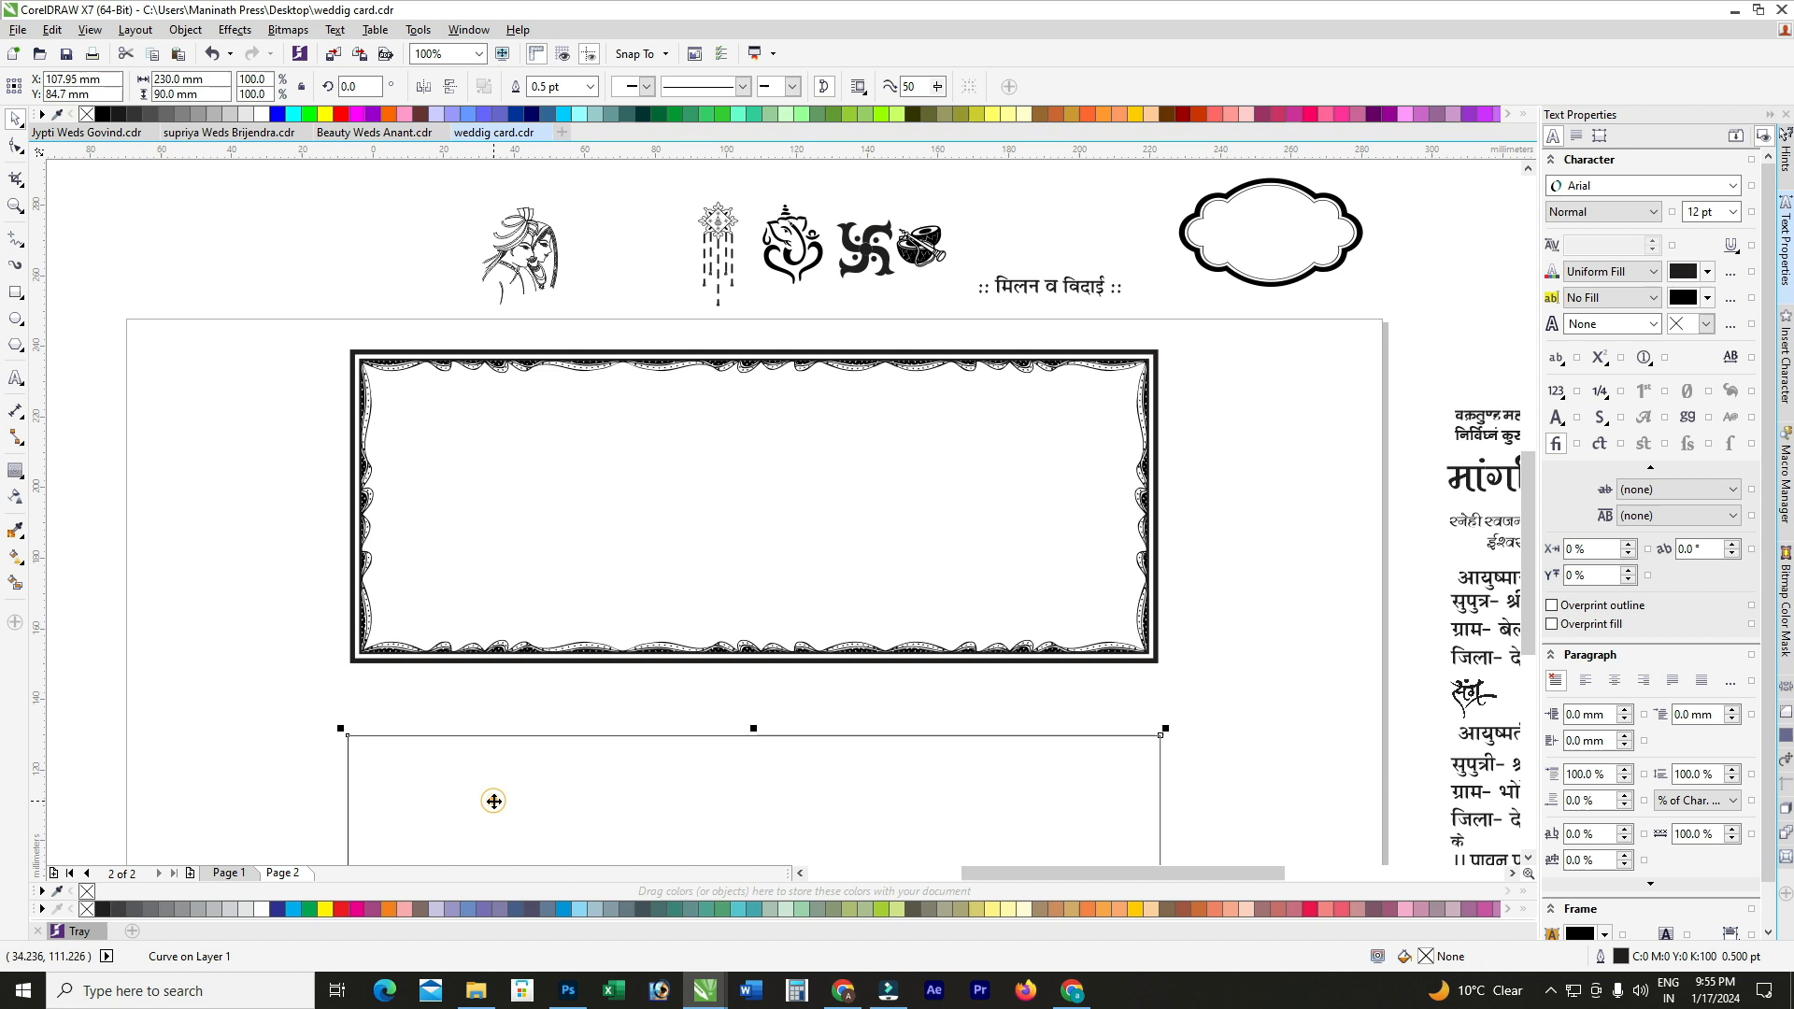
pyautogui.click(449, 480)
pyautogui.click(495, 789)
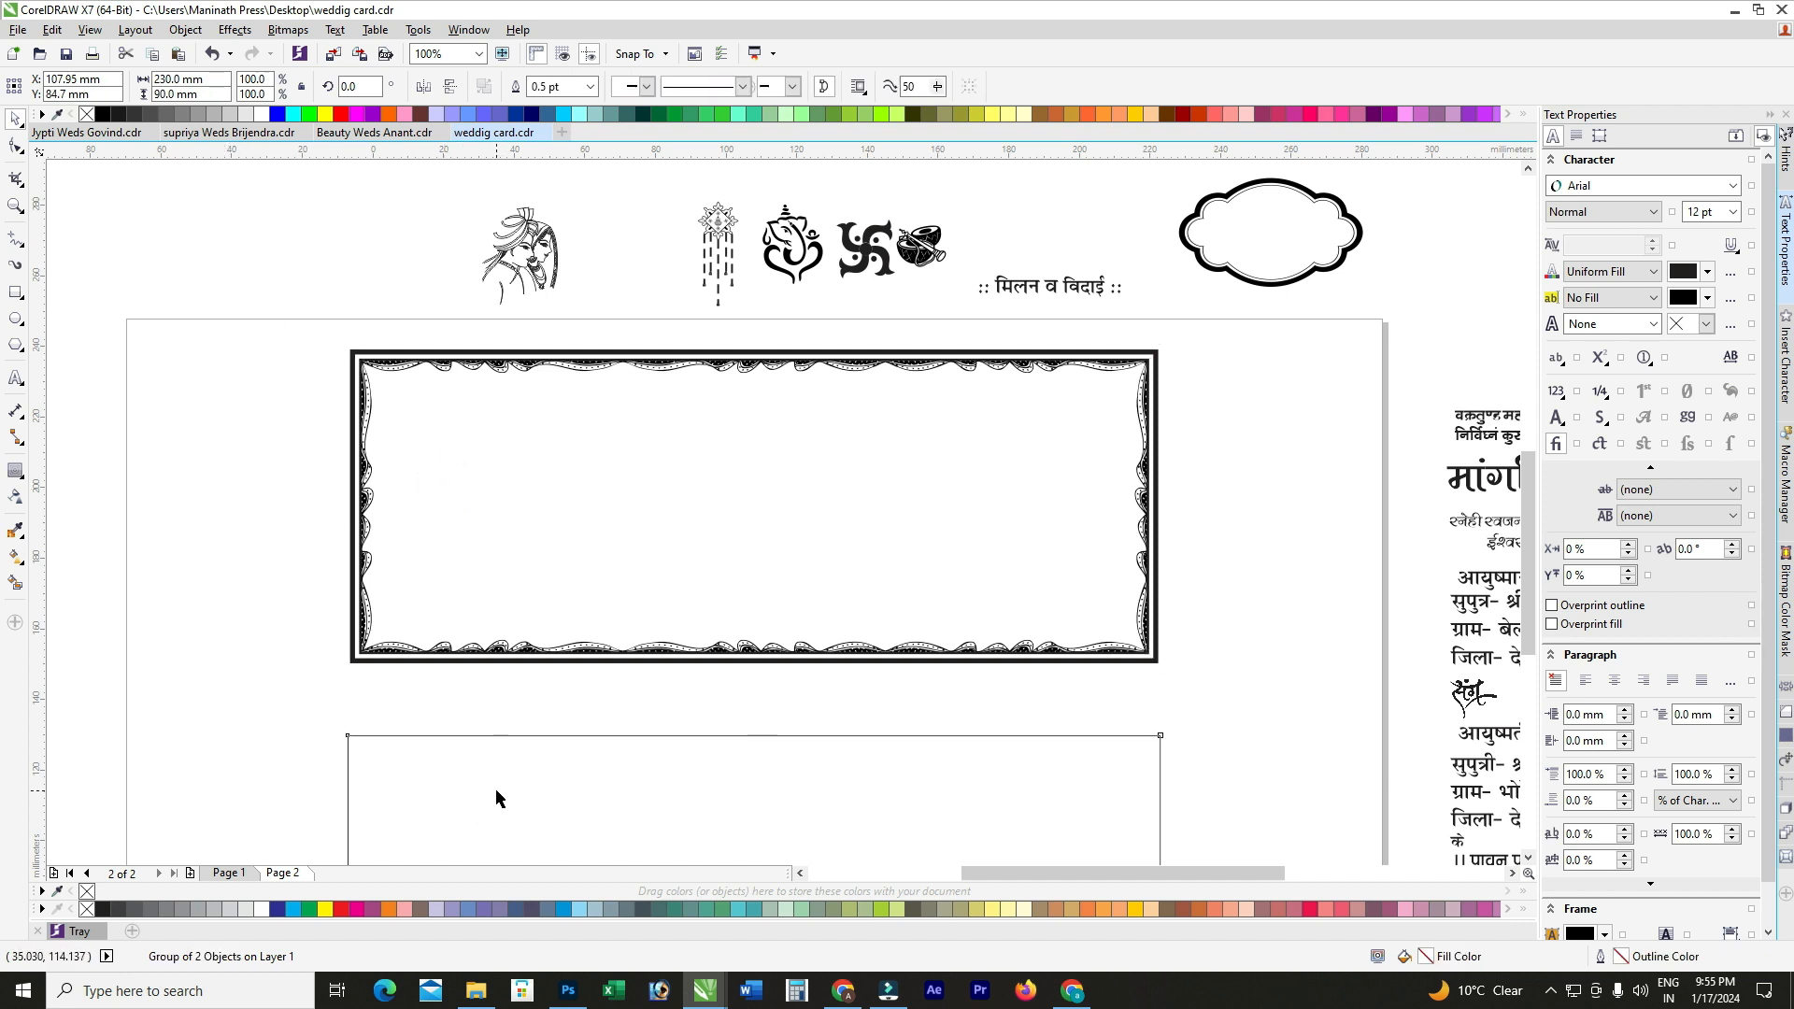
pyautogui.press('F3')
pyautogui.moveTo(453, 739); pyautogui.dragTo(450, 810)
pyautogui.hotkey('ctrl', 'z')
# Step: Resize the top ornate border group to 230 × 90 mm
pyautogui.click(481, 505)
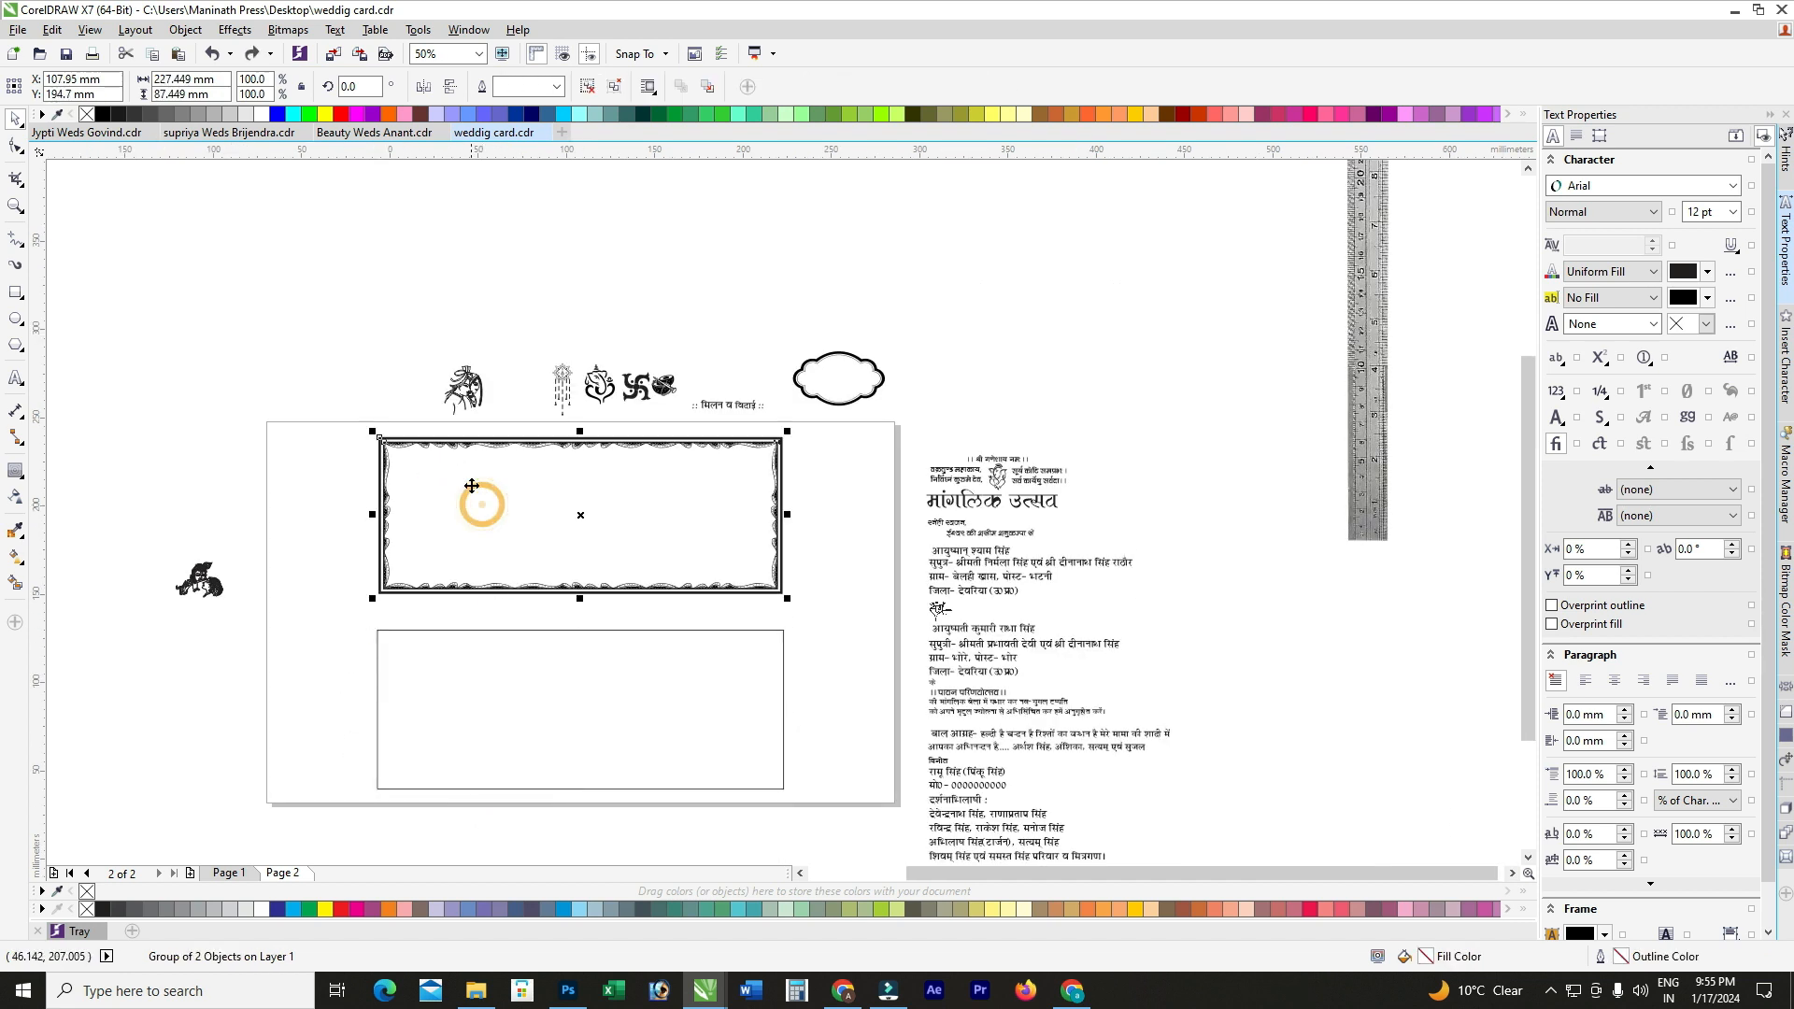
pyautogui.scroll(1, 470, 483)
pyautogui.click(373, 812)
pyautogui.click(433, 592)
pyautogui.click(225, 80)
pyautogui.write('230')
pyautogui.press('Tab')
pyautogui.write('3')
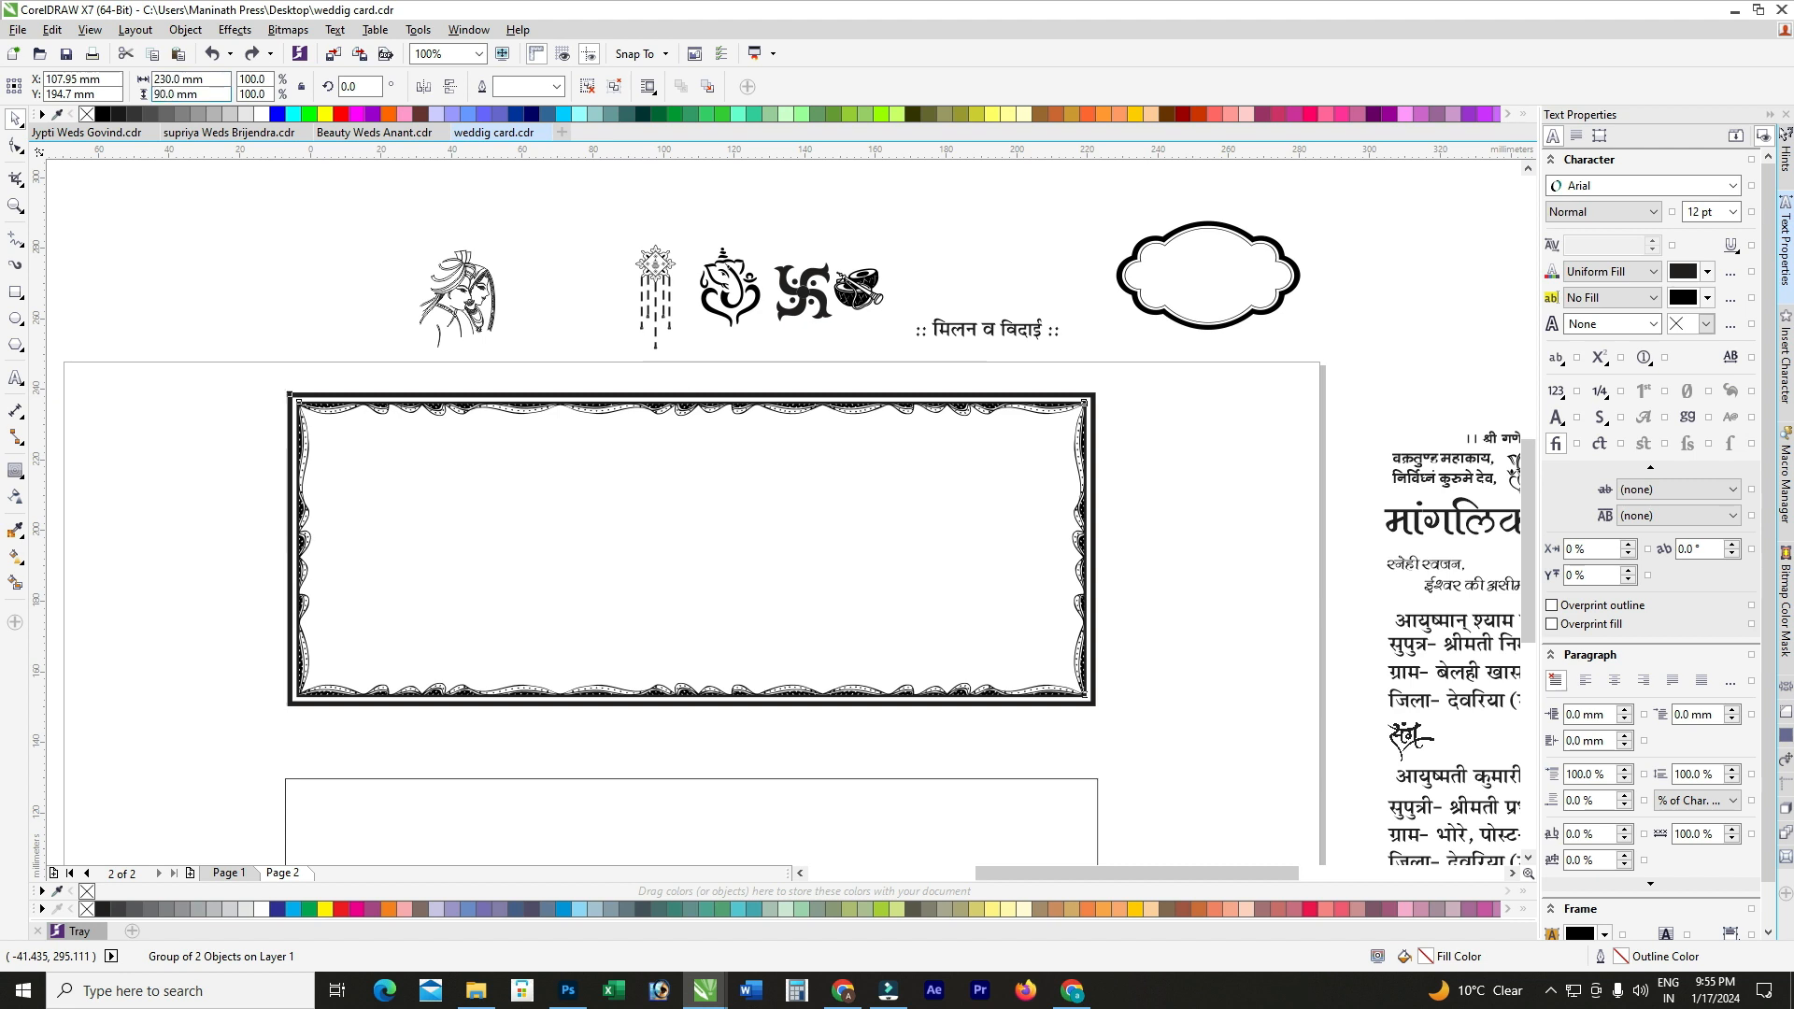
pyautogui.press('Return')
# Step: Select the ornate frame with the lower rectangle and place a copy on the rectangle with E
pyautogui.scroll(-2, 365, 495)
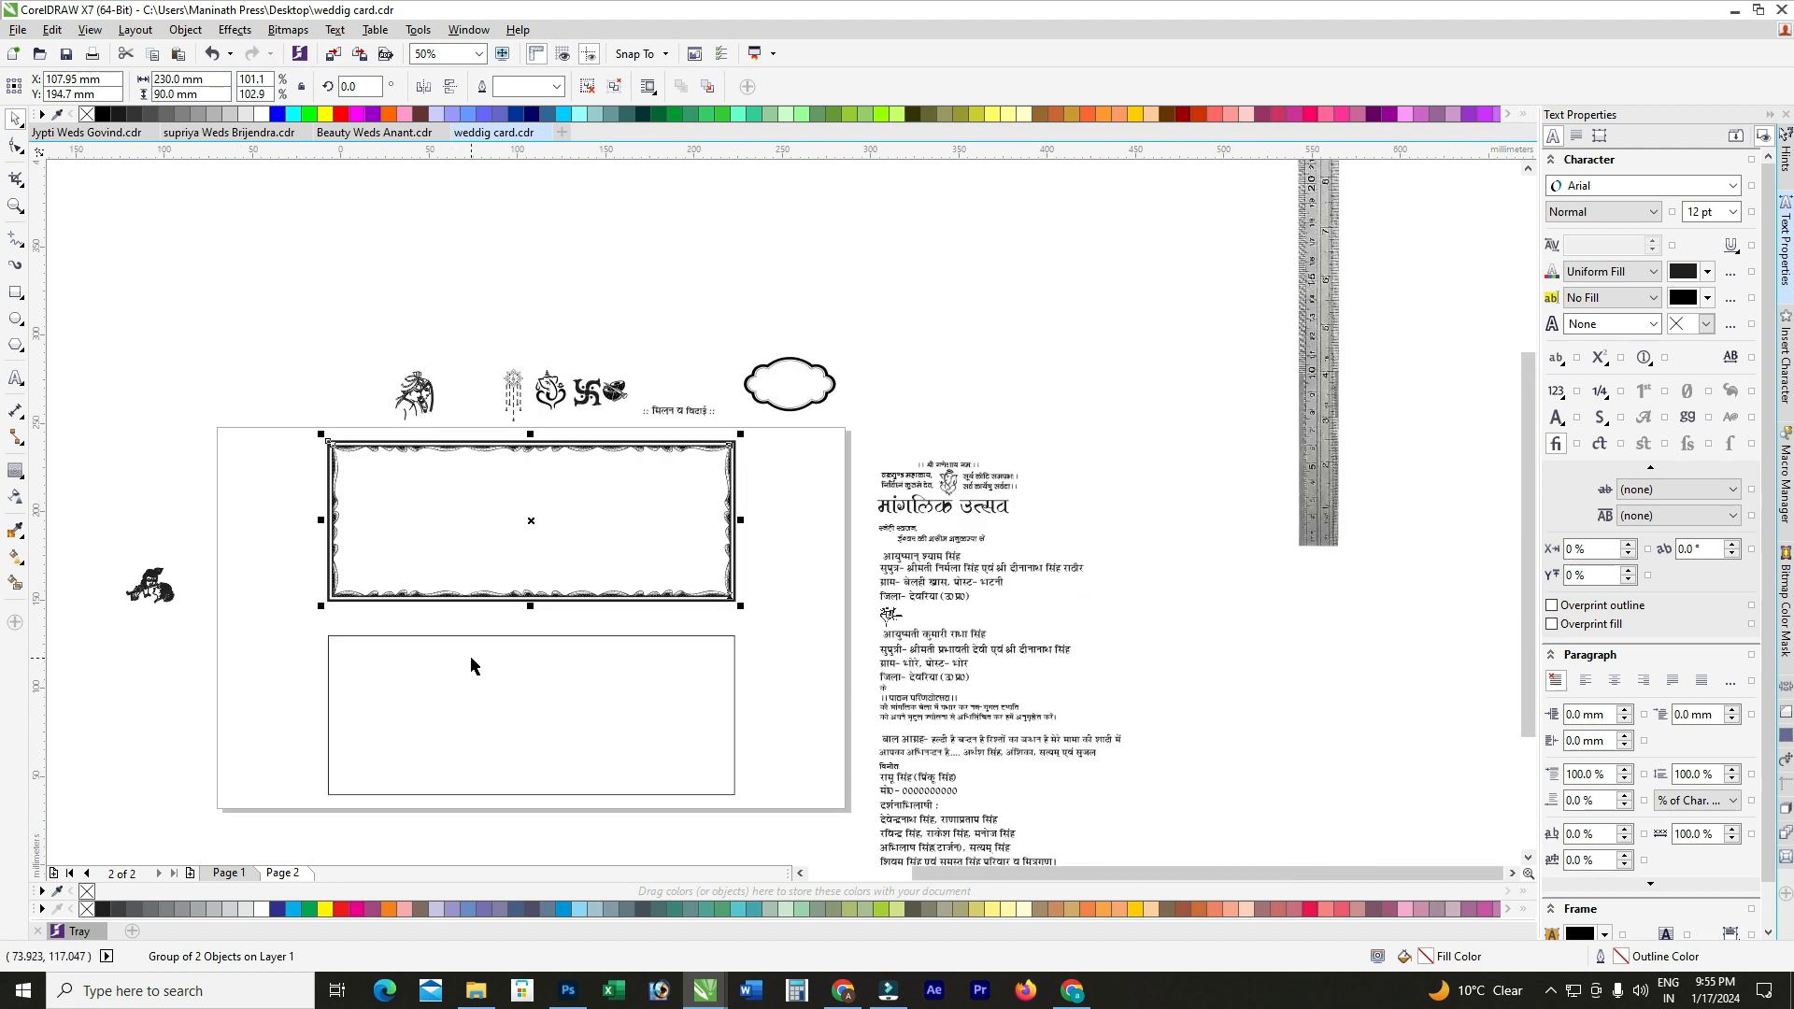
pyautogui.keyDown('shift'); pyautogui.click(469, 671); pyautogui.keyUp('shift')
pyautogui.click(368, 520)
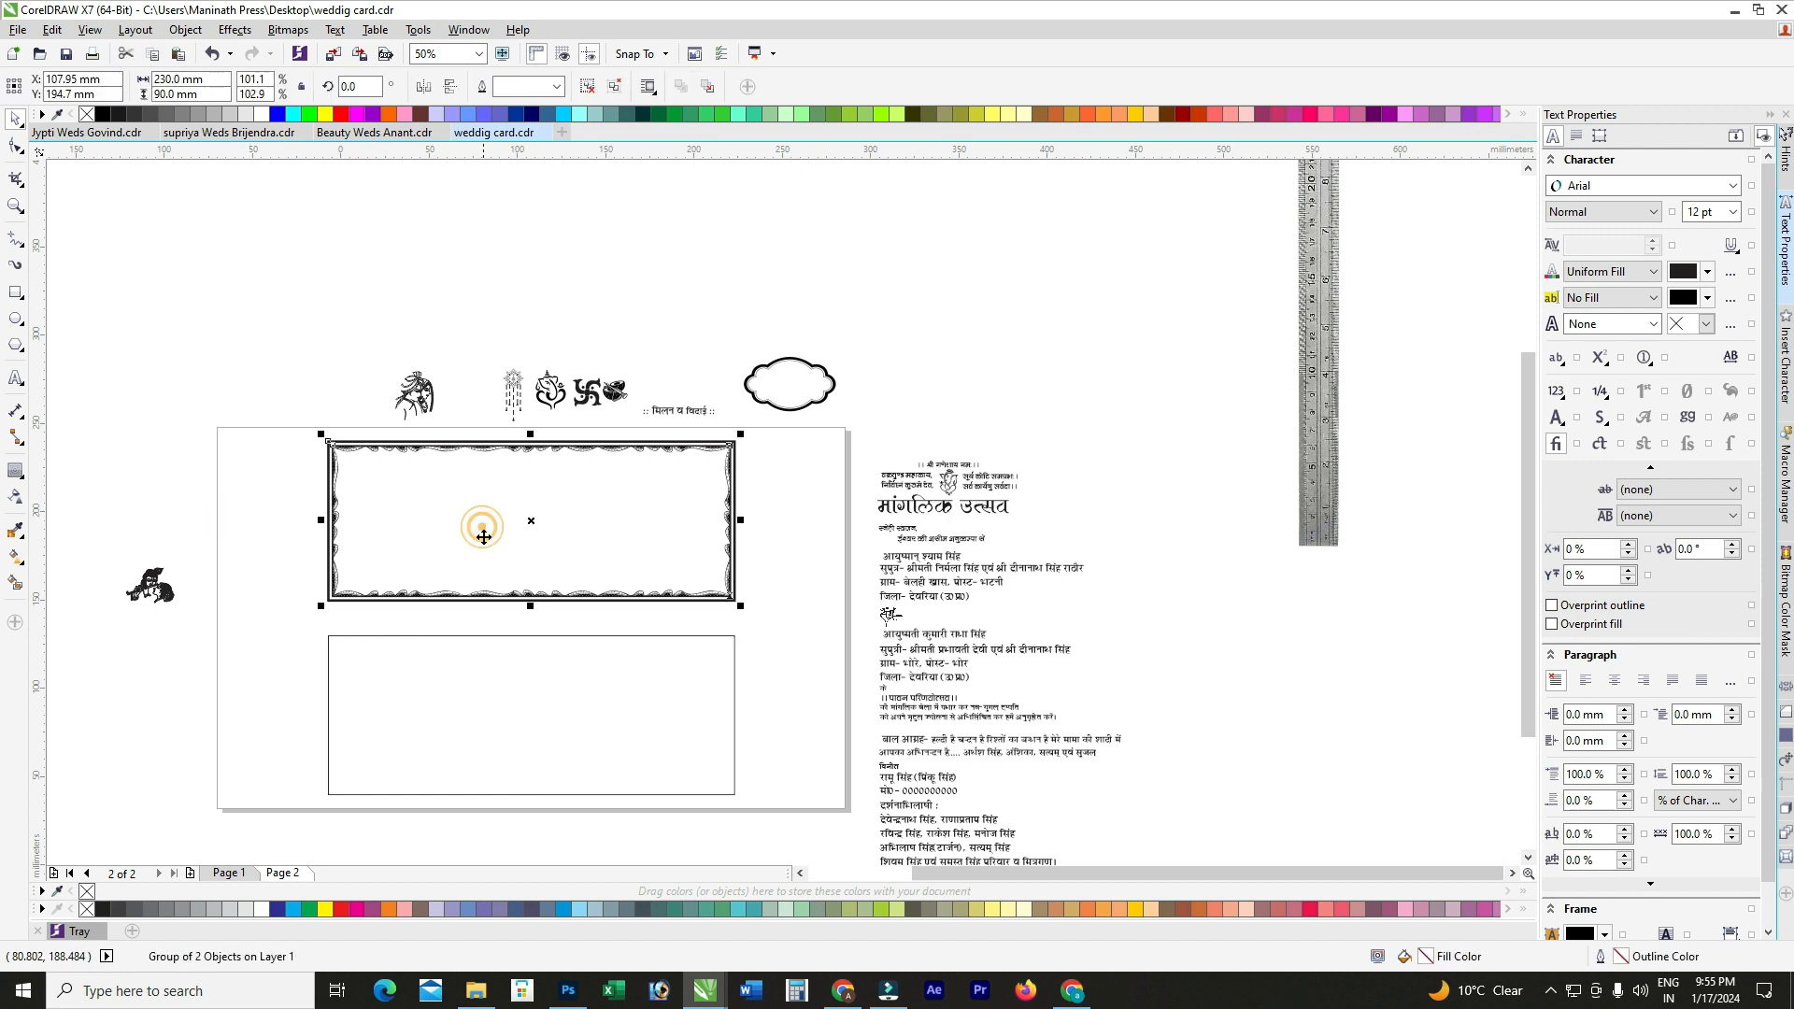
pyautogui.keyDown('shift'); pyautogui.click(517, 712); pyautogui.keyUp('shift')
pyautogui.click(581, 547)
pyautogui.click(784, 505)
pyautogui.click(649, 513)
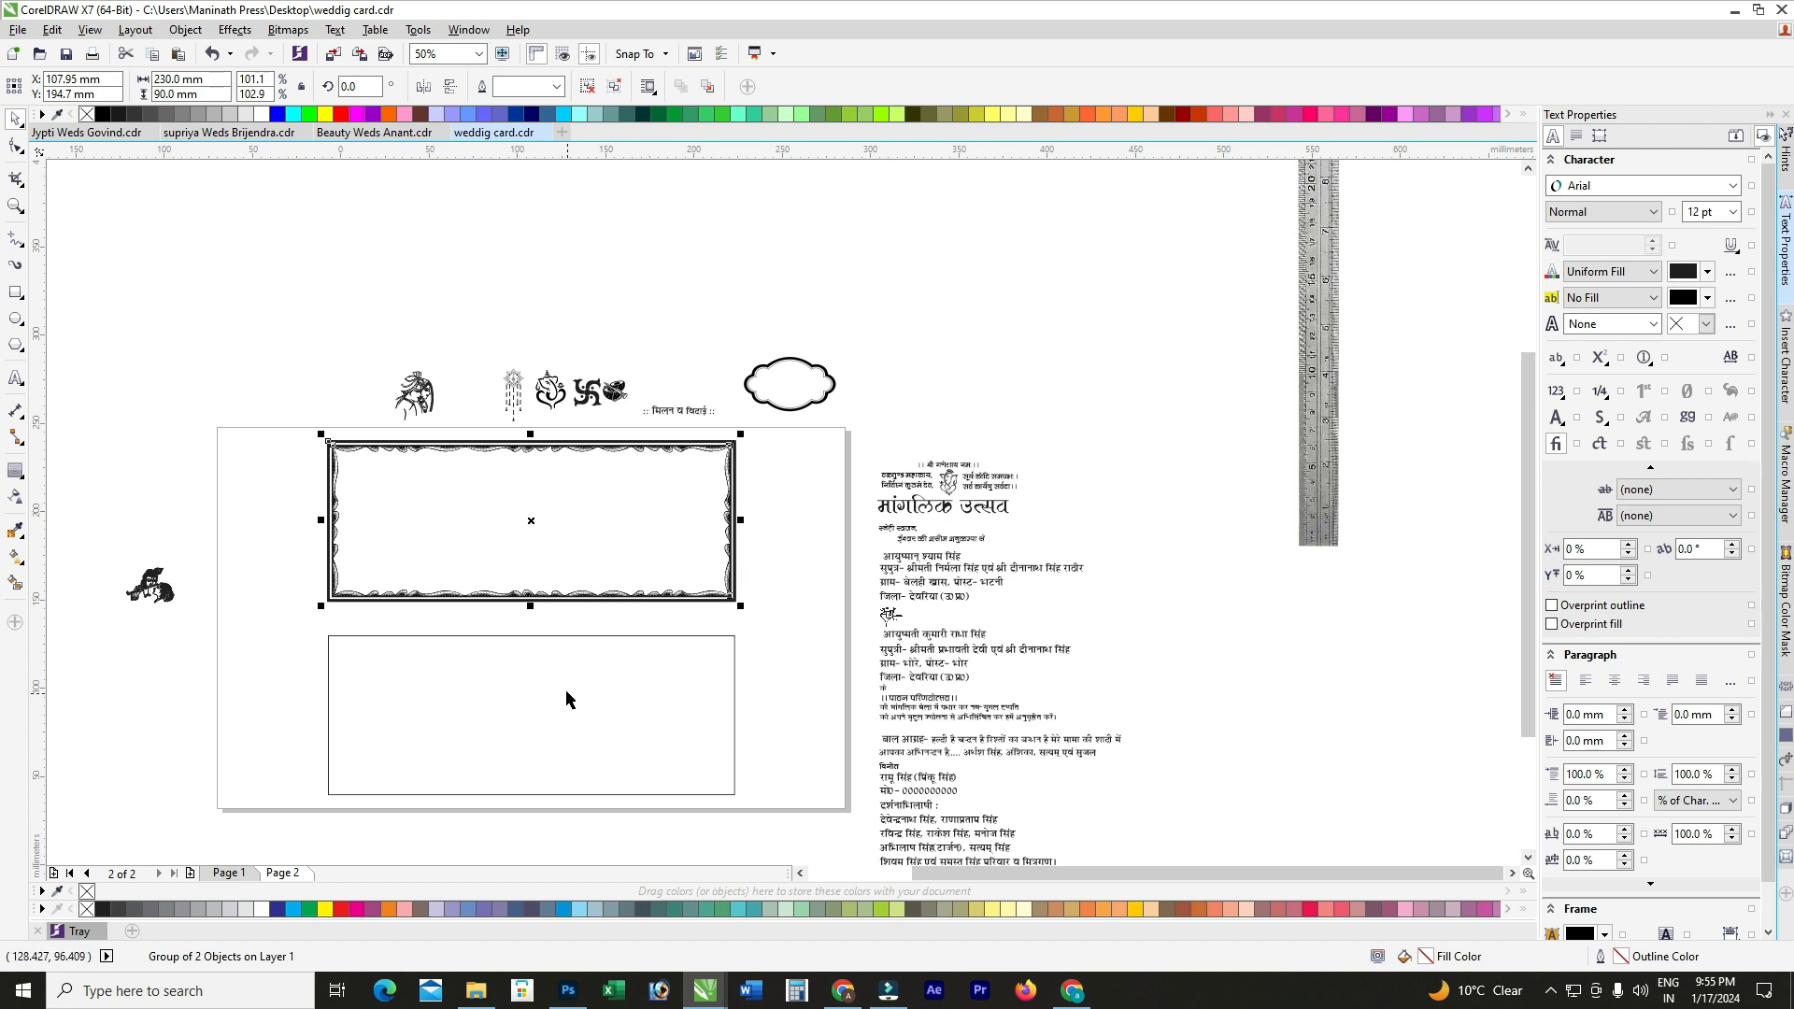
pyautogui.keyDown('shift'); pyautogui.click(546, 701); pyautogui.keyUp('shift')
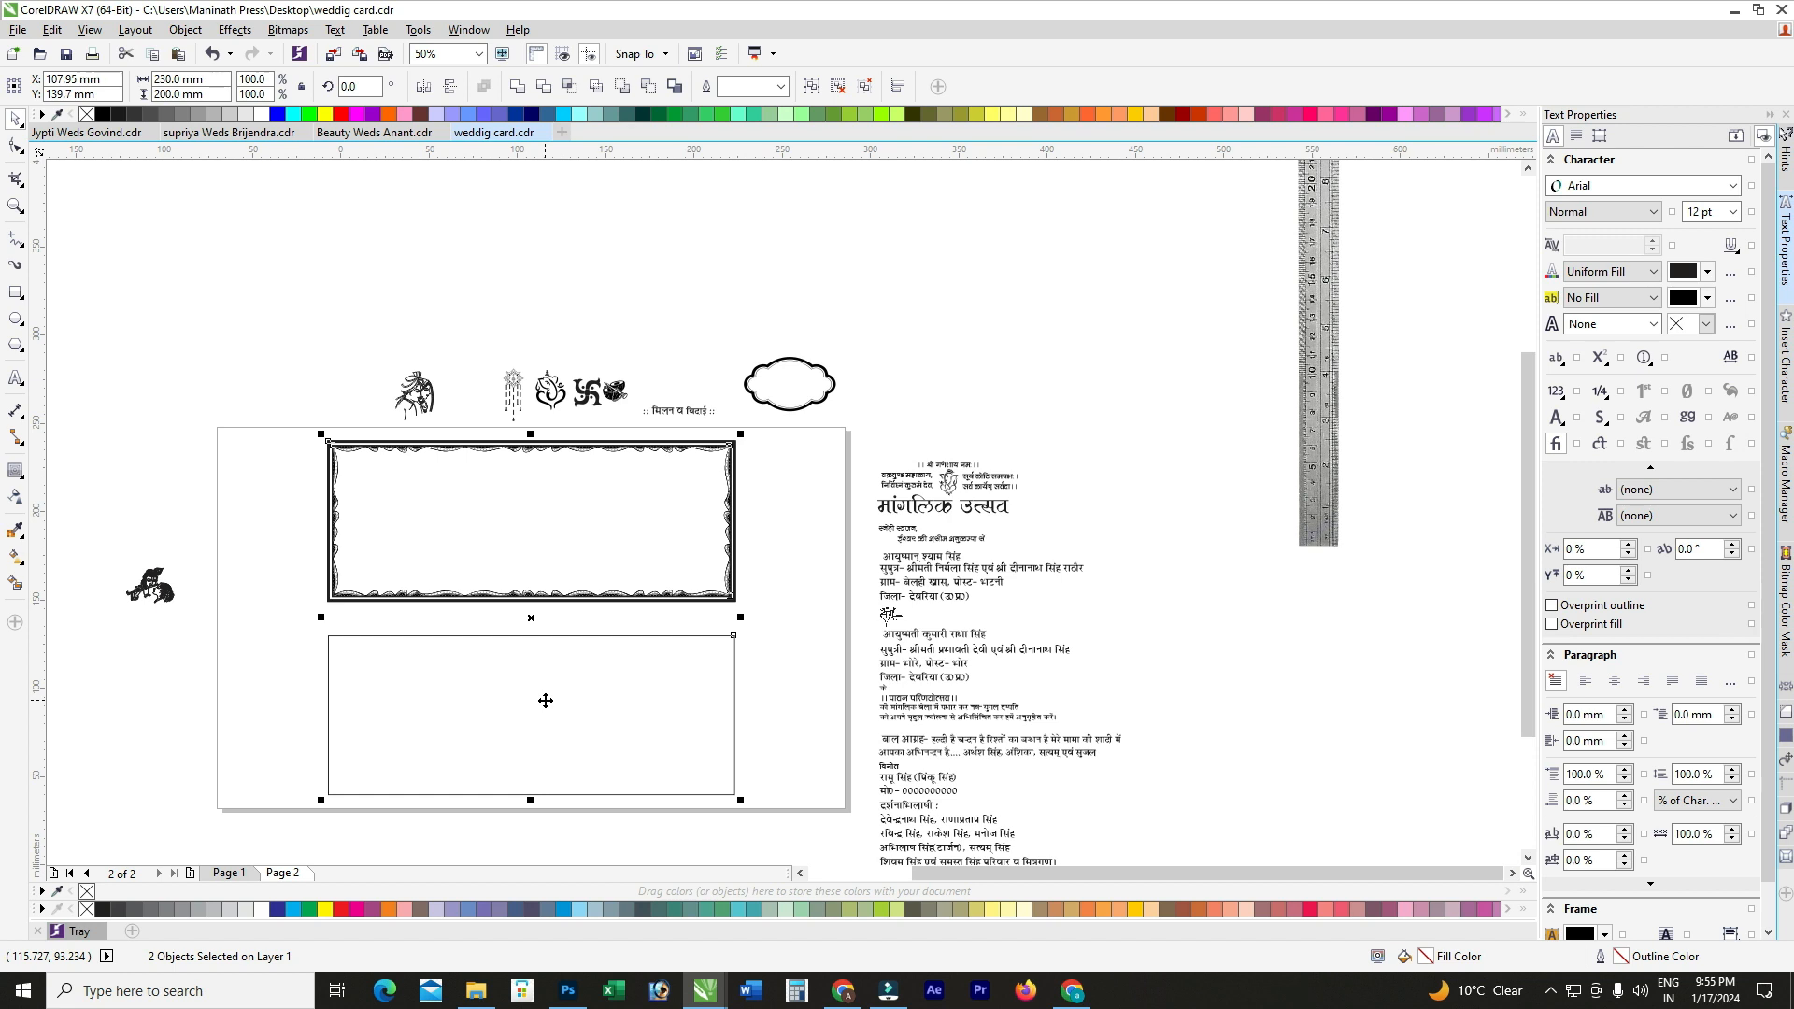
pyautogui.press('e')
# Step: Delete the plain lower rectangle, keeping the ornate frame copy over the lower panel
pyautogui.click(784, 650)
pyautogui.click(641, 690)
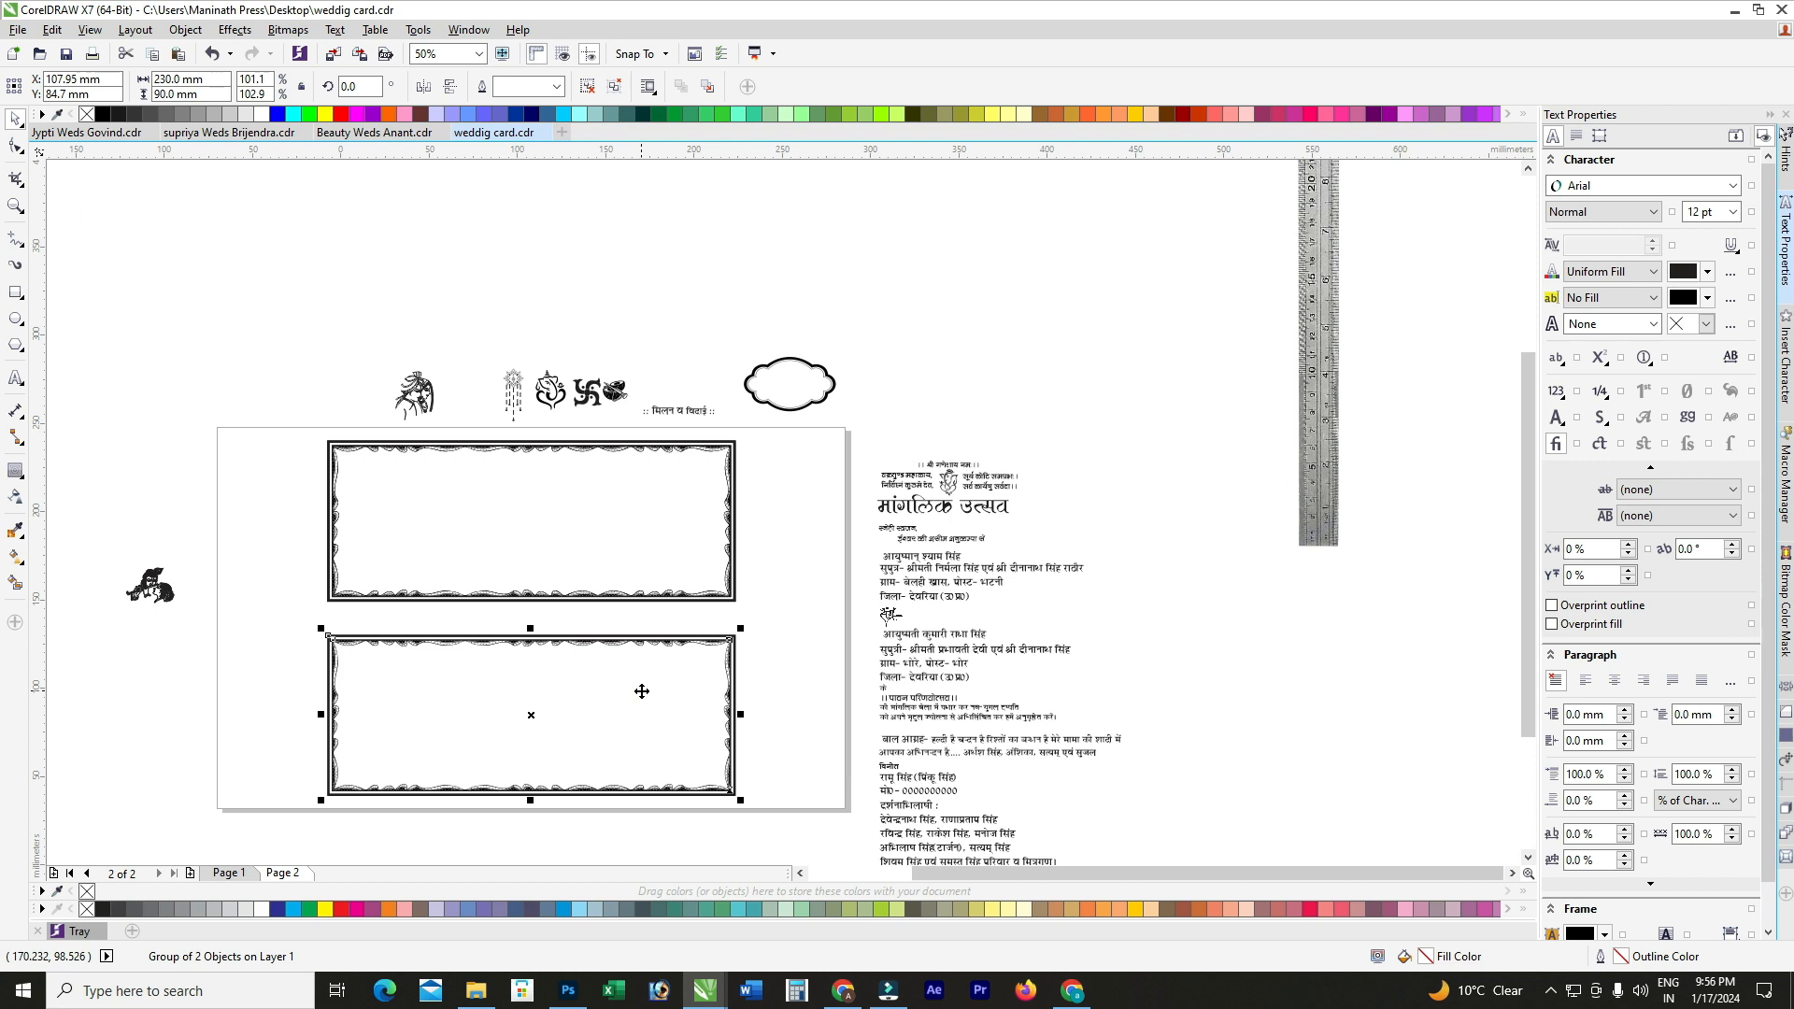
pyautogui.press('Delete')
pyautogui.click(640, 682)
pyautogui.press('Delete')
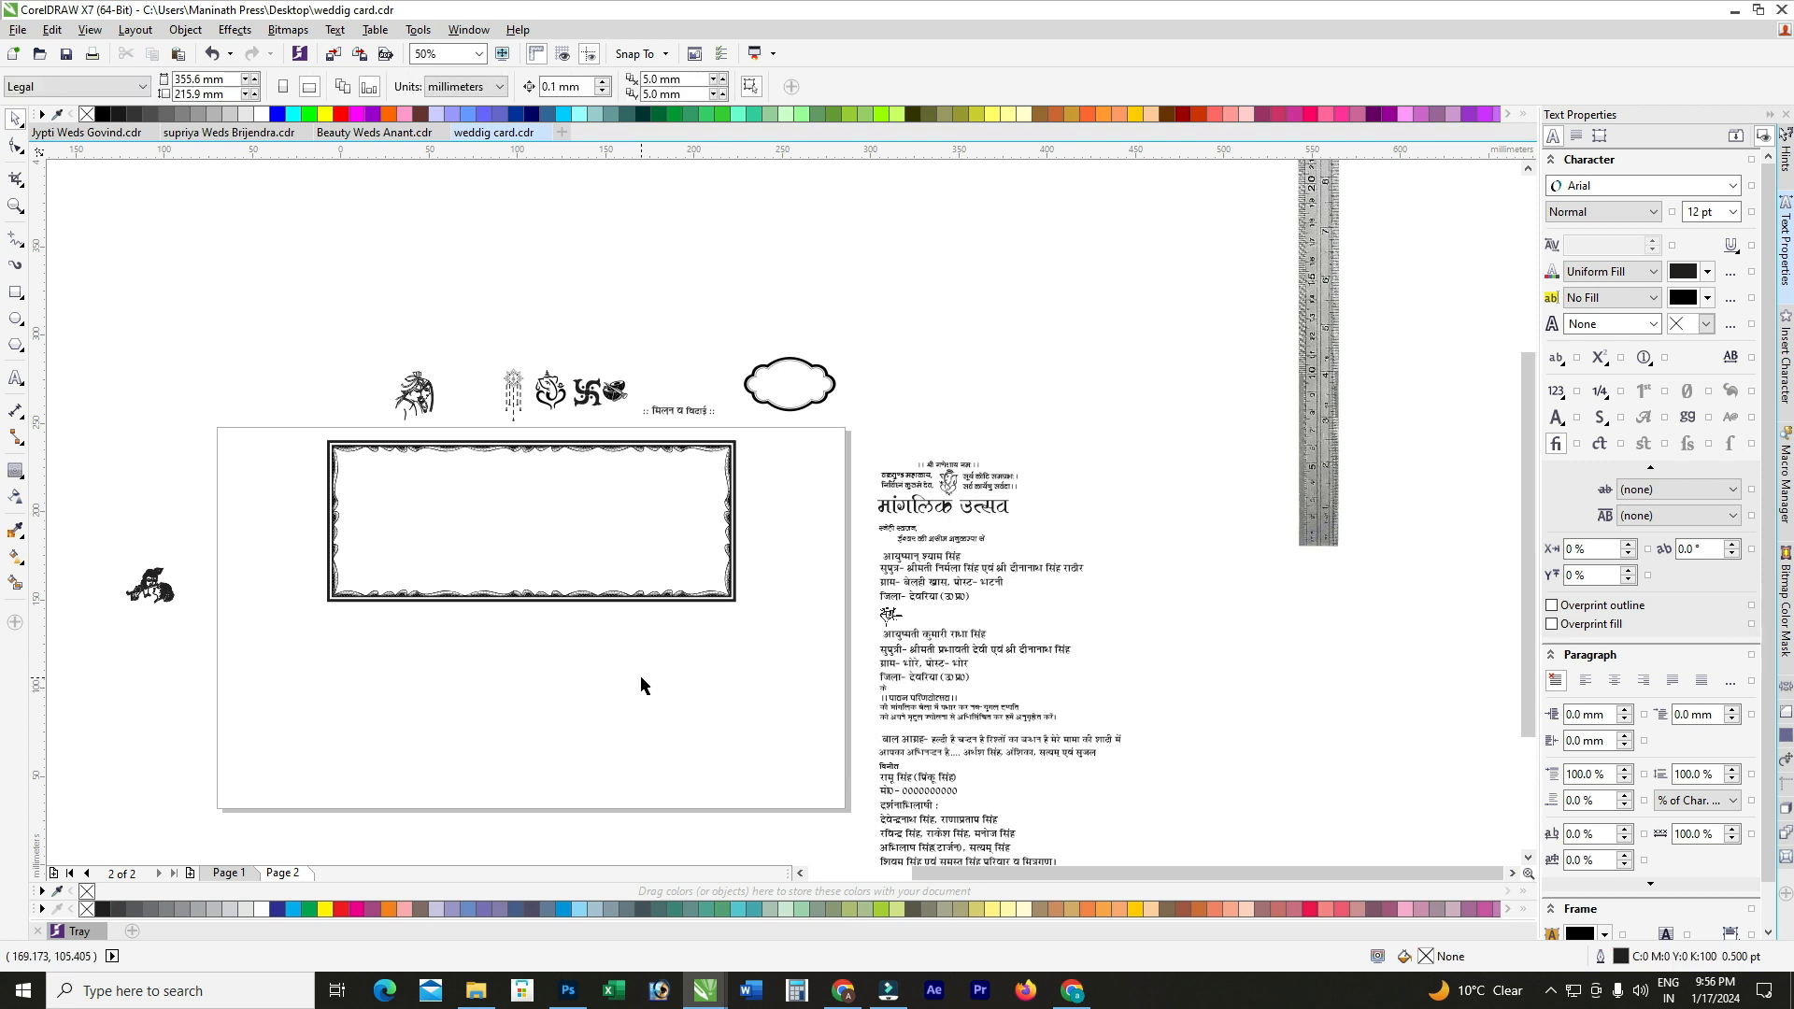
pyautogui.hotkey('ctrl', 'z')
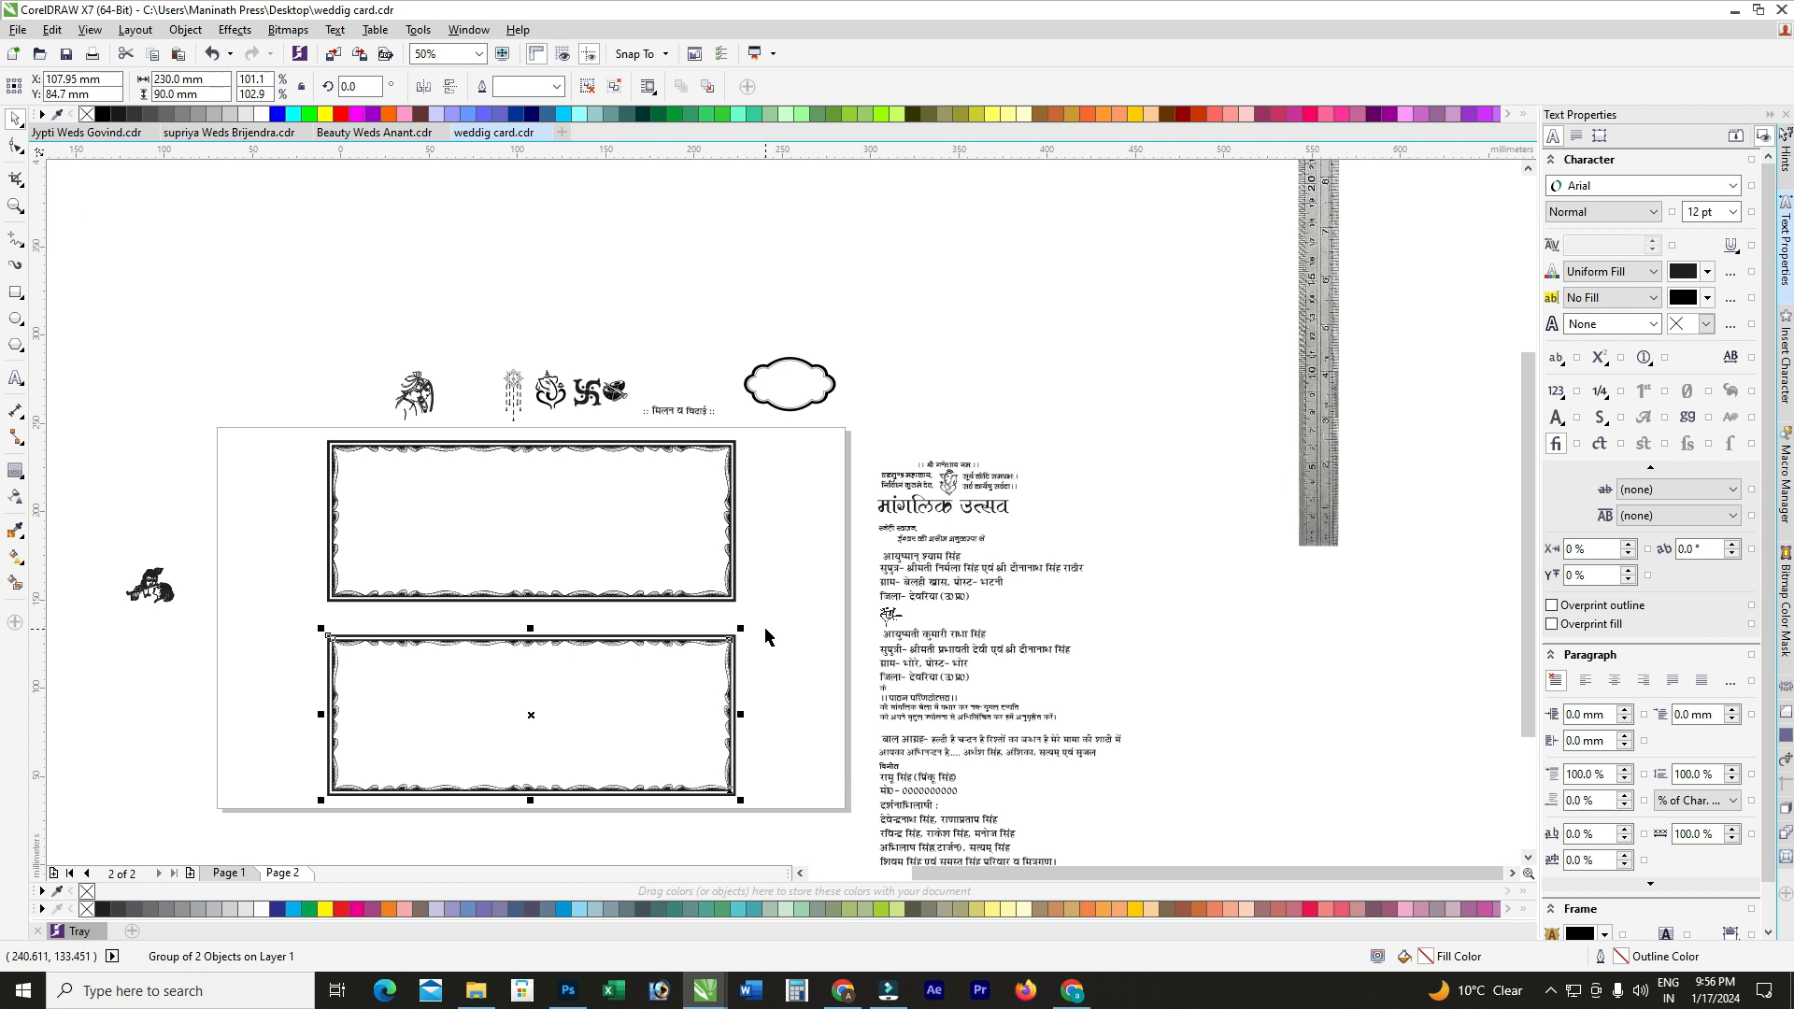
pyautogui.click(758, 631)
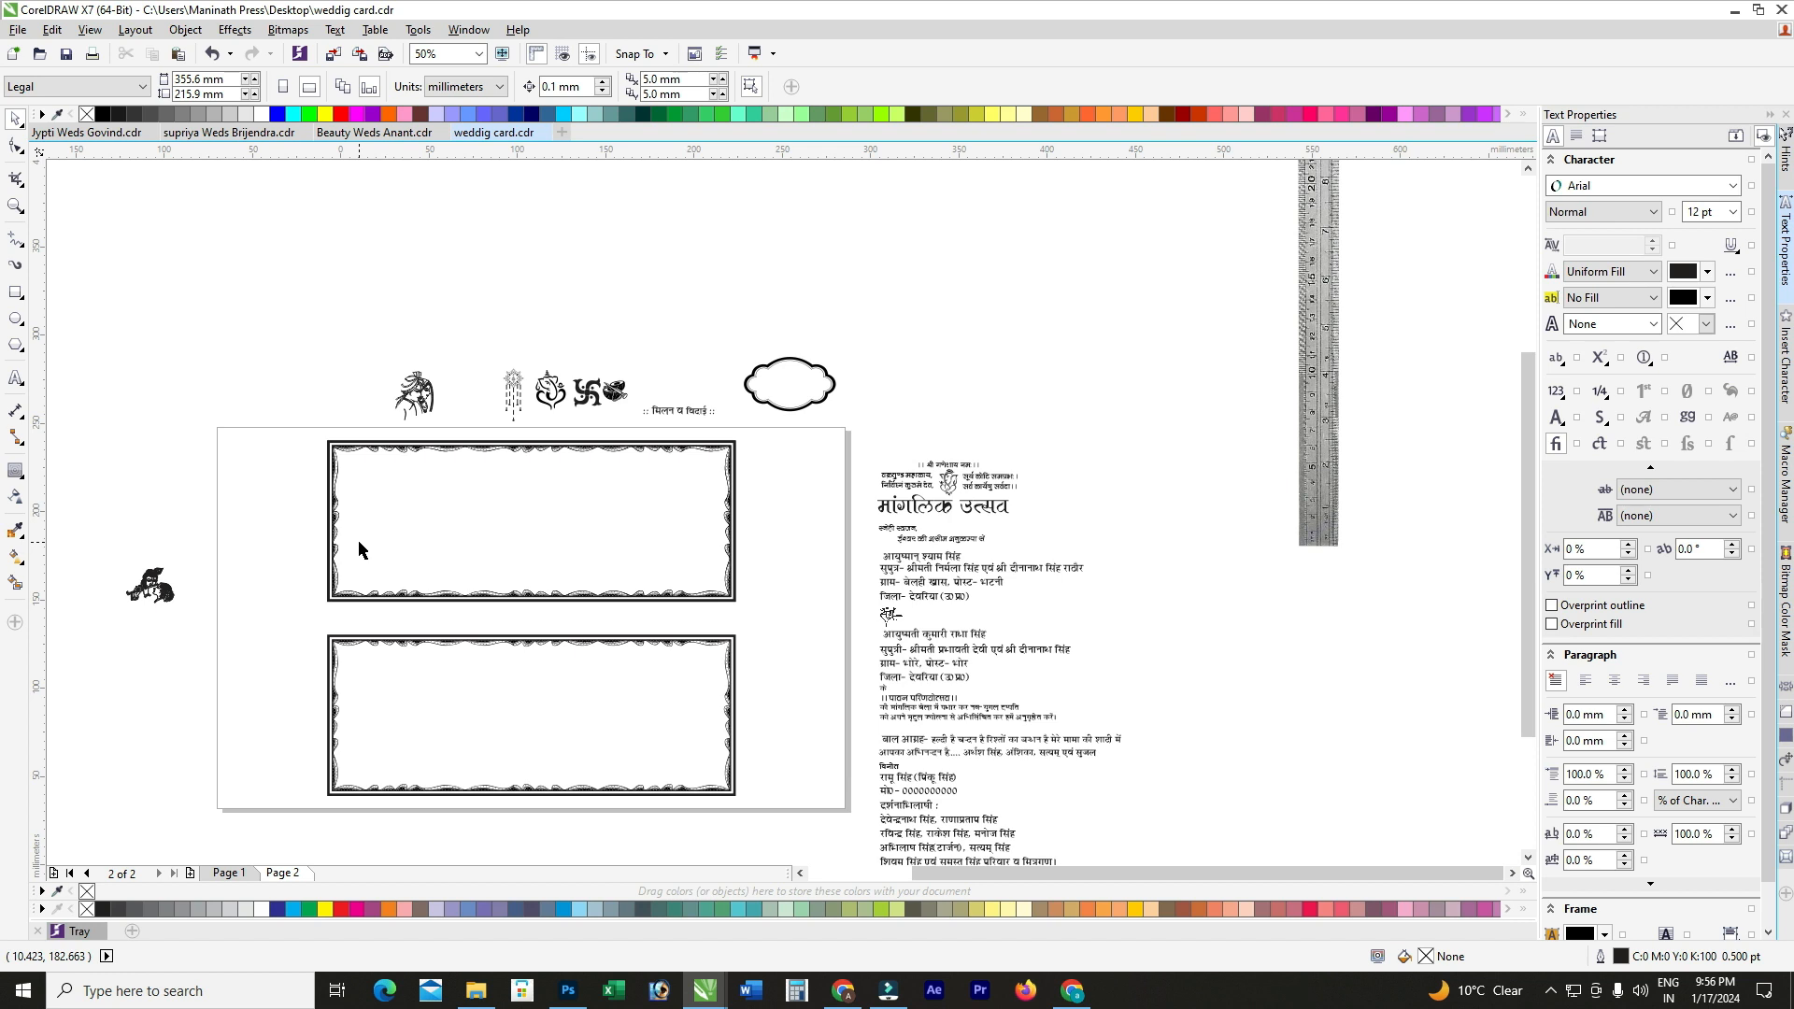
# Step: Move the Ganesh mantra heading block from beside the page into the top panel
pyautogui.scroll(2, 692, 506)
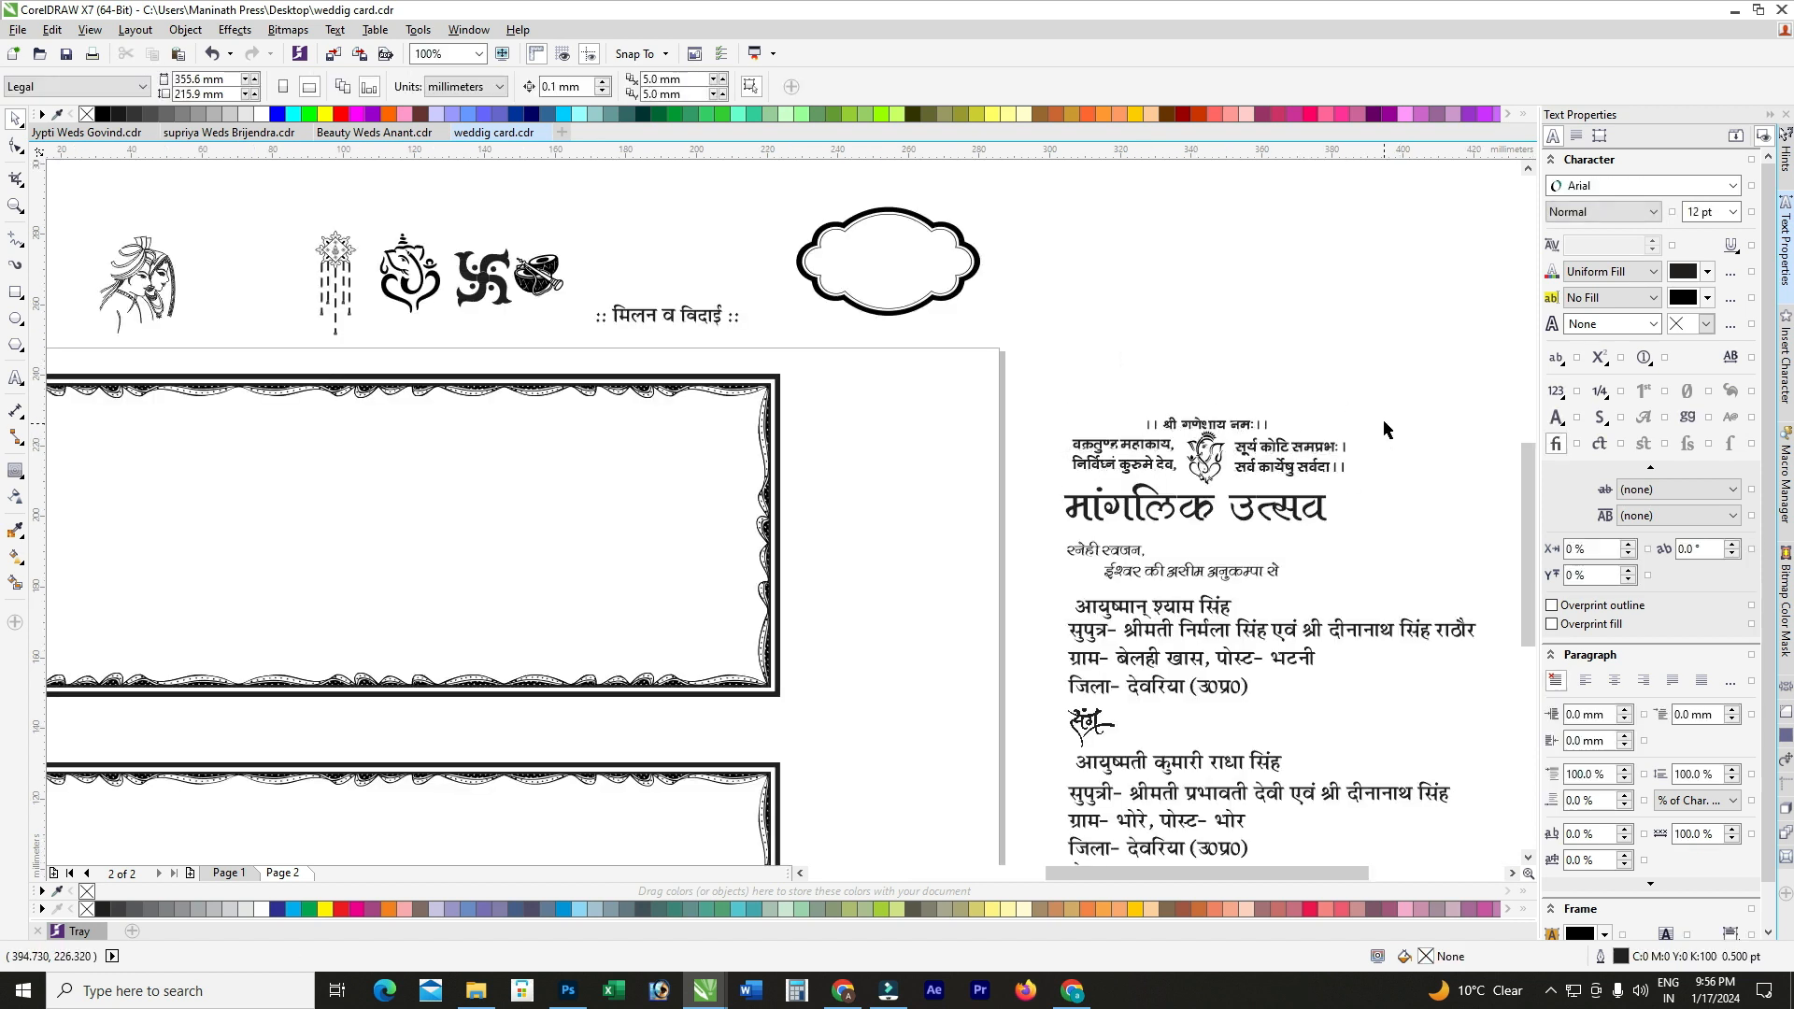
pyautogui.scroll(-2, 872, 421)
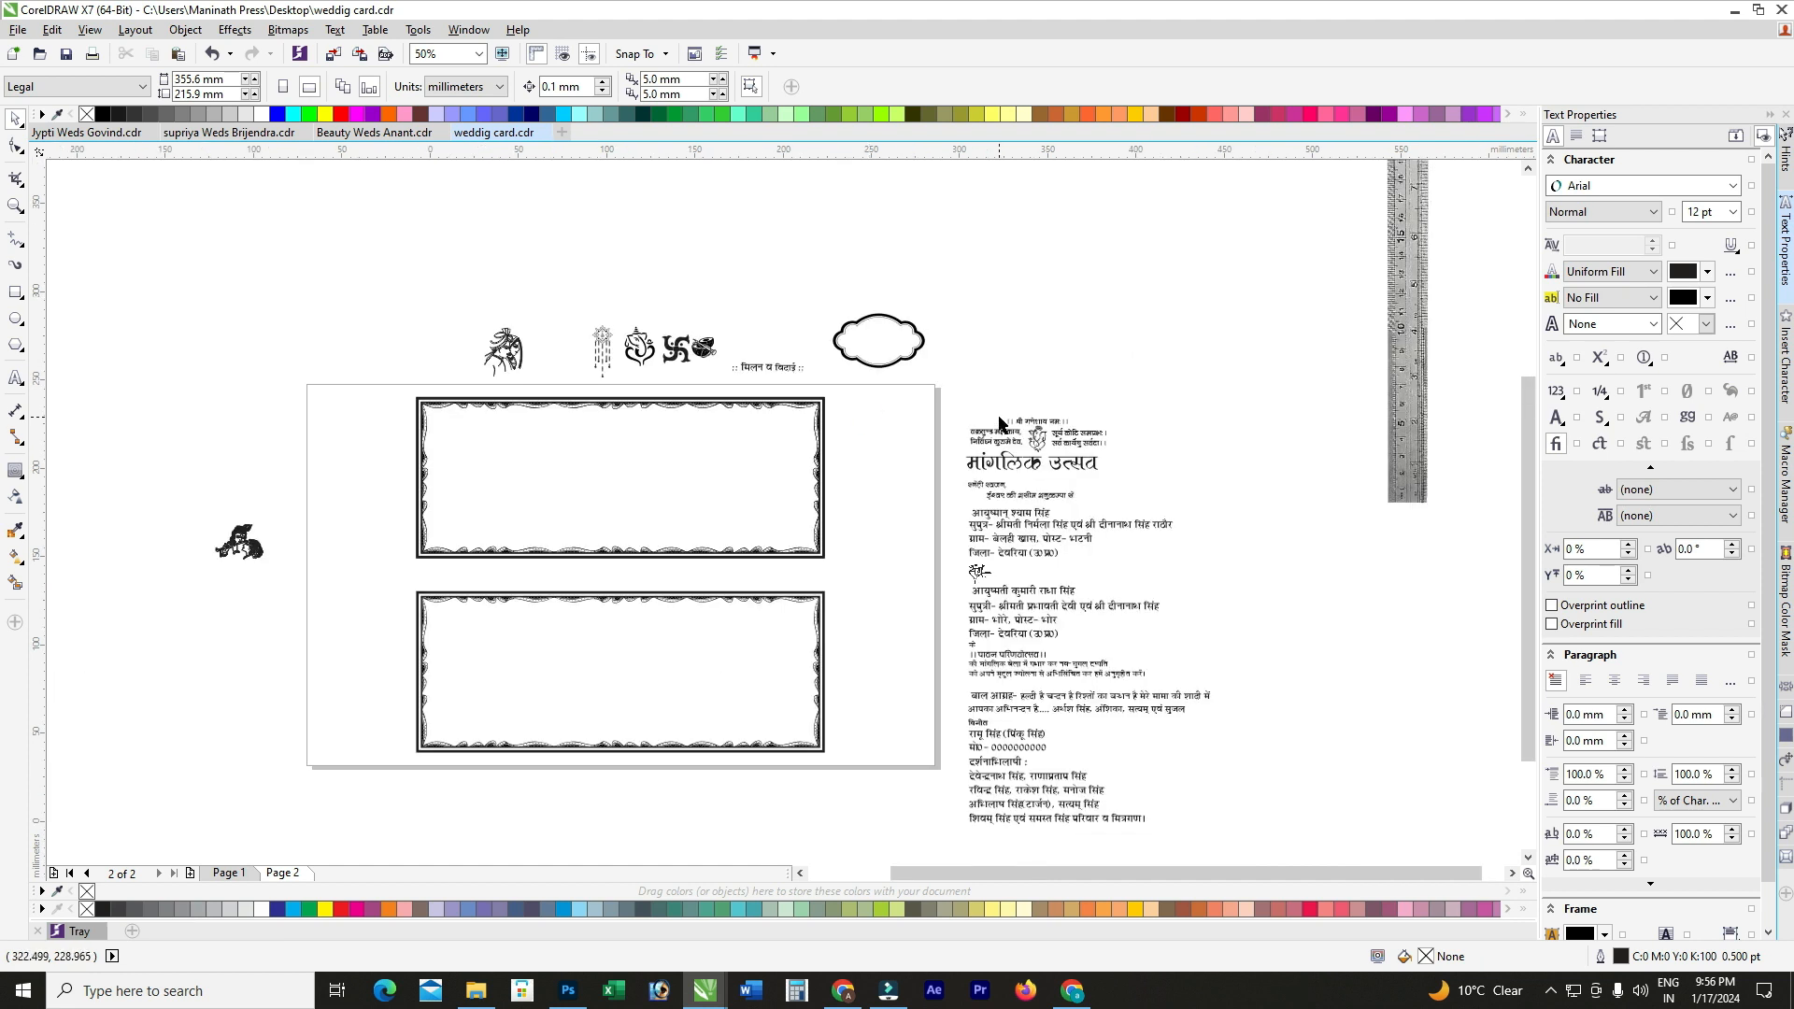
pyautogui.scroll(2, 1054, 416)
pyautogui.moveTo(1064, 452); pyautogui.dragTo(829, 509)
pyautogui.scroll(-2, 1021, 472)
pyautogui.scroll(2, 1021, 472)
pyautogui.scroll(-2, 1021, 472)
pyautogui.scroll(4, 1018, 471)
pyautogui.scroll(-4, 1018, 471)
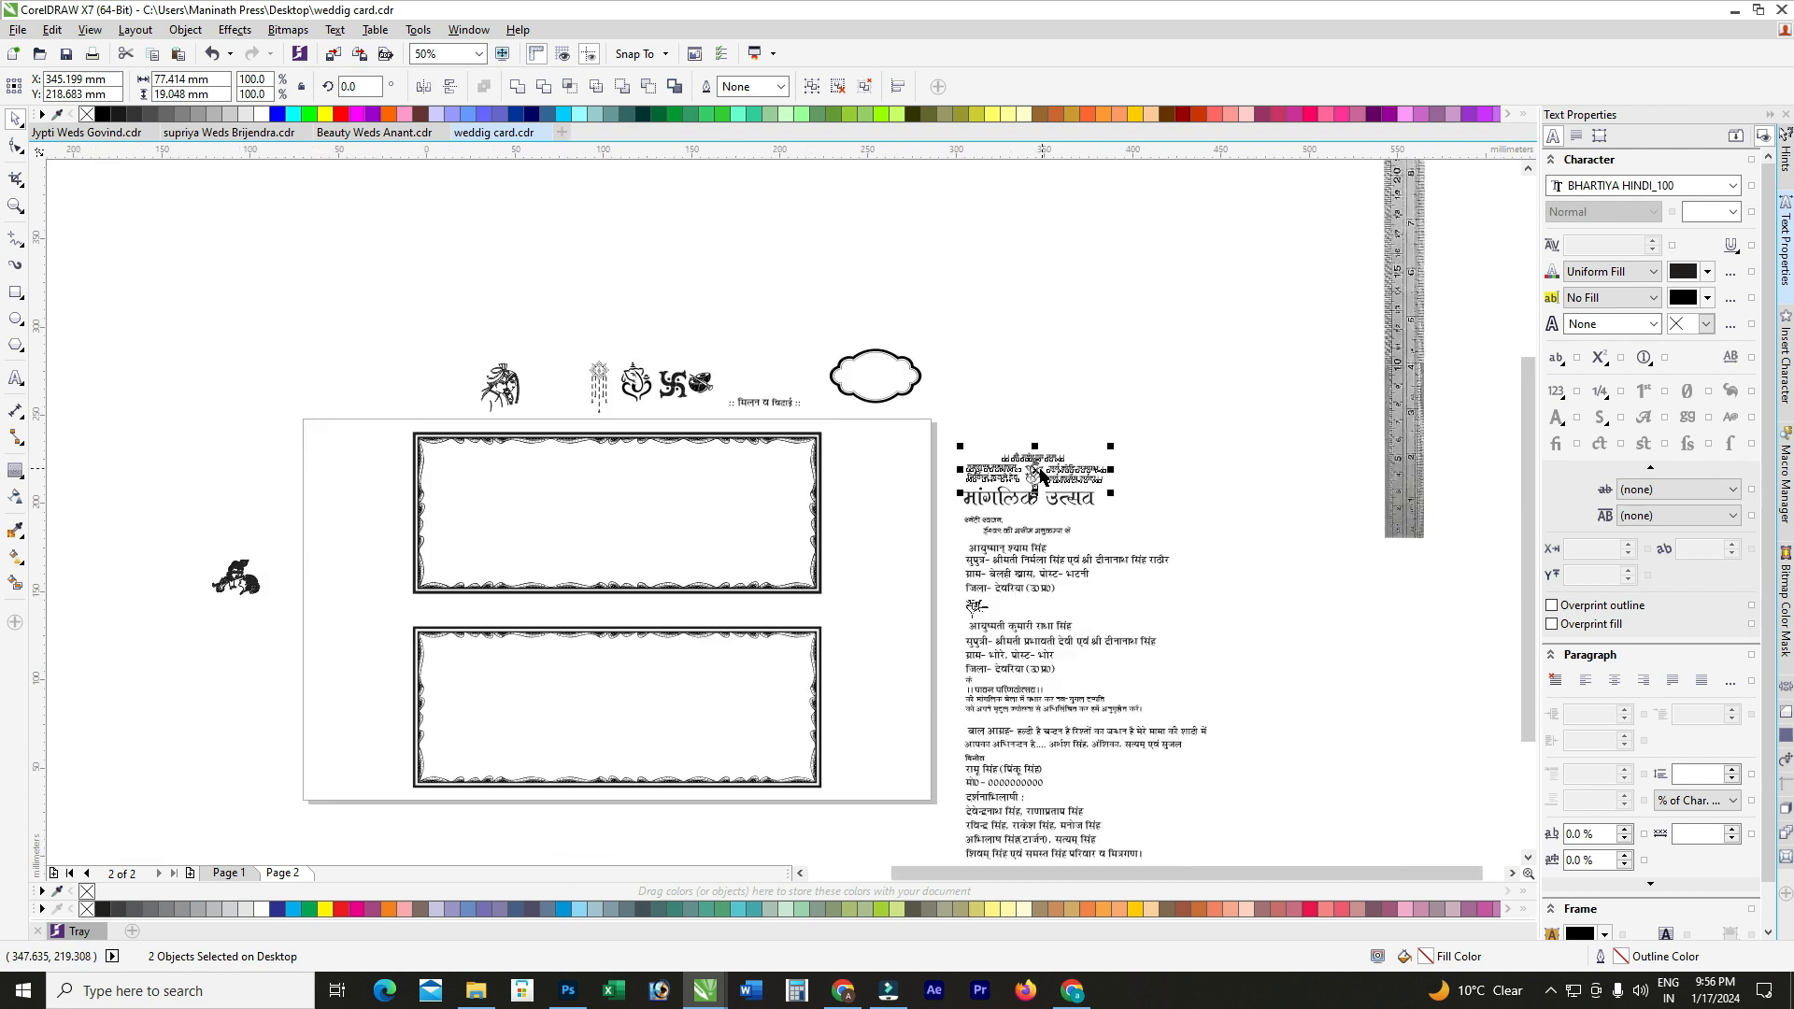
pyautogui.moveTo(1028, 472); pyautogui.dragTo(610, 476)
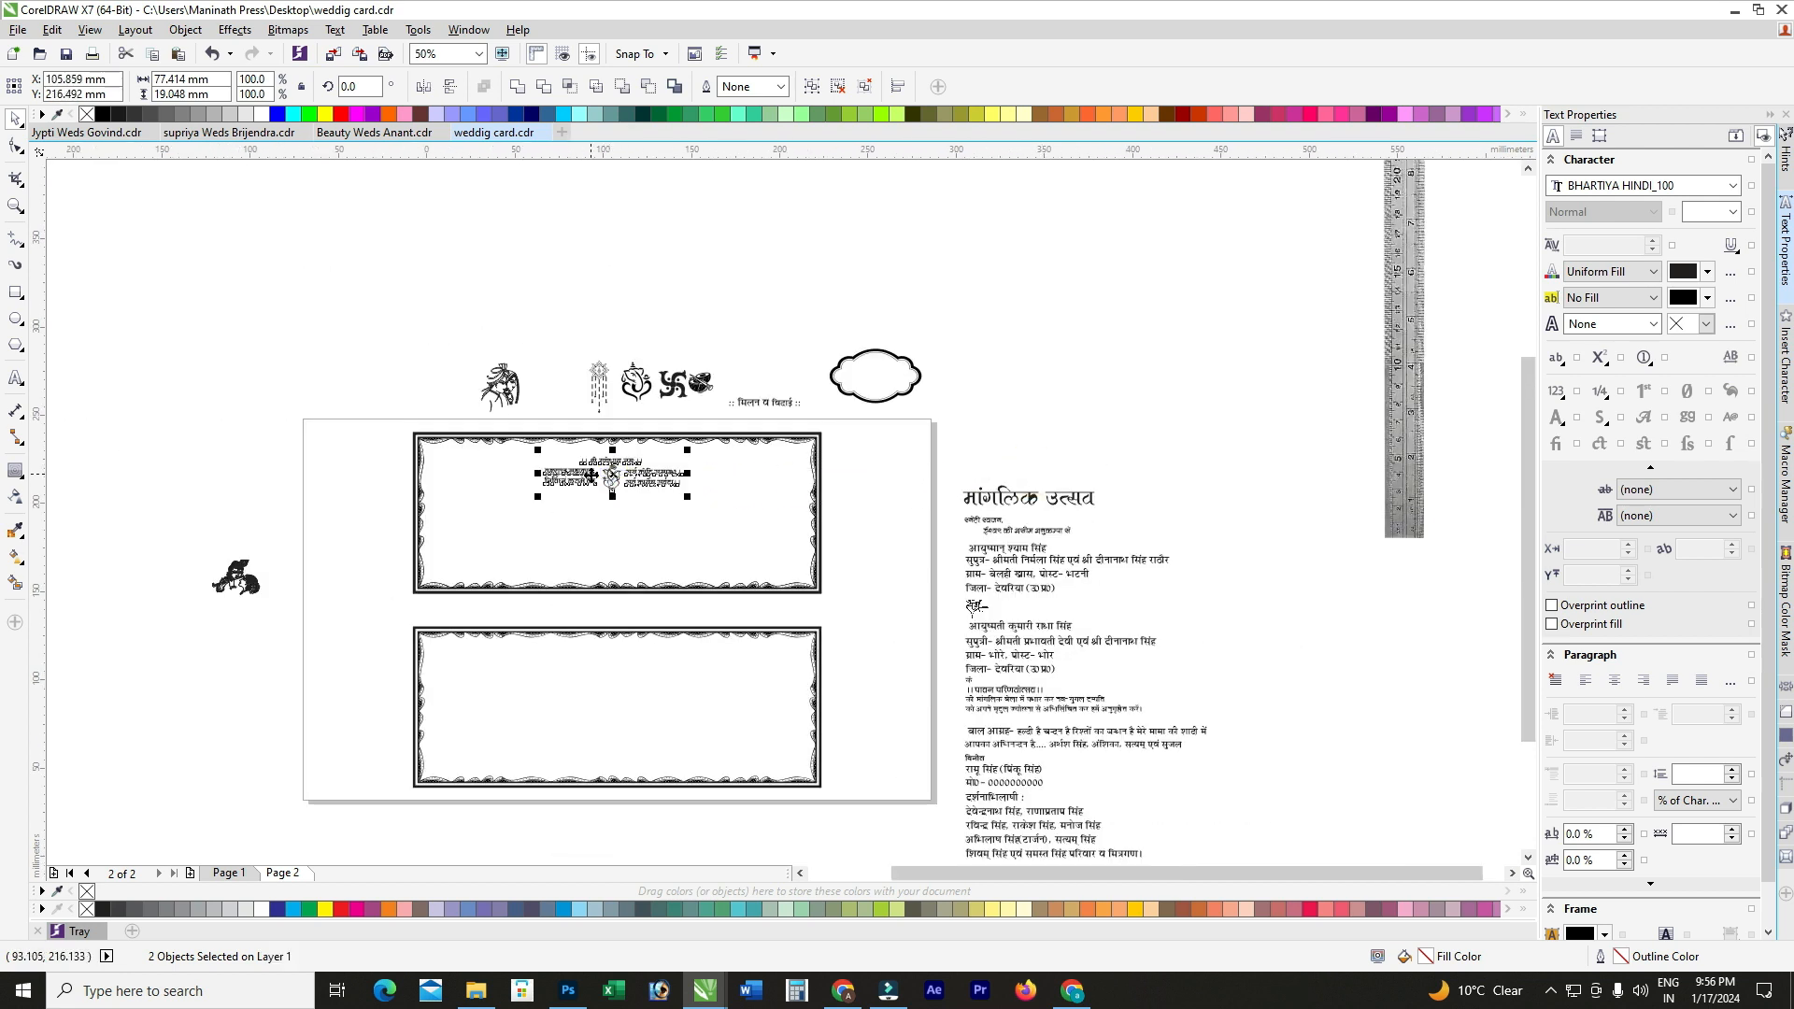
# Step: Group the mantra text with the Ganesh picture and raise the block slightly
pyautogui.scroll(2, 610, 476)
pyautogui.hotkey('ctrl', 'g')
pyautogui.scroll(2, 636, 473)
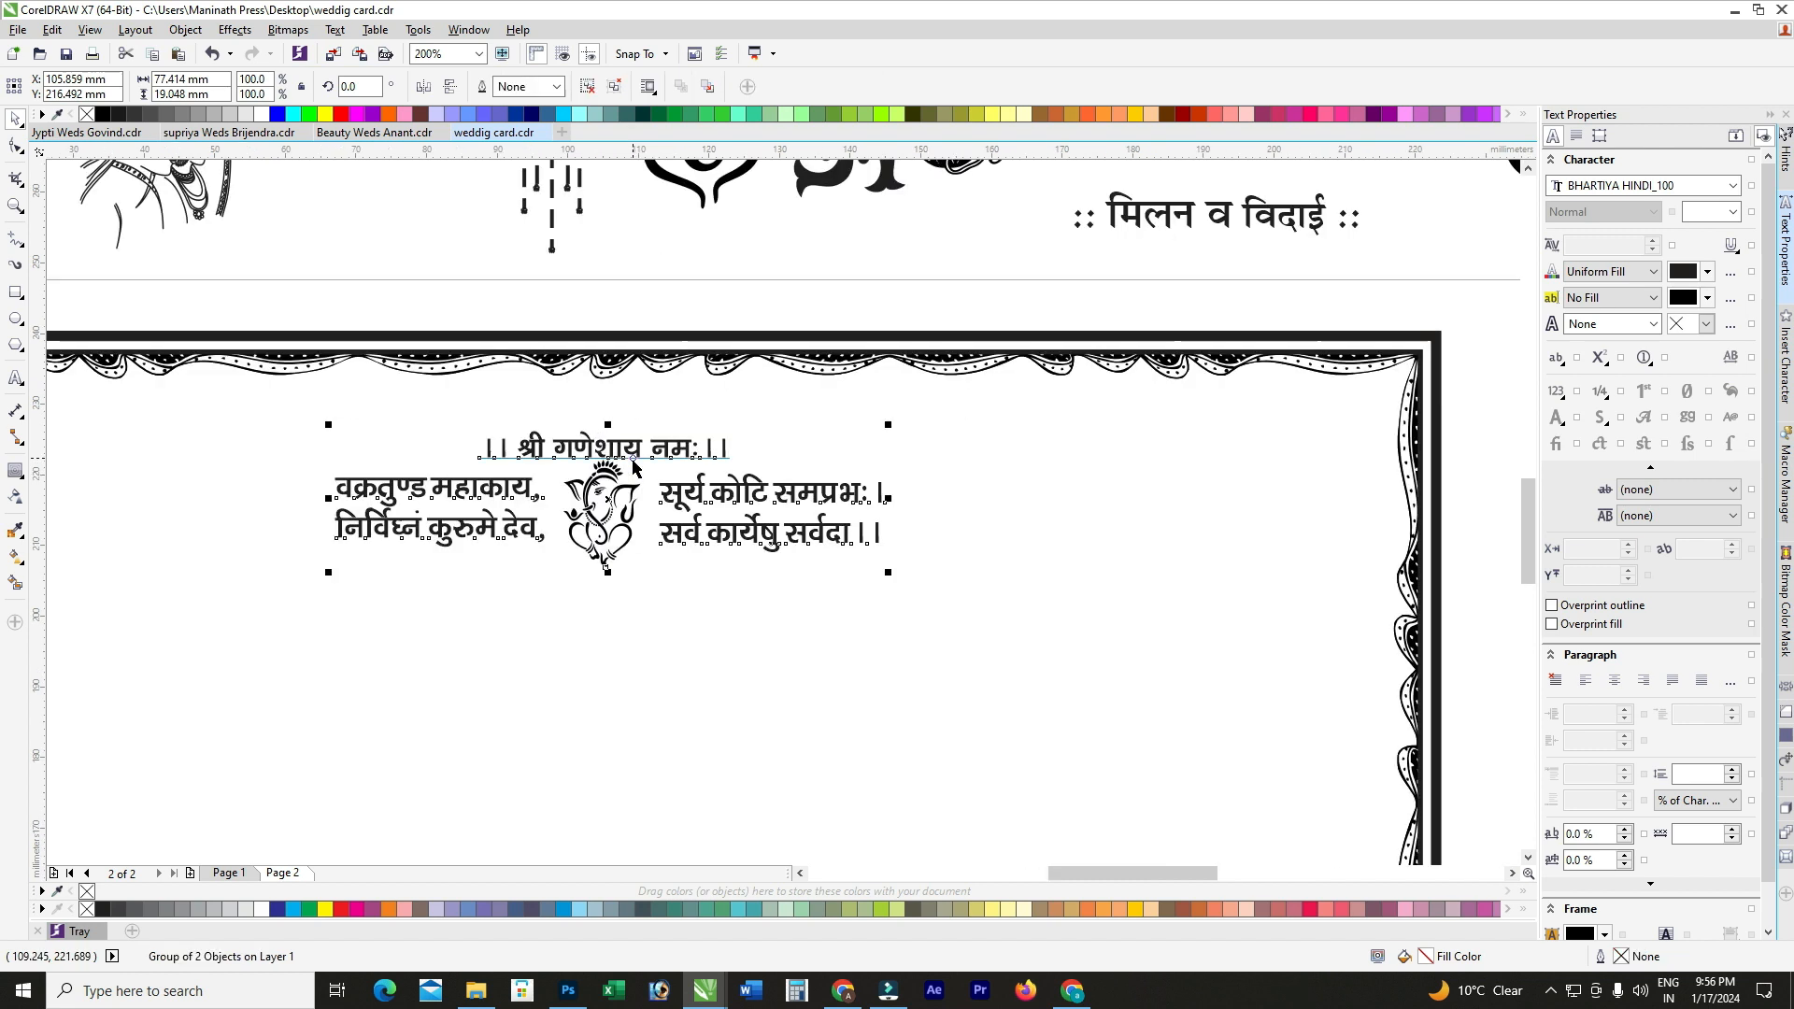
pyautogui.moveTo(626, 449); pyautogui.dragTo(626, 422)
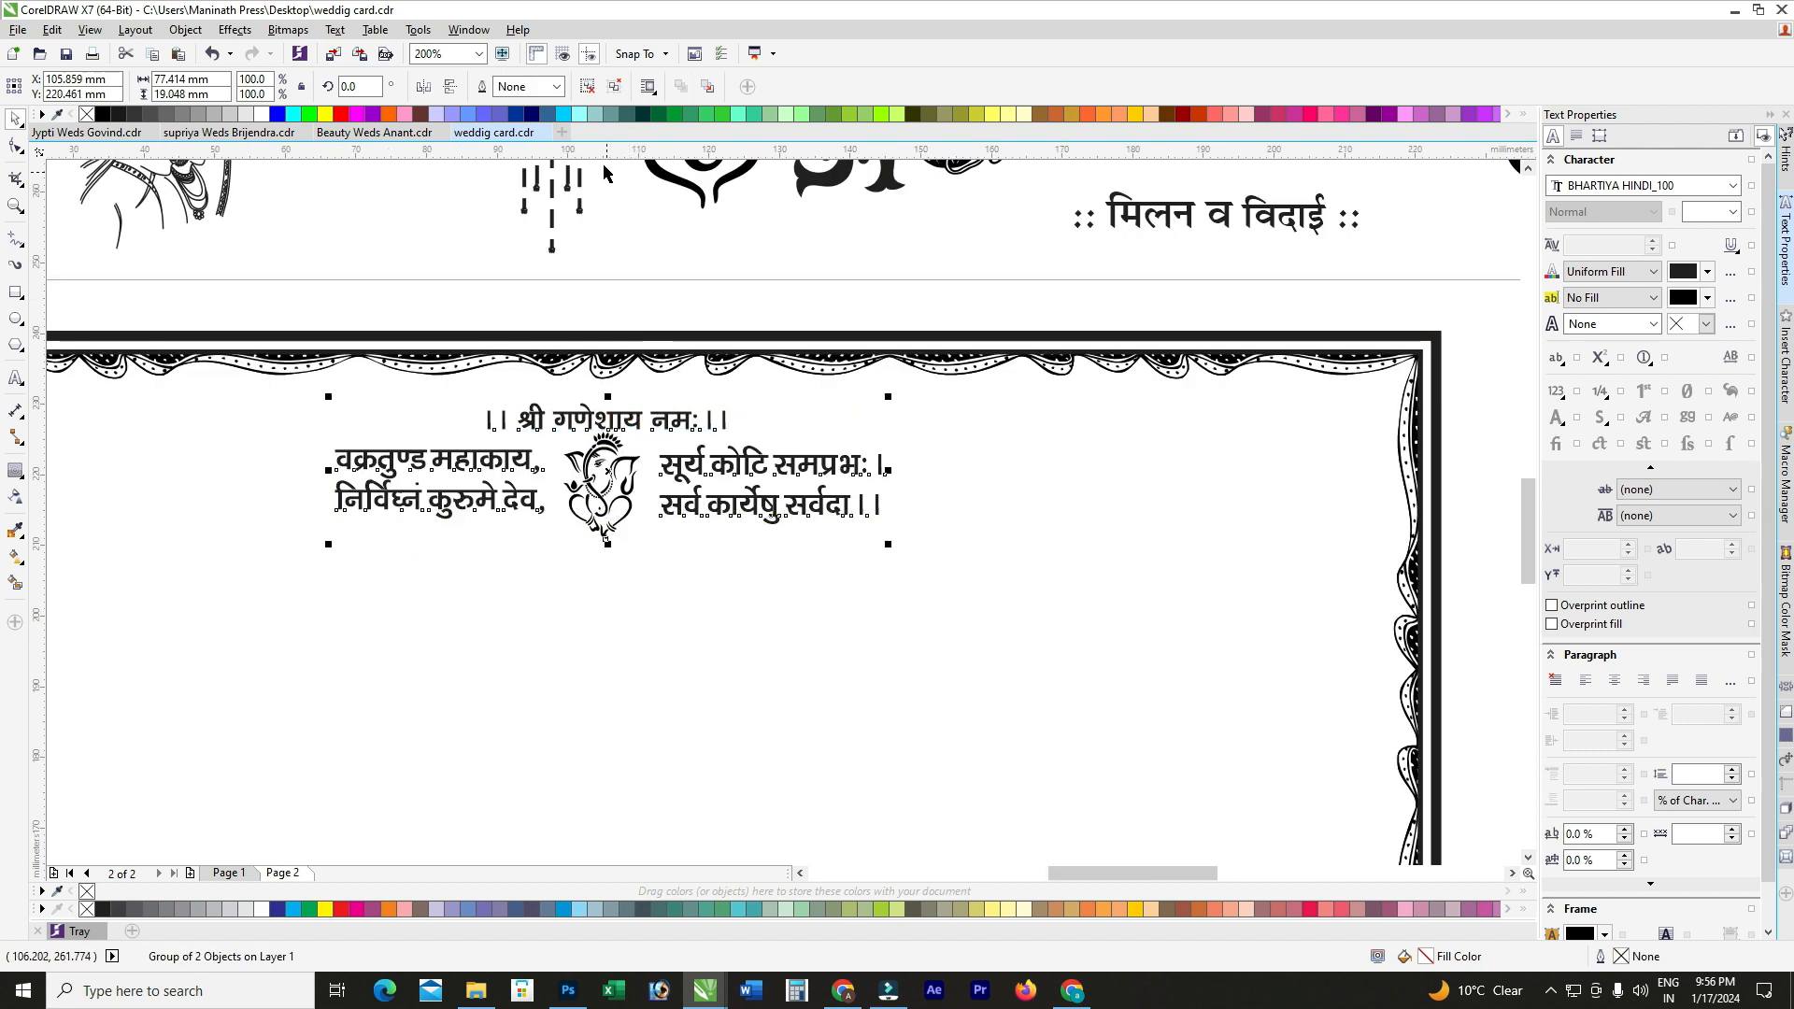
# Step: Ungroup the block and nudge the श्री गणेशाय नमः line into position
pyautogui.click(587, 88)
pyautogui.click(630, 417)
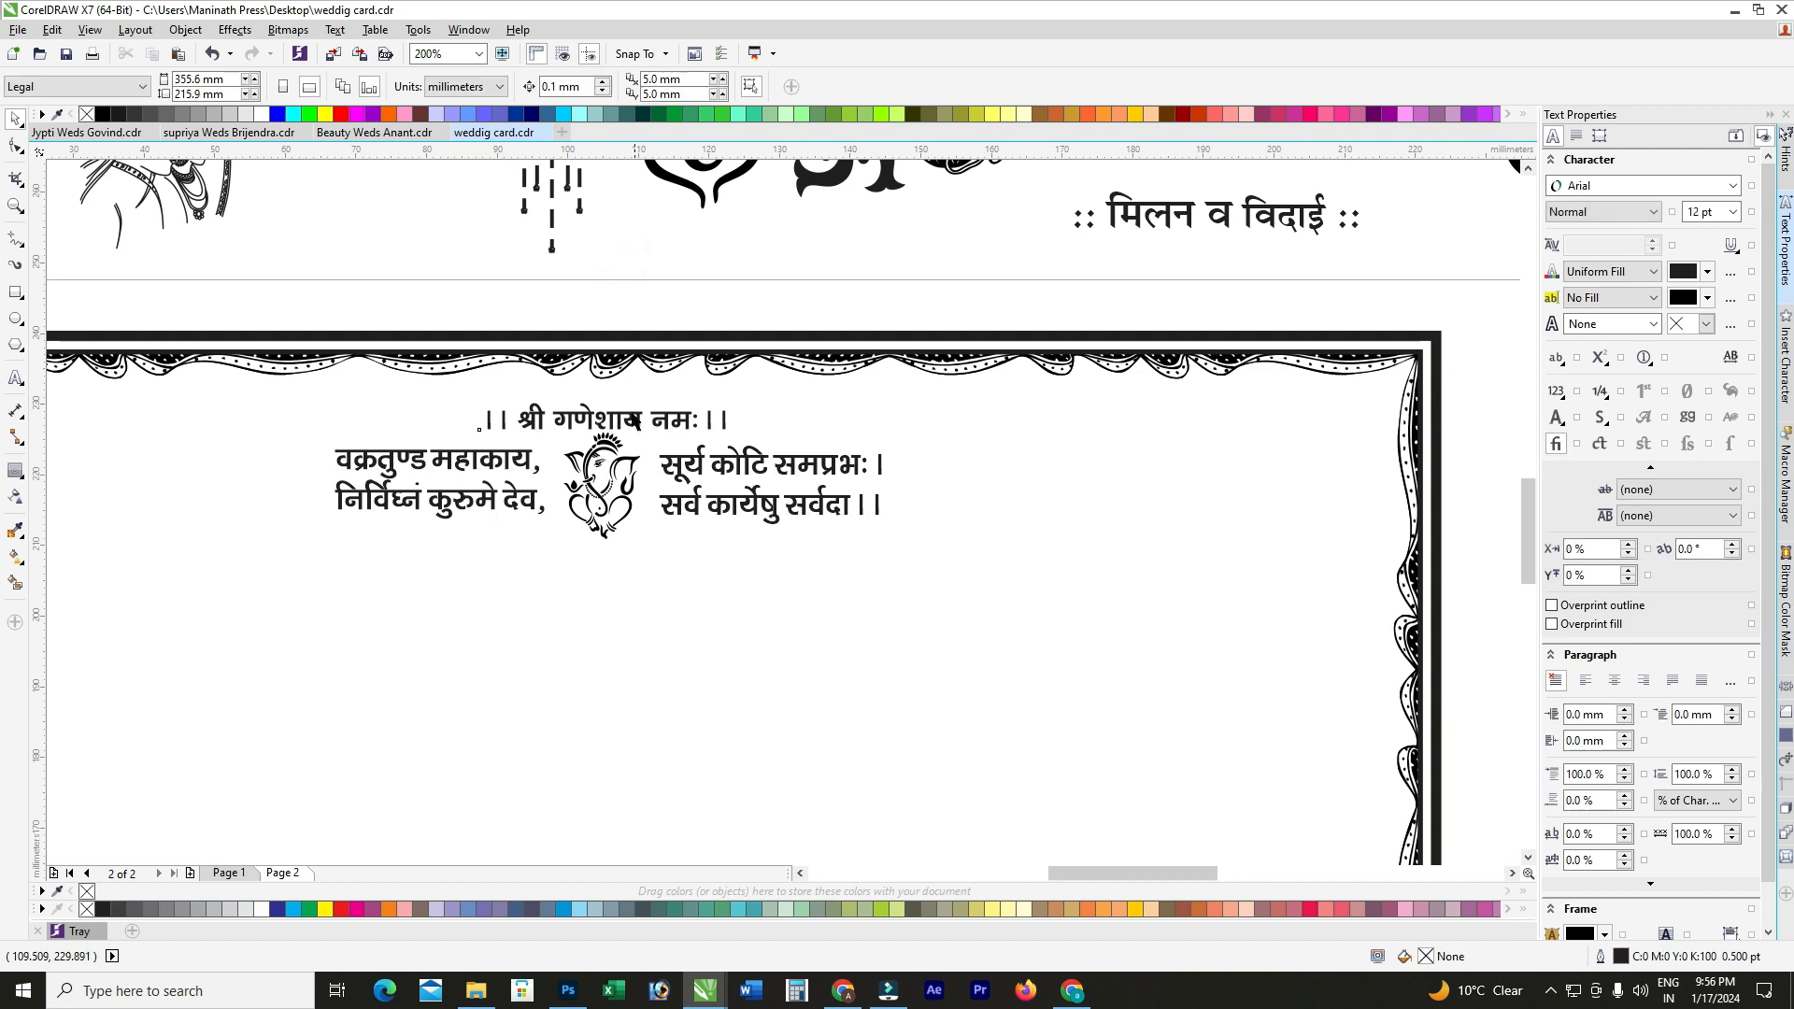
pyautogui.scroll(1, 631, 417)
pyautogui.press('Up')
pyautogui.press('Up')
pyautogui.press('Up')
pyautogui.press('Up')
pyautogui.press('Up')
pyautogui.press('Up')
pyautogui.press('Up')
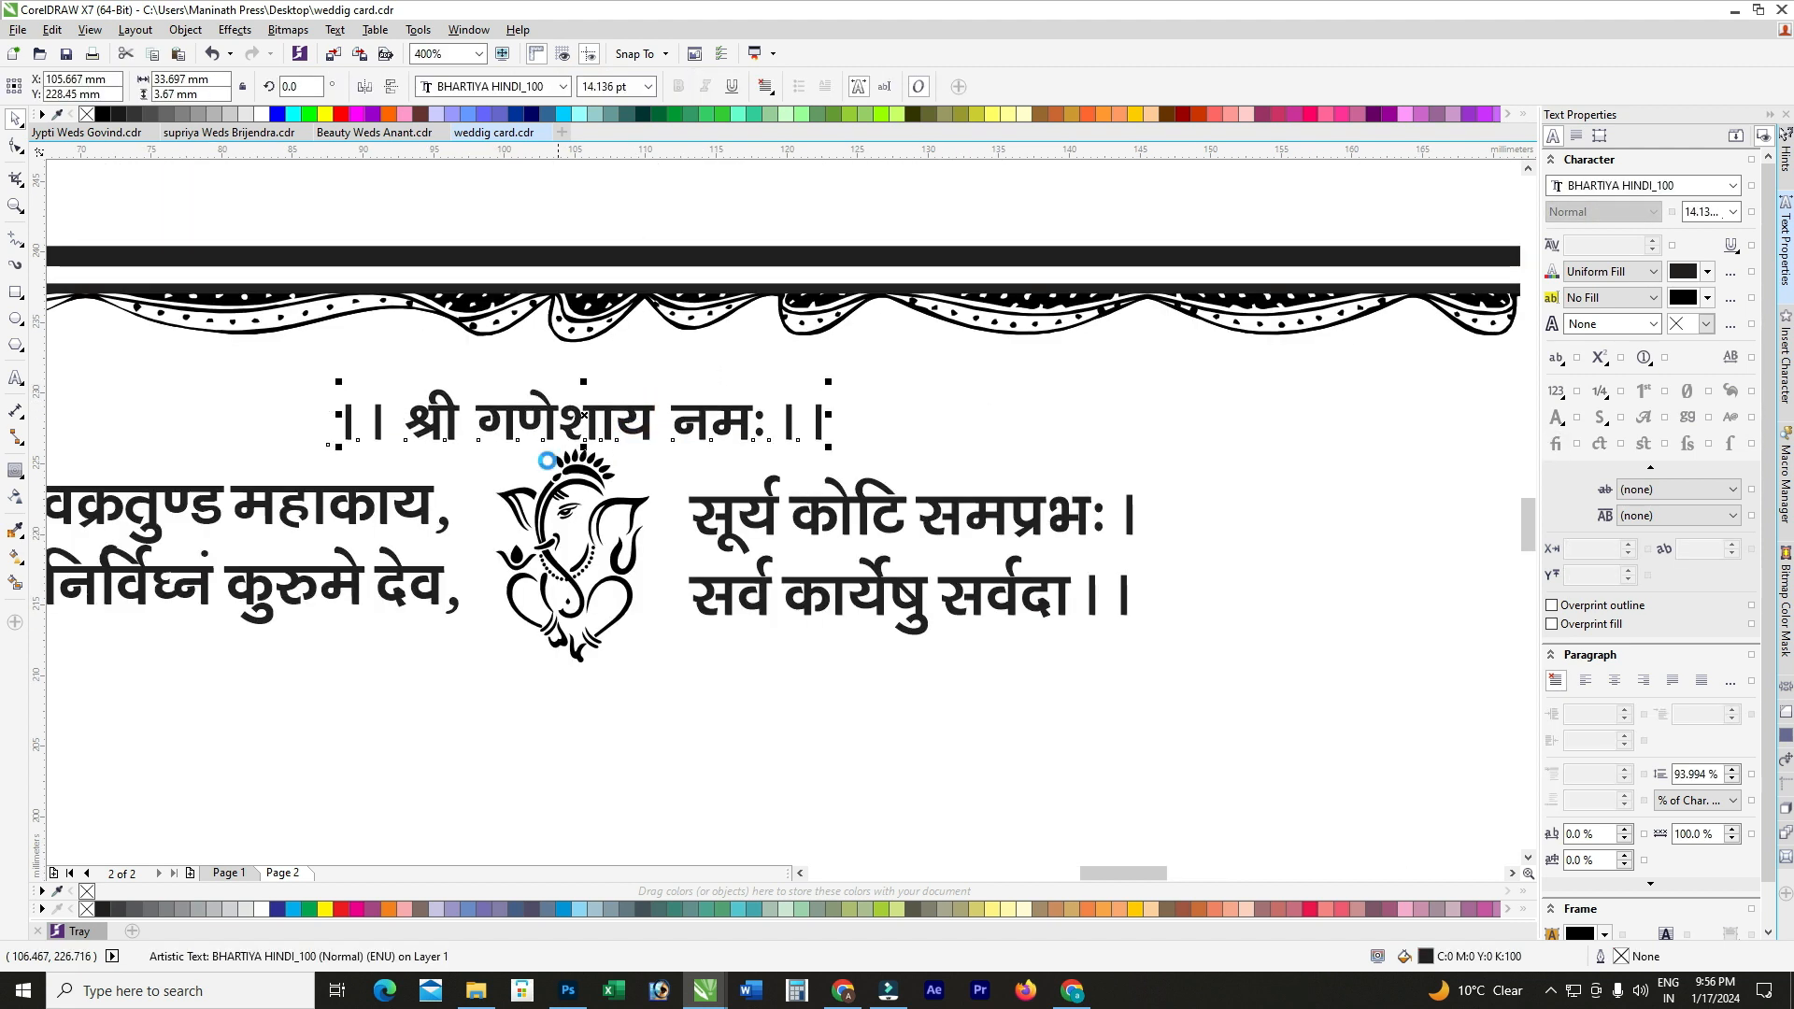
pyautogui.press('Down')
pyautogui.scroll(-1, 546, 472)
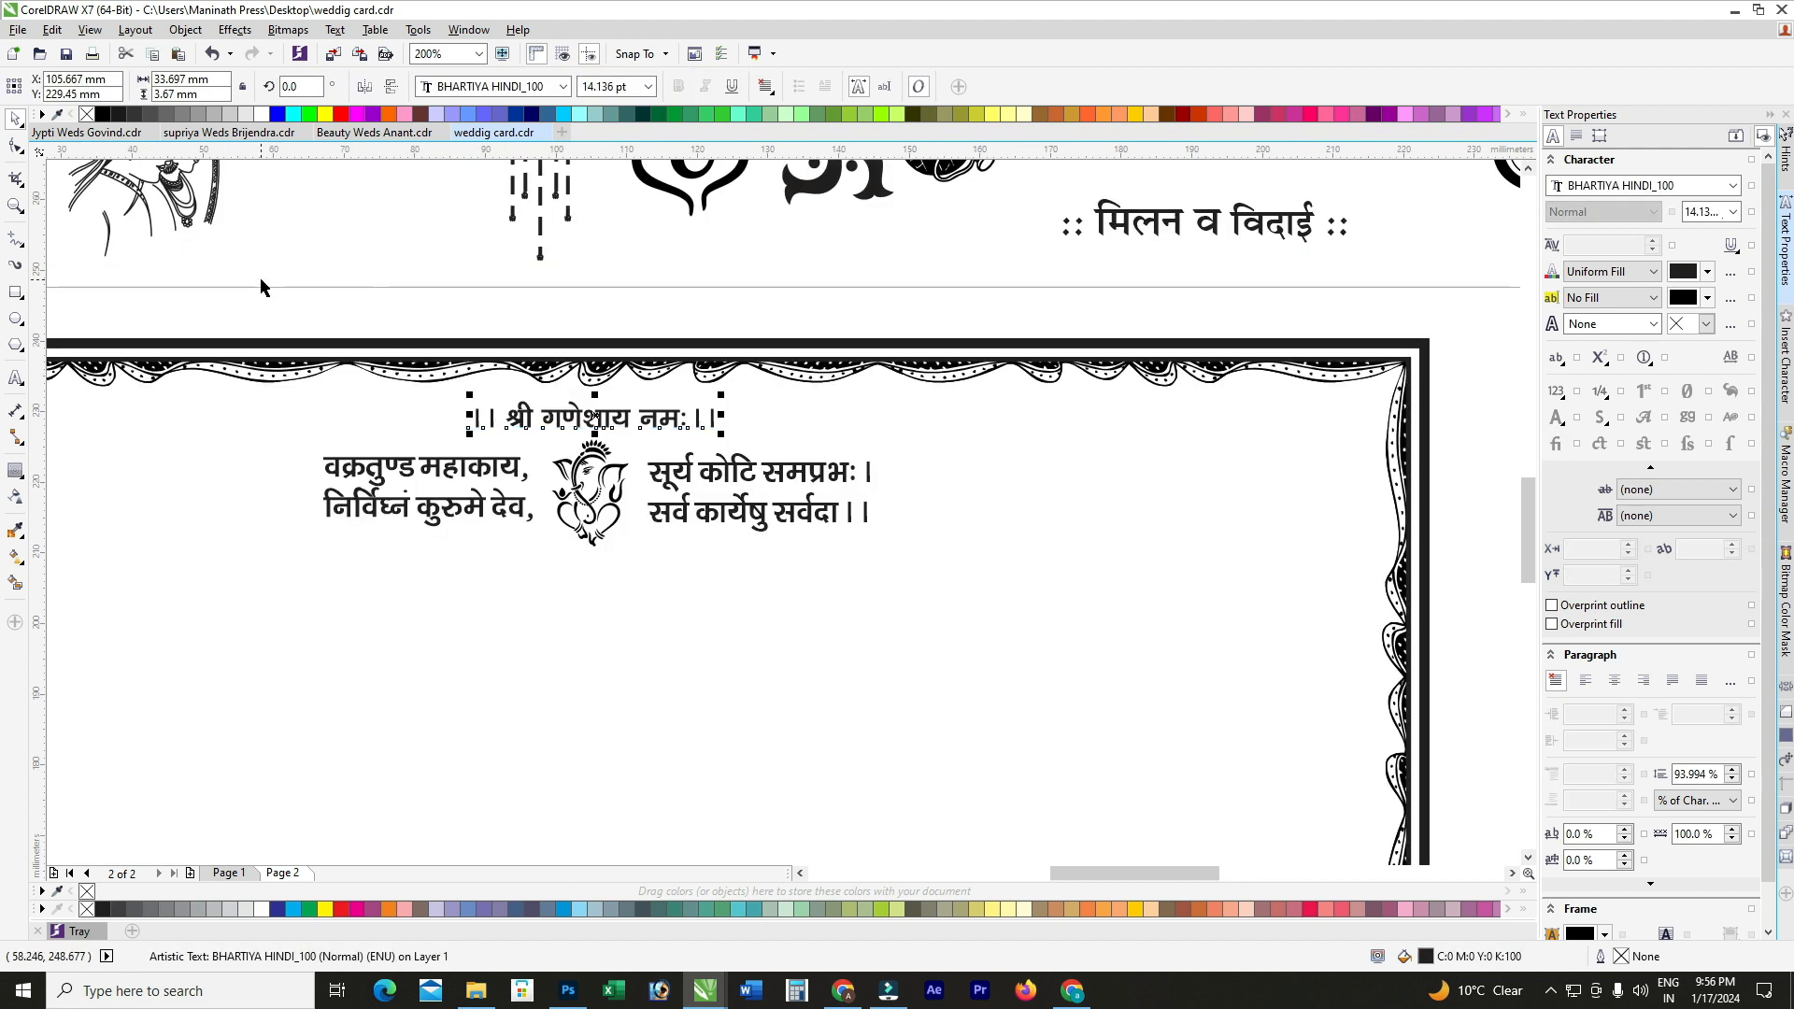
# Step: Regroup the heading, mantra and Ganesh picture, then centre the block horizontally on the panel
pyautogui.moveTo(266, 273); pyautogui.dragTo(821, 564)
pyautogui.hotkey('ctrl', 'g')
pyautogui.keyDown('shift'); pyautogui.click(687, 592); pyautogui.keyUp('shift')
pyautogui.press('c')
pyautogui.click(656, 276)
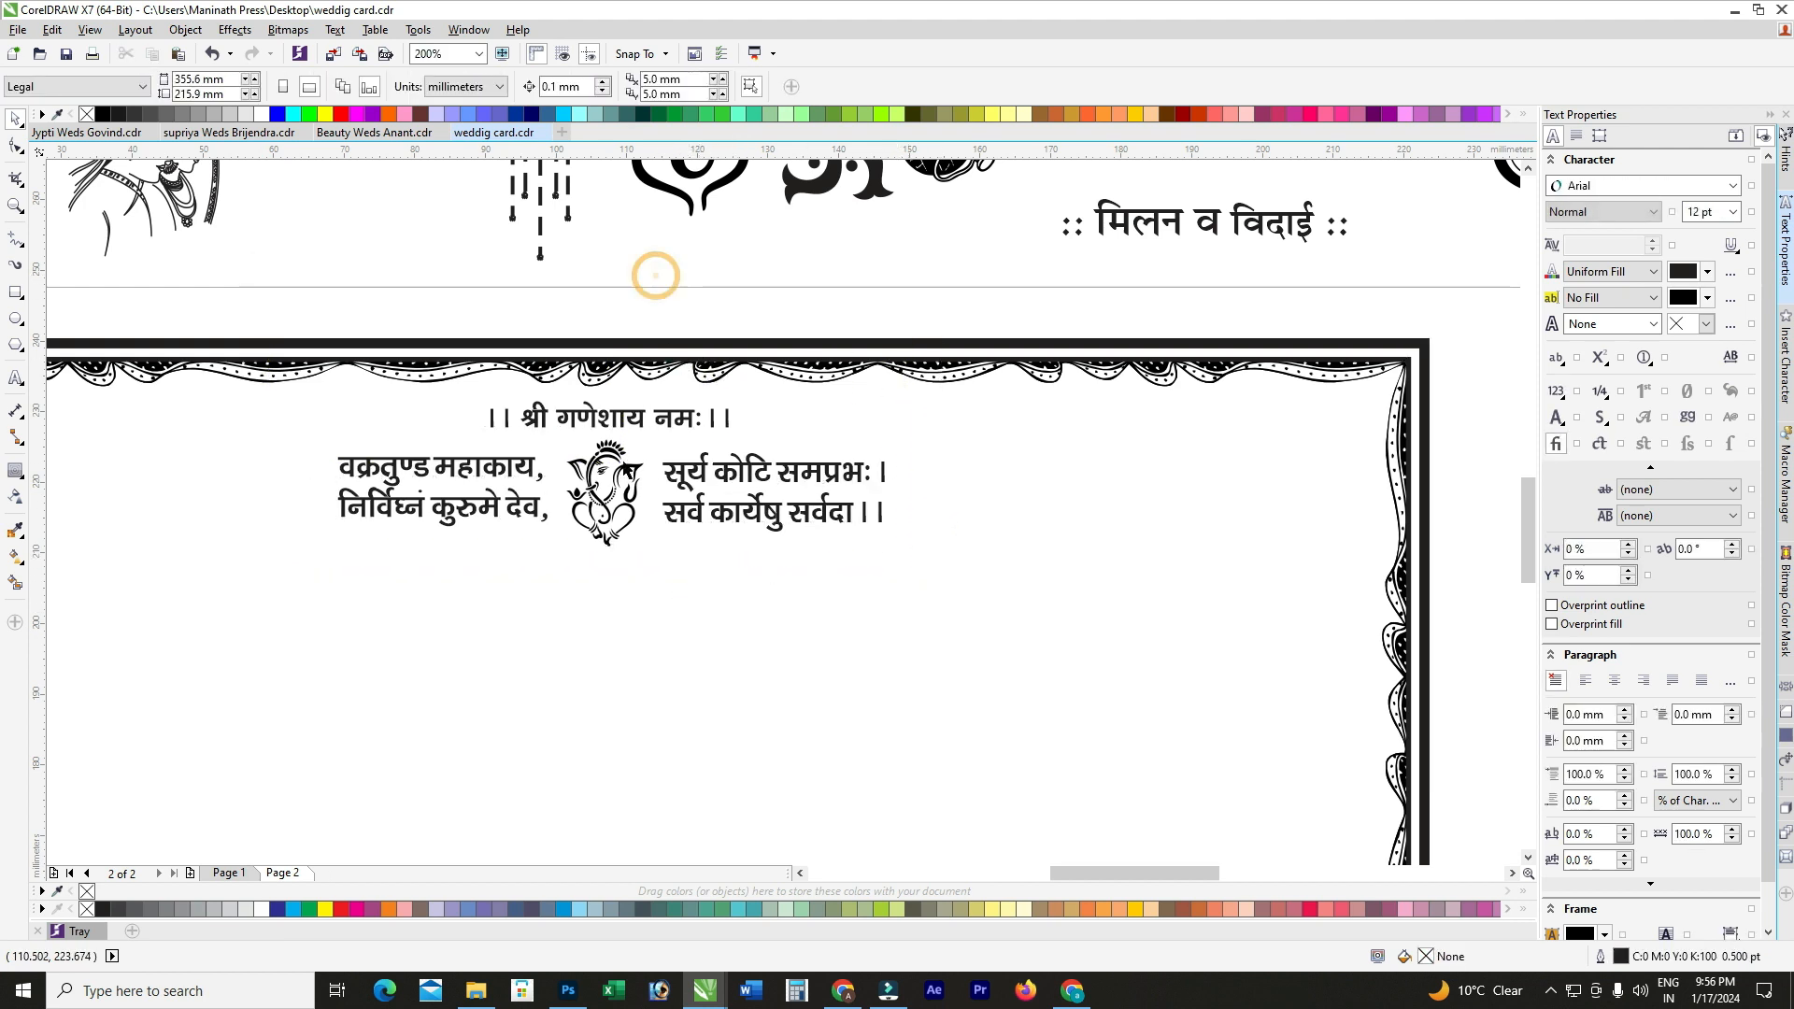
# Step: Move the Ganesha symbol into the card's top-left corner
pyautogui.scroll(-1, 640, 481)
pyautogui.scroll(1, 640, 481)
pyautogui.click(621, 478)
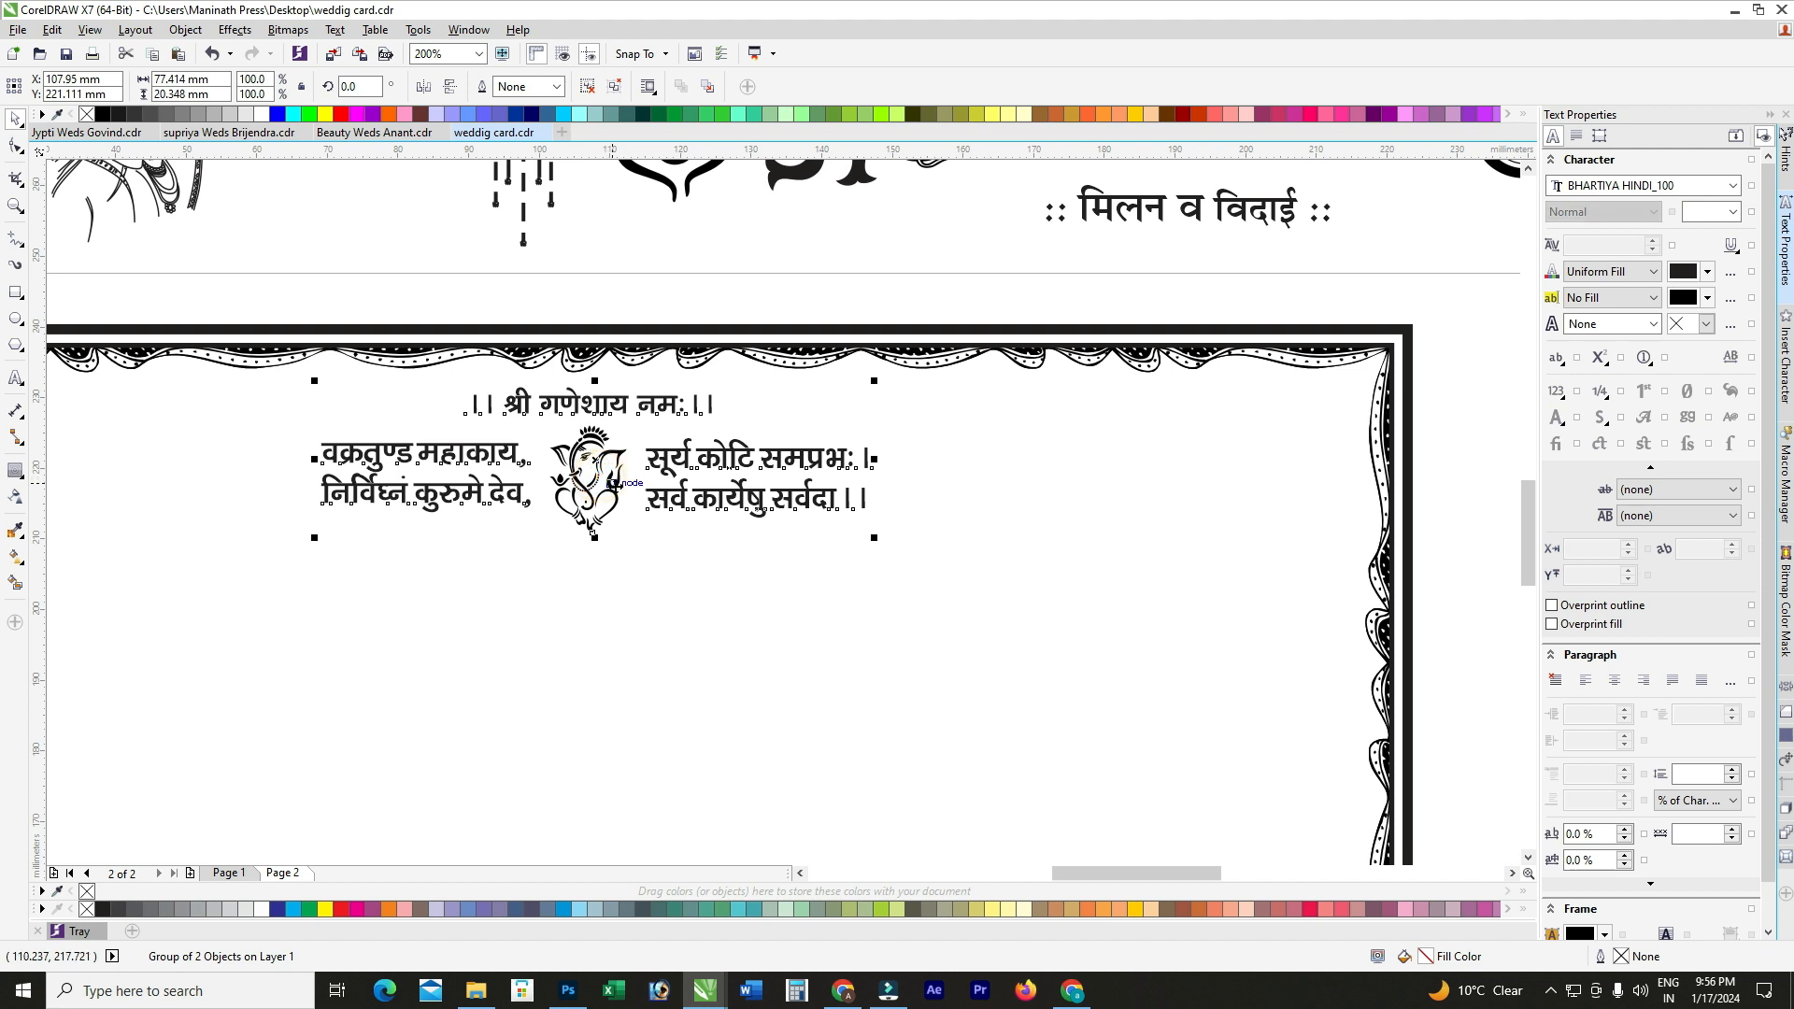
pyautogui.scroll(-1, 883, 383)
pyautogui.scroll(1, 782, 352)
pyautogui.moveTo(754, 313); pyautogui.dragTo(401, 527)
pyautogui.scroll(1, 379, 513)
# Step: Tilt the Ganesha symbol slightly in the top-left corner
pyautogui.scroll(1, 357, 437)
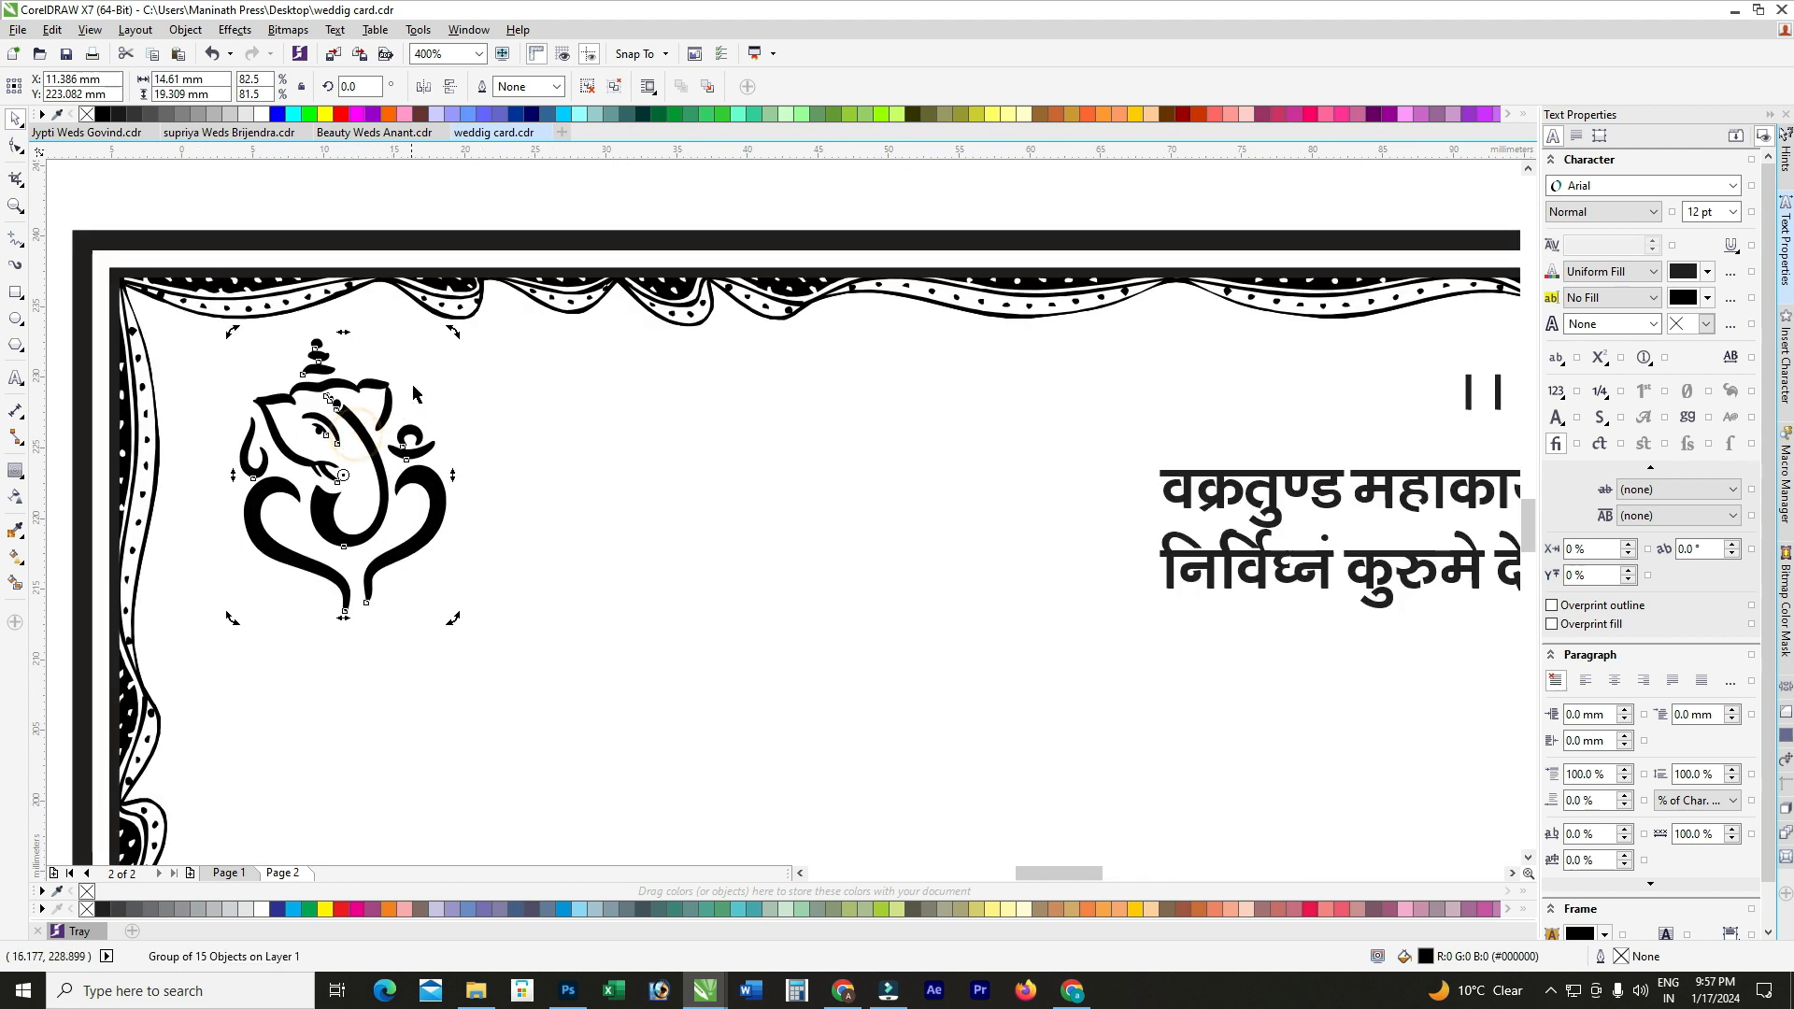
pyautogui.moveTo(449, 332); pyautogui.dragTo(472, 348)
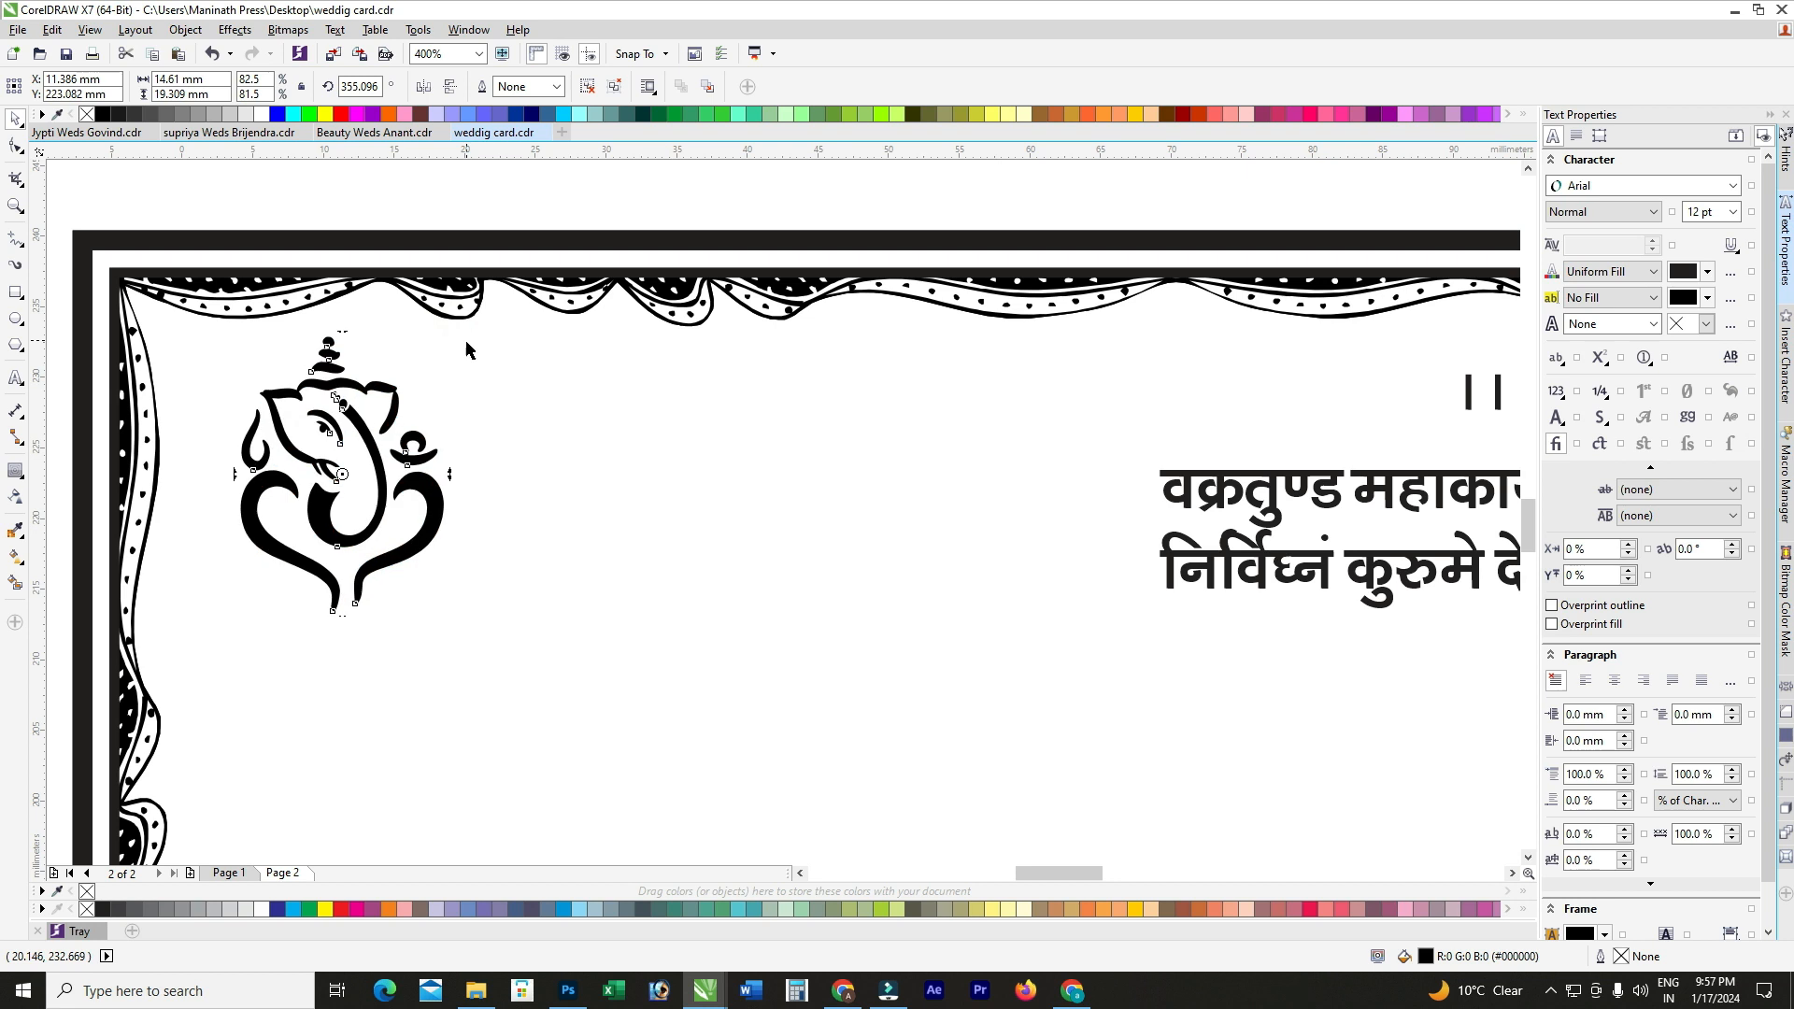
pyautogui.scroll(-1, 453, 586)
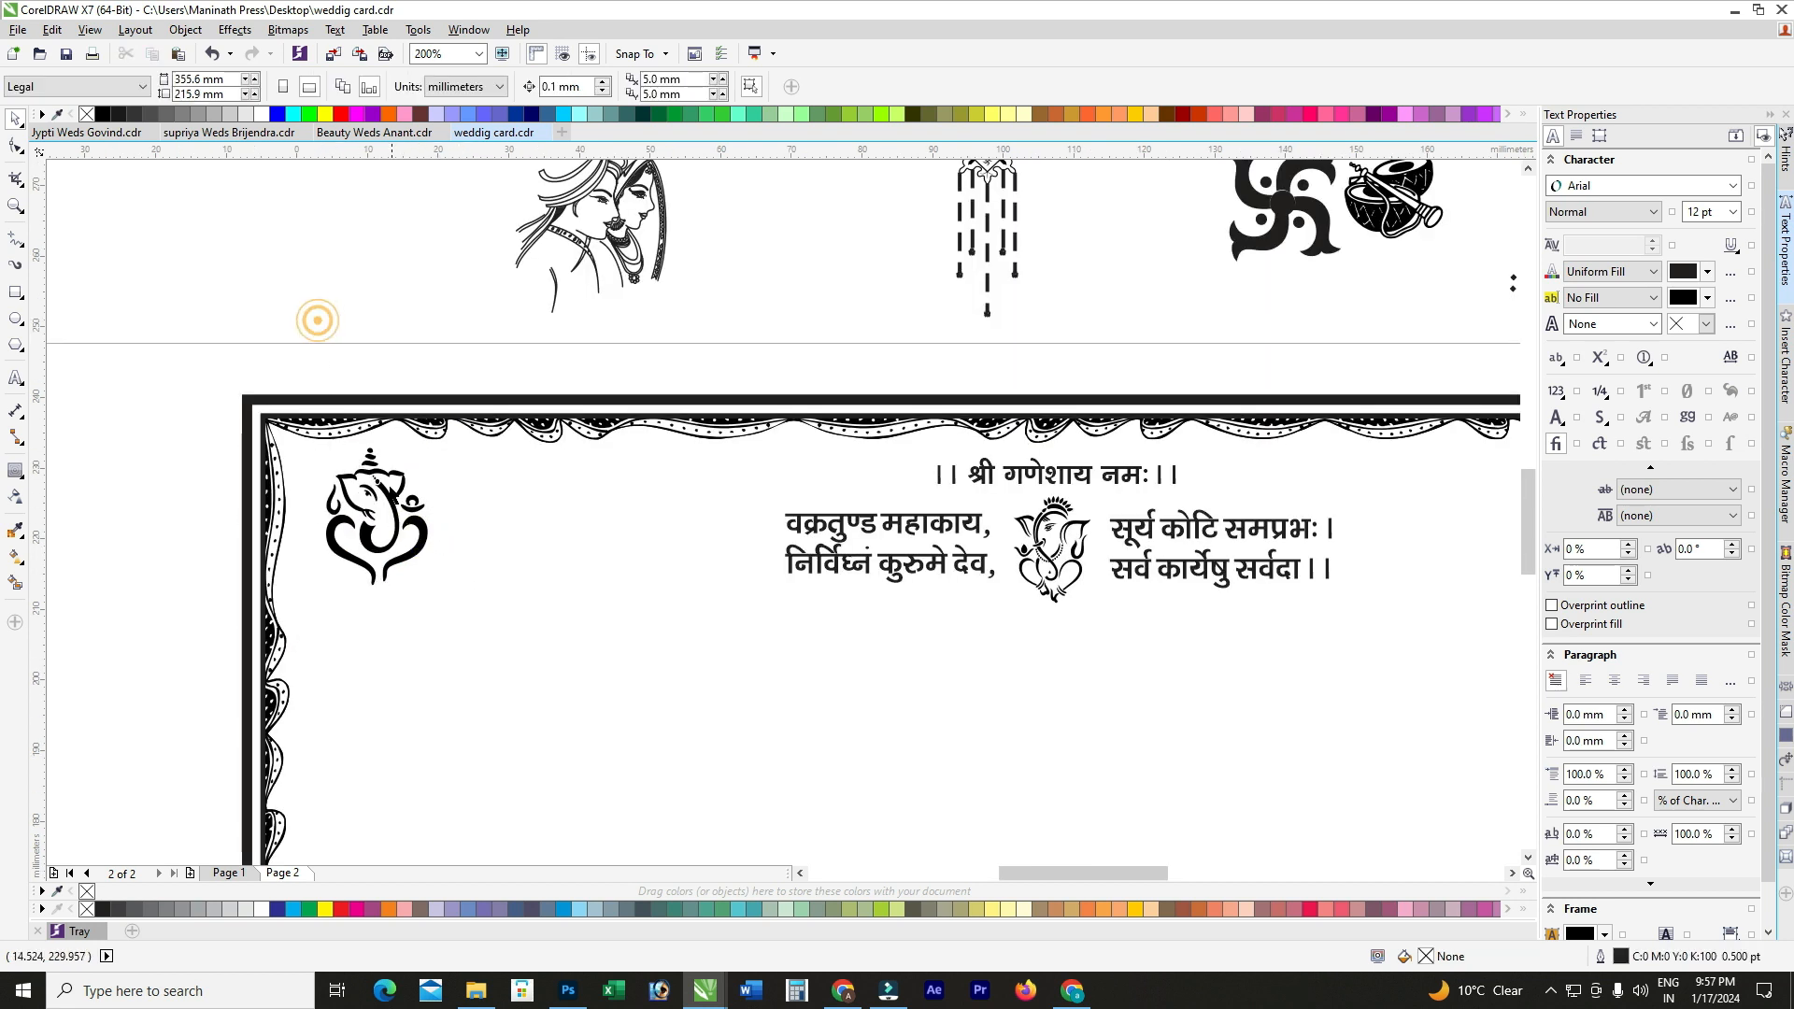
pyautogui.scroll(-1, 425, 513)
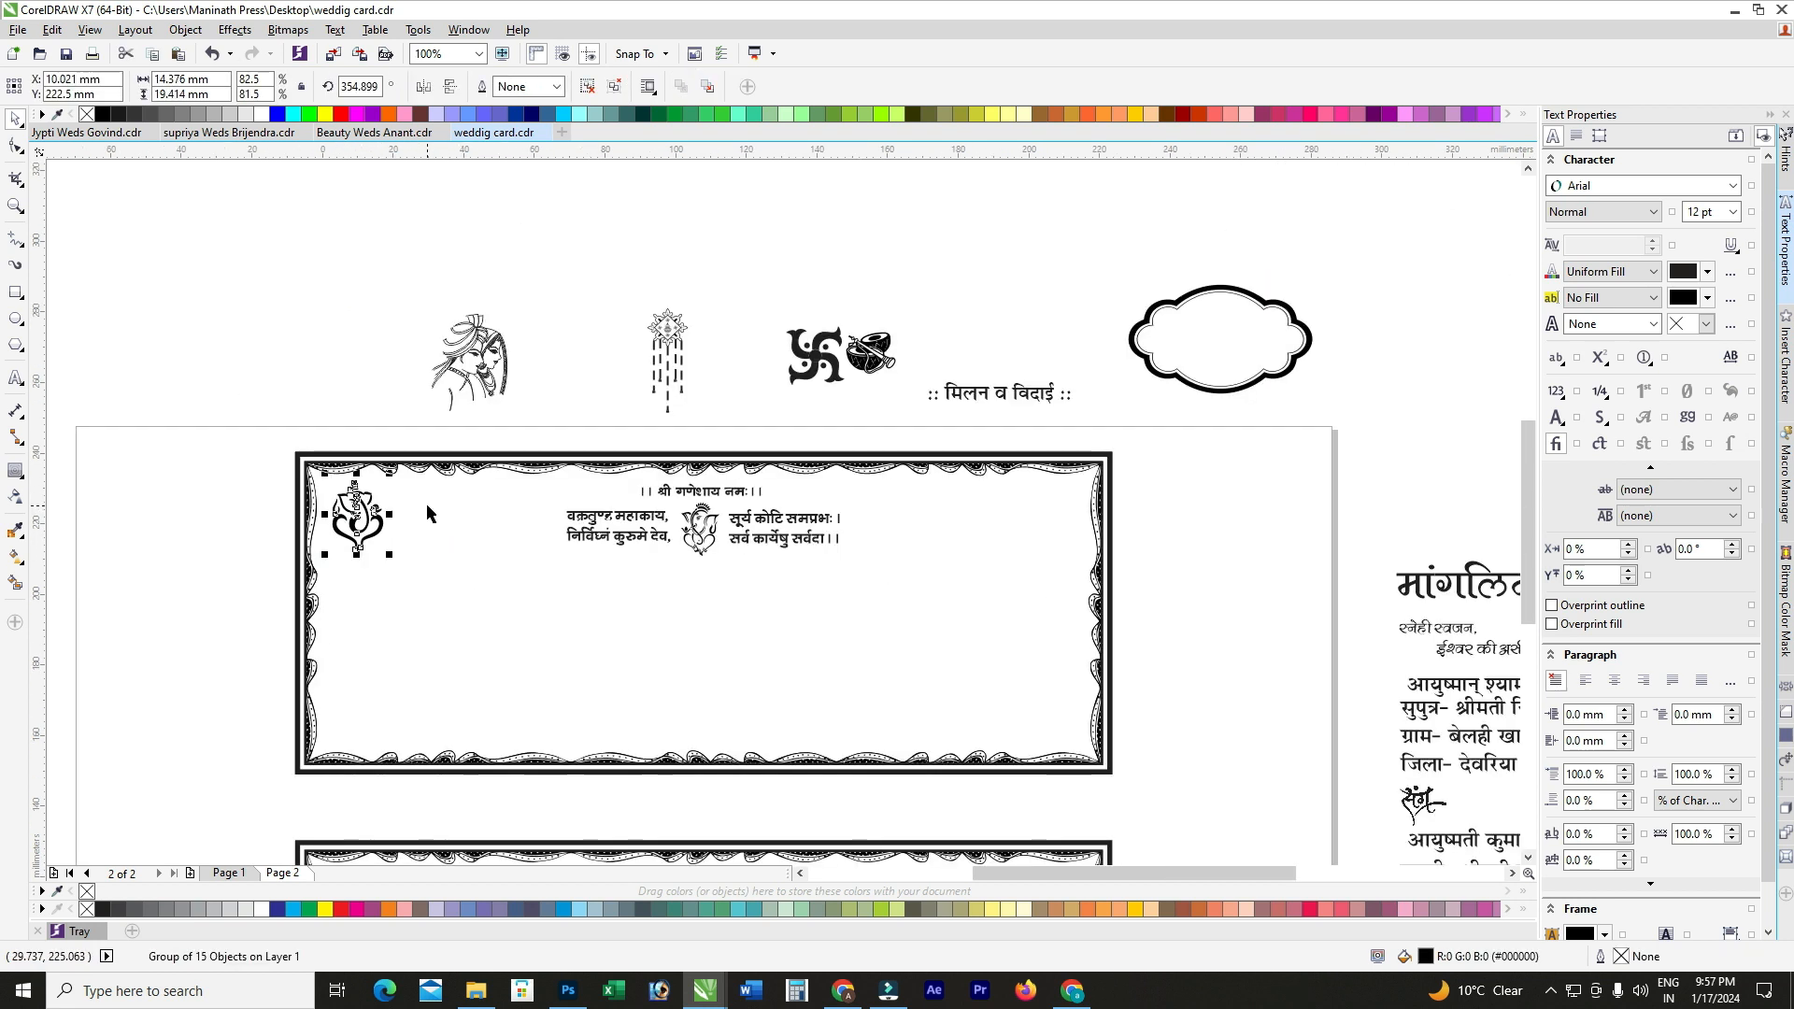
# Step: Move the swastika into the card's top-right corner and shrink it slightly
pyautogui.click(866, 391)
pyautogui.moveTo(818, 349); pyautogui.dragTo(1049, 513)
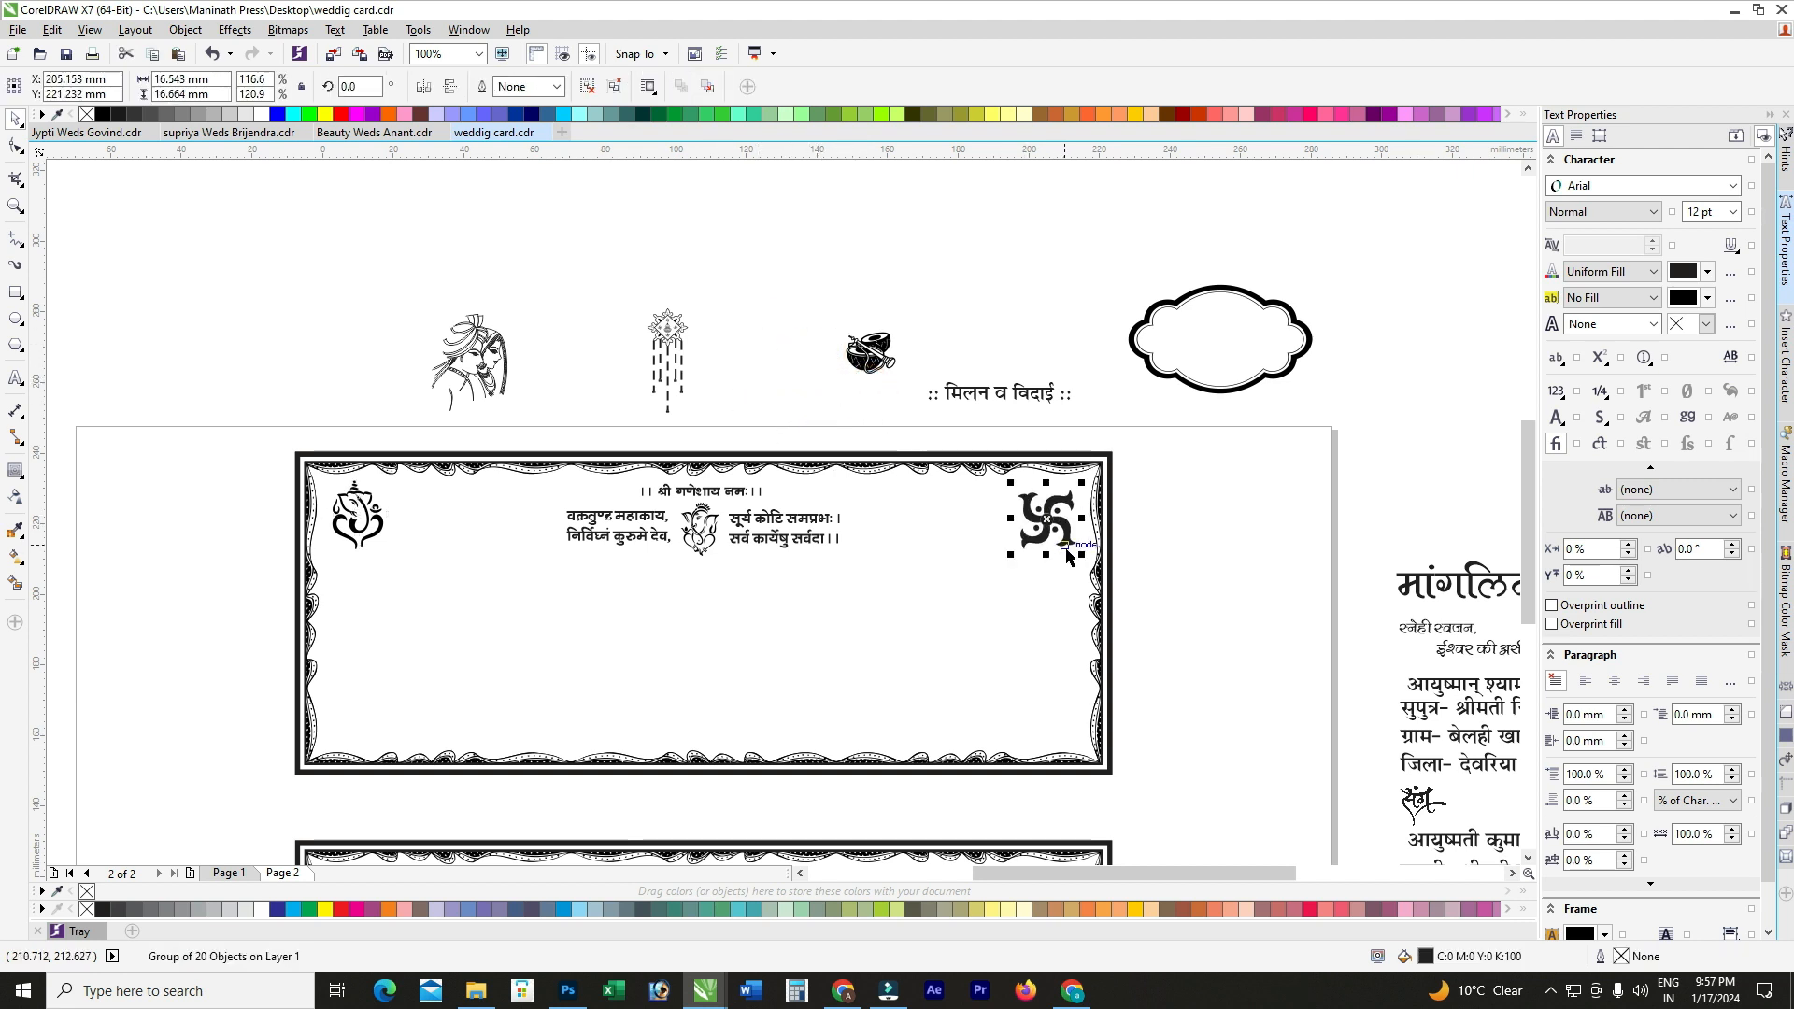
pyautogui.moveTo(1082, 554); pyautogui.dragTo(1075, 547)
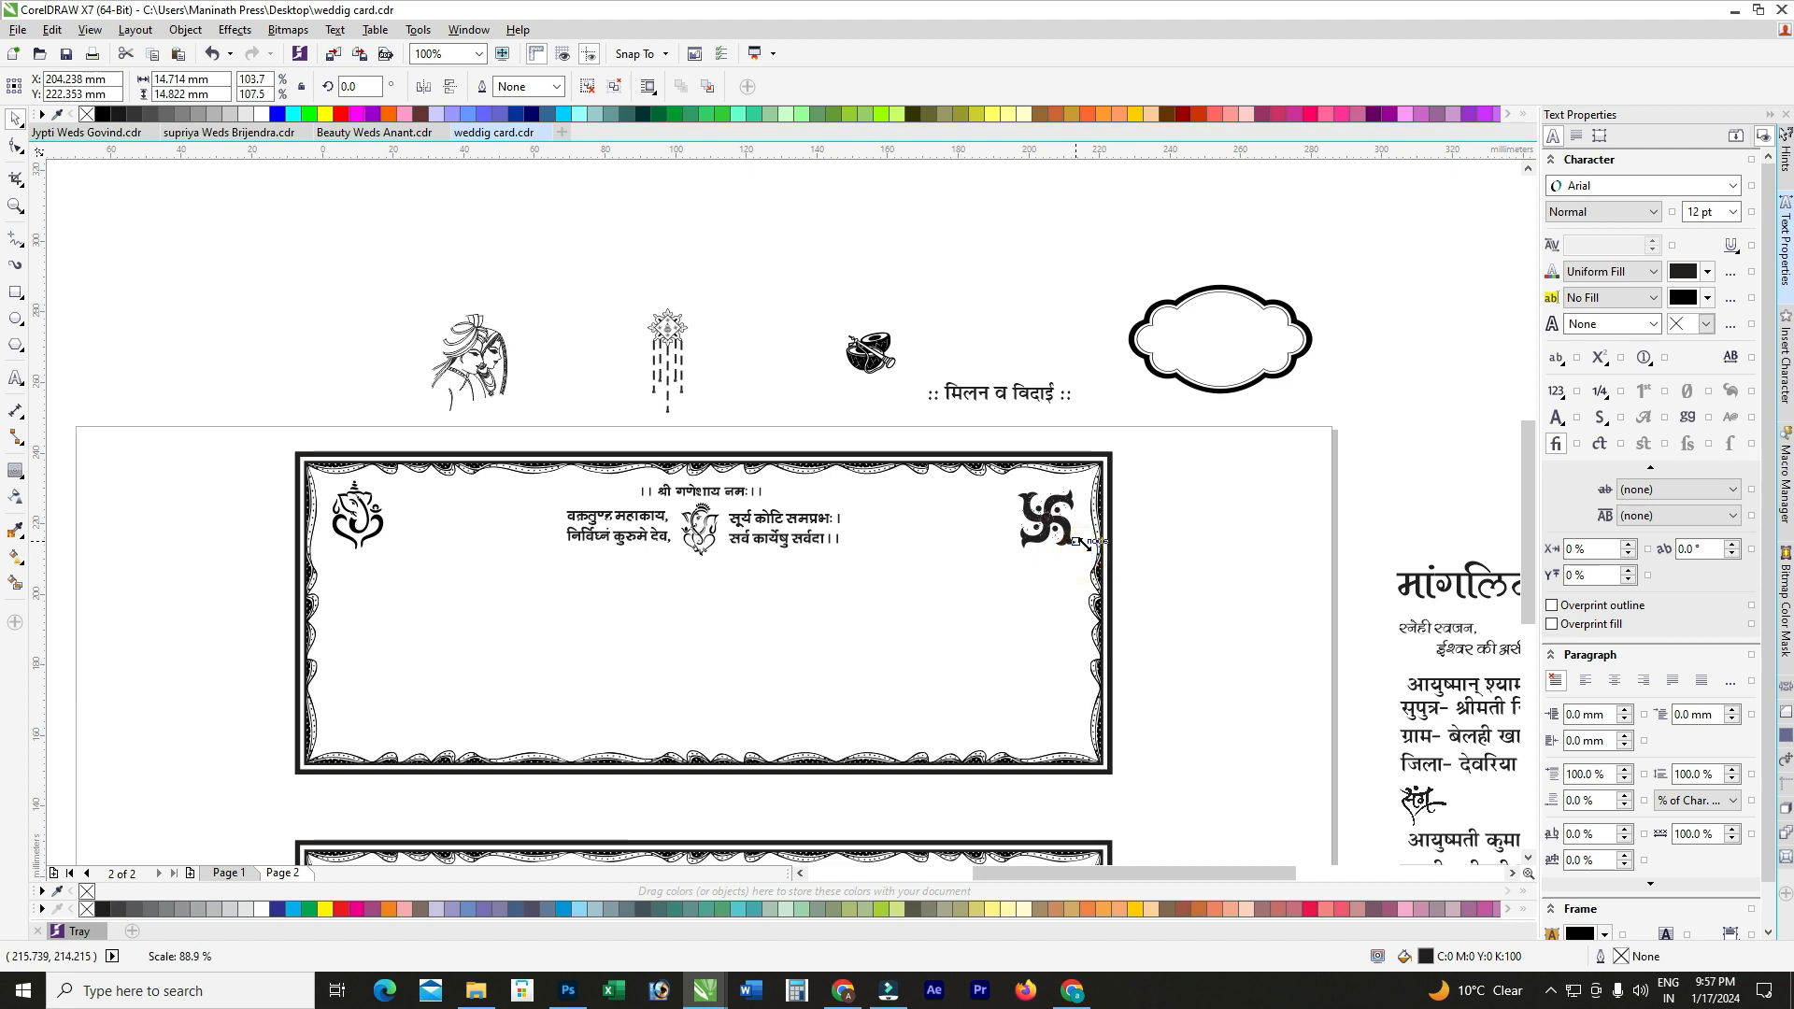
pyautogui.click(1210, 493)
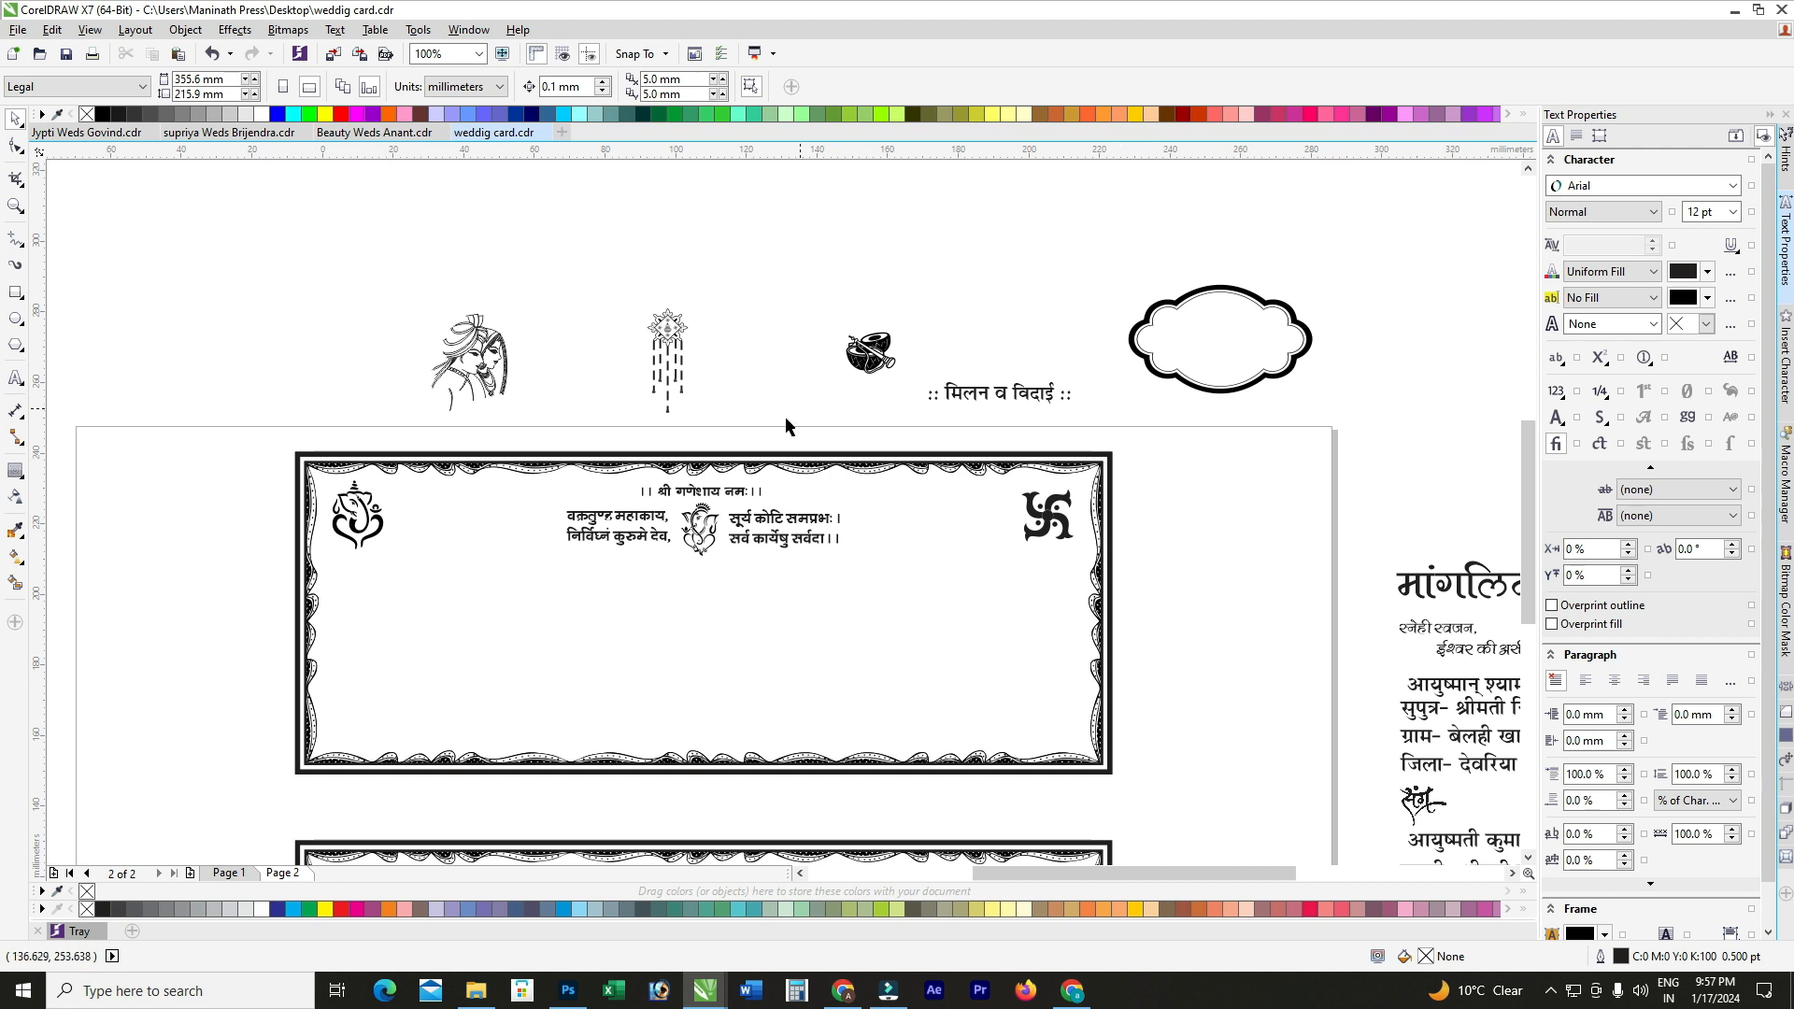
pyautogui.scroll(-2, 1045, 513)
pyautogui.scroll(2, 1045, 513)
# Step: Place the मांगलिक उत्सव heading inside the card below the Ganesh verse
pyautogui.click(1145, 498)
pyautogui.moveTo(1145, 498); pyautogui.dragTo(334, 479)
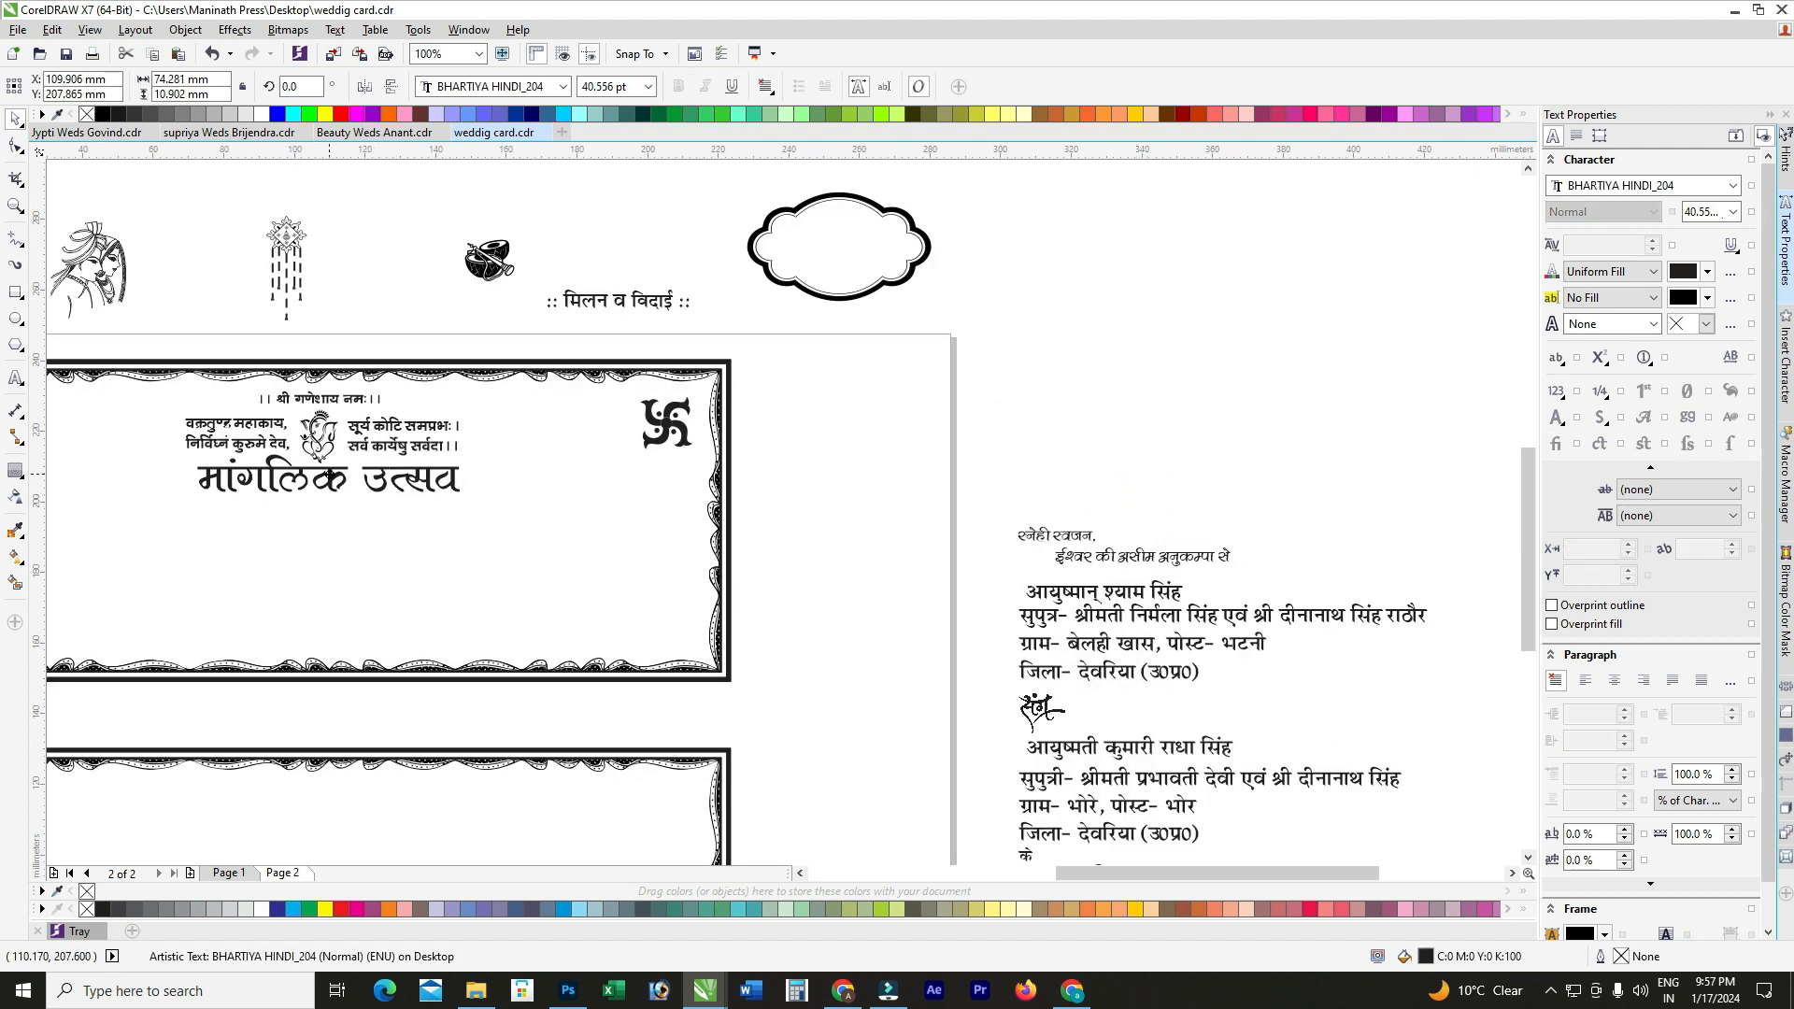
pyautogui.keyDown('shift'); pyautogui.click(317, 437); pyautogui.keyUp('shift')
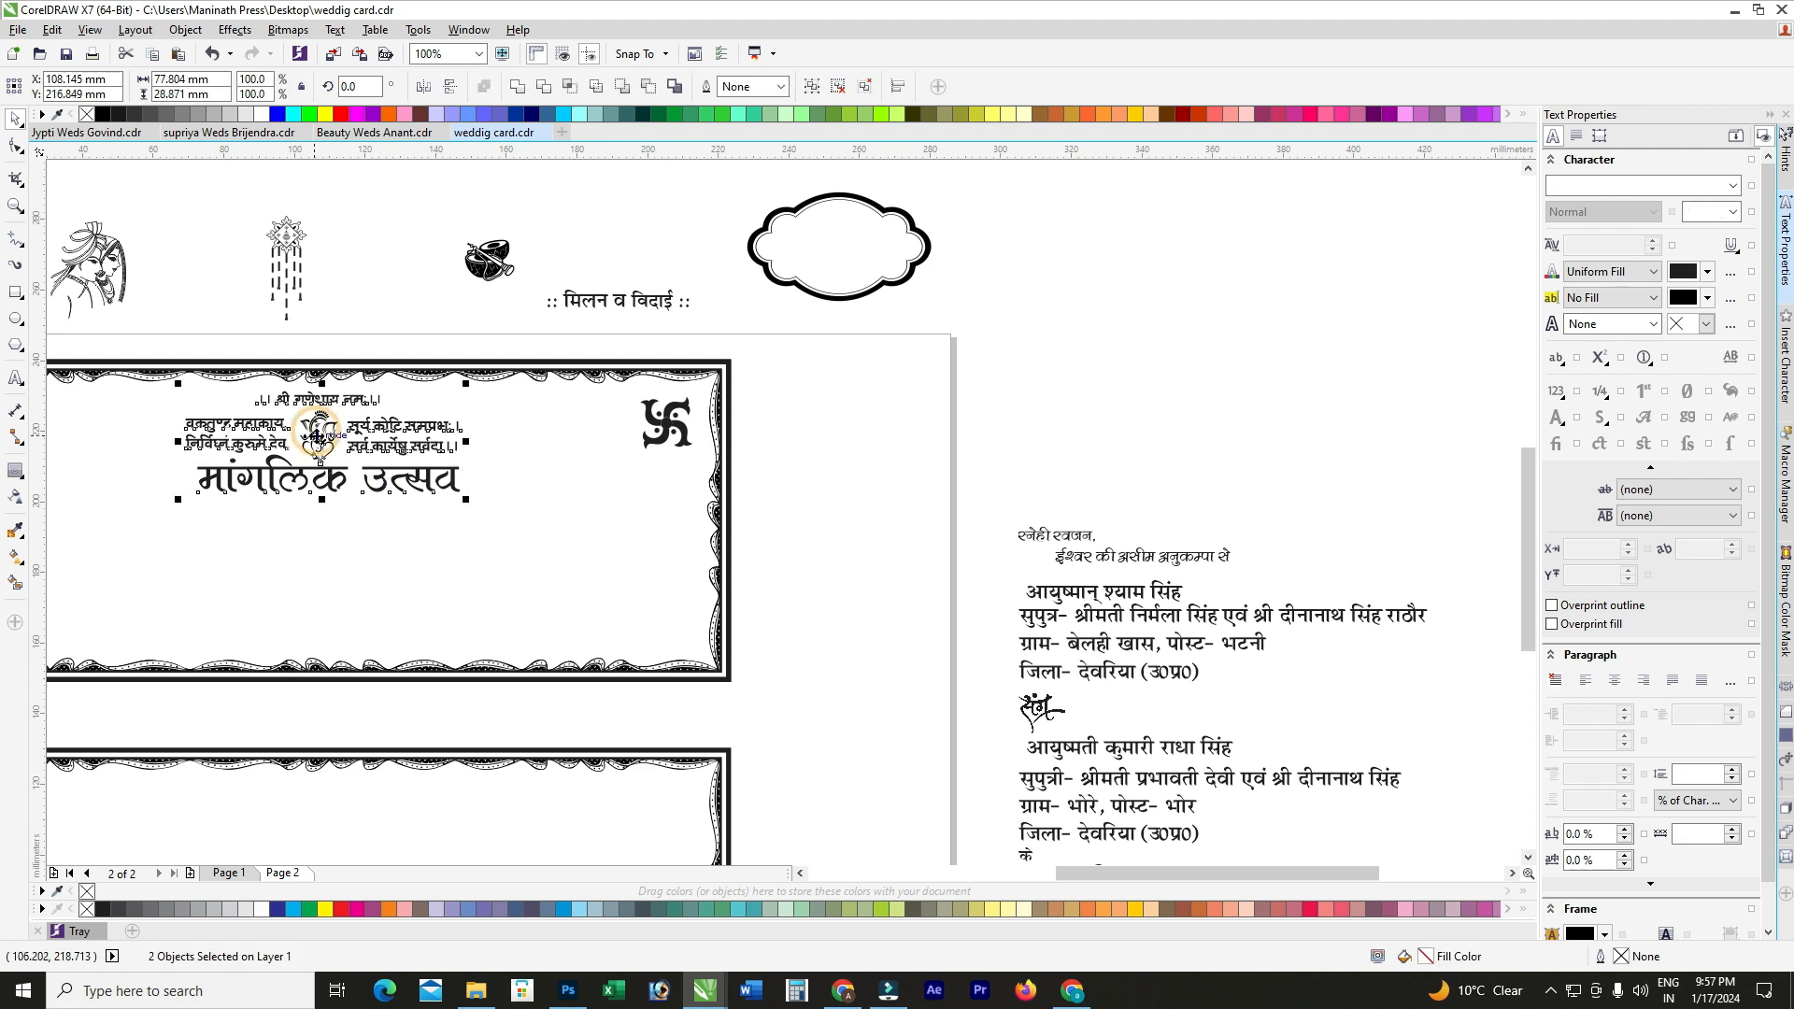
pyautogui.scroll(2, 332, 412)
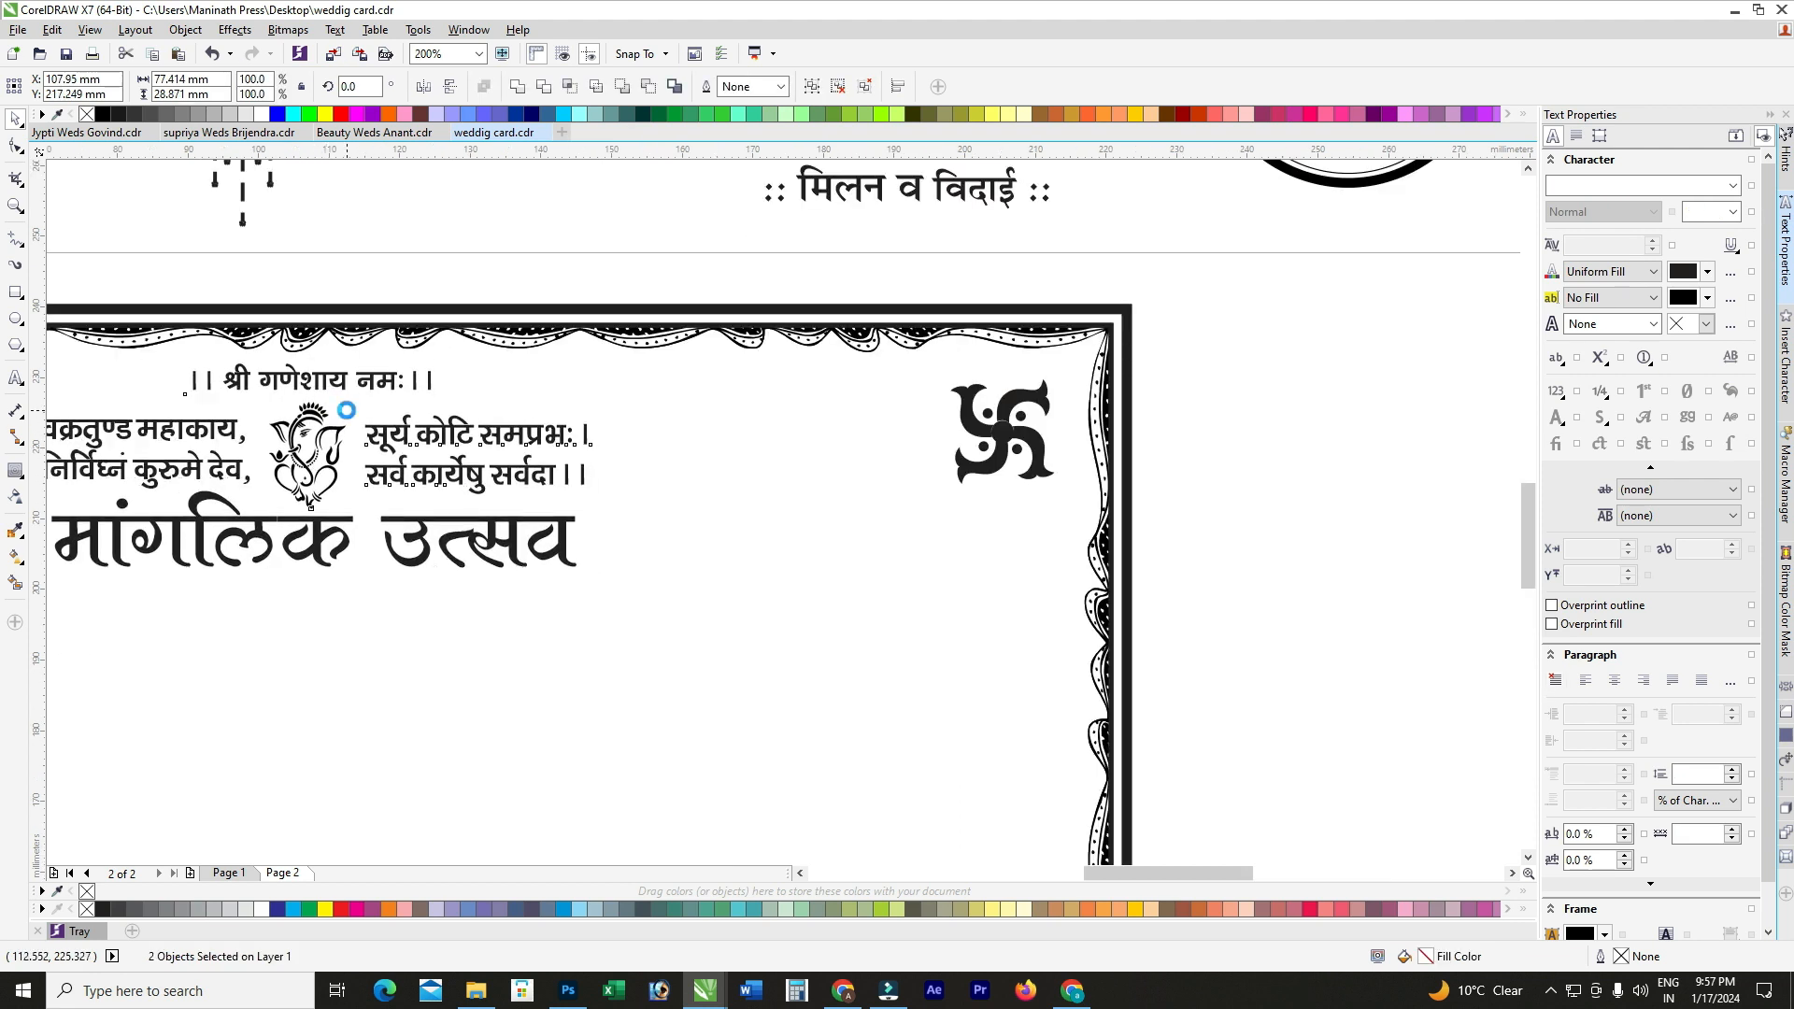
pyautogui.scroll(-2, 541, 377)
pyautogui.click(497, 295)
pyautogui.scroll(-2, 497, 296)
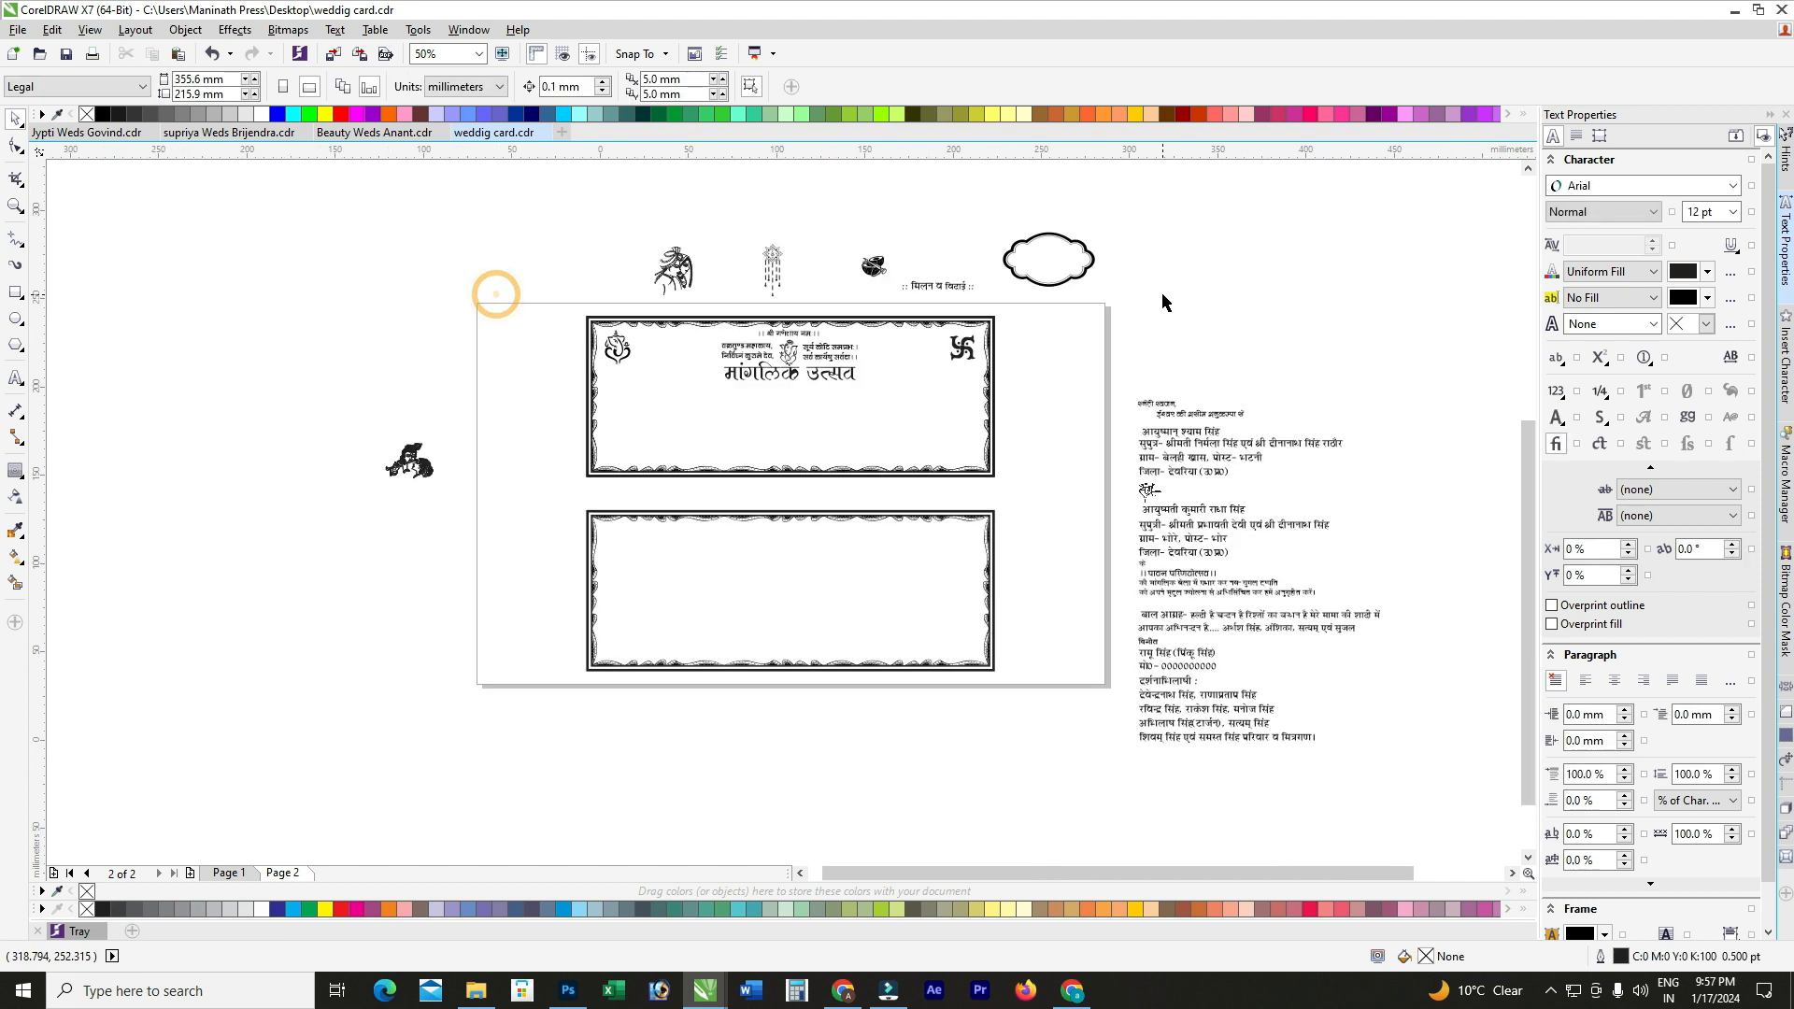
# Step: Move the cloud-shaped frame into the card's left side and nudge it into place
pyautogui.scroll(2, 1063, 225)
pyautogui.moveTo(1110, 267); pyautogui.dragTo(919, 371)
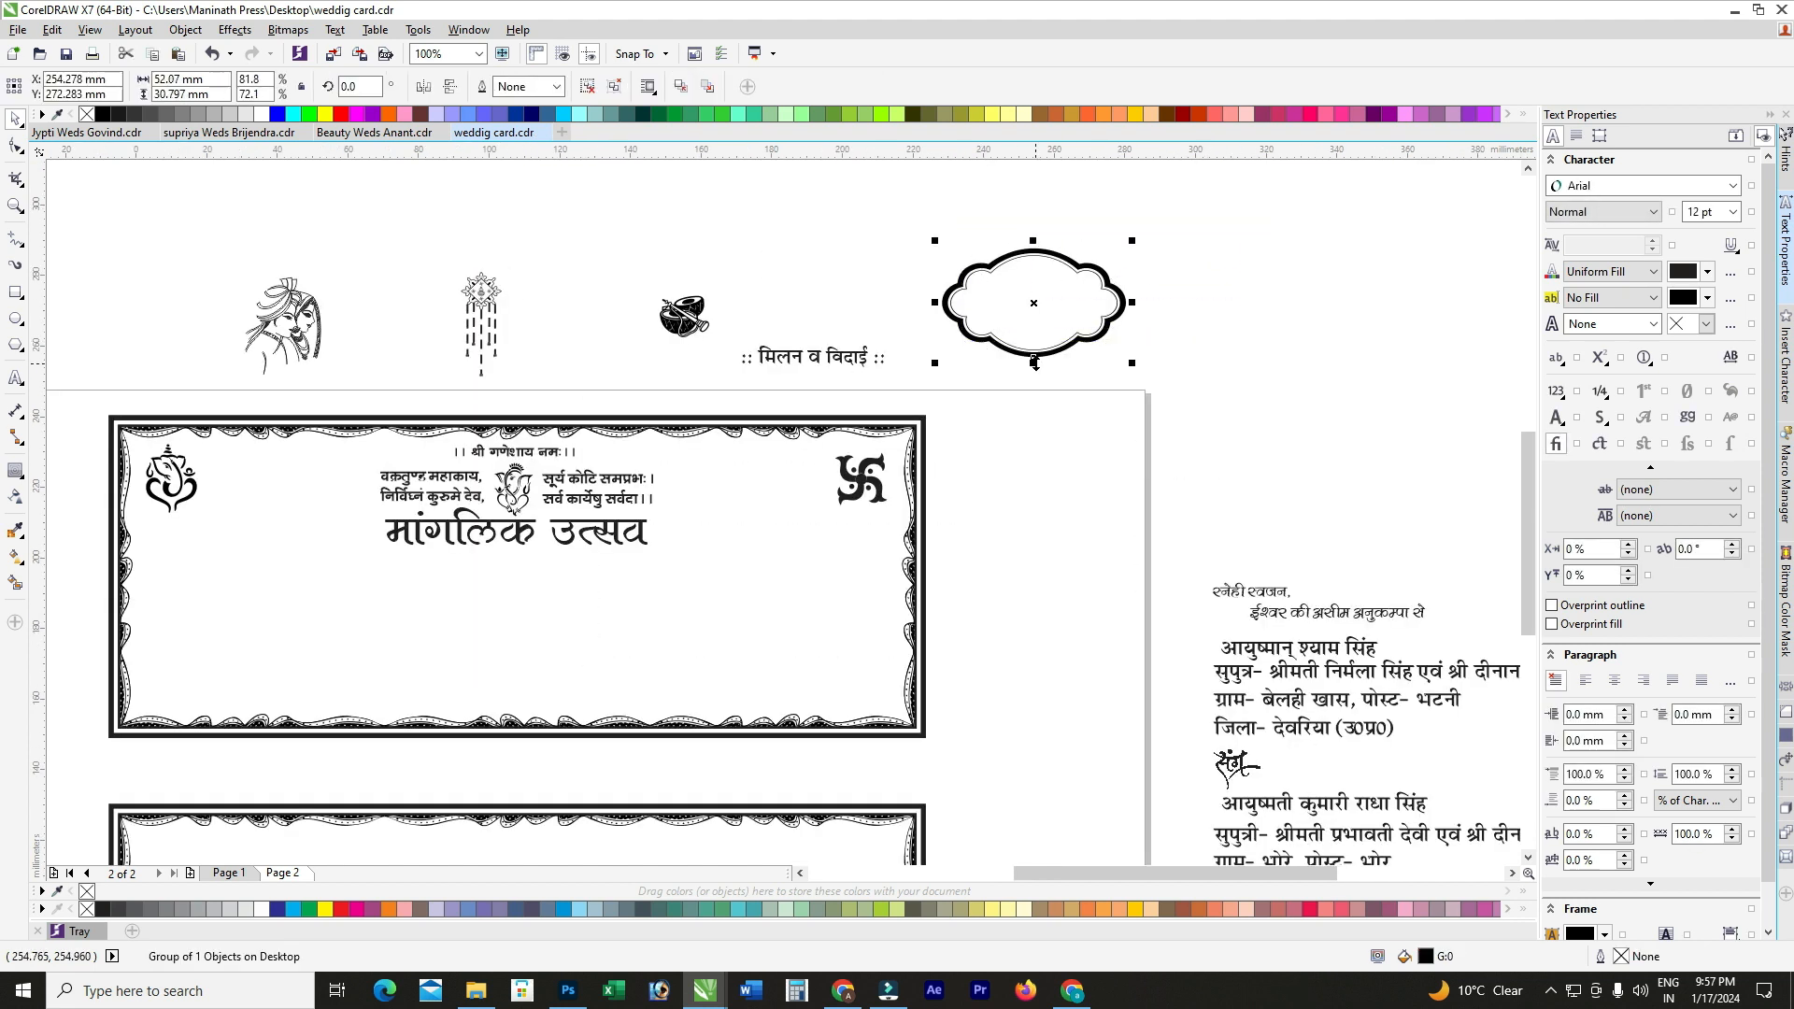
pyautogui.scroll(-2, 1059, 327)
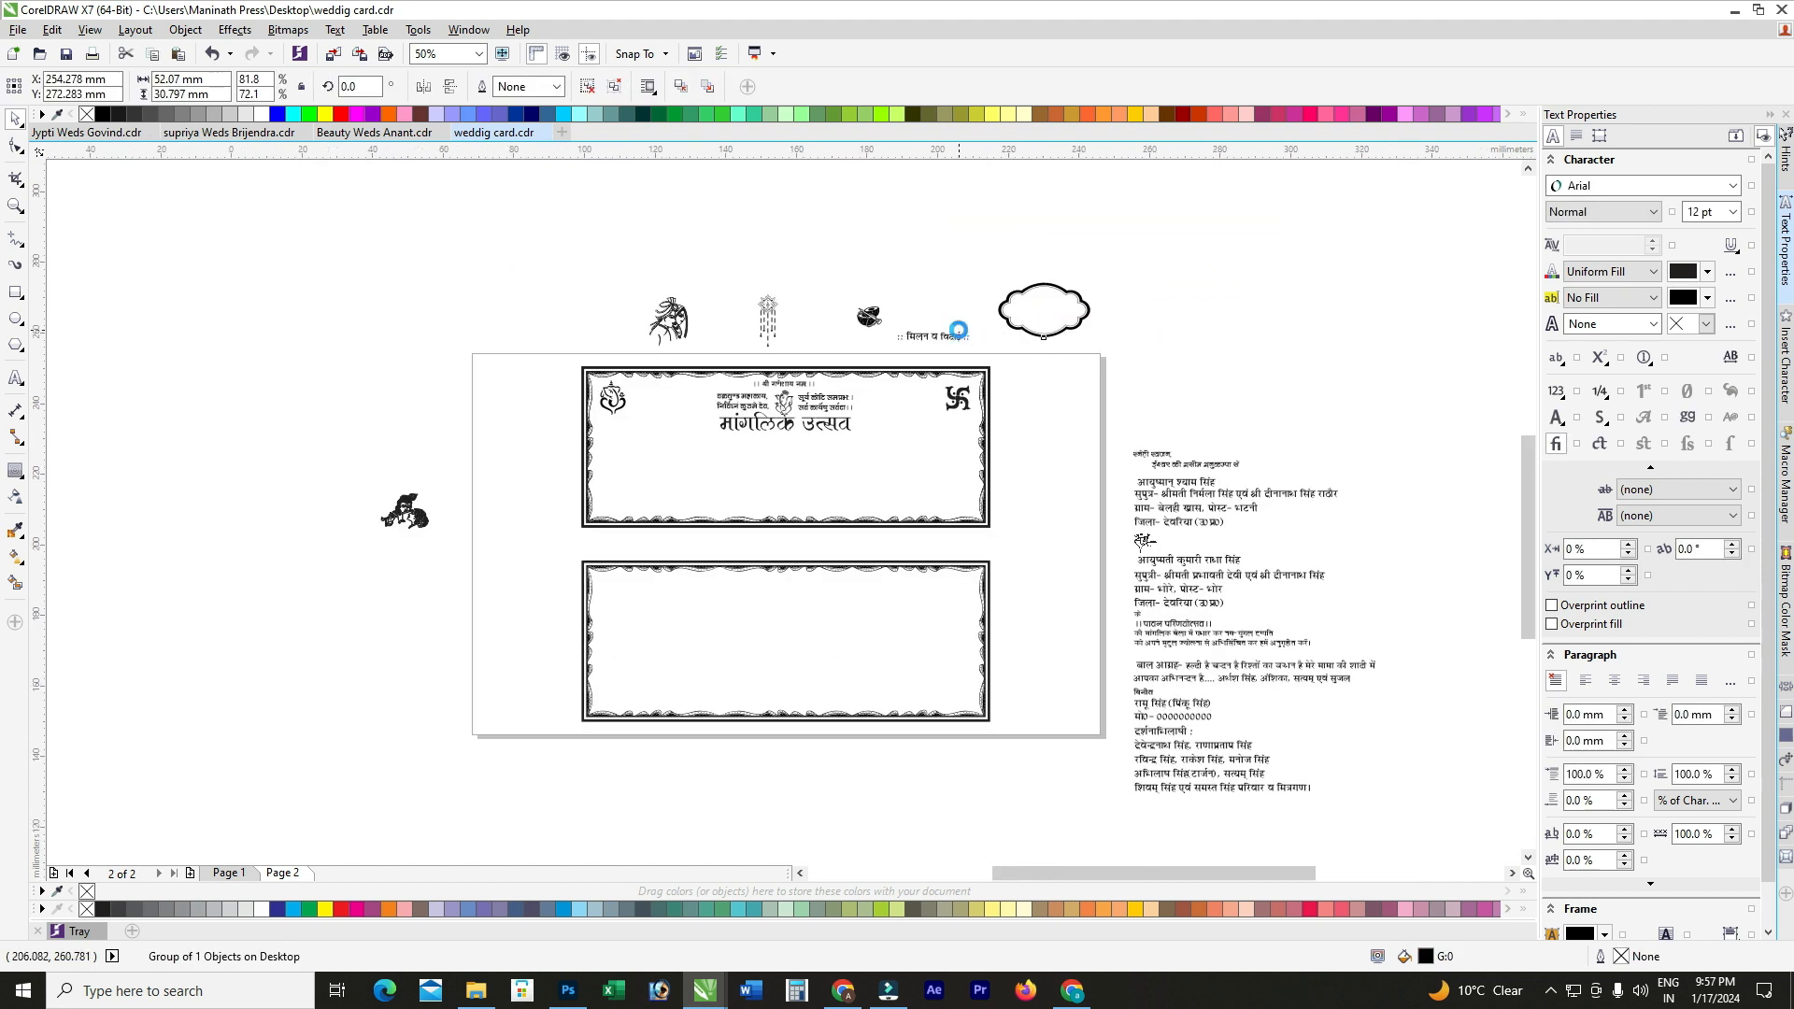
pyautogui.scroll(2, 1056, 307)
pyautogui.moveTo(1131, 293); pyautogui.dragTo(333, 581)
pyautogui.press('Up')
pyautogui.press('Right')
pyautogui.press('Right')
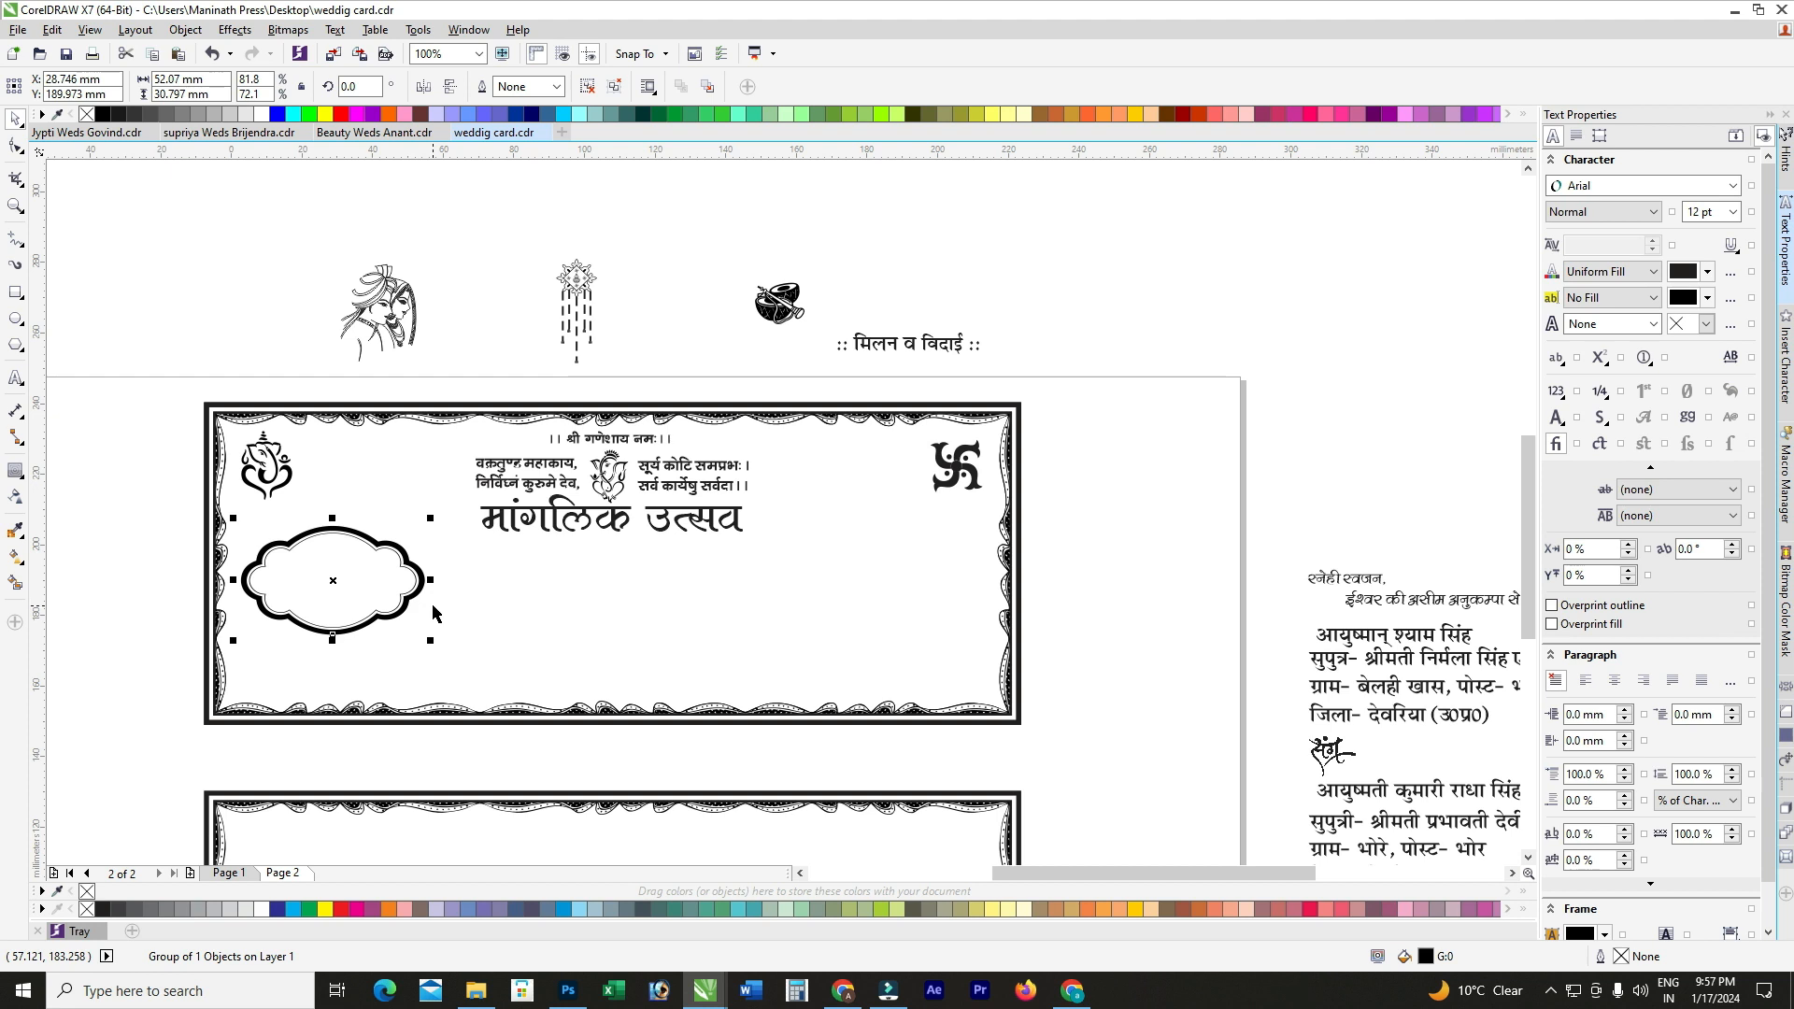
# Step: Move the hanging ornament beside the card and break it apart
pyautogui.click(636, 254)
pyautogui.scroll(-1, 573, 286)
pyautogui.moveTo(575, 286); pyautogui.dragTo(340, 434)
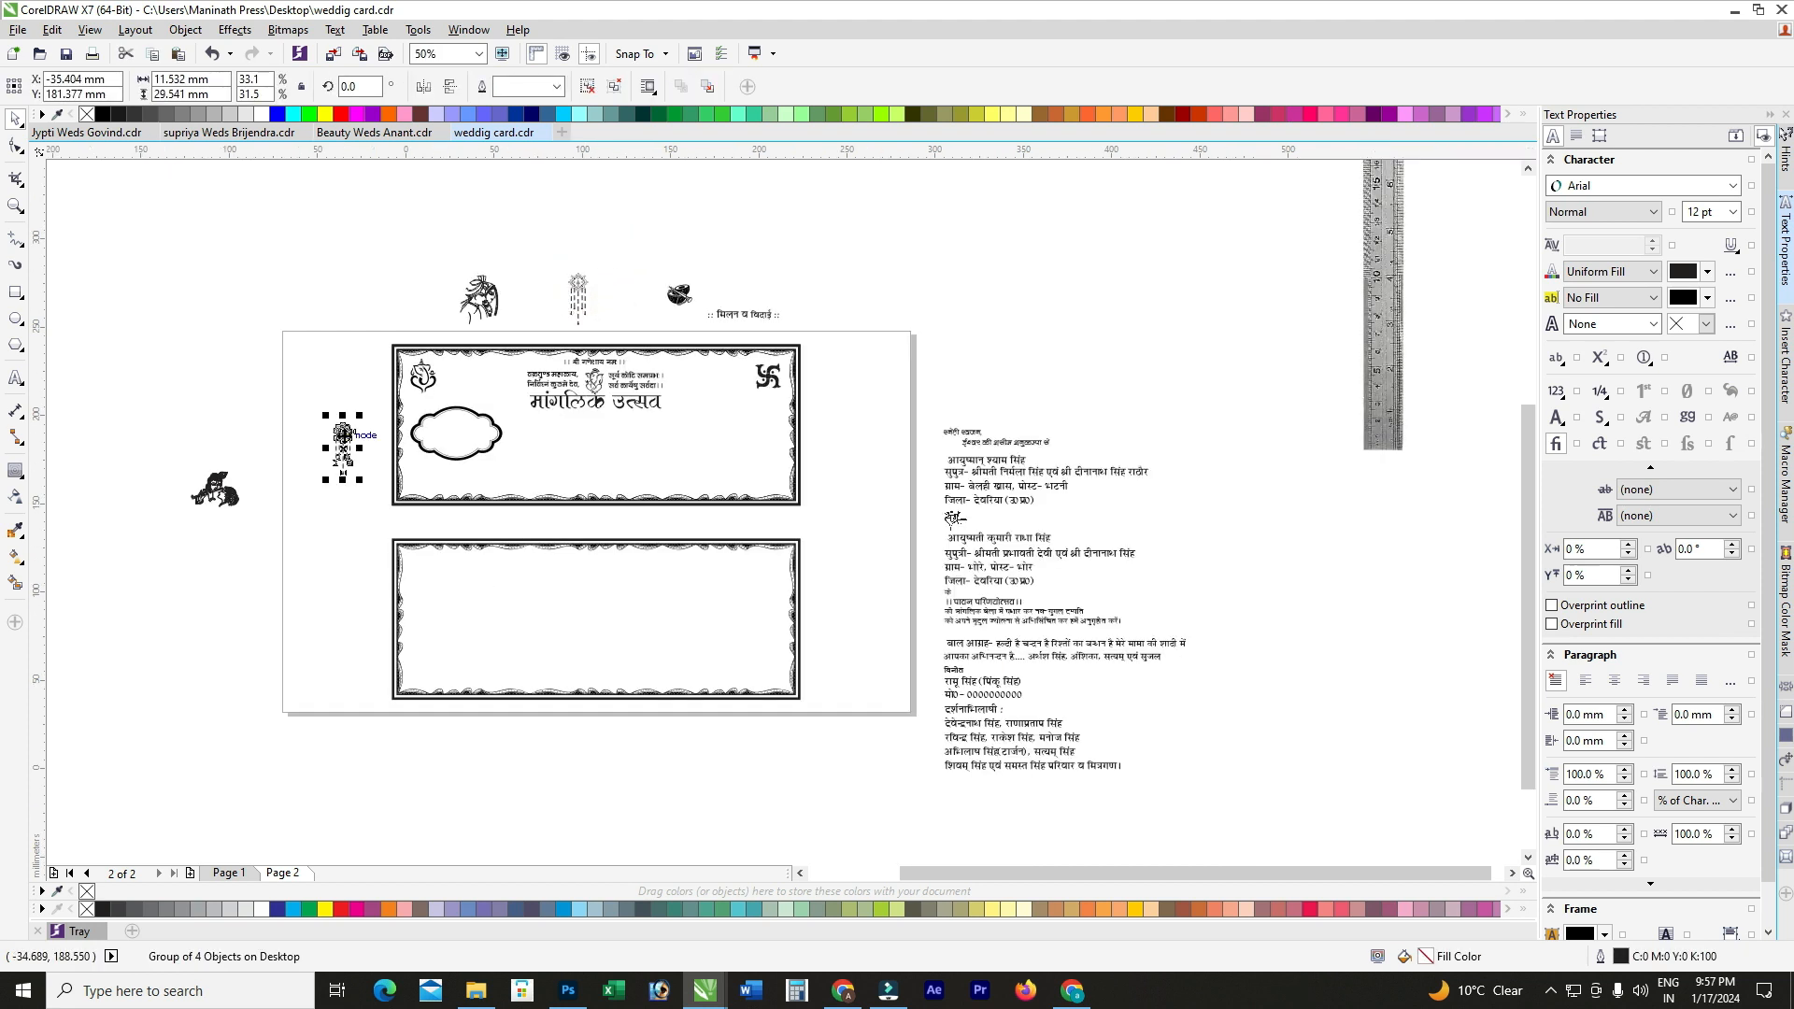
pyautogui.scroll(2, 340, 434)
pyautogui.click(594, 90)
# Step: Break apart the ornament's top part and pull the small kalash out of it
pyautogui.click(320, 300)
pyautogui.click(341, 429)
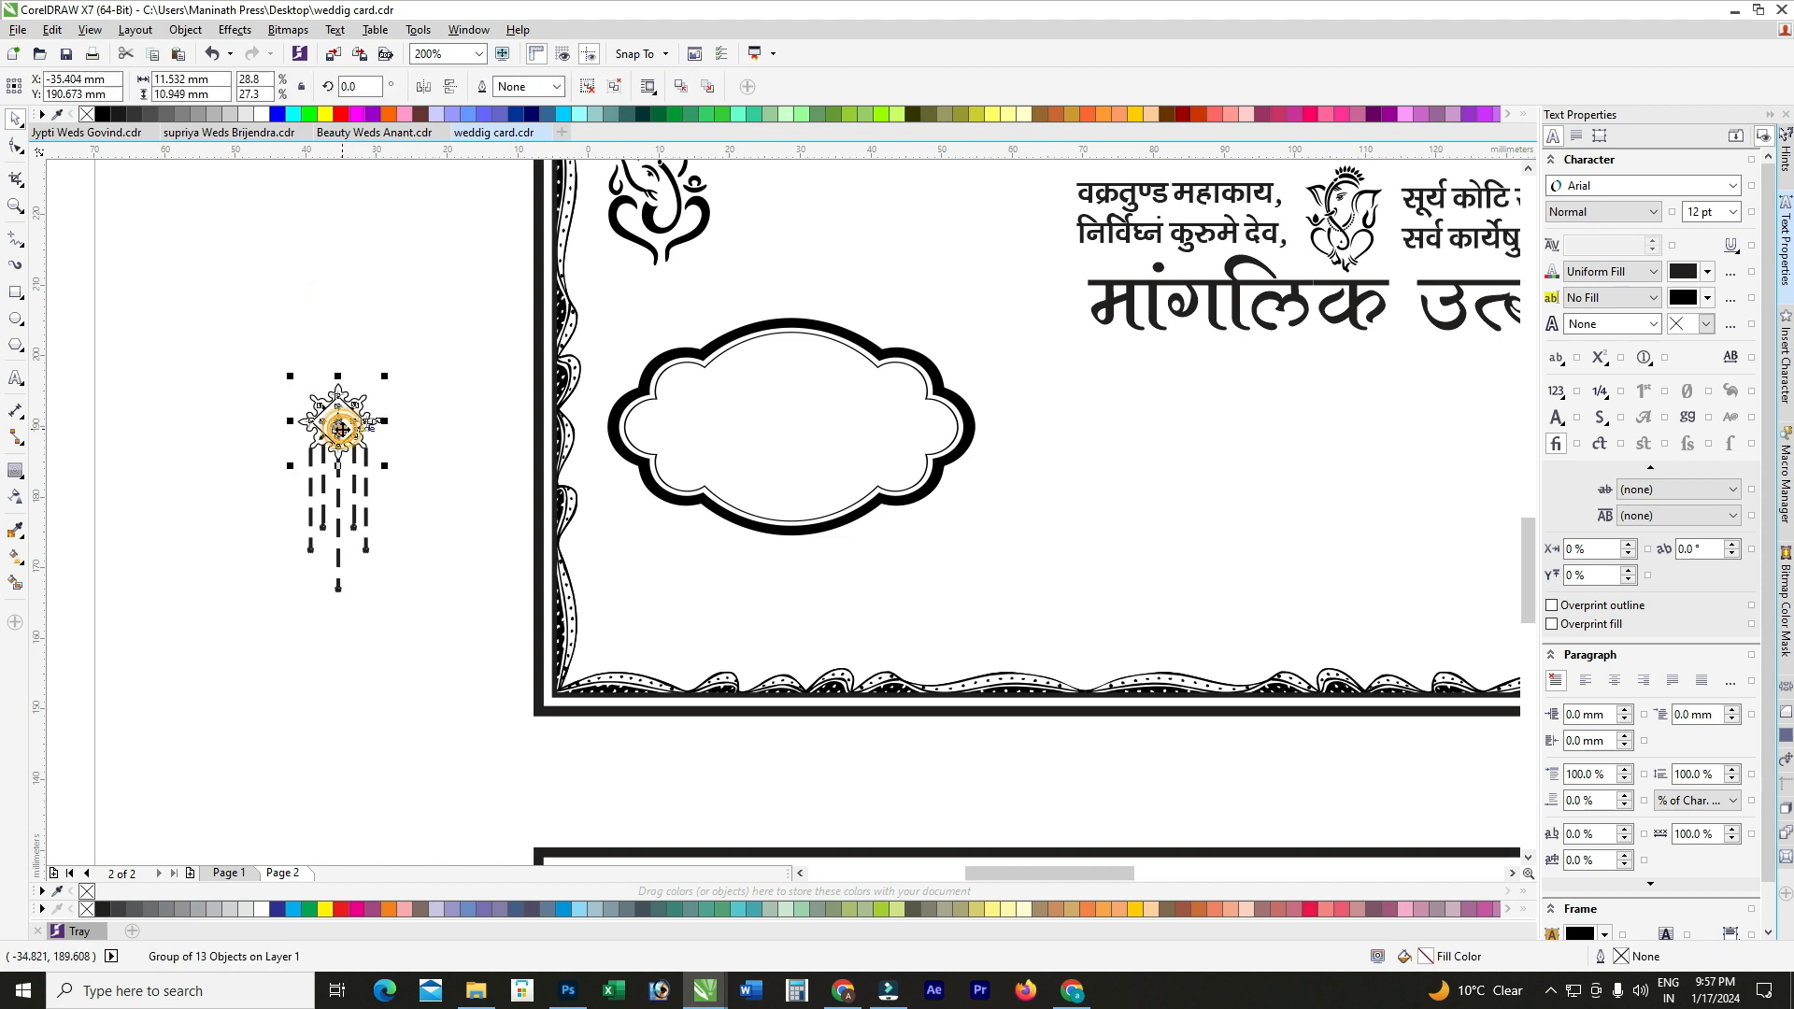
pyautogui.scroll(1, 341, 428)
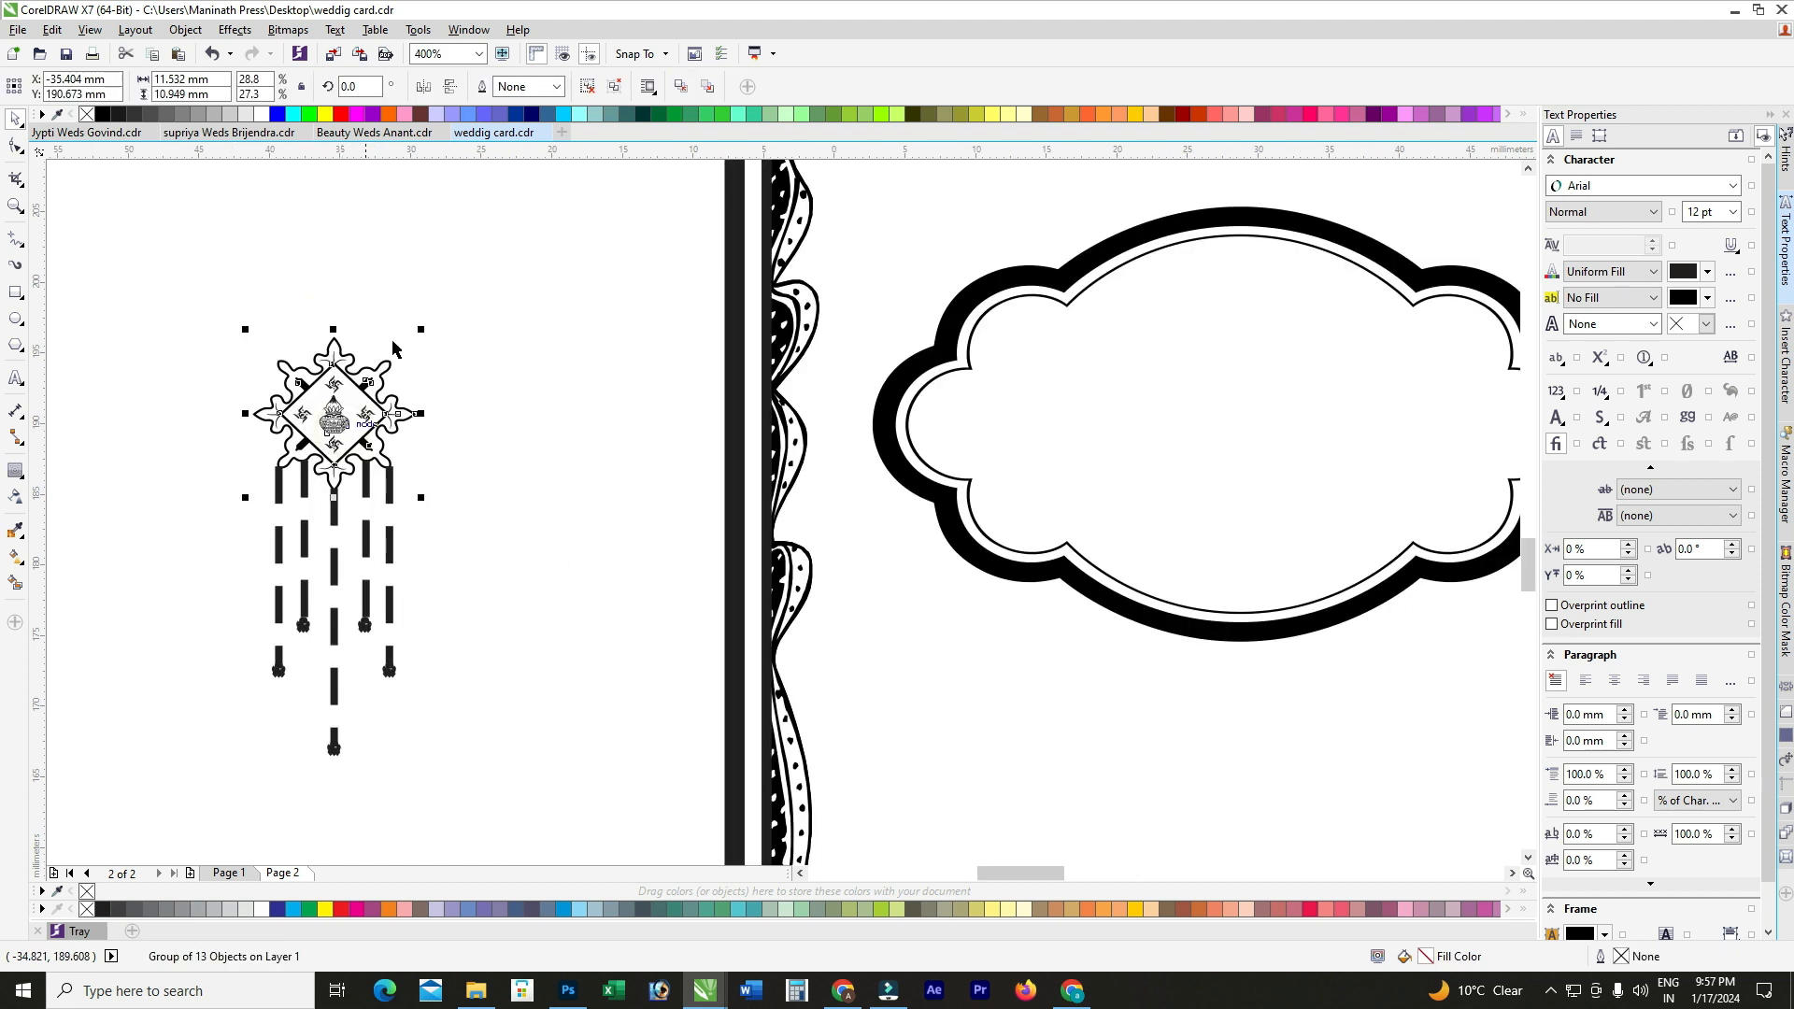
pyautogui.click(594, 90)
pyautogui.click(525, 277)
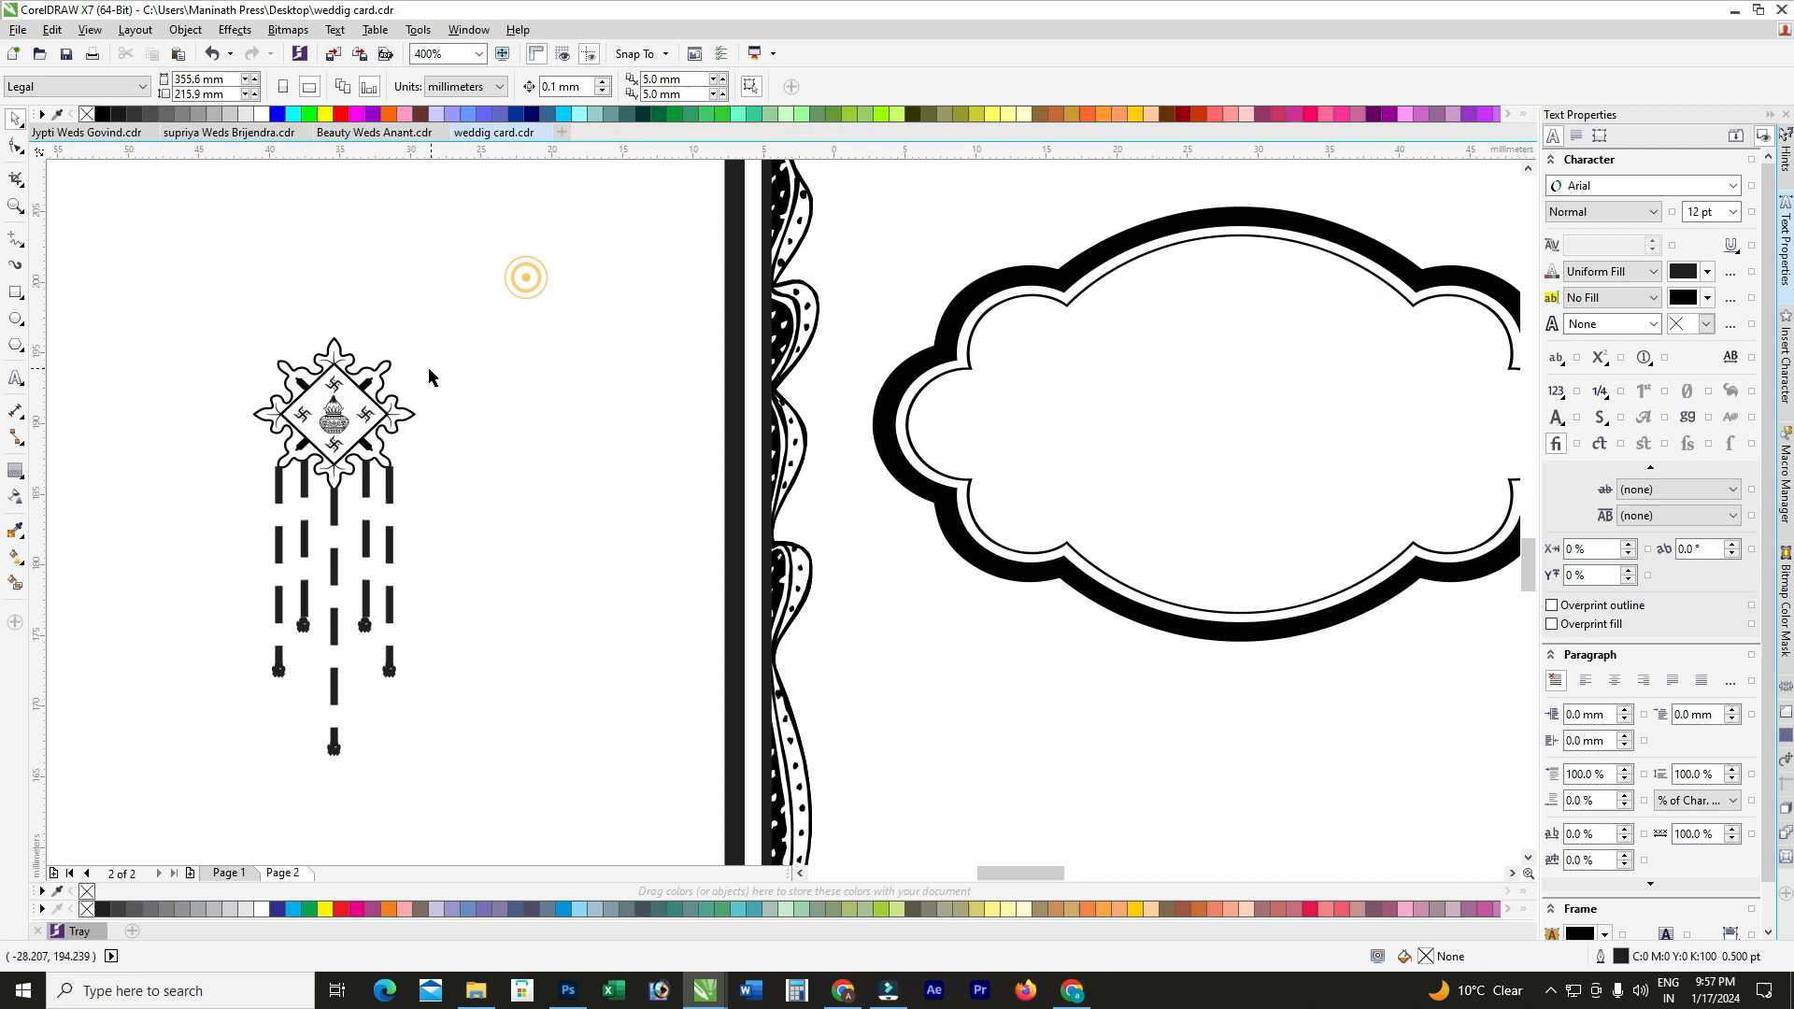
pyautogui.click(338, 428)
pyautogui.moveTo(338, 427); pyautogui.dragTo(922, 476)
# Step: Widen the extracted kalash slightly
pyautogui.scroll(-1, 563, 457)
pyautogui.scroll(1, 925, 505)
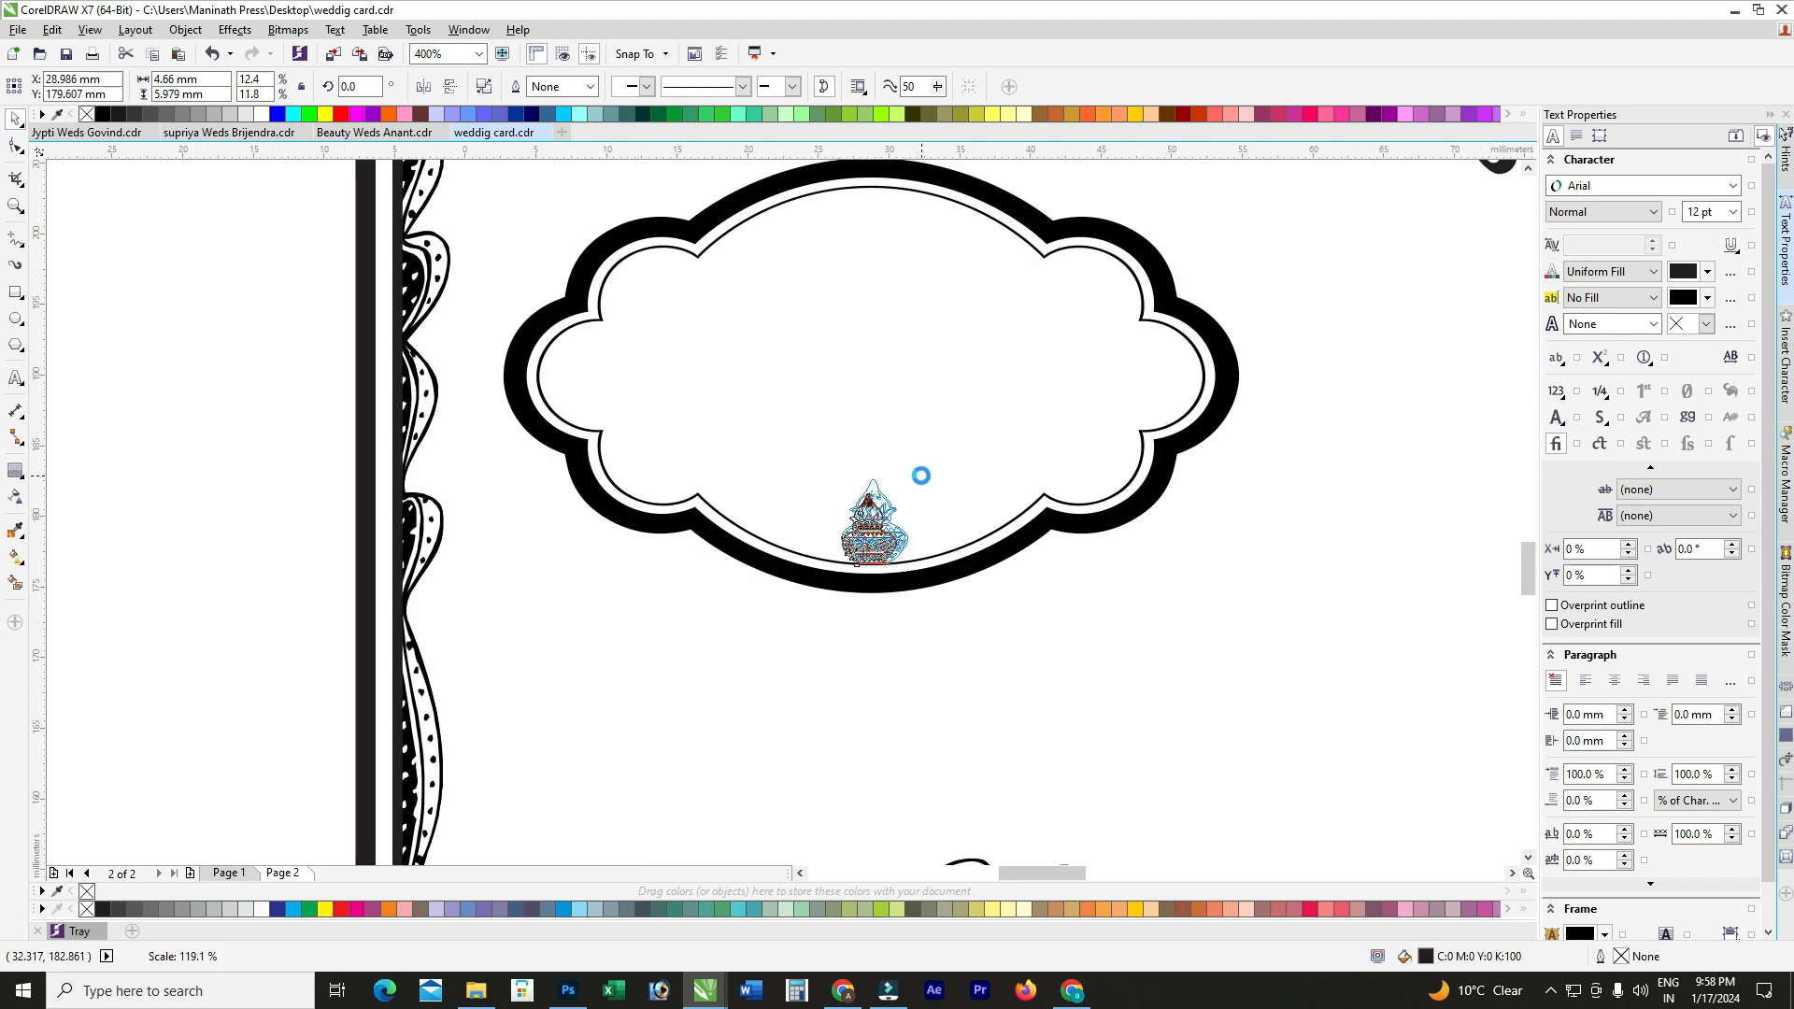
pyautogui.click(961, 461)
pyautogui.click(252, 523)
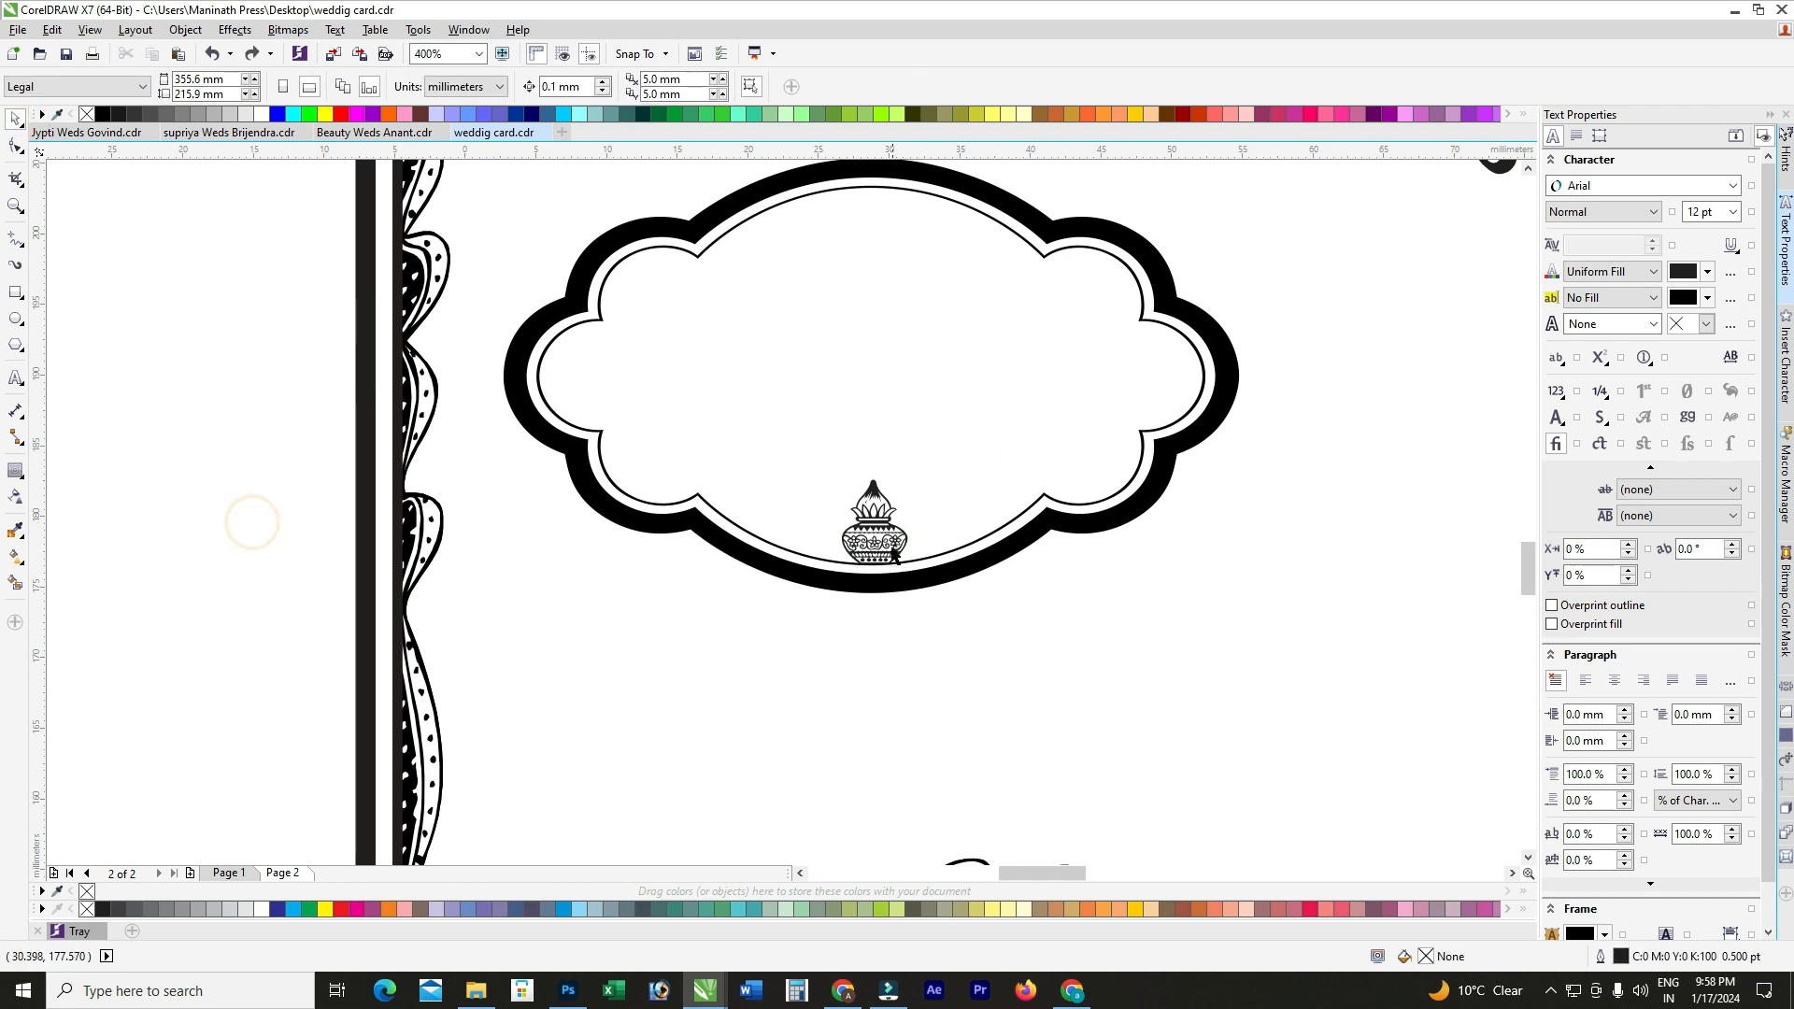
pyautogui.click(877, 525)
pyautogui.scroll(1, 913, 472)
pyautogui.moveTo(906, 571); pyautogui.dragTo(925, 571)
# Step: Centre the kalash horizontally in the cloud frame and group them together
pyautogui.scroll(-1, 714, 590)
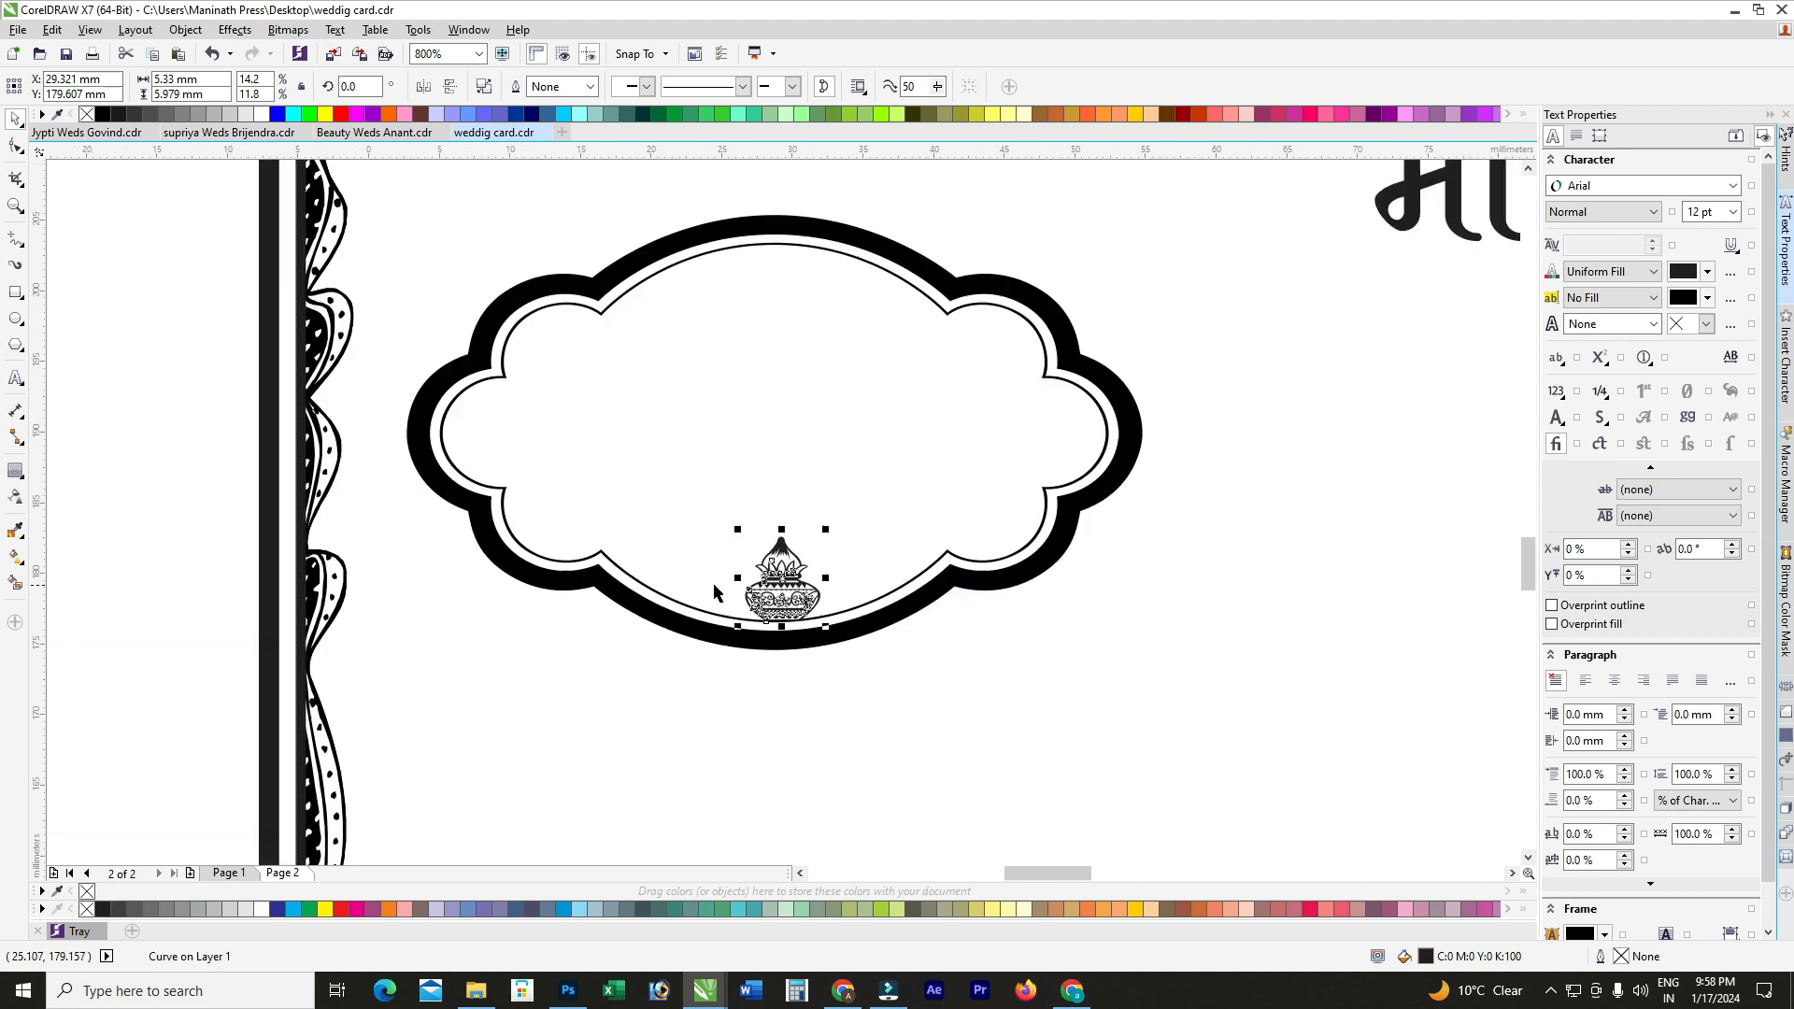
pyautogui.click(707, 453)
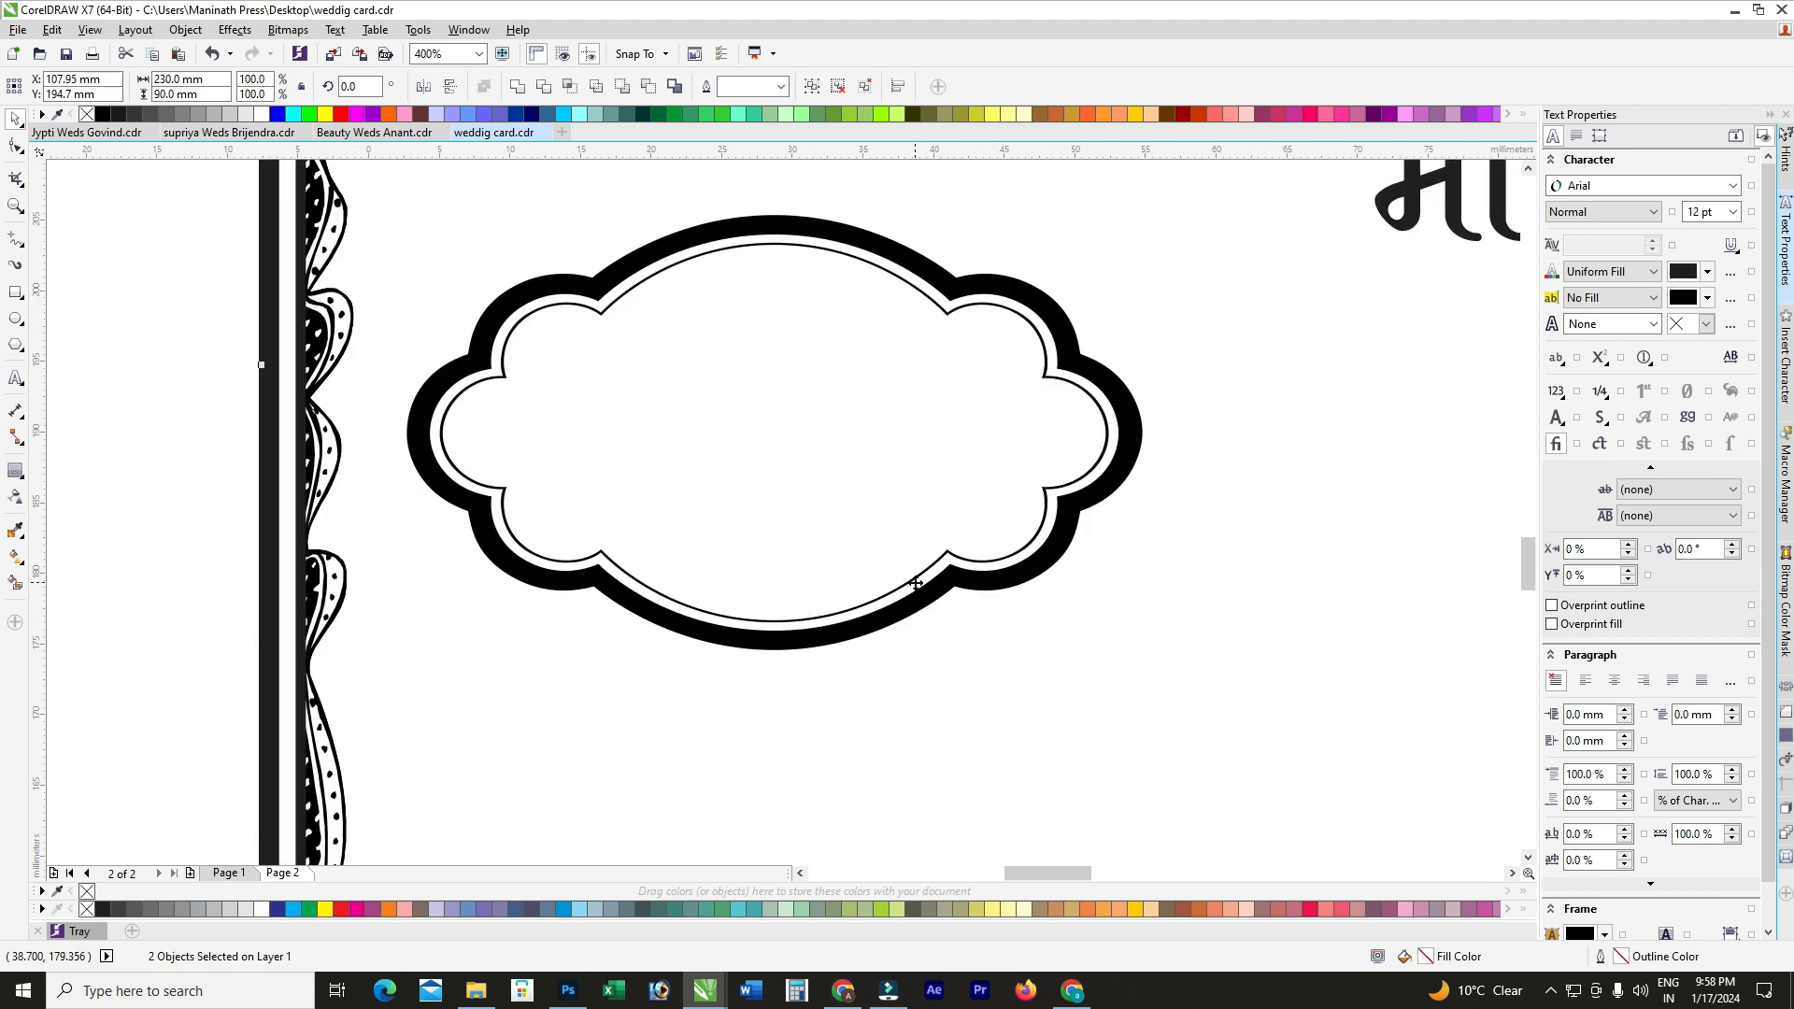
pyautogui.scroll(-1, 869, 576)
pyautogui.moveTo(411, 336); pyautogui.dragTo(1138, 665)
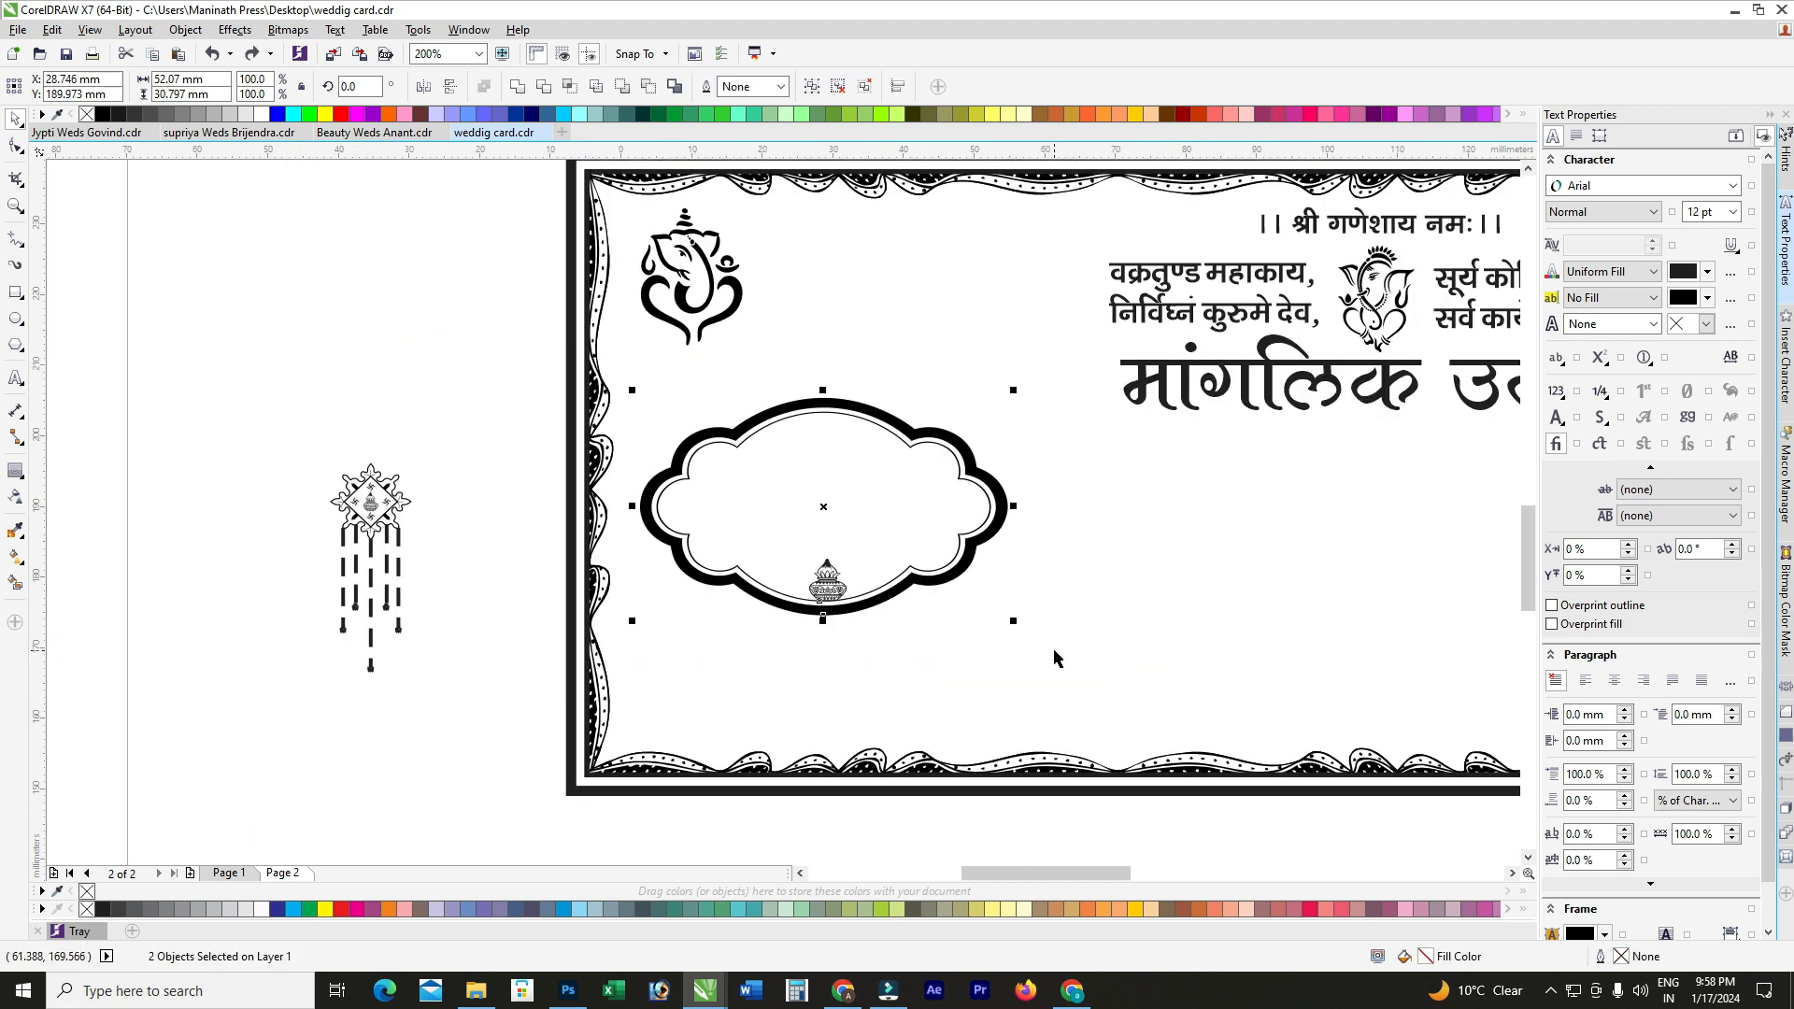
pyautogui.press('c')
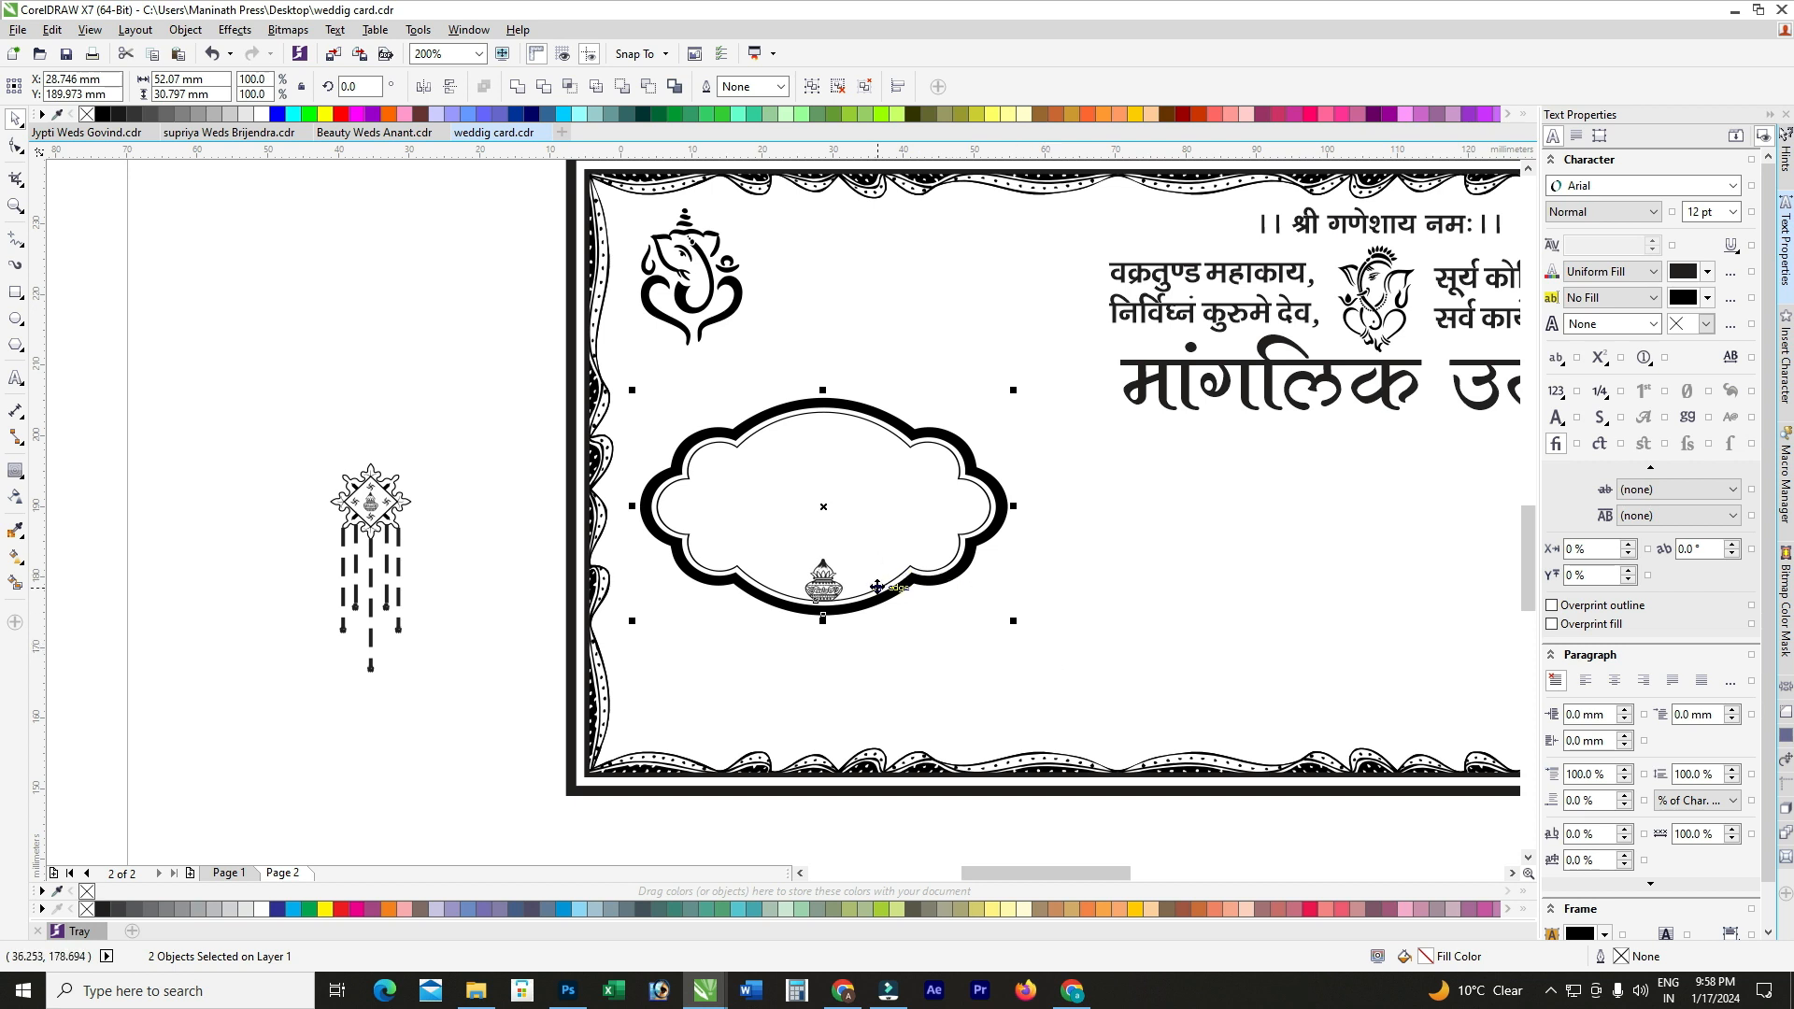
pyautogui.hotkey('ctrl', 'g')
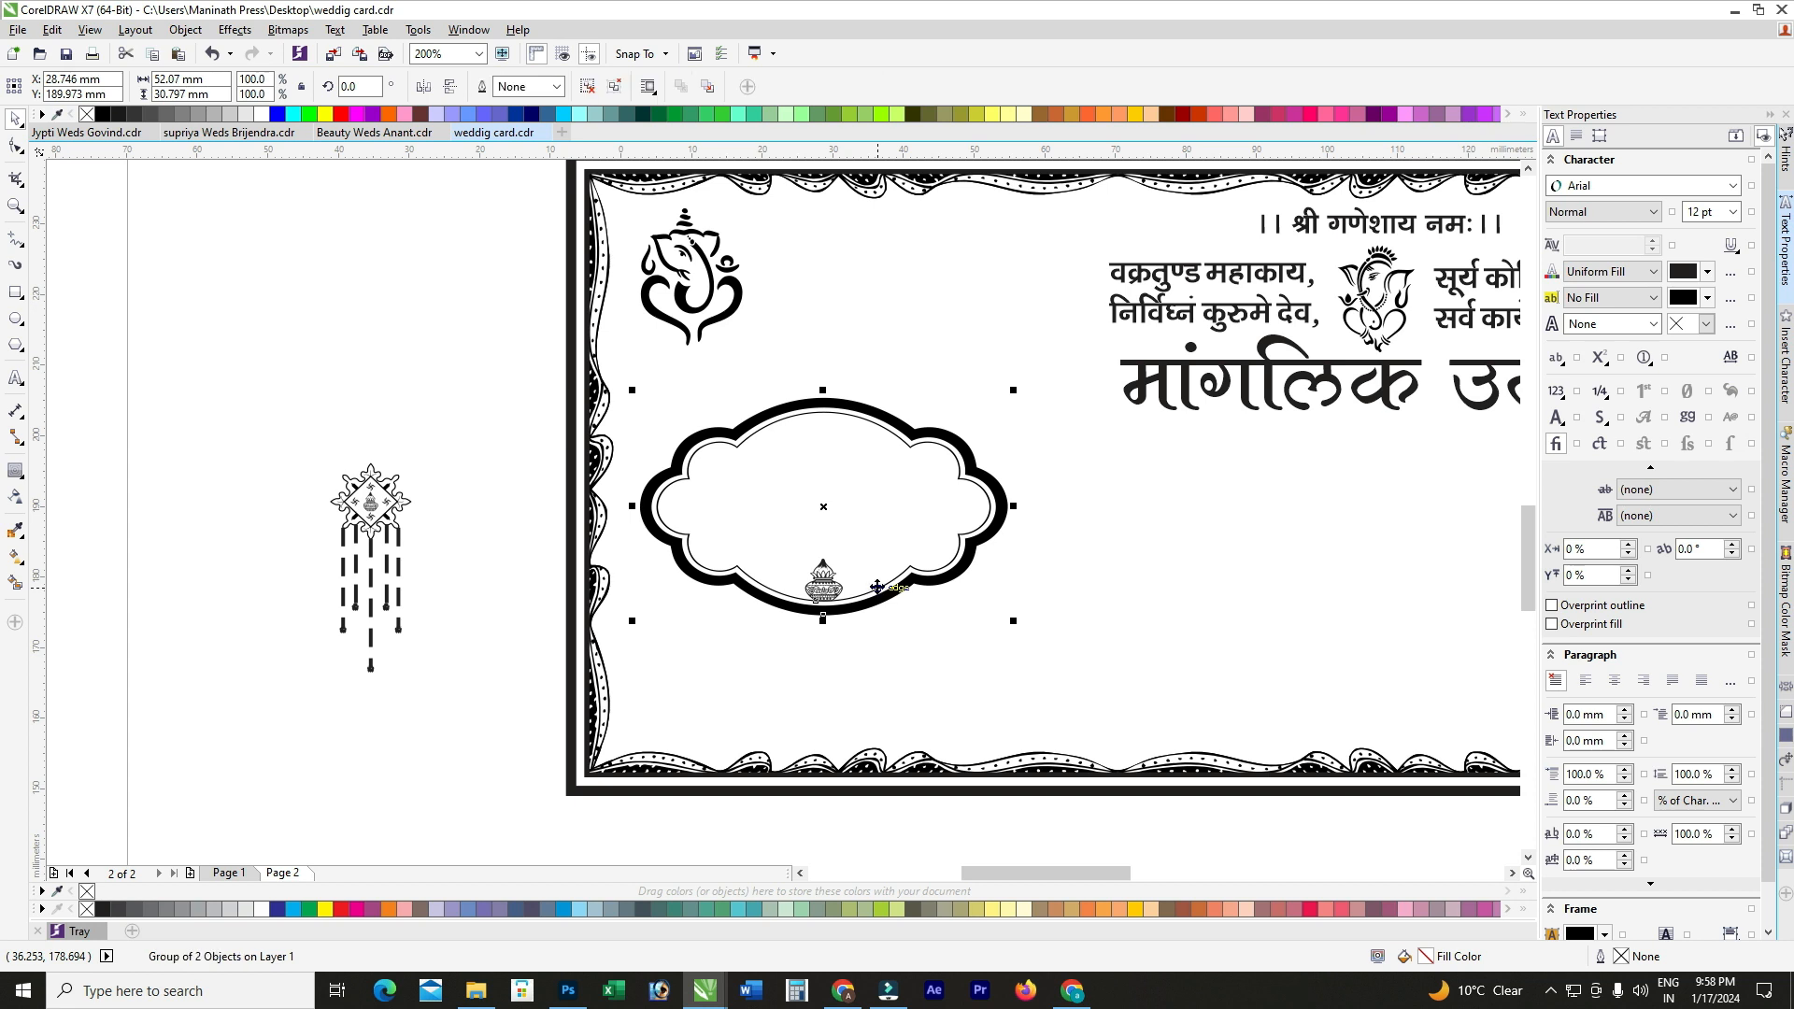
# Step: Try shifting the border frame and the cloud group, undoing both moves
pyautogui.click(461, 380)
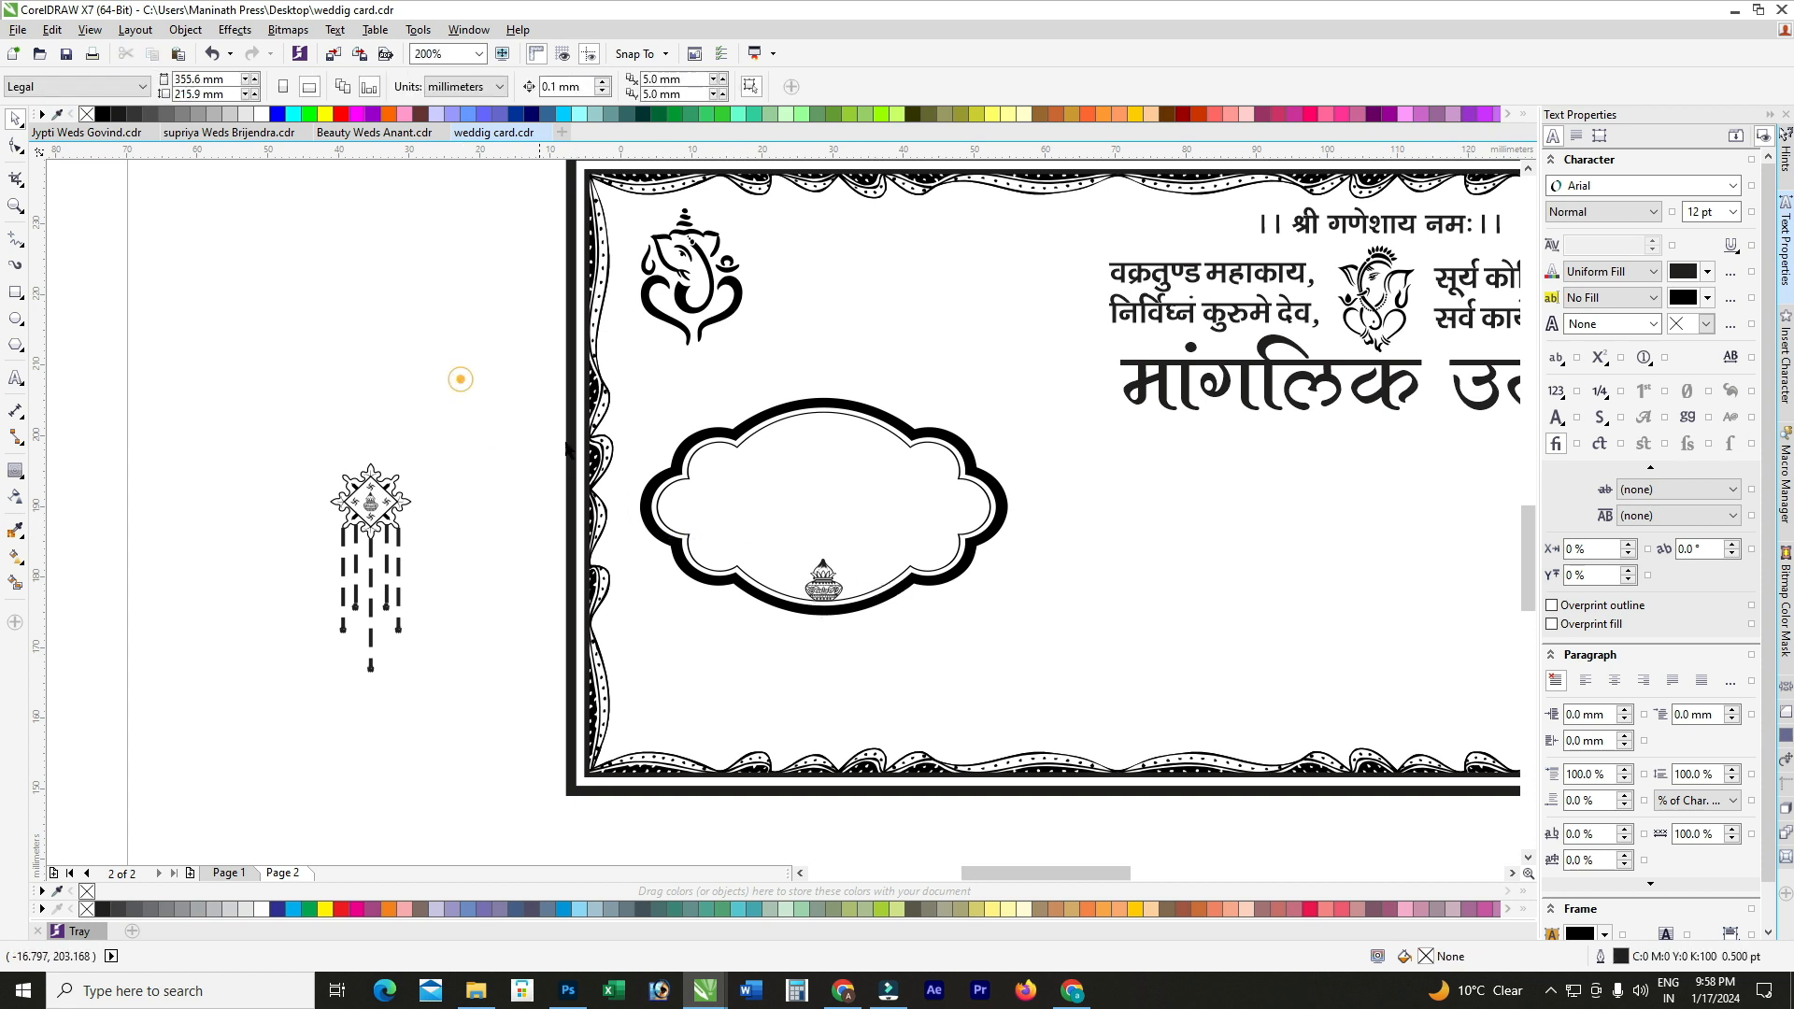
pyautogui.scroll(-1, 837, 468)
pyautogui.moveTo(837, 468); pyautogui.dragTo(980, 438)
pyautogui.hotkey('ctrl', 'z')
pyautogui.moveTo(812, 533); pyautogui.dragTo(933, 551)
pyautogui.hotkey('ctrl', 'z')
pyautogui.click(766, 579)
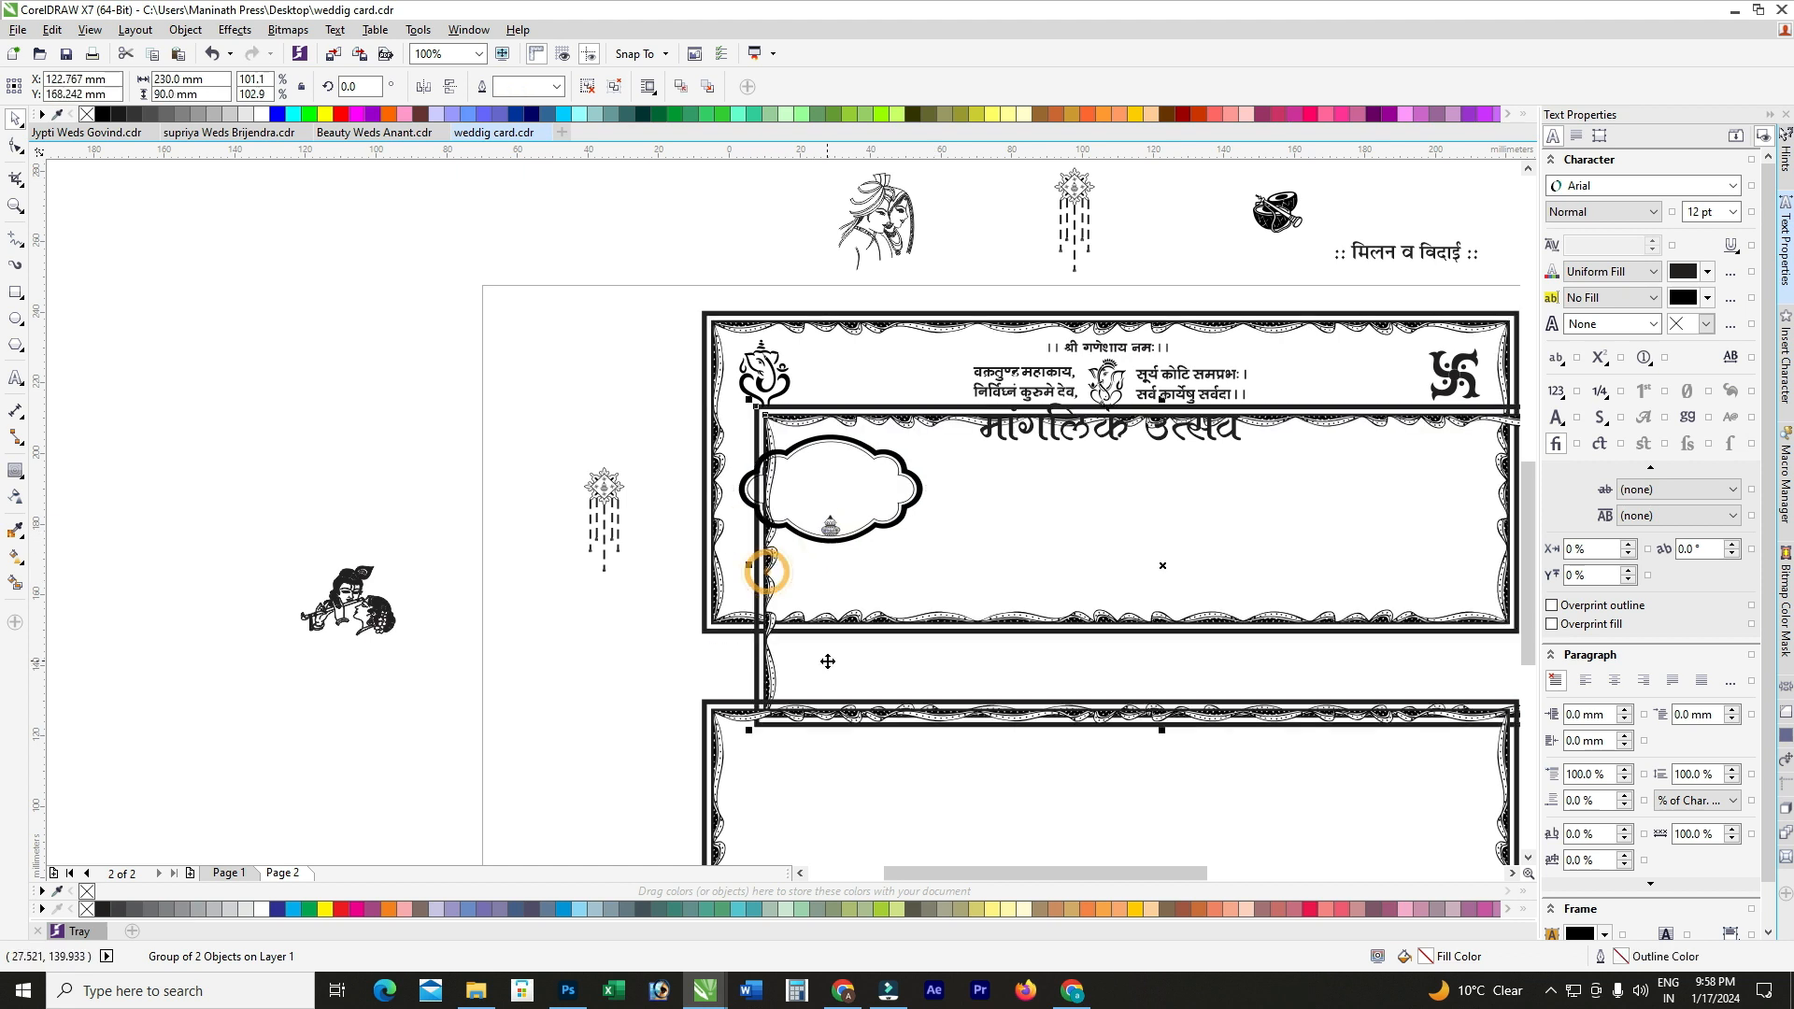
# Step: Delete the overlapping duplicate border and the Krishna clip-art beside the card
pyautogui.press('Delete')
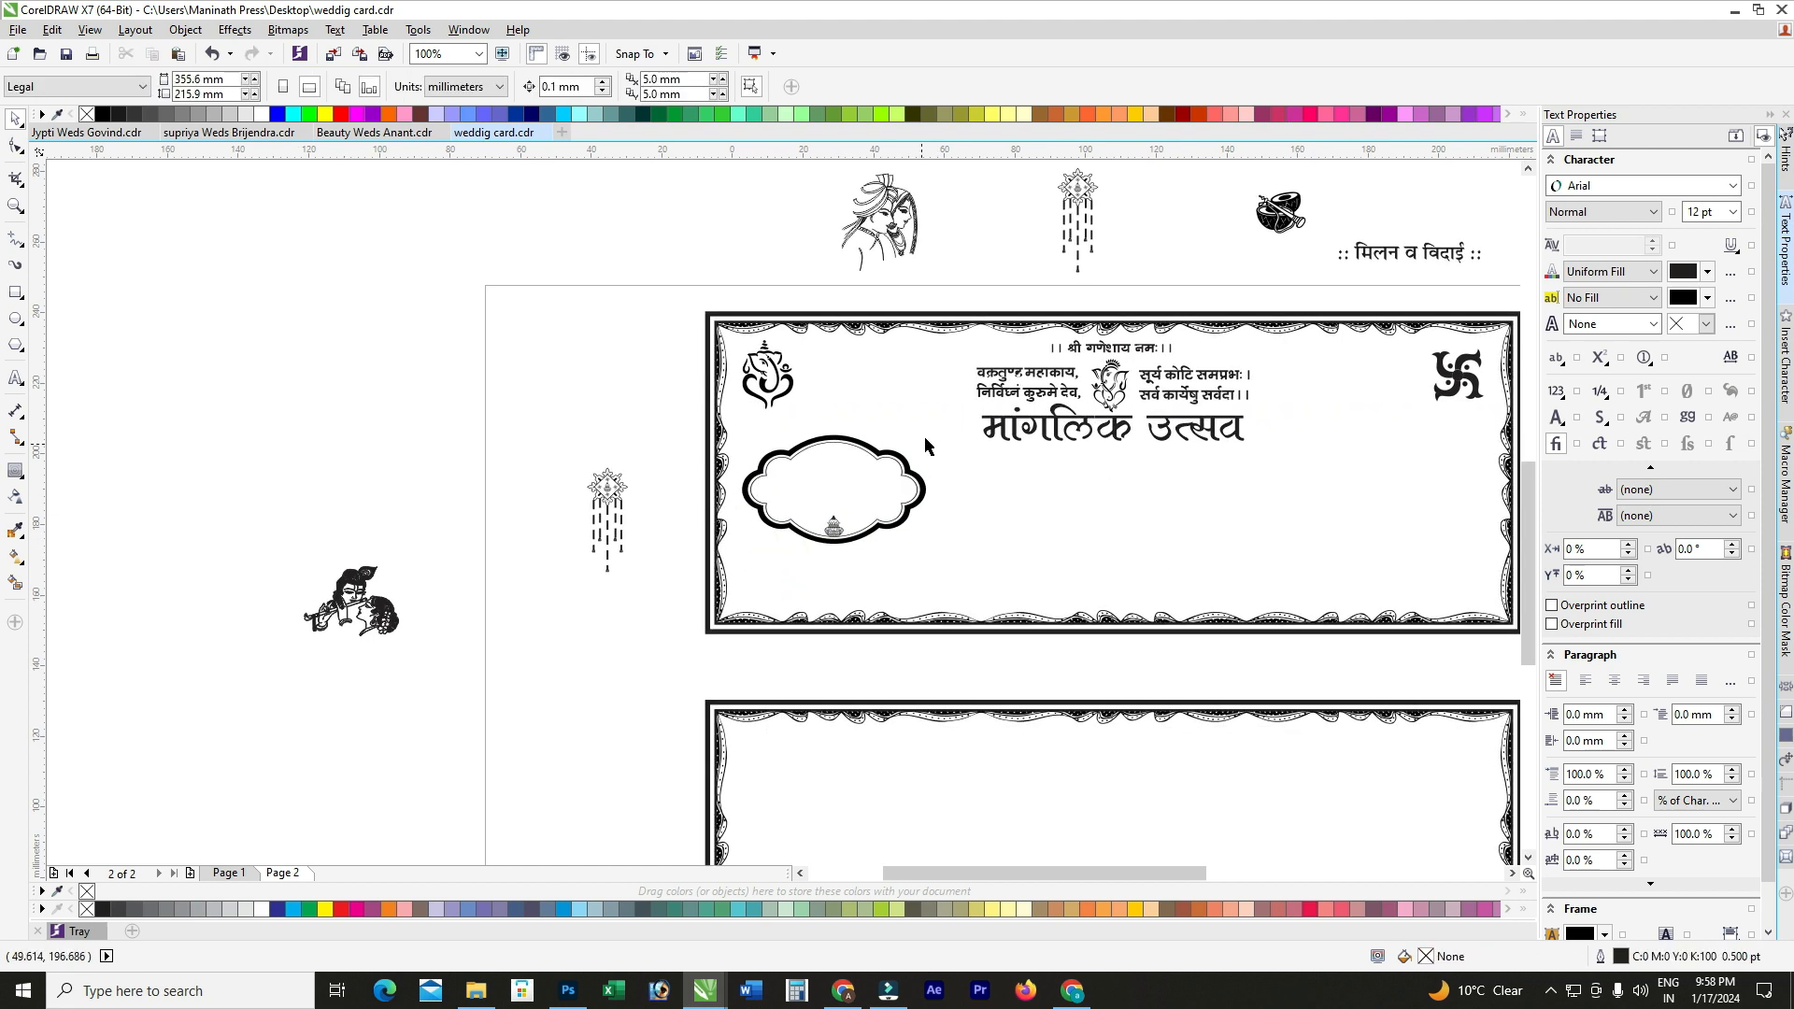
pyautogui.scroll(-1, 919, 434)
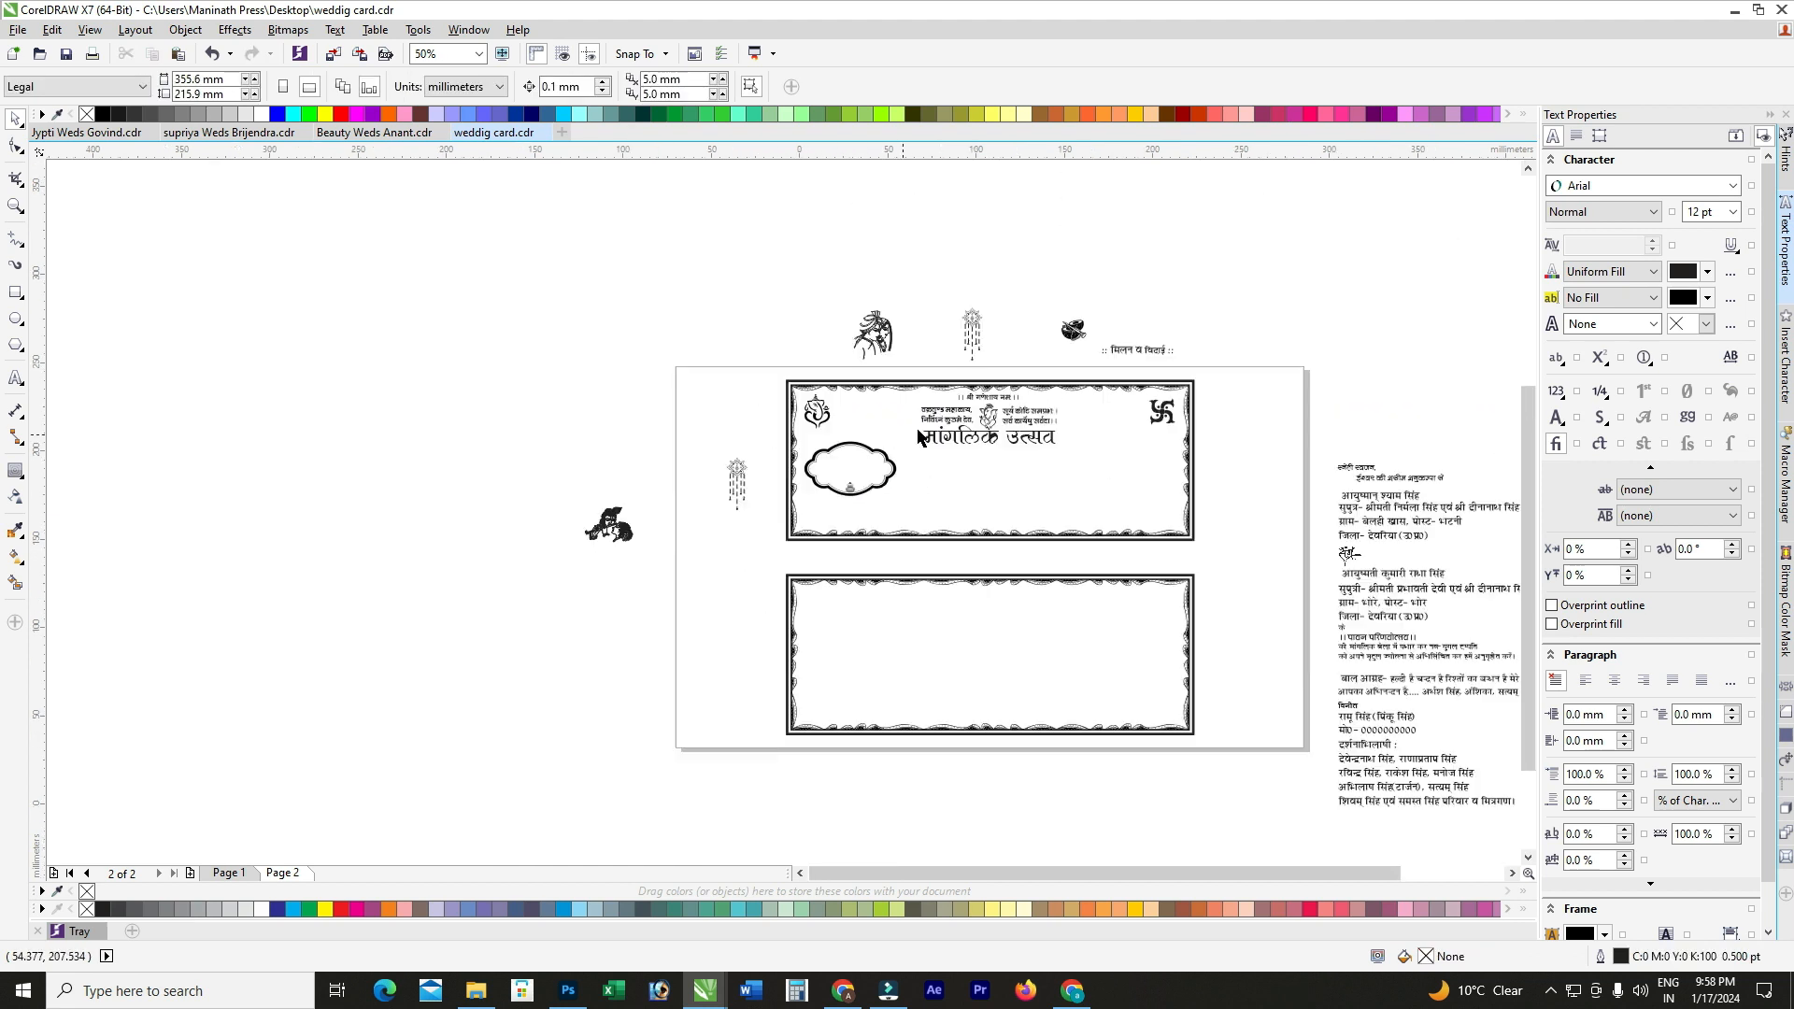
pyautogui.click(612, 531)
pyautogui.press('Delete')
# Step: Copy the event headings and dates from page 1 to page 2's panel centre and ungroup them
pyautogui.click(227, 874)
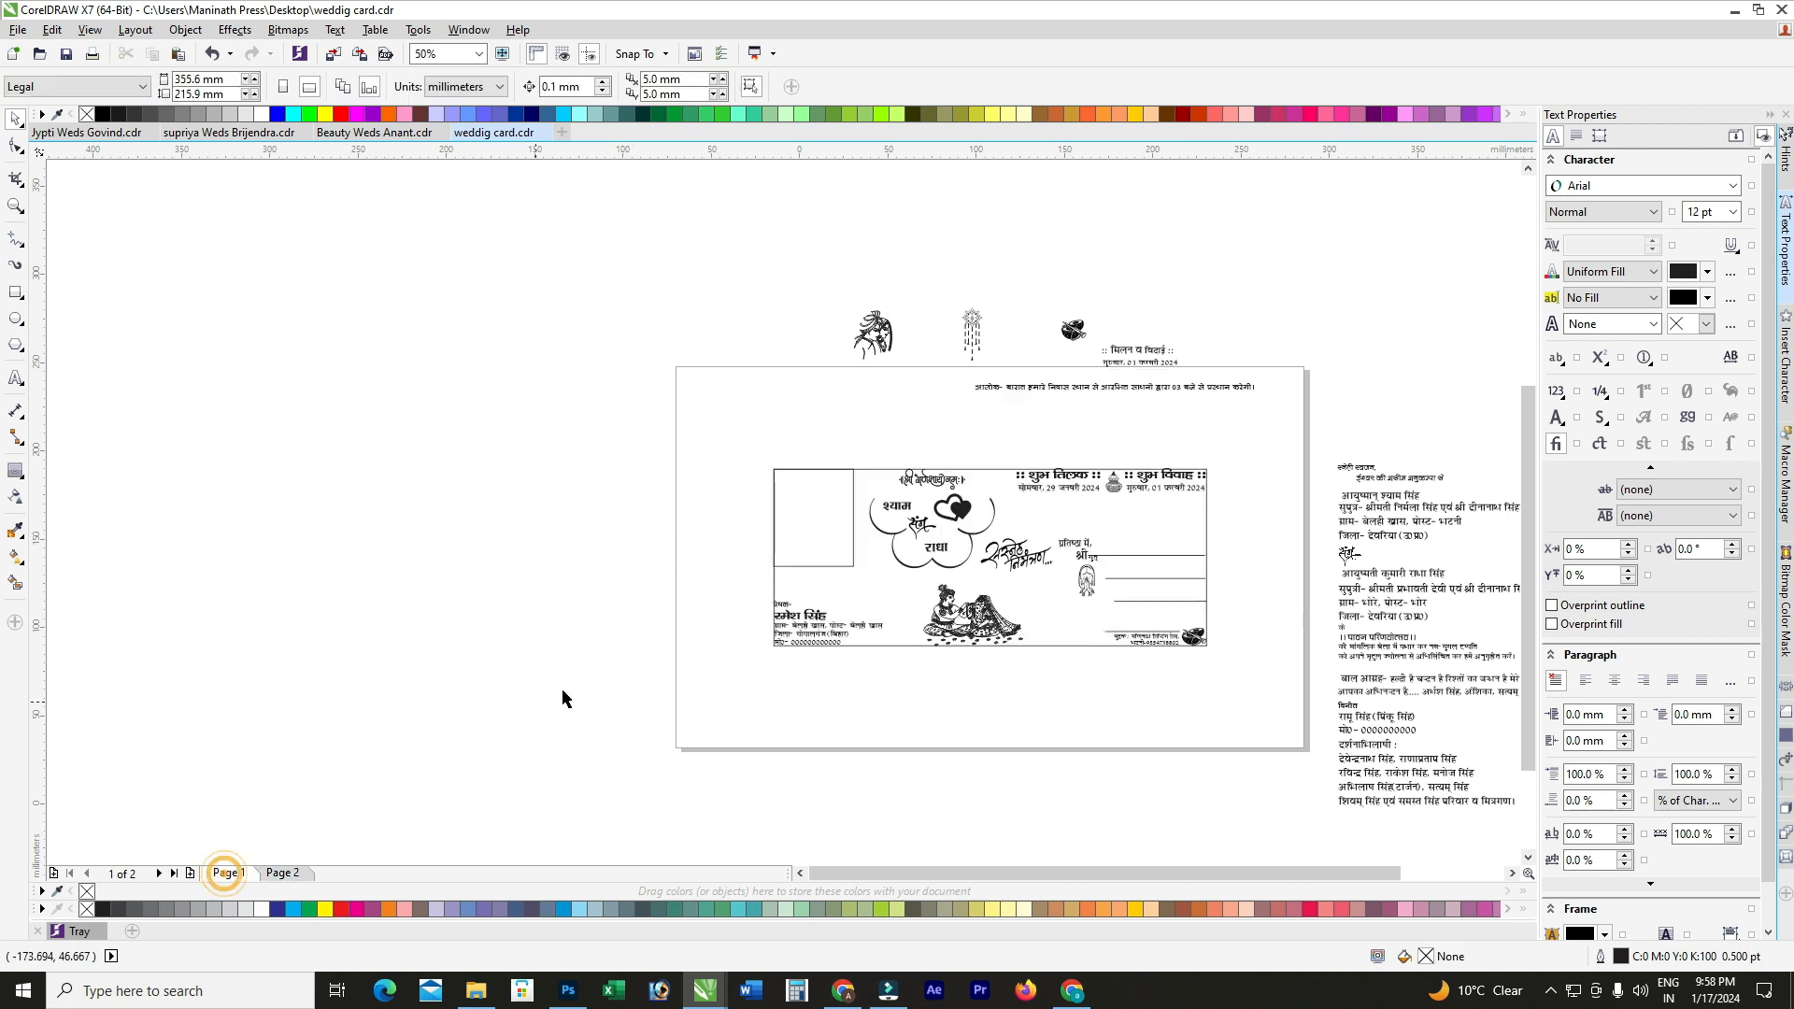
pyautogui.scroll(1, 1345, 452)
pyautogui.moveTo(1352, 444); pyautogui.dragTo(905, 560)
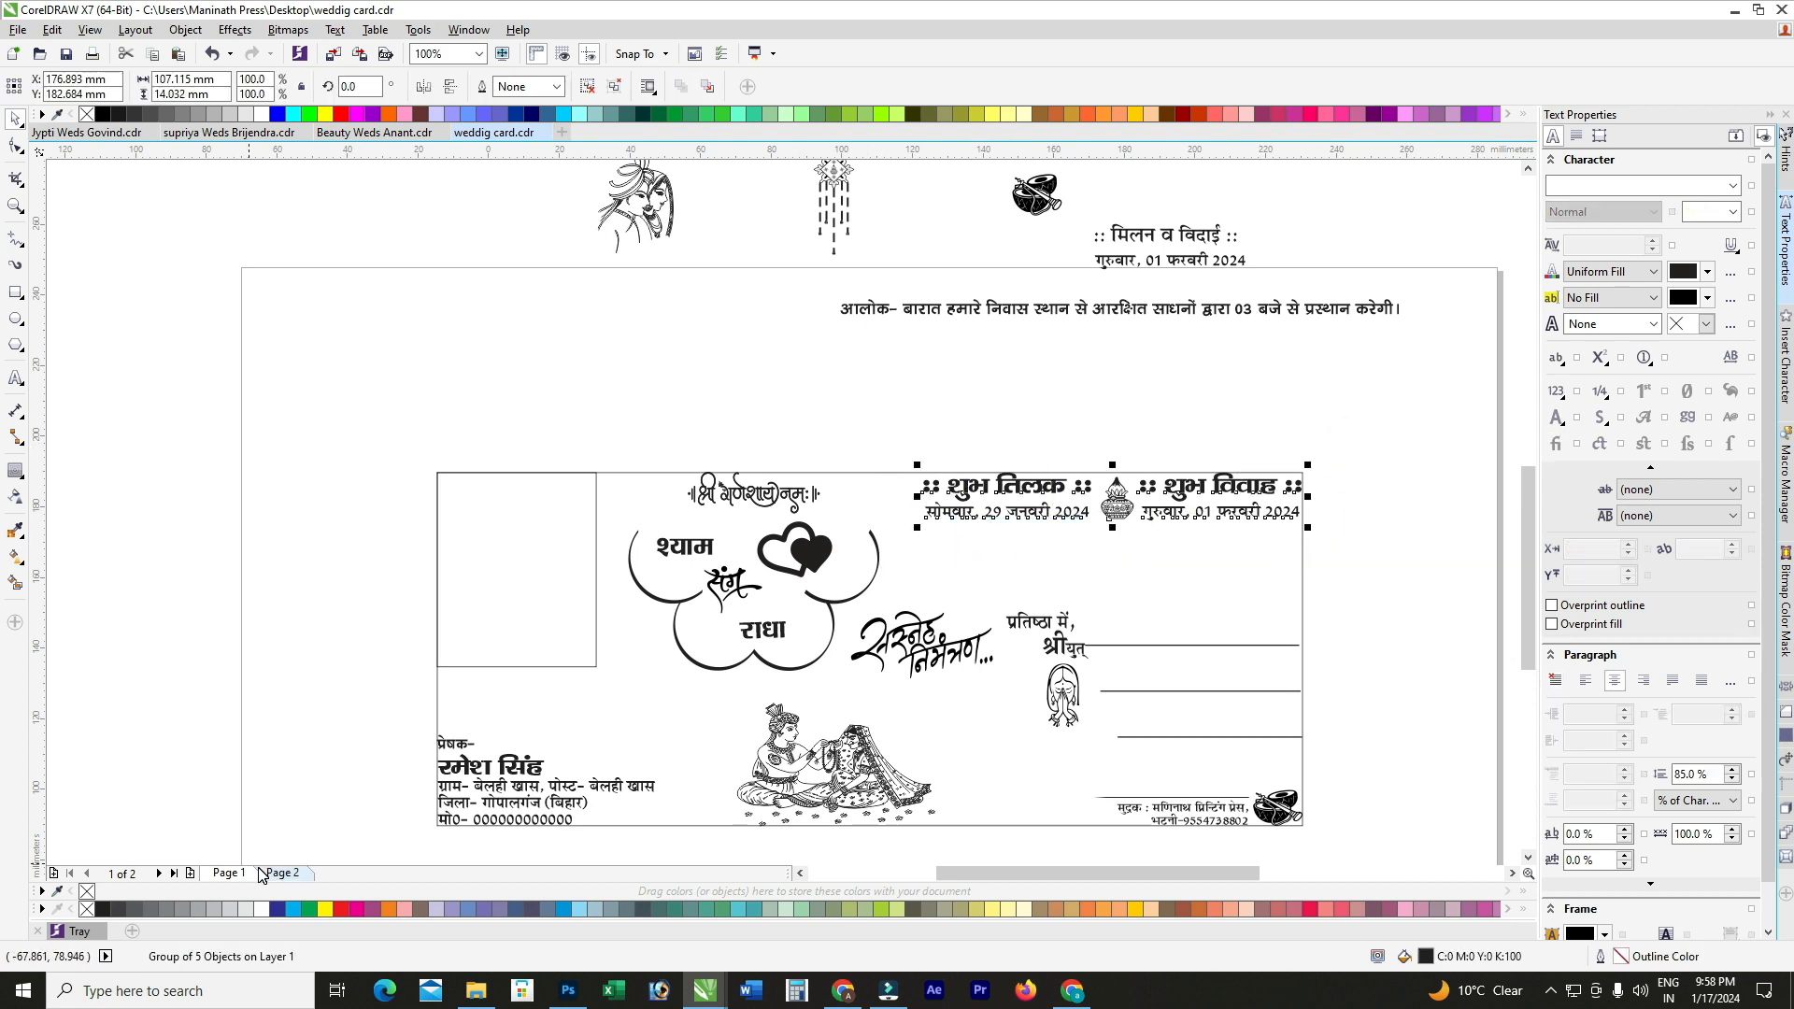
pyautogui.click(282, 872)
pyautogui.moveTo(1035, 492); pyautogui.dragTo(765, 543)
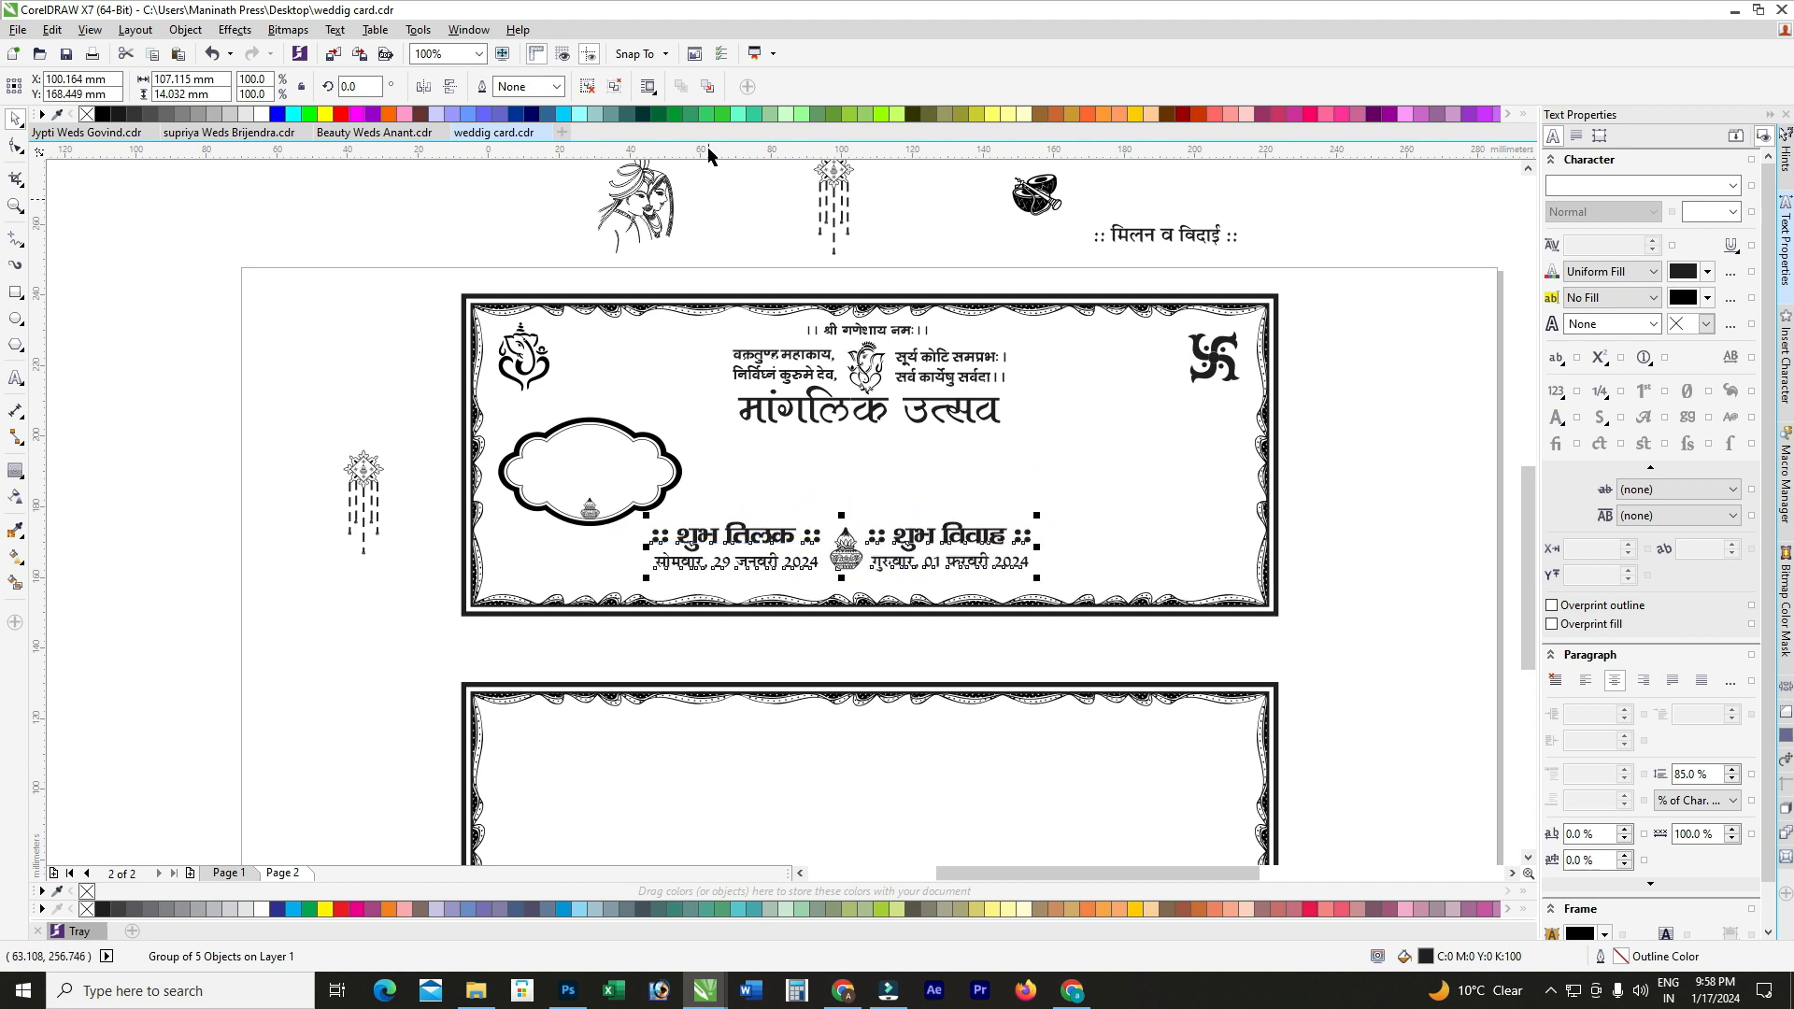
pyautogui.click(587, 87)
pyautogui.click(433, 348)
pyautogui.scroll(1, 815, 537)
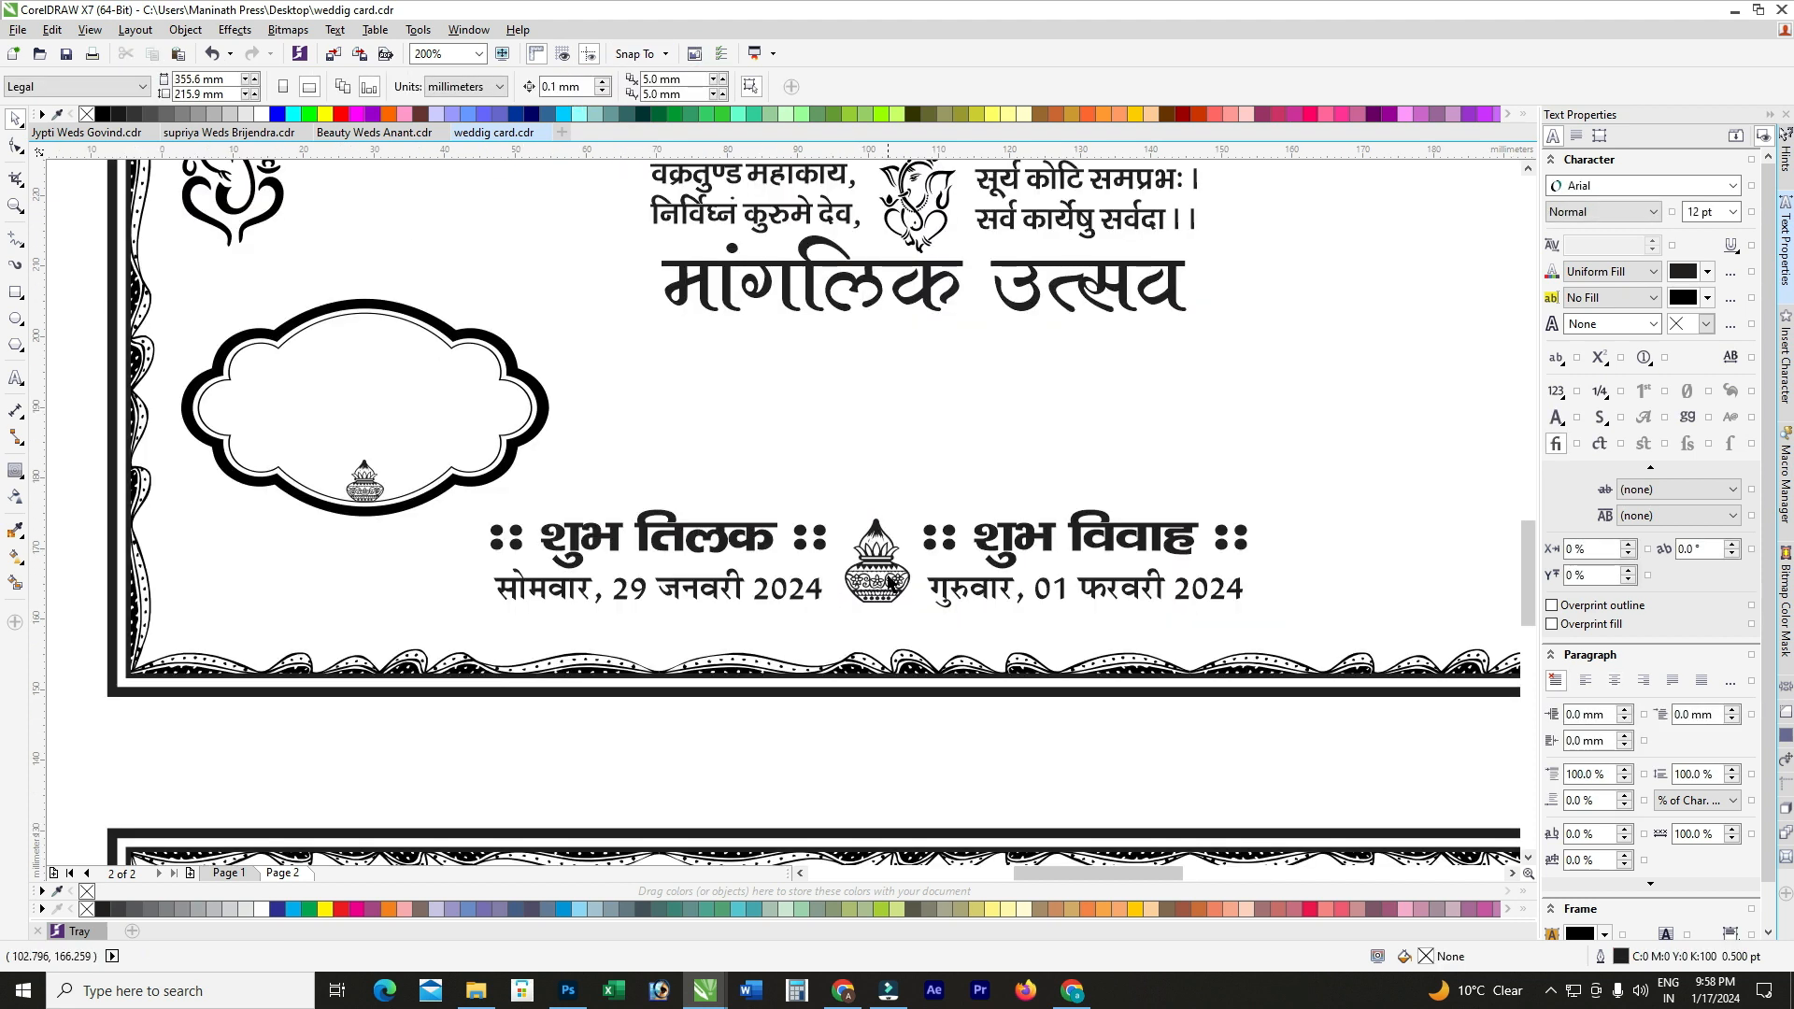
# Step: Delete the middle kalash and move the शुभ तिलक heading into the cloud frame at 20 pt
pyautogui.click(889, 581)
pyautogui.press('Delete')
pyautogui.click(703, 546)
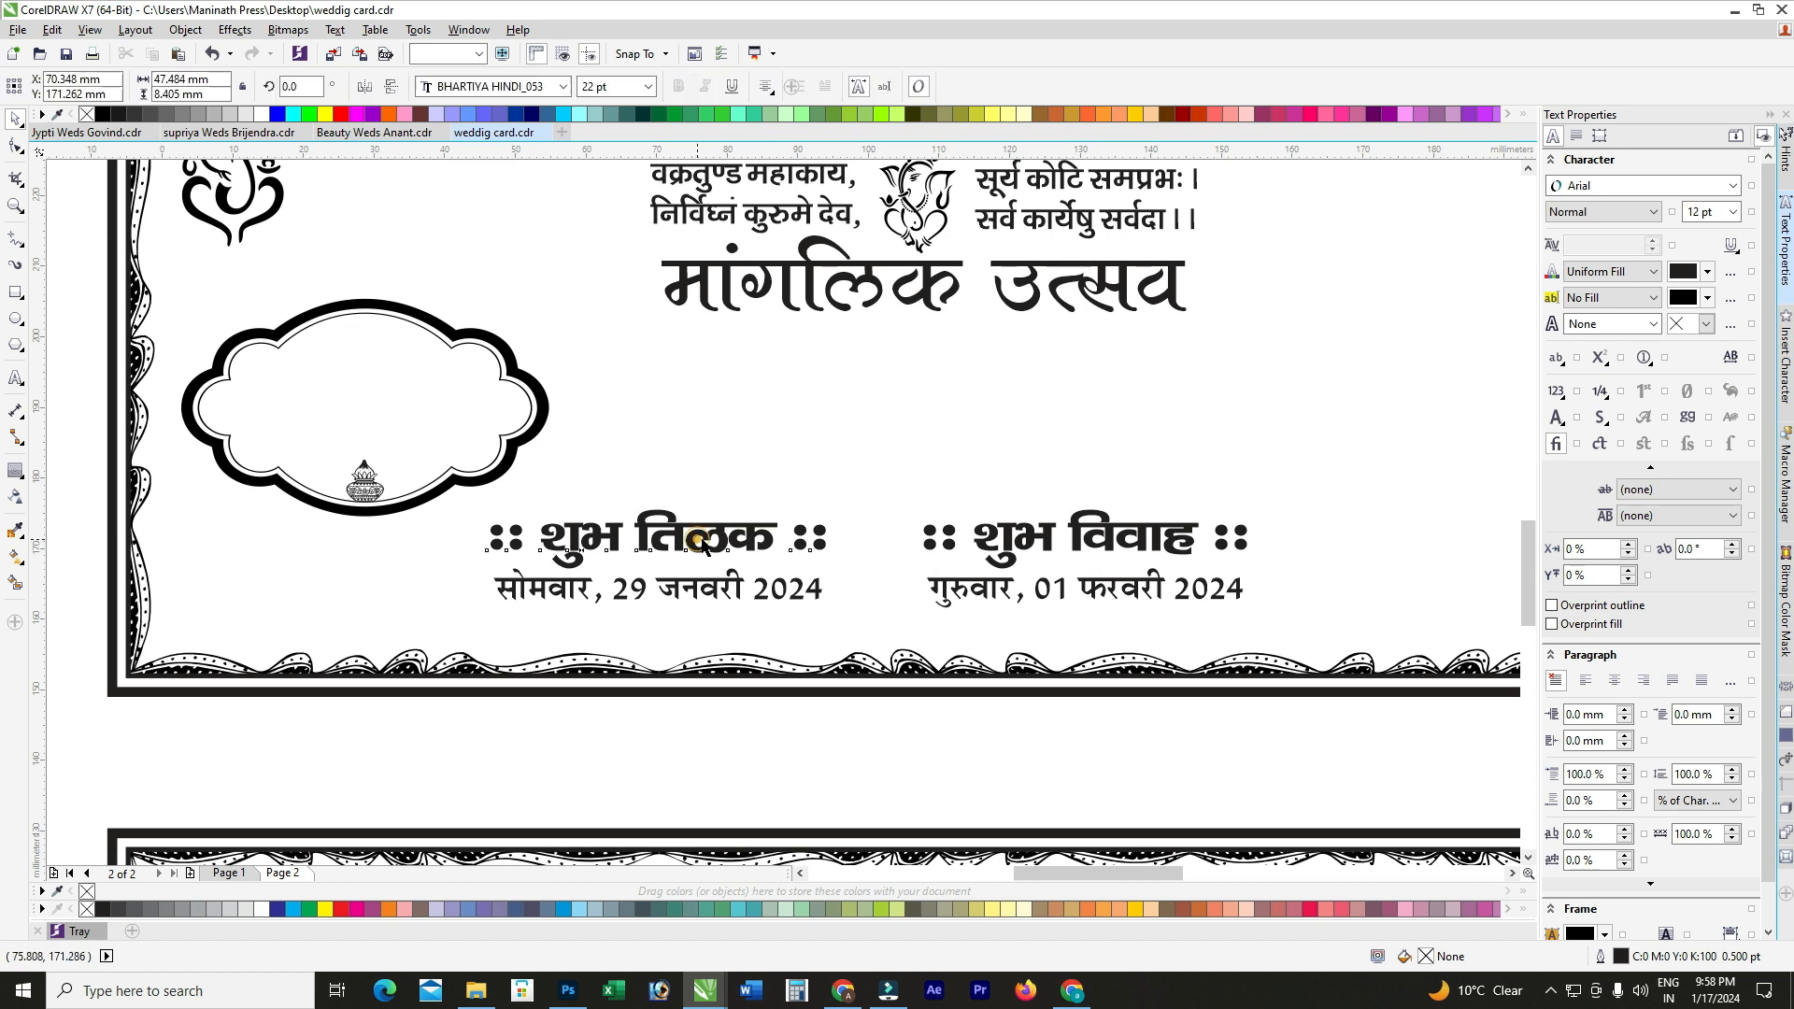
pyautogui.scroll(-1, 702, 545)
pyautogui.scroll(1, 733, 534)
pyautogui.moveTo(876, 609); pyautogui.dragTo(679, 460)
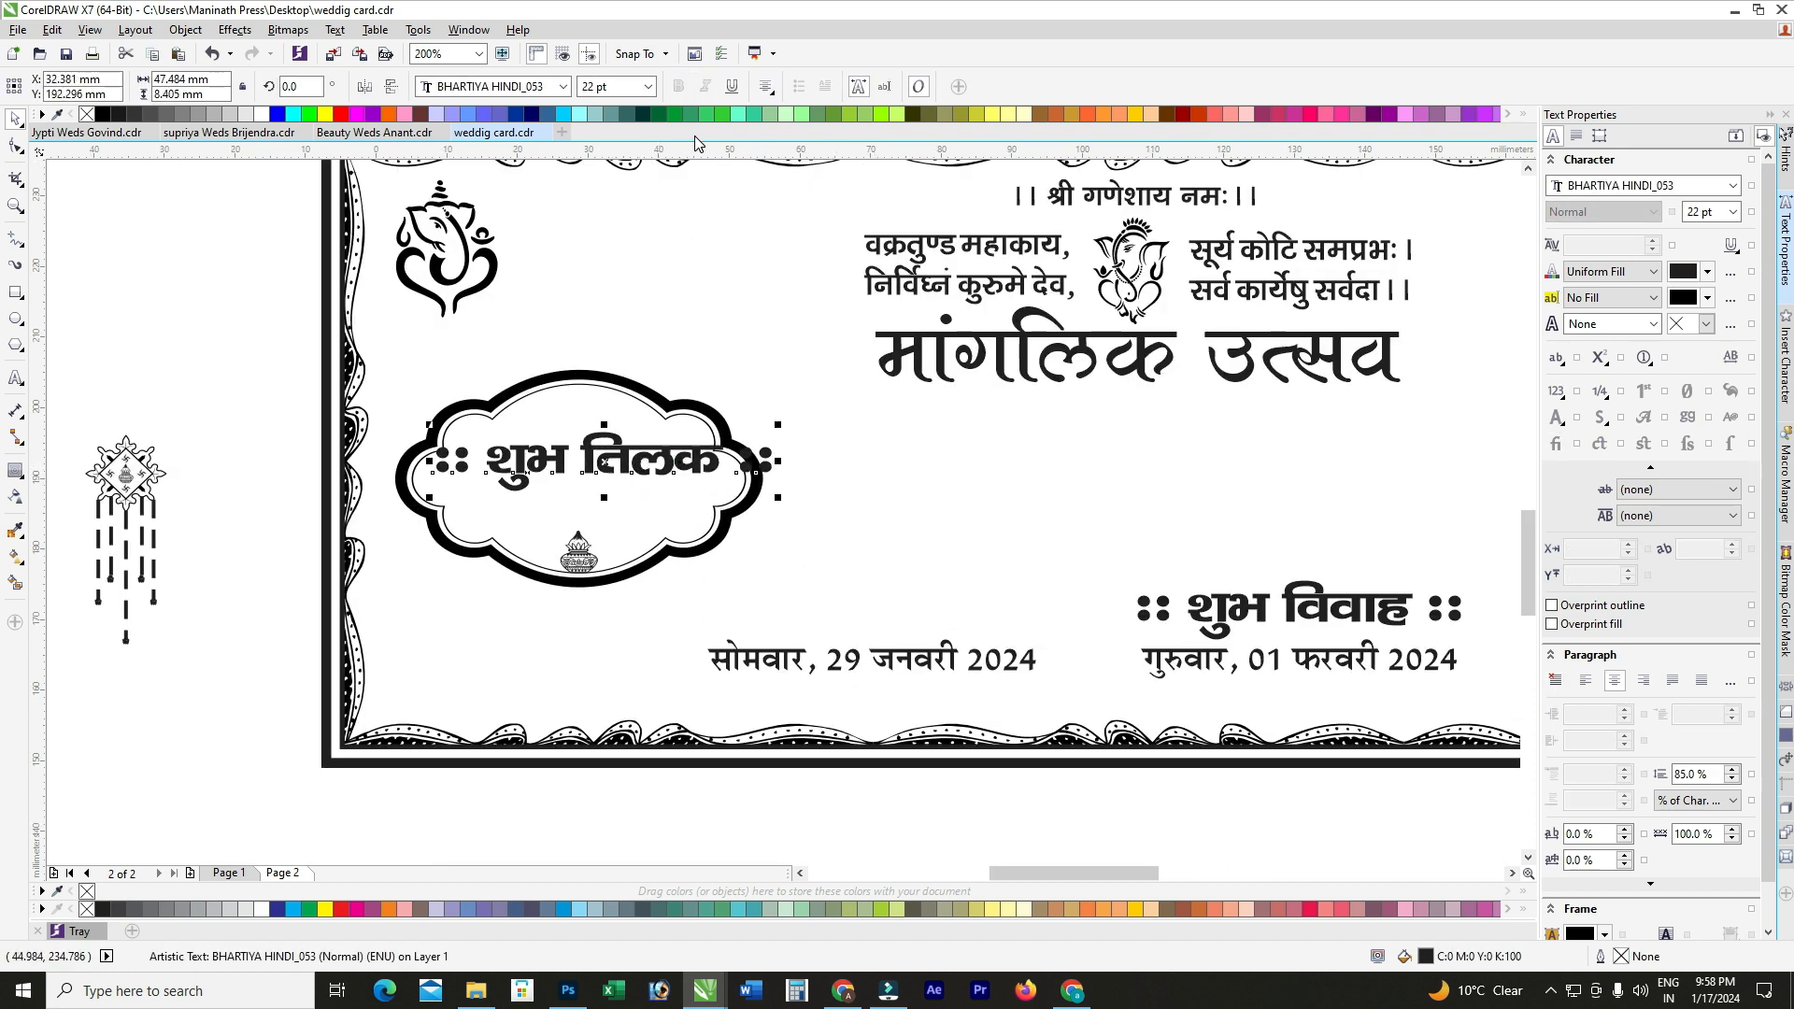
pyautogui.tripleClick(629, 89)
pyautogui.write('20')
pyautogui.press('Return')
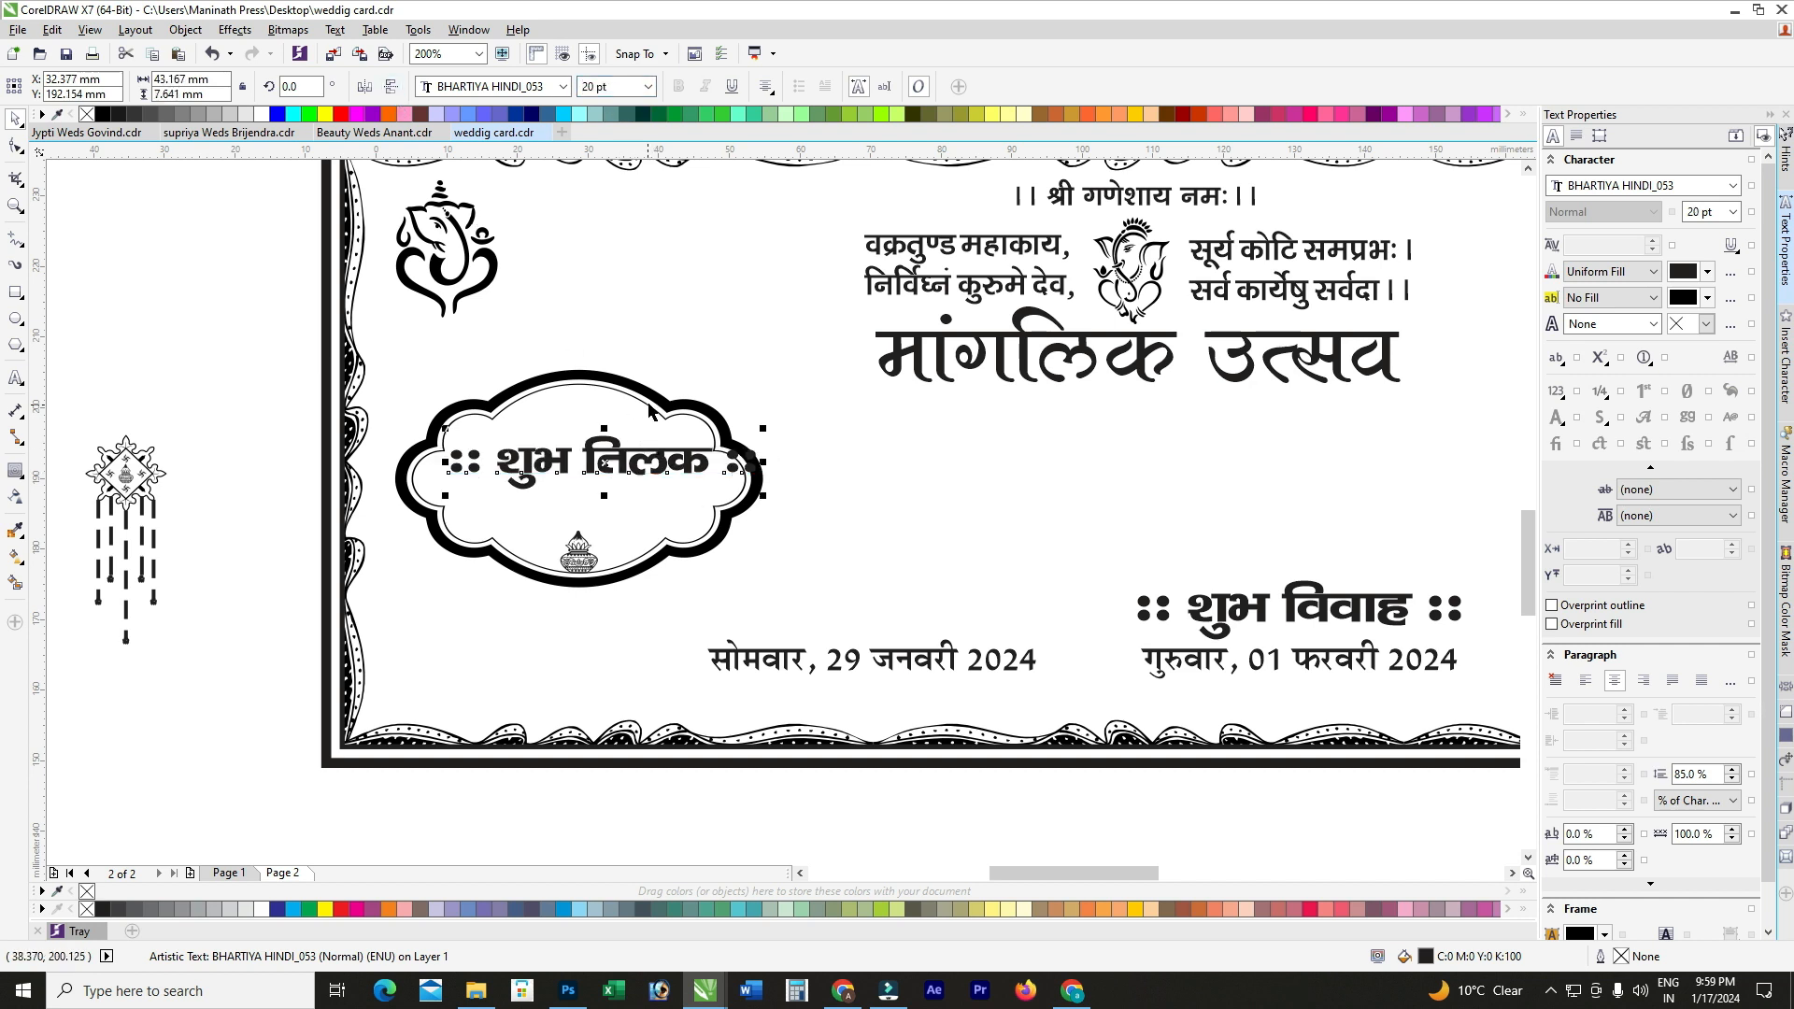
# Step: Enlarge the cloud frame slightly, then raise and narrow the शुभ तिलक heading inside it
pyautogui.click(651, 411)
pyautogui.moveTo(766, 365); pyautogui.dragTo(775, 357)
pyautogui.click(650, 472)
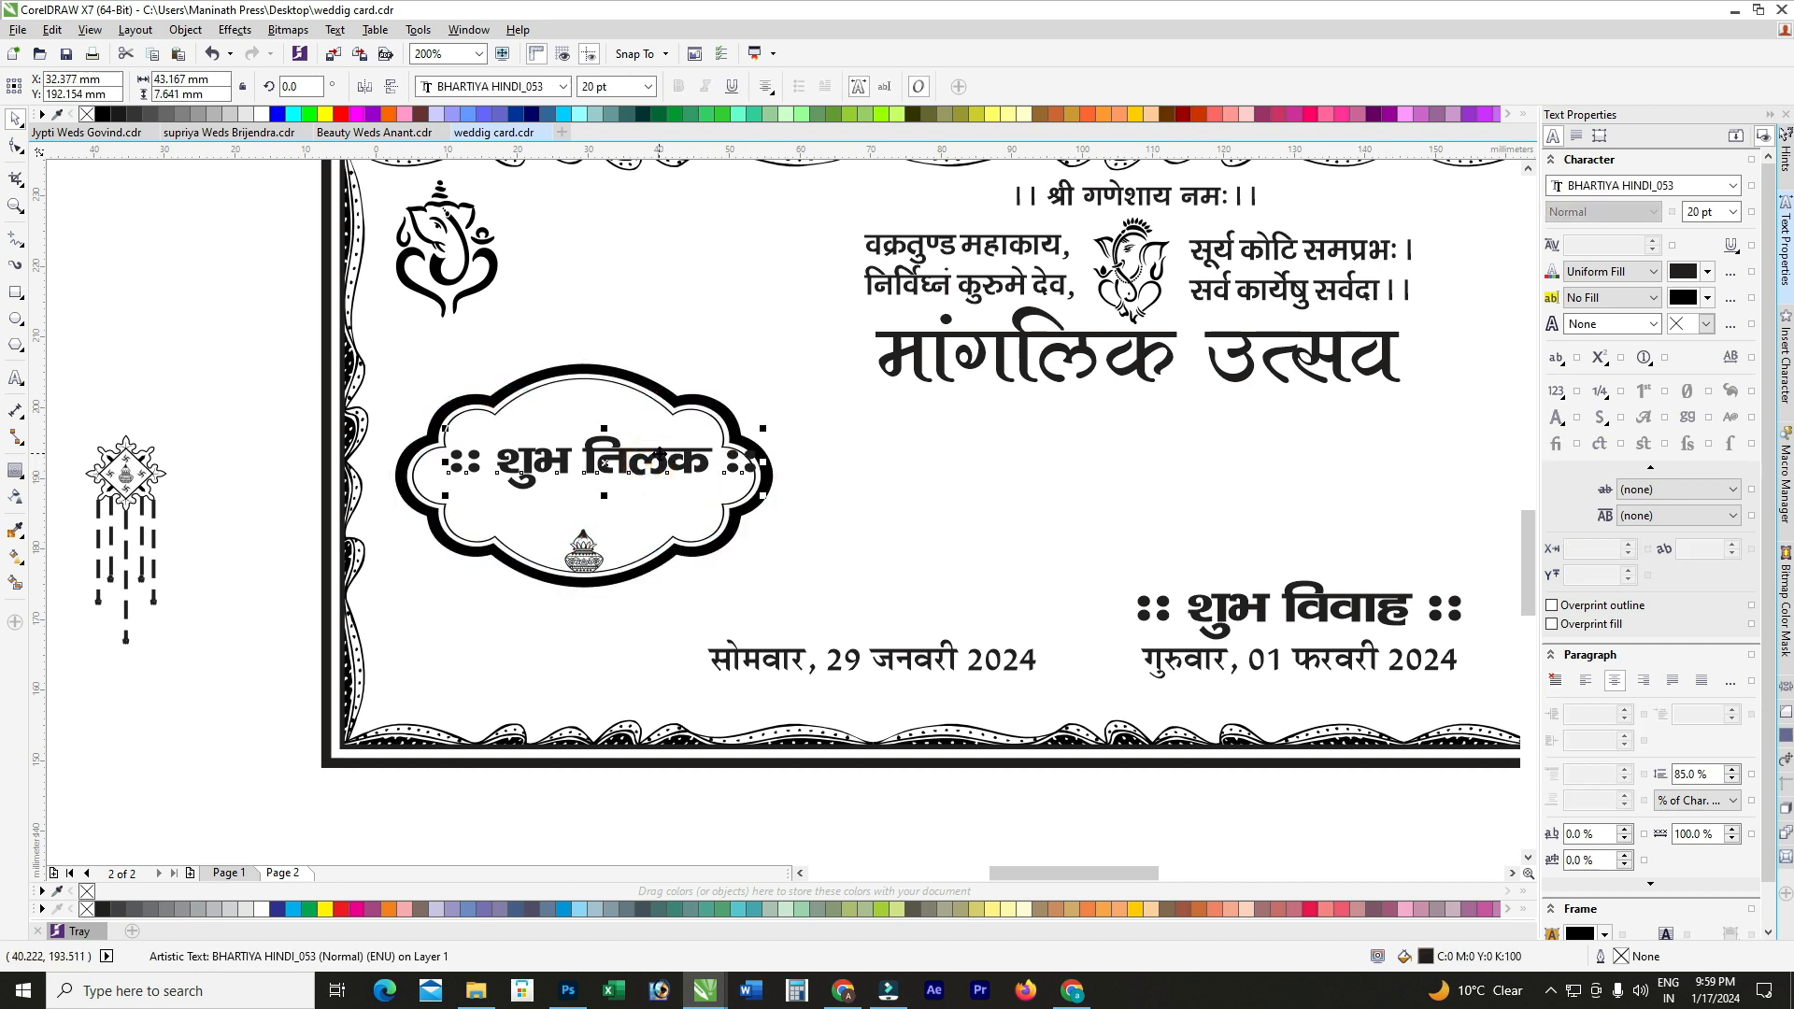
pyautogui.moveTo(652, 465); pyautogui.dragTo(652, 454)
pyautogui.moveTo(764, 452); pyautogui.dragTo(685, 474)
pyautogui.scroll(1, 636, 472)
pyautogui.press('Up')
pyautogui.press('Up')
pyautogui.press('Up')
pyautogui.press('Up')
pyautogui.press('Up')
pyautogui.press('Up')
pyautogui.press('Up')
pyautogui.press('Up')
pyautogui.press('Up')
pyautogui.press('Up')
pyautogui.press('Up')
pyautogui.press('Up')
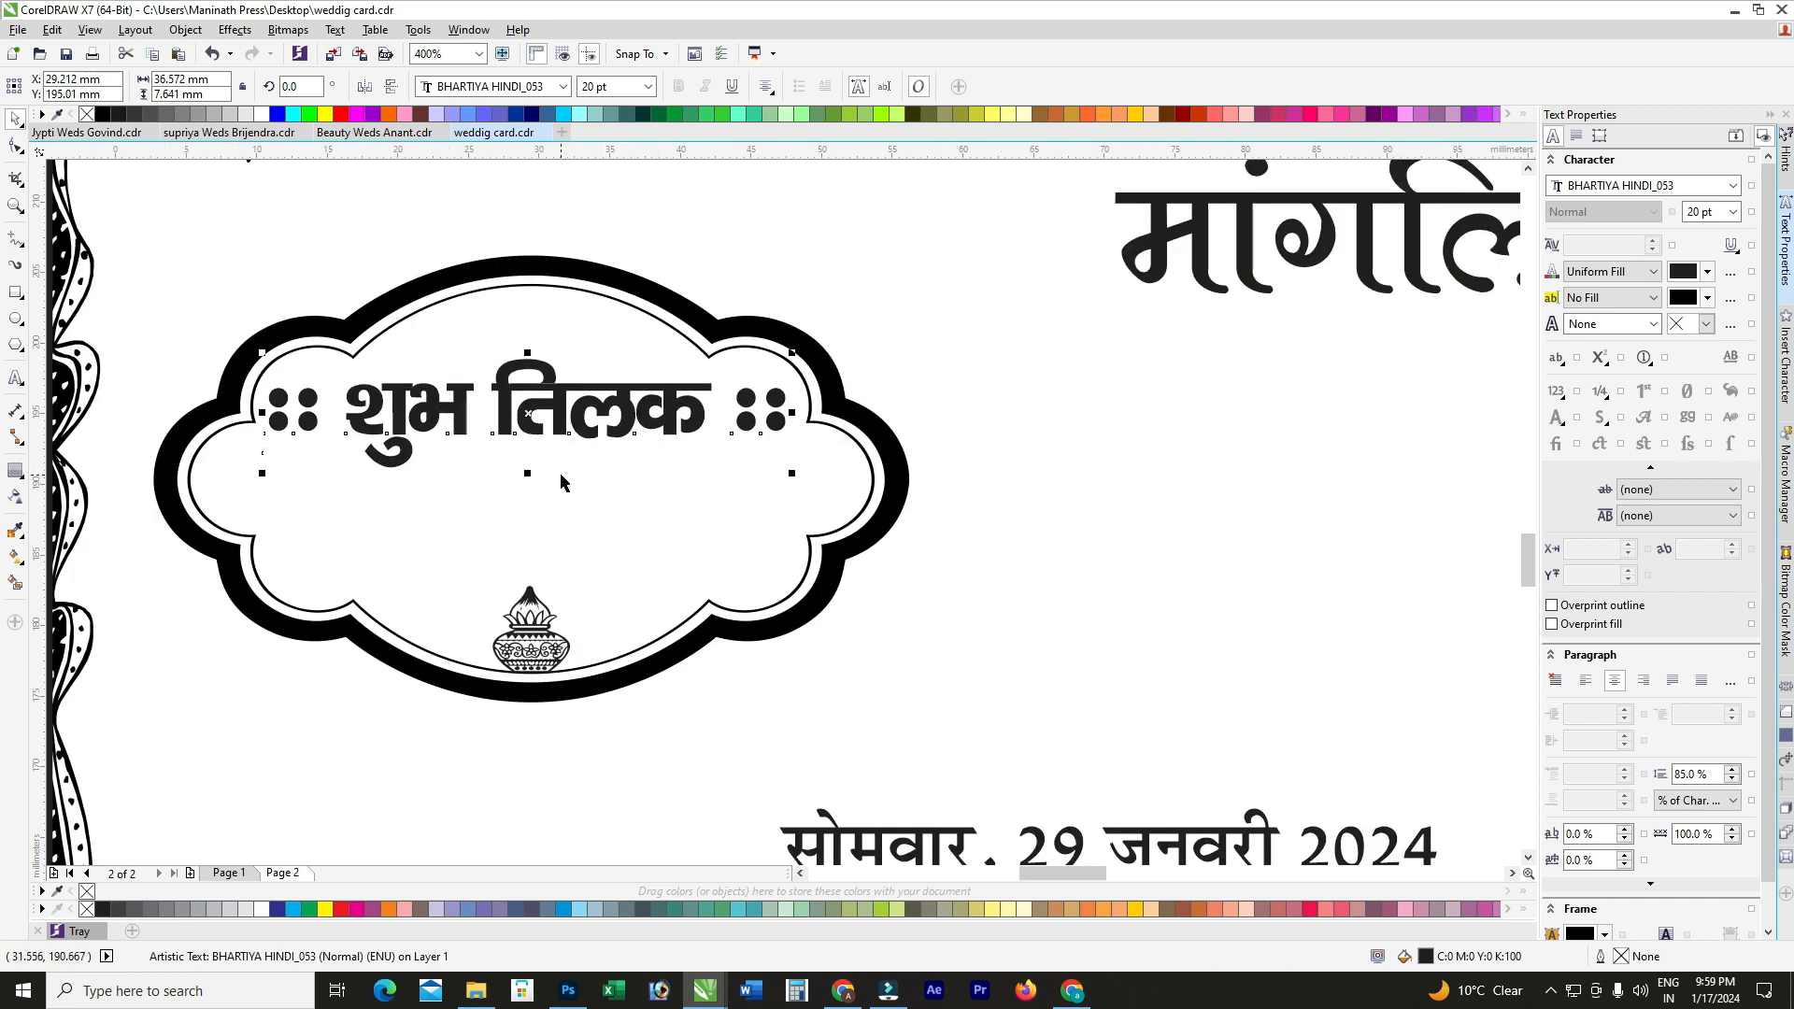
pyautogui.scroll(-1, 581, 517)
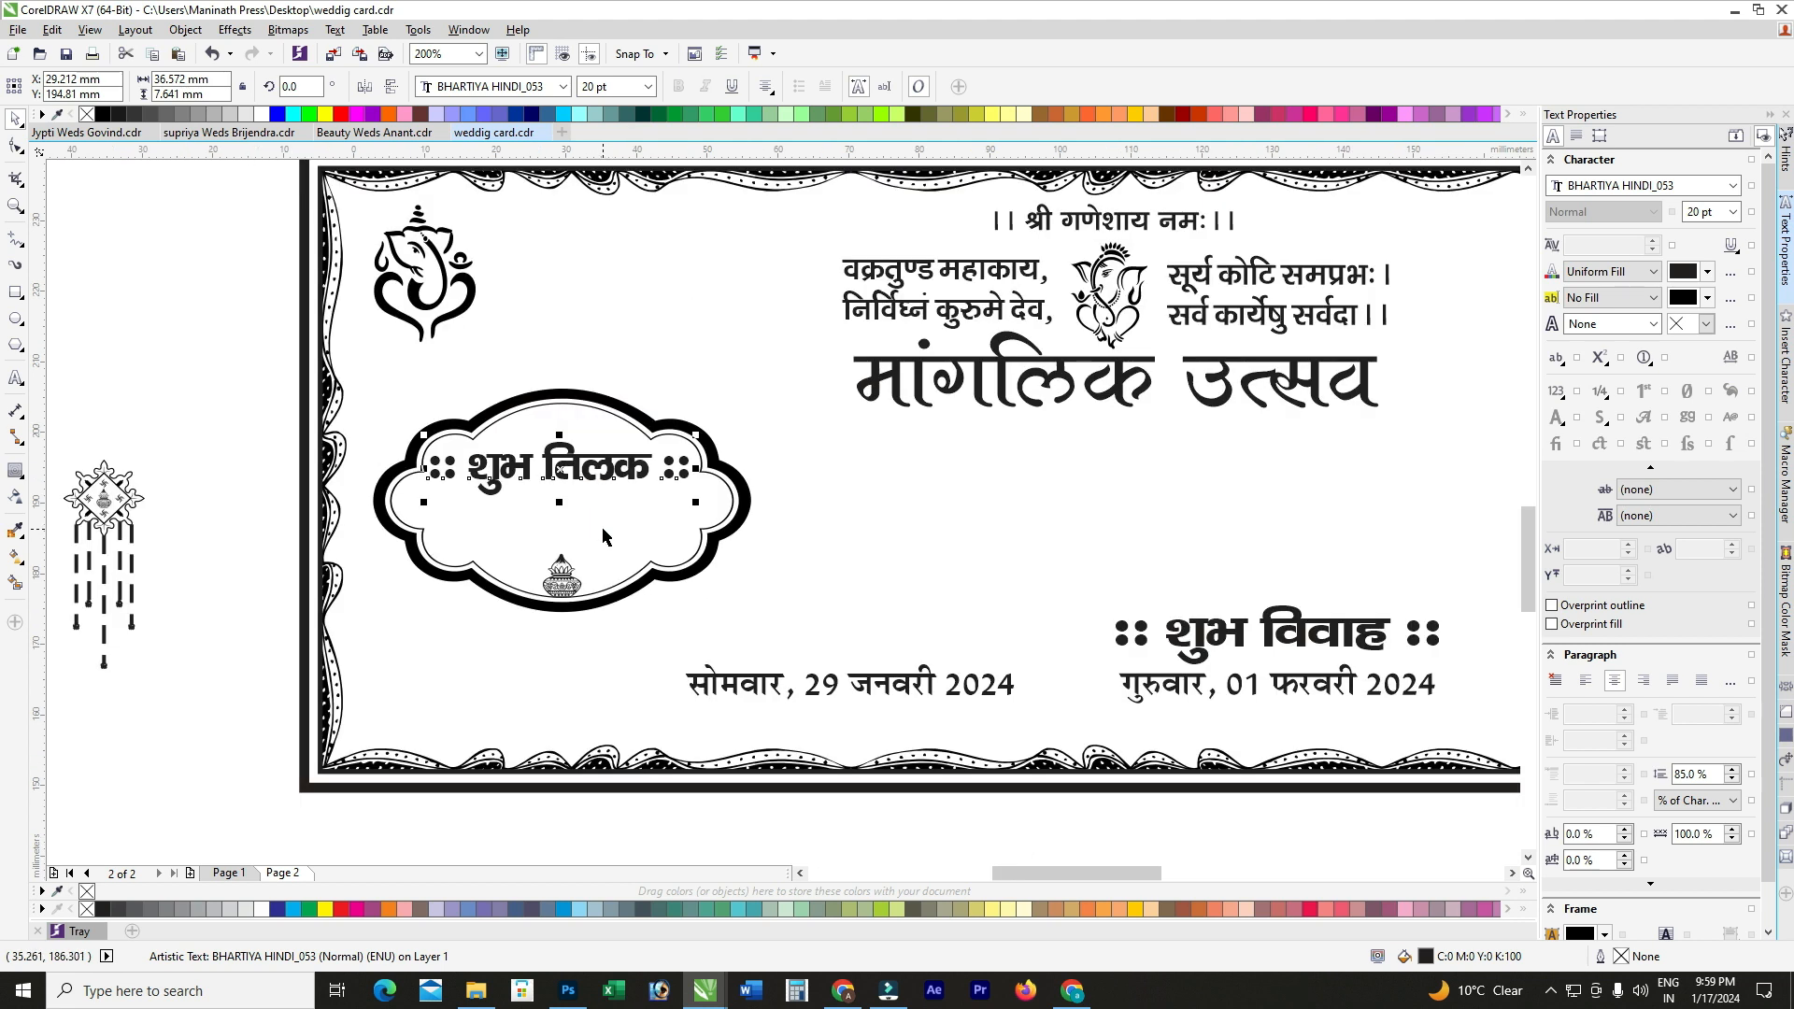
pyautogui.click(588, 555)
# Step: Move the Monday date line into the cloud frame under the heading at 15 pt
pyautogui.scroll(-1, 581, 532)
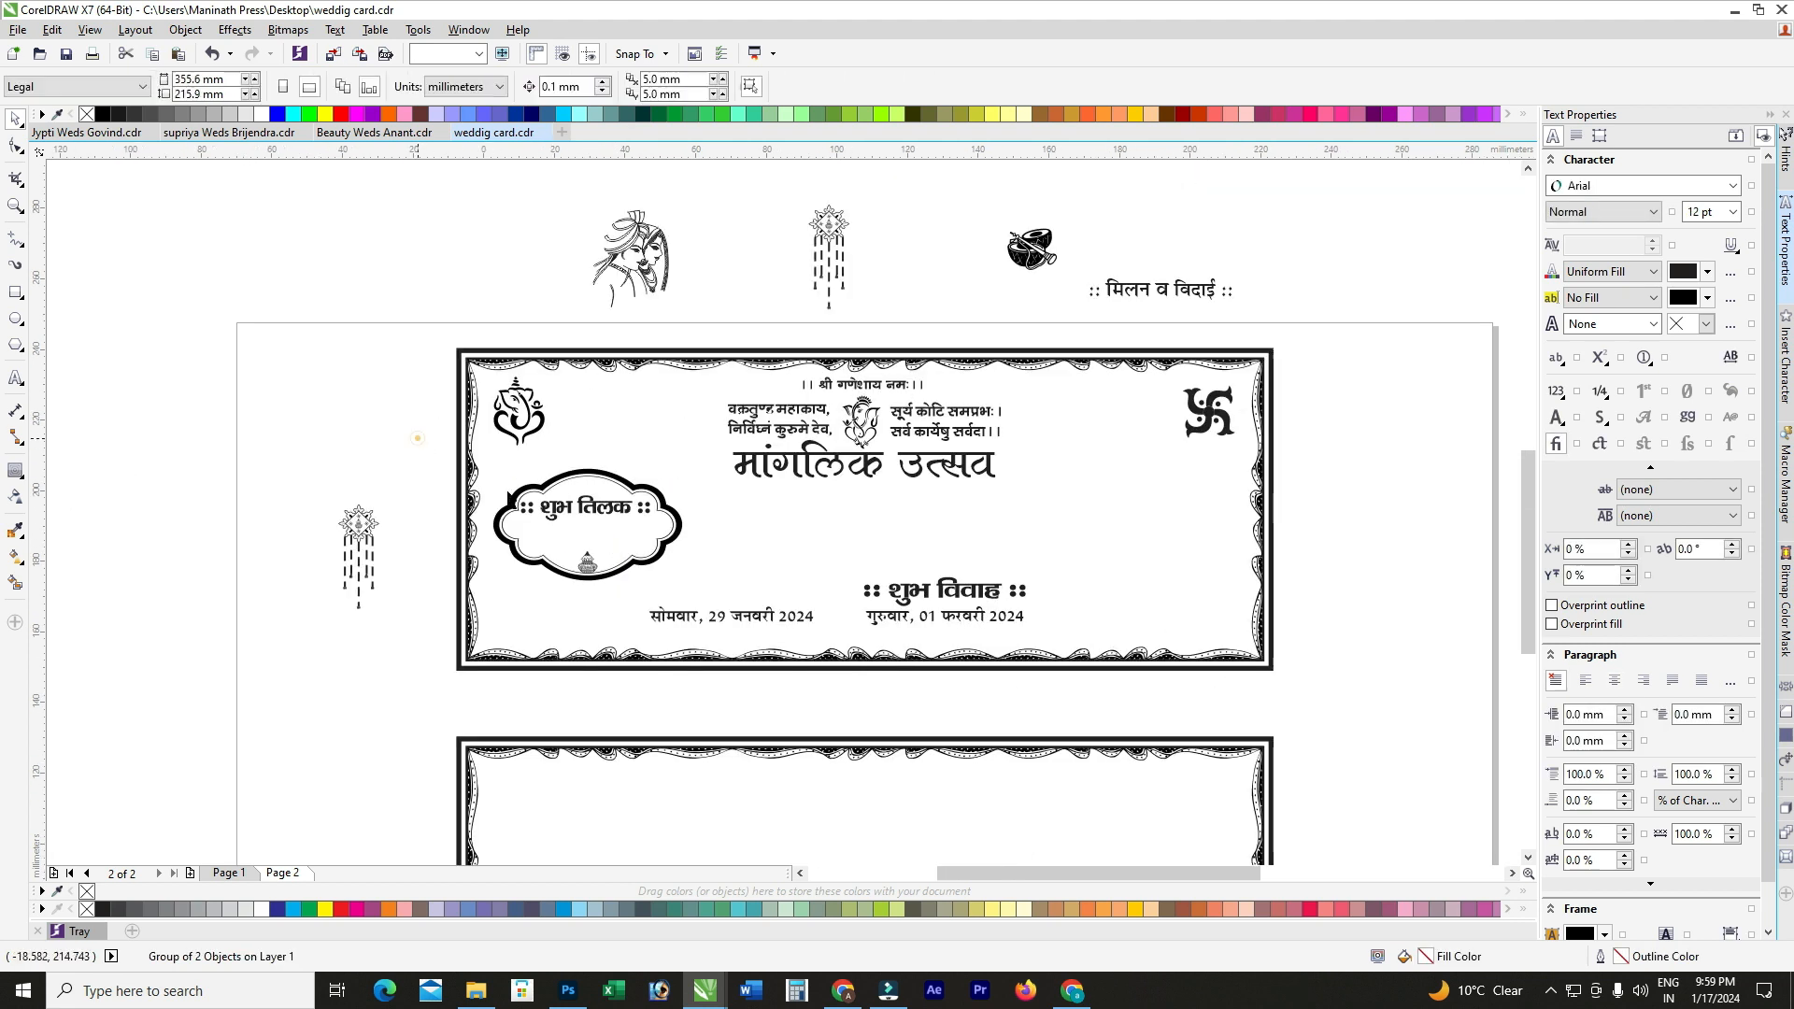
pyautogui.scroll(1, 654, 589)
pyautogui.moveTo(687, 654); pyautogui.dragTo(422, 487)
pyautogui.click(614, 87)
pyautogui.write('15')
pyautogui.press('Return')
pyautogui.scroll(1, 537, 474)
pyautogui.moveTo(529, 486); pyautogui.dragTo(510, 473)
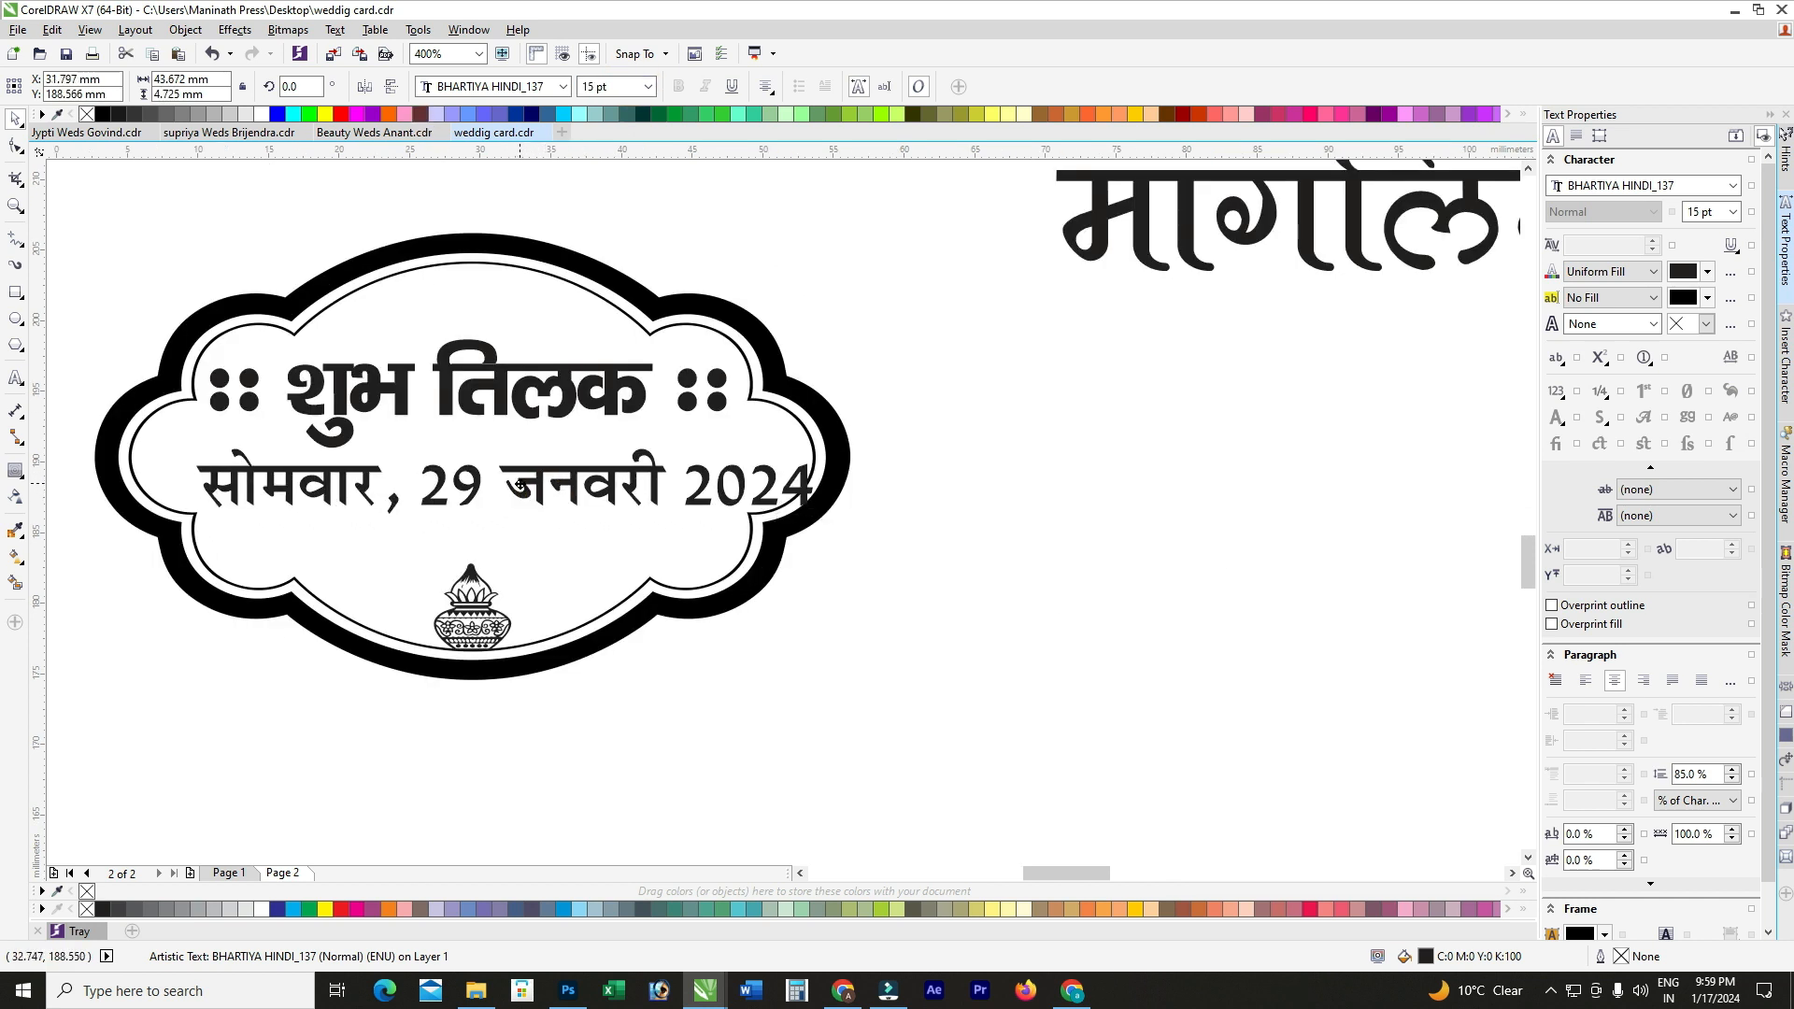
pyautogui.scroll(-1, 747, 471)
# Step: Widen the cloud frame and try aligning the heading with the date line
pyautogui.click(739, 424)
pyautogui.click(795, 451)
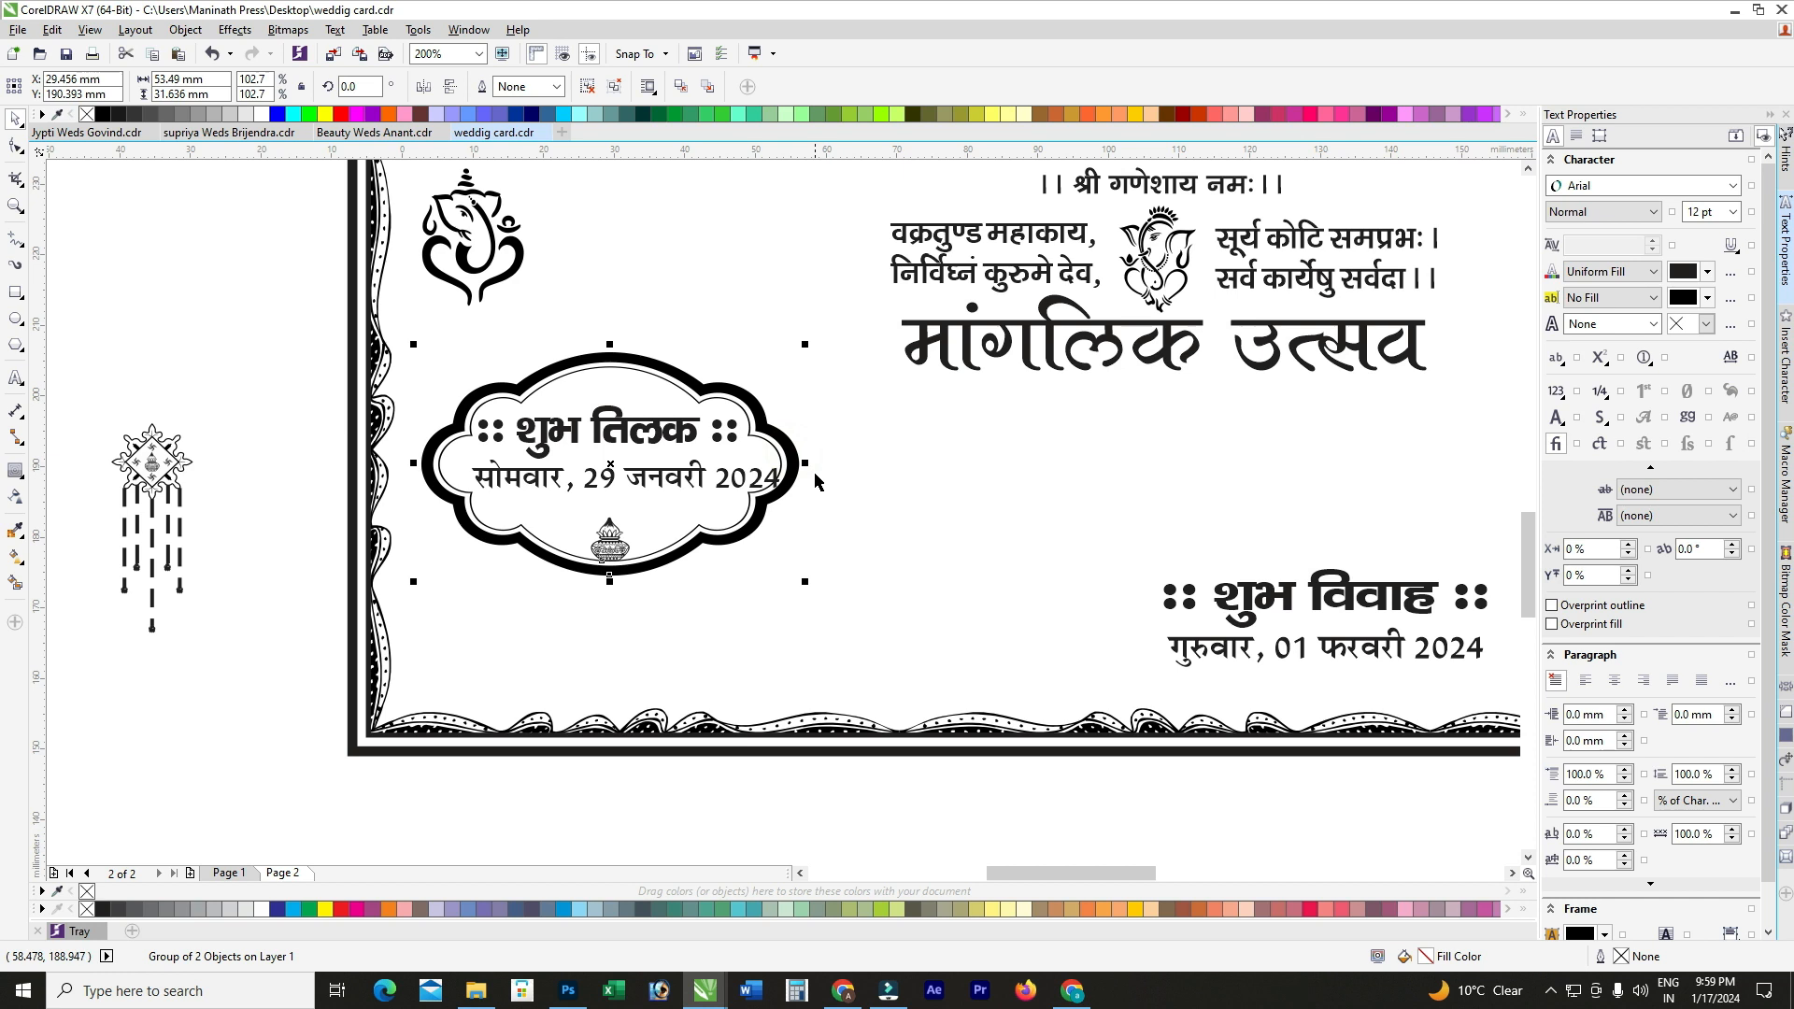
pyautogui.moveTo(805, 462); pyautogui.dragTo(788, 430)
pyautogui.click(665, 443)
pyautogui.scroll(1, 665, 443)
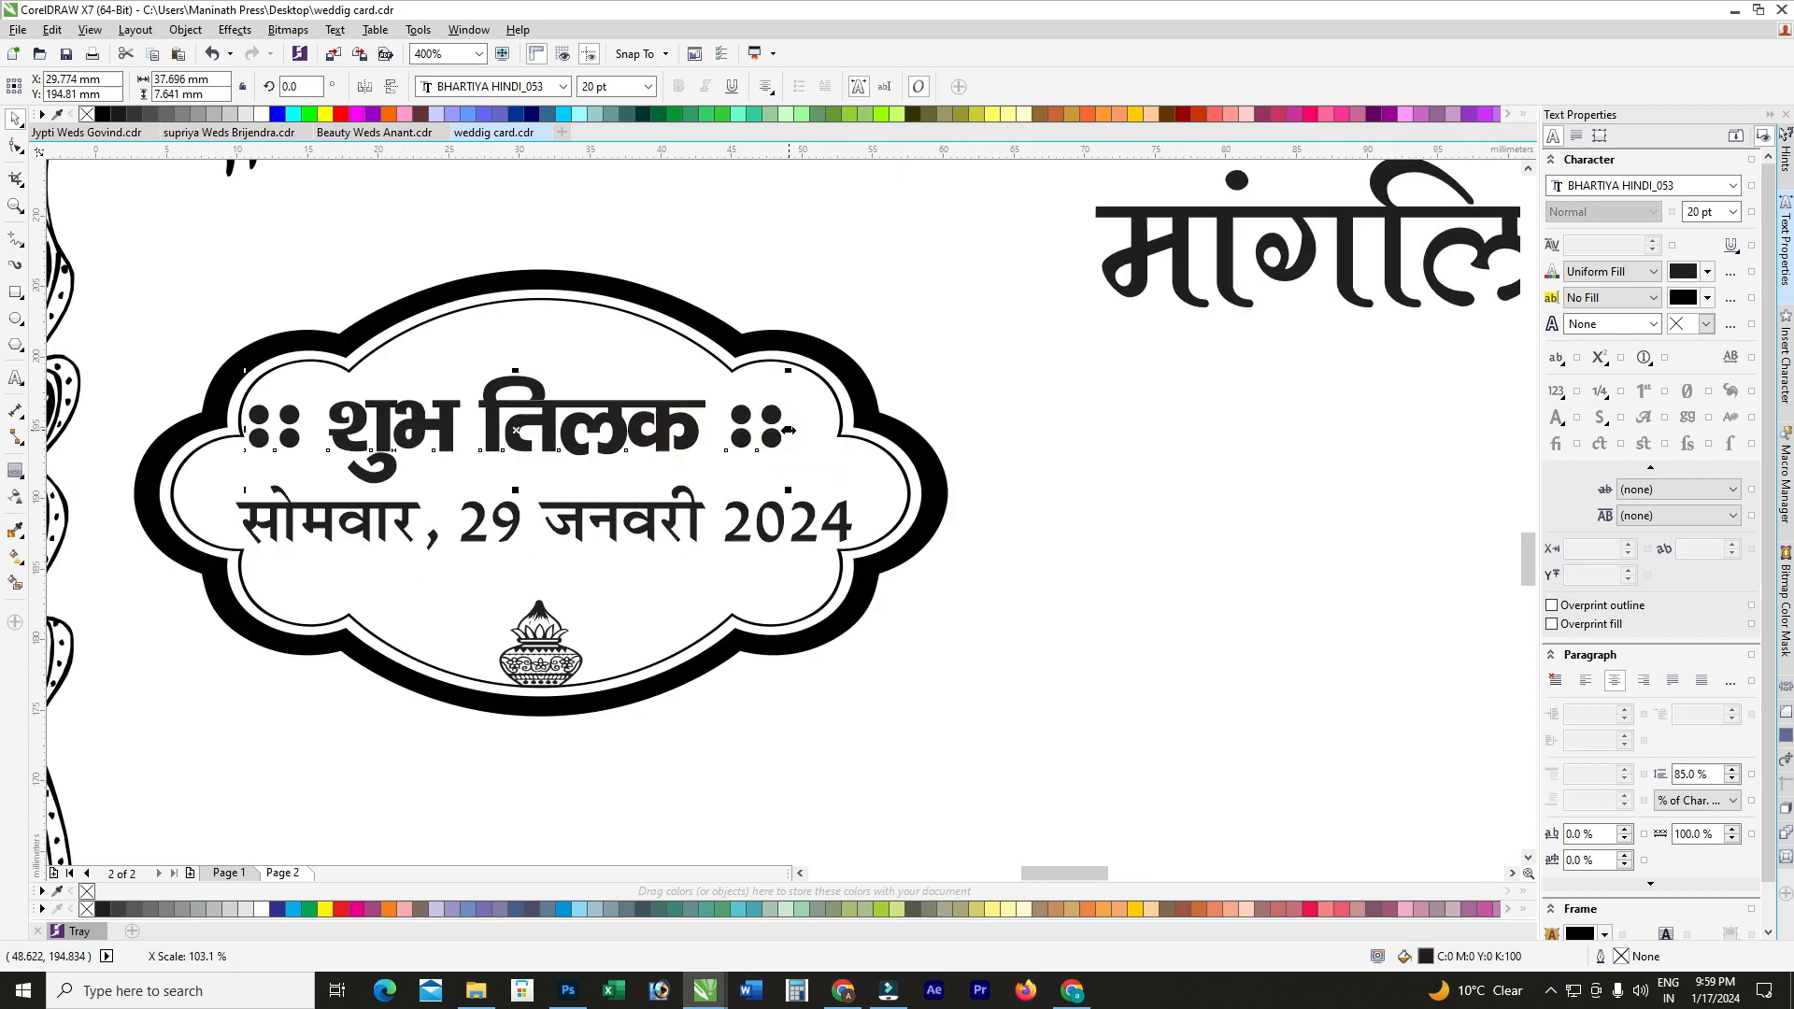
pyautogui.keyDown('shift'); pyautogui.click(807, 473); pyautogui.keyUp('shift')
pyautogui.hotkey('ctrl', 'z')
pyautogui.hotkey('ctrl', 'shift', 'z')
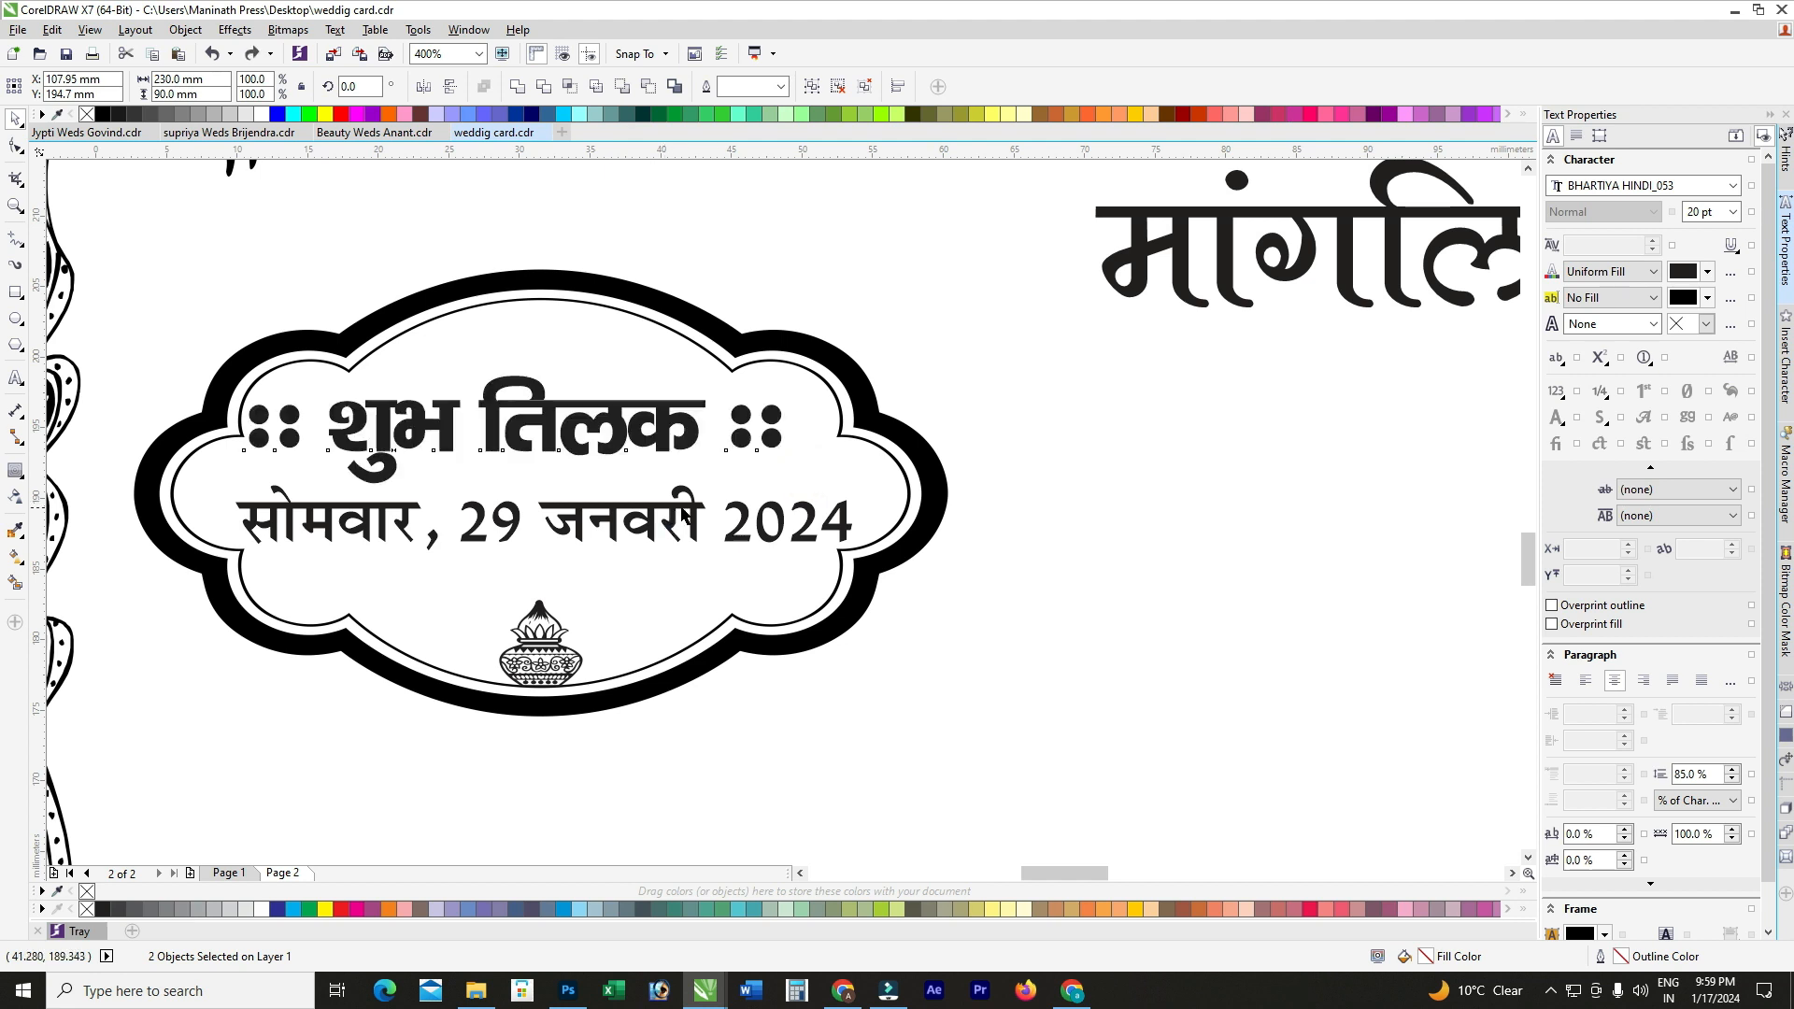
pyautogui.scroll(-1, 681, 512)
# Step: Centre the heading and date horizontally in the cloud frame, then ungroup the frame
pyautogui.moveTo(268, 338); pyautogui.dragTo(819, 621)
pyautogui.press('c')
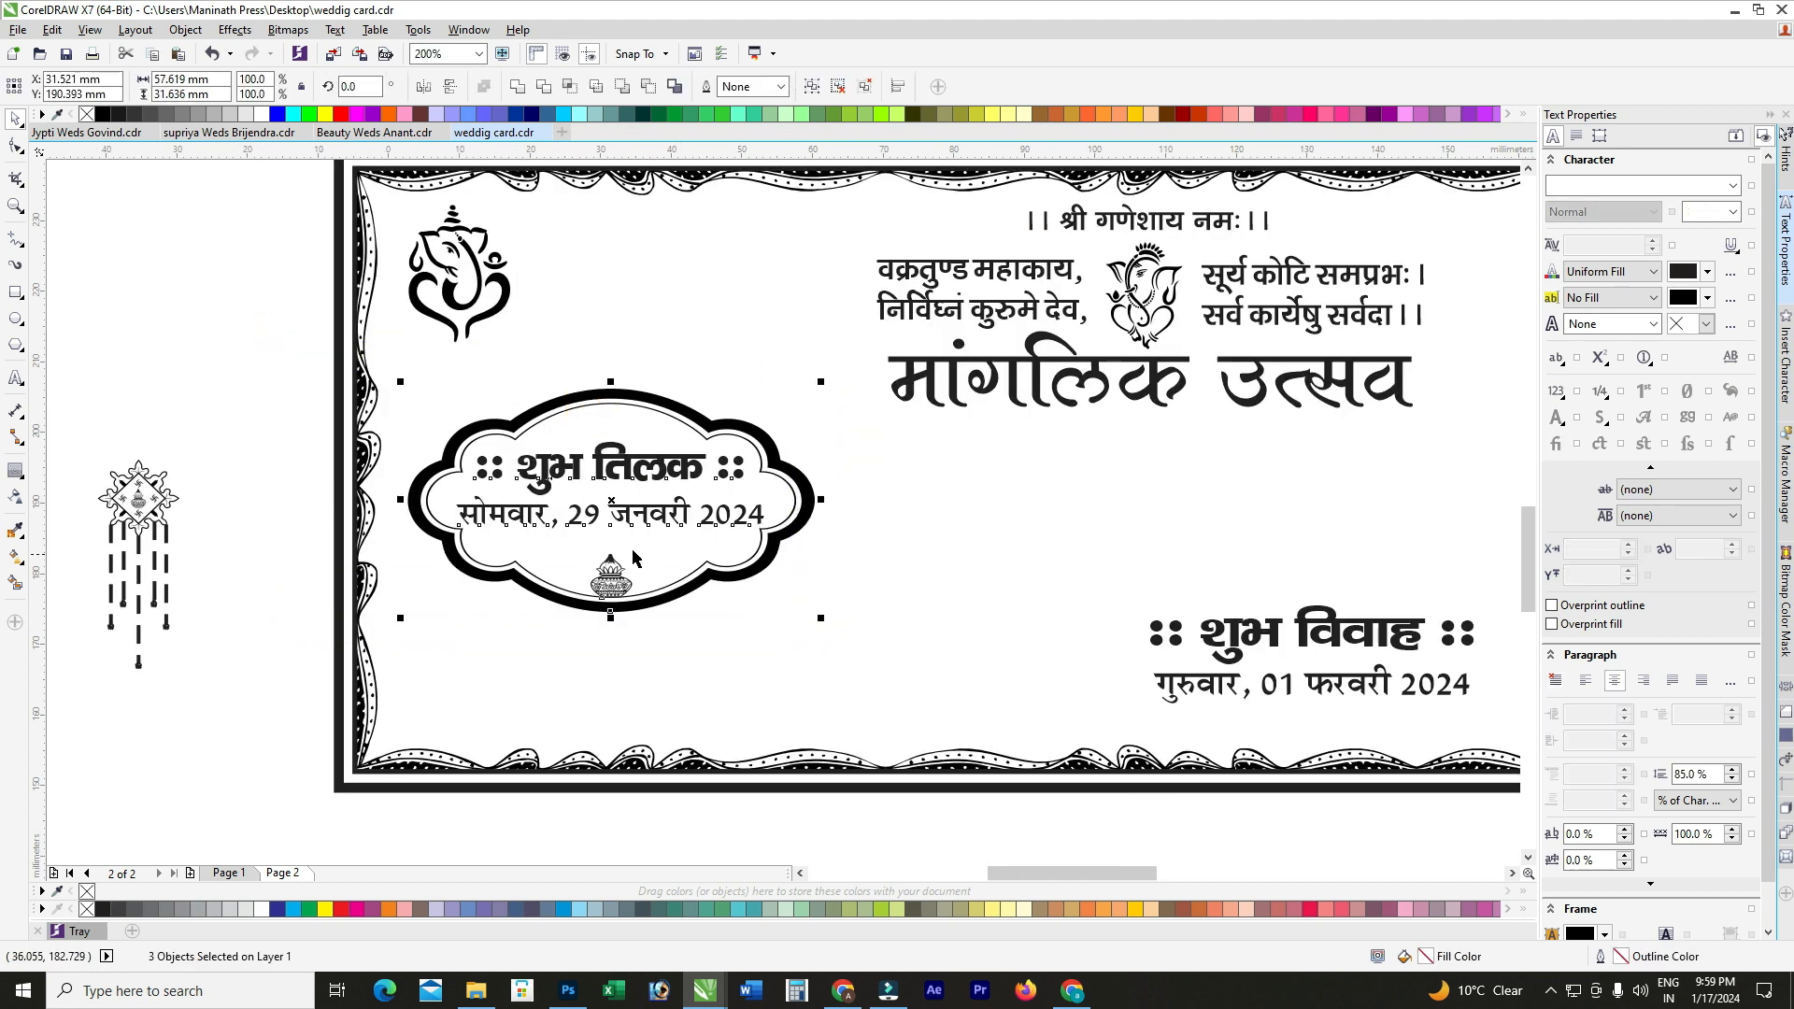
pyautogui.moveTo(284, 422); pyautogui.dragTo(806, 535)
pyautogui.scroll(1, 729, 505)
pyautogui.scroll(-1, 729, 504)
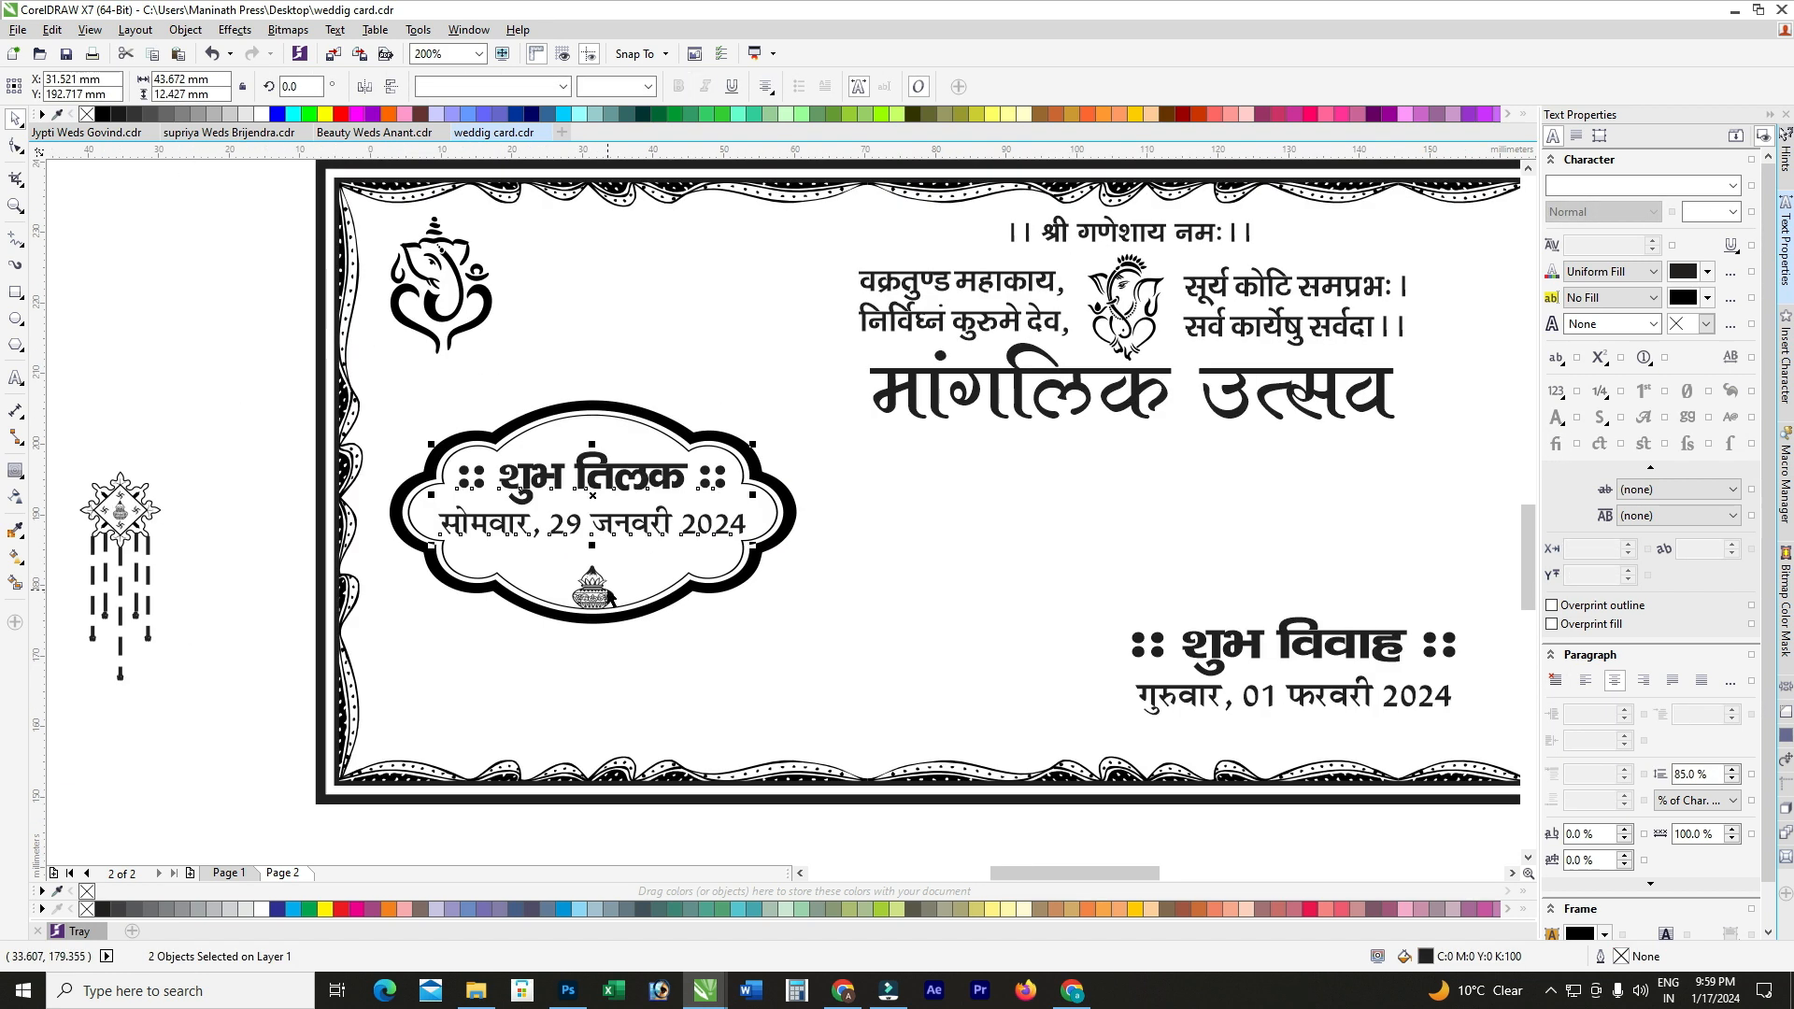
pyautogui.click(540, 409)
pyautogui.click(607, 88)
pyautogui.click(210, 355)
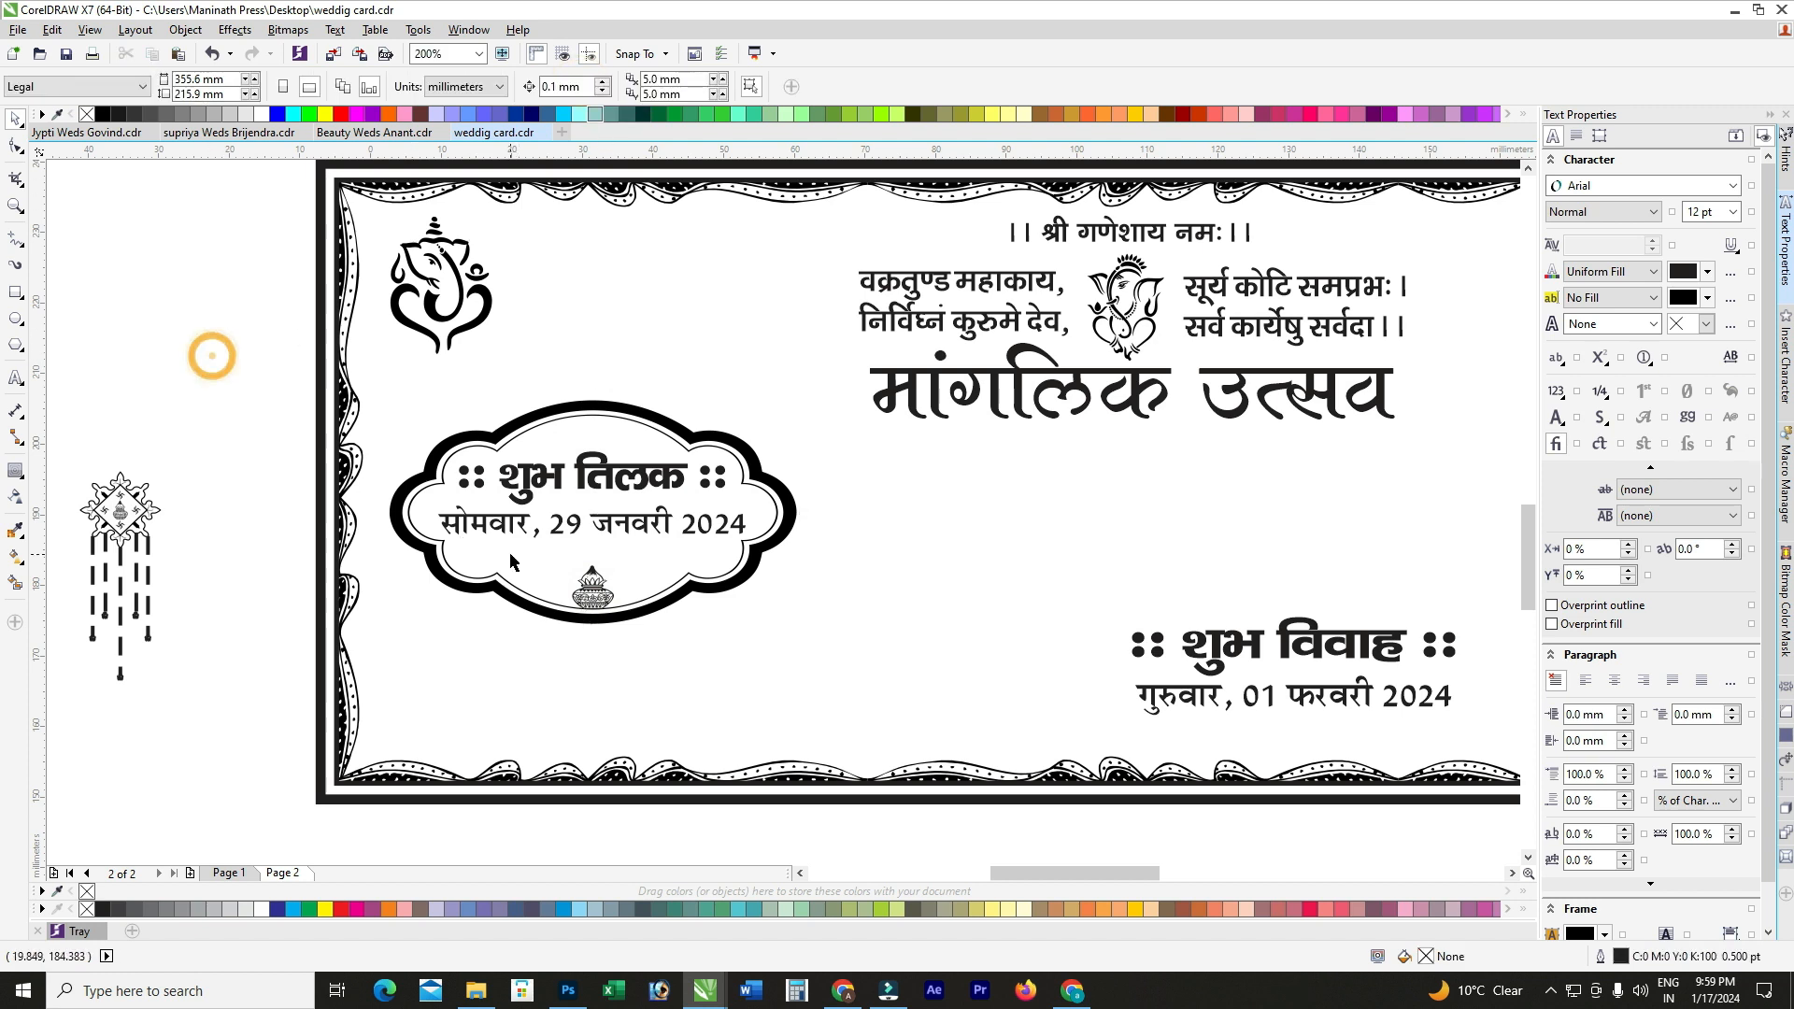
# Step: Enlarge the kalash inside the cloud frame
pyautogui.click(587, 595)
pyautogui.scroll(1, 587, 595)
pyautogui.moveTo(625, 551); pyautogui.dragTo(661, 590)
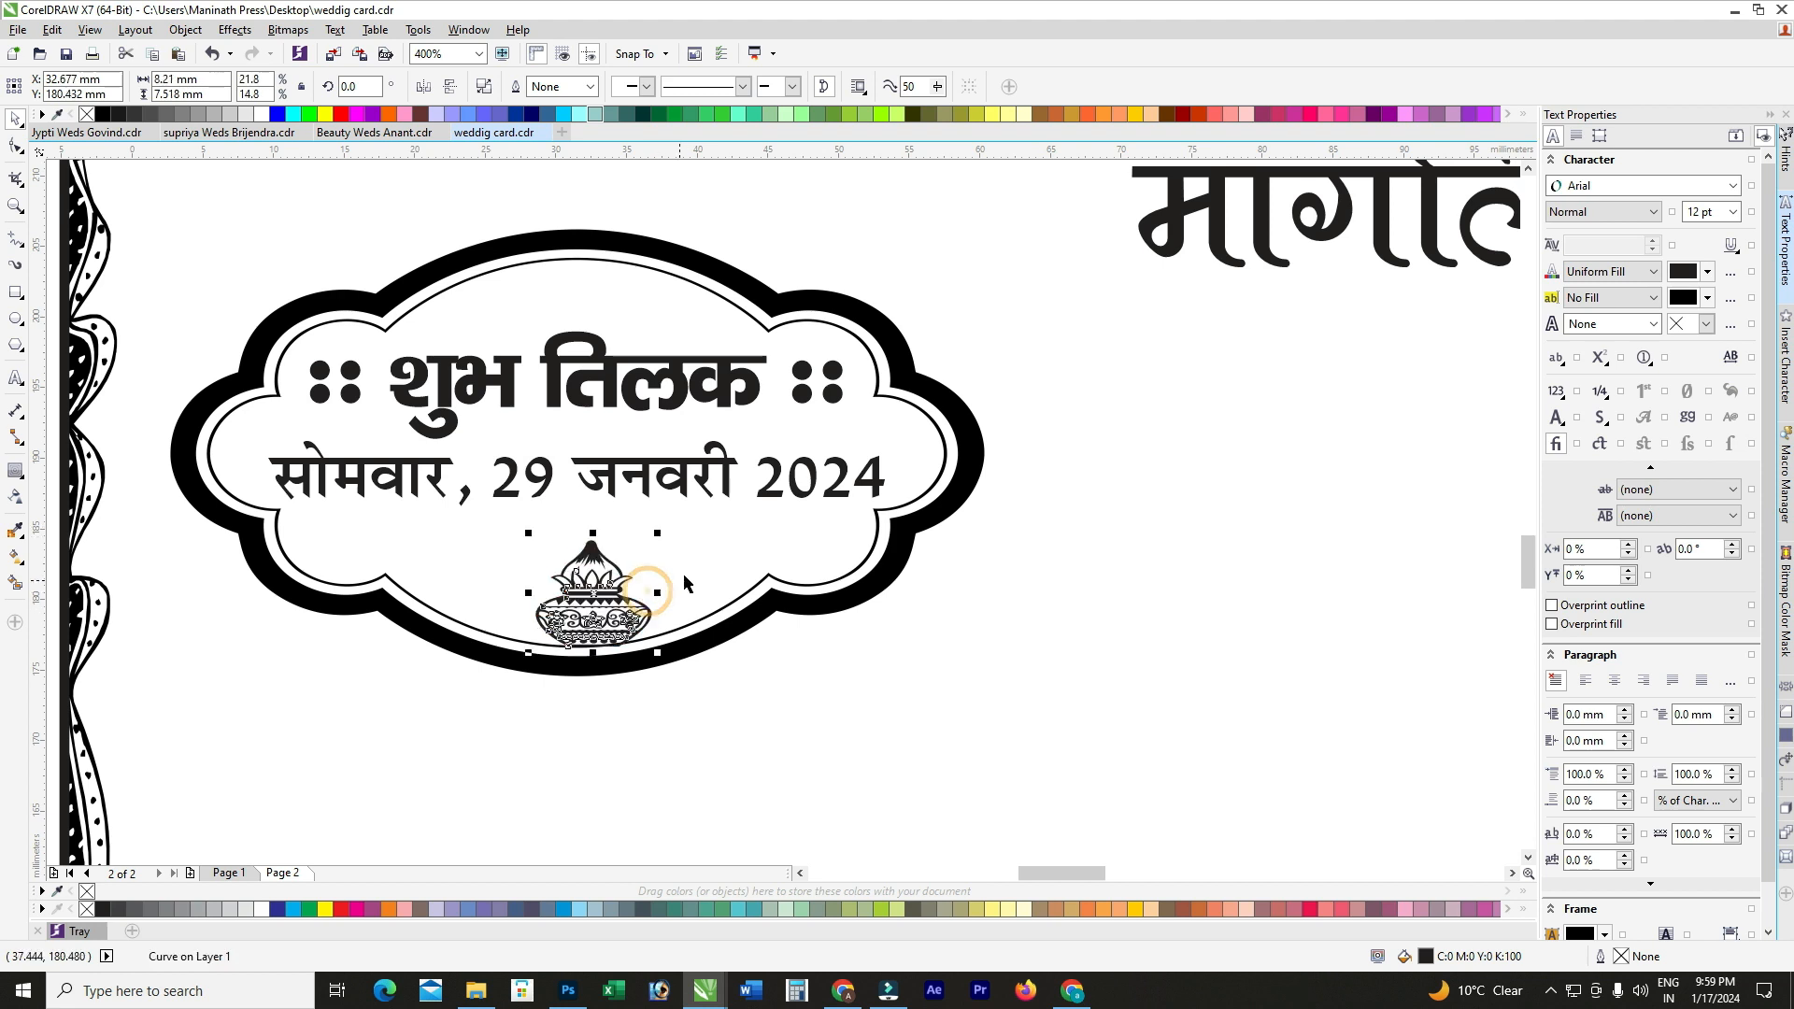
pyautogui.keyDown('shift'); pyautogui.click(685, 565); pyautogui.keyUp('shift')
pyautogui.press('c')
pyautogui.hotkey('ctrl', 'z')
pyautogui.scroll(-1, 686, 570)
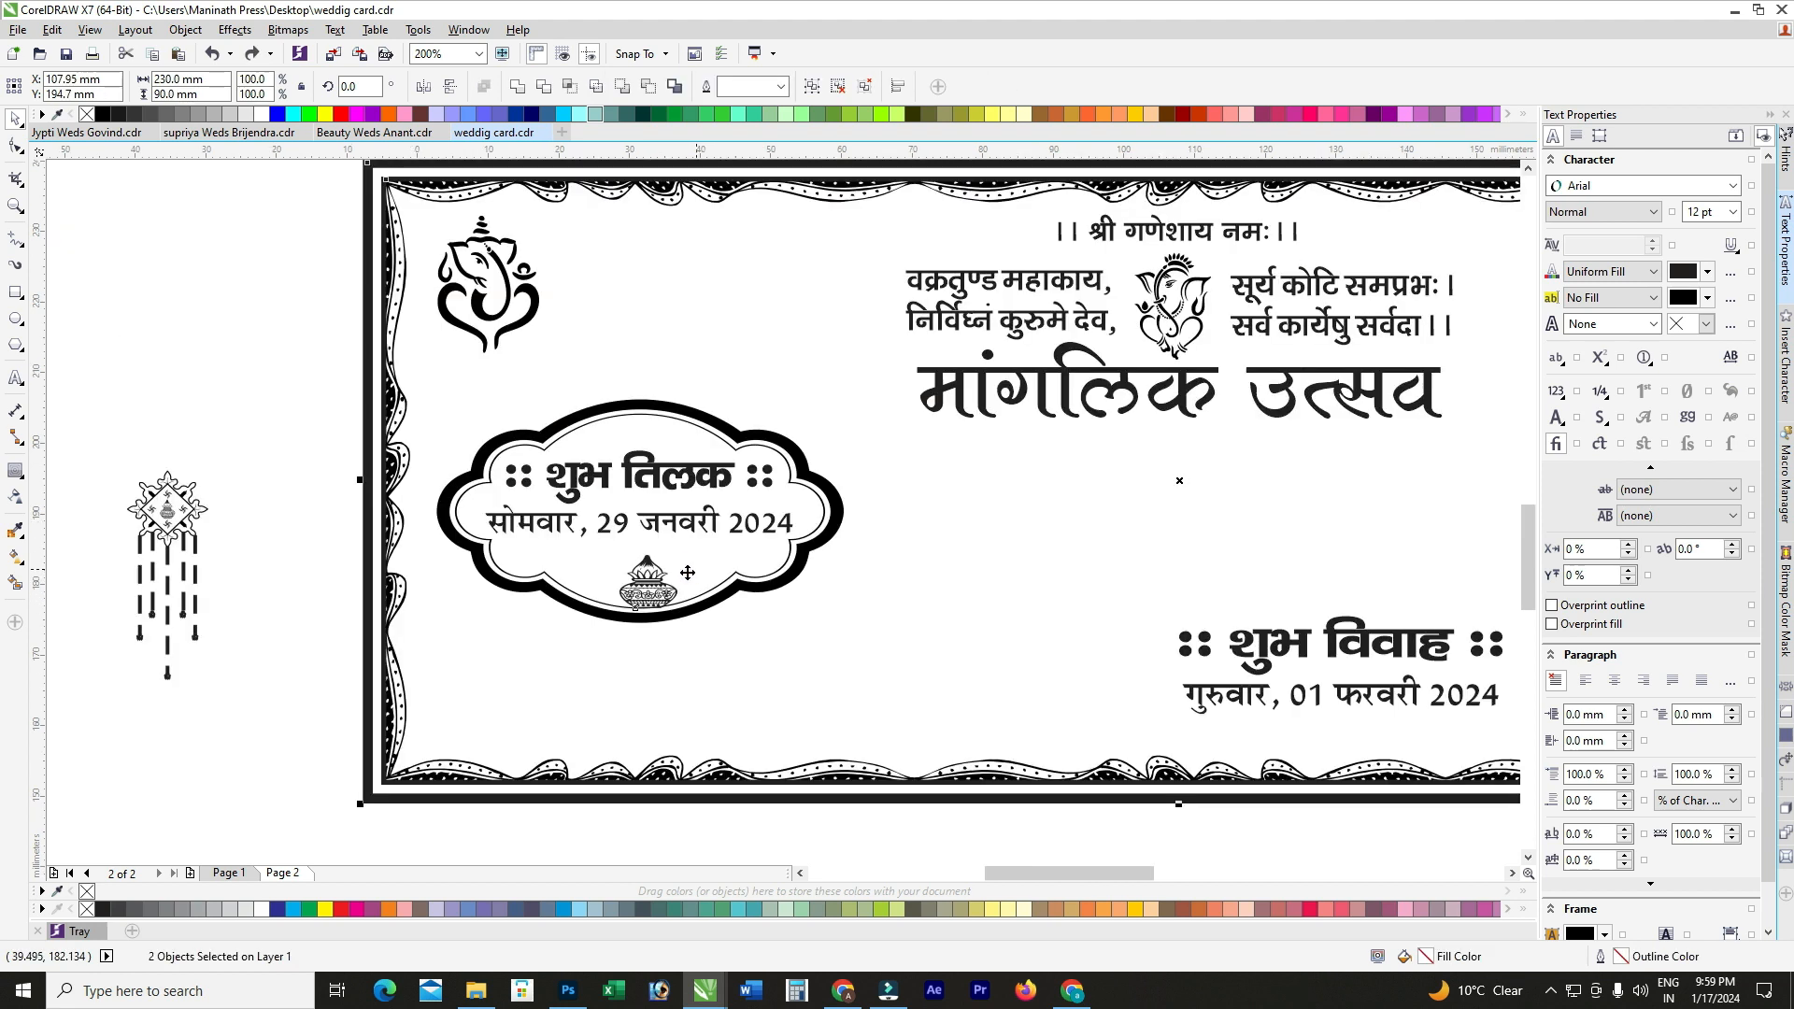
pyautogui.click(231, 404)
# Step: Re-centre the kalash and group frame, heading, date and kalash into one object
pyautogui.click(635, 572)
pyautogui.moveTo(281, 357); pyautogui.dragTo(962, 668)
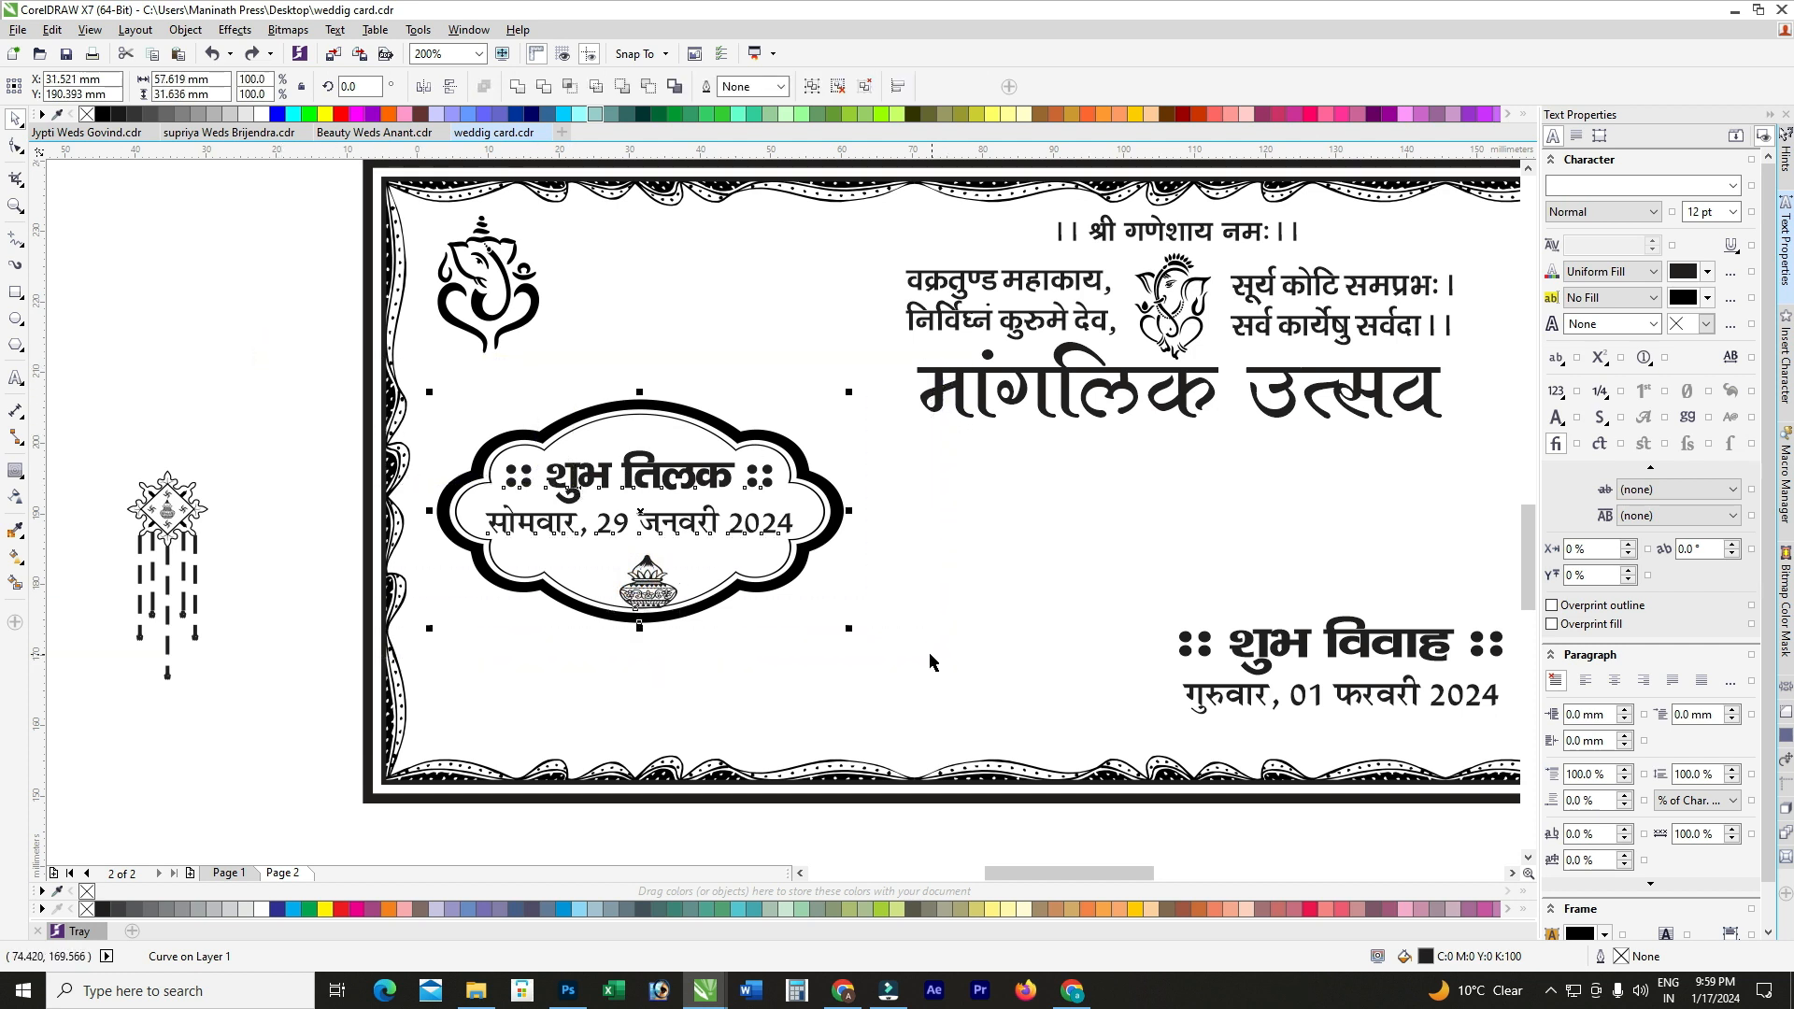
pyautogui.hotkey('ctrl', 'shift', 'z')
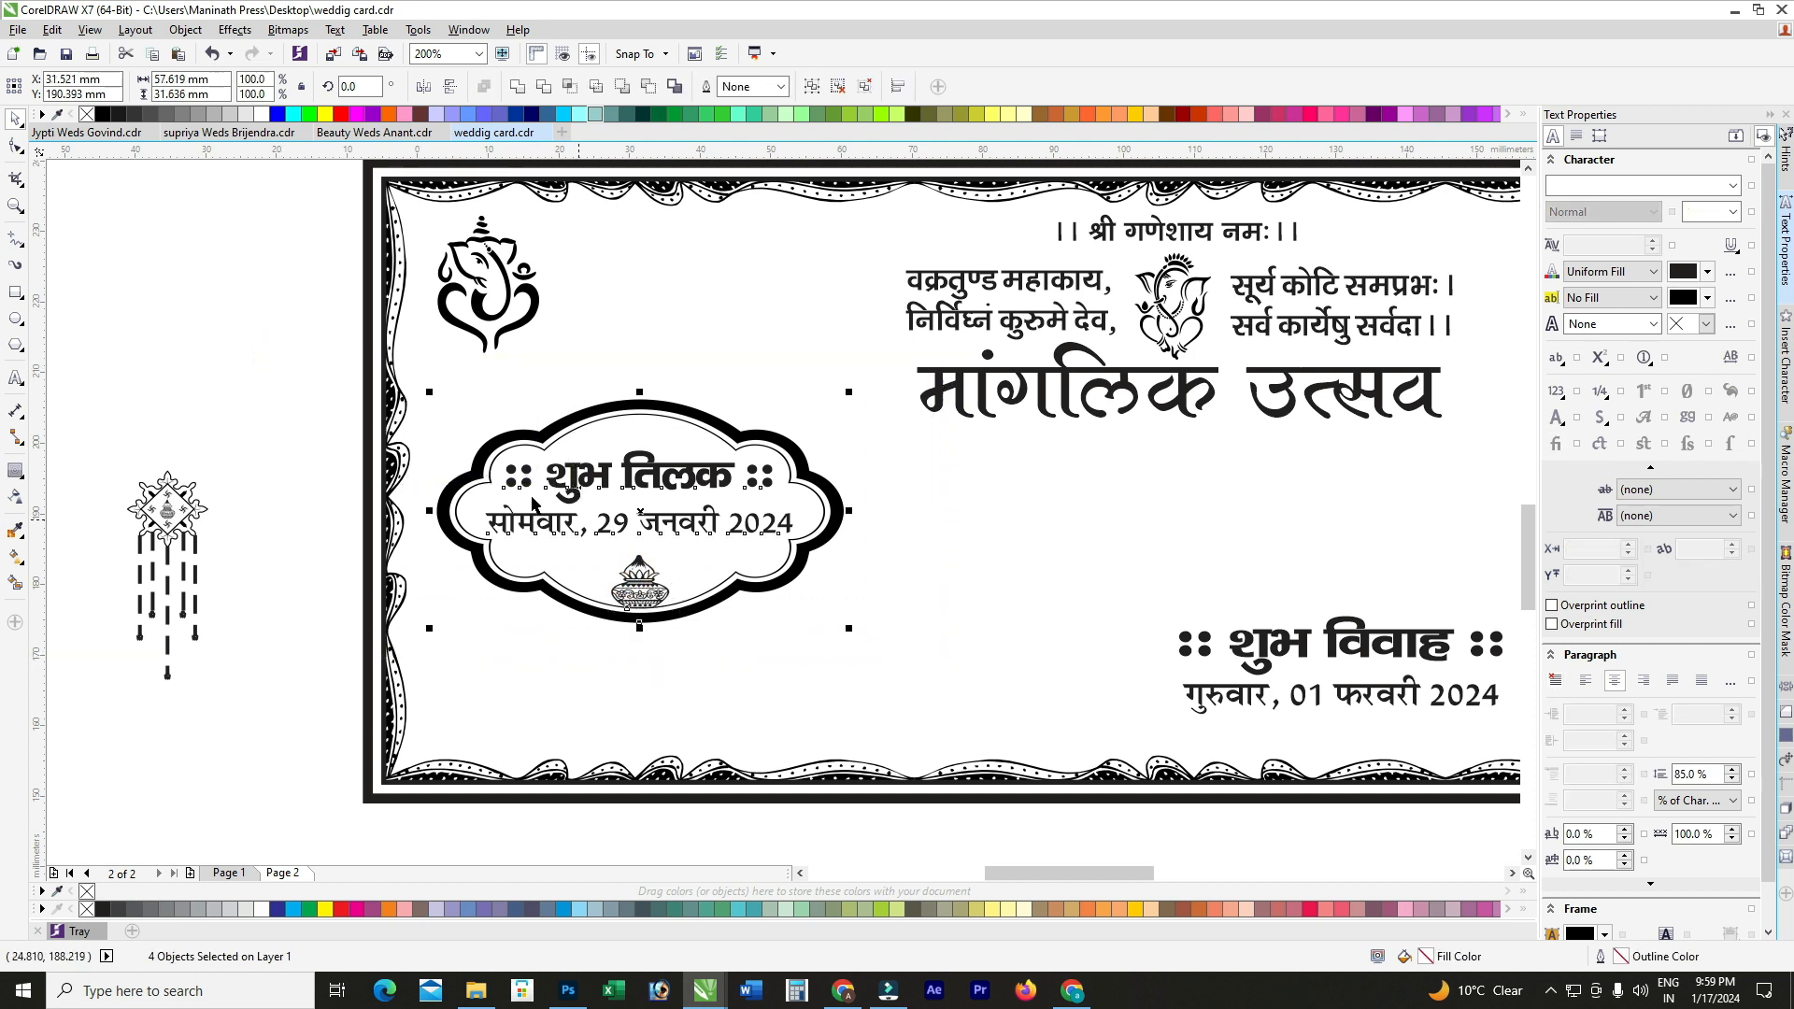
pyautogui.moveTo(272, 377); pyautogui.dragTo(887, 659)
pyautogui.hotkey('ctrl', 'g')
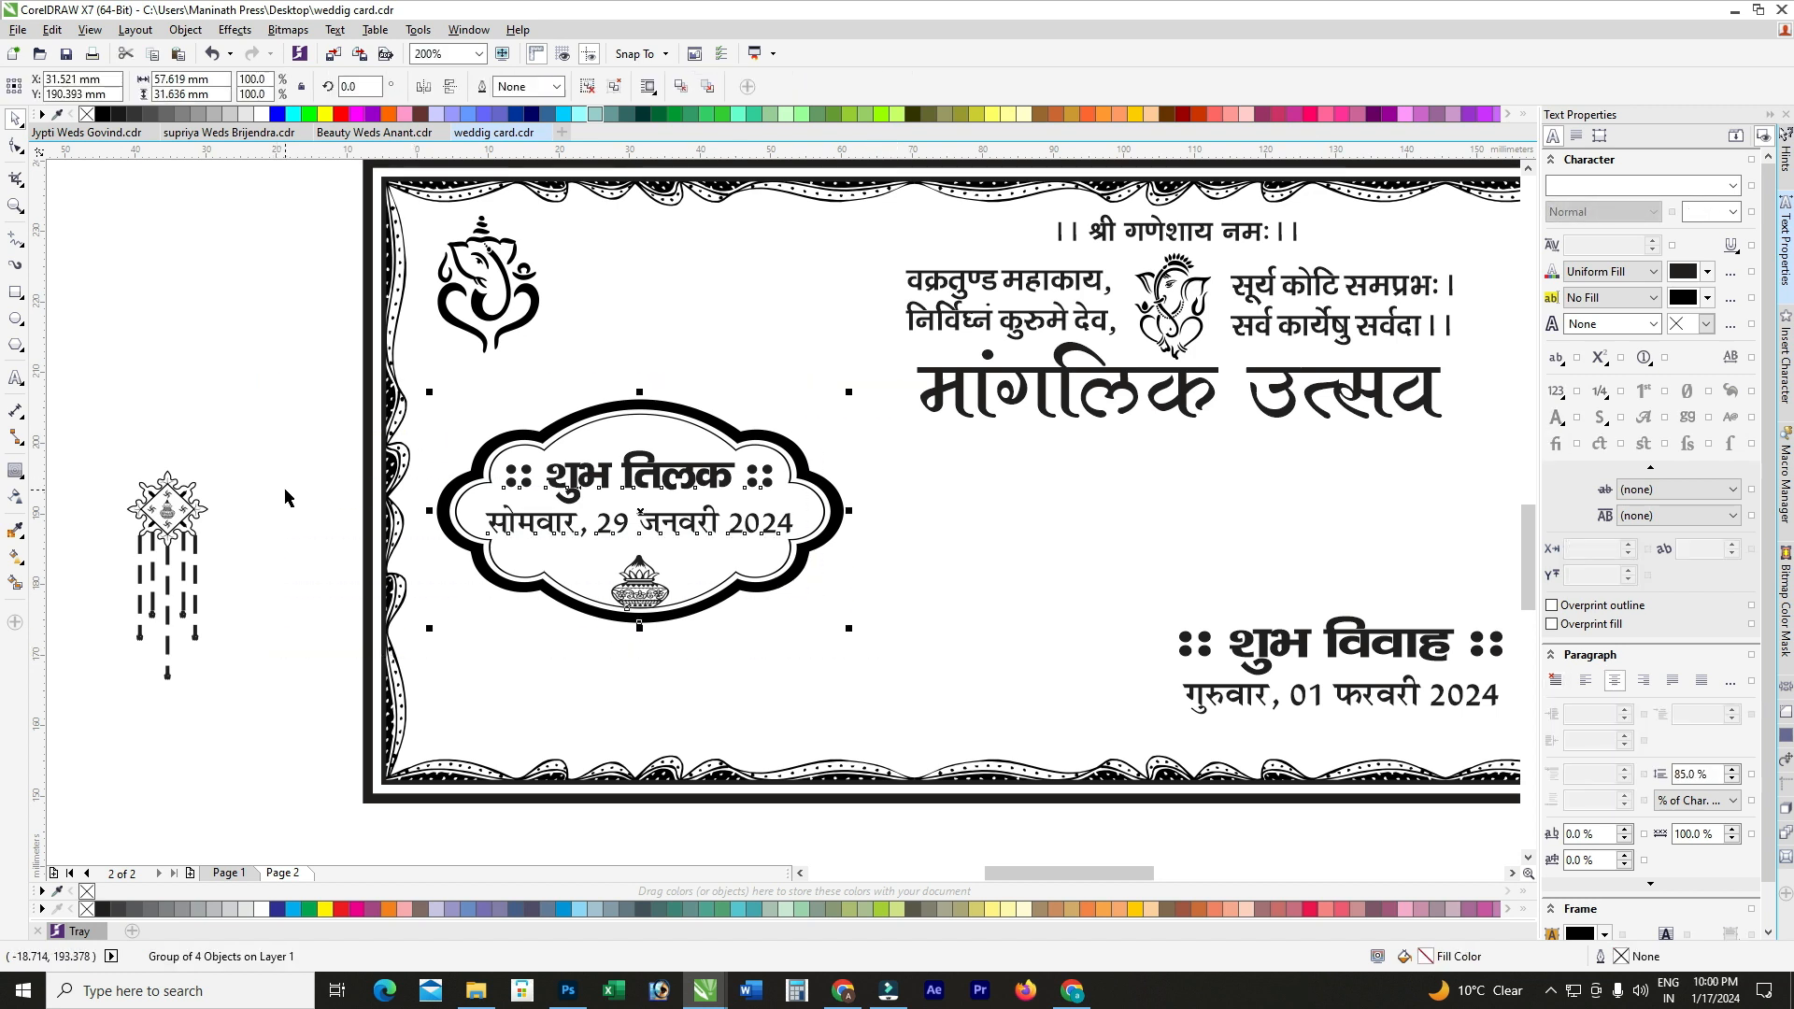
pyautogui.scroll(-1, 285, 490)
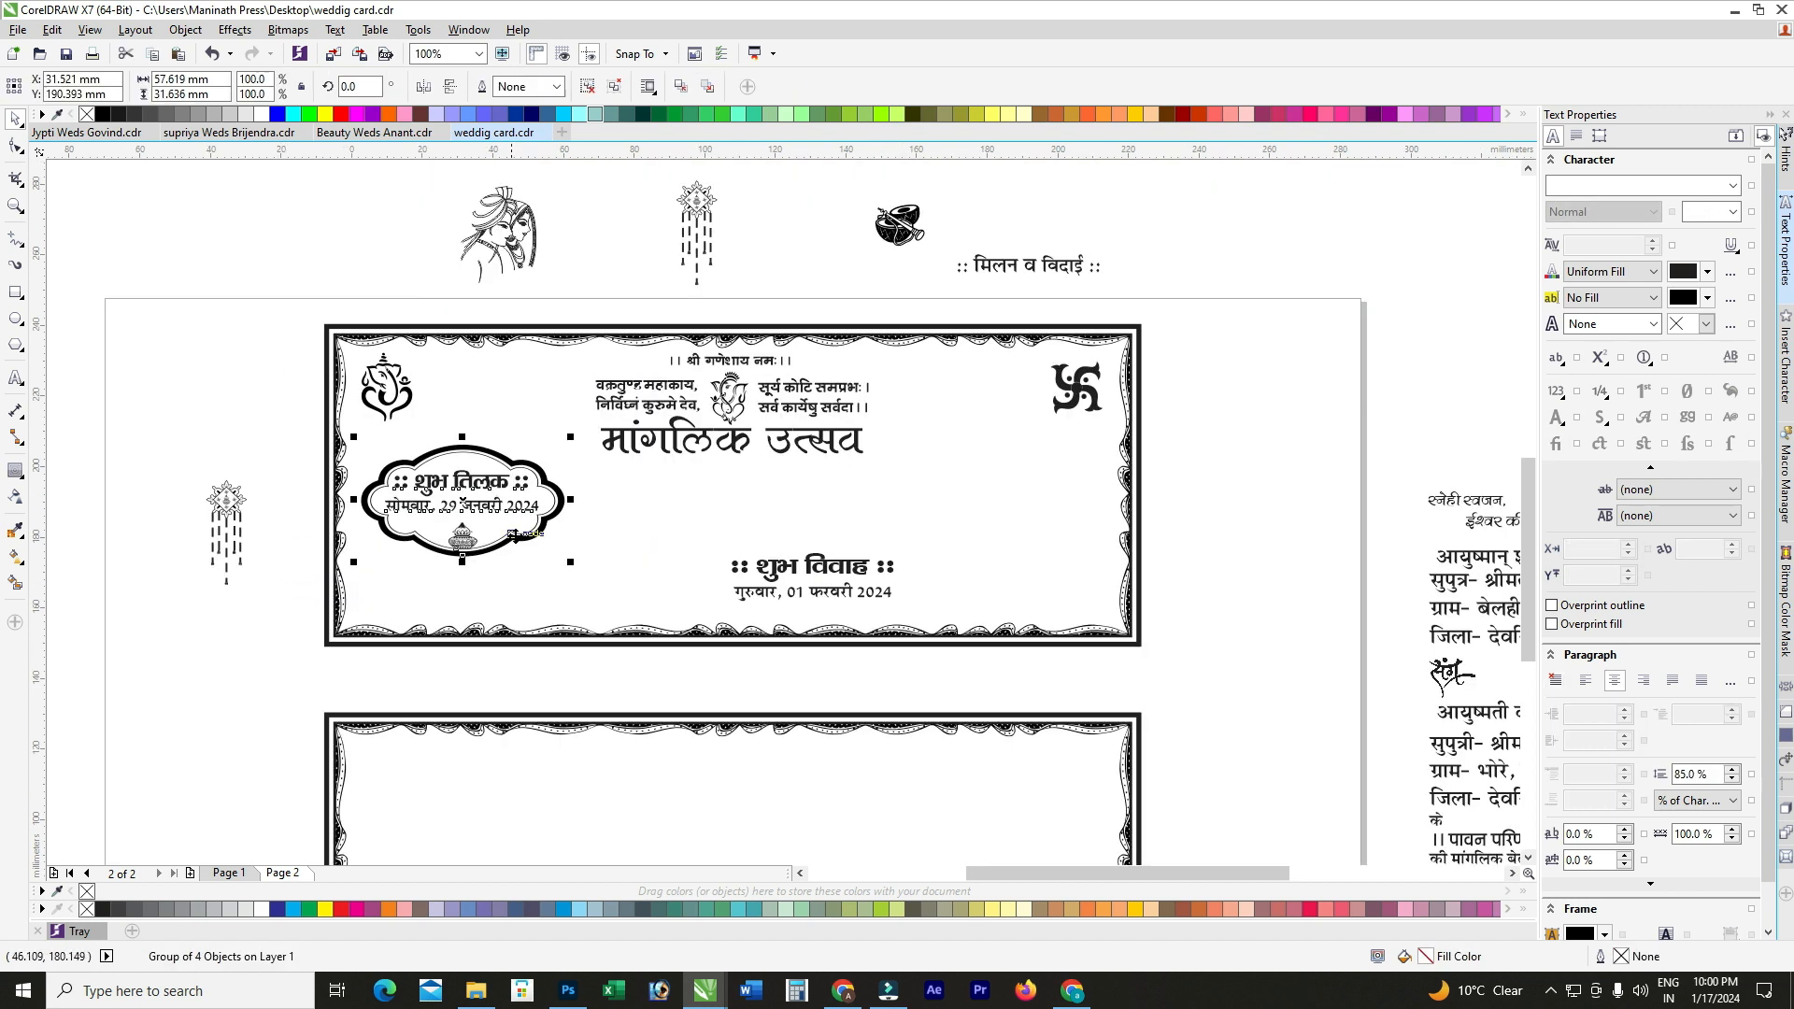
# Step: Delete the शुभ विवाह heading and move the Thursday date off to the page's right edge
pyautogui.click(779, 572)
pyautogui.press('Delete')
pyautogui.moveTo(839, 595); pyautogui.dragTo(1398, 436)
# Step: Duplicate the tilak cloud into three evenly spaced badges and group them
pyautogui.moveTo(490, 508); pyautogui.dragTo(744, 512)
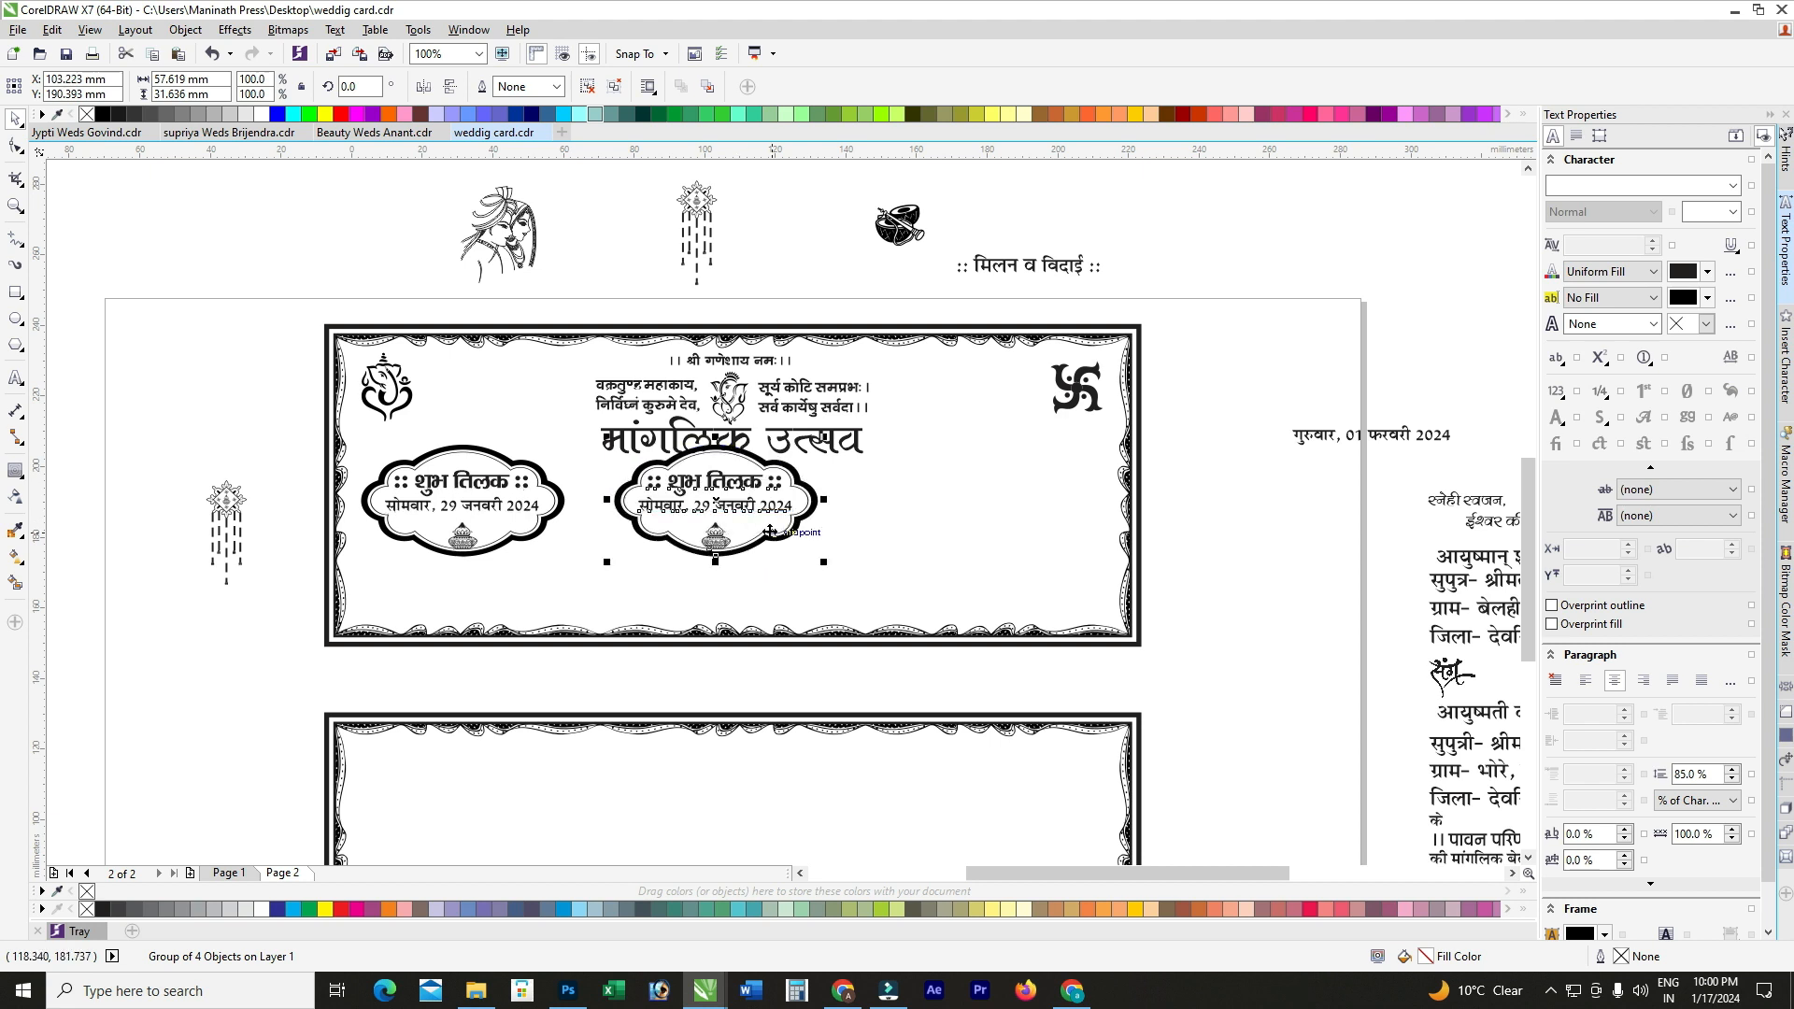
pyautogui.hotkey('ctrl', 'r')
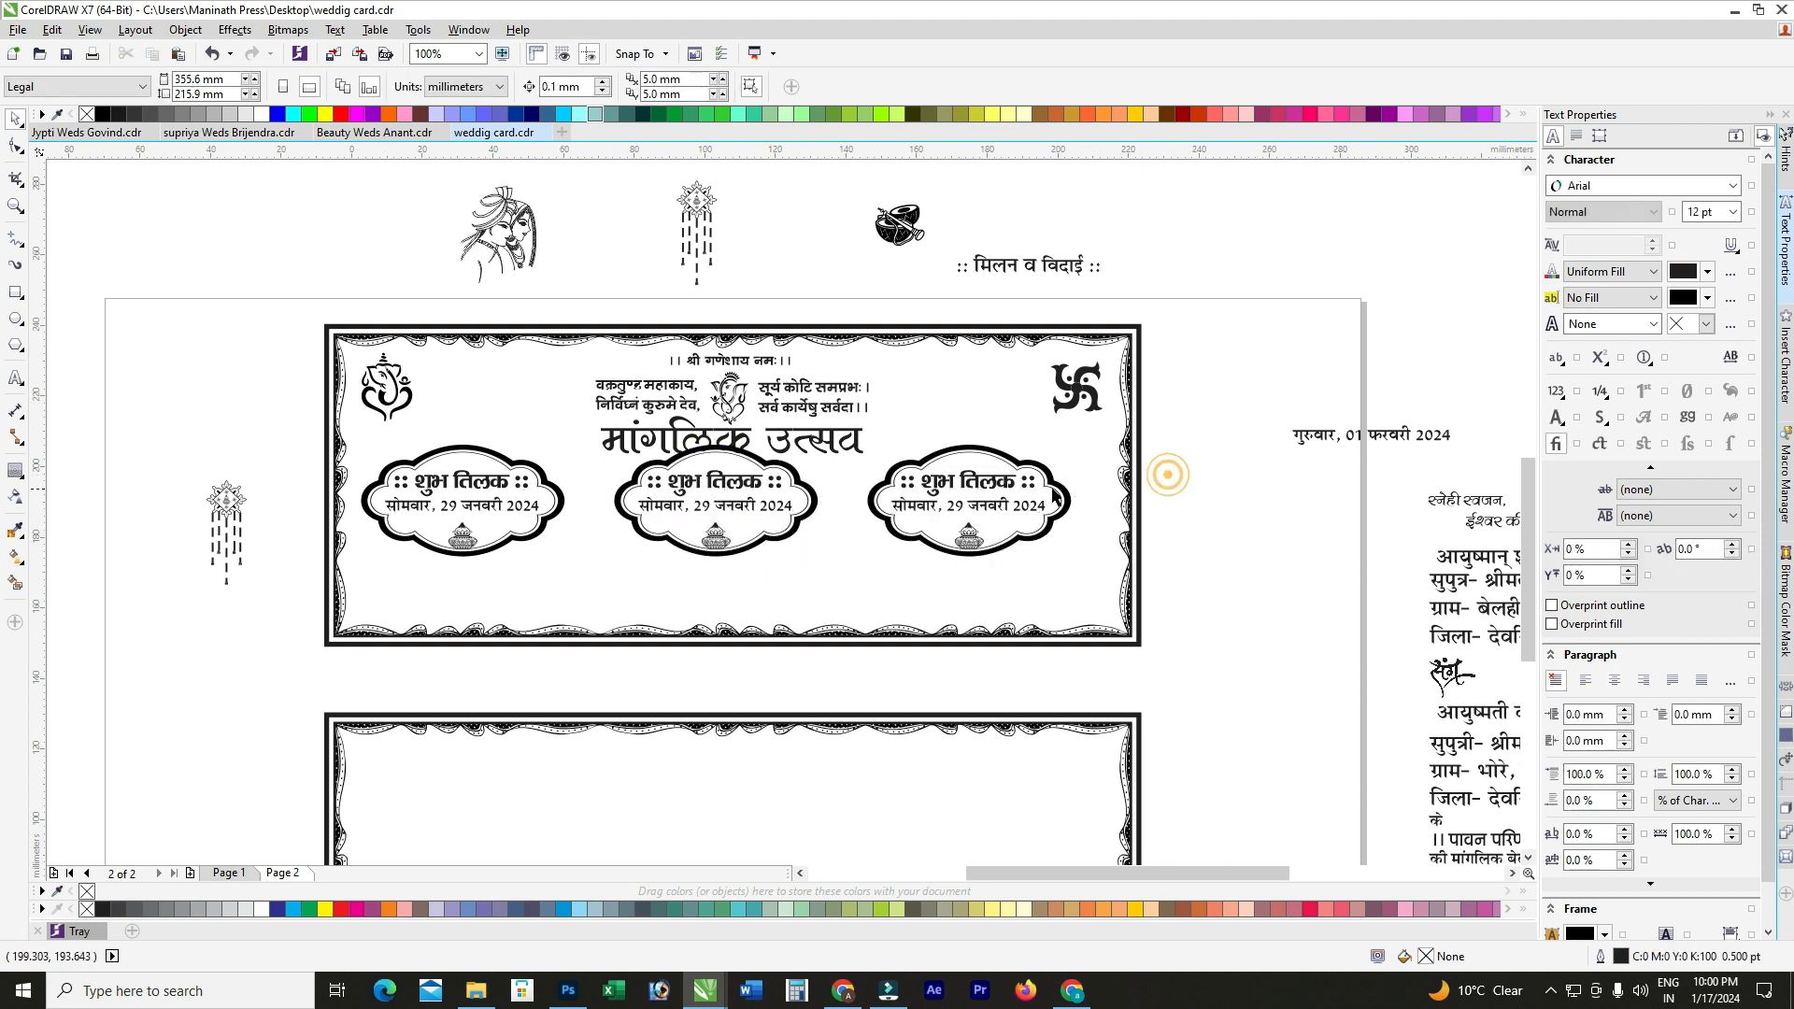
pyautogui.moveTo(983, 486); pyautogui.dragTo(1053, 513)
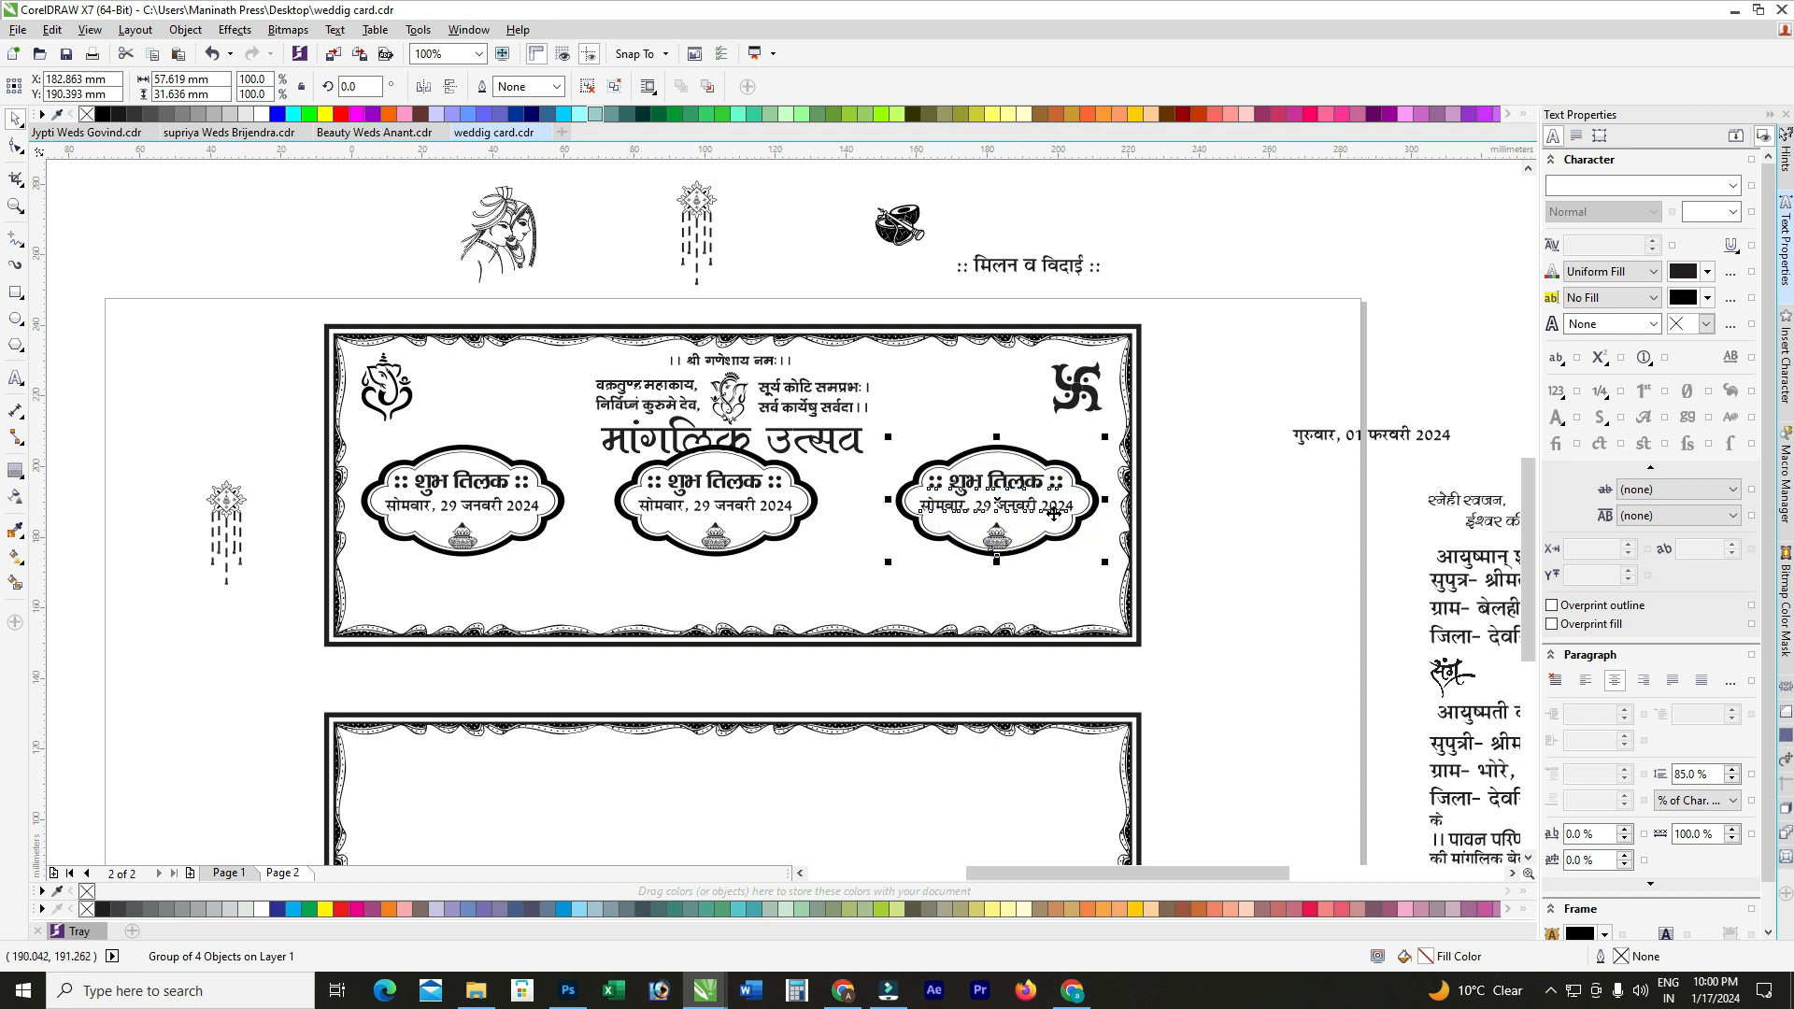
pyautogui.keyDown('shift'); pyautogui.click(755, 489); pyautogui.keyUp('shift')
pyautogui.keyDown('shift'); pyautogui.click(477, 482); pyautogui.keyUp('shift')
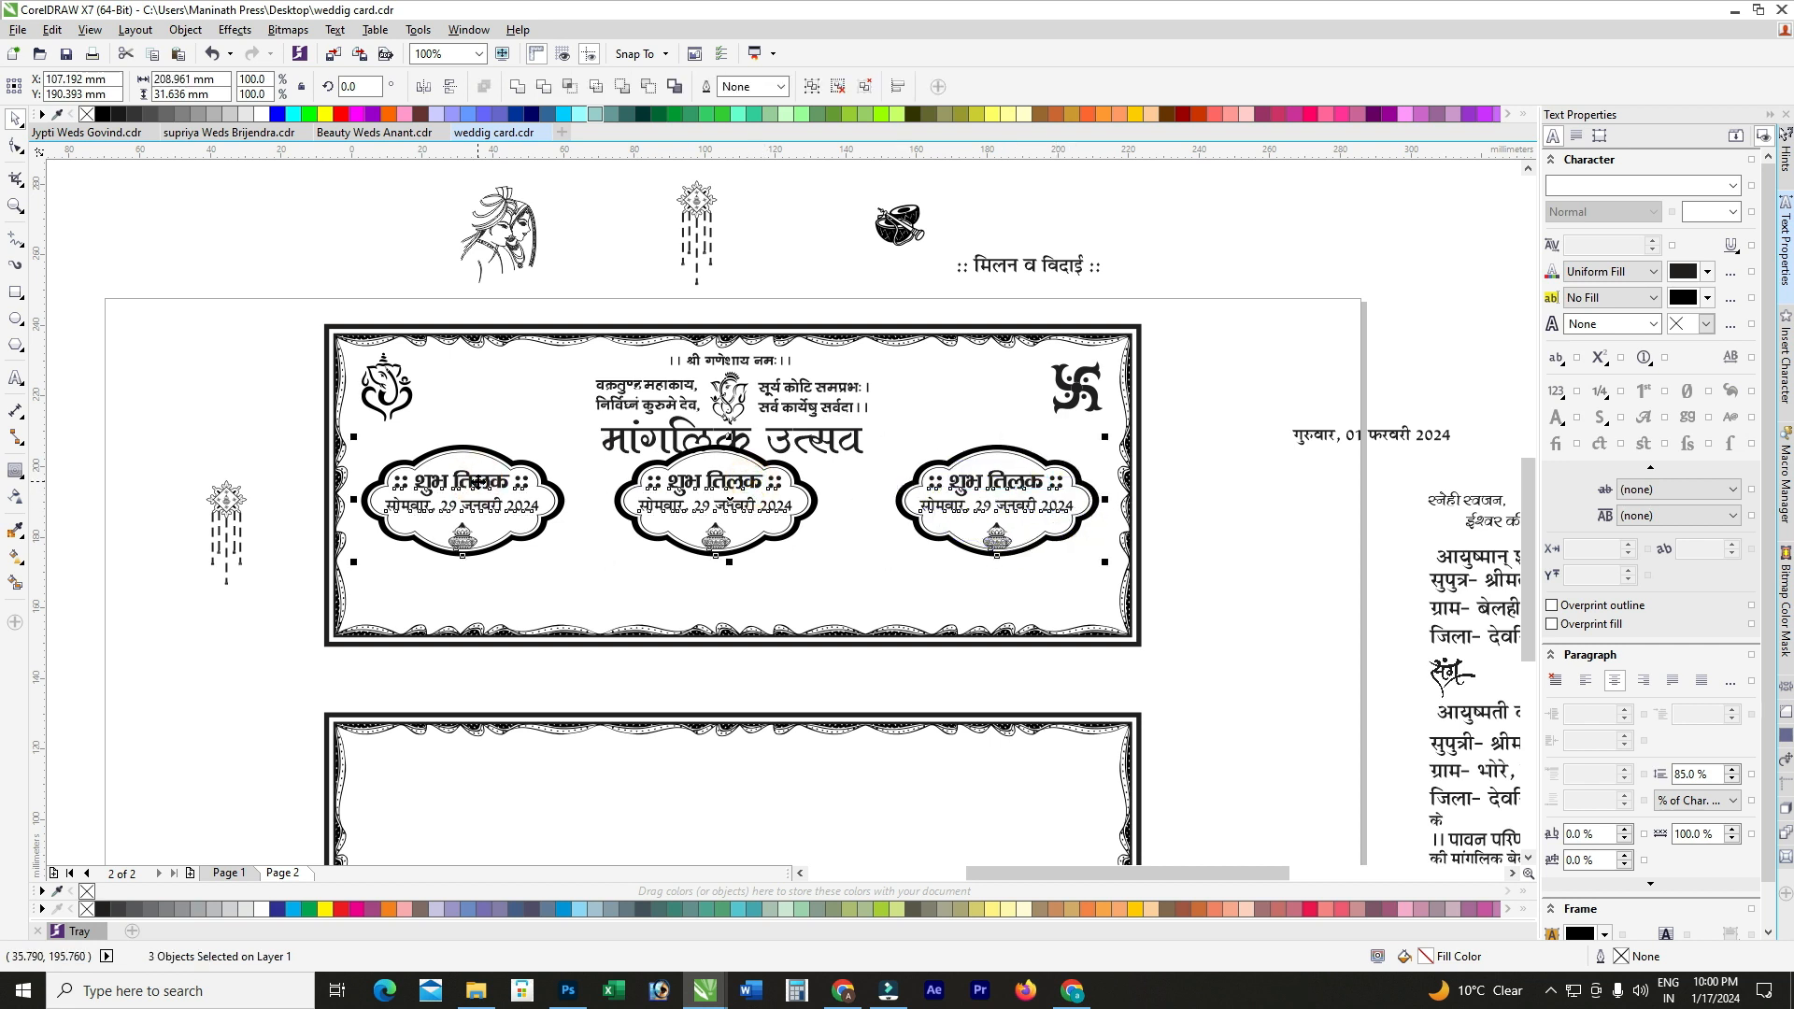
pyautogui.hotkey('shift', 'e')
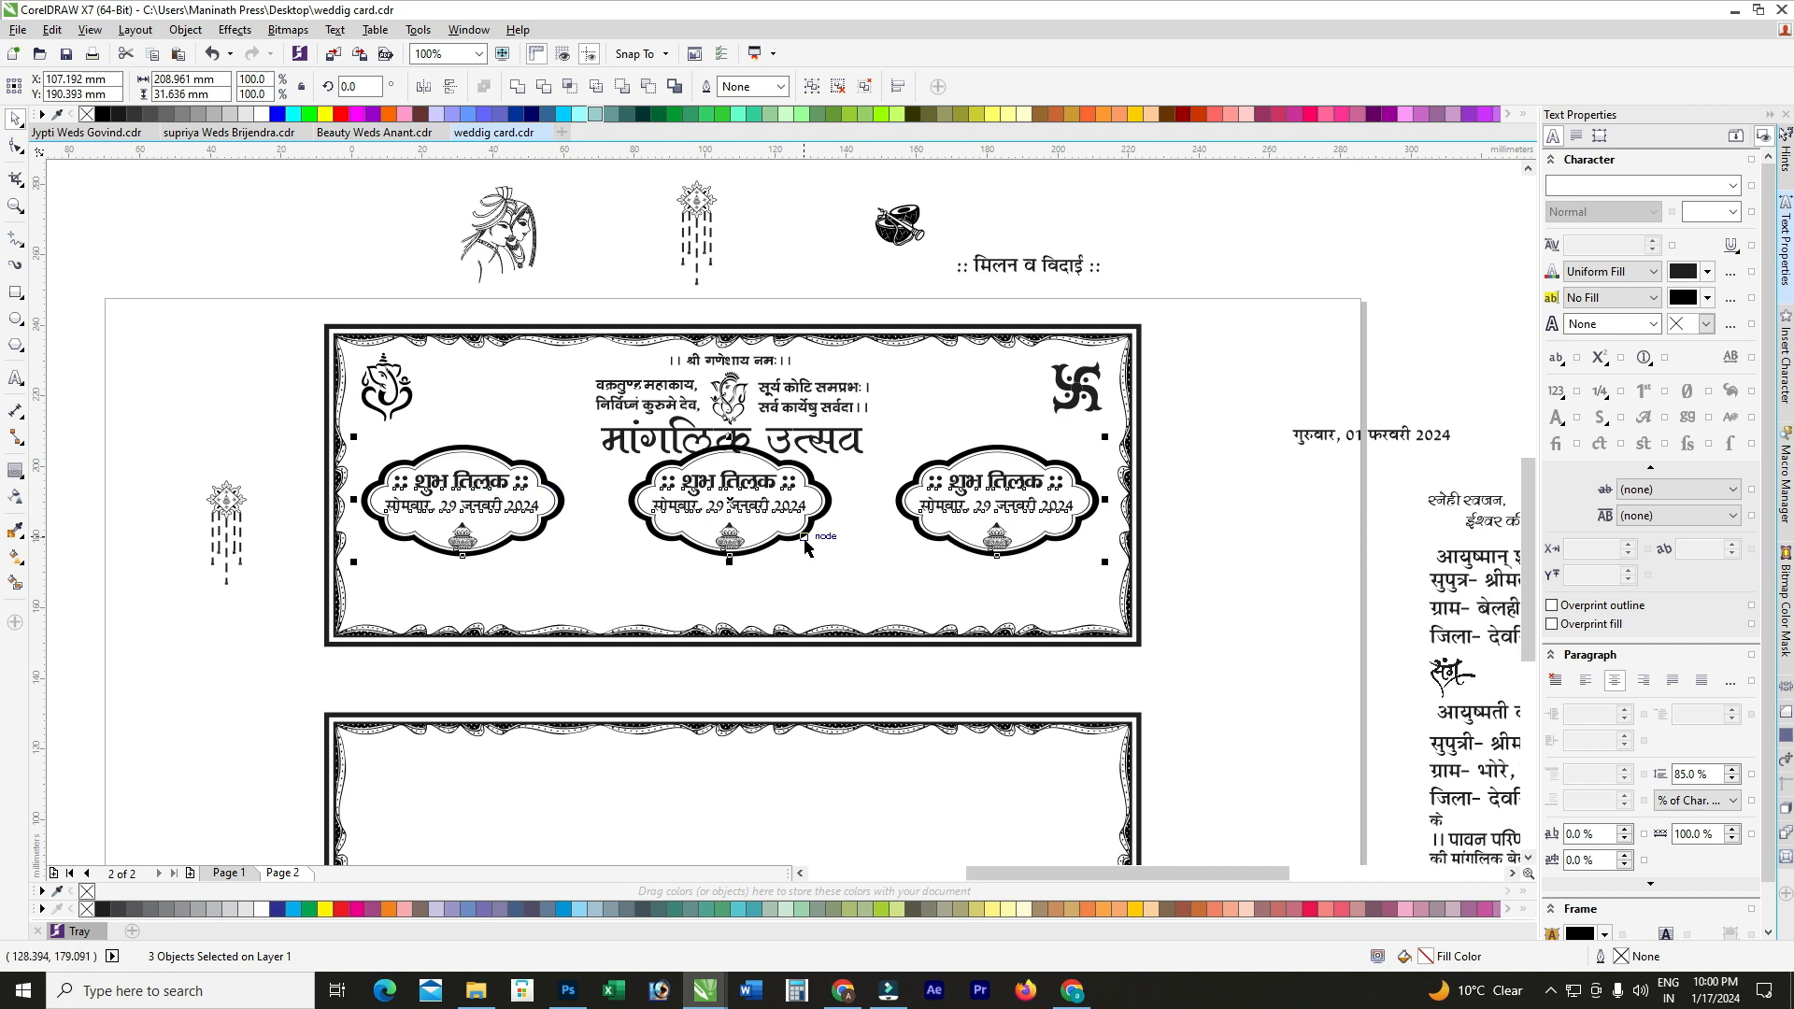
pyautogui.hotkey('ctrl', 'g')
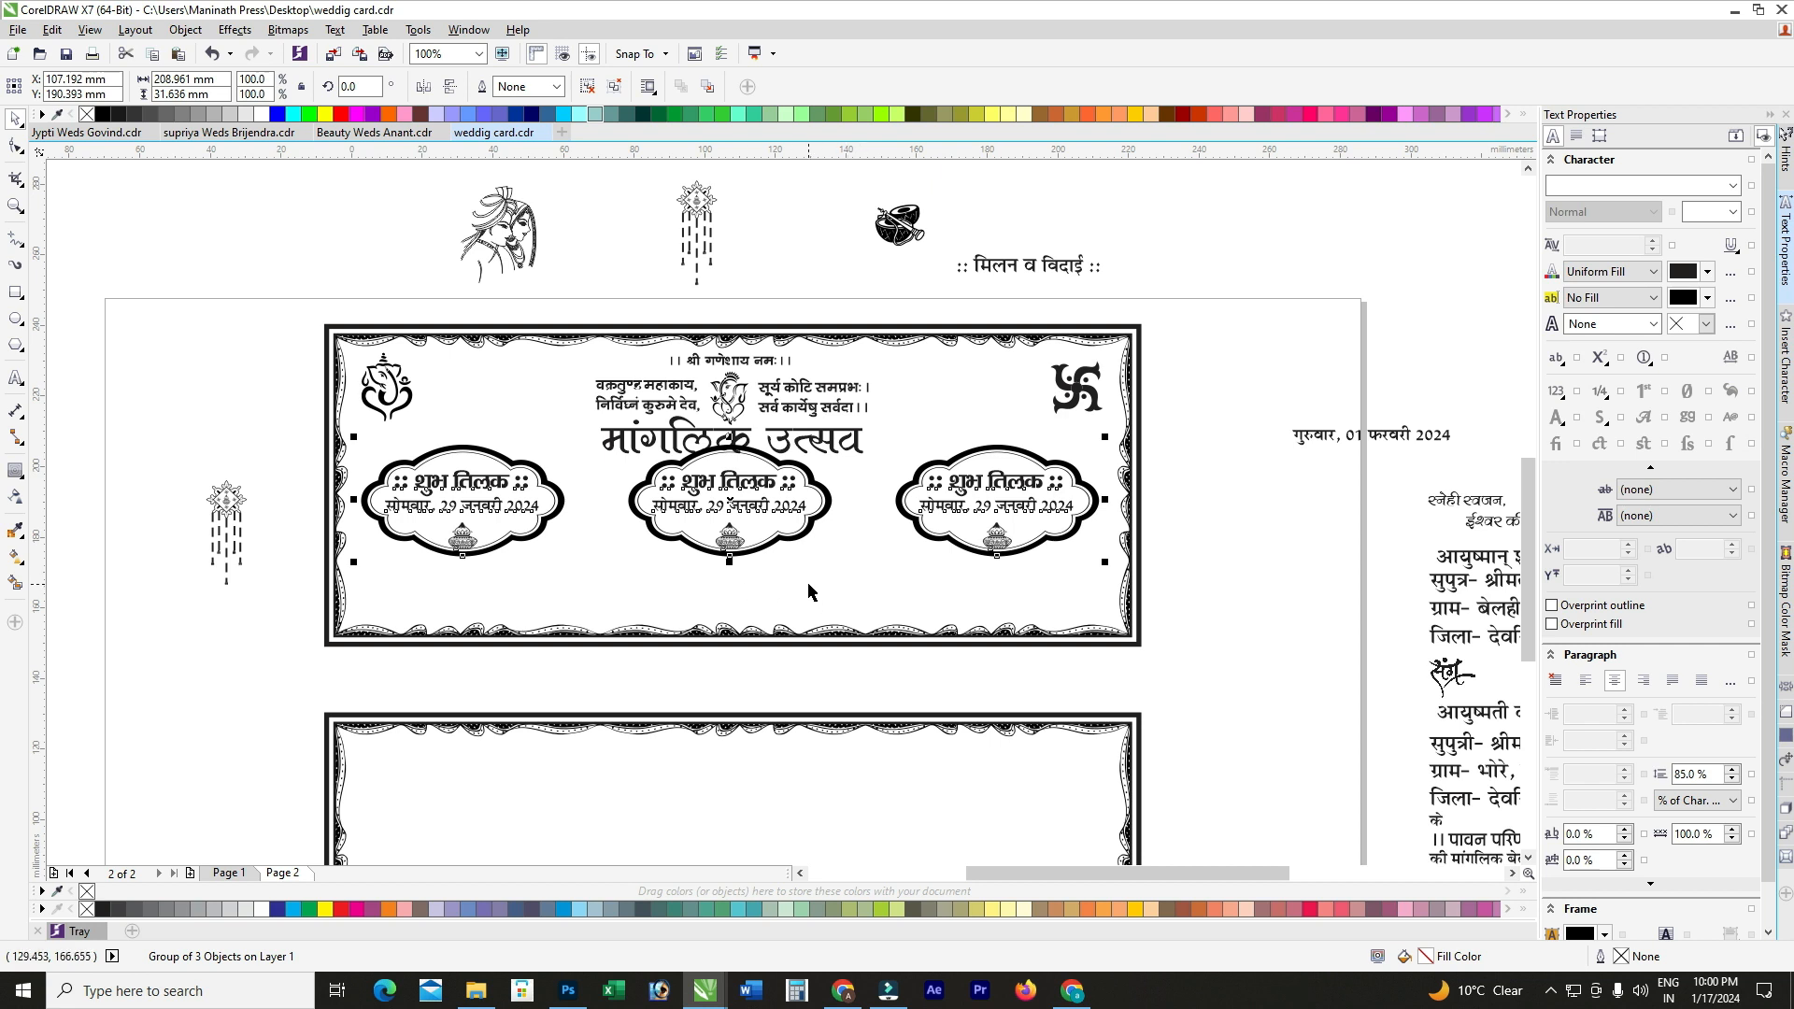
# Step: Centre the badge group horizontally on the panel frame and nudge it to the right height
pyautogui.keyDown('shift'); pyautogui.click(809, 591); pyautogui.keyUp('shift')
pyautogui.press('e')
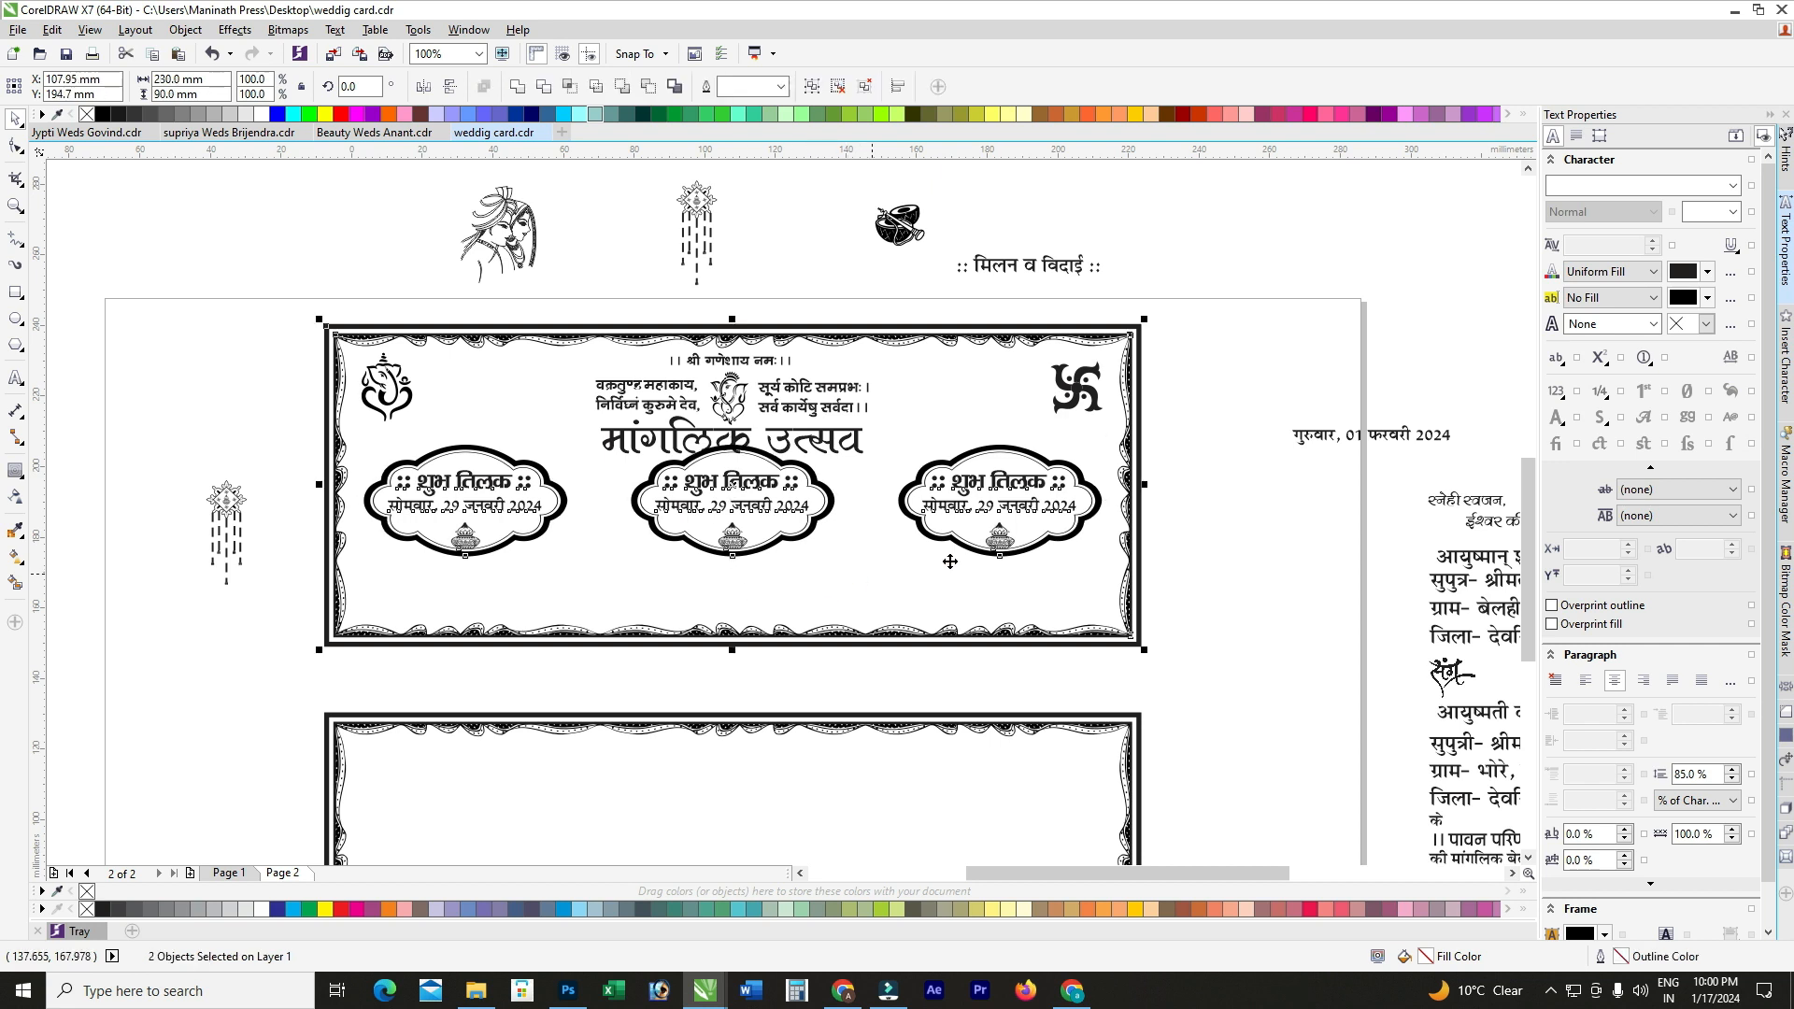
pyautogui.hotkey('ctrl', 'g')
pyautogui.keyDown('ctrl'); pyautogui.click(1032, 495); pyautogui.keyUp('ctrl')
pyautogui.press('Down')
pyautogui.press('Down')
pyautogui.press('Down')
pyautogui.press('Down')
pyautogui.press('Down')
pyautogui.press('Down')
pyautogui.press('Down')
pyautogui.press('Up')
pyautogui.click(14, 379)
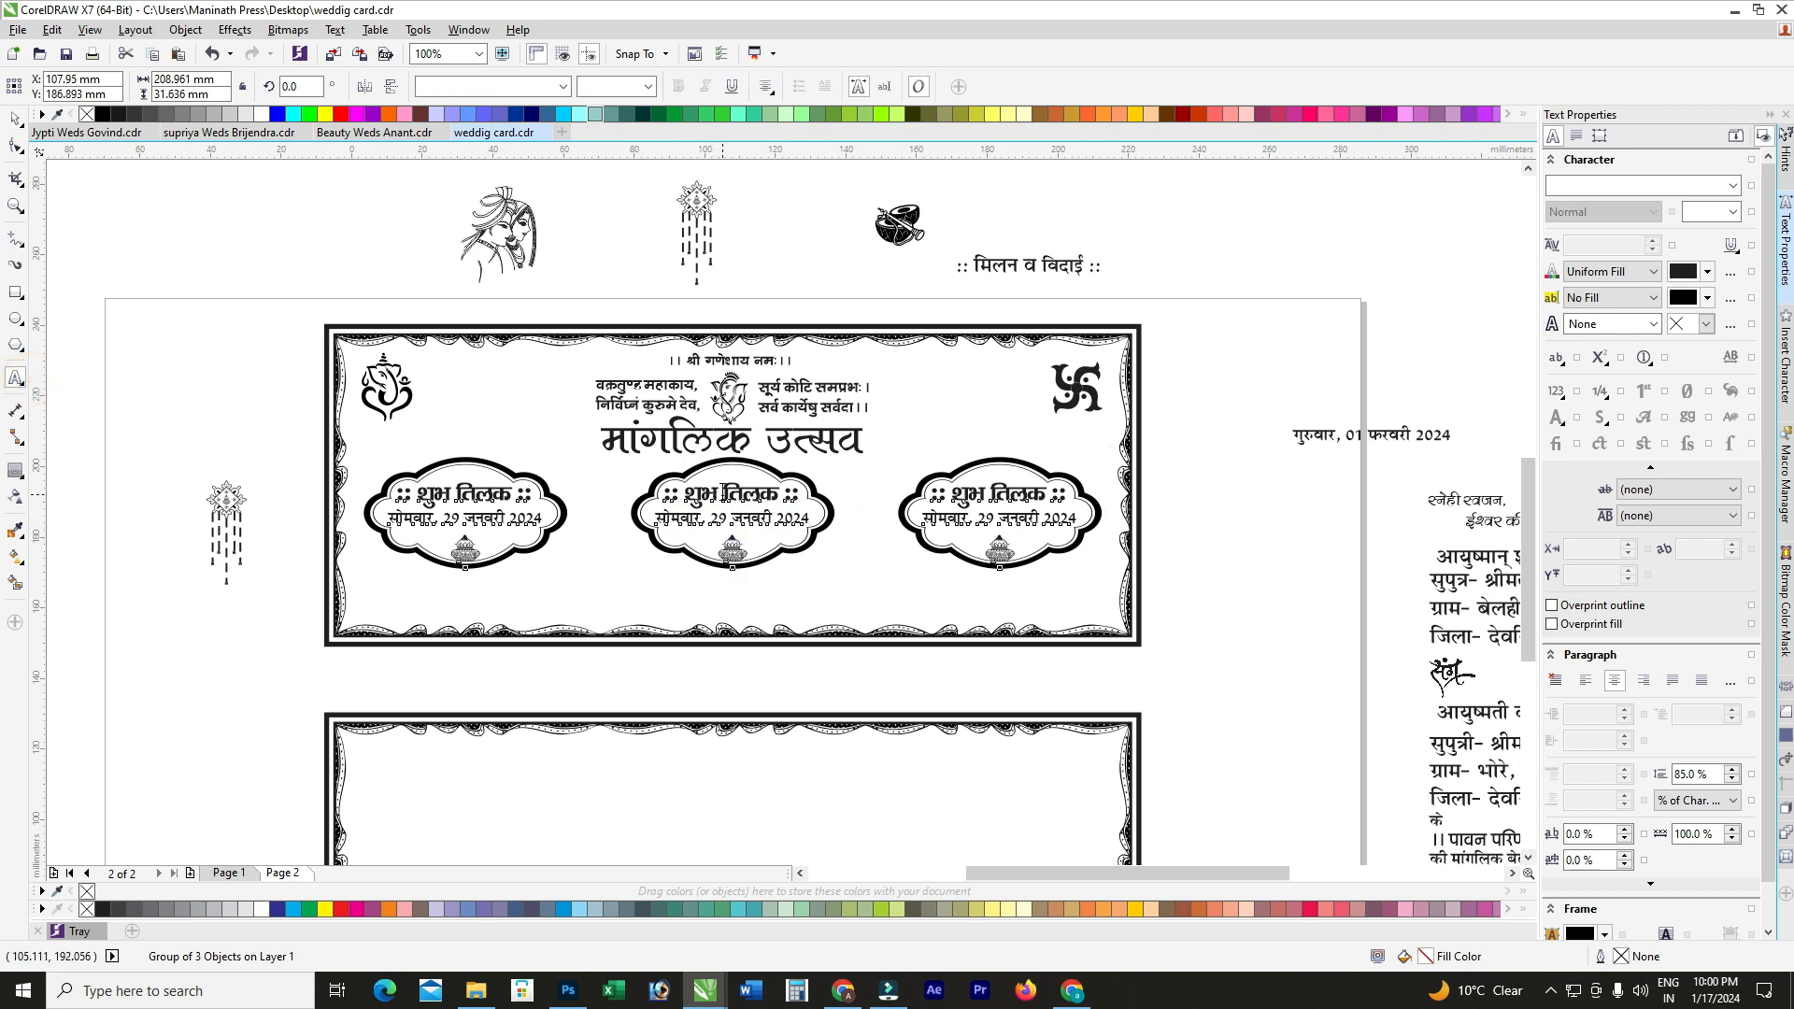
# Step: Retype the middle badge as शुभ विवाह with the date गुरुवार, 01 फरवरी 2024
pyautogui.scroll(1, 734, 513)
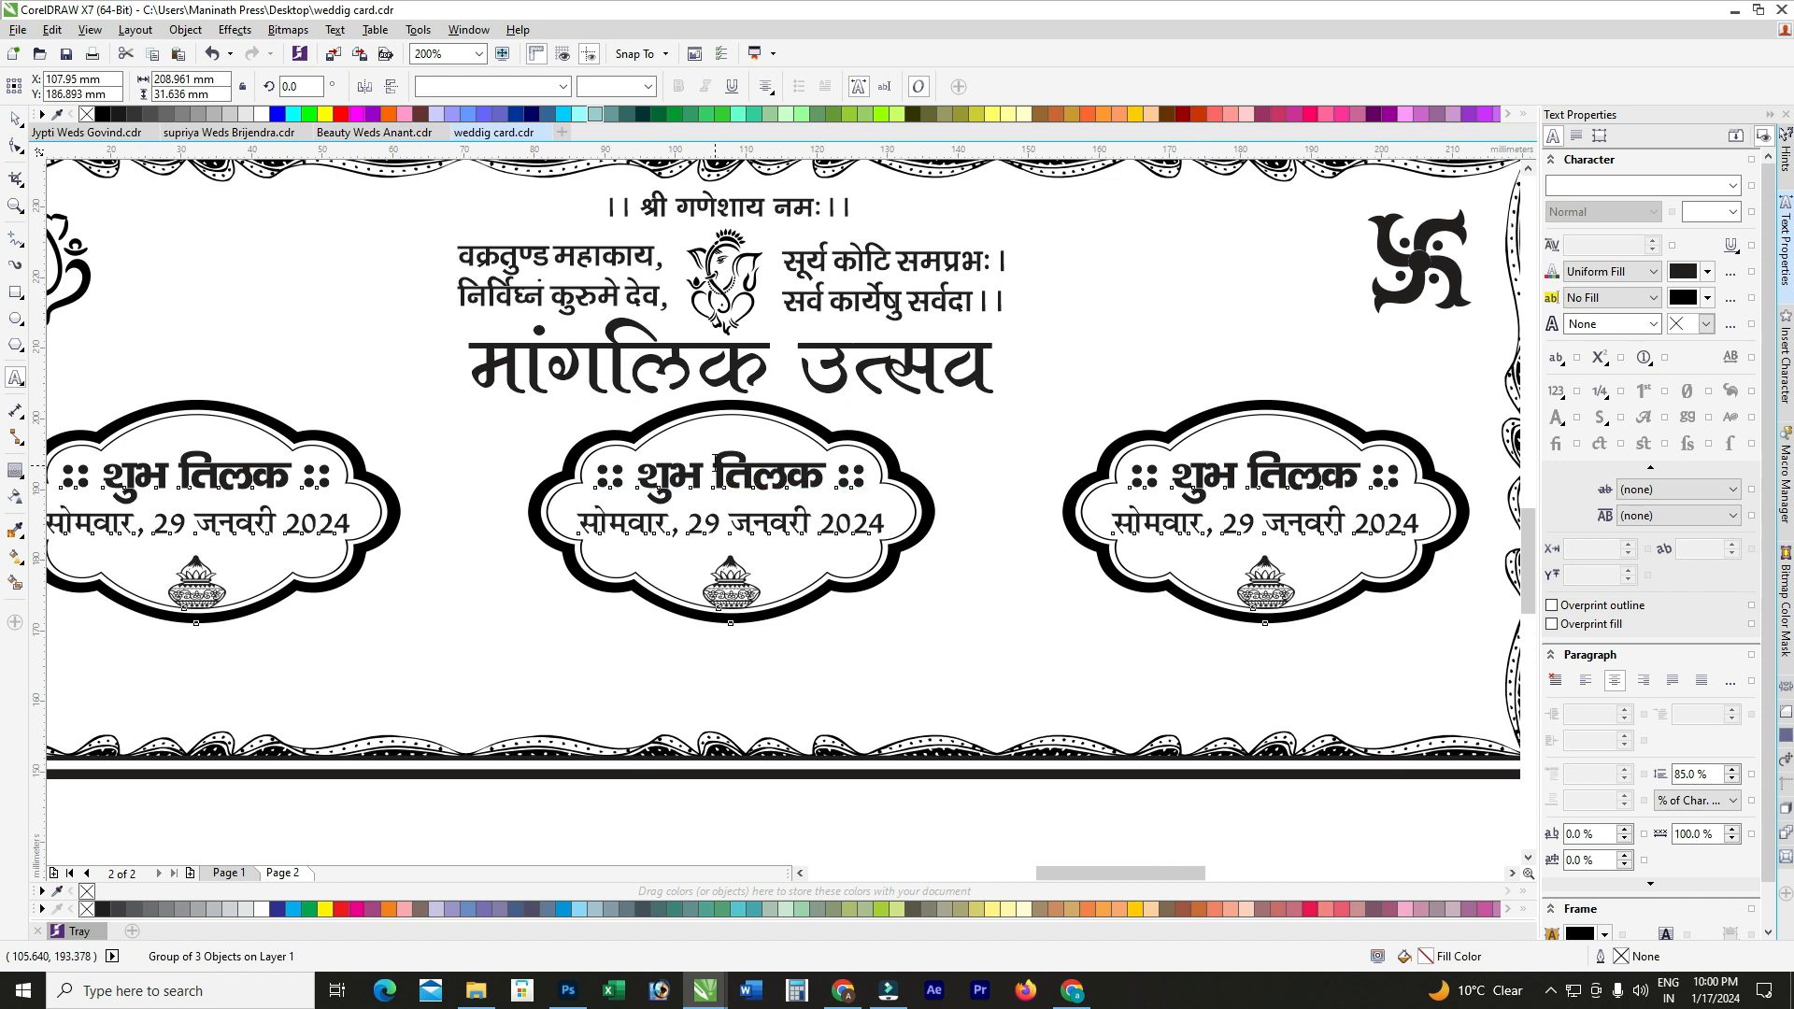
pyautogui.moveTo(714, 460); pyautogui.dragTo(820, 480)
pyautogui.press('BackSpace')
pyautogui.write('ookg')
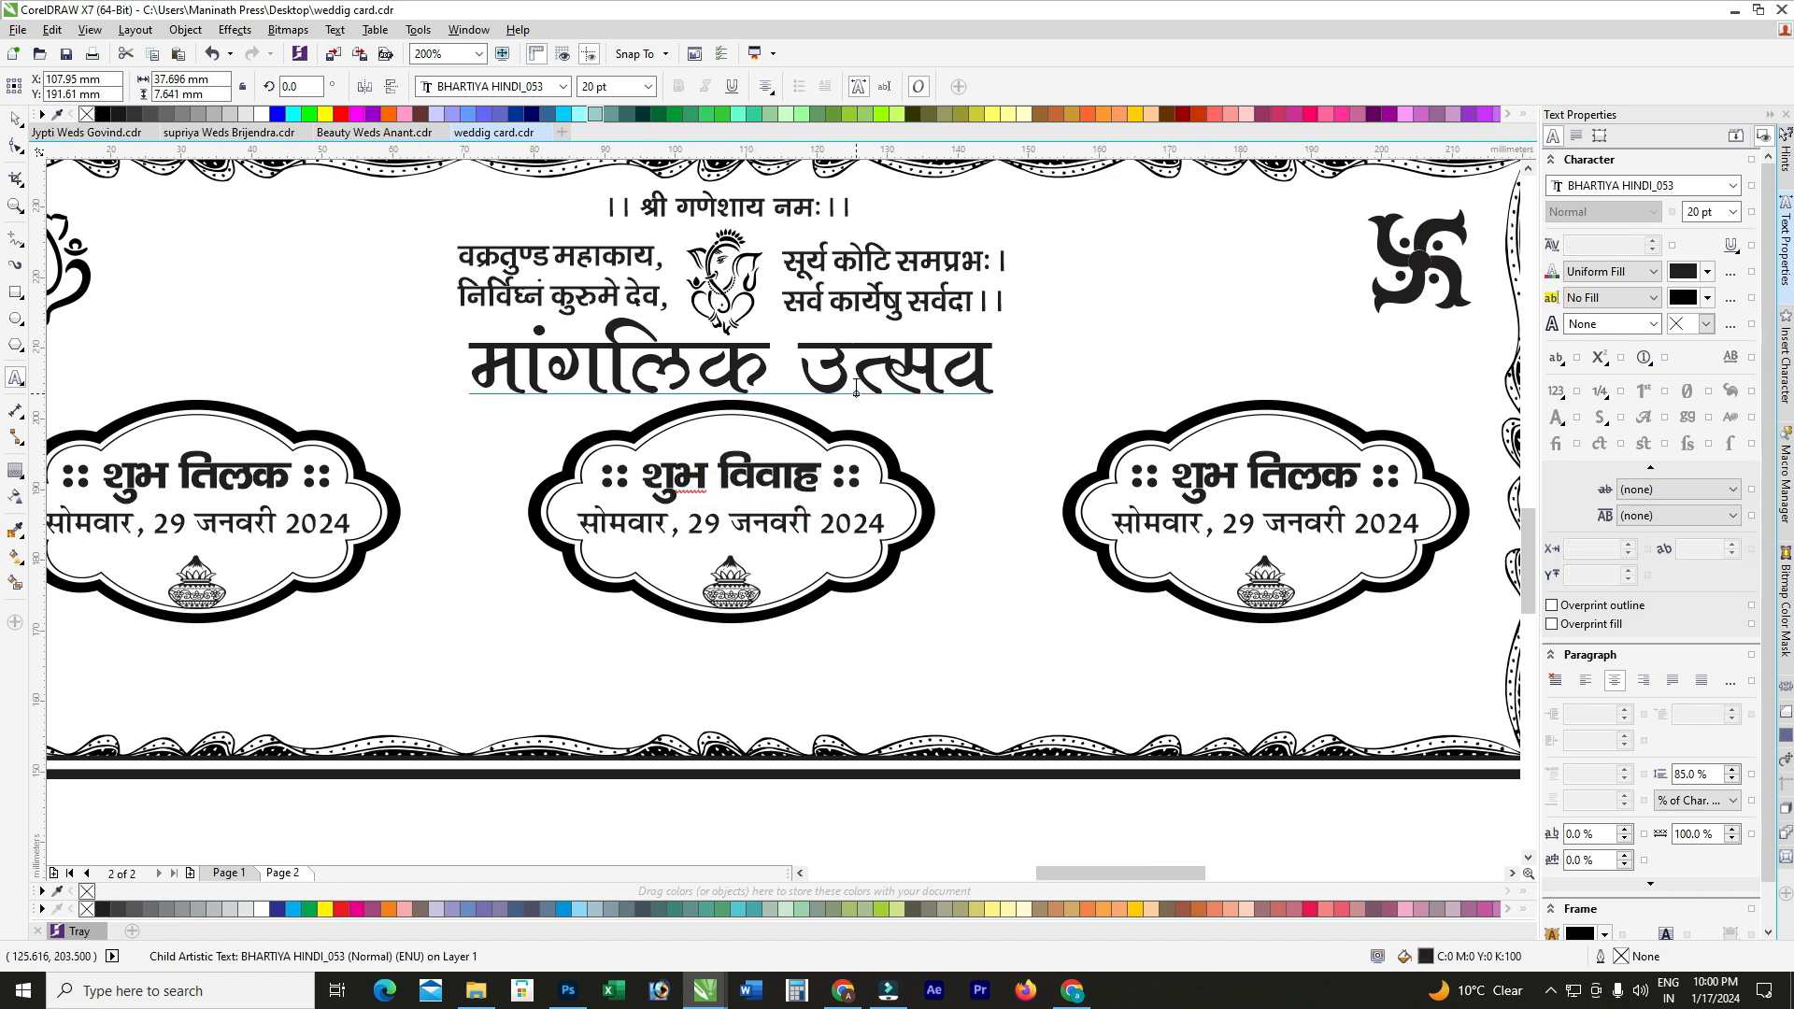
pyautogui.scroll(1, 798, 533)
pyautogui.moveTo(832, 509); pyautogui.dragTo(597, 500)
pyautogui.write('01 Qjoj')
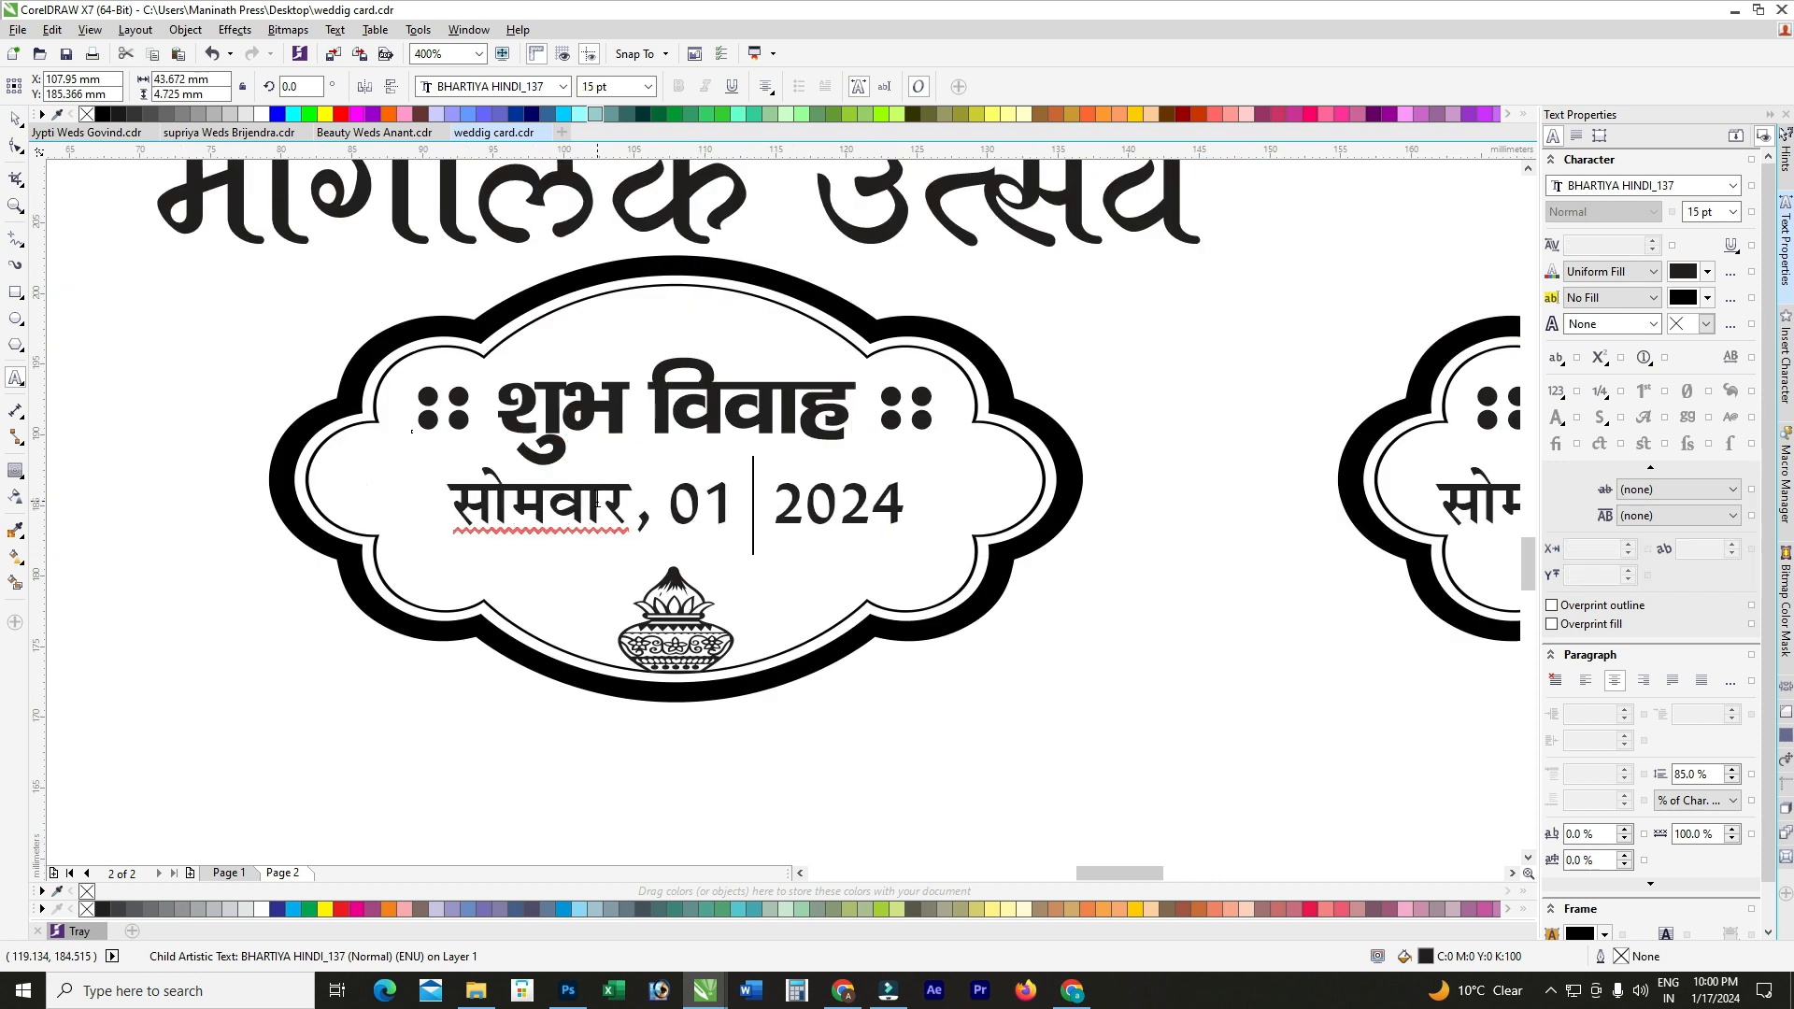
pyautogui.write('h')
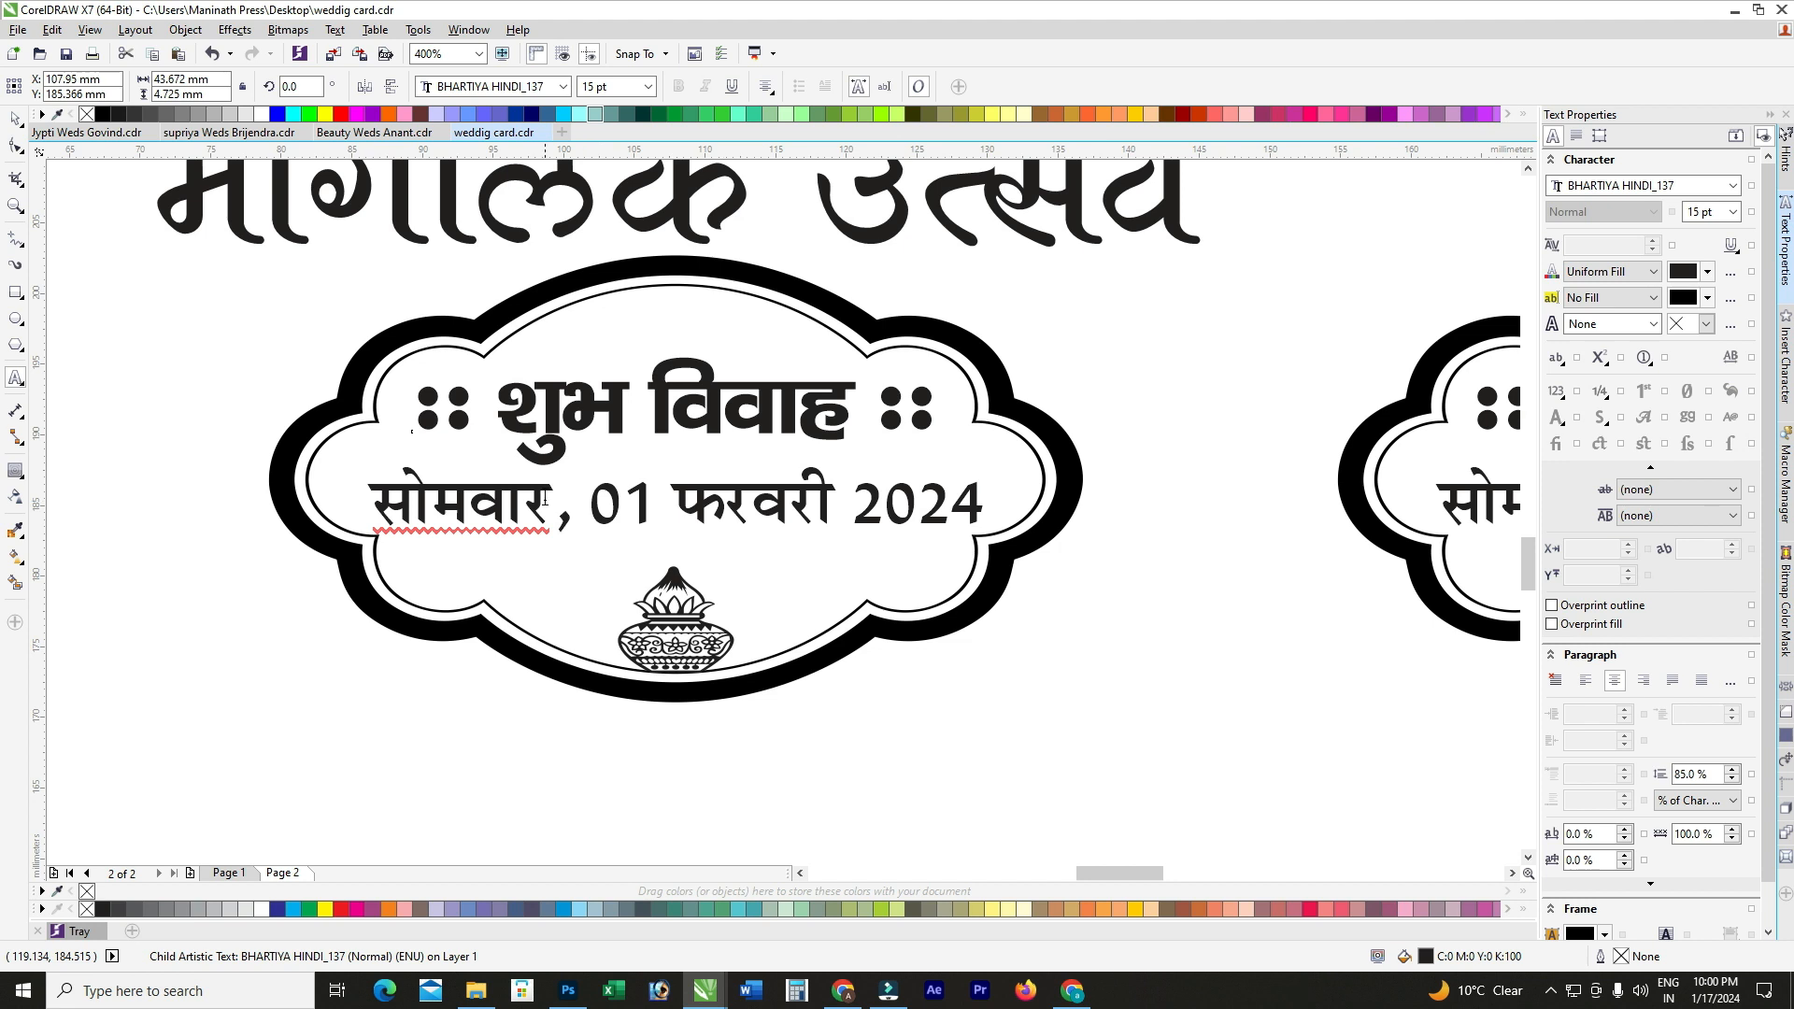
pyautogui.moveTo(466, 510); pyautogui.dragTo(370, 508)
pyautogui.write('xq')
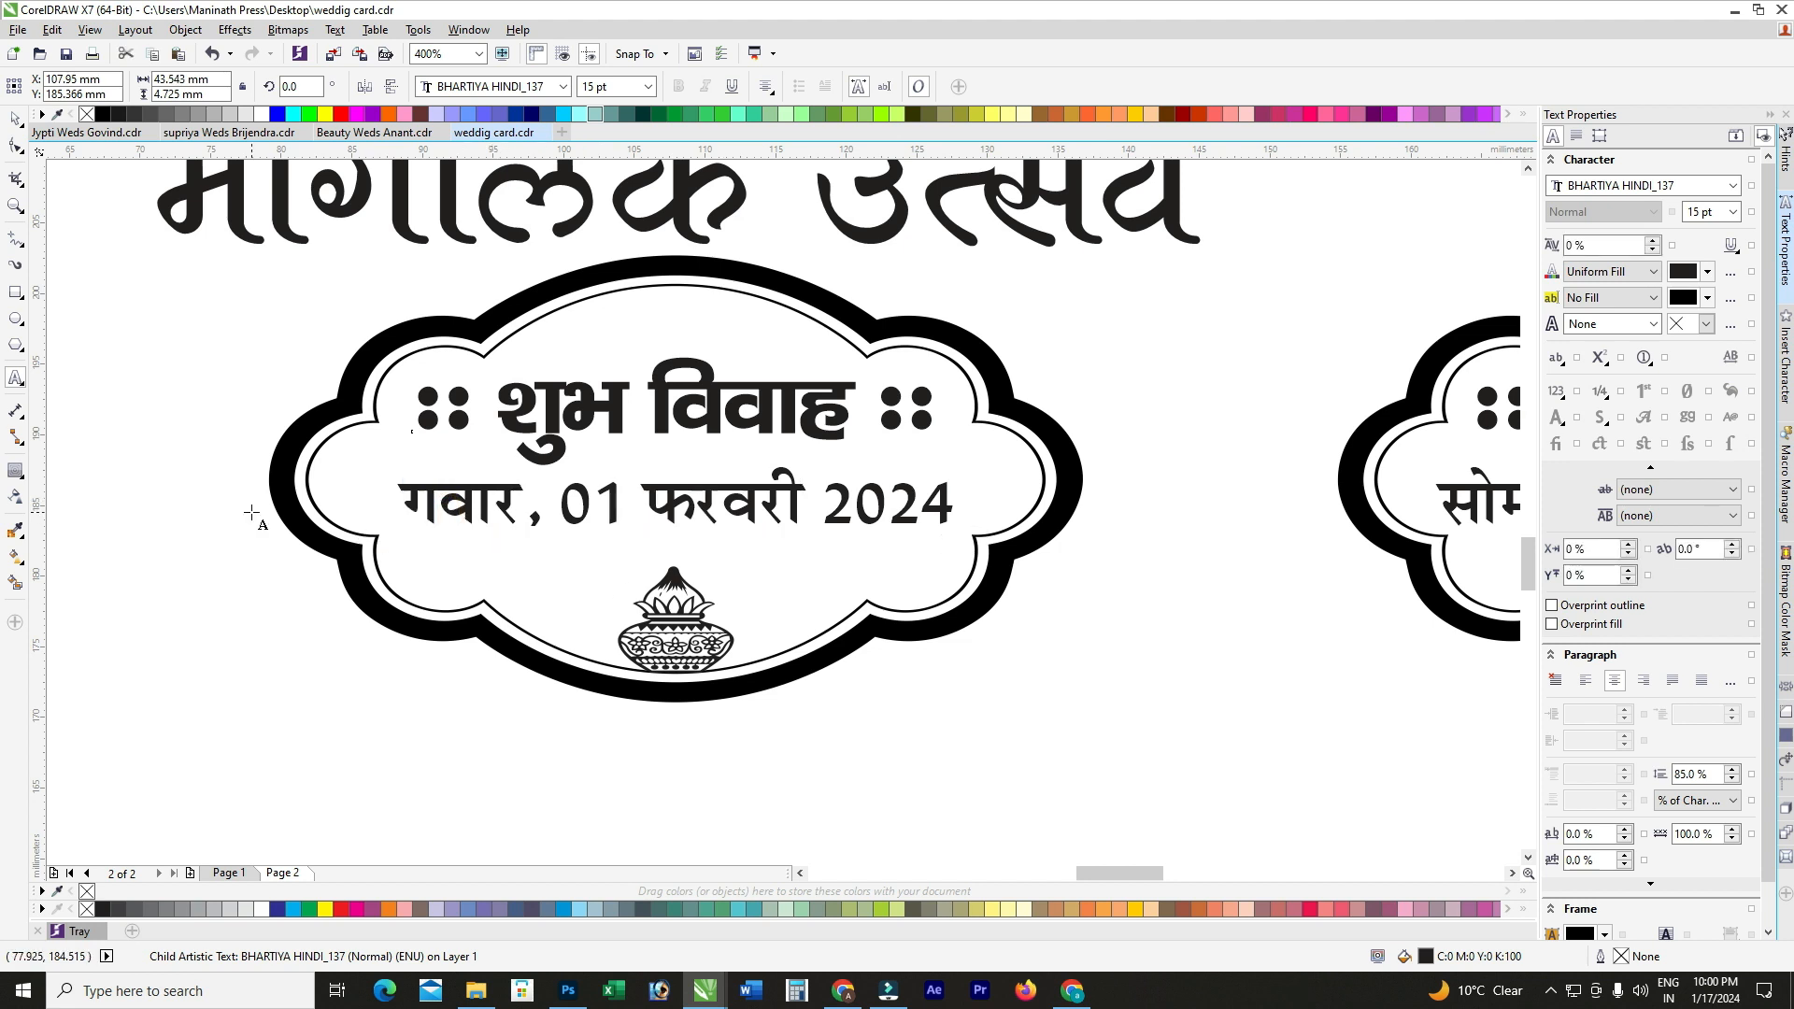
pyautogui.write('#')
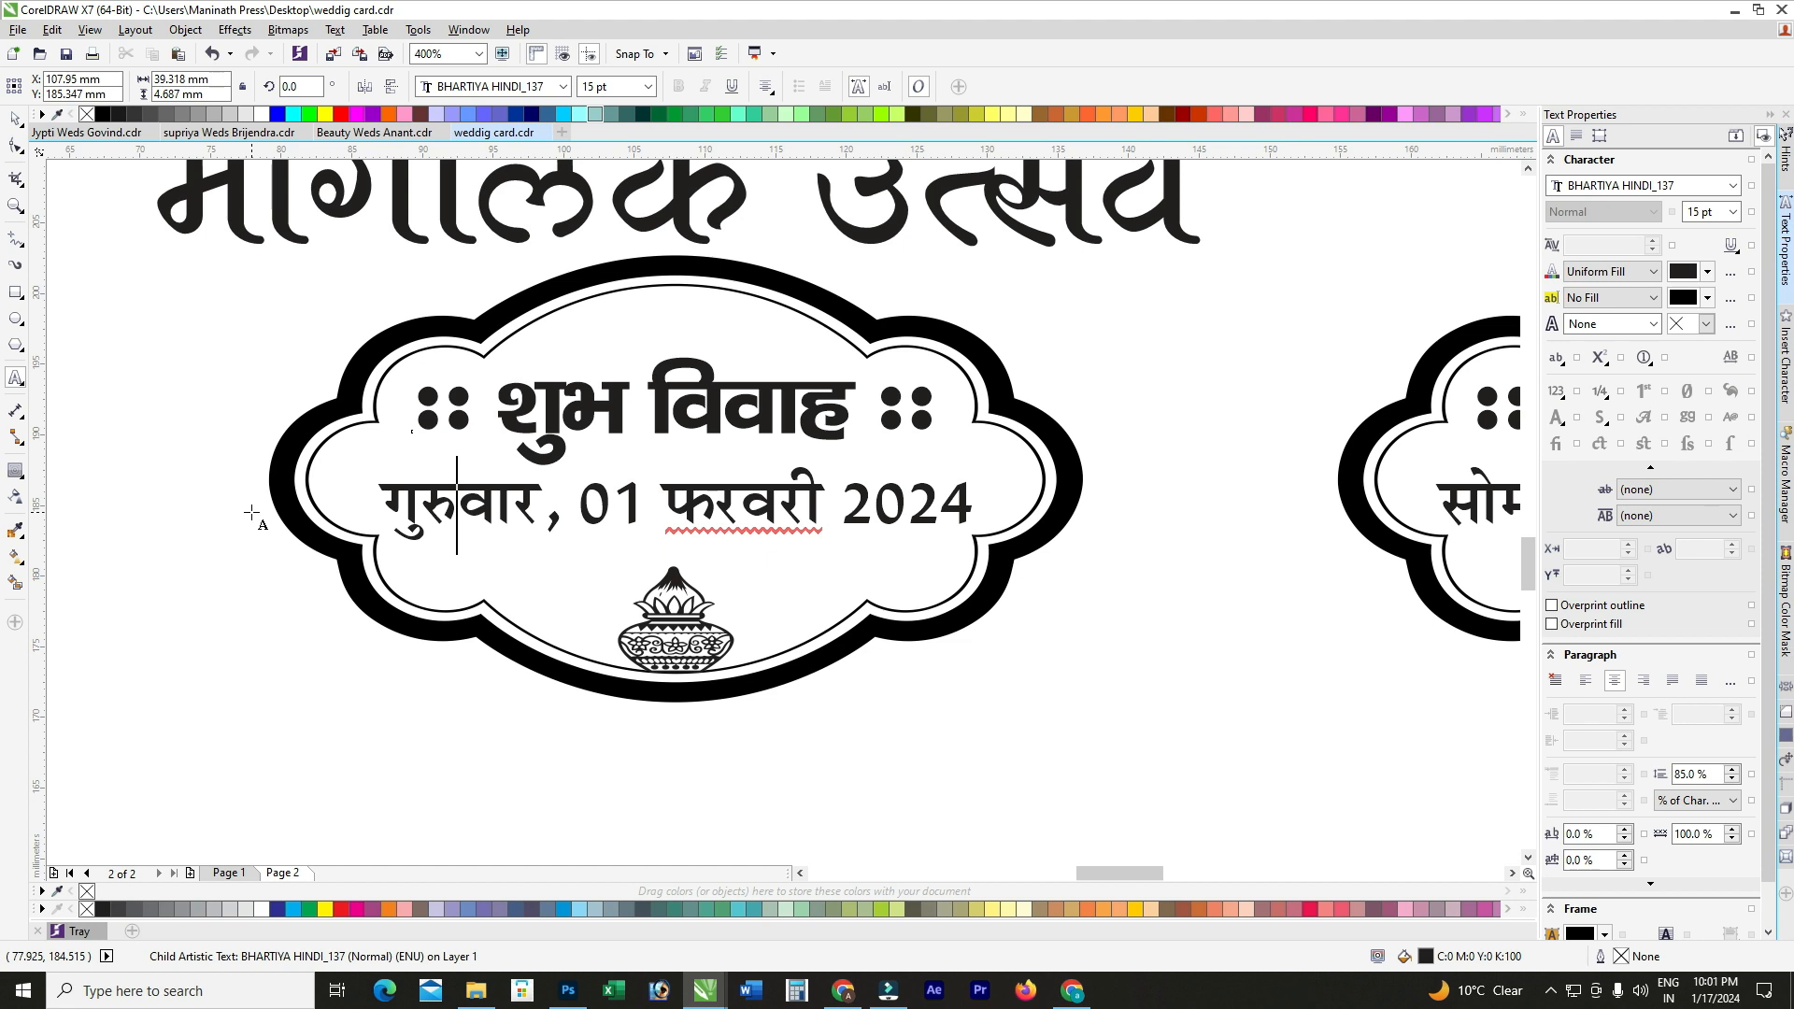
pyautogui.scroll(-1, 564, 436)
# Step: Copy the middle date into the right badge and change it to शुक्रवार, 02 फरवरी 2024
pyautogui.hotkey('ctrl', 'a')
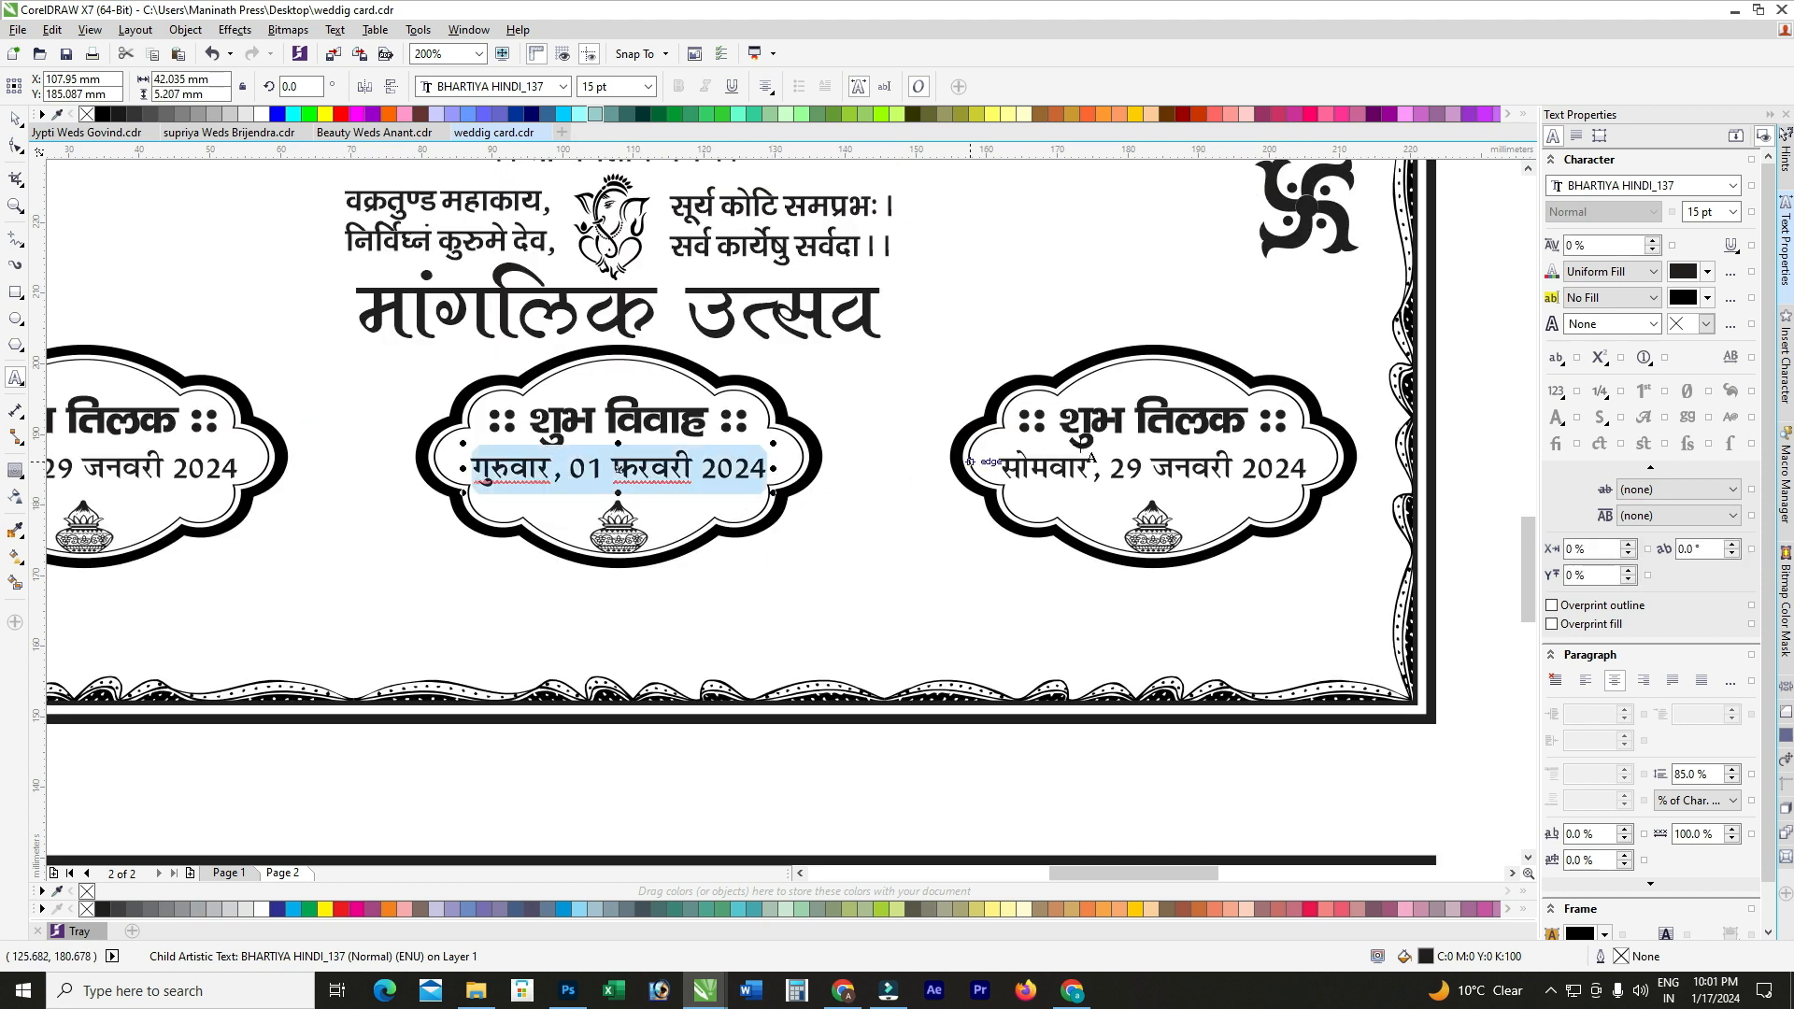
pyautogui.hotkey('ctrl', 'c')
pyautogui.click(1090, 456)
pyautogui.hotkey('ctrl', 'a')
pyautogui.hotkey('ctrl', 'v')
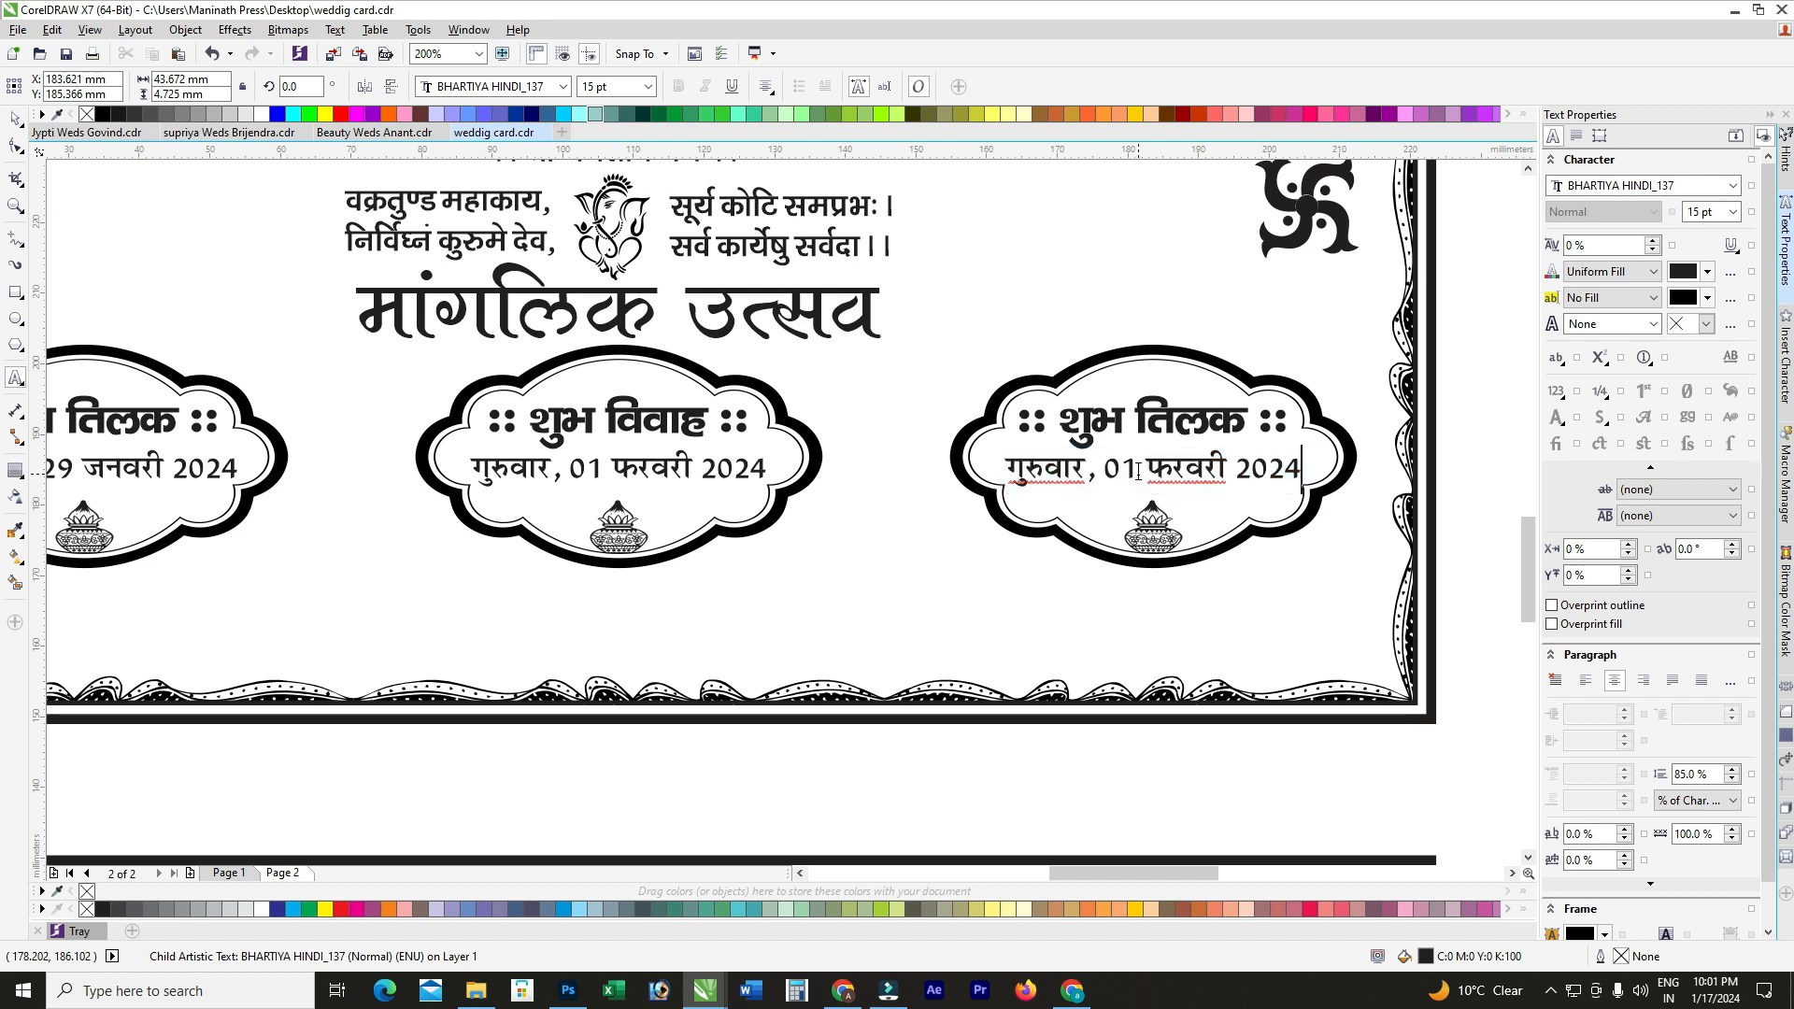
pyautogui.scroll(1, 1138, 472)
pyautogui.click(1133, 465)
pyautogui.press('BackSpace')
pyautogui.write('2')
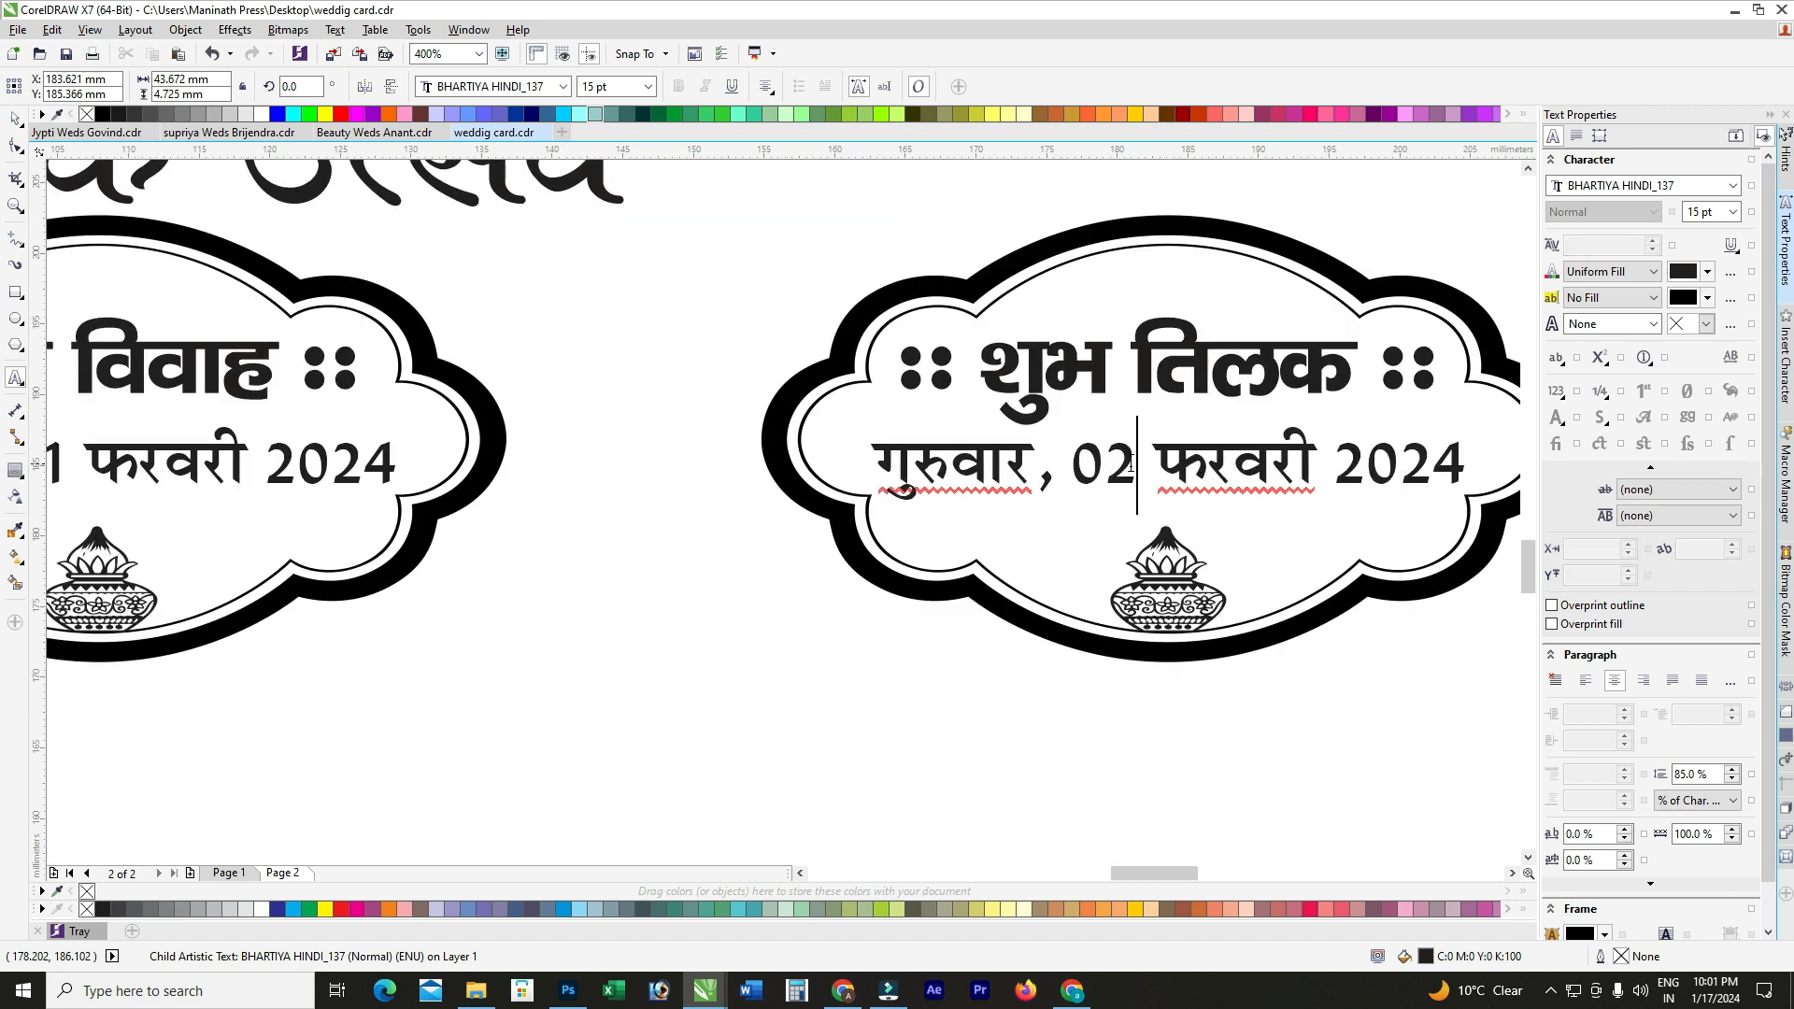
pyautogui.moveTo(972, 467); pyautogui.dragTo(895, 466)
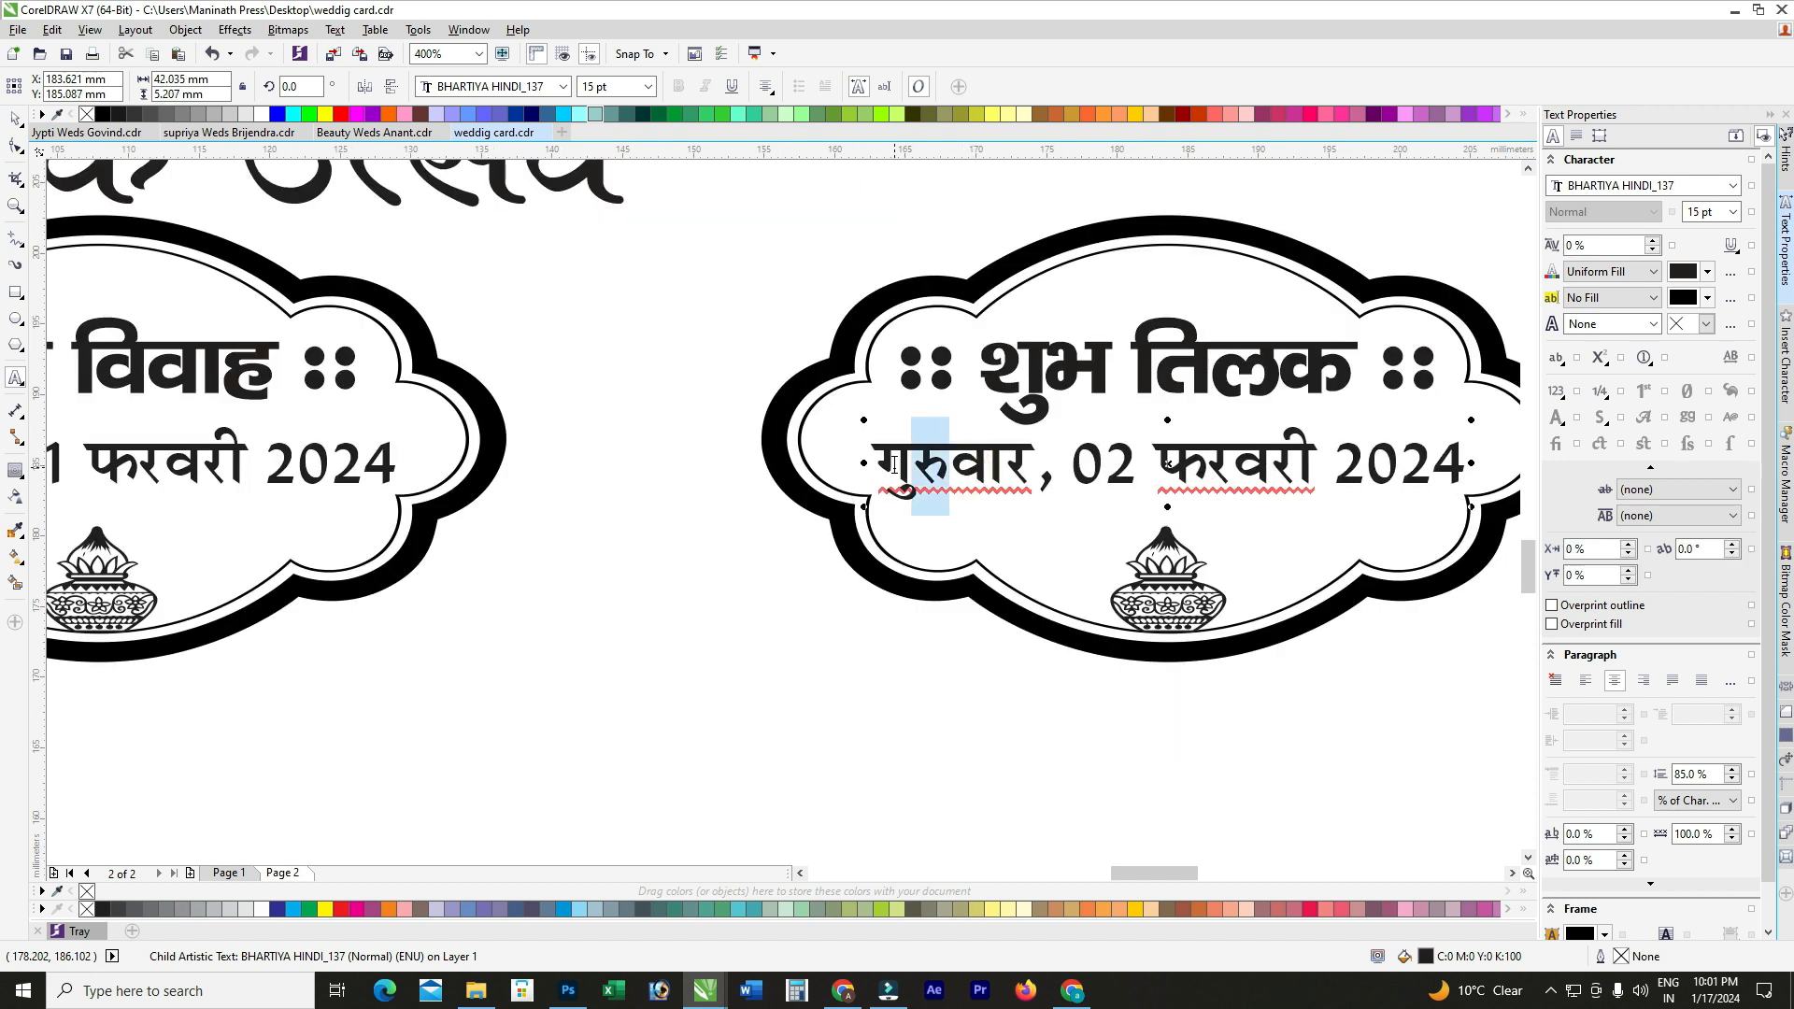
pyautogui.press('BackSpace')
pyautogui.press('BackSpace')
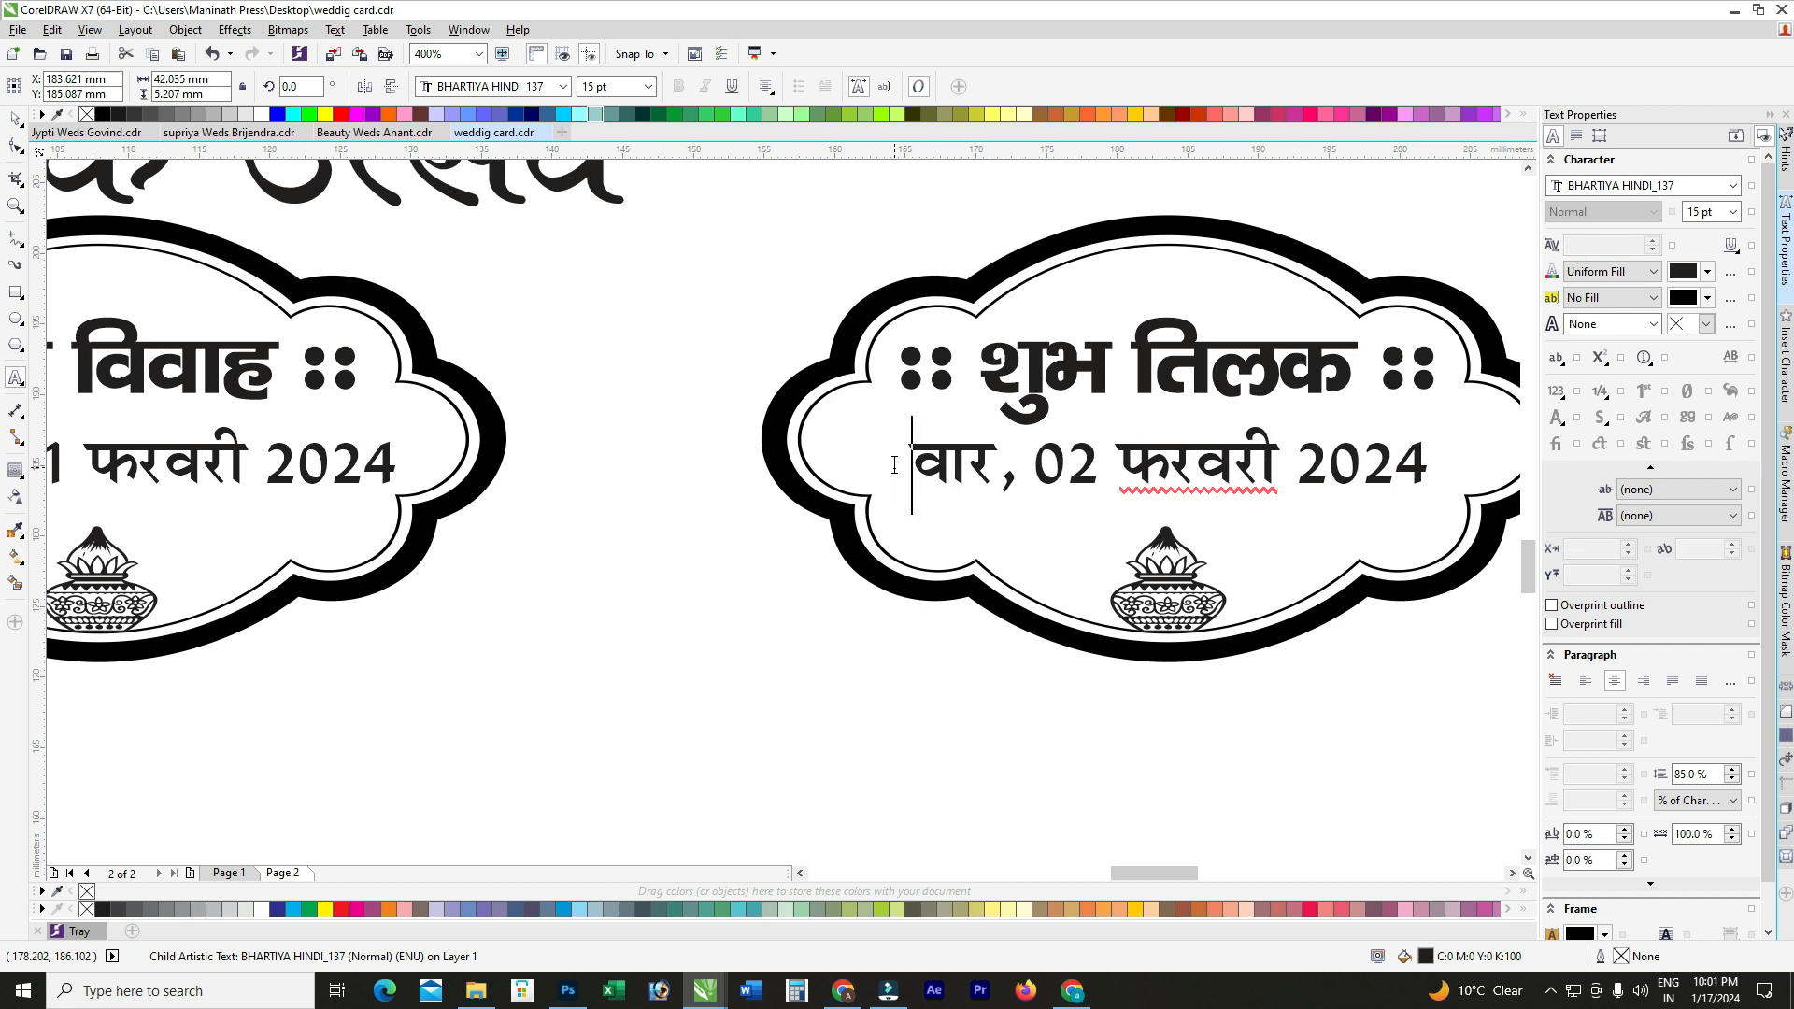
pyautogui.write('शु')
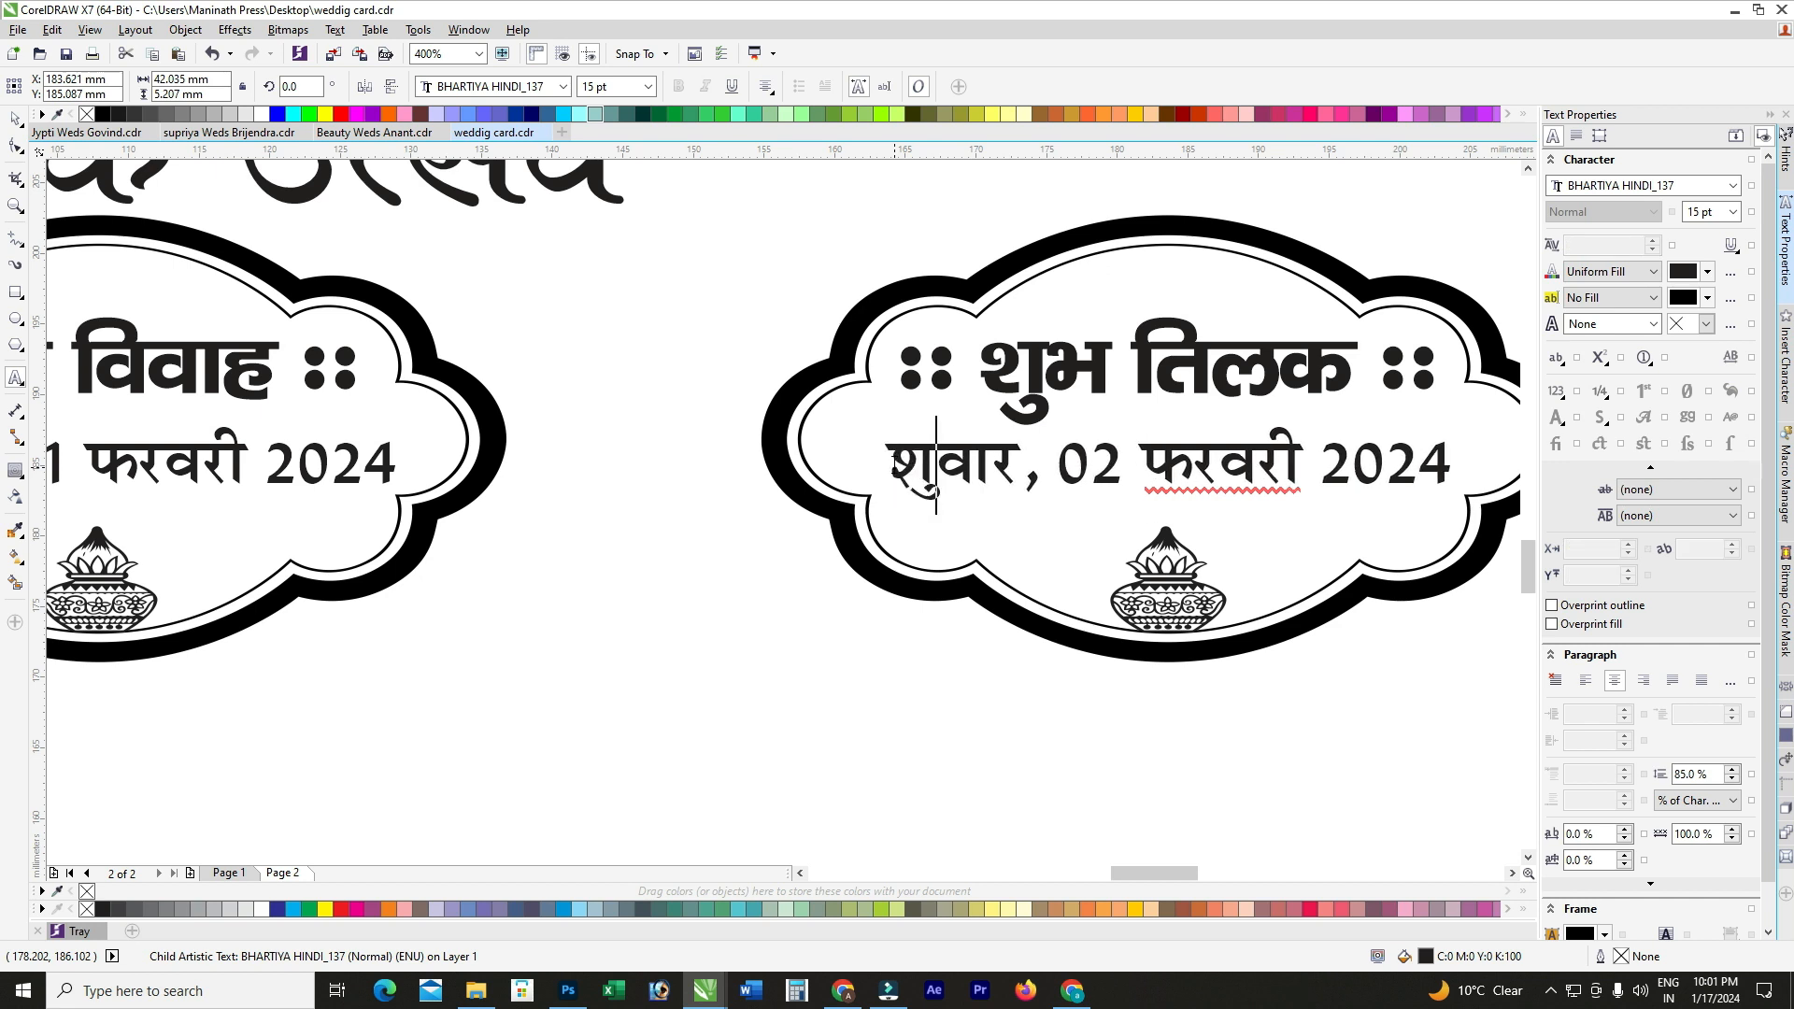
pyautogui.write('क्र')
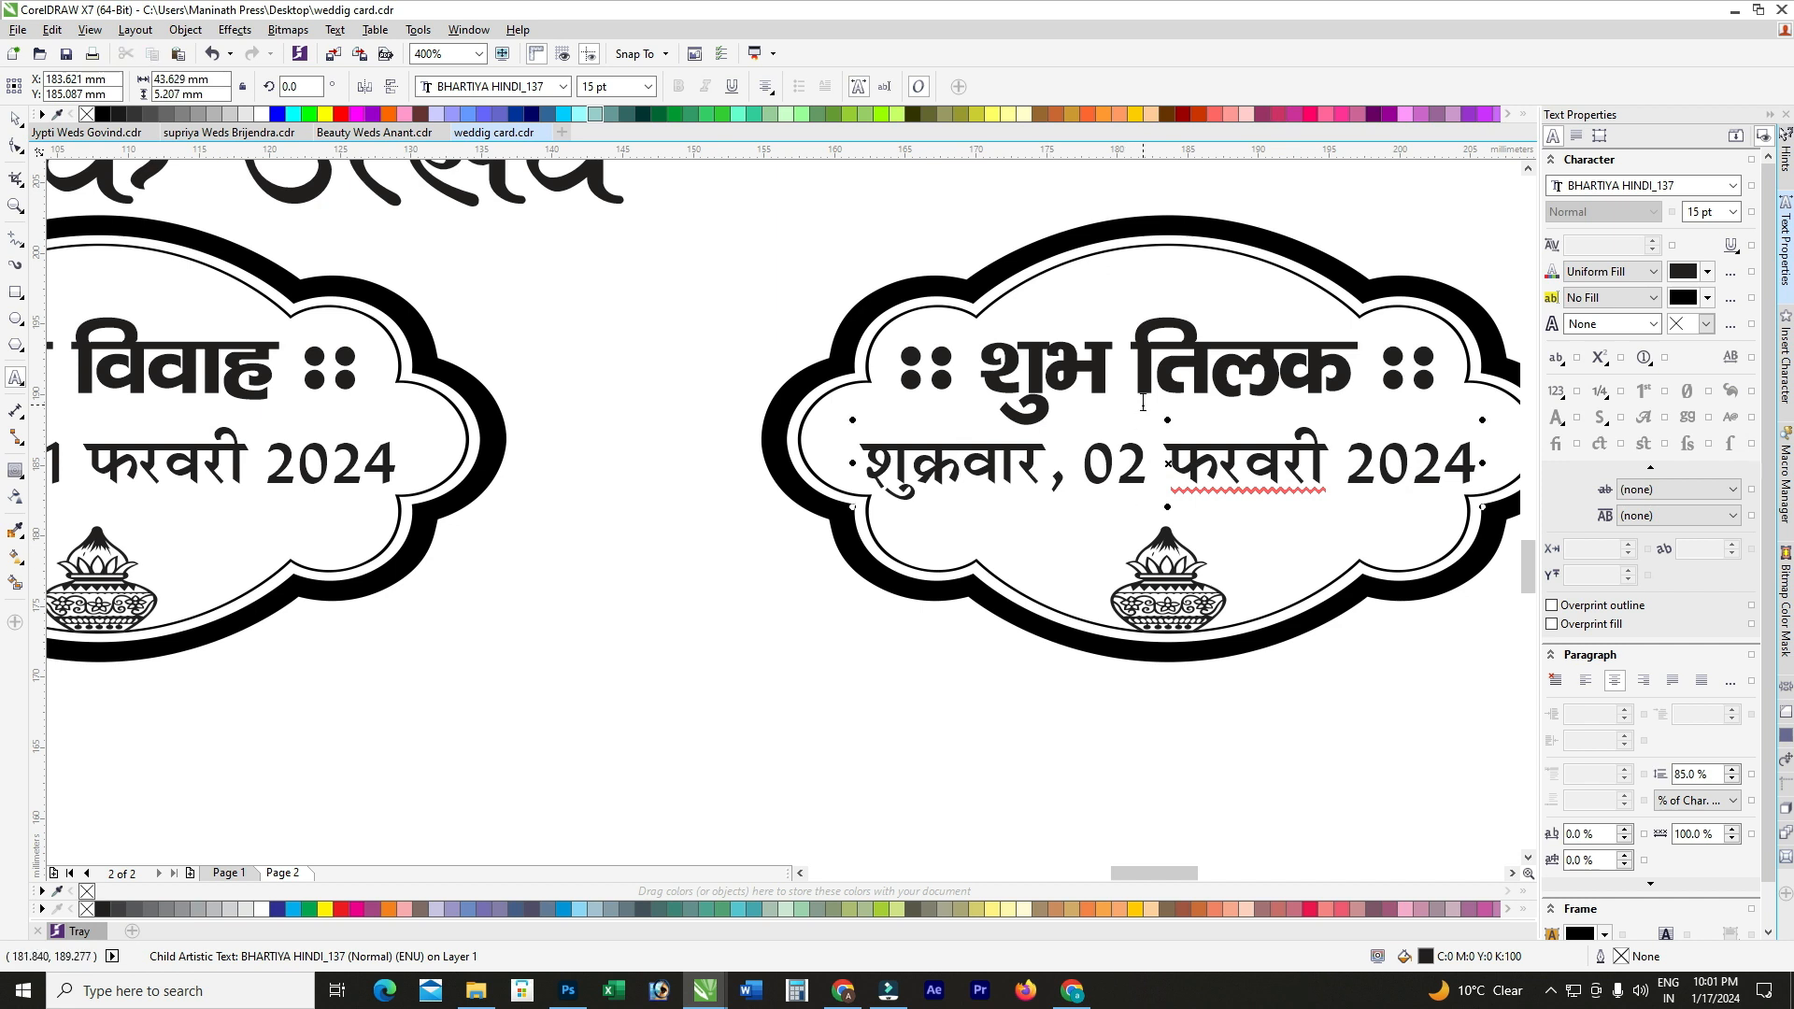
# Step: Retype the right badge heading as मिलन व विदाई and scale it down to fit
pyautogui.moveTo(983, 364); pyautogui.dragTo(1346, 366)
pyautogui.write('मिल')
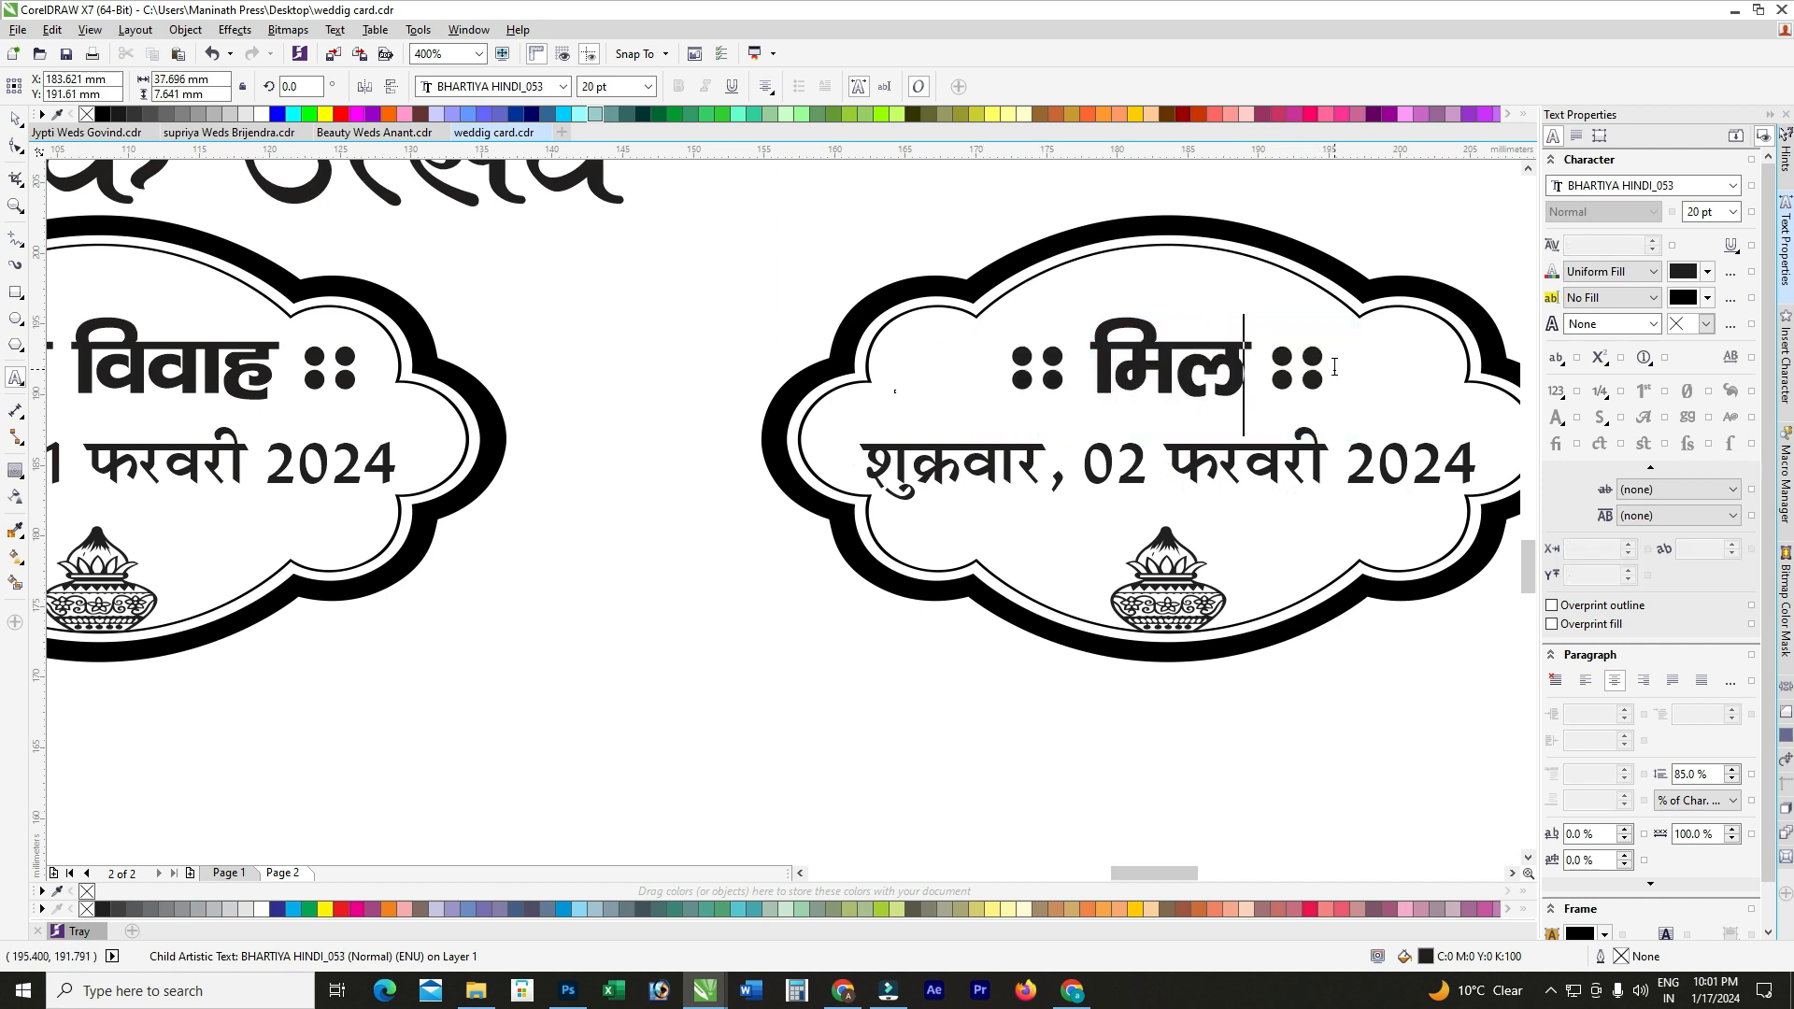
pyautogui.write('न व विद')
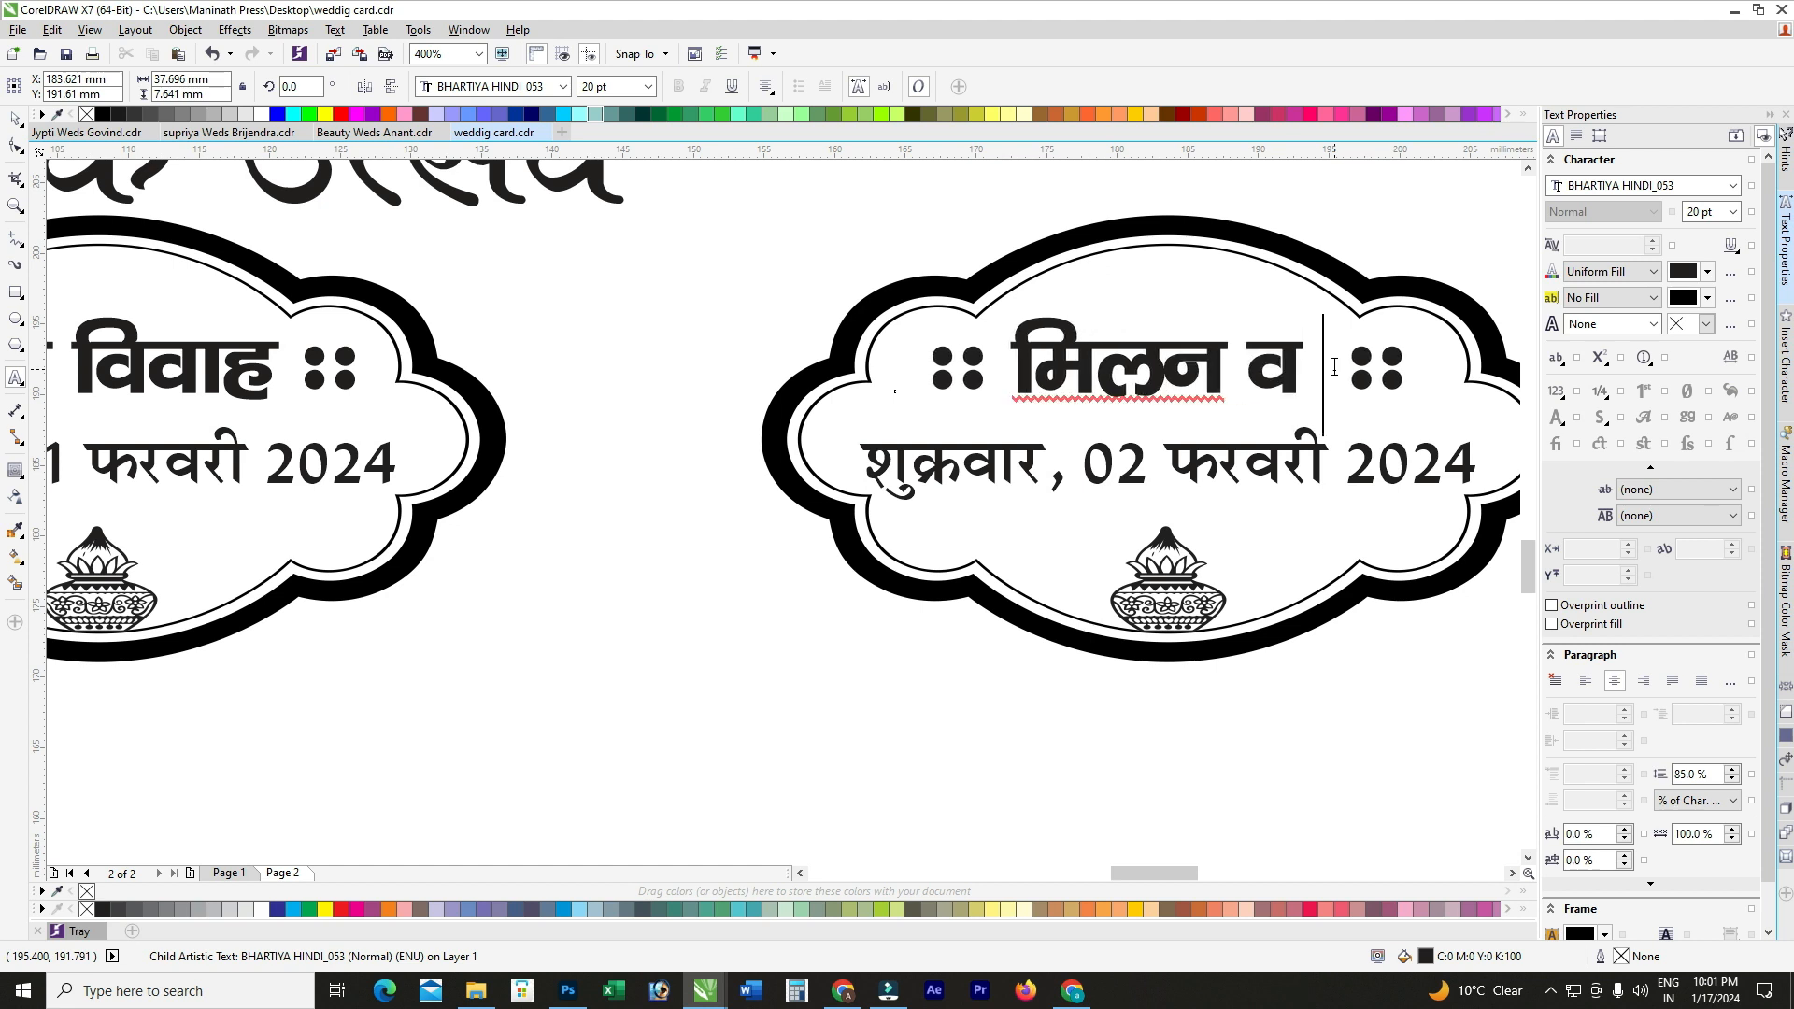
pyautogui.write('ा ')
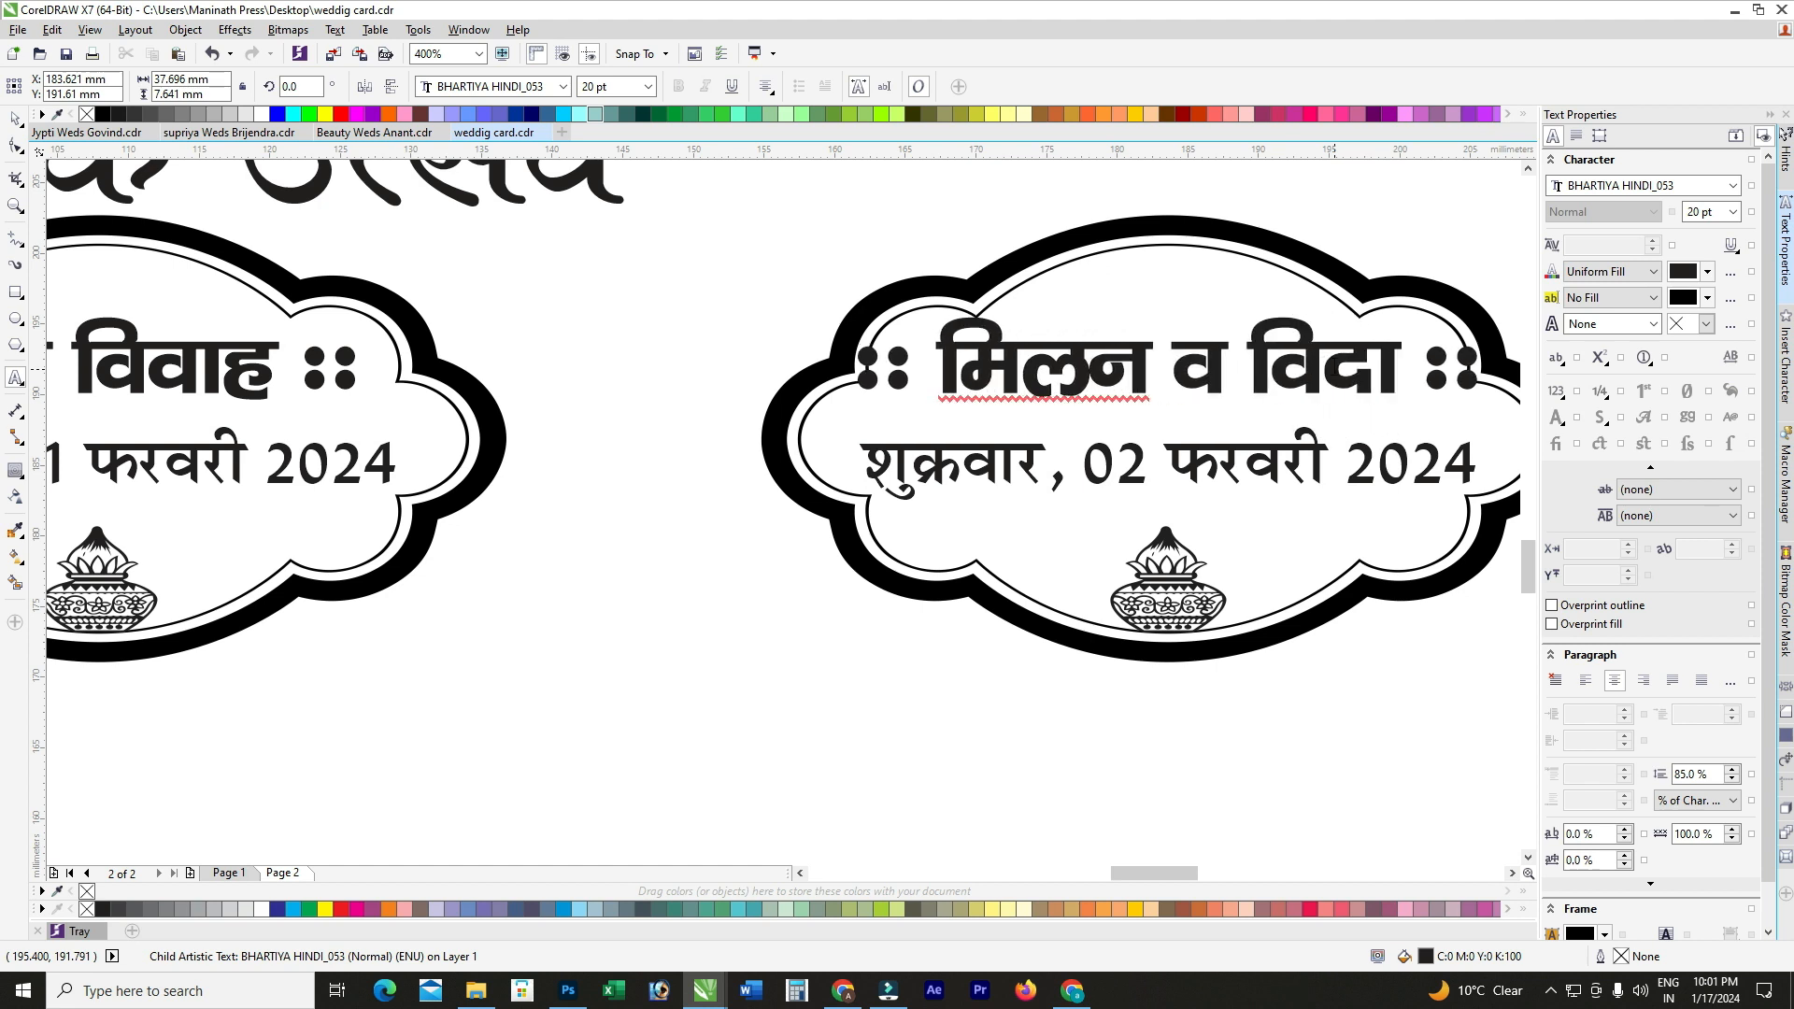
pyautogui.write('ई')
pyautogui.scroll(-1, 1336, 372)
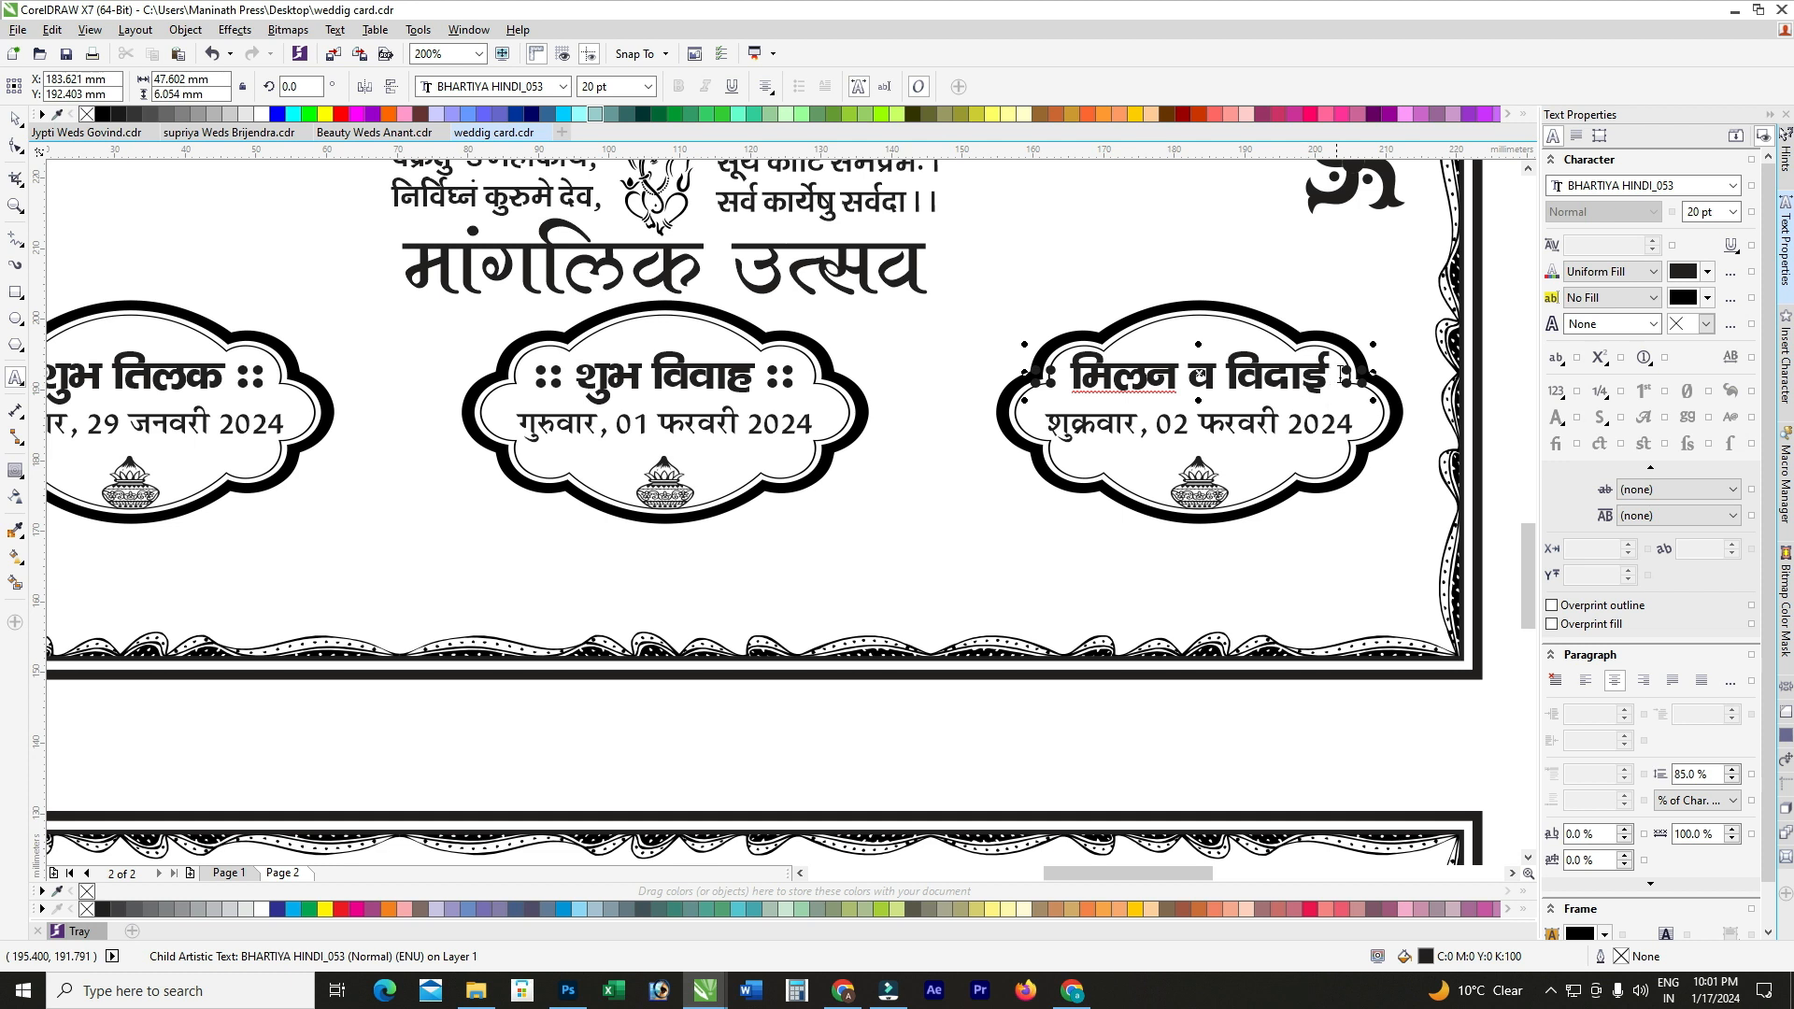
pyautogui.scroll(1, 1342, 375)
pyautogui.moveTo(1381, 378); pyautogui.dragTo(1322, 392)
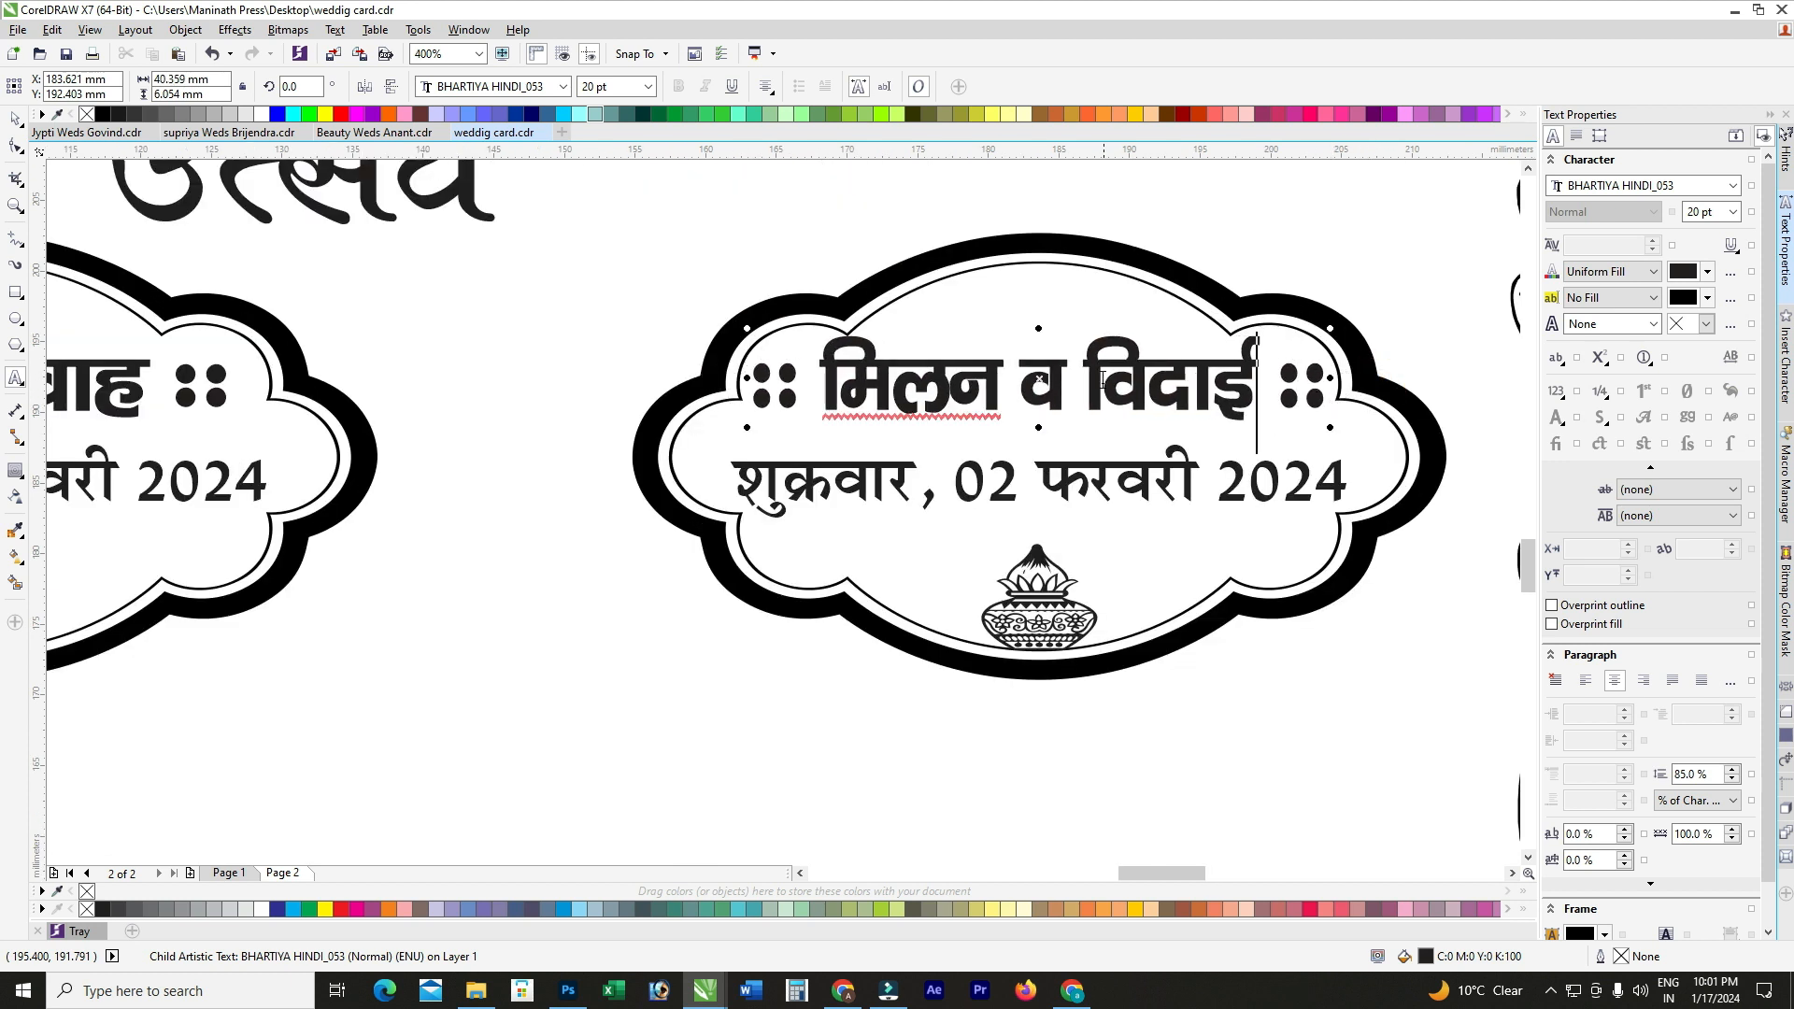
pyautogui.moveTo(1039, 329); pyautogui.dragTo(1053, 332)
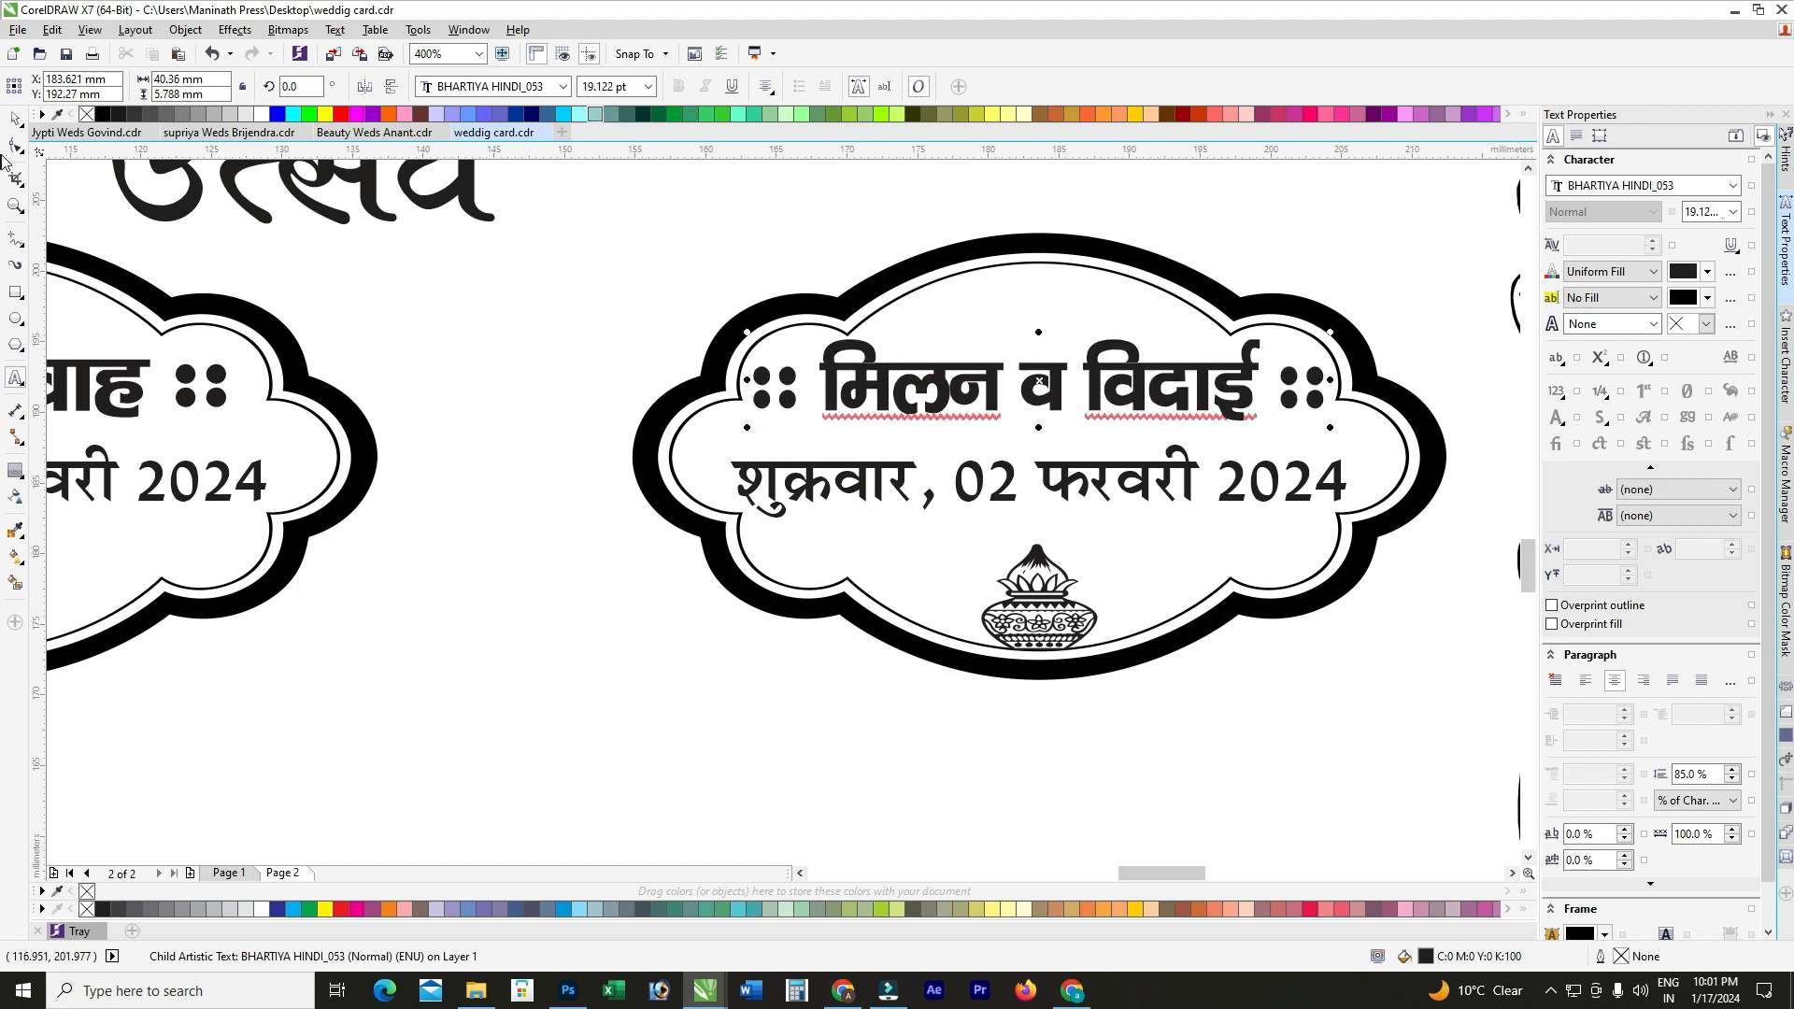
pyautogui.click(15, 147)
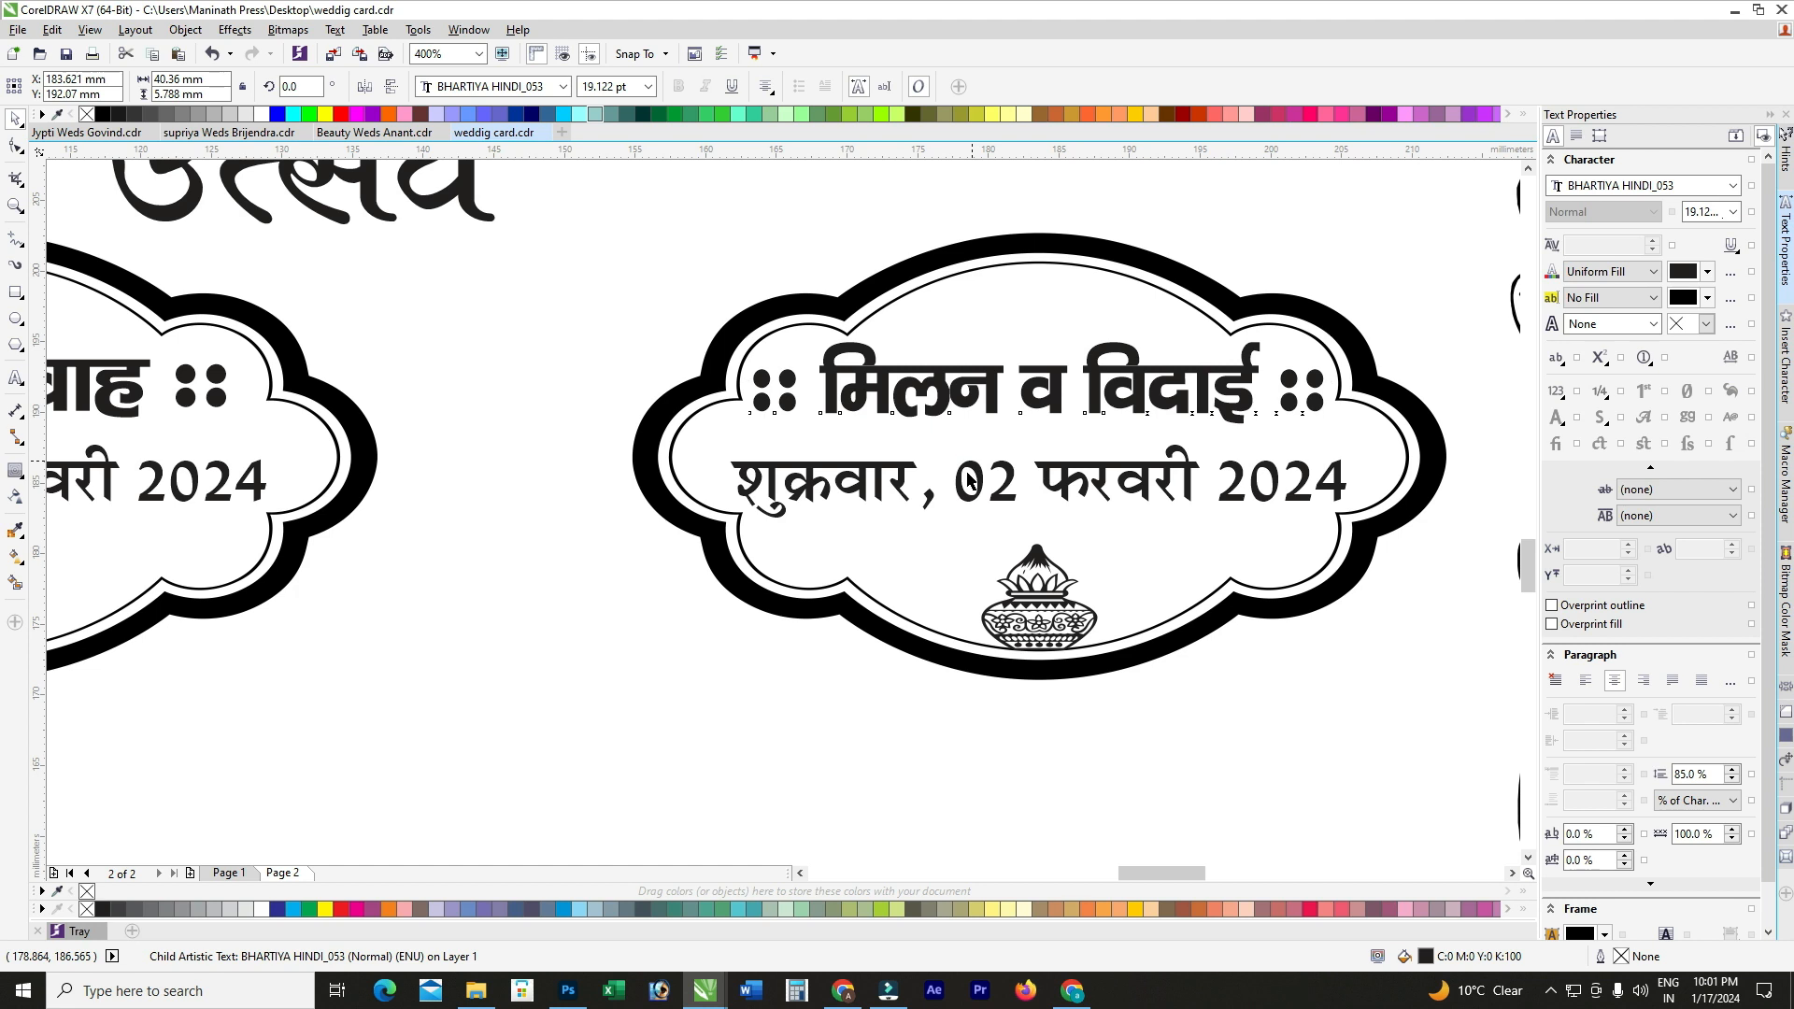
pyautogui.scroll(-3, 1034, 457)
pyautogui.click(1199, 439)
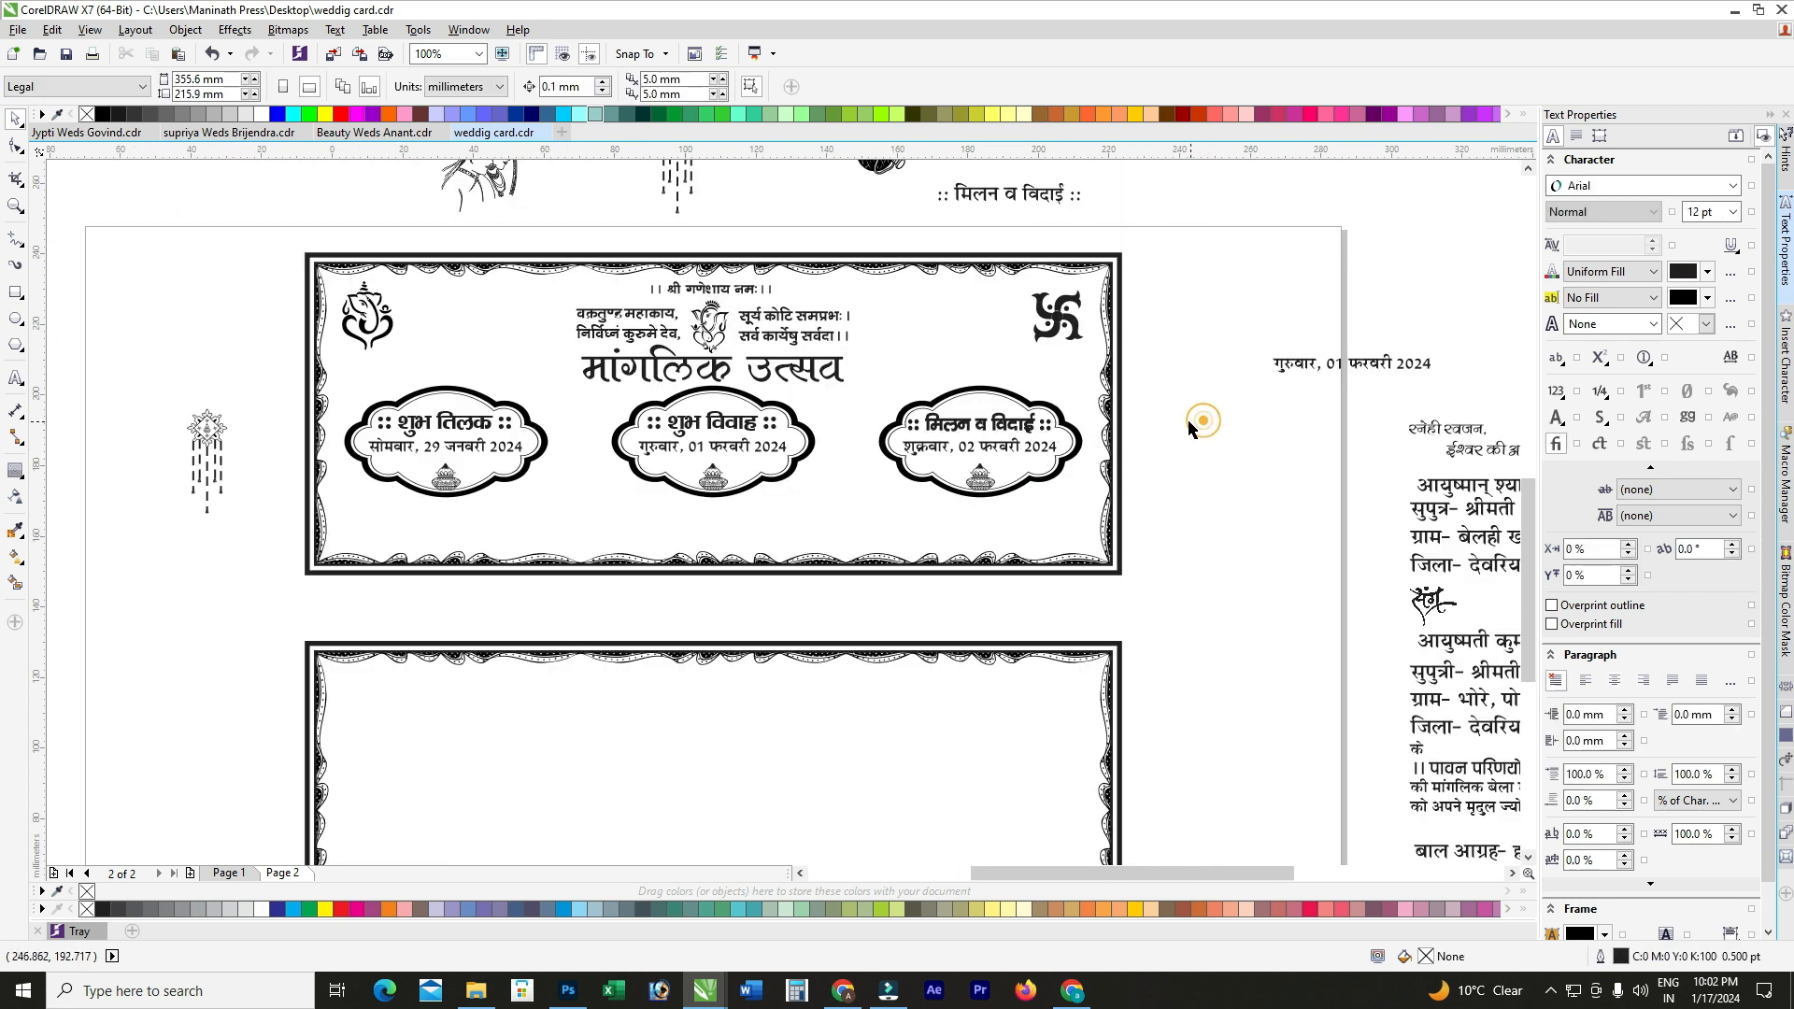
# Step: Group the hanging bell ornament and place copies in both gaps between the three badges
pyautogui.click(212, 437)
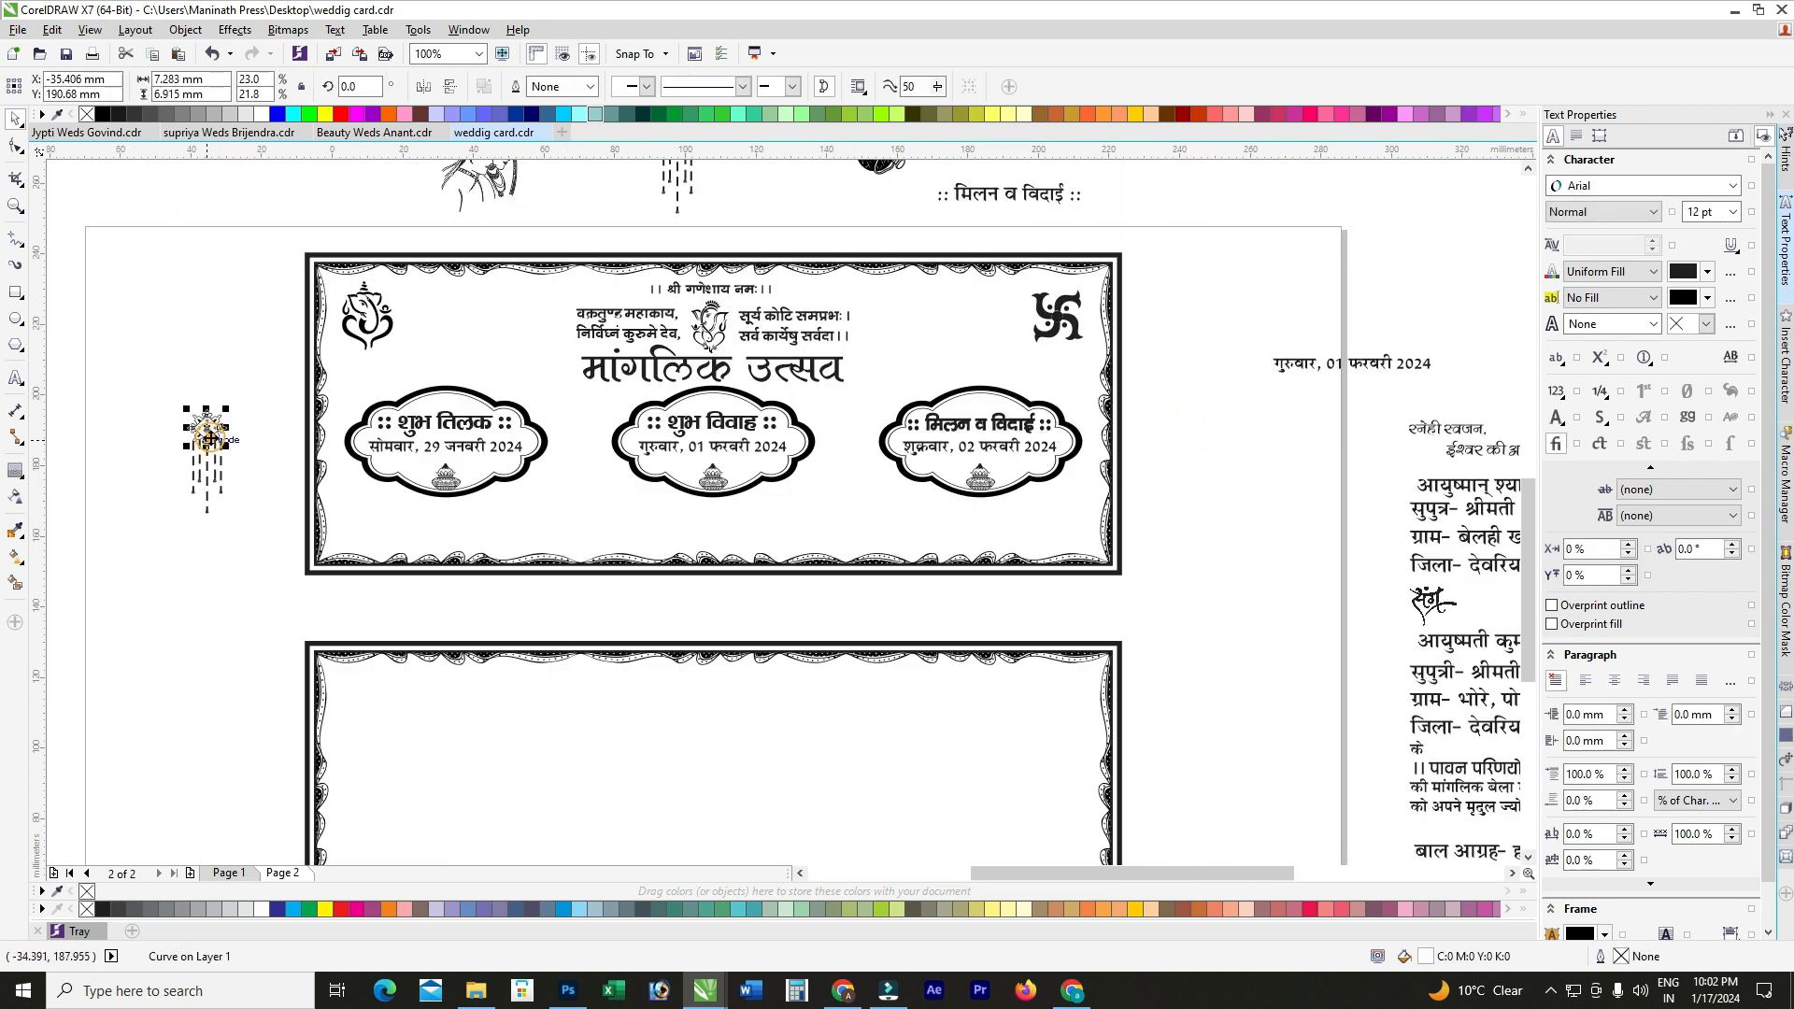
pyautogui.moveTo(176, 372); pyautogui.dragTo(255, 544)
pyautogui.hotkey('ctrl', 'g')
pyautogui.moveTo(214, 435); pyautogui.dragTo(581, 418)
pyautogui.scroll(2, 598, 470)
pyautogui.press('Right')
pyautogui.press('Right')
pyautogui.press('Right')
pyautogui.press('Right')
pyautogui.press('Right')
pyautogui.press('Right')
pyautogui.press('Right')
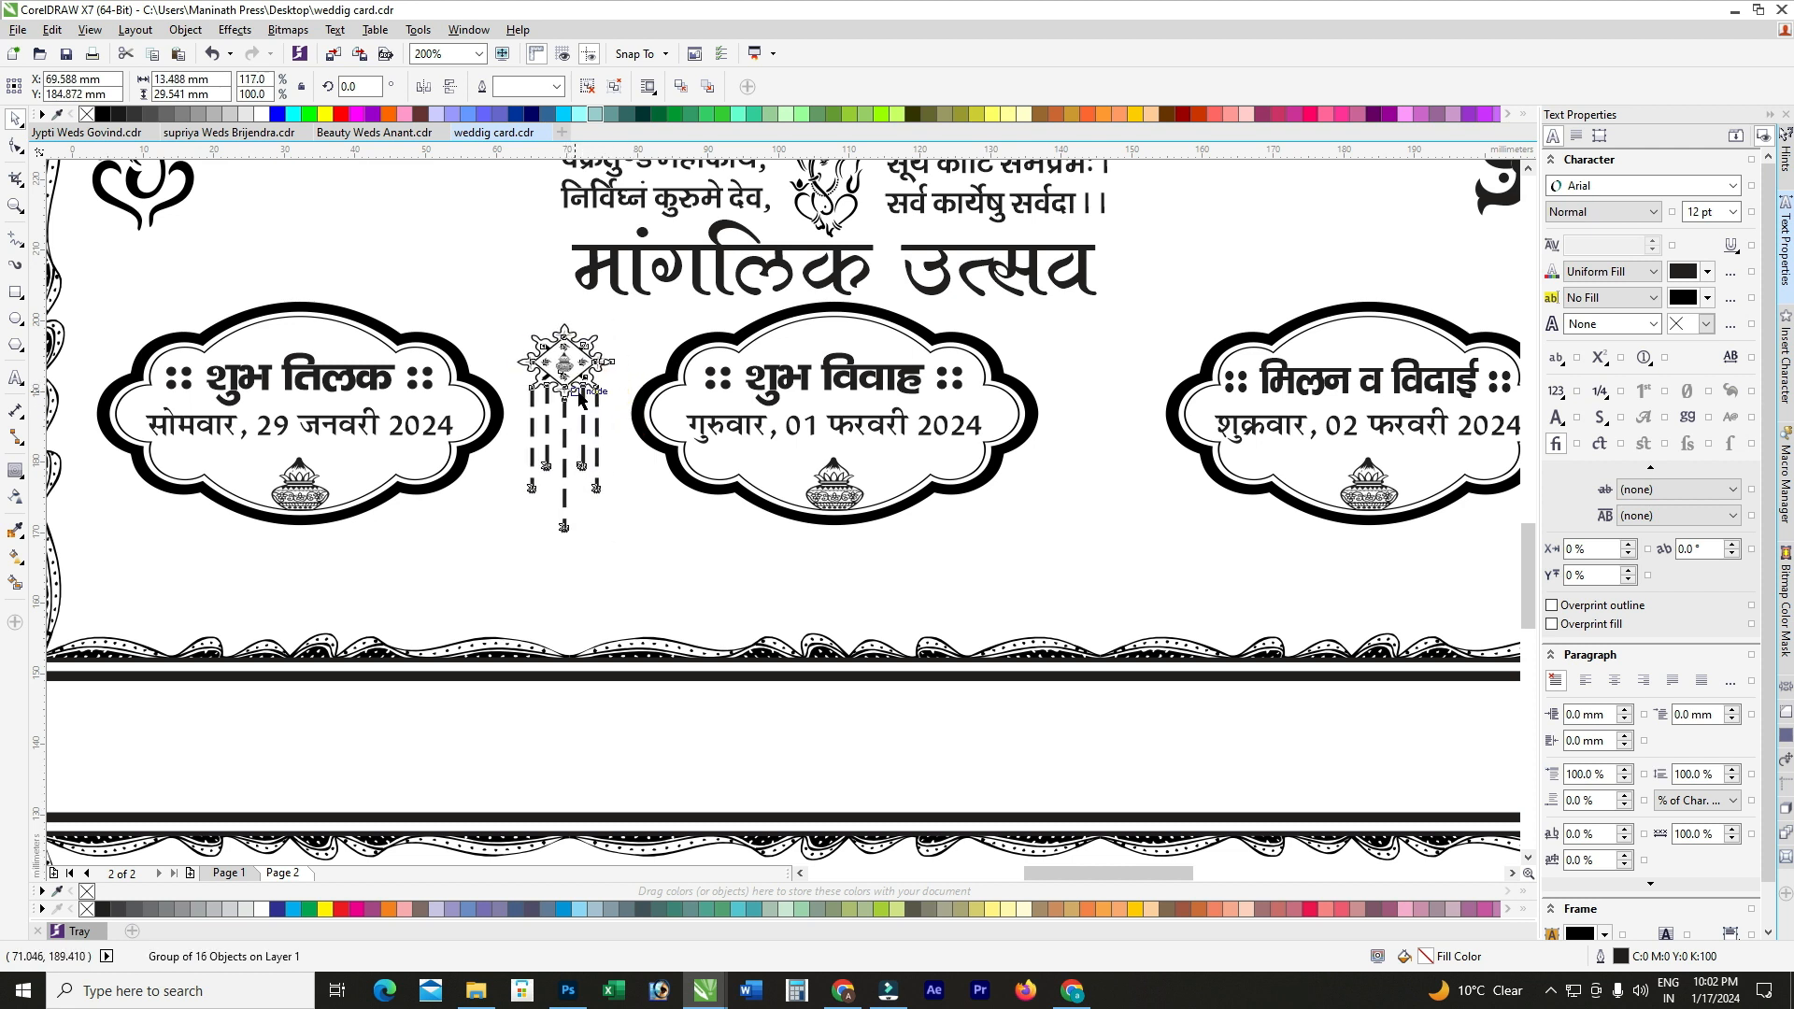
pyautogui.moveTo(572, 357); pyautogui.dragTo(1102, 394)
pyautogui.scroll(-2, 898, 436)
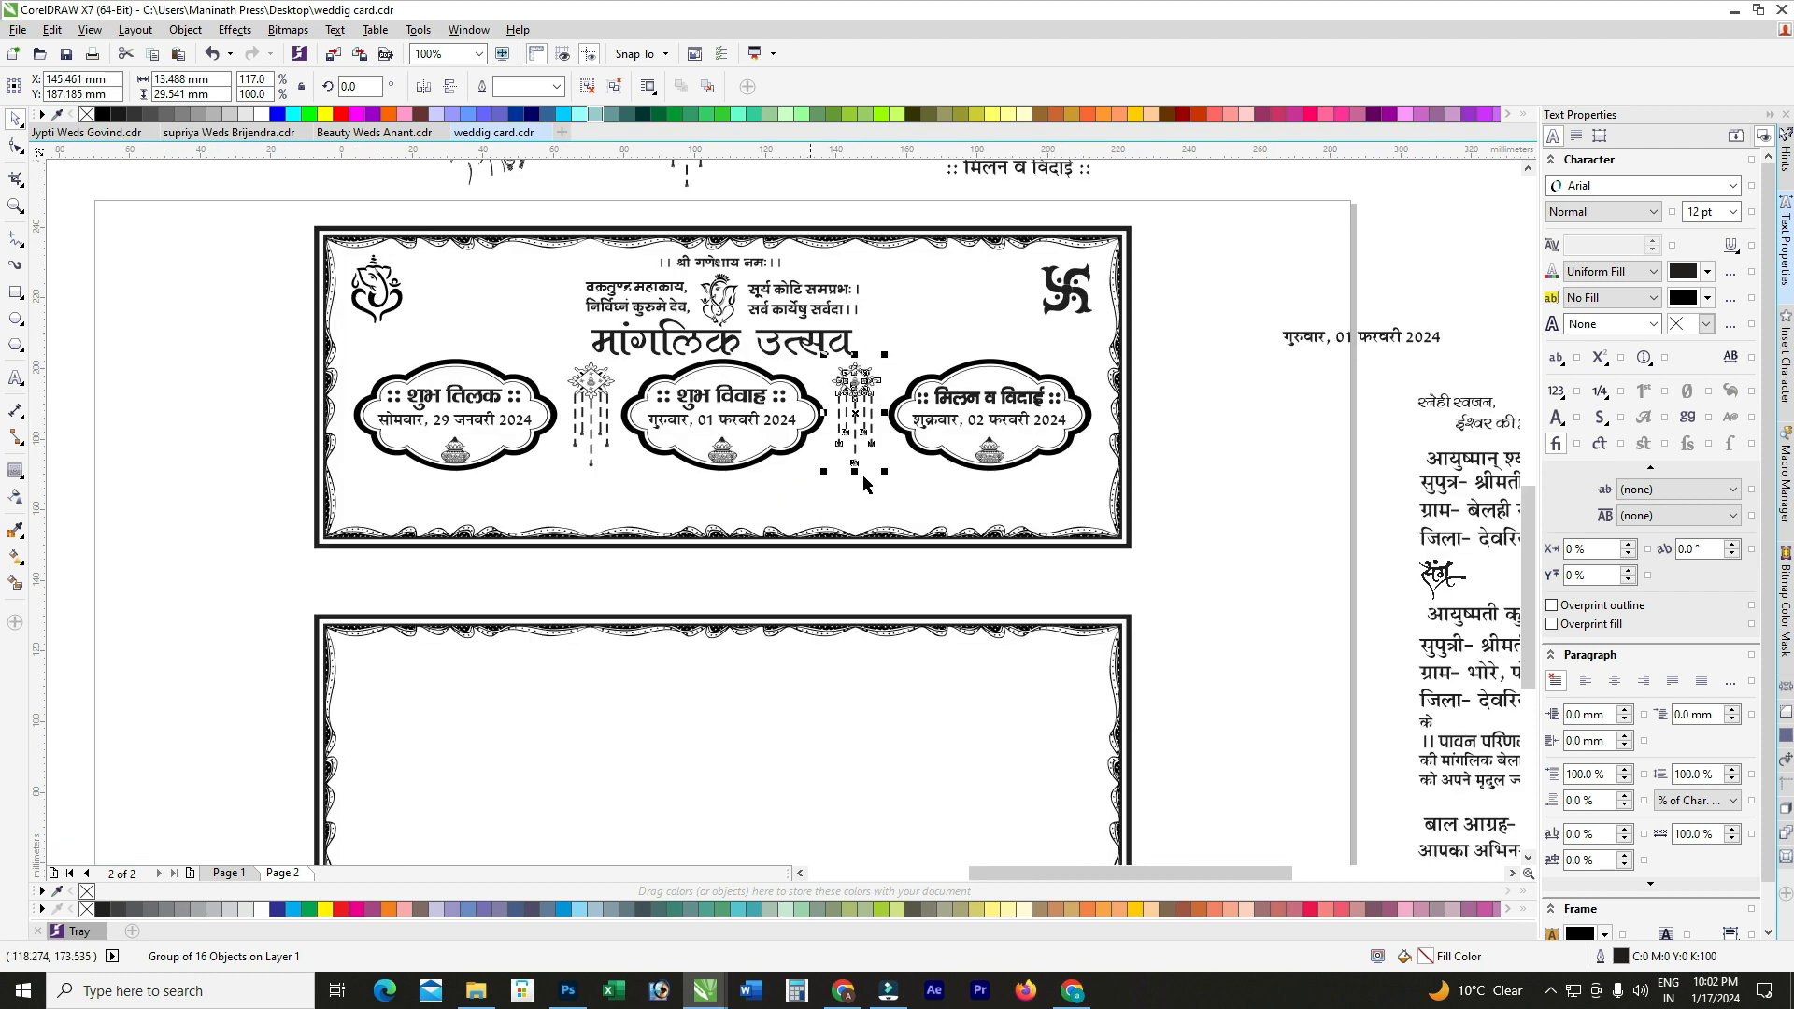
pyautogui.click(1191, 483)
pyautogui.scroll(-2, 945, 377)
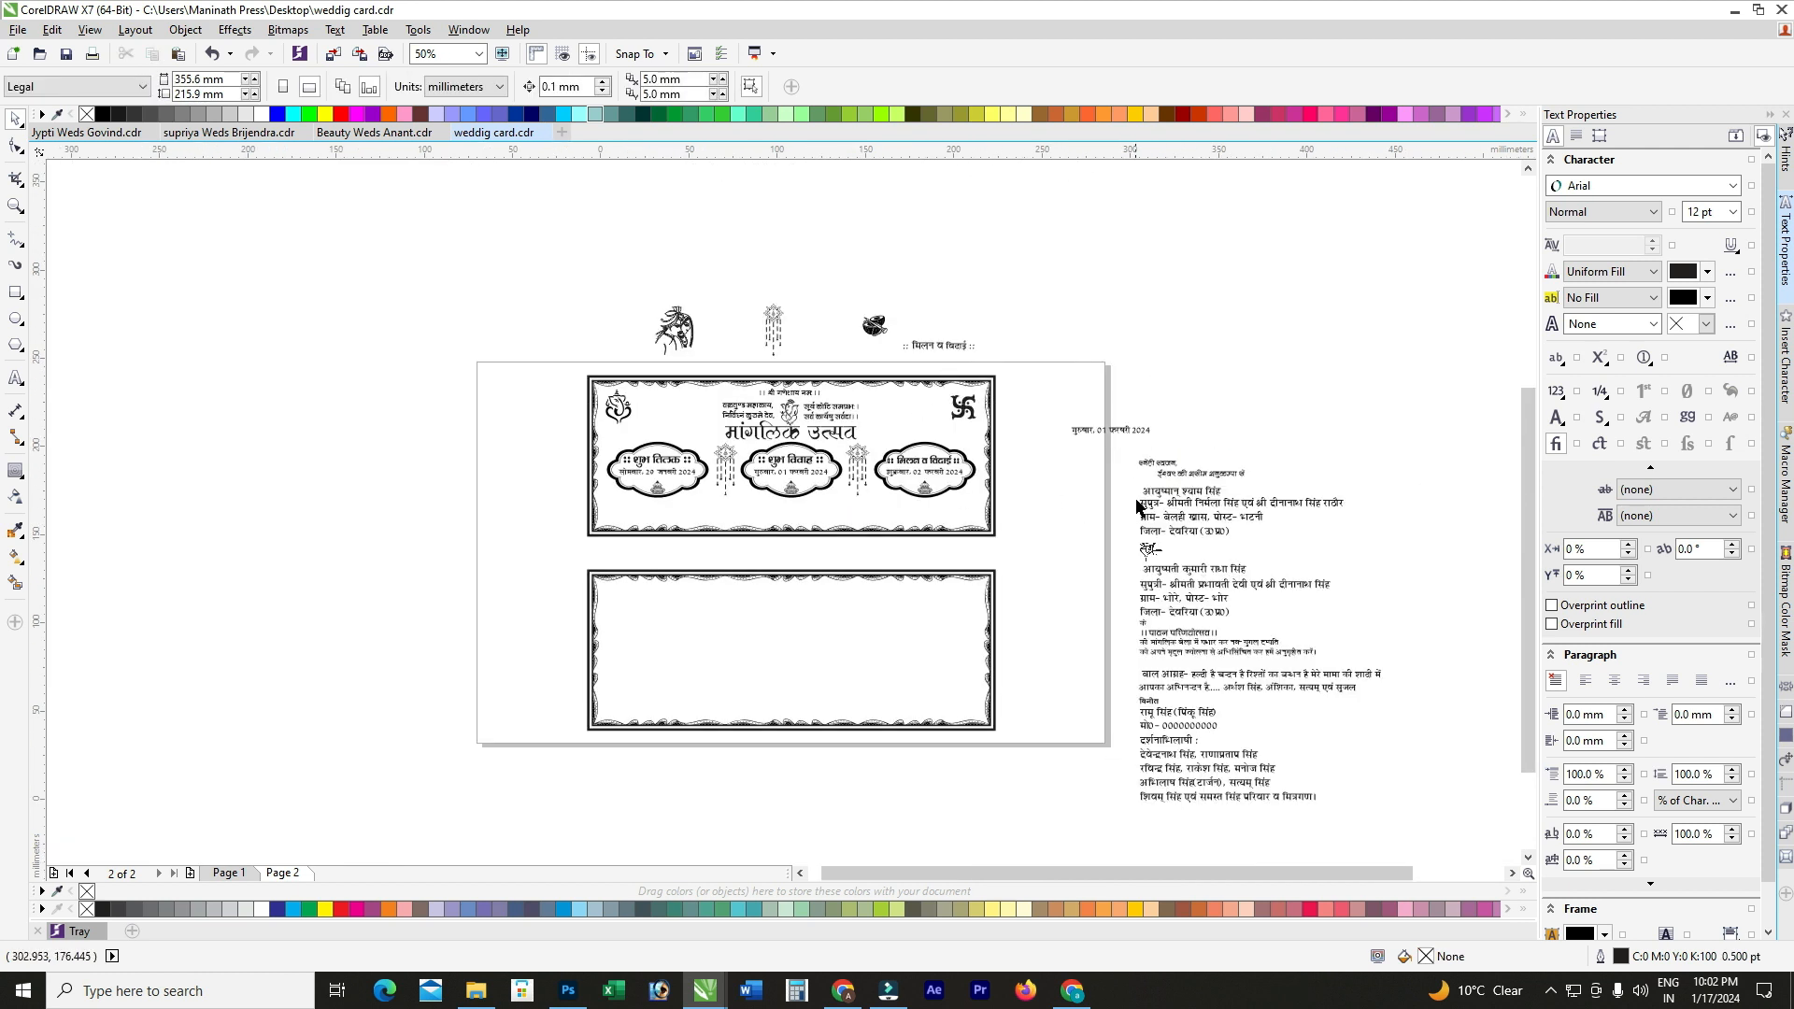
# Step: Delete the loose date text, the मिलन व विदाई heading and the spare ornament
pyautogui.scroll(1, 1137, 506)
pyautogui.click(1087, 358)
pyautogui.scroll(-1, 1092, 362)
pyautogui.press('Delete')
pyautogui.click(929, 280)
pyautogui.press('Delete')
pyautogui.click(752, 266)
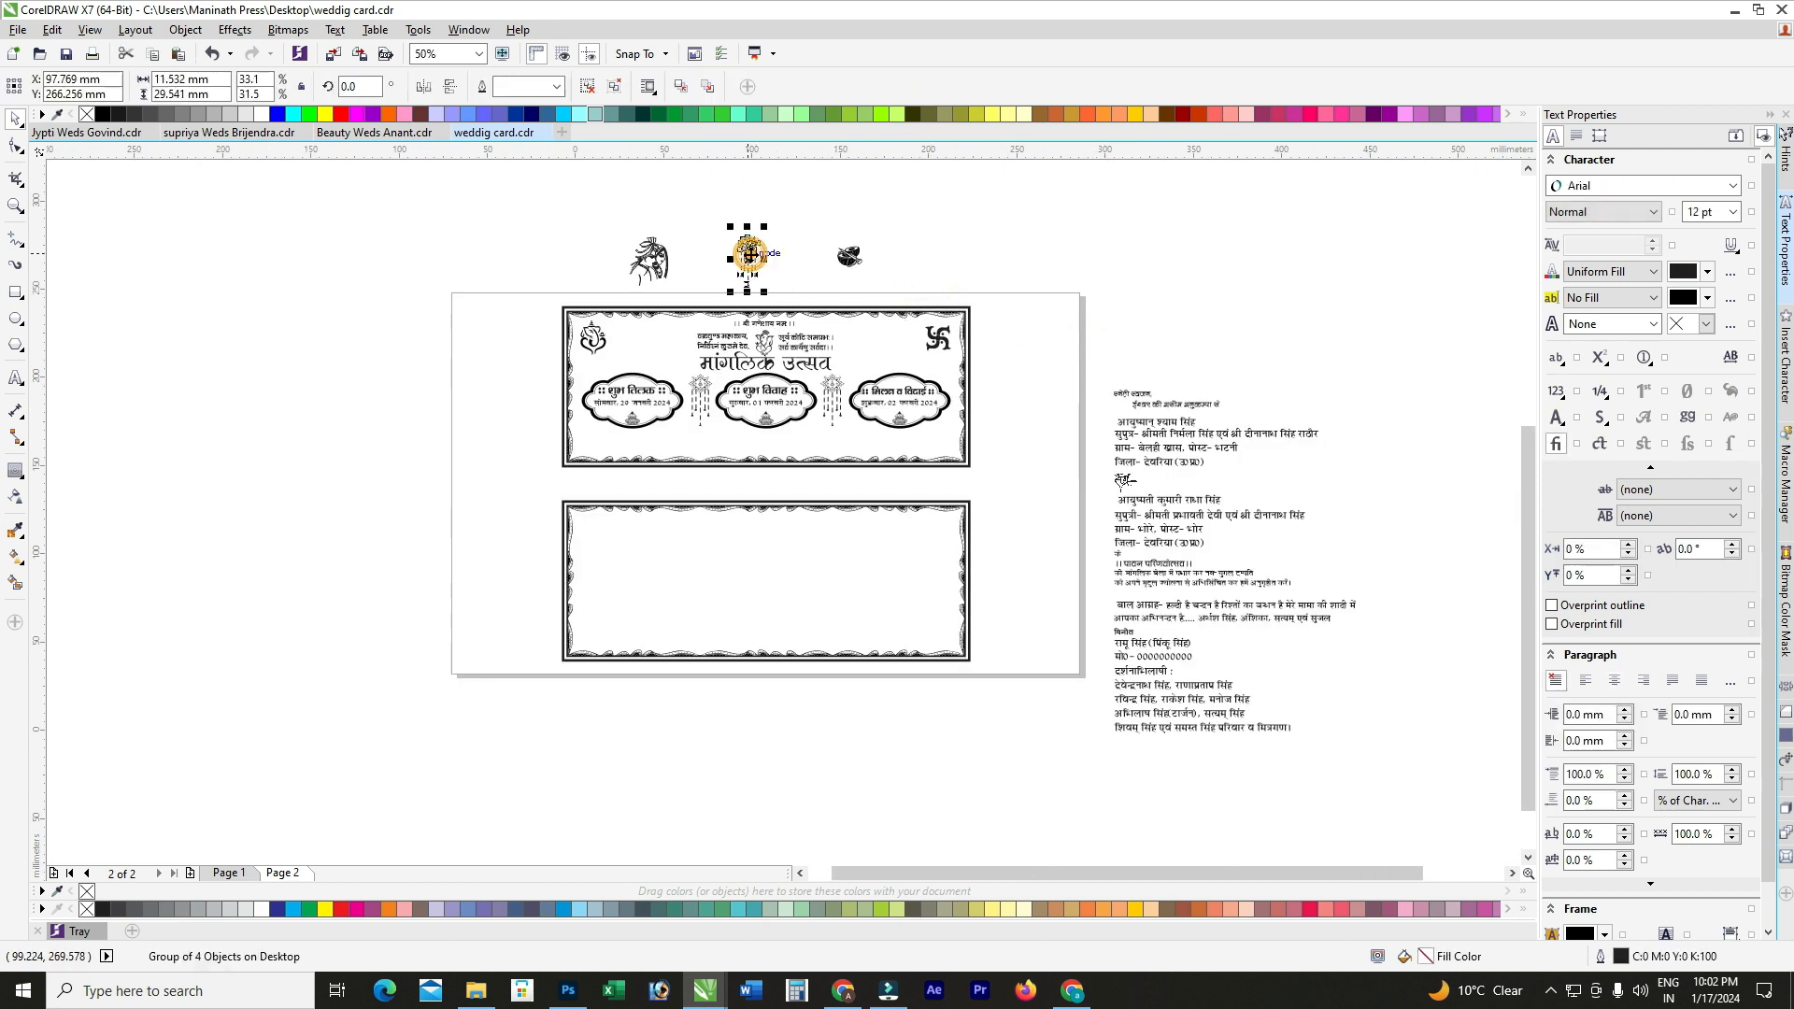
pyautogui.press('Delete')
pyautogui.scroll(1, 1112, 714)
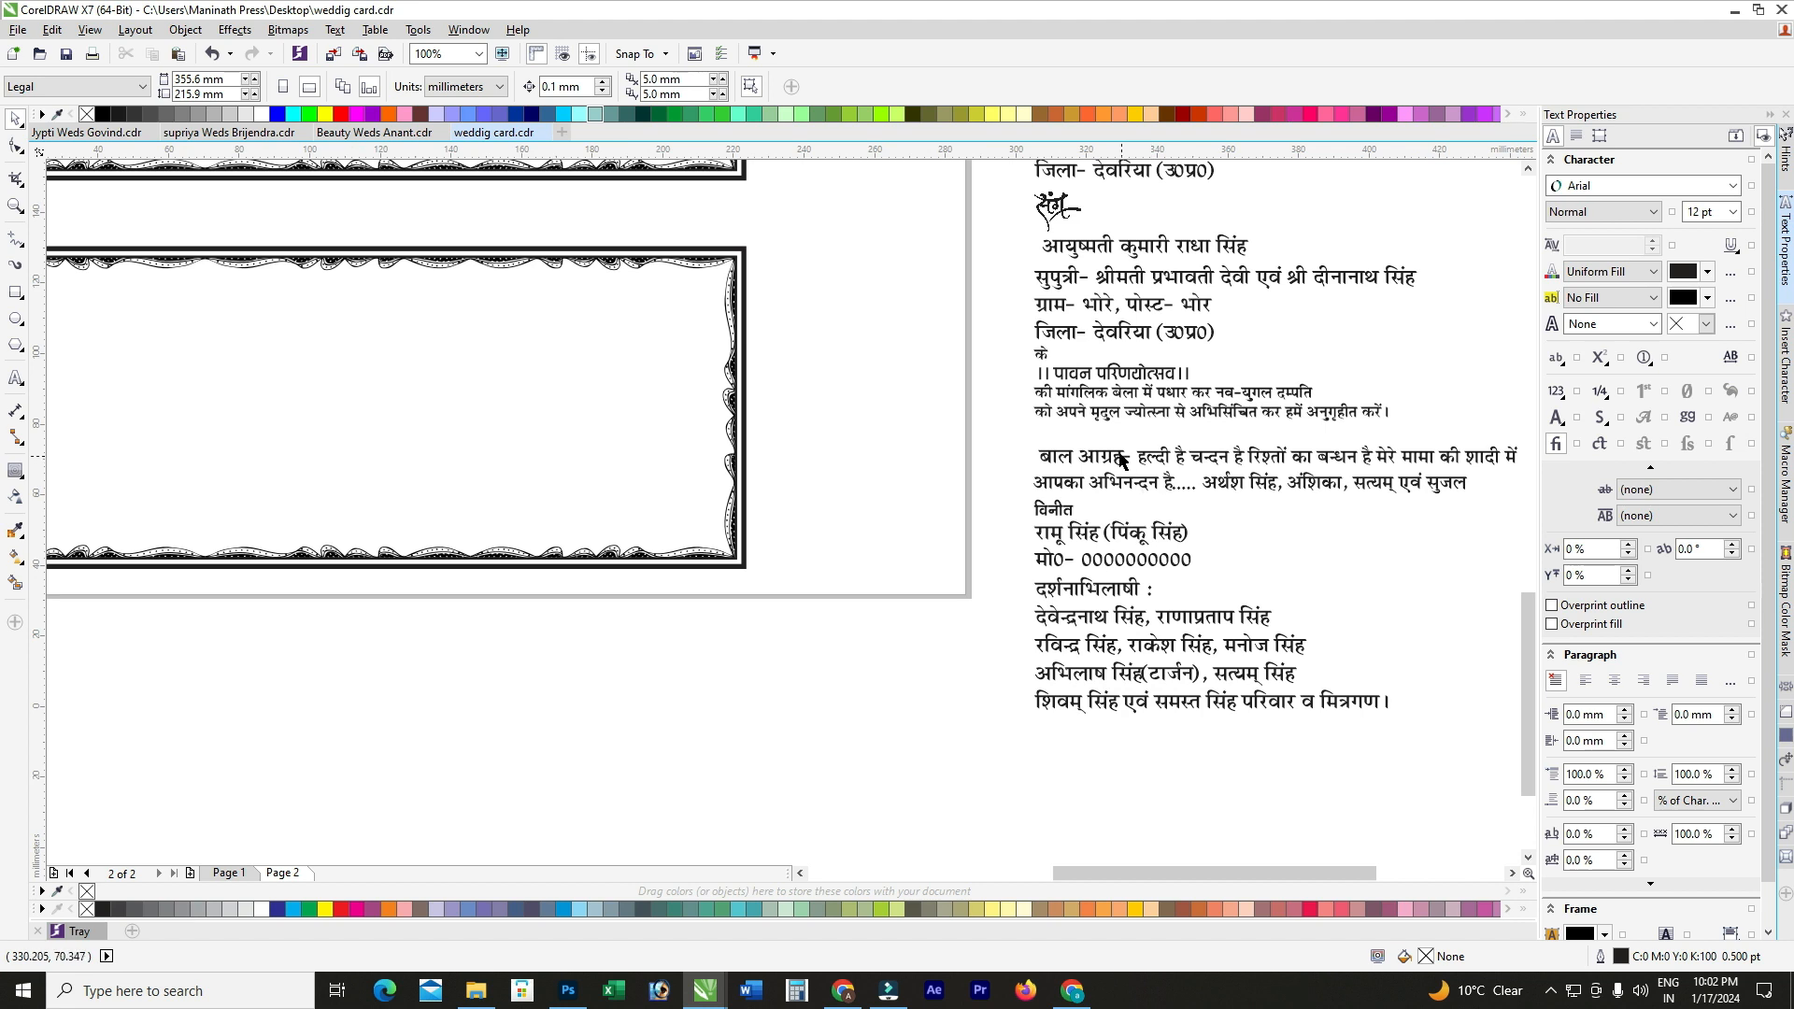
# Step: Centre the lines of the बाल आग्रह text and place it just above the lower card
pyautogui.click(1124, 461)
pyautogui.scroll(-1, 1124, 461)
pyautogui.moveTo(1135, 469); pyautogui.dragTo(677, 305)
pyautogui.scroll(1, 678, 305)
pyautogui.doubleClick(728, 298)
pyautogui.hotkey('ctrl', 'a')
pyautogui.hotkey('ctrl', 'e')
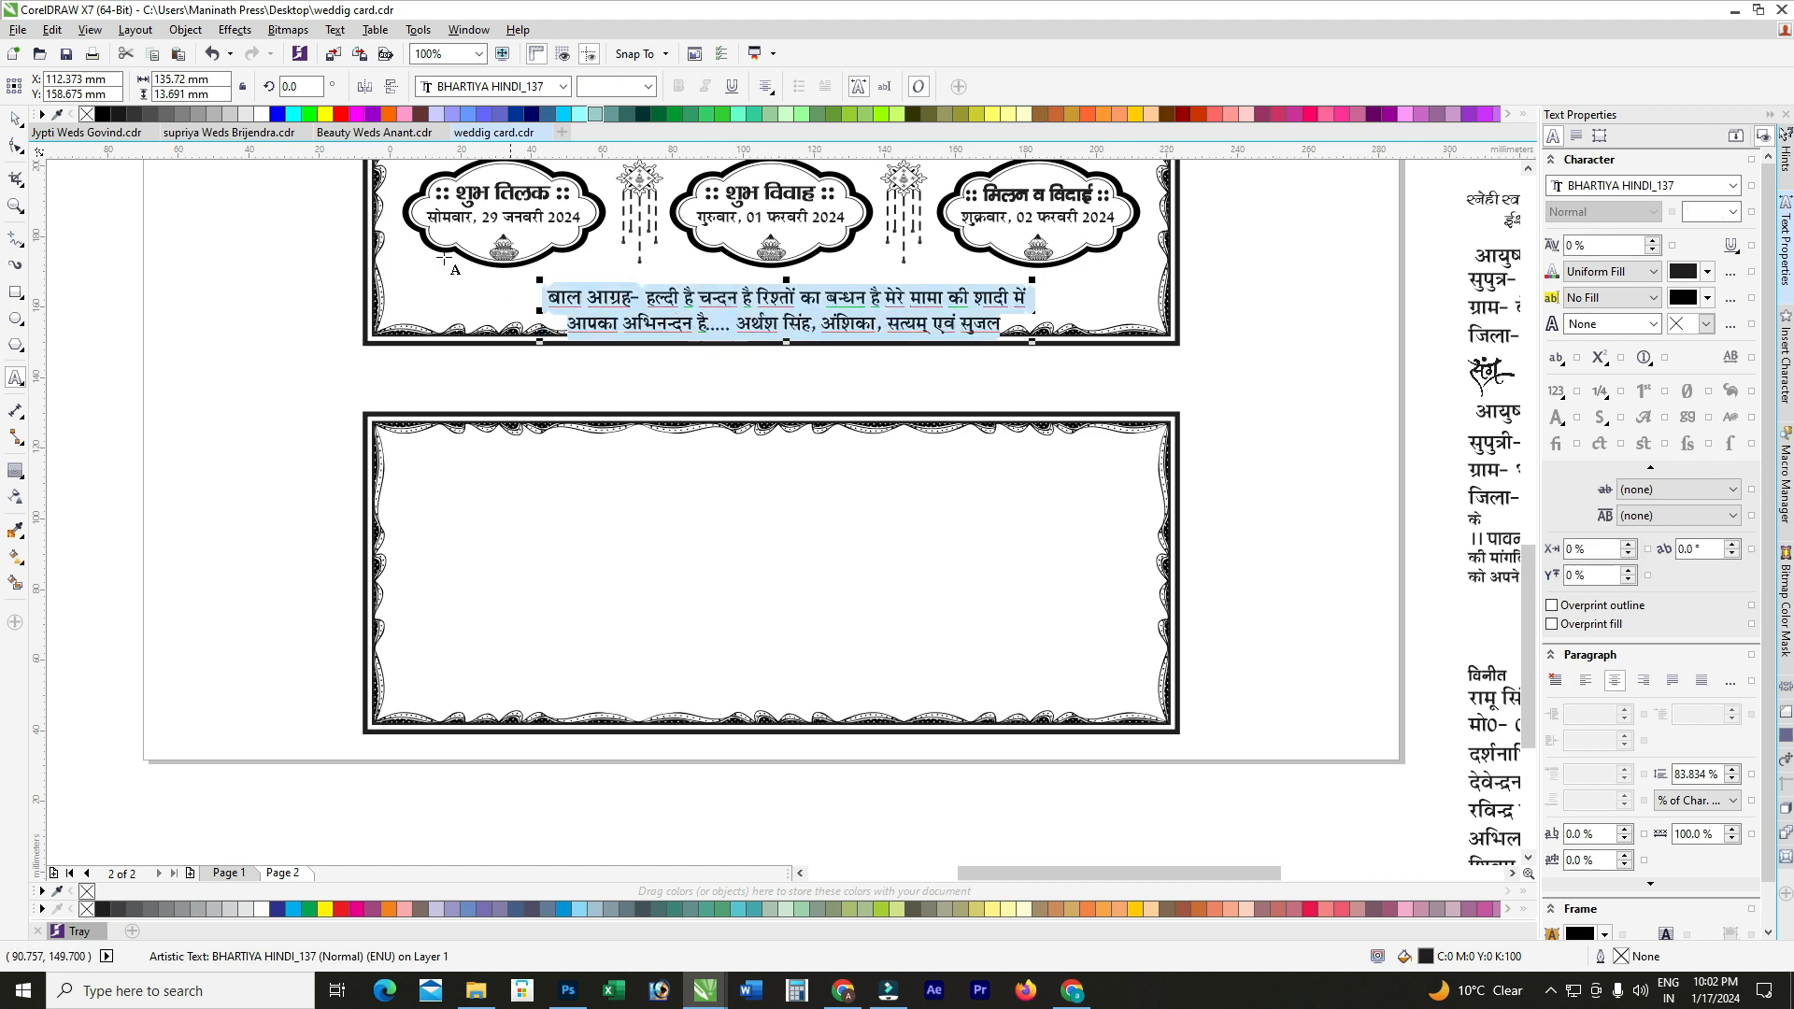
pyautogui.click(15, 121)
pyautogui.moveTo(616, 299); pyautogui.dragTo(465, 374)
# Step: Join the greeting's two lines into one, shift it right and set it to 15 pt
pyautogui.click(462, 373)
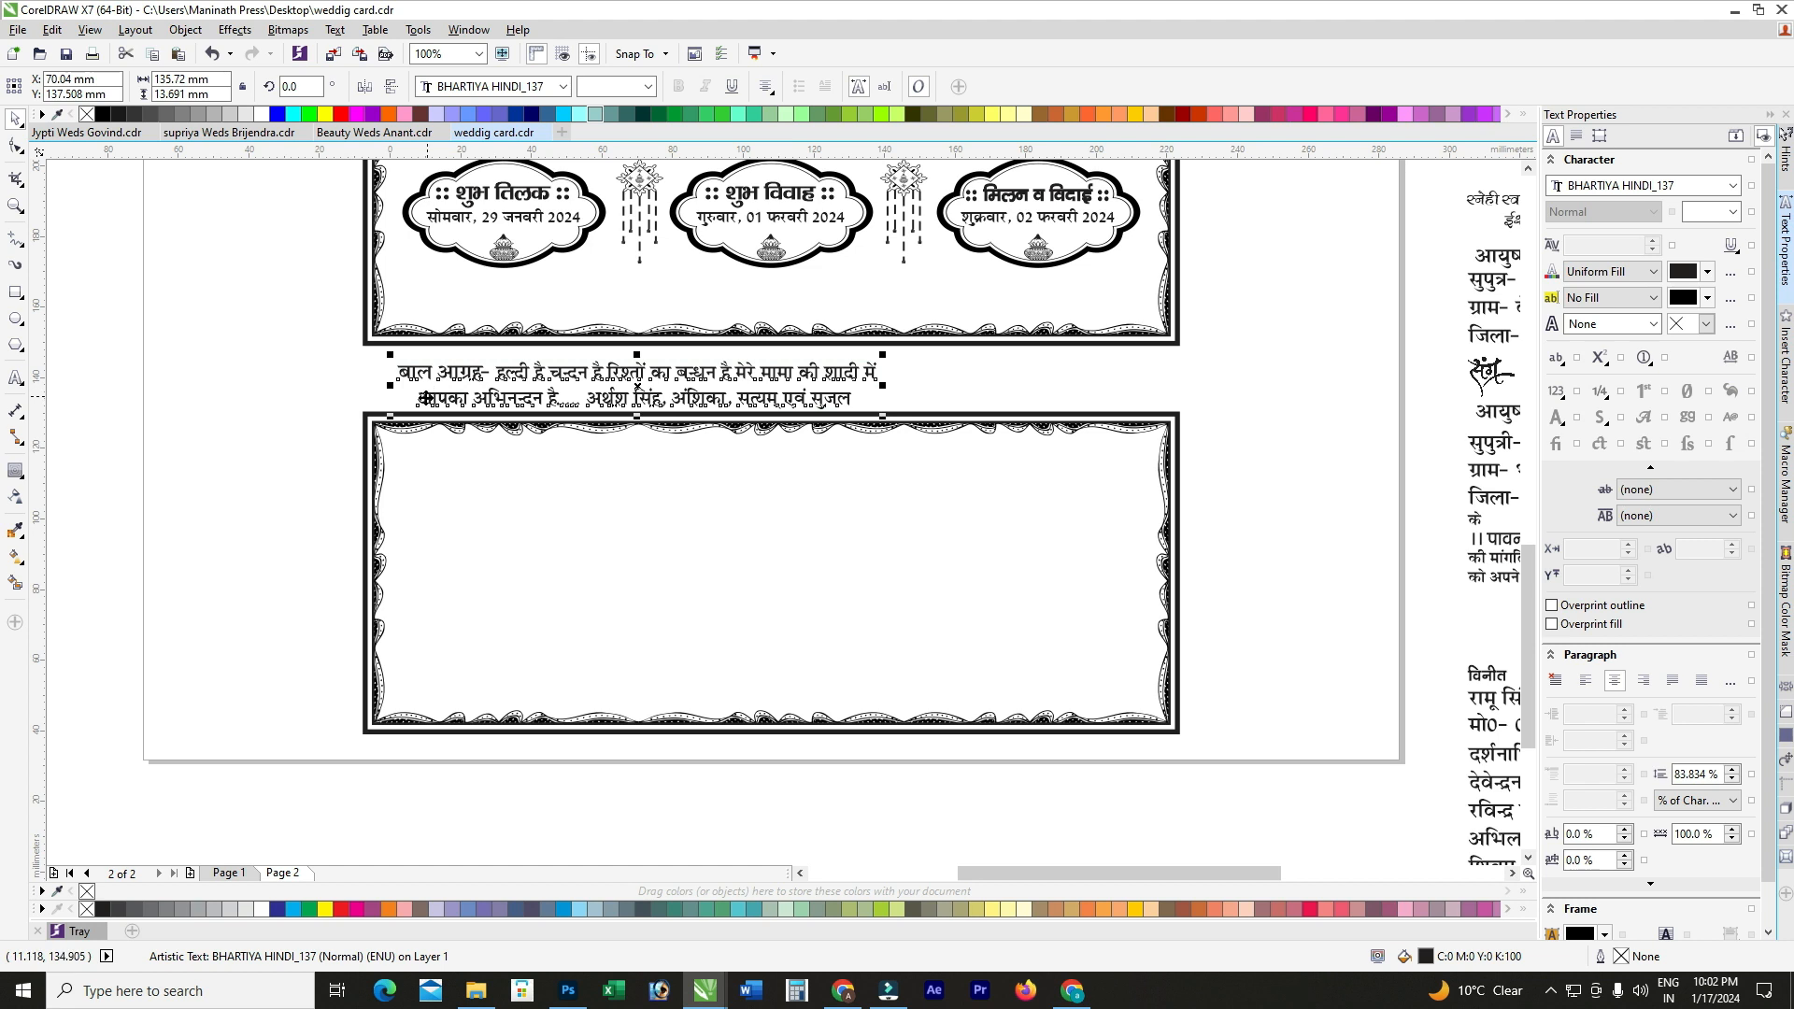
pyautogui.doubleClick(419, 402)
pyautogui.press('BackSpace')
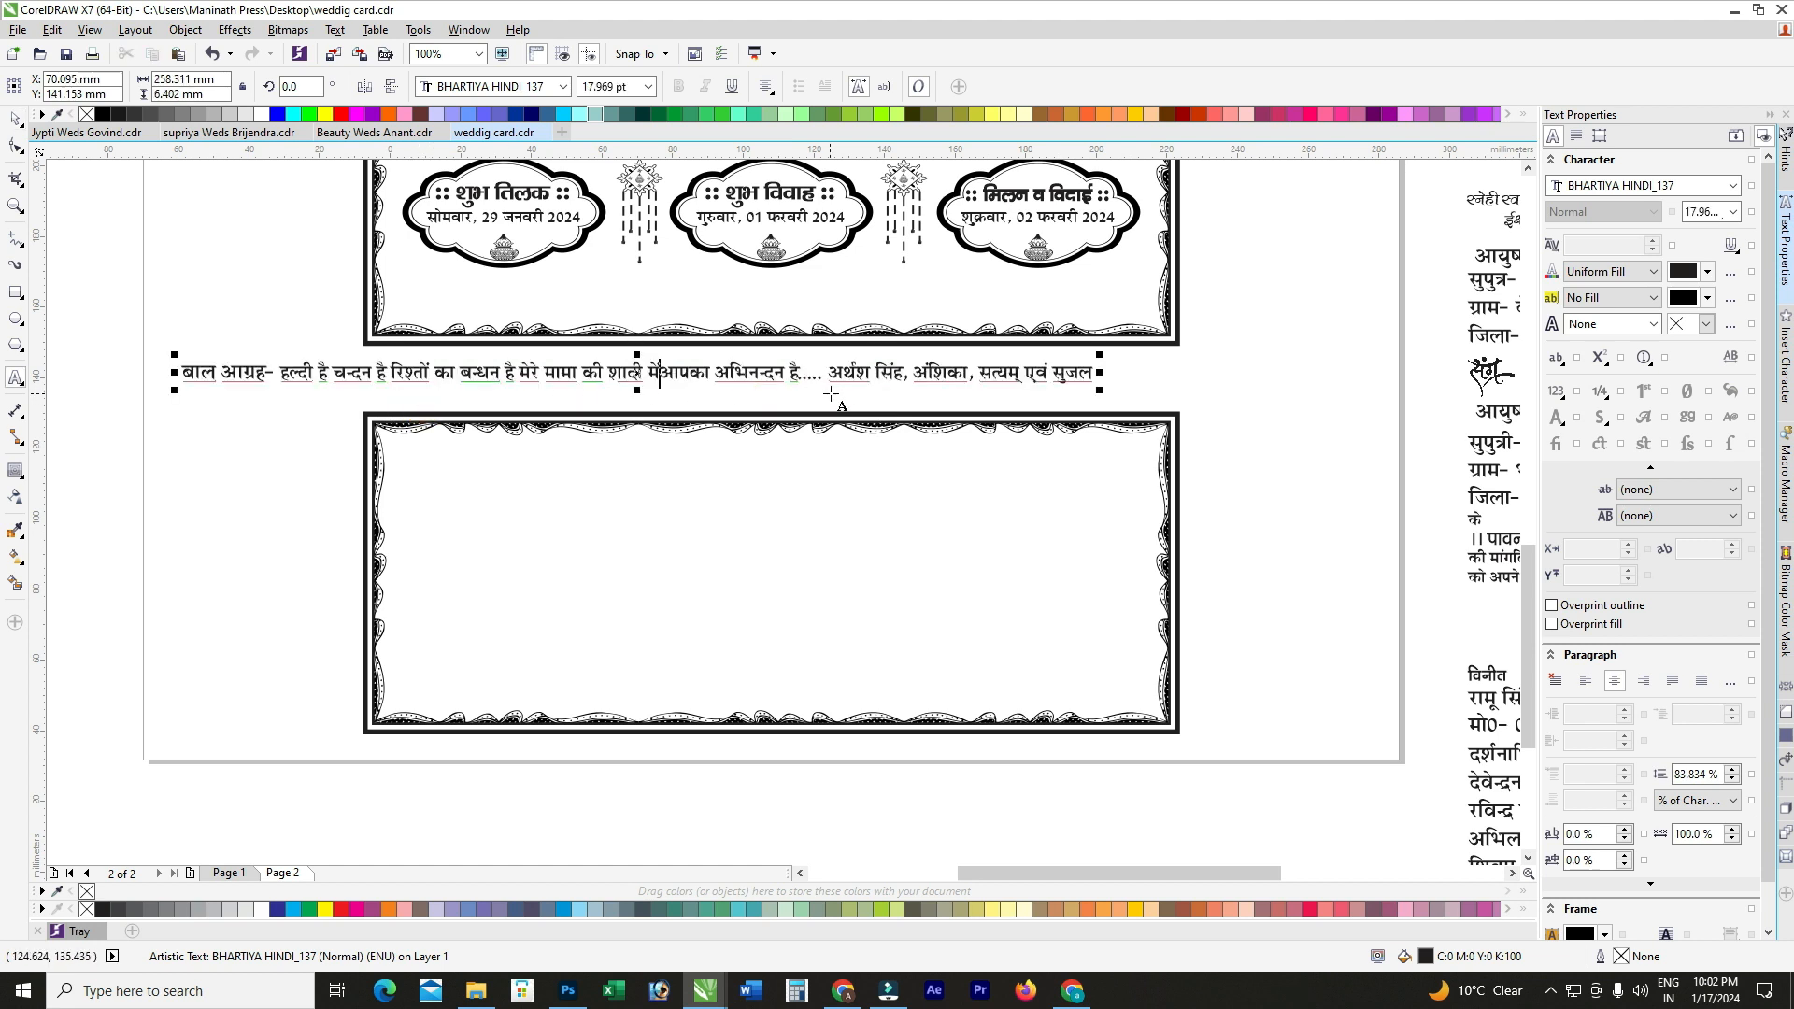
pyautogui.click(15, 121)
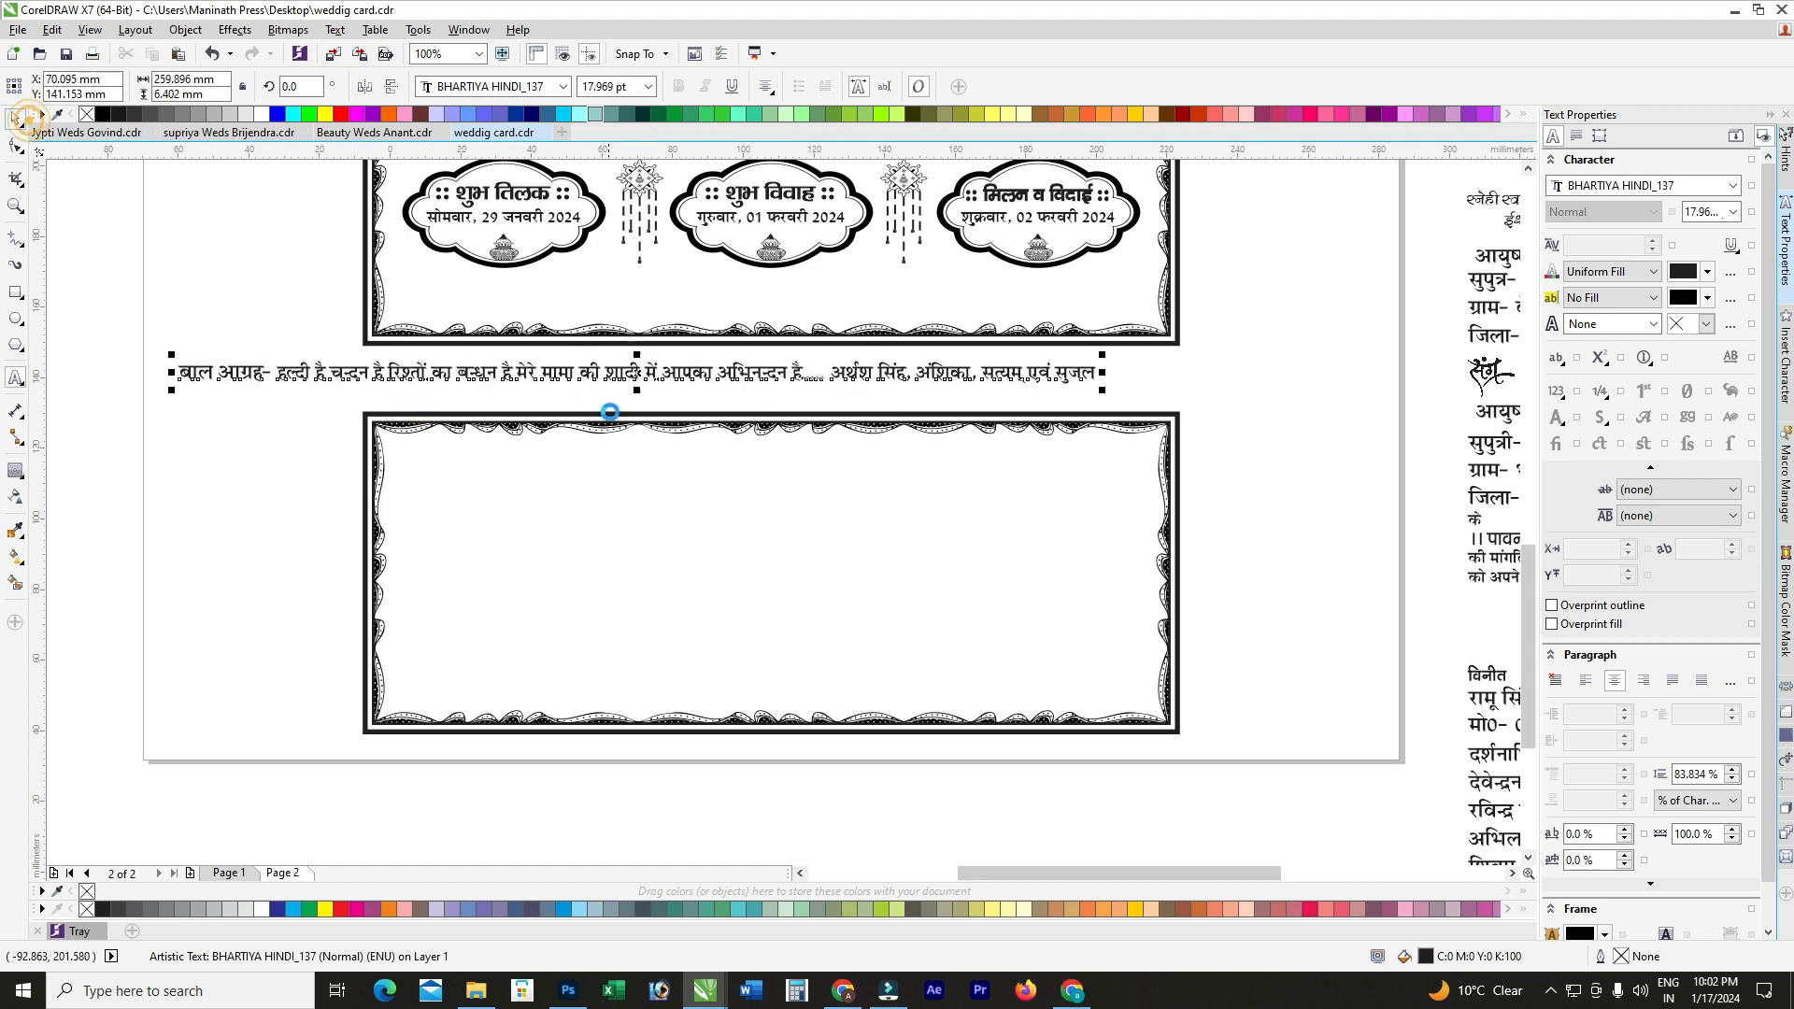
pyautogui.moveTo(626, 371); pyautogui.dragTo(835, 385)
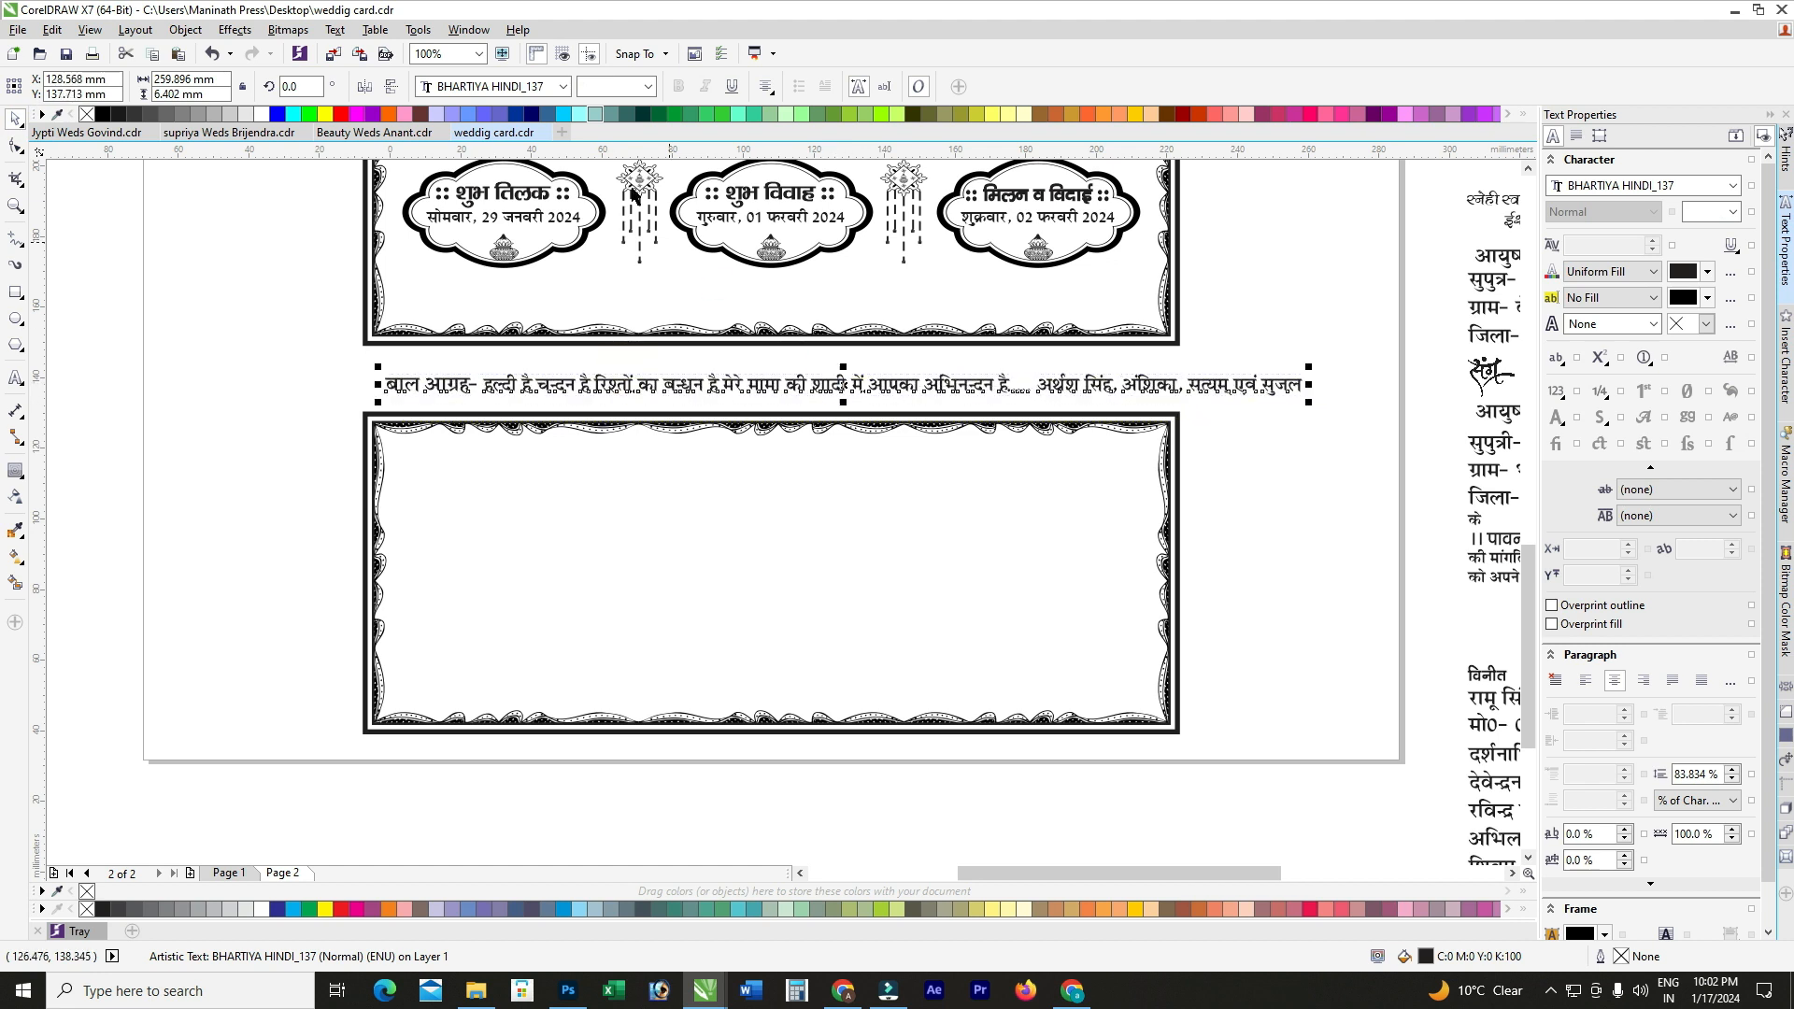
pyautogui.write('15')
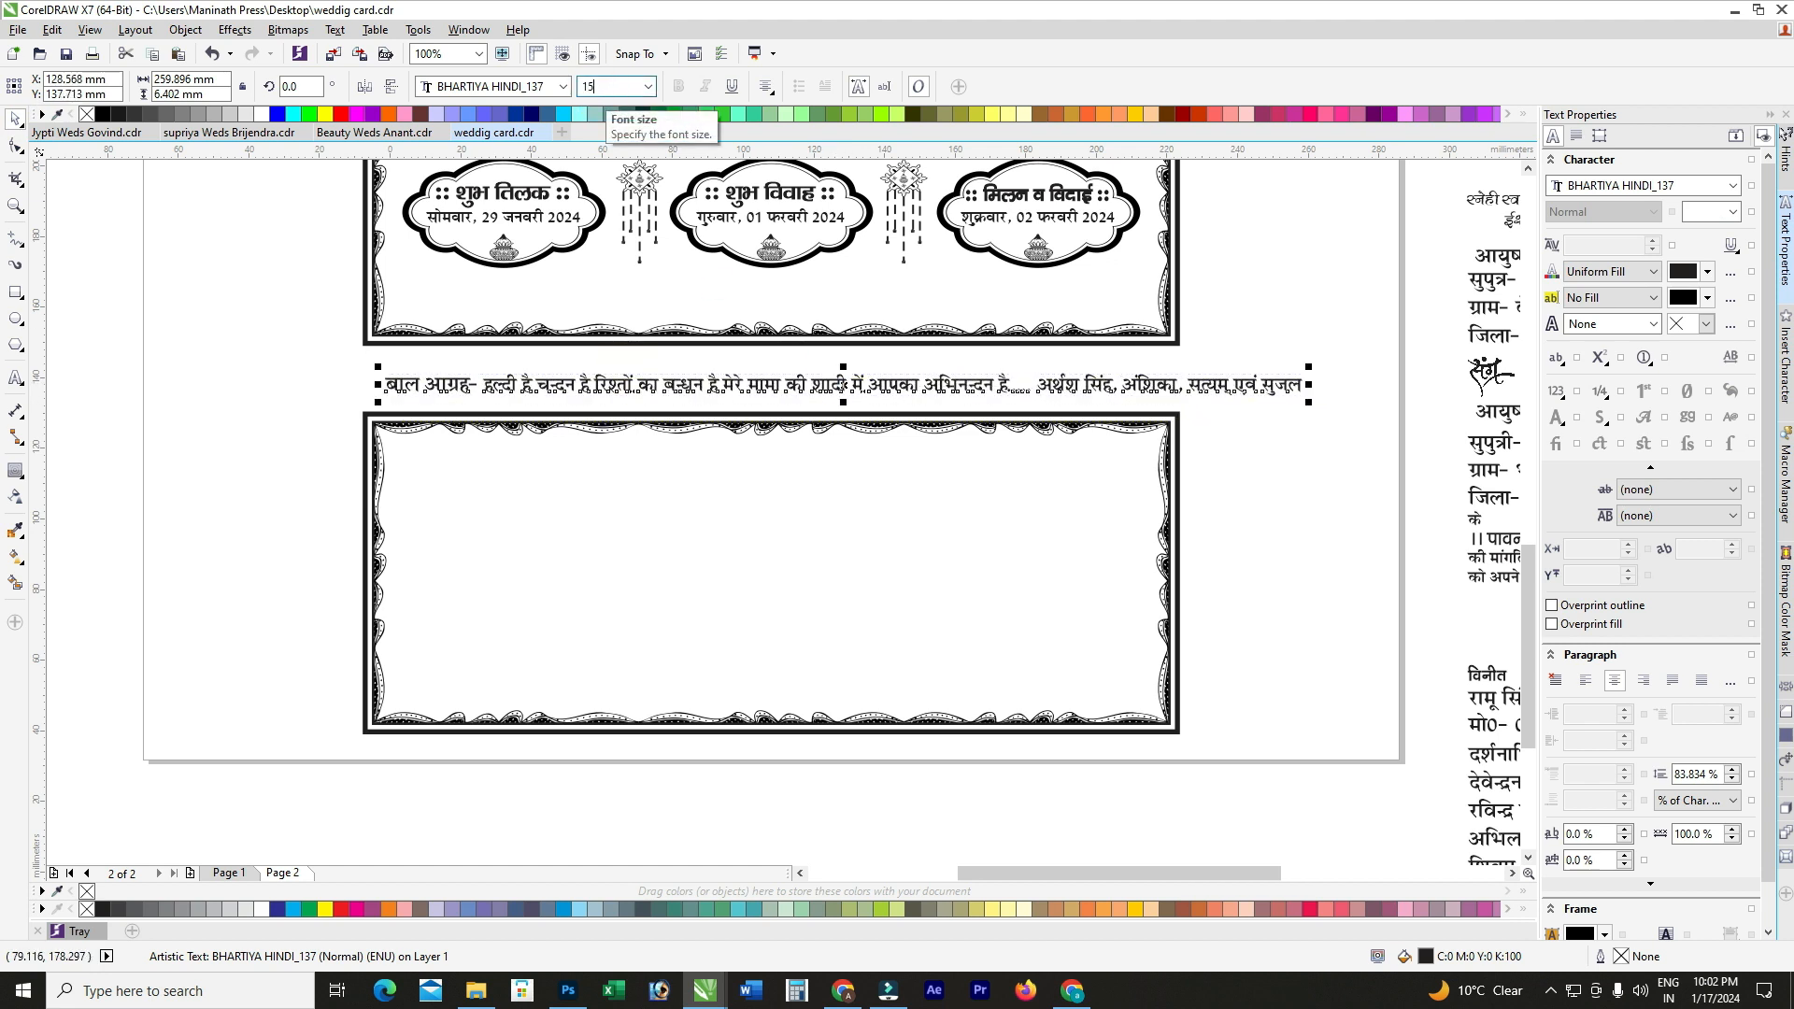
pyautogui.press('Return')
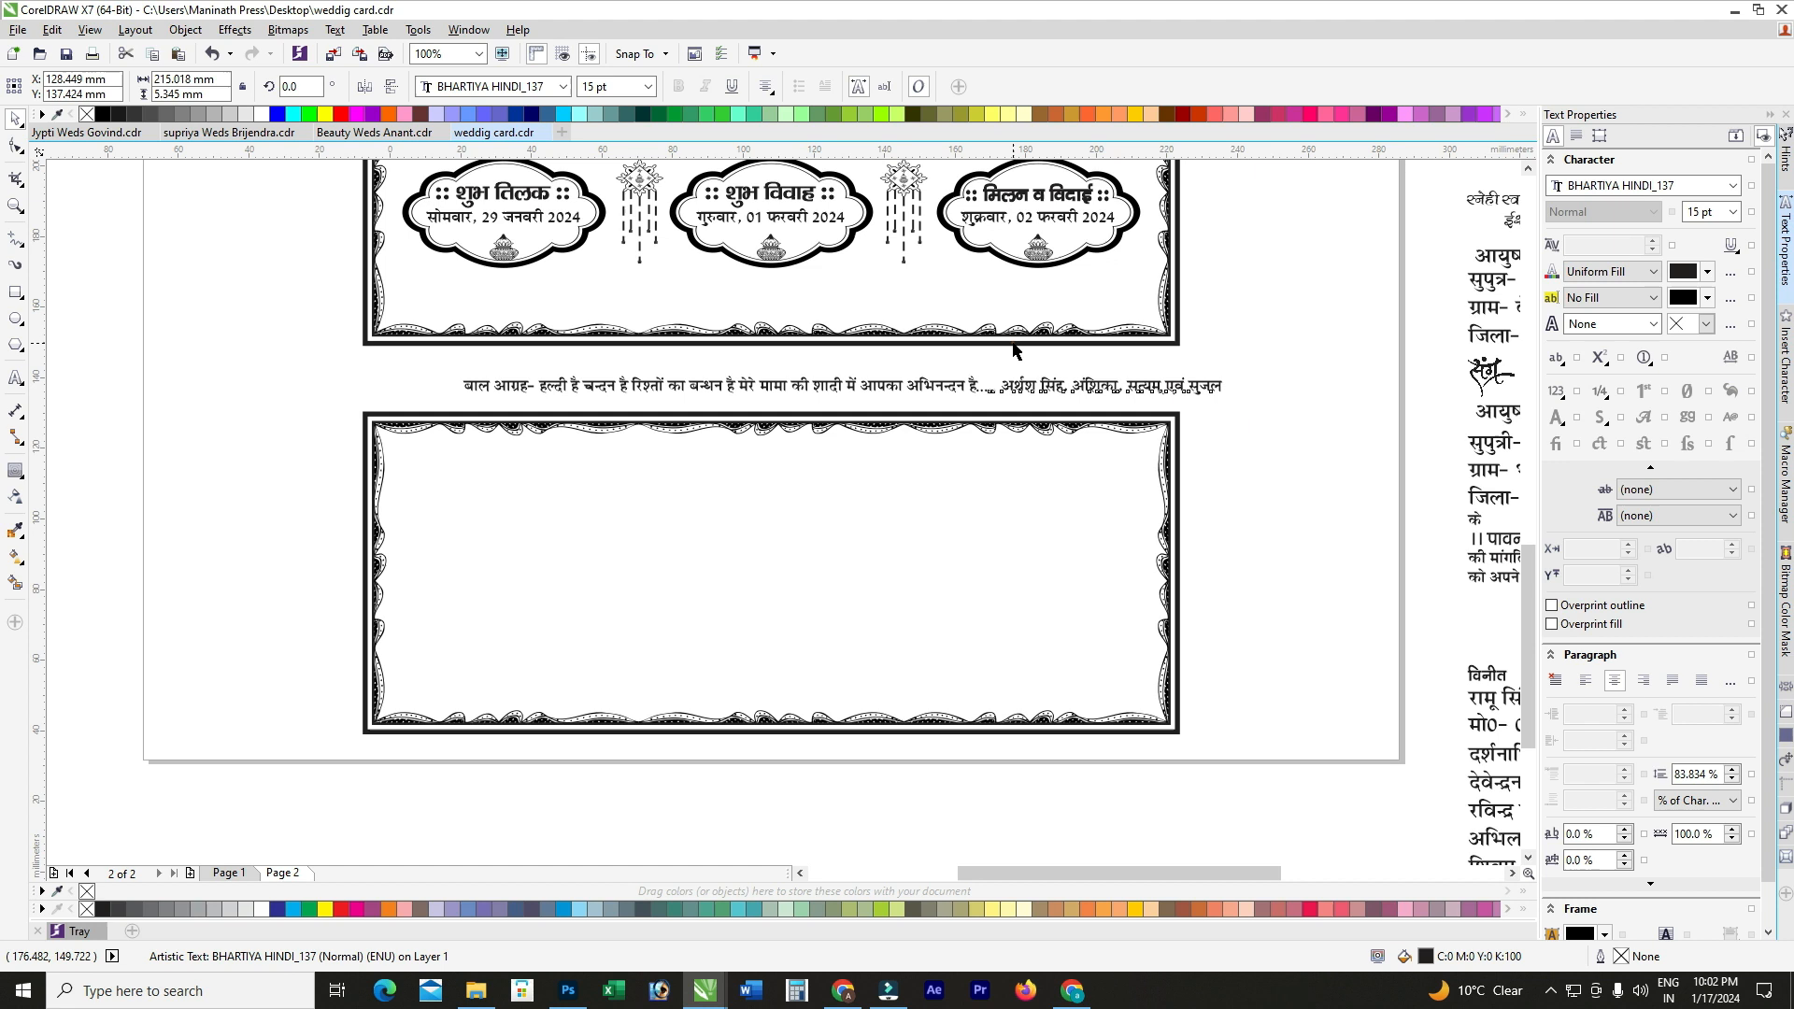
# Step: Replace the greeting's list of names with रामू and set its font size to 16 pt
pyautogui.click(1261, 356)
pyautogui.scroll(2, 972, 379)
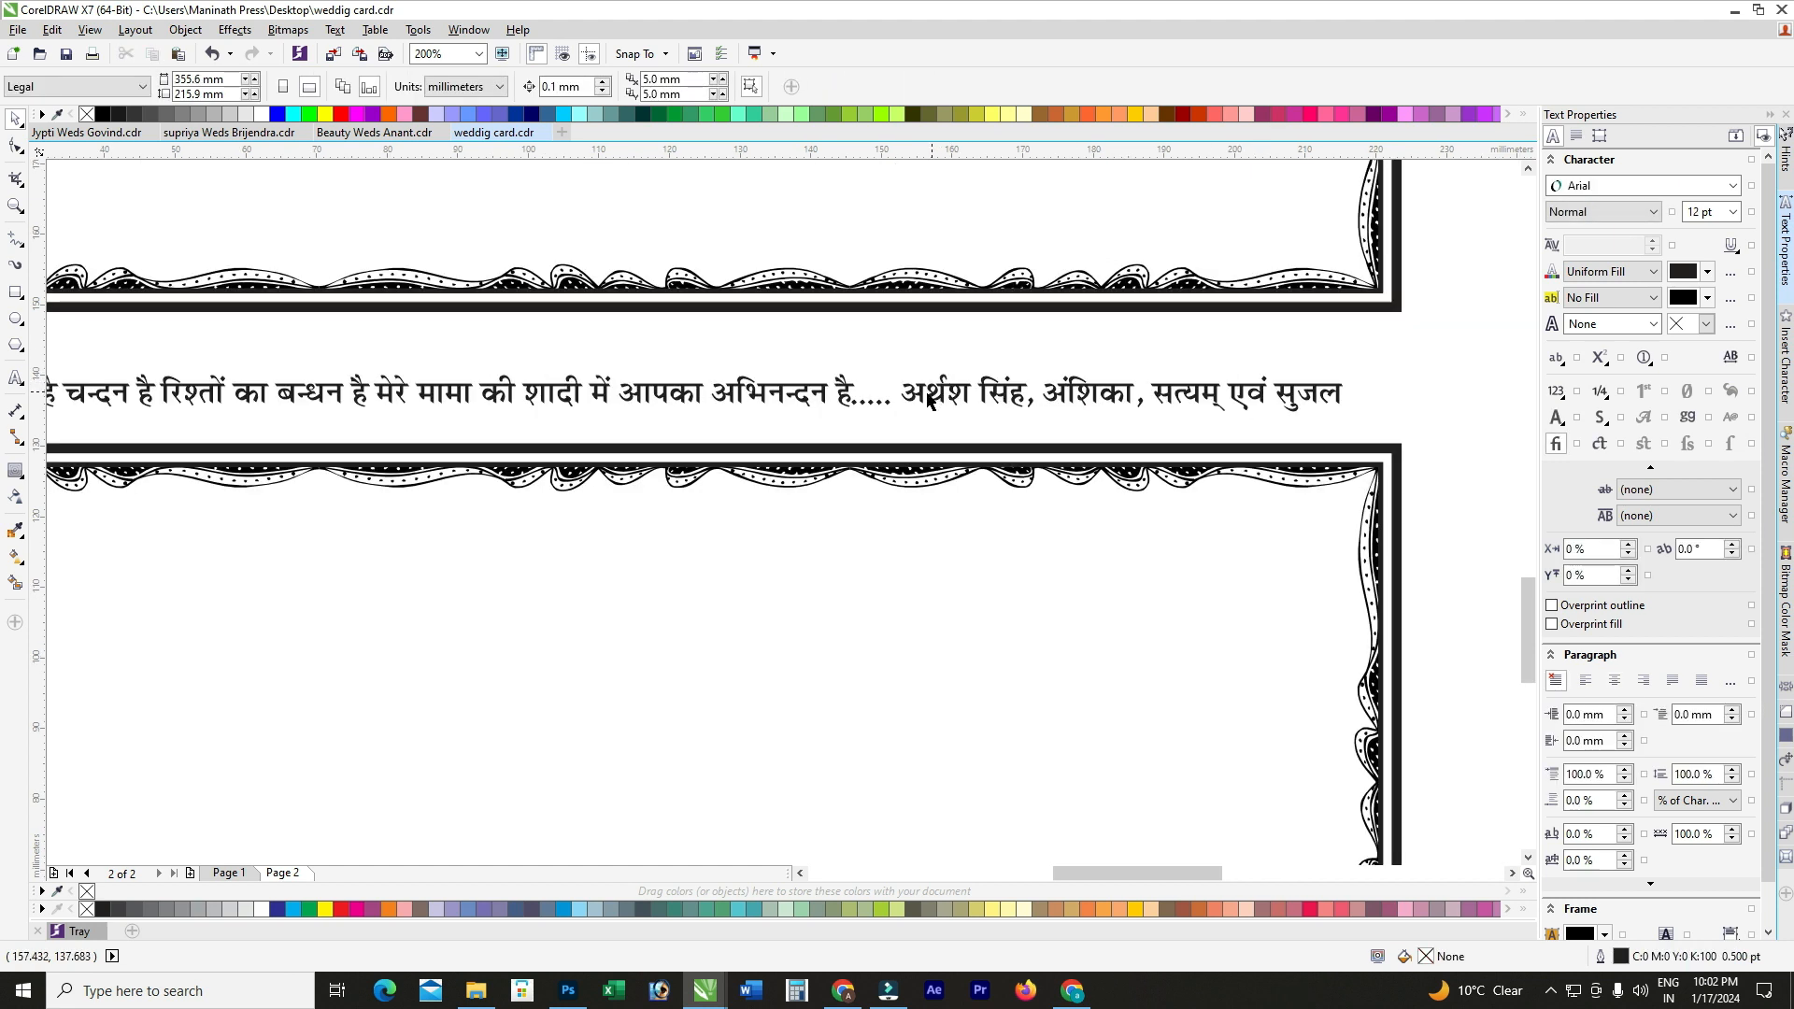
pyautogui.doubleClick(906, 390)
pyautogui.moveTo(903, 391); pyautogui.dragTo(1377, 371)
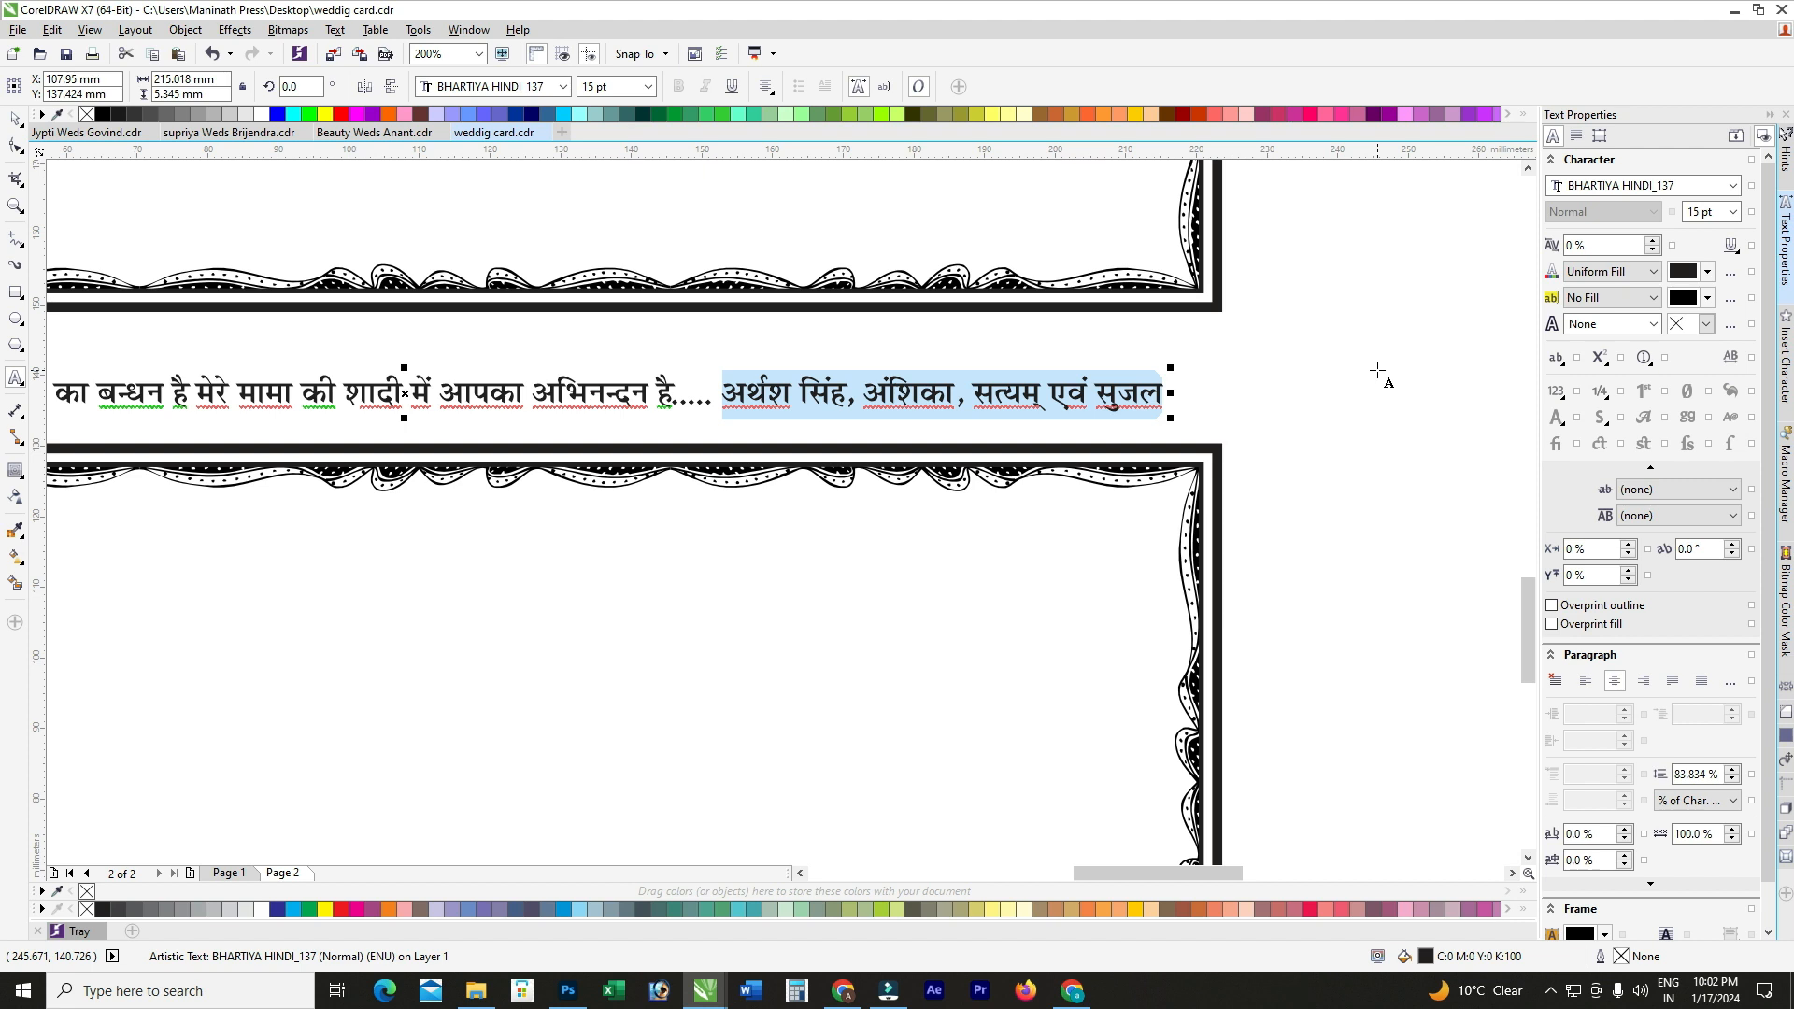
pyautogui.write('रा')
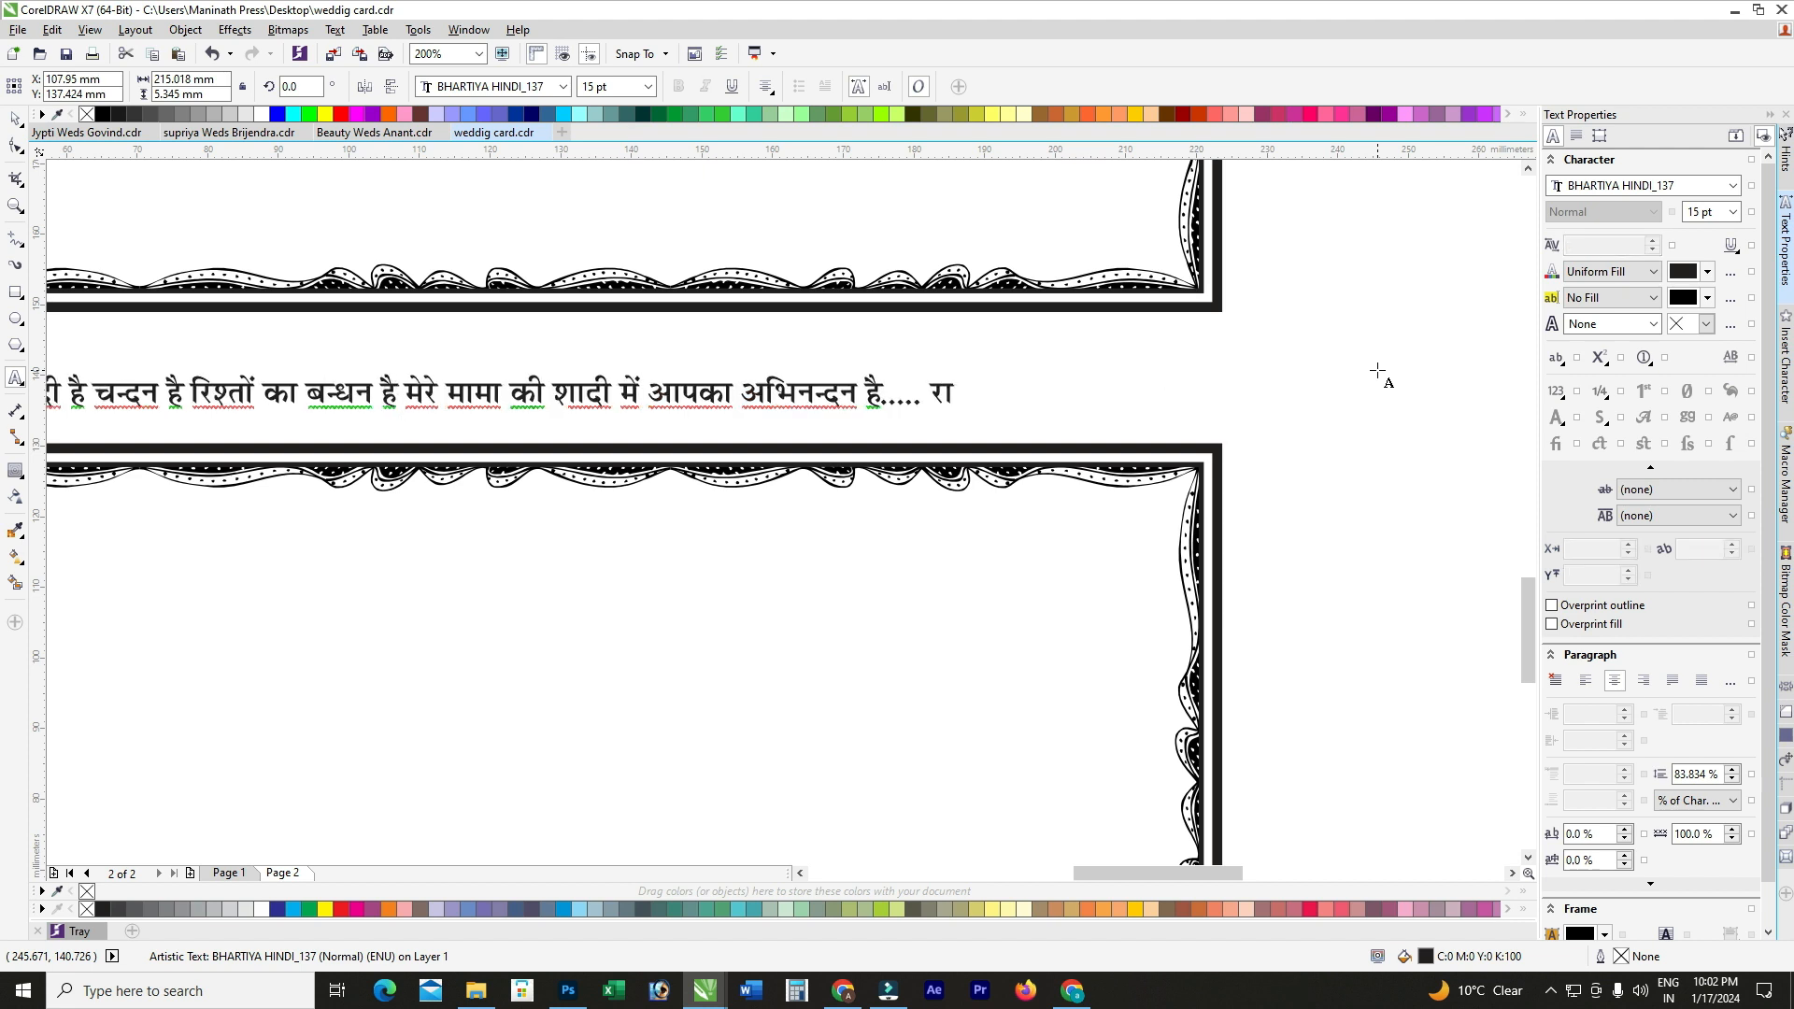
pyautogui.write('म्')
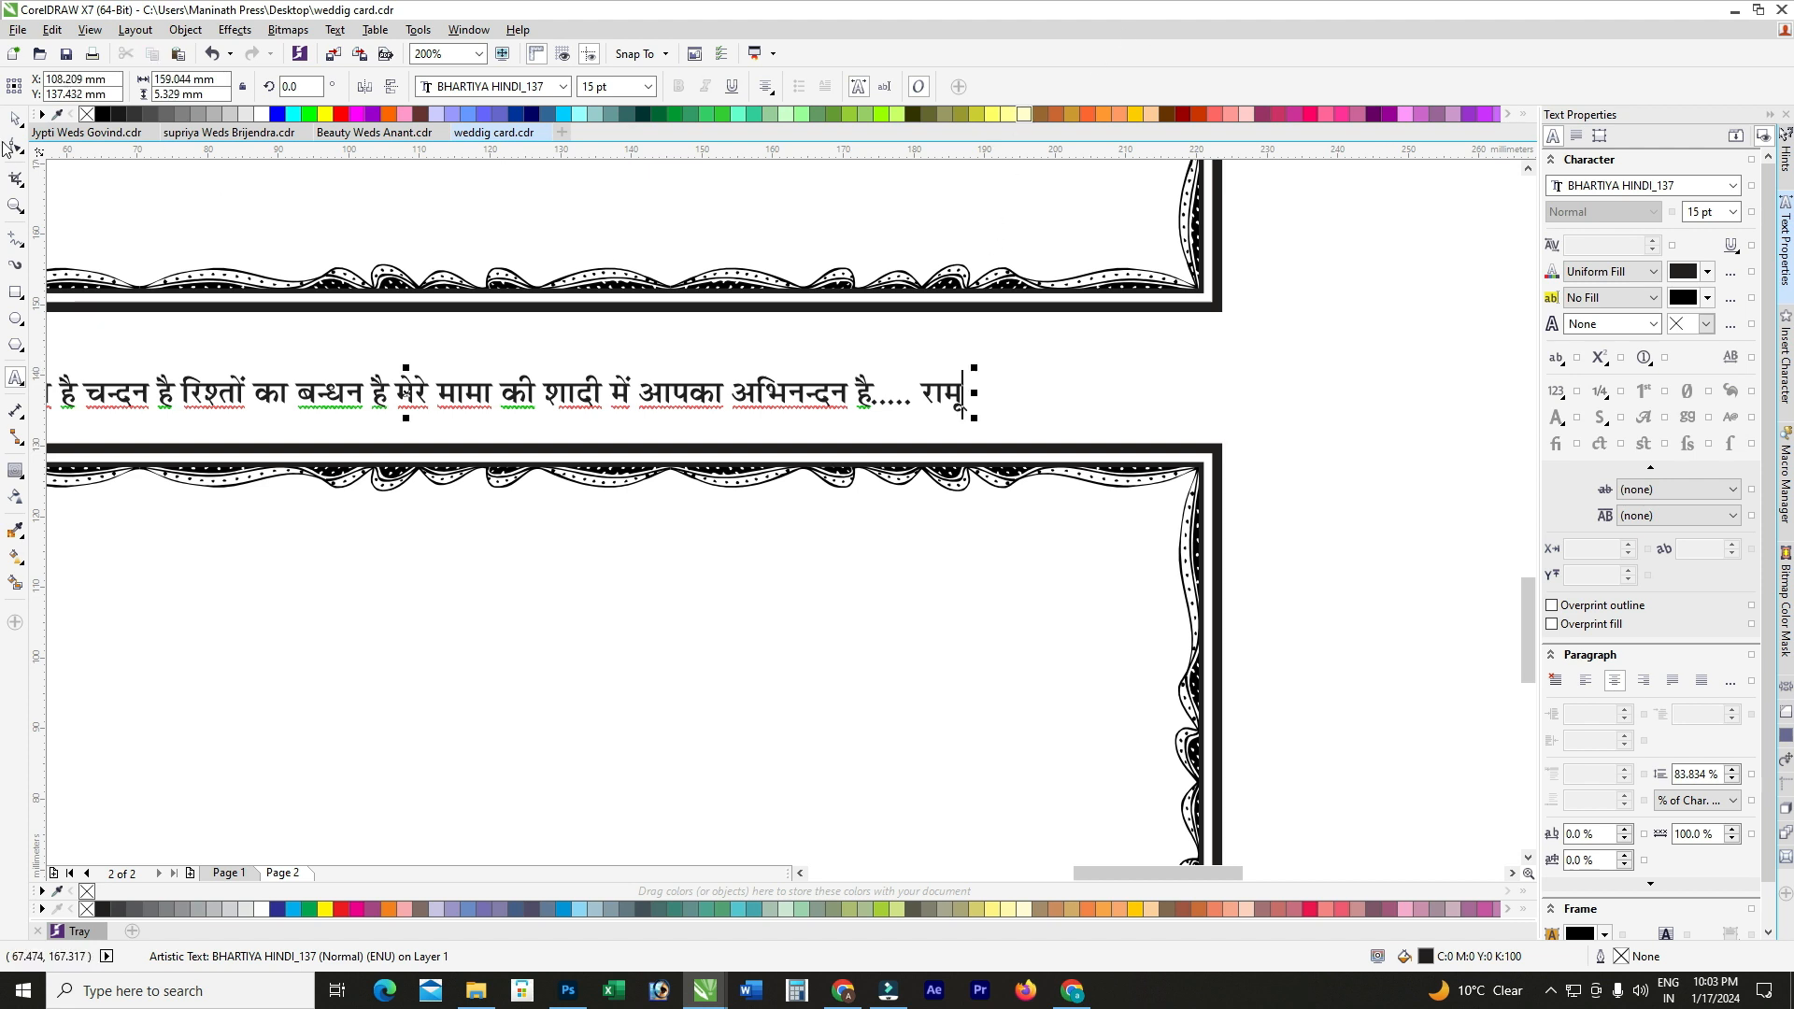
pyautogui.scroll(-2, 965, 342)
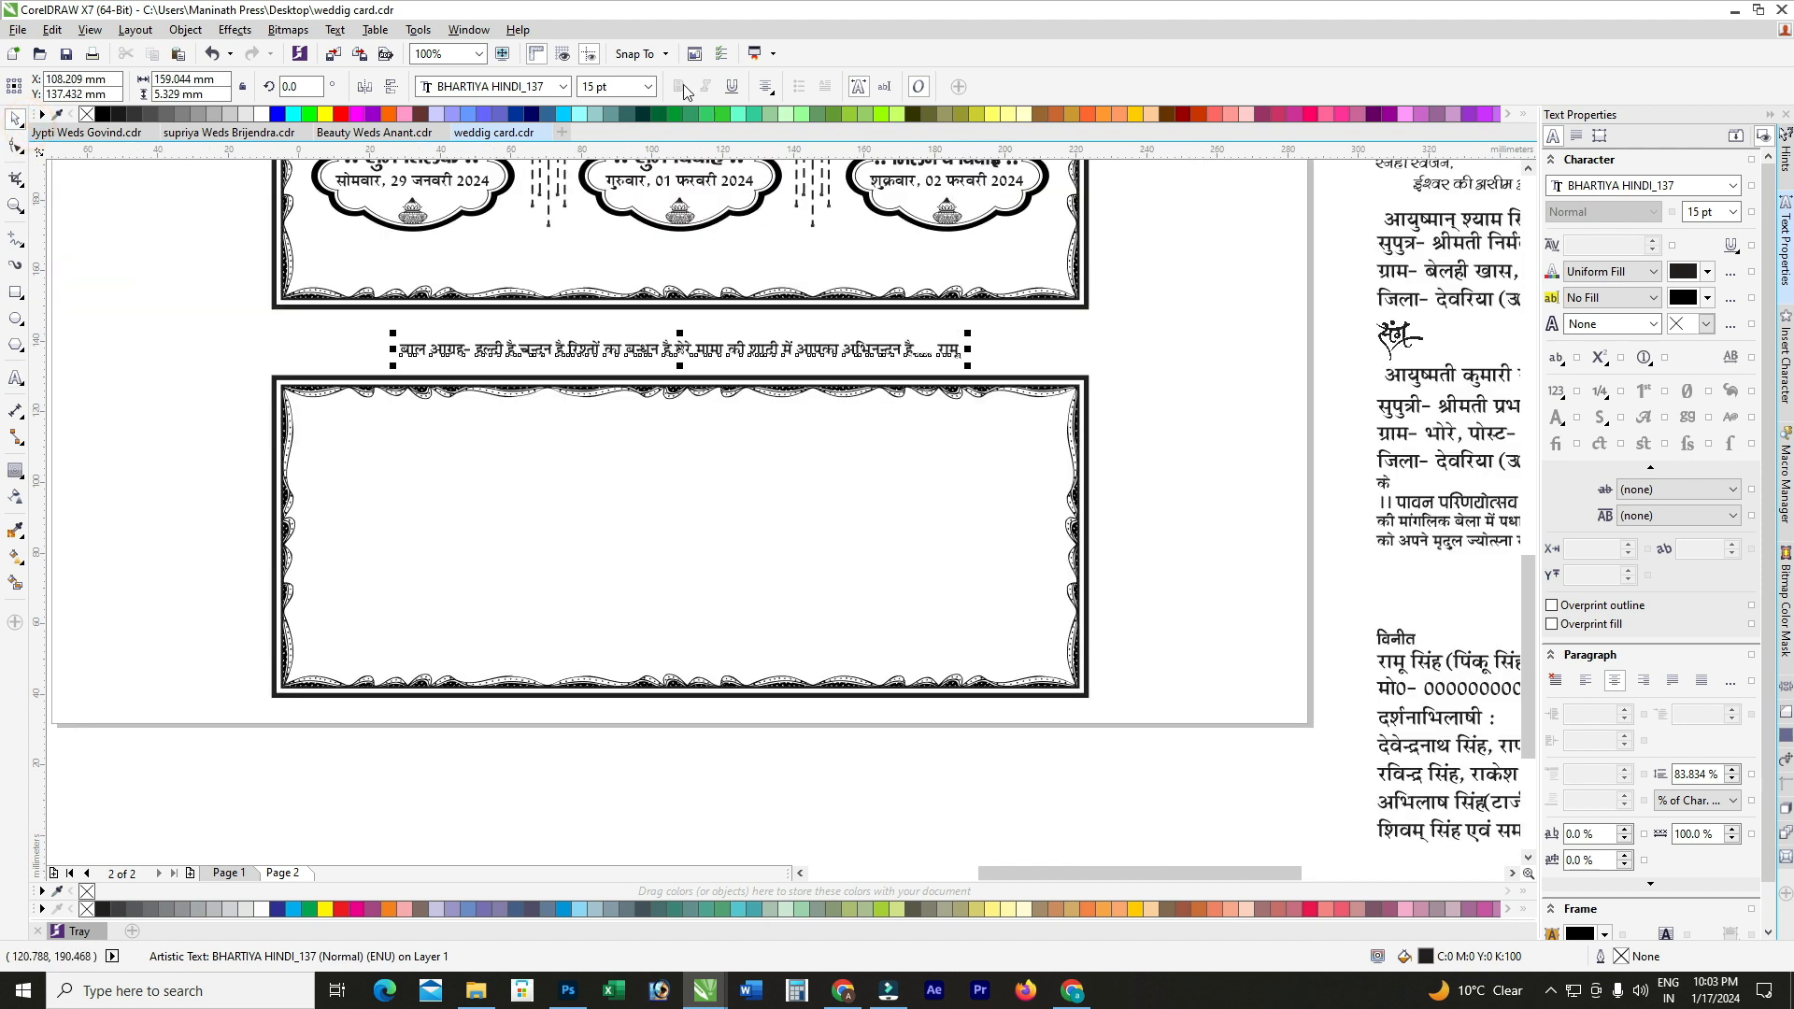
pyautogui.click(639, 86)
pyautogui.write('1')
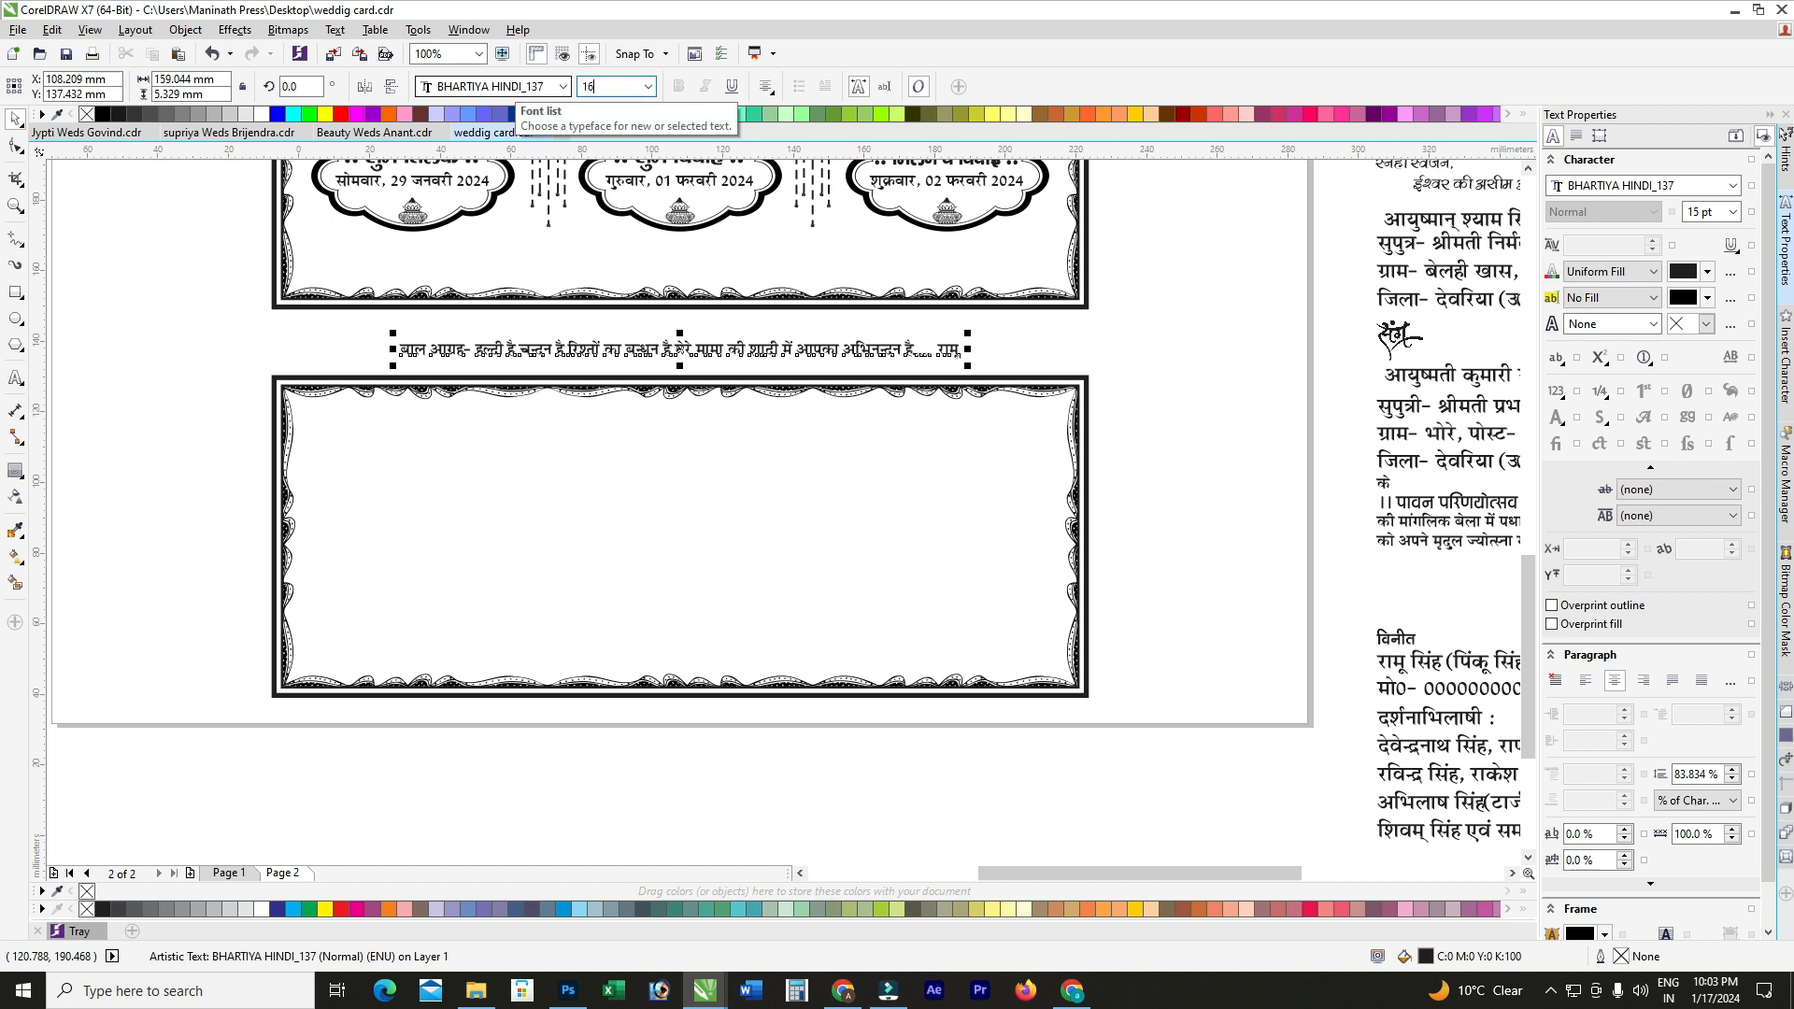
pyautogui.write('6')
pyautogui.press('Return')
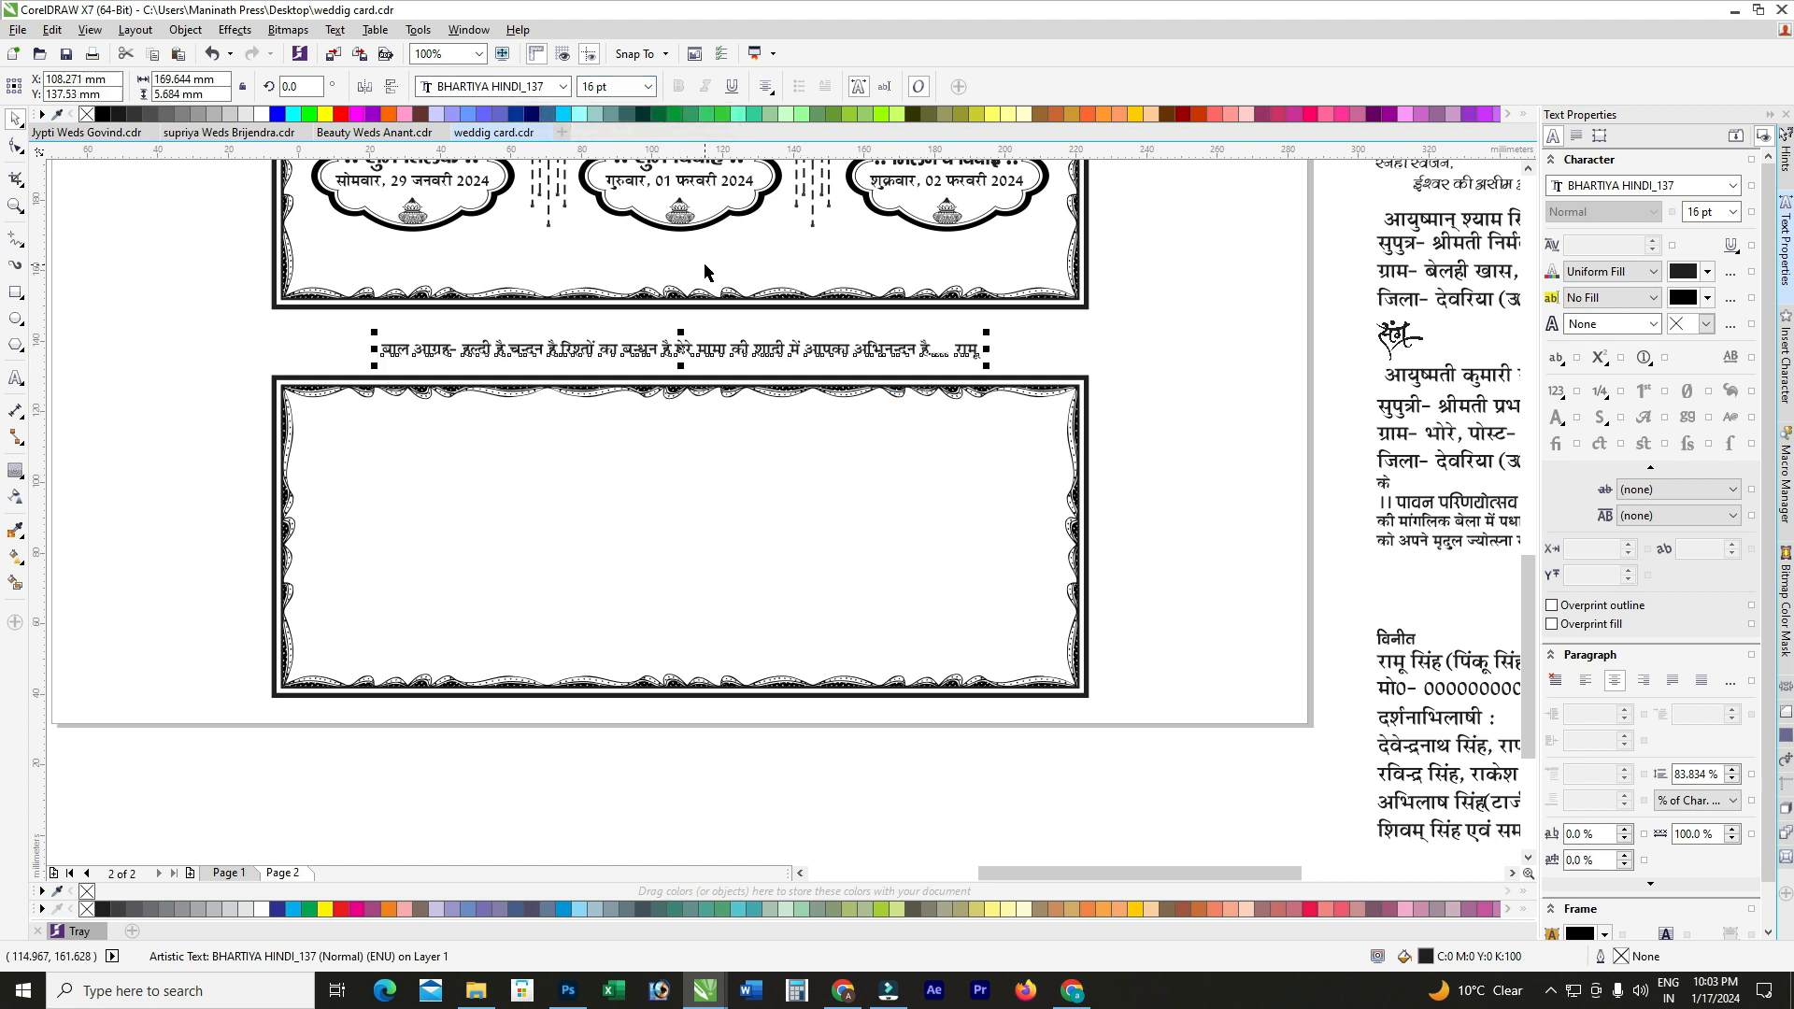
# Step: Enlarge the greeting line slightly and centre it horizontally on the upper frame
pyautogui.moveTo(990, 333)
pyautogui.mouseDown()
pyautogui.moveTo(1009, 333)
pyautogui.moveTo(975, 346)
pyautogui.mouseUp()
pyautogui.keyDown('shift'); pyautogui.click(969, 295); pyautogui.keyUp('shift')
pyautogui.press('c')
pyautogui.click(1173, 316)
pyautogui.click(992, 353)
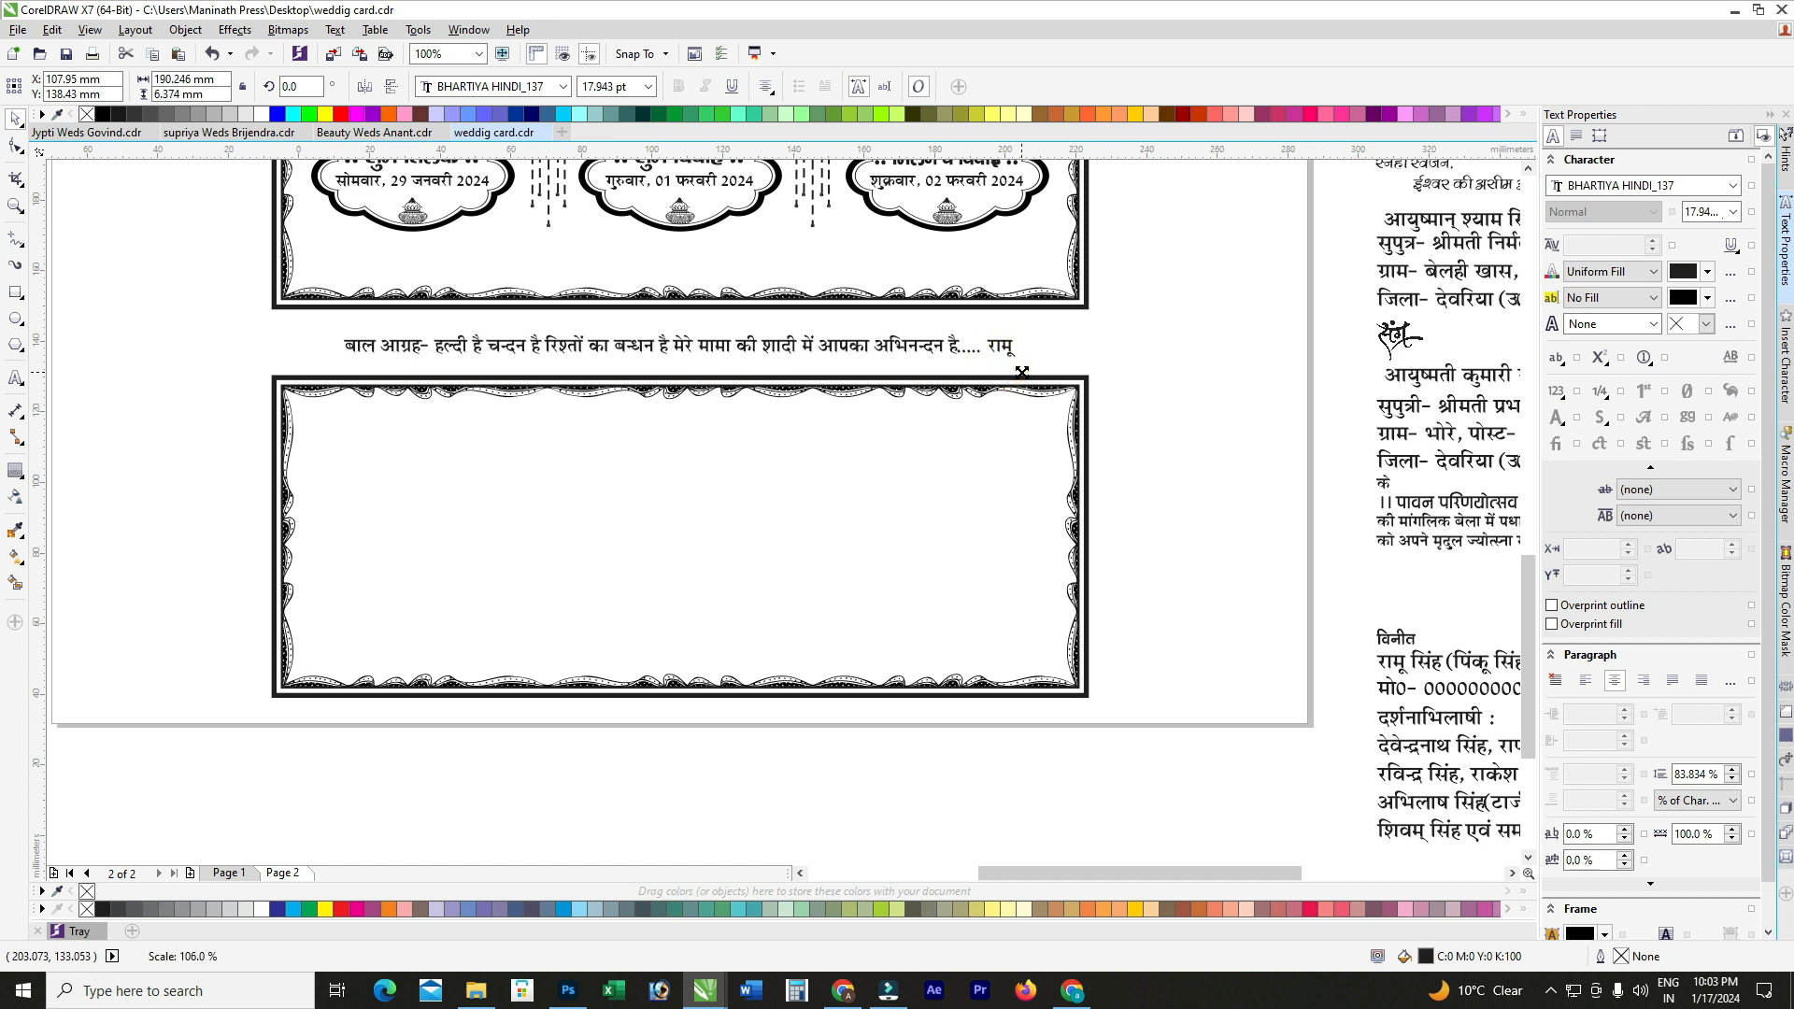
pyautogui.click(1173, 316)
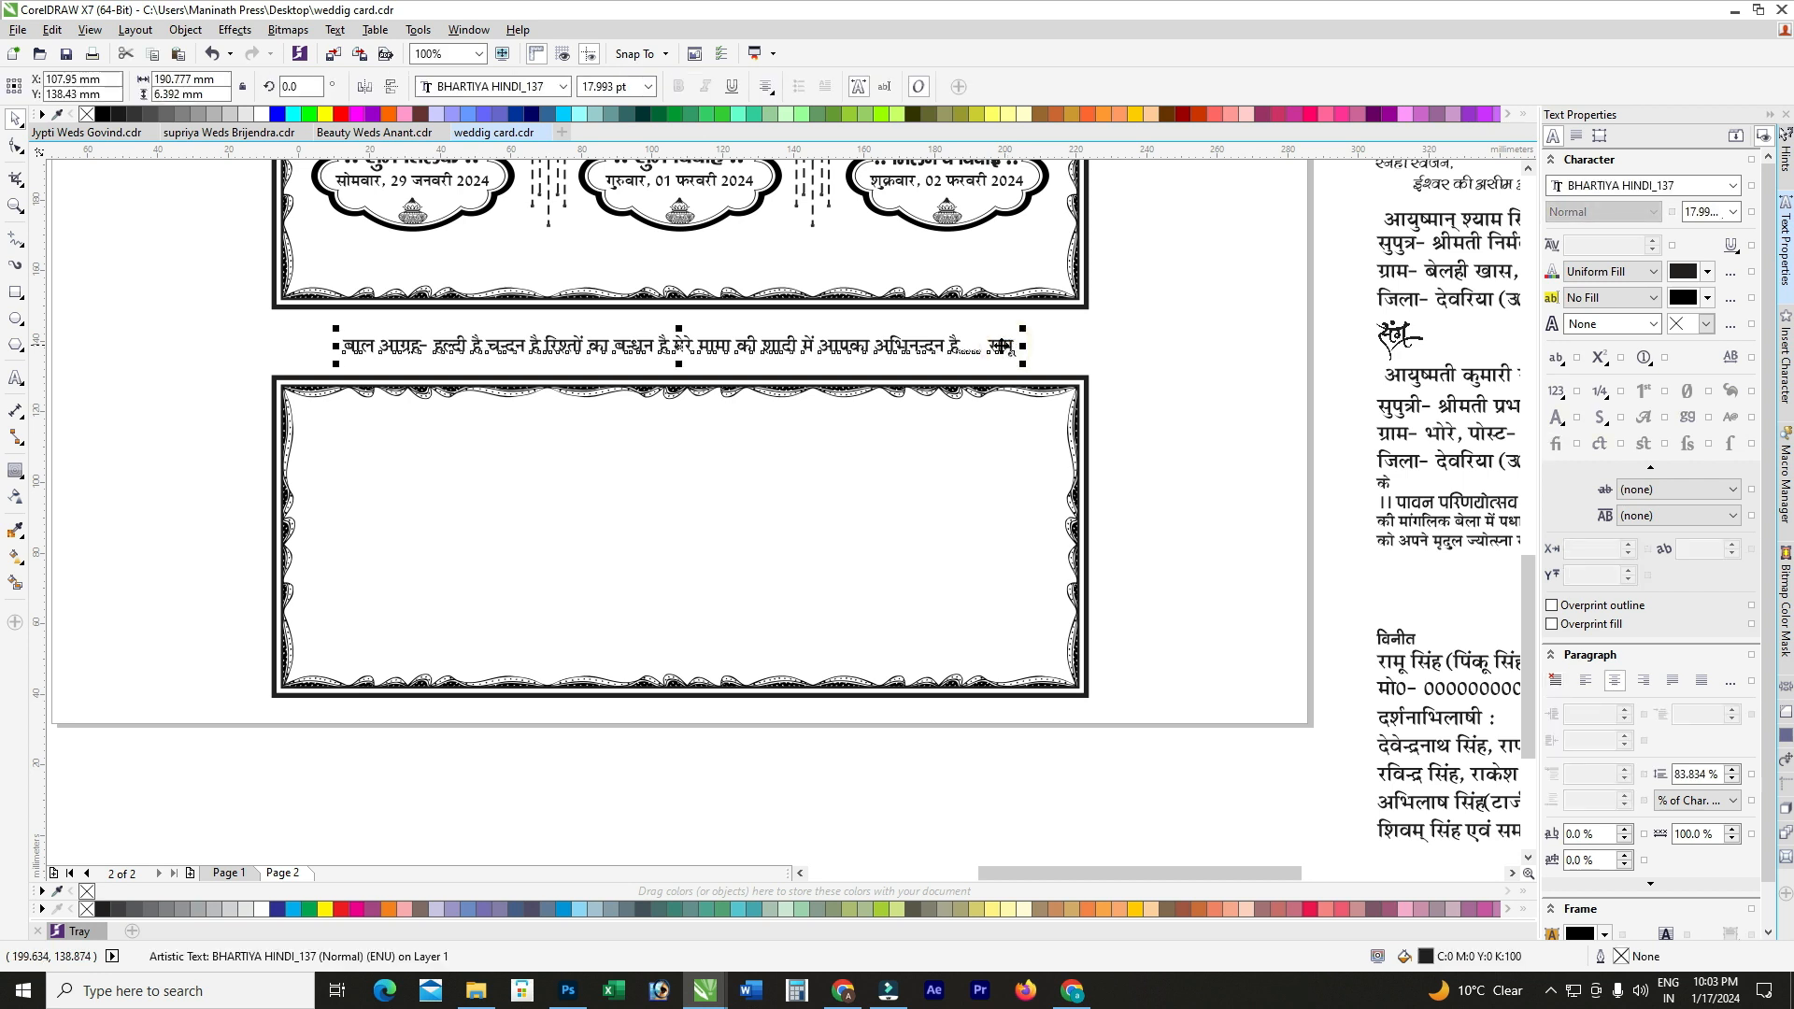
pyautogui.scroll(-1, 1007, 351)
pyautogui.scroll(1, 995, 252)
# Step: Stretch the three event date badges slightly taller
pyautogui.moveTo(1159, 229); pyautogui.dragTo(287, 407)
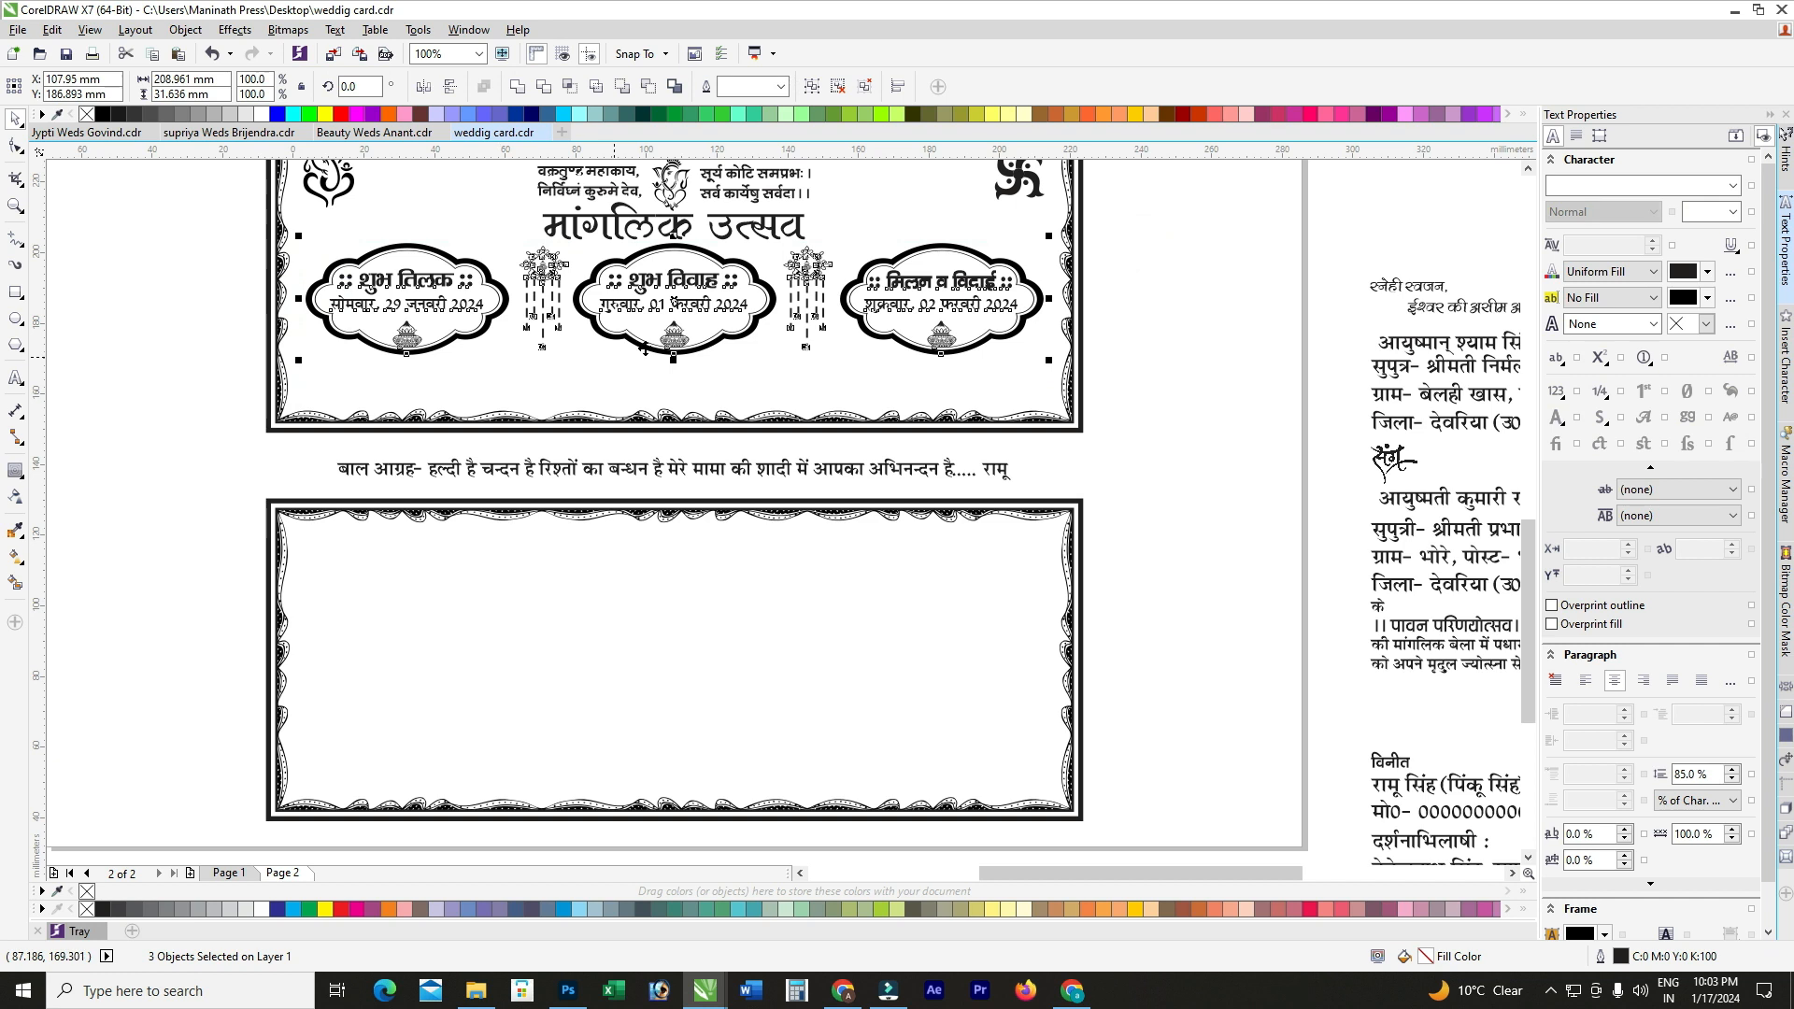
pyautogui.scroll(1, 643, 348)
pyautogui.moveTo(639, 373); pyautogui.dragTo(641, 381)
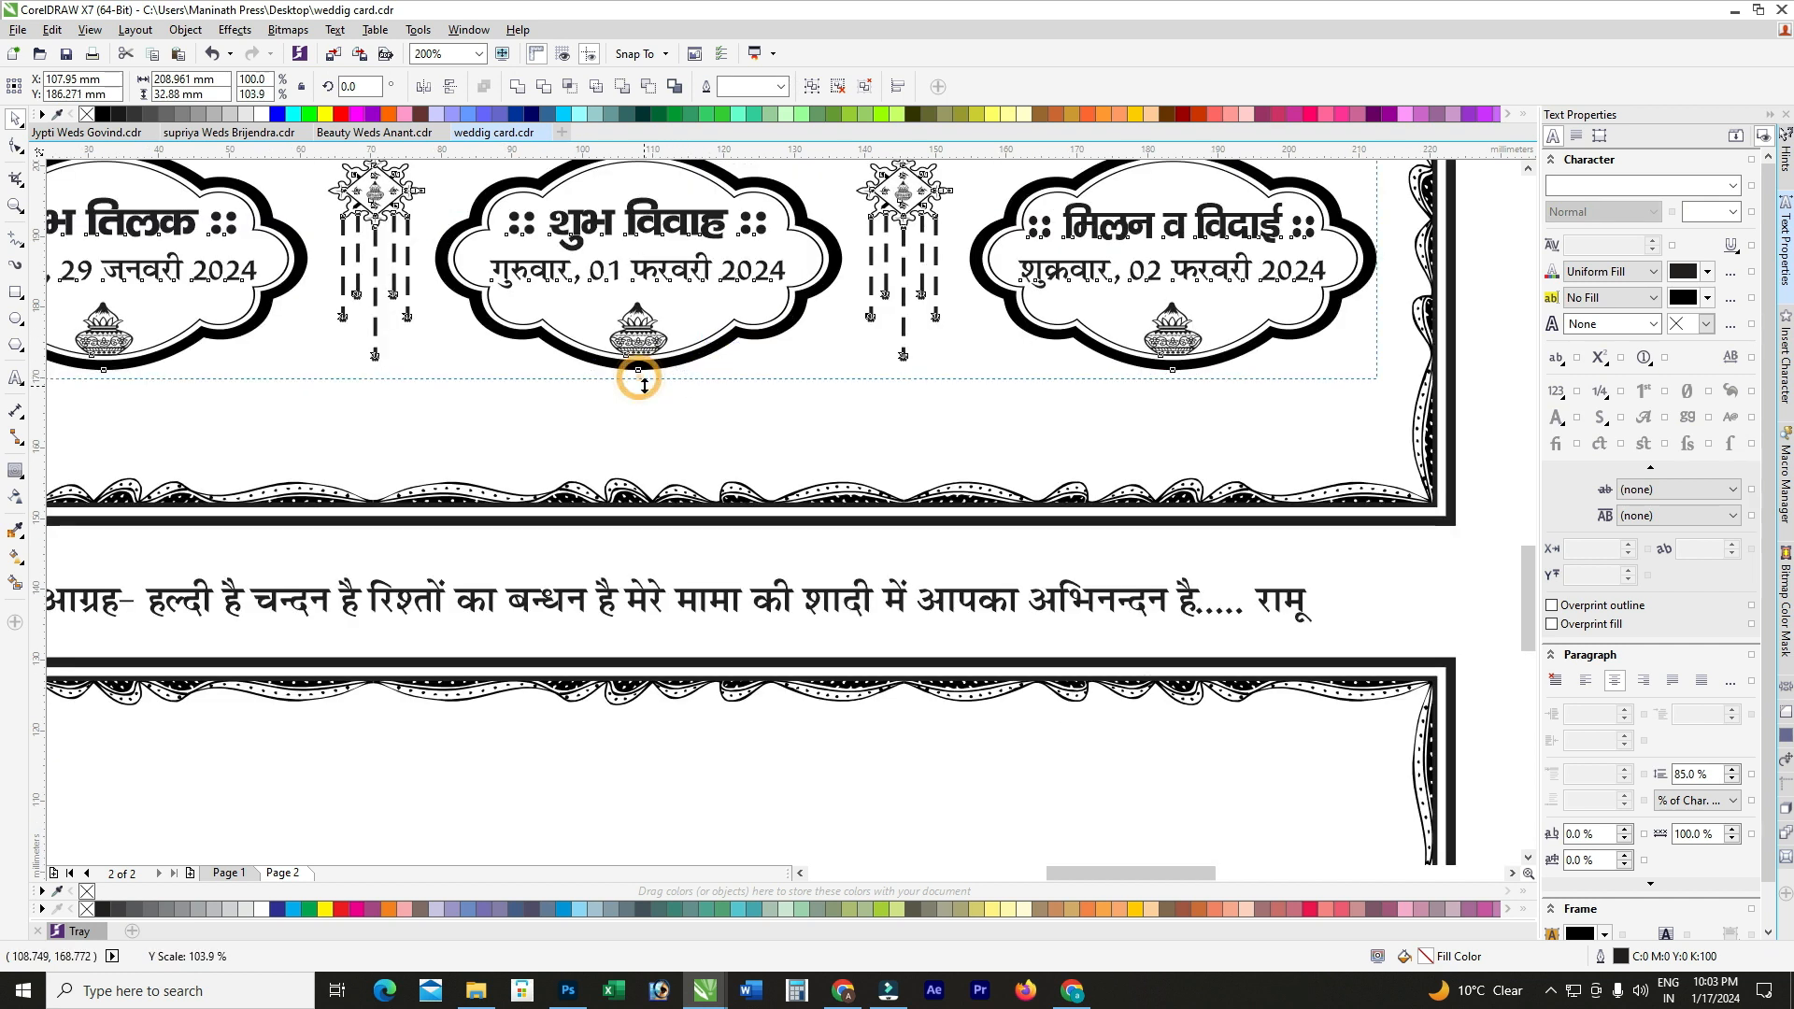
pyautogui.scroll(-1, 642, 383)
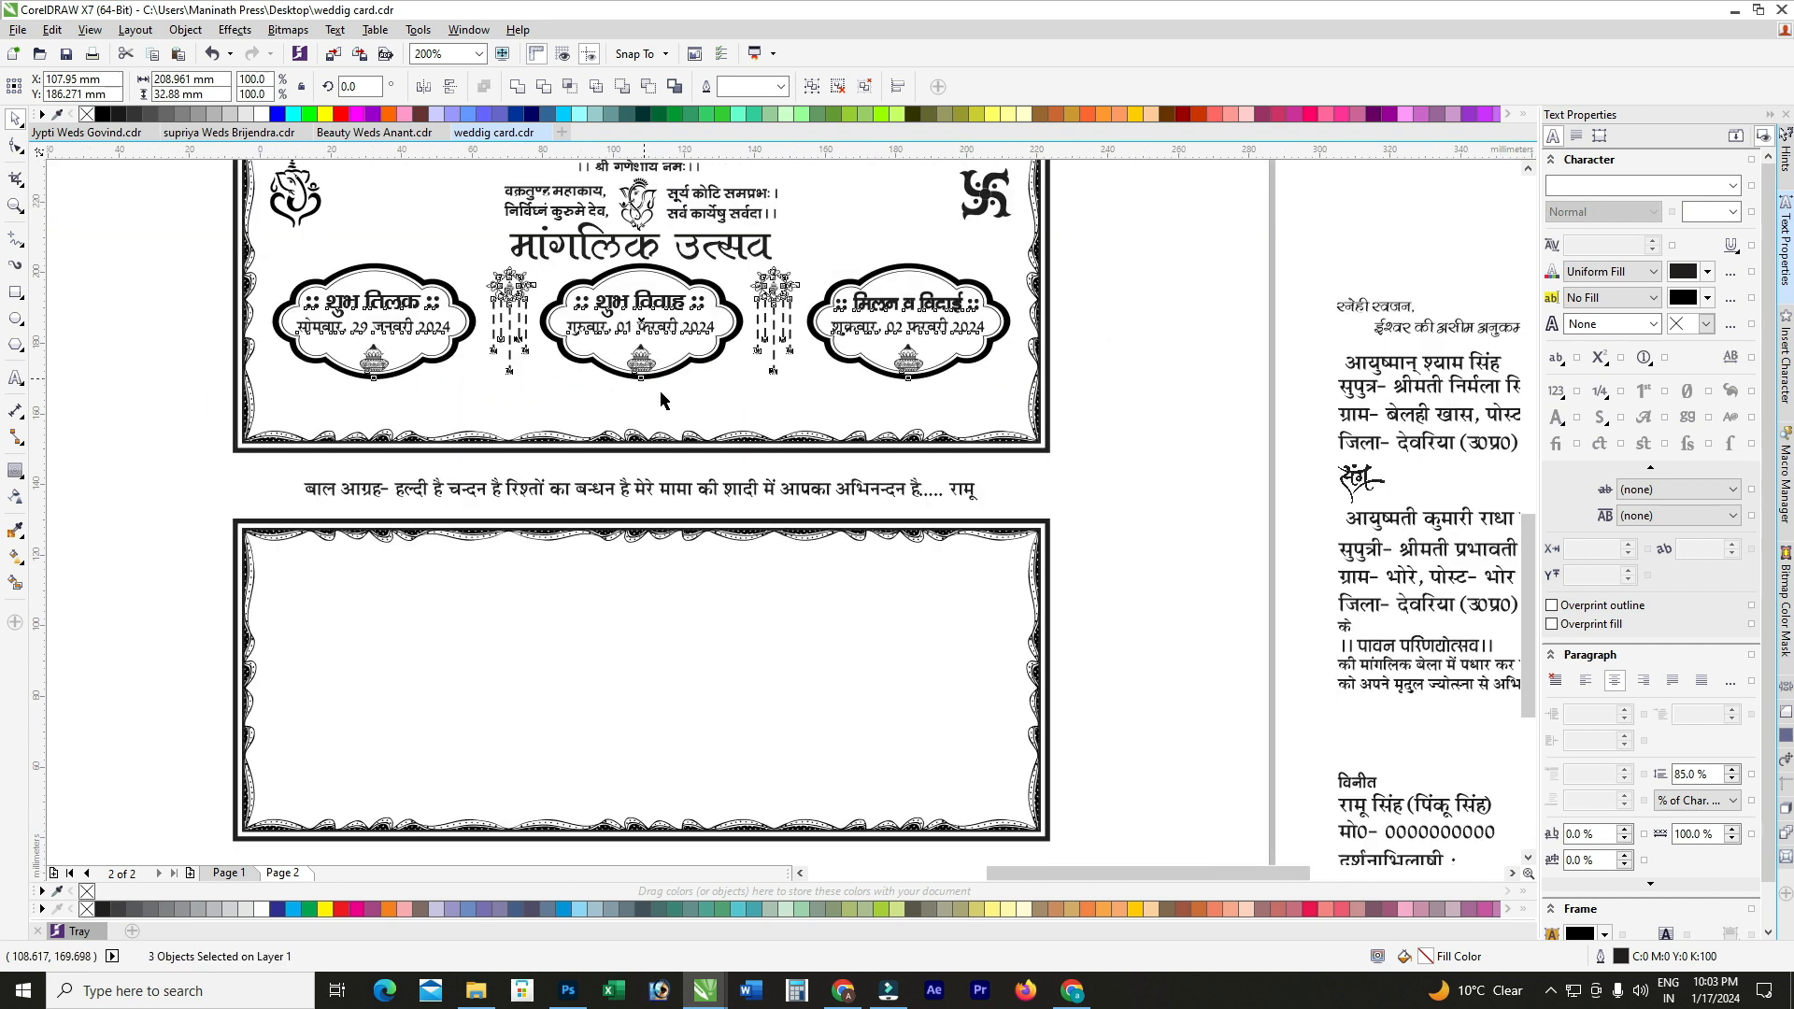
pyautogui.click(1133, 334)
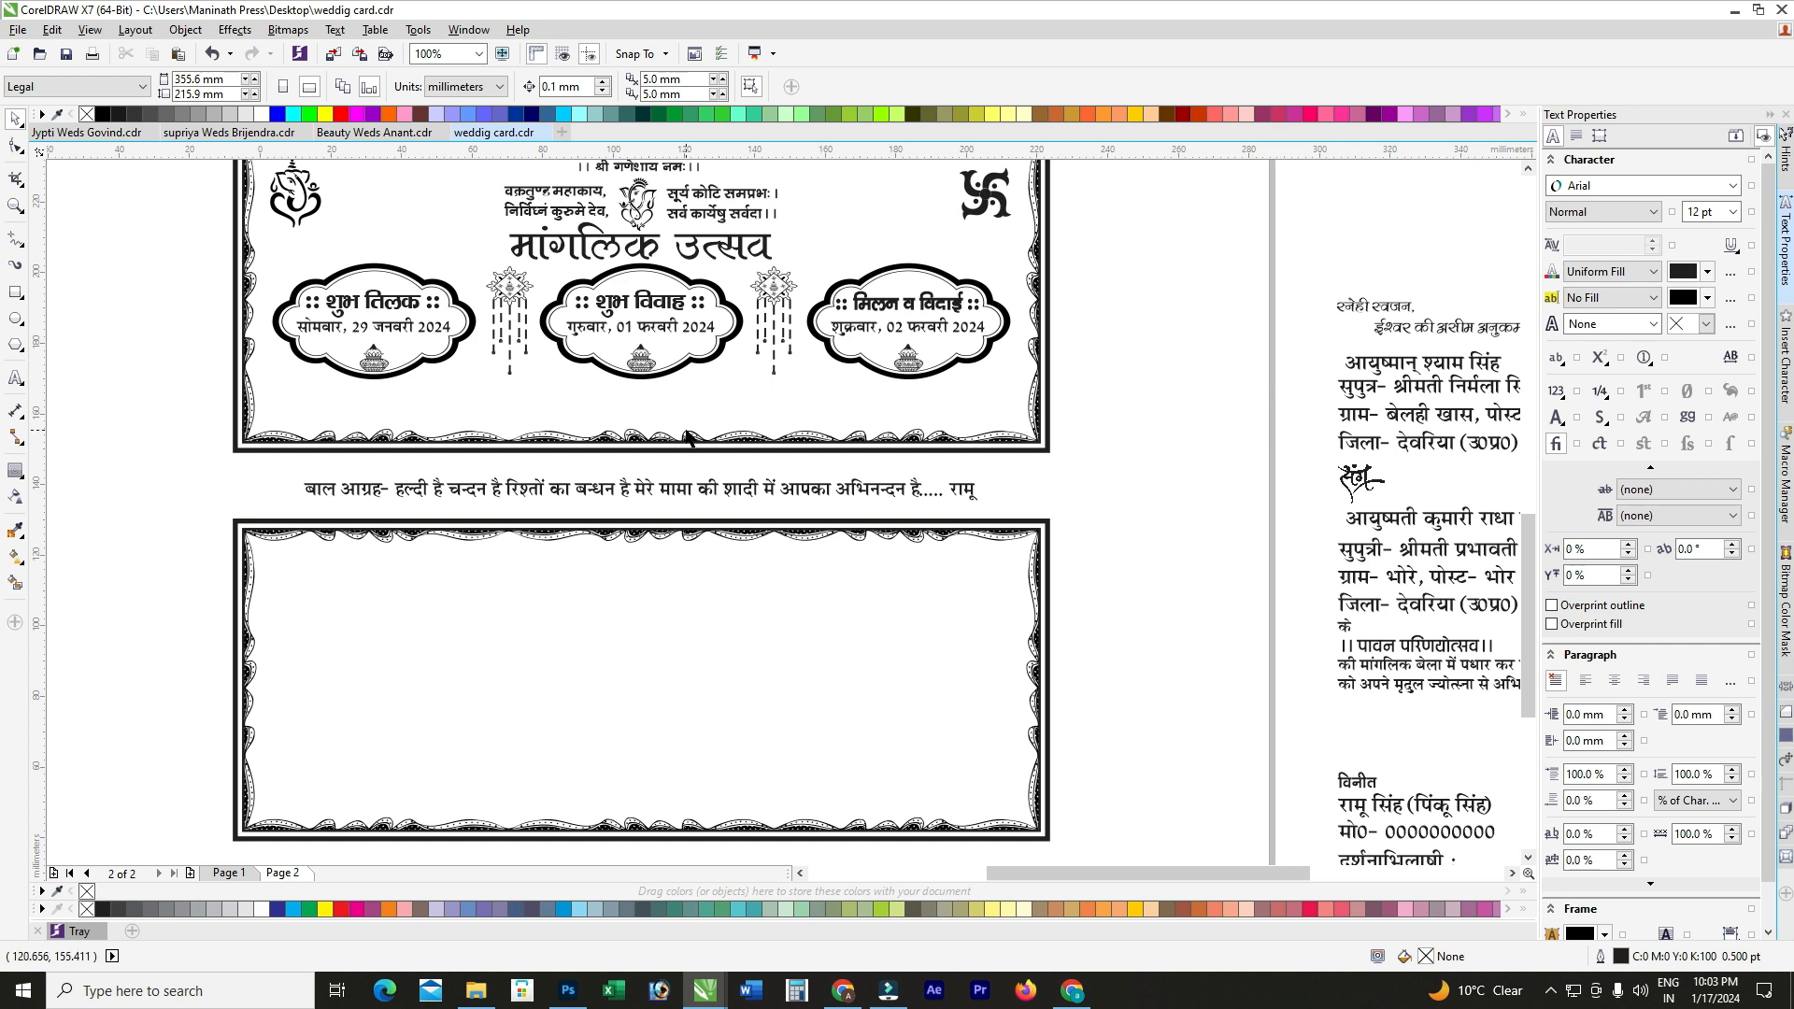
# Step: Bring the baraat line from page 1 into the bottom of page 2's top panel
pyautogui.scroll(-1, 687, 437)
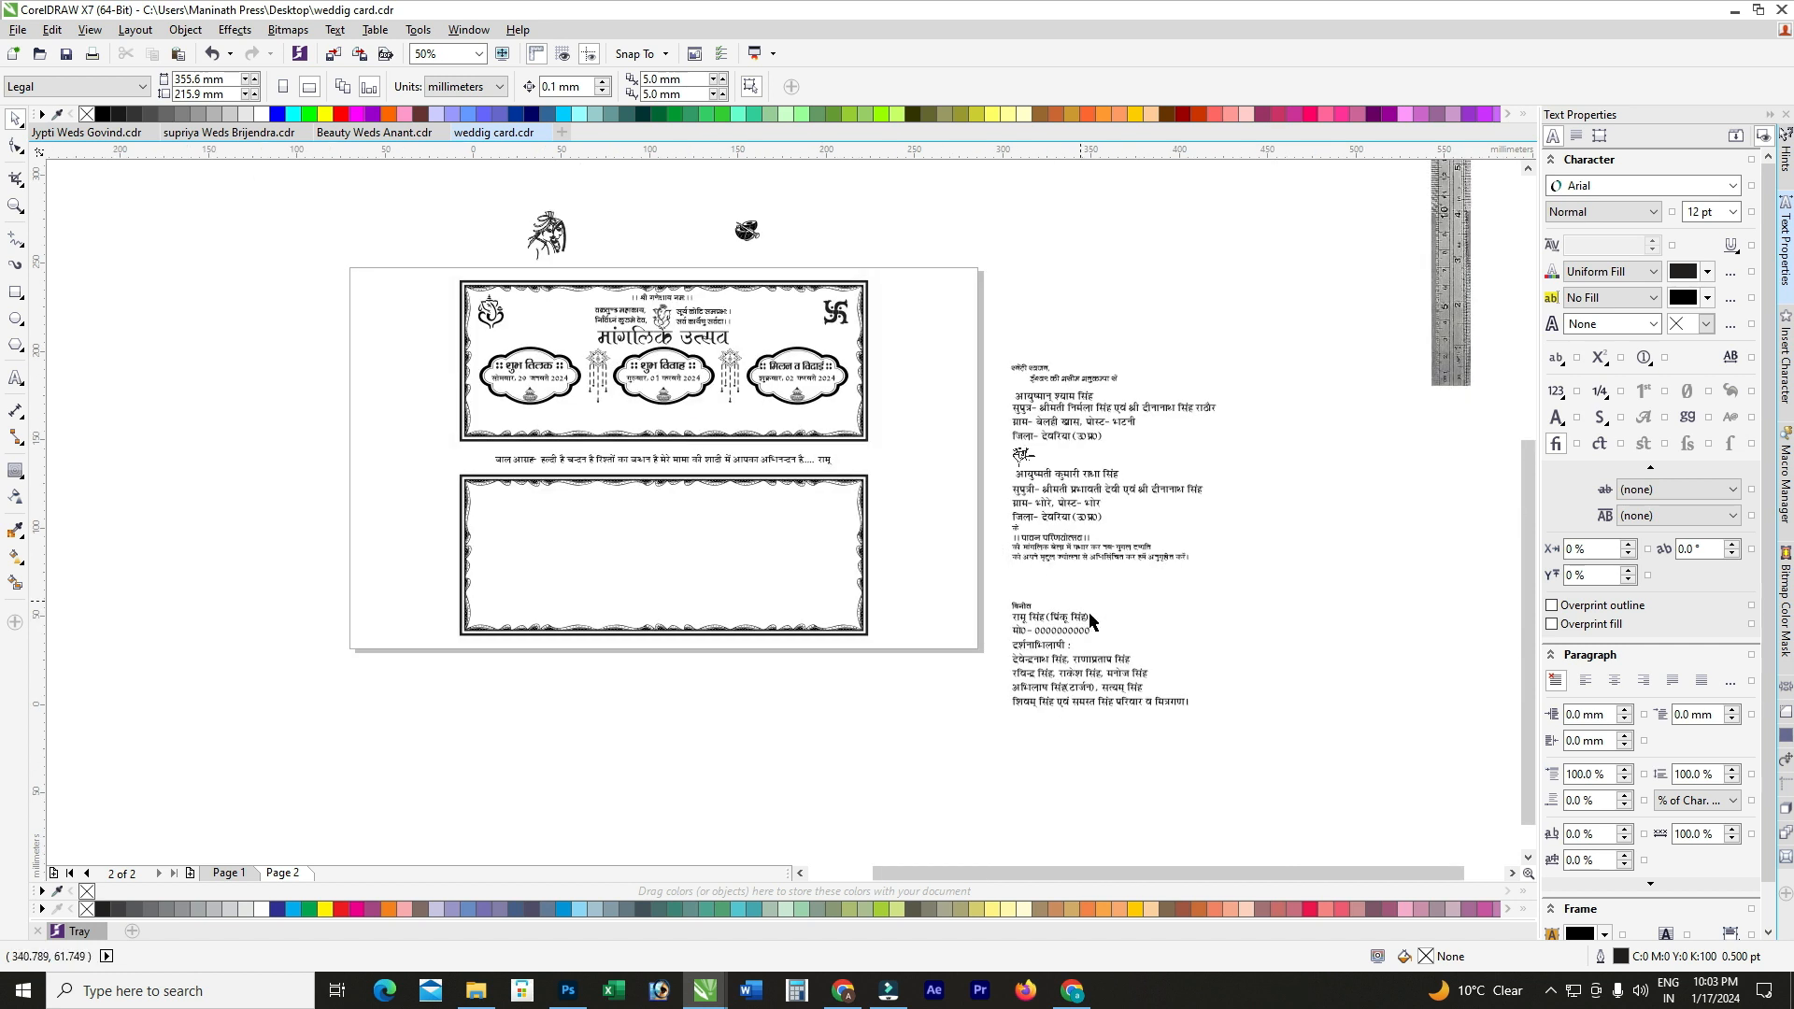
pyautogui.click(229, 871)
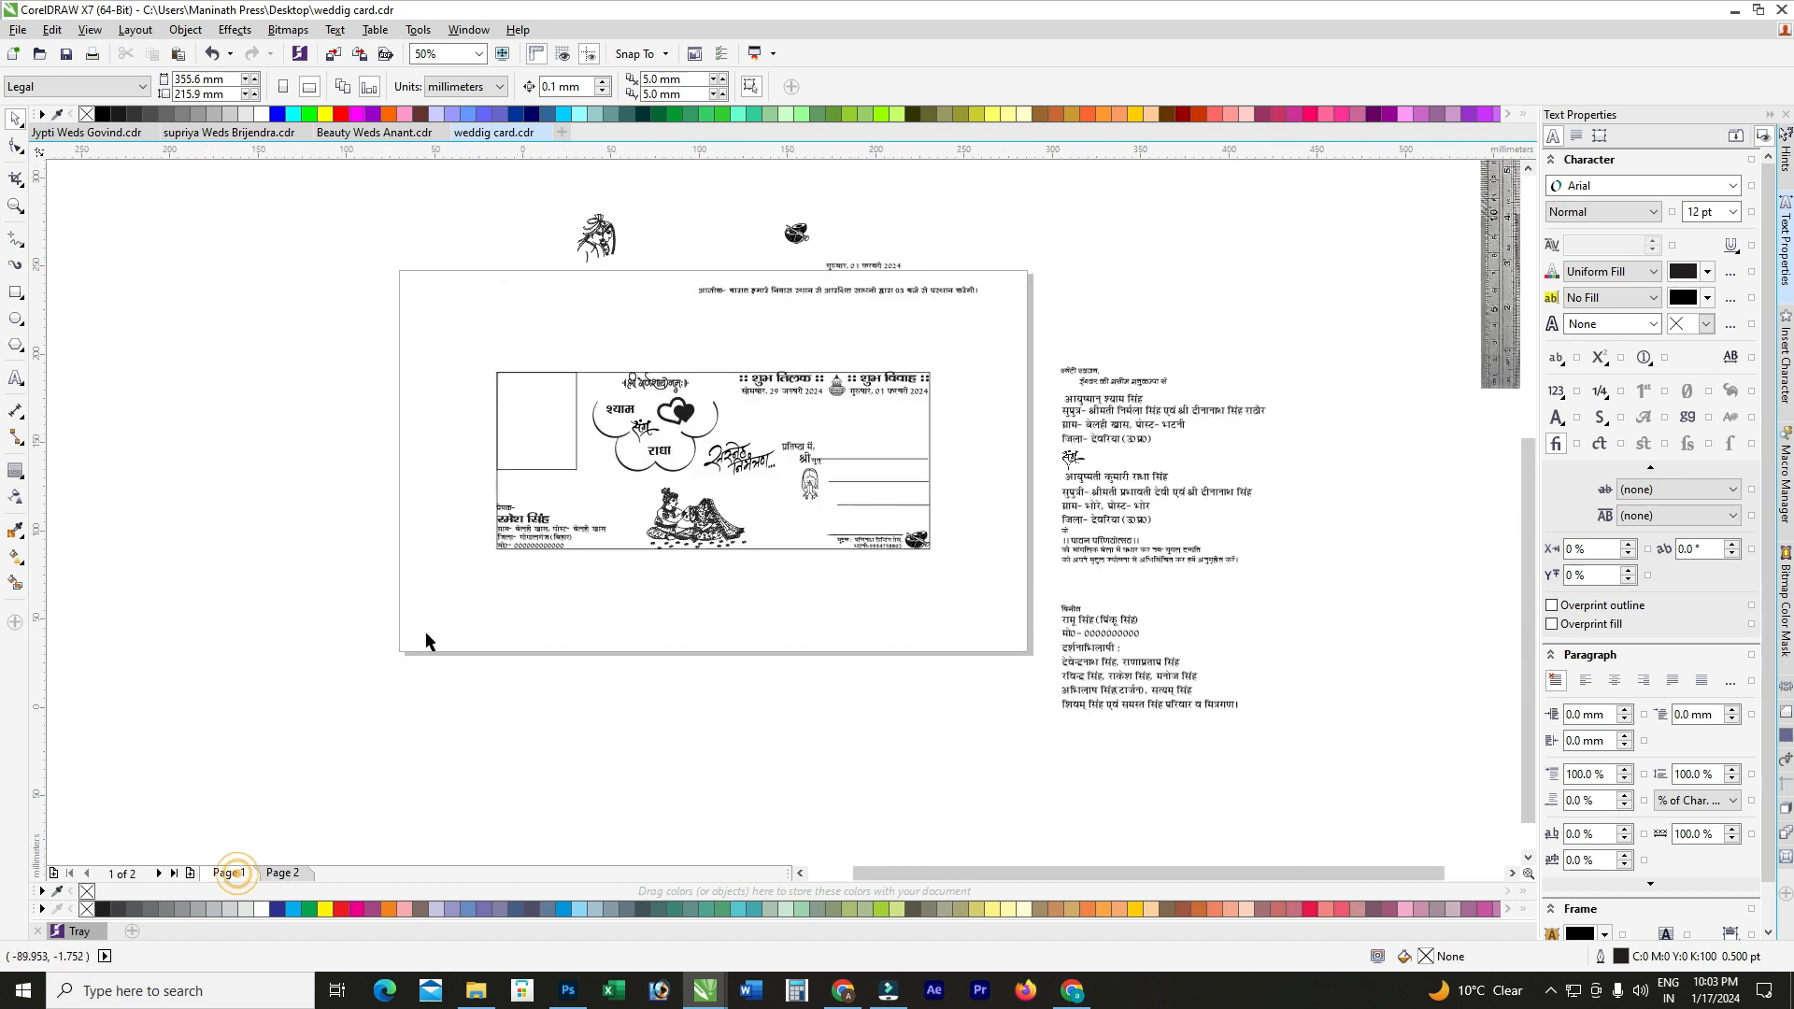
pyautogui.click(837, 291)
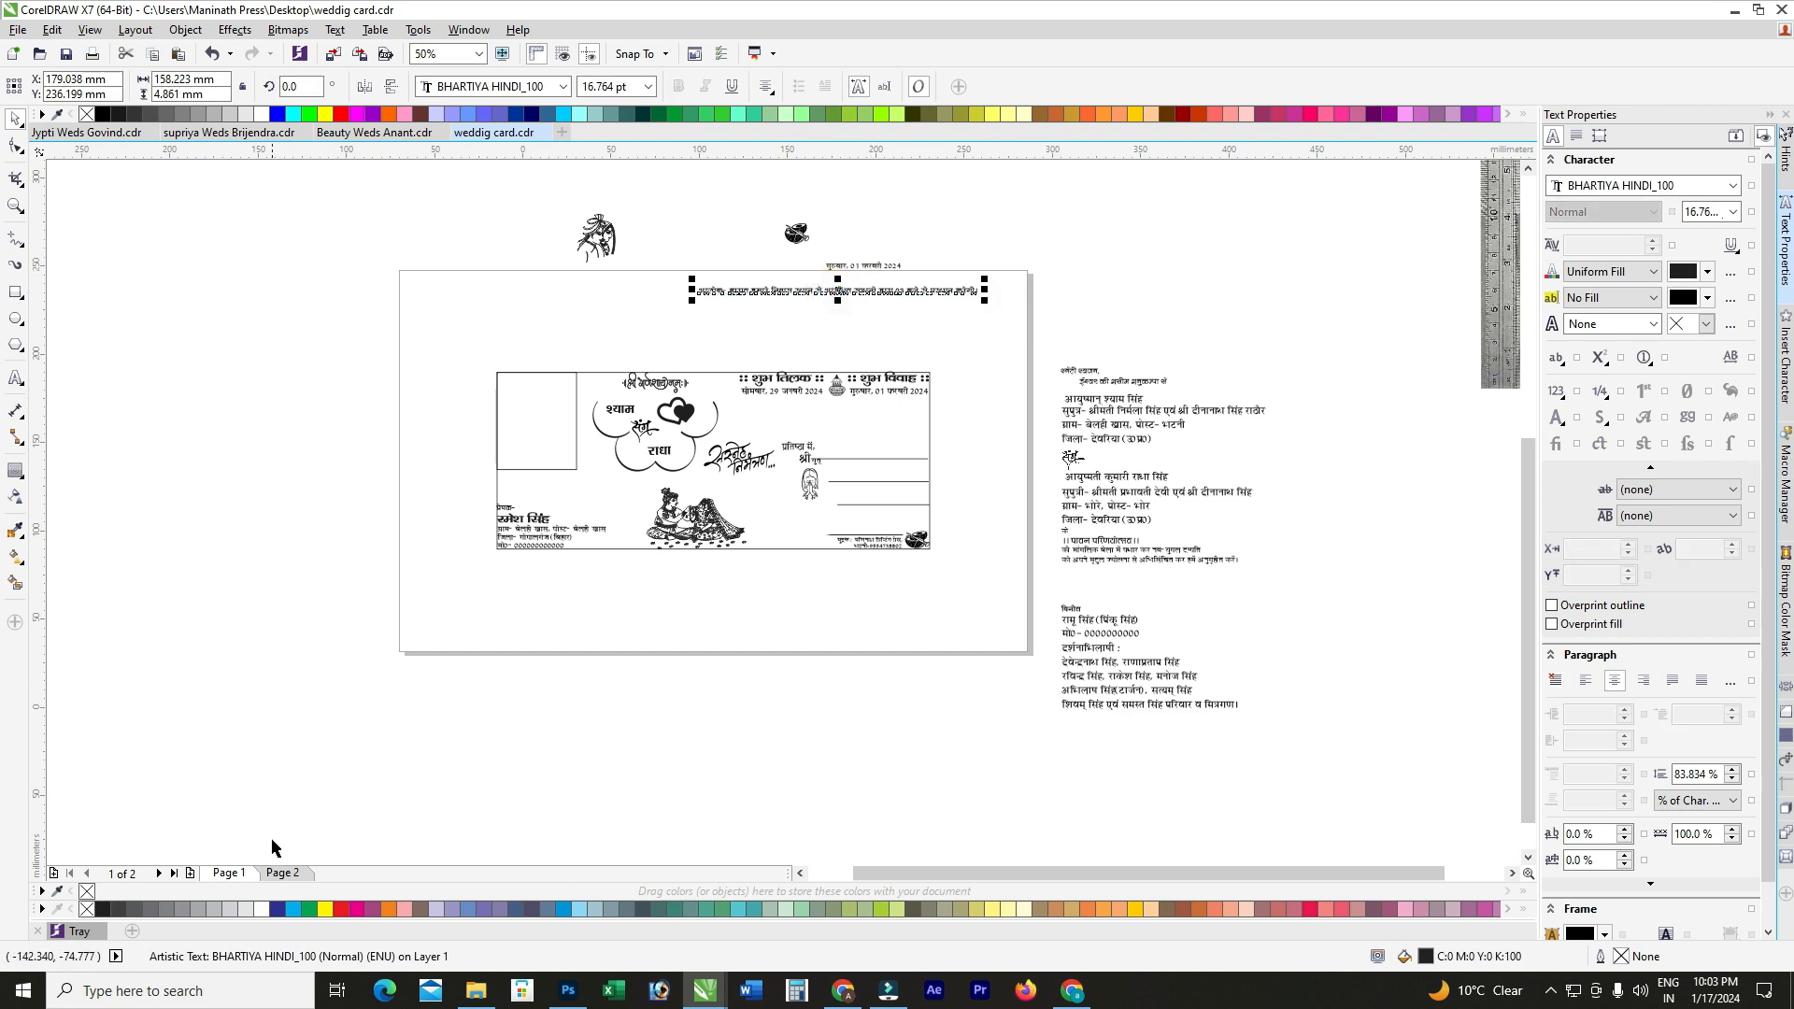
pyautogui.click(297, 876)
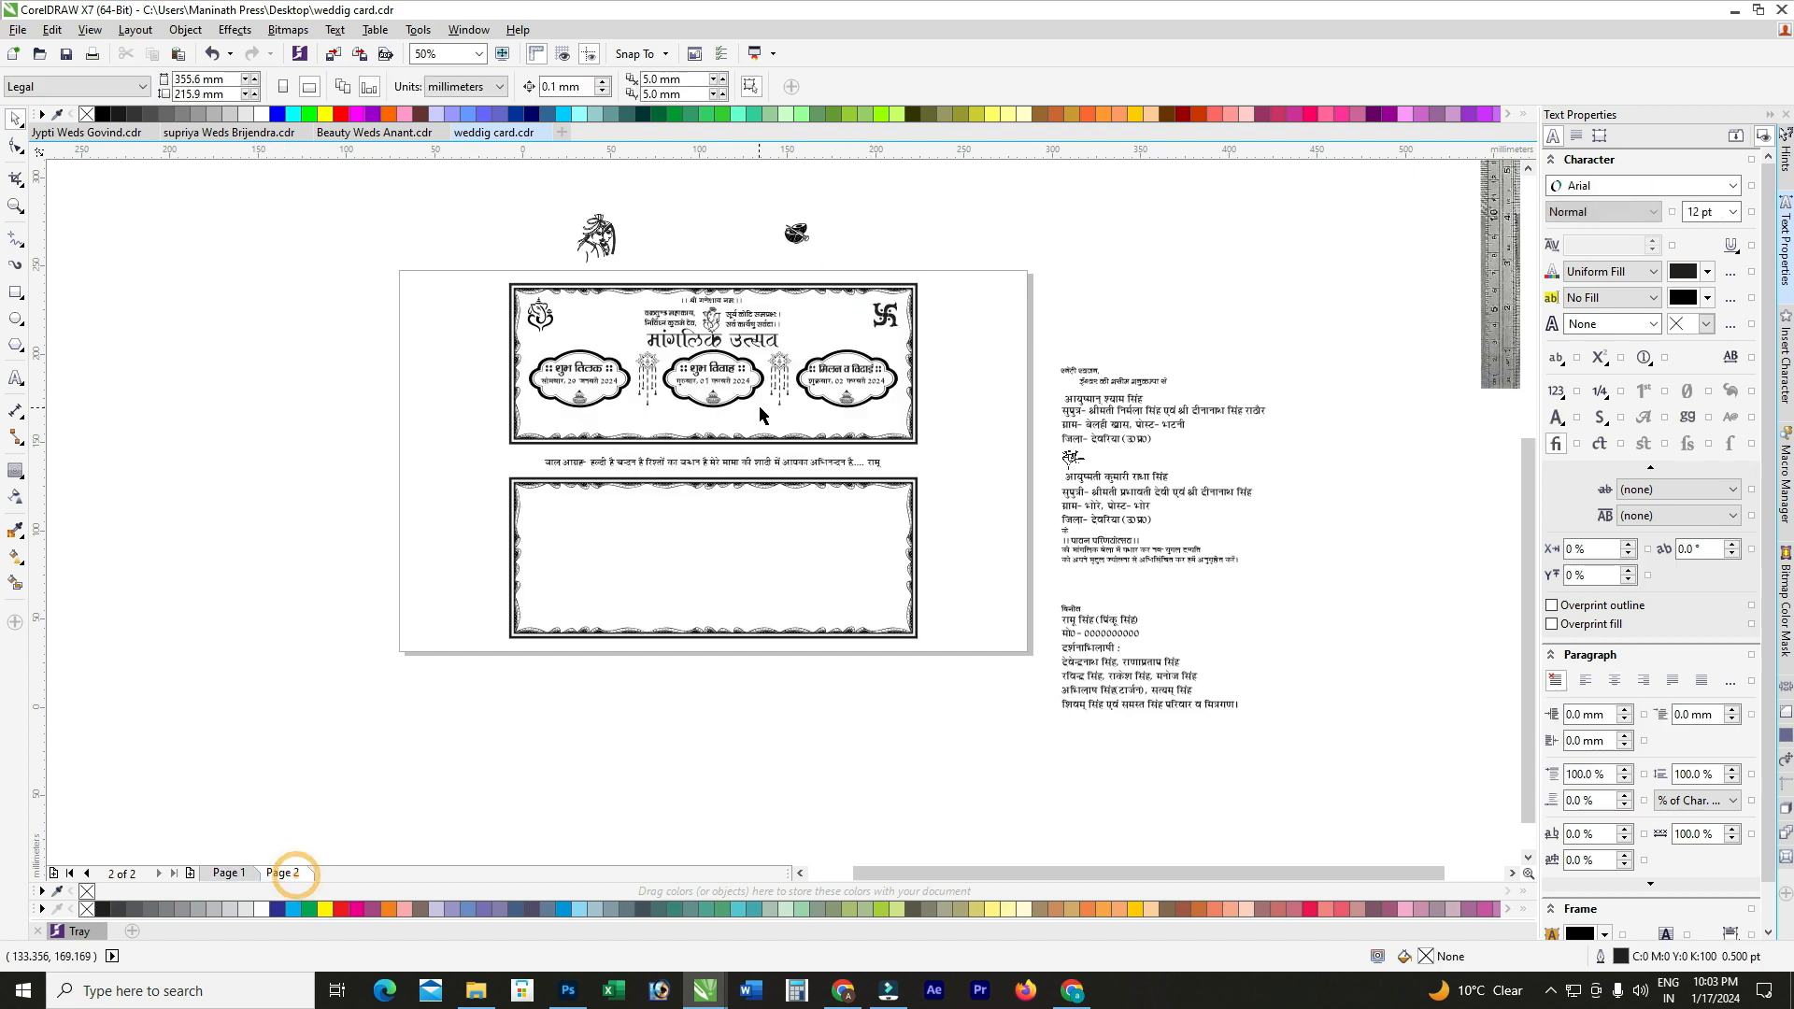
pyautogui.scroll(1, 760, 416)
pyautogui.moveTo(809, 277); pyautogui.dragTo(543, 537)
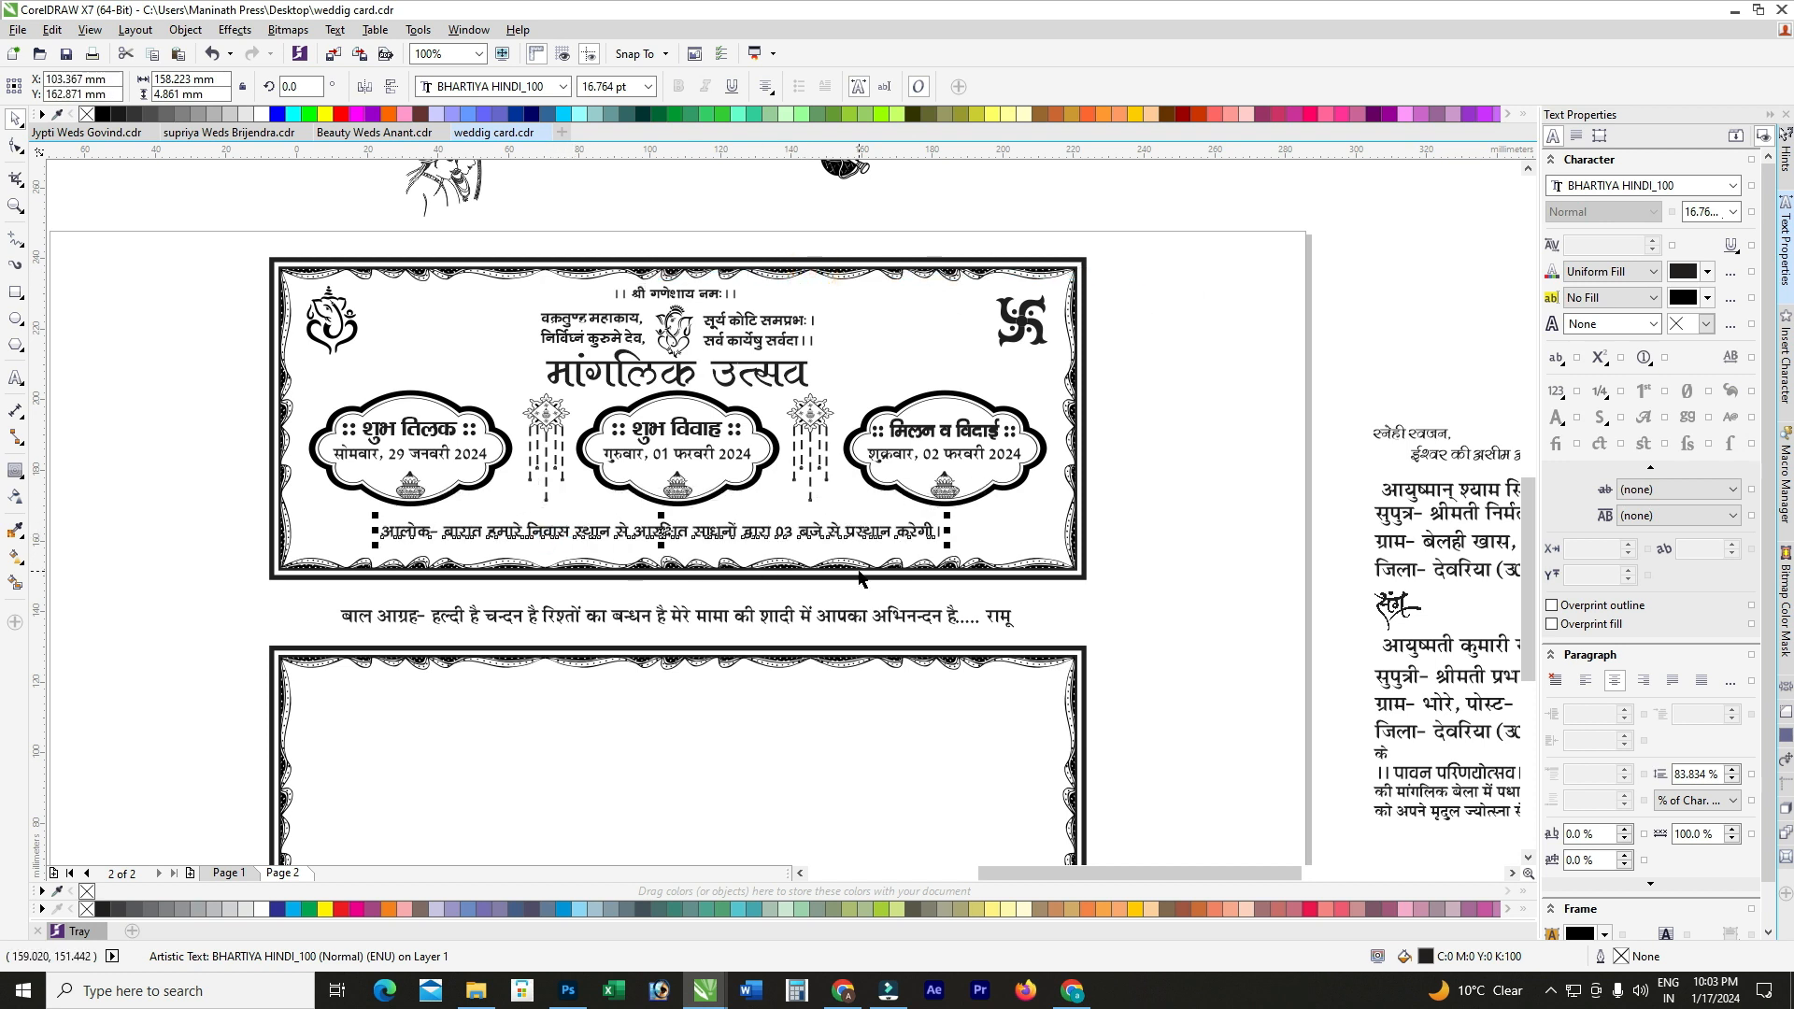
pyautogui.scroll(1, 881, 530)
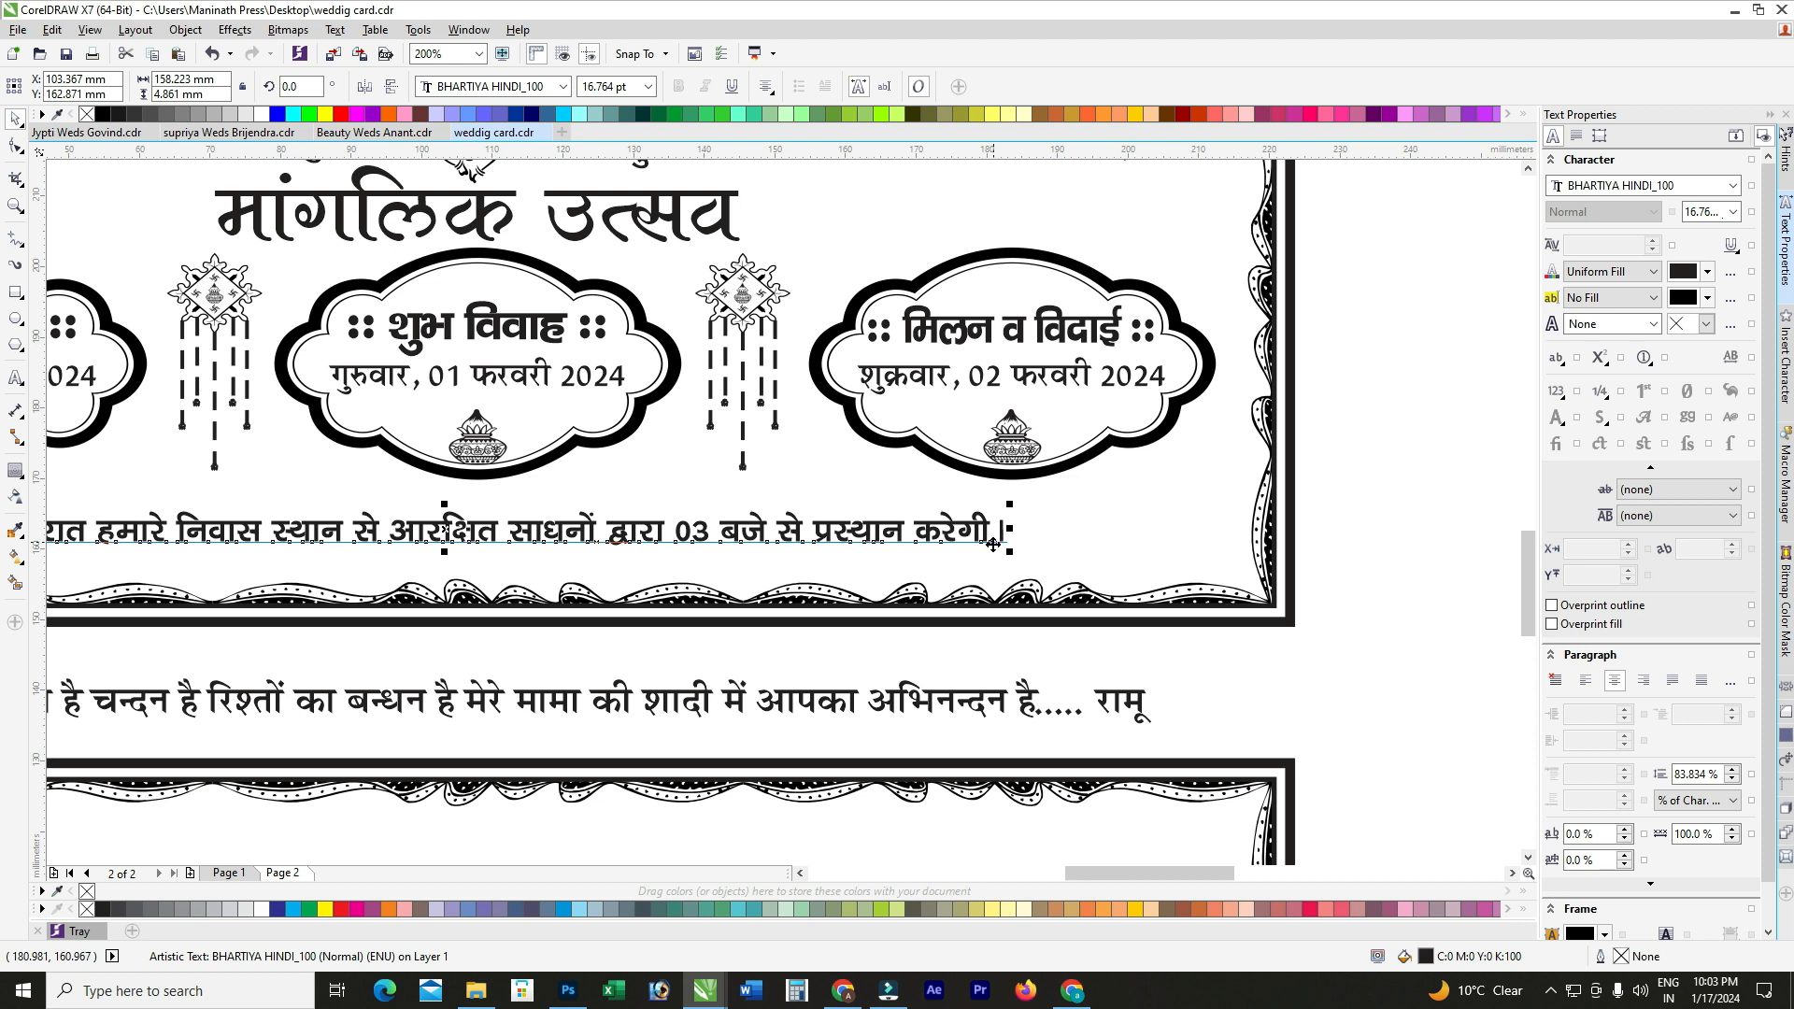
pyautogui.moveTo(925, 529); pyautogui.dragTo(925, 543)
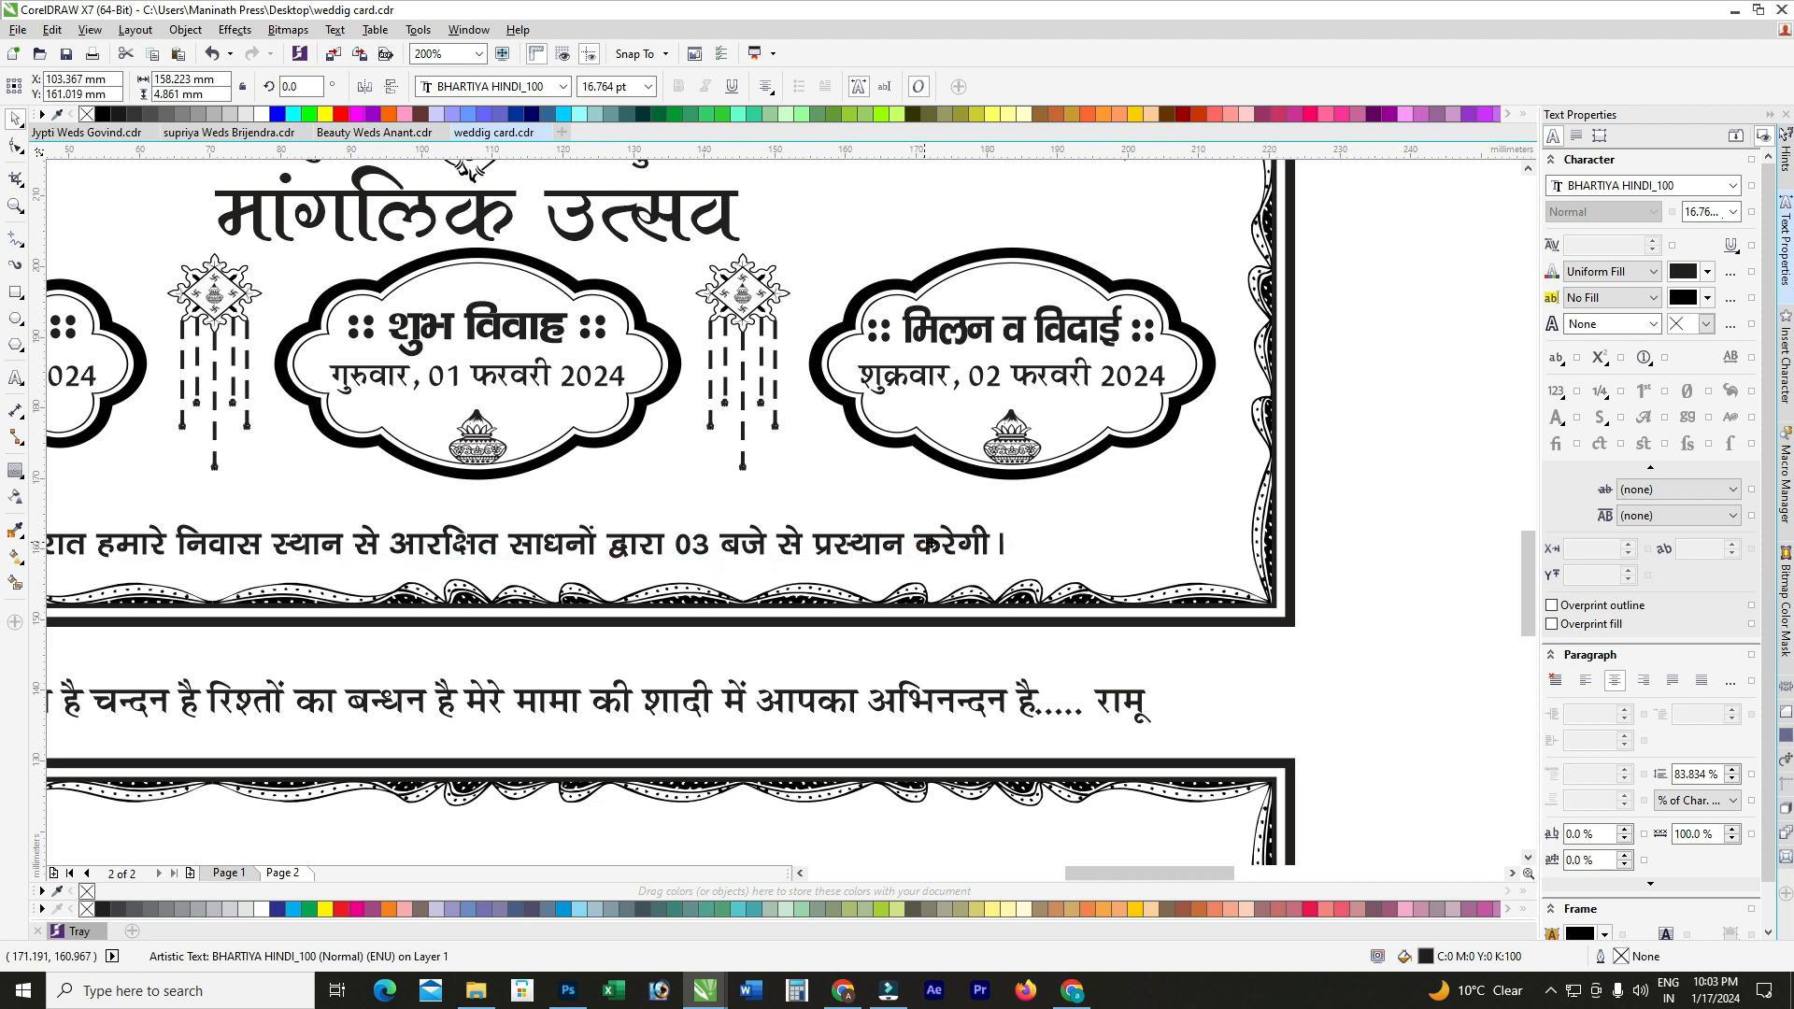
pyautogui.keyDown('shift'); pyautogui.click(1091, 532); pyautogui.keyUp('shift')
pyautogui.scroll(-1, 998, 533)
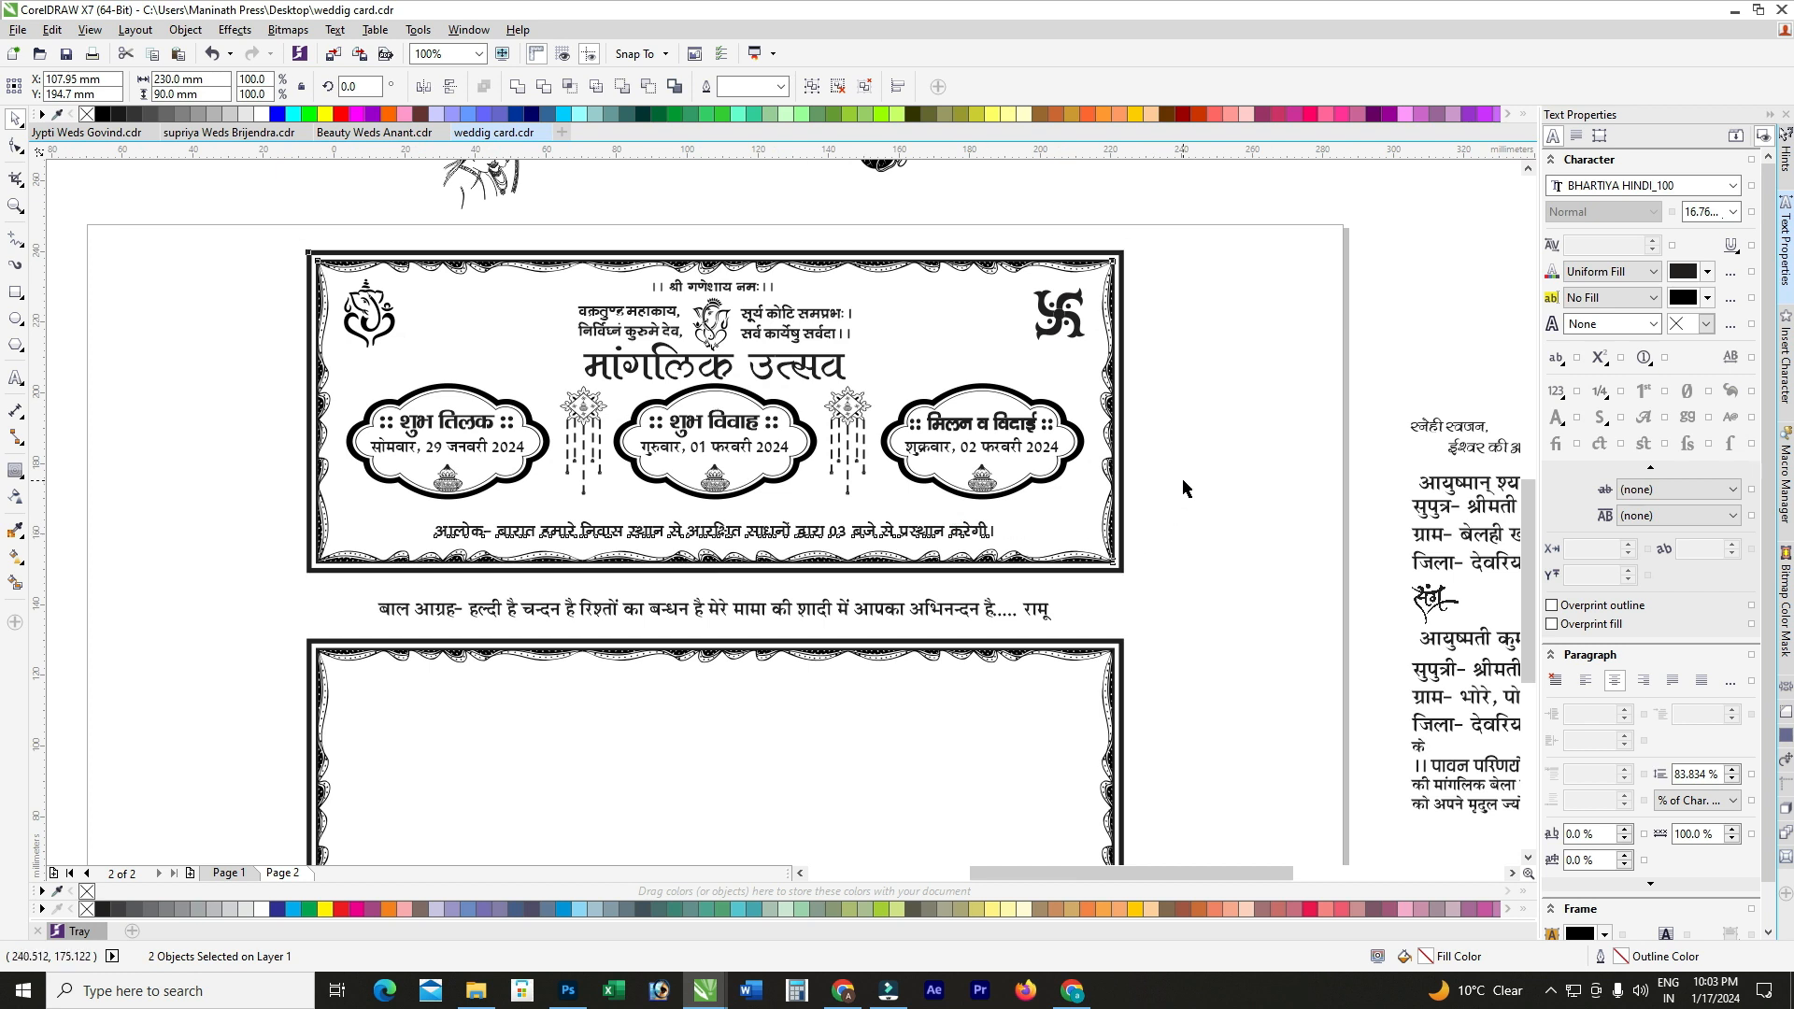
# Step: Move the drum ornament into the top panel's lower-left corner
pyautogui.click(1183, 489)
pyautogui.scroll(-1, 904, 480)
pyautogui.scroll(1, 881, 288)
pyautogui.moveTo(910, 346); pyautogui.dragTo(377, 702)
pyautogui.scroll(1, 1116, 722)
pyautogui.scroll(-1, 1084, 695)
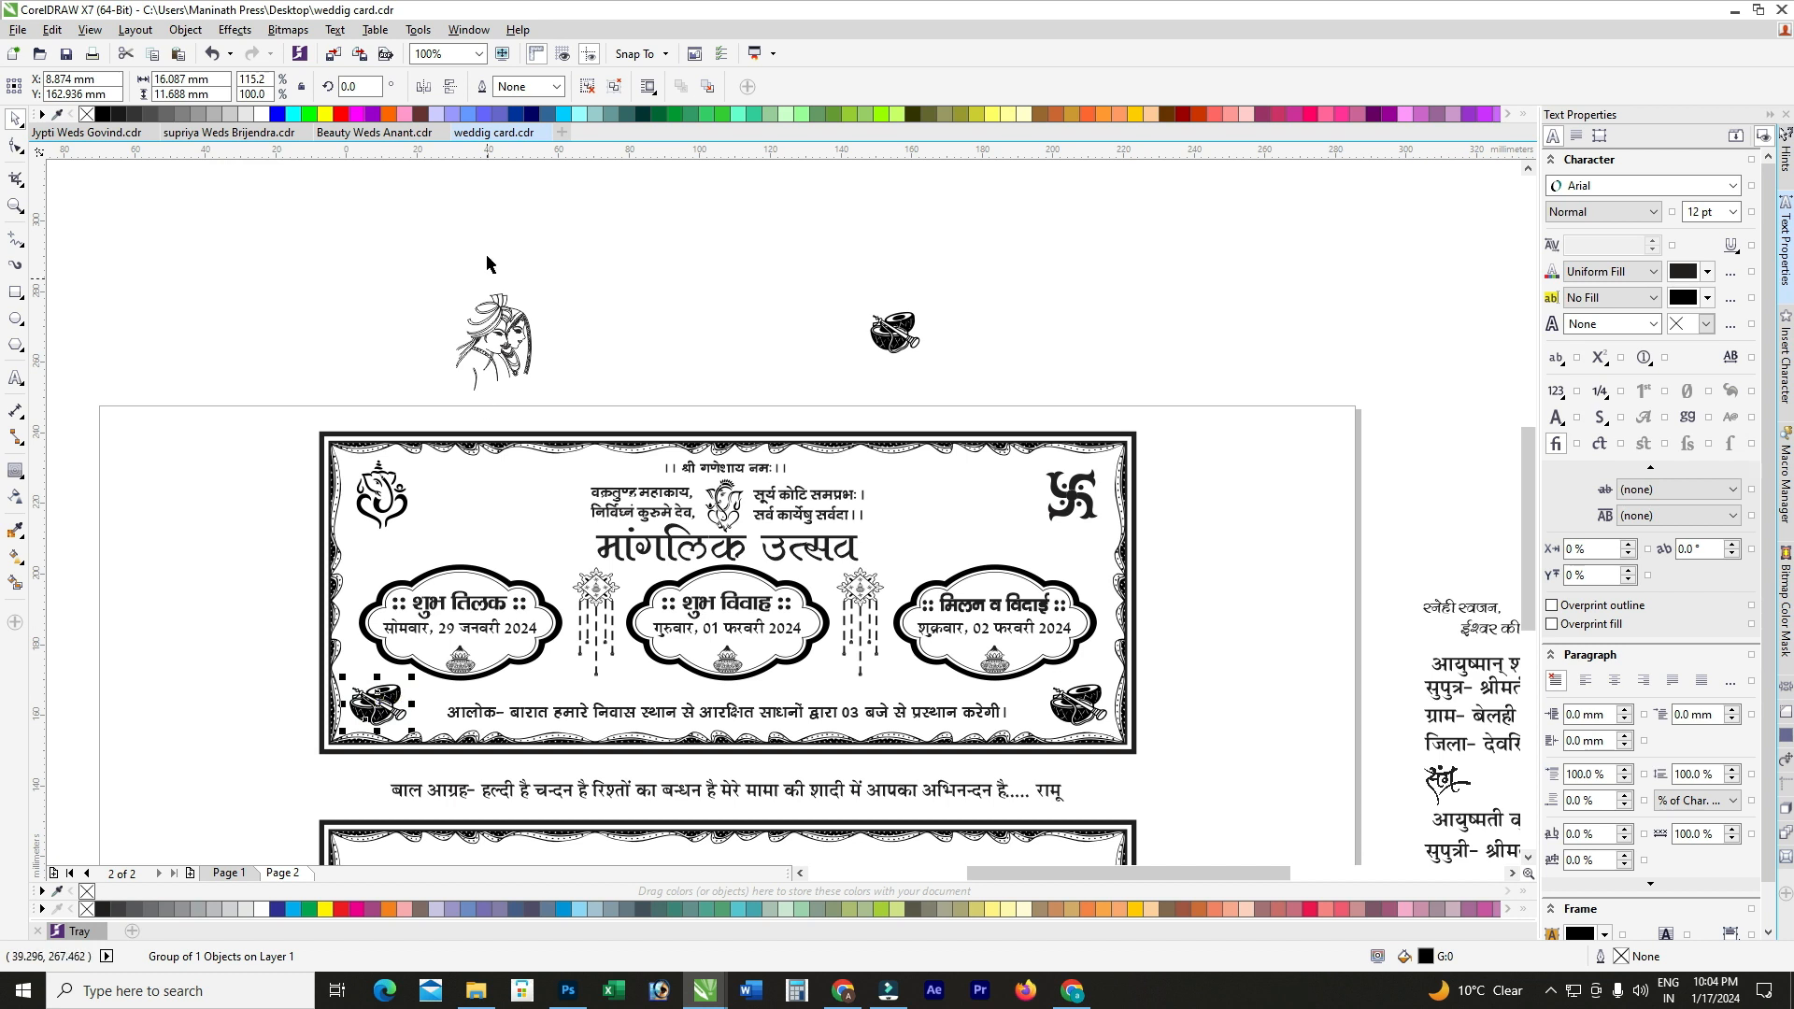
# Step: Set the baraat line in the top panel to 16 pt
pyautogui.click(635, 716)
pyautogui.scroll(1, 635, 726)
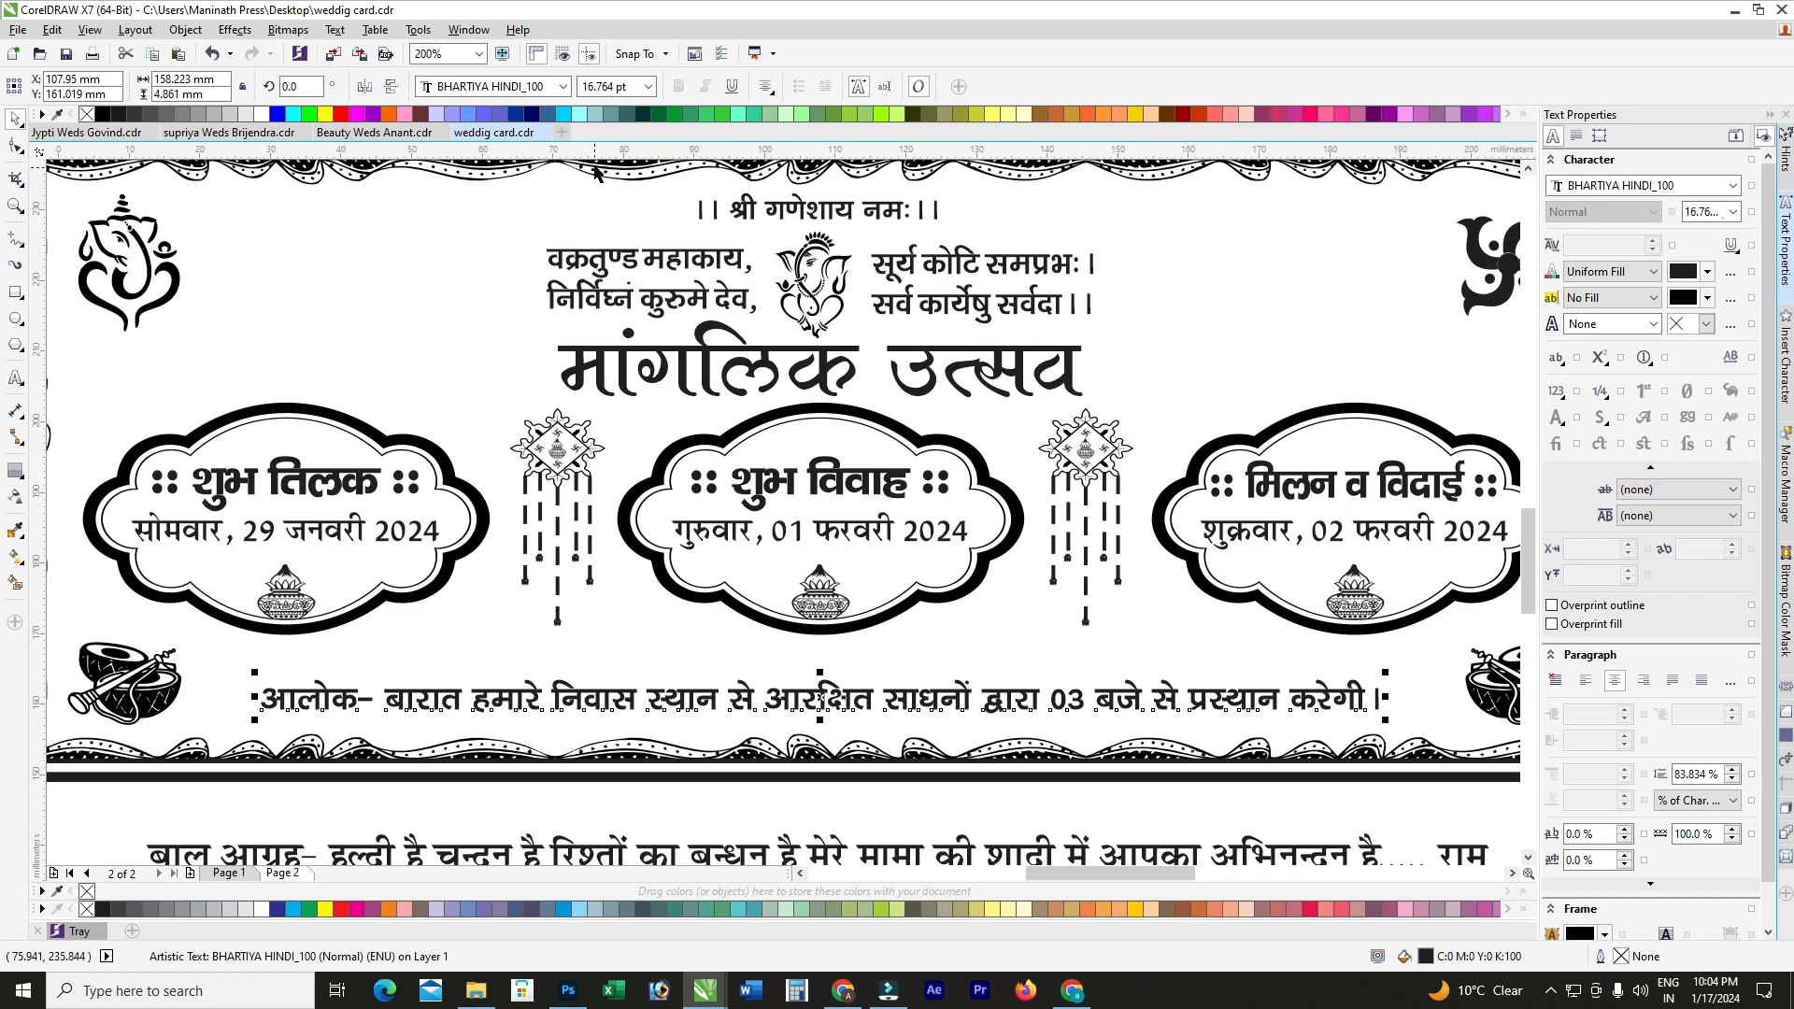
pyautogui.click(637, 88)
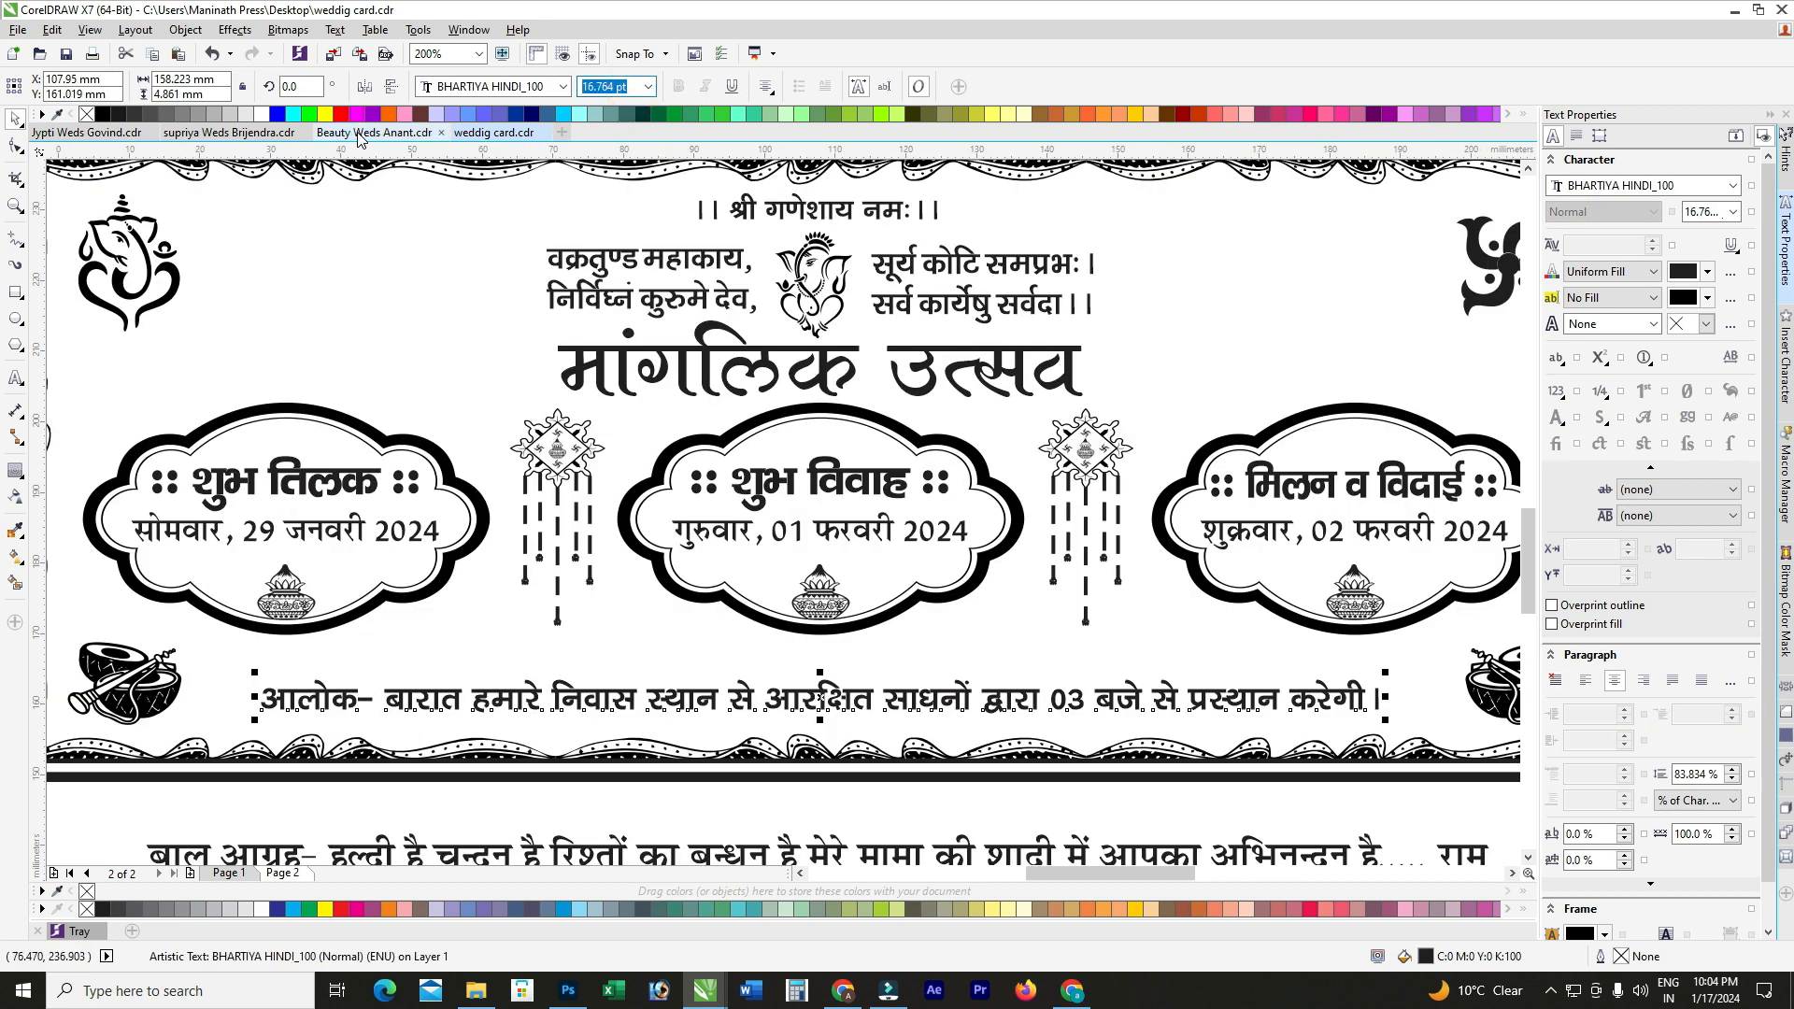
pyautogui.write('1')
pyautogui.press('Return')
pyautogui.scroll(-1, 795, 595)
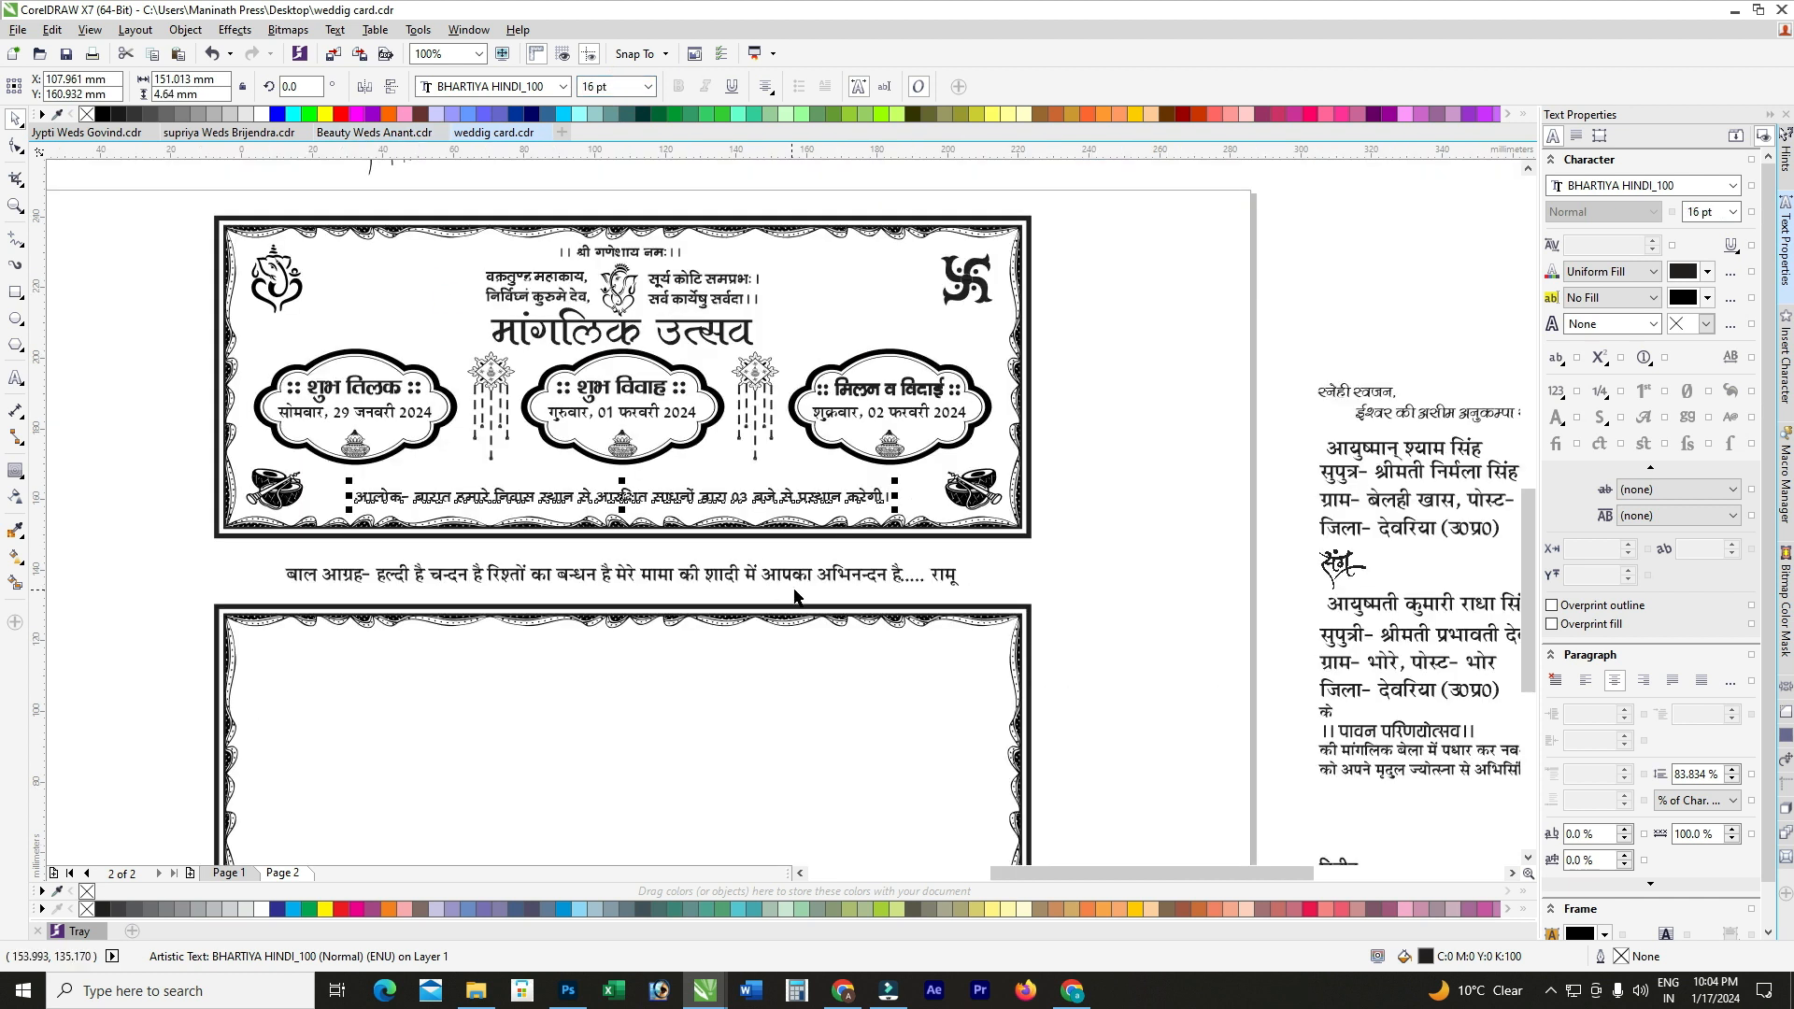
# Step: Select the card border and the two hanging ornaments beside the centre frame
pyautogui.keyDown('shift'); pyautogui.click(795, 483); pyautogui.keyUp('shift')
pyautogui.click(755, 373)
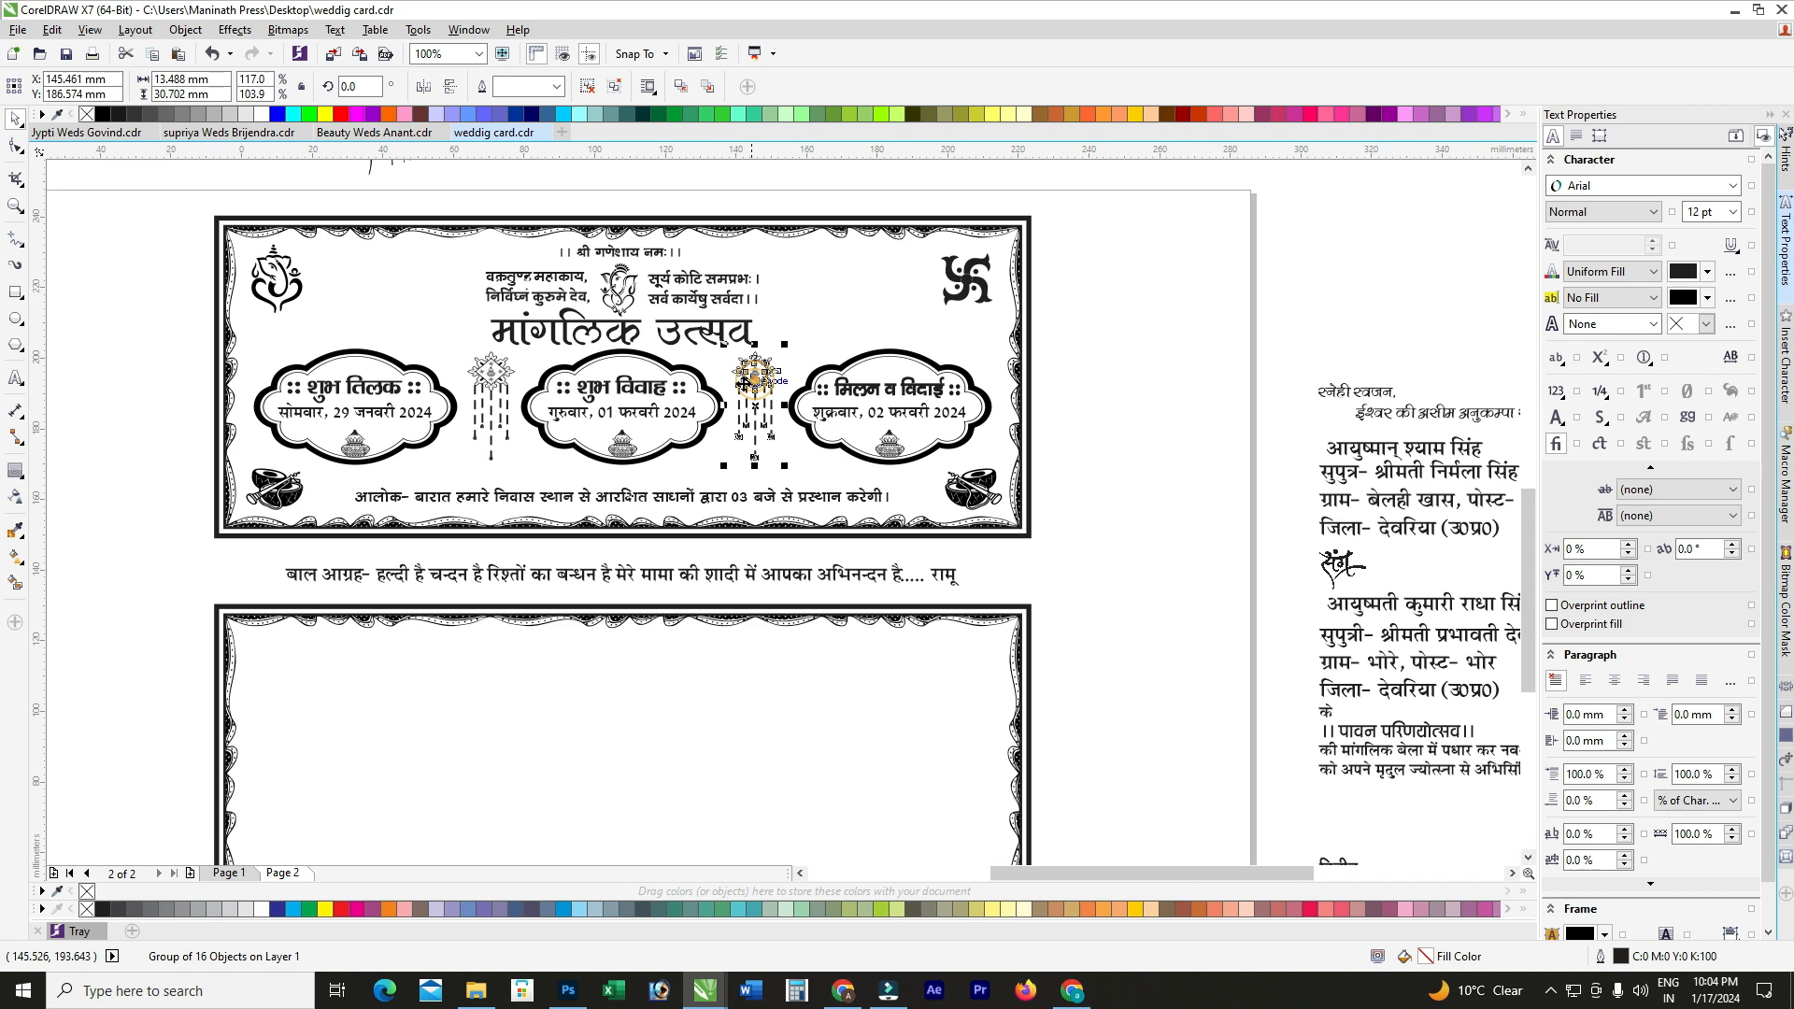
pyautogui.keyDown('shift'); pyautogui.click(493, 383); pyautogui.keyUp('shift')
pyautogui.scroll(1, 493, 383)
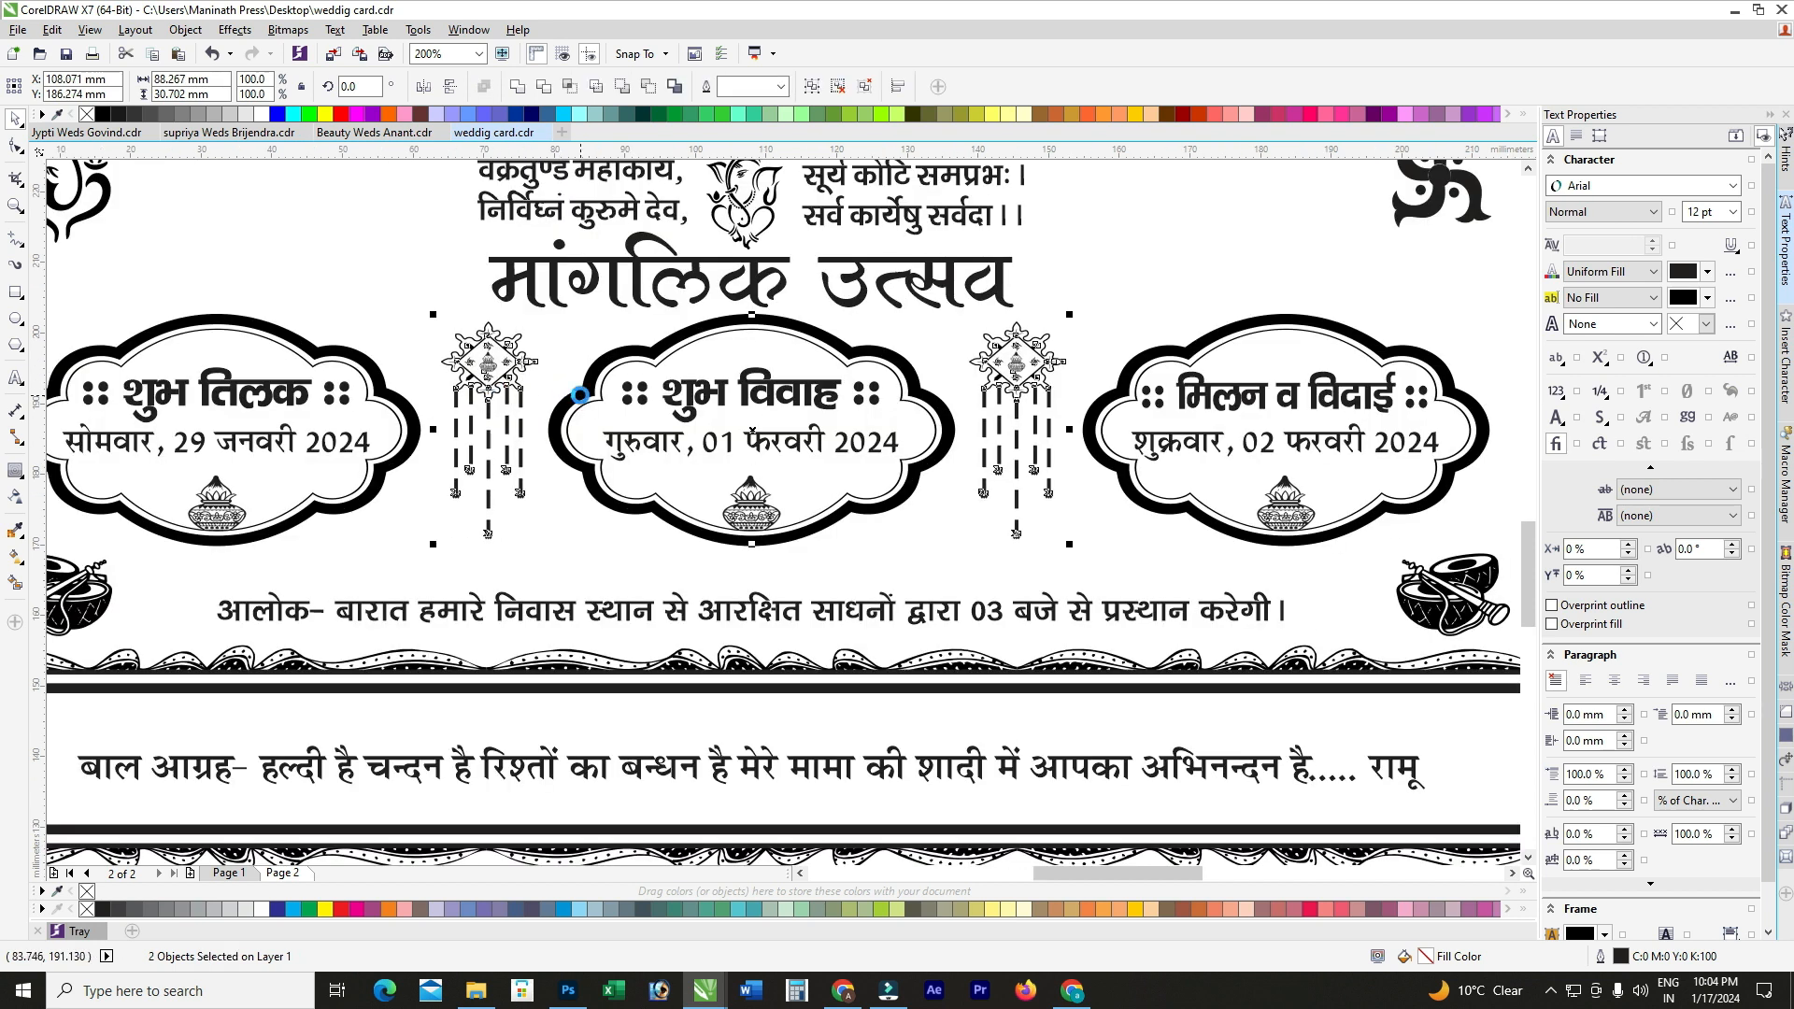
pyautogui.scroll(-1, 582, 396)
pyautogui.scroll(1, 374, 418)
pyautogui.doubleClick(374, 419)
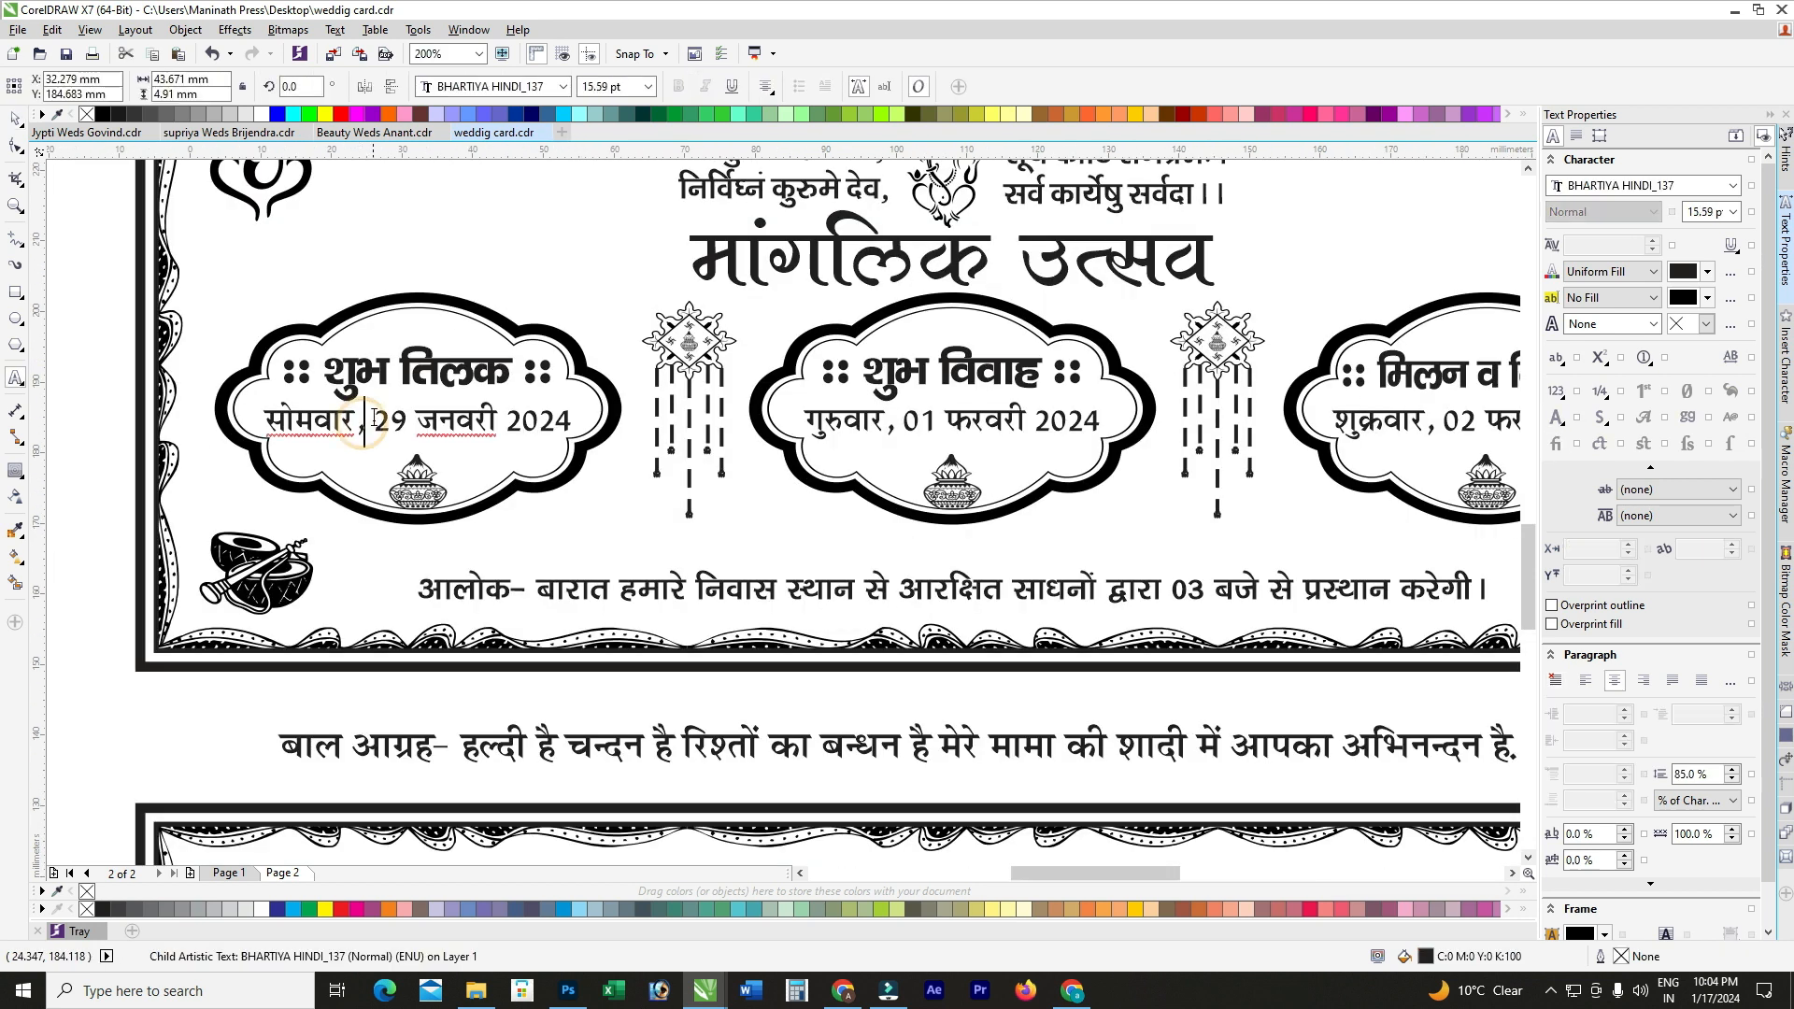
pyautogui.click(920, 421)
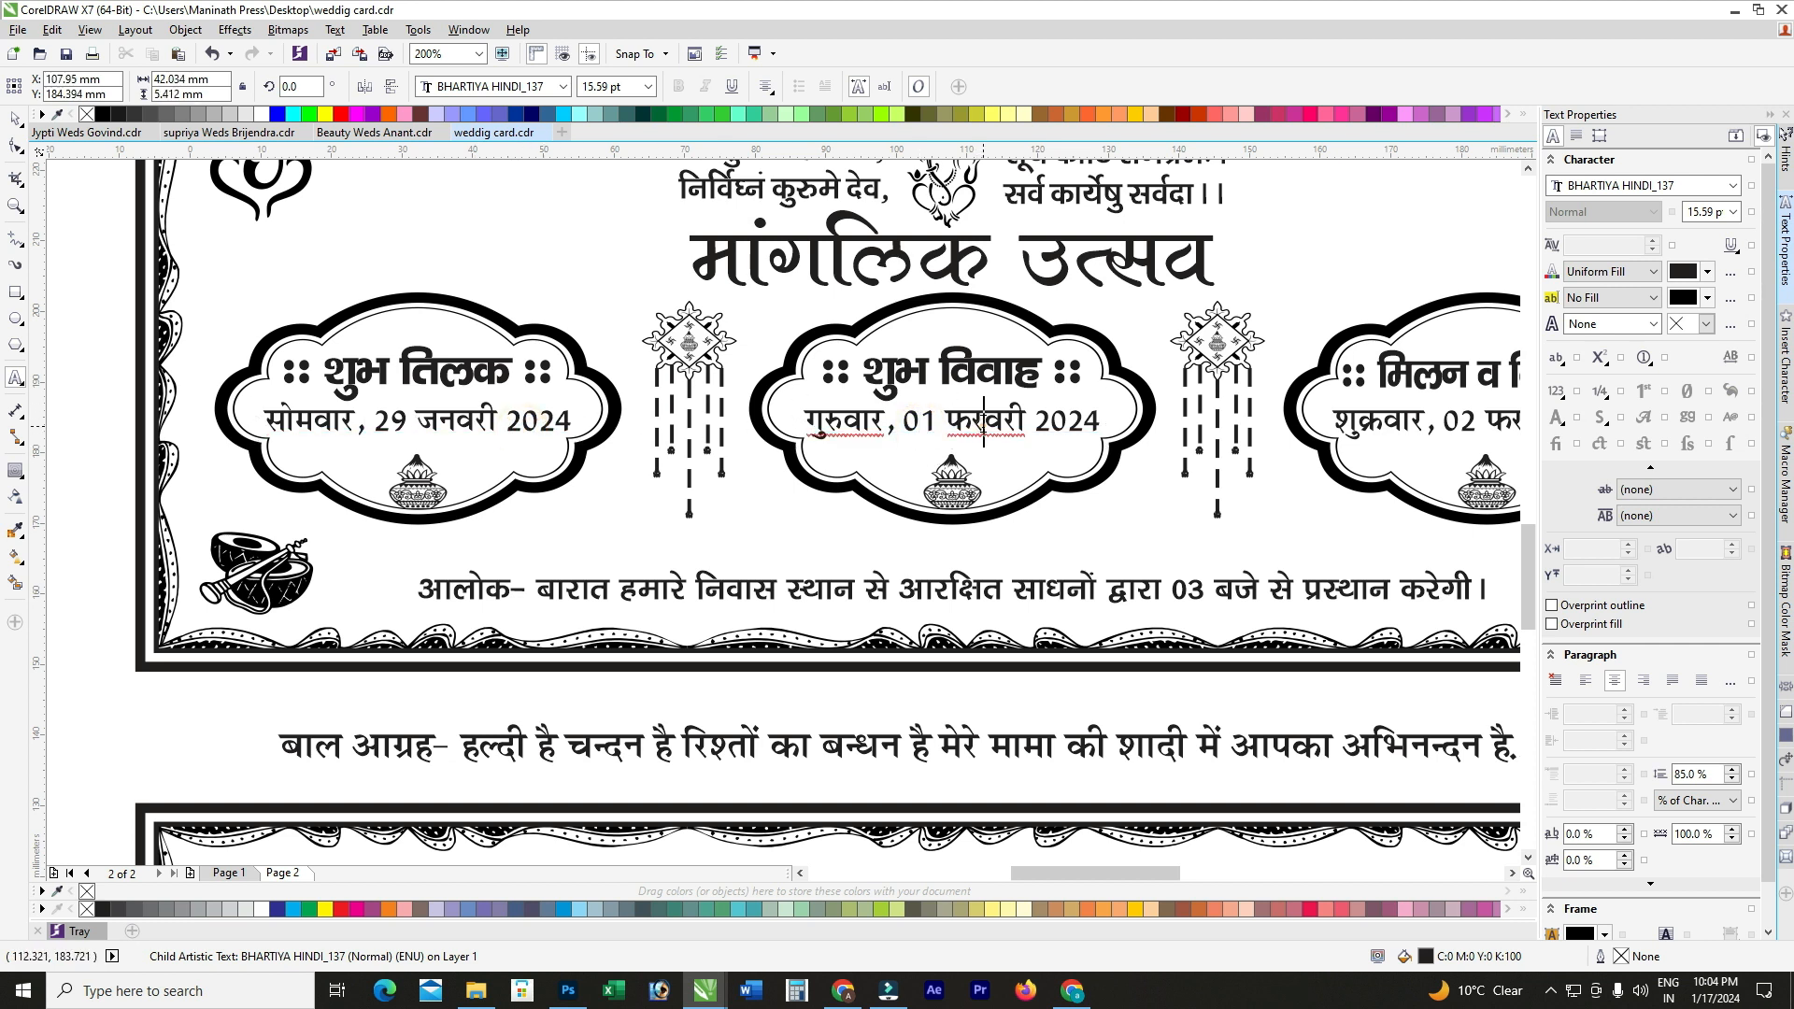
pyautogui.click(1364, 428)
pyautogui.click(990, 372)
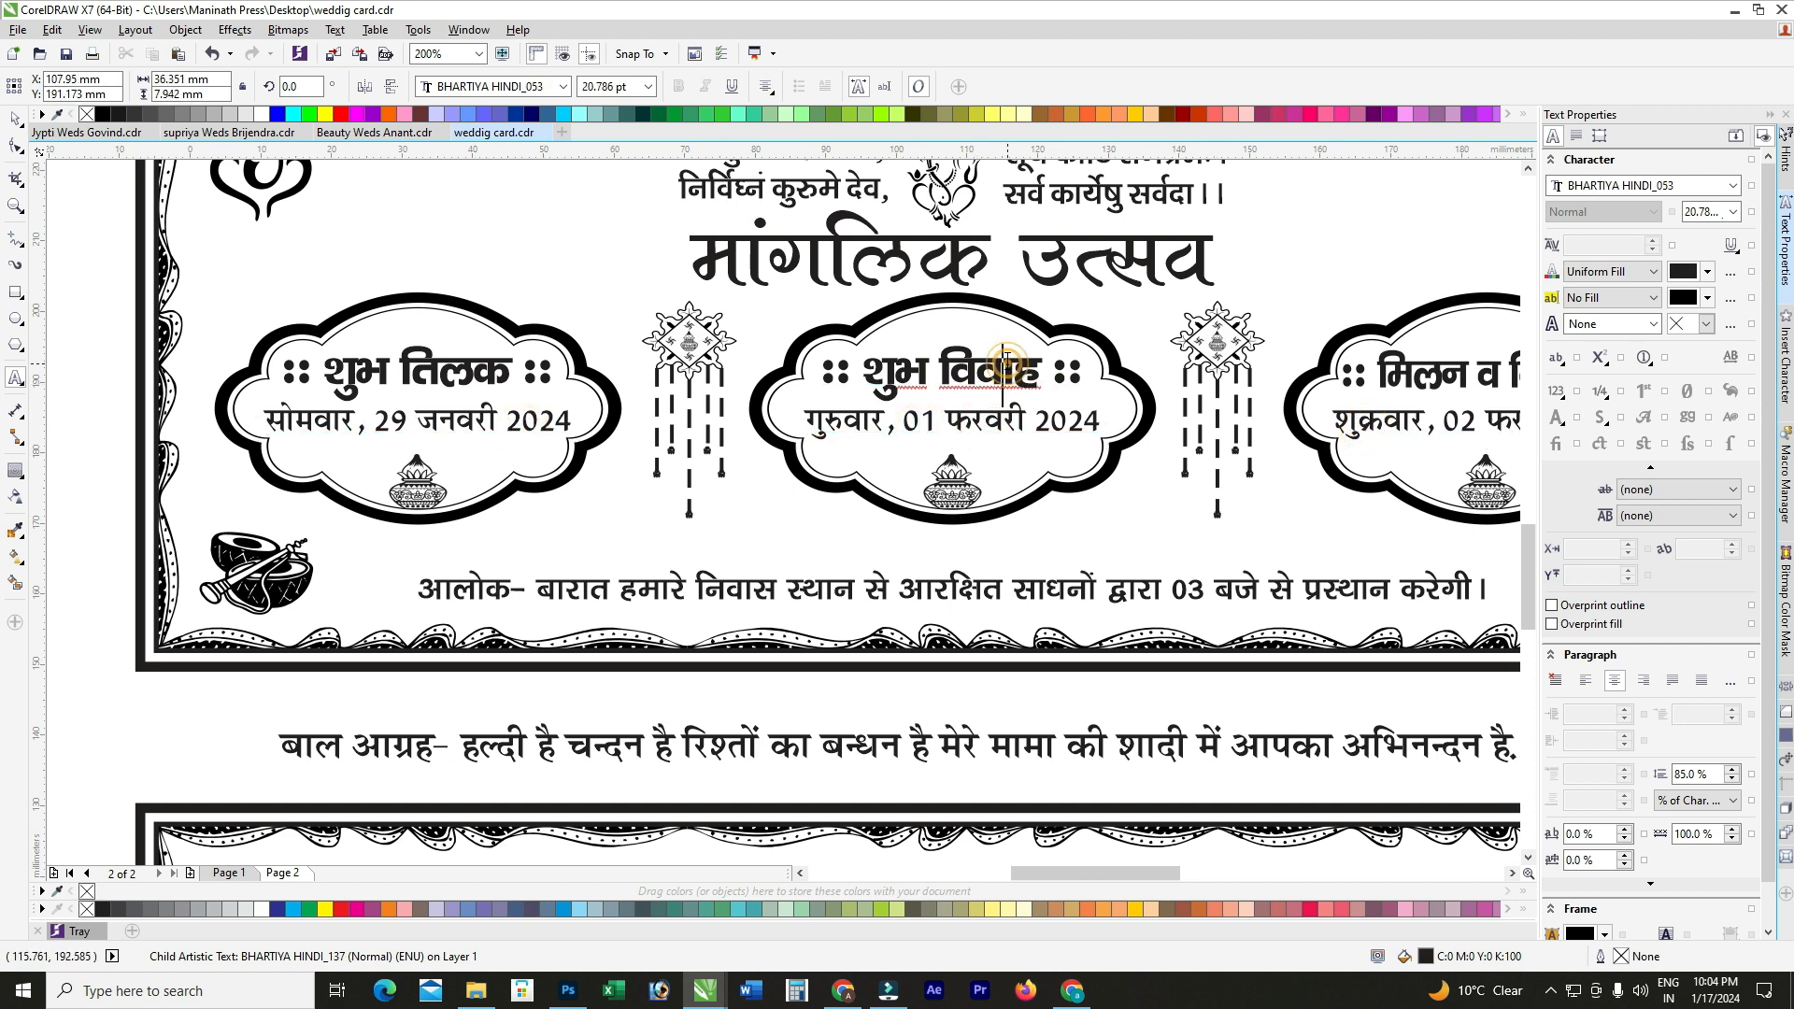
pyautogui.click(453, 366)
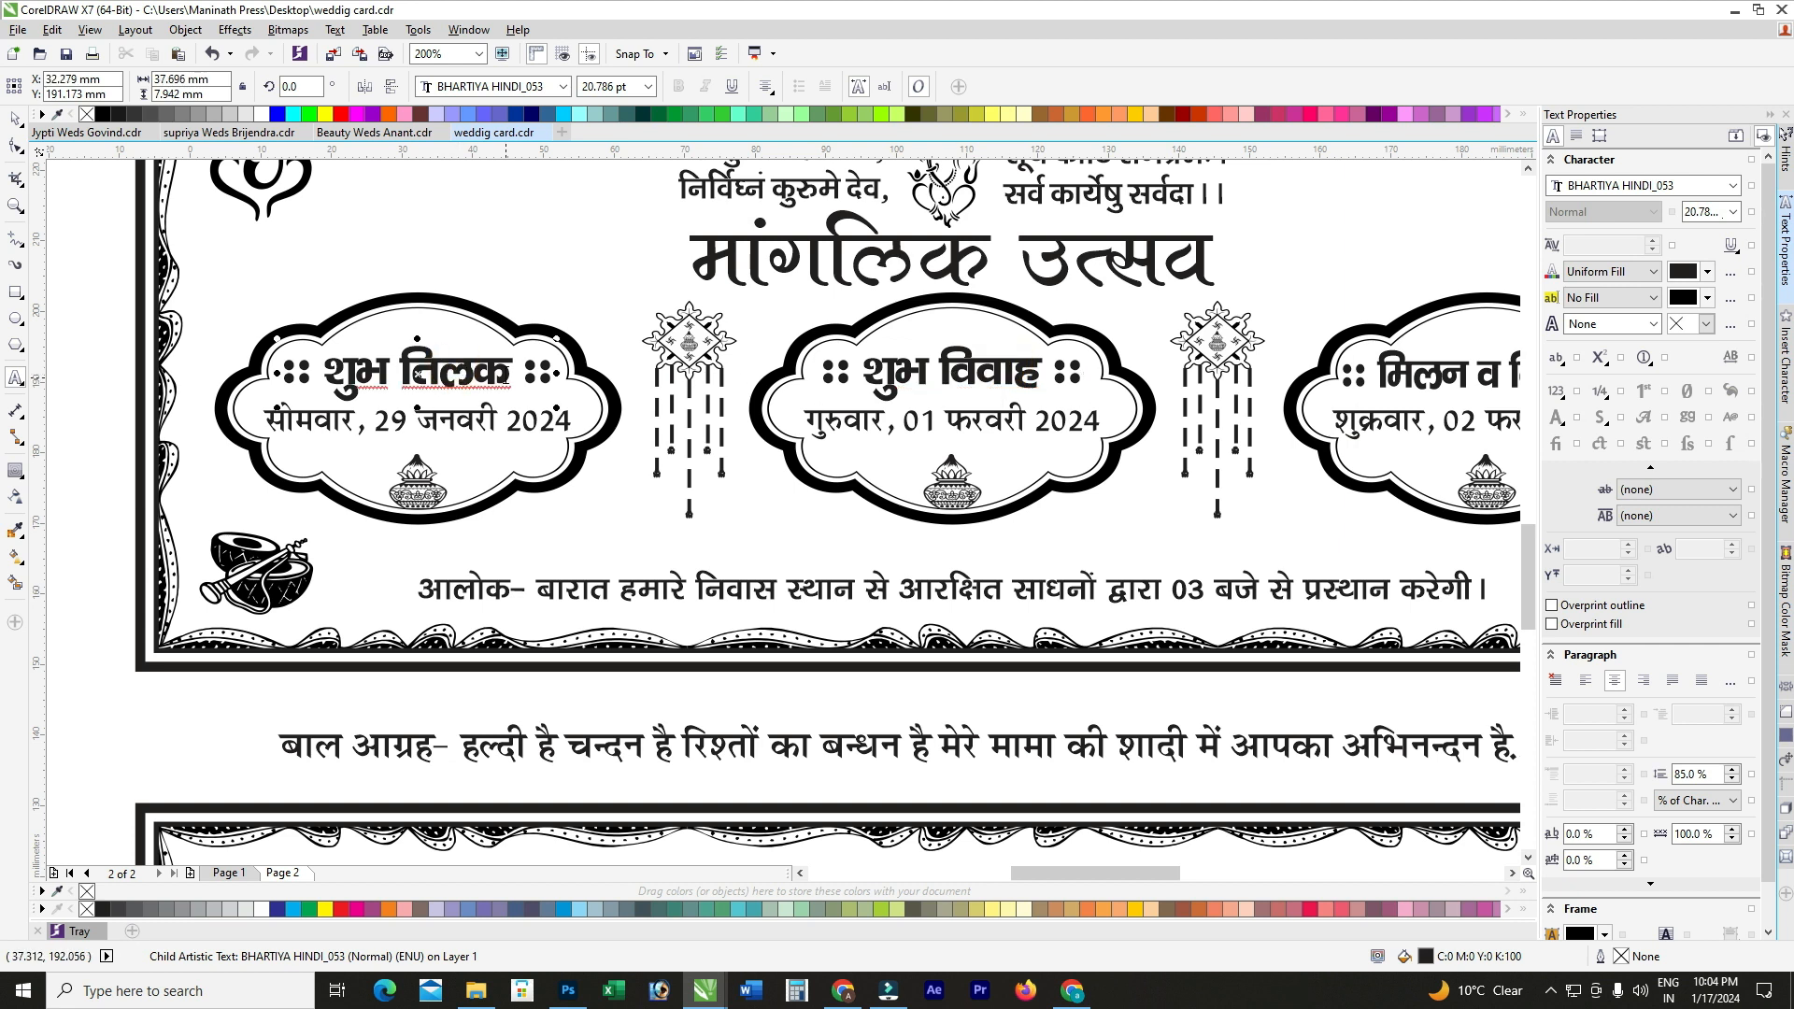
pyautogui.scroll(-2, 417, 373)
pyautogui.click(1018, 372)
pyautogui.scroll(2, 972, 376)
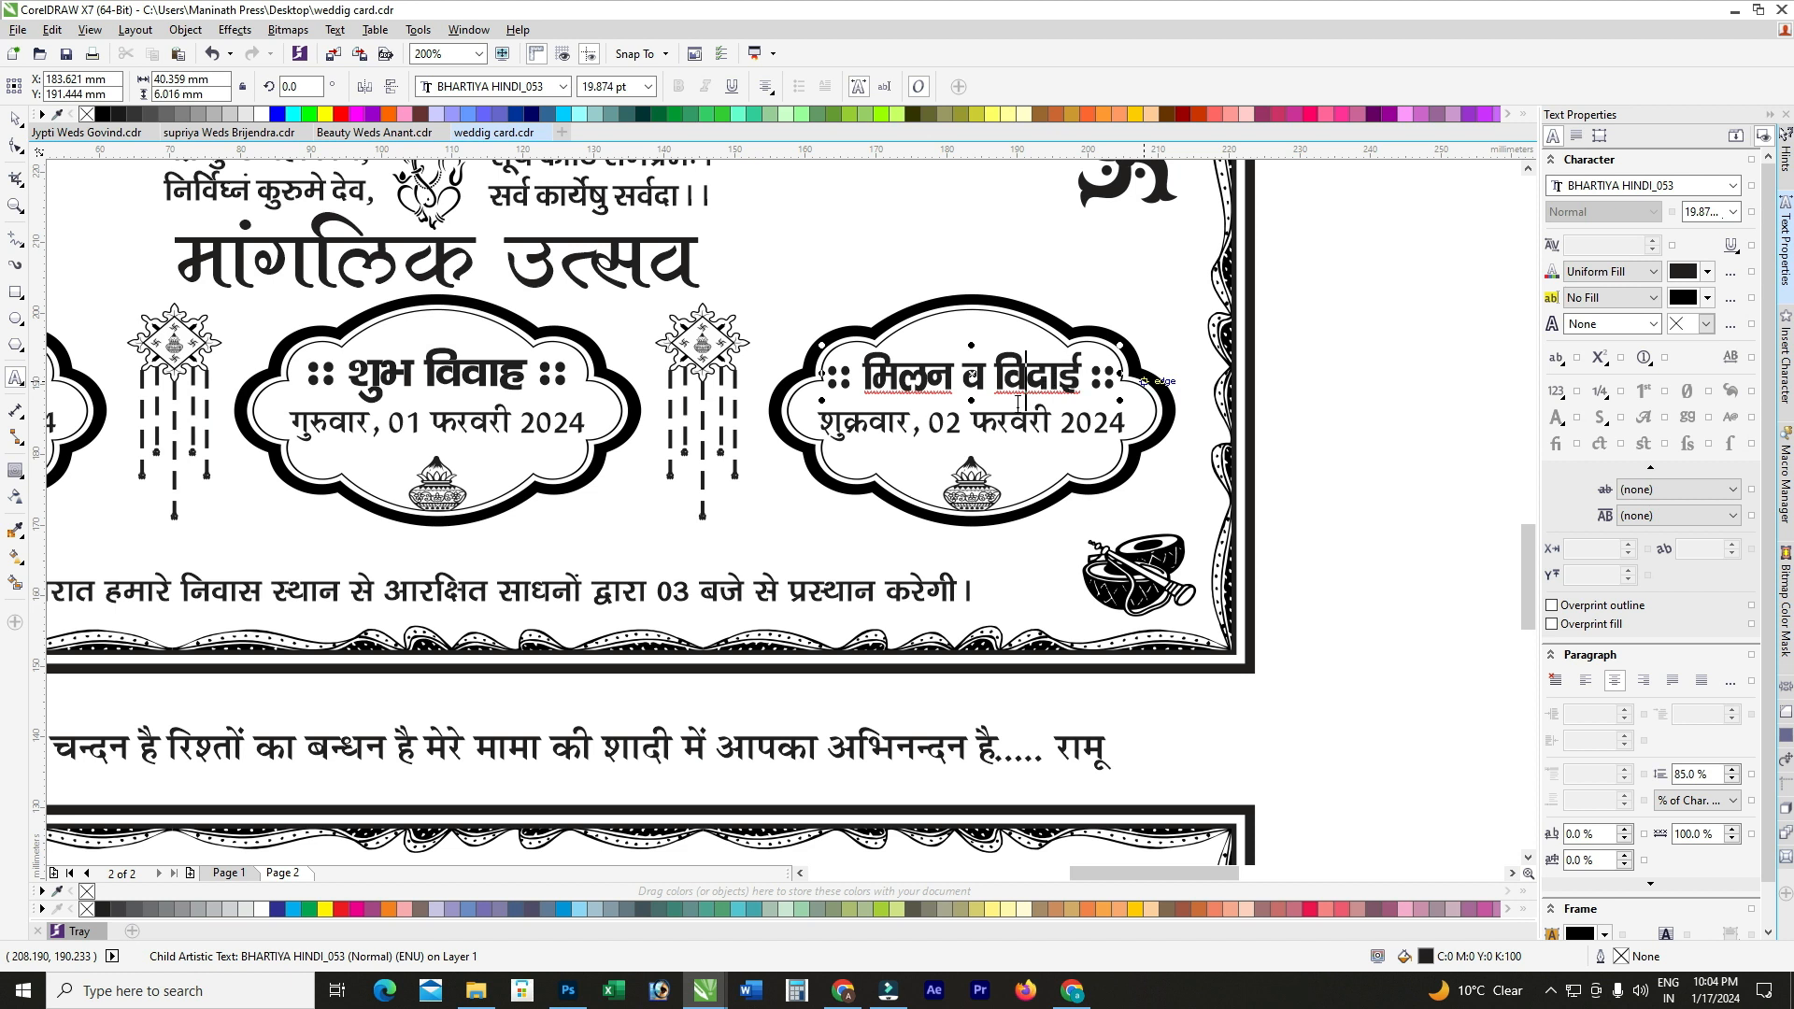
pyautogui.scroll(-2, 1018, 402)
pyautogui.scroll(2, 1018, 402)
pyautogui.scroll(-2, 1009, 398)
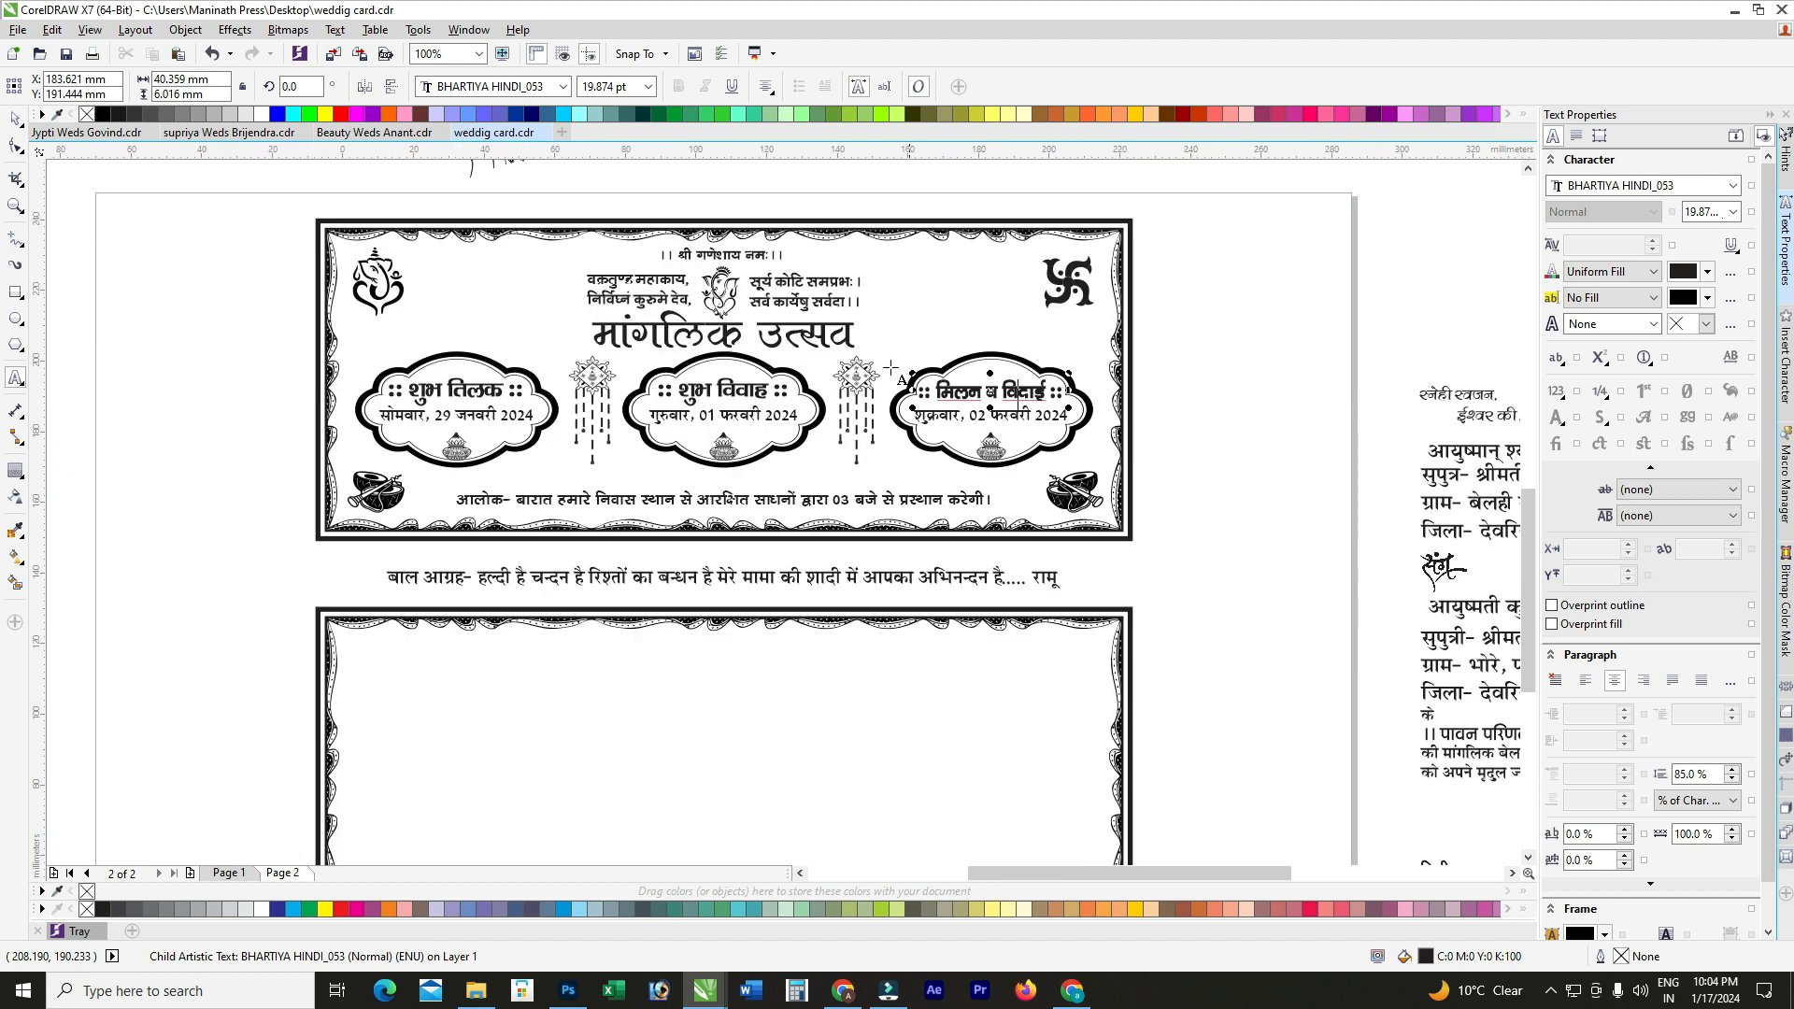
pyautogui.click(14, 149)
pyautogui.click(65, 176)
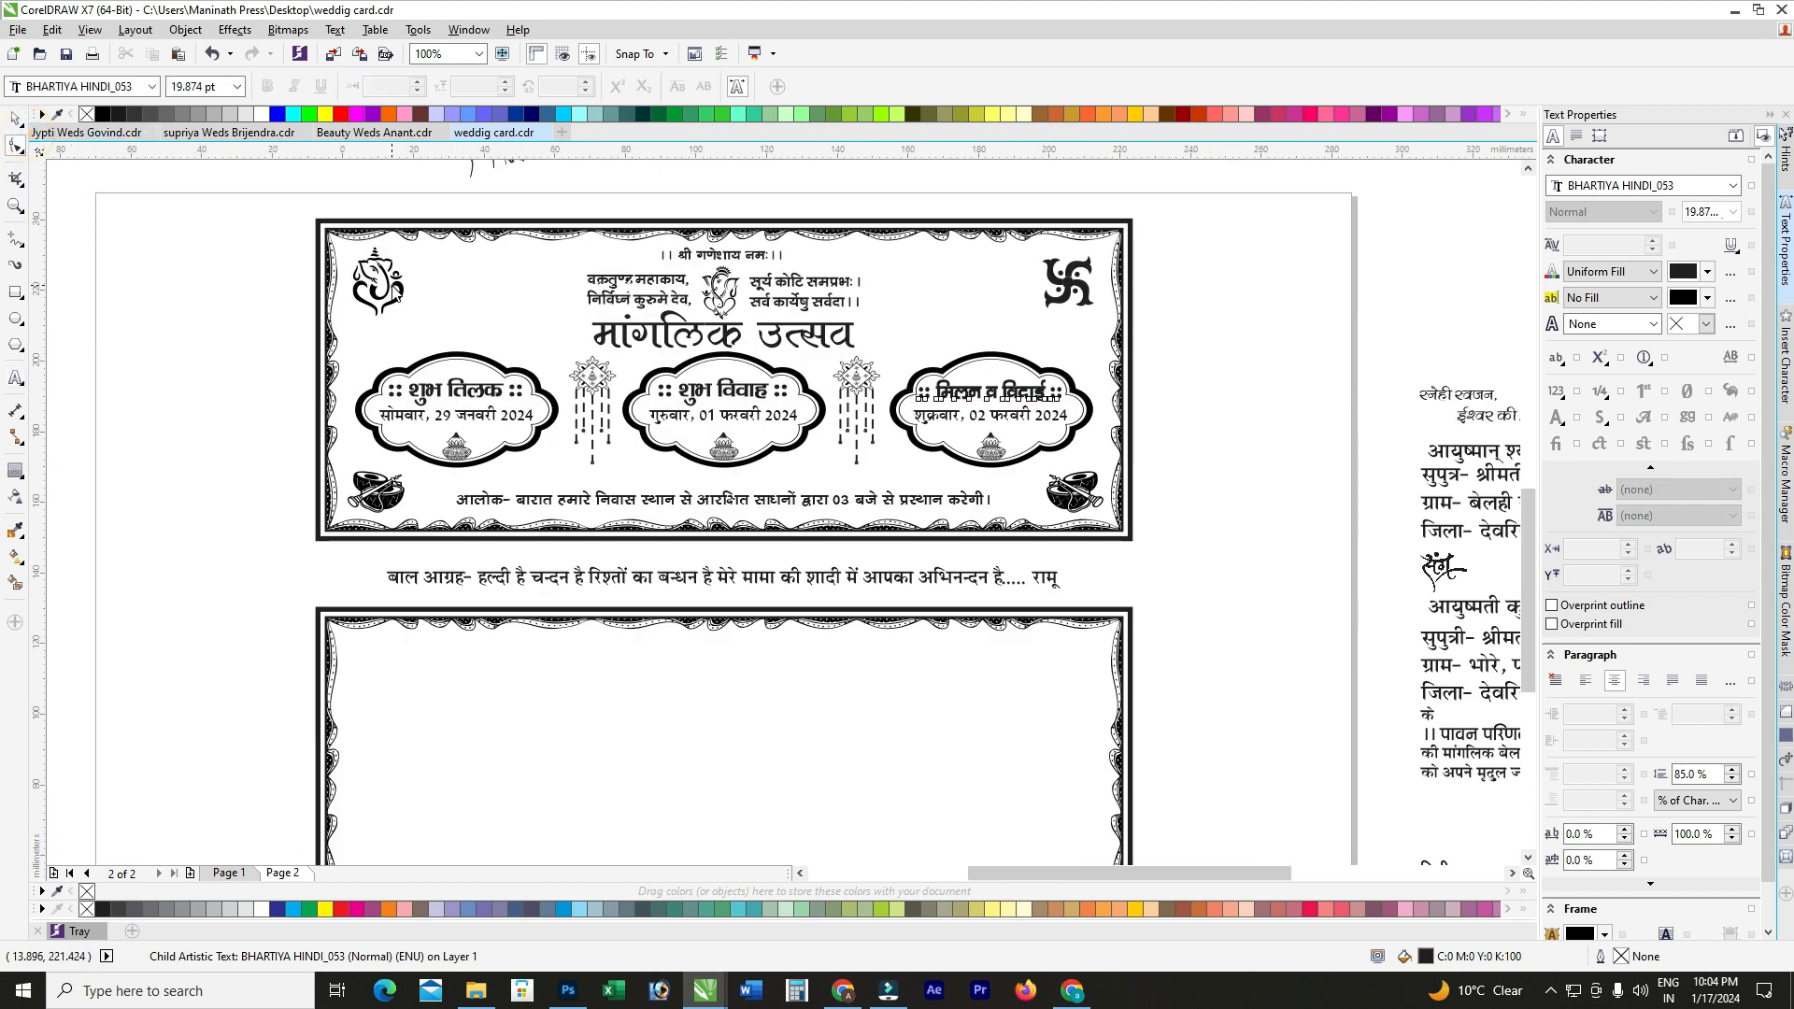
pyautogui.click(14, 120)
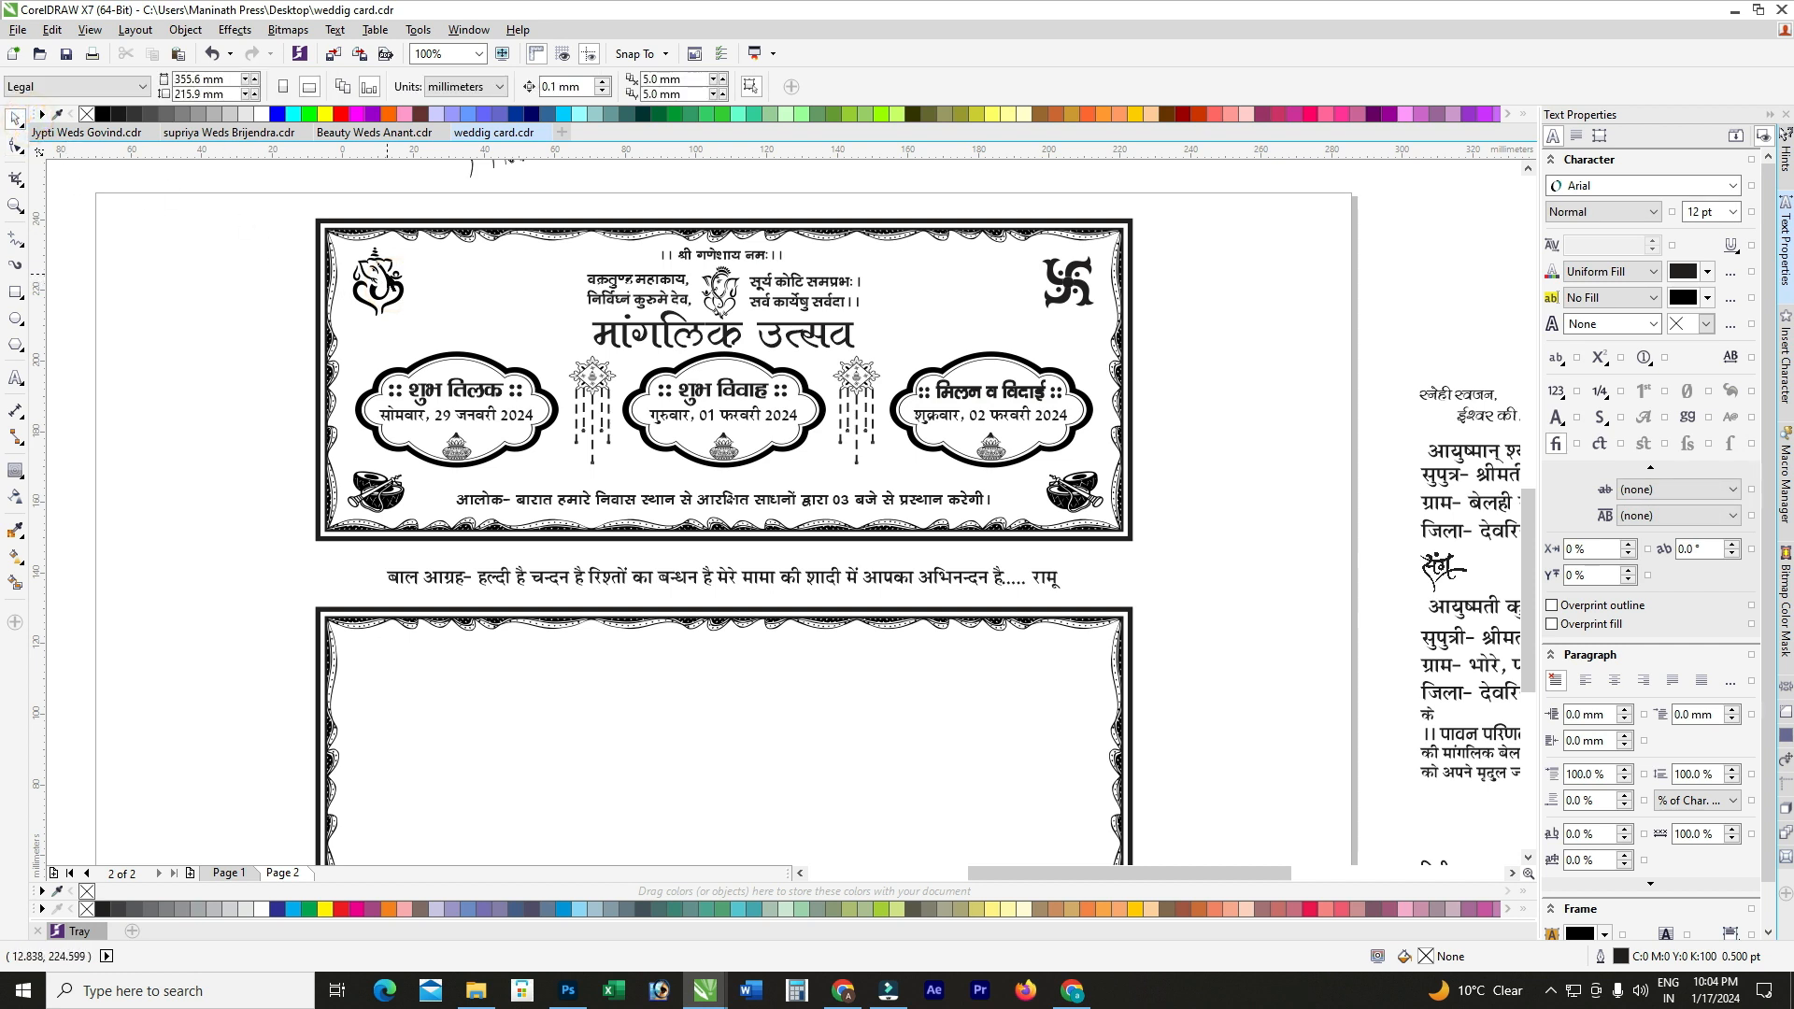
# Step: Enlarge the top-left Ganesh emblem and the top-right swastika slightly
pyautogui.click(392, 282)
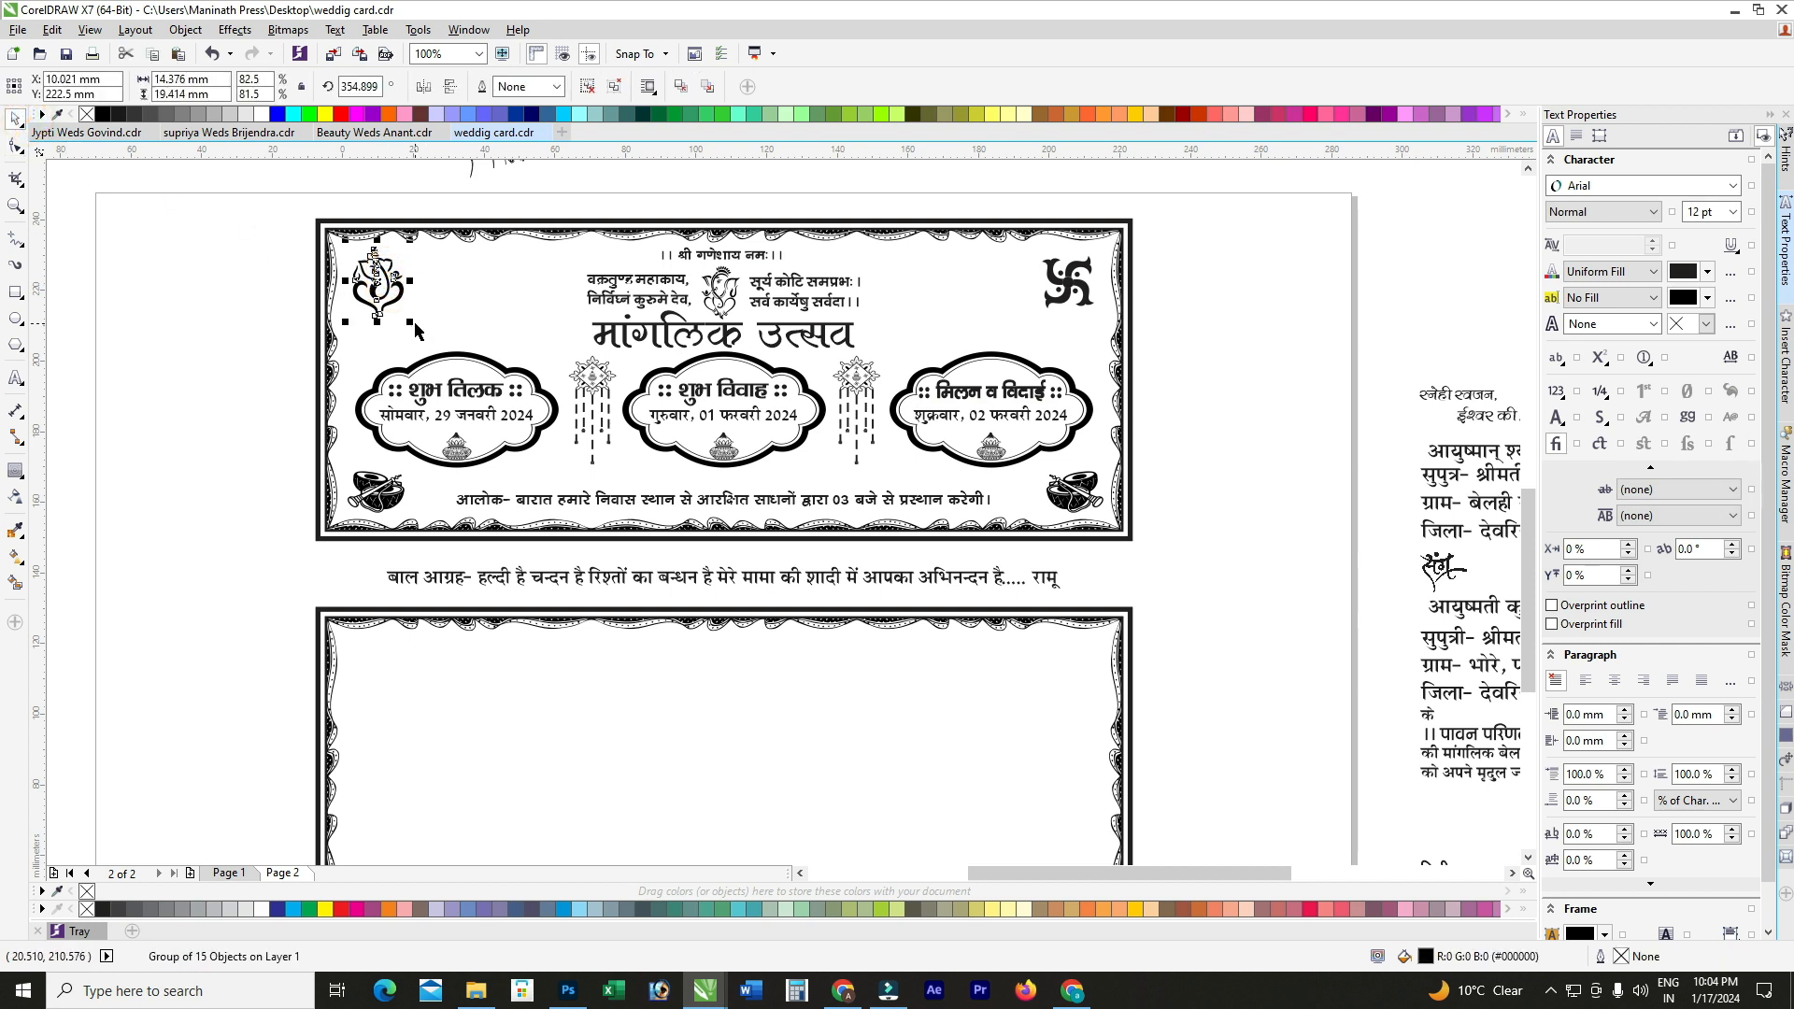
pyautogui.moveTo(414, 325); pyautogui.dragTo(416, 331)
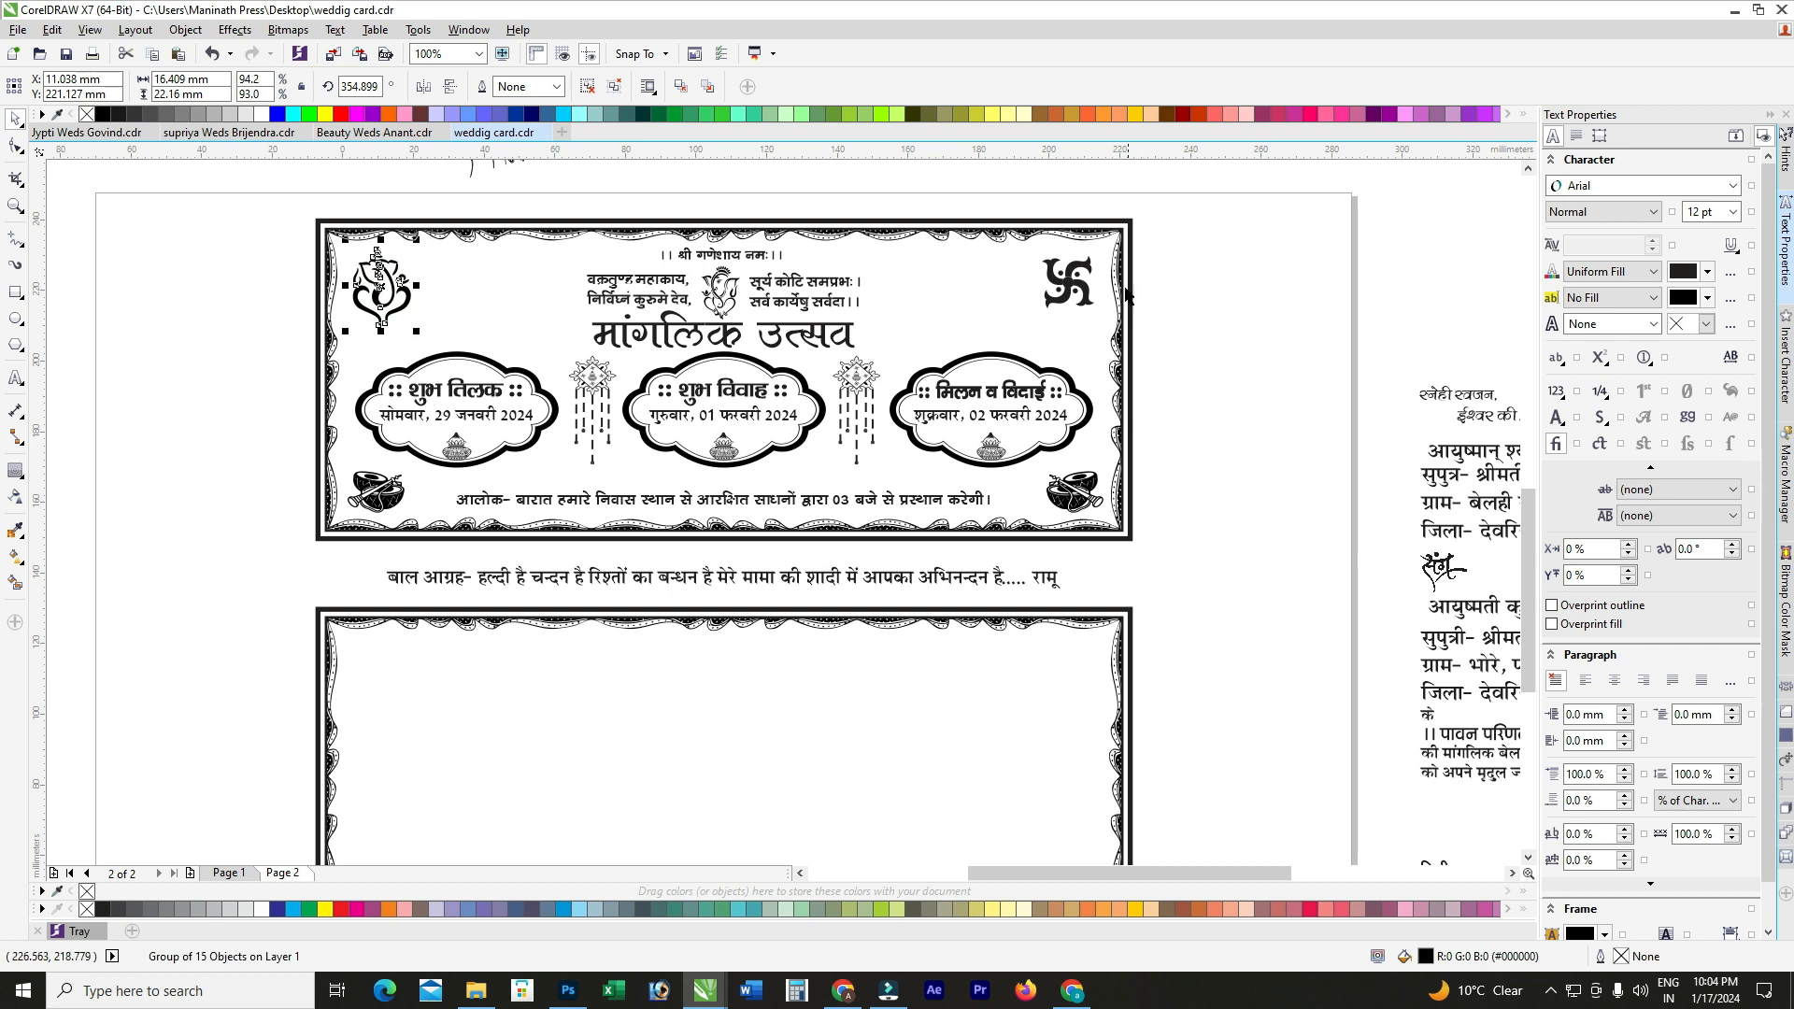
pyautogui.click(1084, 286)
pyautogui.moveTo(1033, 312); pyautogui.dragTo(1026, 319)
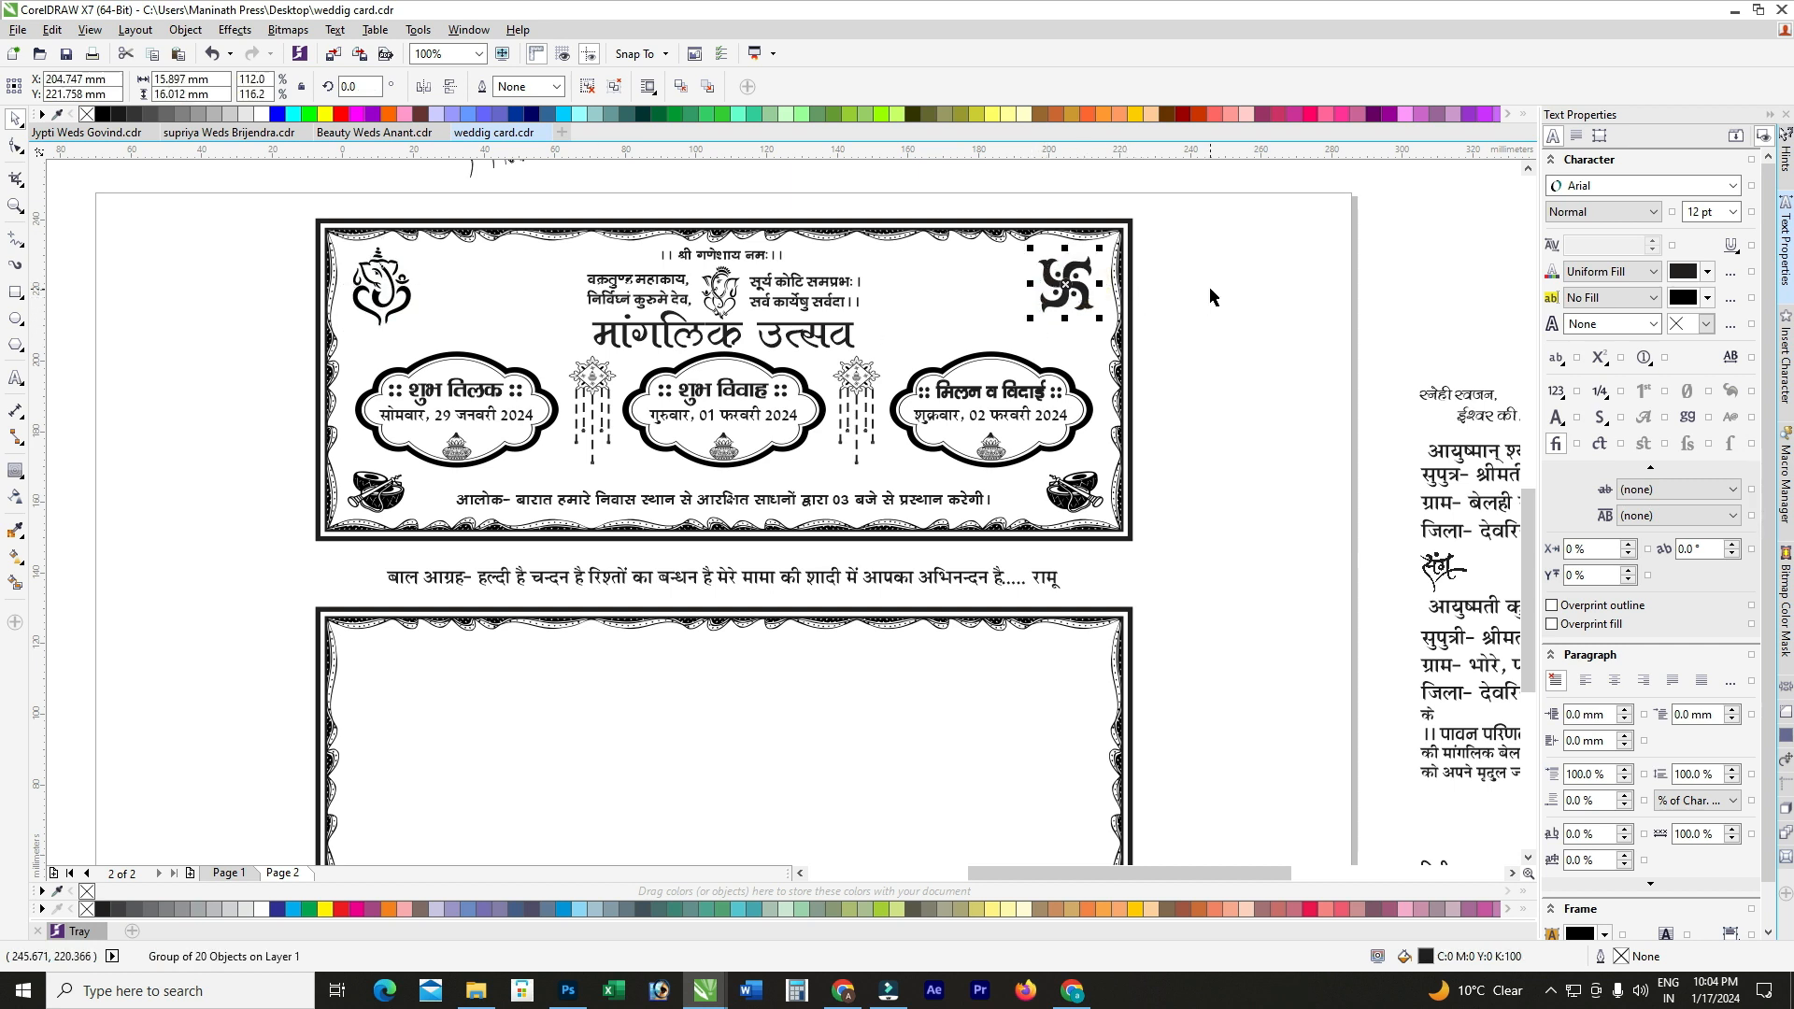
pyautogui.click(1210, 296)
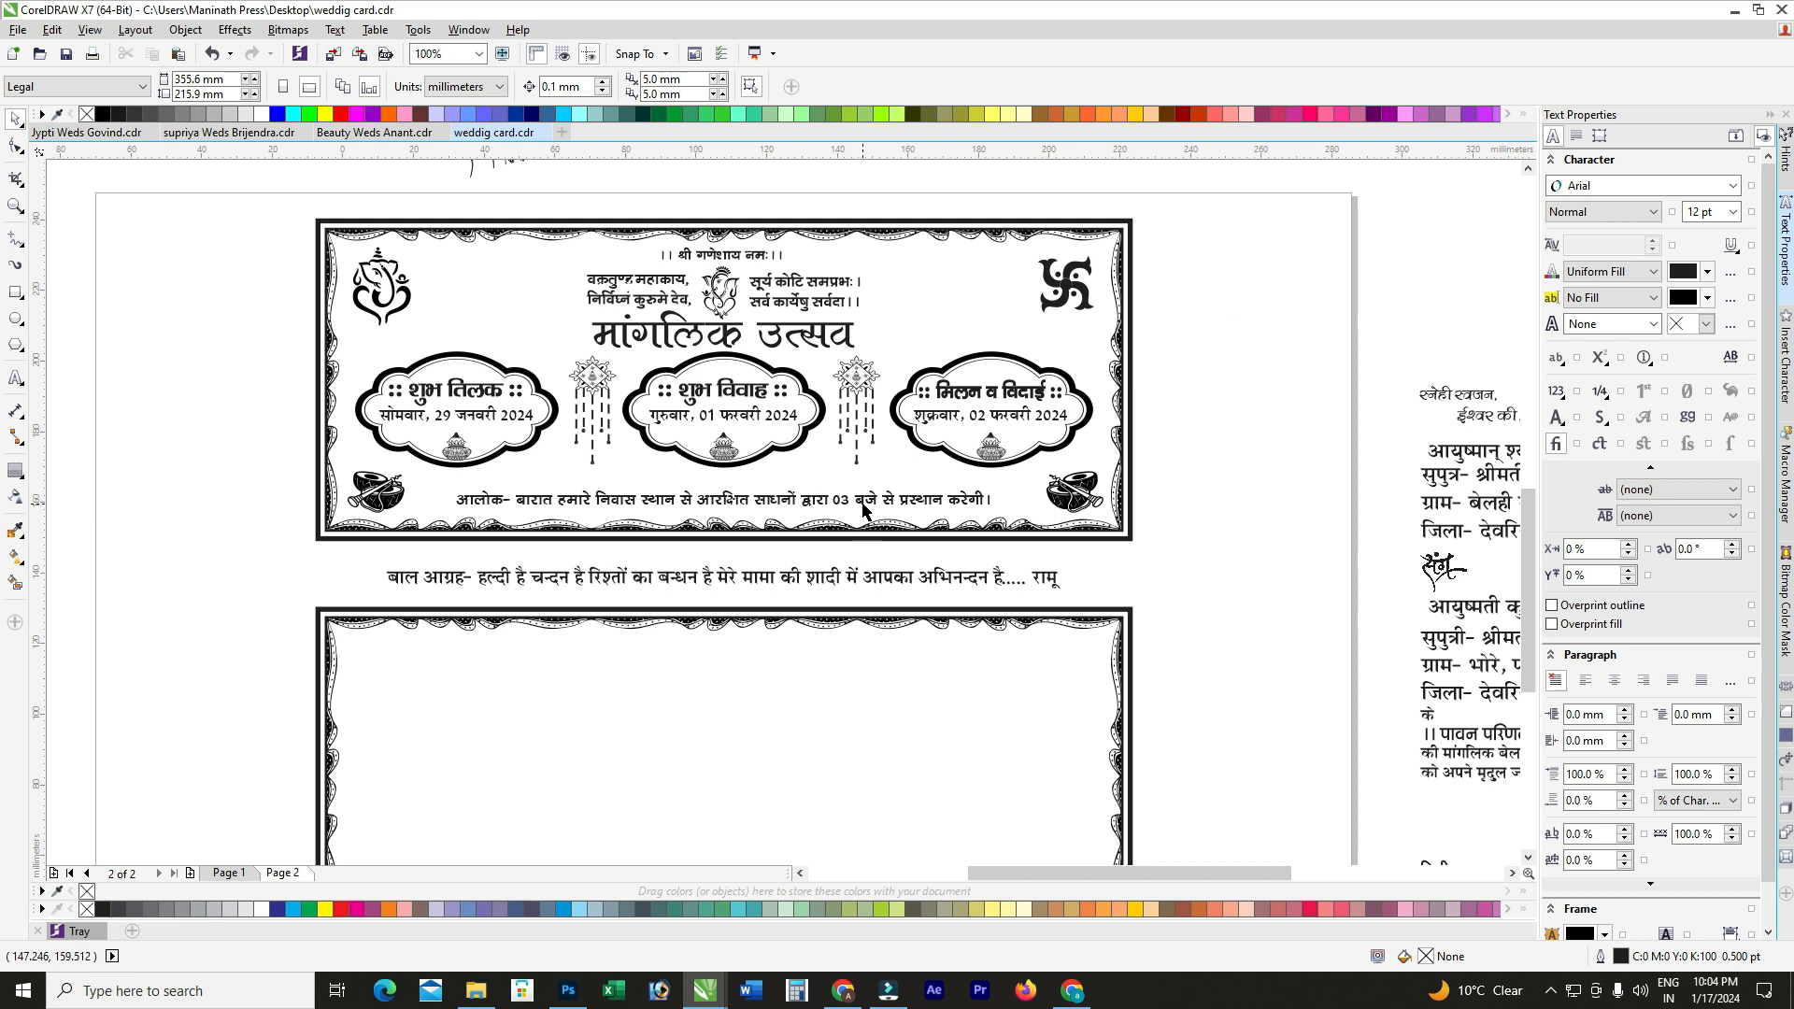
# Step: Place the two-line स्नेही स्वजन greeting in the lower card's top-left, nudged into position
pyautogui.scroll(-1, 775, 448)
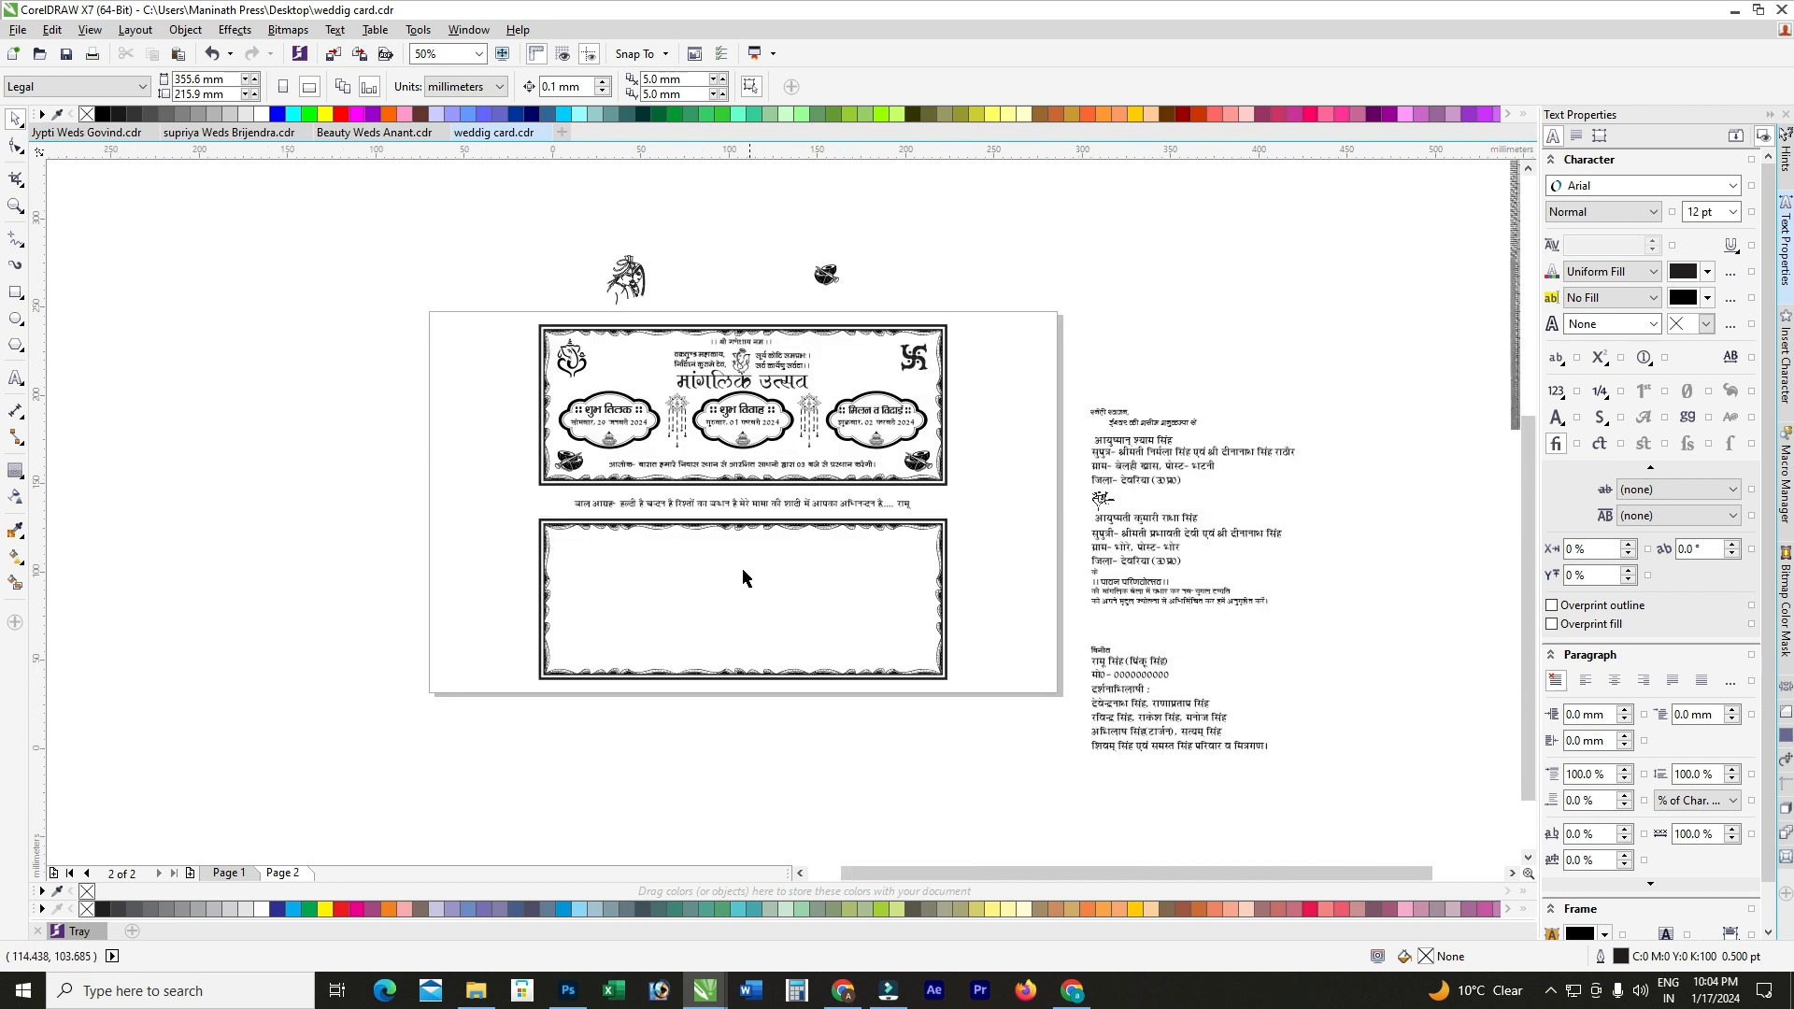
pyautogui.scroll(1, 741, 568)
pyautogui.scroll(-1, 646, 538)
pyautogui.scroll(1, 1095, 421)
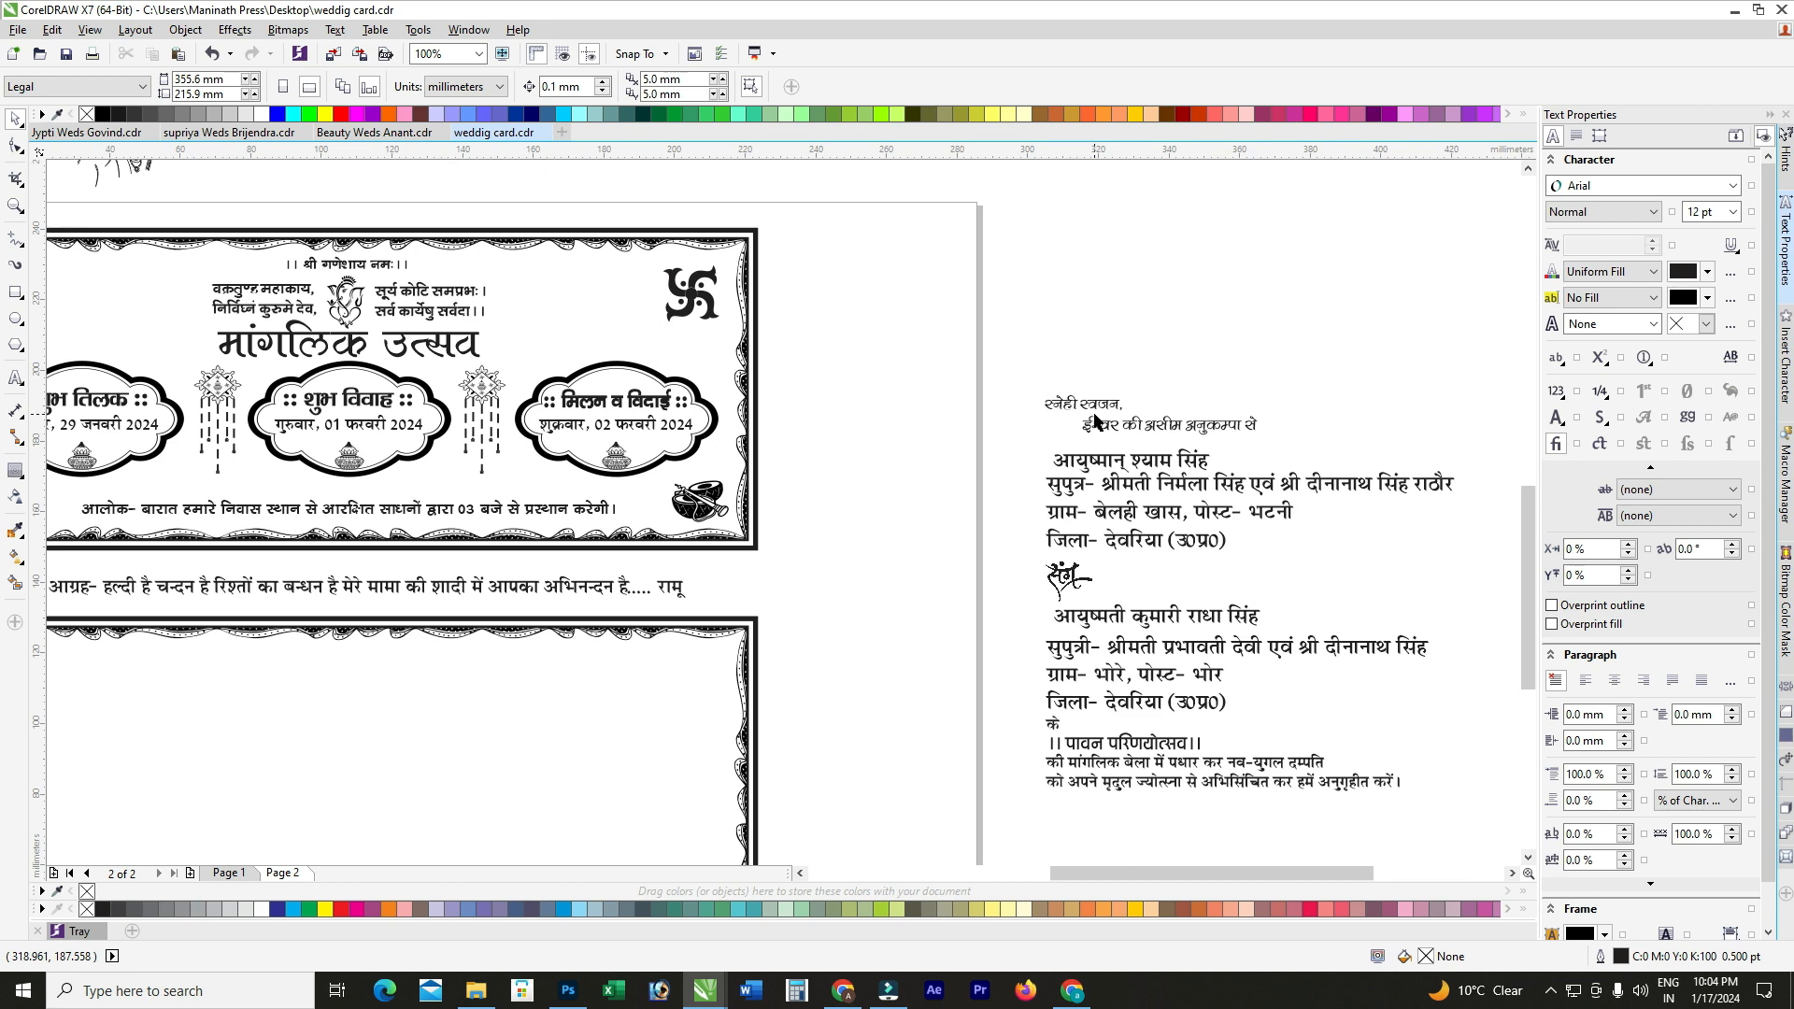
pyautogui.click(1097, 417)
pyautogui.scroll(1, 1133, 414)
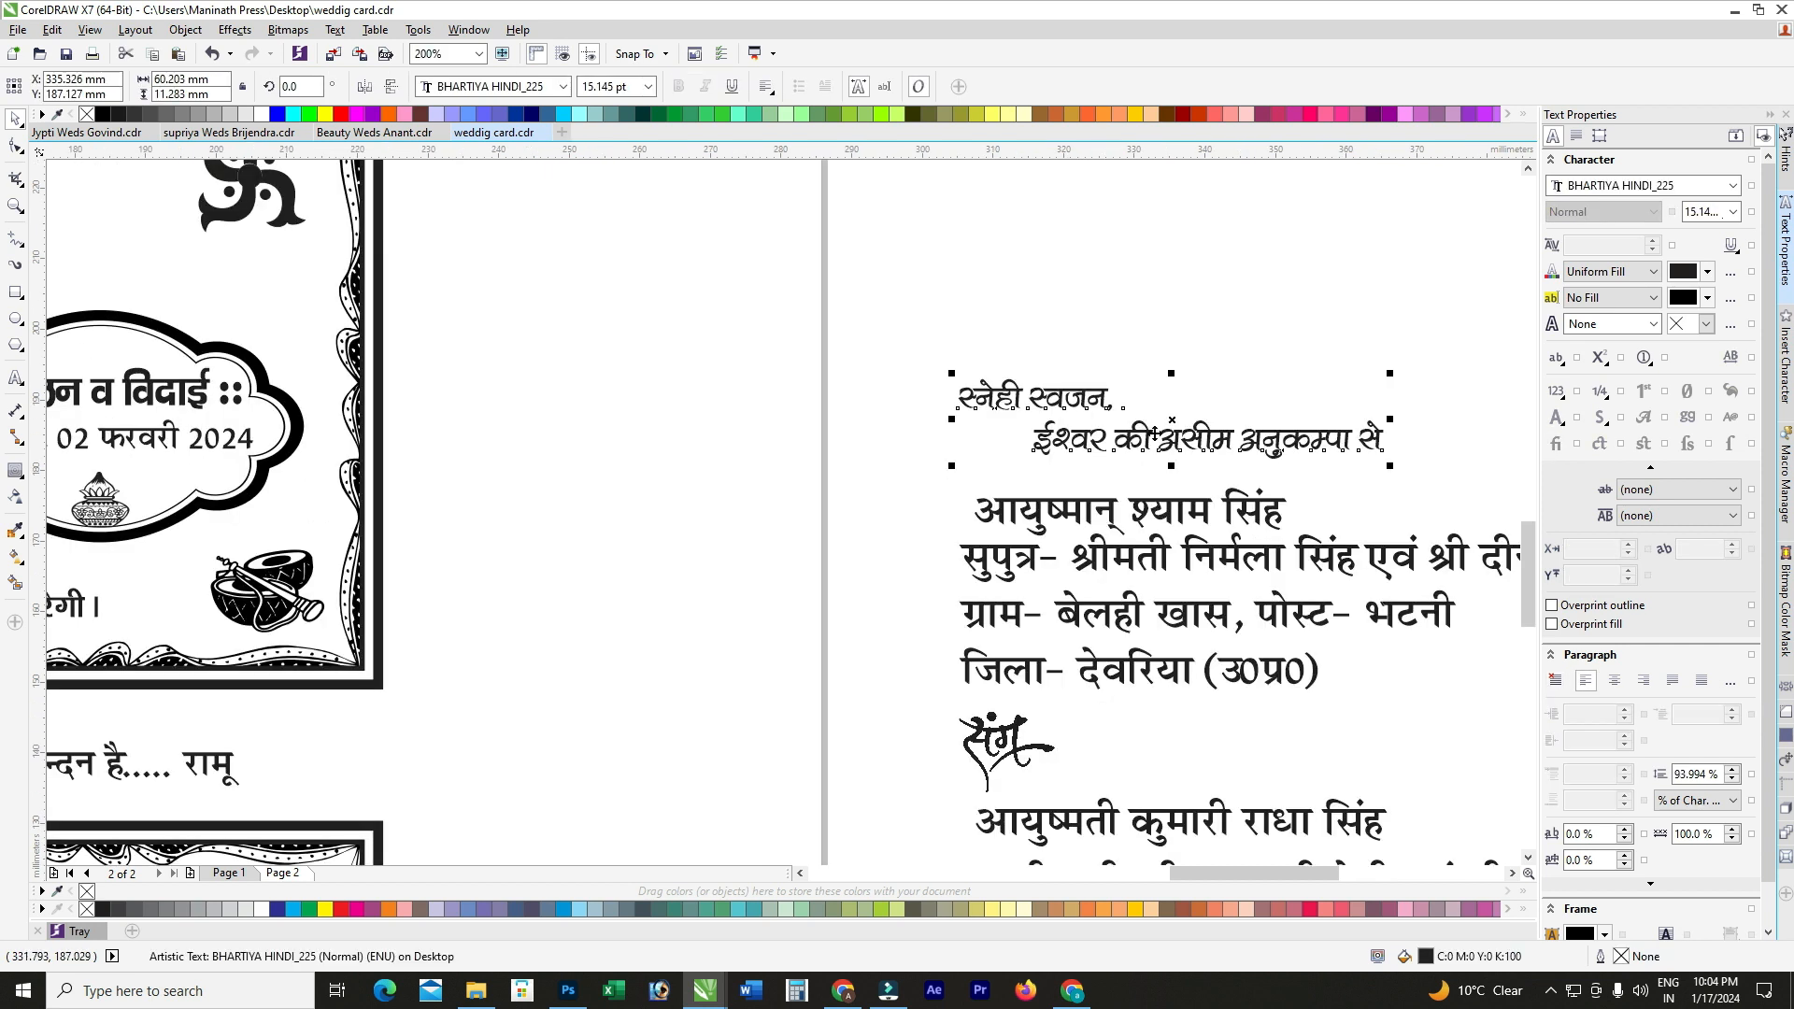
pyautogui.scroll(-1, 1206, 432)
pyautogui.scroll(-1, 1205, 431)
pyautogui.moveTo(1205, 431); pyautogui.dragTo(660, 559)
pyautogui.scroll(1, 659, 558)
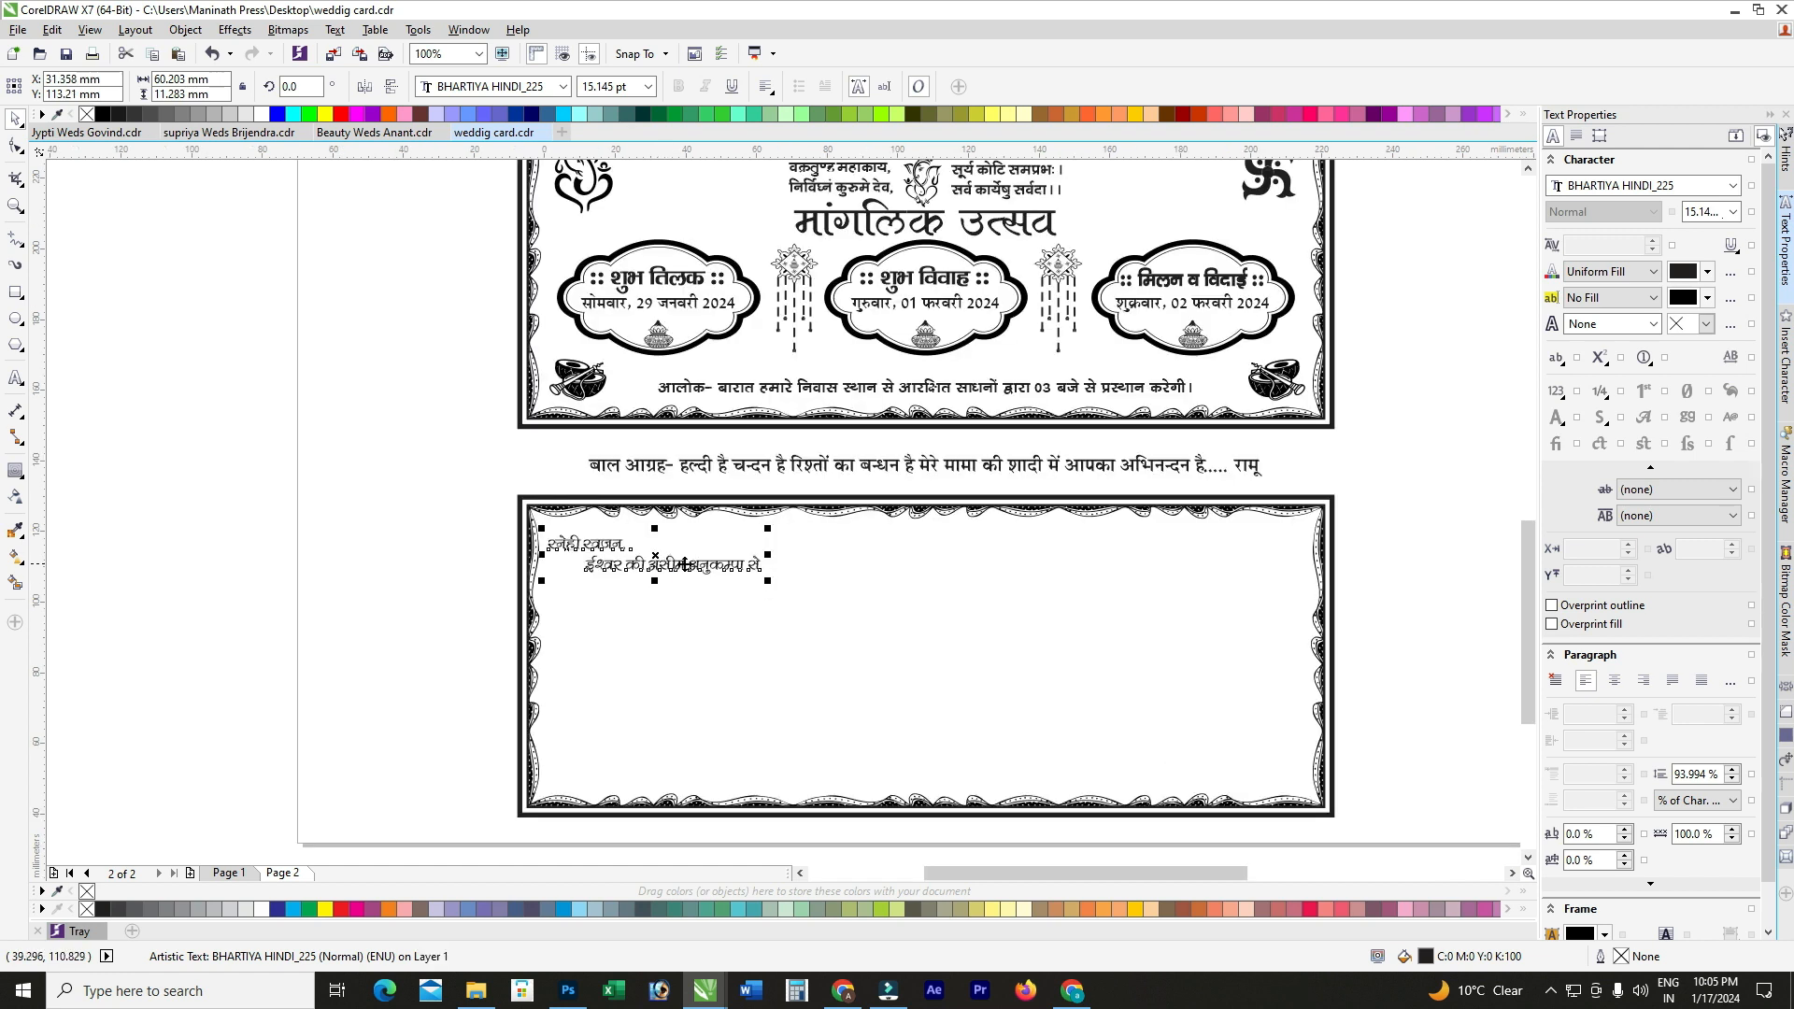
pyautogui.press('Right')
pyautogui.press('Right')
pyautogui.press('Right')
pyautogui.press('Right')
pyautogui.press('Up')
pyautogui.press('Up')
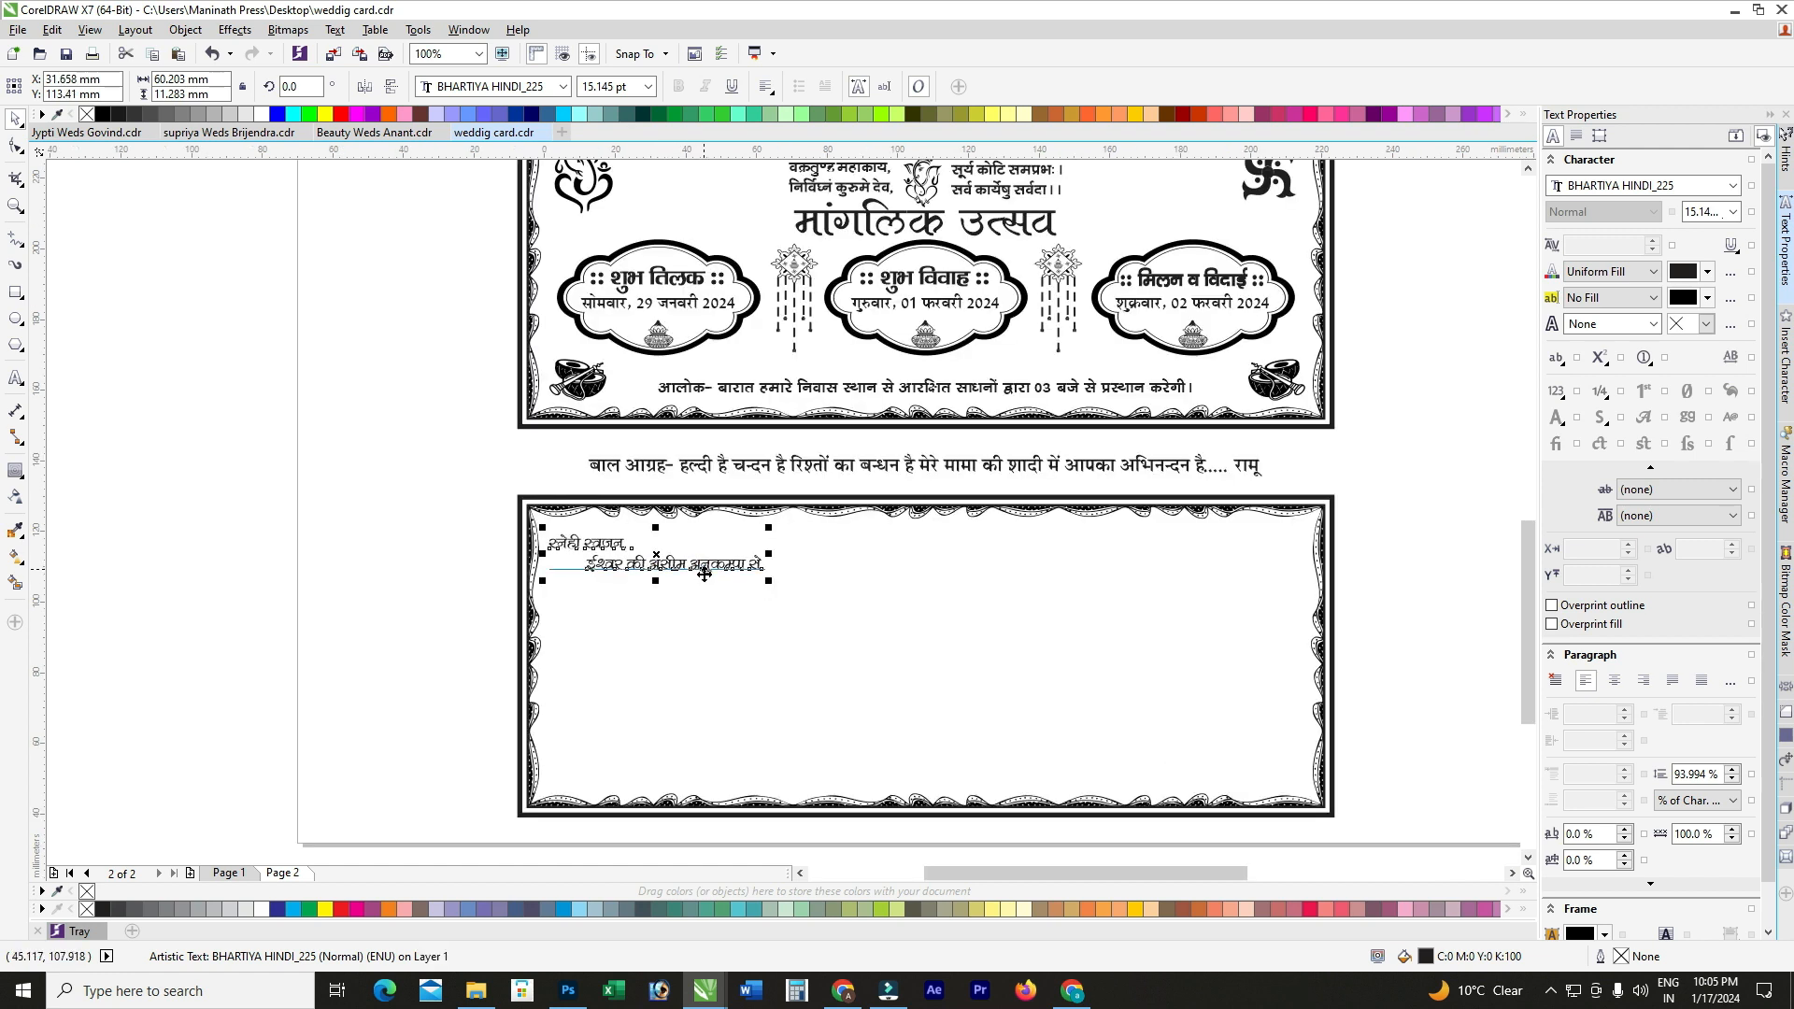
pyautogui.press('Right')
pyautogui.press('Up')
pyautogui.press('Up')
pyautogui.scroll(-1, 633, 540)
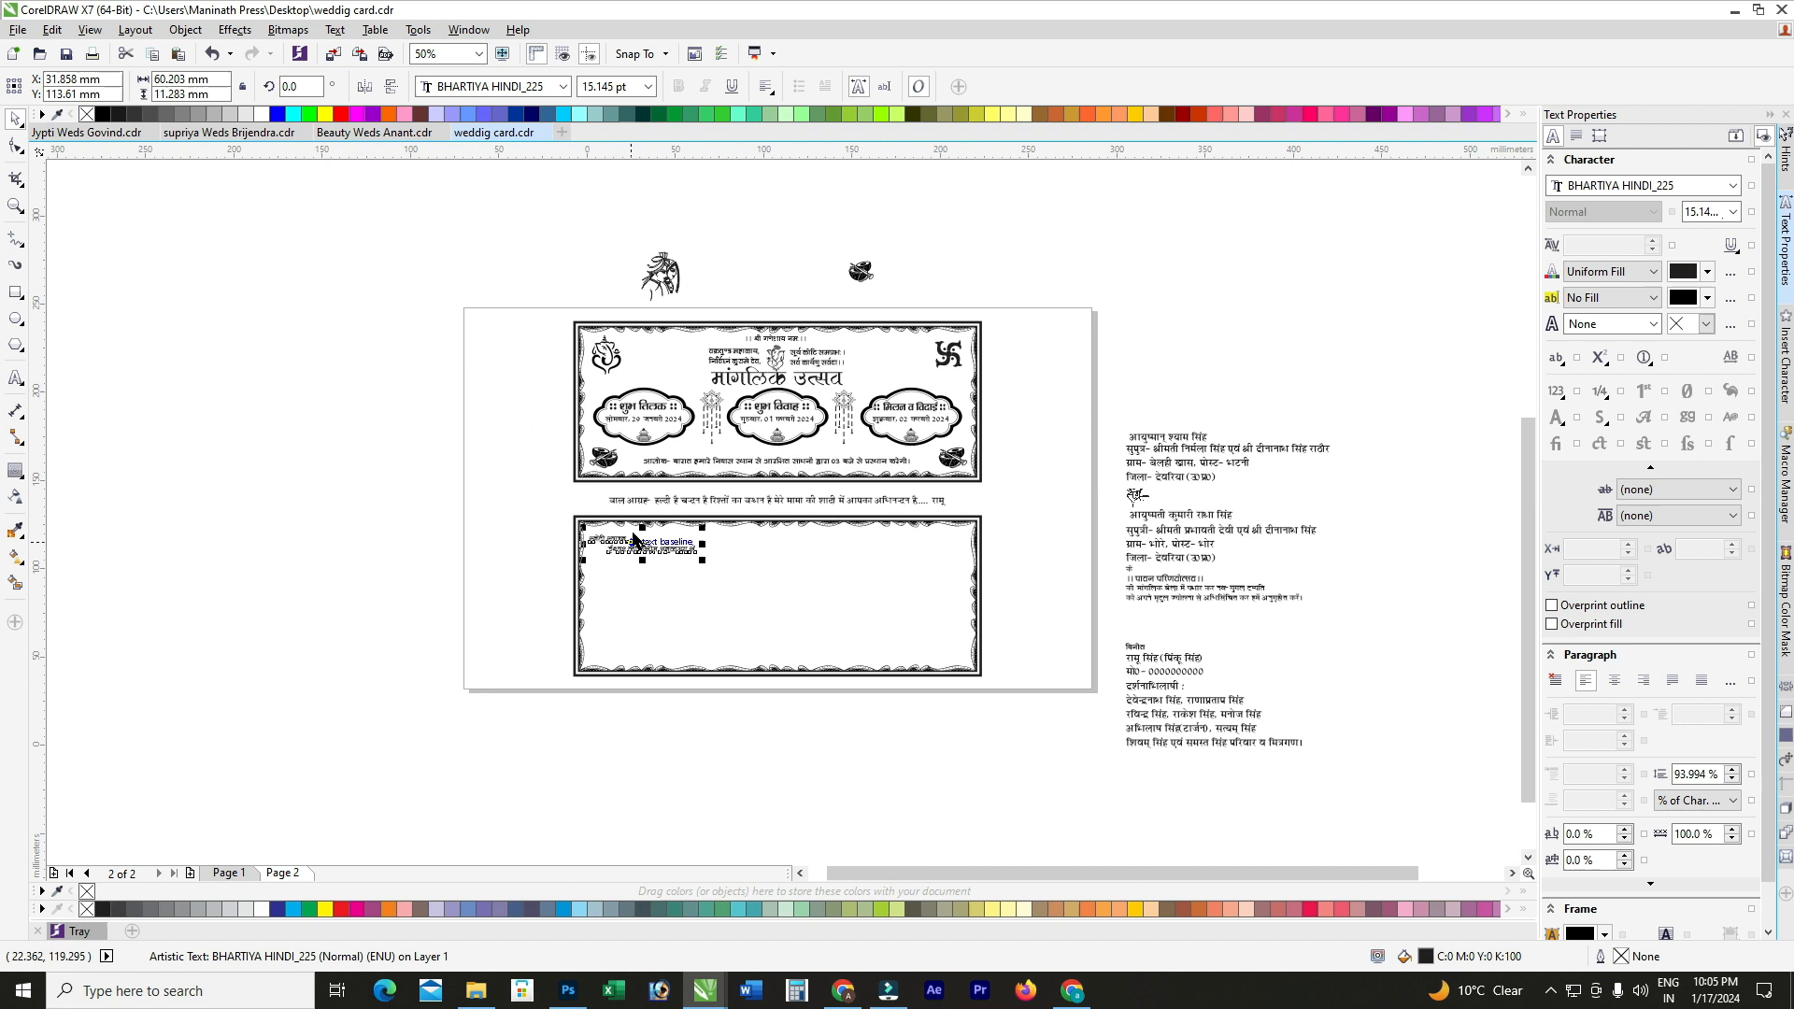
pyautogui.scroll(1, 753, 350)
# Step: Ungroup the Ganesh text and move the श्री गणेशाय नमः line to the lower card's top centre
pyautogui.click(811, 339)
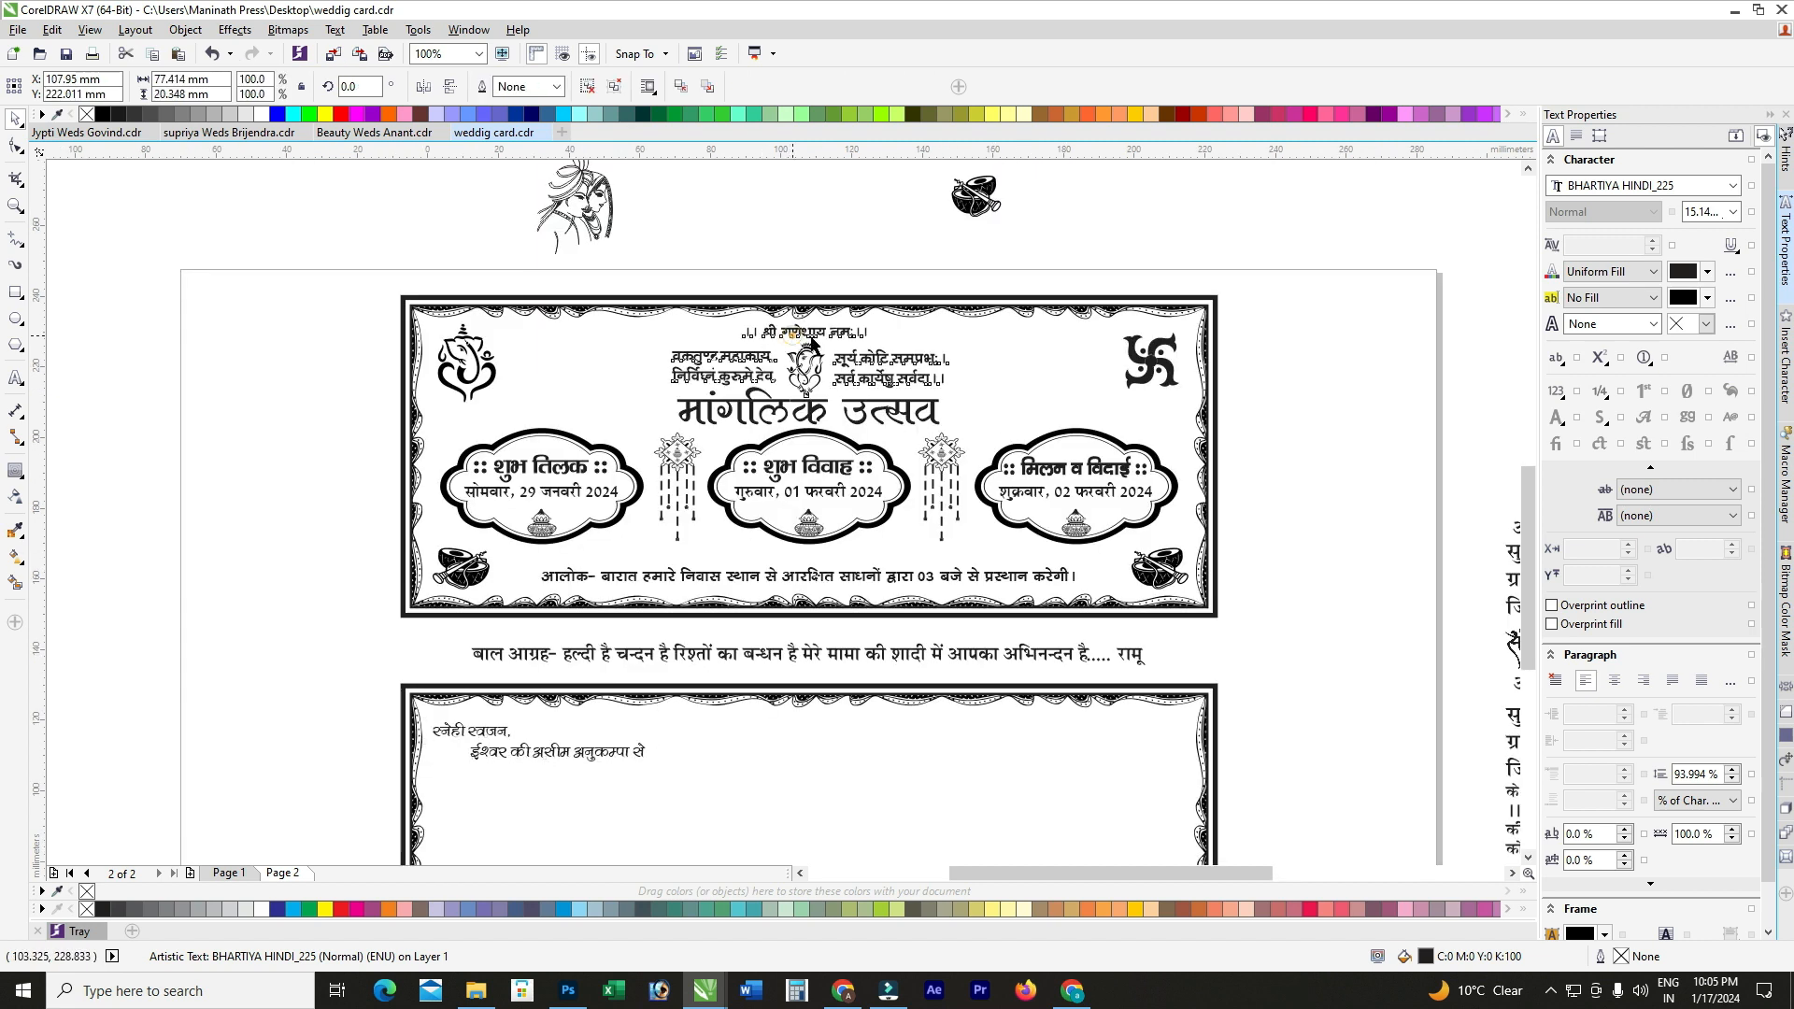
pyautogui.click(720, 250)
pyautogui.click(877, 347)
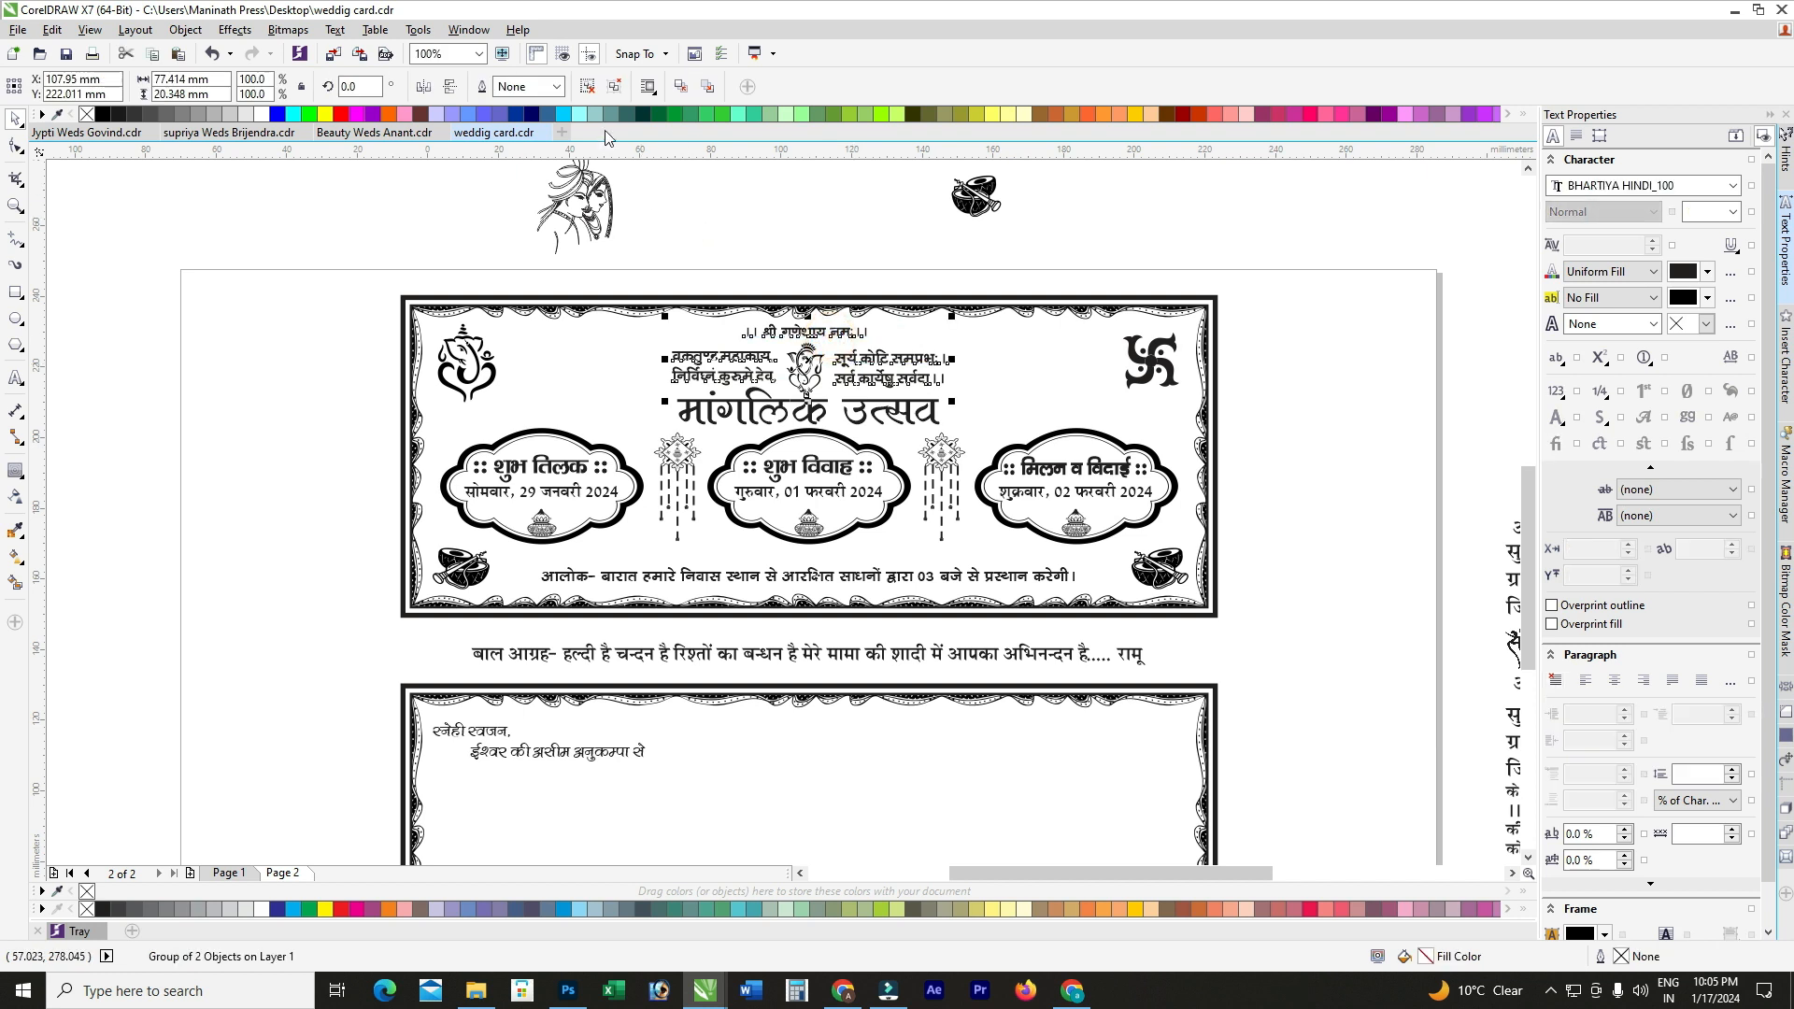
pyautogui.click(590, 88)
pyautogui.click(838, 321)
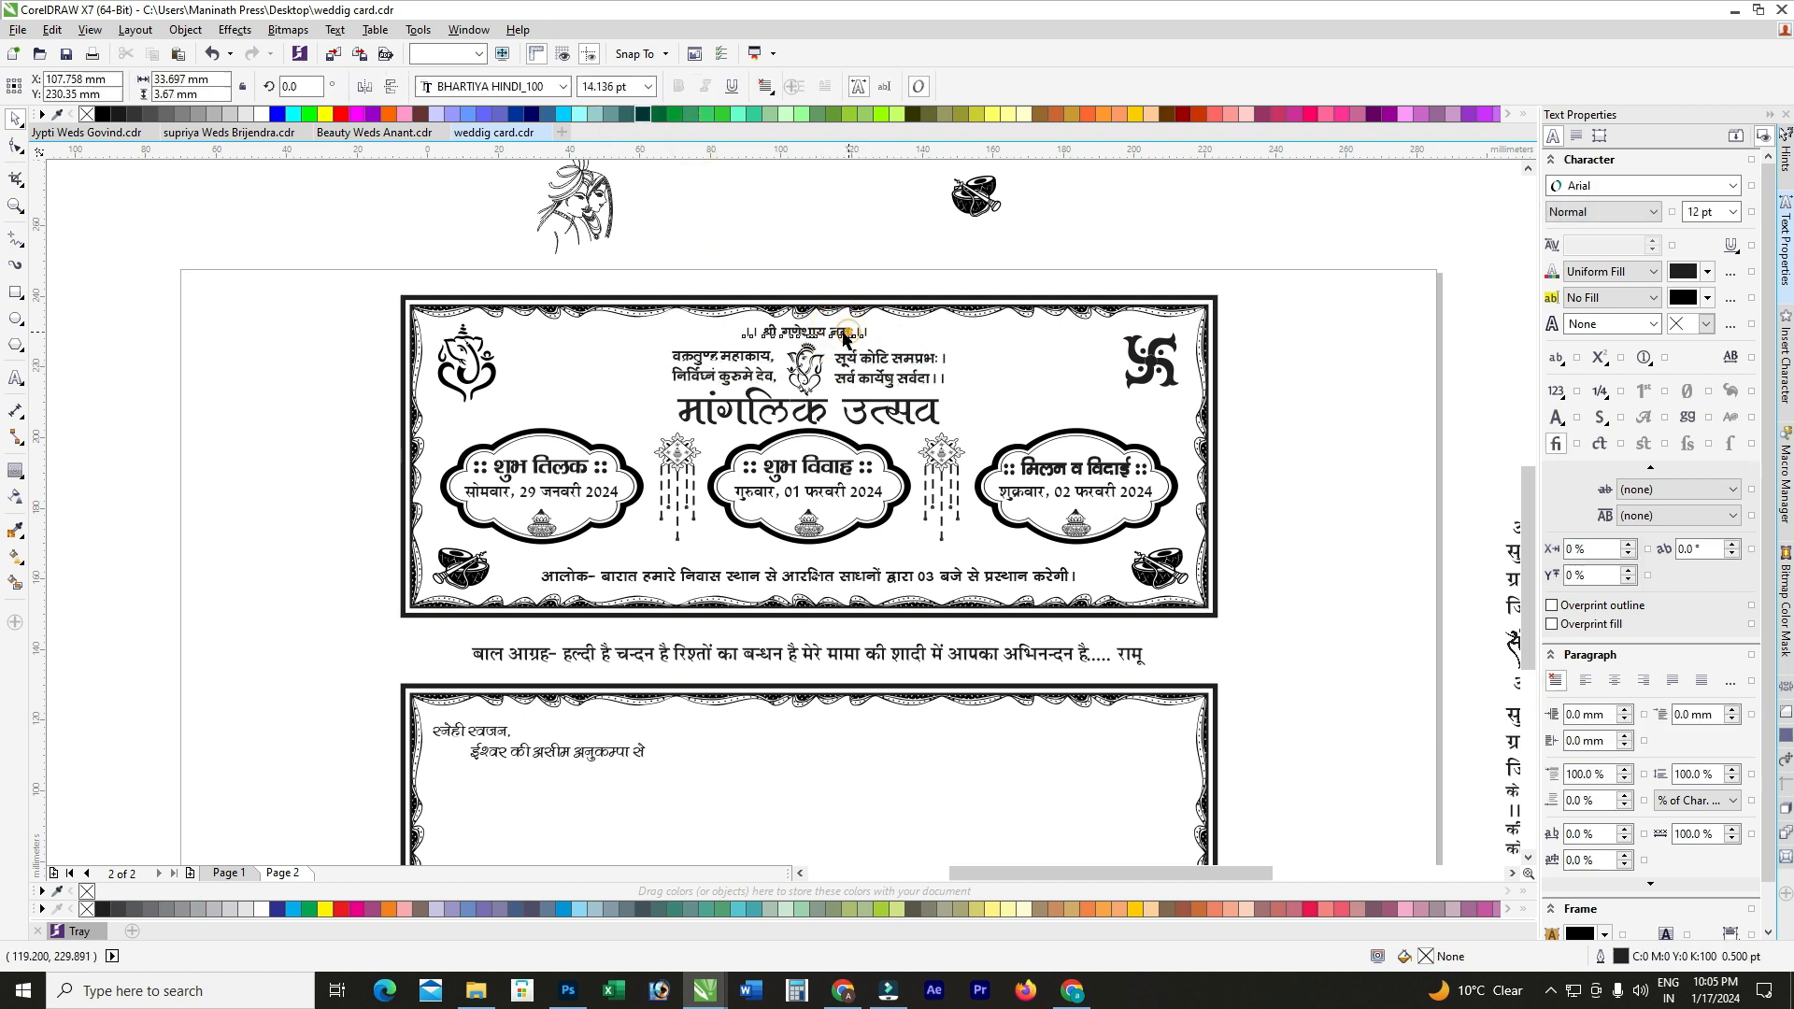
pyautogui.moveTo(835, 344); pyautogui.dragTo(803, 739)
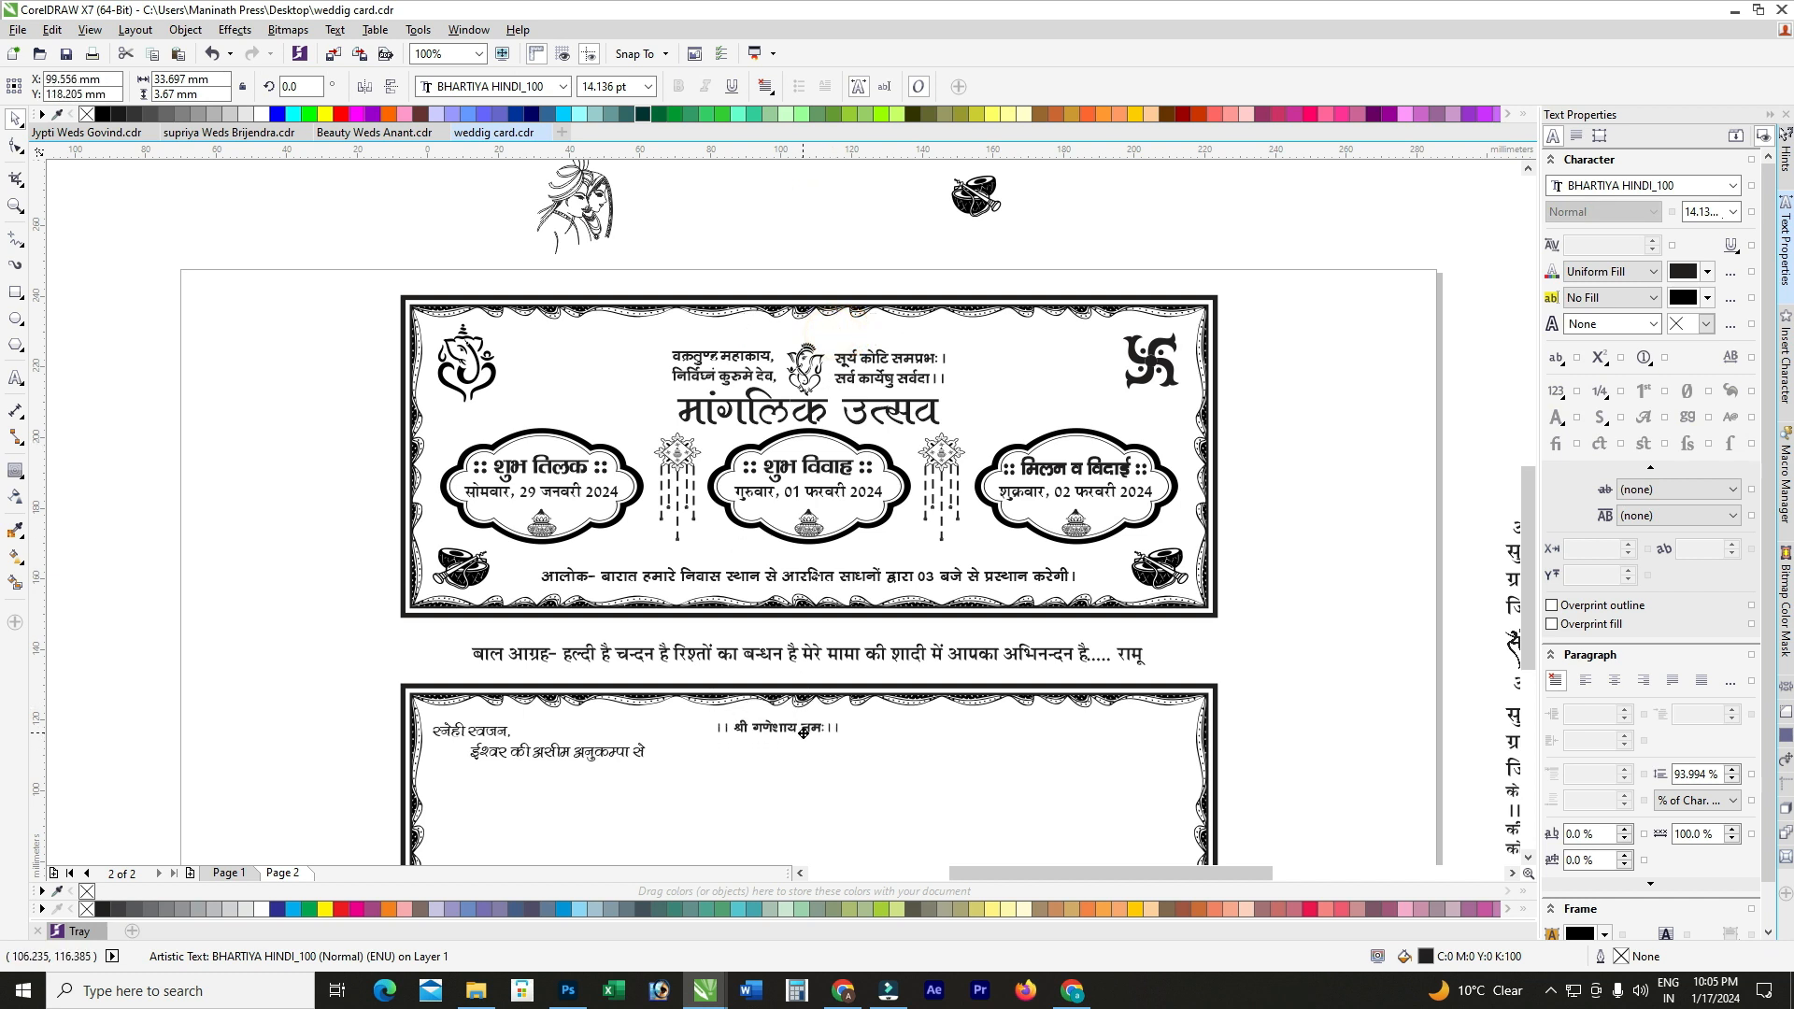
pyautogui.scroll(1, 809, 759)
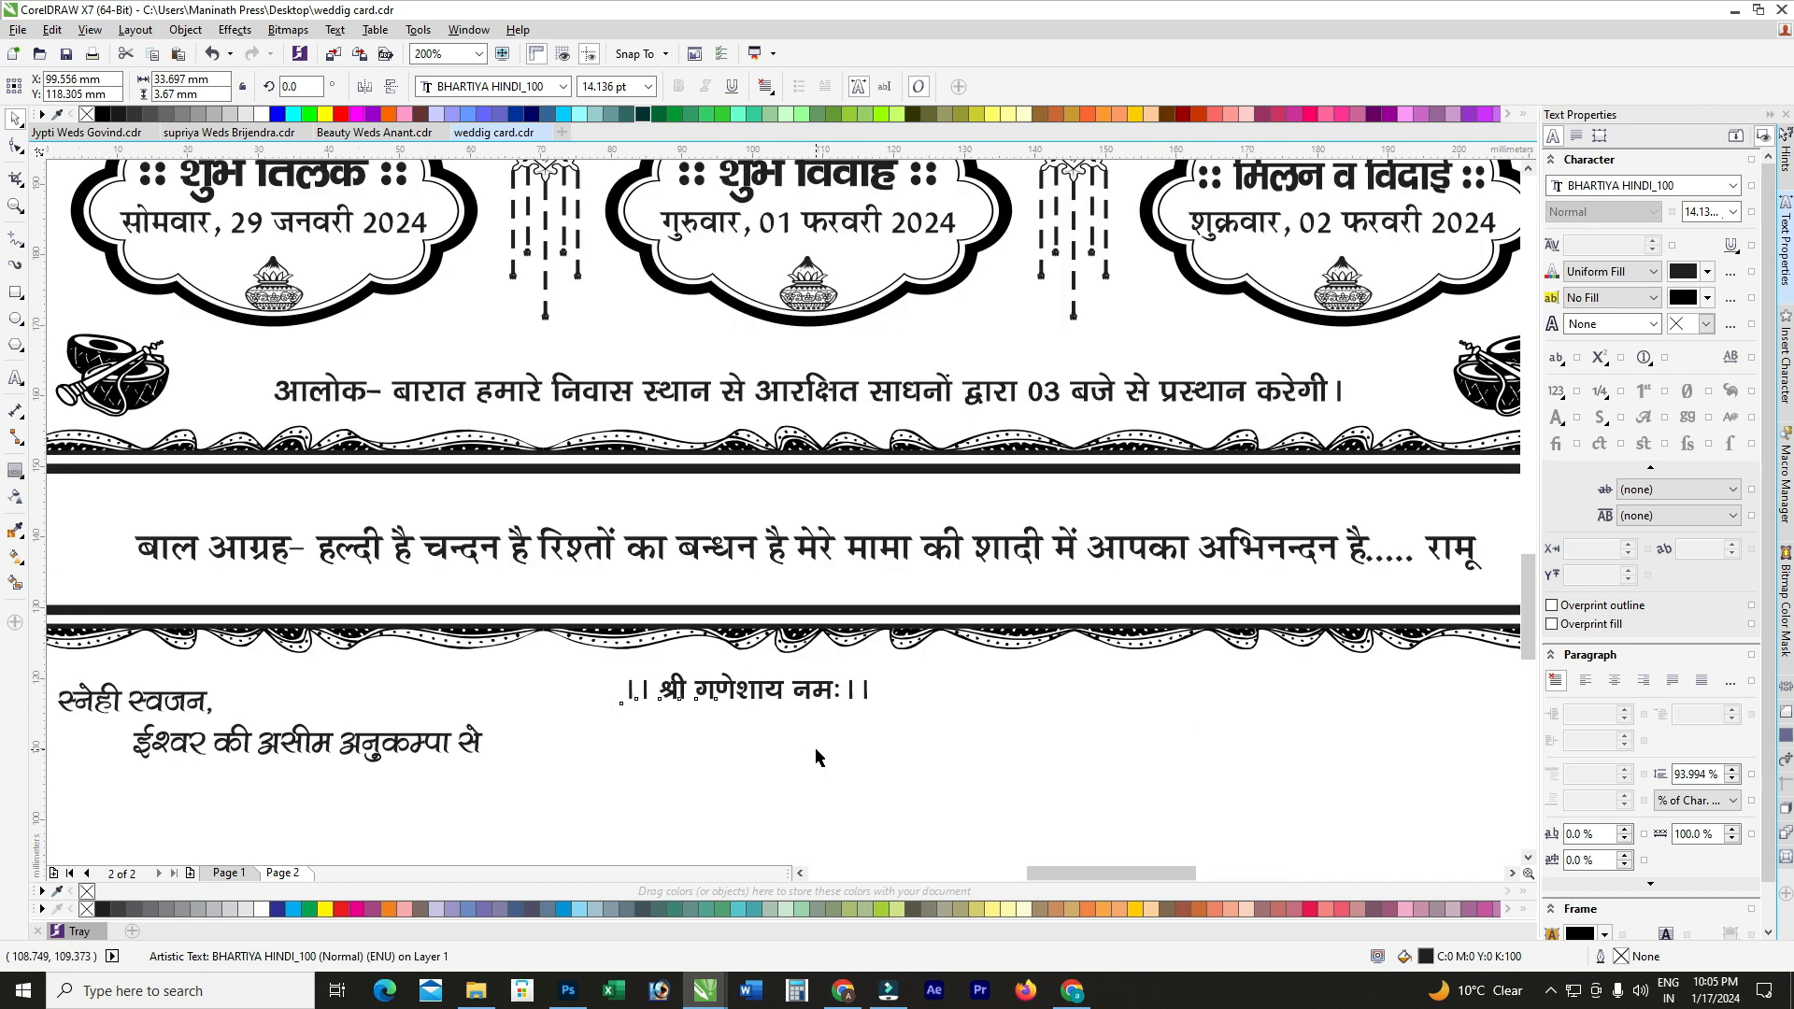
pyautogui.keyDown('shift'); pyautogui.click(806, 752); pyautogui.keyUp('shift')
pyautogui.press('Escape')
pyautogui.scroll(-2, 897, 561)
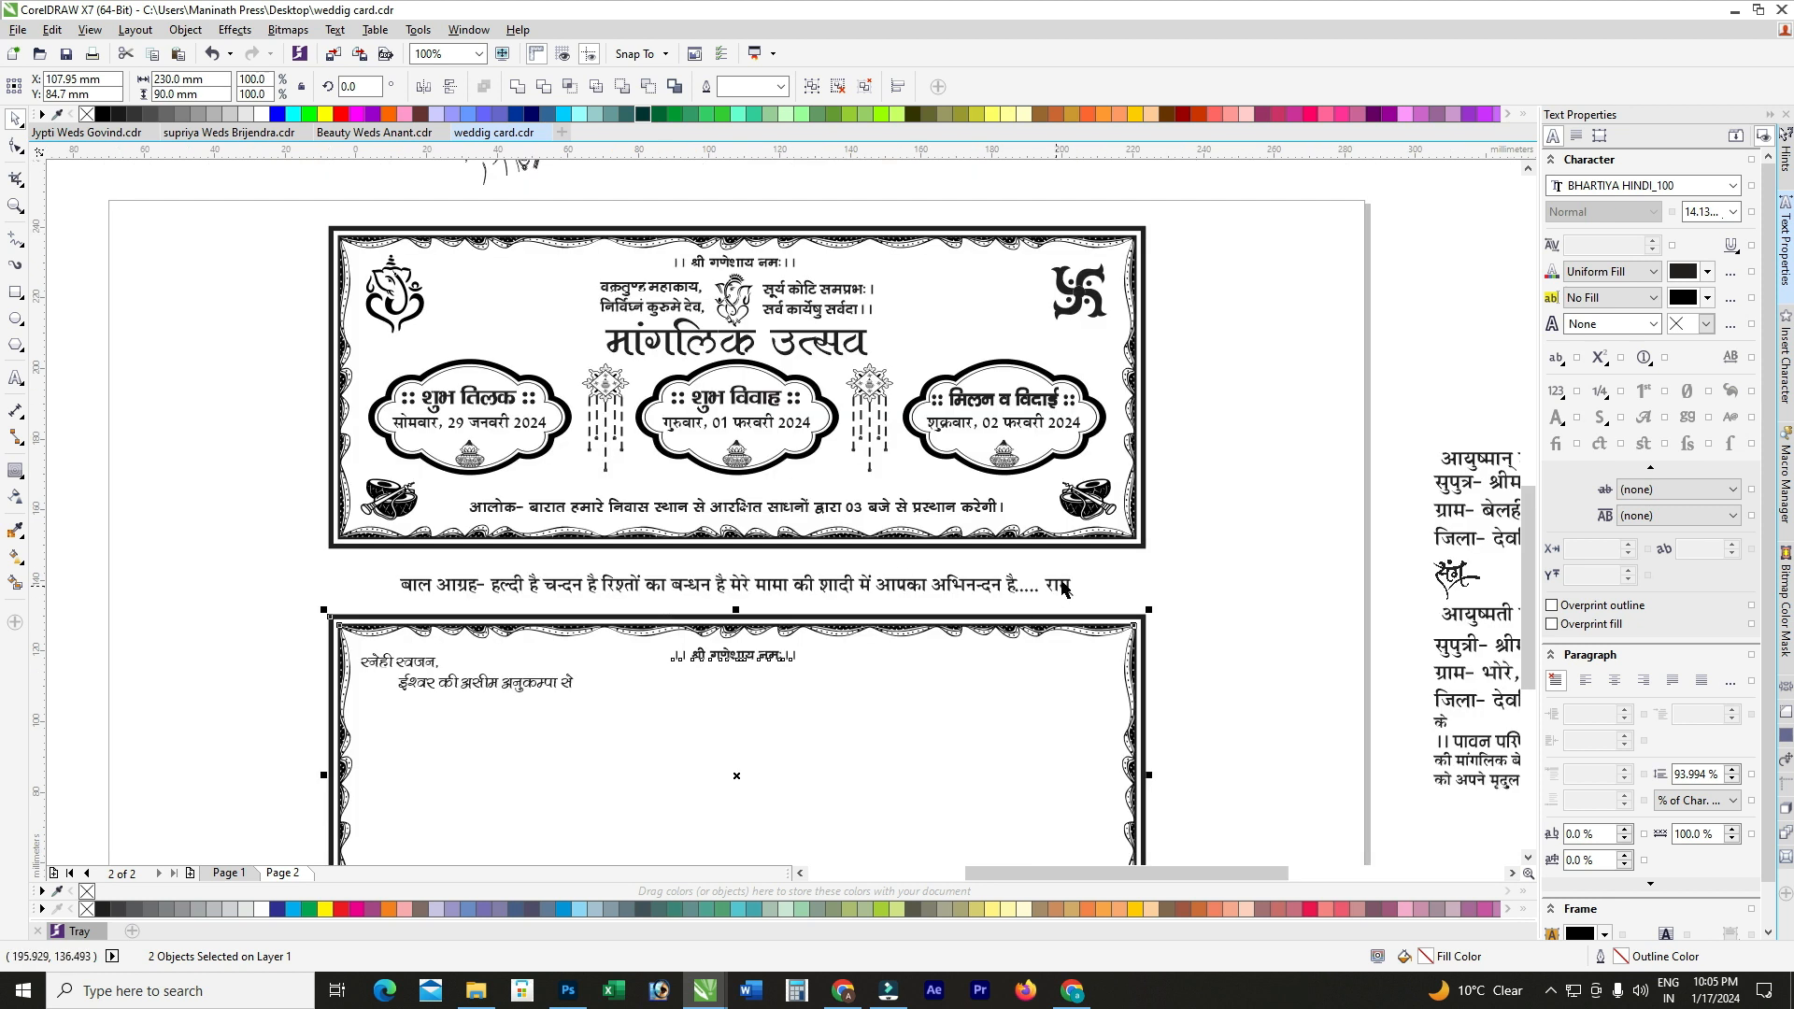
# Step: Move the groom's name and address text into the lower card
pyautogui.scroll(1, 1221, 492)
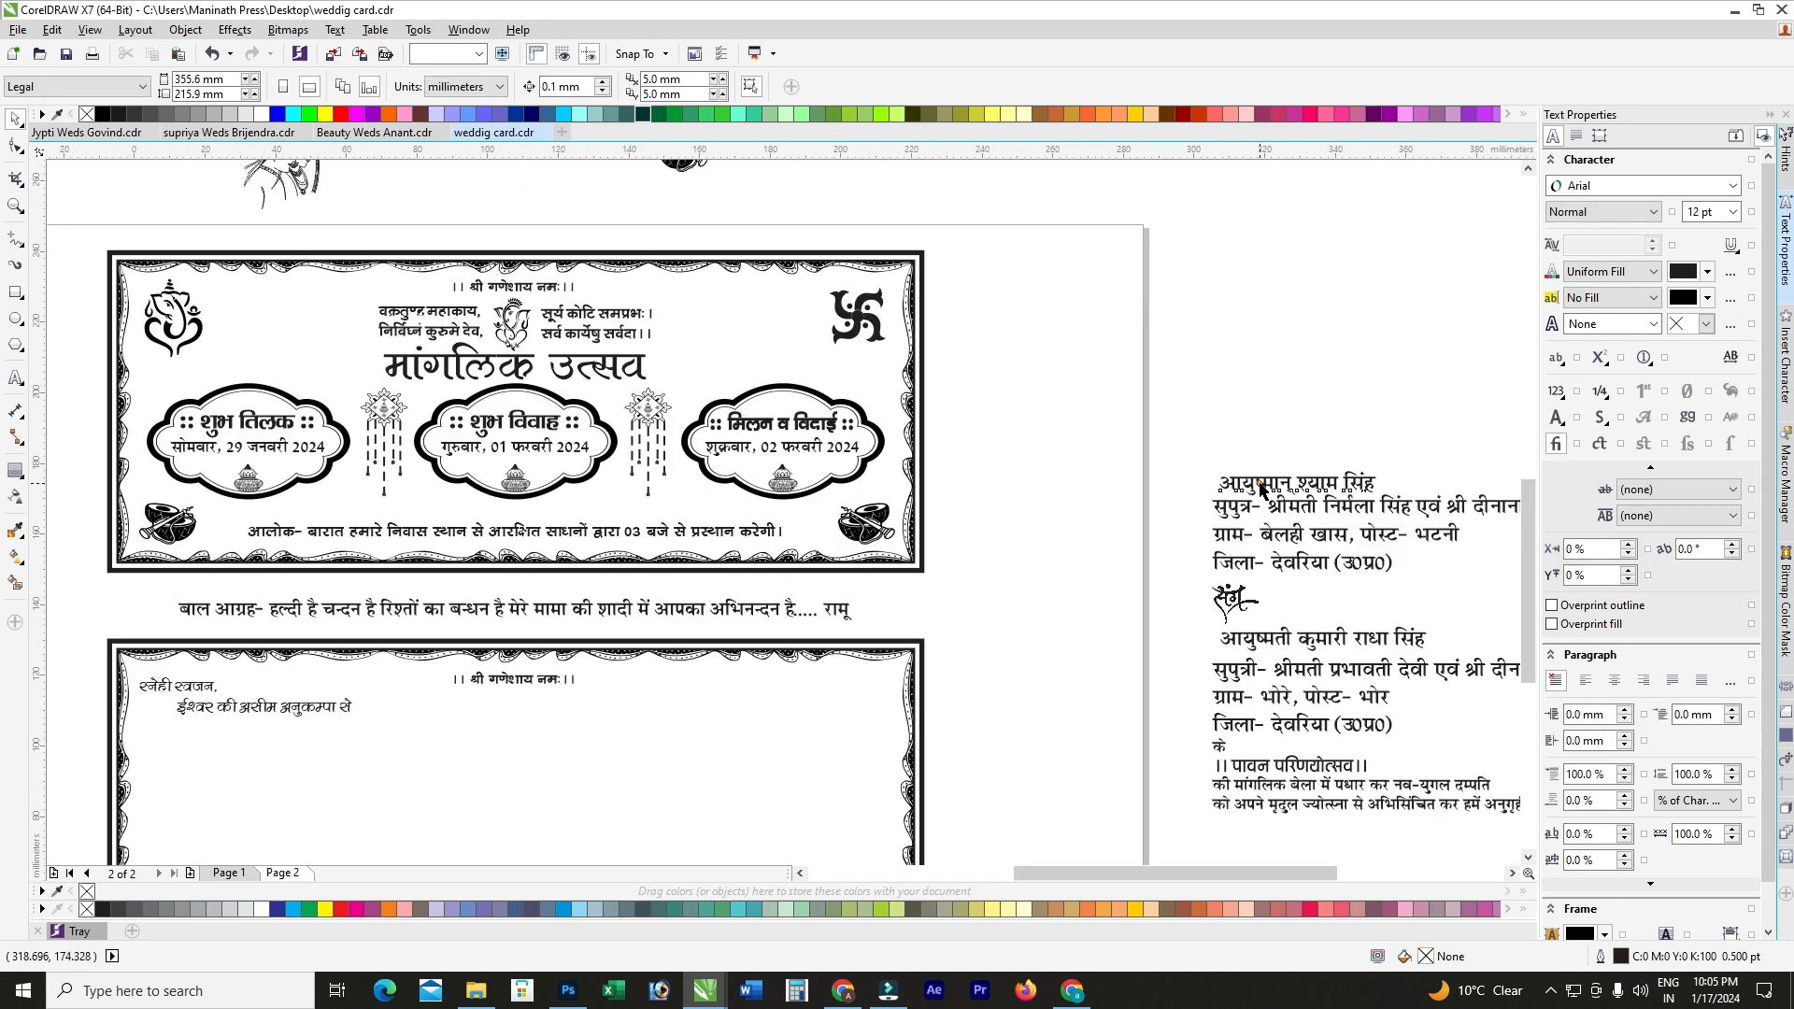
pyautogui.click(1258, 484)
pyautogui.keyDown('shift'); pyautogui.click(1303, 510); pyautogui.keyUp('shift')
pyautogui.scroll(-1, 1302, 511)
pyautogui.moveTo(1301, 513); pyautogui.dragTo(772, 643)
pyautogui.scroll(1, 772, 643)
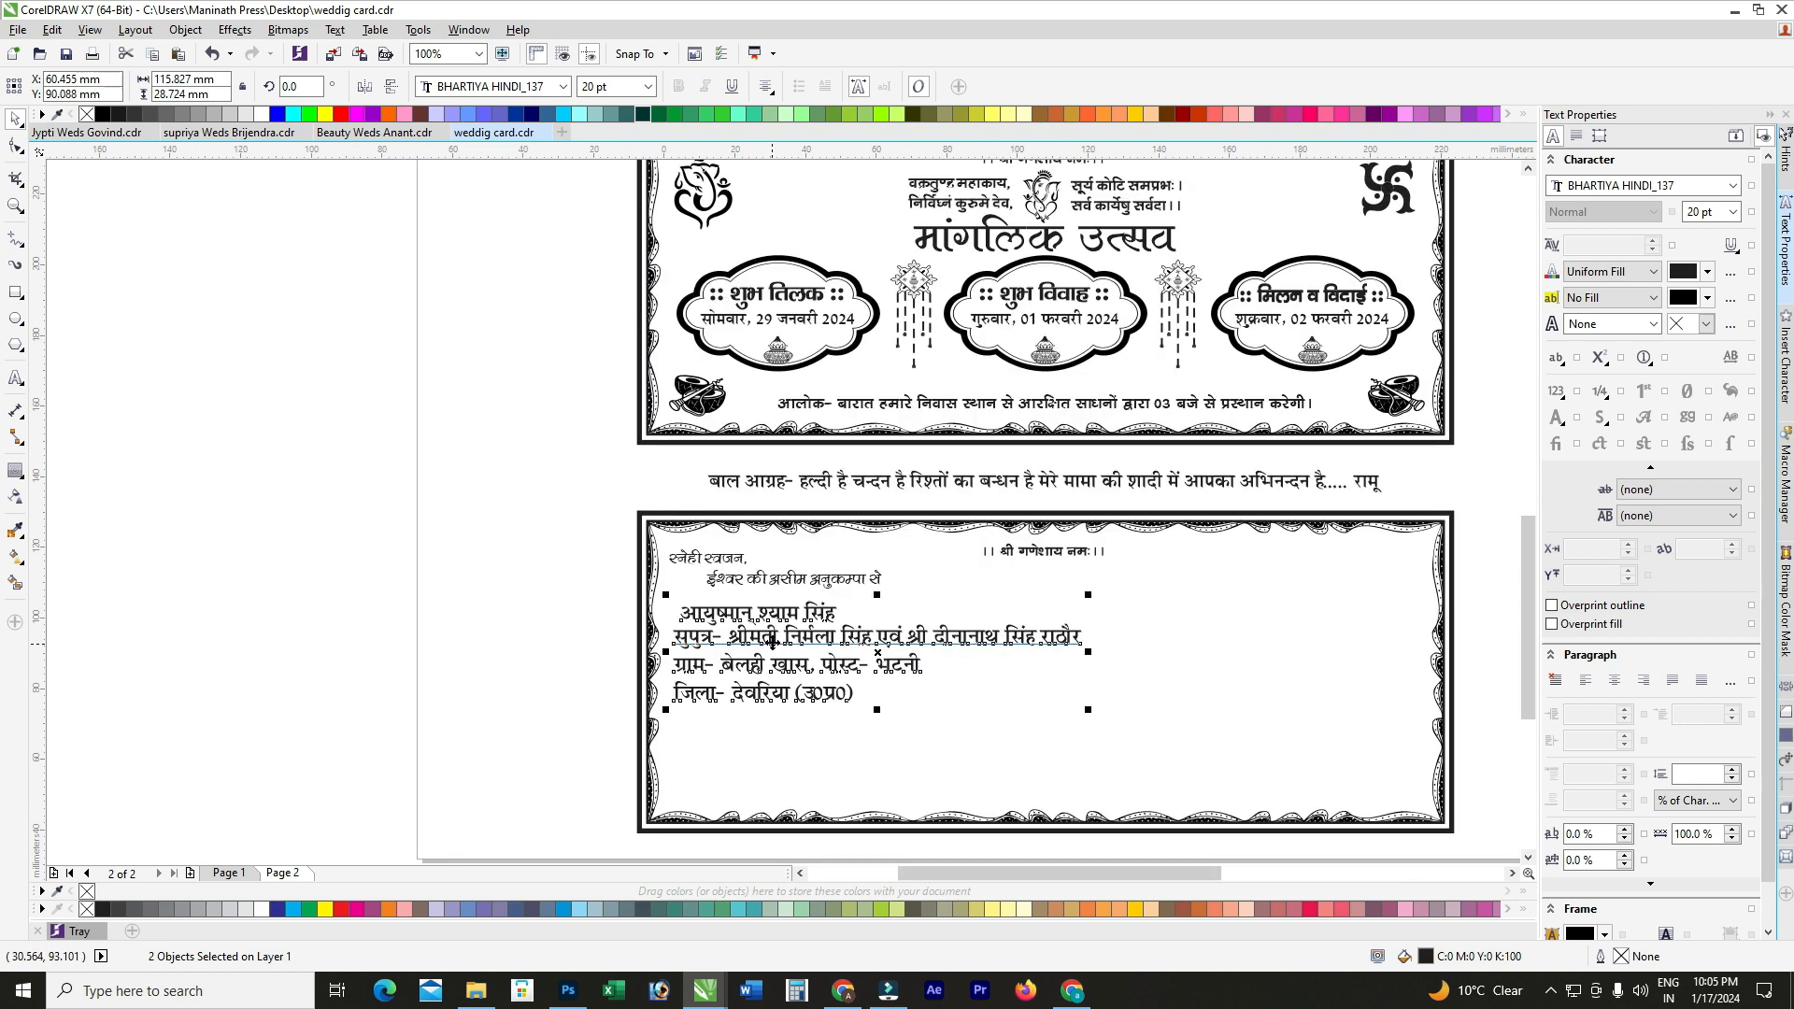
pyautogui.scroll(1, 762, 598)
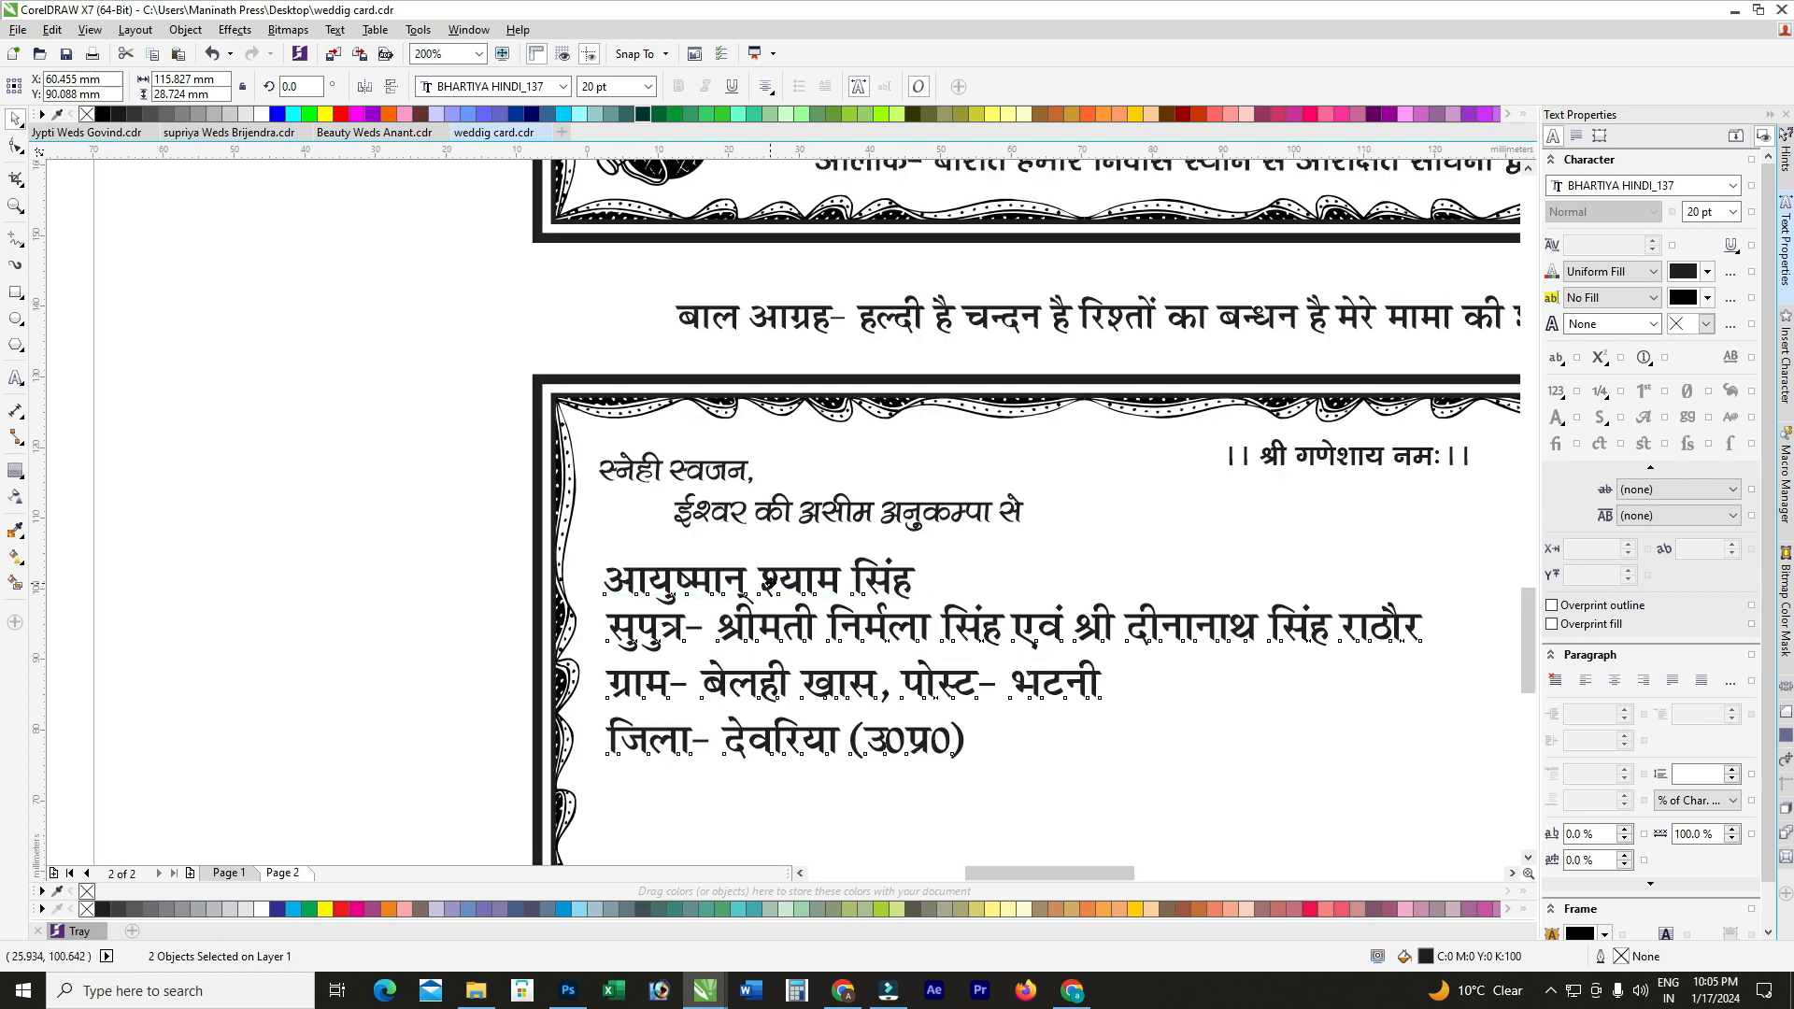
pyautogui.moveTo(768, 581); pyautogui.dragTo(773, 570)
pyautogui.click(483, 602)
# Step: Change the post to बेलही खास and the district to गोपालगंज (बिहार)
pyautogui.doubleClick(1019, 670)
pyautogui.moveTo(1017, 670); pyautogui.dragTo(1213, 666)
pyautogui.write('बेल')
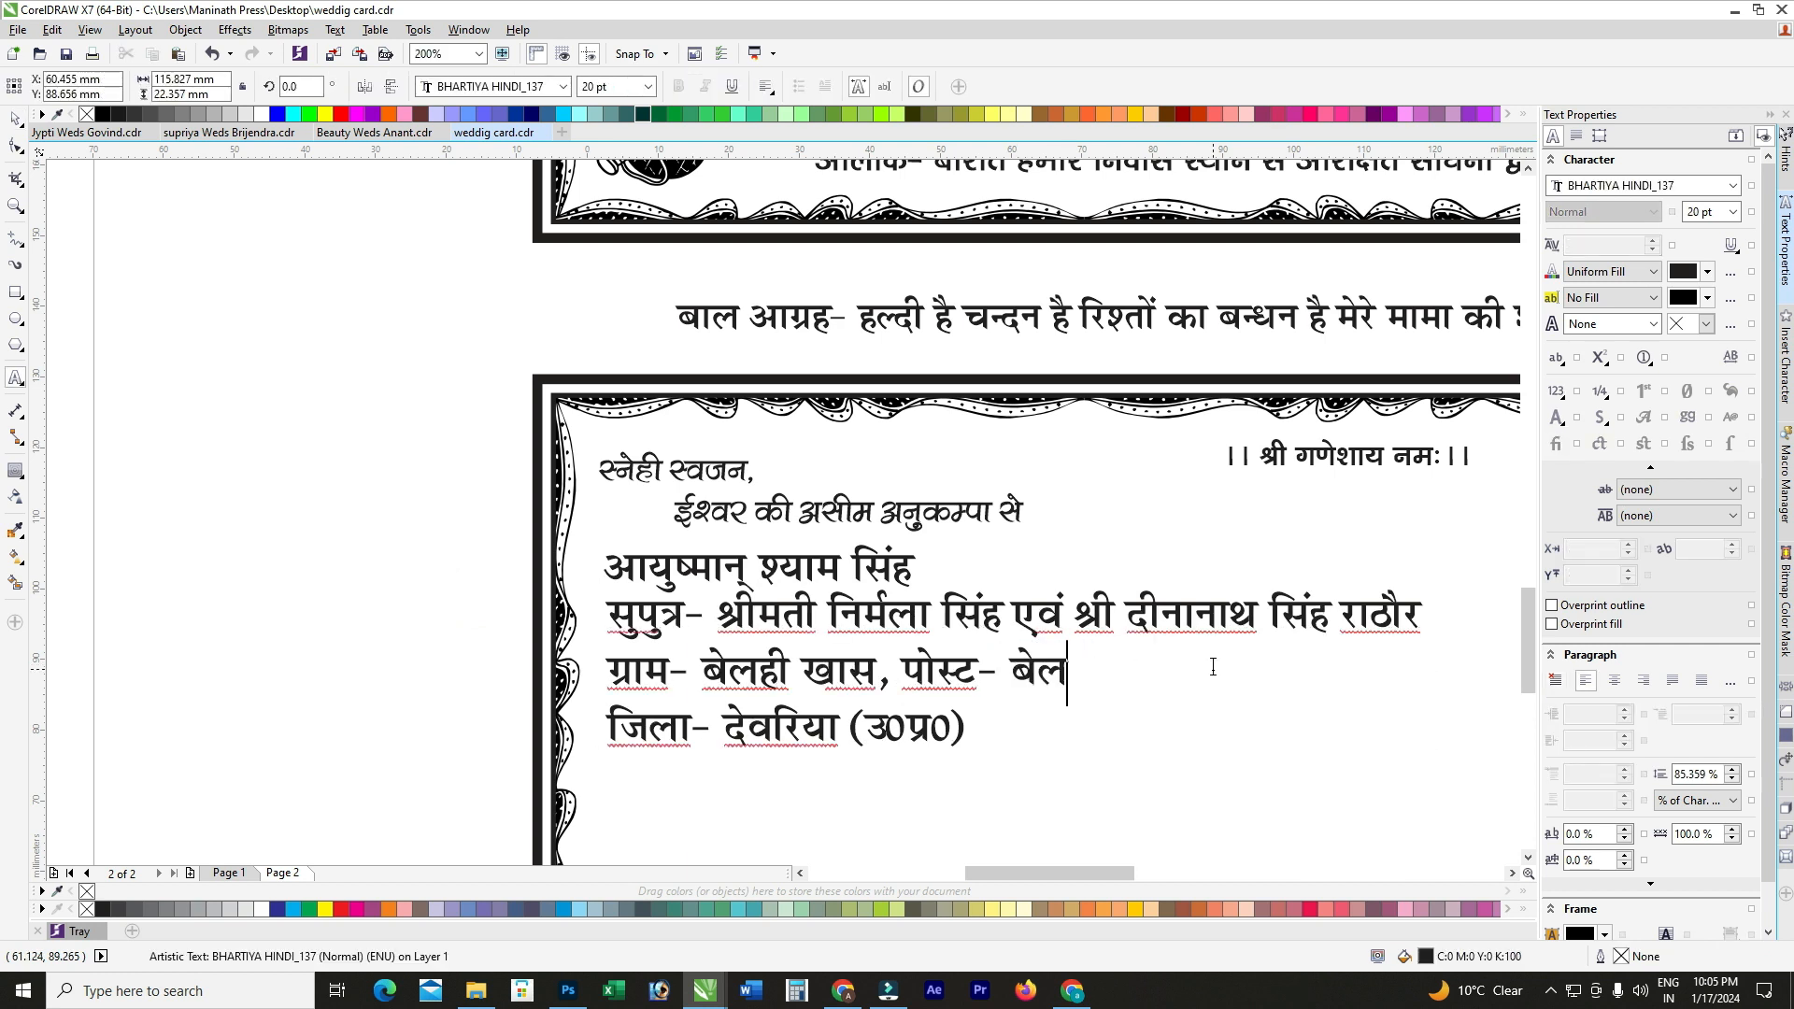
pyautogui.write('ही खास')
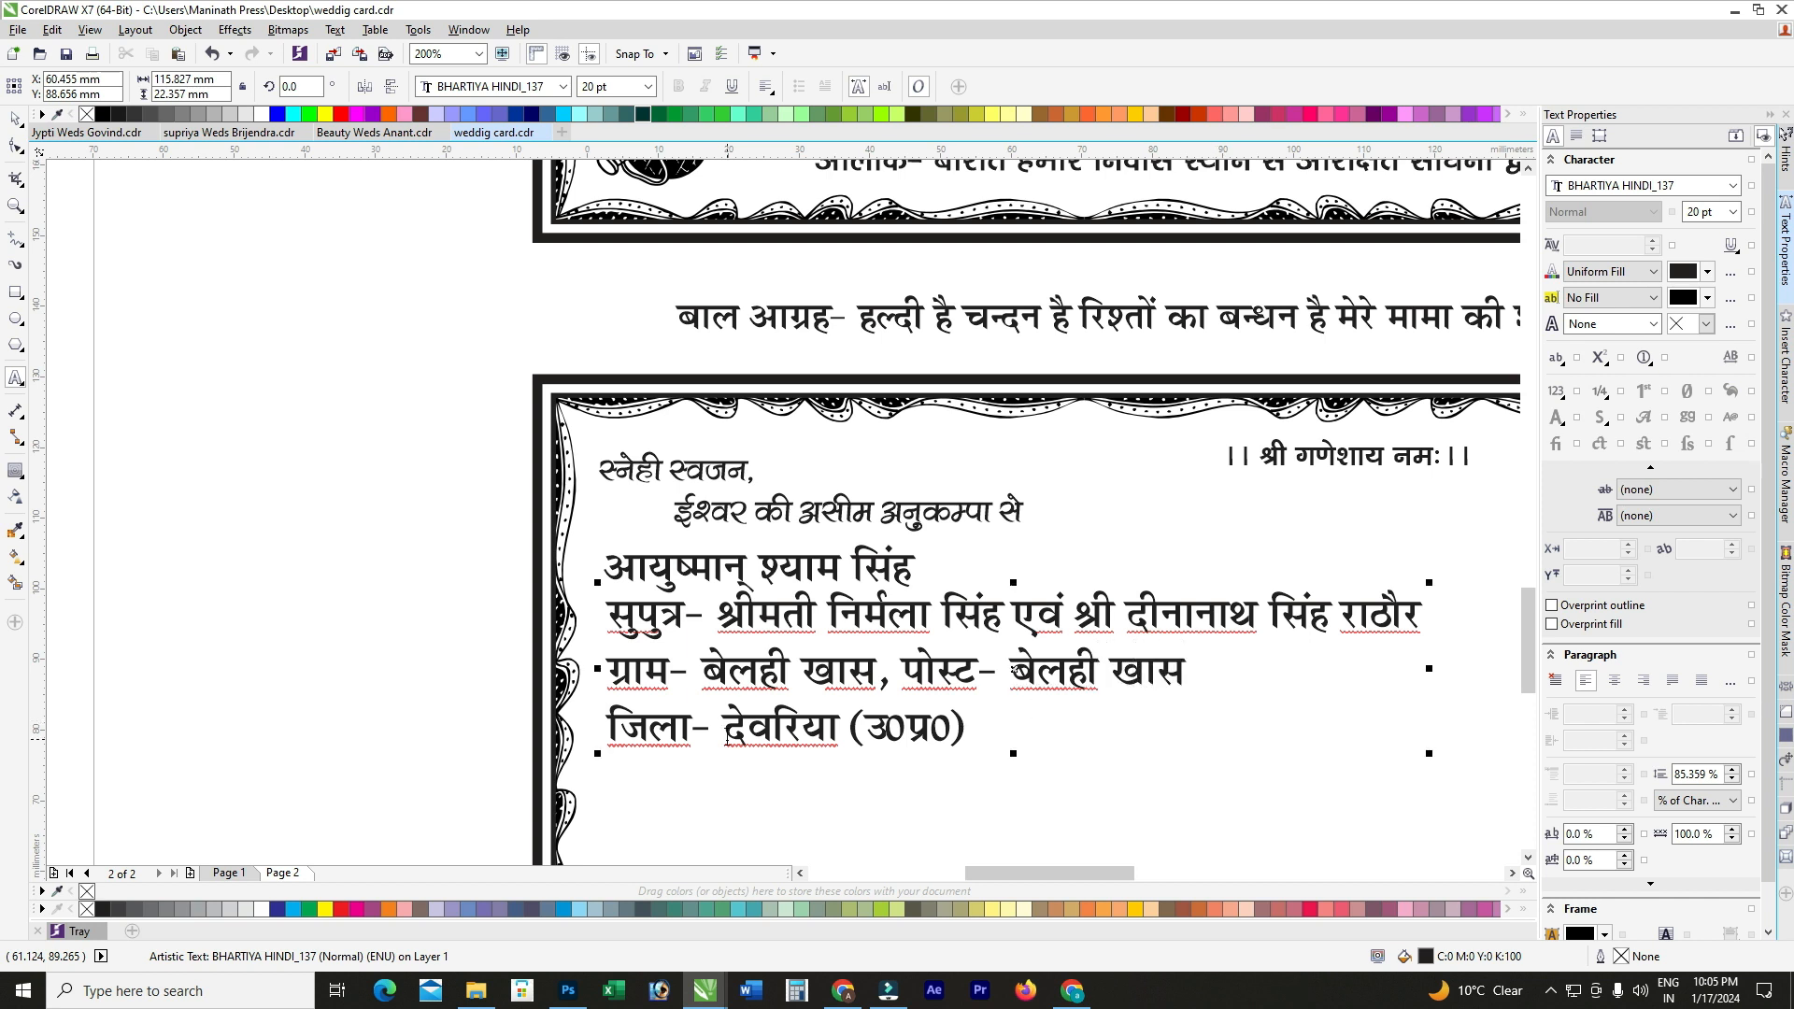
pyautogui.scroll(2, 727, 738)
pyautogui.moveTo(722, 724); pyautogui.dragTo(1209, 716)
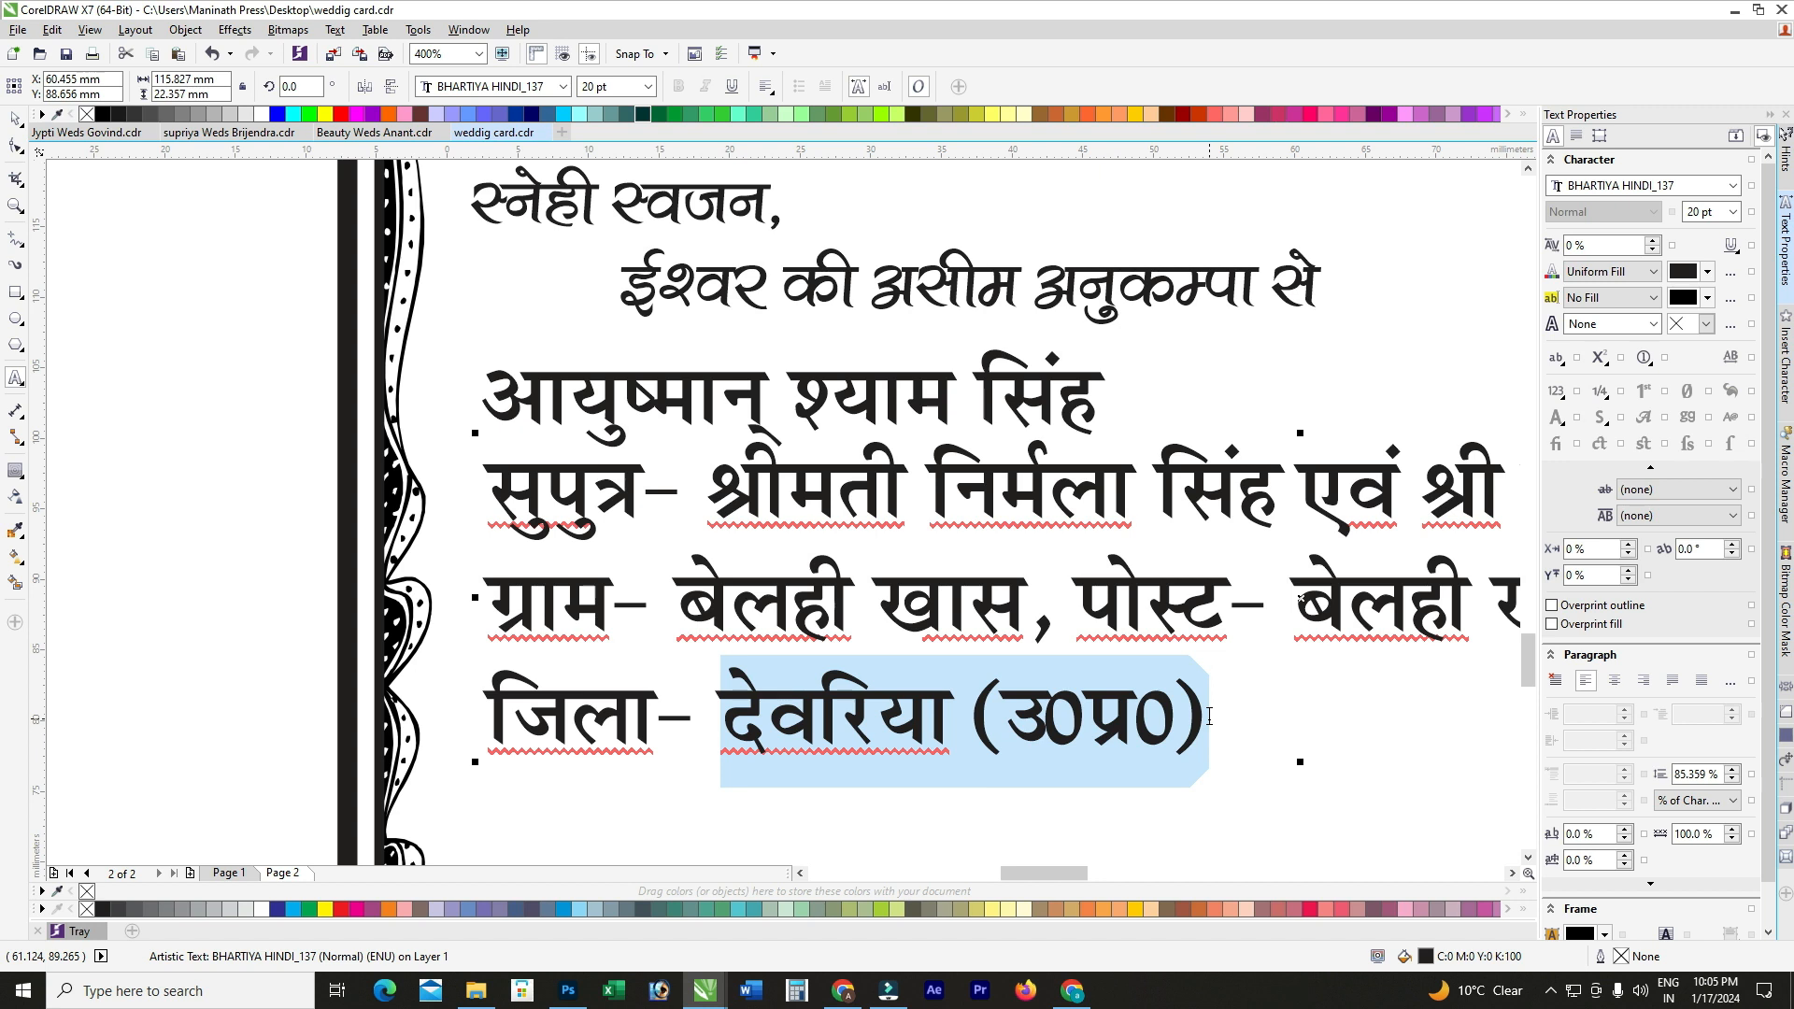
pyautogui.press('BackSpace')
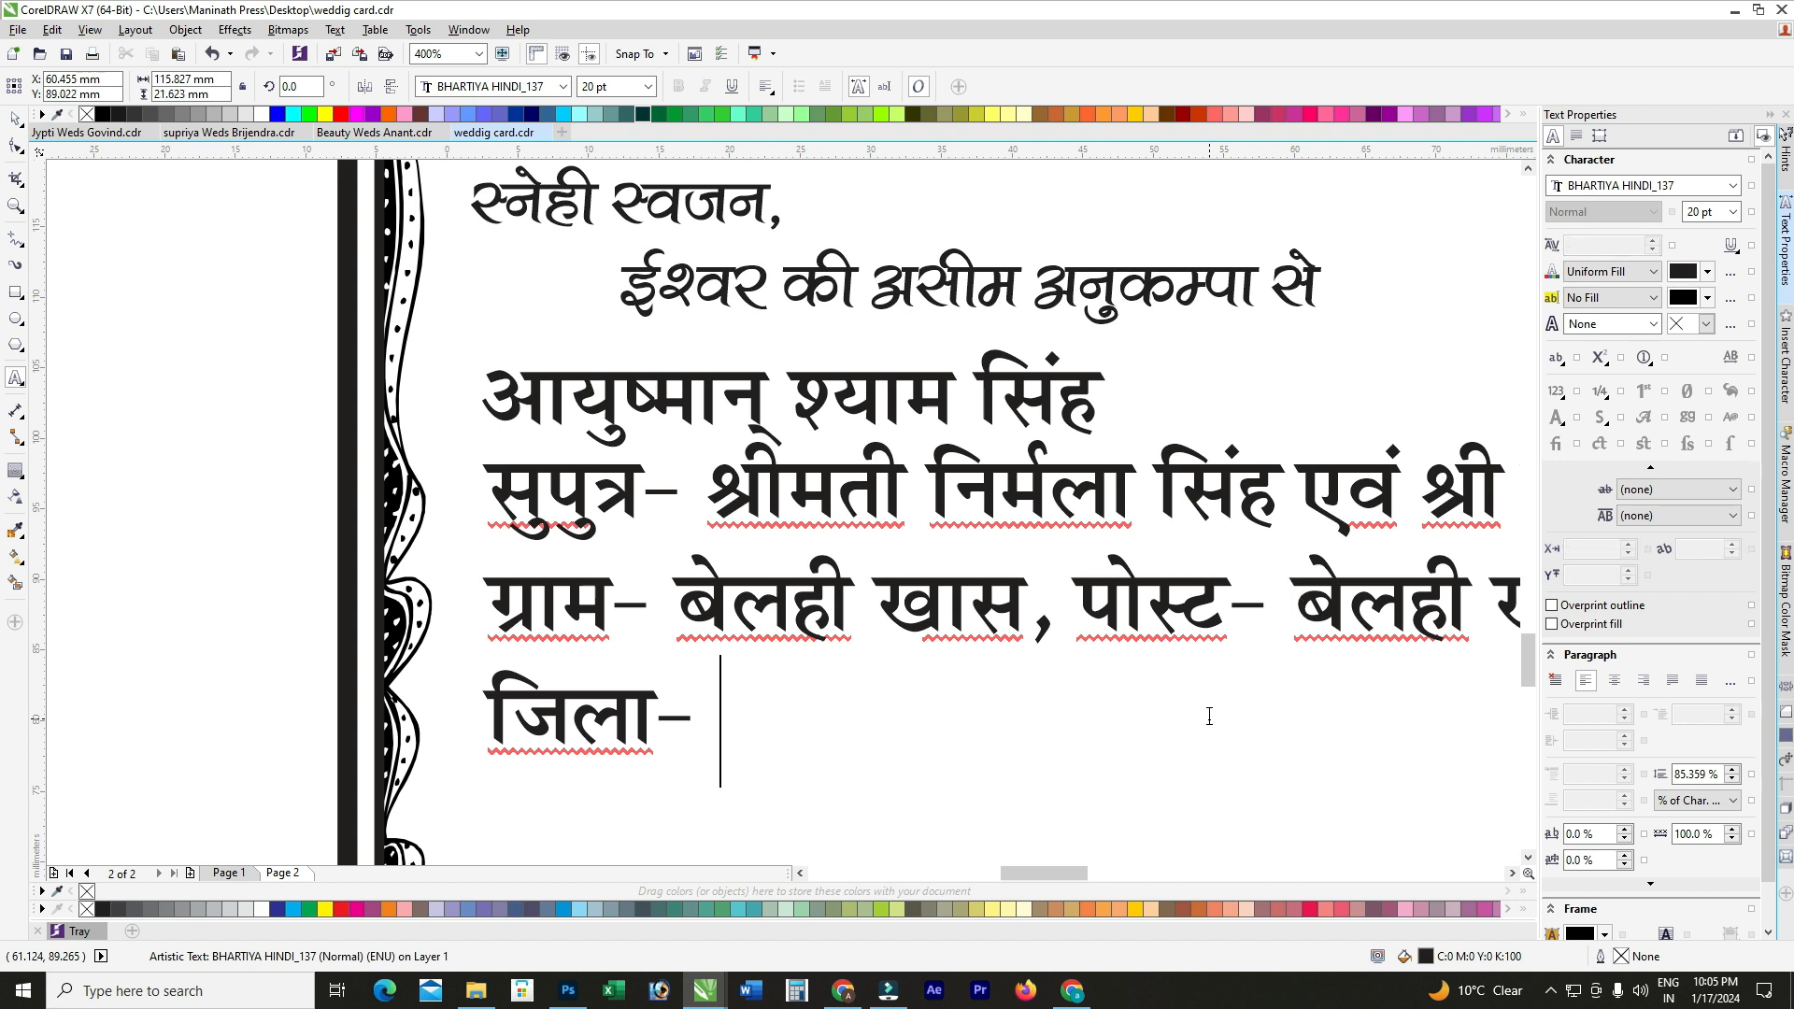
pyautogui.write('गोपालगंज (ि')
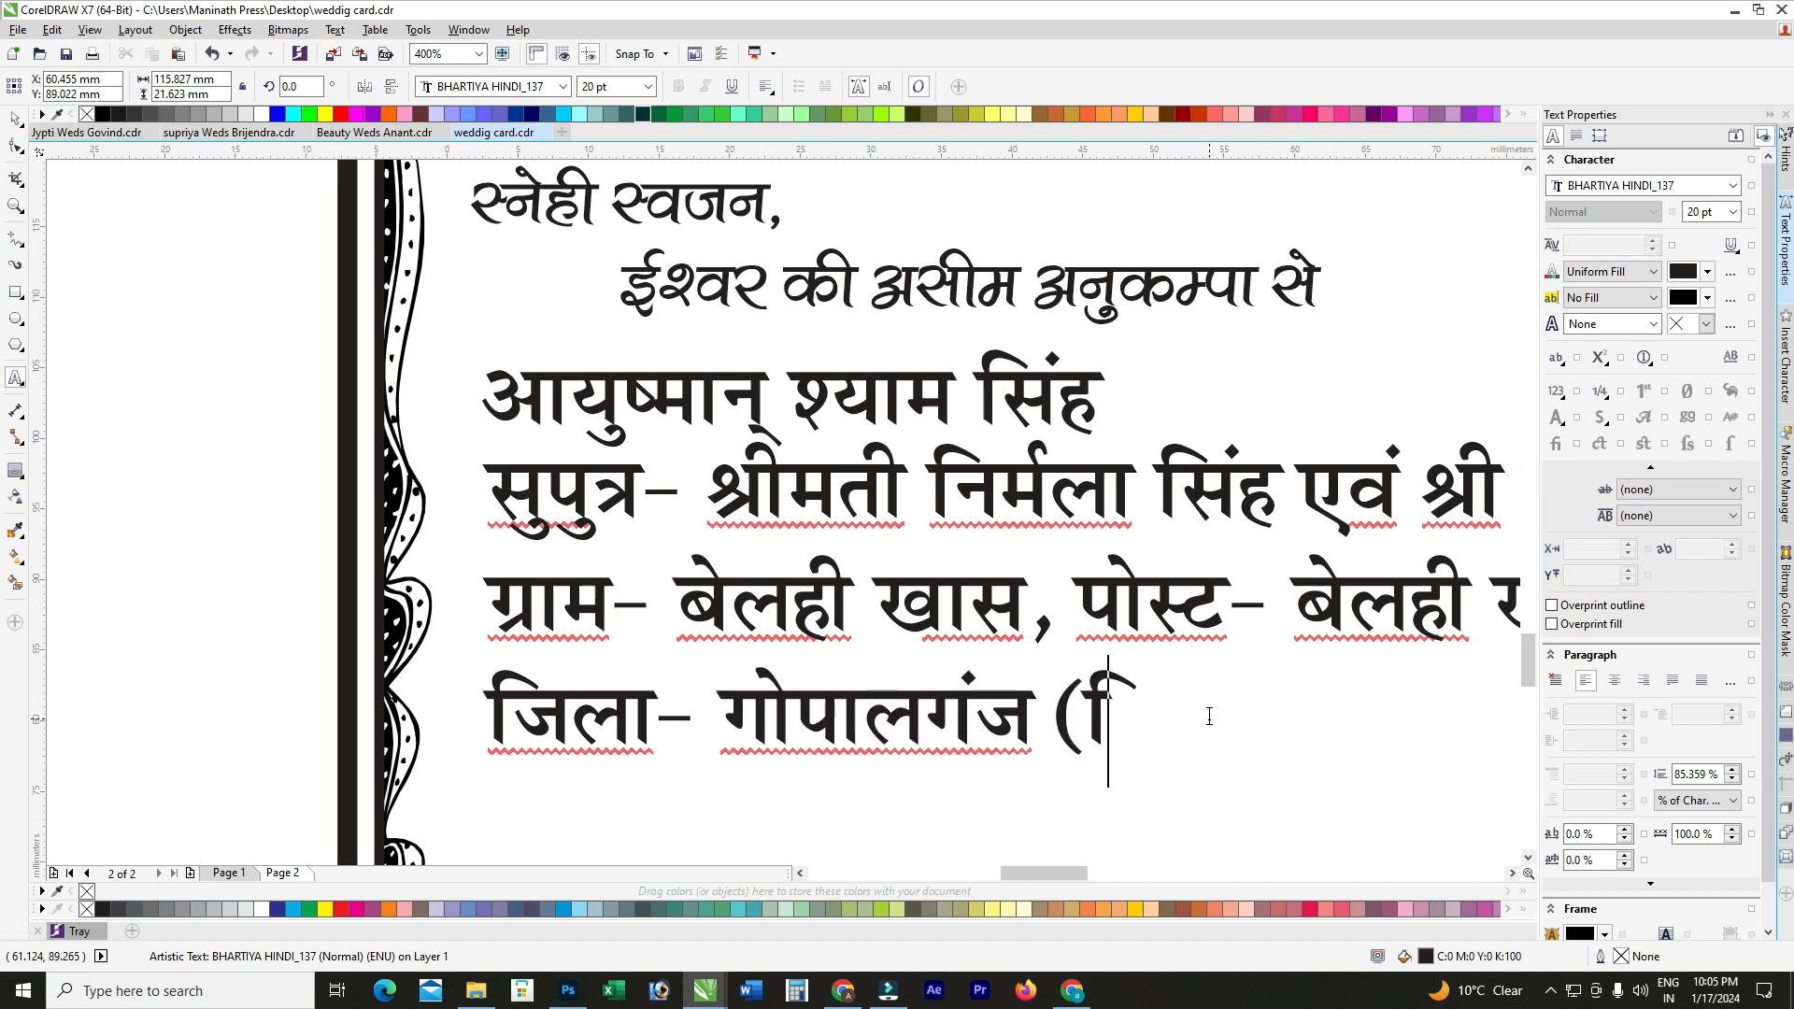
pyautogui.write('बहार)')
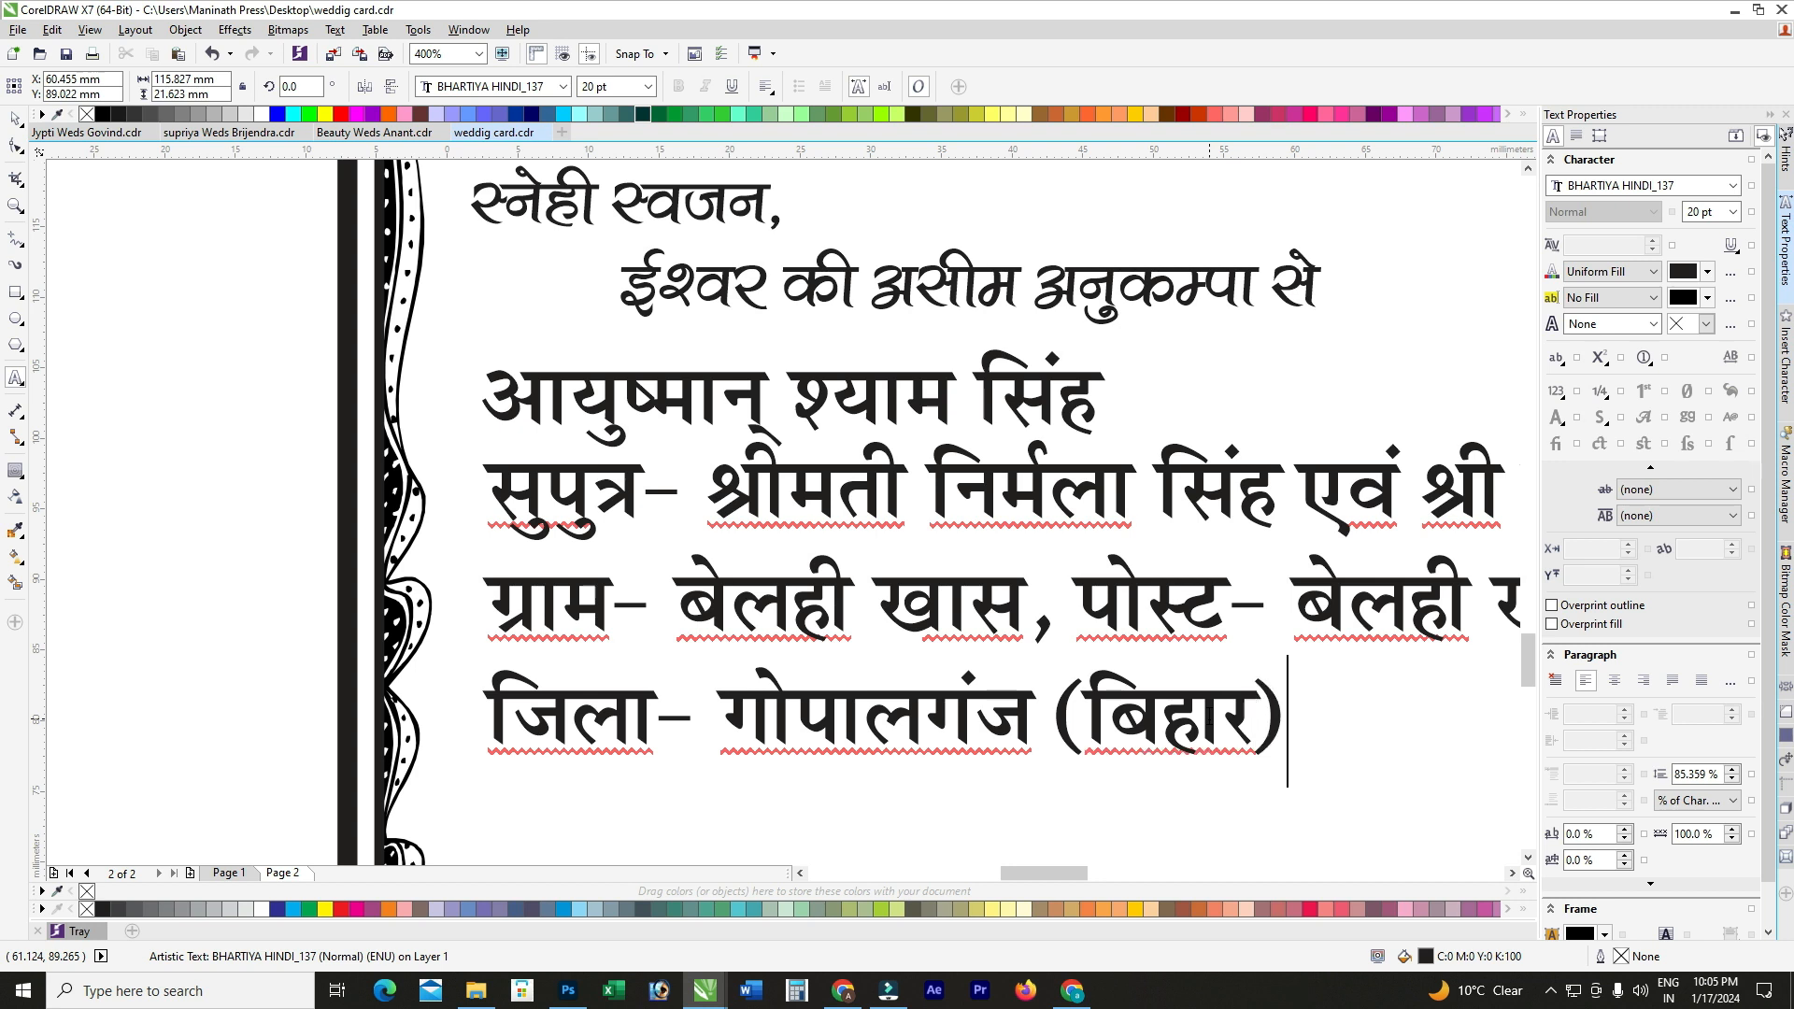
pyautogui.scroll(-1, 1007, 688)
pyautogui.scroll(-2, 1046, 543)
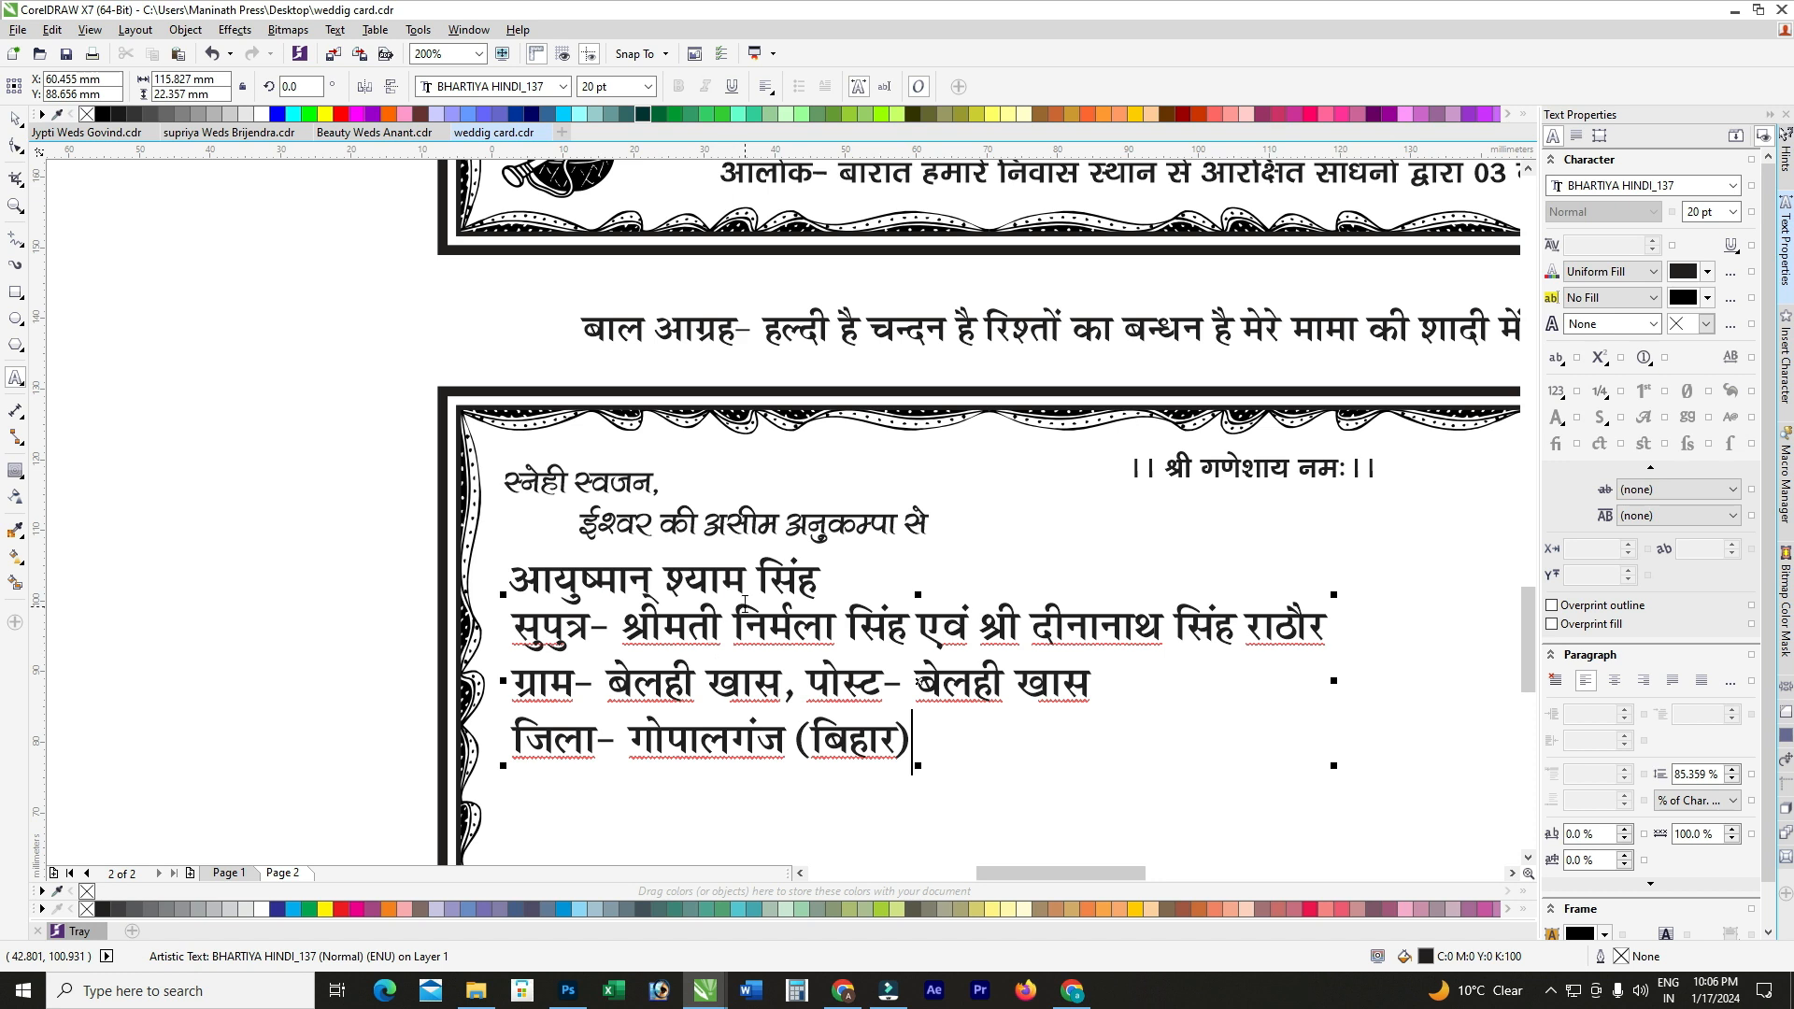
pyautogui.click(719, 581)
# Step: Set the groom's name line to BHARTIYA HINDI_053 at 22 pt
pyautogui.scroll(2, 707, 573)
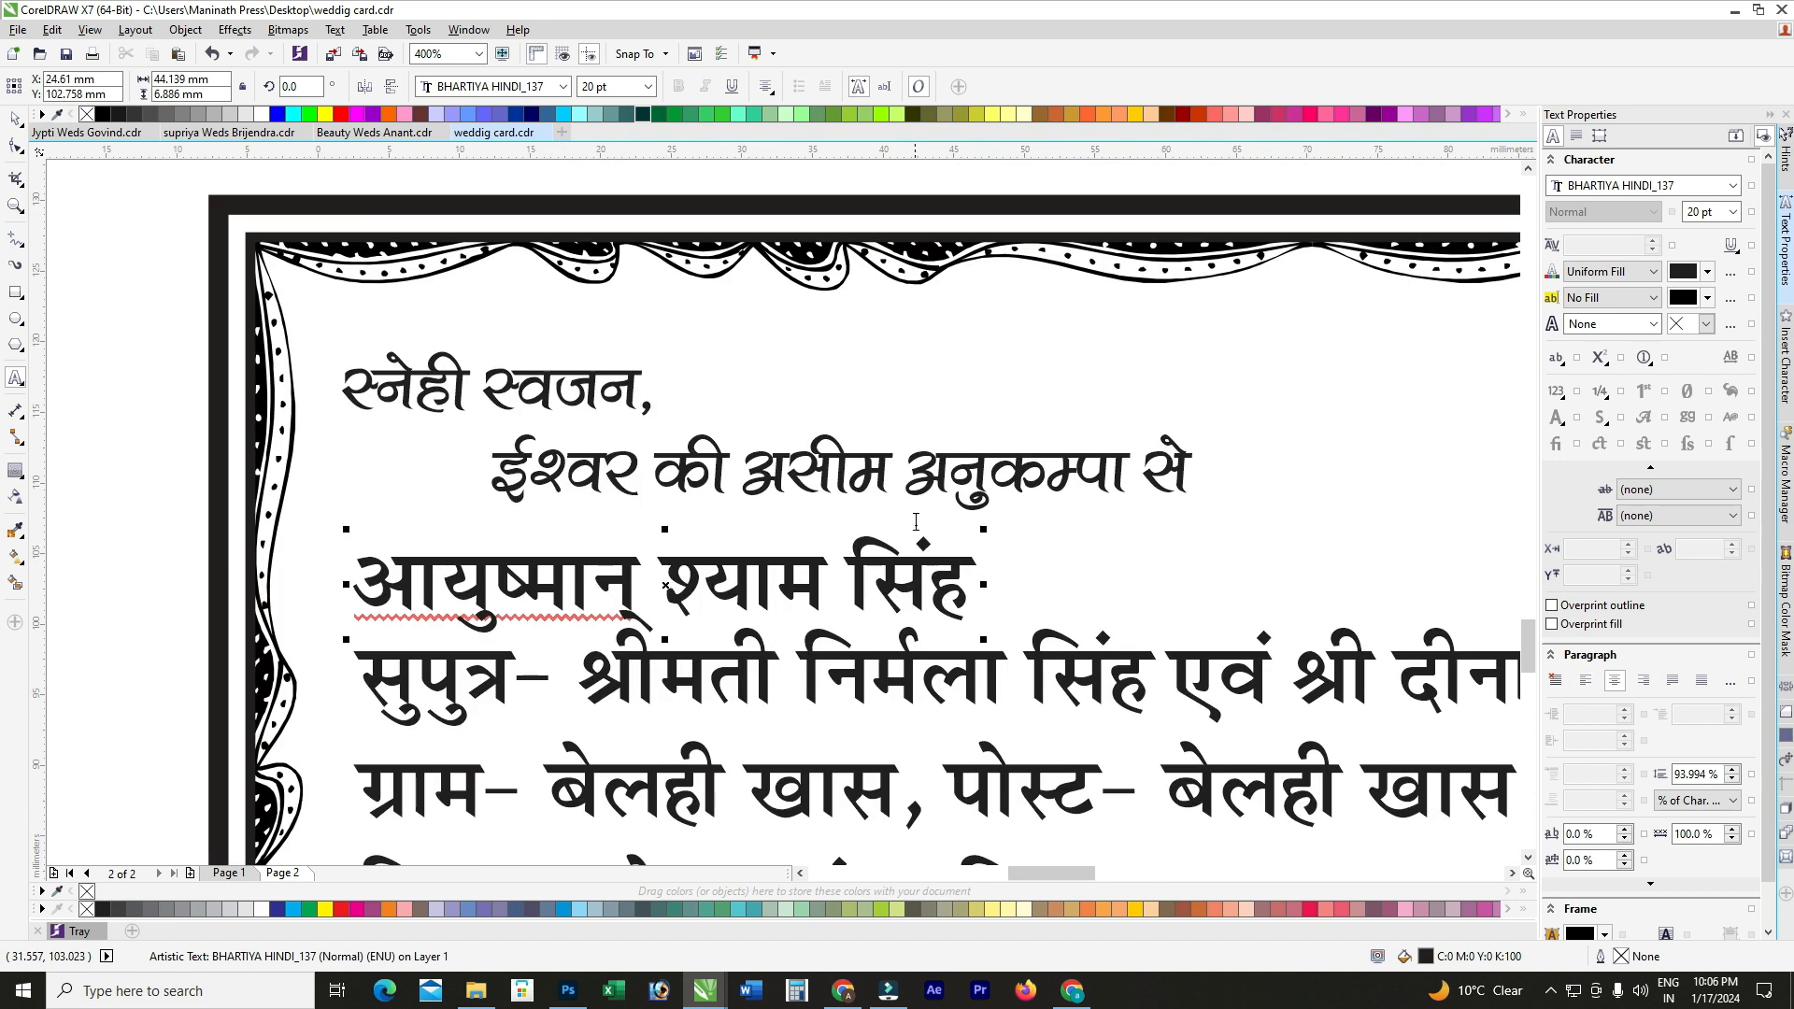
pyautogui.hotkey('ctrl', 'a')
pyautogui.click(560, 86)
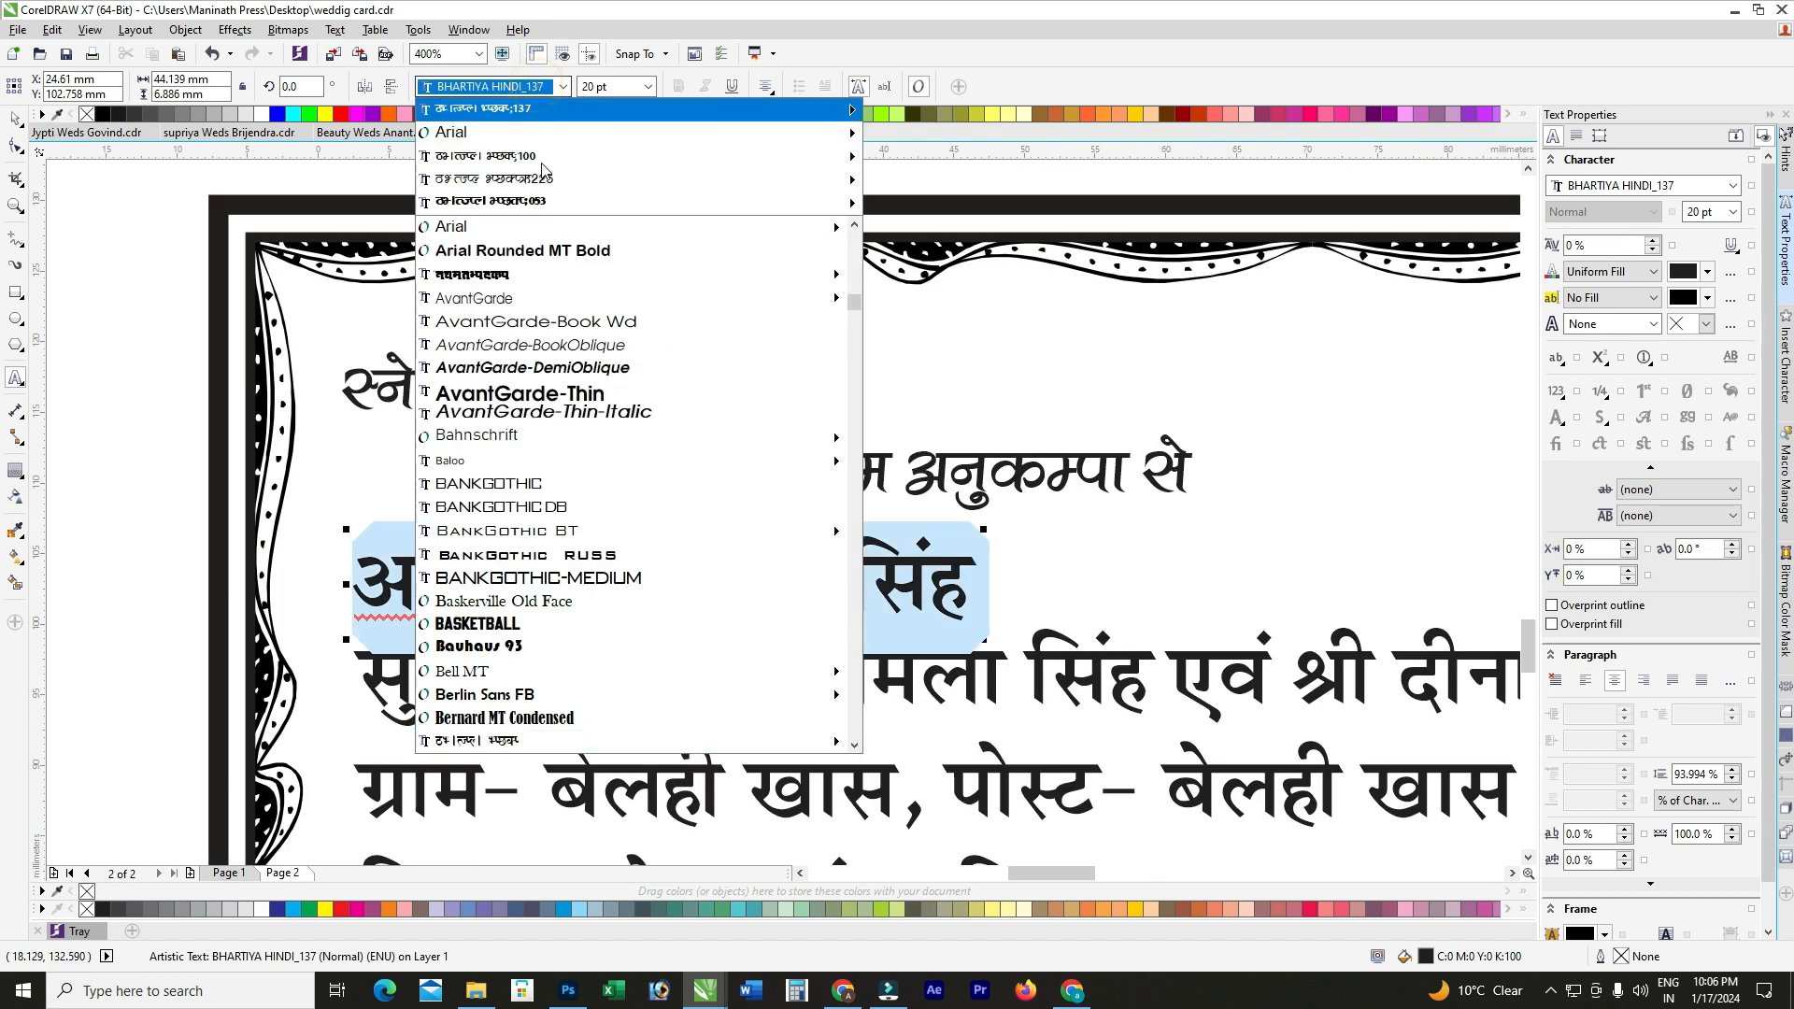
pyautogui.click(549, 201)
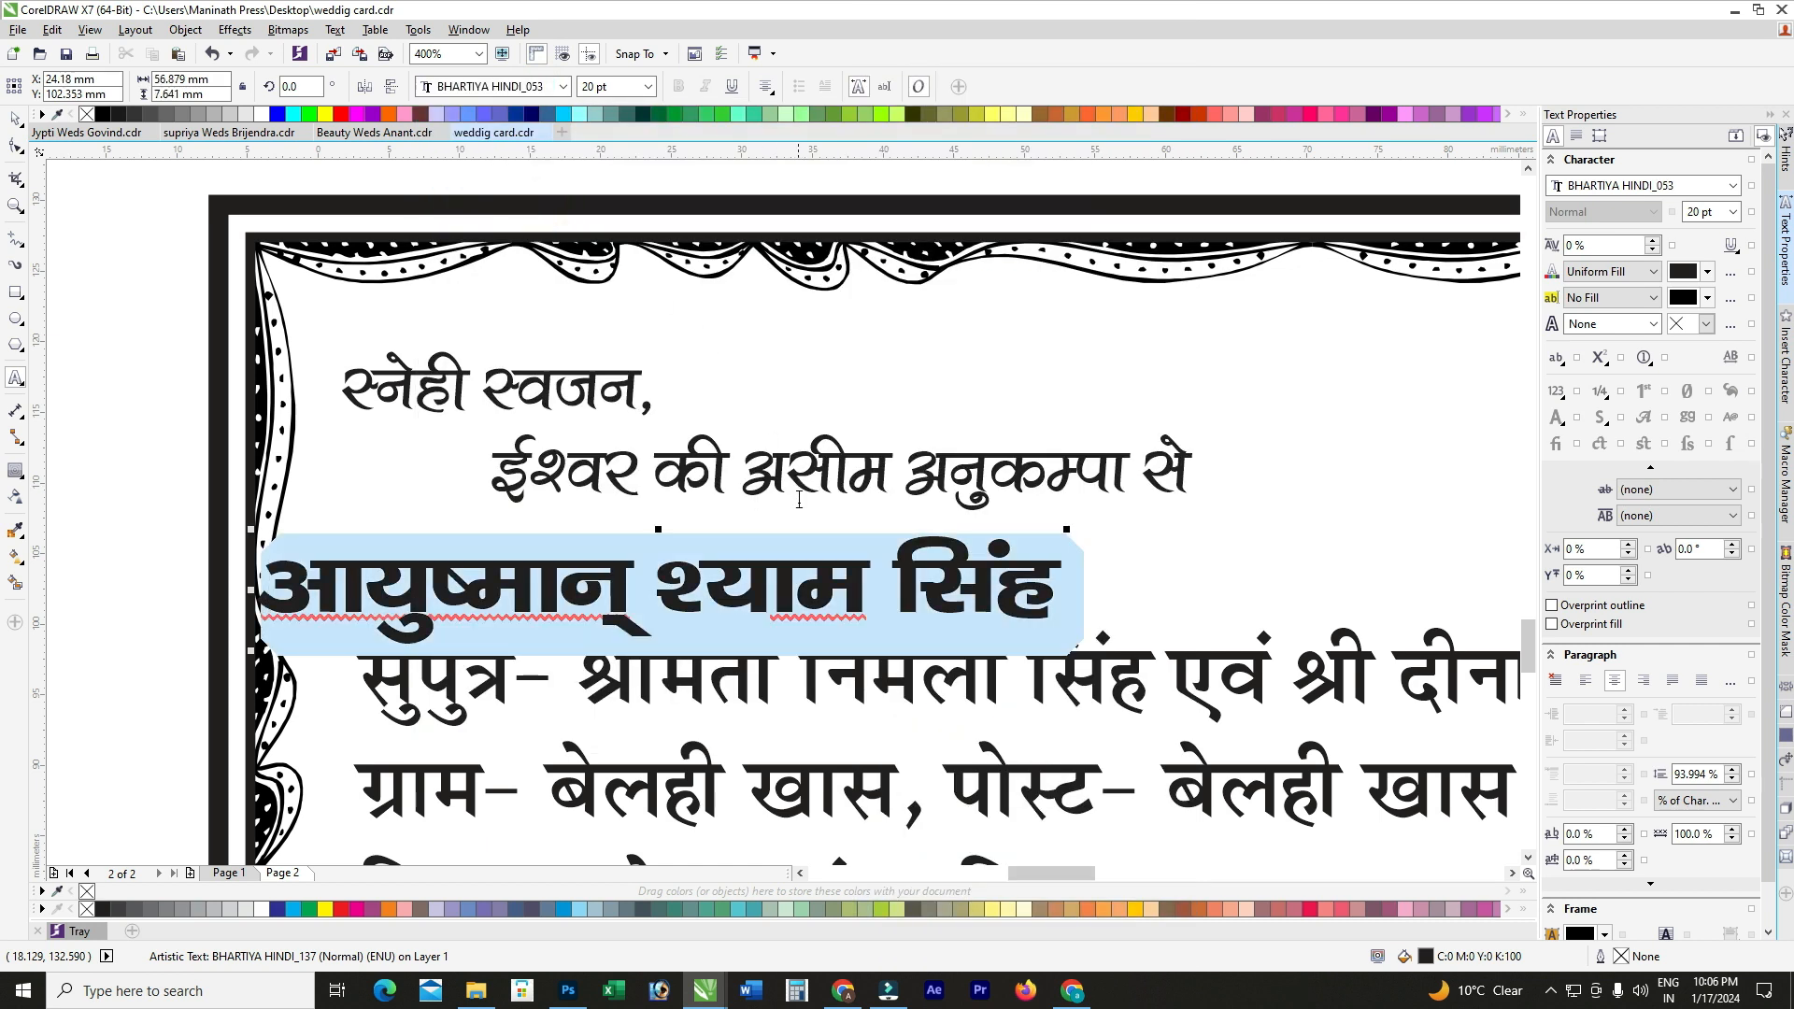
pyautogui.click(603, 86)
pyautogui.press('Return')
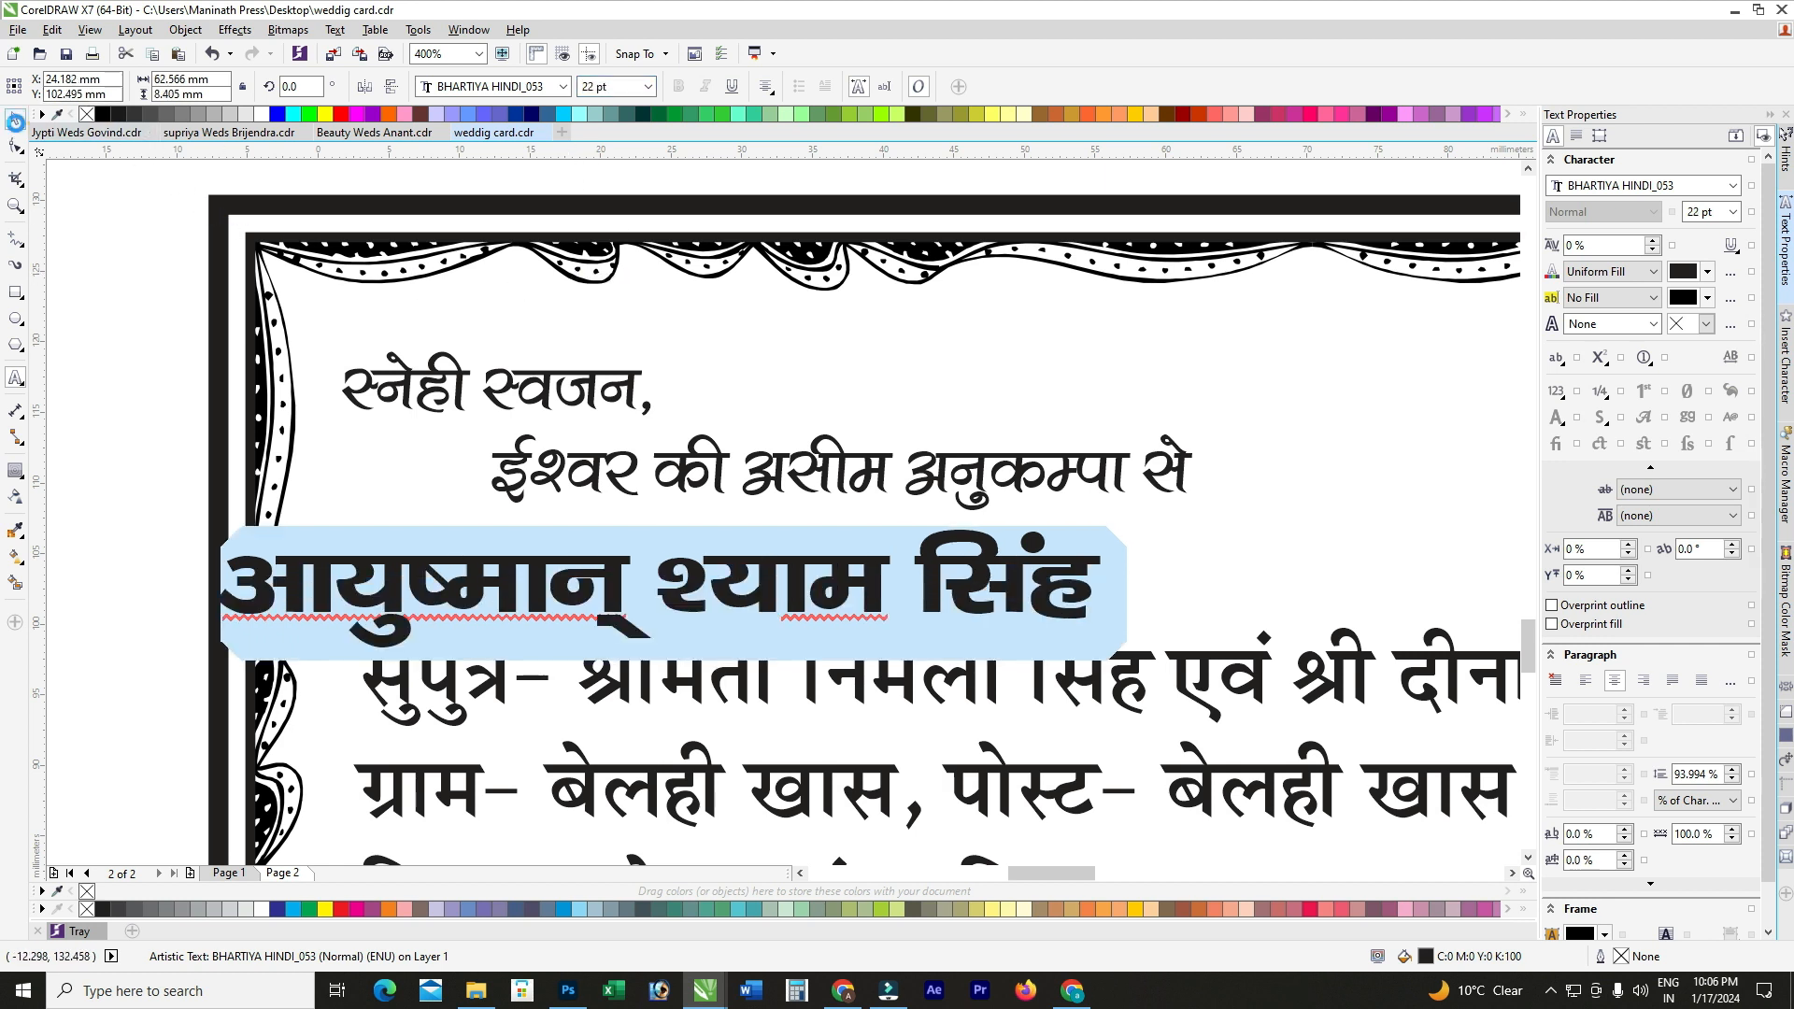
# Step: Left-align the name line with the details text block
pyautogui.click(15, 122)
pyautogui.scroll(-1, 698, 441)
pyautogui.keyDown('shift'); pyautogui.click(722, 559); pyautogui.keyUp('shift')
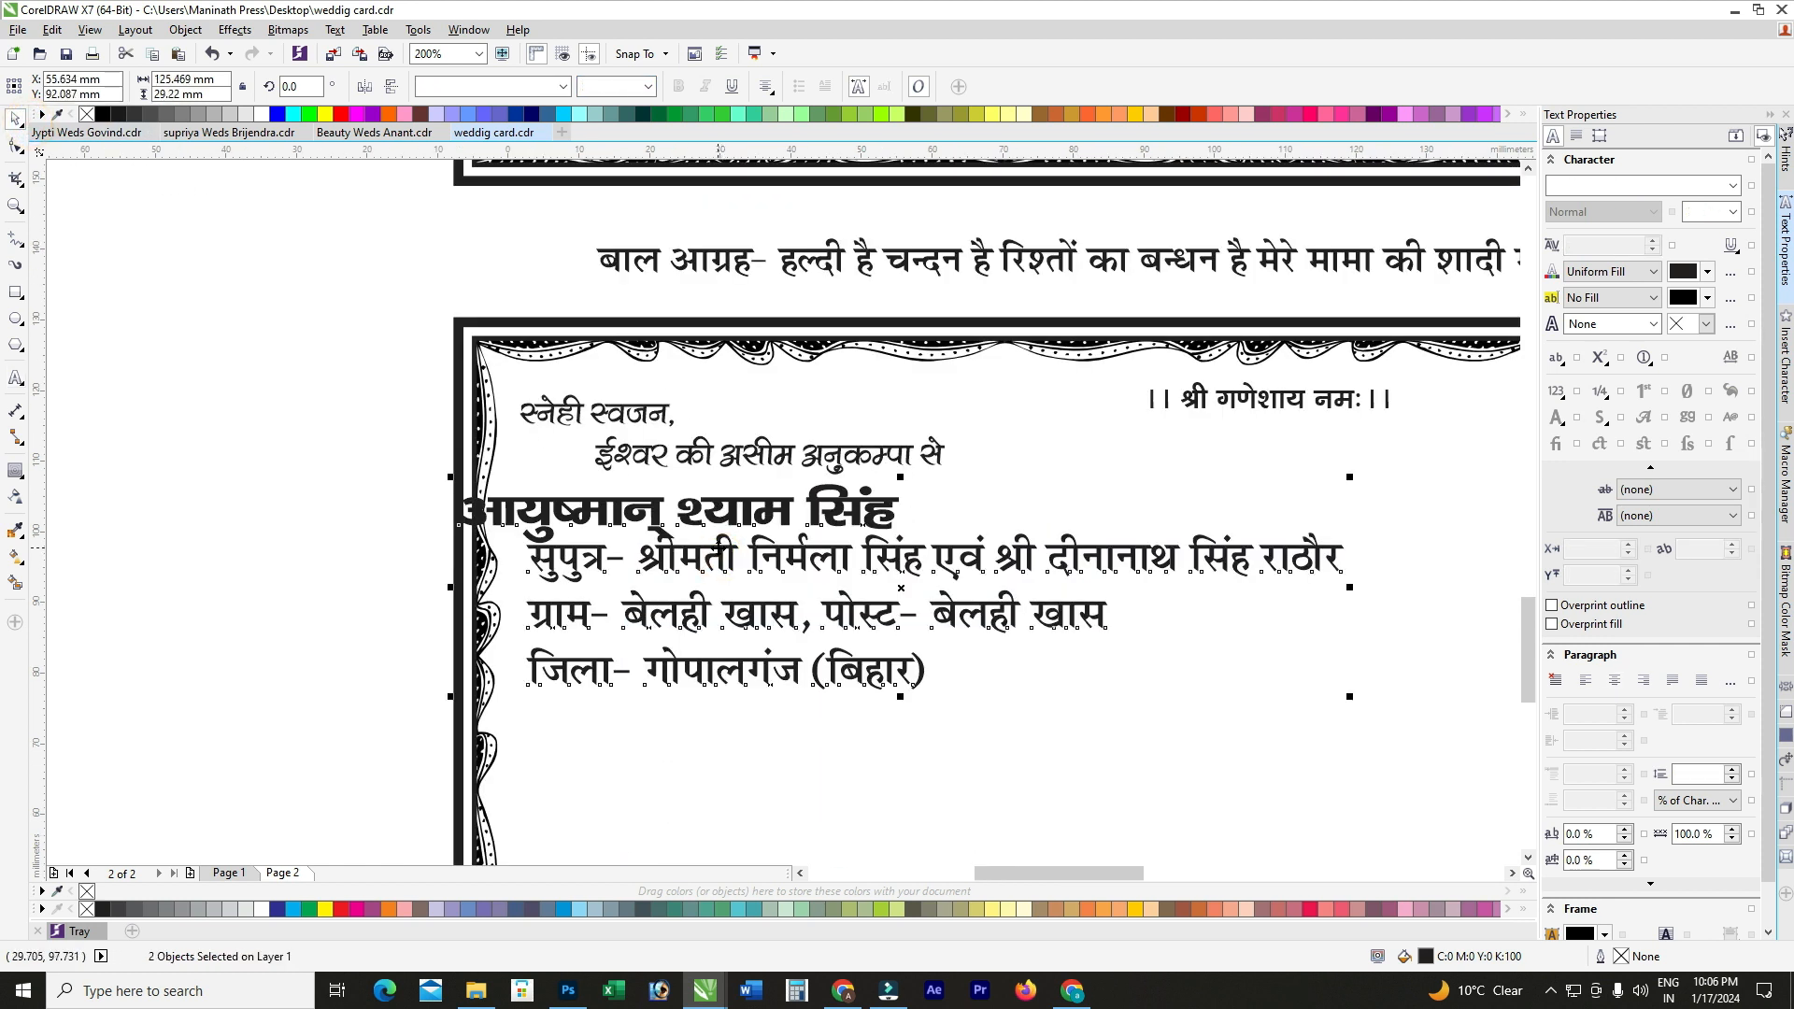
pyautogui.press('l')
pyautogui.click(383, 525)
# Step: Resize the सुपुत्र line in the details block to 16 pt
pyautogui.click(724, 572)
pyautogui.scroll(1, 696, 504)
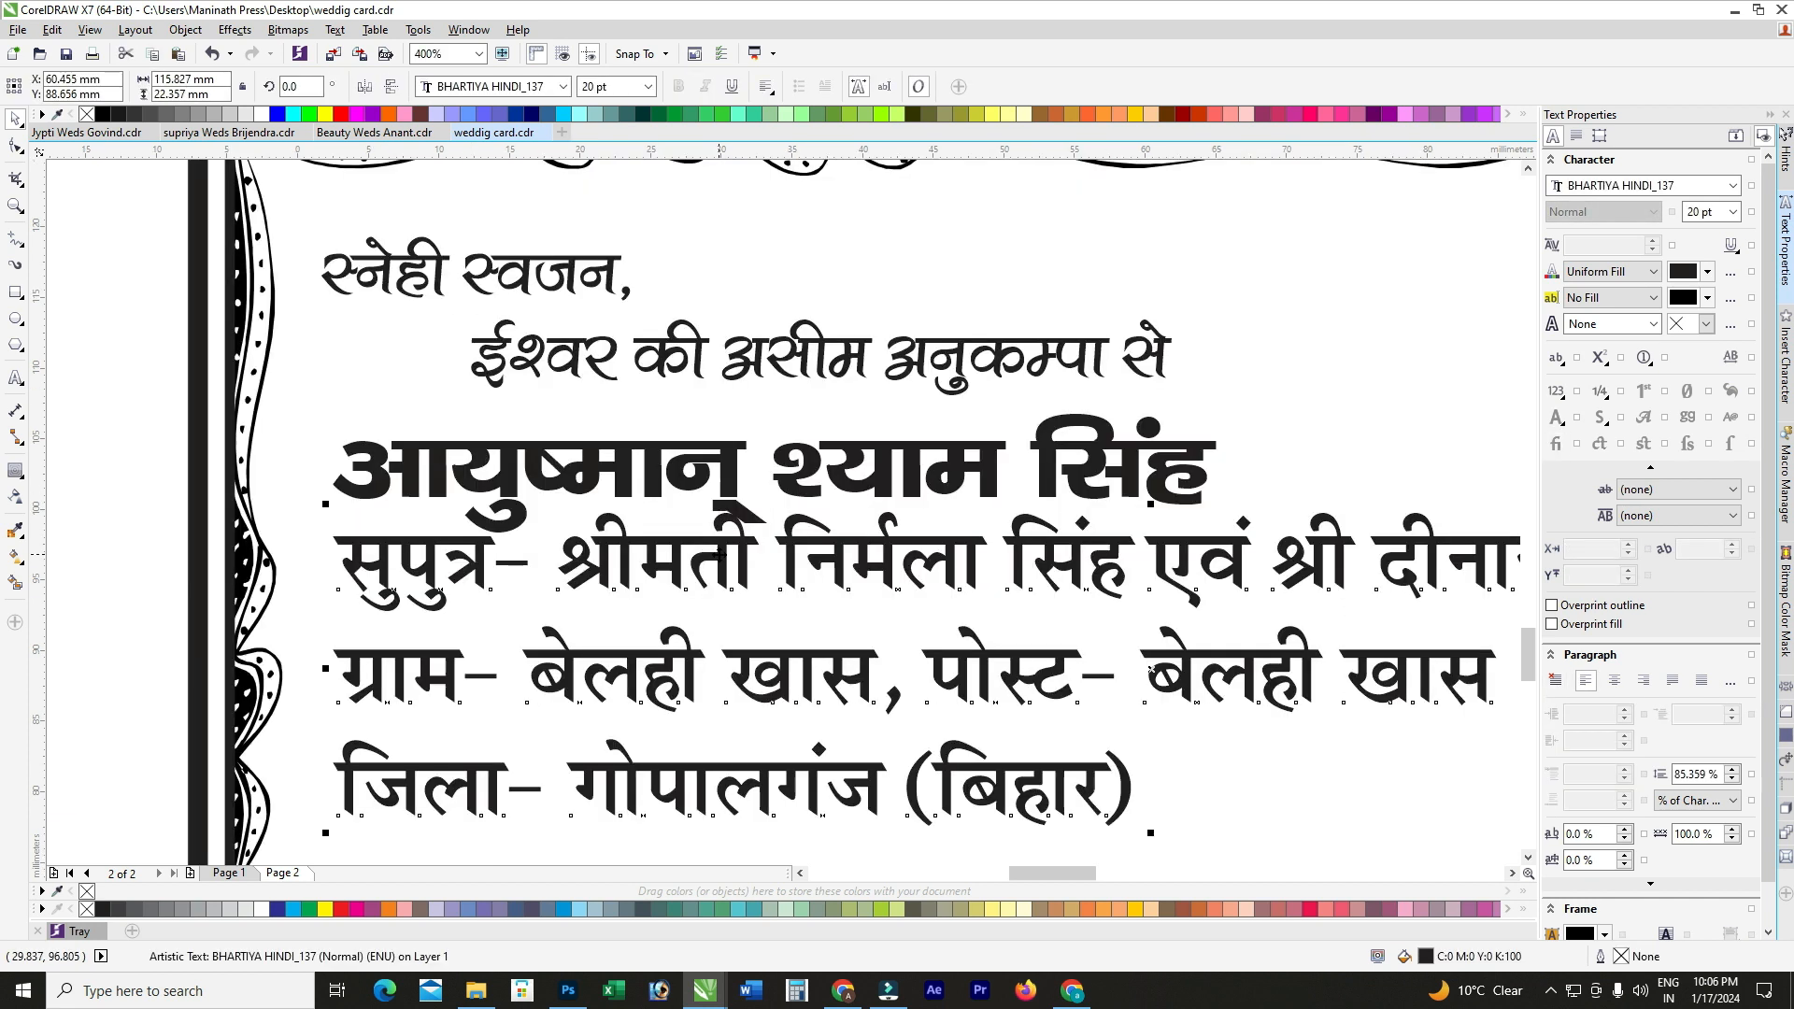
pyautogui.scroll(-1, 696, 504)
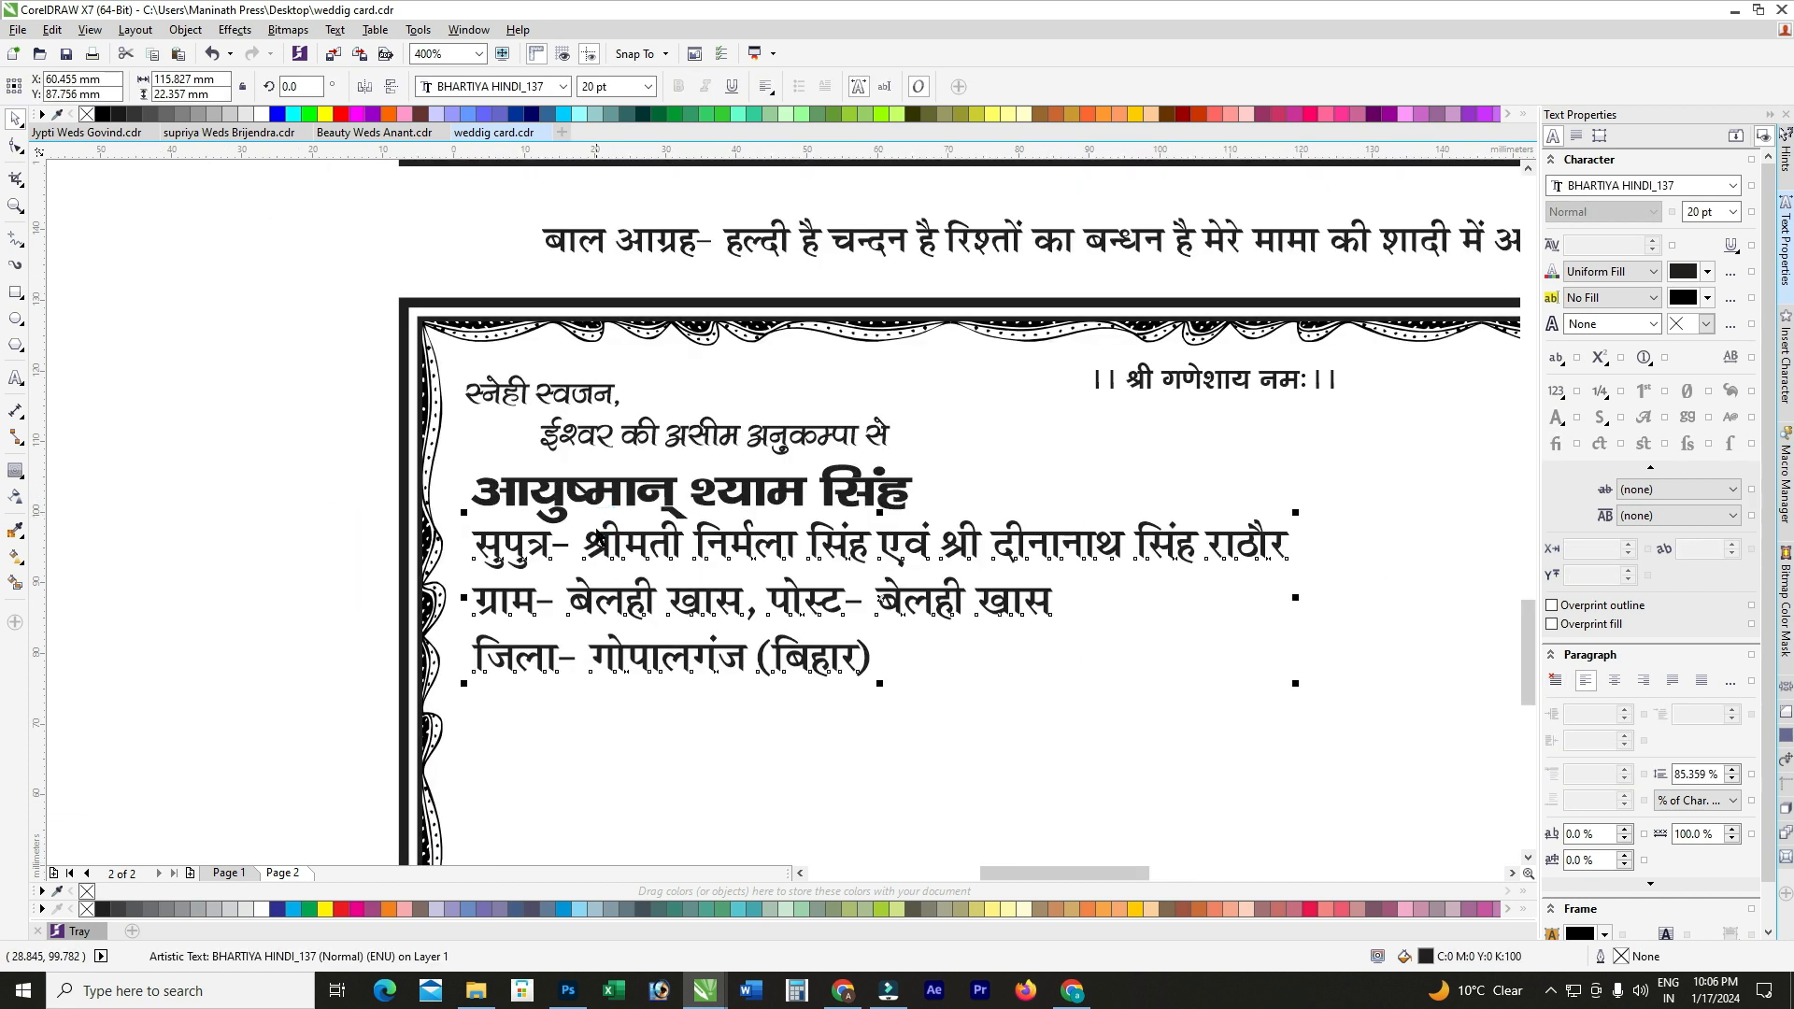
pyautogui.click(484, 544)
pyautogui.doubleClick(484, 545)
pyautogui.moveTo(474, 546); pyautogui.dragTo(1254, 558)
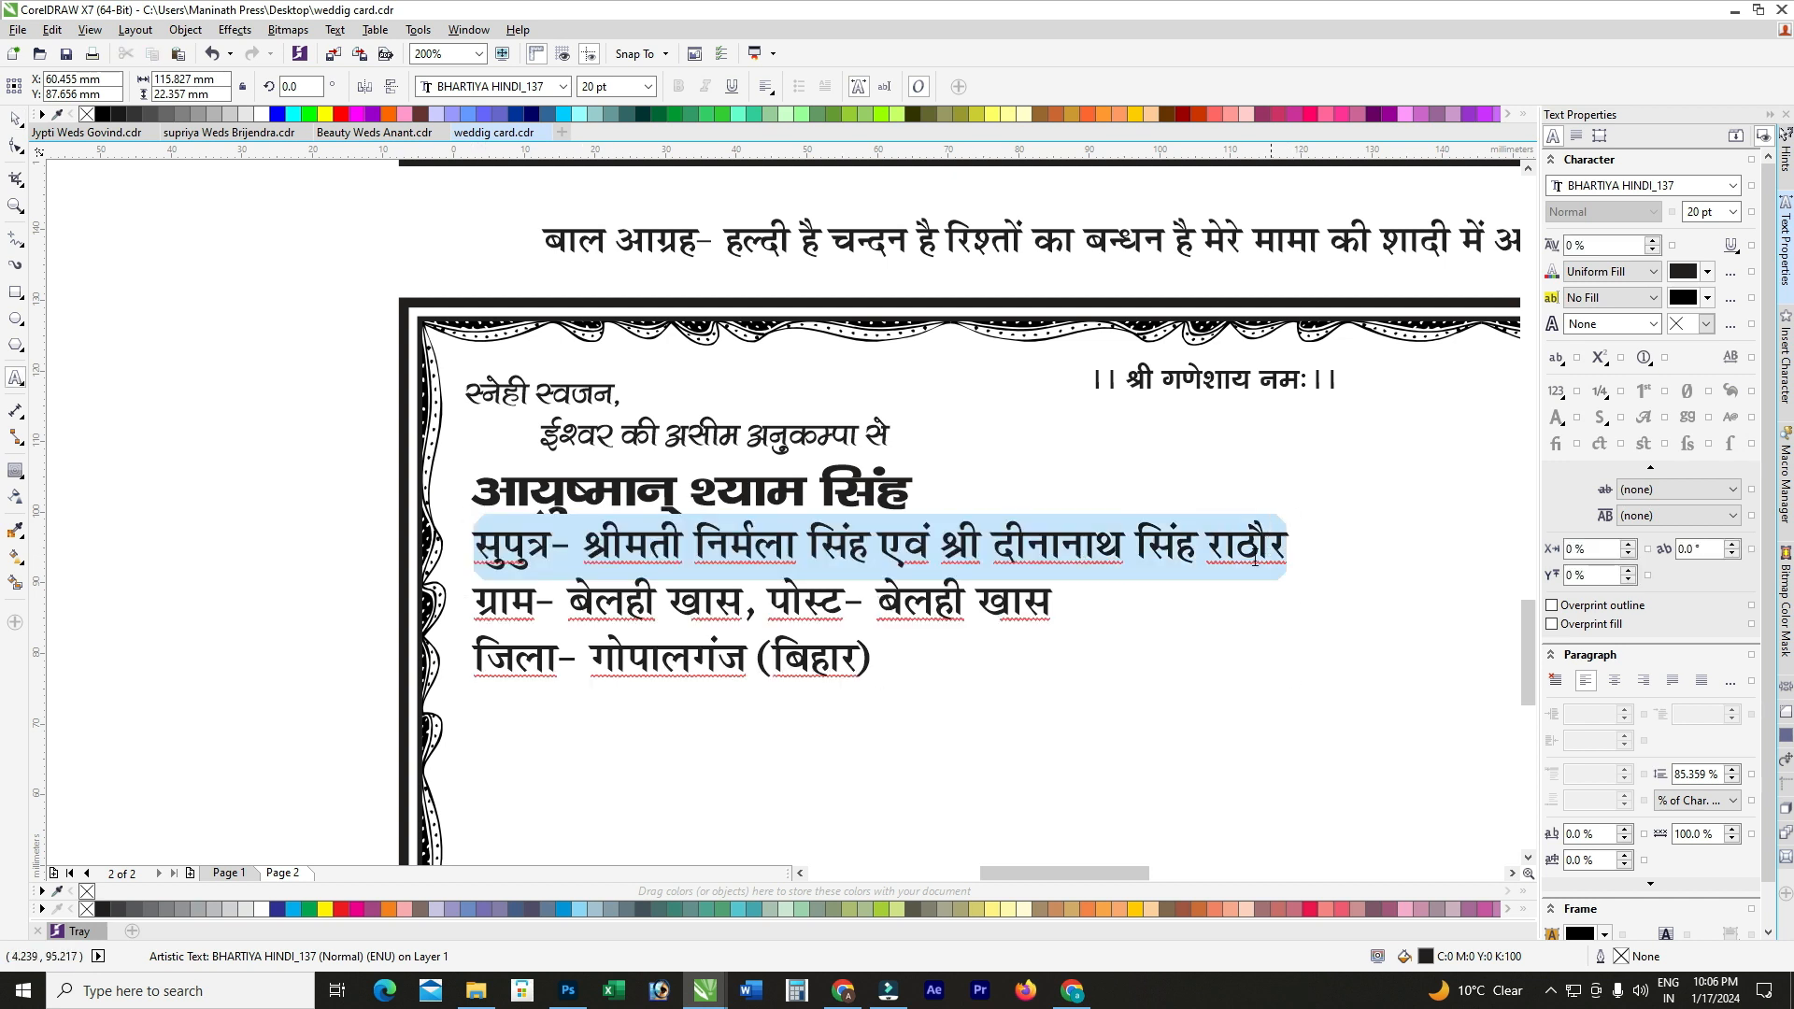
pyautogui.click(612, 85)
pyautogui.write('1')
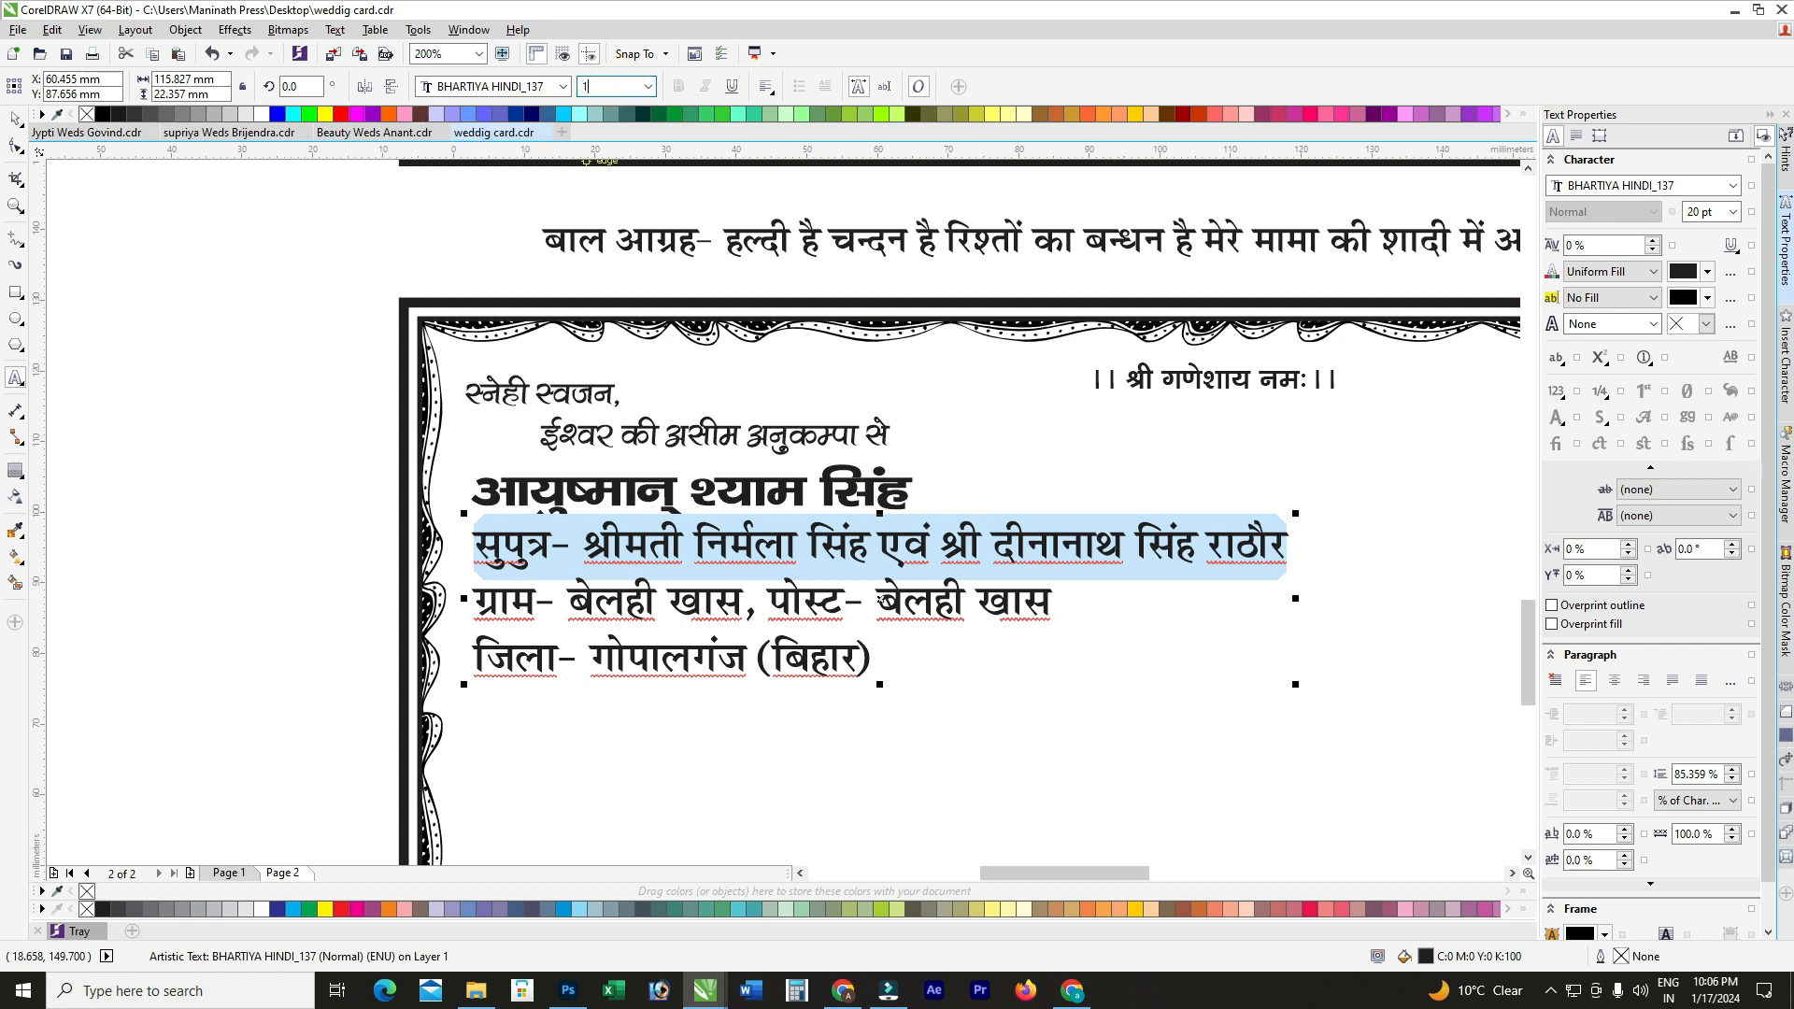
pyautogui.write('6')
pyautogui.press('Return')
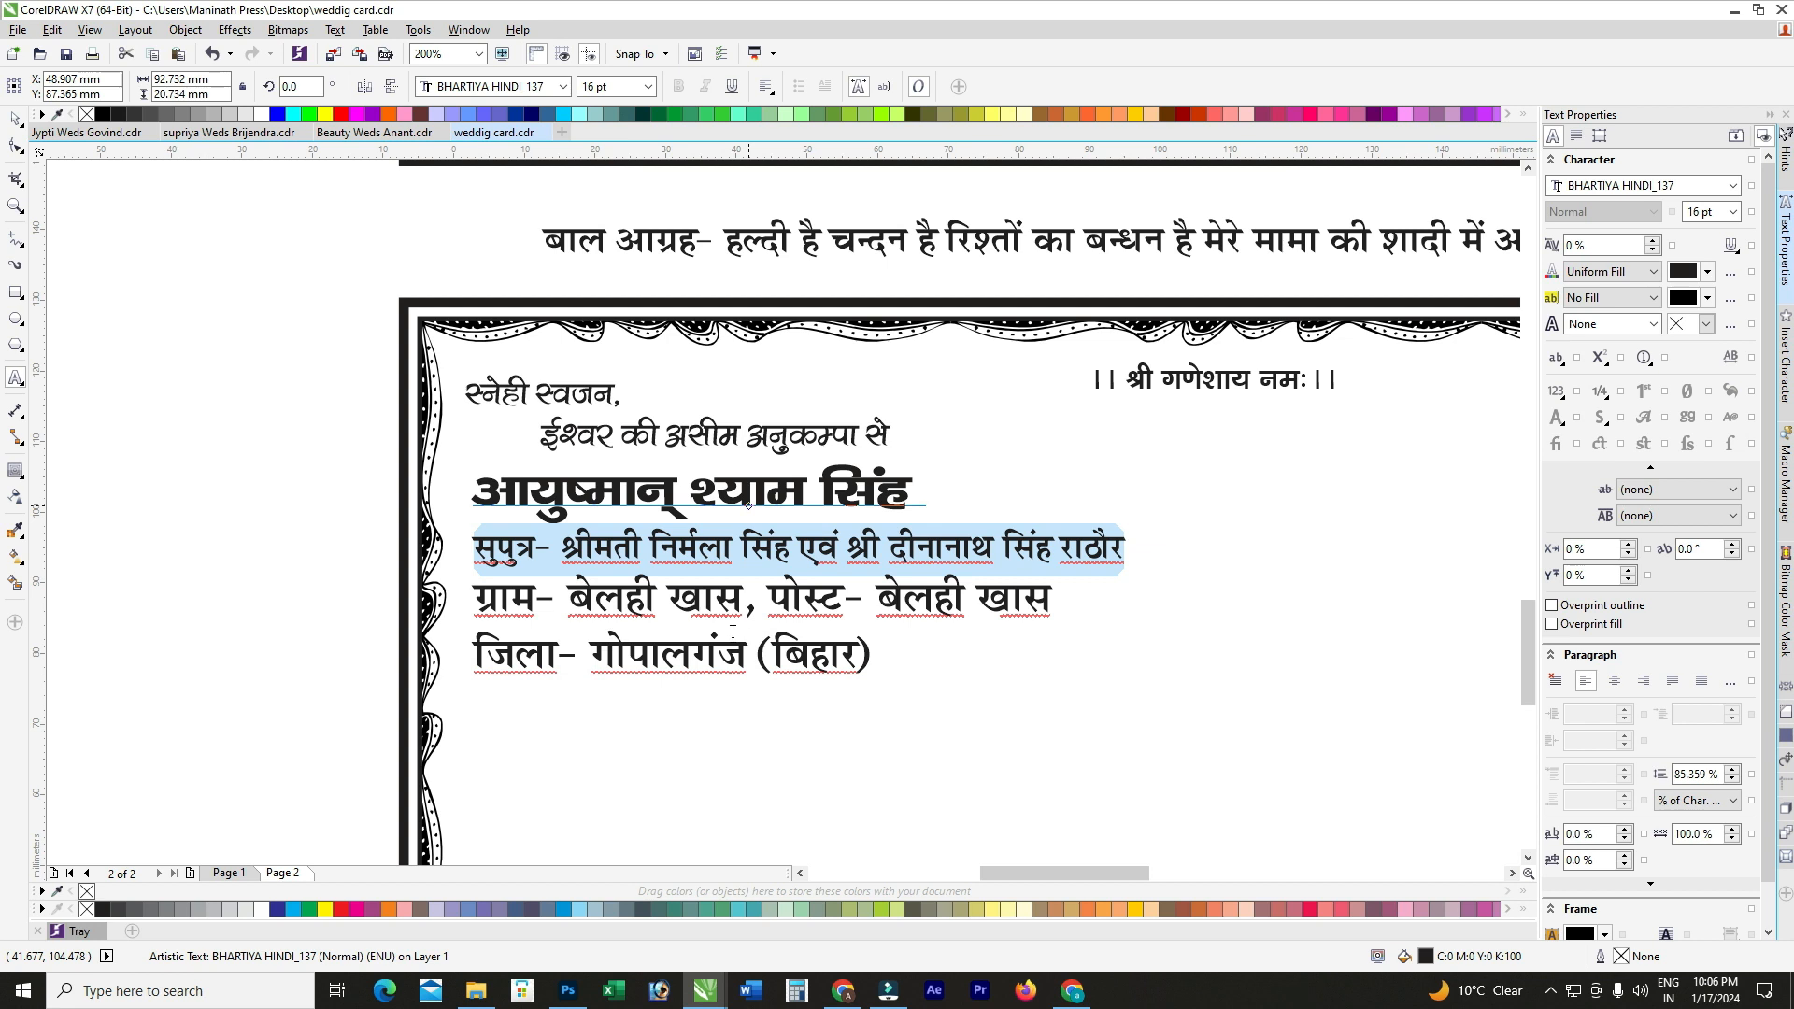
pyautogui.click(595, 612)
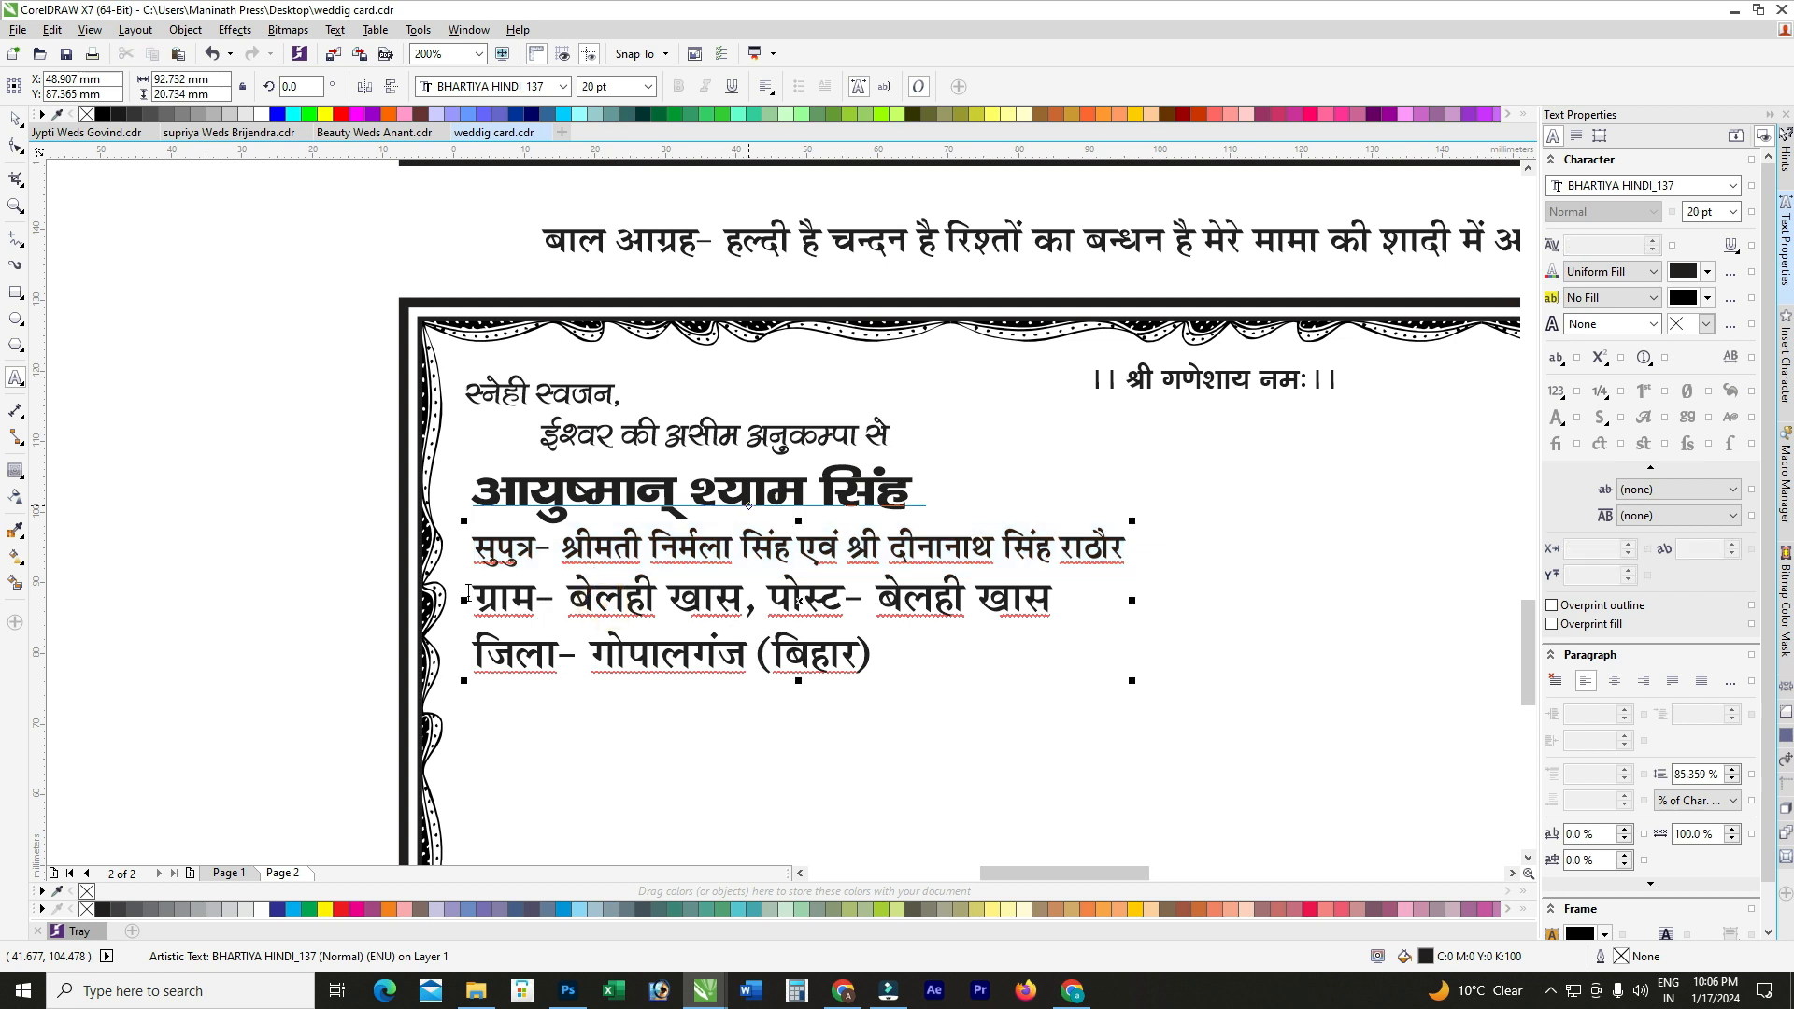
# Step: Set the village and district lines to BHARTIYA HINDI_100 at 15 pt
pyautogui.moveTo(473, 594); pyautogui.dragTo(876, 639)
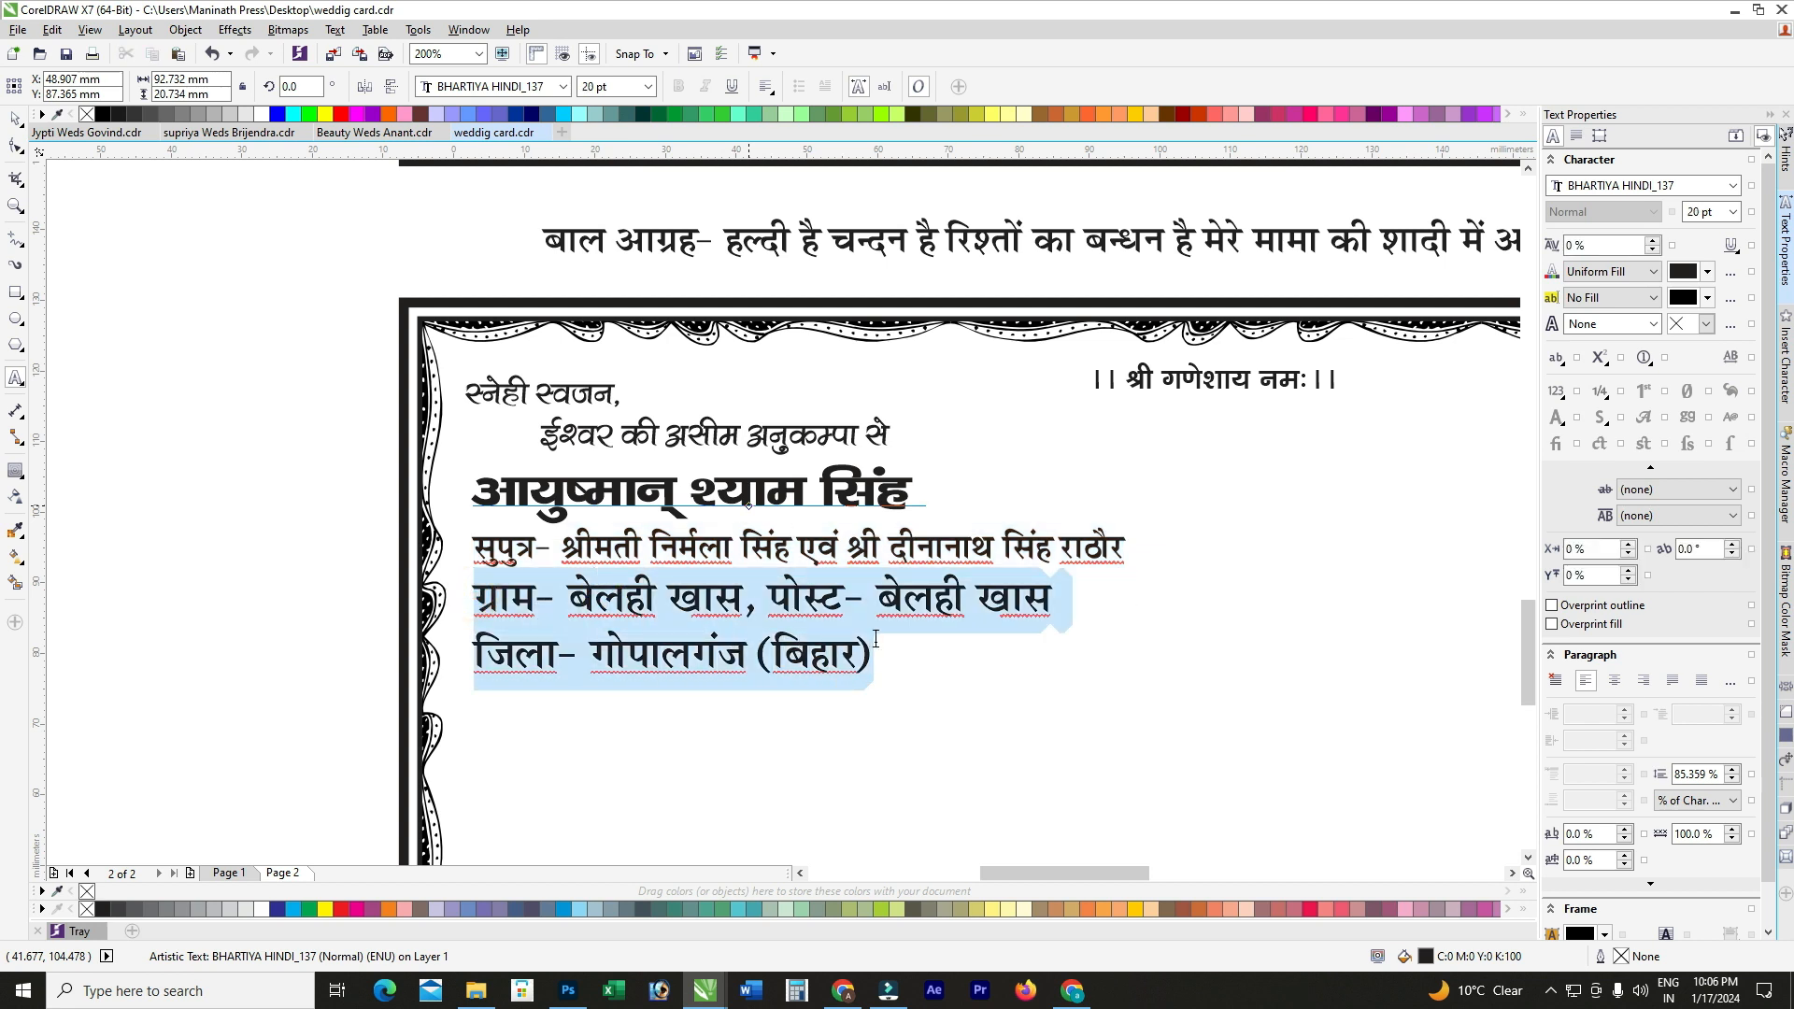
pyautogui.click(615, 86)
pyautogui.write('1')
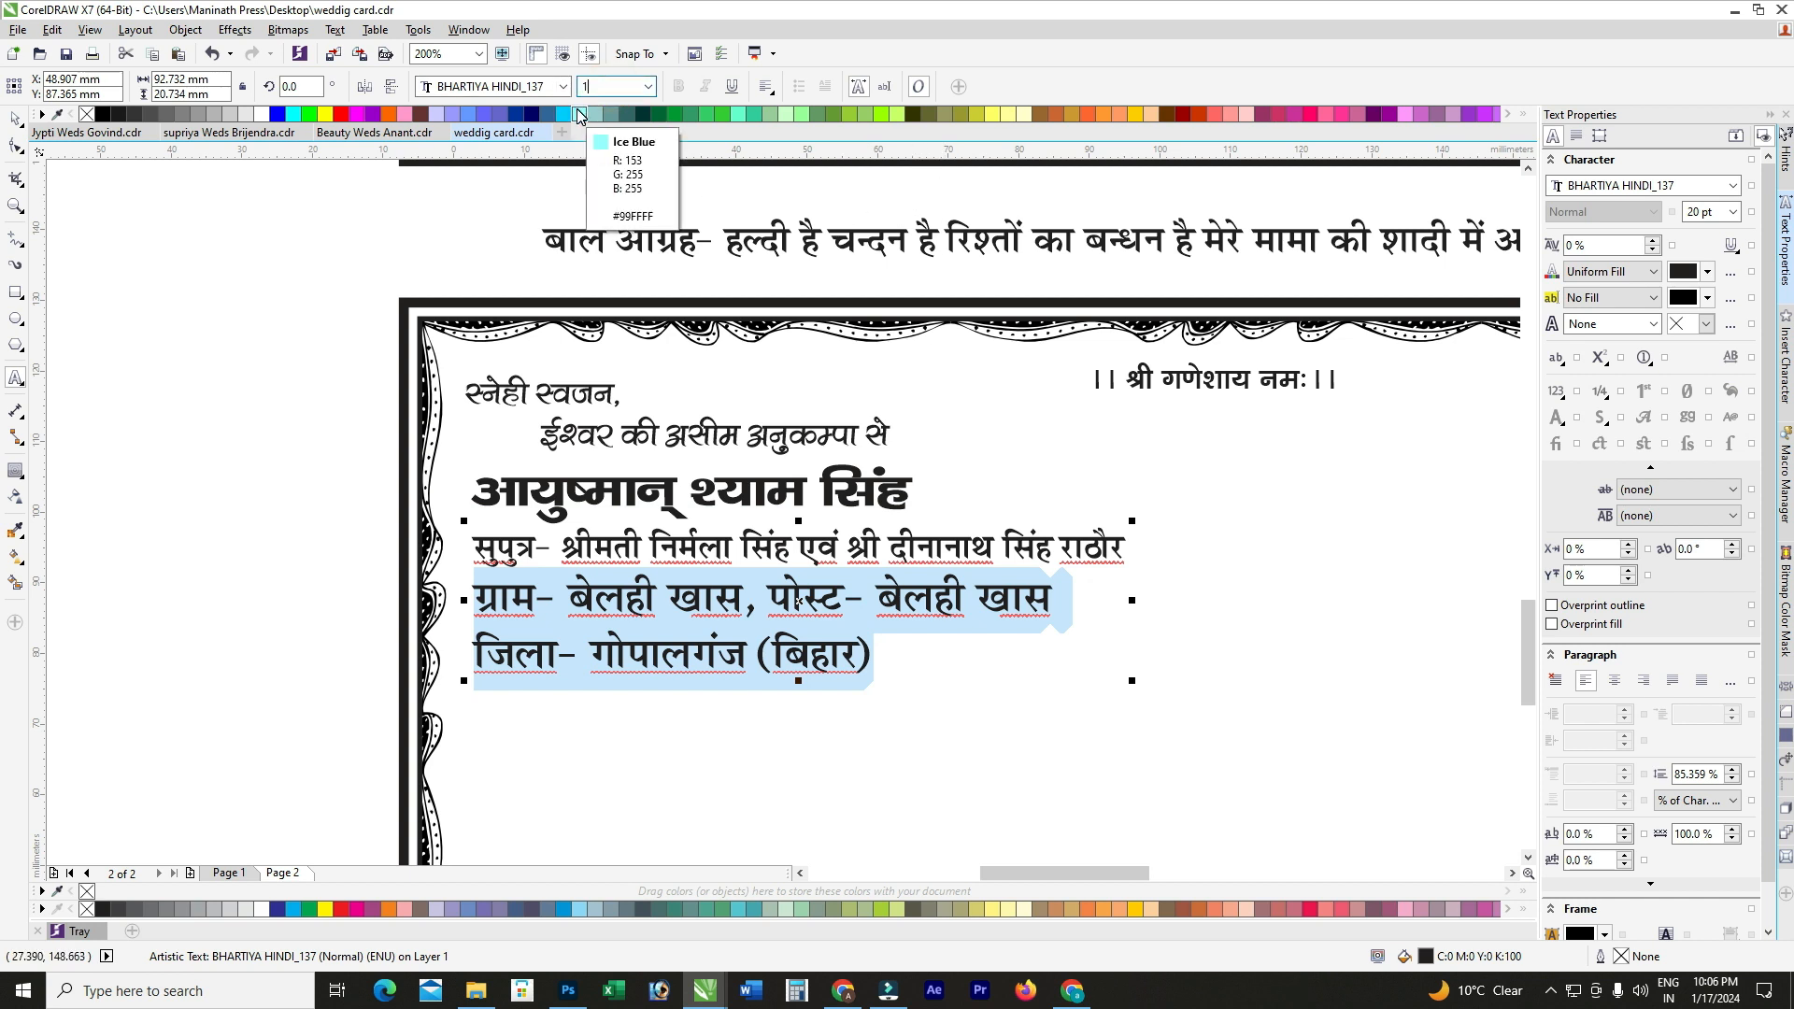
pyautogui.write('5')
pyautogui.press('Return')
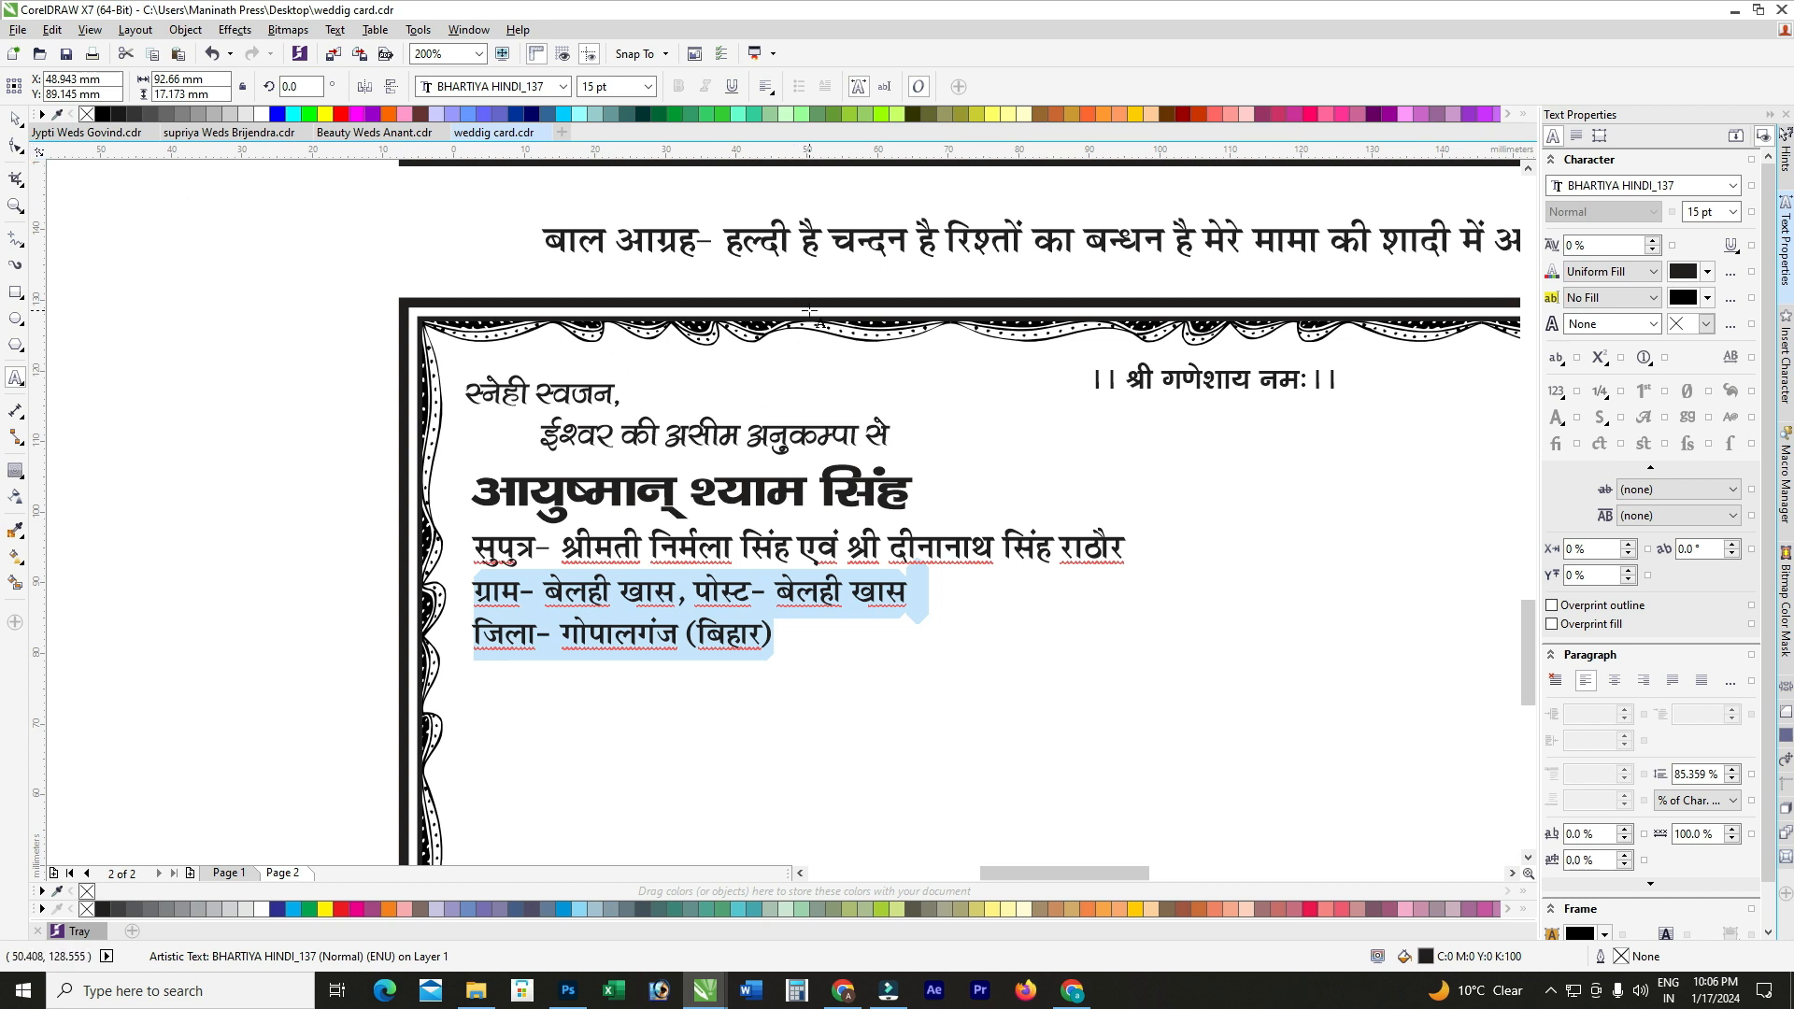
pyautogui.click(526, 88)
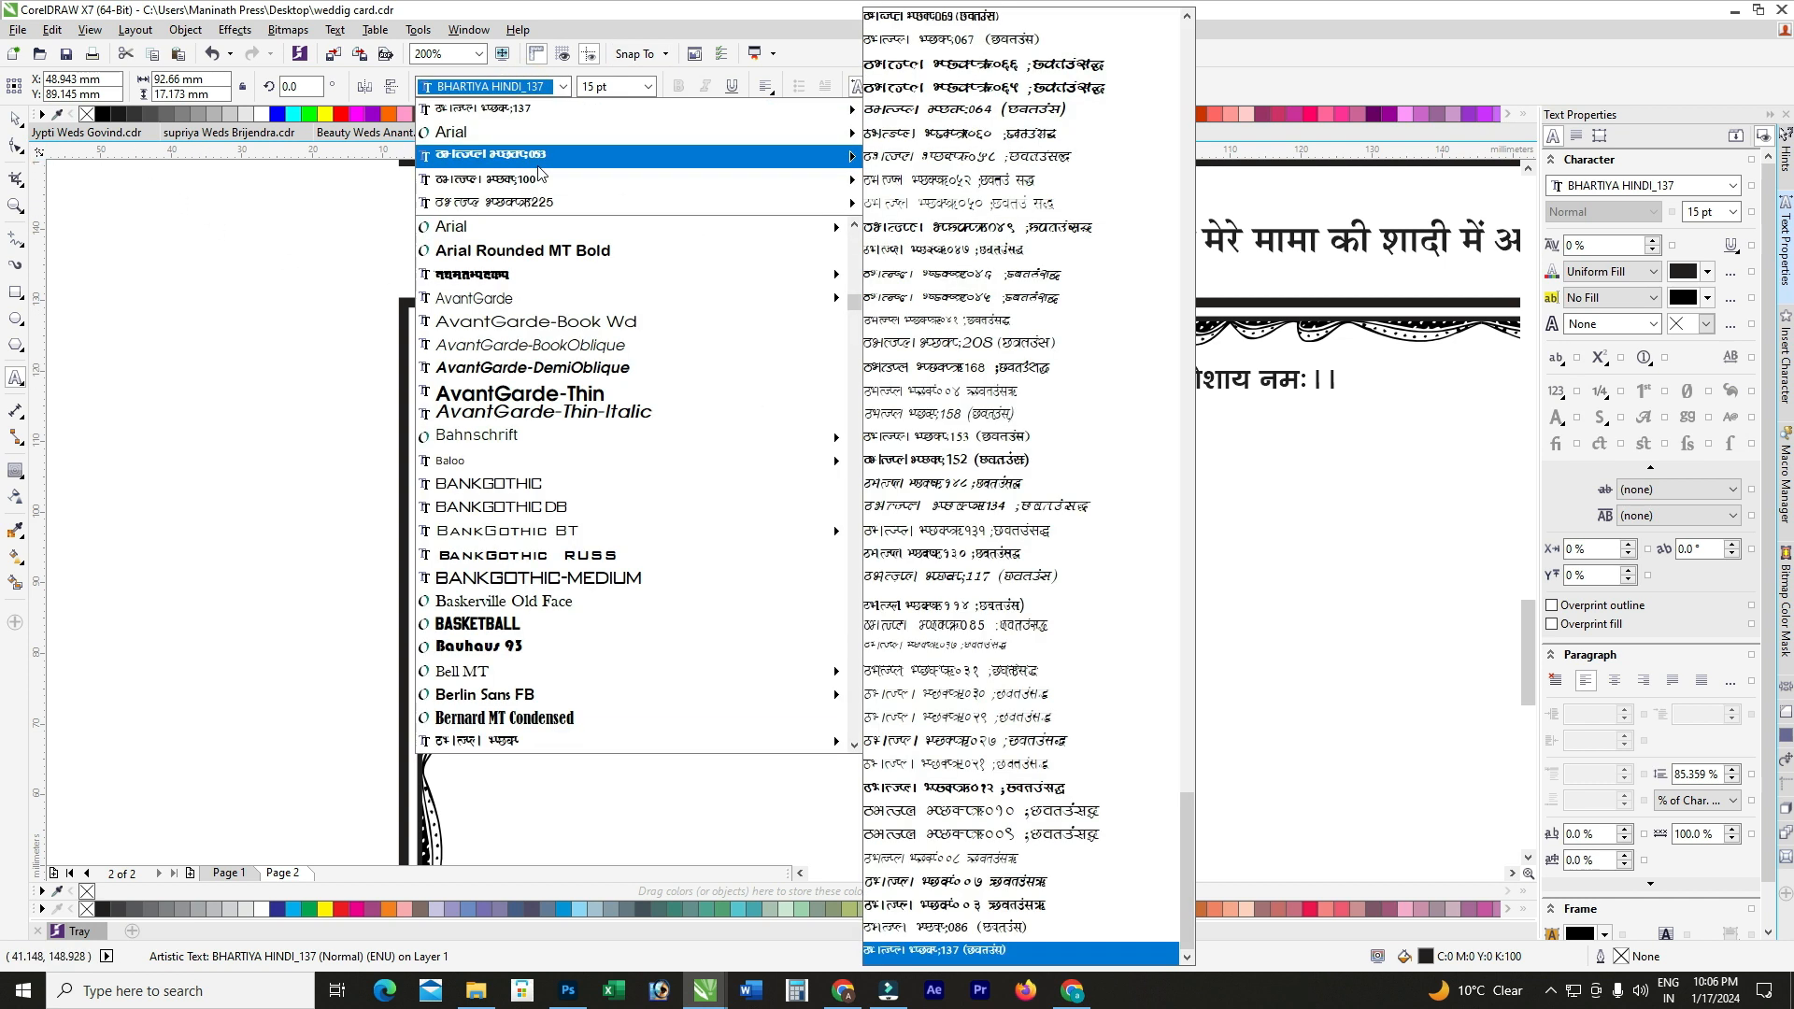
pyautogui.click(539, 184)
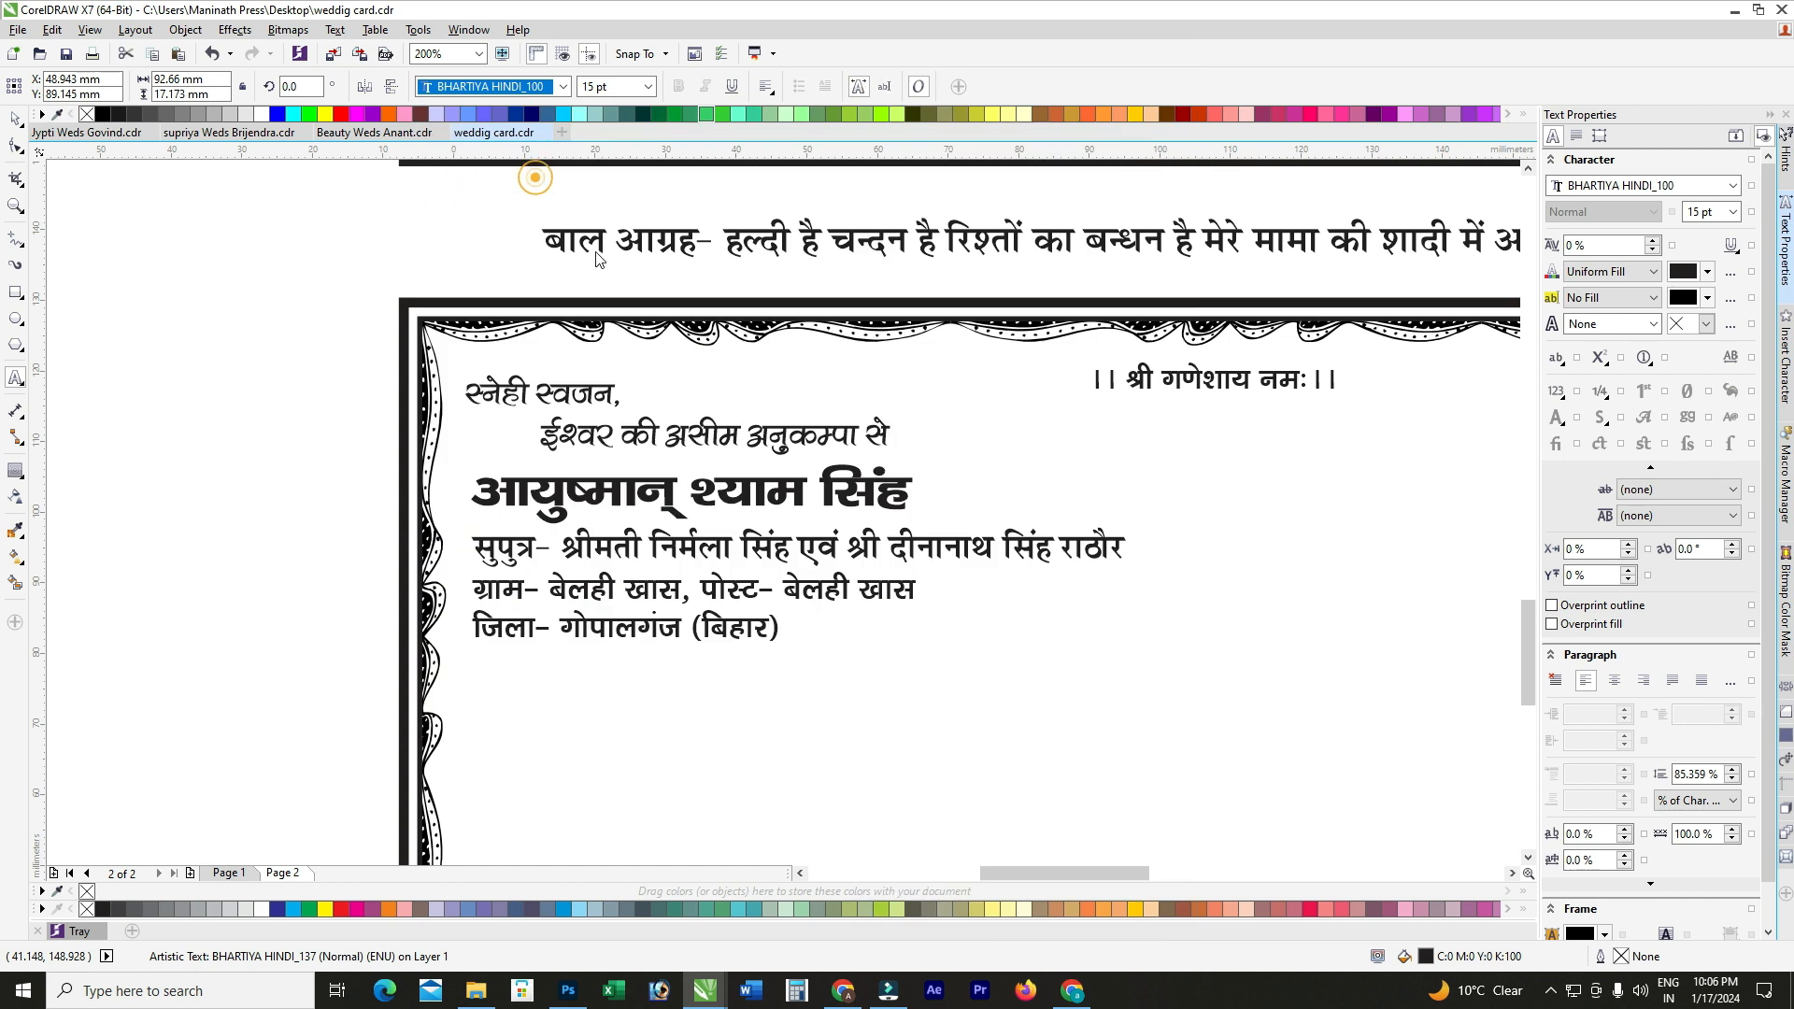
# Step: Line up the details block's left edge with the name line using L
pyautogui.click(11, 120)
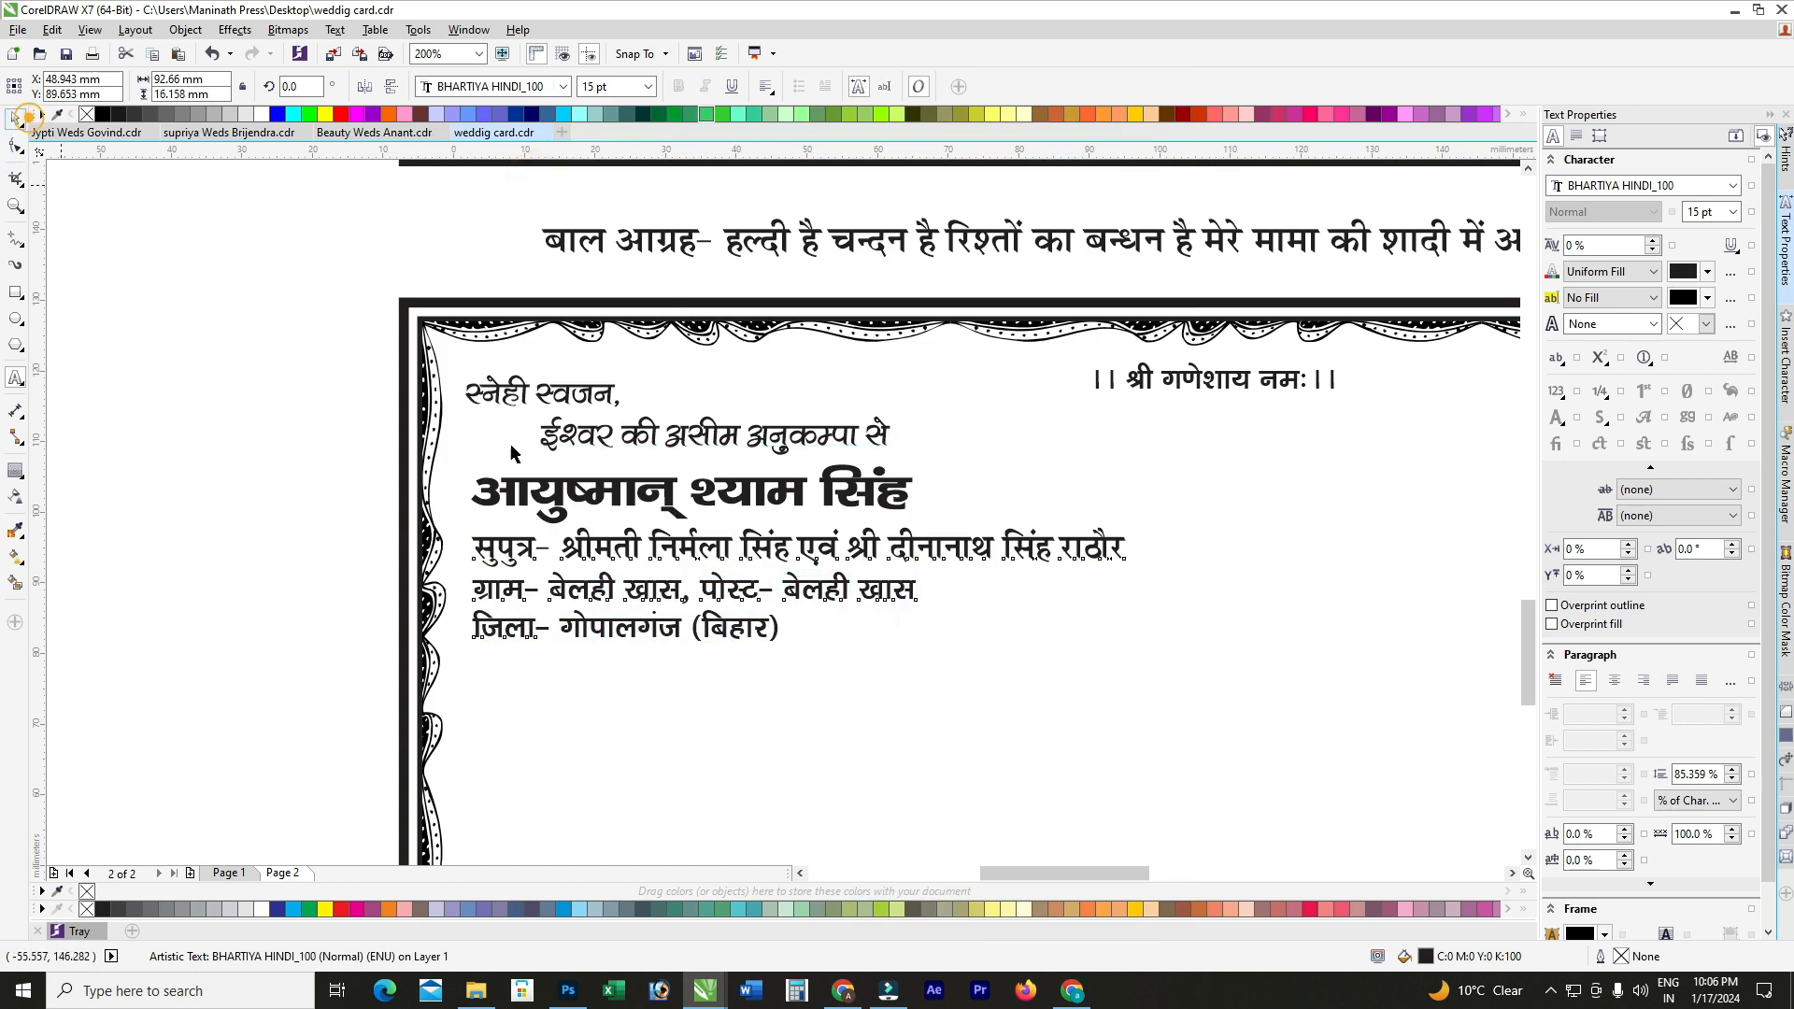
pyautogui.keyDown('shift'); pyautogui.click(671, 507); pyautogui.keyUp('shift')
pyautogui.press('l')
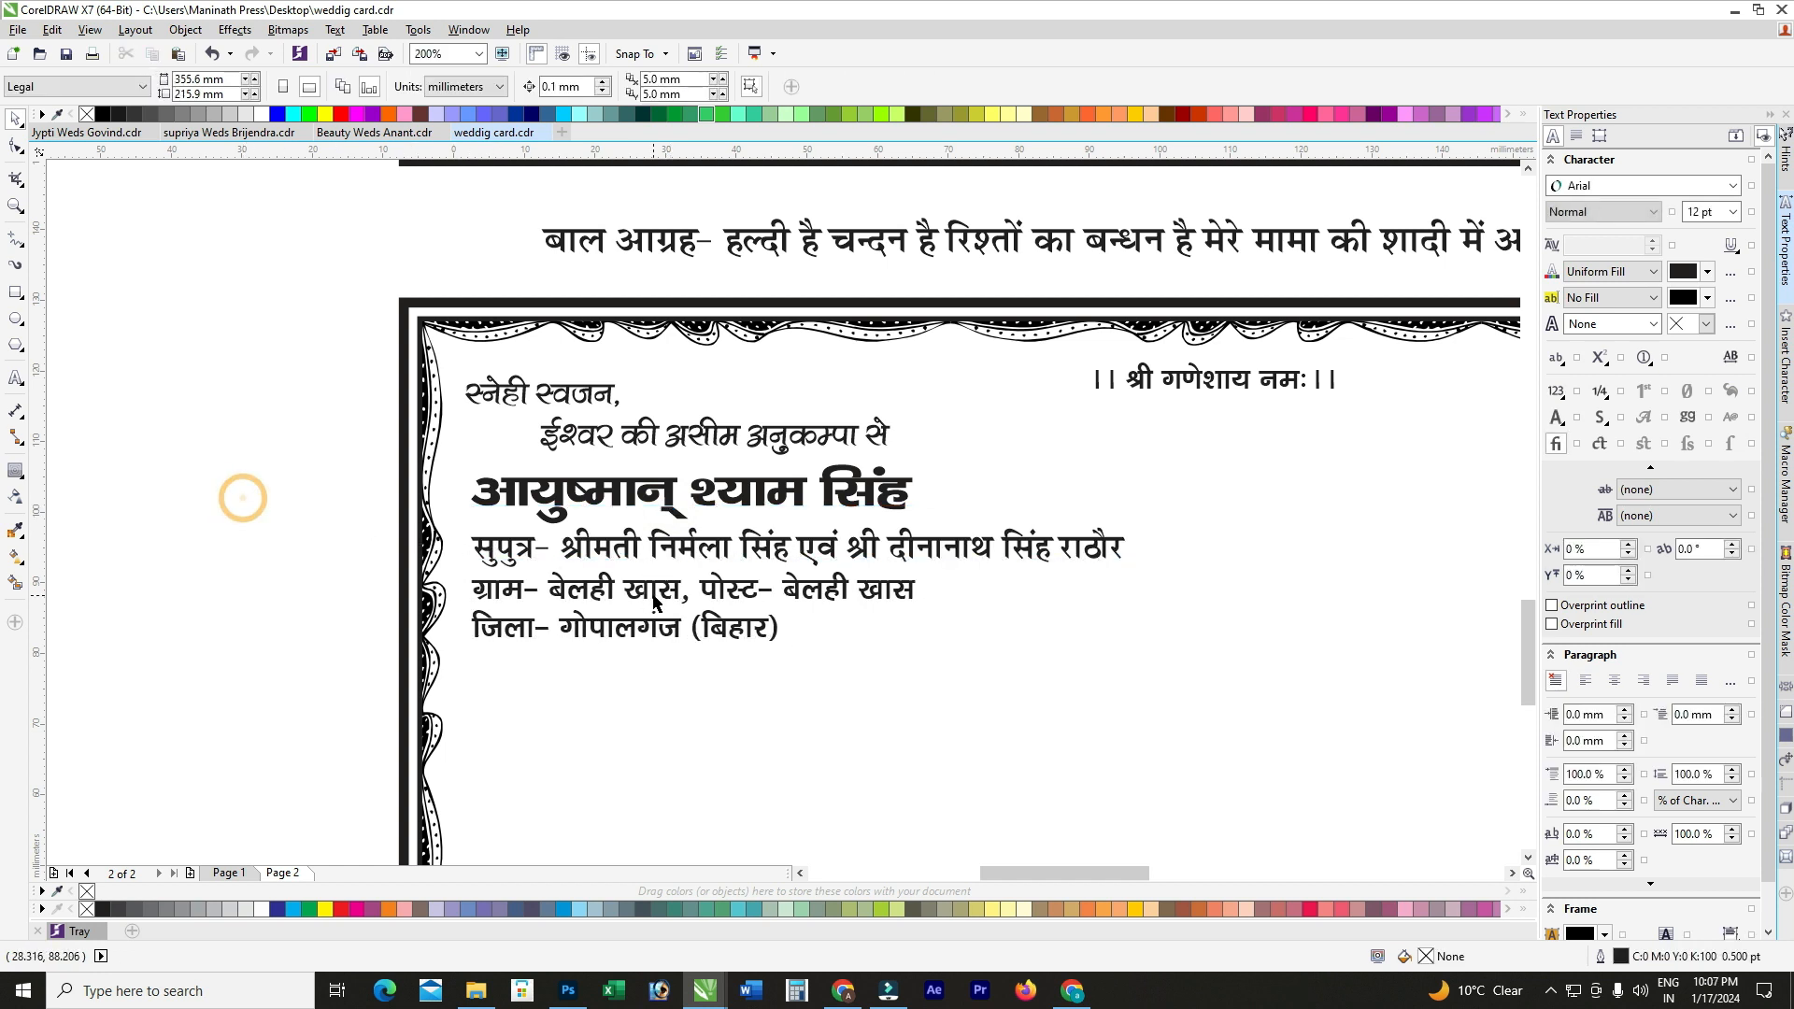
pyautogui.click(623, 555)
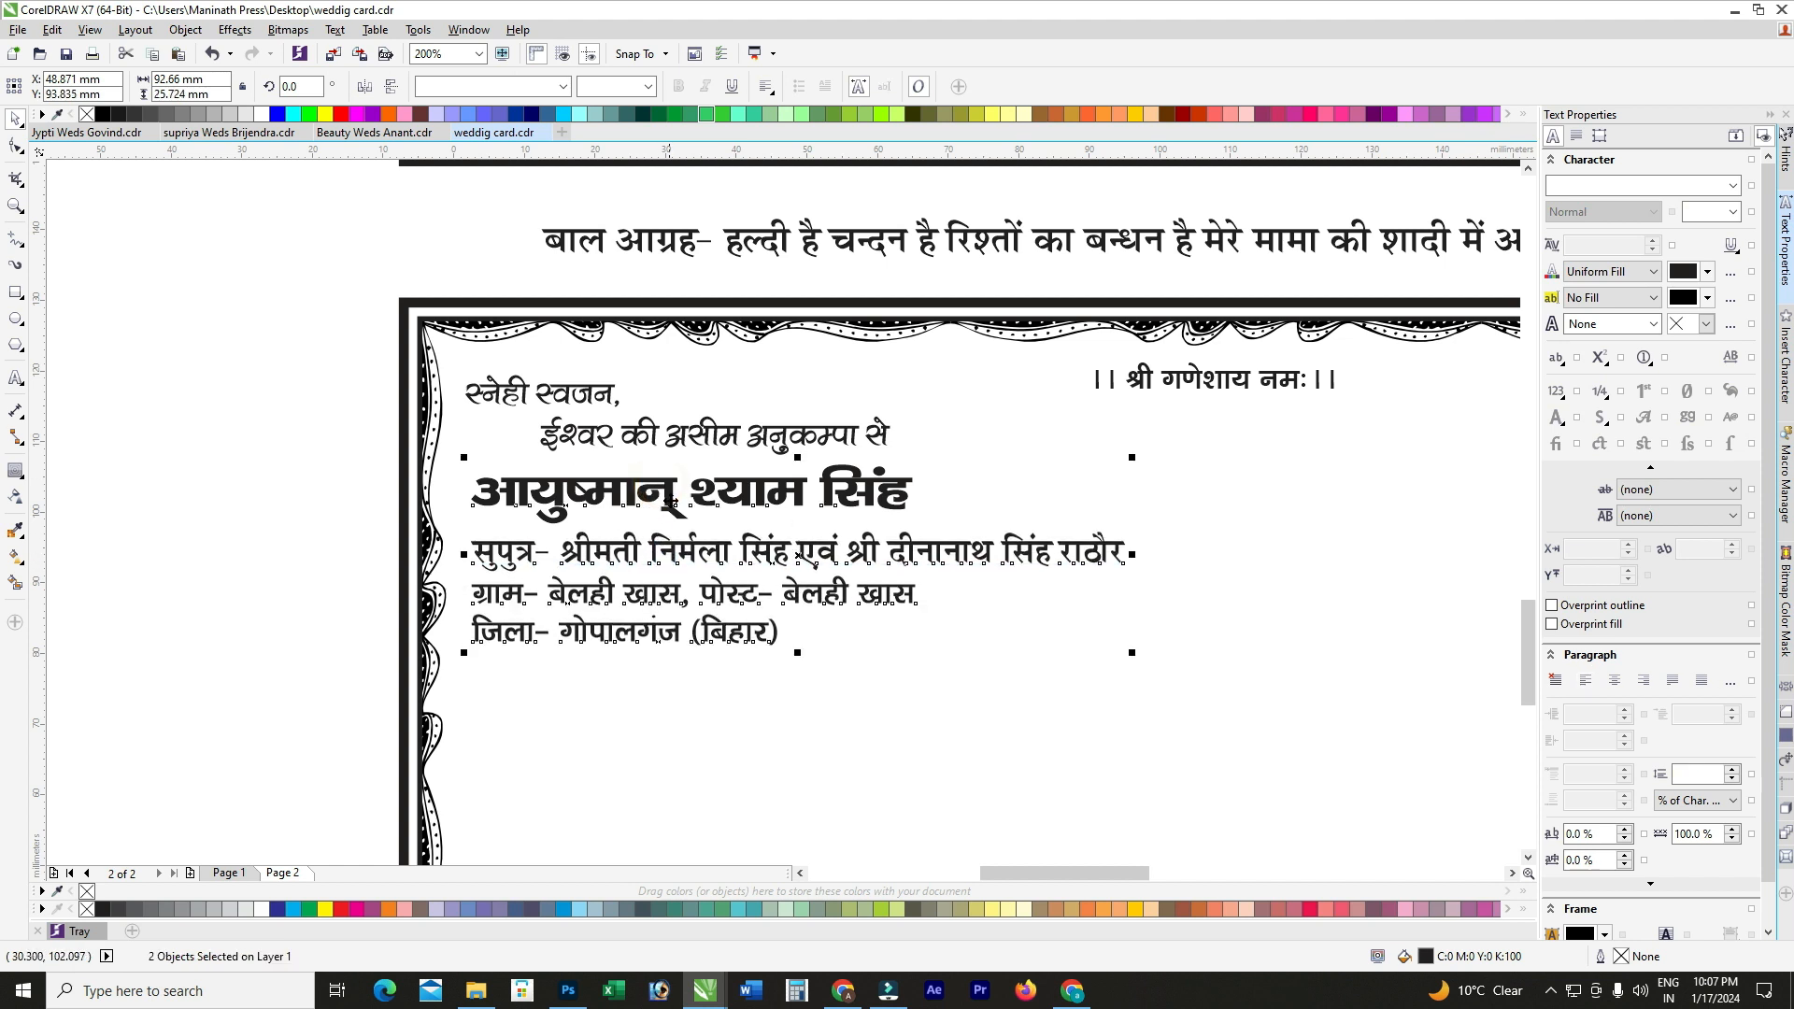
pyautogui.scroll(-1, 542, 553)
# Step: Drag the संग ornament from the pasteboard into the lower panel, right of the groom's details
pyautogui.click(375, 507)
pyautogui.scroll(-1, 838, 561)
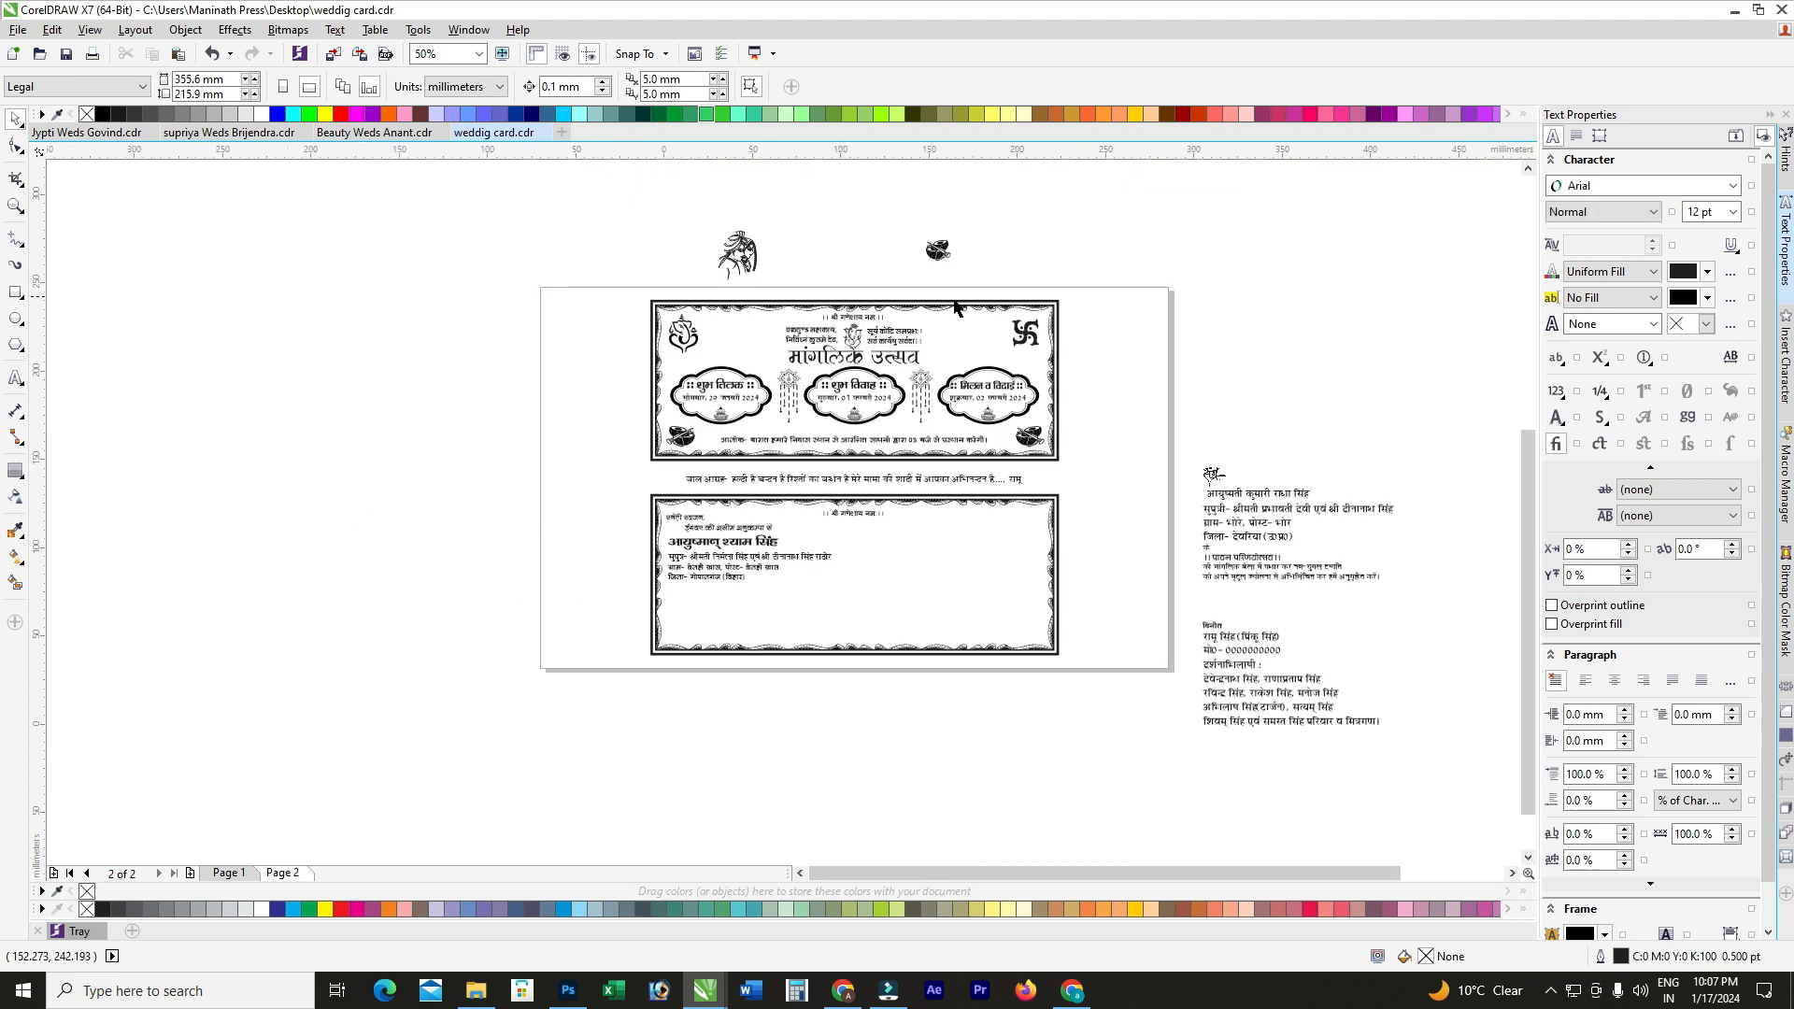
pyautogui.scroll(1, 1174, 507)
pyautogui.moveTo(1237, 463); pyautogui.dragTo(580, 670)
pyautogui.scroll(1, 514, 614)
pyautogui.keyDown('shift'); pyautogui.click(721, 548); pyautogui.keyUp('shift')
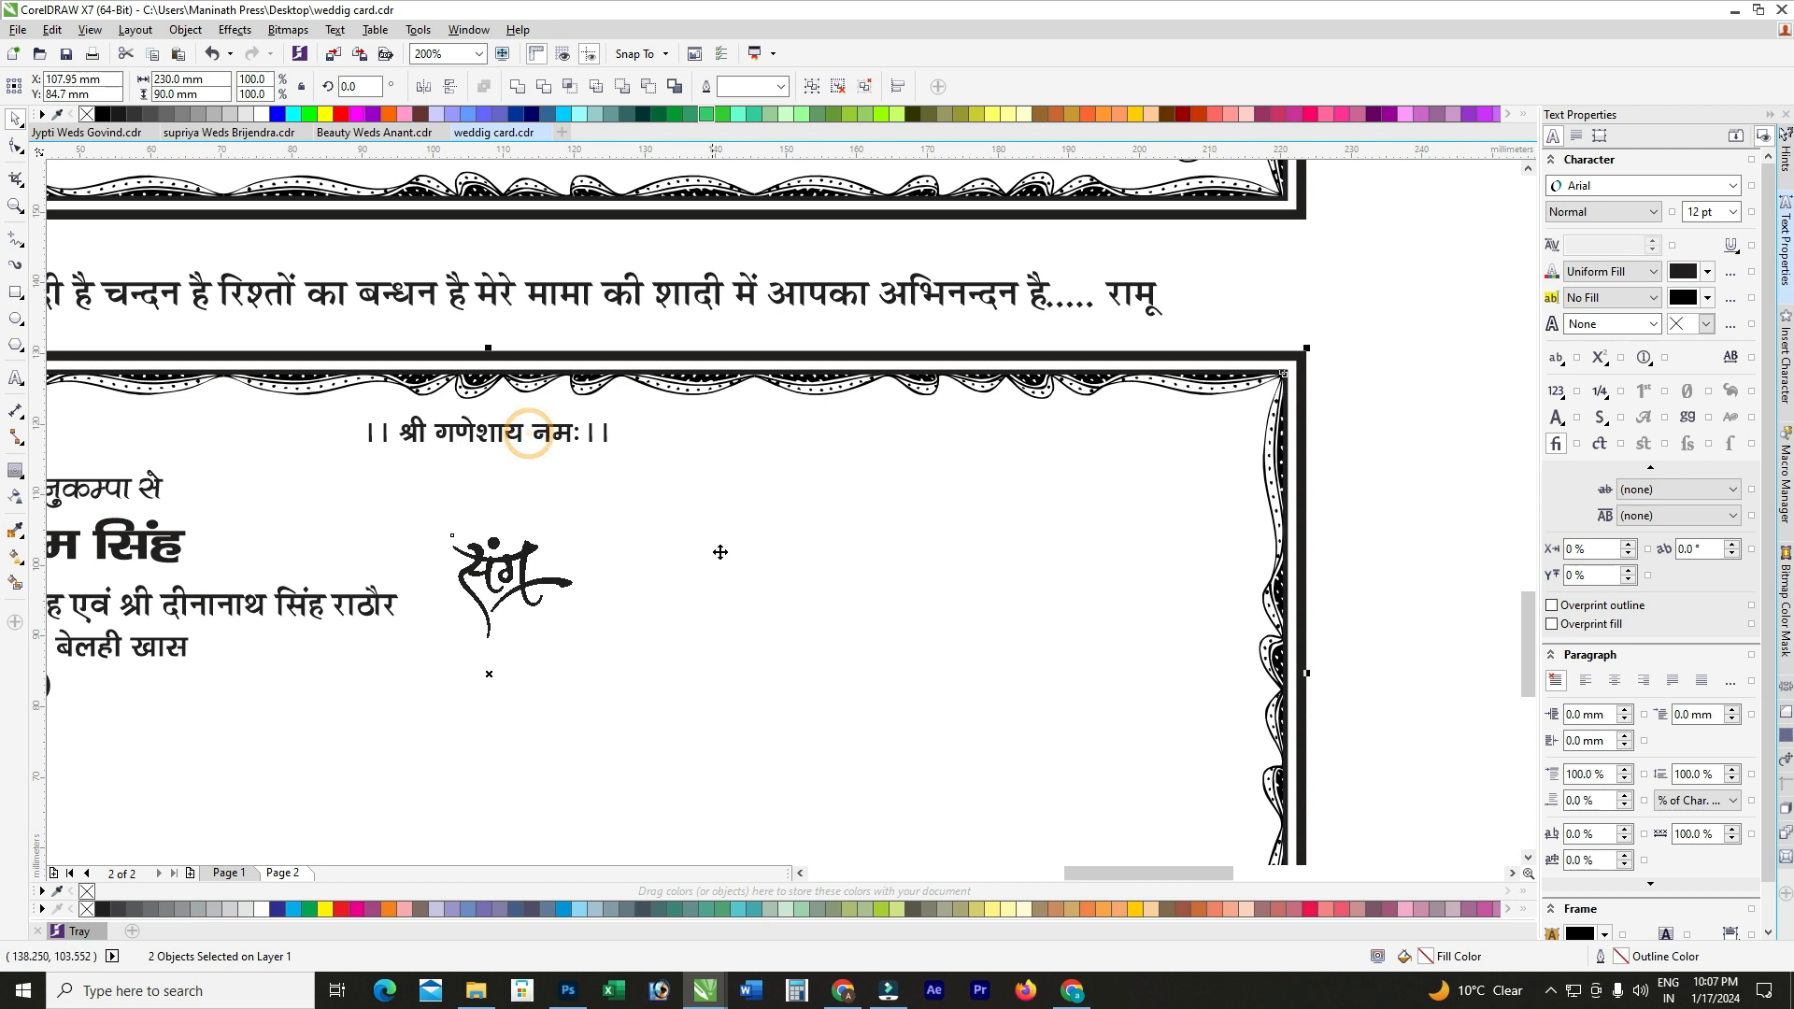
pyautogui.scroll(-1, 697, 597)
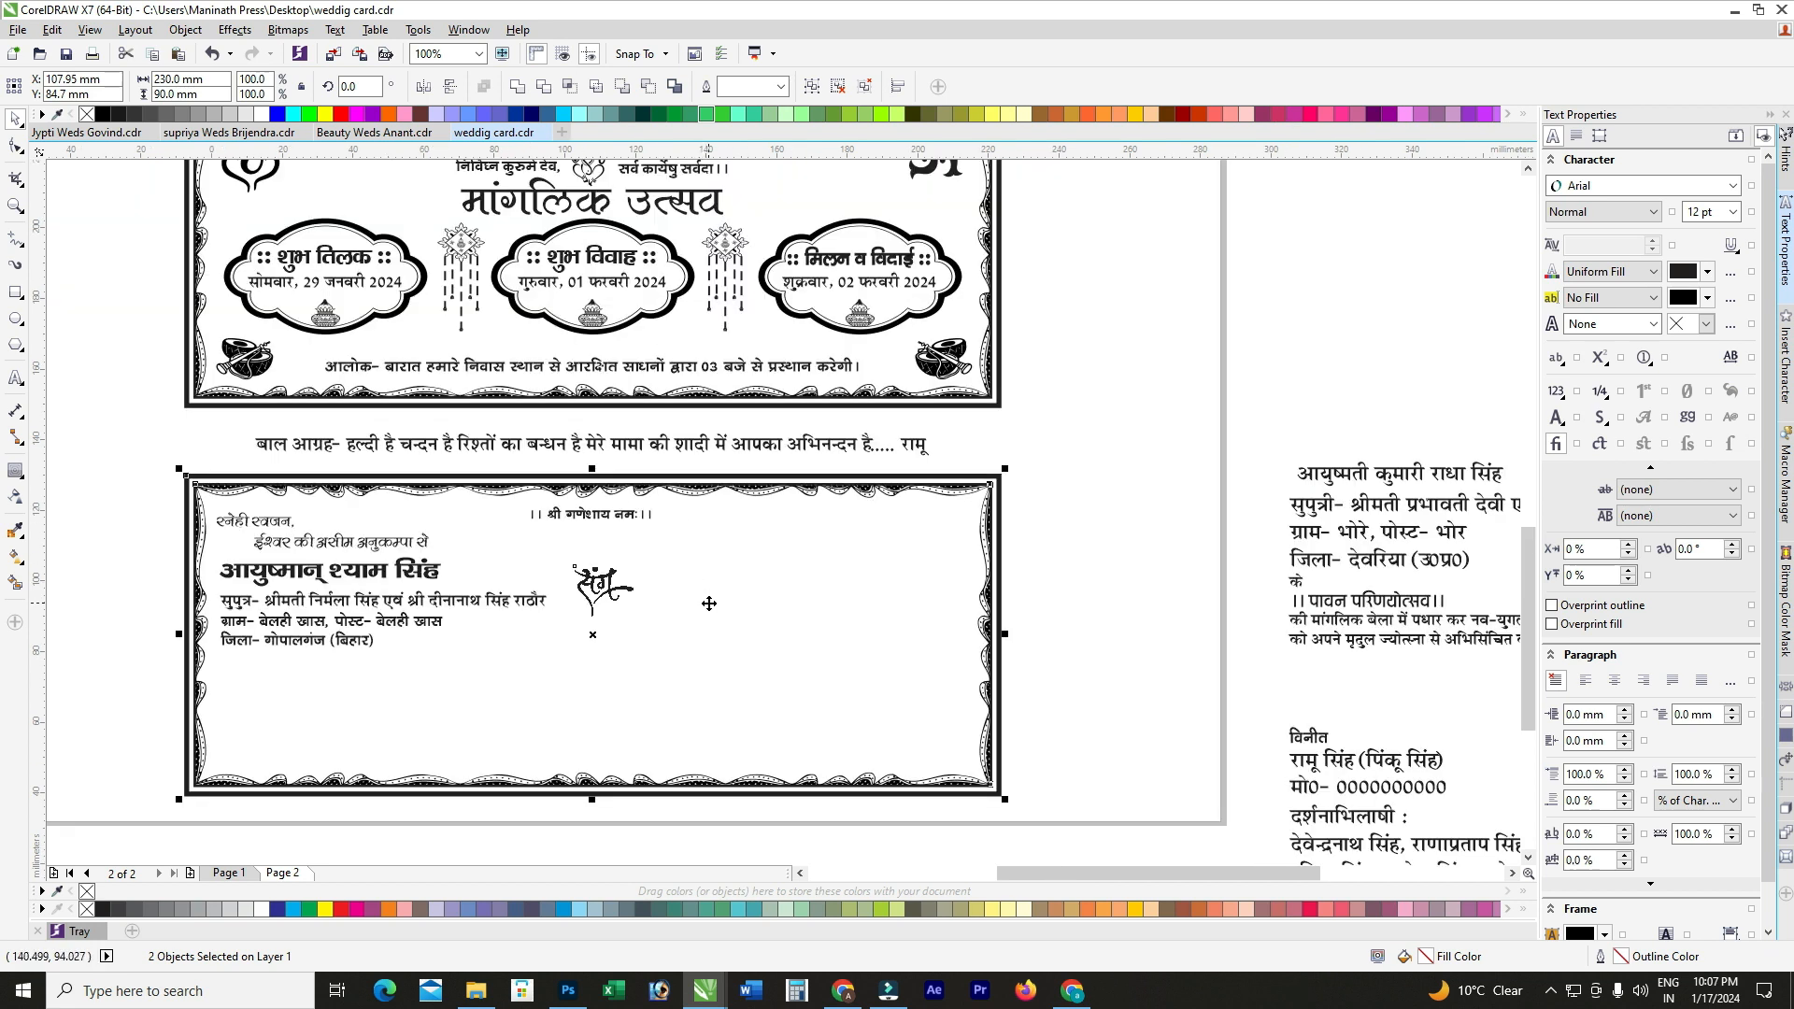
pyautogui.click(1106, 486)
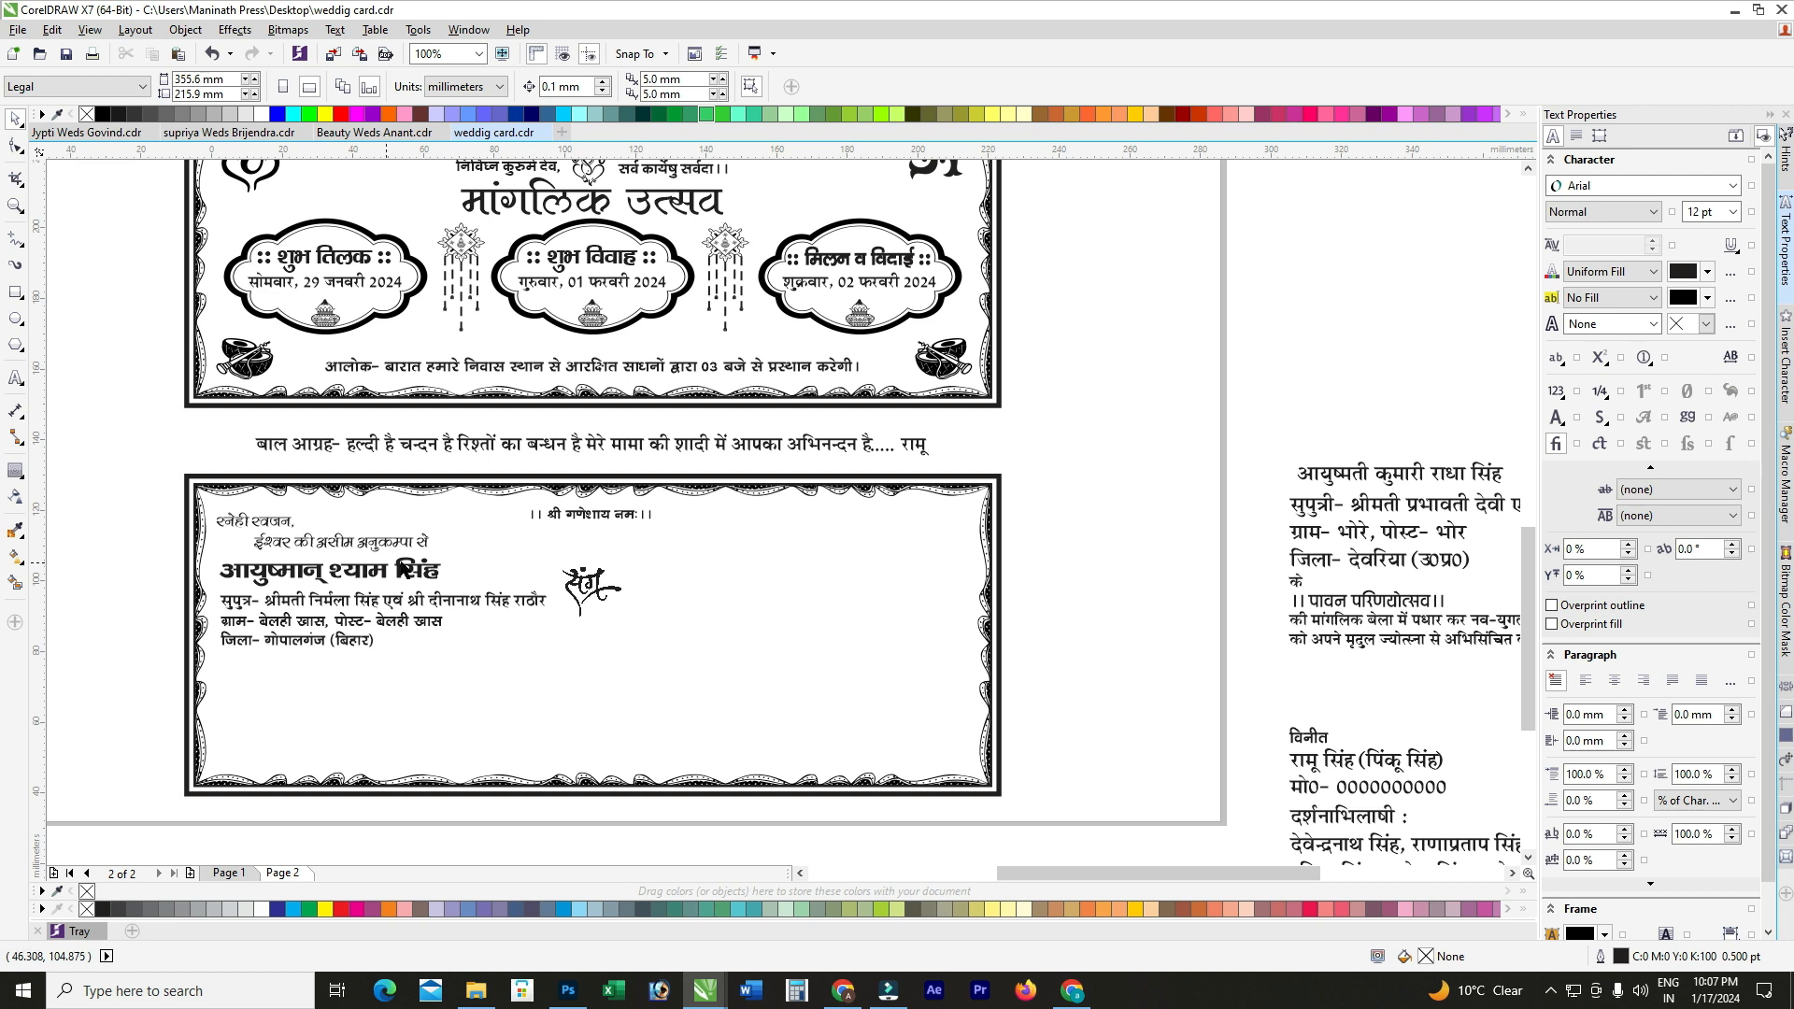
# Step: Move the bride's name line onto the right side of the lower card panel
pyautogui.click(1311, 478)
pyautogui.moveTo(1311, 479); pyautogui.dragTo(780, 583)
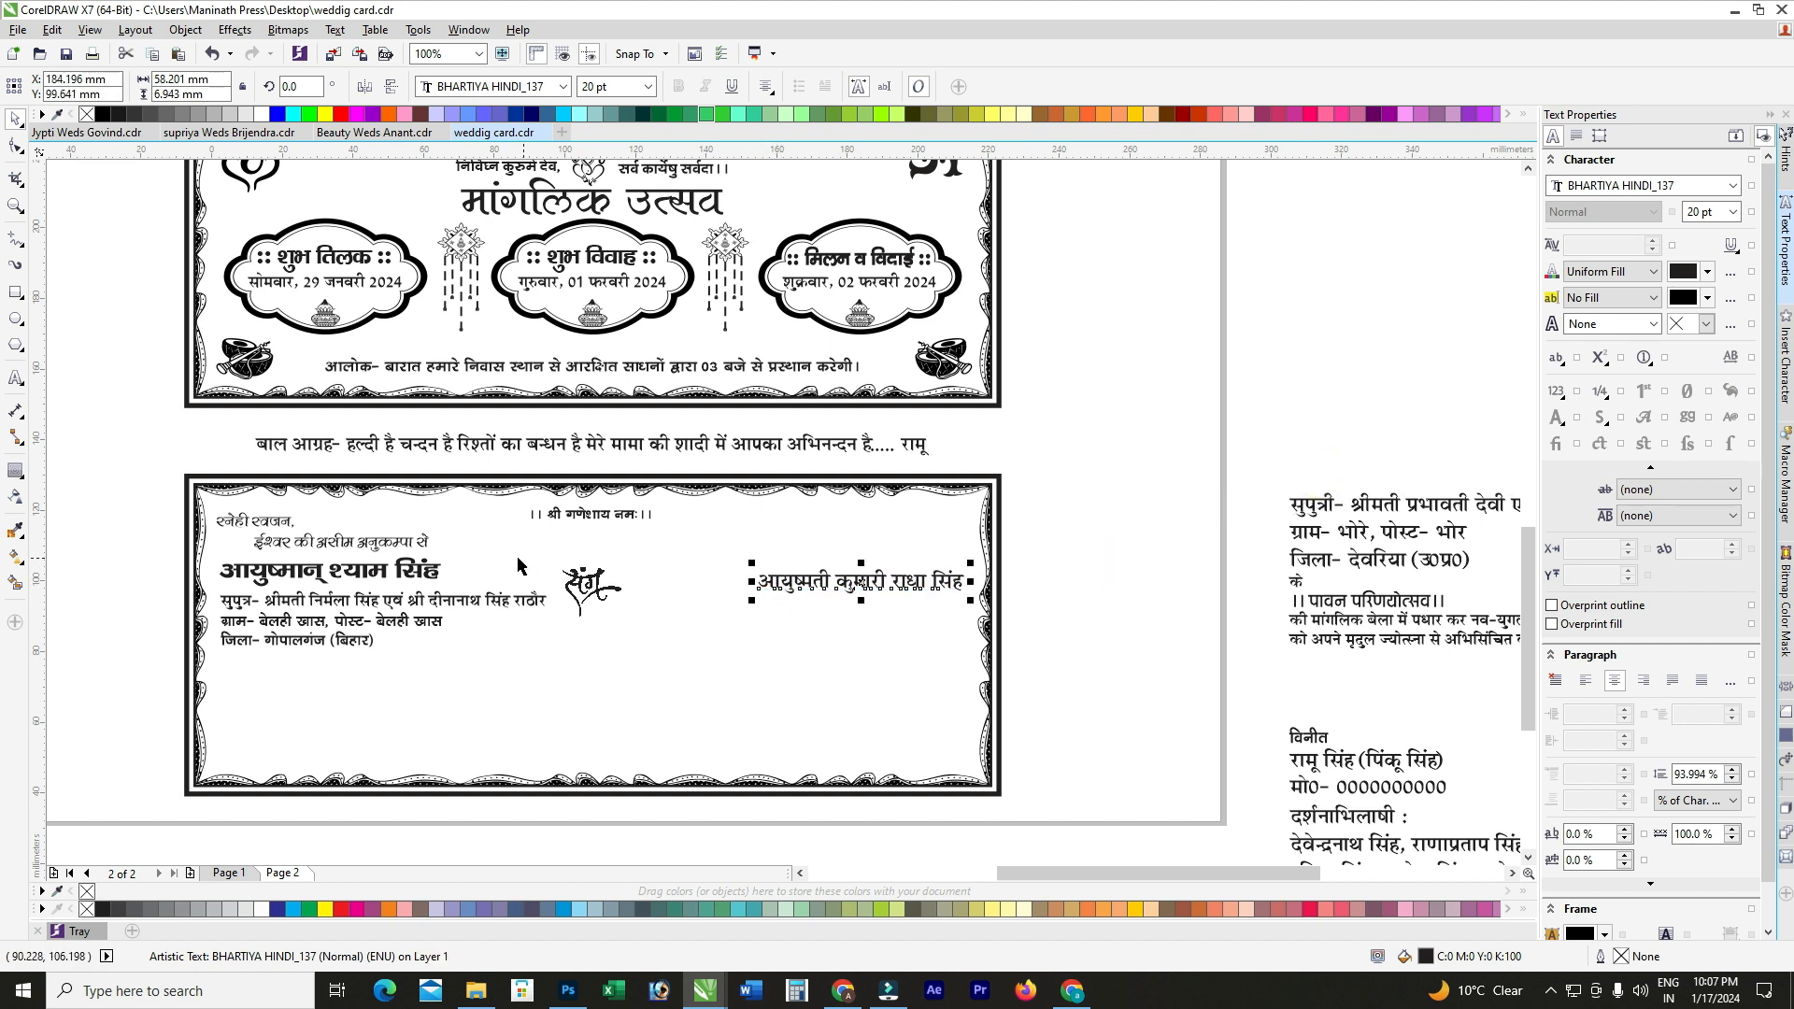
pyautogui.click(422, 580)
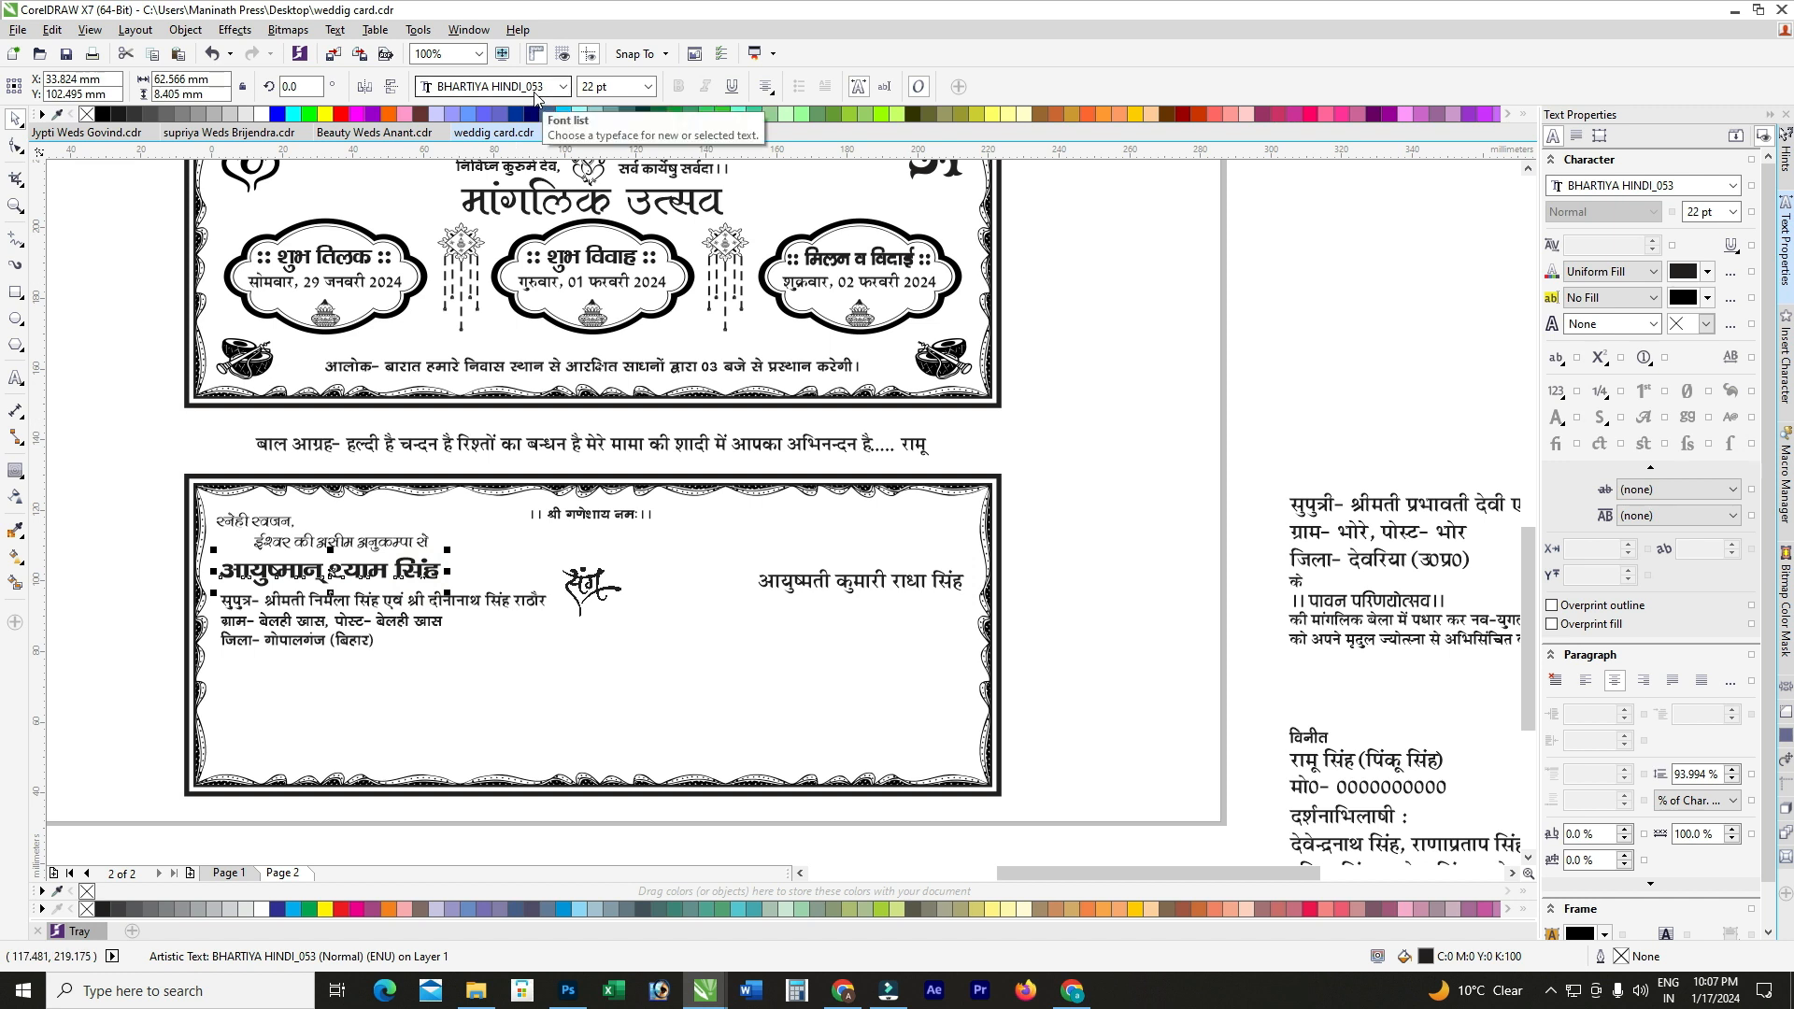
pyautogui.click(935, 580)
# Step: Set the bride's name to BHARTIYA HINDI_053 at 22 pt
pyautogui.click(470, 91)
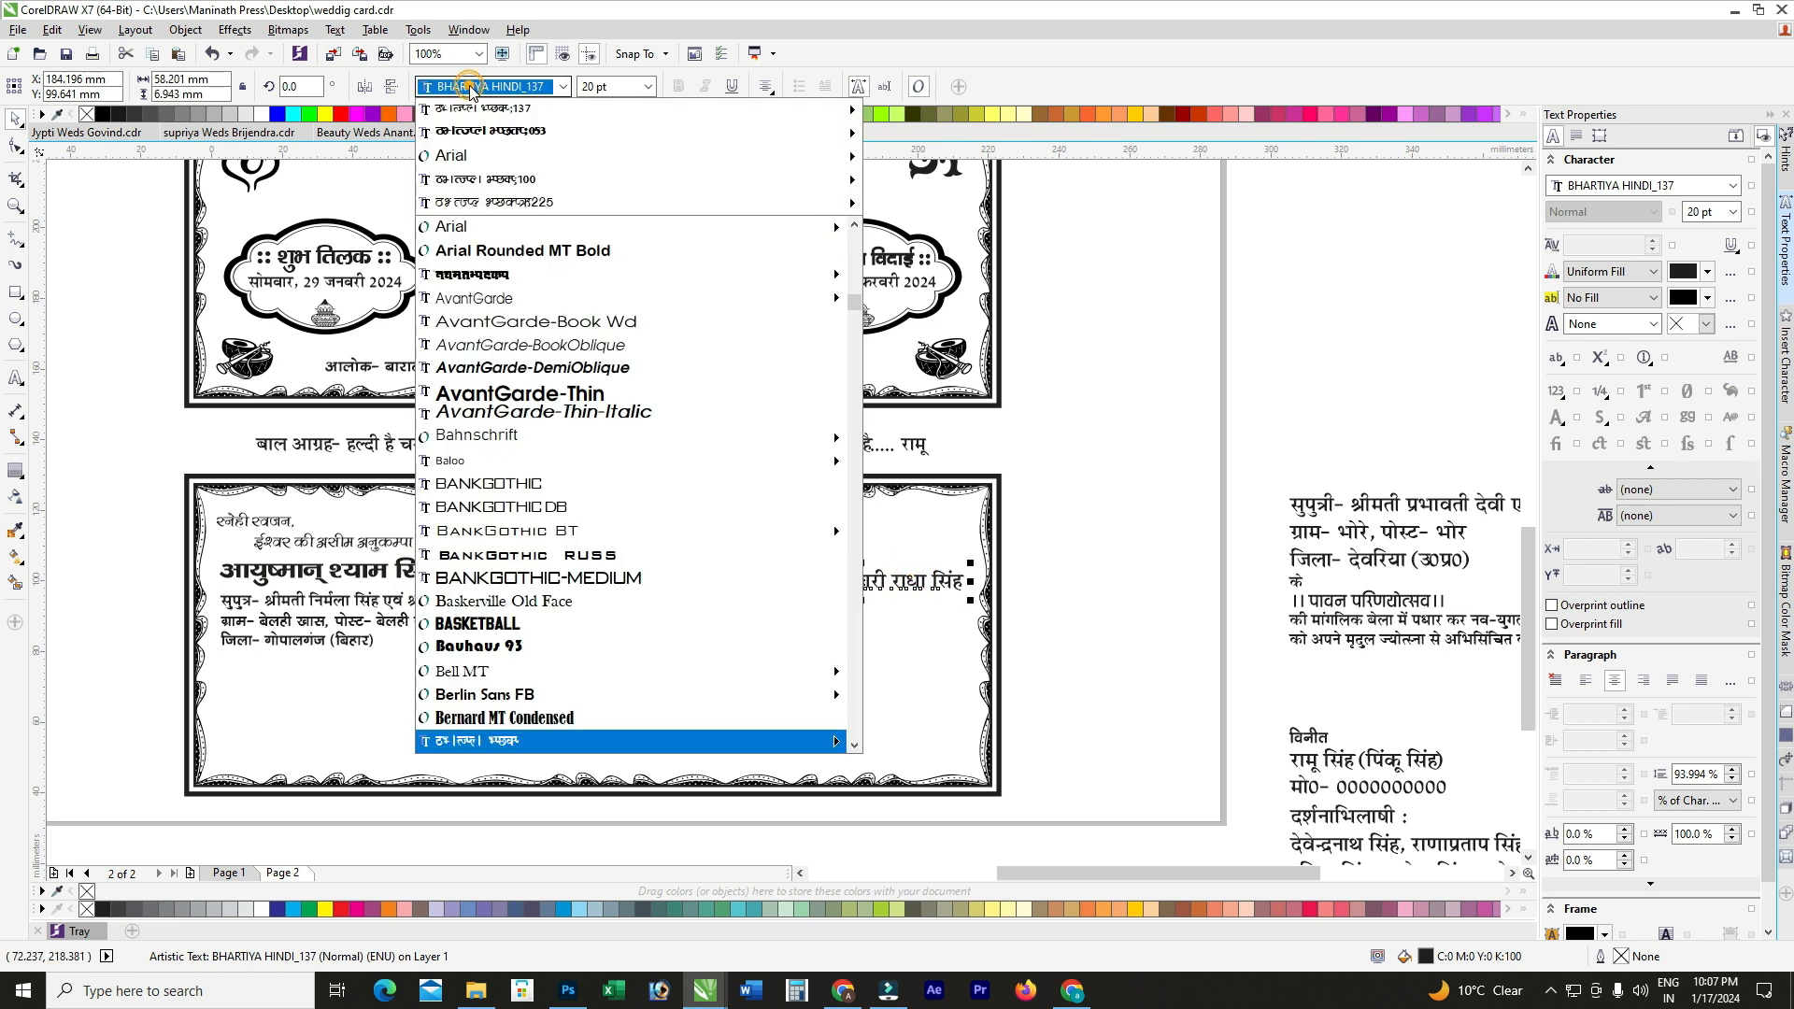
pyautogui.click(485, 130)
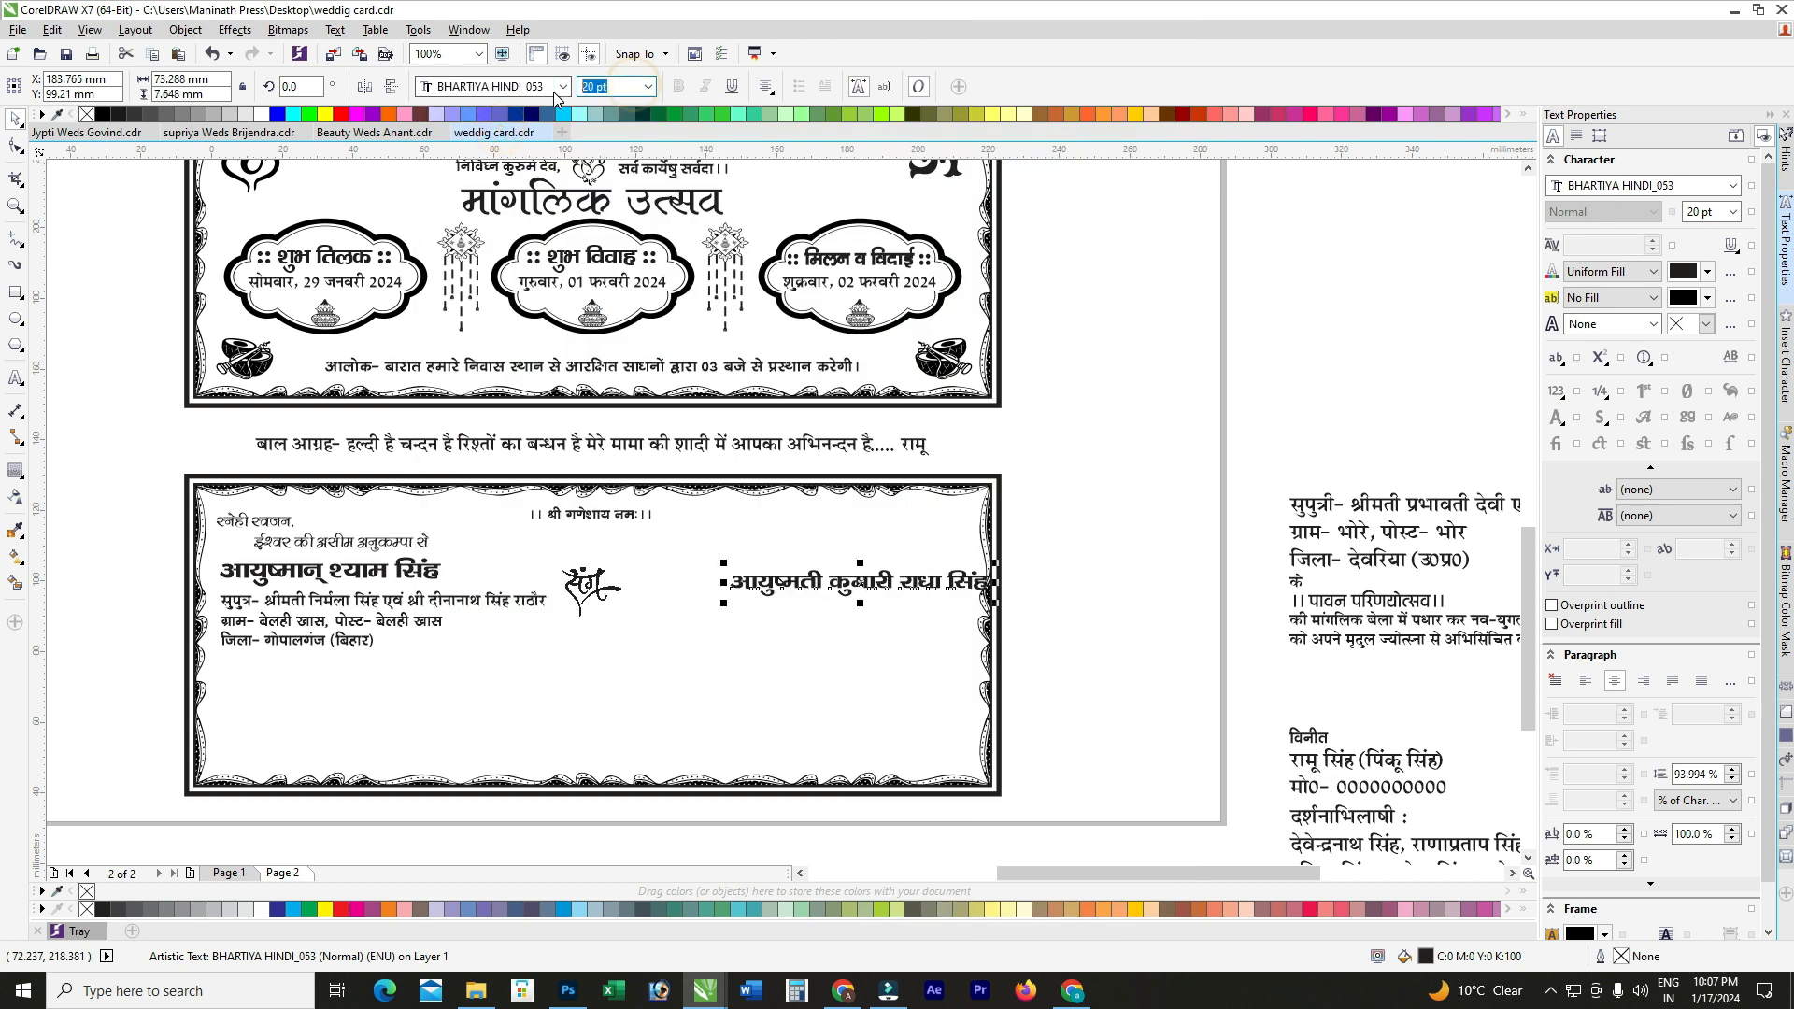
pyautogui.write('22')
pyautogui.press('Return')
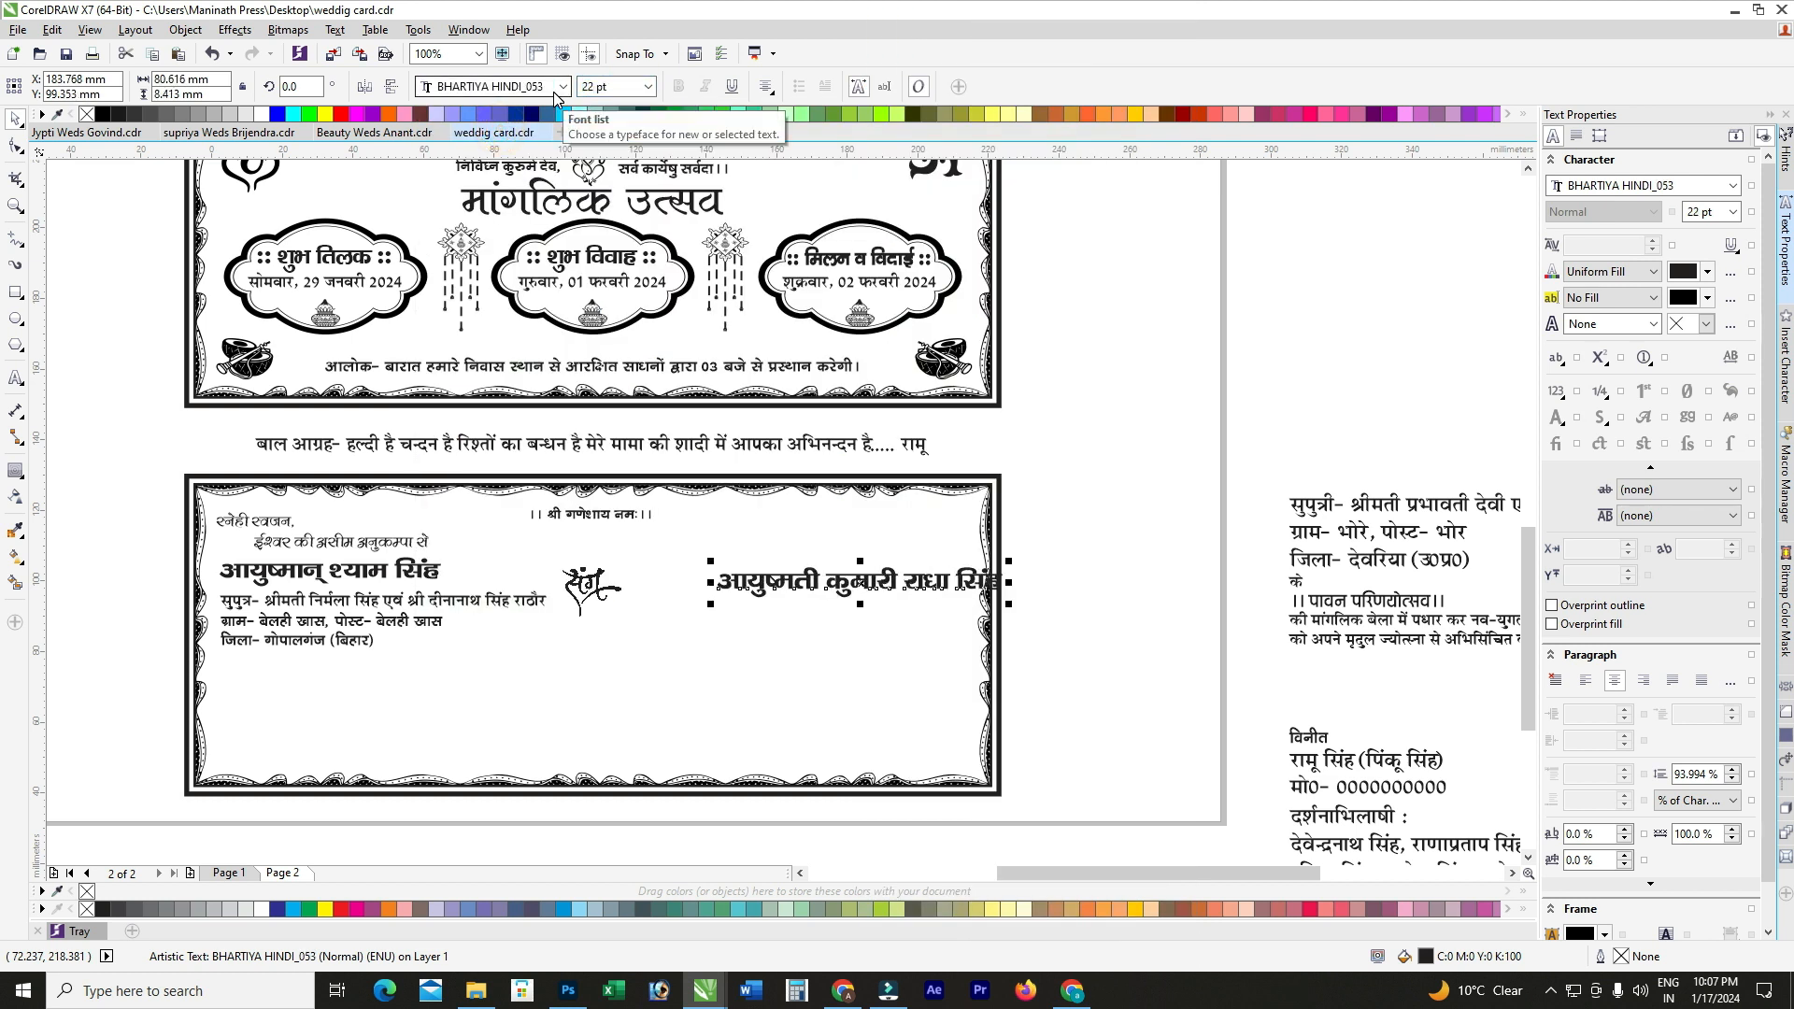
# Step: Narrow the bride's name slightly so it fits inside the card border
pyautogui.moveTo(1009, 581); pyautogui.dragTo(977, 585)
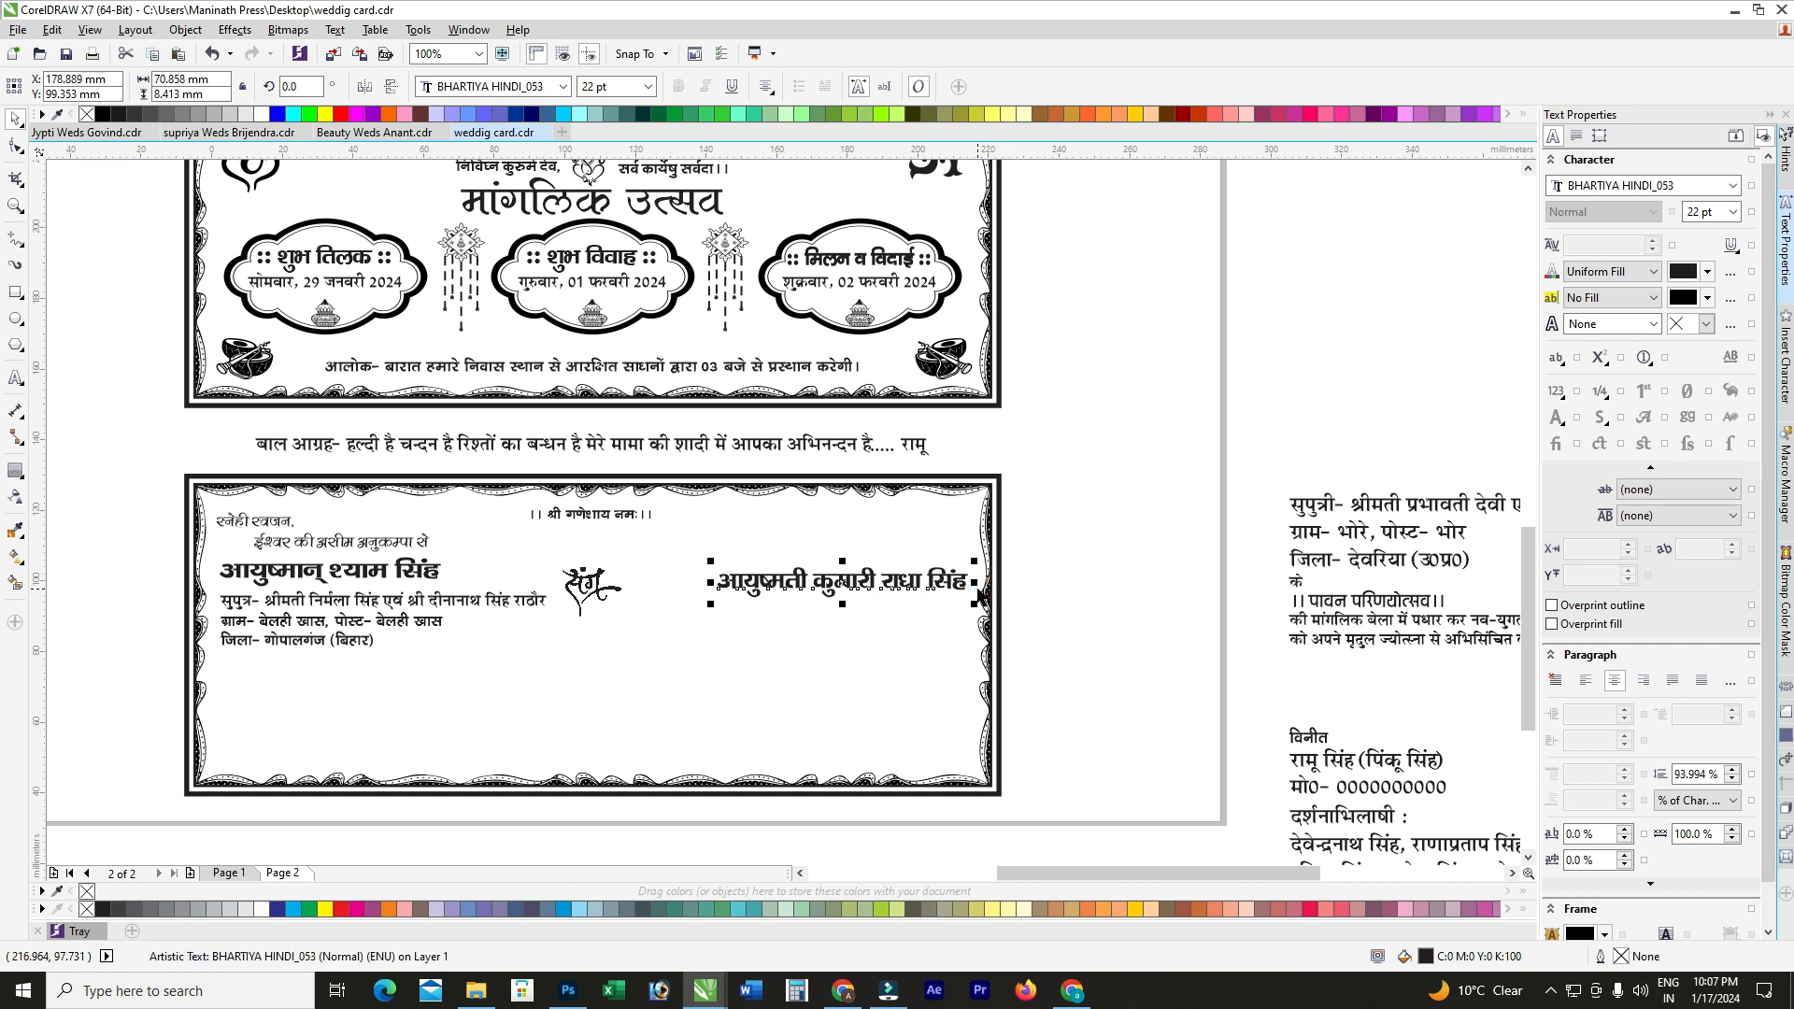
pyautogui.scroll(3, 980, 593)
pyautogui.hotkey('ctrl', 'z')
pyautogui.moveTo(1033, 578); pyautogui.dragTo(1003, 589)
pyautogui.scroll(-3, 600, 589)
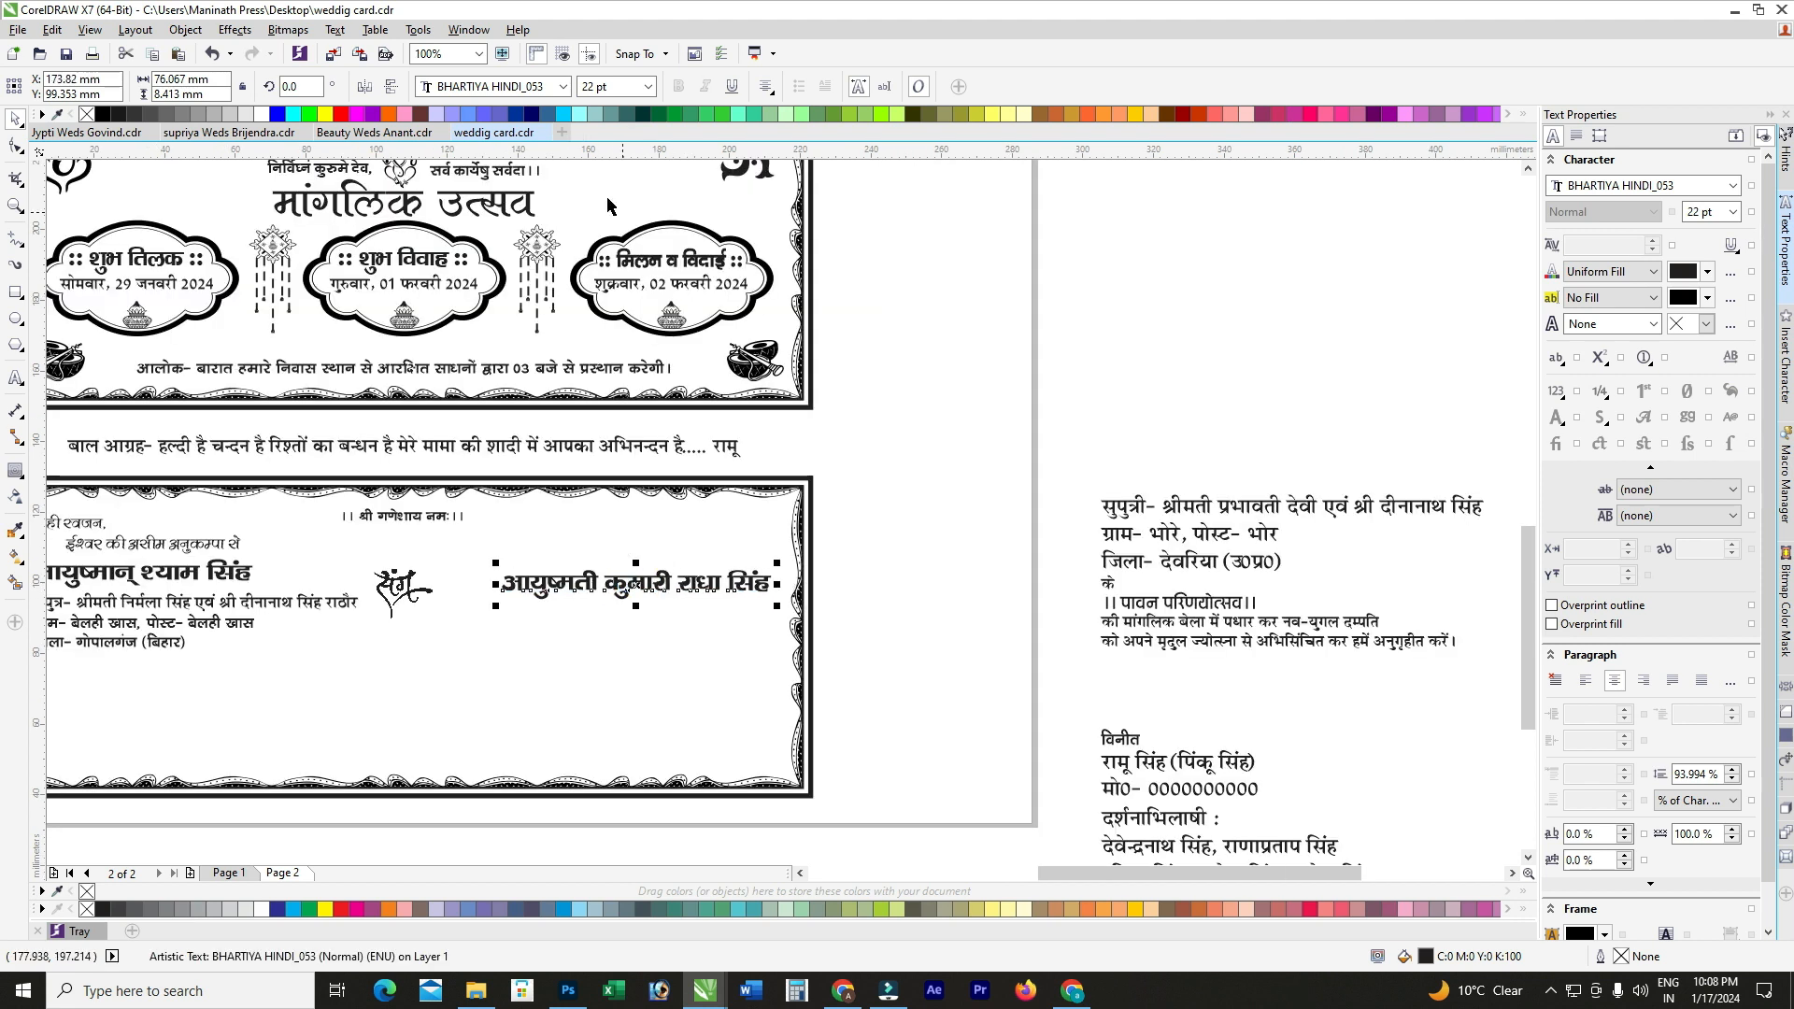
pyautogui.keyDown('shift'); pyautogui.click(247, 579); pyautogui.keyUp('shift')
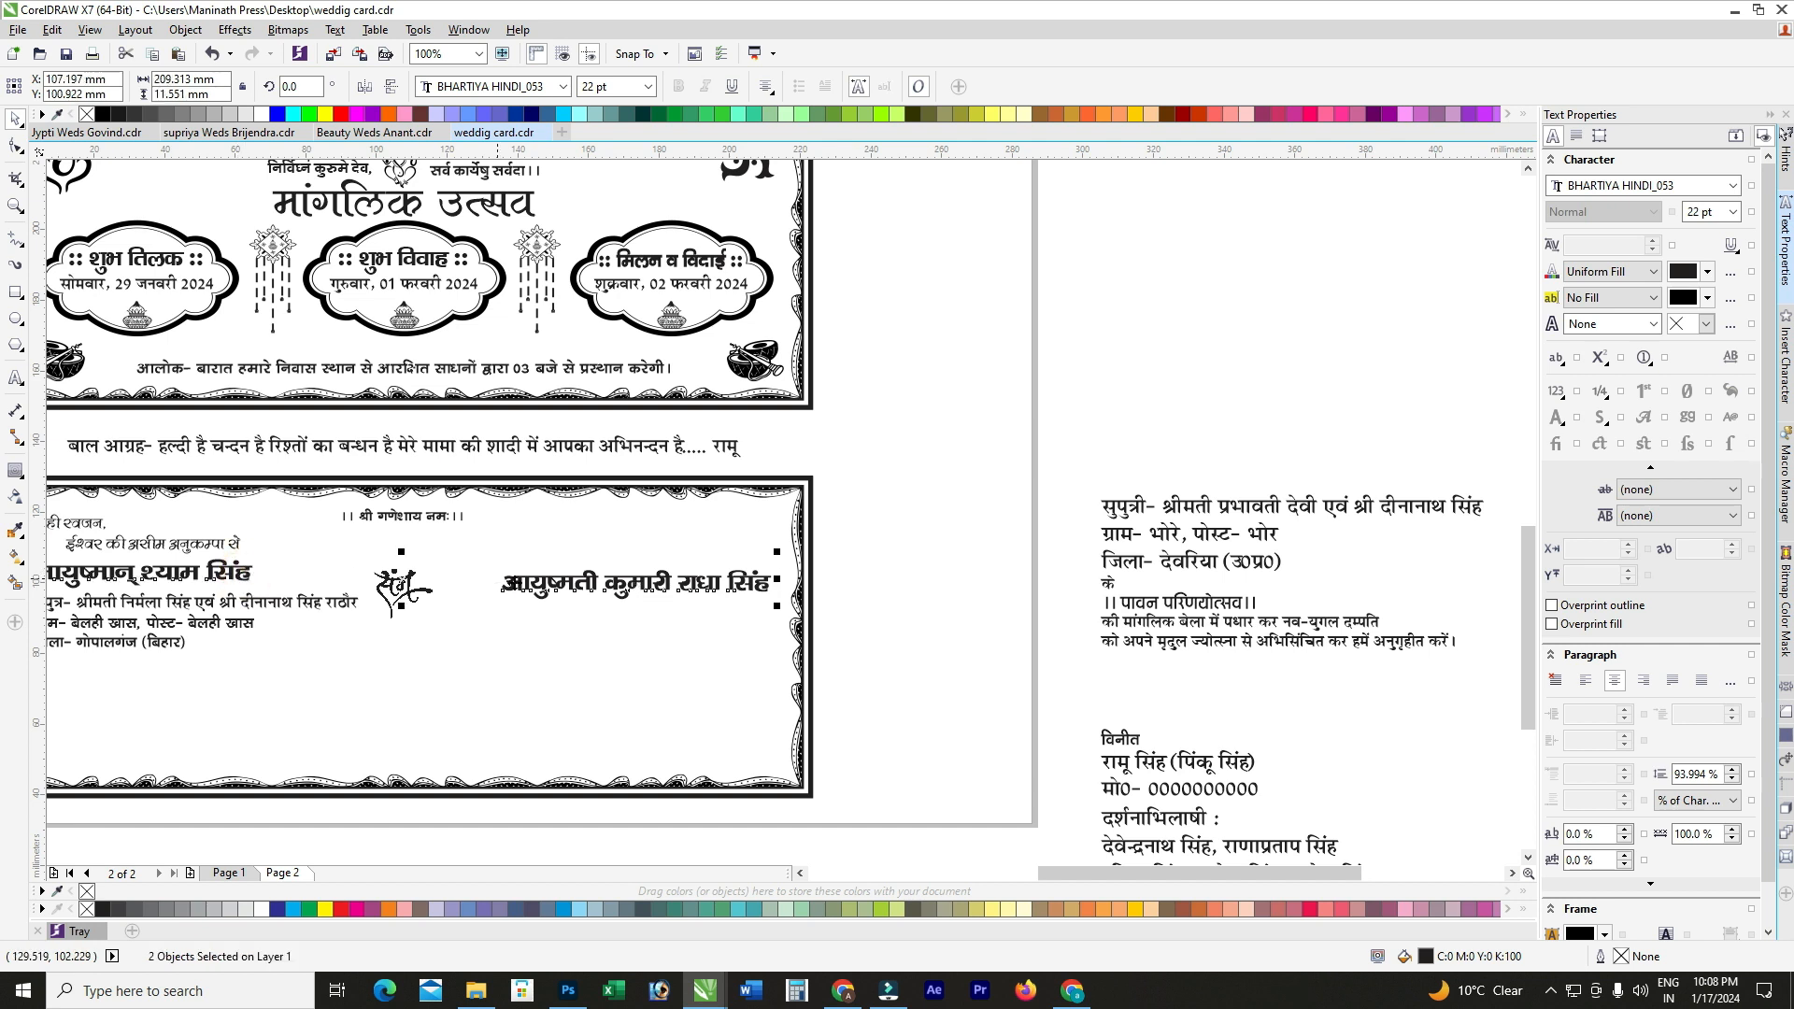
# Step: Level the bride's name with the groom's and move the three-line address block beneath it
pyautogui.press('e')
pyautogui.click(897, 561)
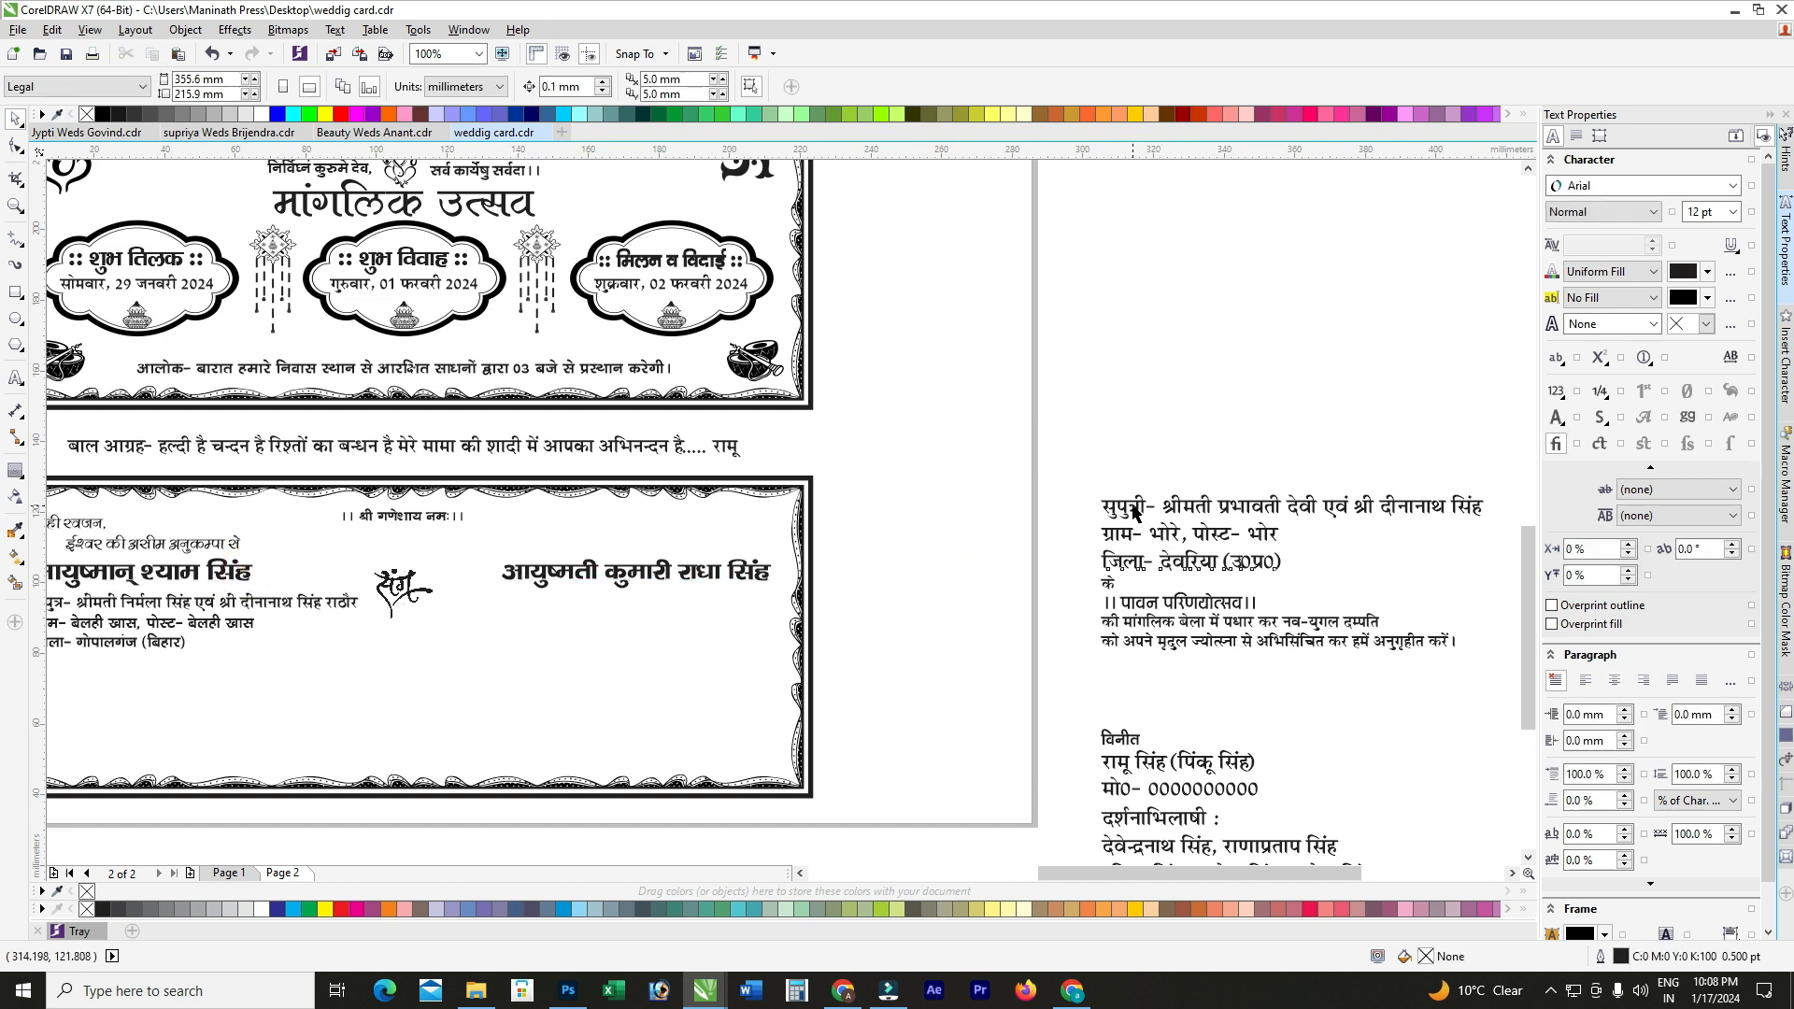
pyautogui.click(1128, 507)
pyautogui.moveTo(1418, 511); pyautogui.dragTo(796, 628)
pyautogui.moveTo(491, 621); pyautogui.dragTo(474, 606)
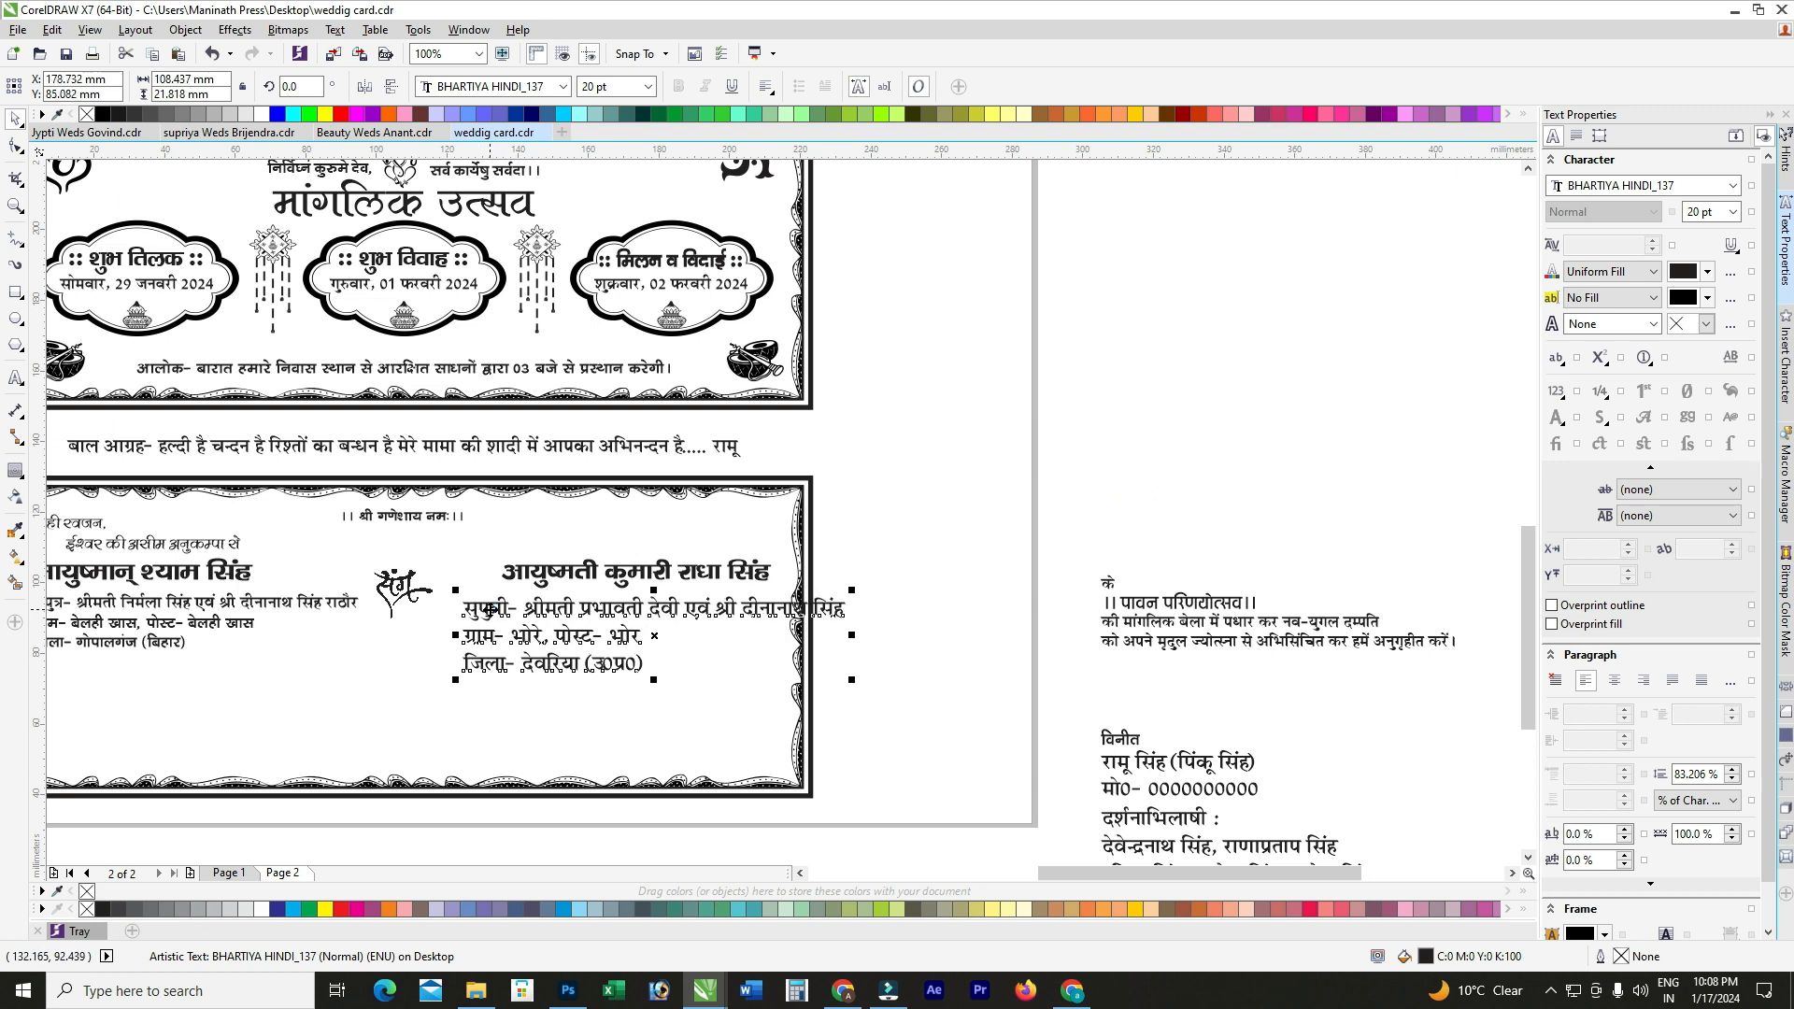
pyautogui.scroll(1, 509, 622)
# Step: Right-align all lines of the bride's parentage and address block
pyautogui.doubleClick(566, 617)
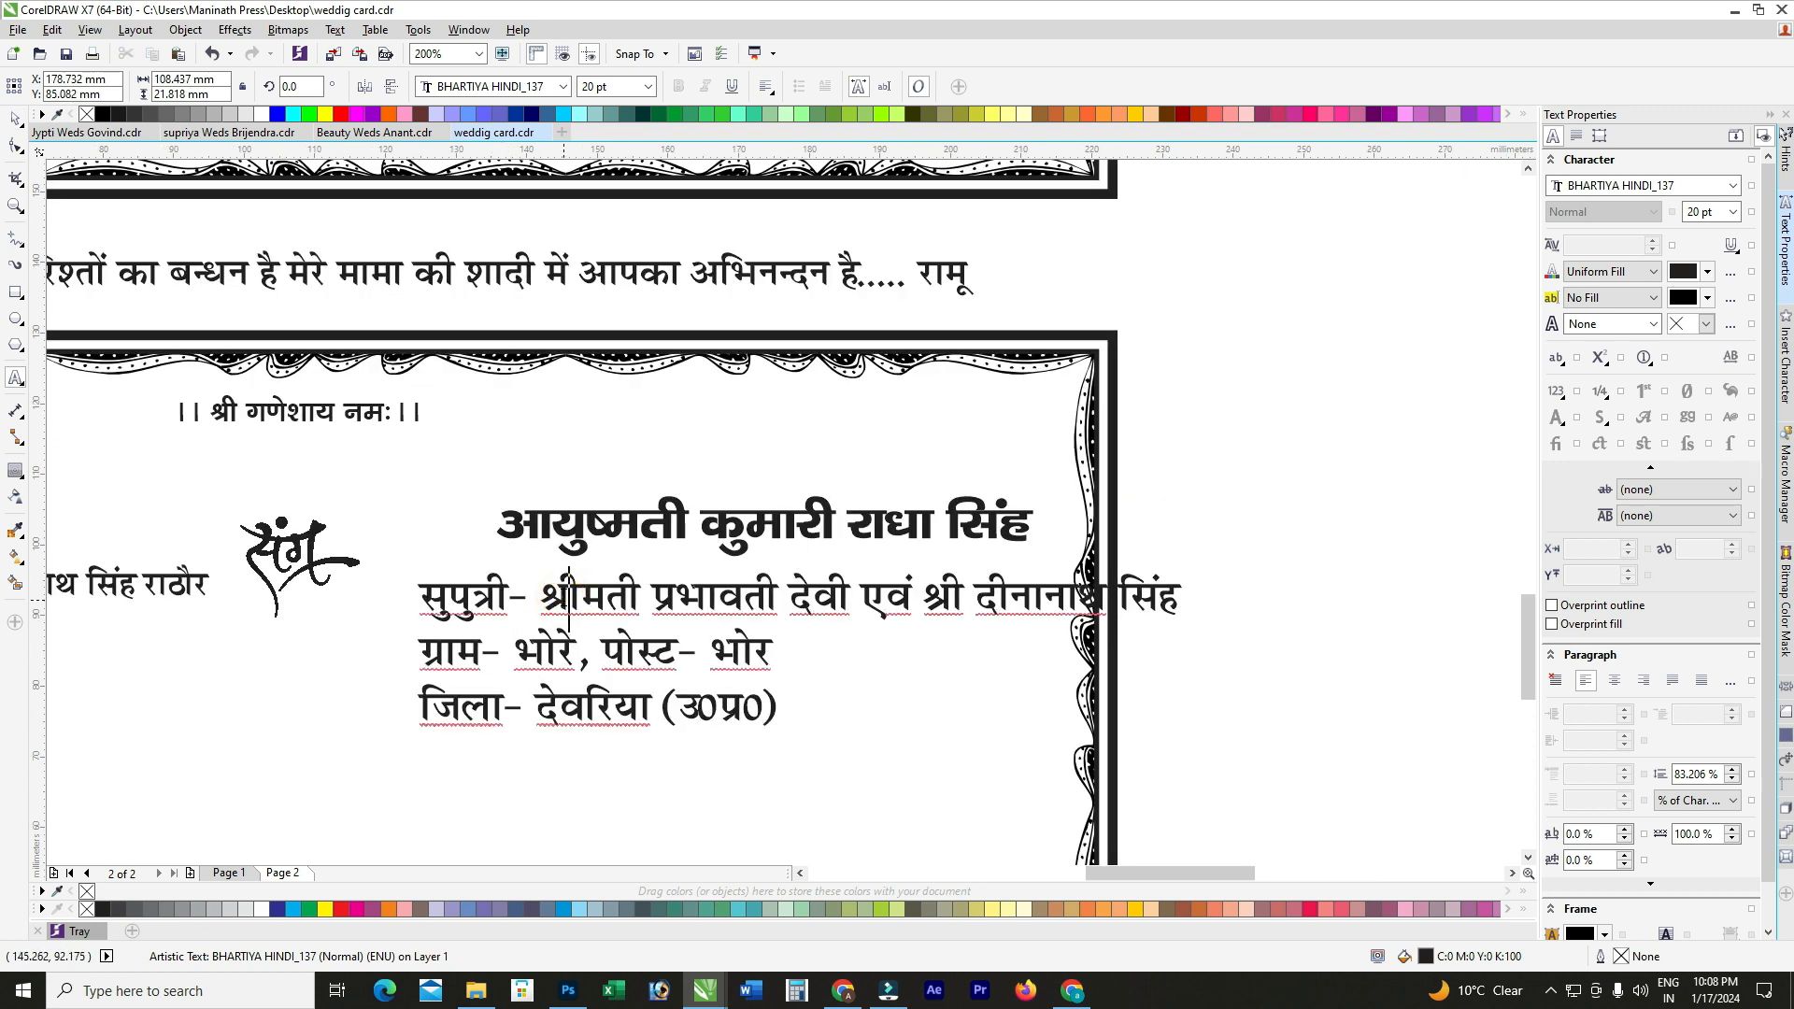
pyautogui.hotkey('ctrl', 'a')
pyautogui.hotkey('ctrl', 'r')
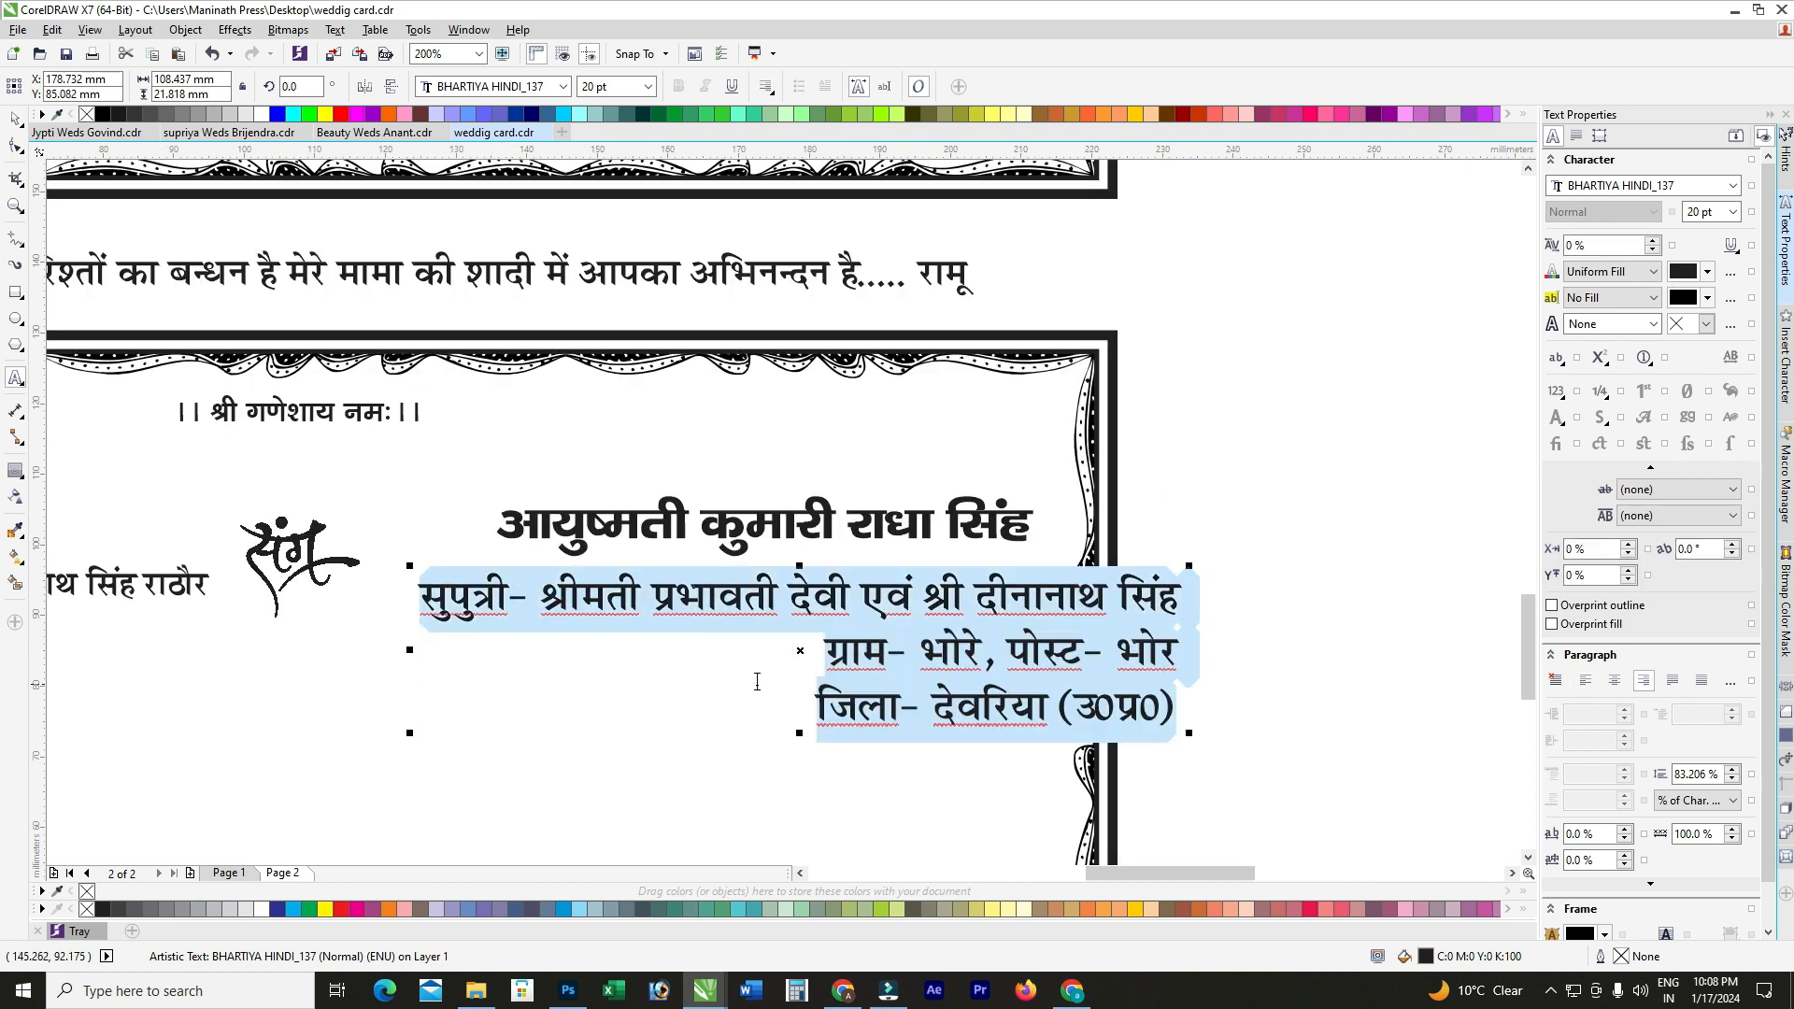
pyautogui.click(917, 651)
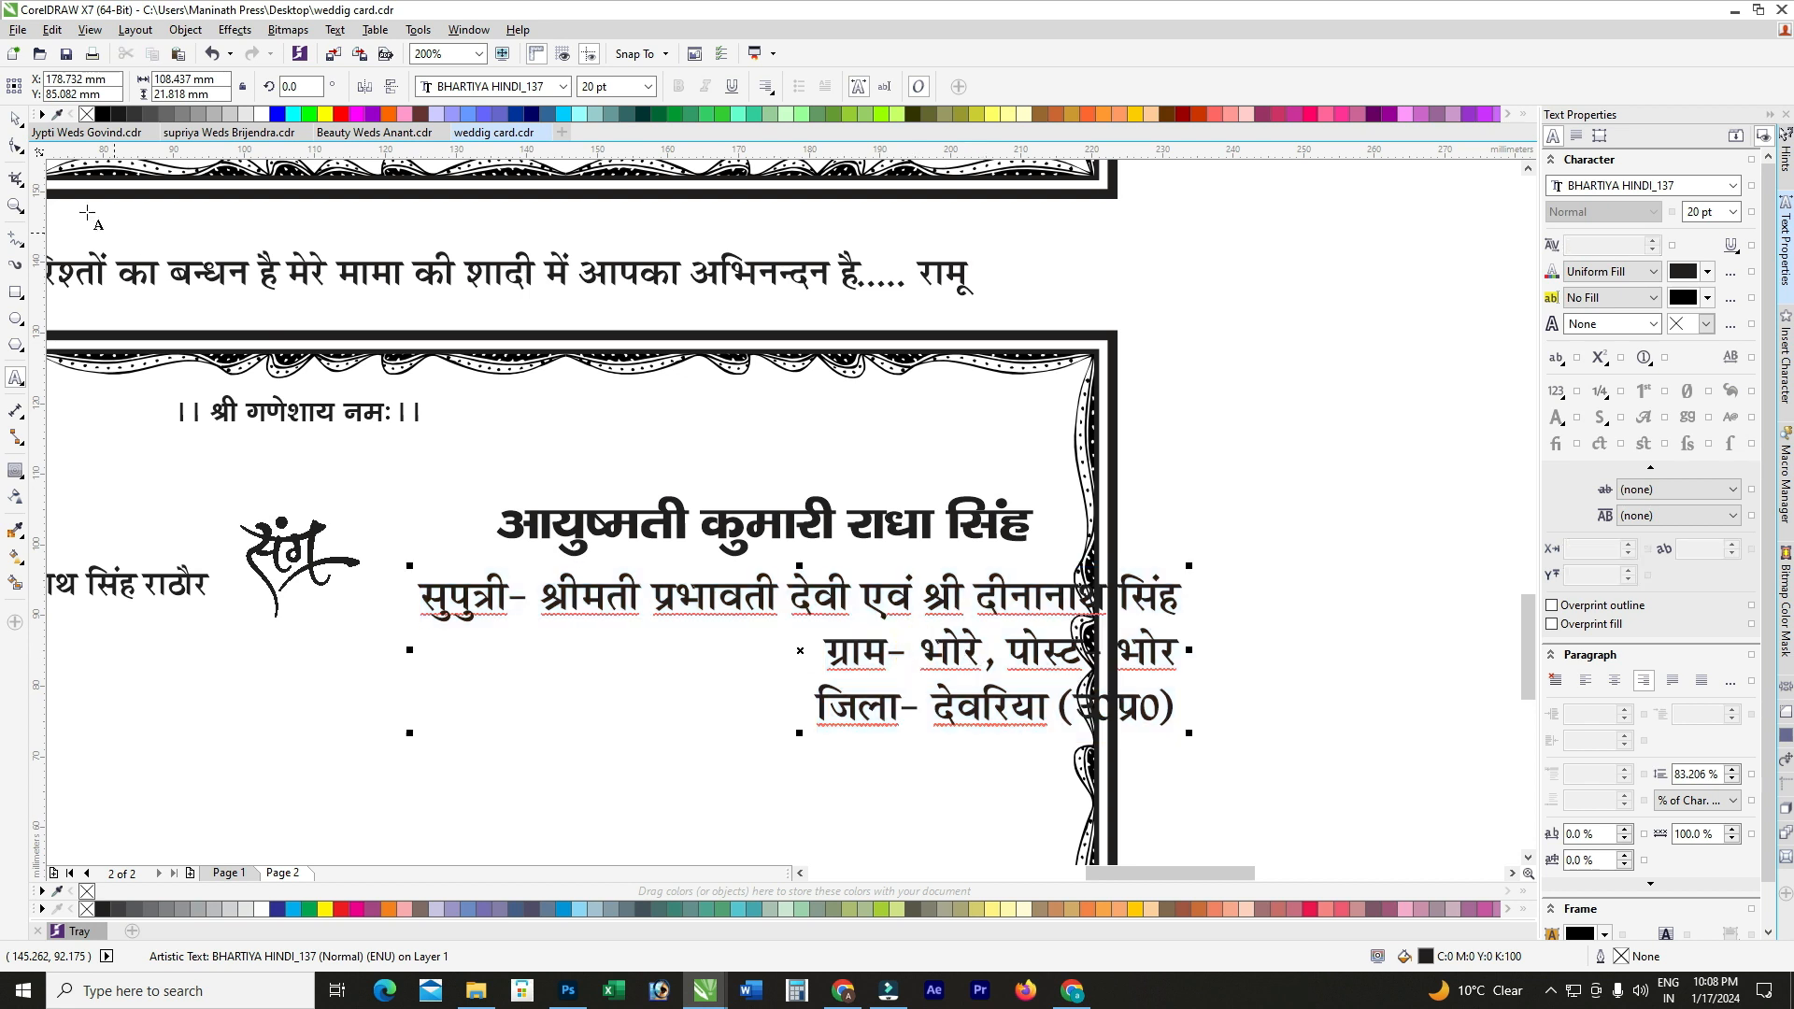
pyautogui.click(14, 122)
pyautogui.scroll(-1, 849, 607)
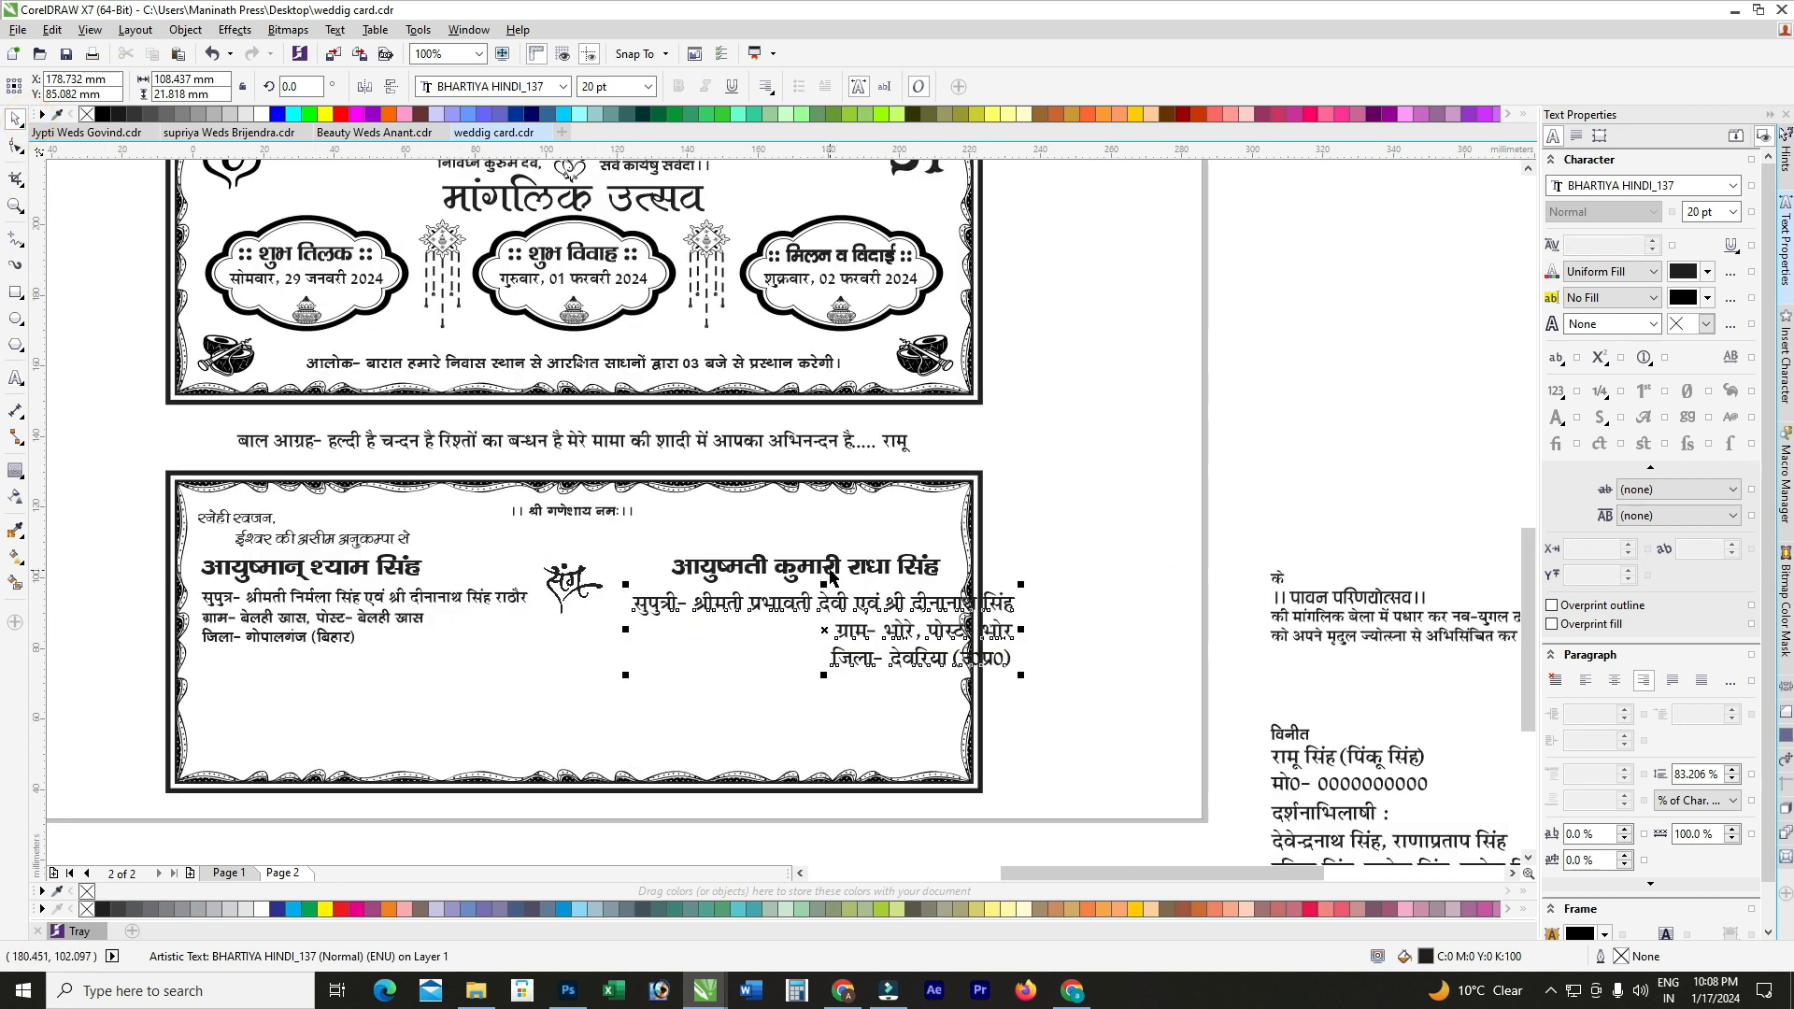
pyautogui.keyDown('shift'); pyautogui.click(829, 568); pyautogui.keyUp('shift')
pyautogui.click(1129, 580)
pyautogui.scroll(1, 278, 592)
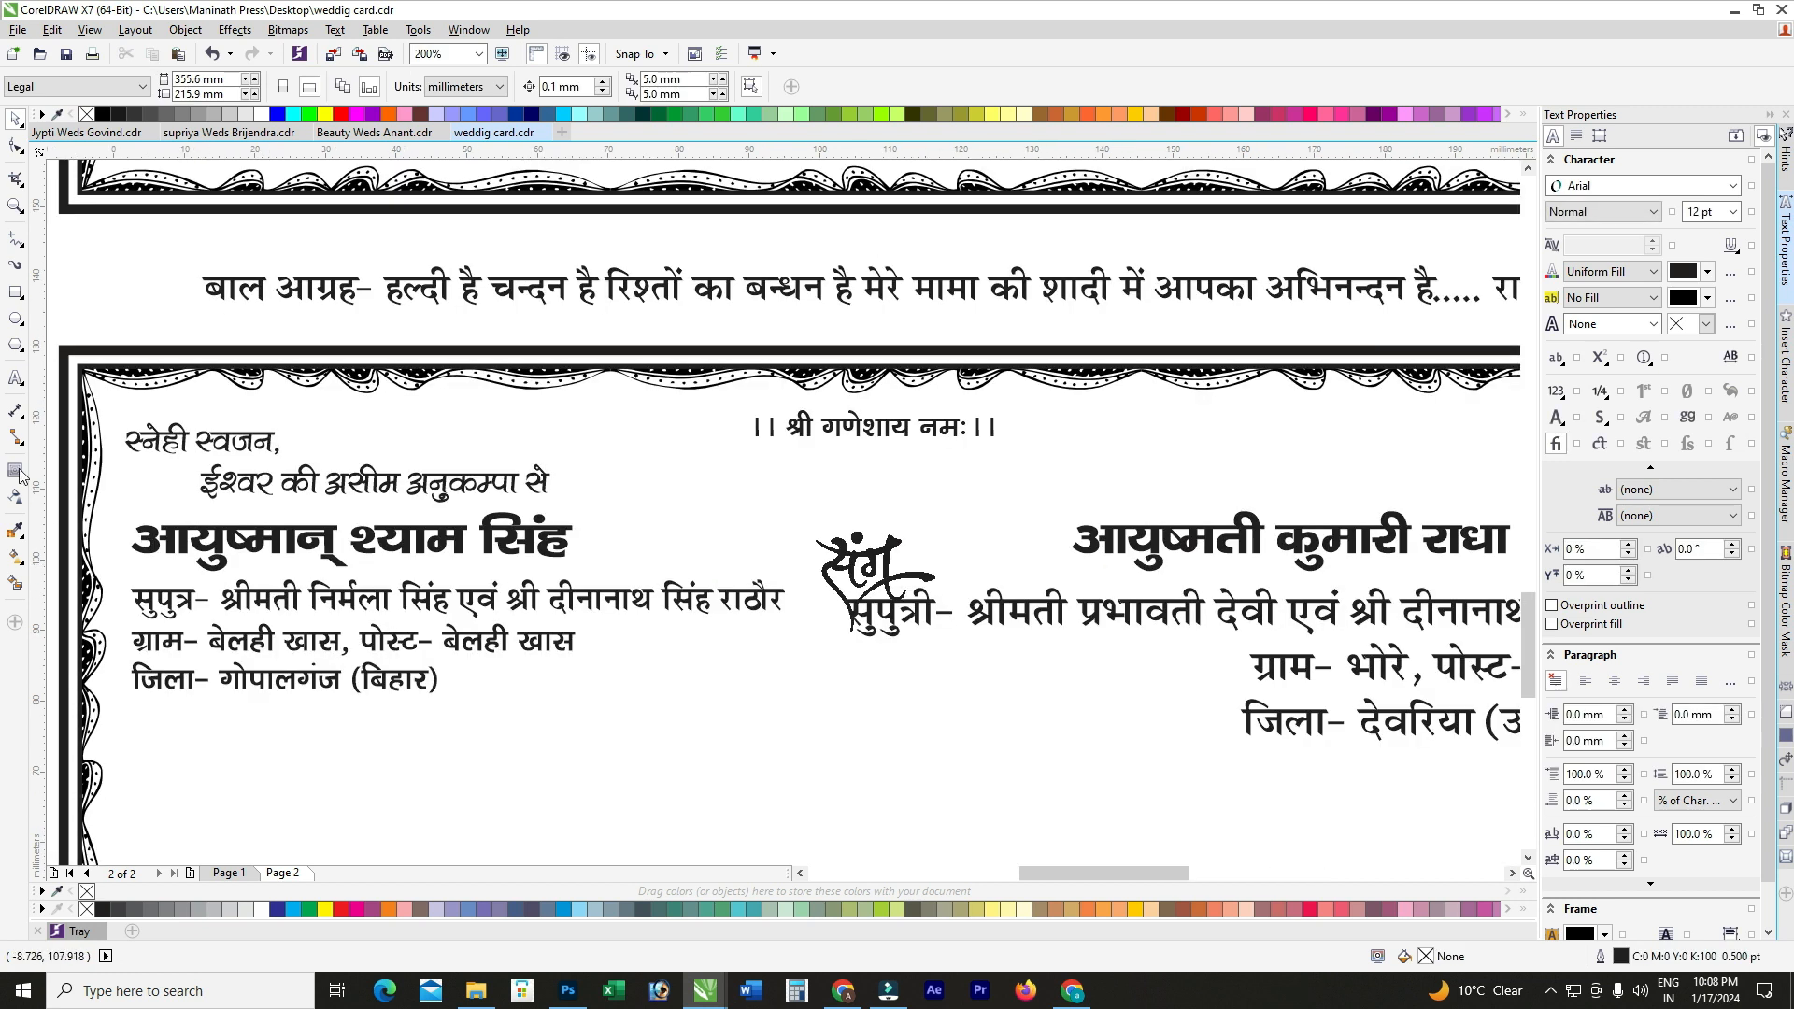
pyautogui.click(14, 378)
# Step: Make the bride's parentage line 16 pt
pyautogui.click(311, 598)
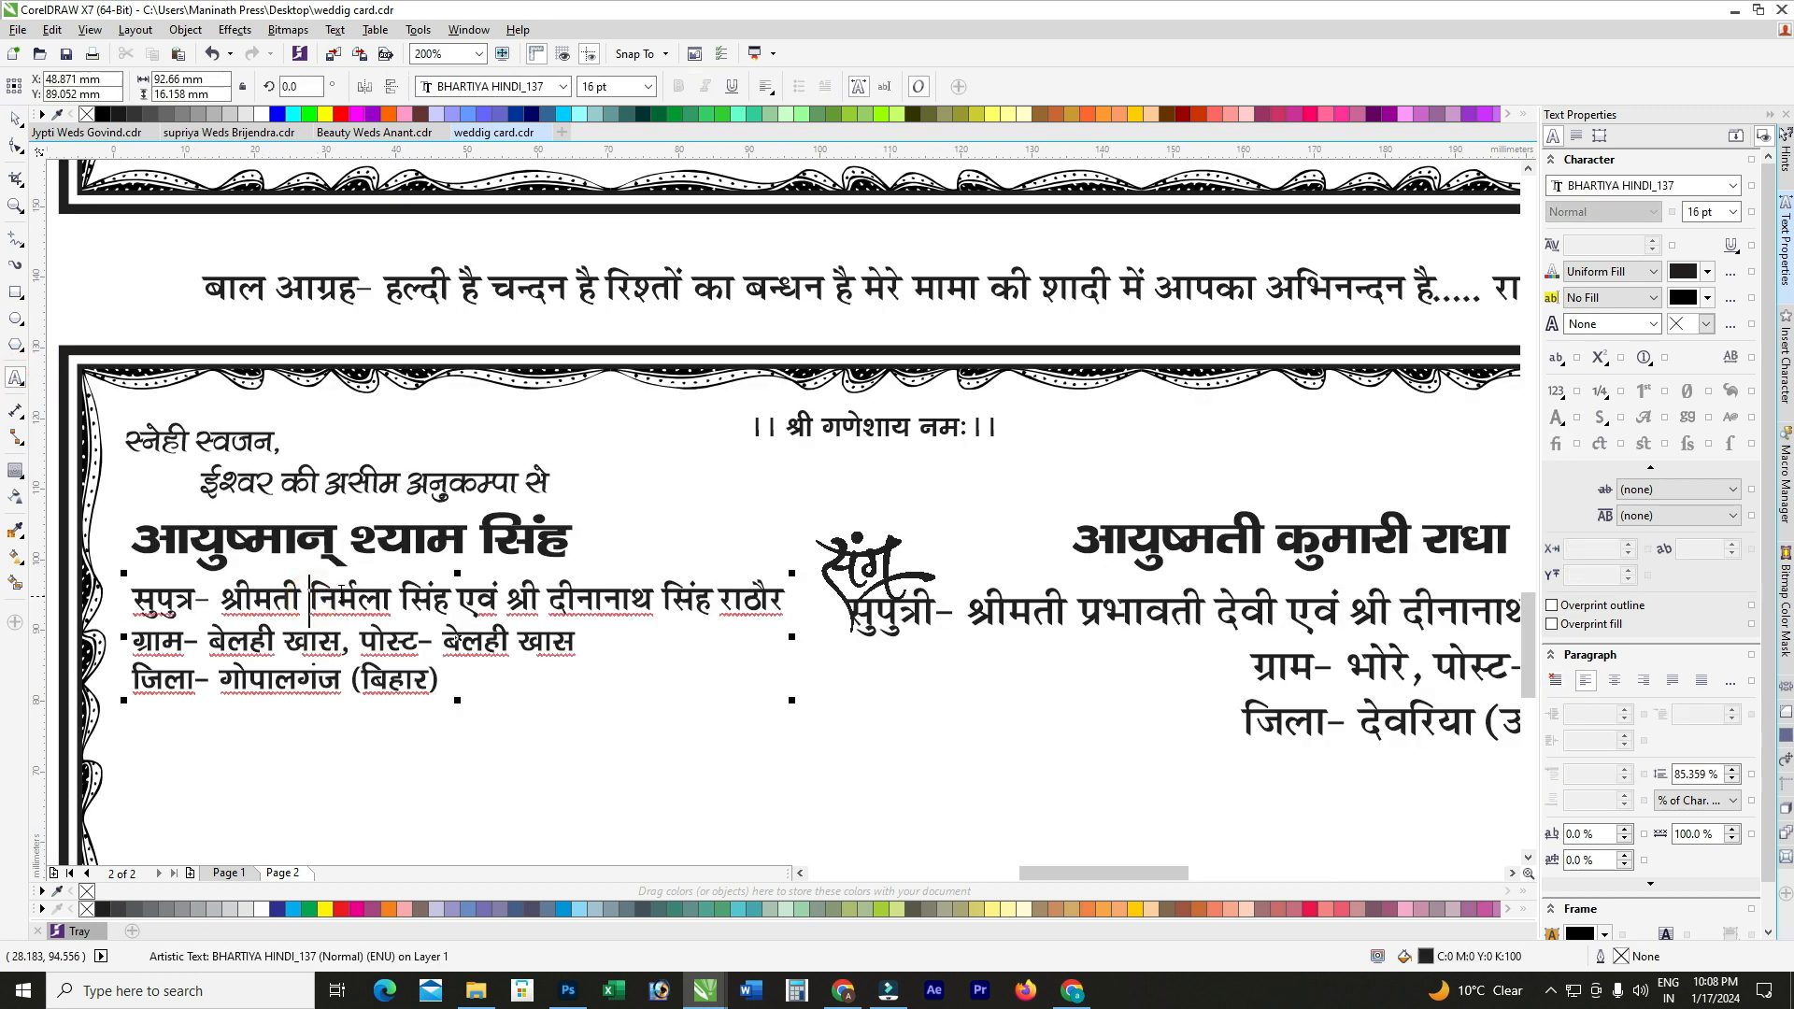
pyautogui.click(375, 643)
pyautogui.scroll(-1, 374, 642)
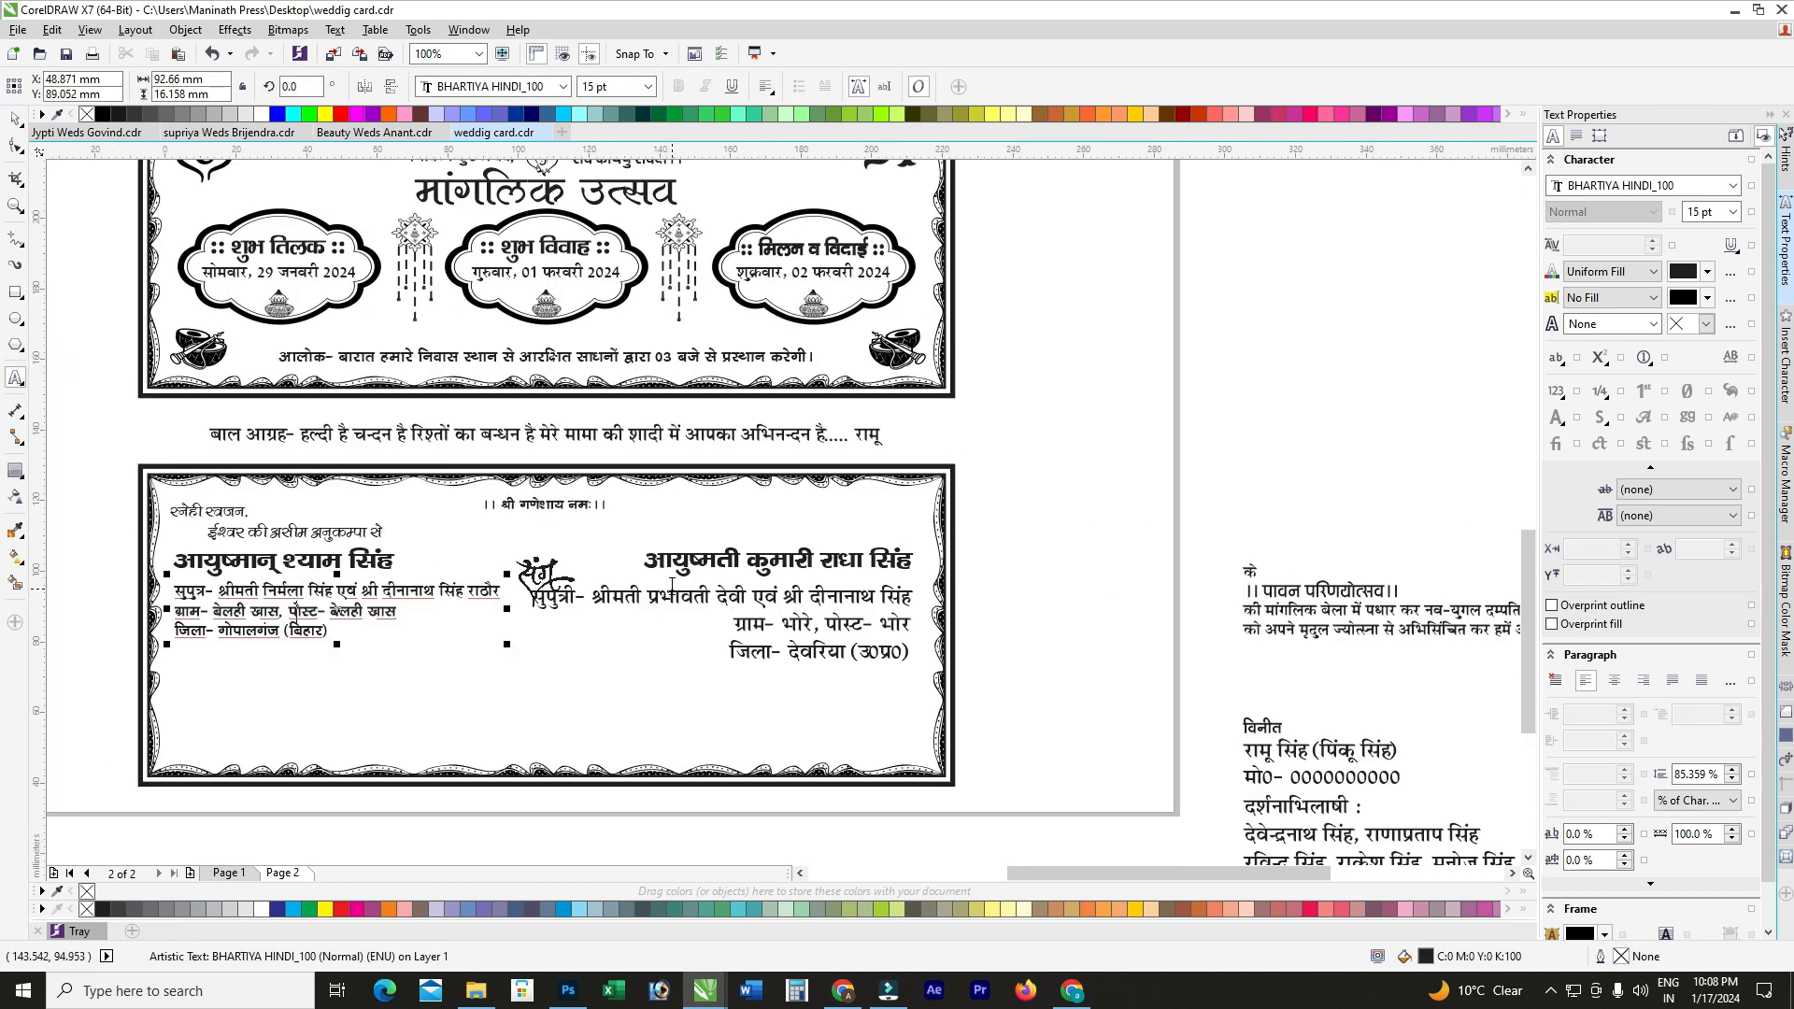
pyautogui.scroll(1, 513, 604)
pyautogui.click(514, 605)
pyautogui.click(390, 607)
pyautogui.hotkey('shift', 'End')
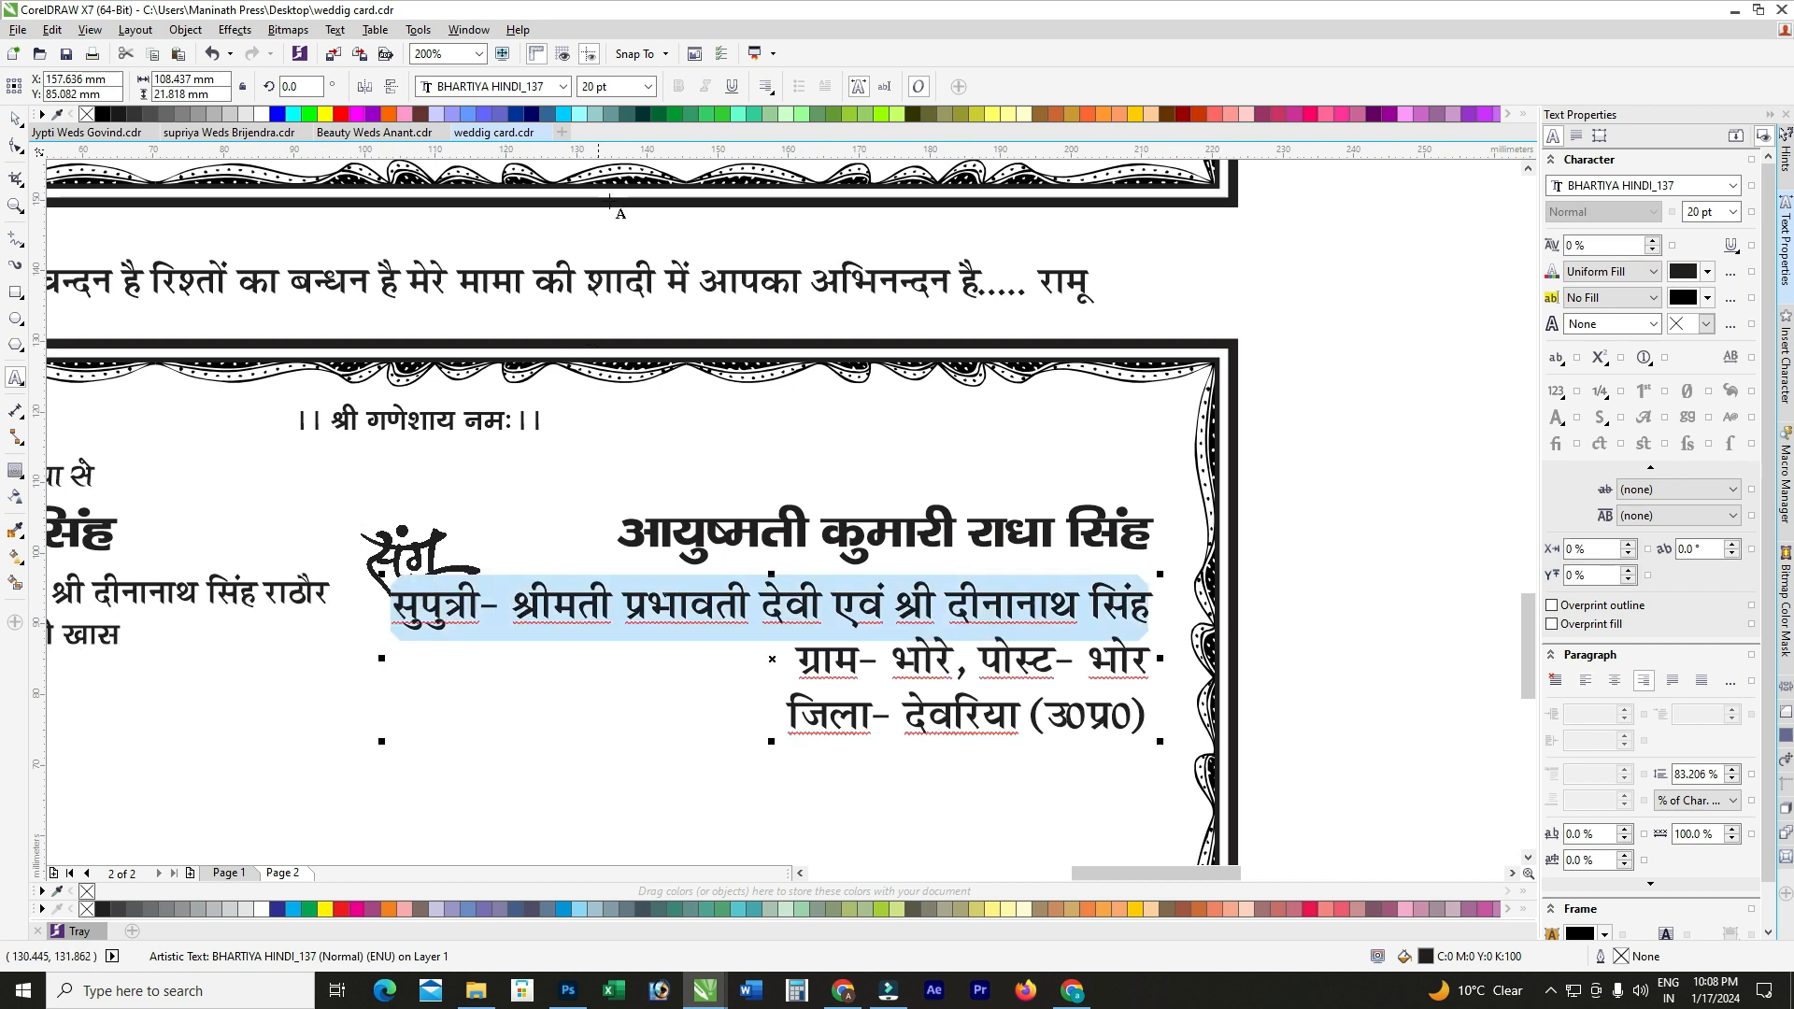
pyautogui.click(634, 80)
pyautogui.write('16')
pyautogui.press('Return')
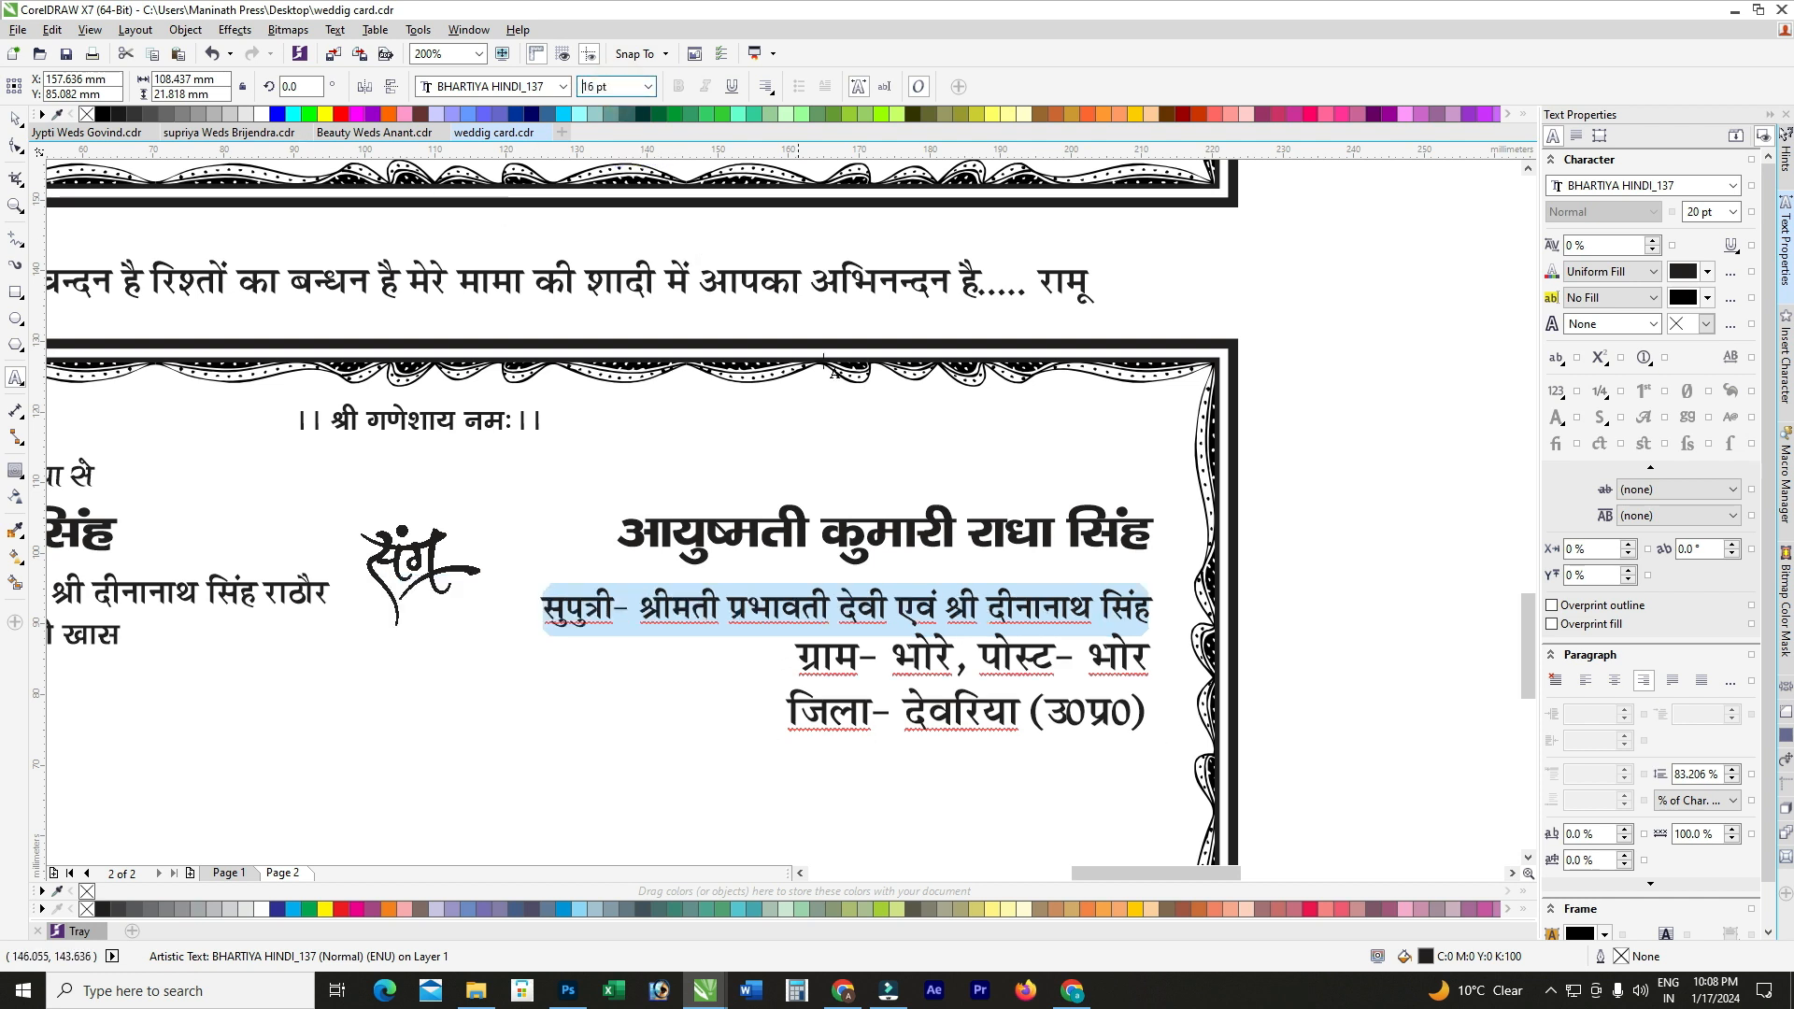
pyautogui.click(791, 658)
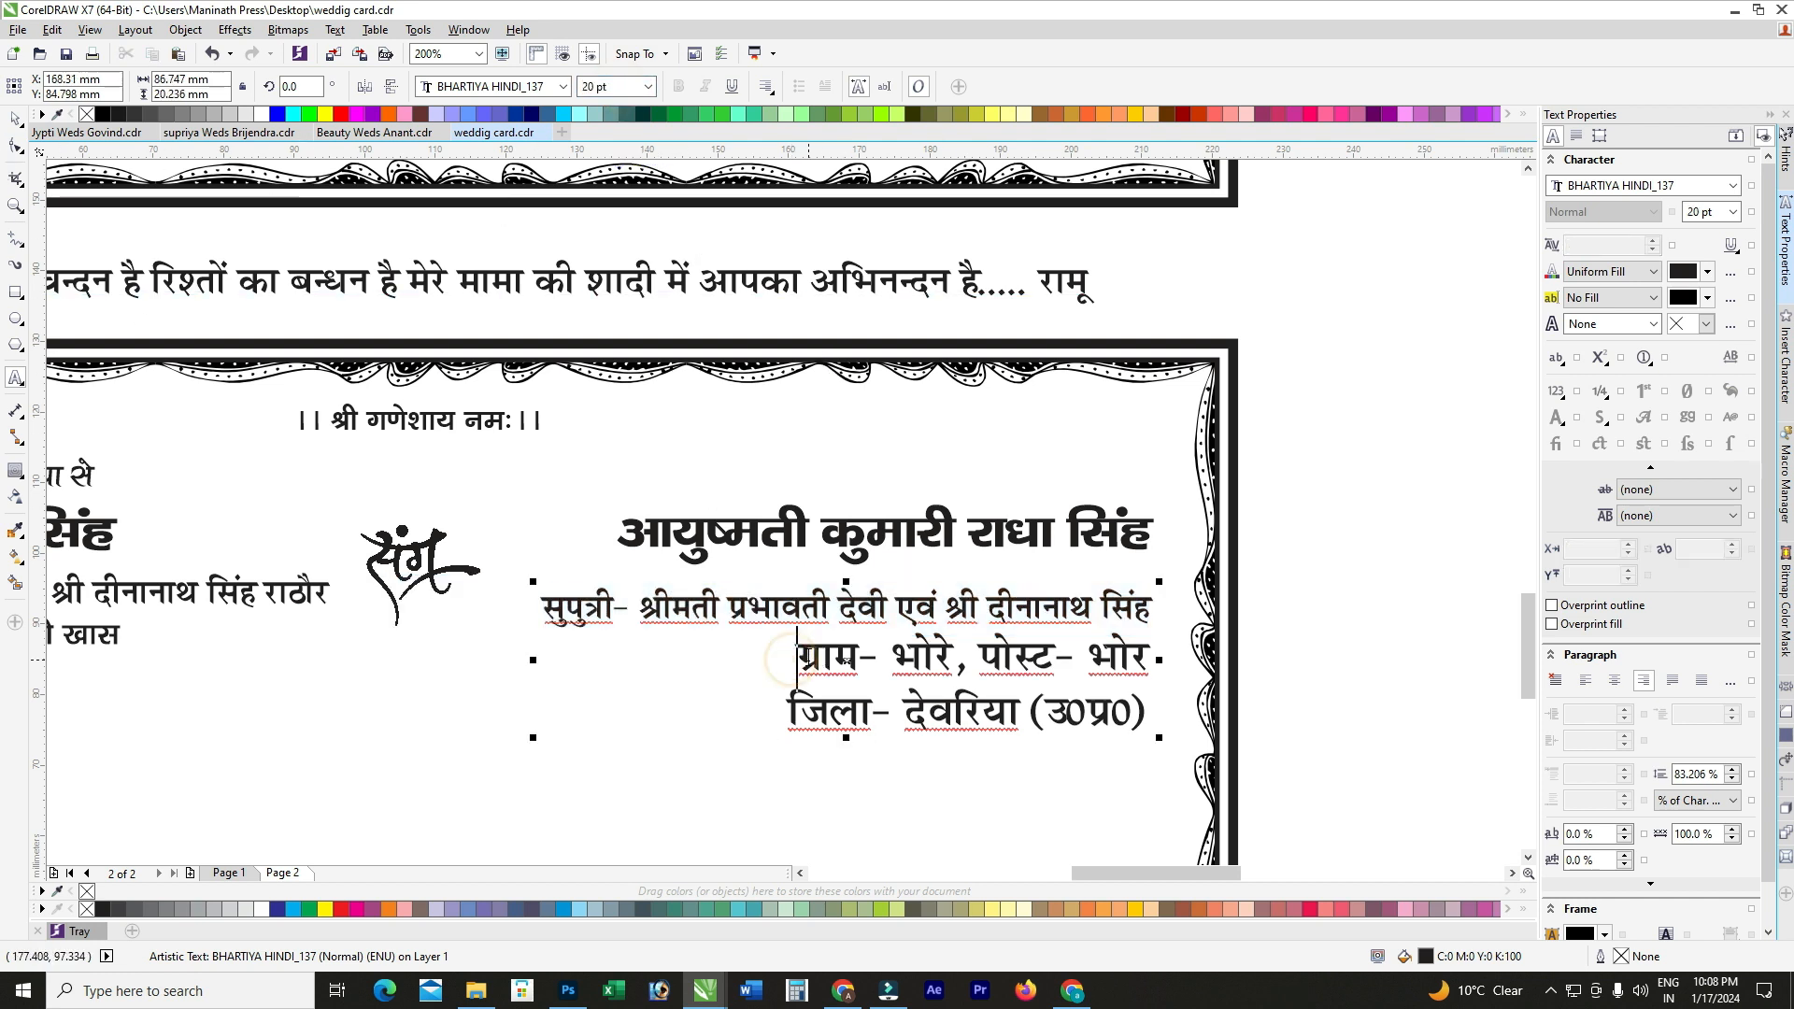
# Step: Set the village and district lines to BHARTIYA HINDI_100 at 15 pt
pyautogui.moveTo(806, 660); pyautogui.dragTo(1154, 743)
pyautogui.click(620, 91)
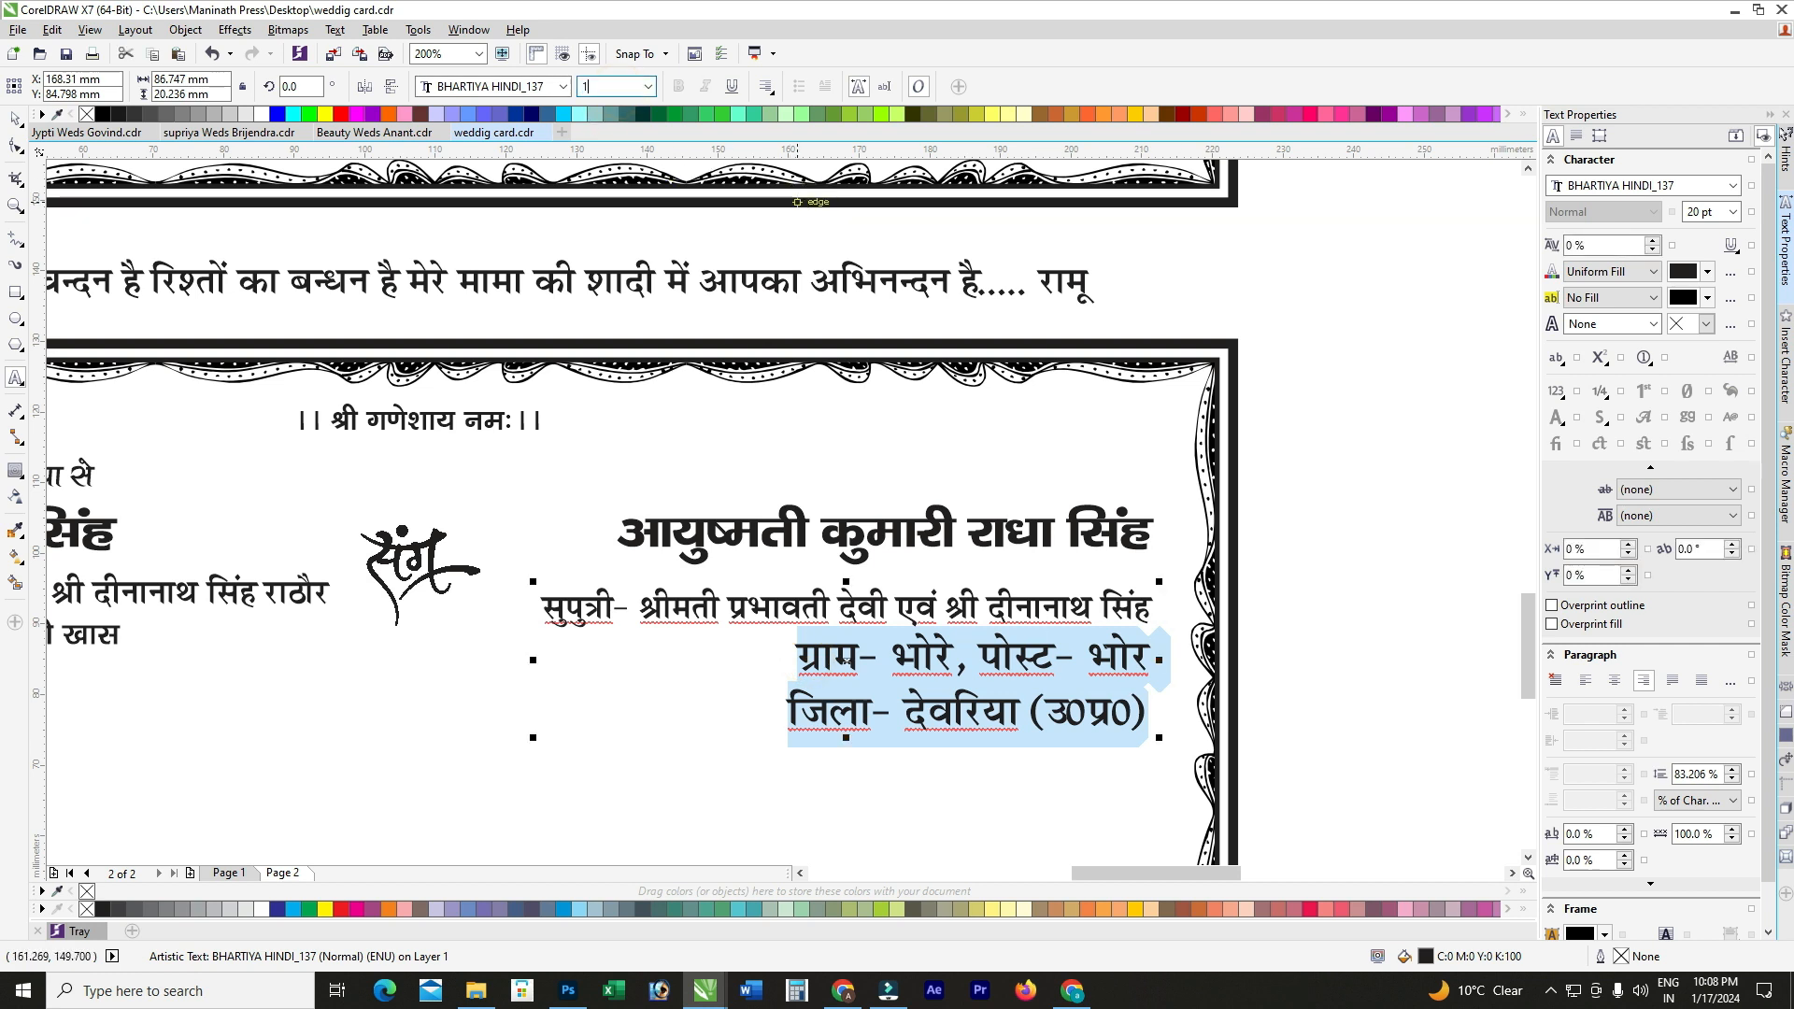
pyautogui.write('15')
pyautogui.press('Return')
pyautogui.click(563, 86)
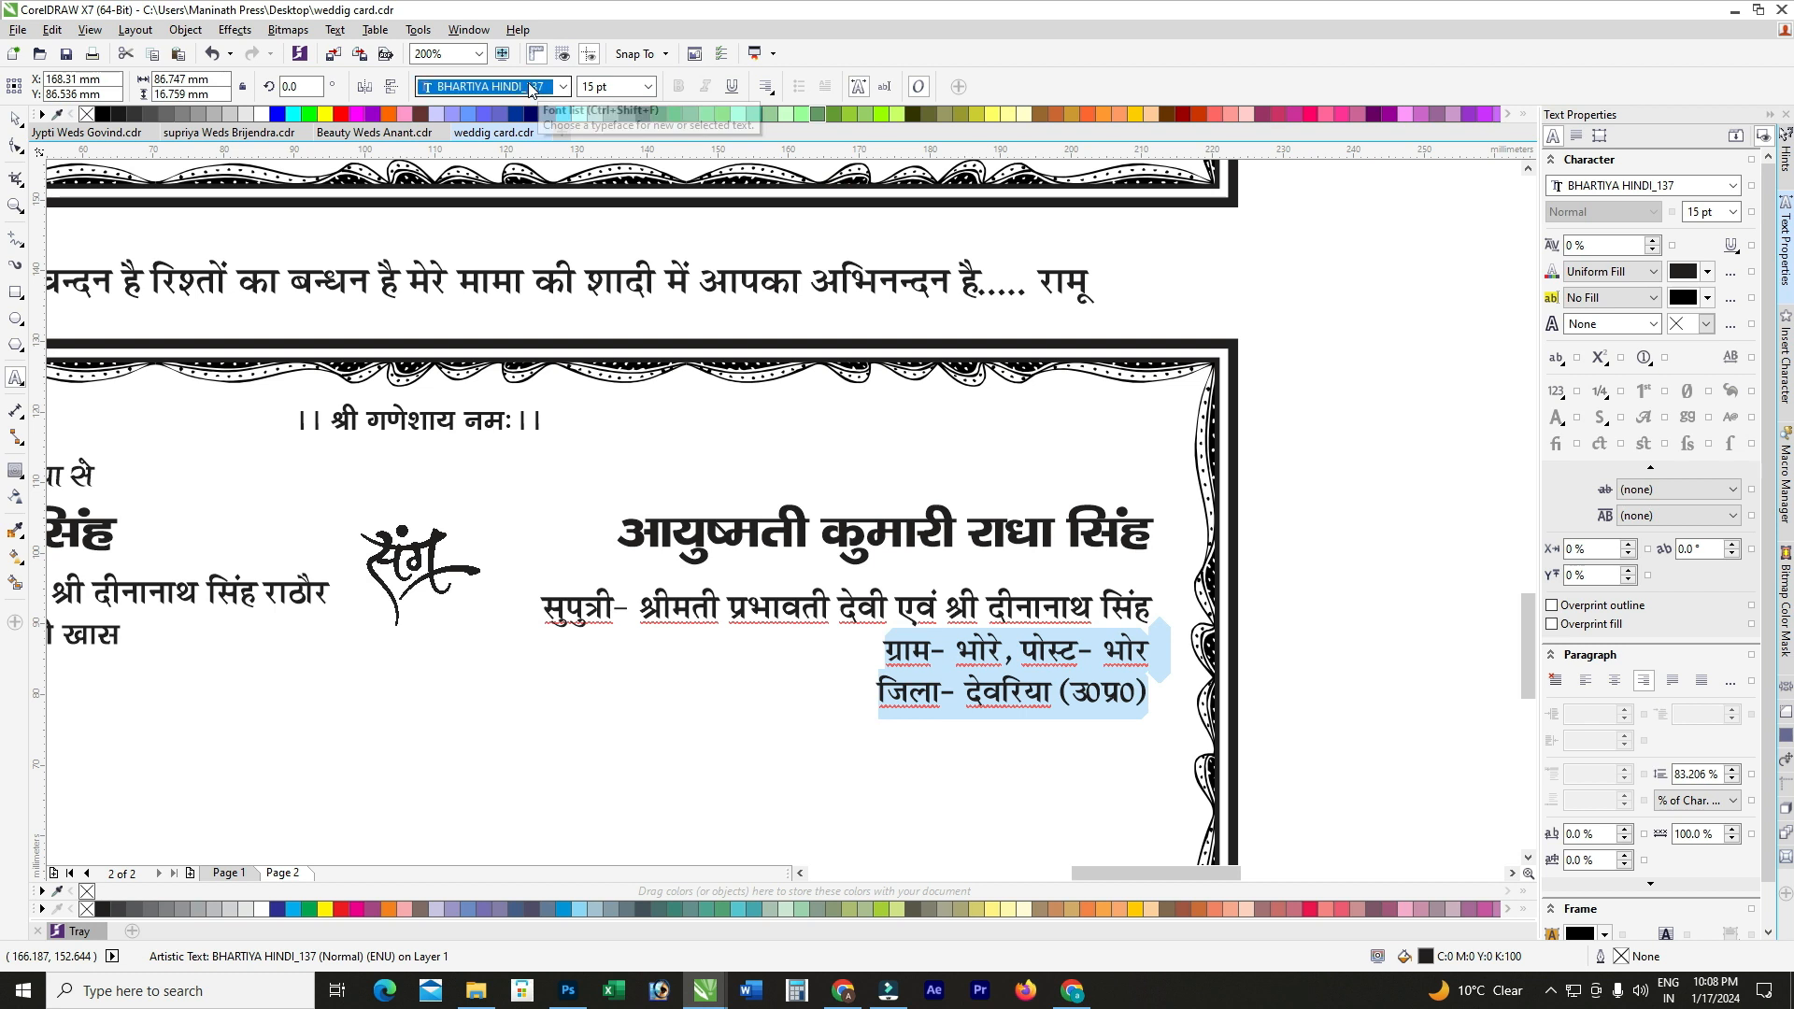
pyautogui.click(537, 132)
pyautogui.scroll(2, 920, 643)
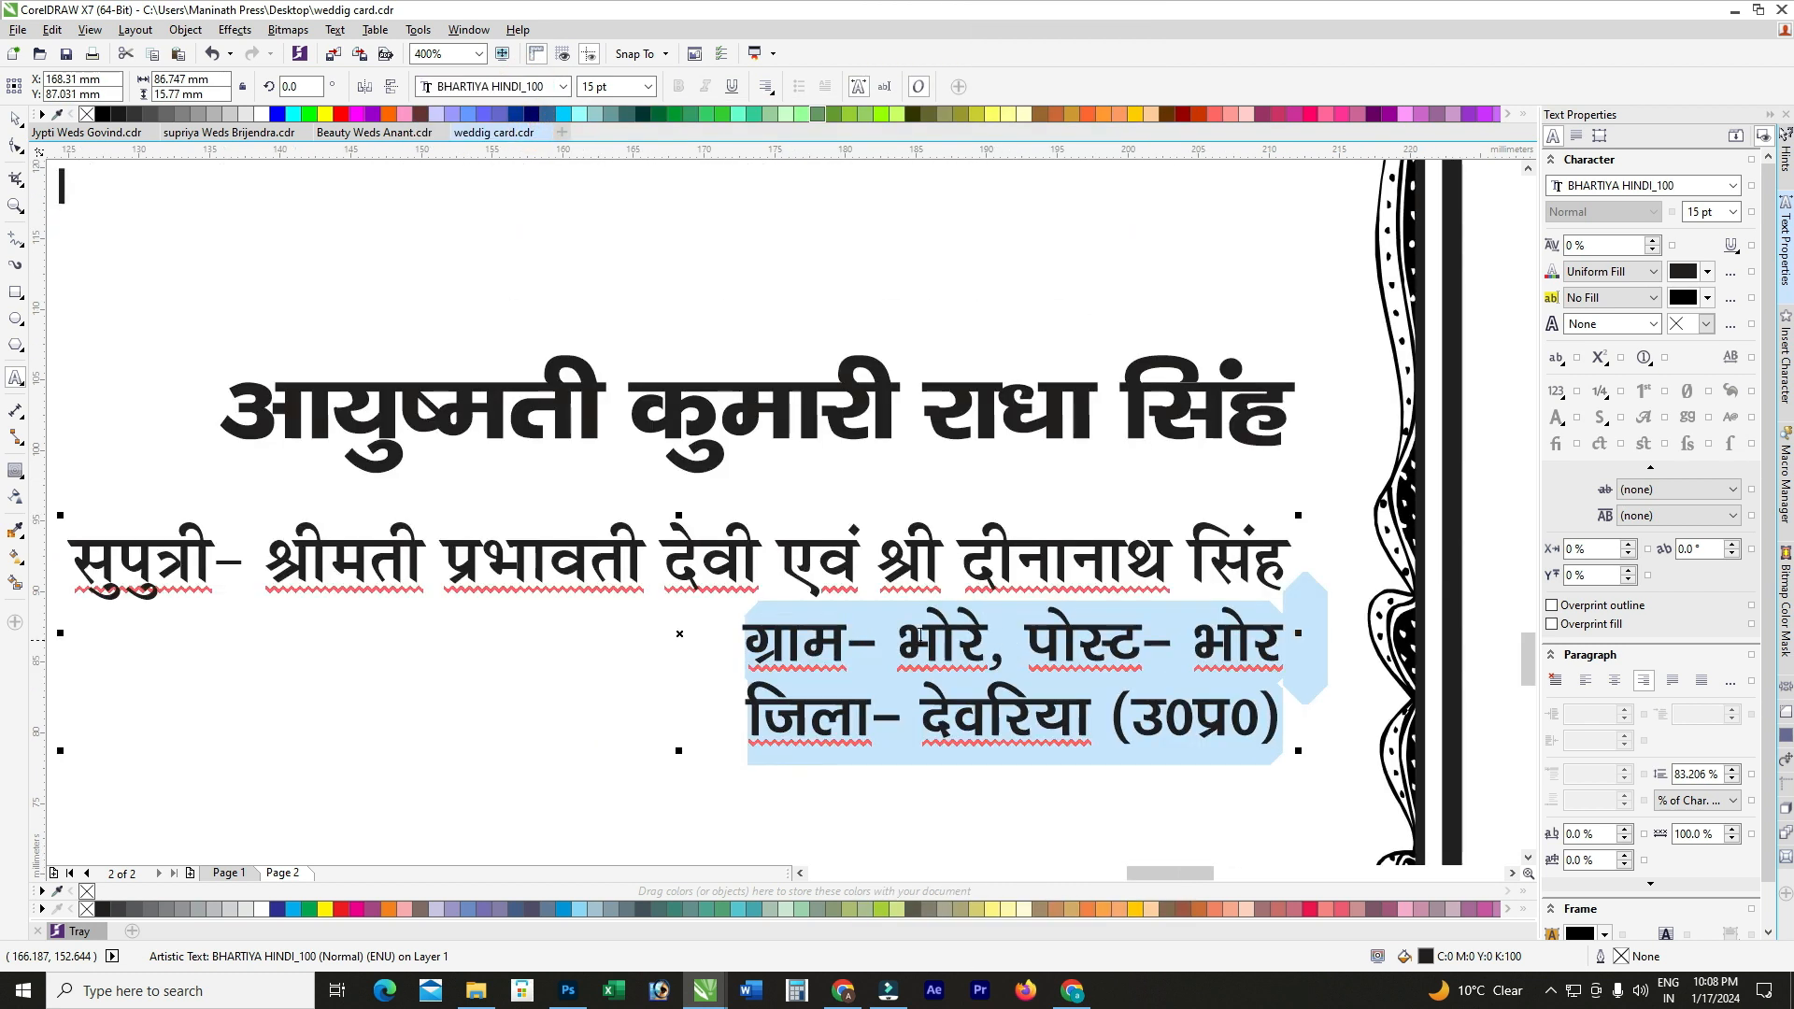
pyautogui.click(904, 642)
# Step: Replace the village name in the bride's address line with the new place name
pyautogui.moveTo(899, 643); pyautogui.dragTo(981, 643)
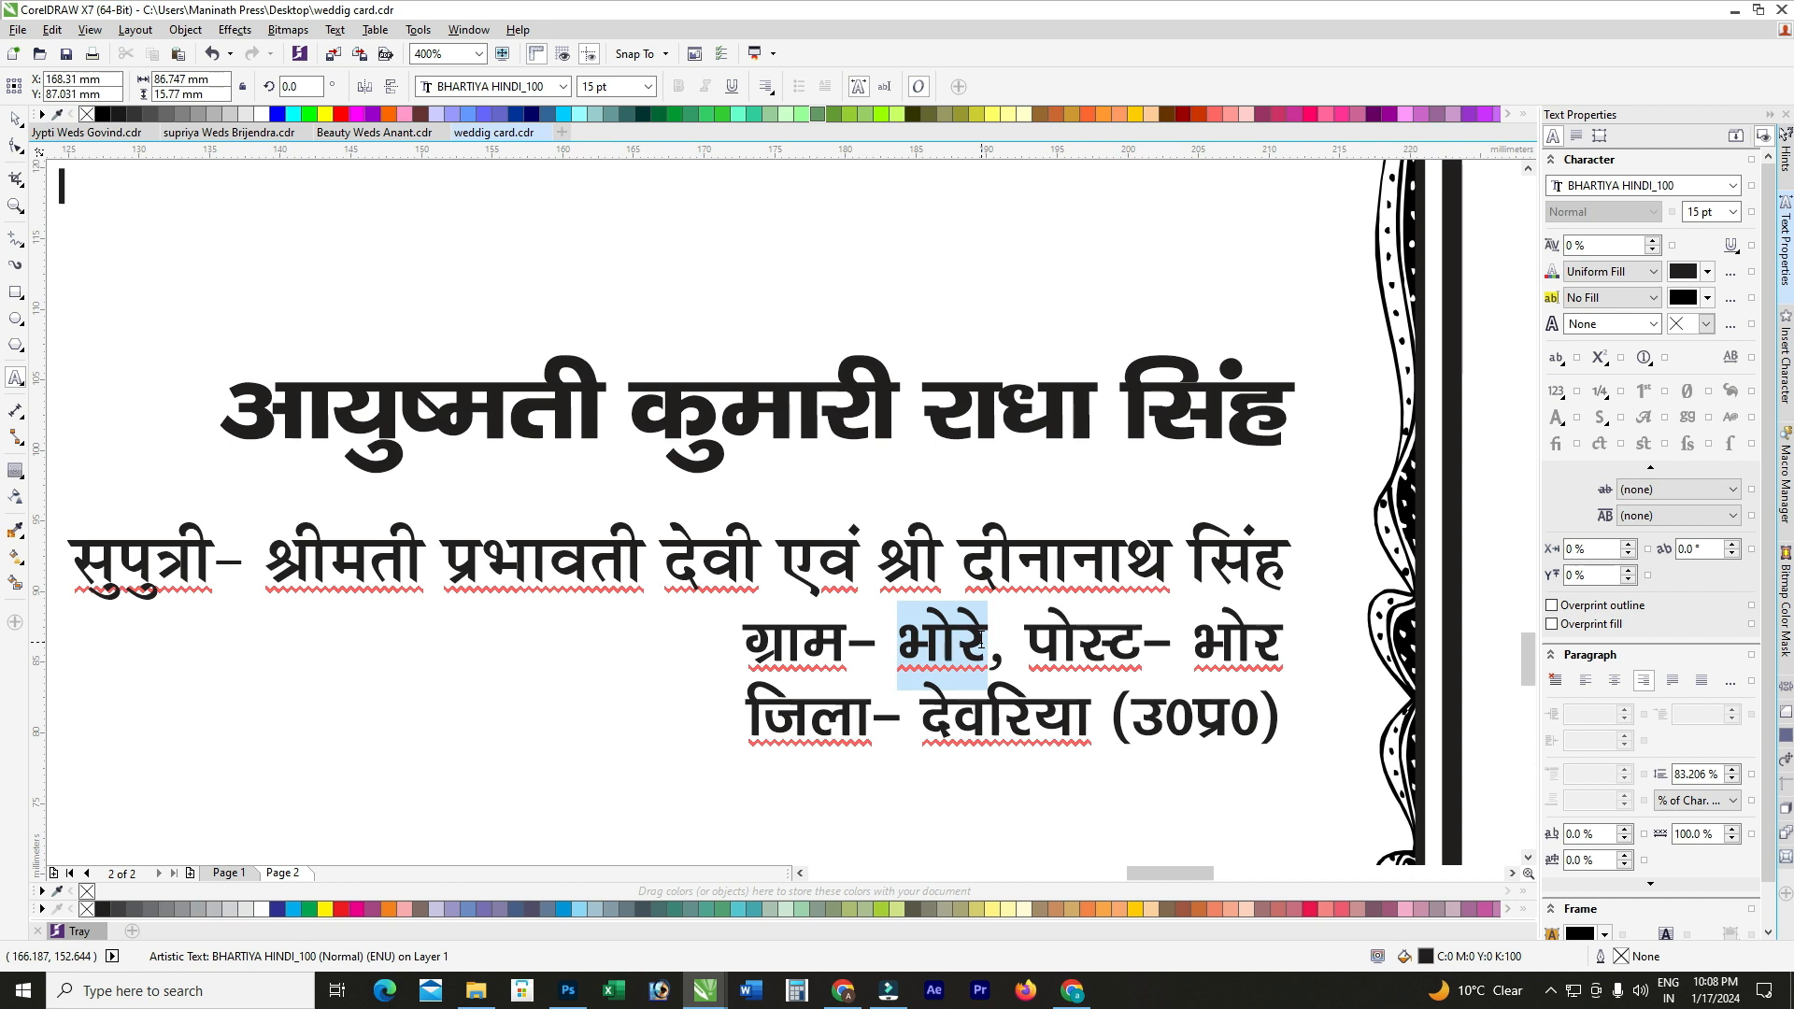
pyautogui.write('ft')
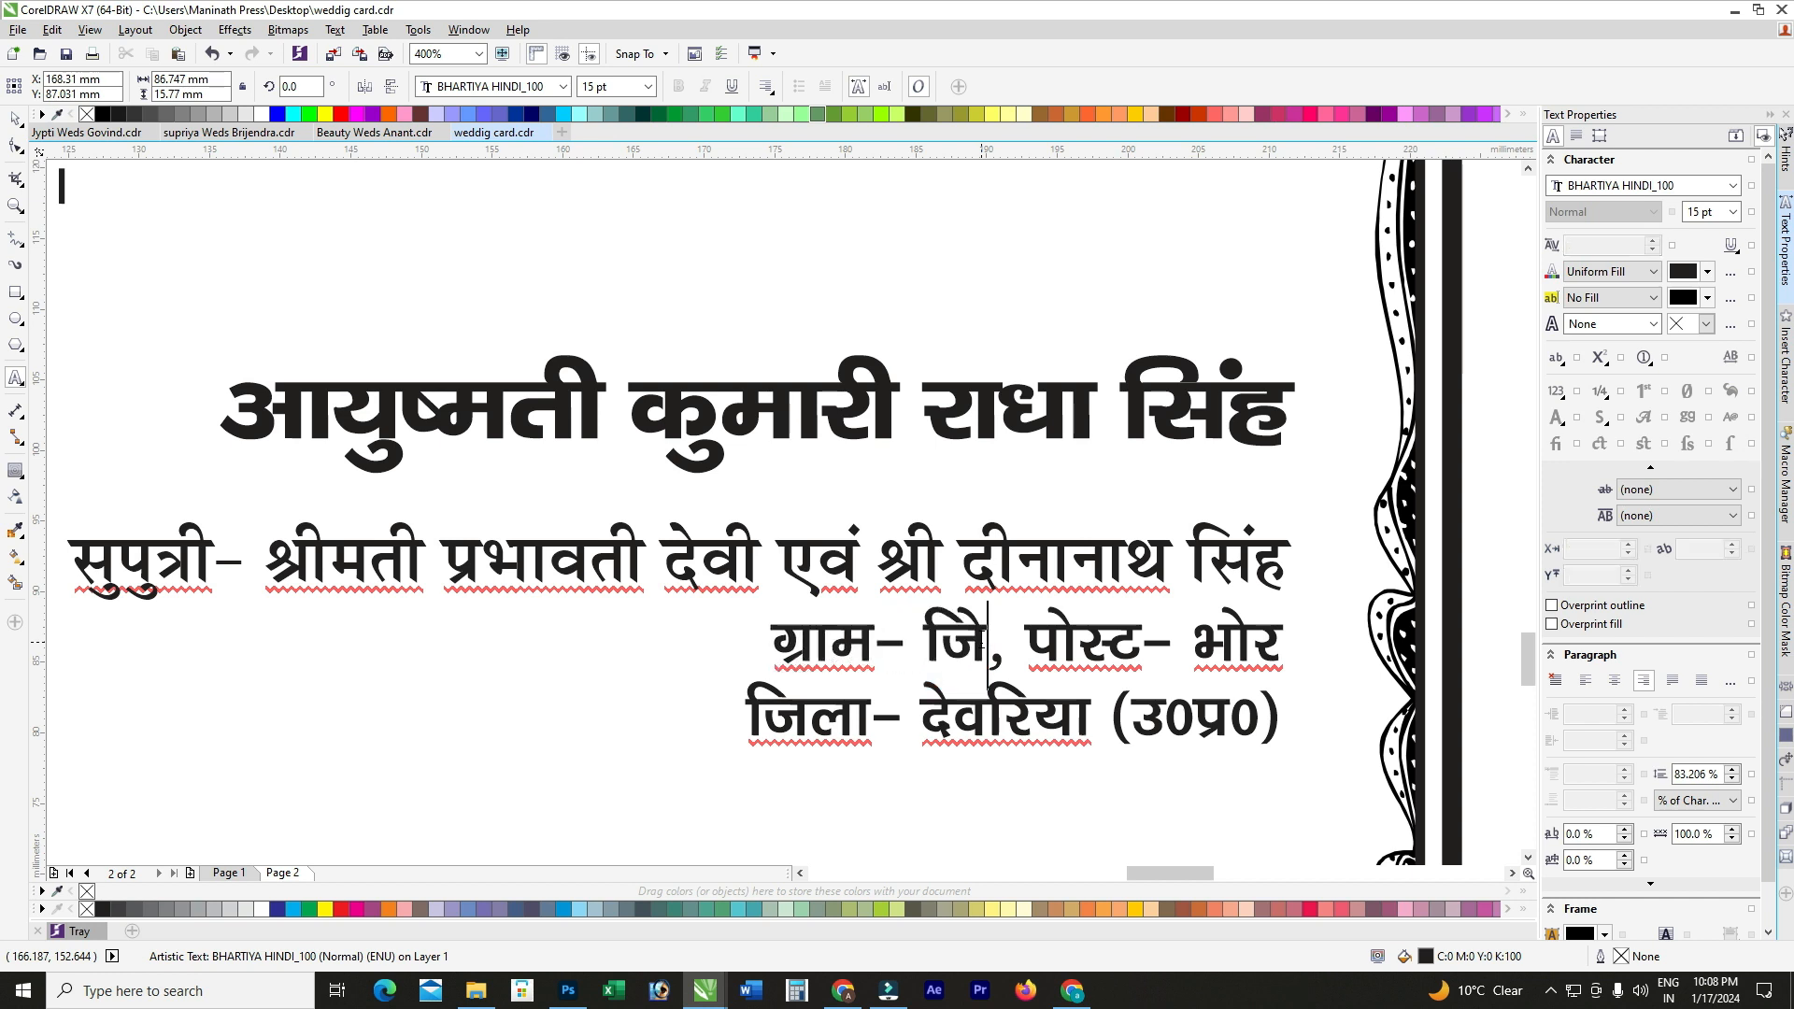
pyautogui.press('BackSpace')
pyautogui.write('uksukui')
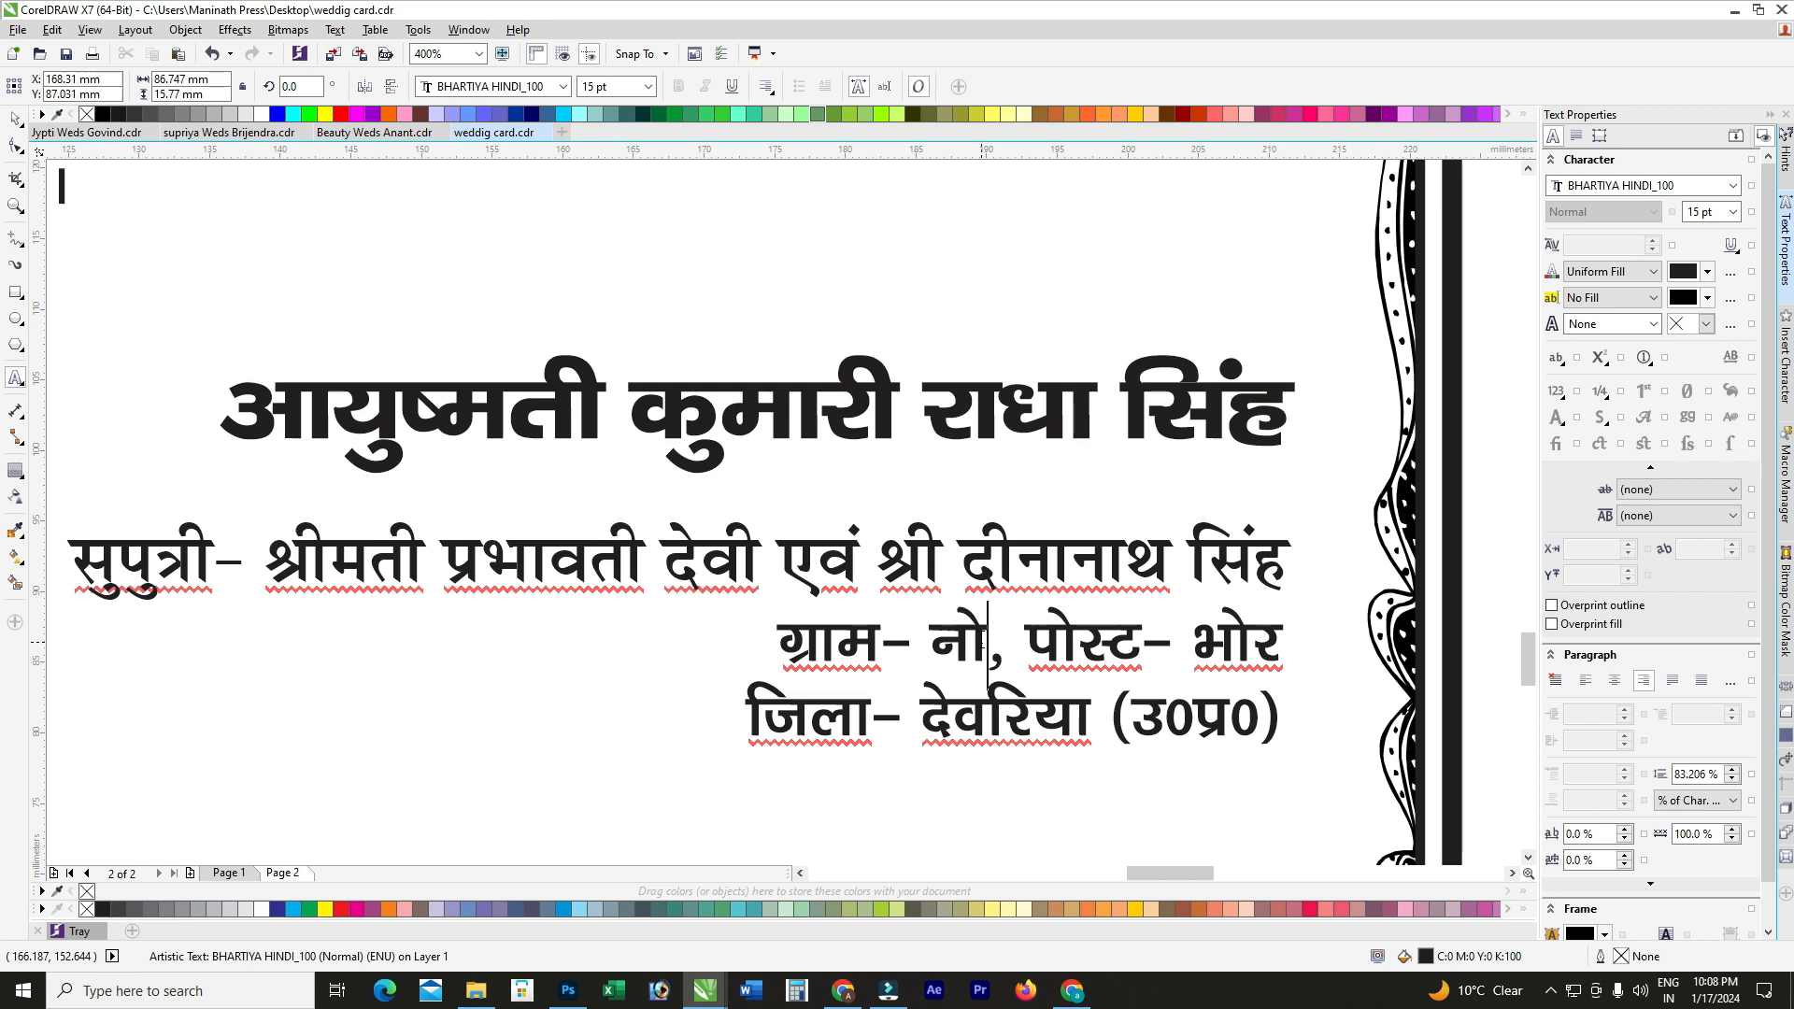
pyautogui.press('BackSpace')
pyautogui.press('BackSpace')
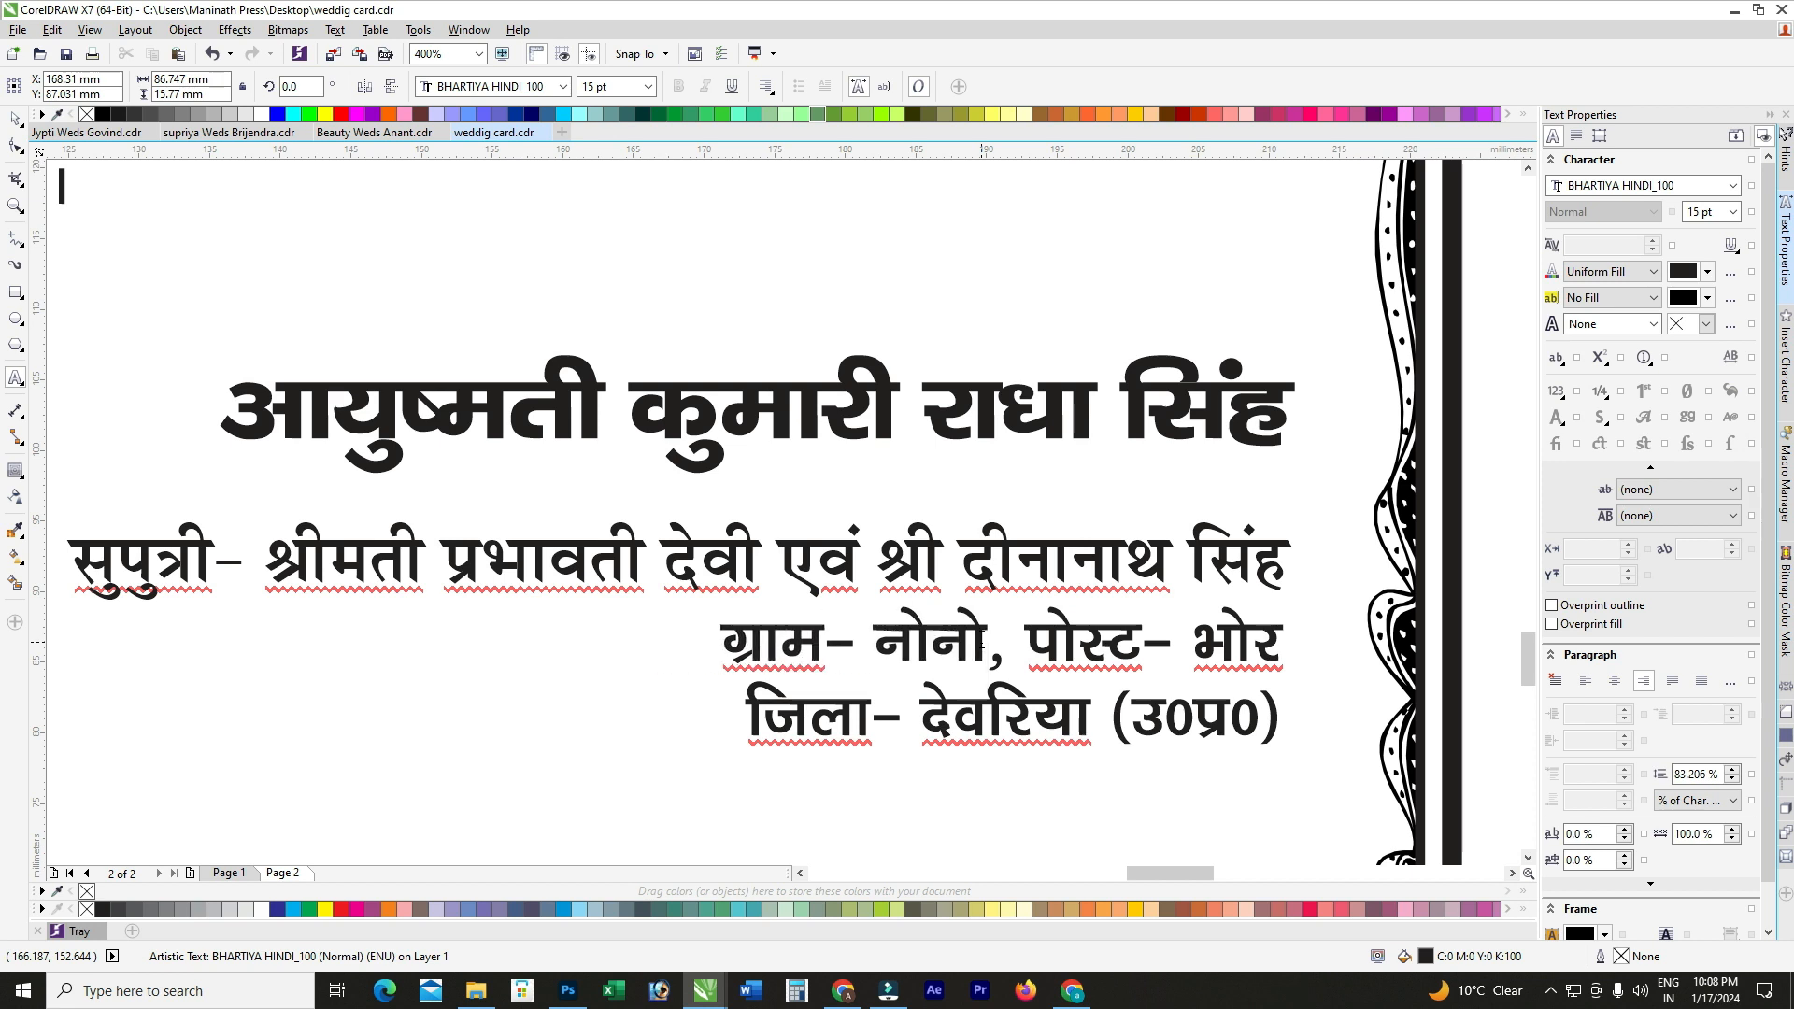
pyautogui.write('iks')
pyautogui.press('BackSpace')
pyautogui.write('js')
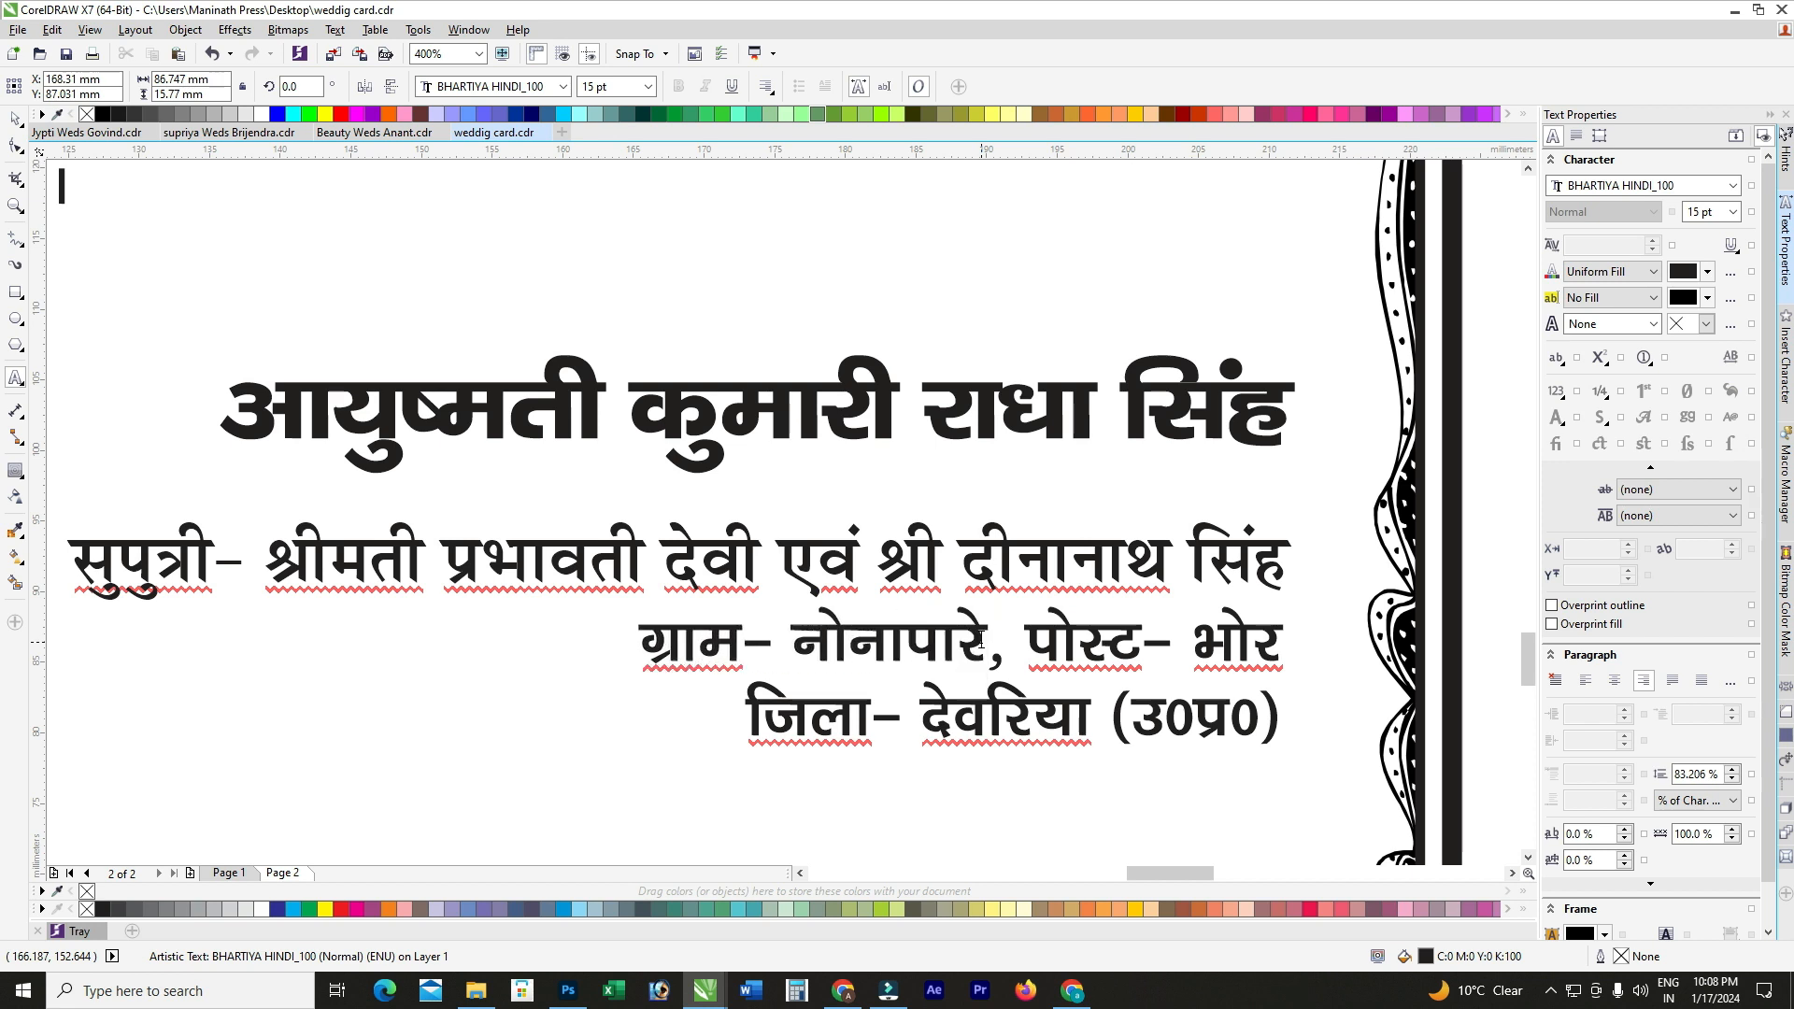
# Step: Replace the post-office name and delete the leftover characters at the line end
pyautogui.moveTo(1191, 637); pyautogui.dragTo(1222, 629)
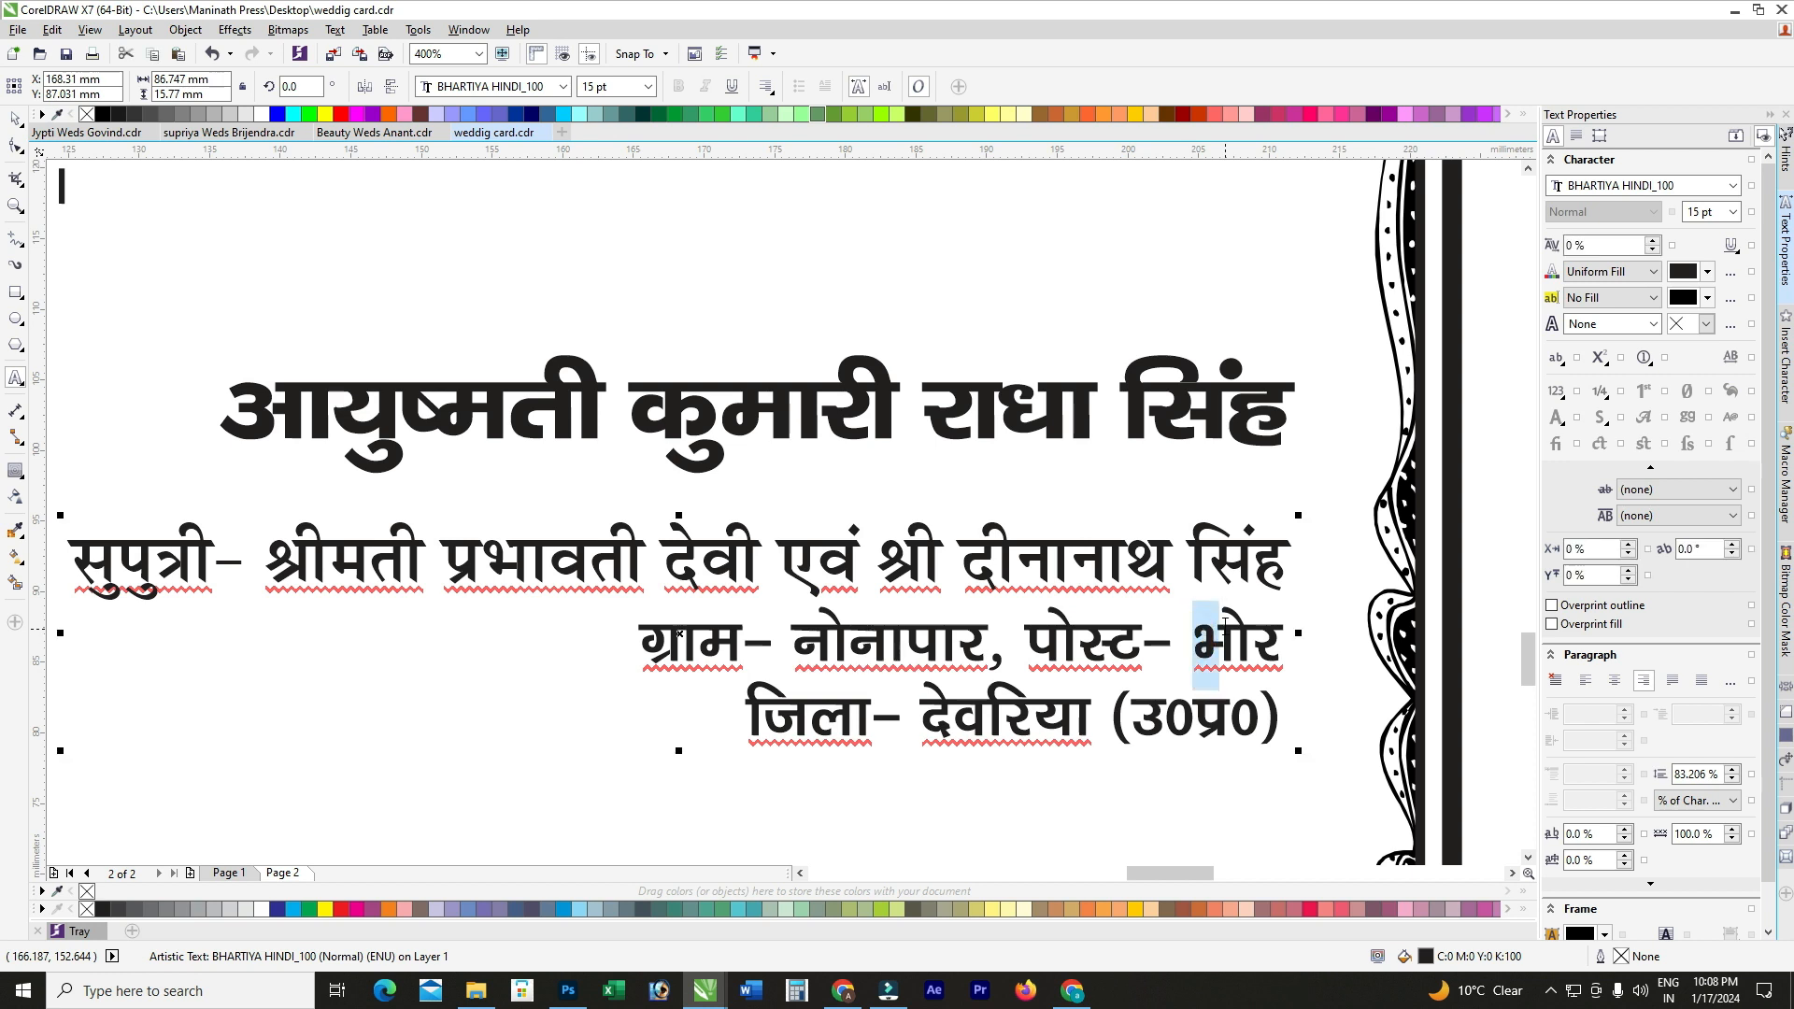
pyautogui.write('uksukikj')
pyautogui.hotkey('shift', 'End')
pyautogui.press('Delete')
pyautogui.scroll(-1, 1184, 617)
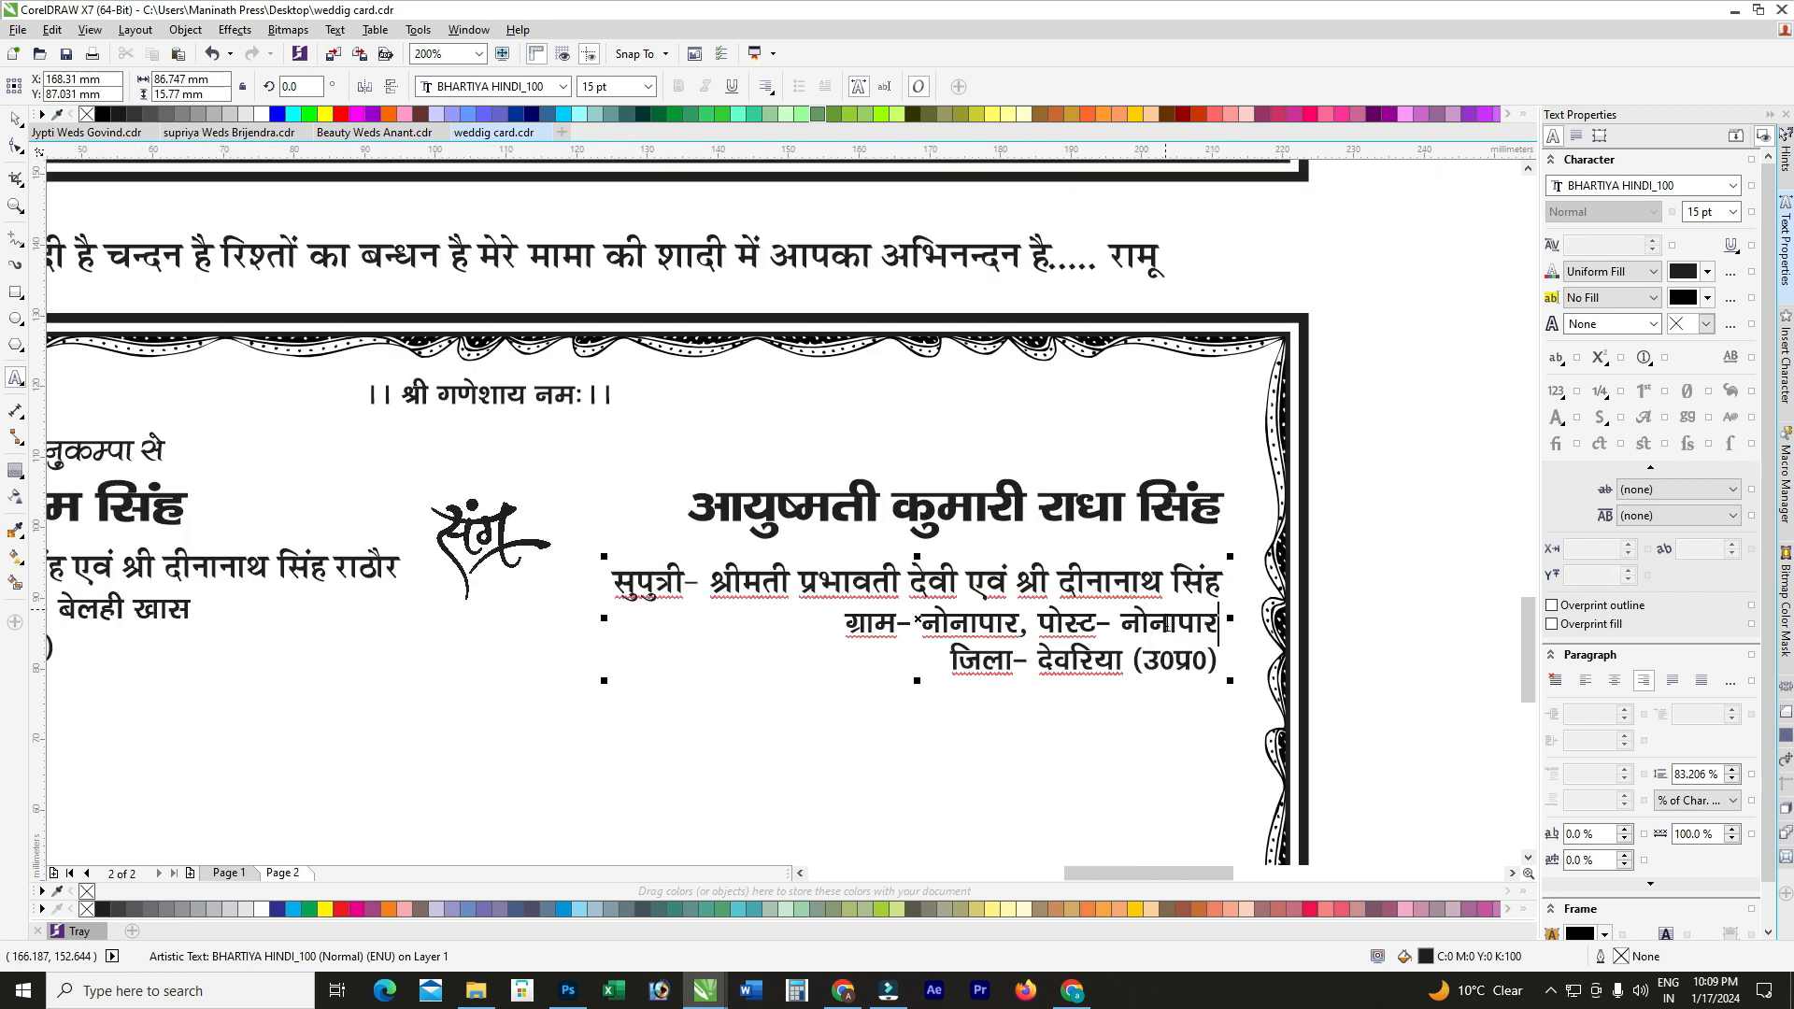
# Step: Top-align the bride's parents' details block with the groom's using T
pyautogui.click(14, 122)
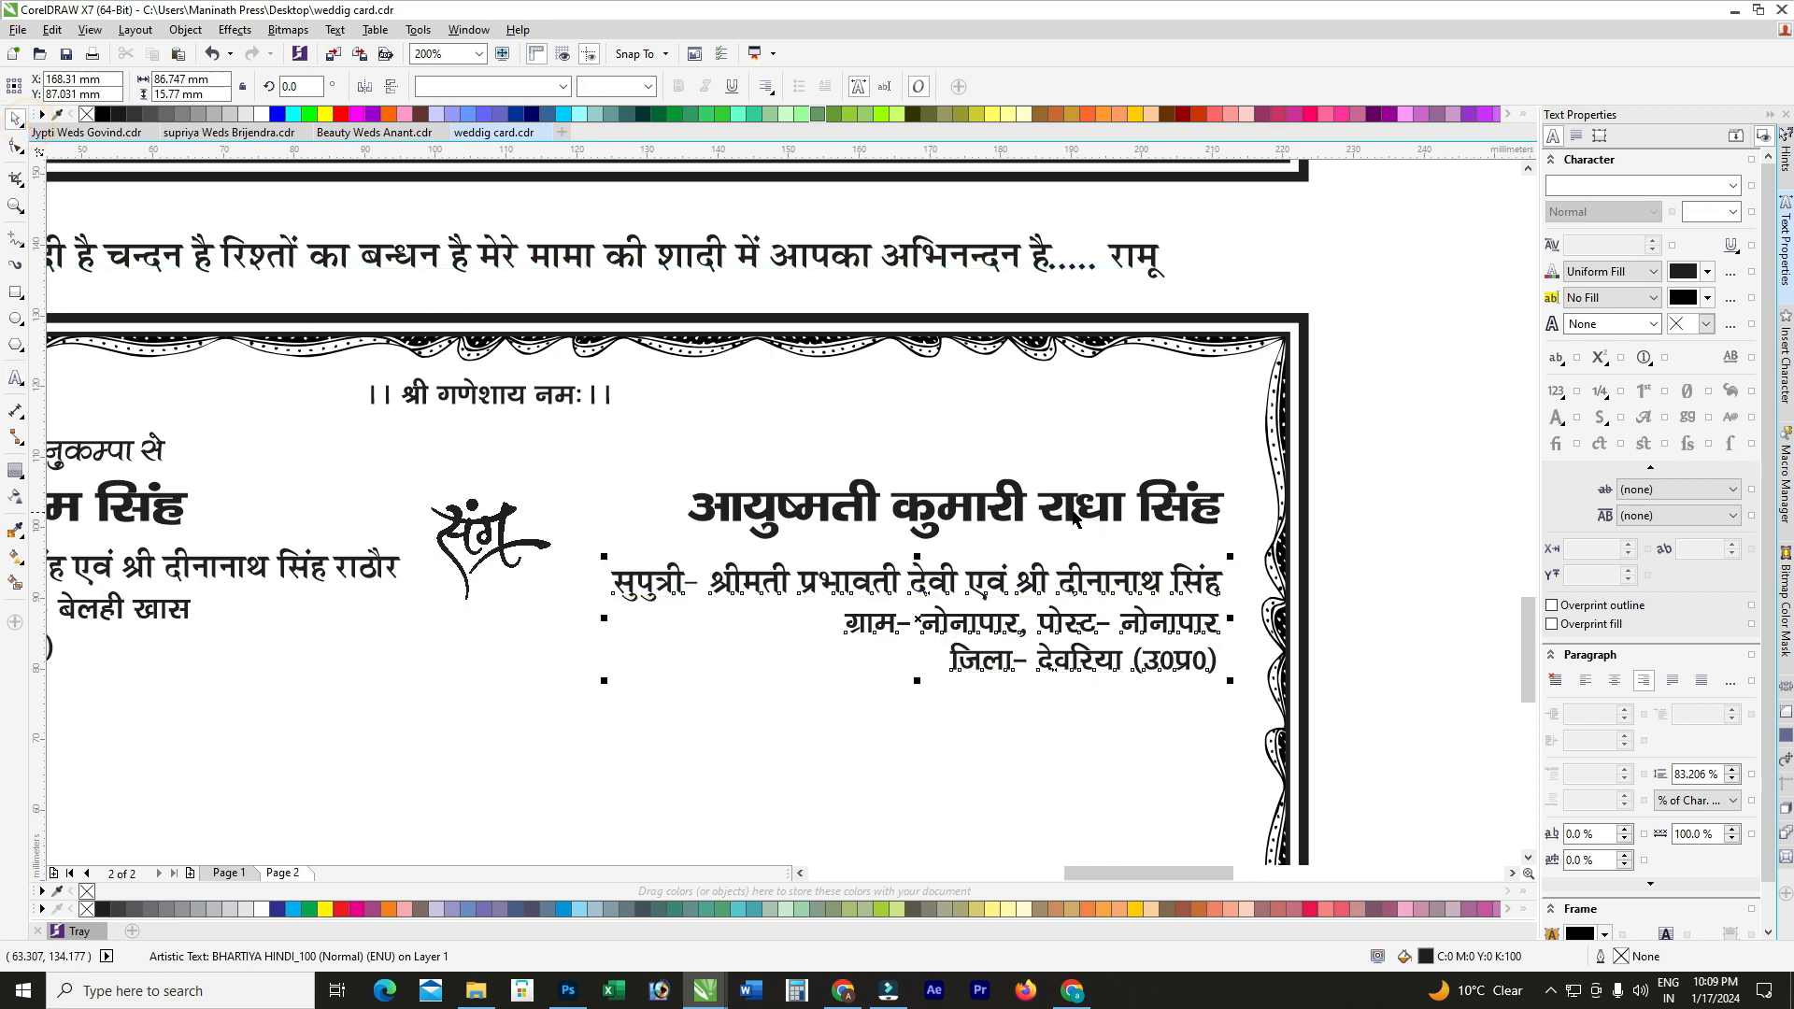
pyautogui.keyDown('shift'); pyautogui.click(1006, 512); pyautogui.keyUp('shift')
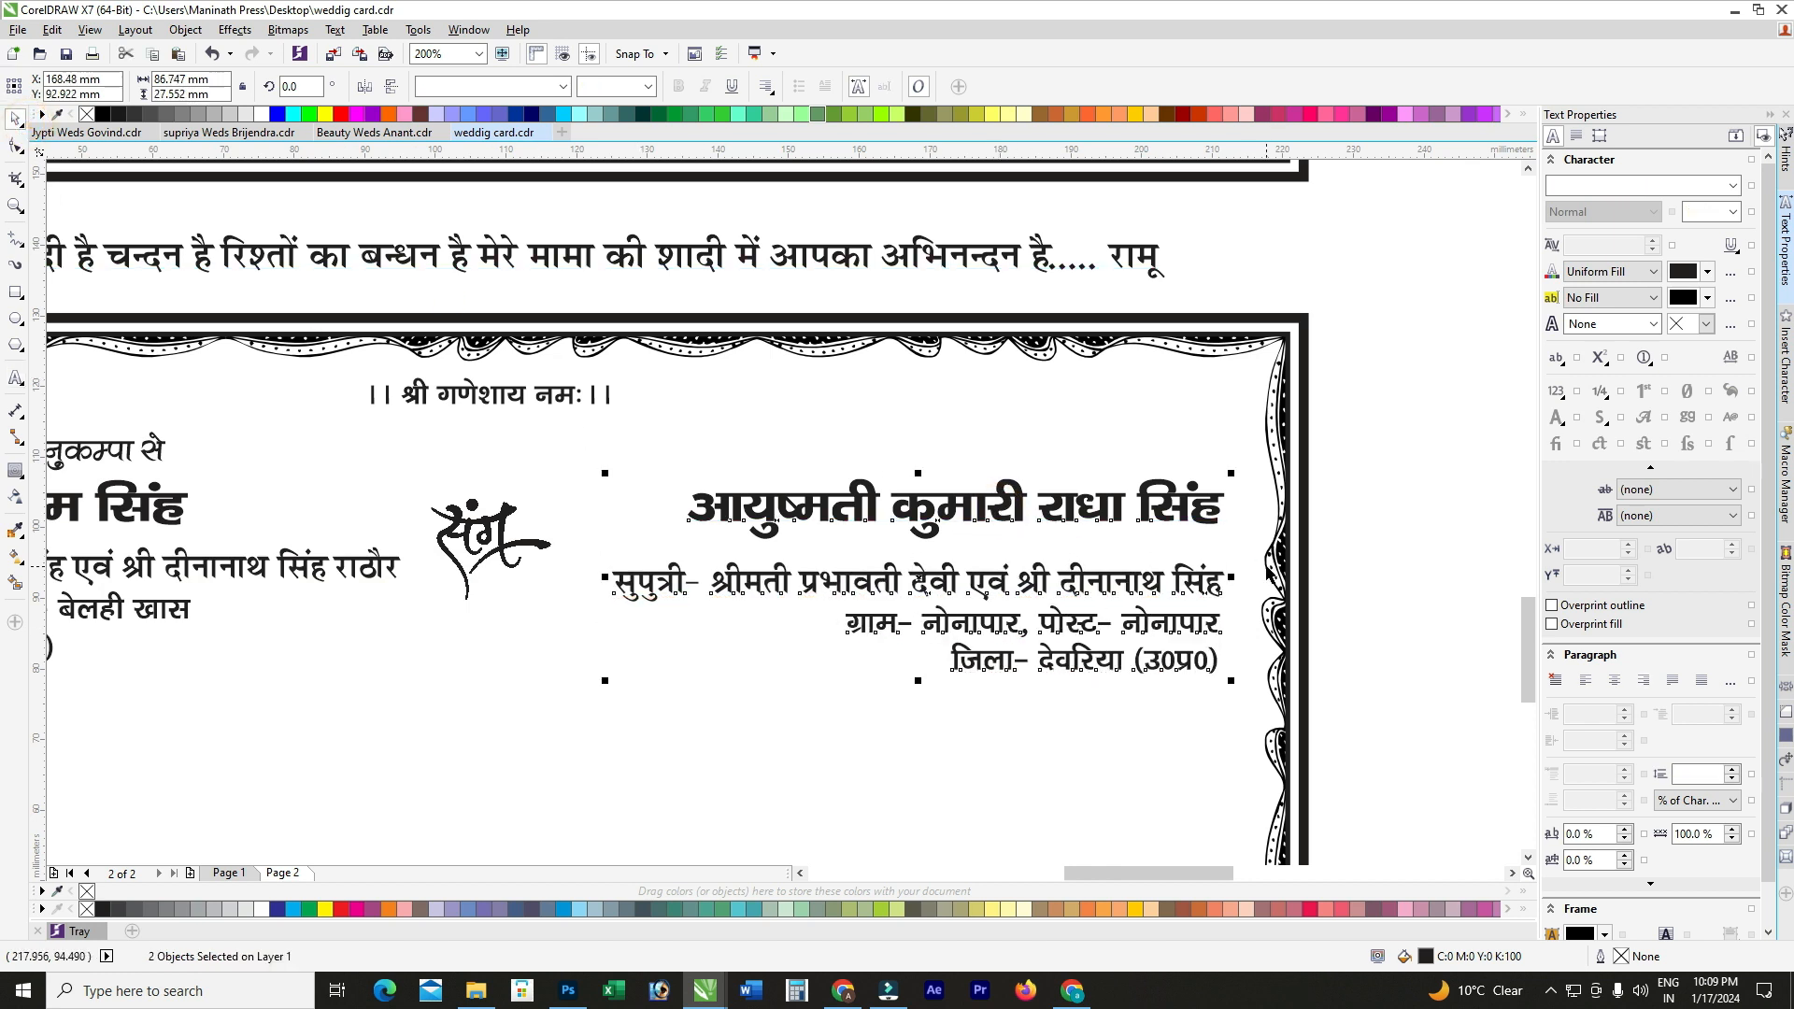
pyautogui.scroll(-1, 1231, 542)
pyautogui.click(1303, 552)
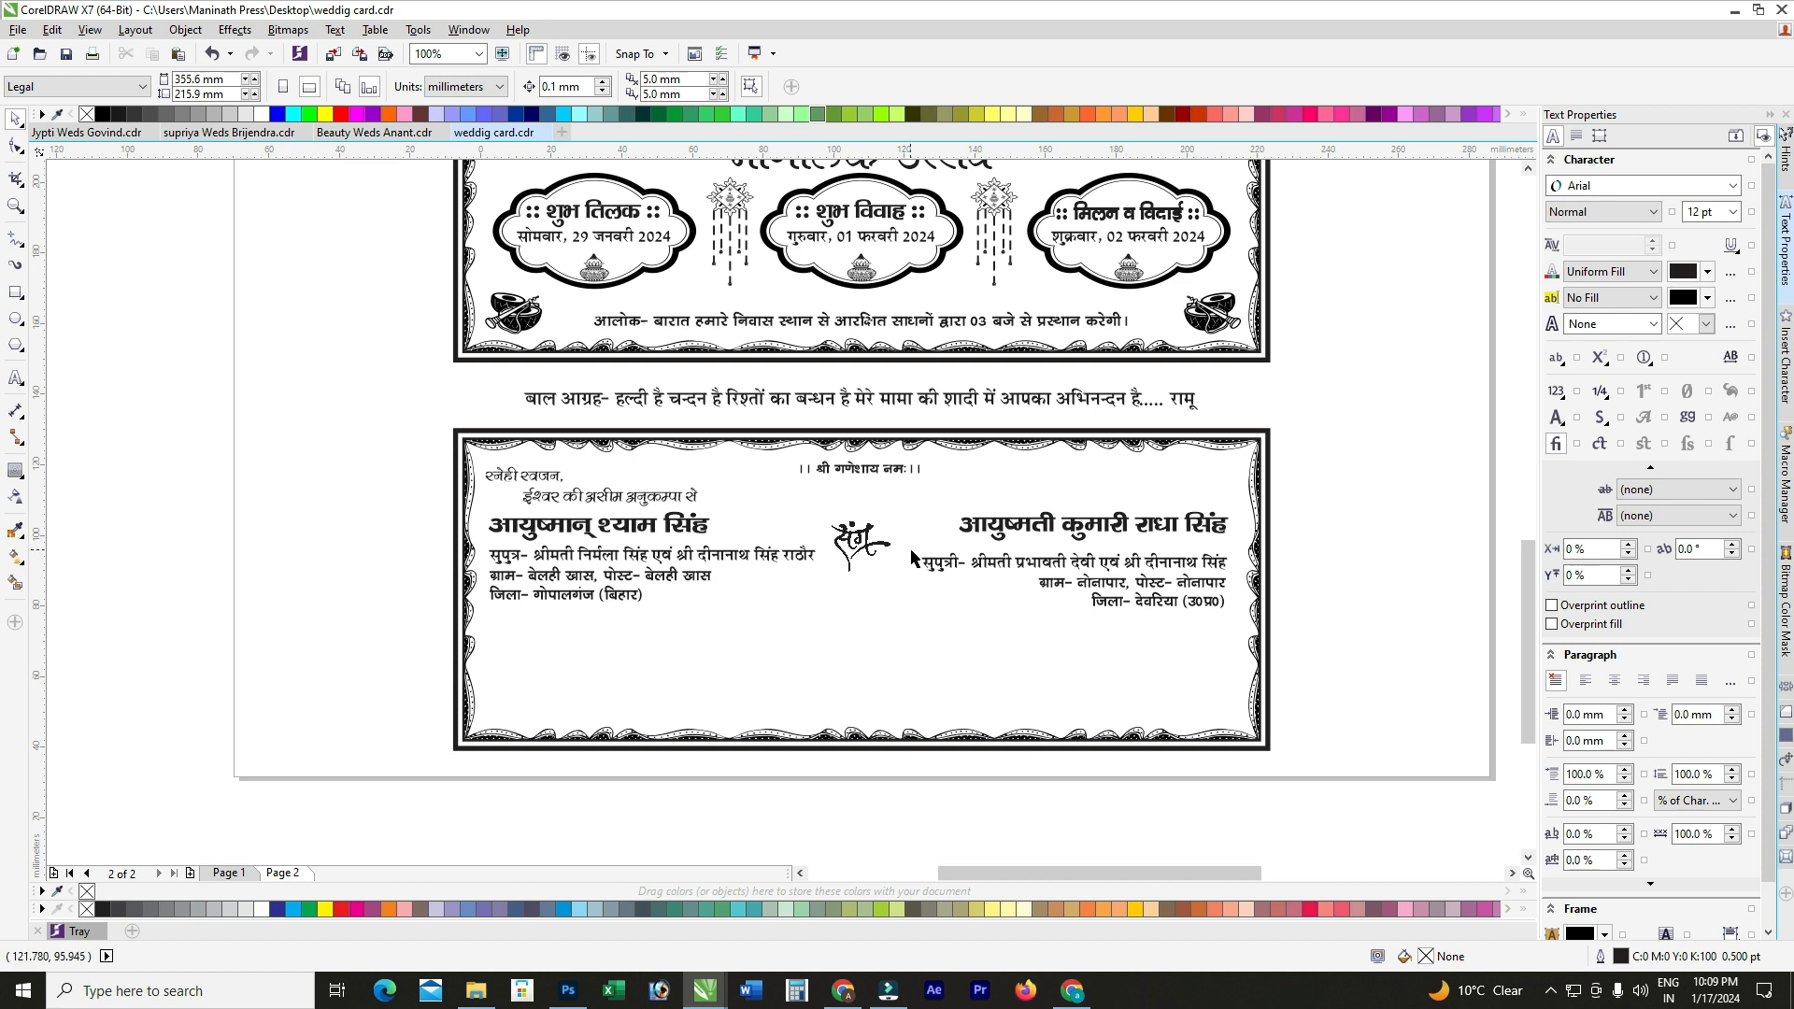
pyautogui.click(937, 570)
pyautogui.keyDown('shift'); pyautogui.click(766, 558); pyautogui.keyUp('shift')
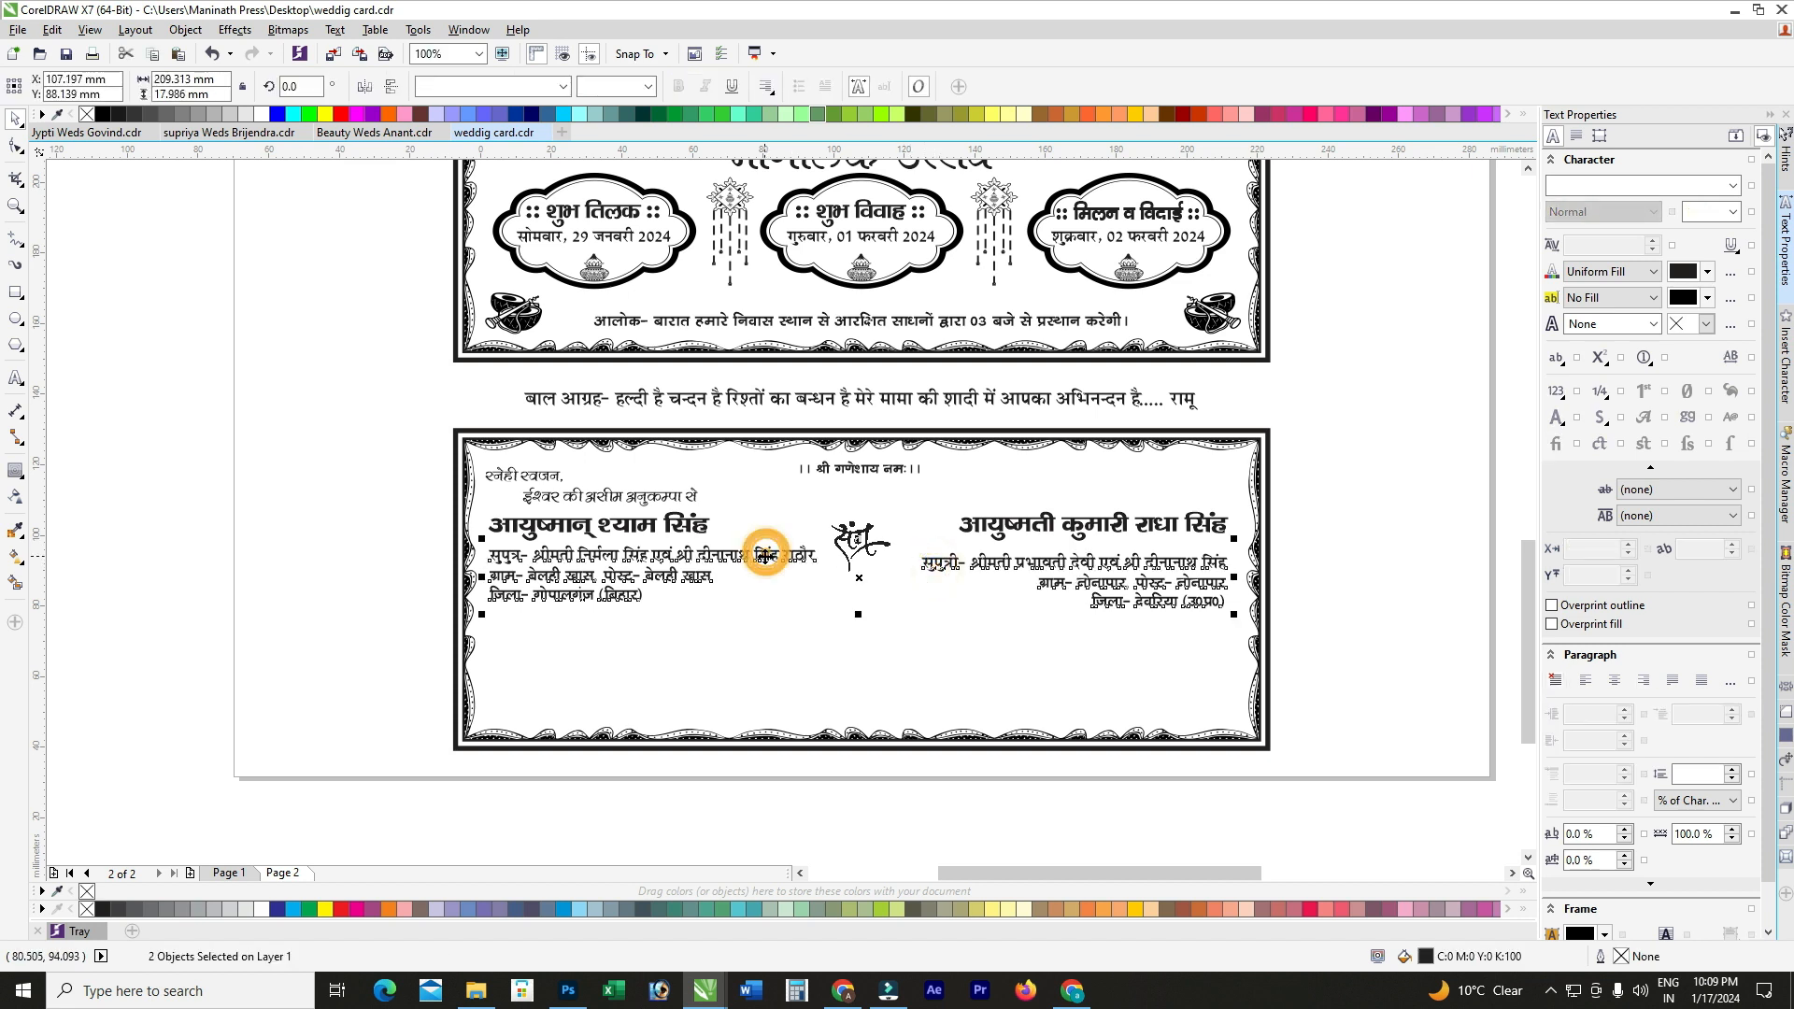
pyautogui.press('t')
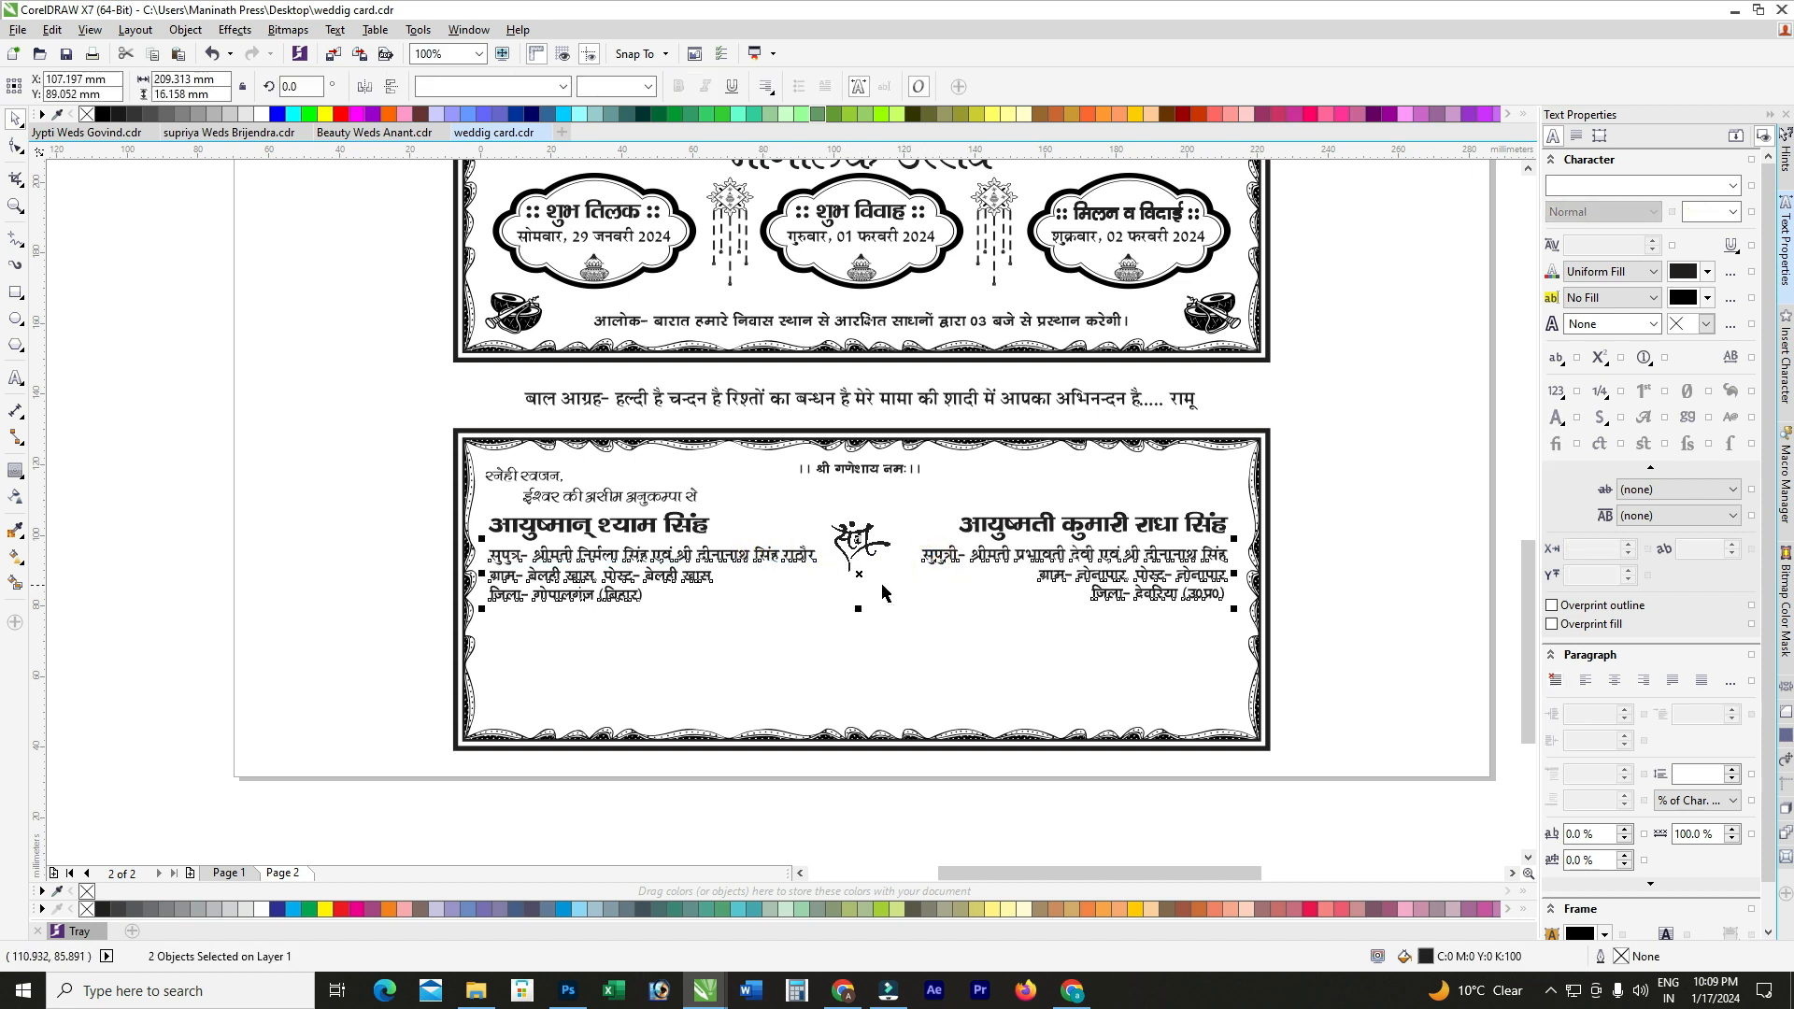
# Step: Change the groom's parents' details block line spacing in the Paragraph docker
pyautogui.click(1338, 564)
pyautogui.scroll(1, 737, 595)
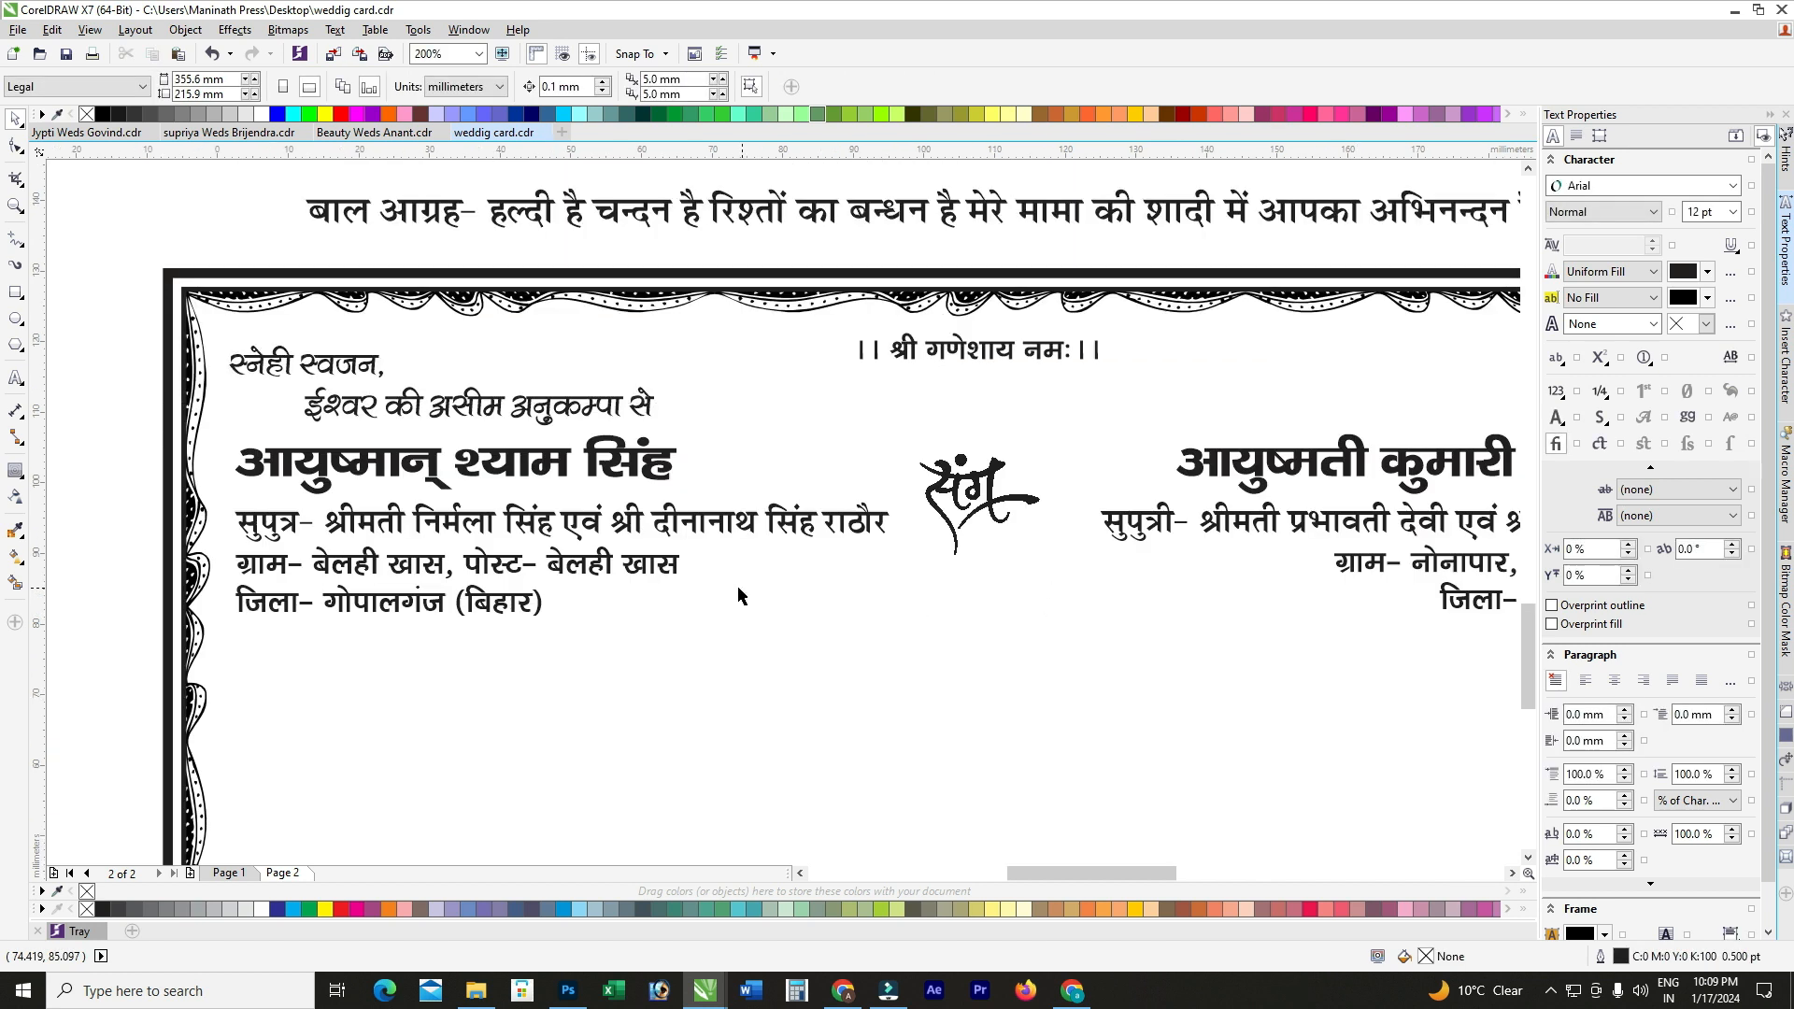
pyautogui.click(588, 579)
pyautogui.scroll(-1, 589, 579)
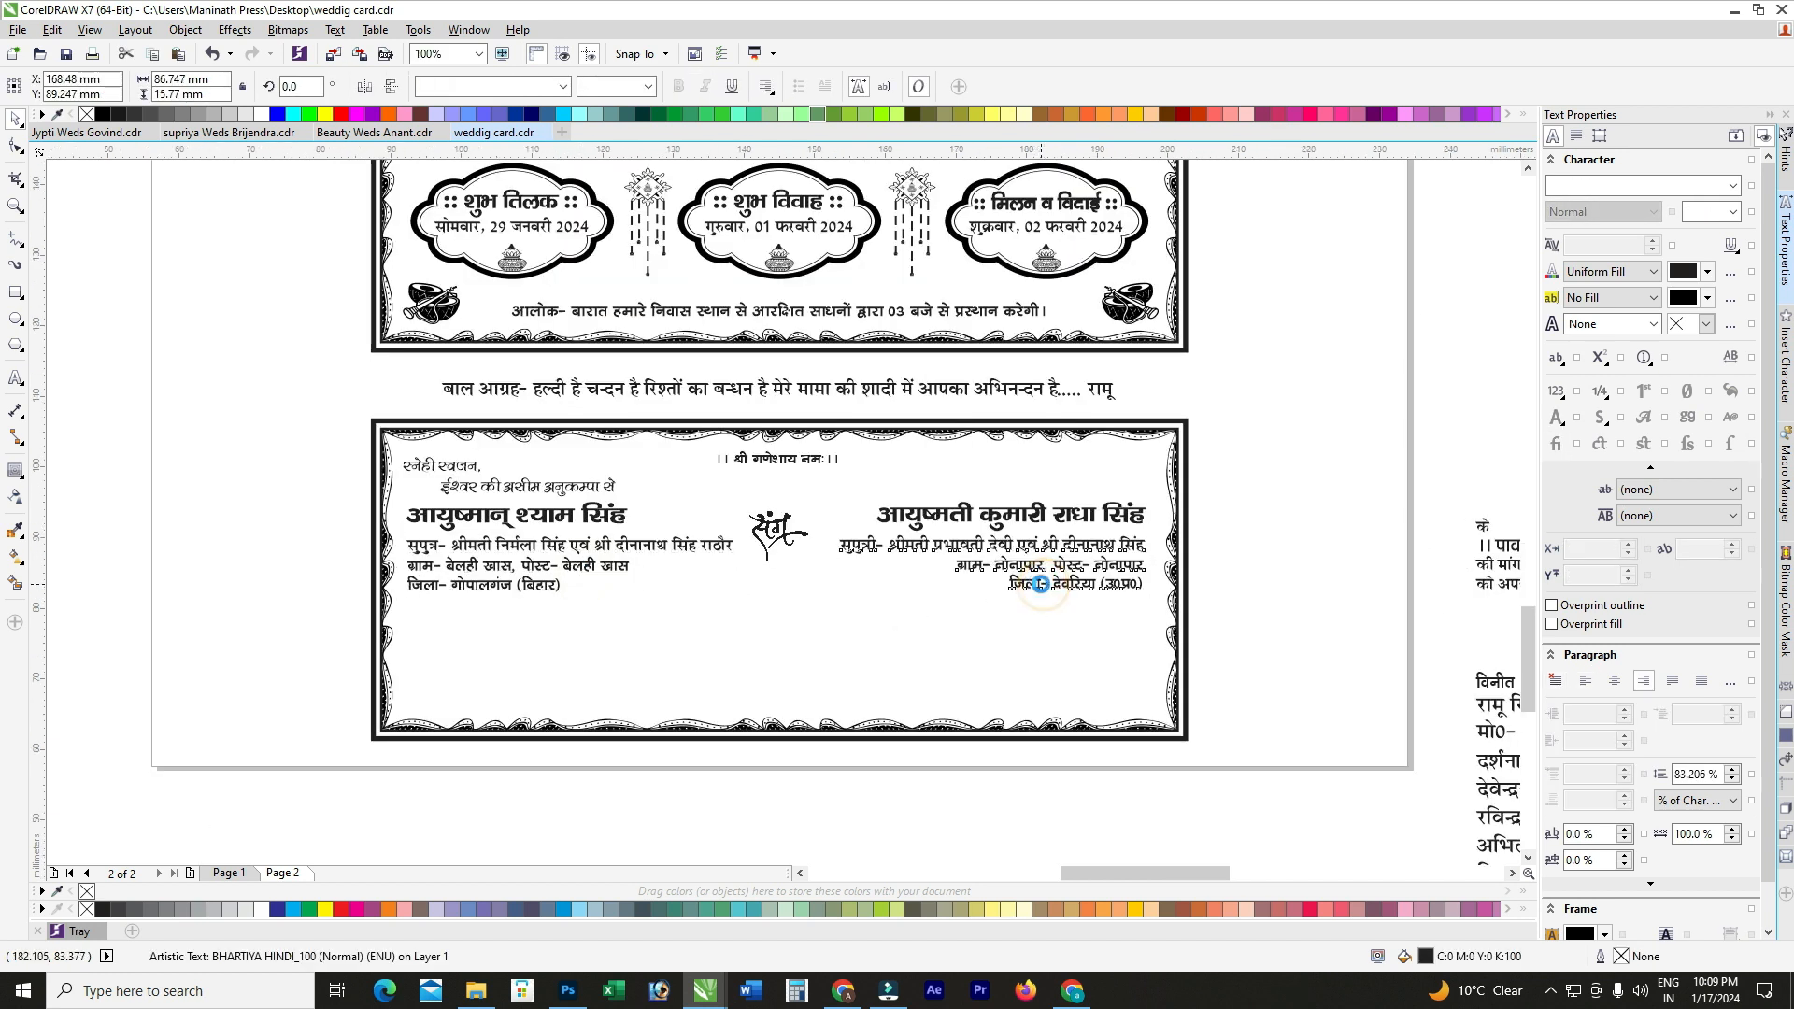
pyautogui.scroll(1, 1046, 590)
pyautogui.doubleClick(1011, 568)
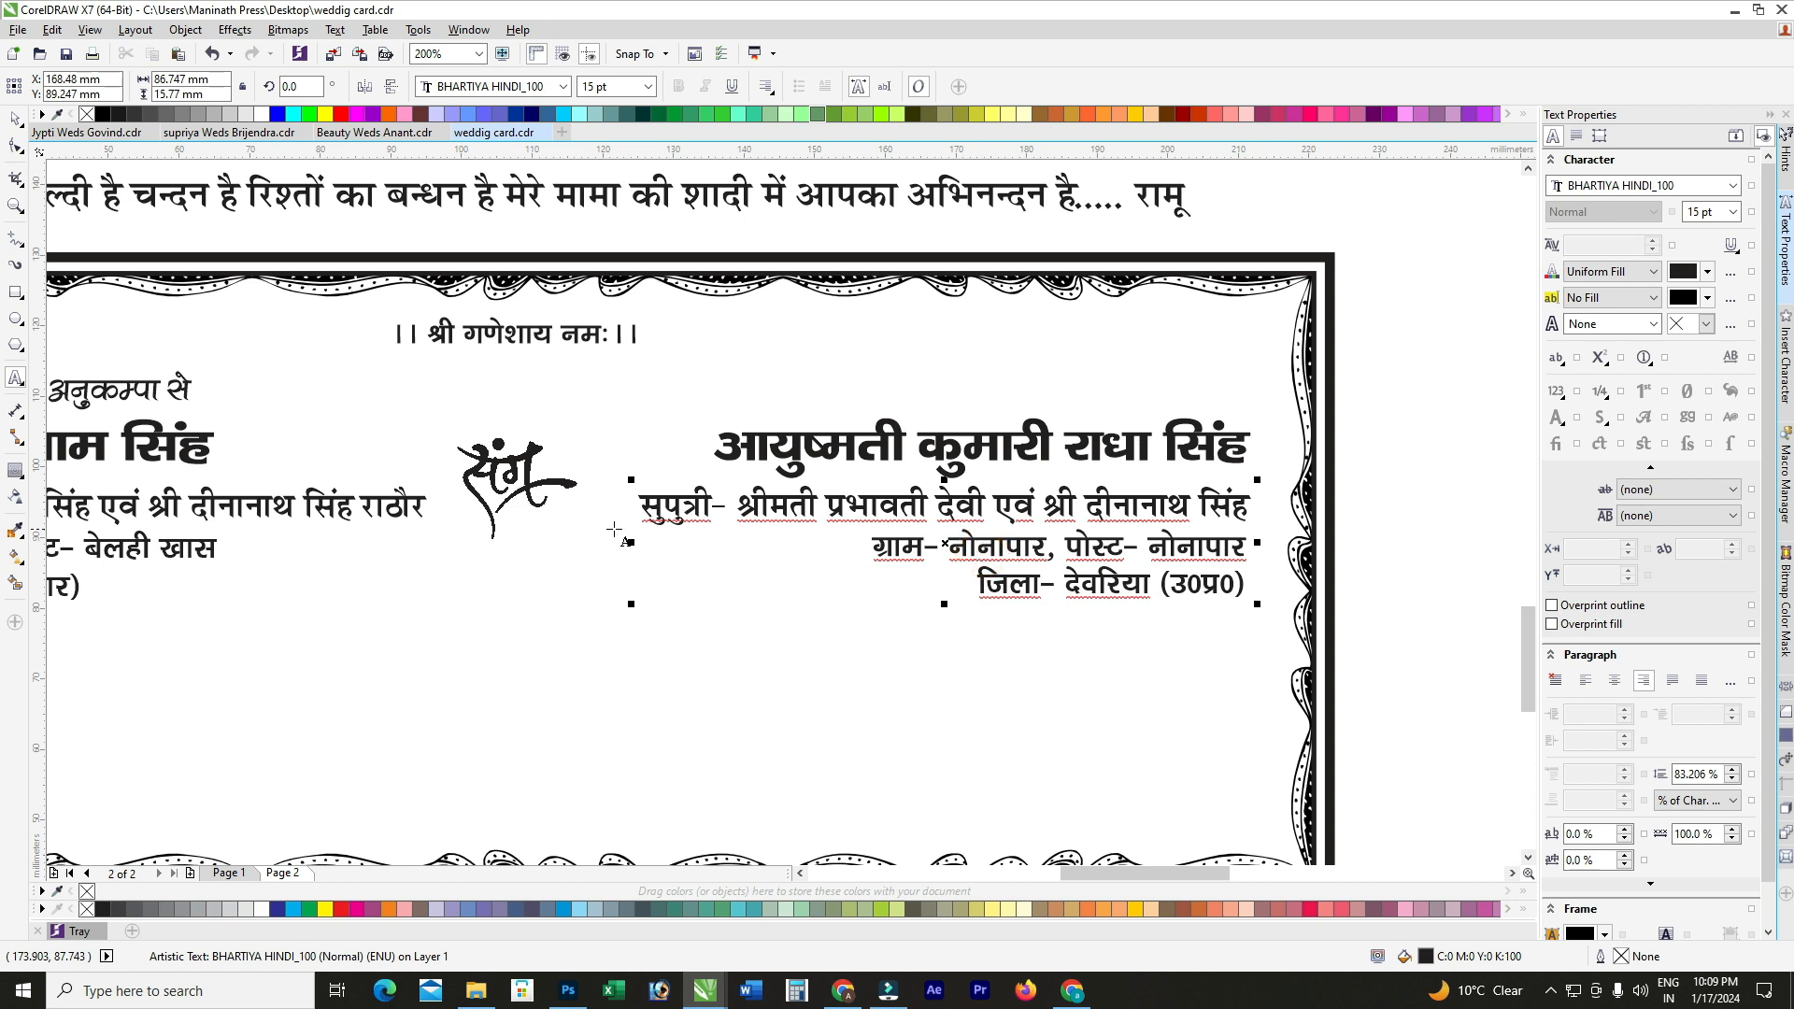
pyautogui.scroll(-1, 1027, 598)
pyautogui.scroll(1, 280, 672)
pyautogui.click(313, 523)
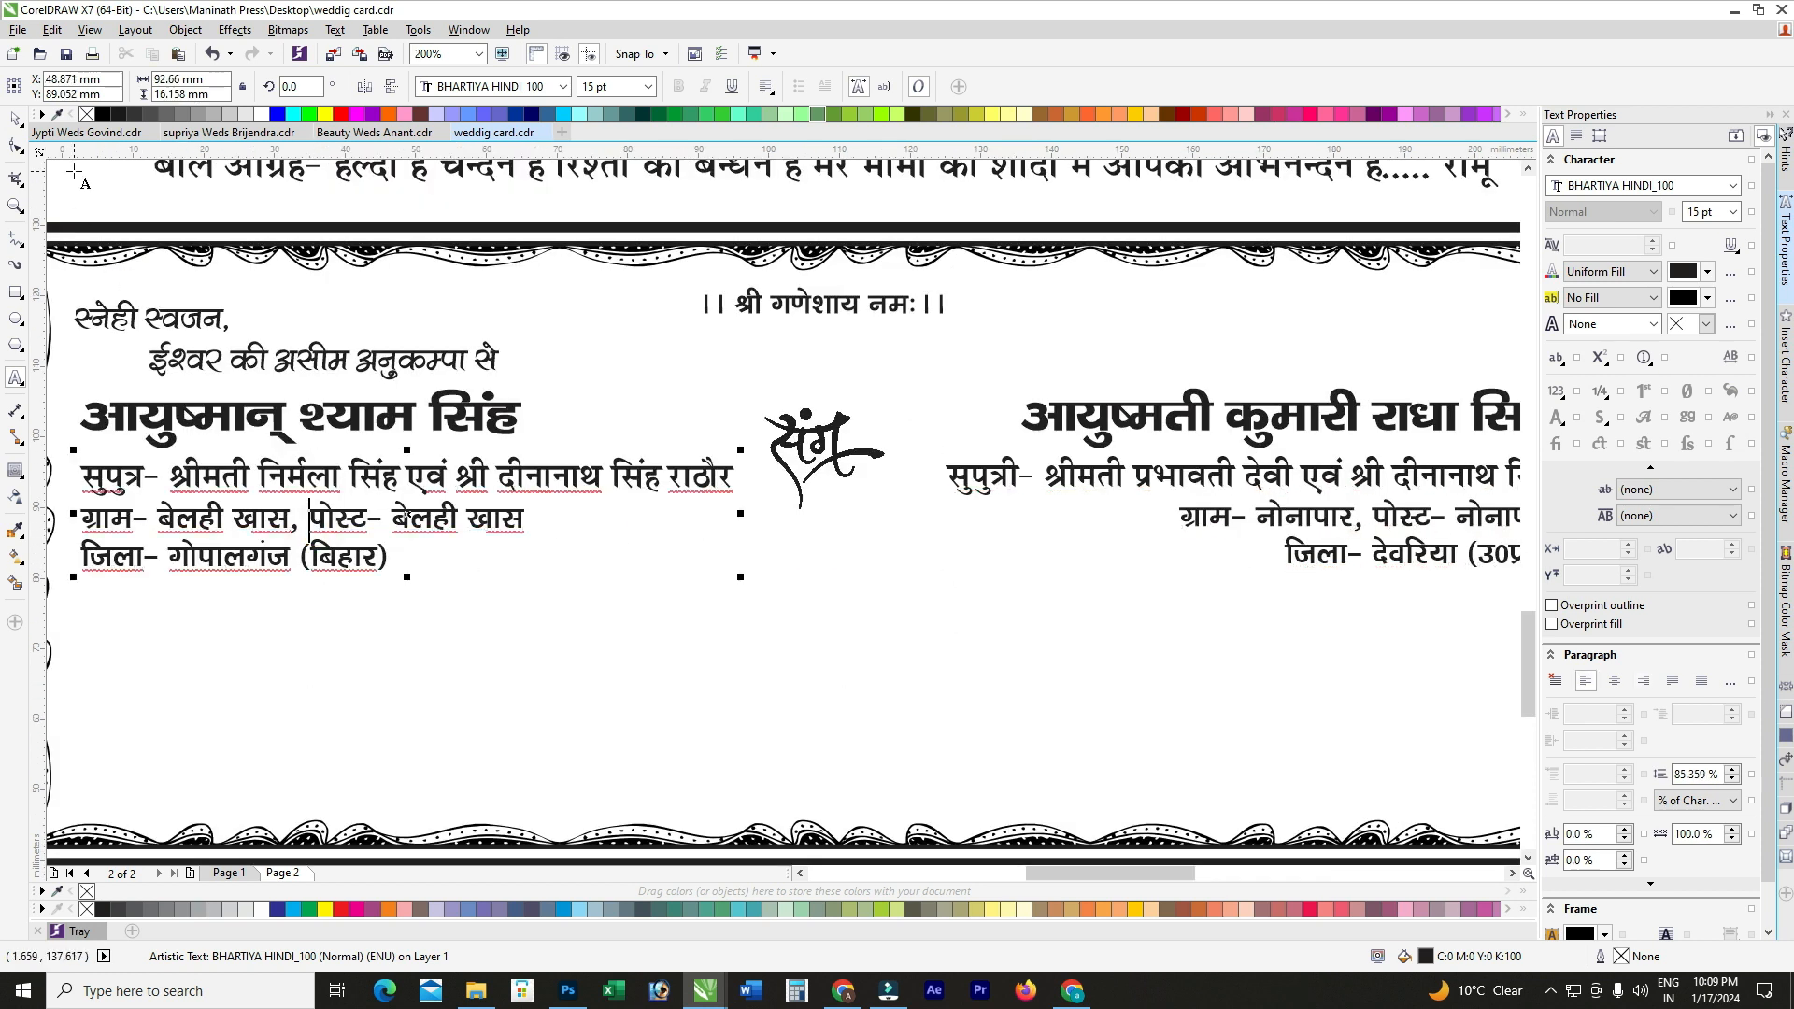
pyautogui.click(15, 119)
pyautogui.scroll(-1, 477, 425)
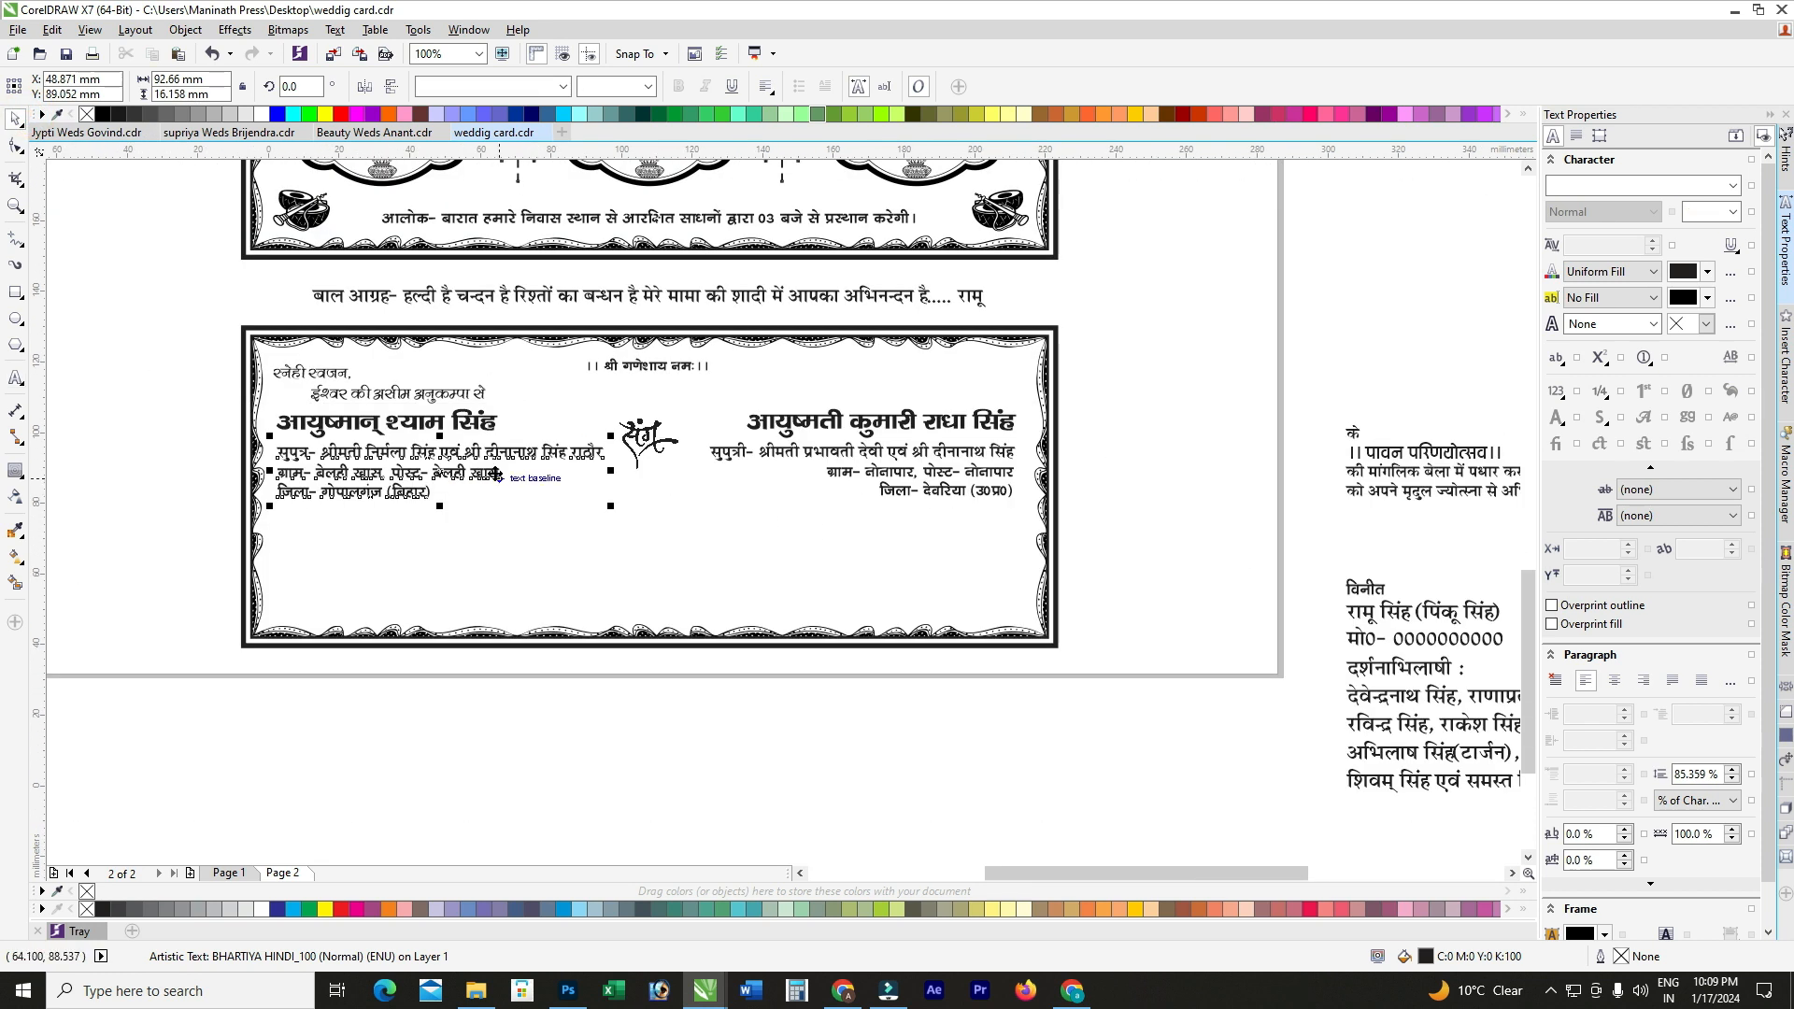
pyautogui.click(1690, 773)
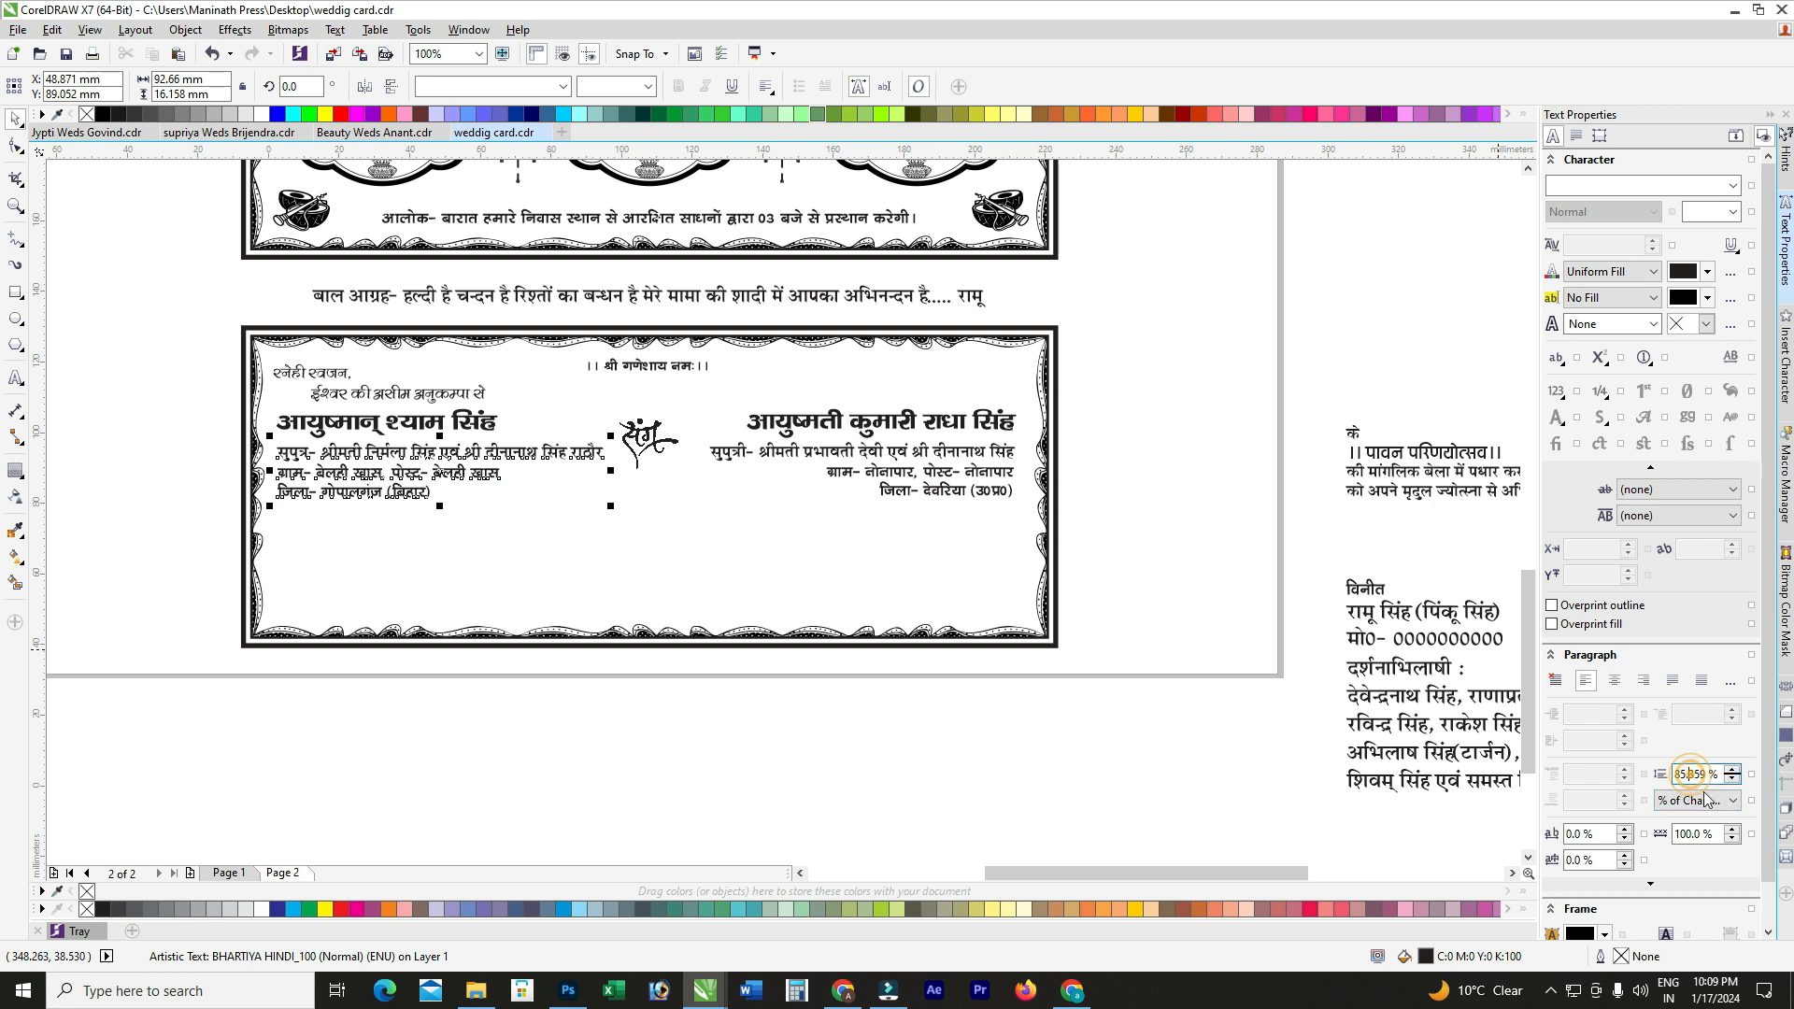
pyautogui.hotkey('ctrl', 'a')
pyautogui.write('5')
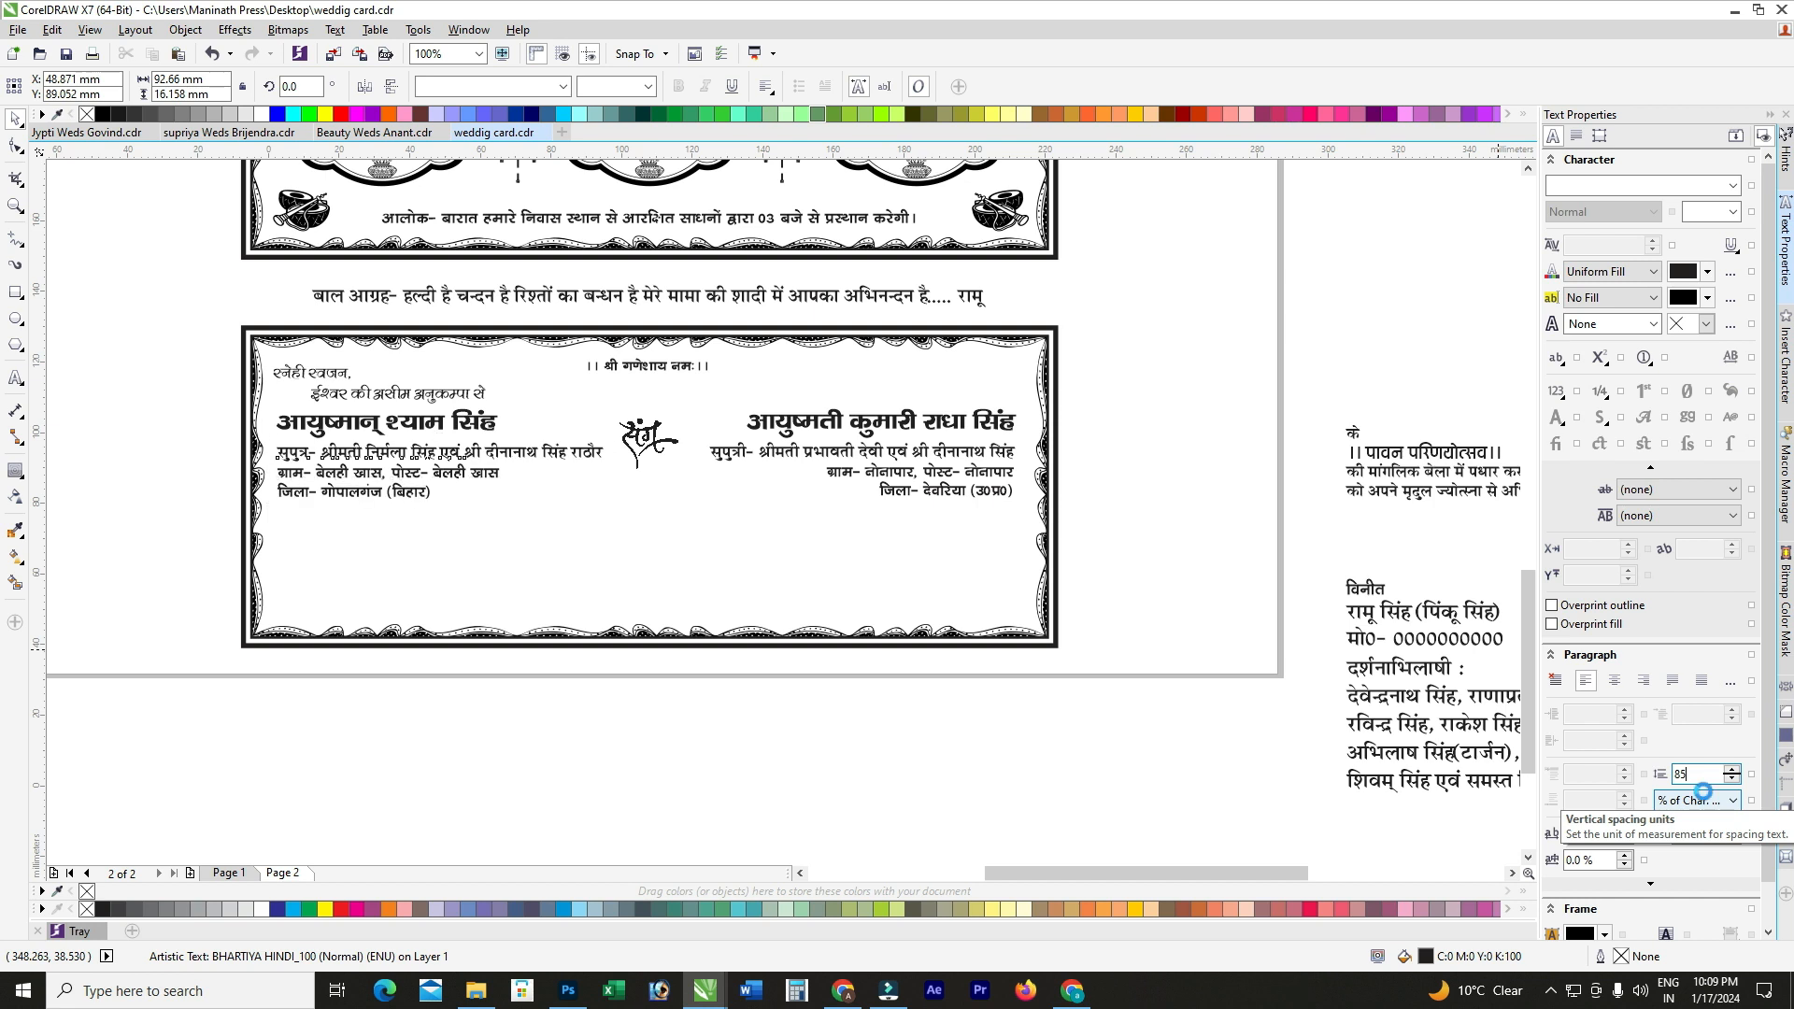
# Step: Give the bride's parents' details block 85% line spacing to match
pyautogui.click(986, 475)
pyautogui.tripleClick(1699, 774)
pyautogui.write('85')
pyautogui.press('Return')
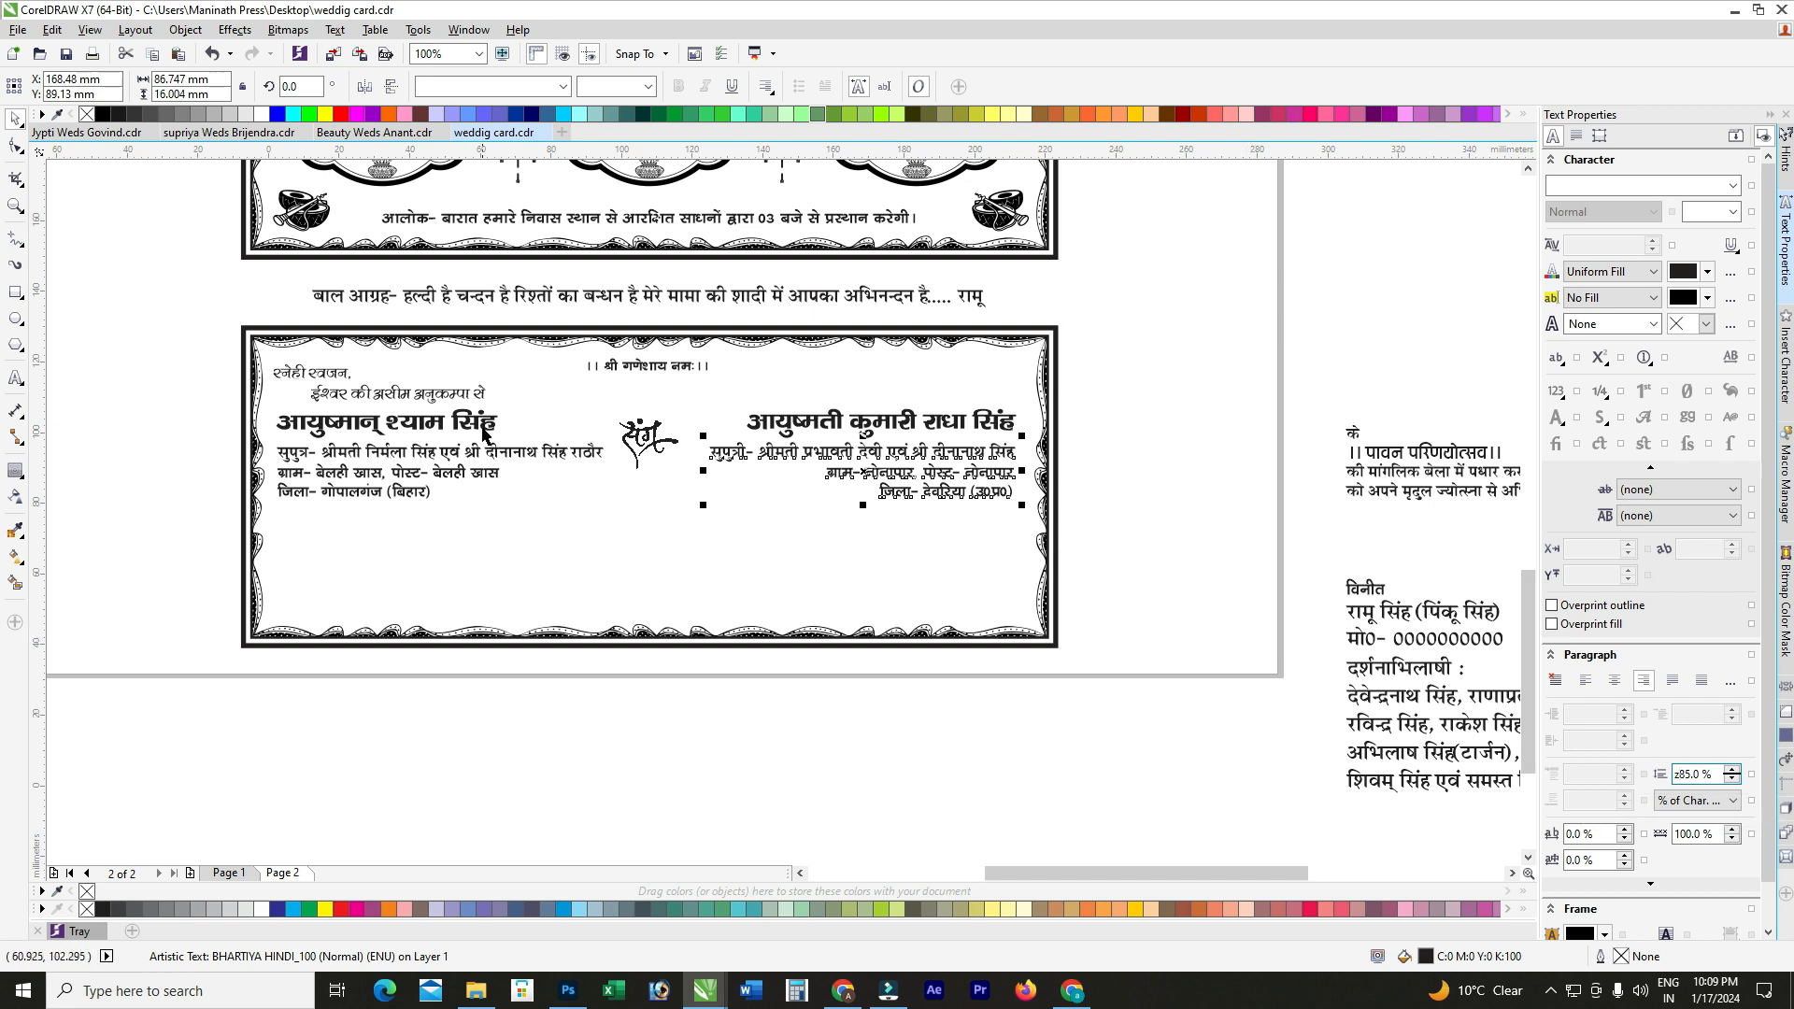
pyautogui.keyDown('shift'); pyautogui.click(485, 436); pyautogui.keyUp('shift')
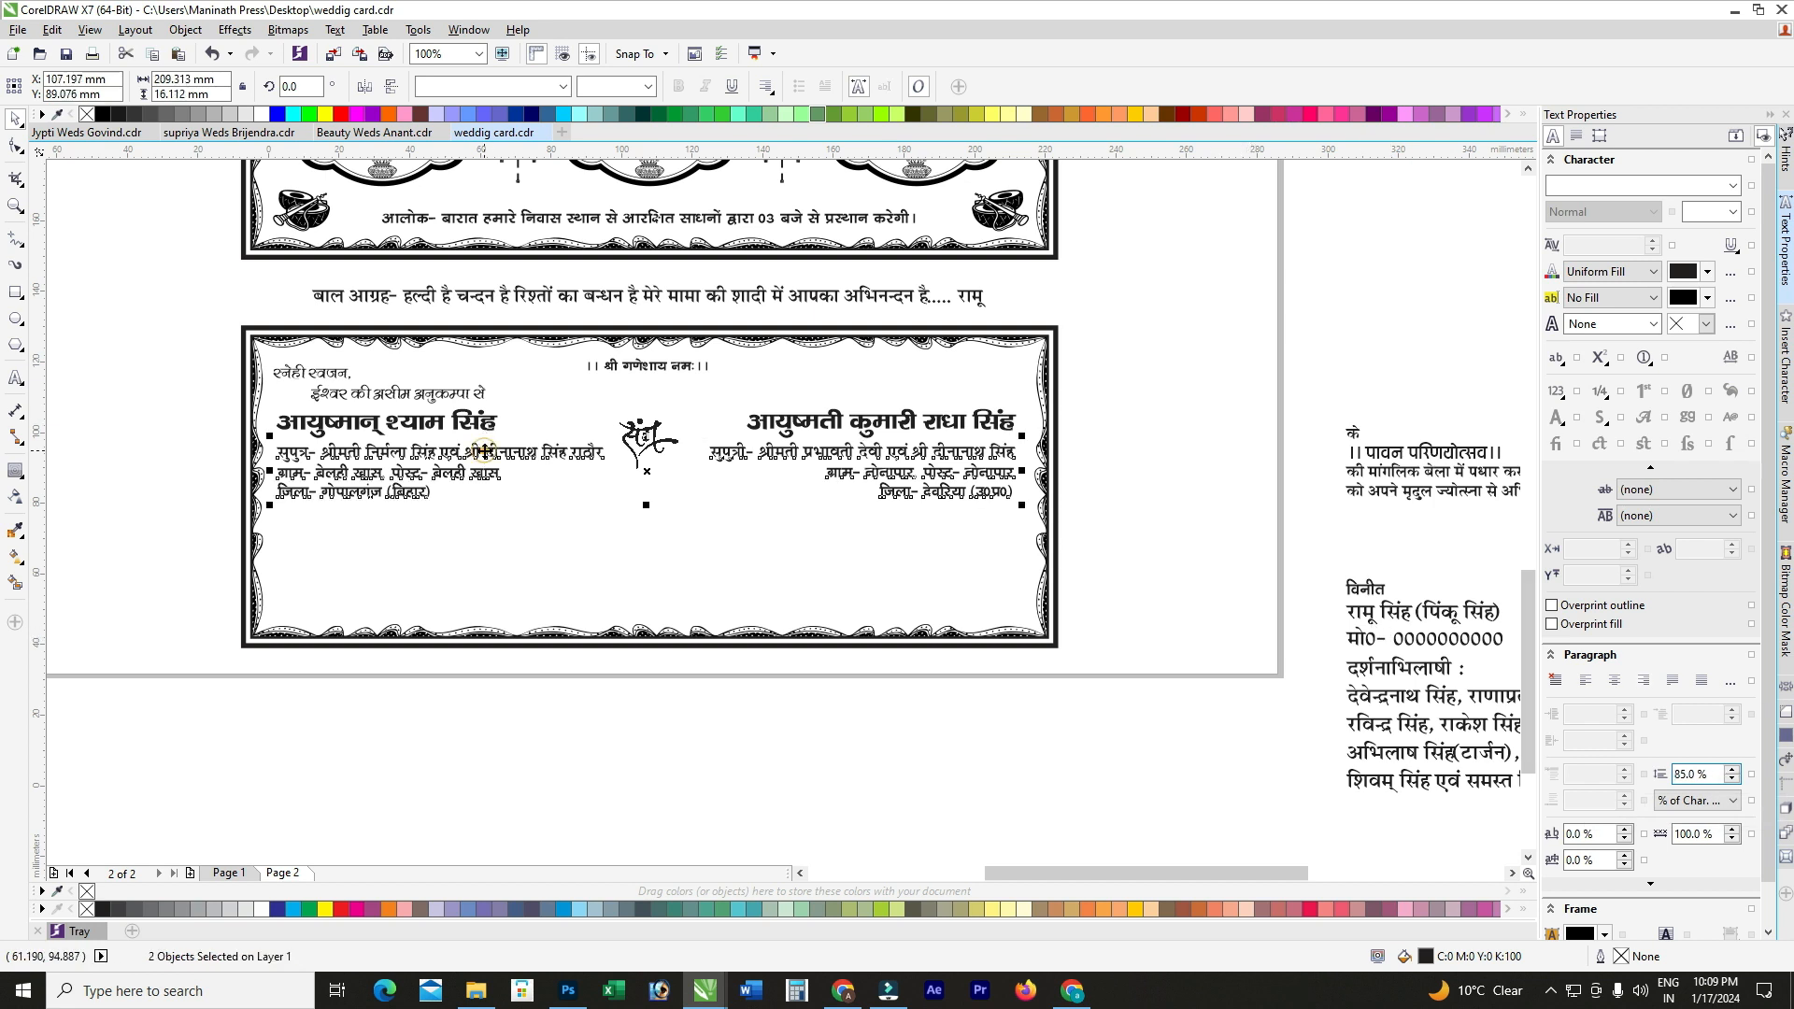
pyautogui.click(1161, 432)
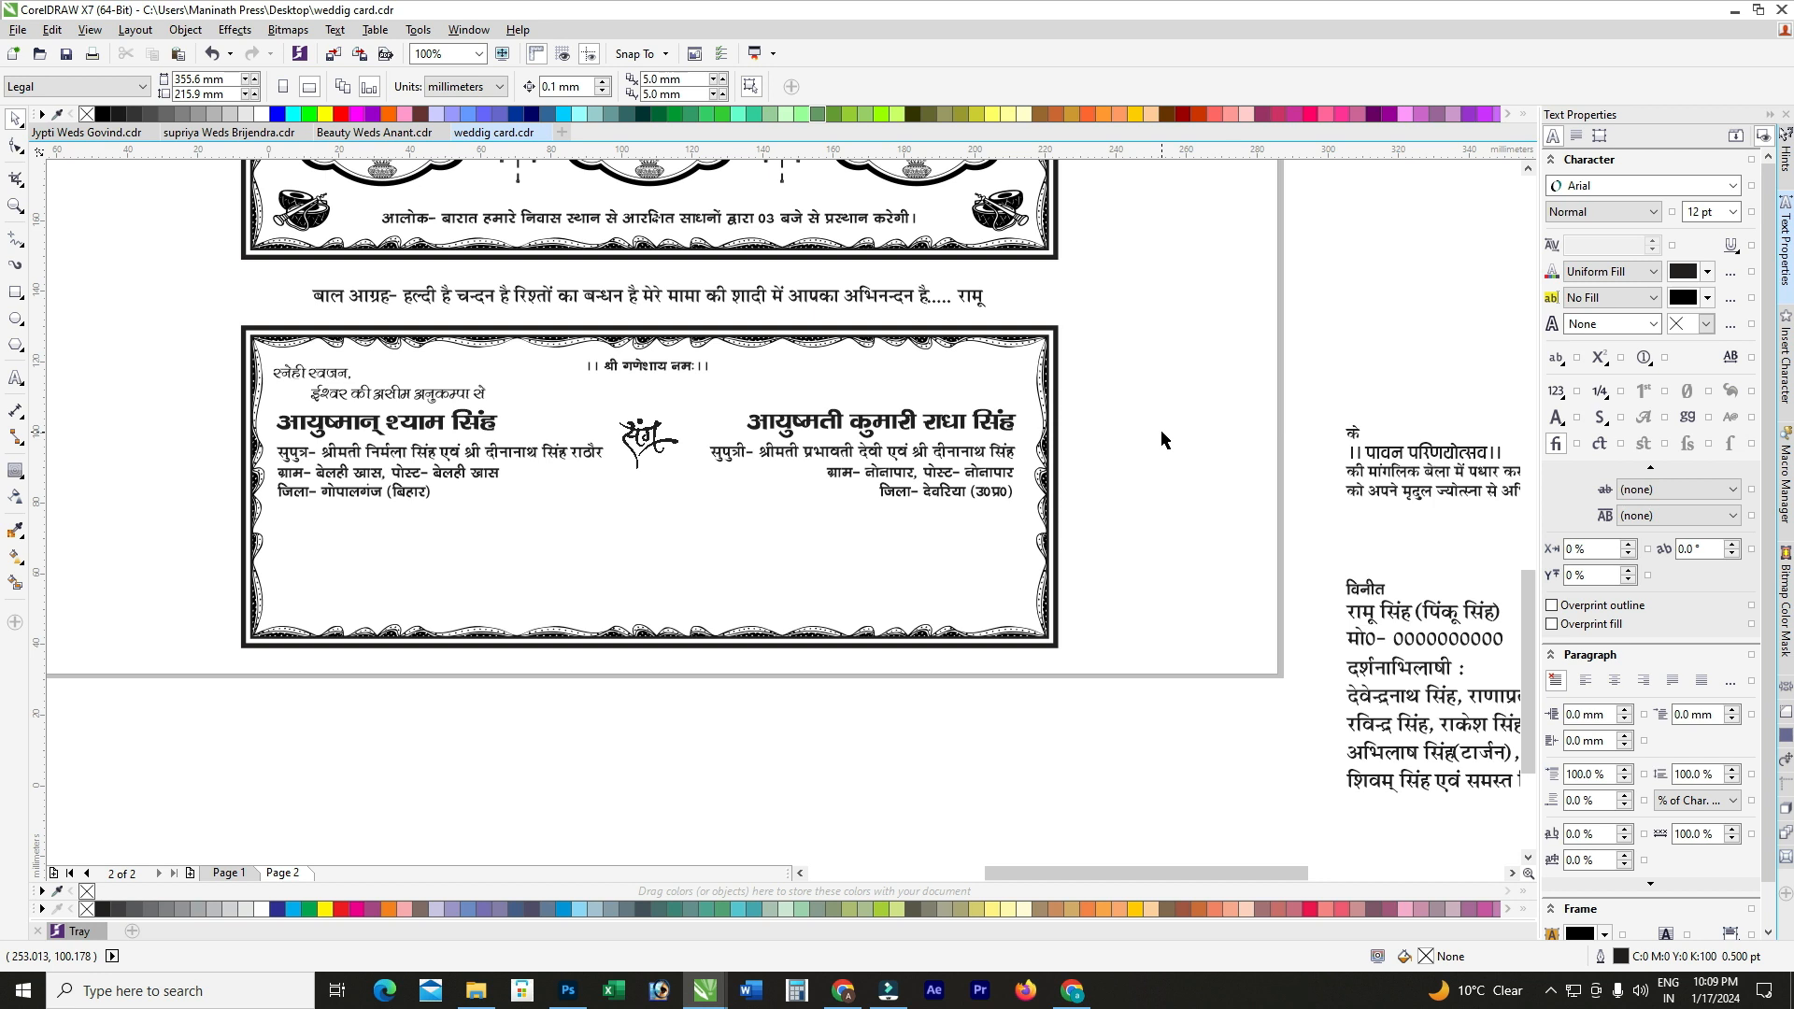
# Step: Nudge the bride's name and details blocks slightly right toward the card's right border
pyautogui.scroll(1, 1012, 421)
pyautogui.click(1009, 419)
pyautogui.moveTo(1036, 419); pyautogui.dragTo(1032, 419)
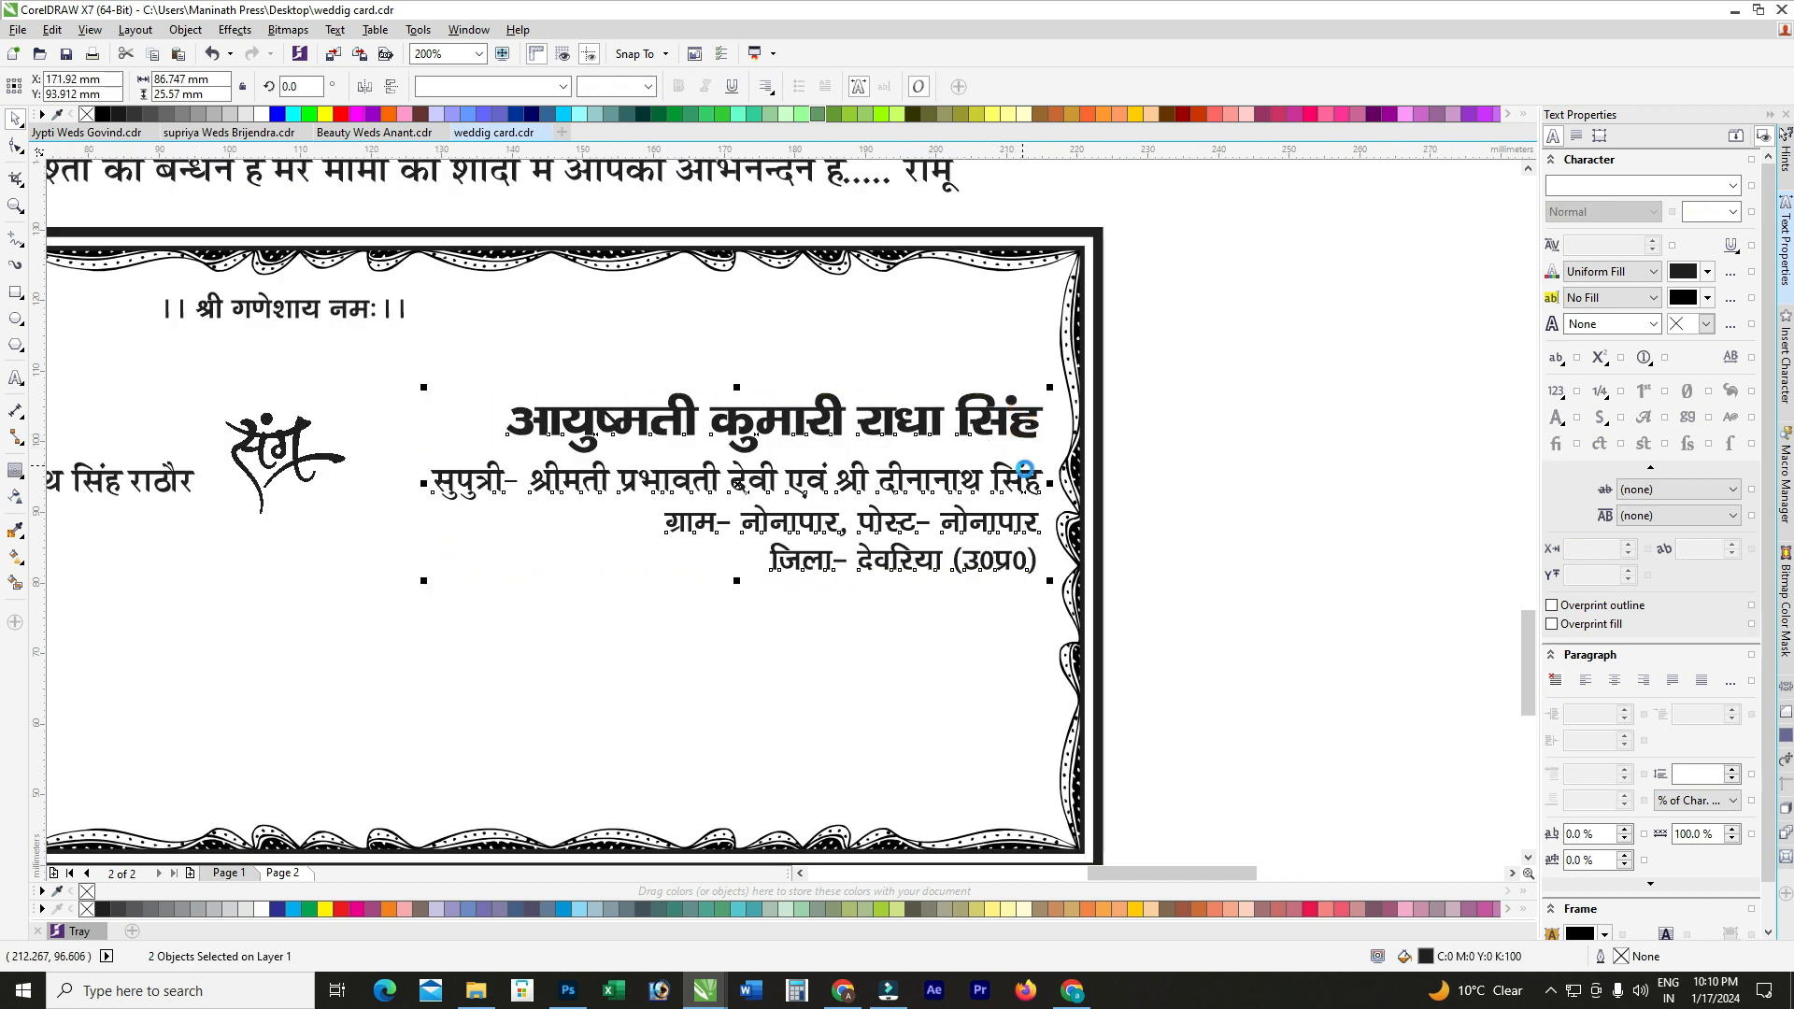
pyautogui.scroll(-1, 617, 492)
pyautogui.click(645, 470)
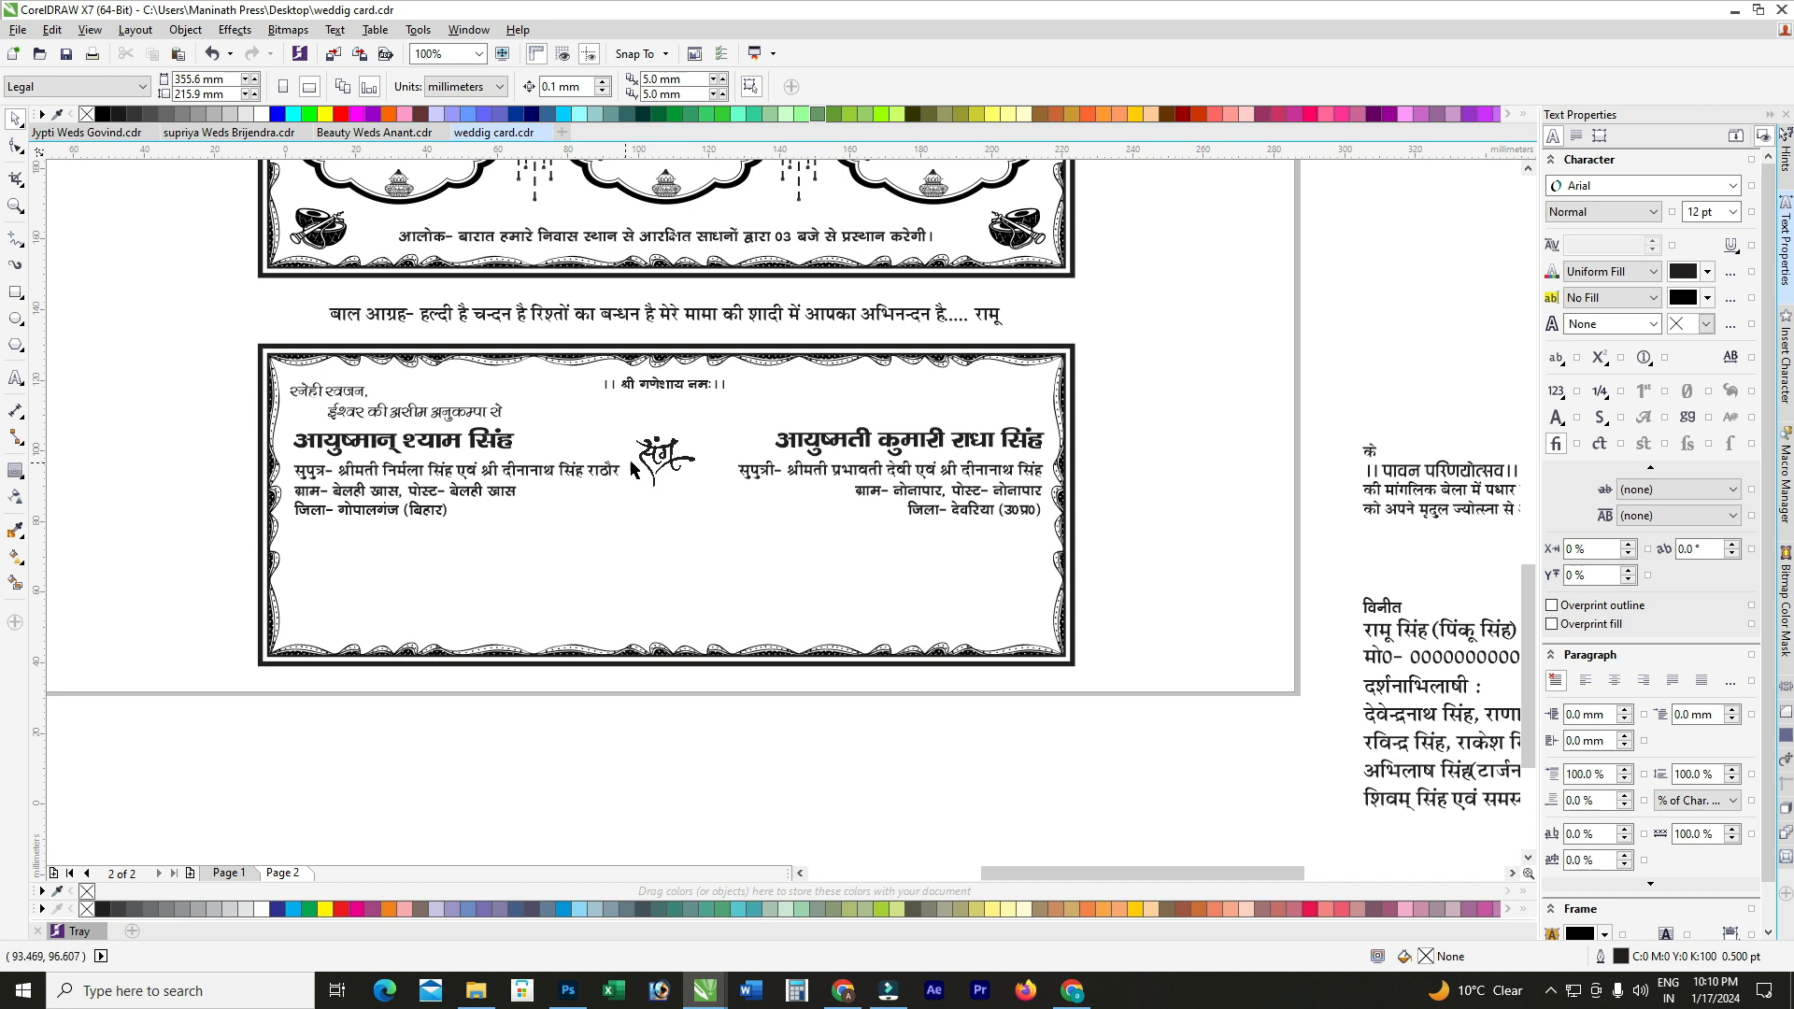
pyautogui.scroll(-1, 712, 454)
# Step: Move the पावन परिणयोत्सव invitation text from beside the page into the lower card
pyautogui.scroll(2, 960, 452)
pyautogui.click(1156, 465)
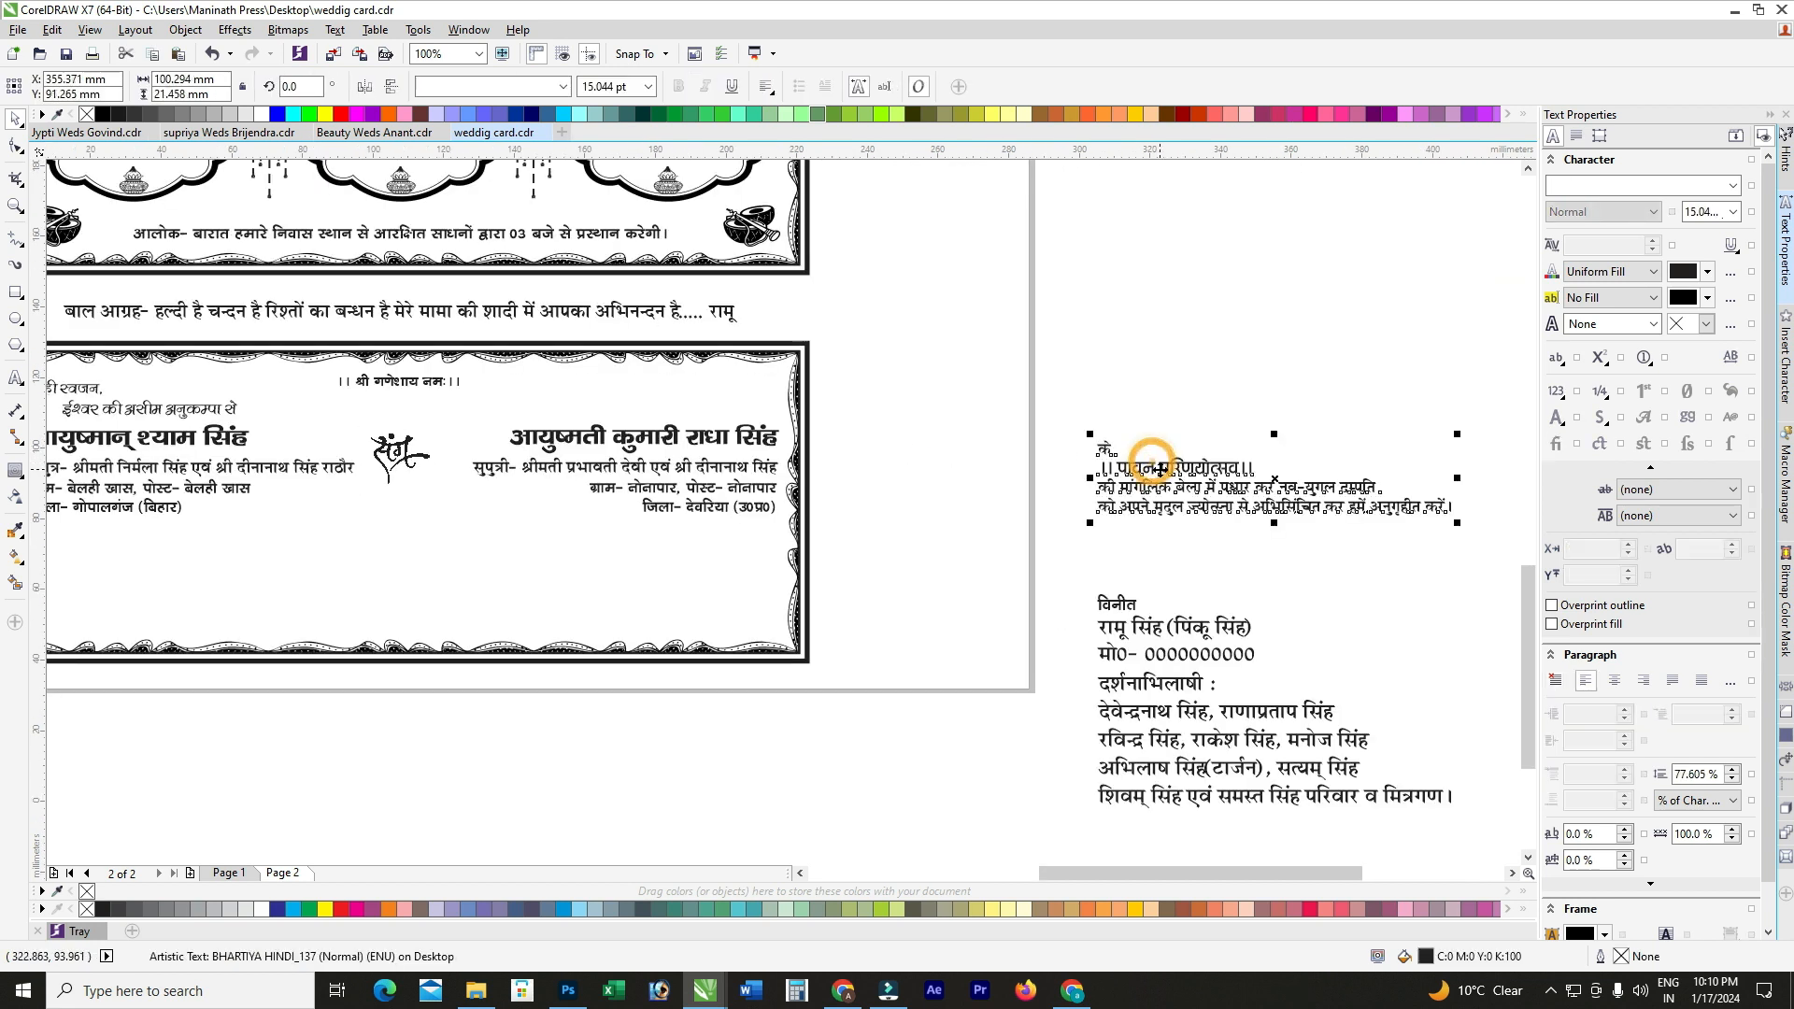
pyautogui.scroll(-1, 1131, 466)
pyautogui.moveTo(1131, 467); pyautogui.dragTo(755, 504)
pyautogui.scroll(1, 755, 504)
pyautogui.scroll(1, 755, 503)
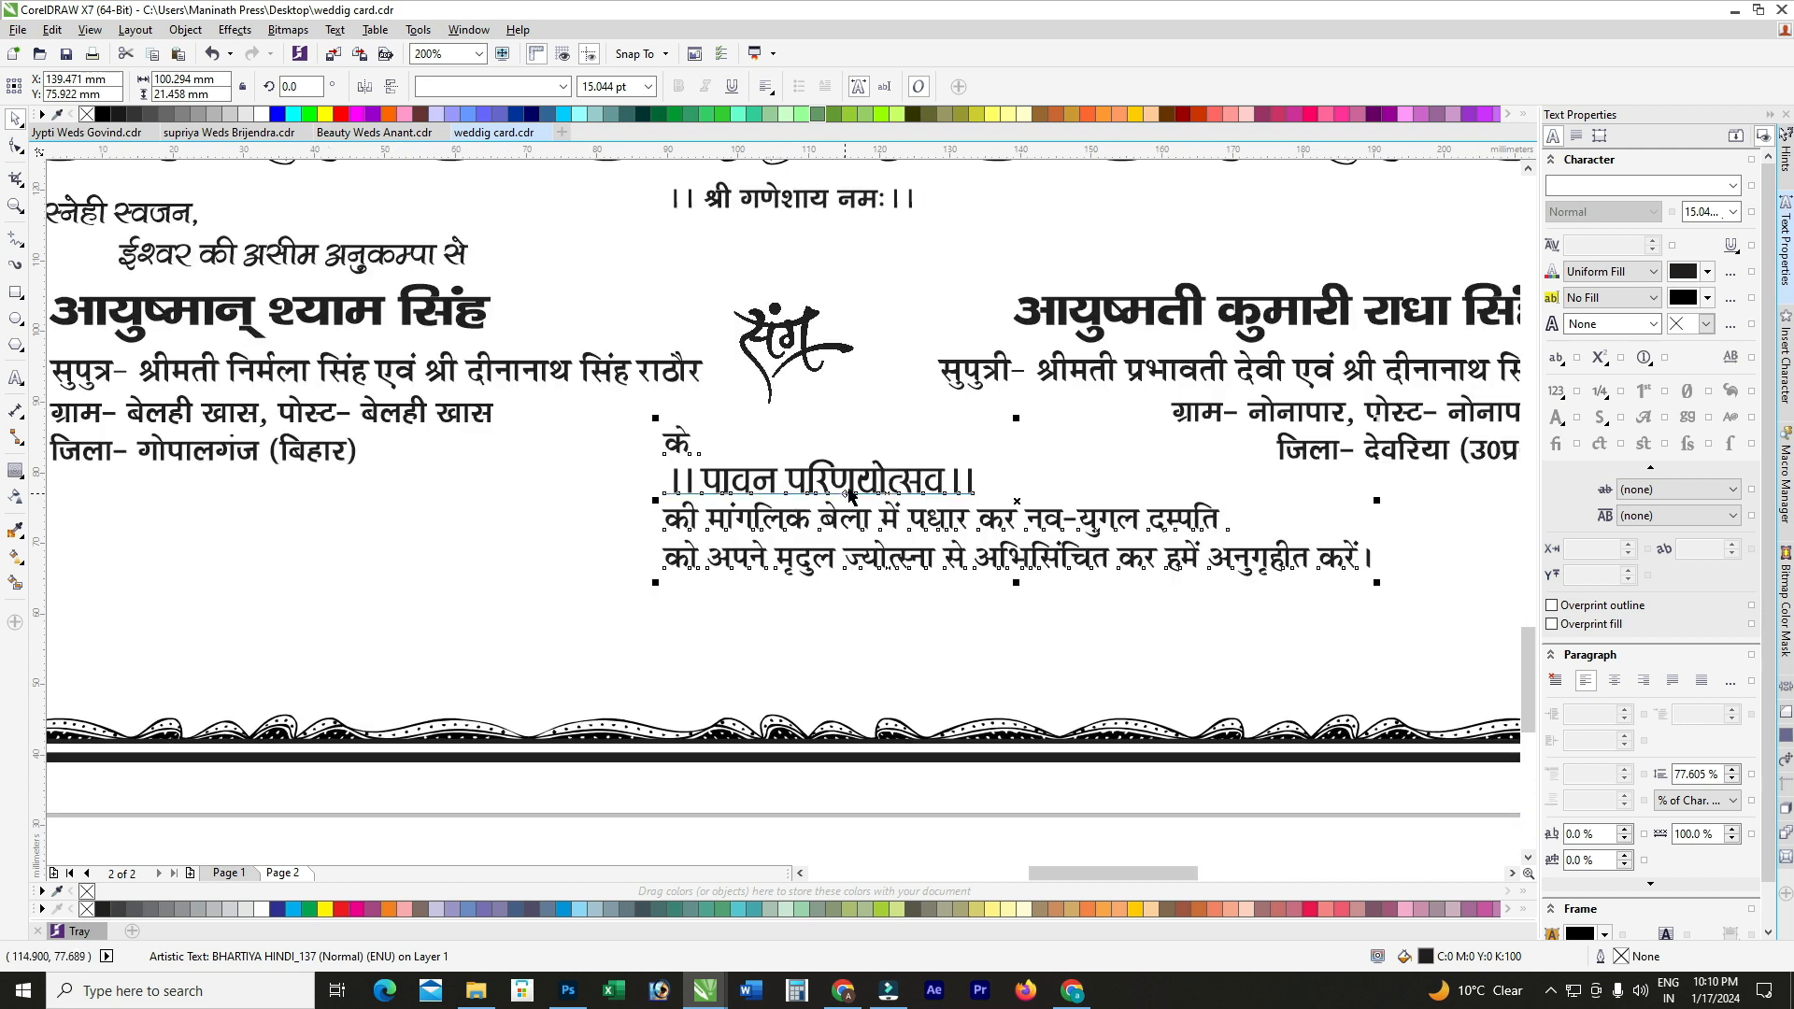
# Step: Centre-align all the invitation lines
pyautogui.doubleClick(801, 483)
pyautogui.hotkey('ctrl', 'a')
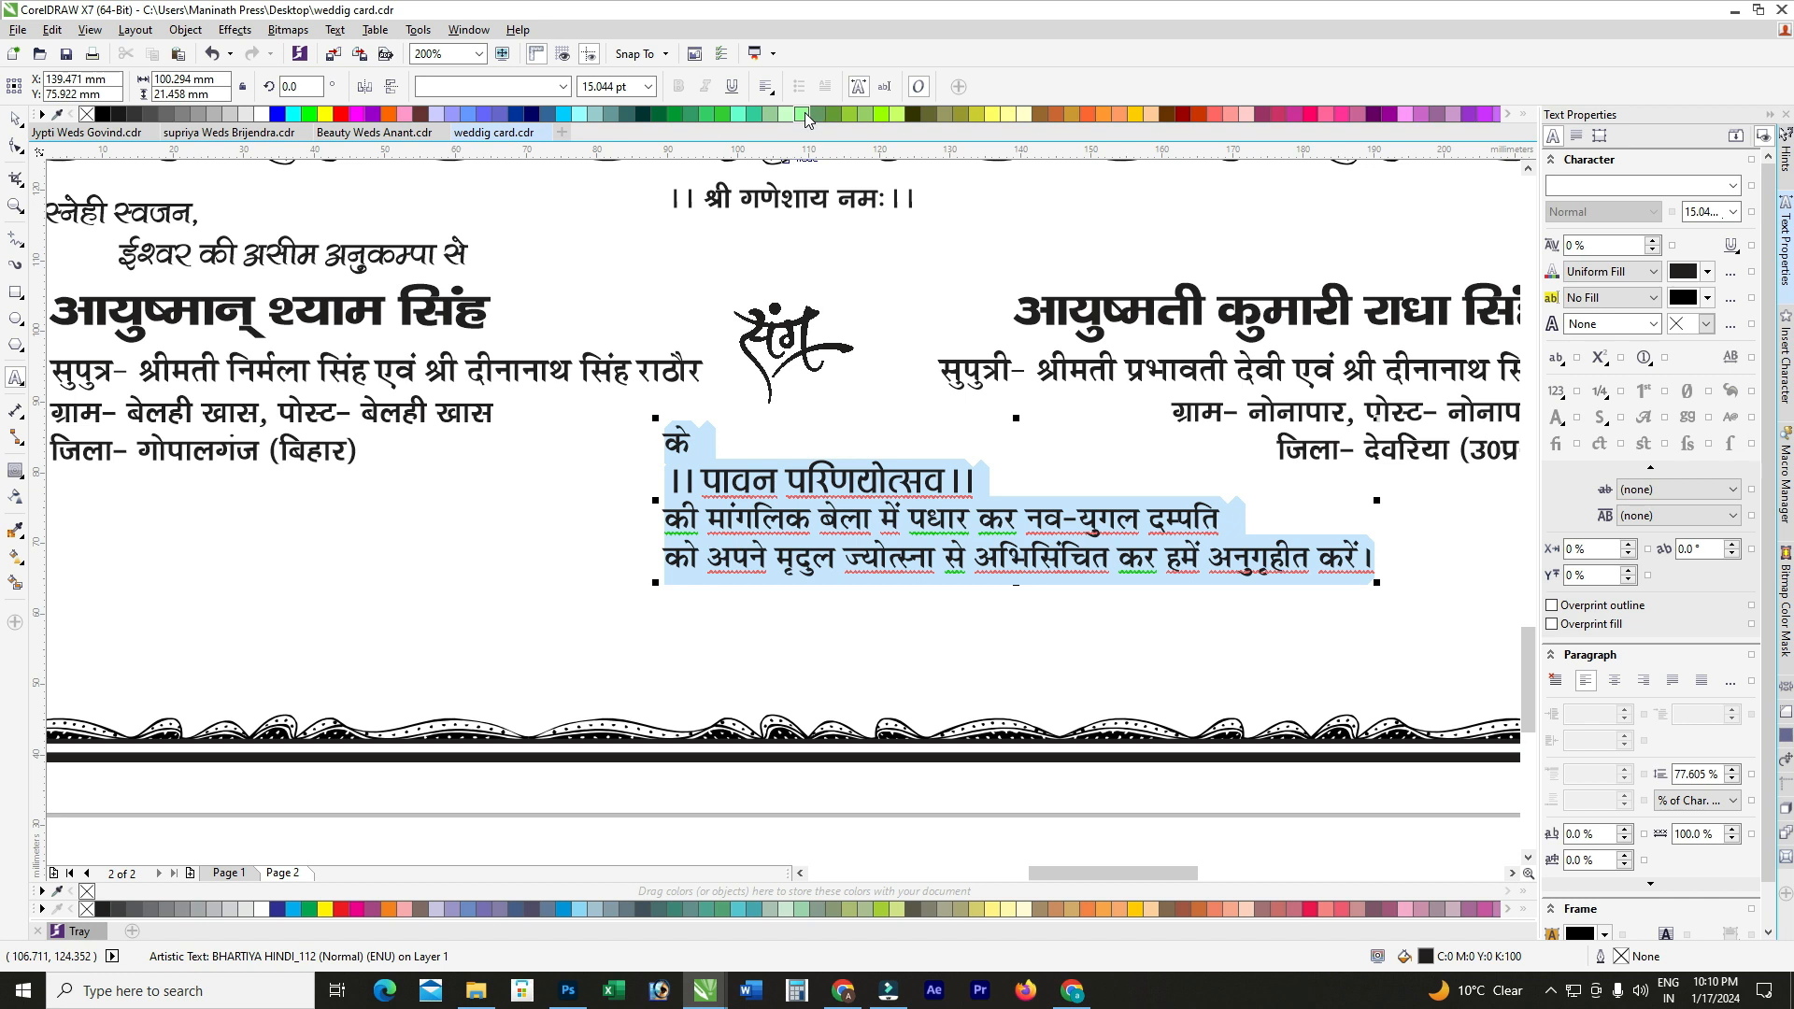
pyautogui.click(774, 89)
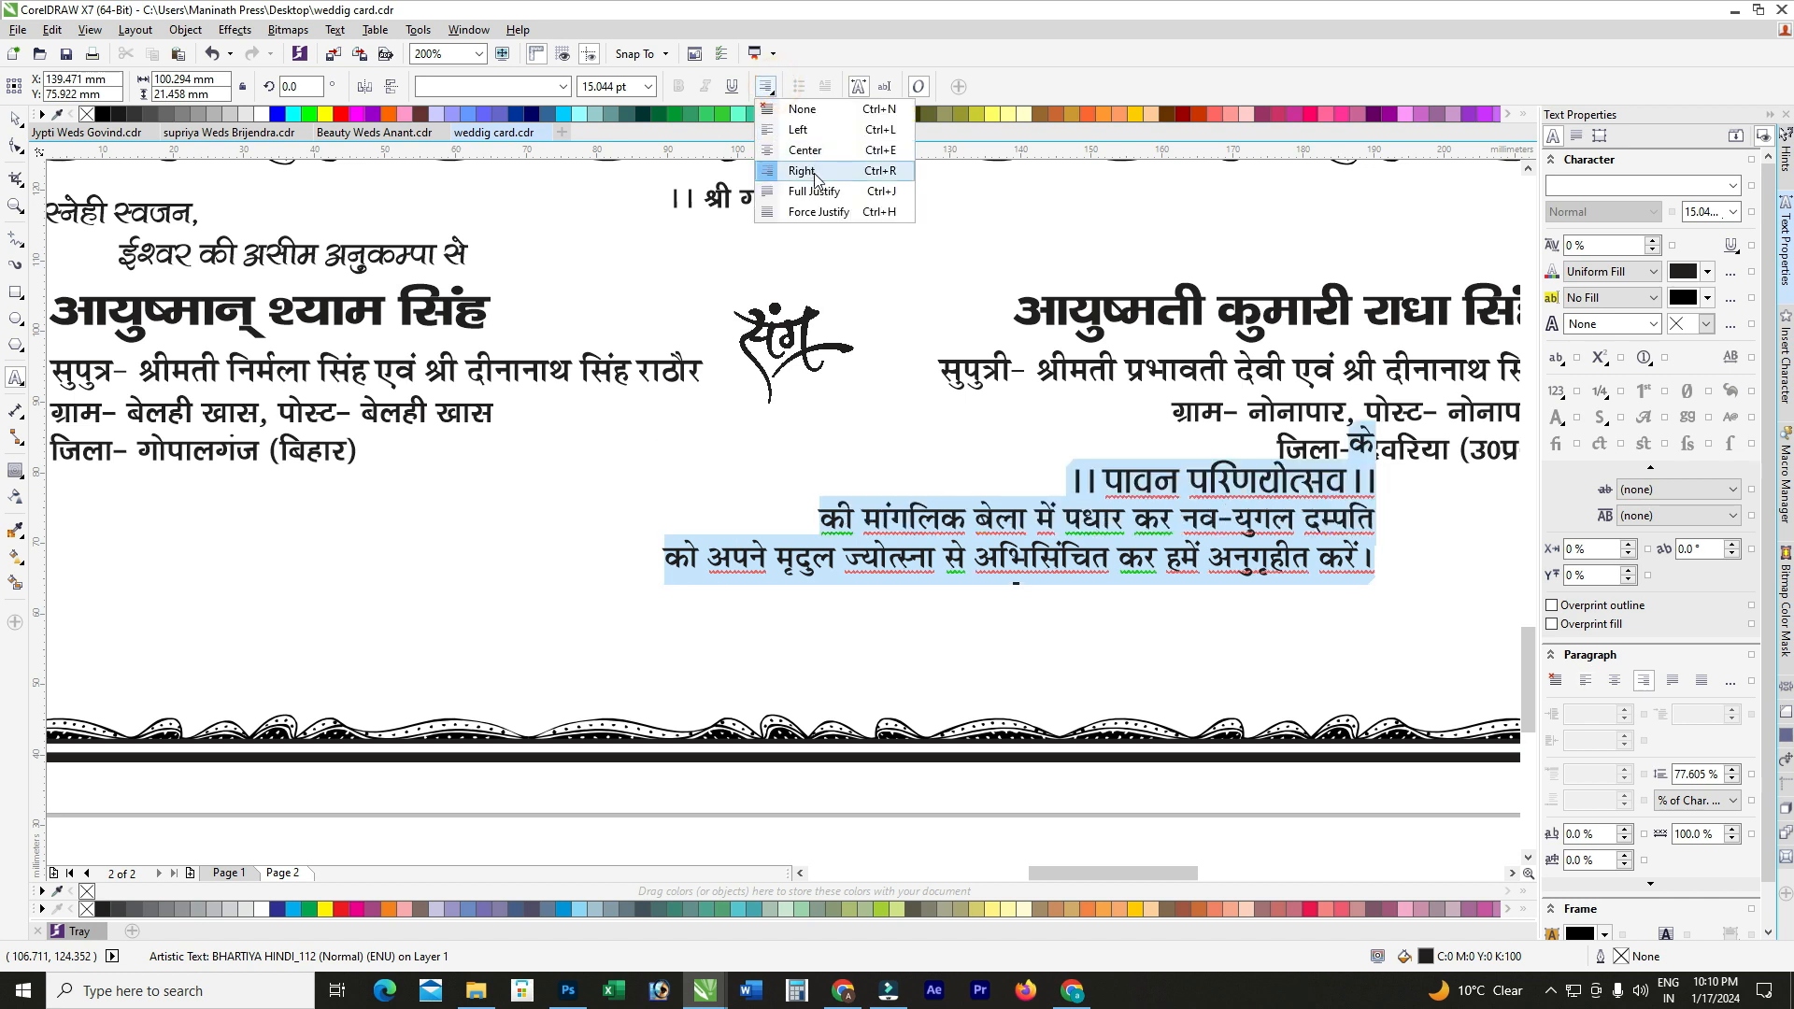
pyautogui.click(814, 149)
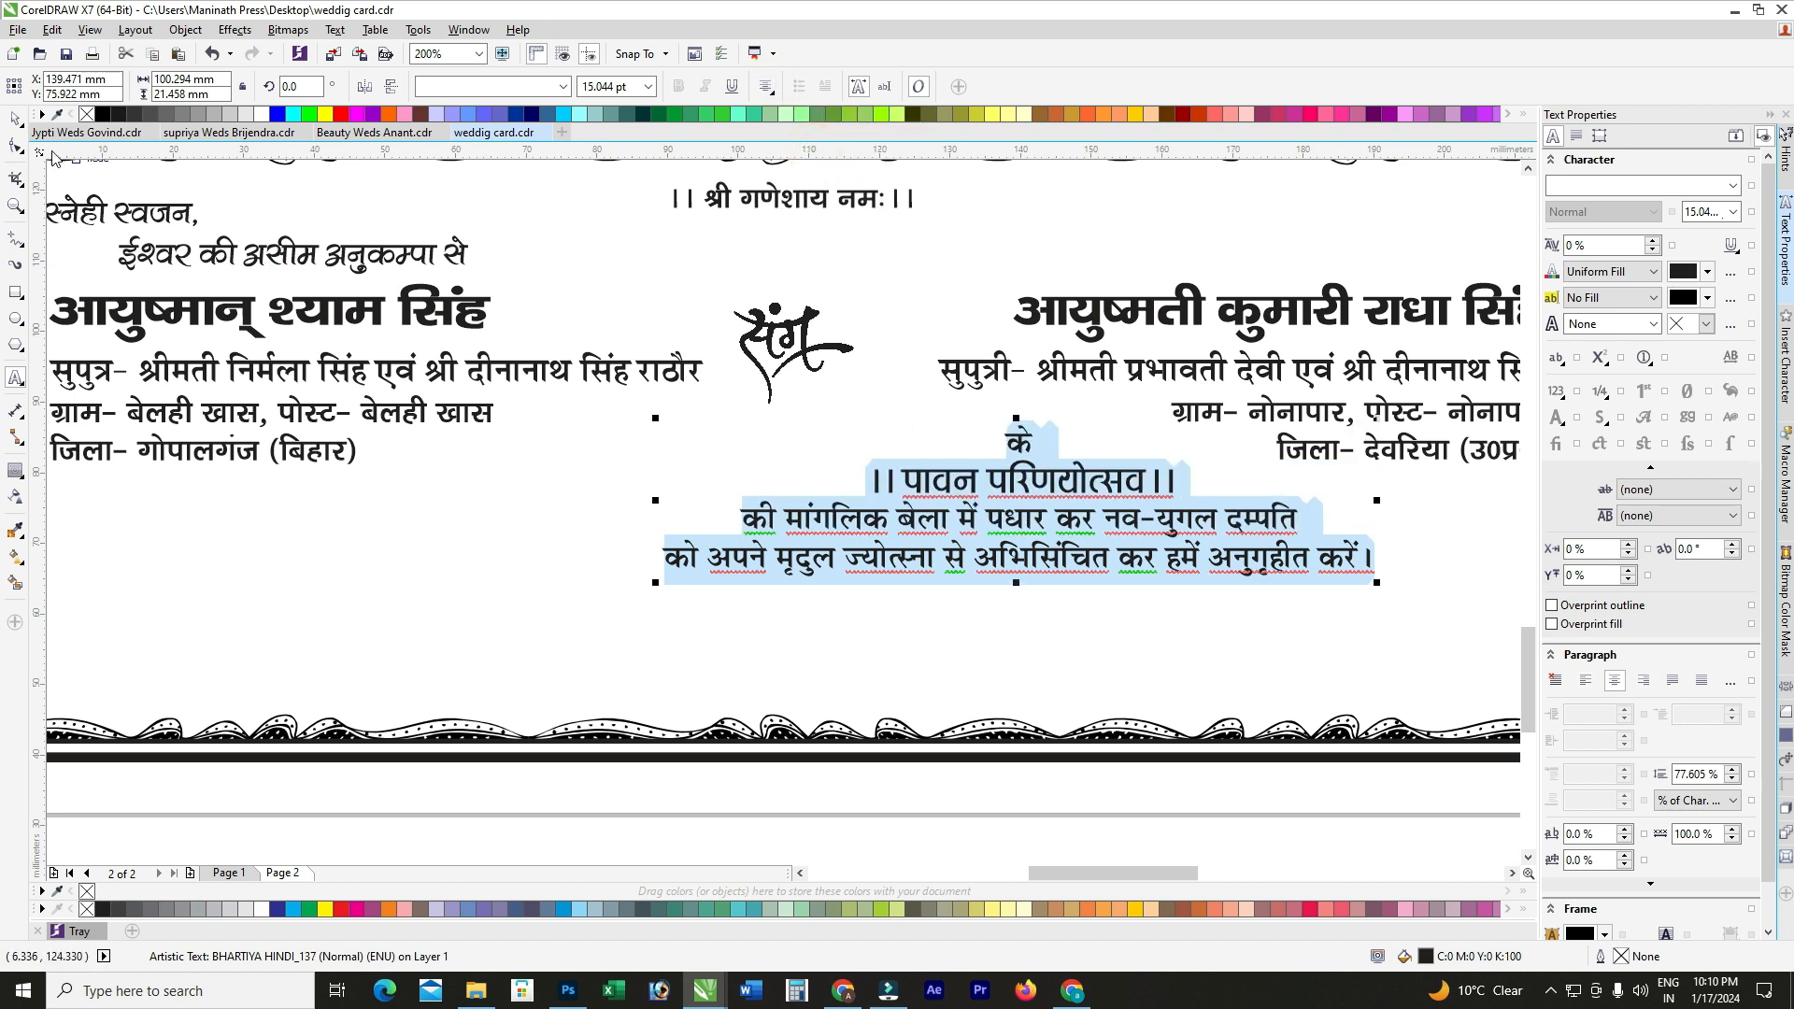
pyautogui.click(15, 119)
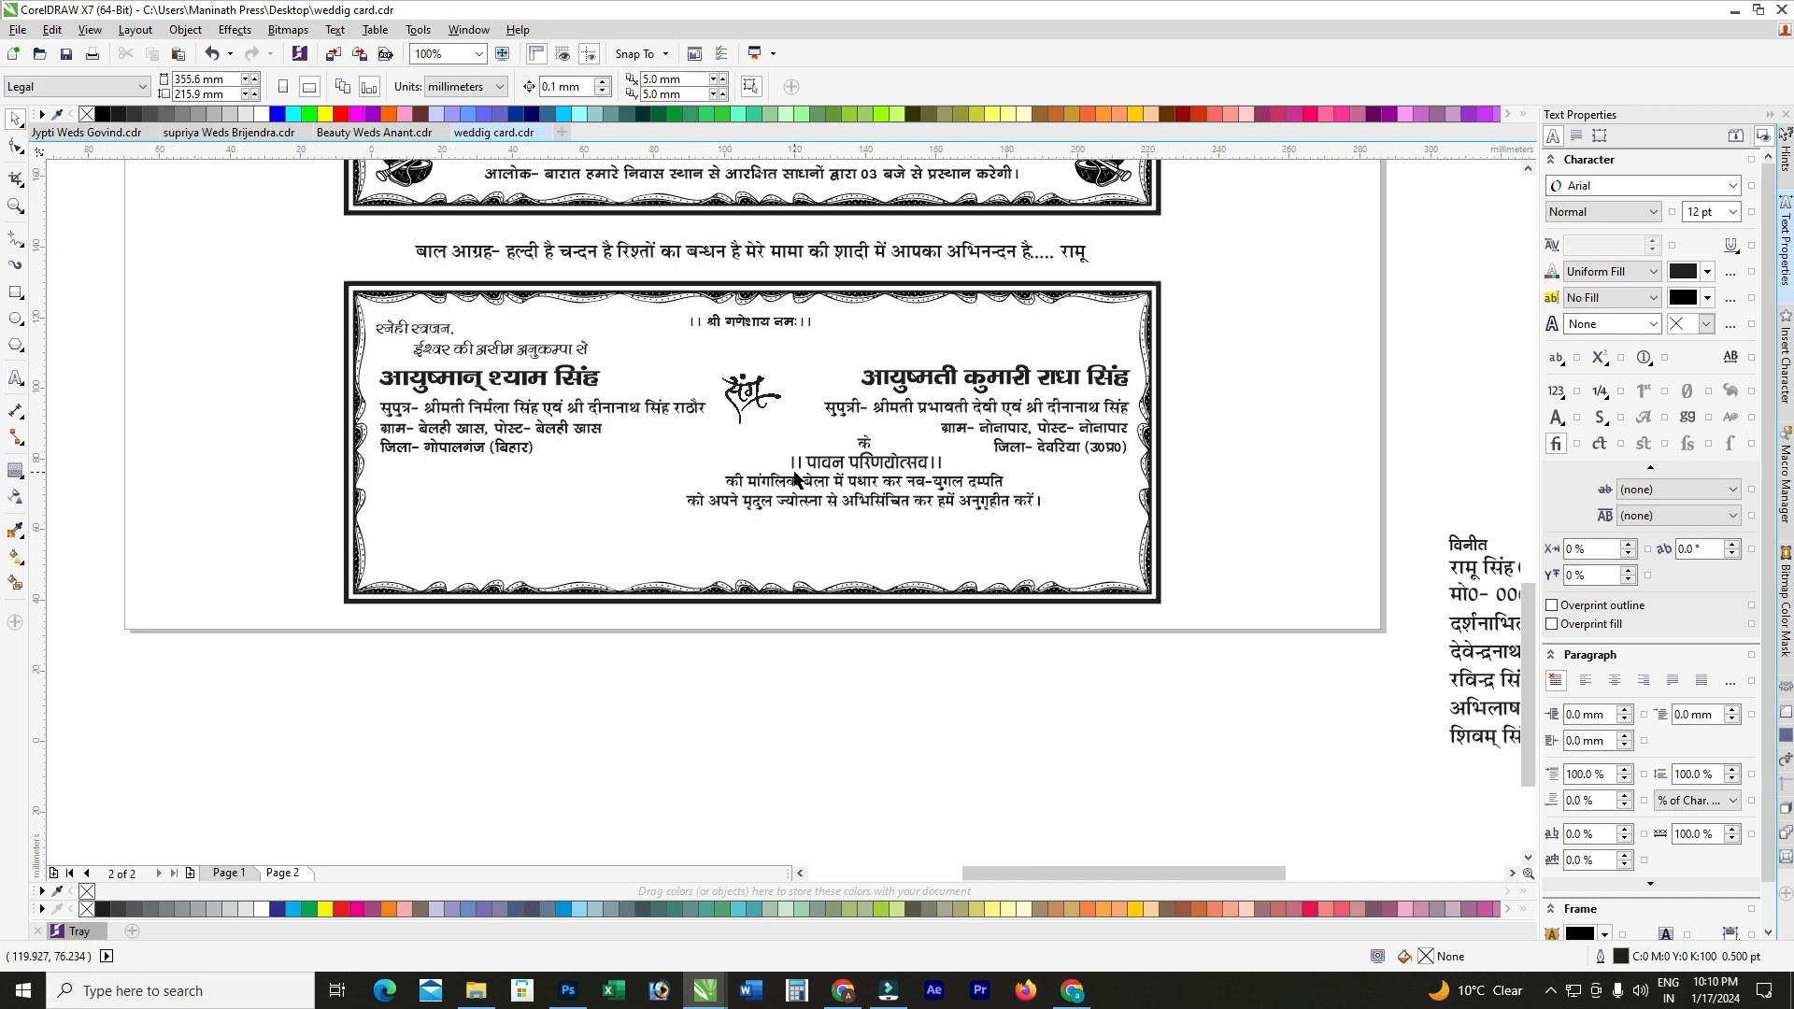
pyautogui.click(795, 479)
pyautogui.keyDown('shift'); pyautogui.click(761, 585); pyautogui.keyUp('shift')
pyautogui.click(743, 708)
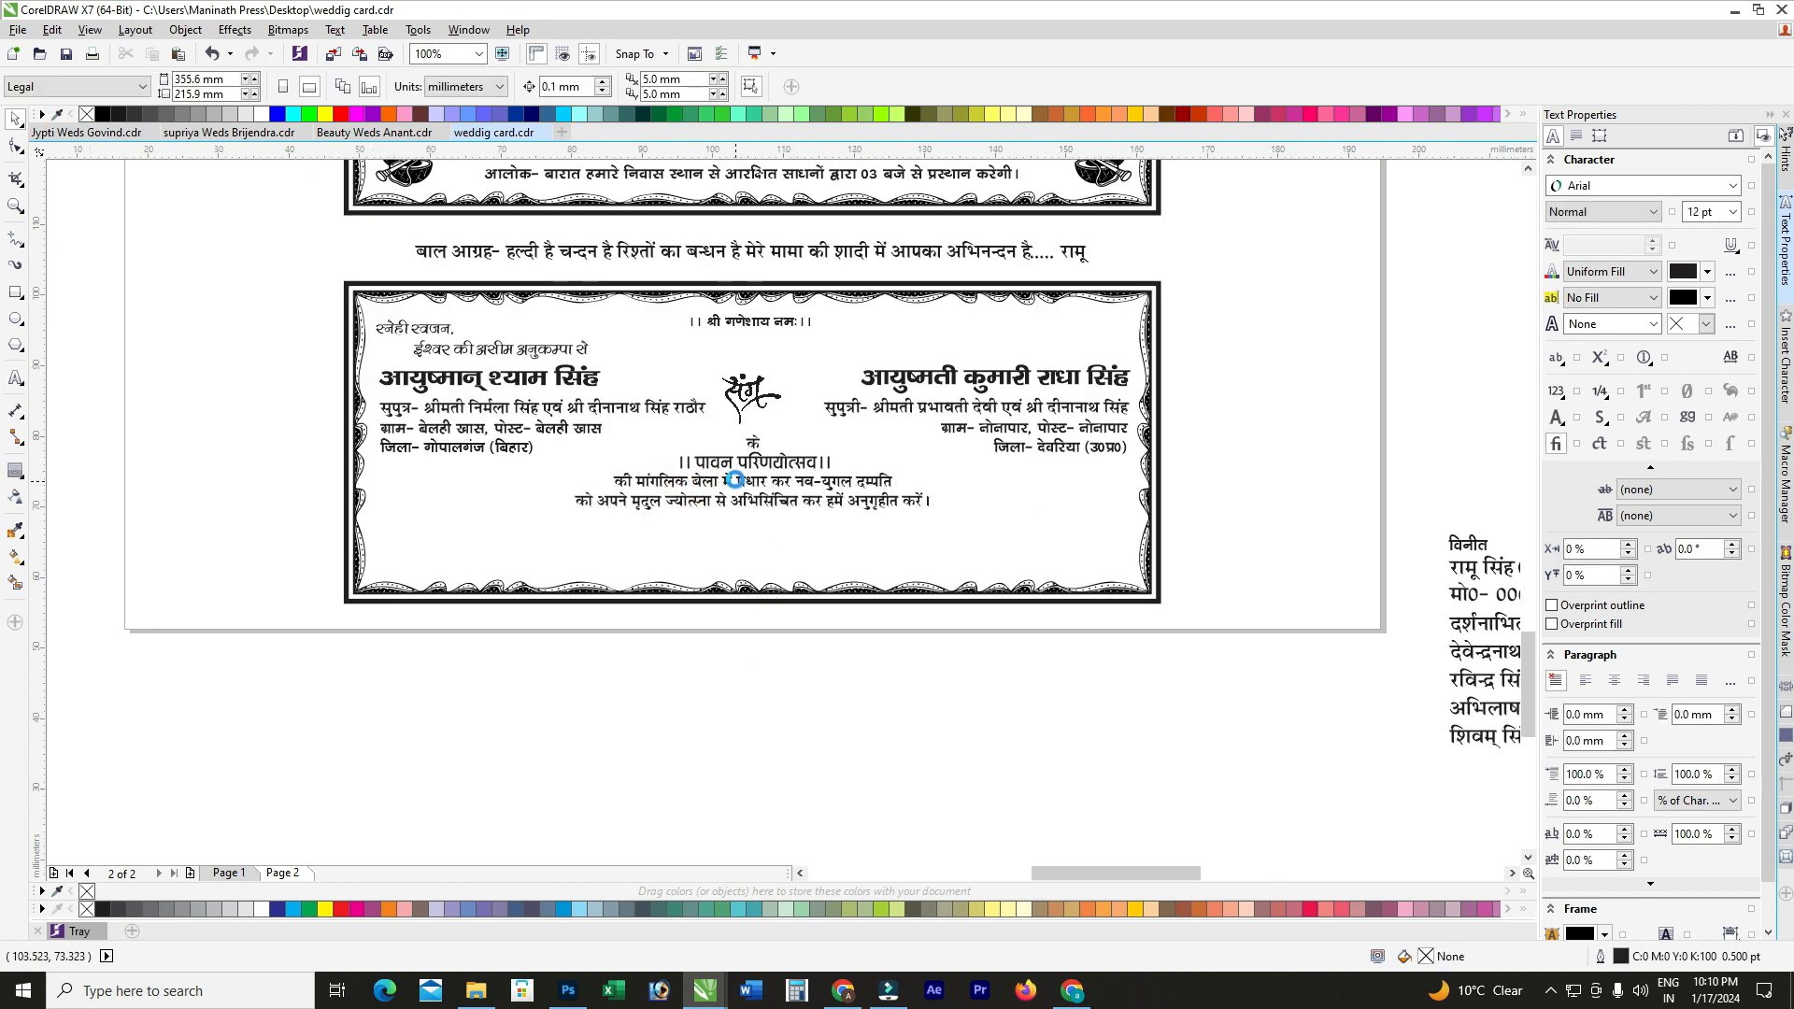
# Step: Re-break the invitation lines so "को अपने" ends the first line
pyautogui.scroll(2, 734, 482)
pyautogui.doubleClick(532, 529)
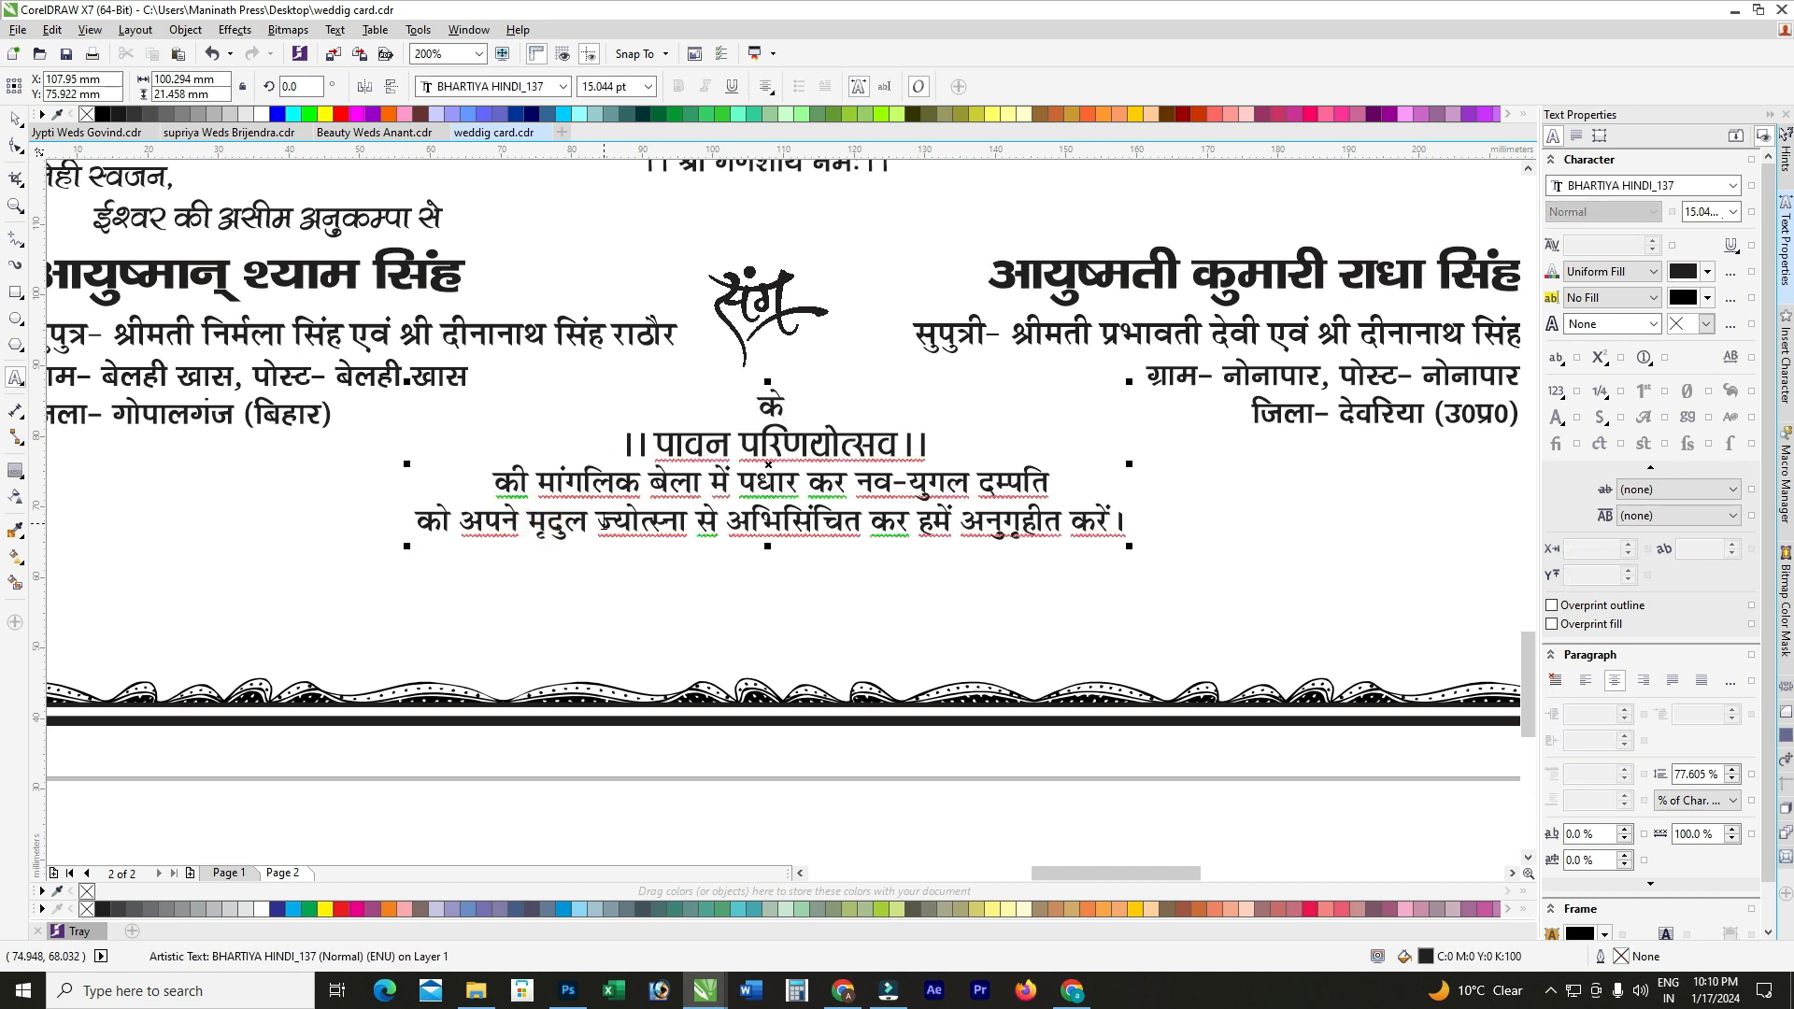
pyautogui.press('Return')
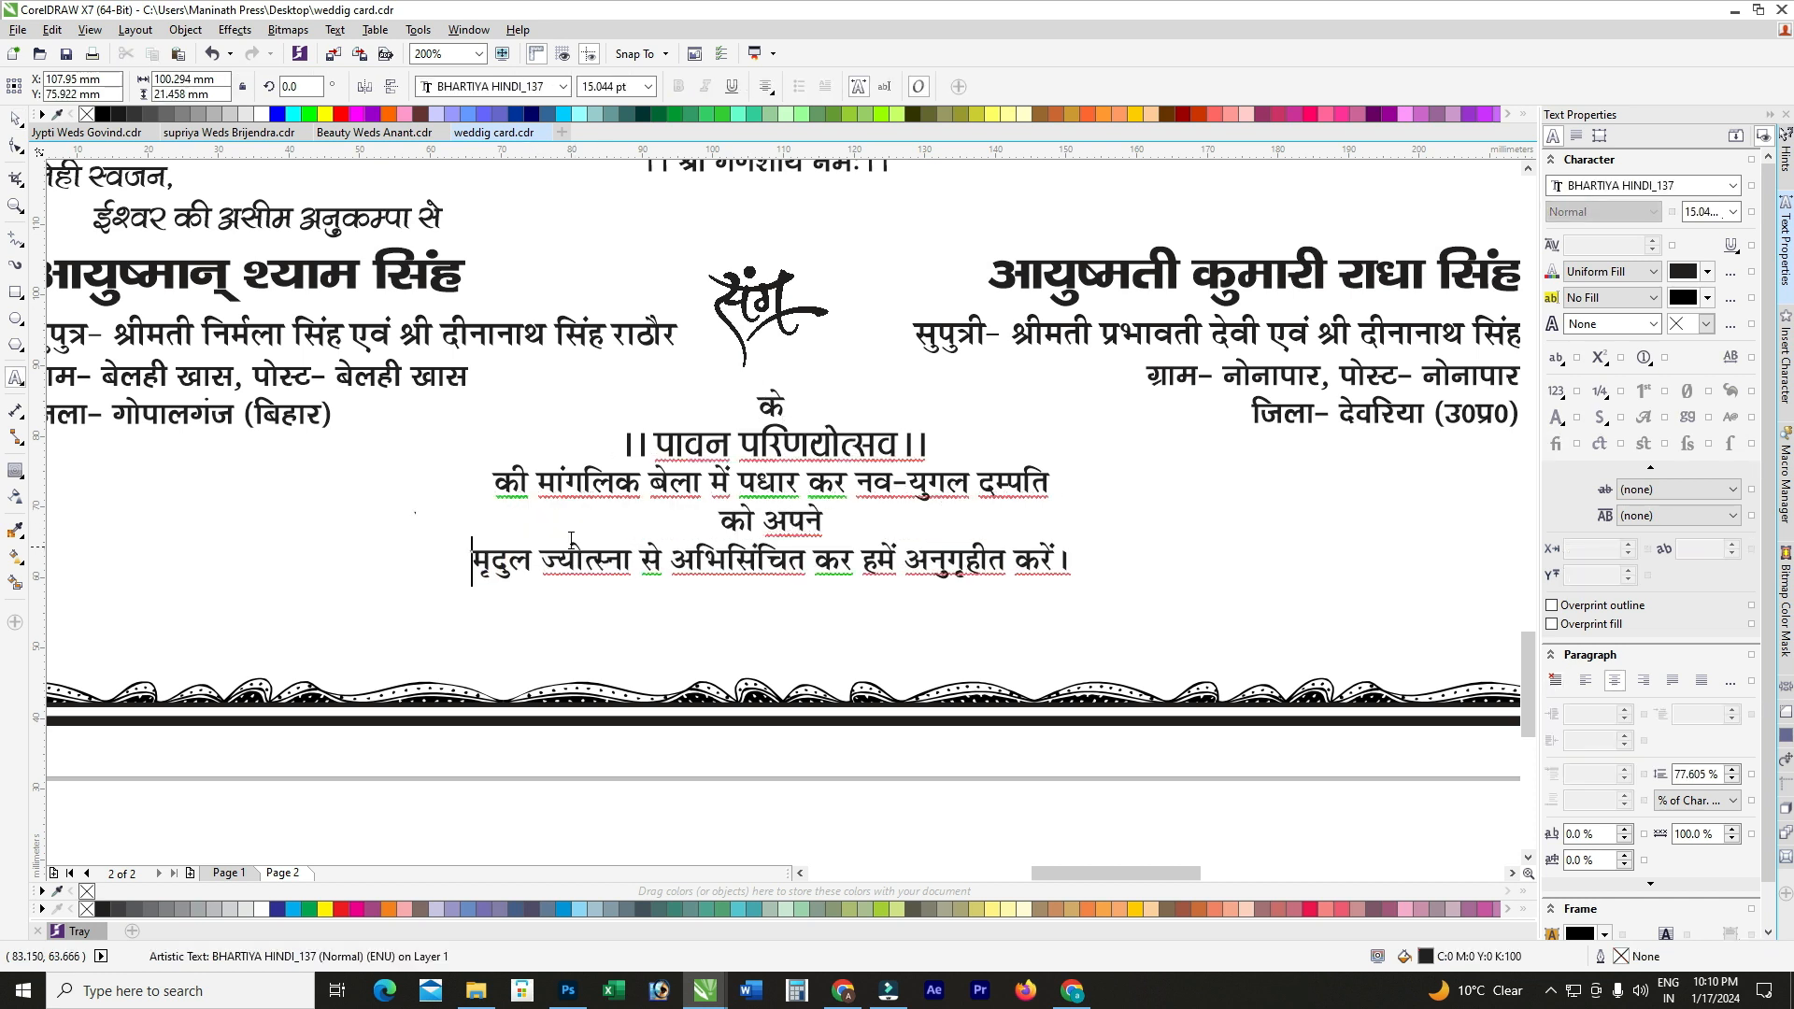
pyautogui.press('BackSpace')
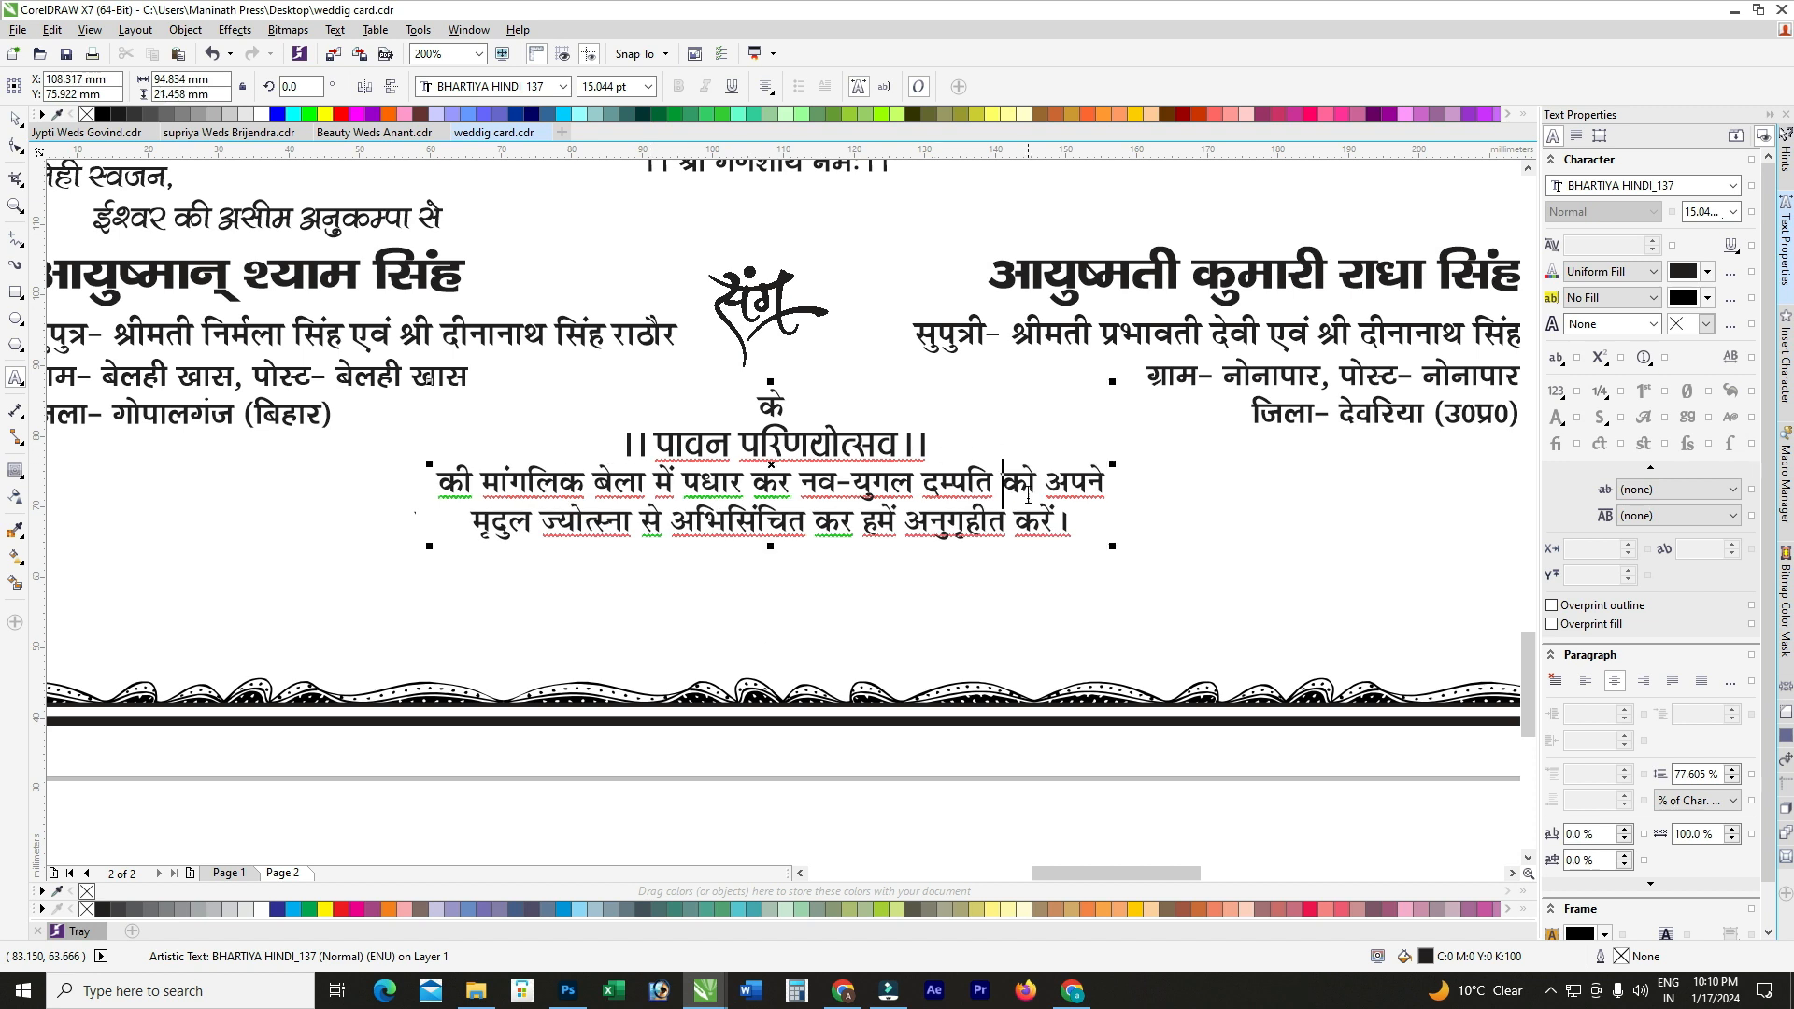
pyautogui.click(14, 119)
# Step: Raise the invitation text slightly and centre it horizontally on the card frame with C
pyautogui.click(859, 525)
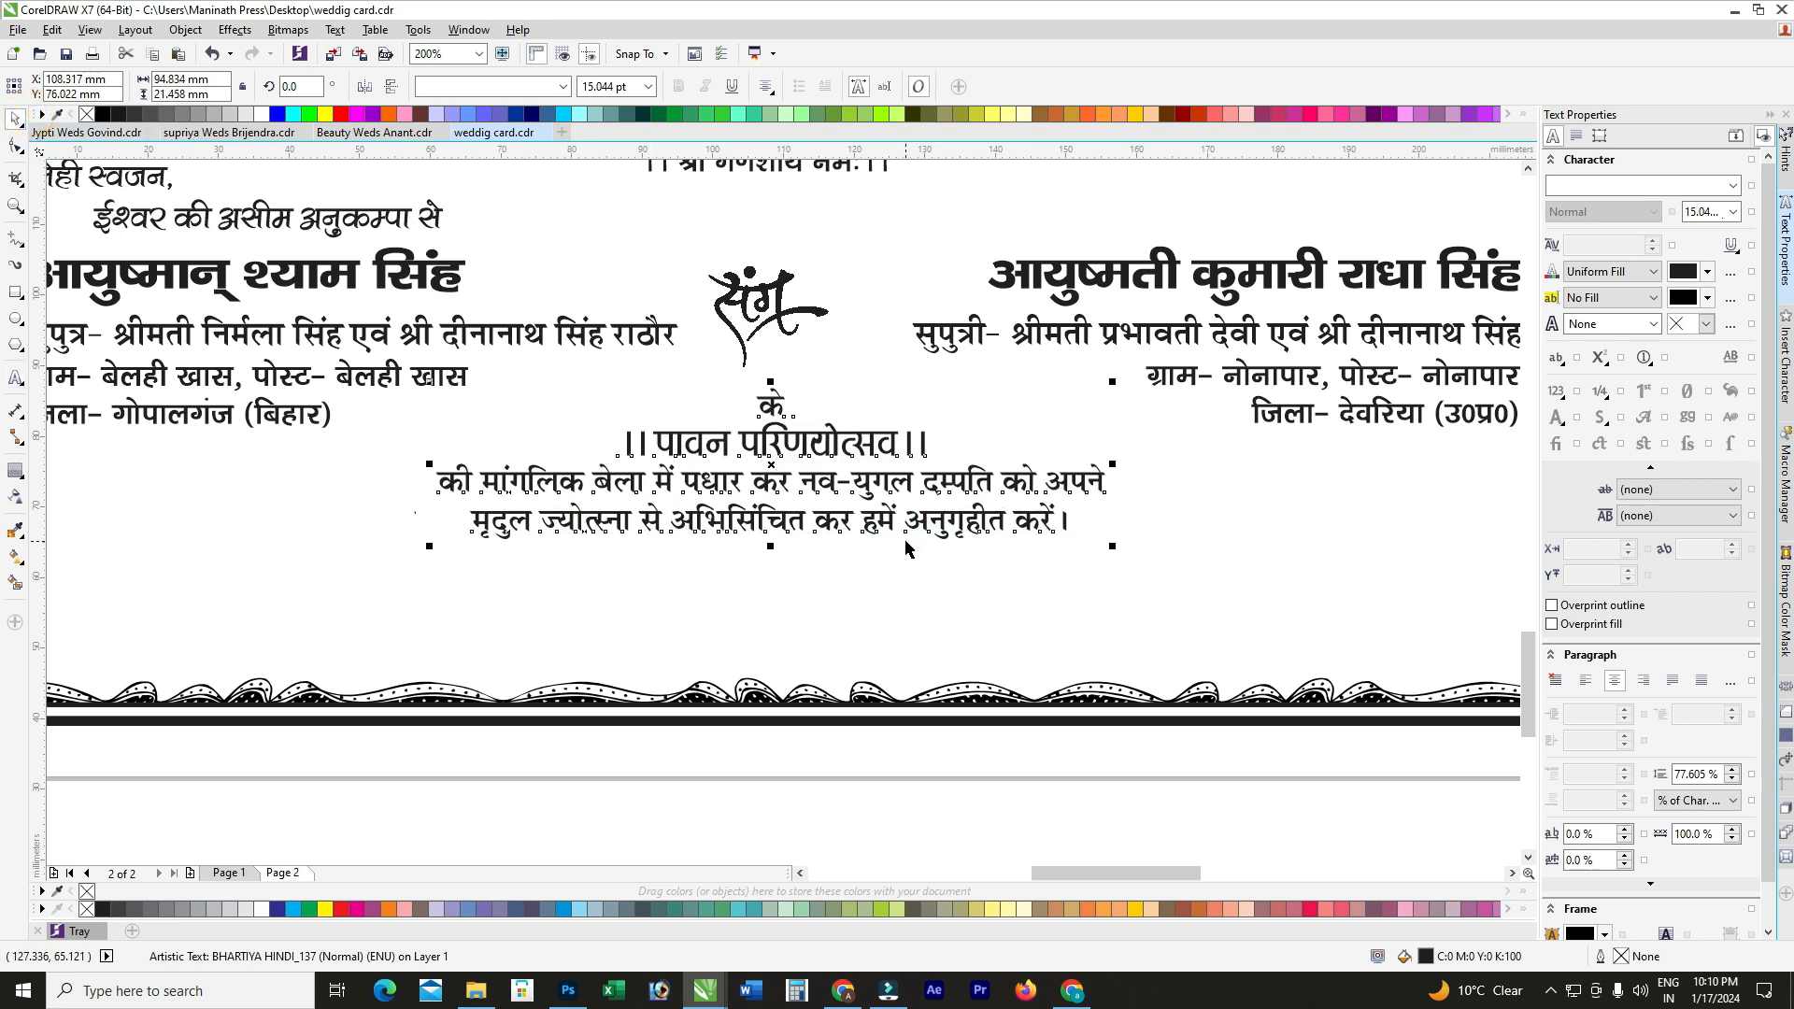
pyautogui.moveTo(799, 450); pyautogui.dragTo(800, 434)
pyautogui.keyDown('shift'); pyautogui.click(775, 551); pyautogui.keyUp('shift')
pyautogui.press('c')
pyautogui.scroll(-1, 782, 545)
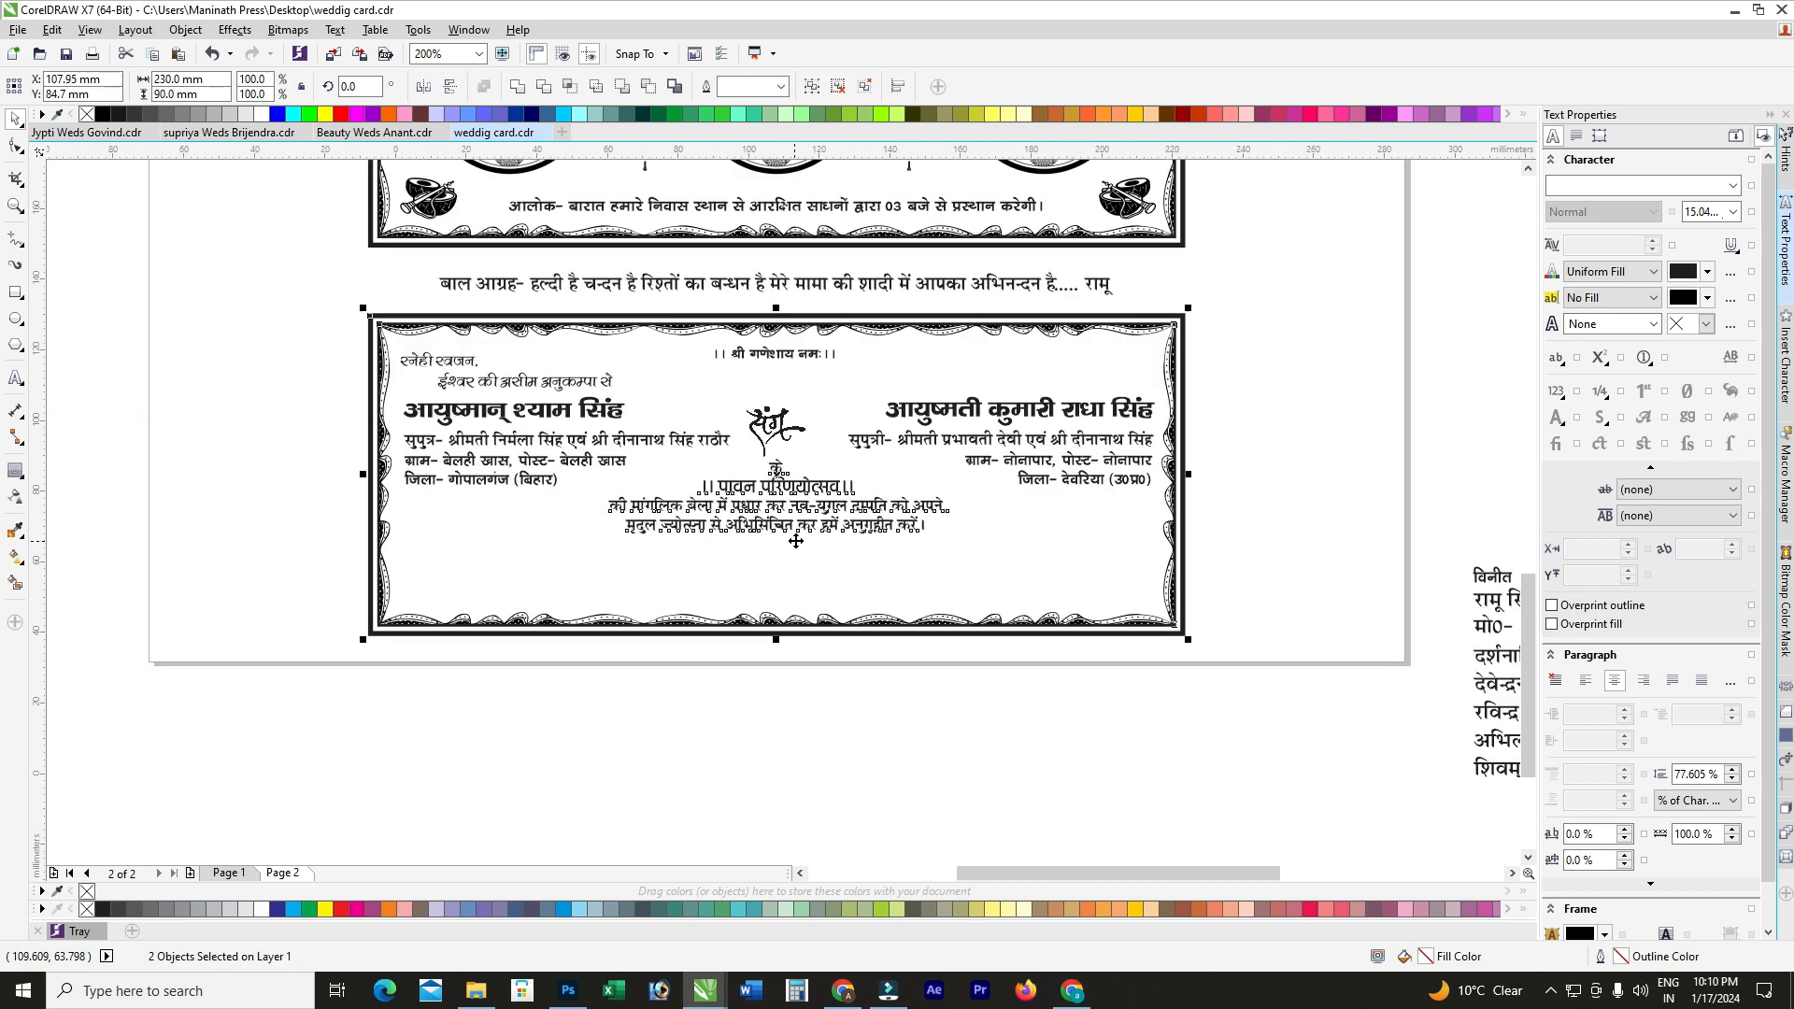
# Step: Move the विनीत and signature name lines from beside the page to below the card
pyautogui.click(1014, 741)
pyautogui.scroll(-2, 1013, 738)
pyautogui.scroll(2, 1190, 541)
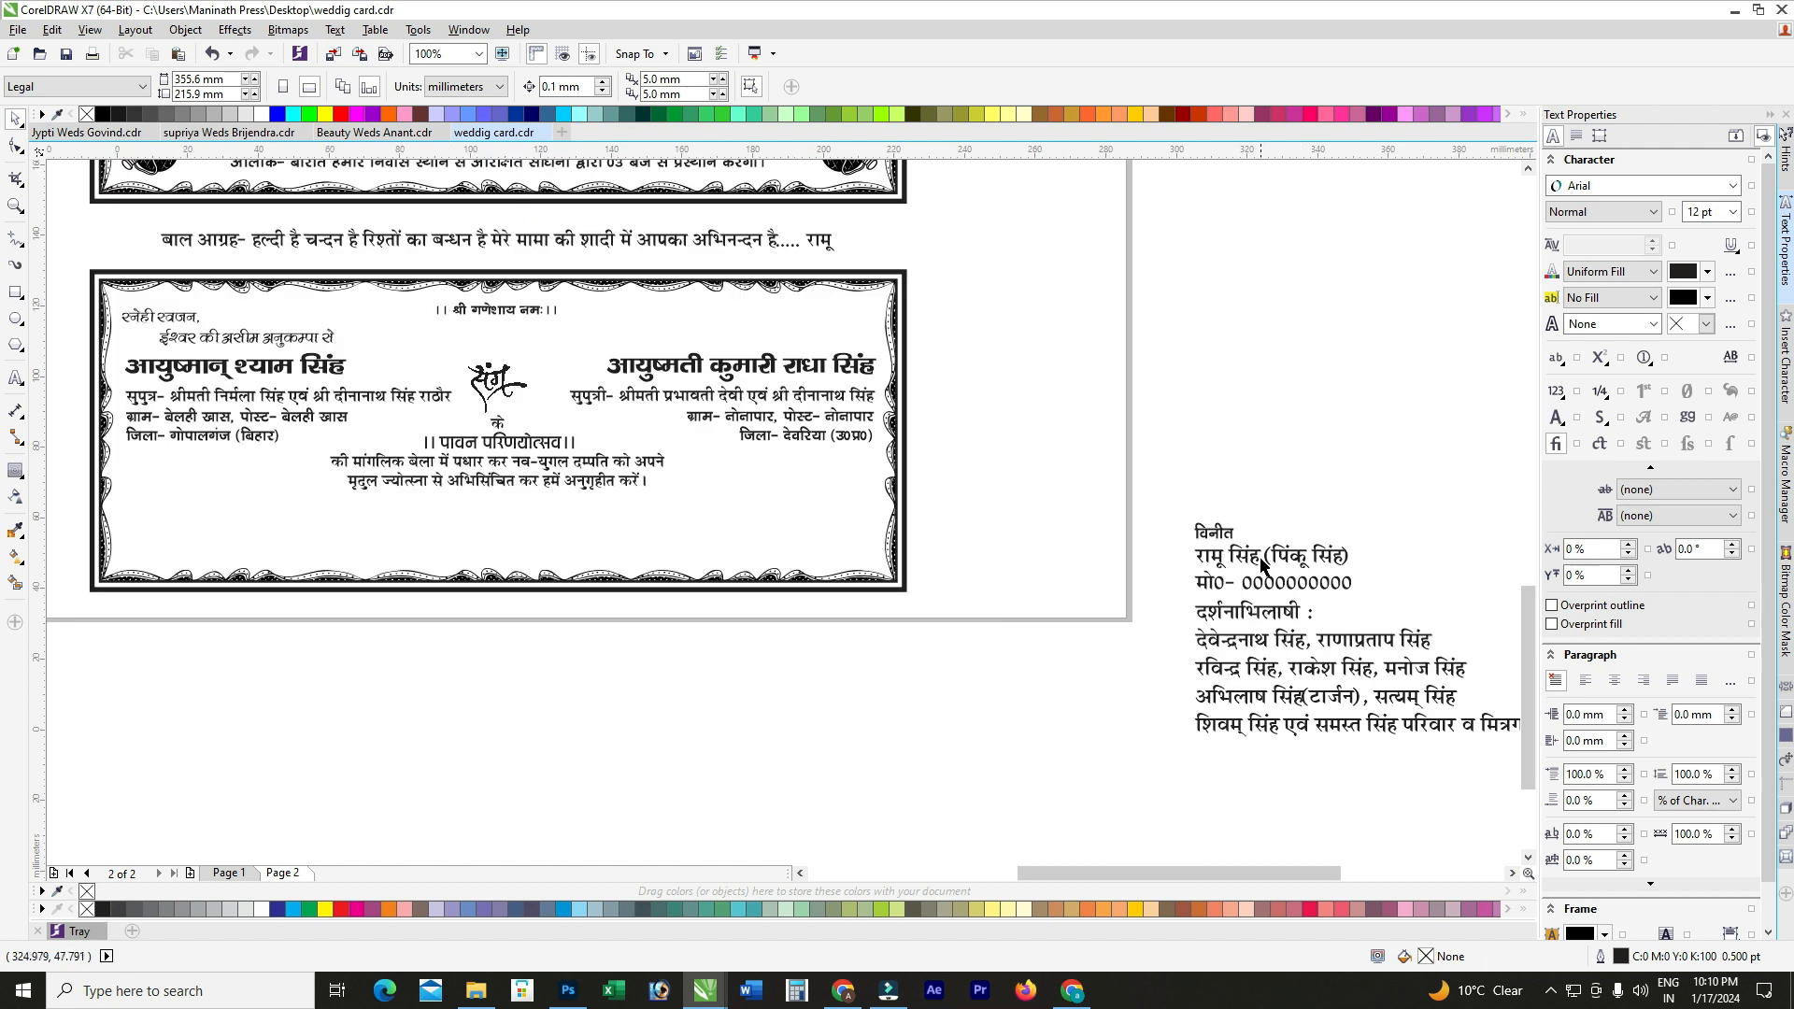
pyautogui.click(1276, 556)
pyautogui.keyDown('shift'); pyautogui.click(1212, 532); pyautogui.keyUp('shift')
pyautogui.moveTo(1219, 536); pyautogui.dragTo(614, 647)
pyautogui.scroll(1, 614, 647)
# Step: Replace the old name and mobile lines with the sender's full name in BHARTIYA HINDI_053
pyautogui.doubleClick(638, 639)
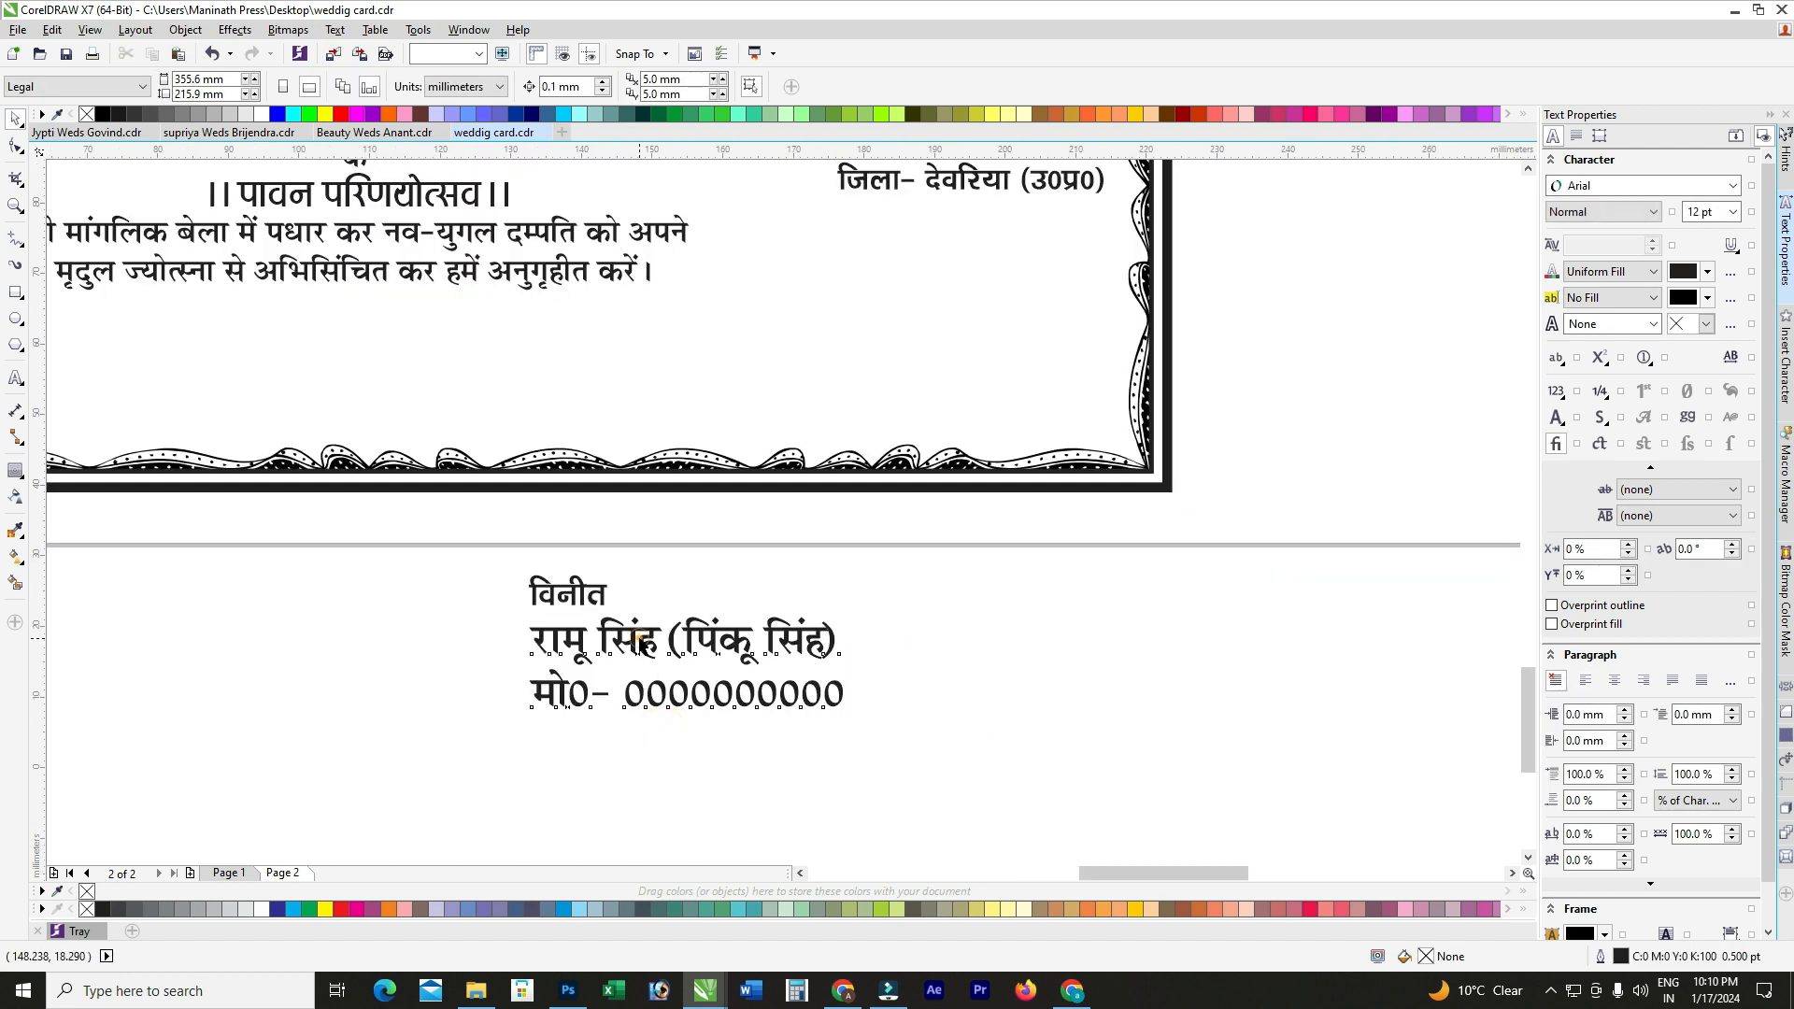
pyautogui.hotkey('ctrl', 'a')
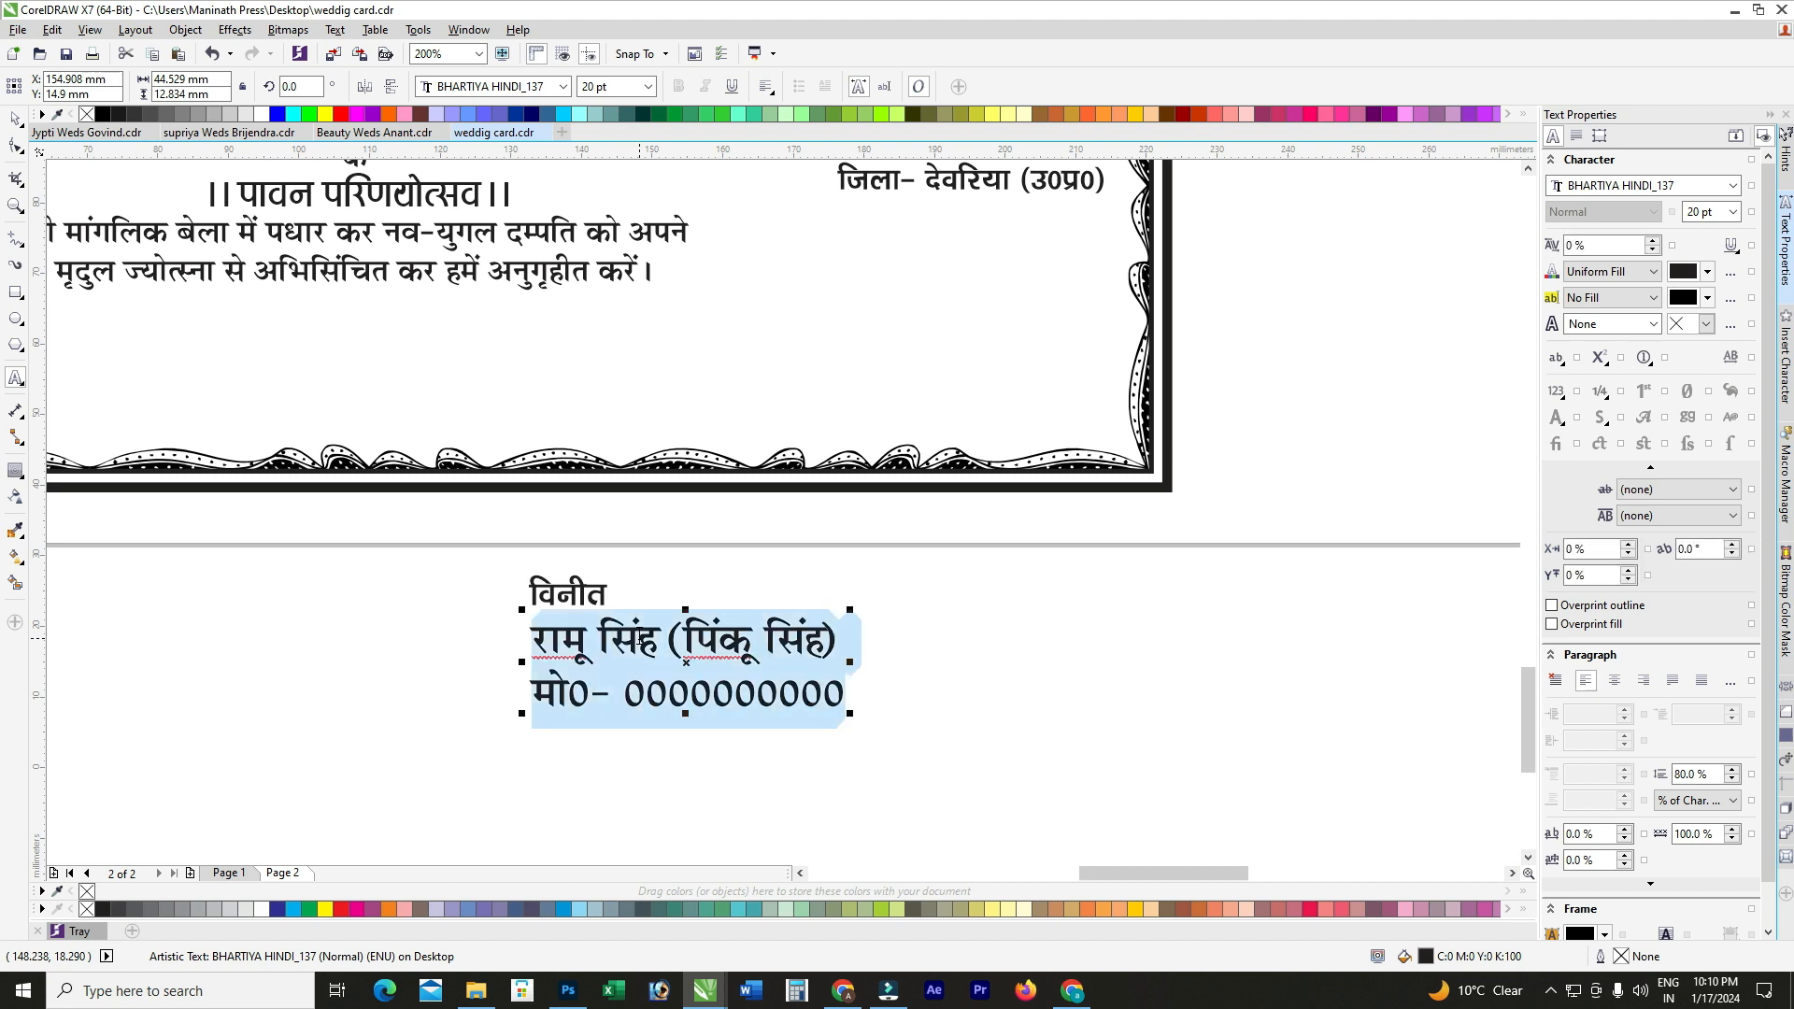
pyautogui.press('BackSpace')
pyautogui.write('अा')
pyautogui.press('BackSpace')
pyautogui.press('BackSpace')
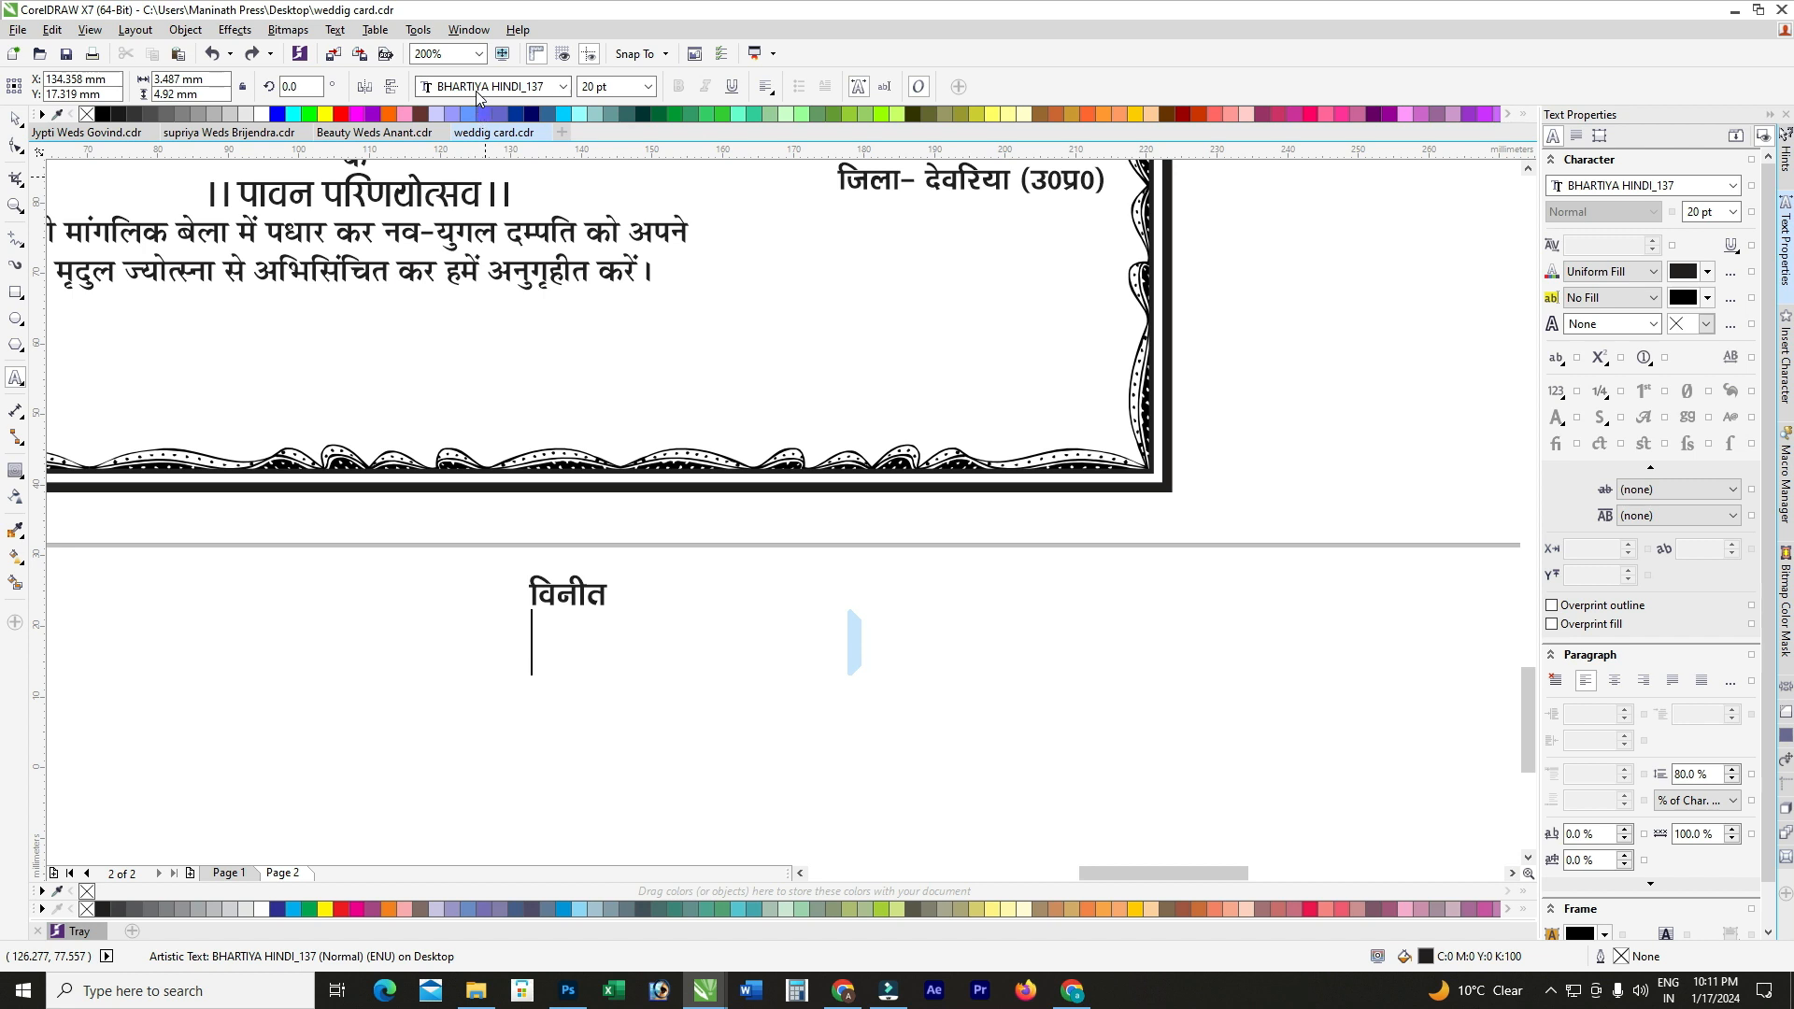
pyautogui.click(476, 92)
pyautogui.click(505, 200)
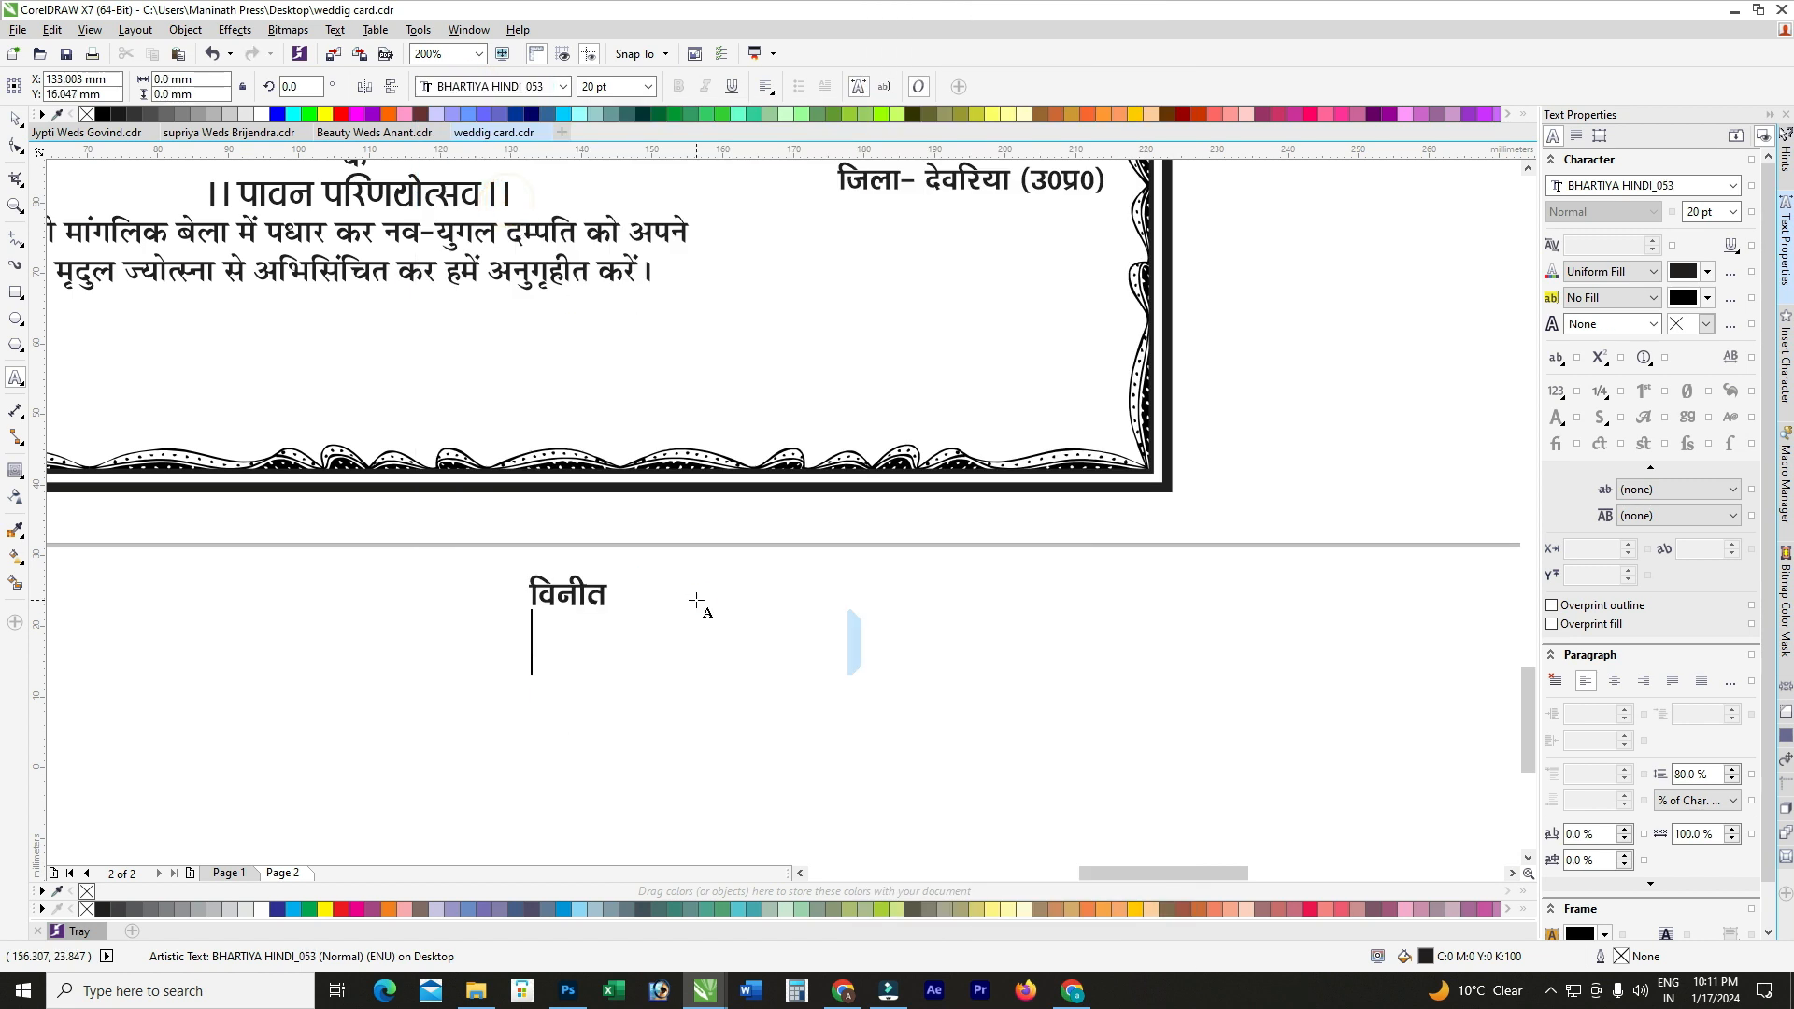
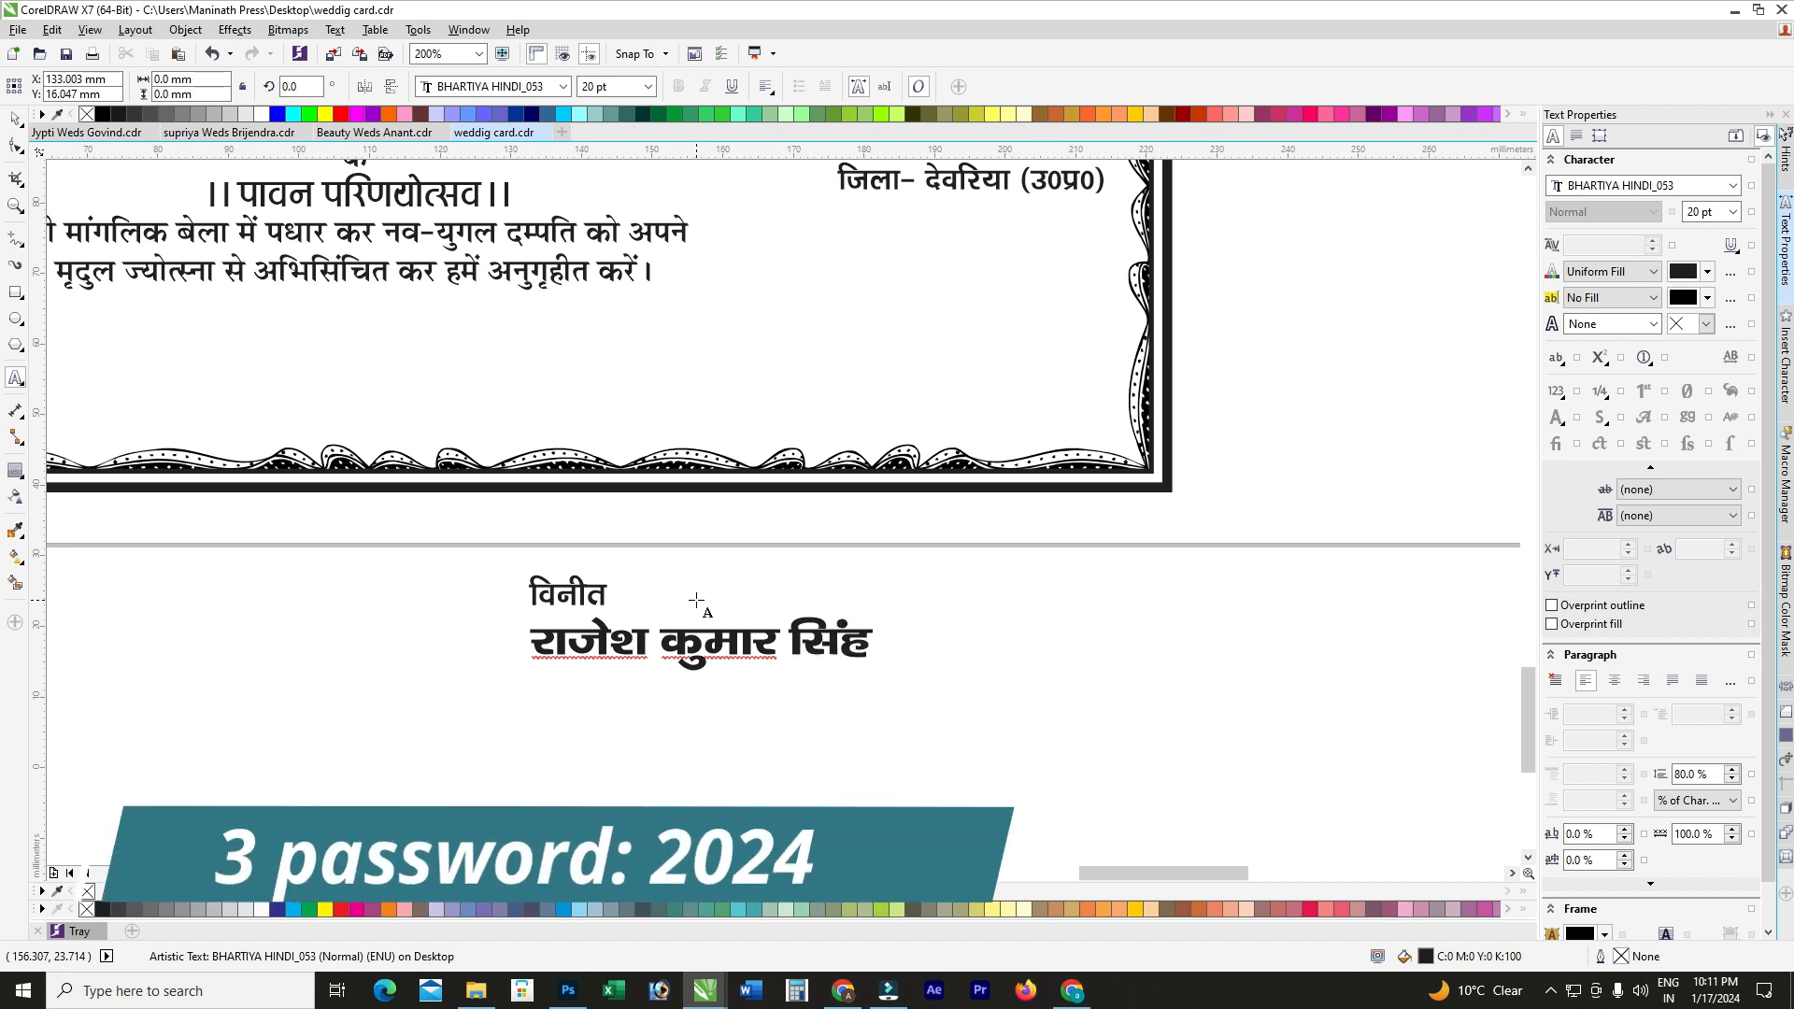
pyautogui.hotkey('ctrl', 'a')
# Step: Change विनीत to विनीत-, right-align it with the name, and place both at the card's lower-right
pyautogui.click(17, 119)
pyautogui.click(559, 561)
pyautogui.click(567, 592)
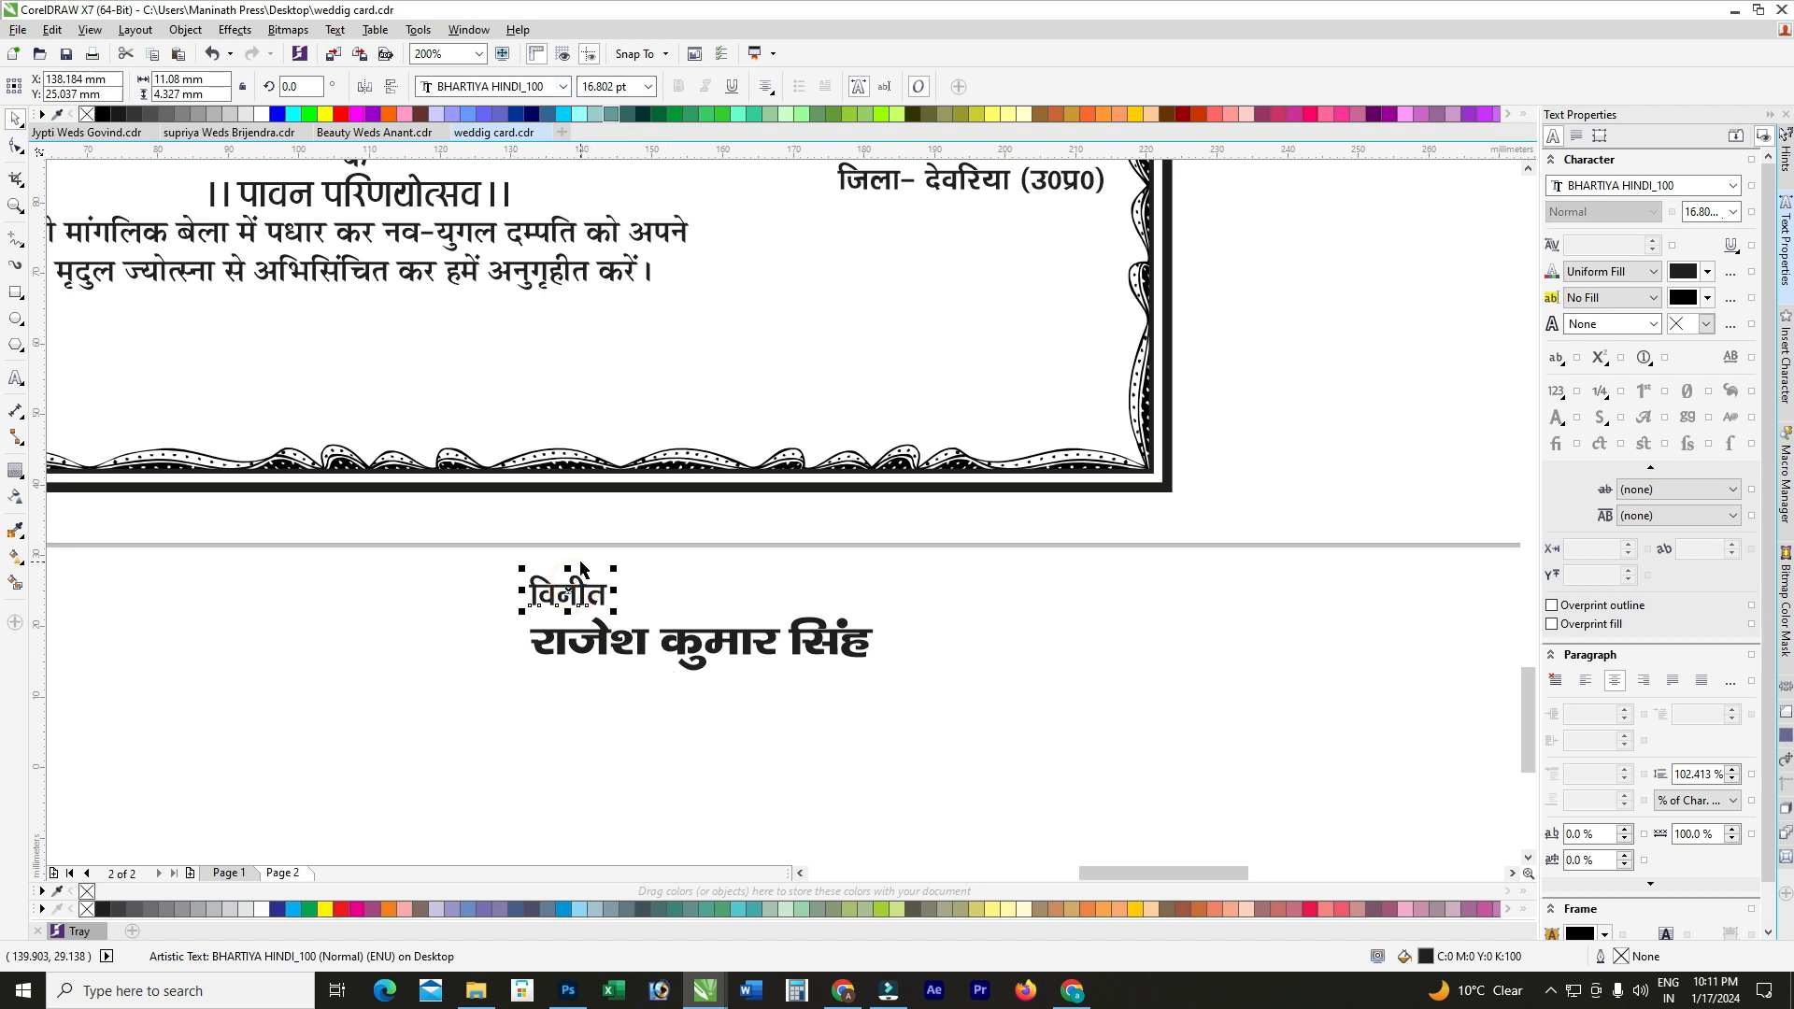
pyautogui.doubleClick(609, 597)
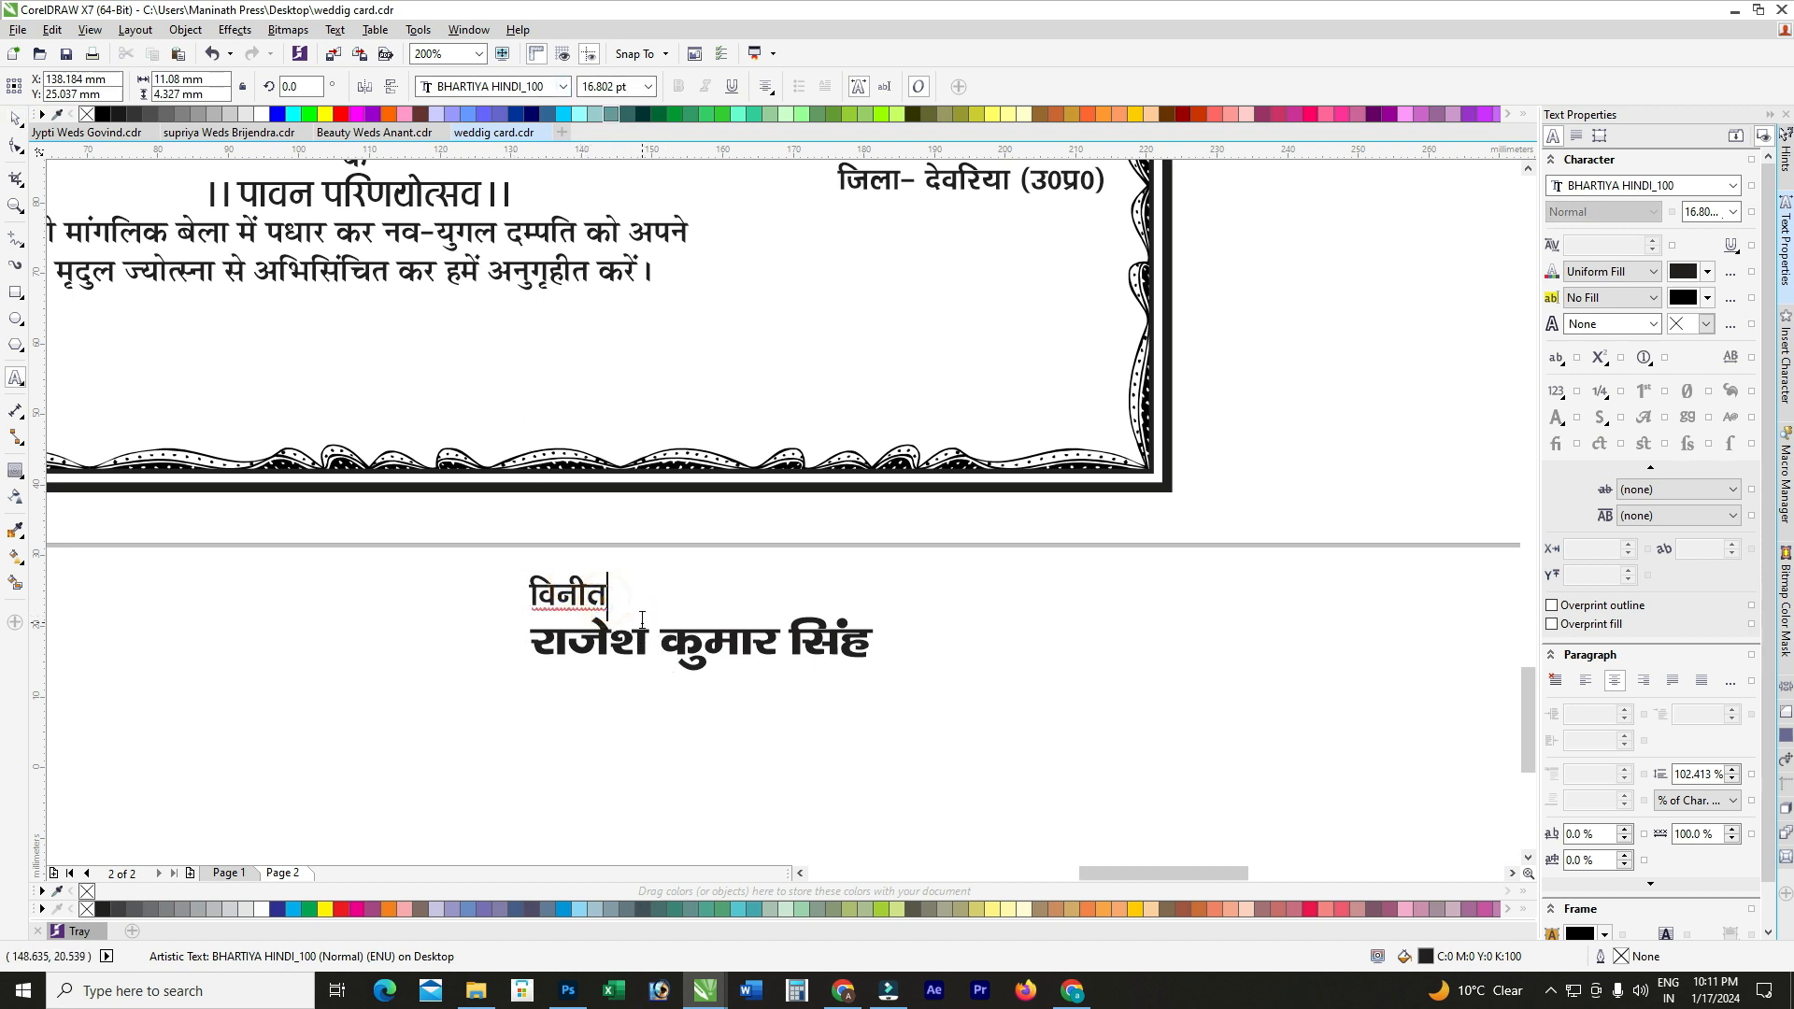
pyautogui.write('-')
pyautogui.hotkey('ctrl', 'space')
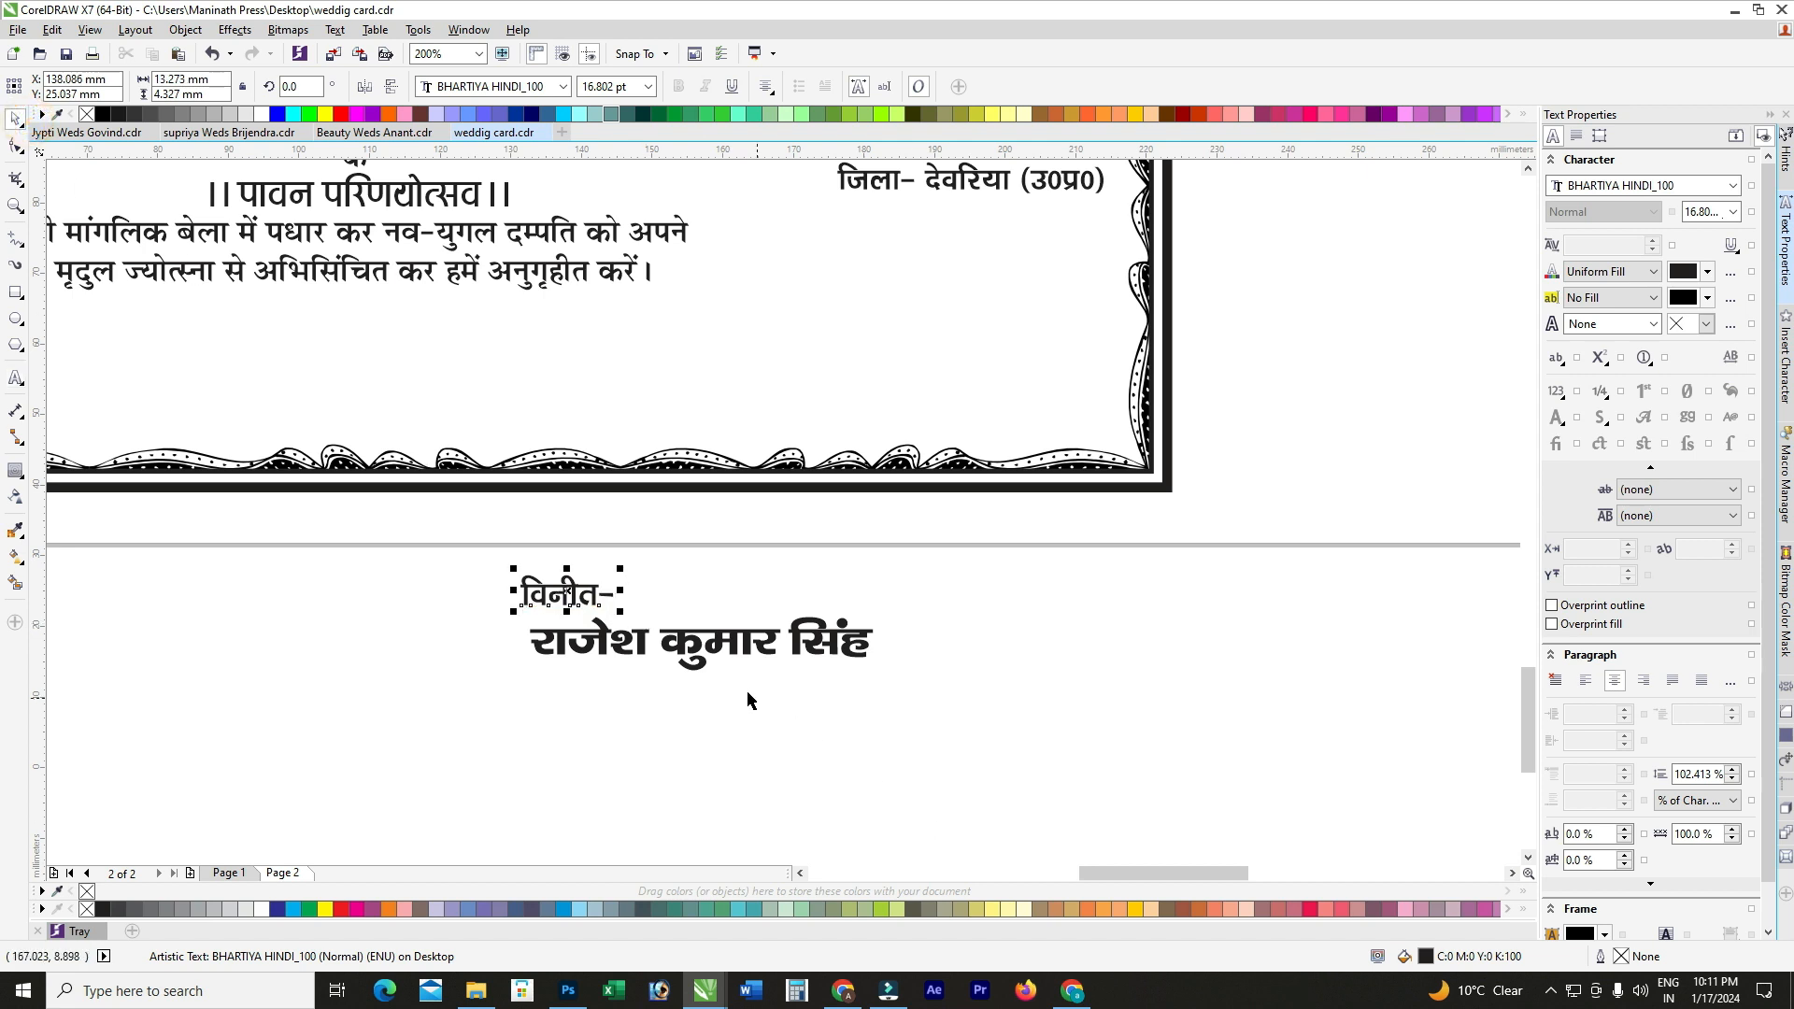
pyautogui.keyDown('shift'); pyautogui.click(688, 656); pyautogui.keyUp('shift')
pyautogui.press('r')
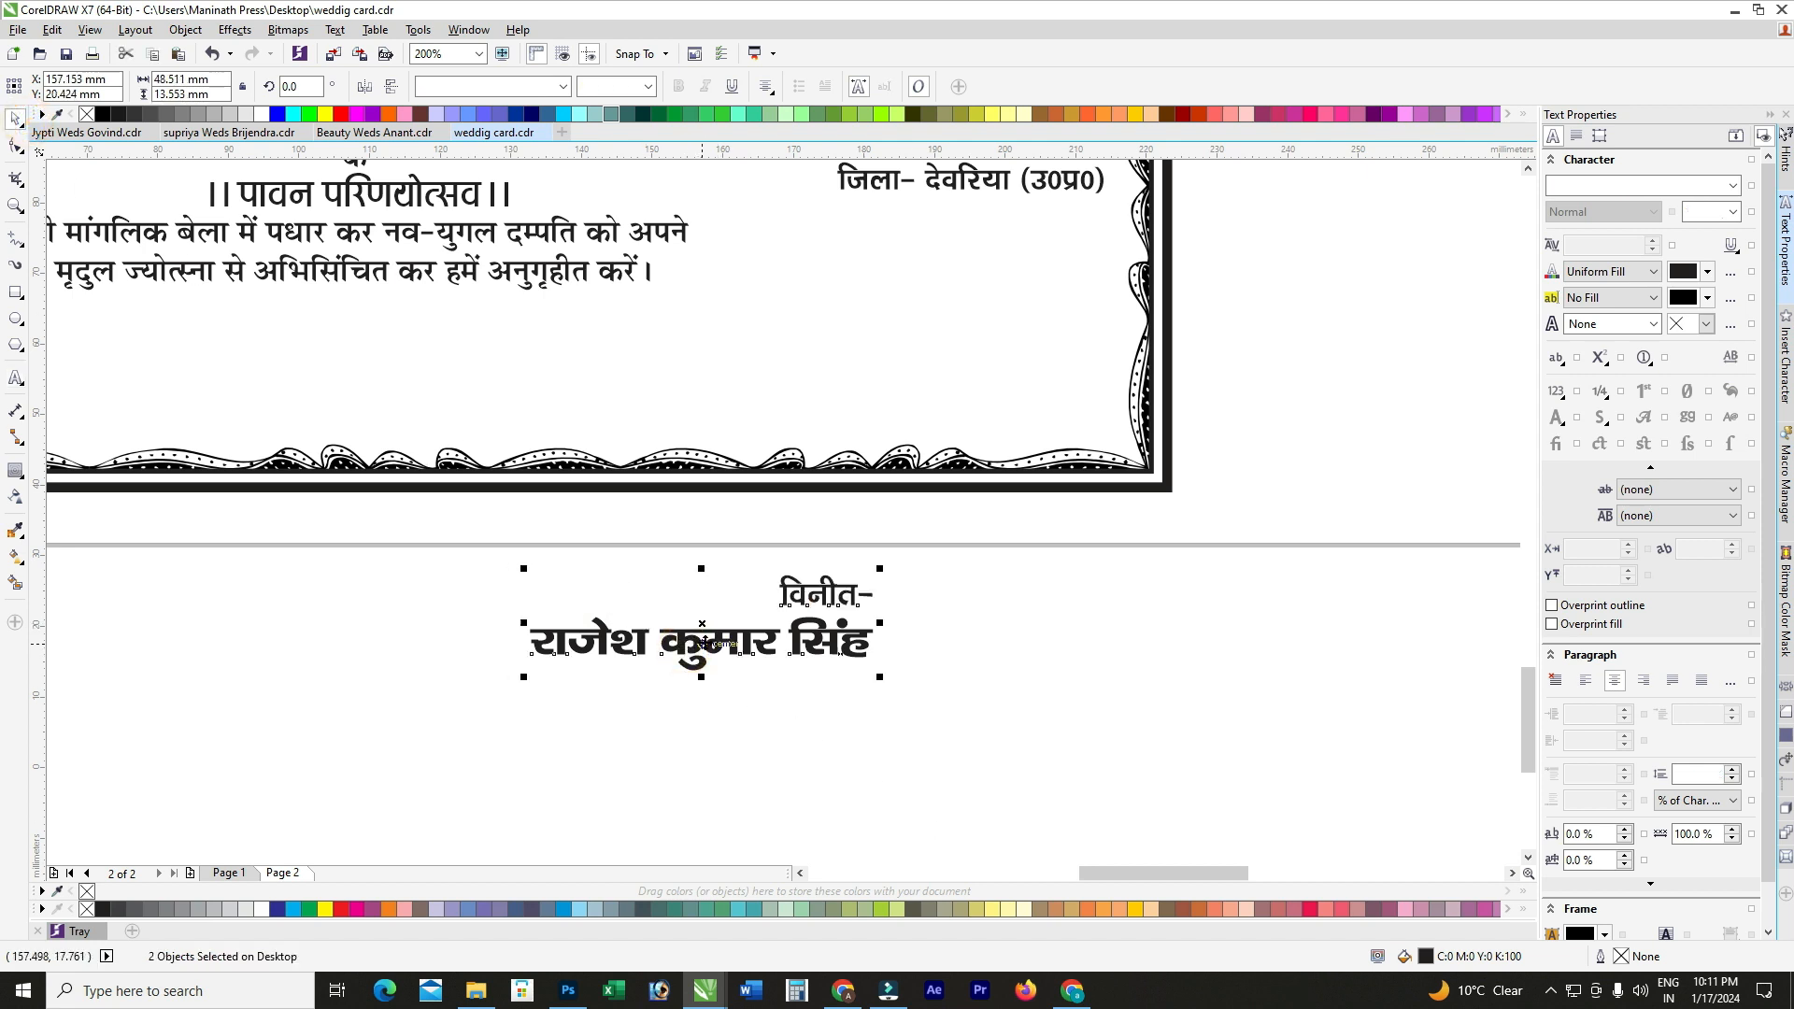
pyautogui.moveTo(737, 602); pyautogui.dragTo(948, 336)
pyautogui.press('F3')
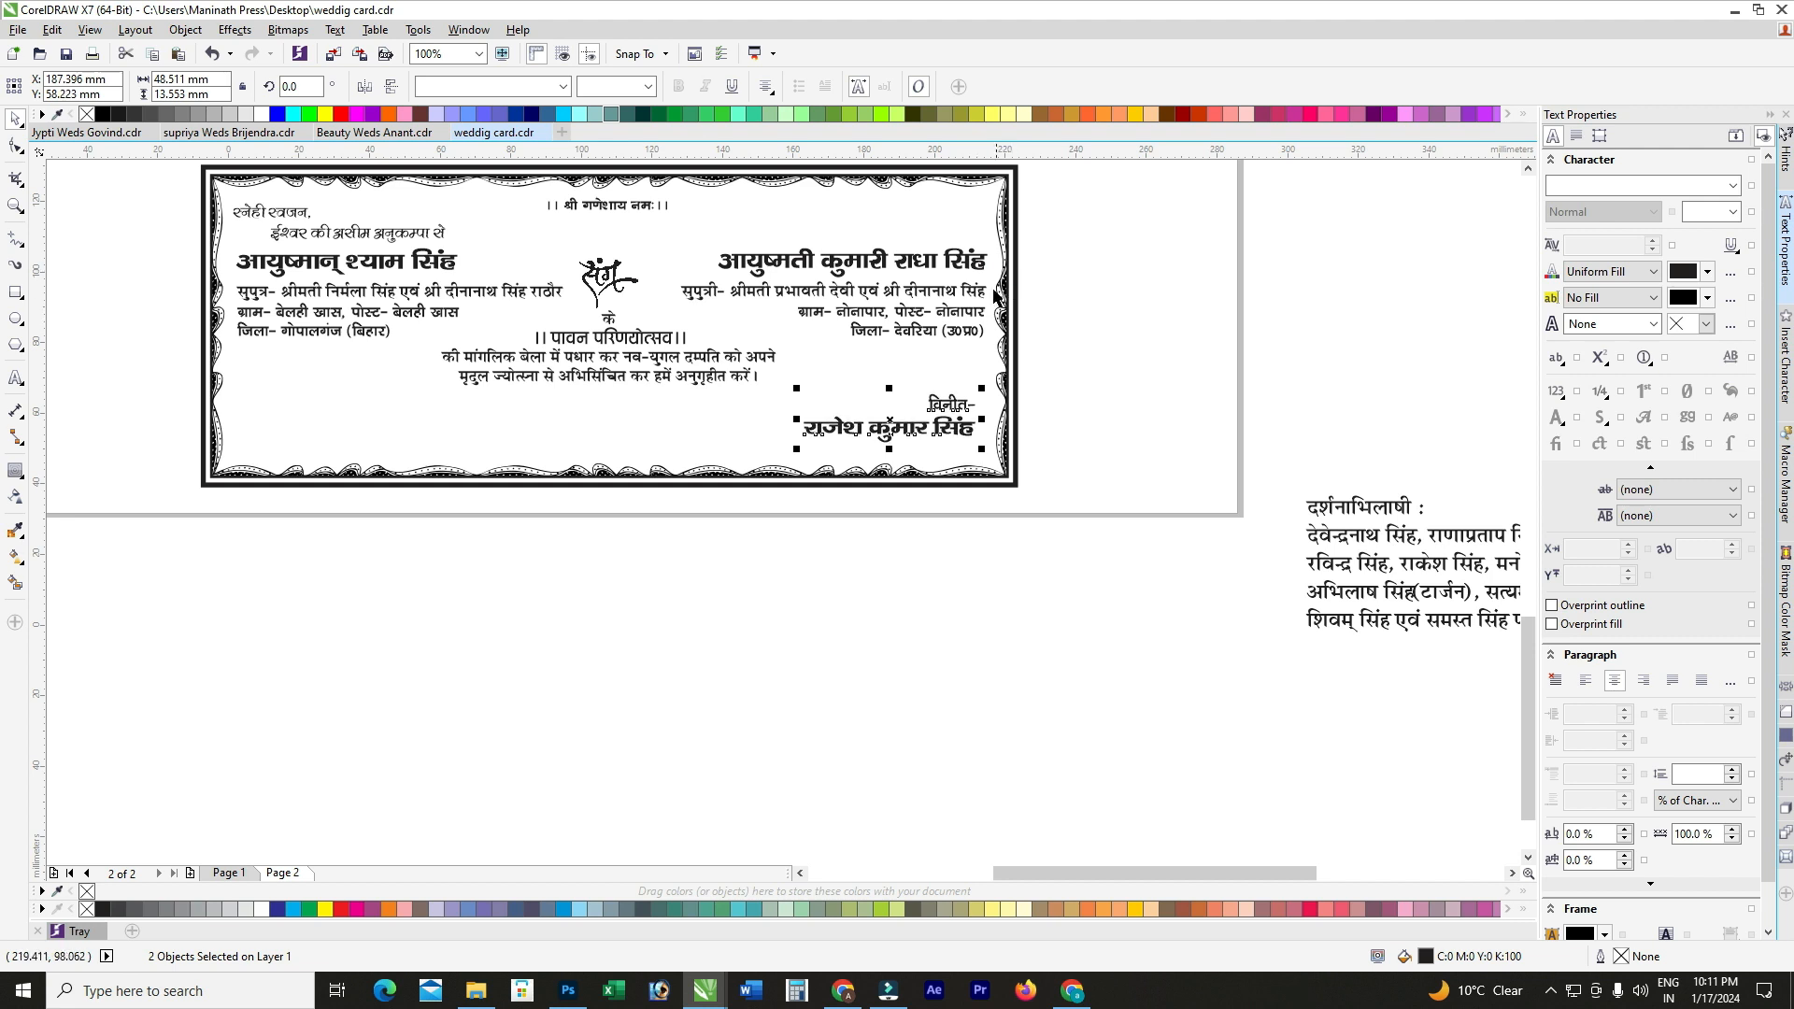
# Step: Right-align the signature lines with the address text above
pyautogui.keyDown('shift'); pyautogui.click(966, 335); pyautogui.keyUp('shift')
pyautogui.press('r')
pyautogui.click(1123, 439)
pyautogui.moveTo(1134, 352); pyautogui.dragTo(689, 463)
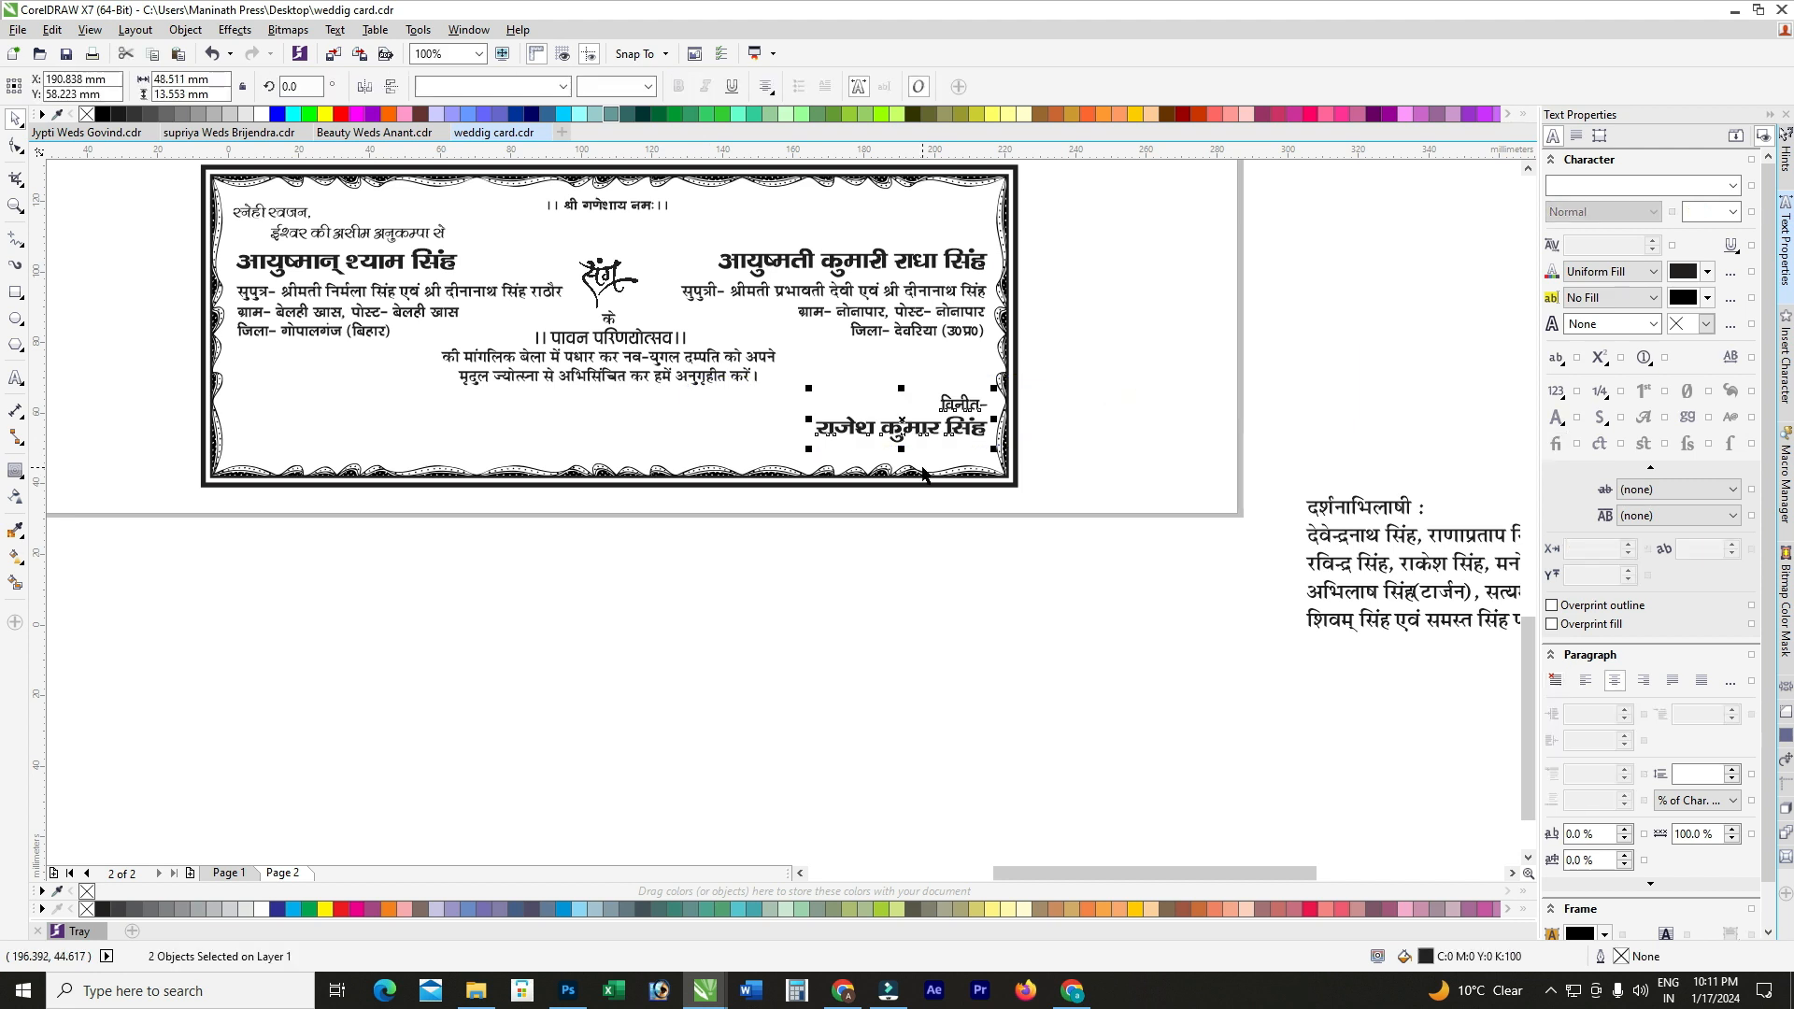
pyautogui.click(1061, 429)
# Step: Copy विनीत- below the name and retype it as the मा0- mobile-number line
pyautogui.scroll(2, 1040, 429)
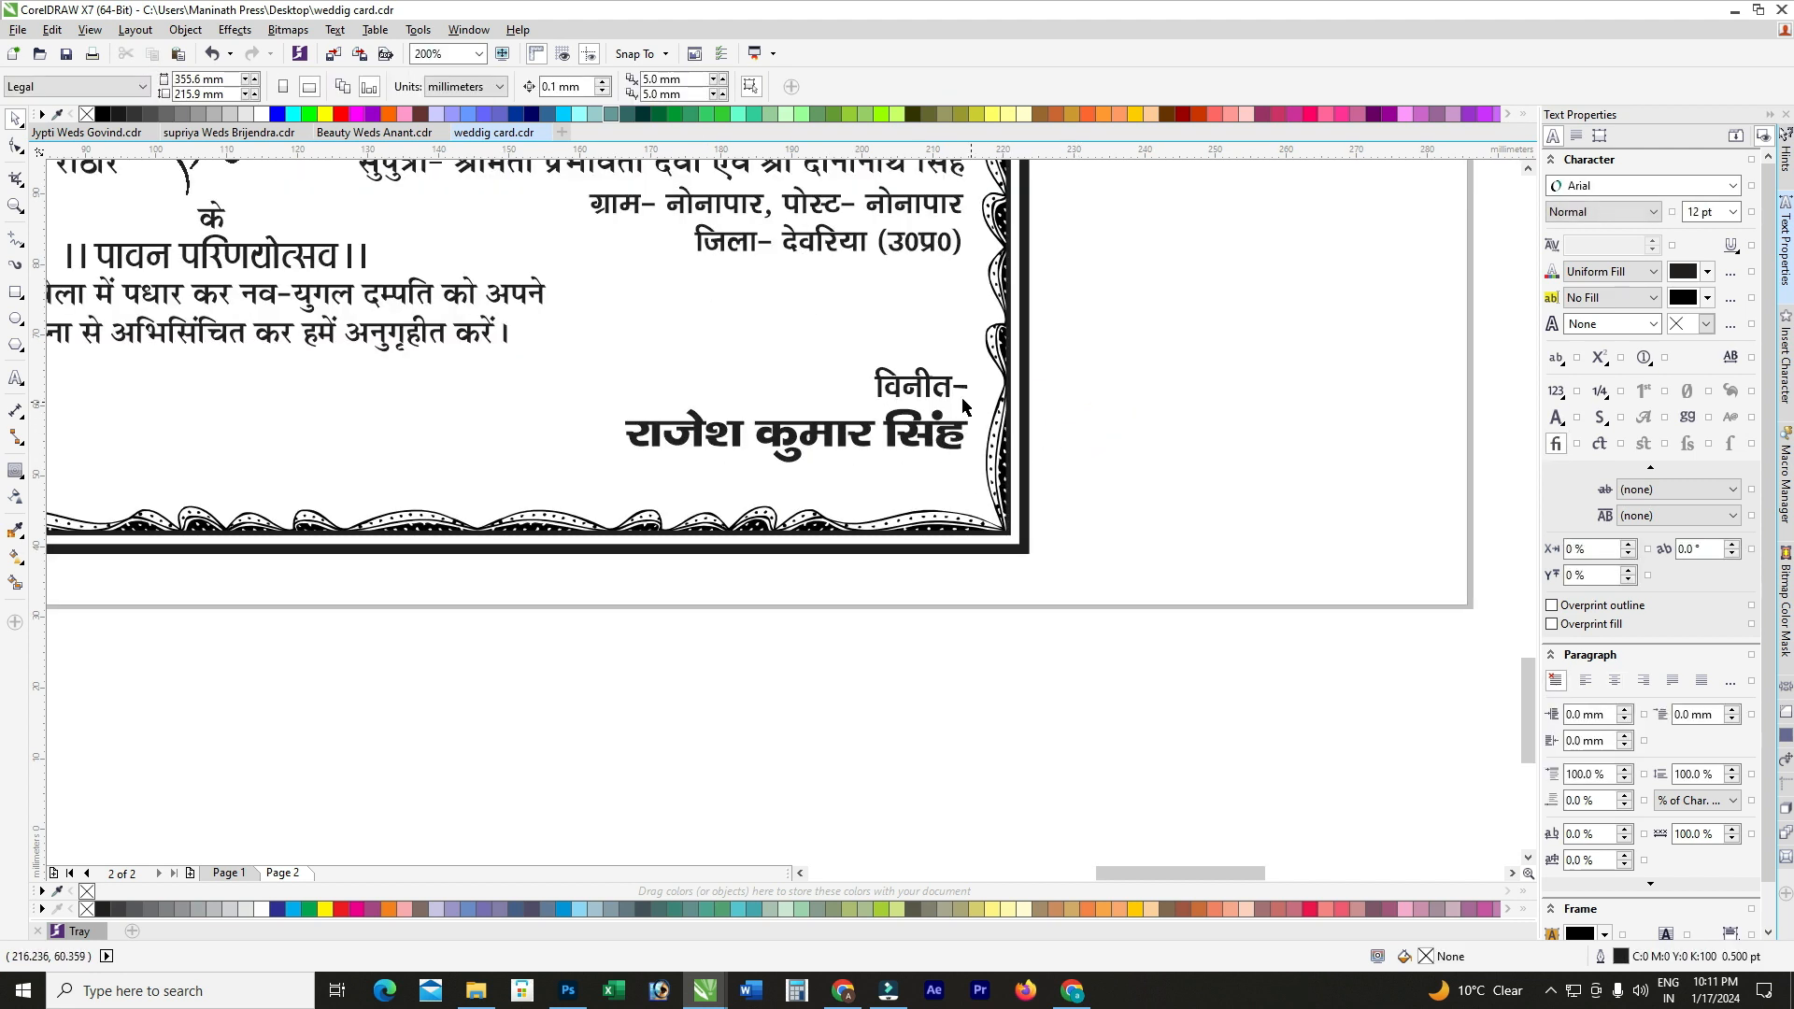
pyautogui.moveTo(916, 381); pyautogui.dragTo(915, 476)
pyautogui.rightClick(914, 476)
pyautogui.press('F8')
pyautogui.click(910, 472)
pyautogui.hotkey('ctrl', 'a')
pyautogui.write('मा')
pyautogui.write('0- 0000000000000')
pyautogui.hotkey('ctrl', 'space')
# Step: Right-align all three signature lines and move the दर्शनाभिलाषी list below the card
pyautogui.keyDown('shift'); pyautogui.click(821, 455); pyautogui.keyUp('shift')
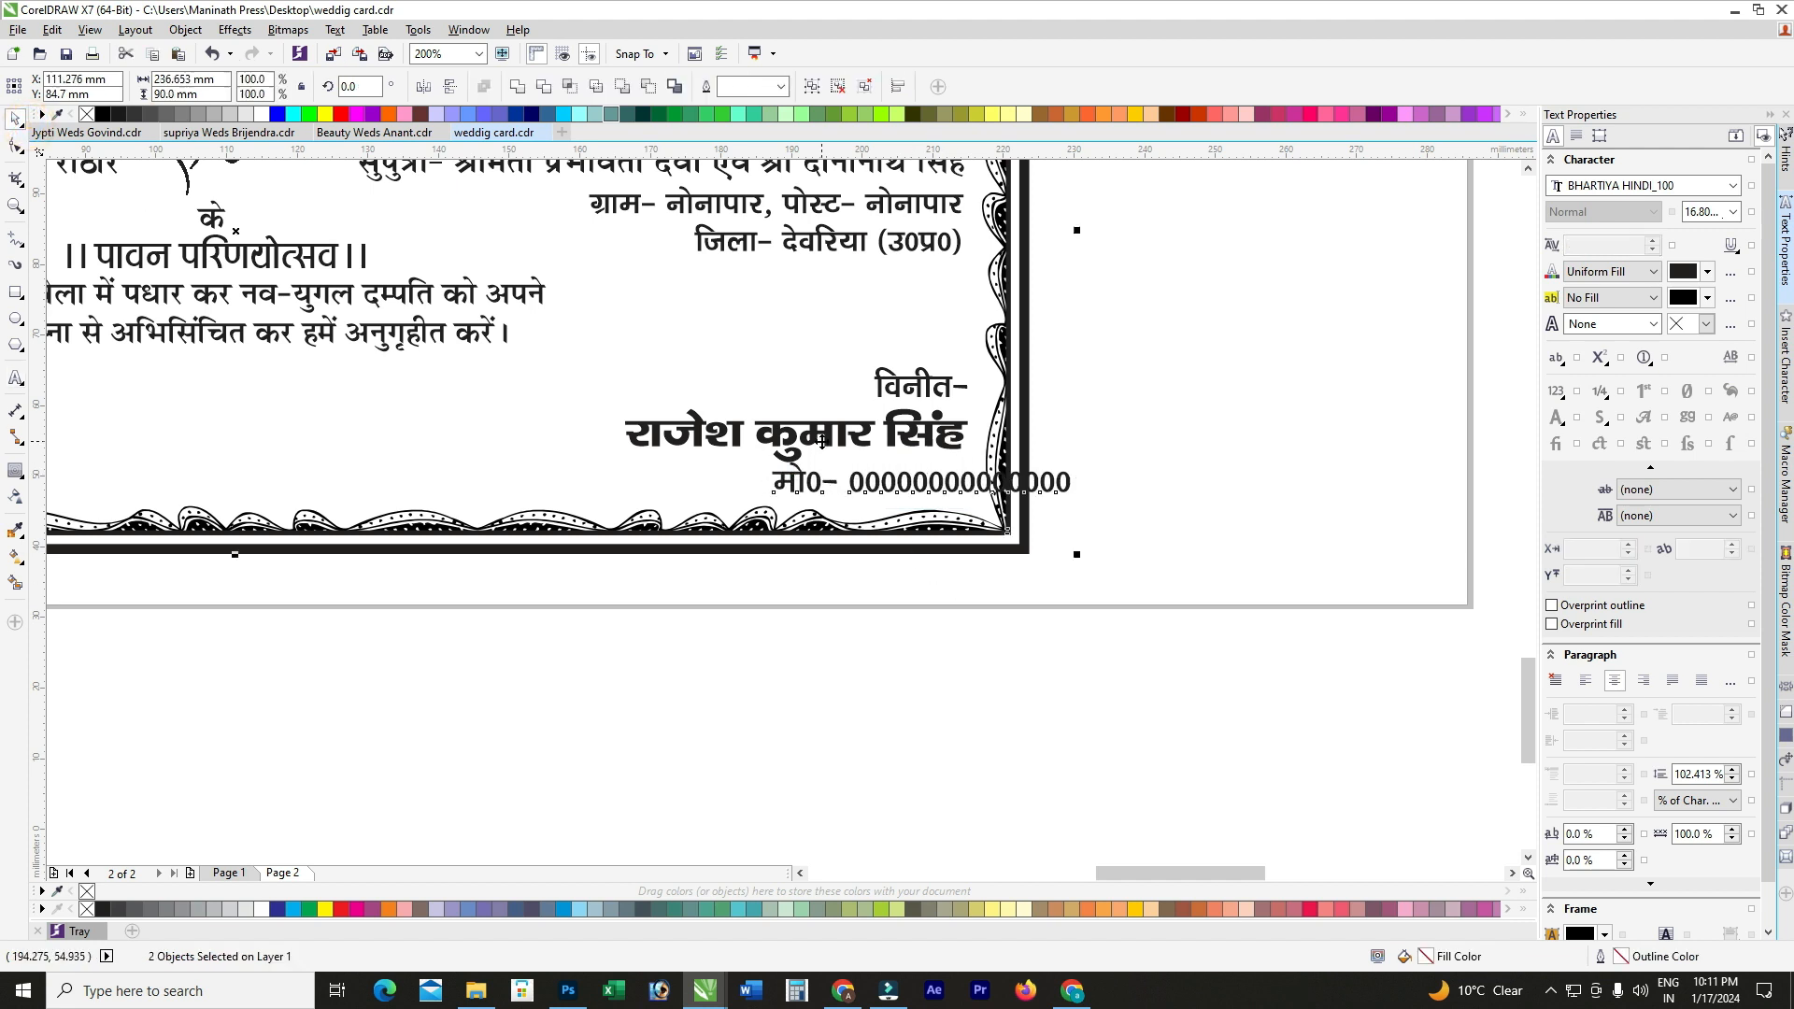
pyautogui.moveTo(1200, 329); pyautogui.dragTo(551, 551)
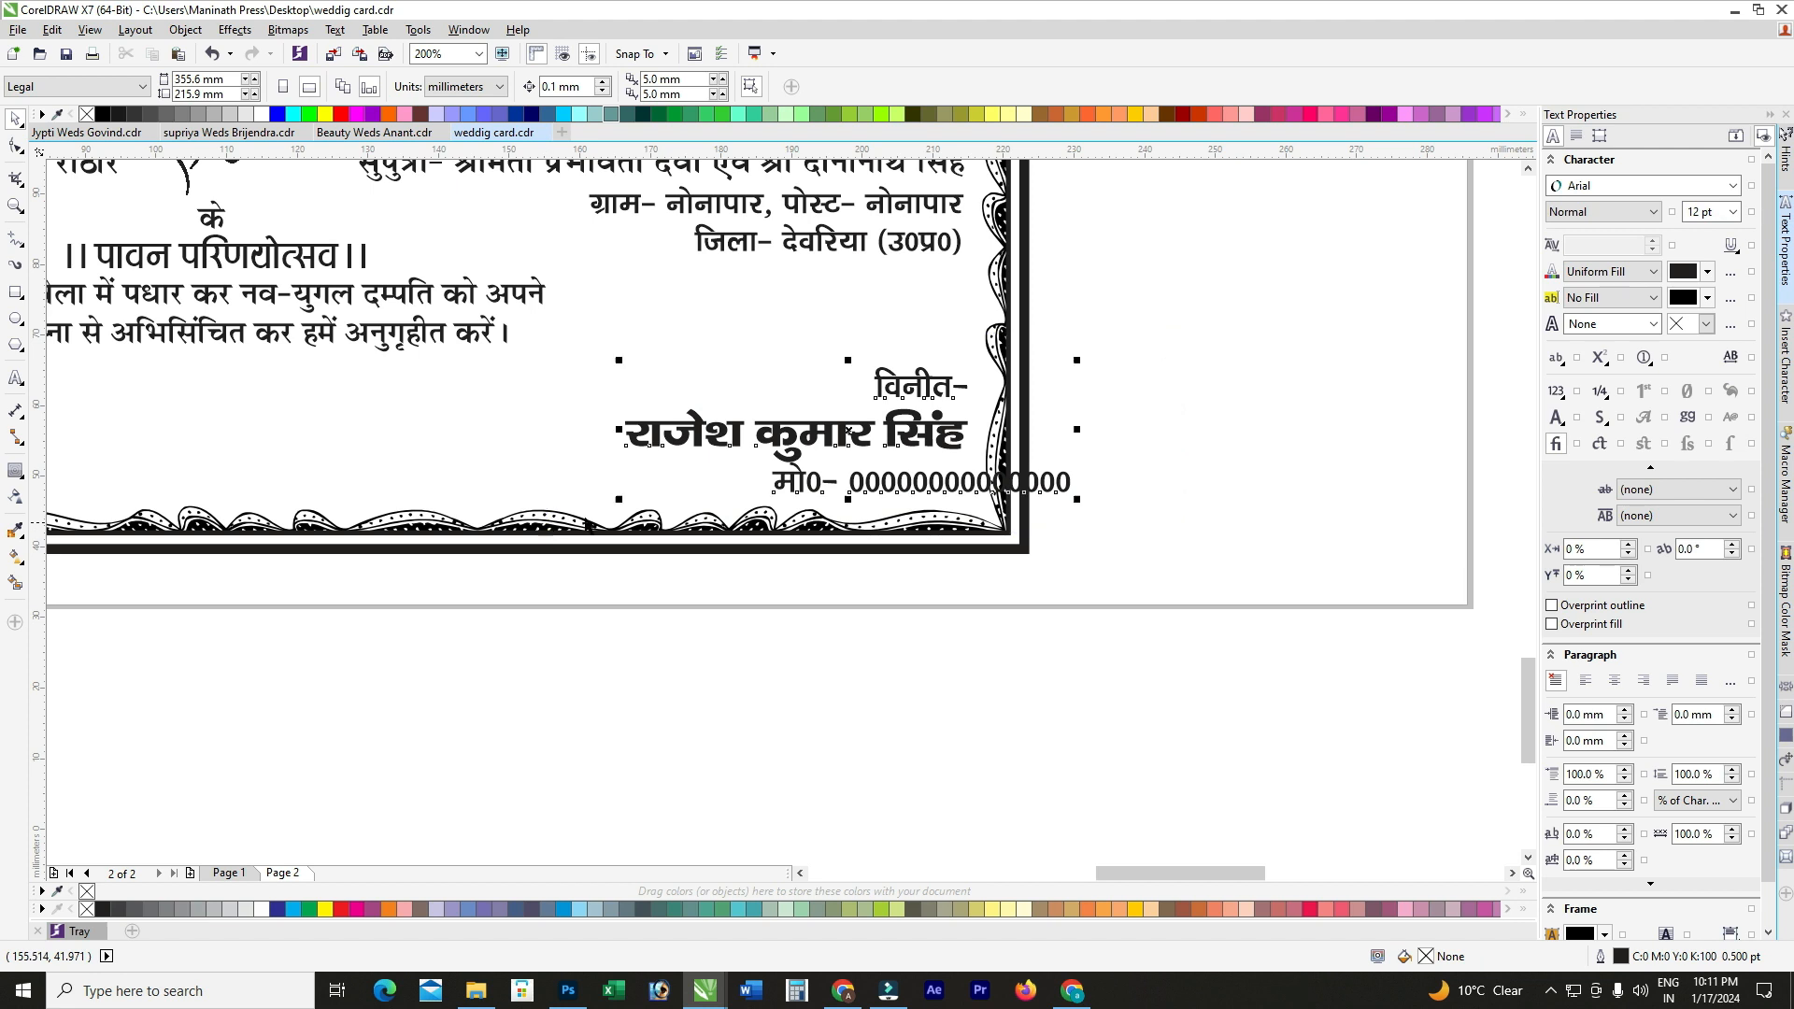
pyautogui.press('r')
pyautogui.scroll(-1, 928, 426)
pyautogui.click(1045, 434)
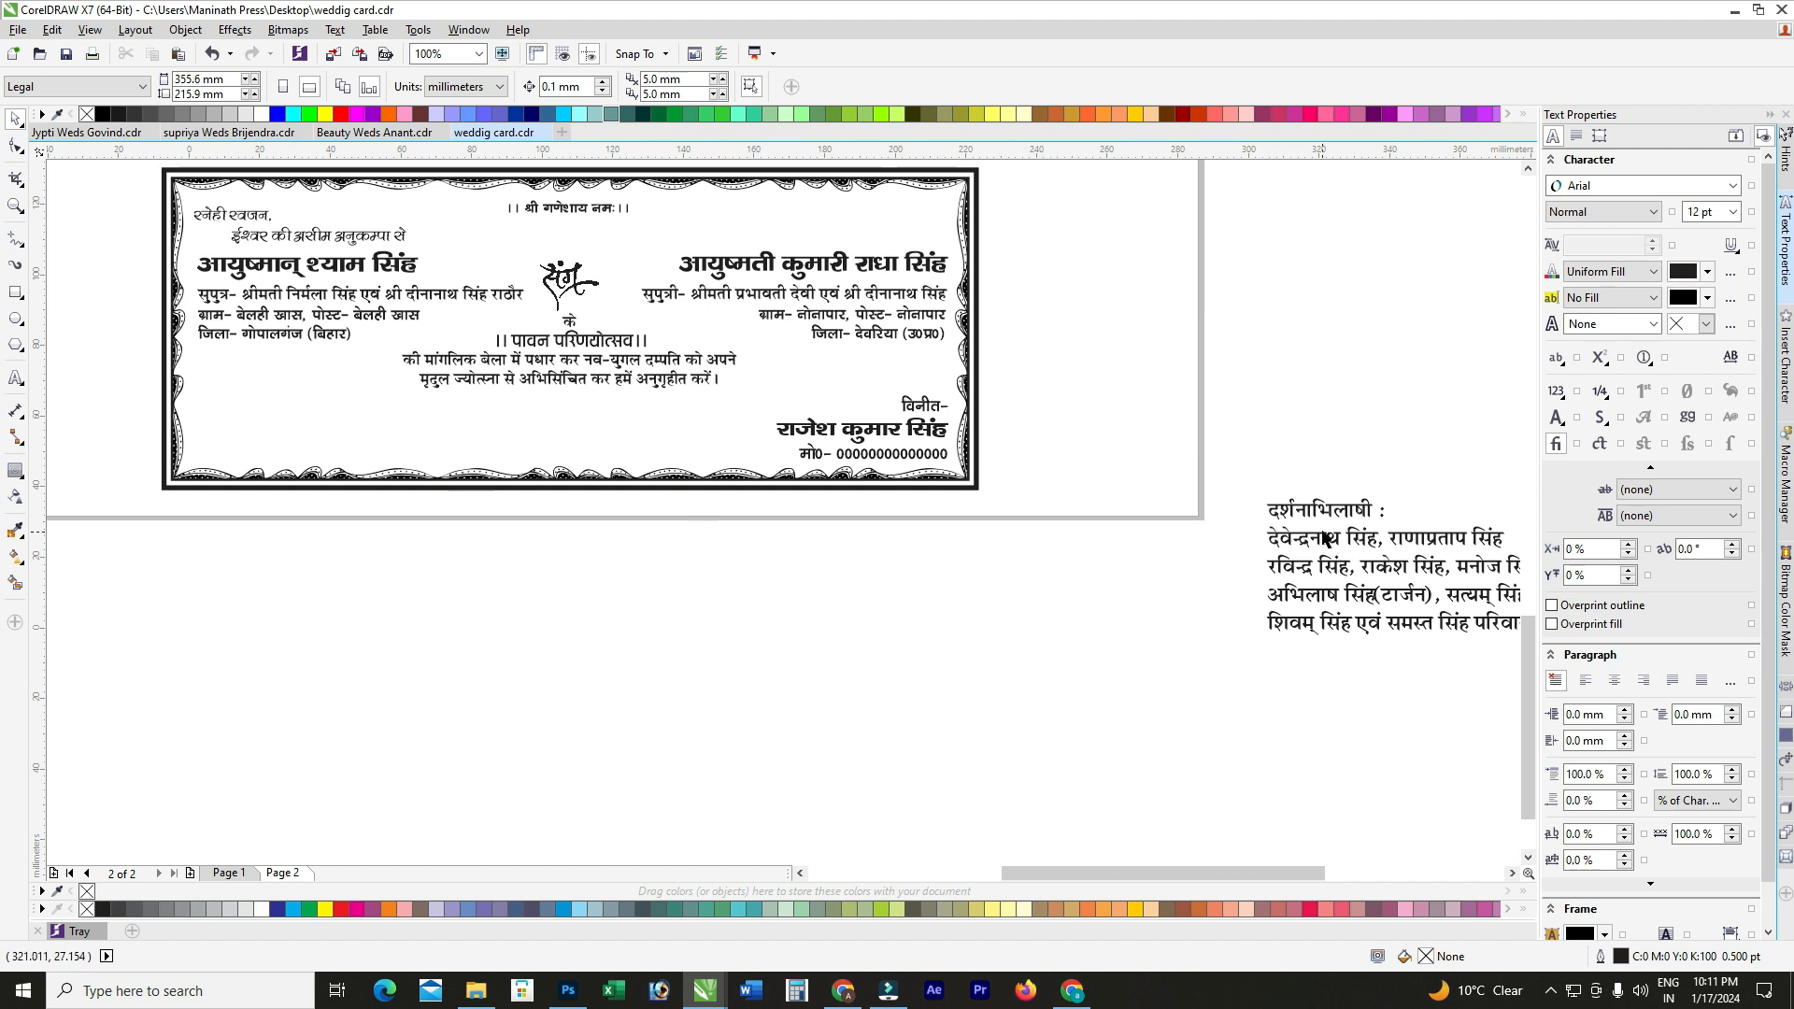
pyautogui.moveTo(1320, 515); pyautogui.dragTo(249, 547)
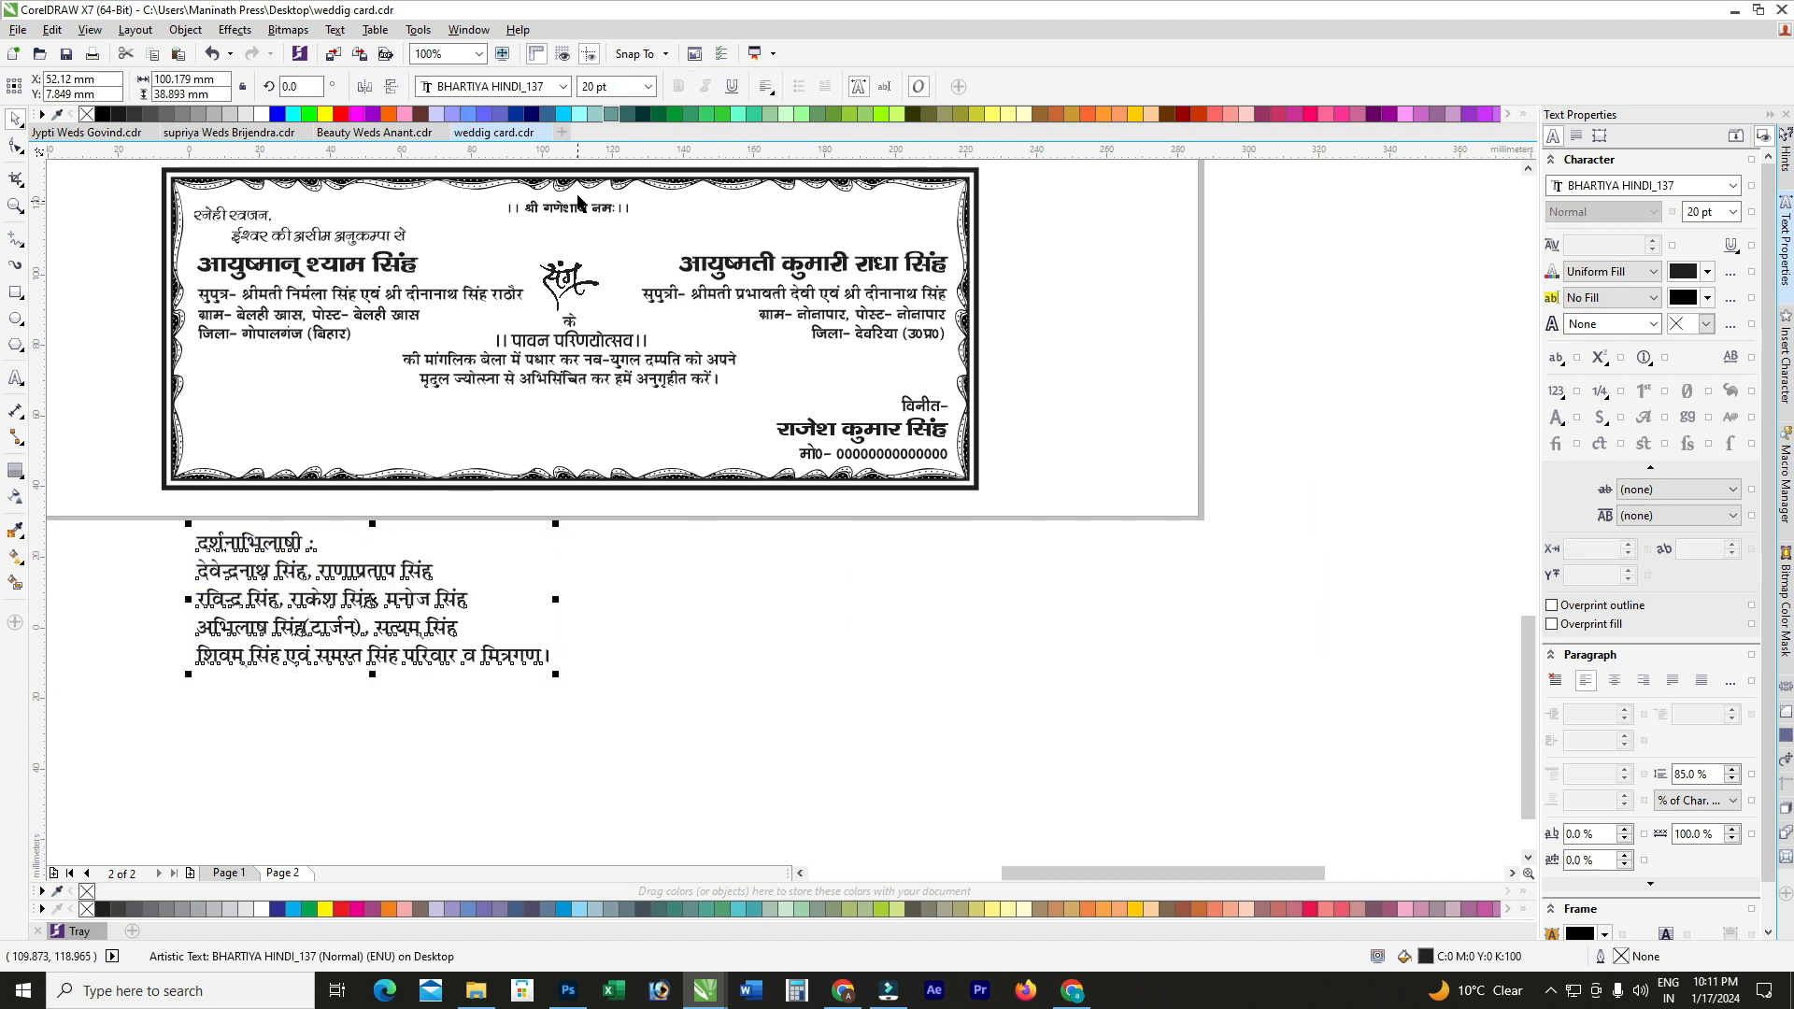
# Step: Set the दर्शनाभिलाषी list to 16 pt and move it into the card's lower-left area
pyautogui.click(617, 87)
pyautogui.write('16')
pyautogui.press('Return')
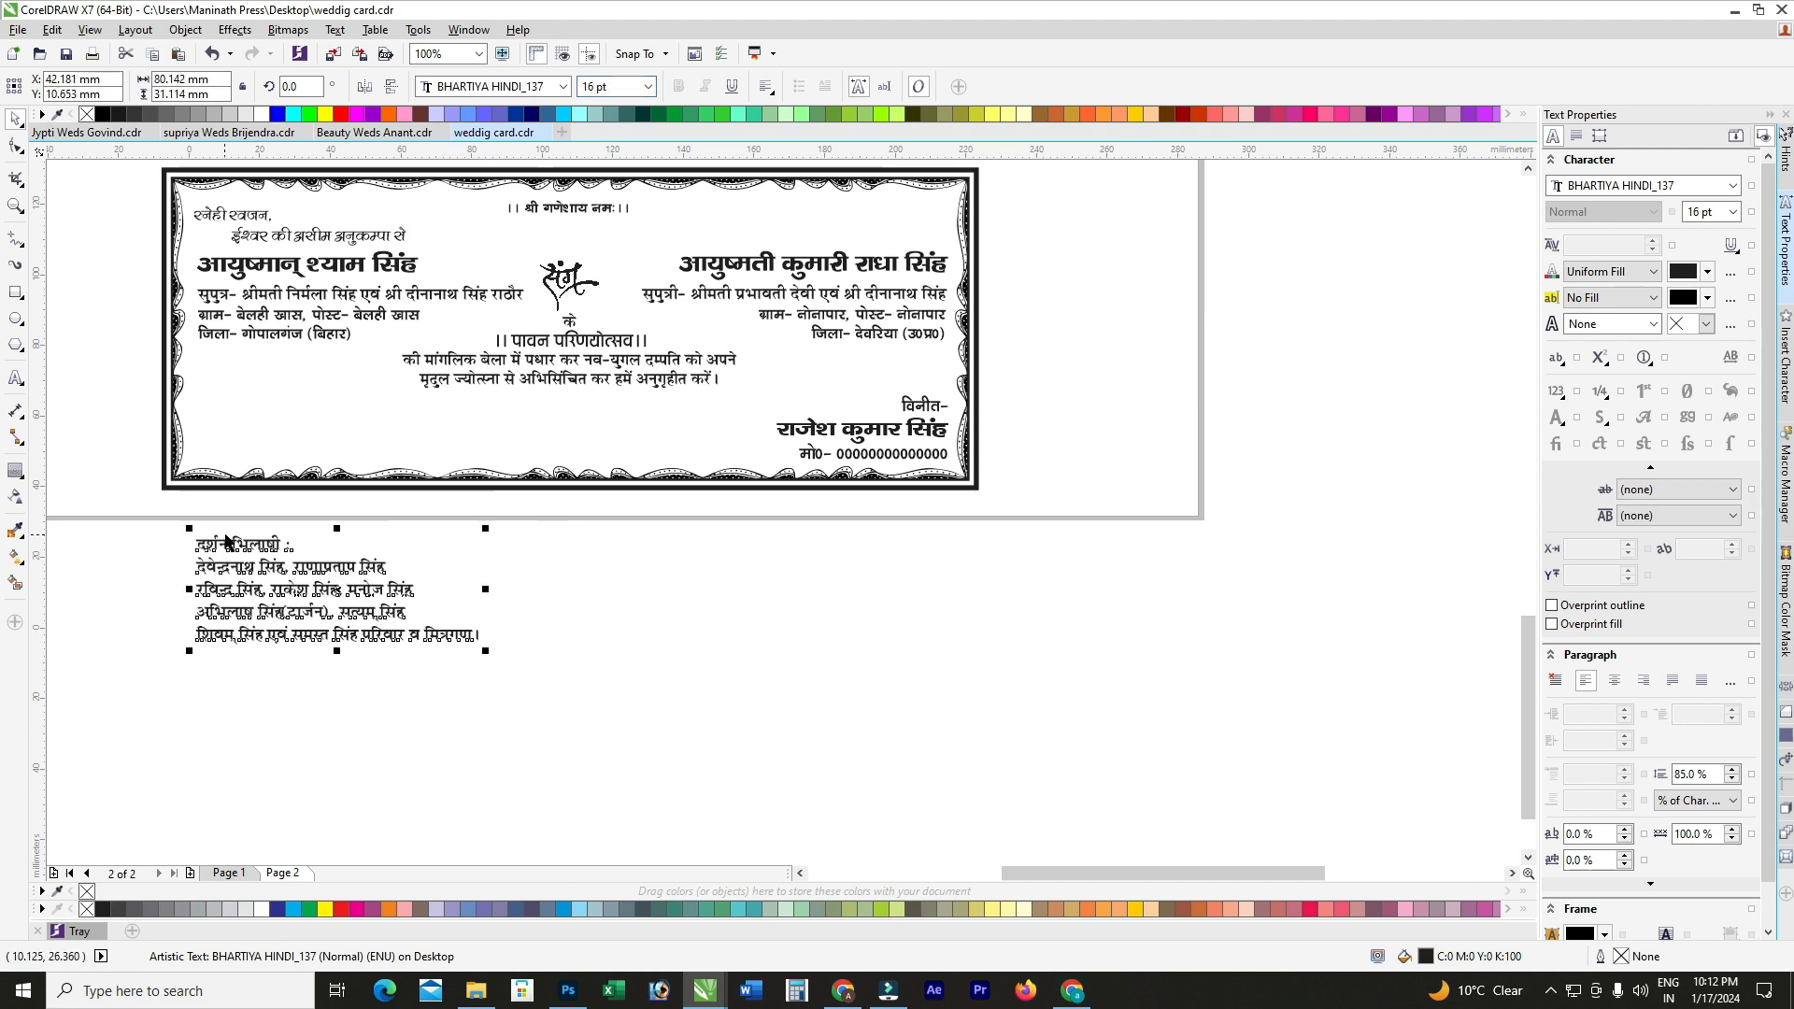
pyautogui.moveTo(251, 549); pyautogui.dragTo(225, 417)
pyautogui.scroll(1, 226, 417)
pyautogui.doubleClick(193, 434)
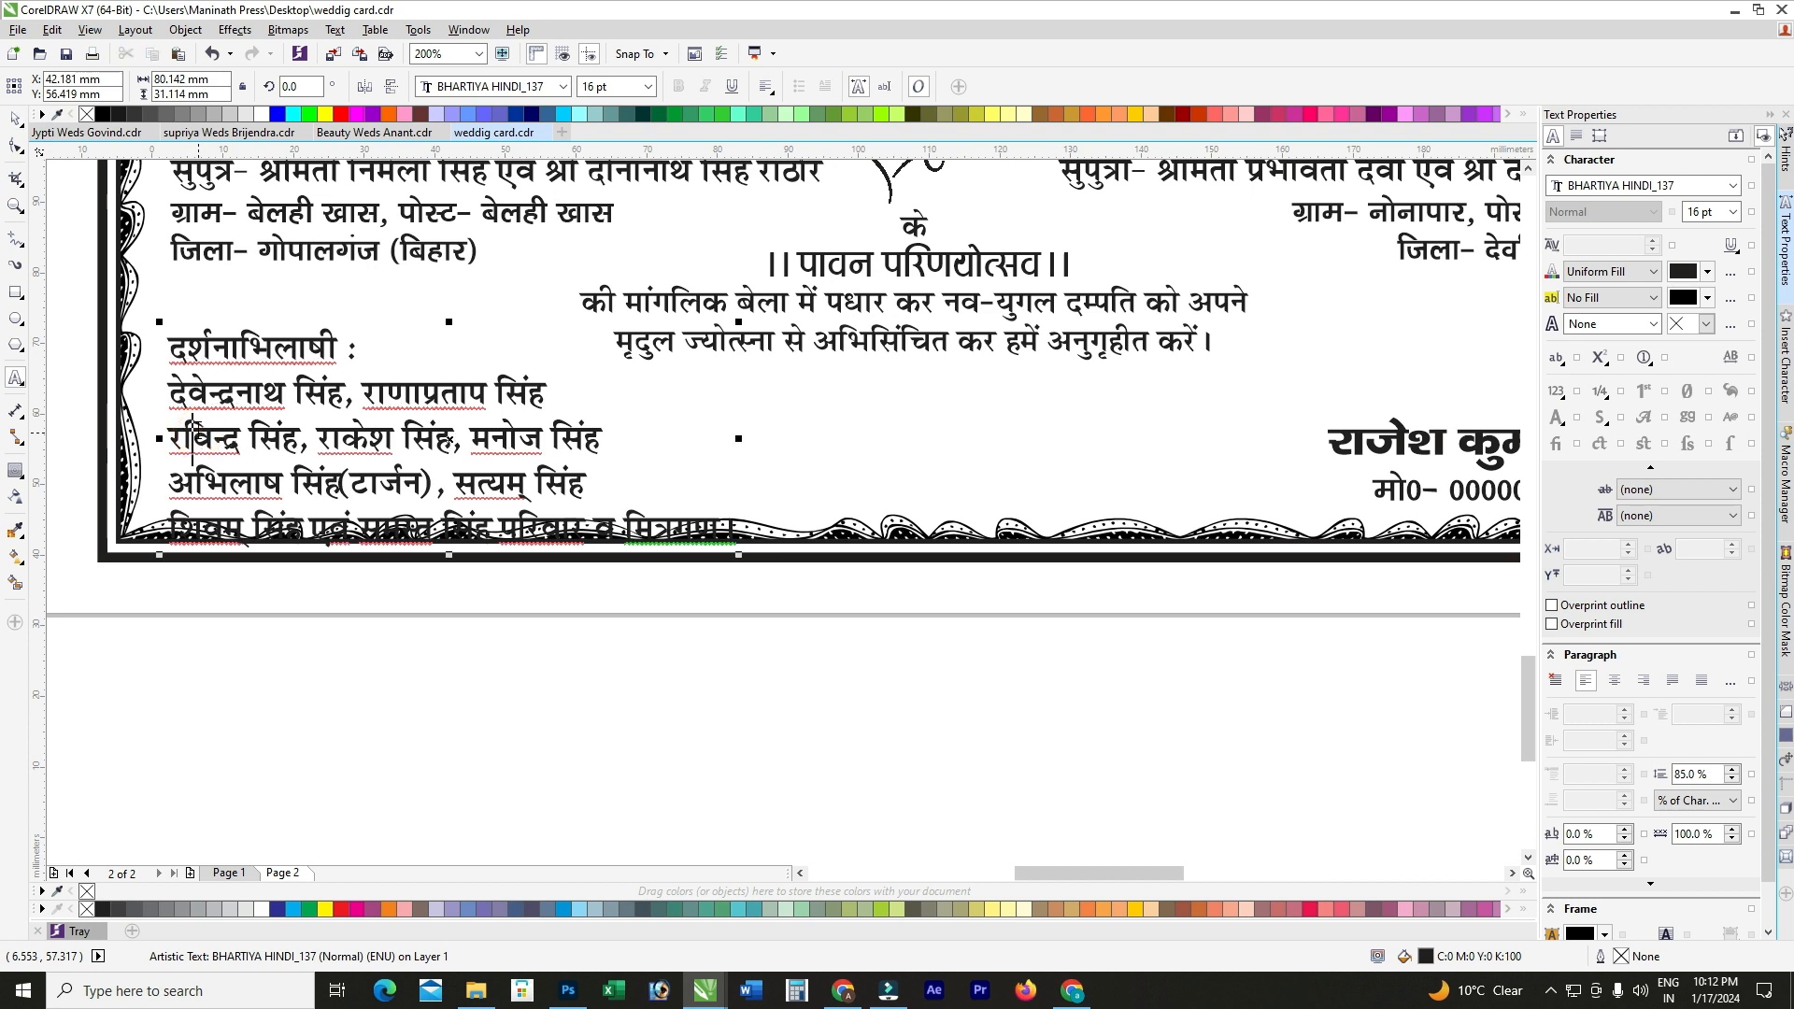
pyautogui.press('BackSpace')
pyautogui.write(',')
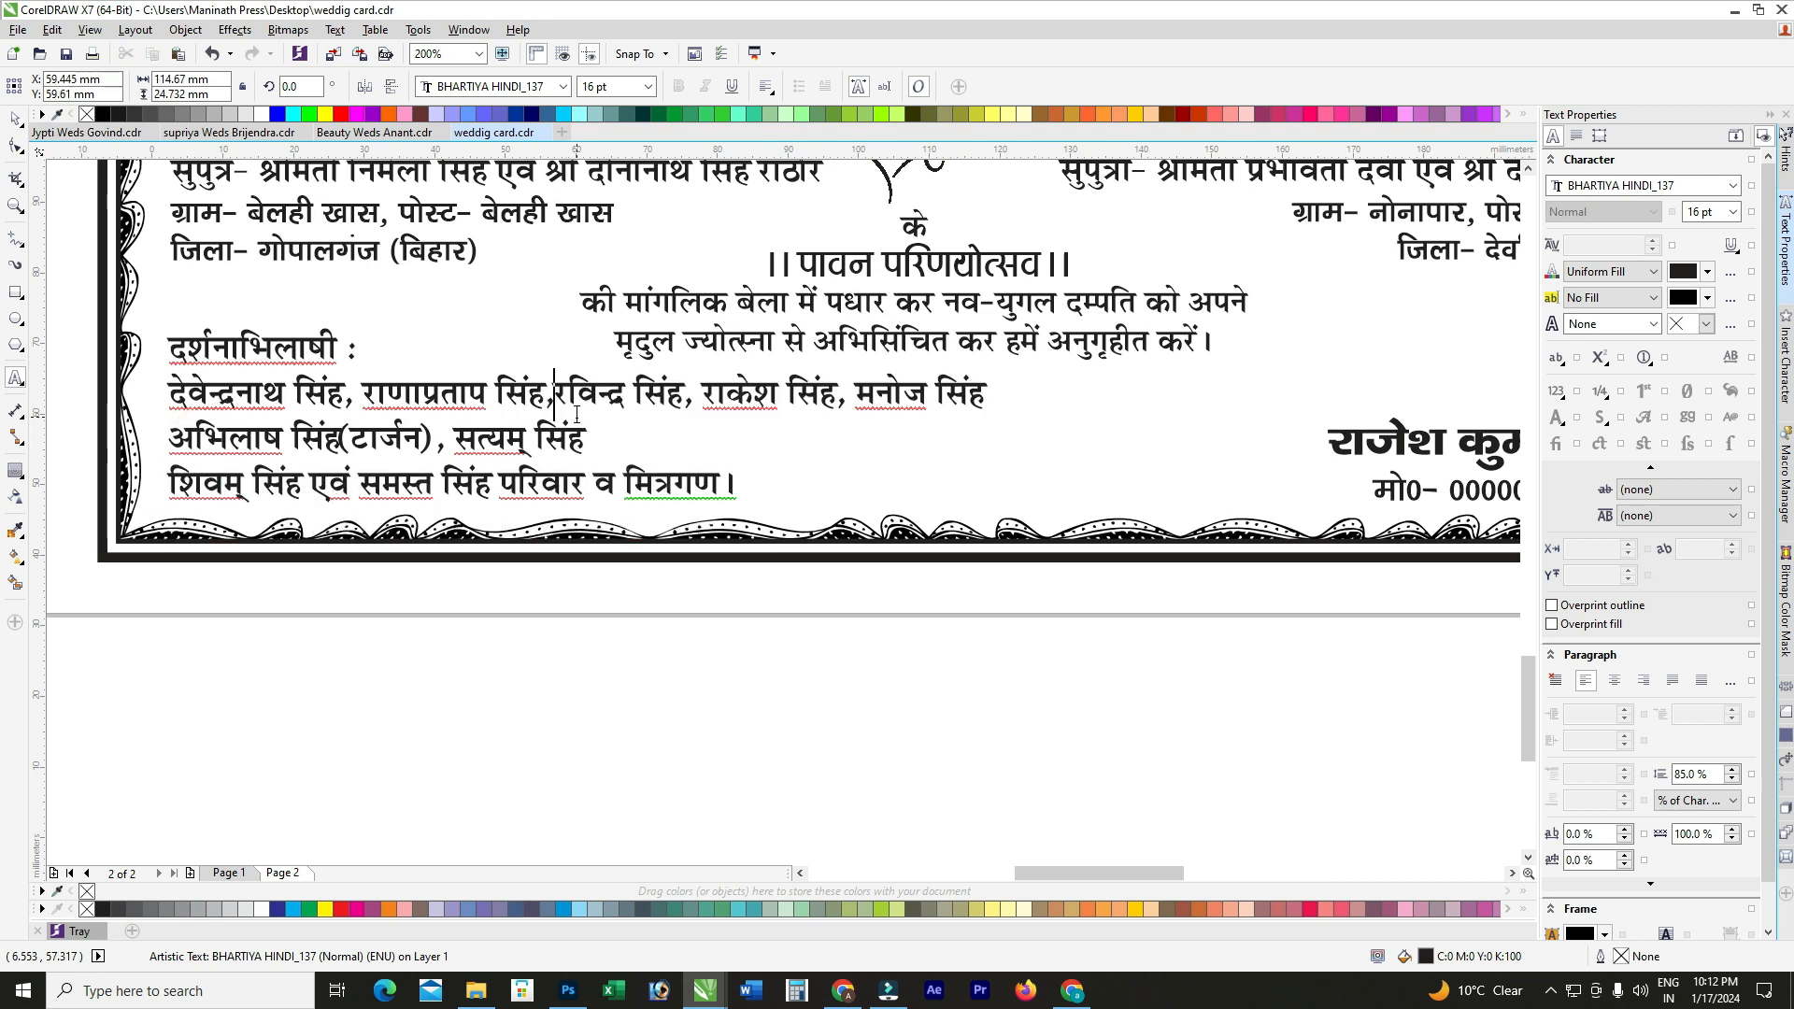
pyautogui.click(860, 393)
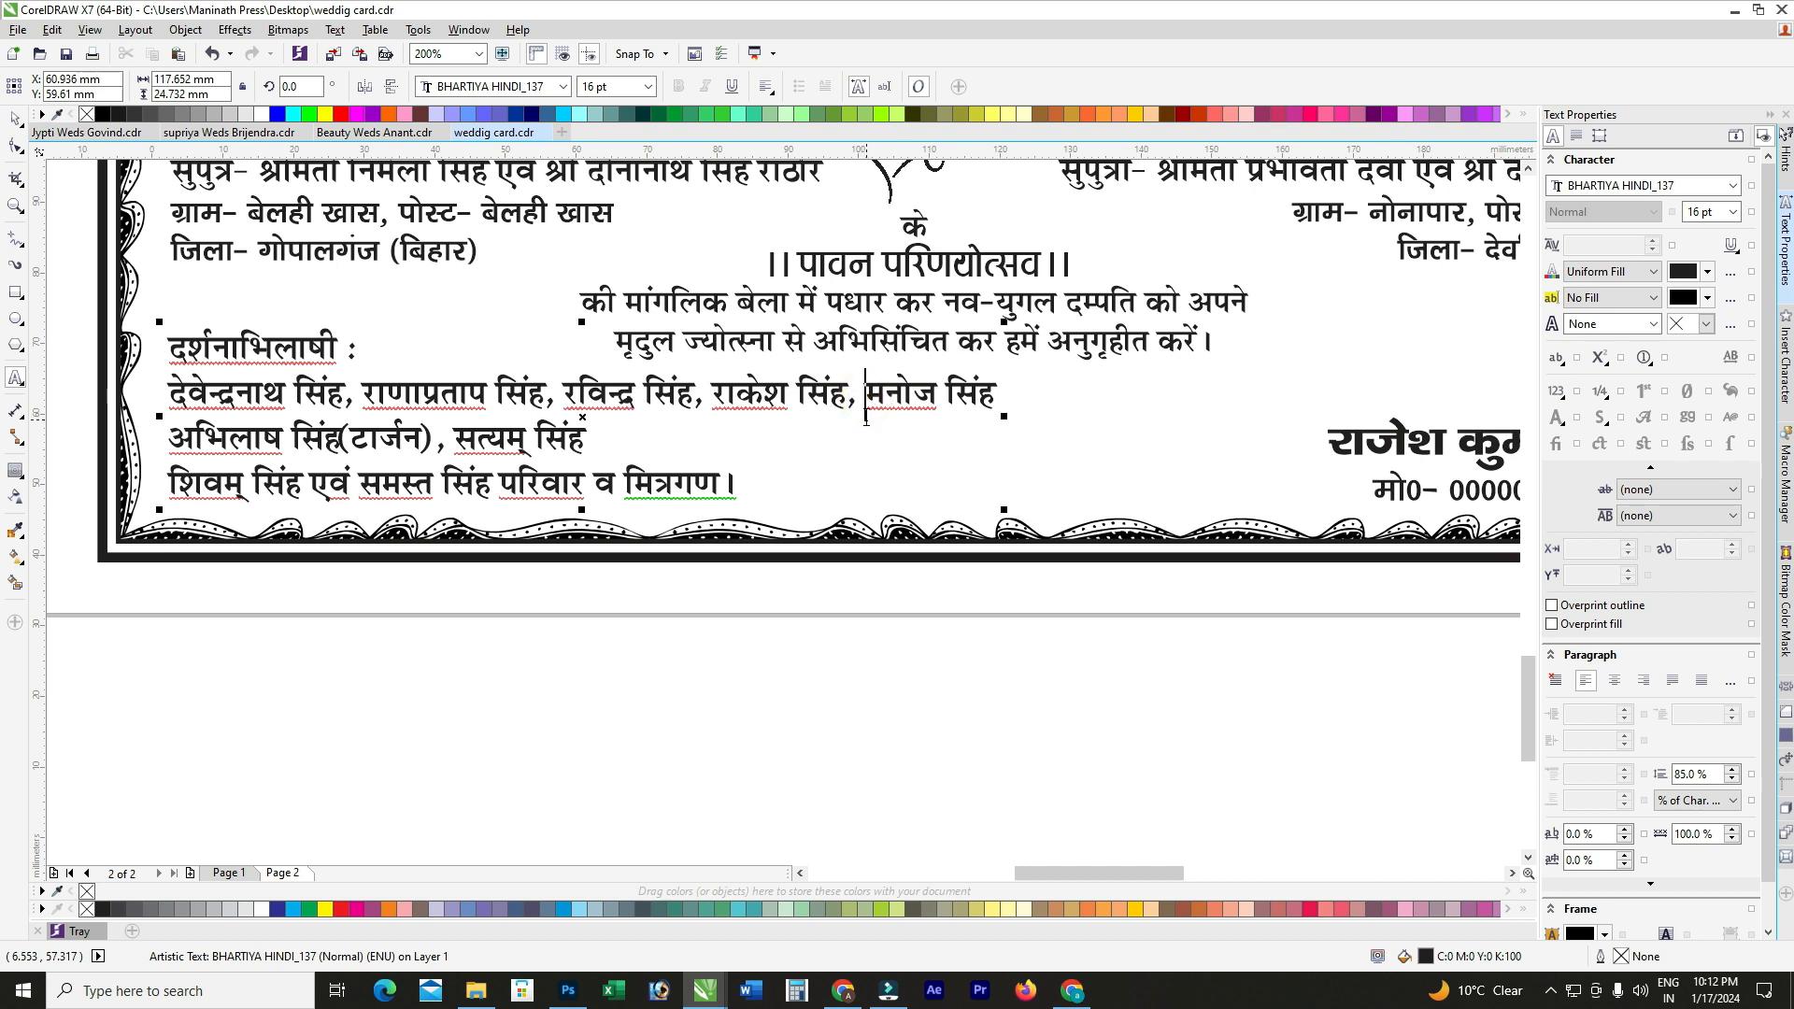
pyautogui.press('BackSpace')
pyautogui.press('BackSpace')
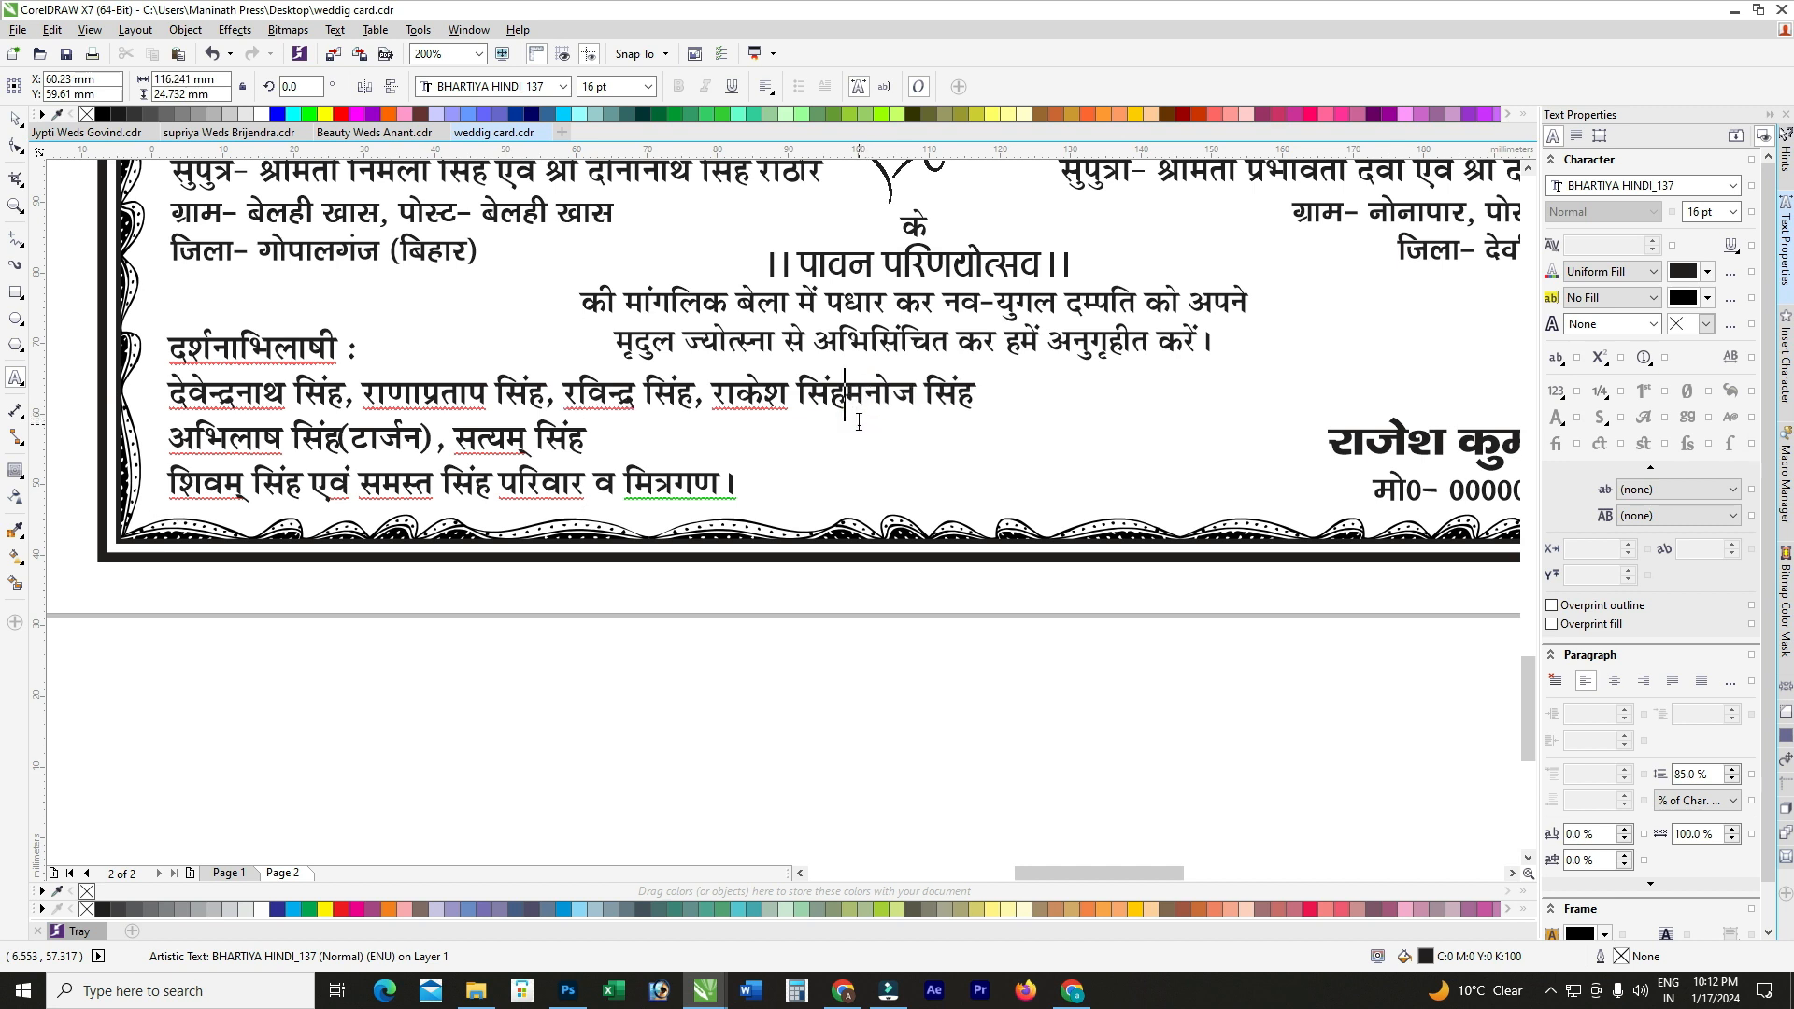
pyautogui.press('Return')
pyautogui.press('BackSpace')
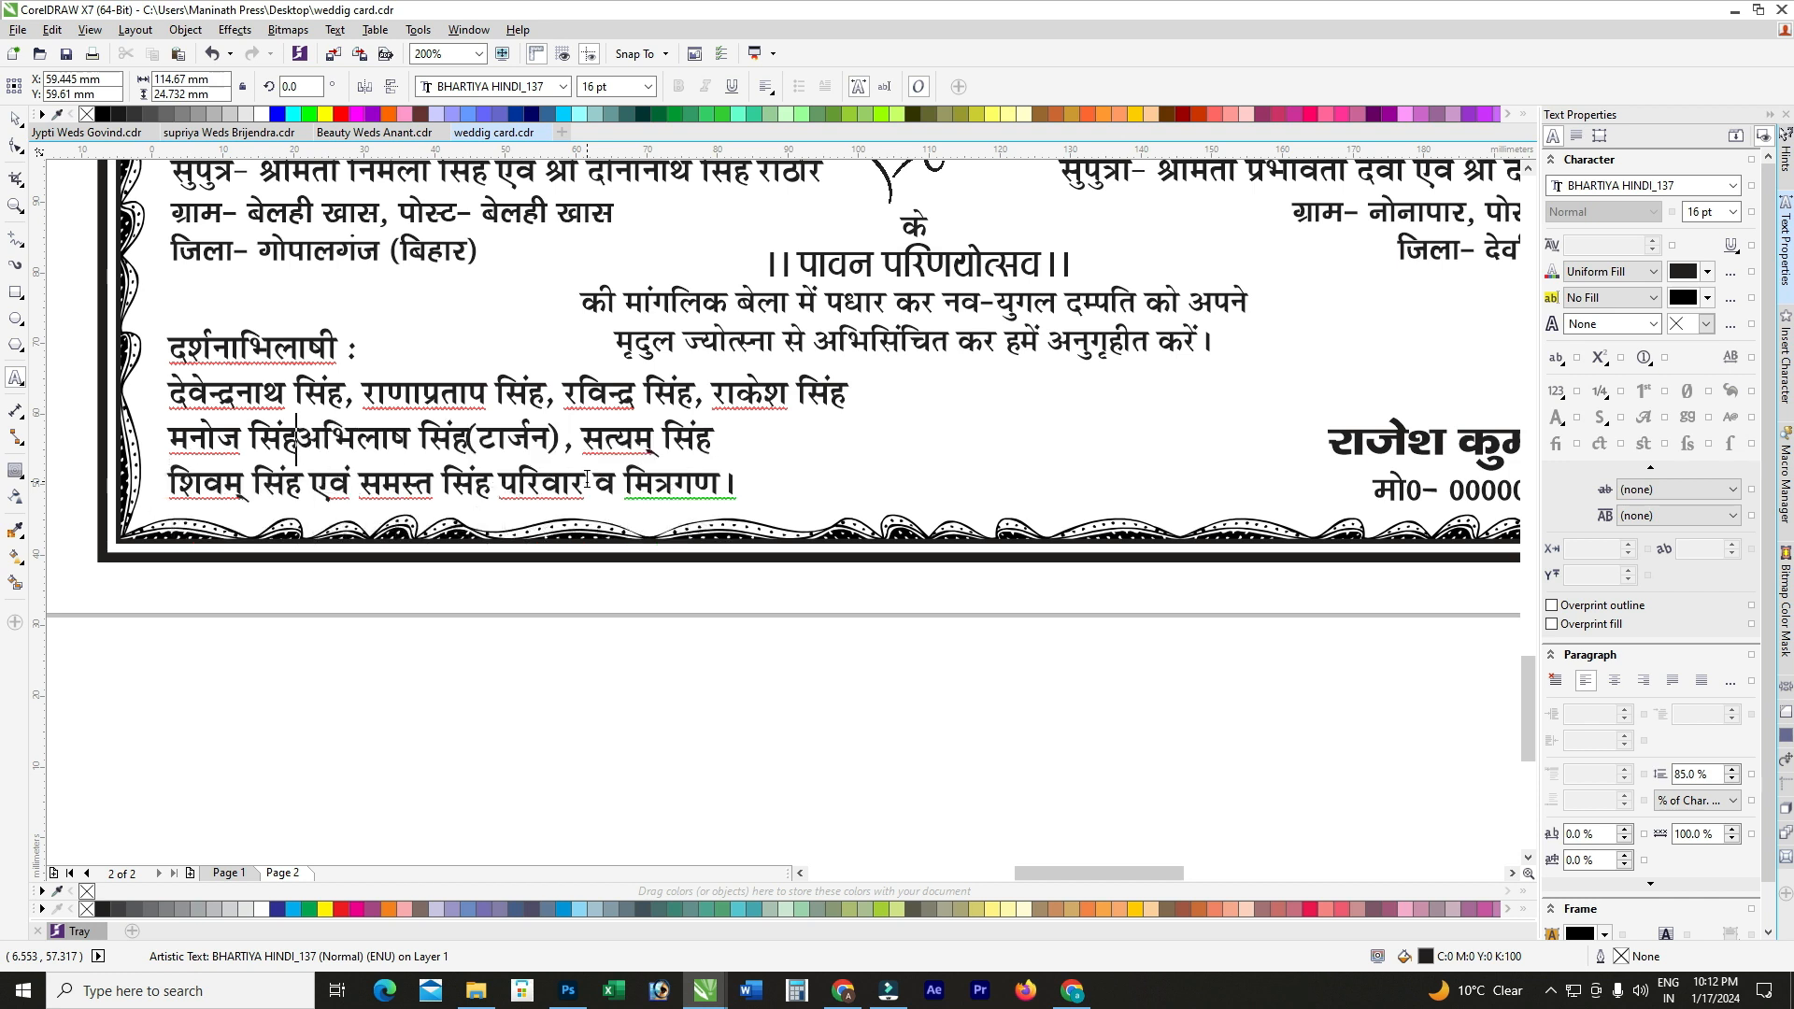
pyautogui.write(',')
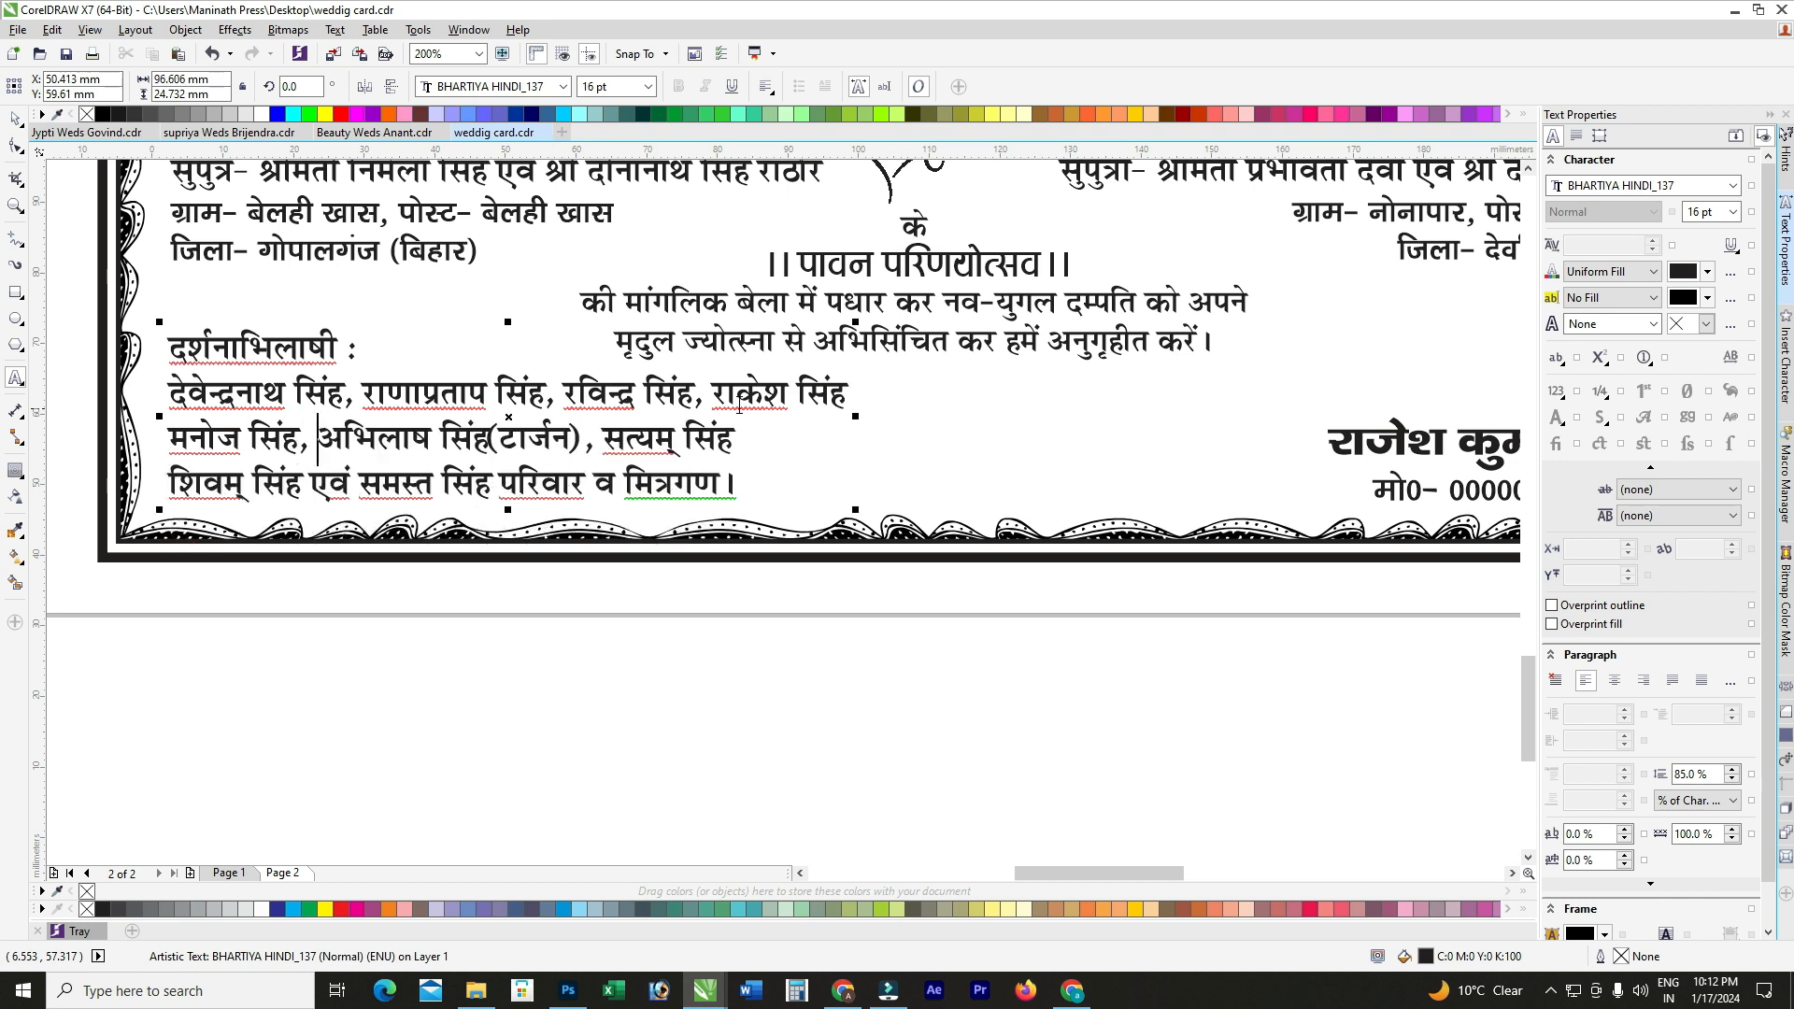
pyautogui.click(289, 488)
# Step: Correct the broken conjunct in रविन्द्र by retyping द्र
pyautogui.scroll(1, 612, 395)
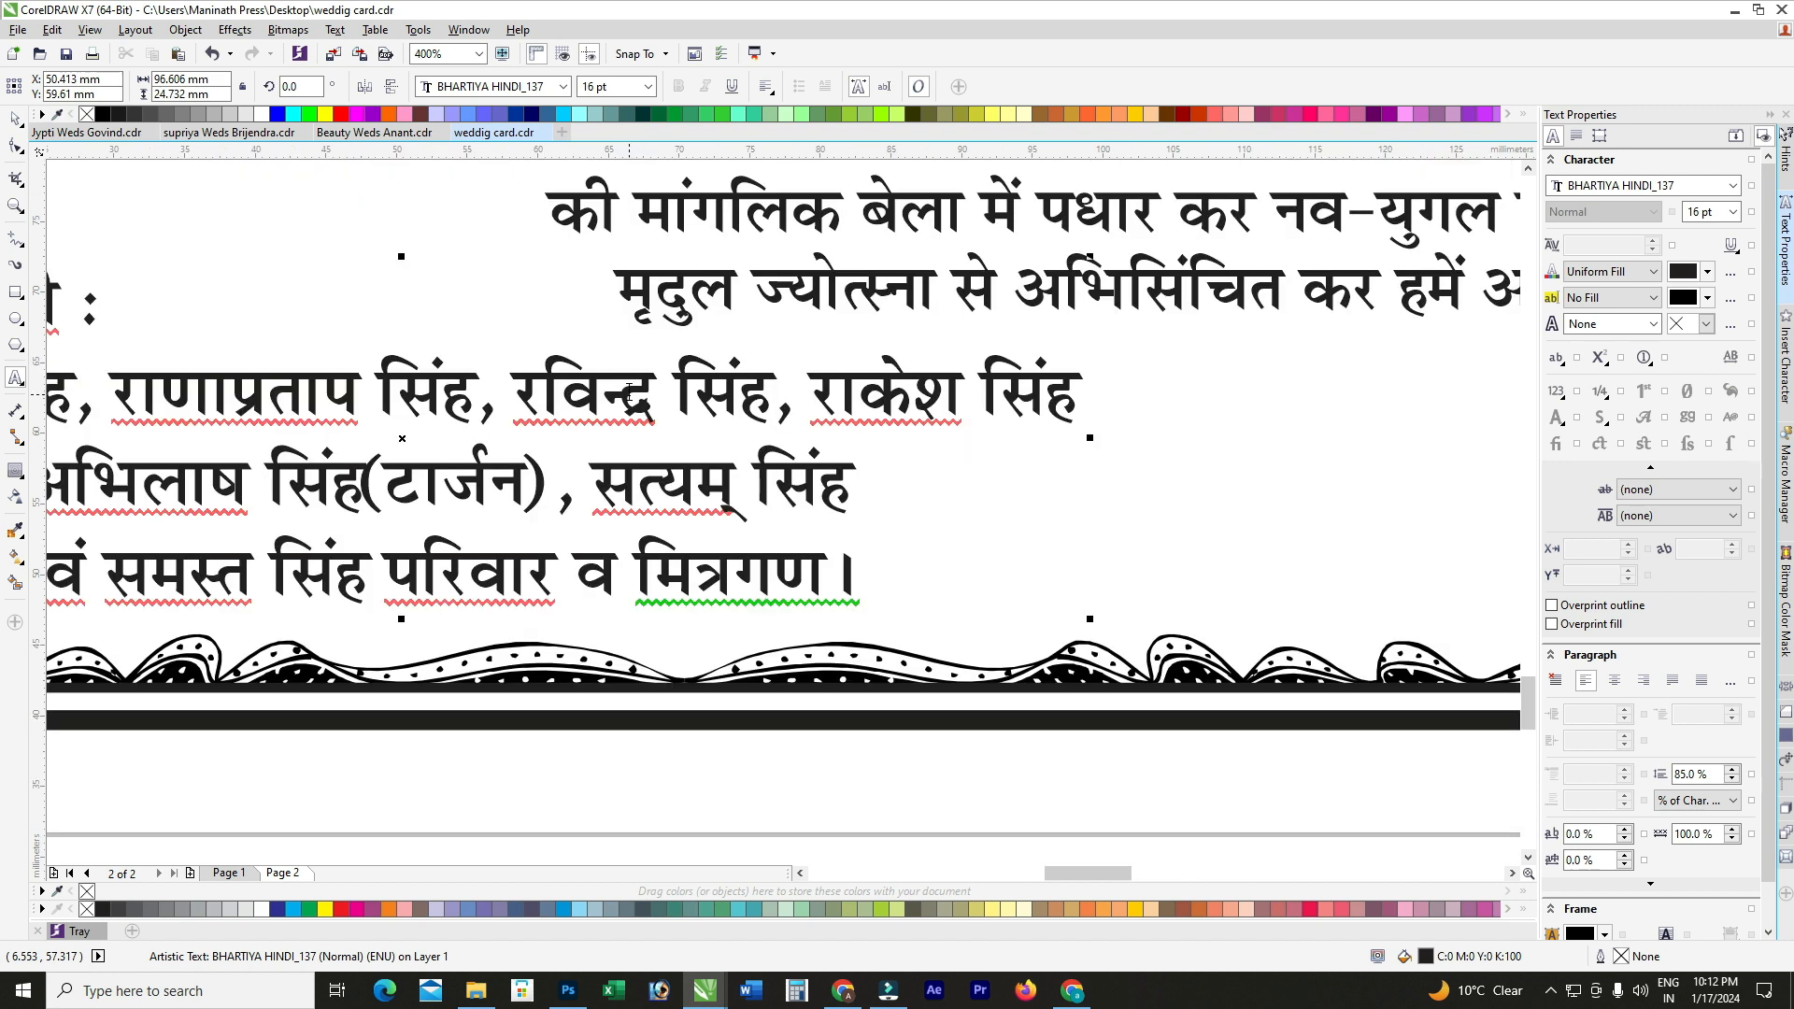
pyautogui.moveTo(616, 393); pyautogui.dragTo(643, 389)
pyautogui.write('द्र')
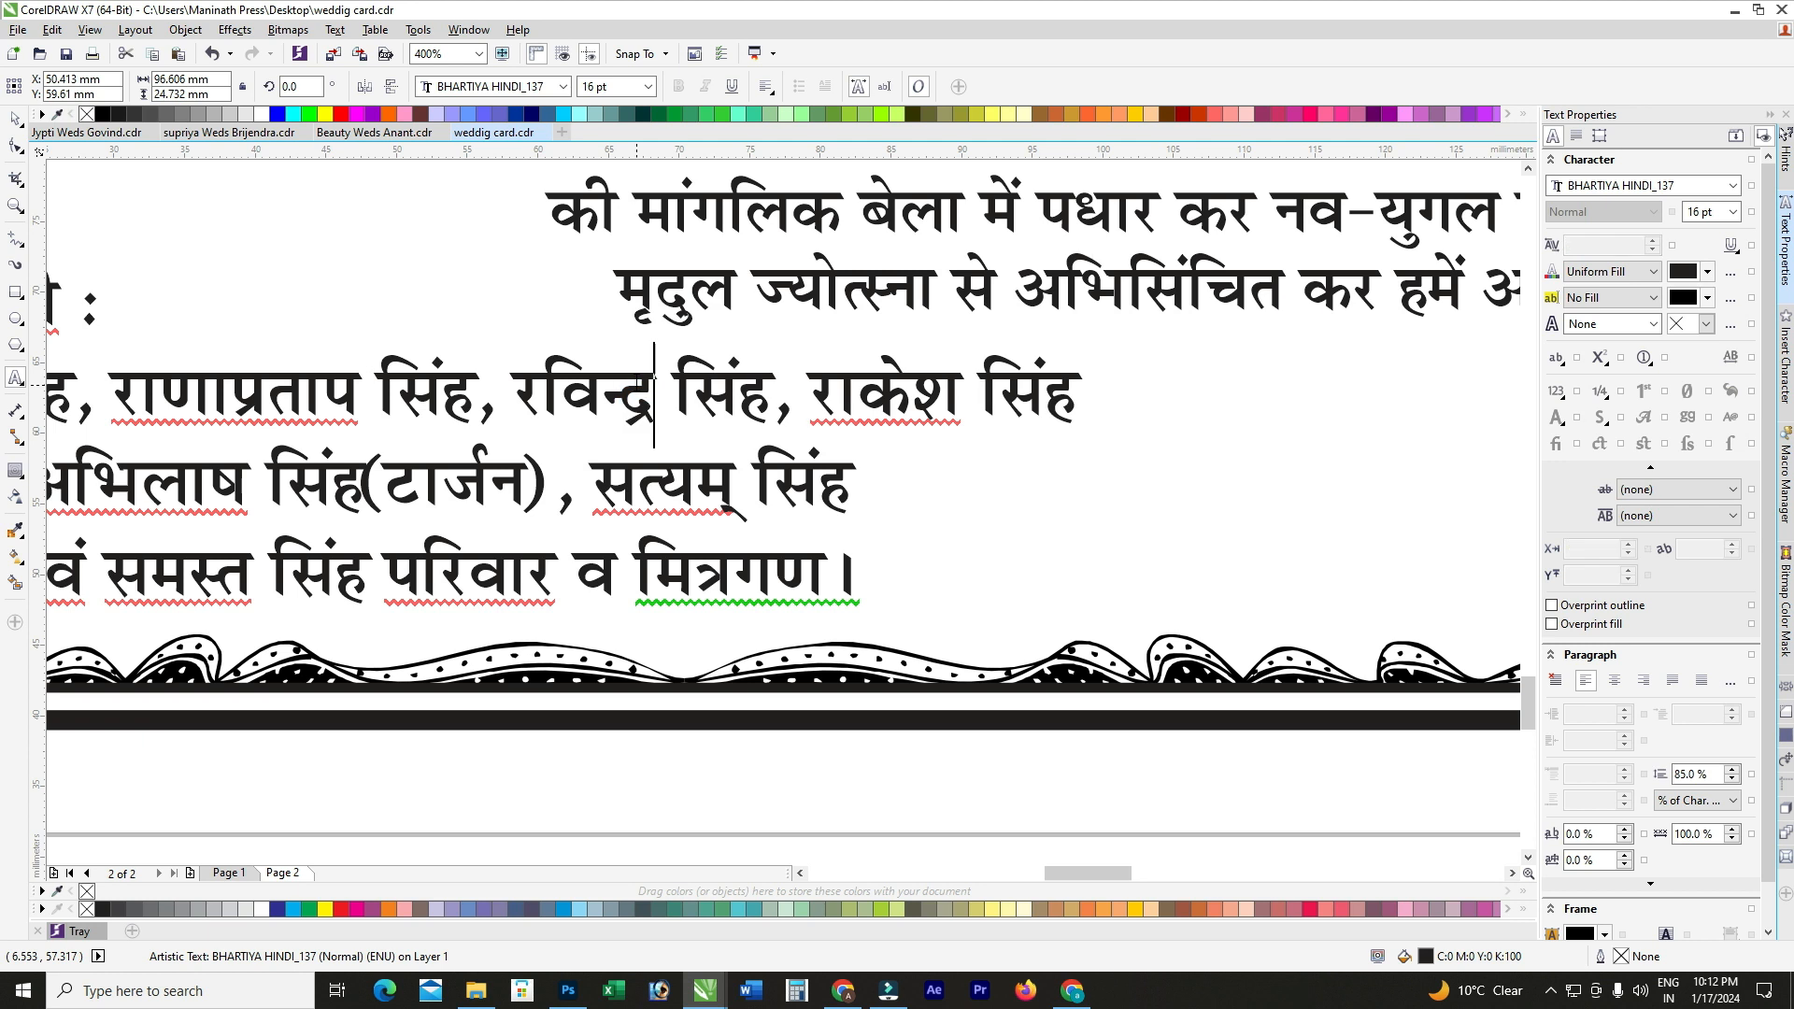
pyautogui.scroll(-1, 738, 528)
# Step: Reduce the whole list block to 15.5 pt
pyautogui.click(15, 119)
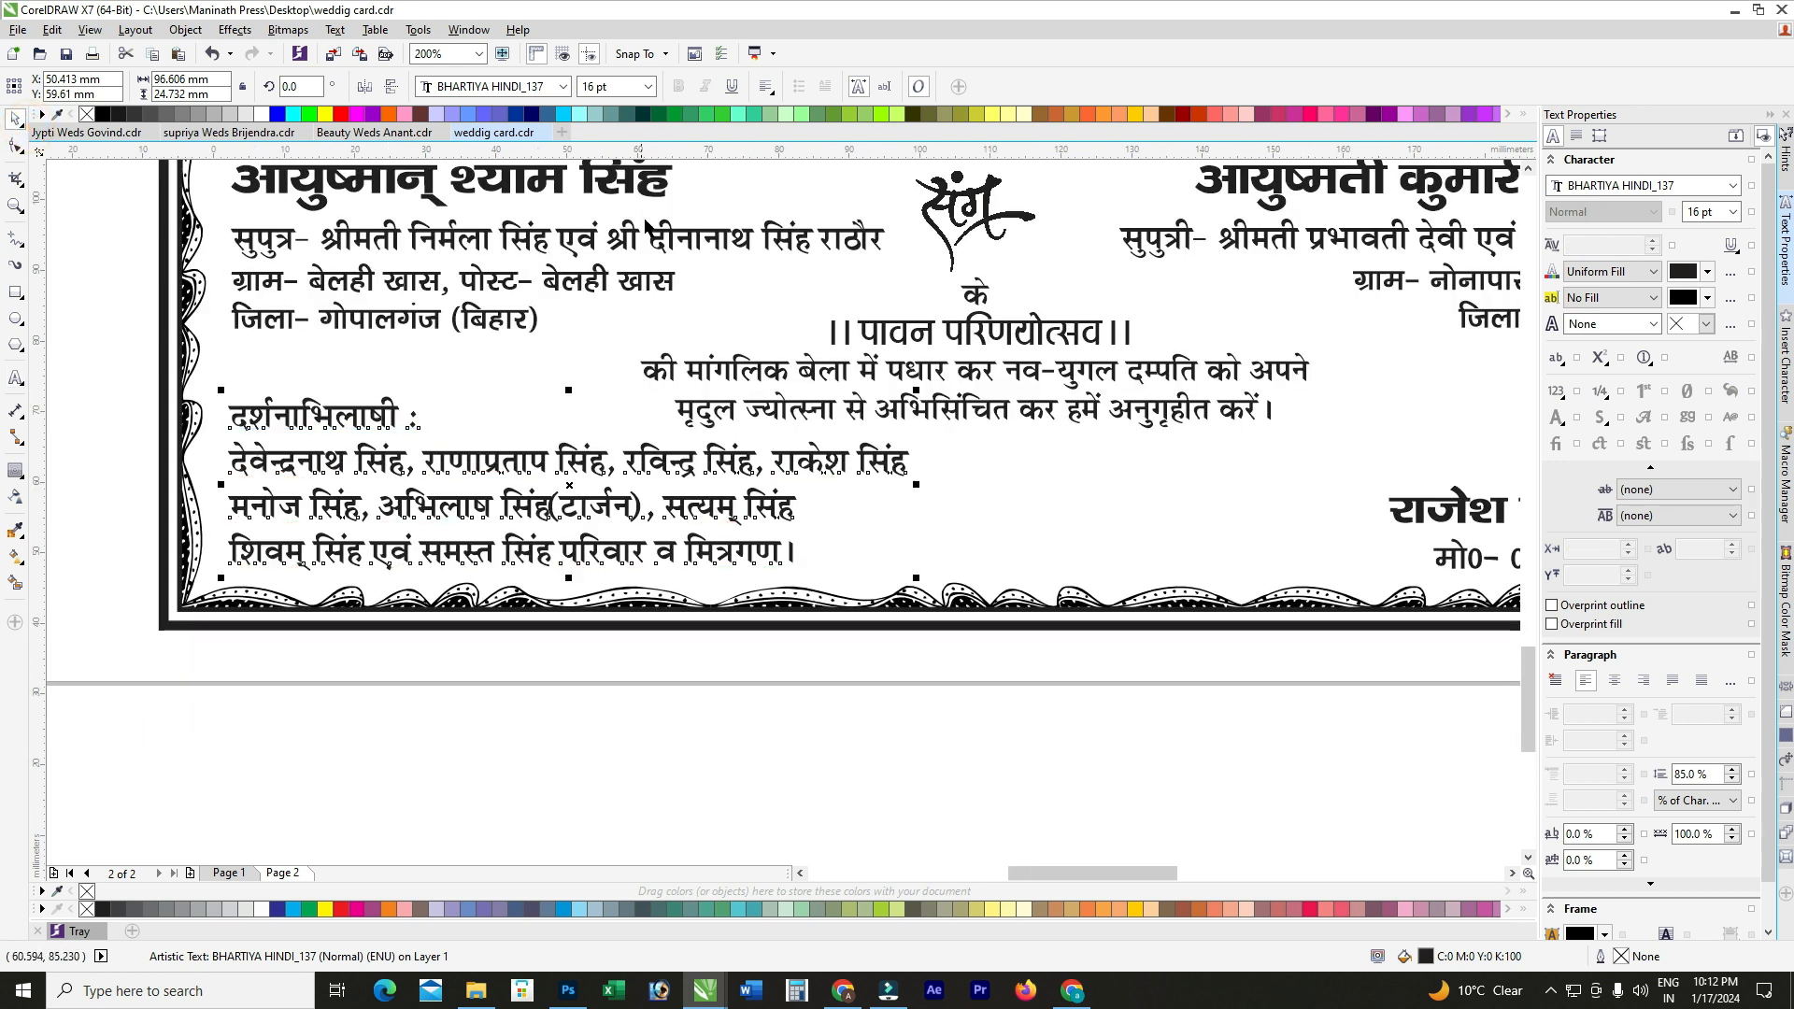
pyautogui.click(607, 86)
pyautogui.write('15')
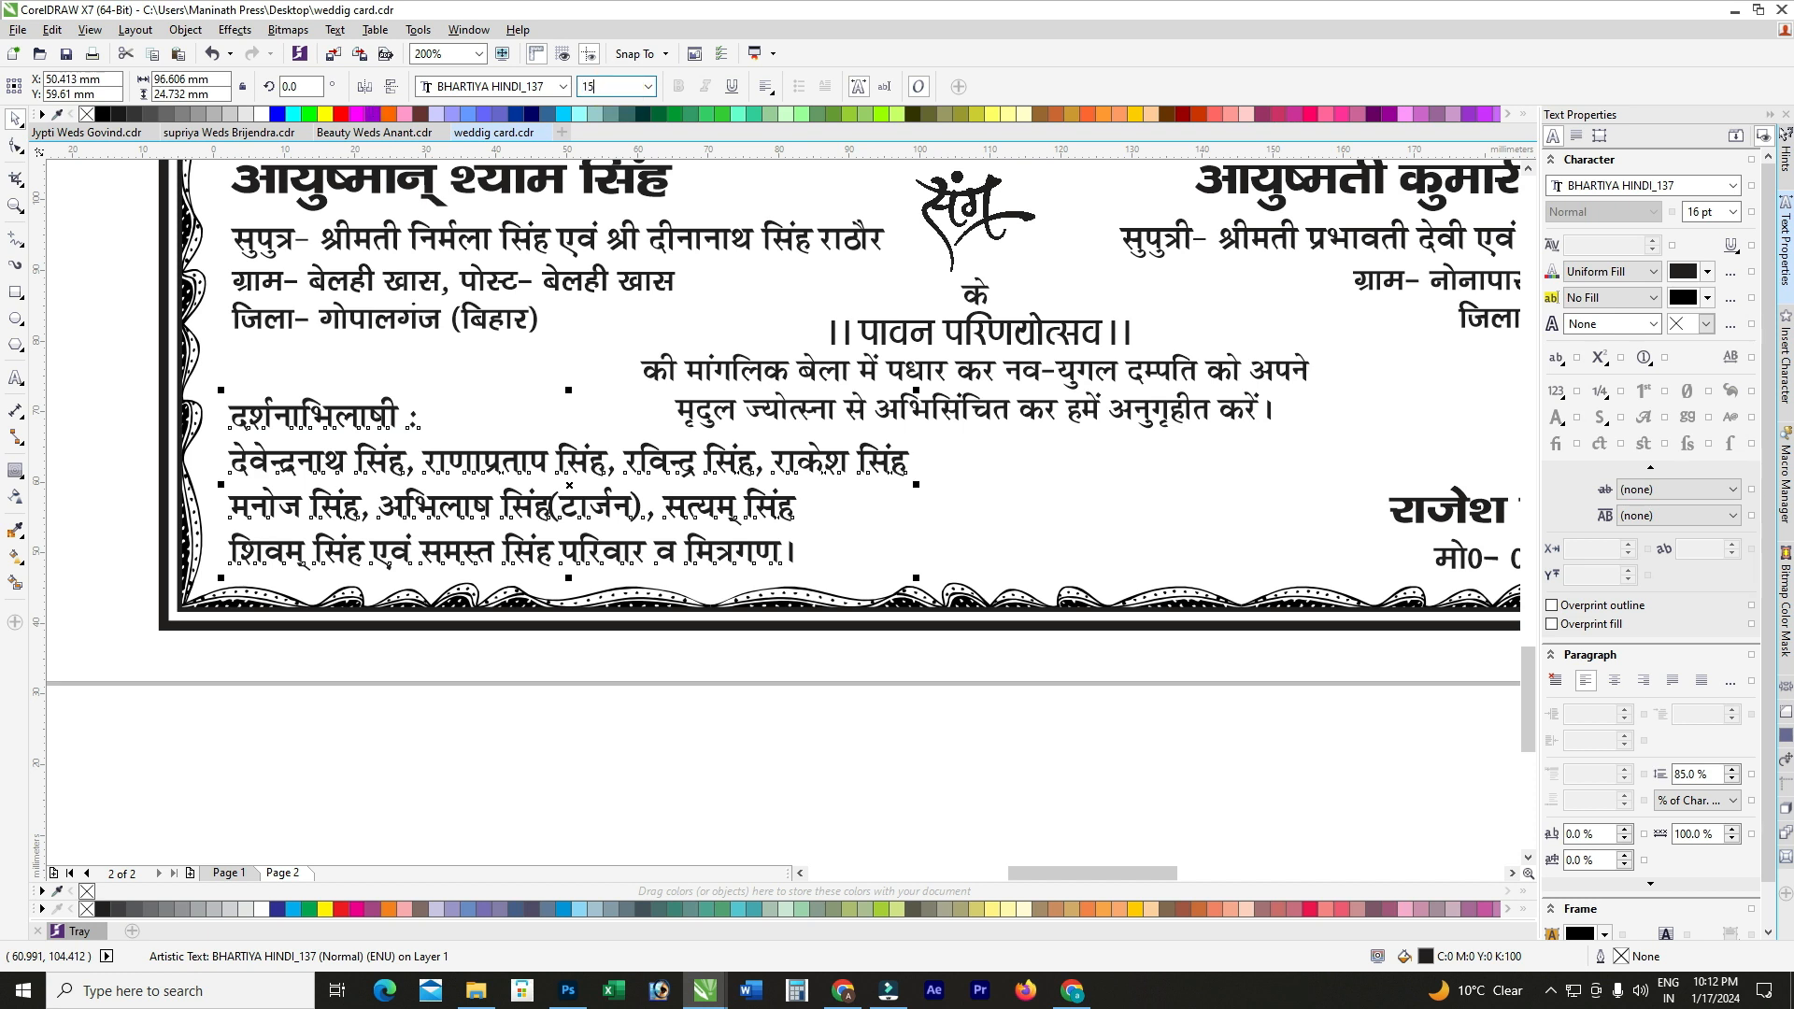
pyautogui.write('.5')
pyautogui.press('Return')
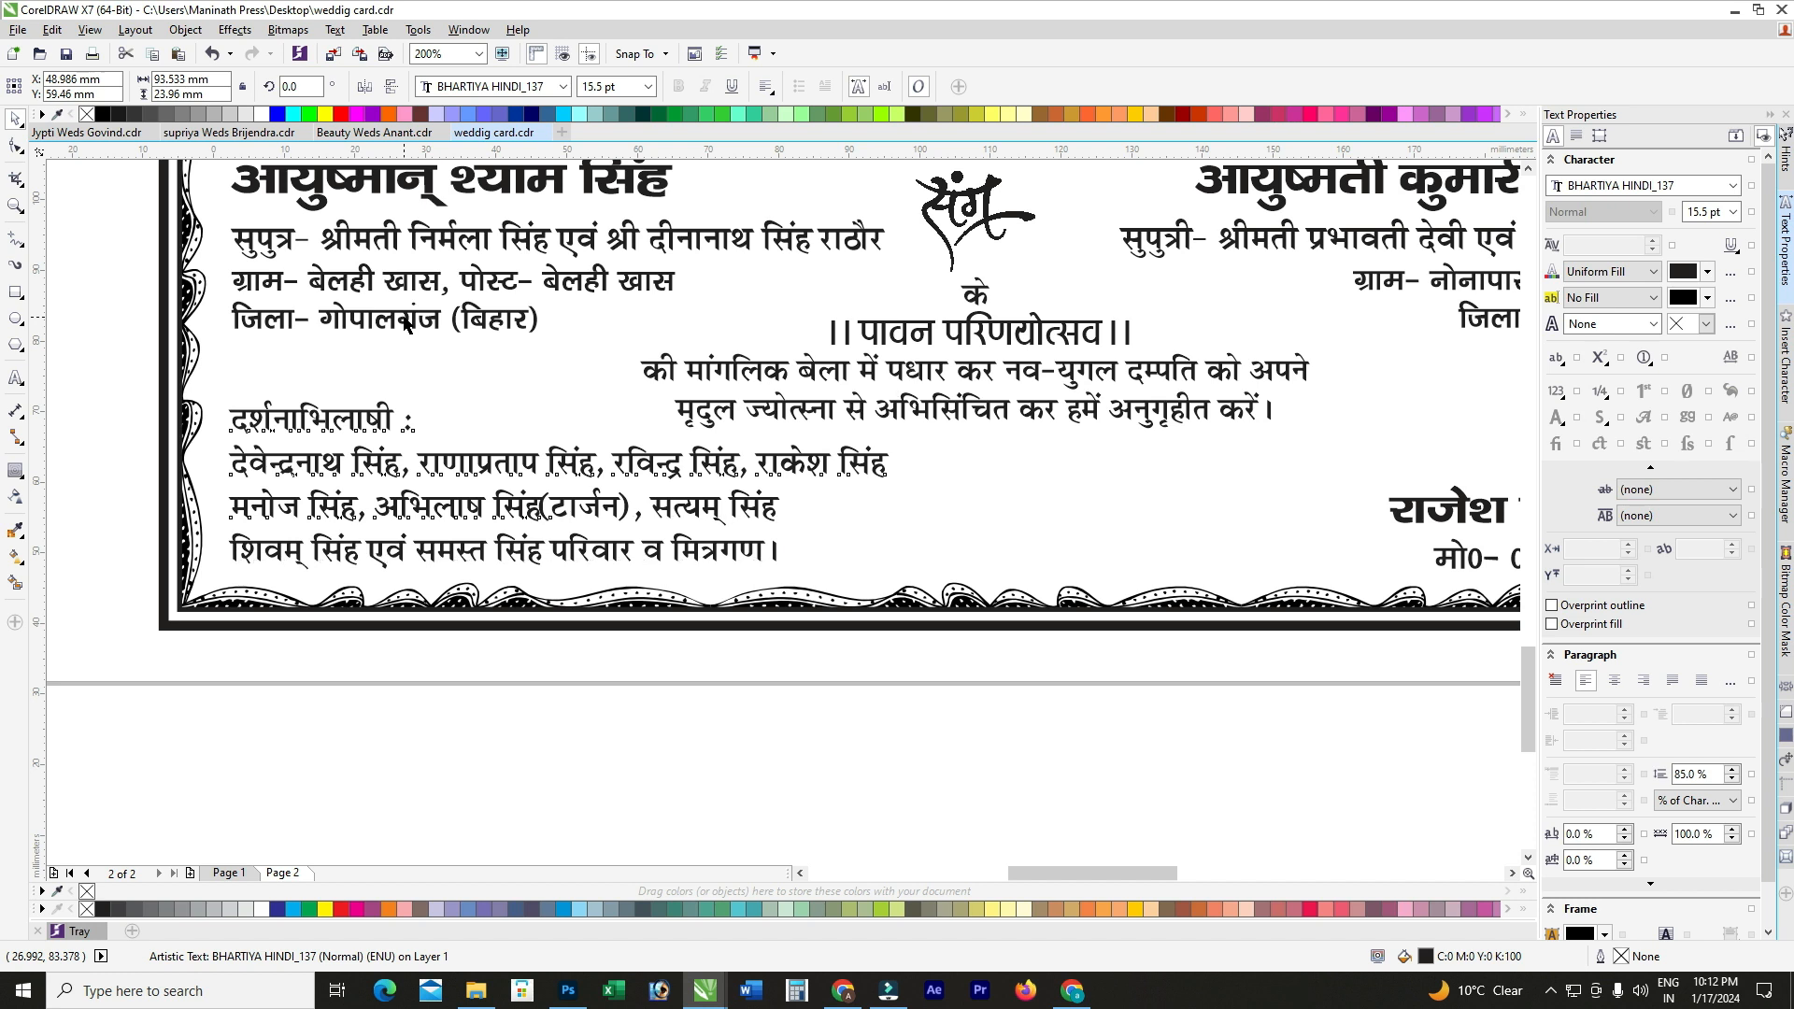
pyautogui.click(446, 647)
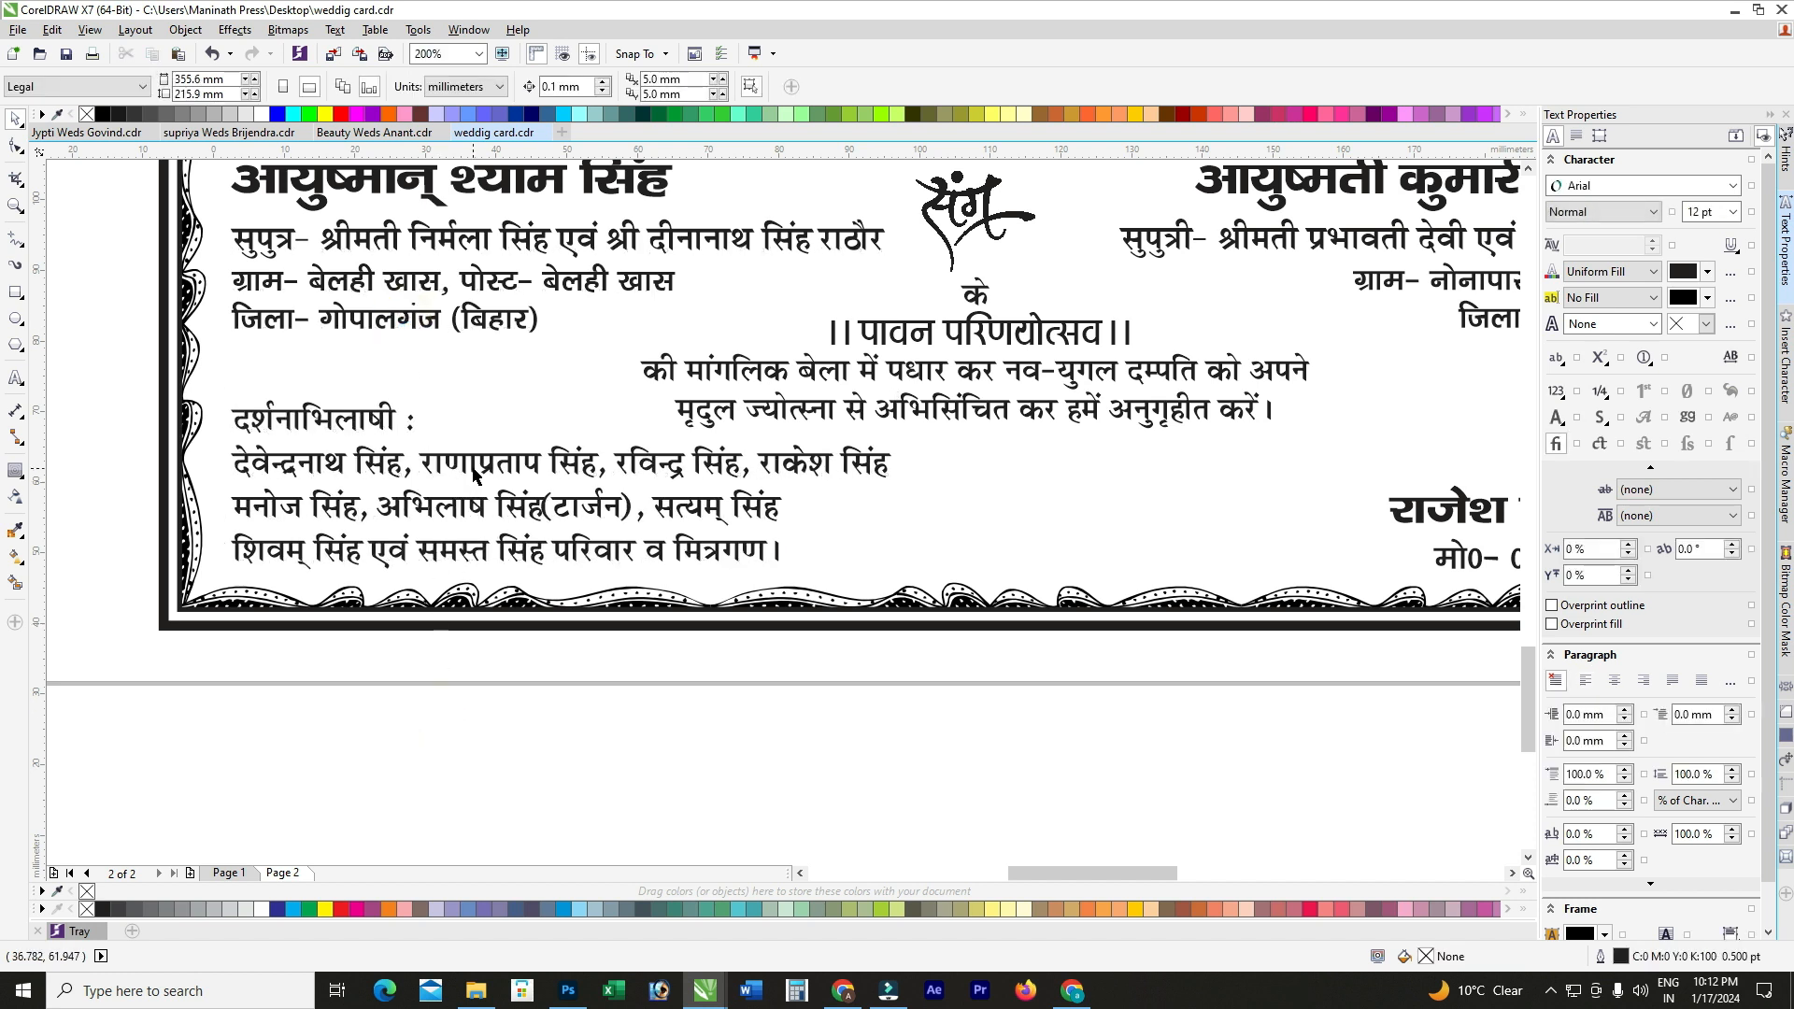
# Step: Move the drum ornament from above the page into the bottom centre of the lower card
pyautogui.click(475, 475)
pyautogui.scroll(2, 474, 475)
pyautogui.scroll(-1, 387, 565)
pyautogui.scroll(-1, 388, 565)
pyautogui.click(761, 710)
pyautogui.scroll(-1, 590, 540)
pyautogui.scroll(-1, 859, 515)
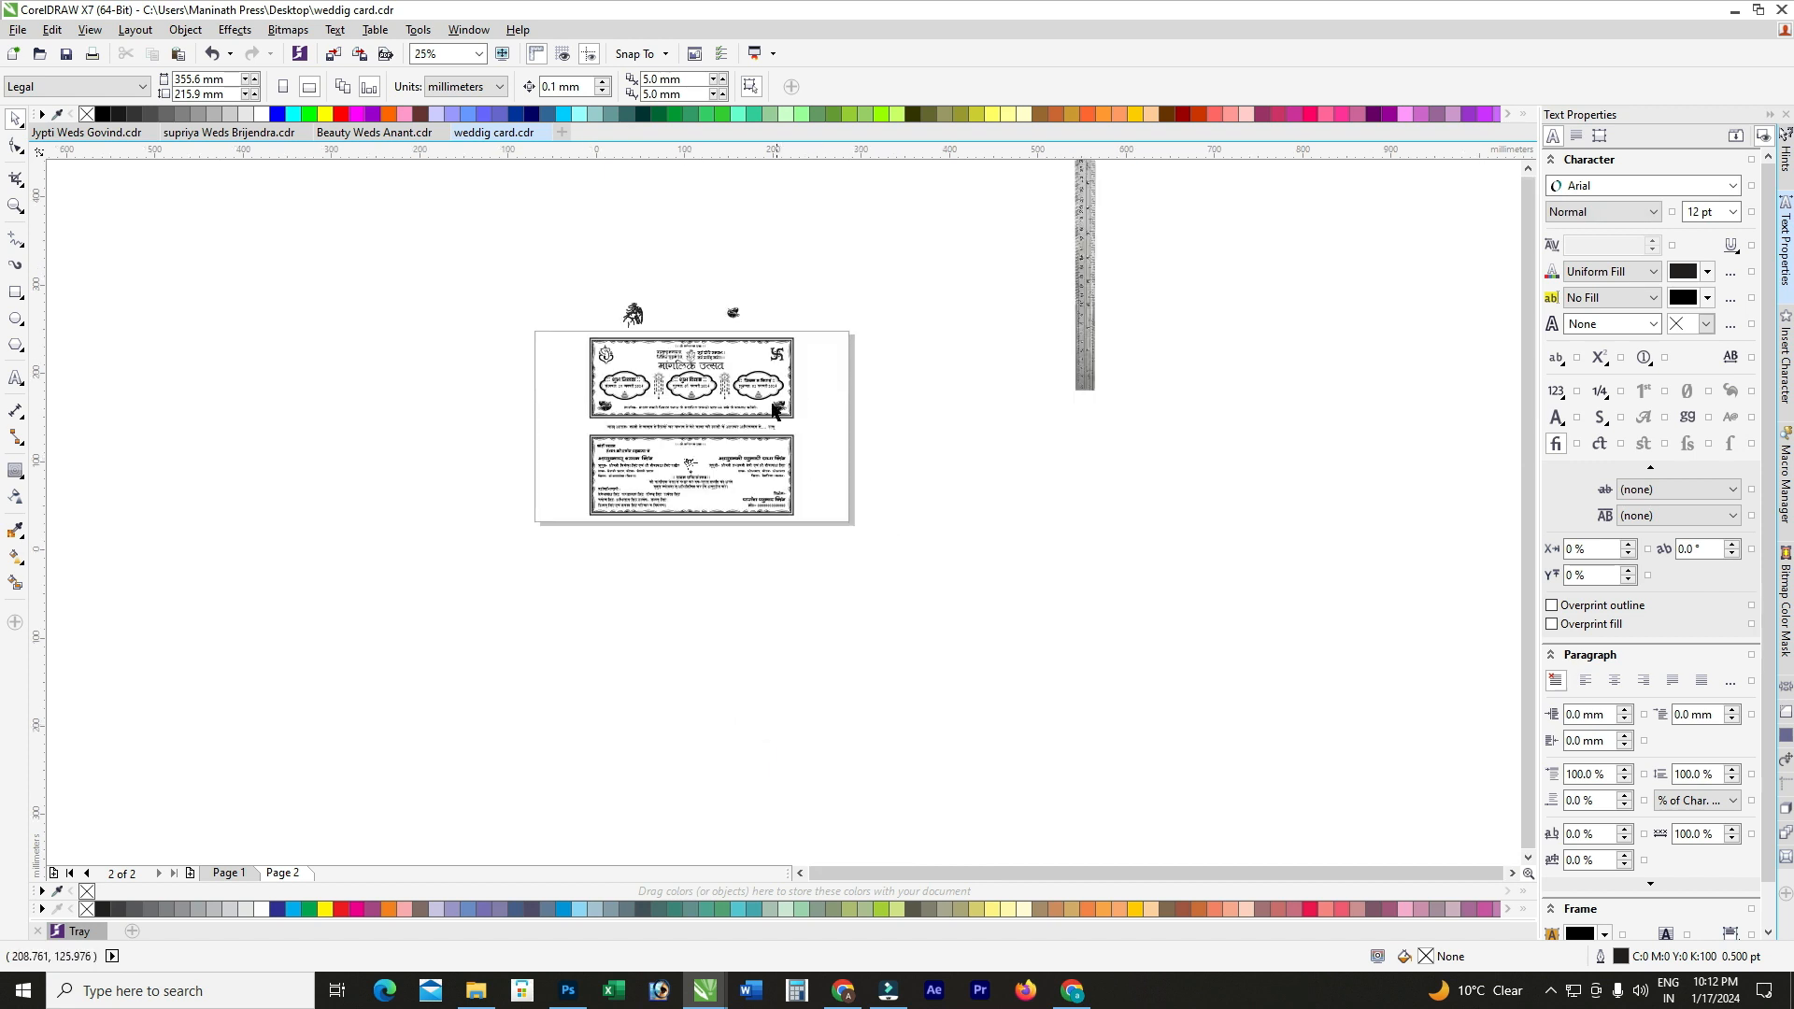
pyautogui.scroll(1, 777, 396)
pyautogui.moveTo(708, 291); pyautogui.dragTo(658, 650)
# Step: Deselect the enlarged drum and check the spare portrait and drum icons above the card
pyautogui.scroll(1, 644, 649)
pyautogui.scroll(1, 655, 651)
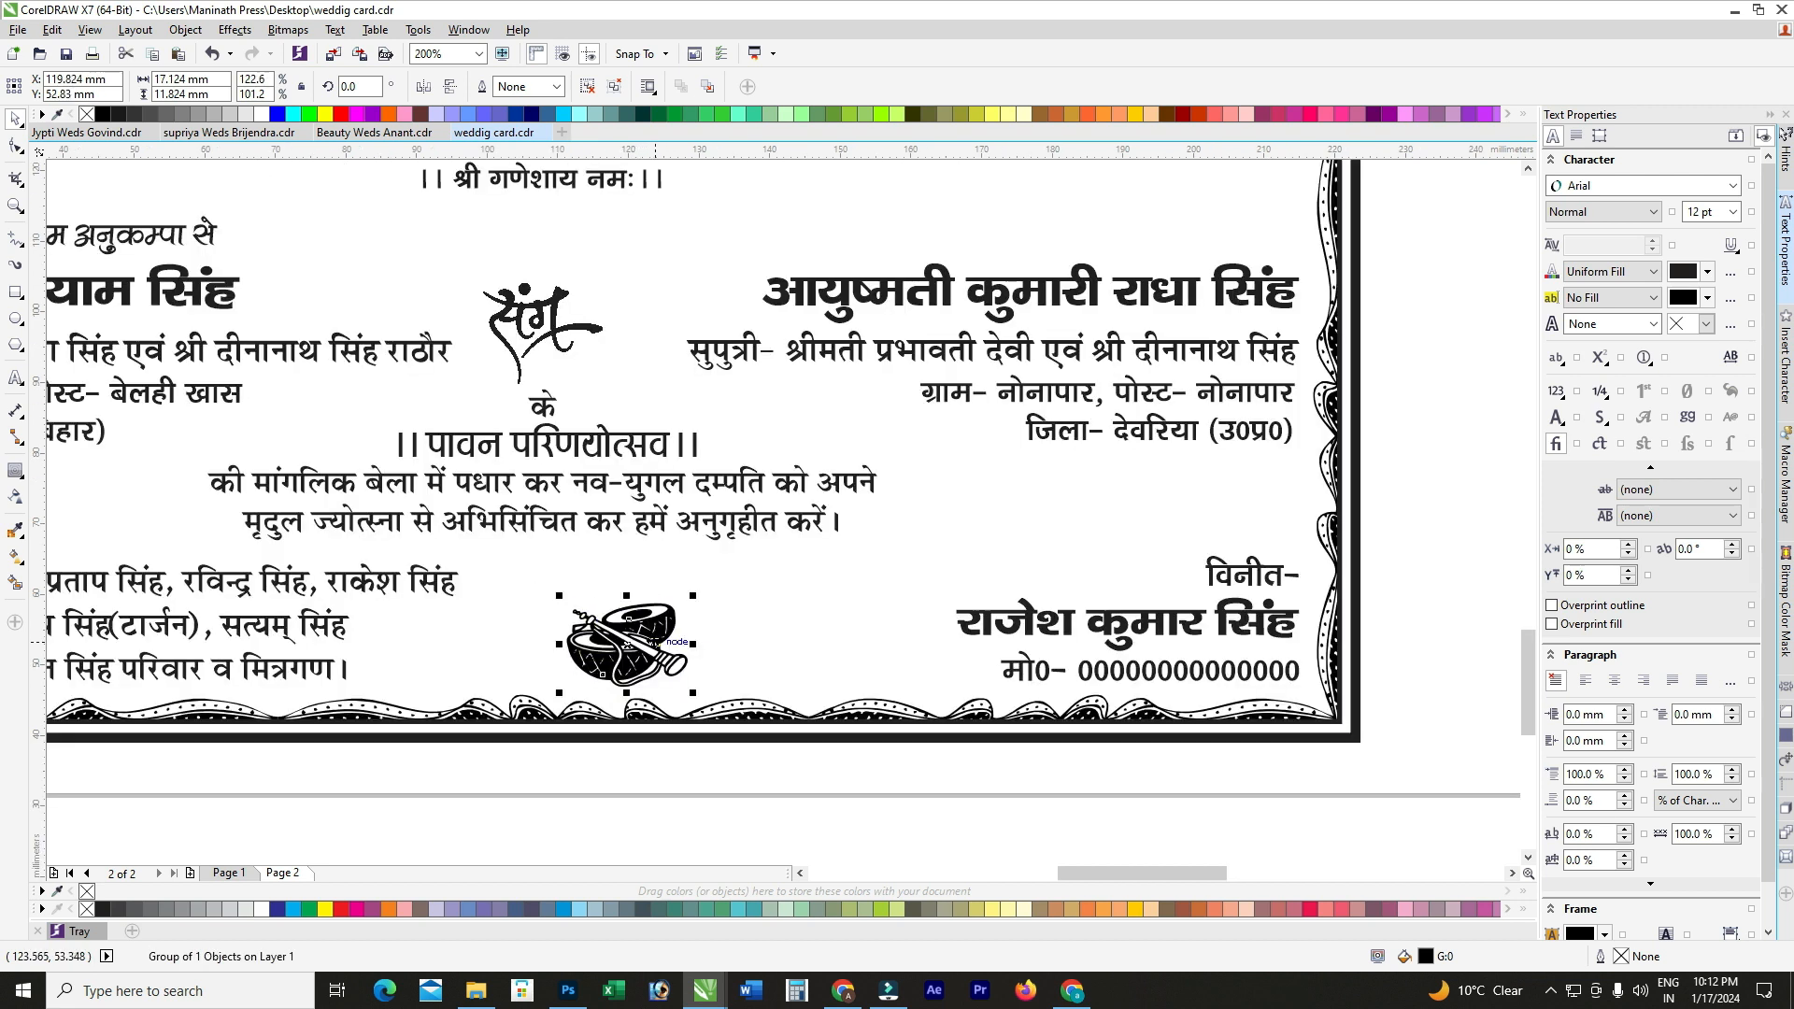
pyautogui.scroll(-1, 641, 747)
pyautogui.click(640, 759)
pyautogui.scroll(-1, 679, 743)
pyautogui.moveTo(472, 229); pyautogui.dragTo(890, 328)
pyautogui.click(601, 256)
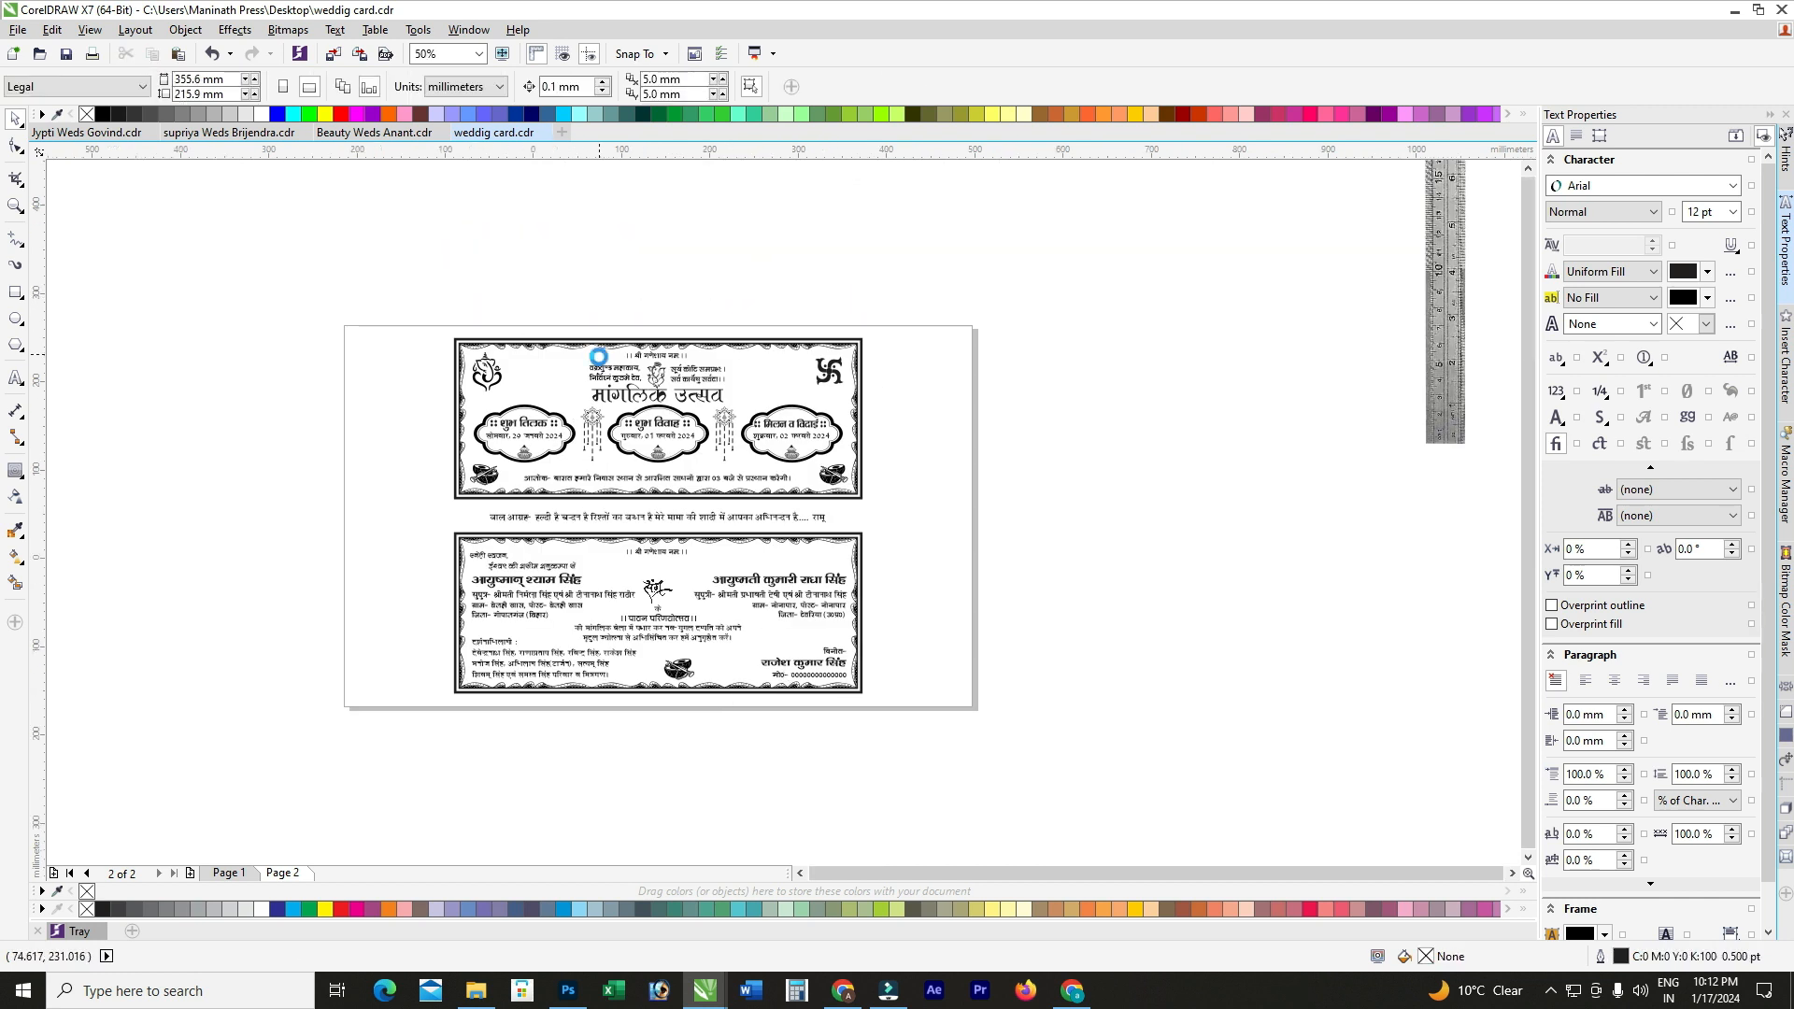
# Step: Delete the stray ruler image, fit the card to the window, and return to weddig card.cdr
pyautogui.scroll(-1, 603, 353)
pyautogui.click(1016, 323)
pyautogui.press('Delete')
pyautogui.scroll(1, 646, 360)
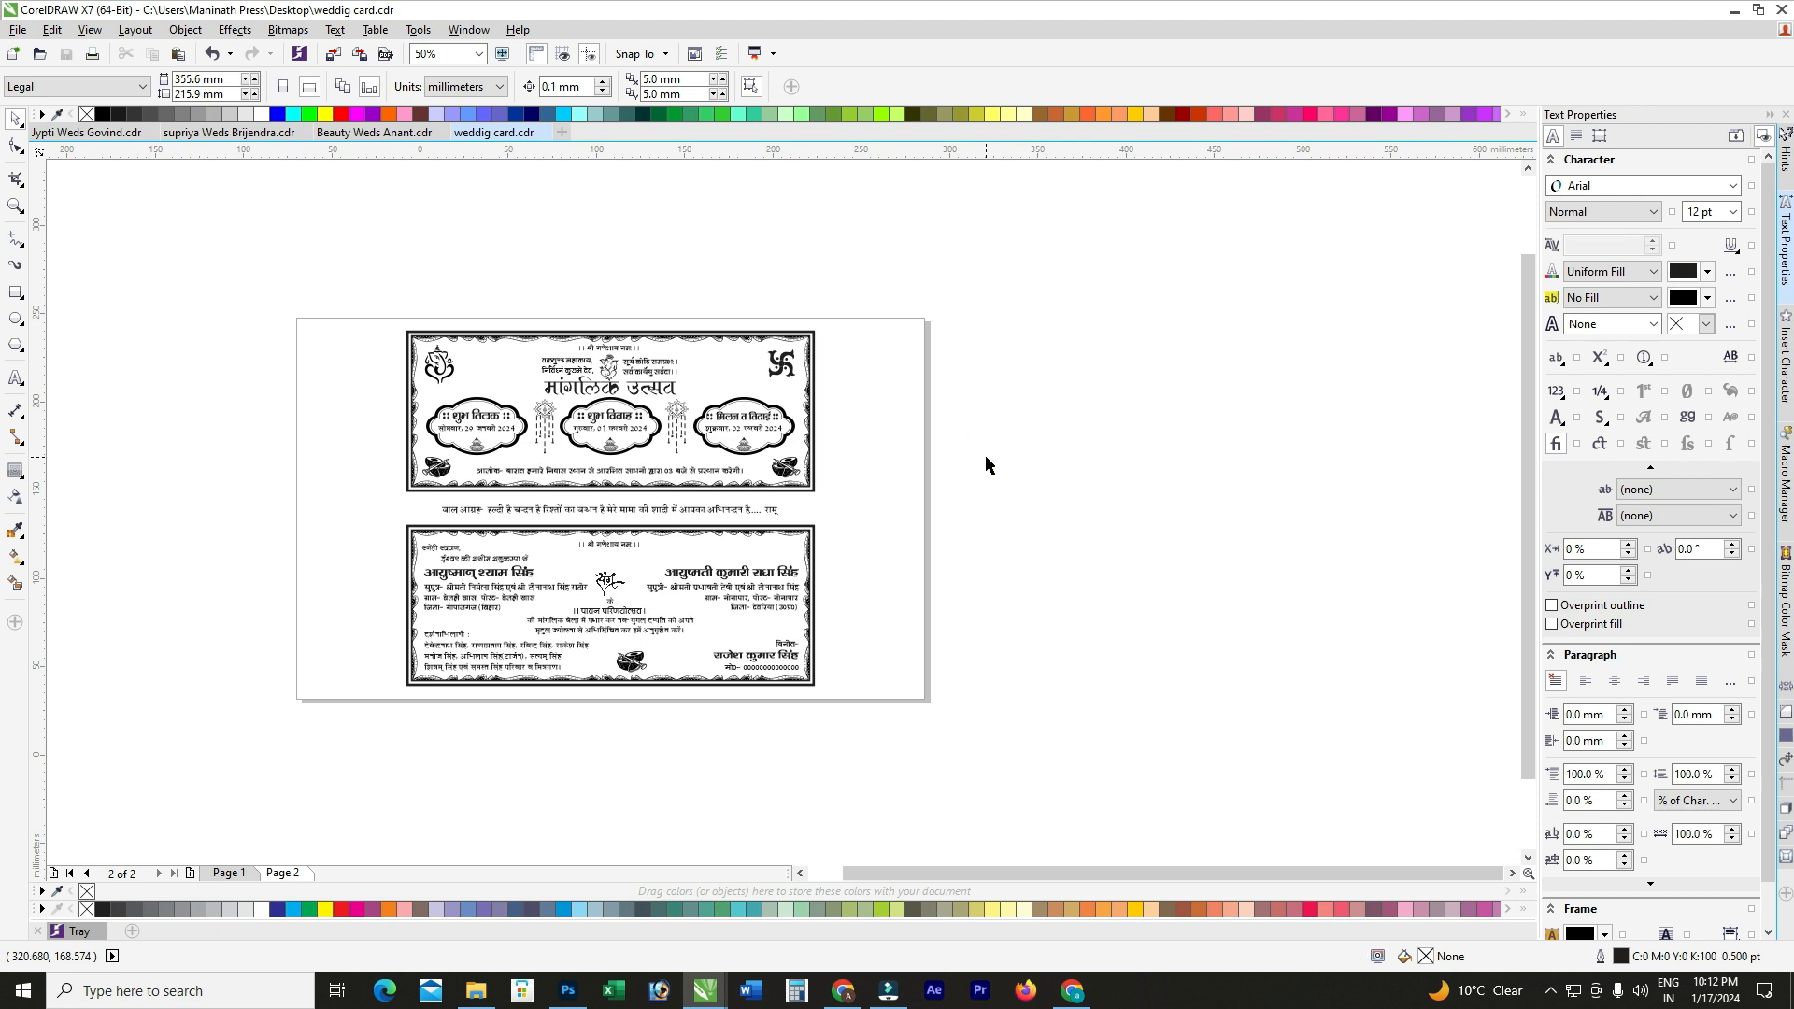
pyautogui.press('F4')
pyautogui.moveTo(720, 985)
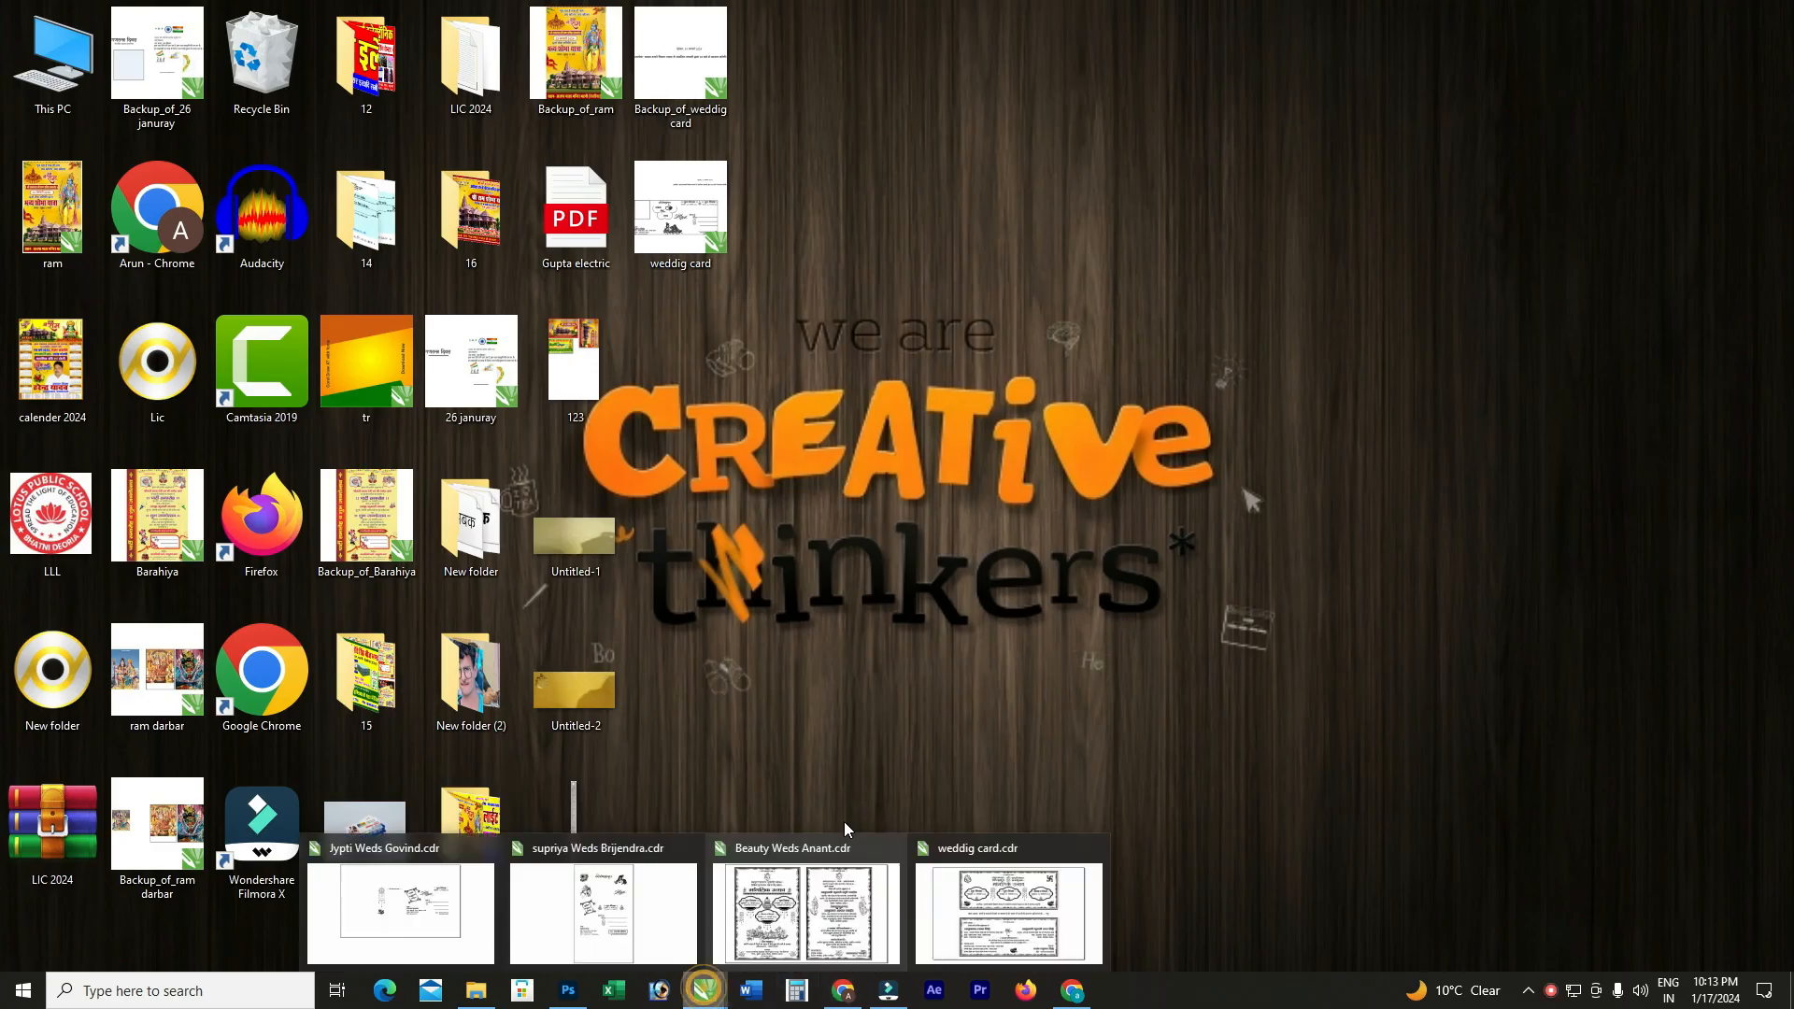
pyautogui.click(983, 920)
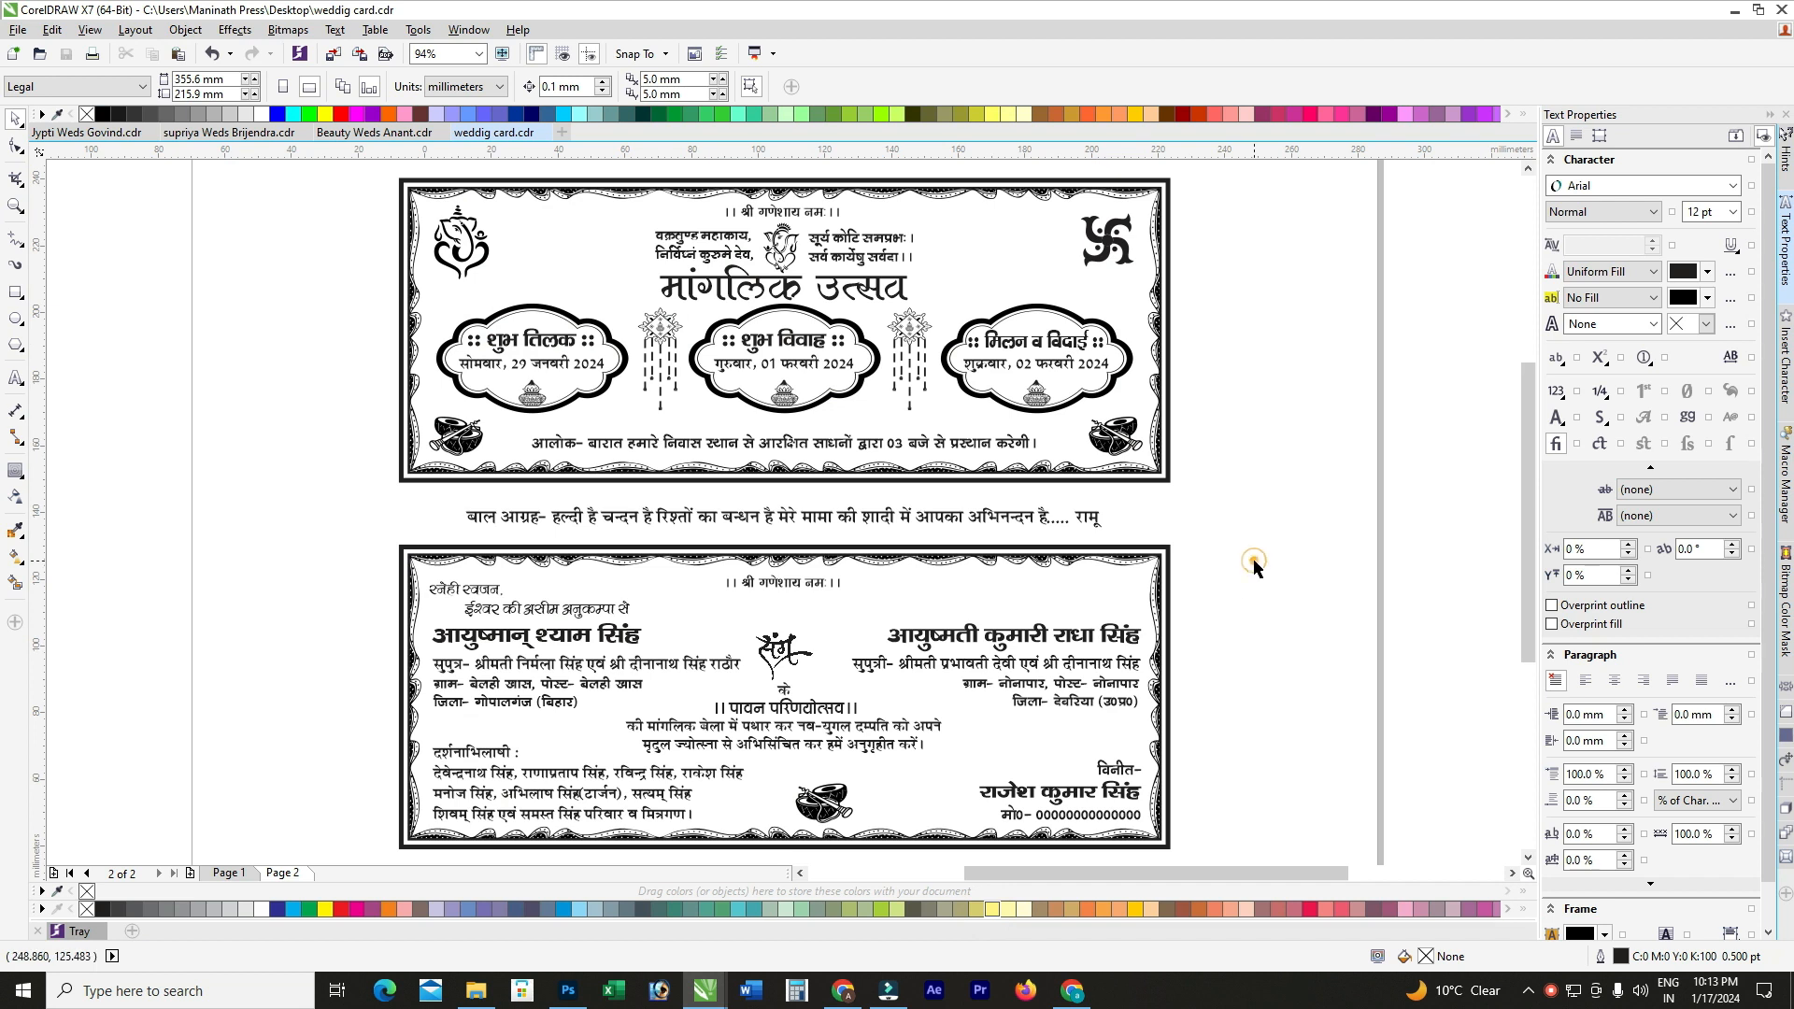